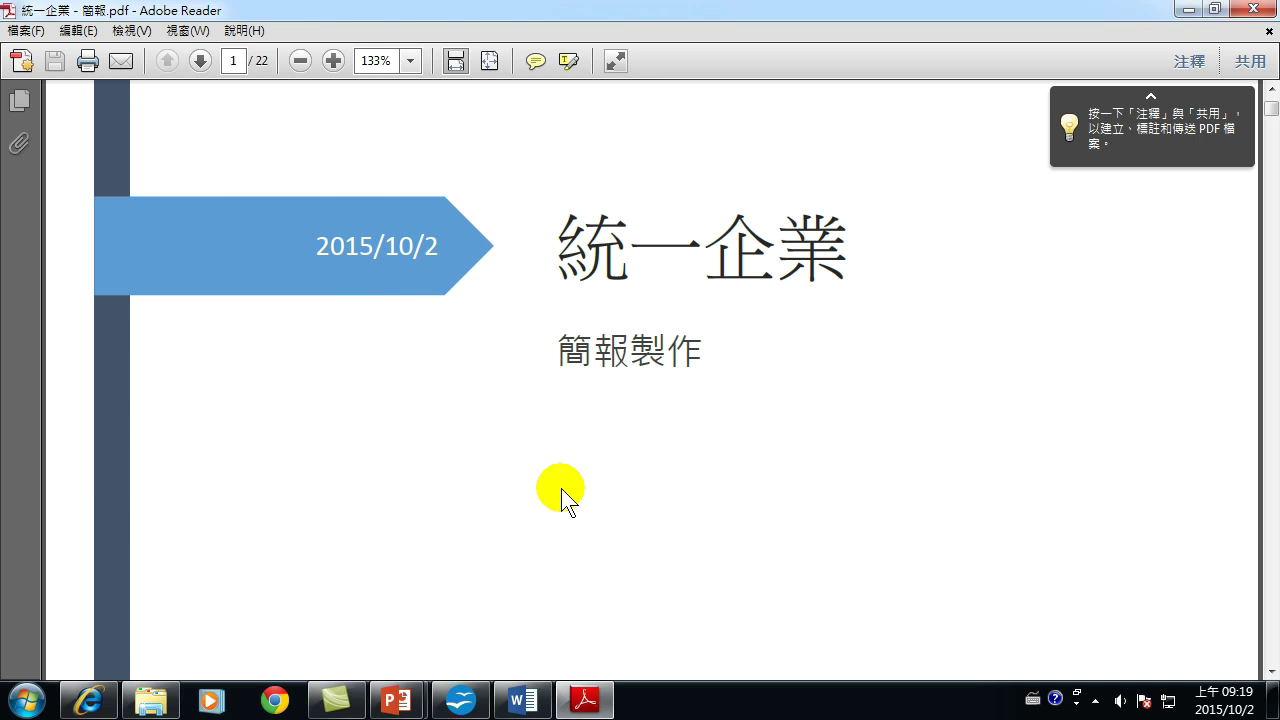
Scroll 簡報.pdf from the cover into the page 2 table of contents, past entry 2.24.
scroll(573, 498, "down", 5)
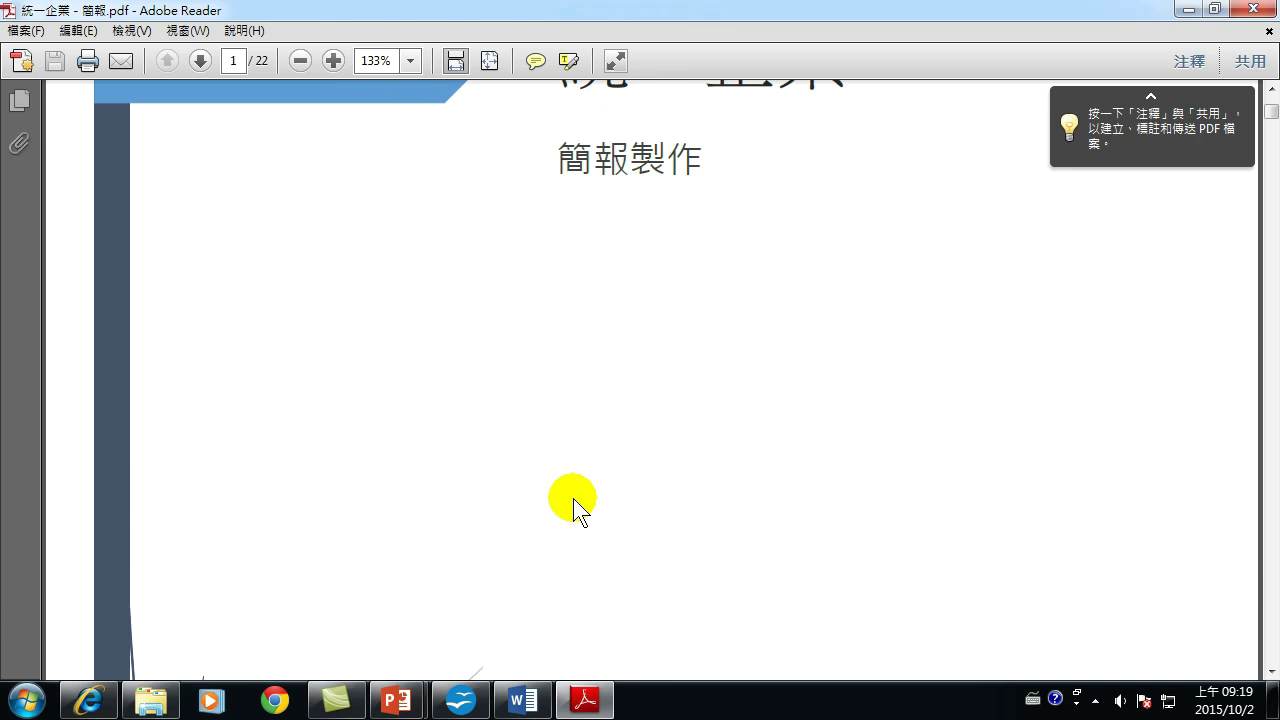
scroll(573, 498, "down", 10)
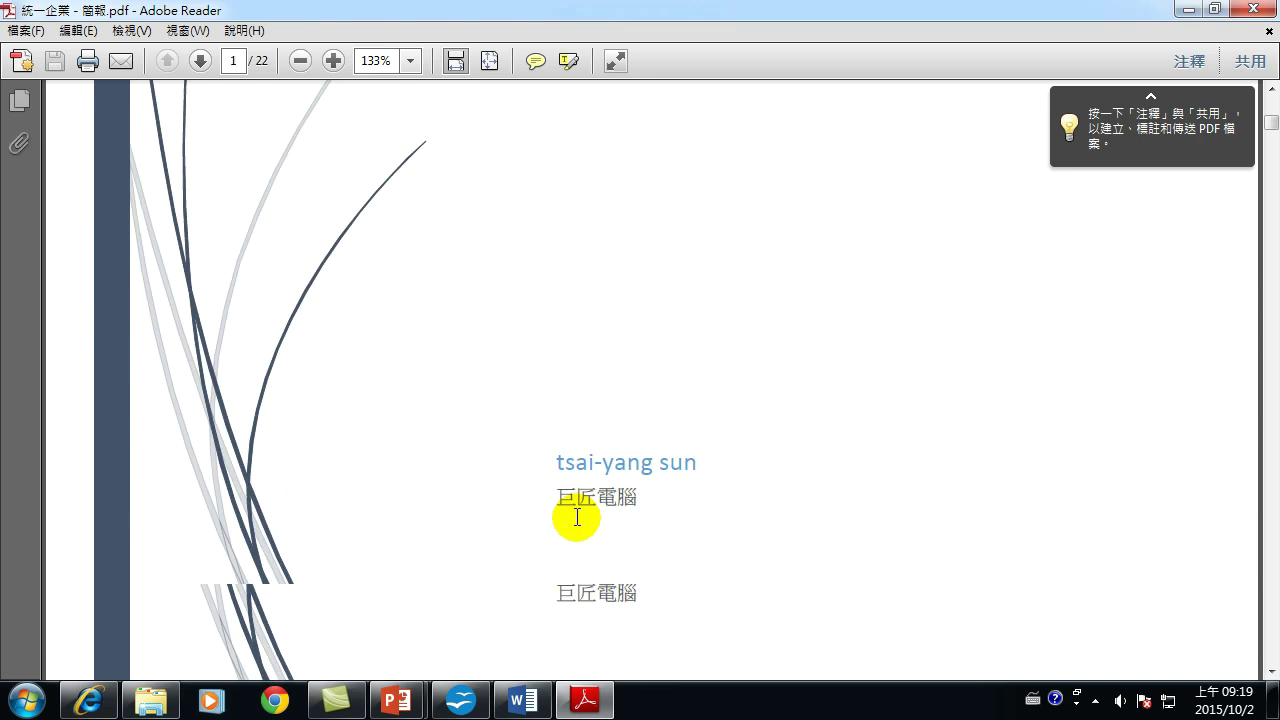
scroll(578, 532, "down", 7)
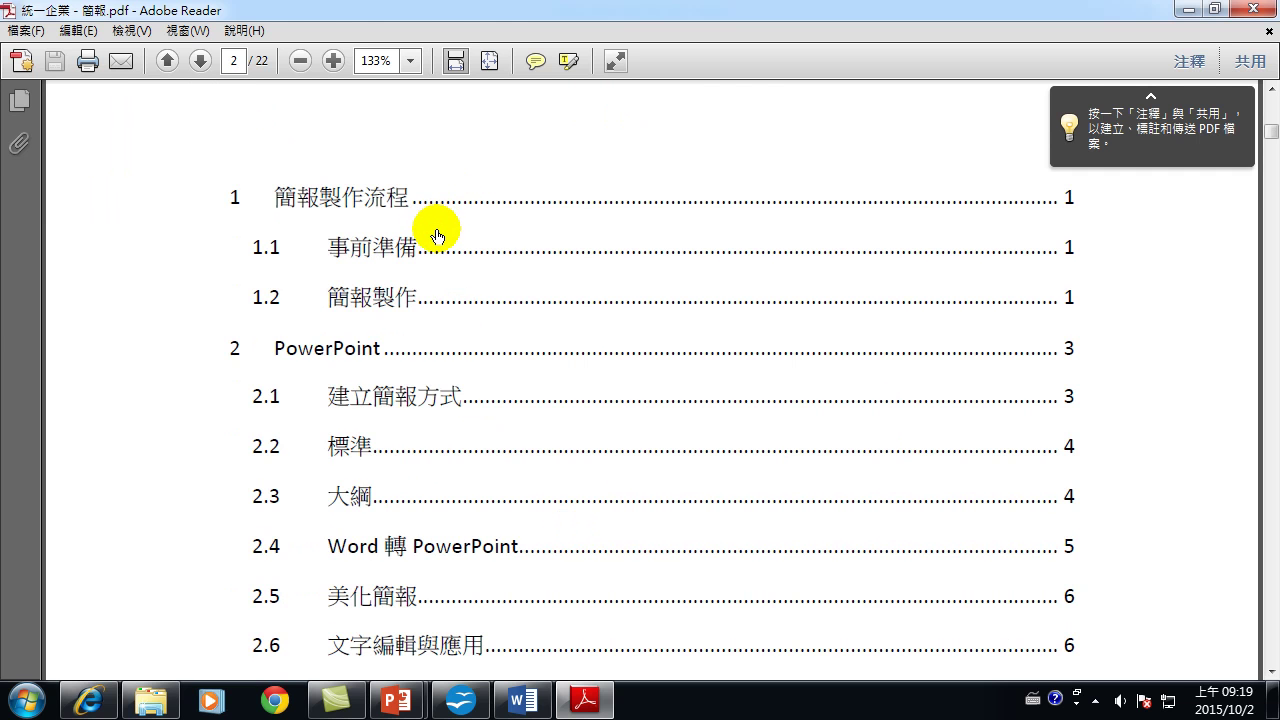
scroll(437, 236, "down", 1)
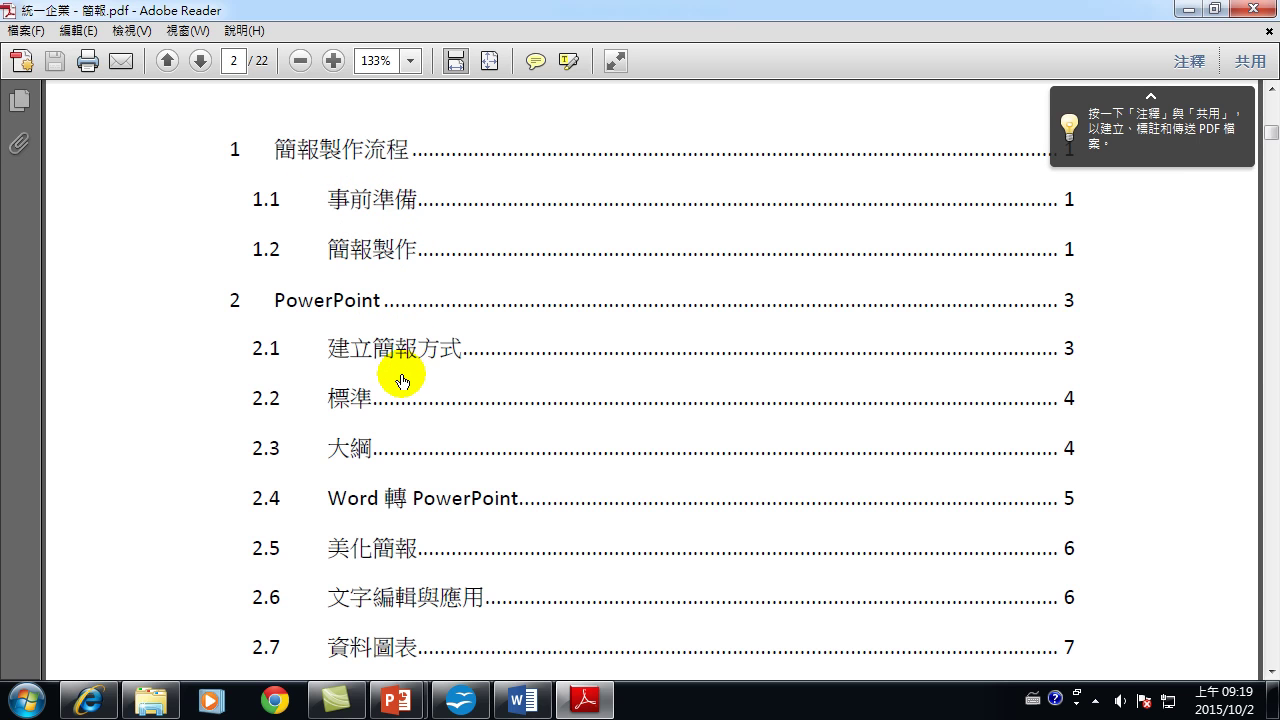
scroll(408, 371, "down", 3)
scroll(403, 382, "down", 1)
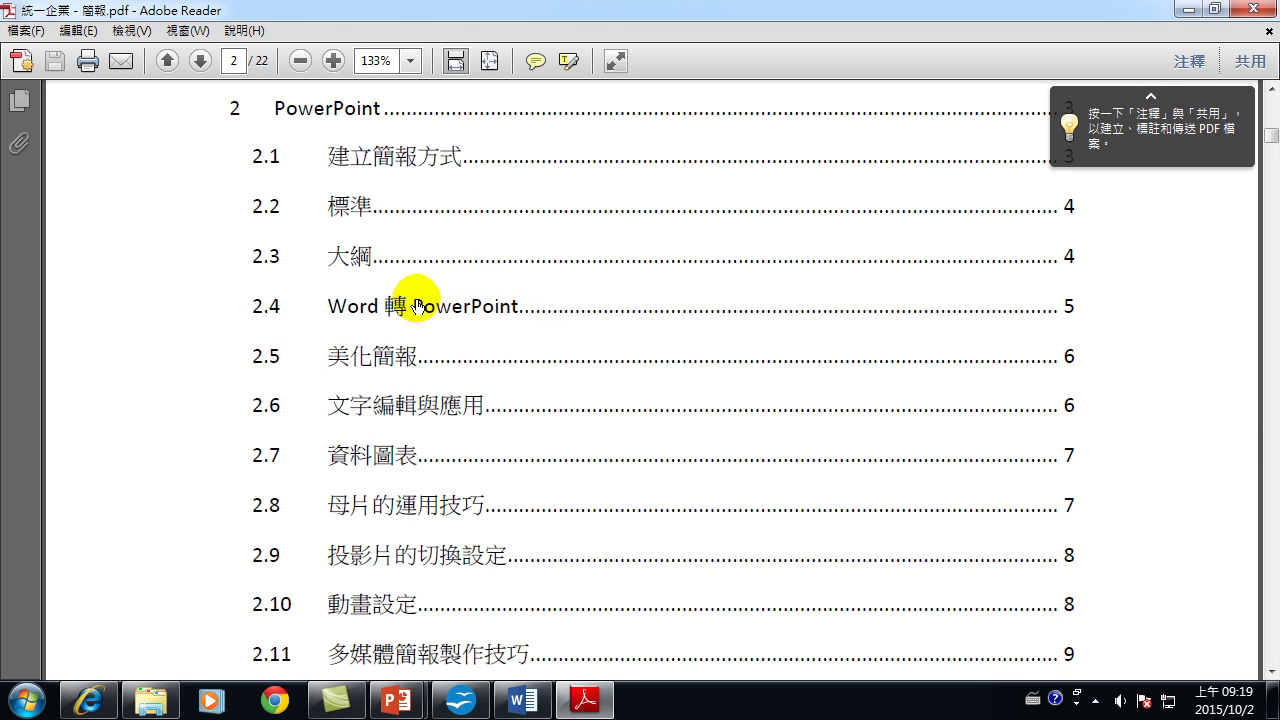
scroll(423, 362, "down", 1)
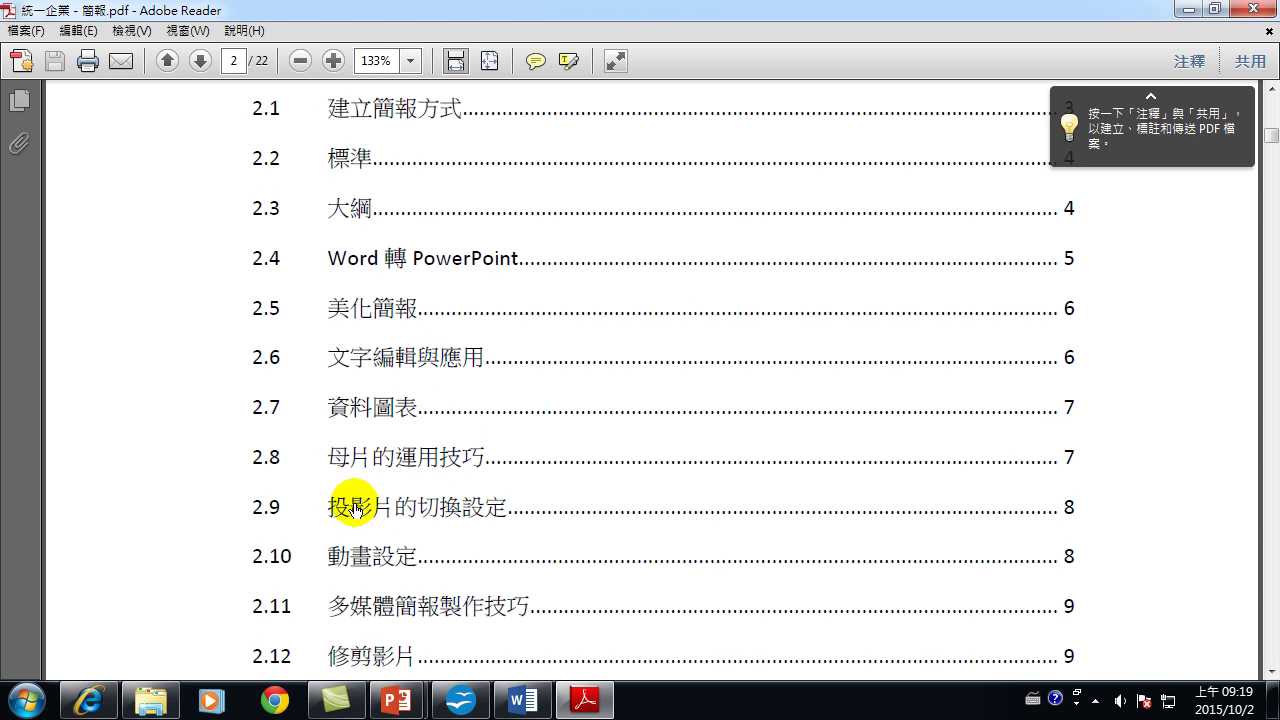
scroll(440, 465, "down", 1)
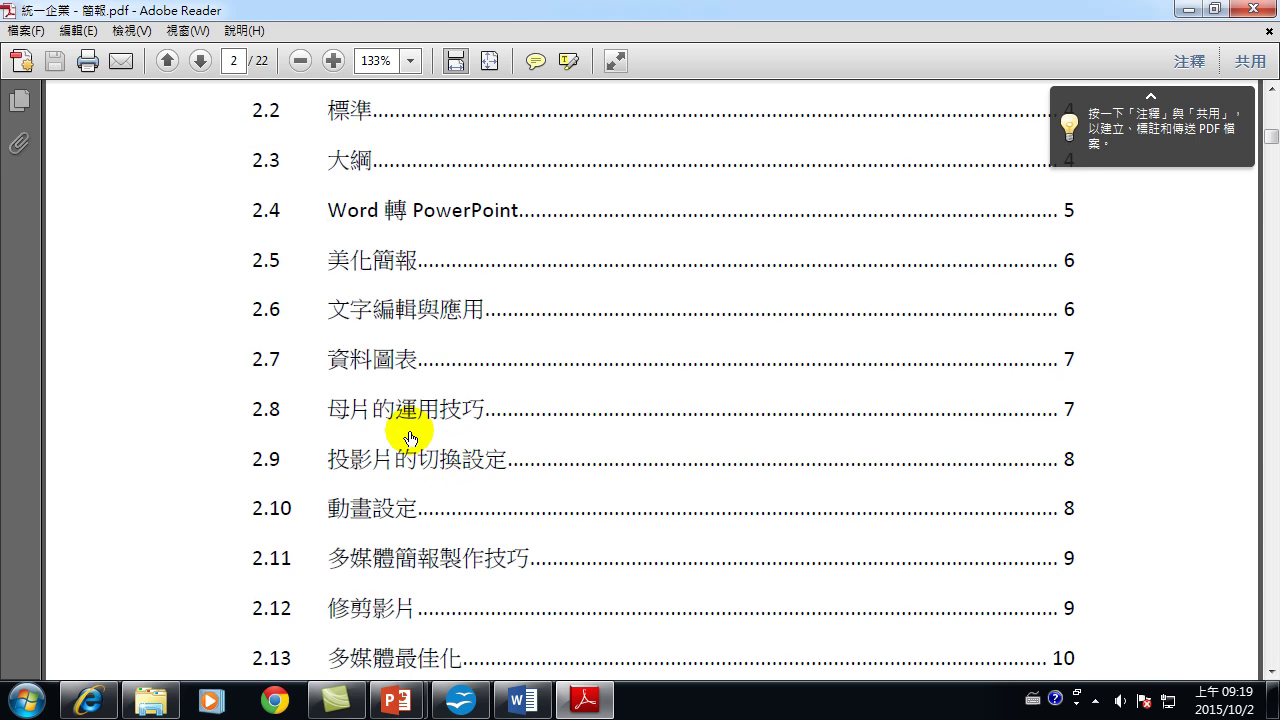
scroll(405, 470, "down", 1)
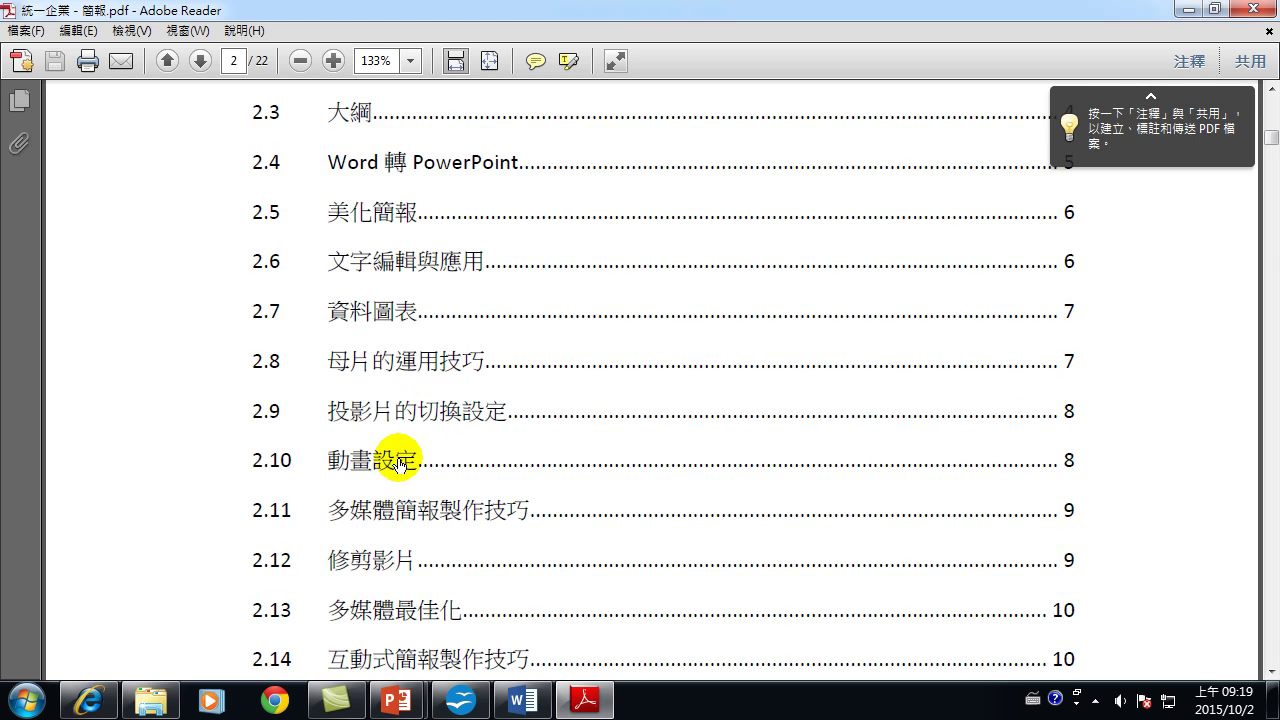
scroll(400, 462, "down", 1)
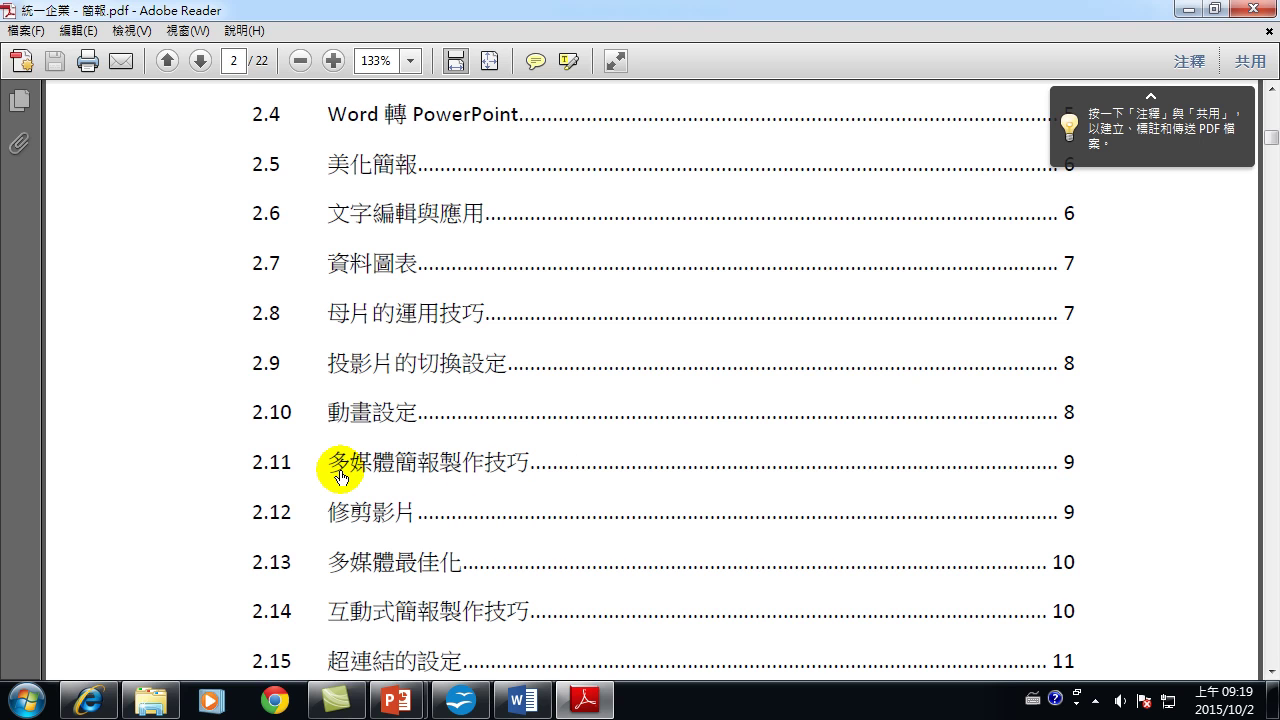
scroll(340, 477, "down", 1)
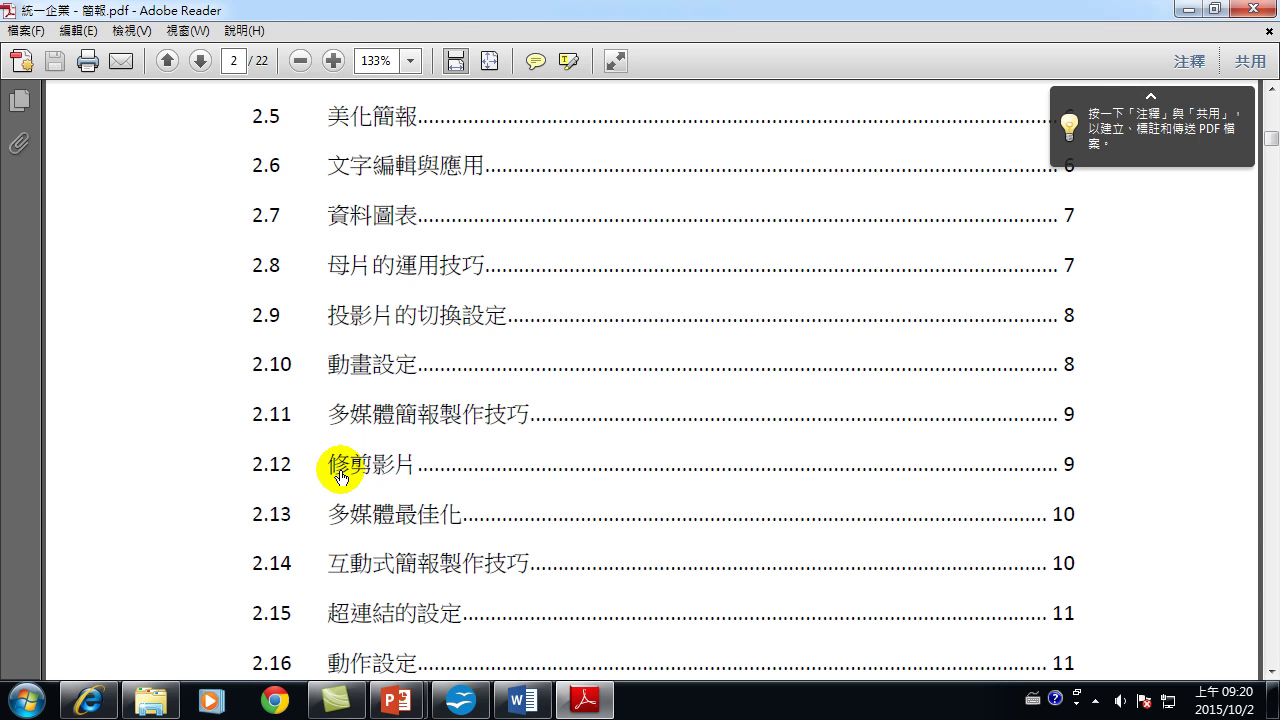
scroll(370, 510, "down", 1)
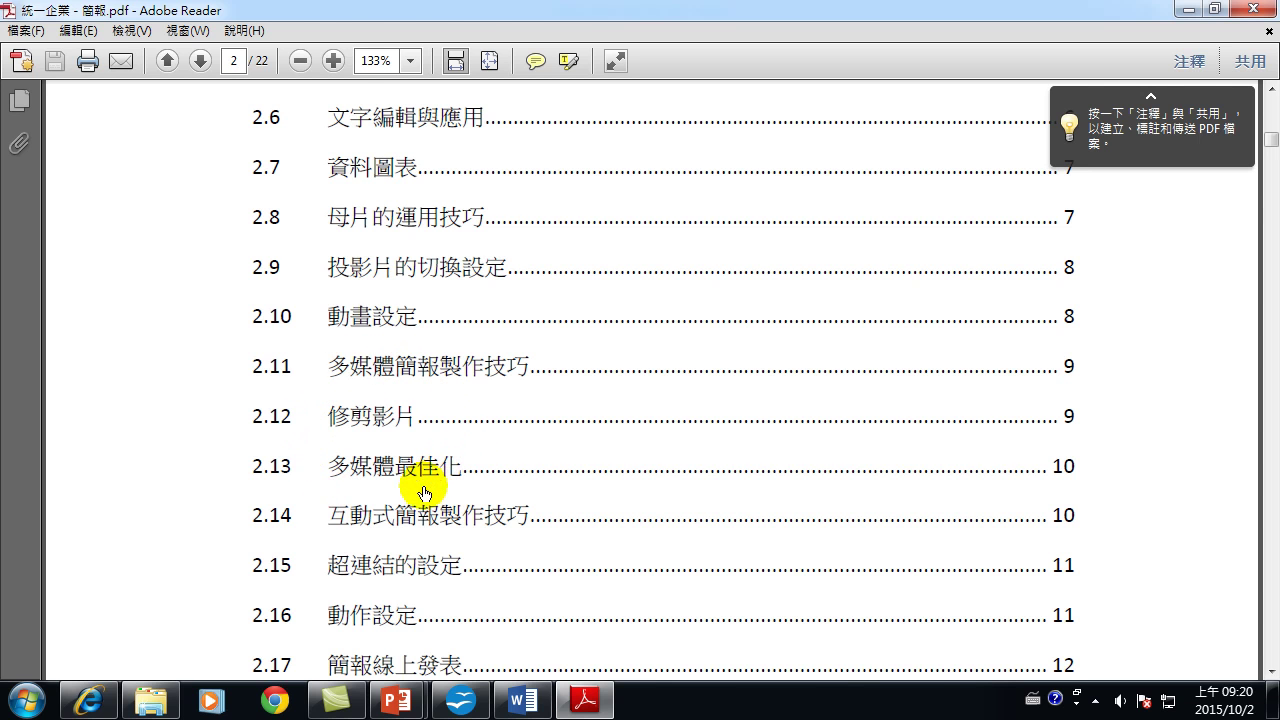
scroll(412, 534, "down", 1)
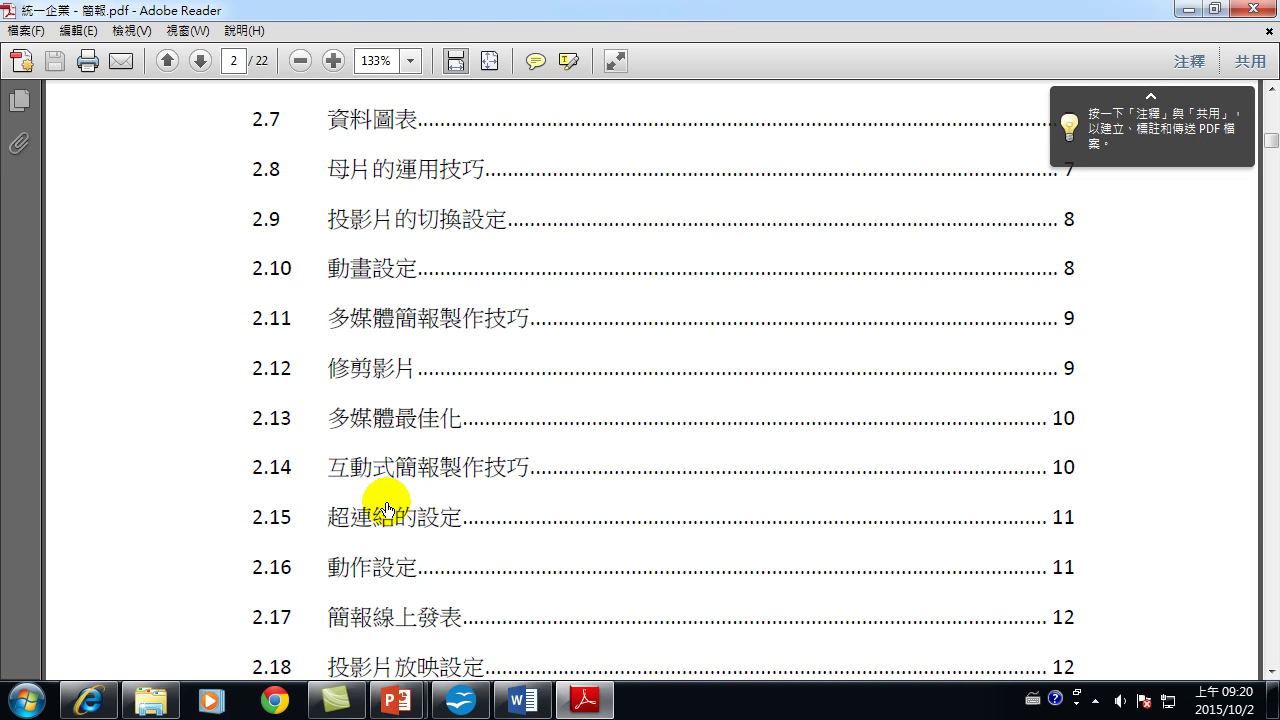
scroll(386, 516, "down", 3)
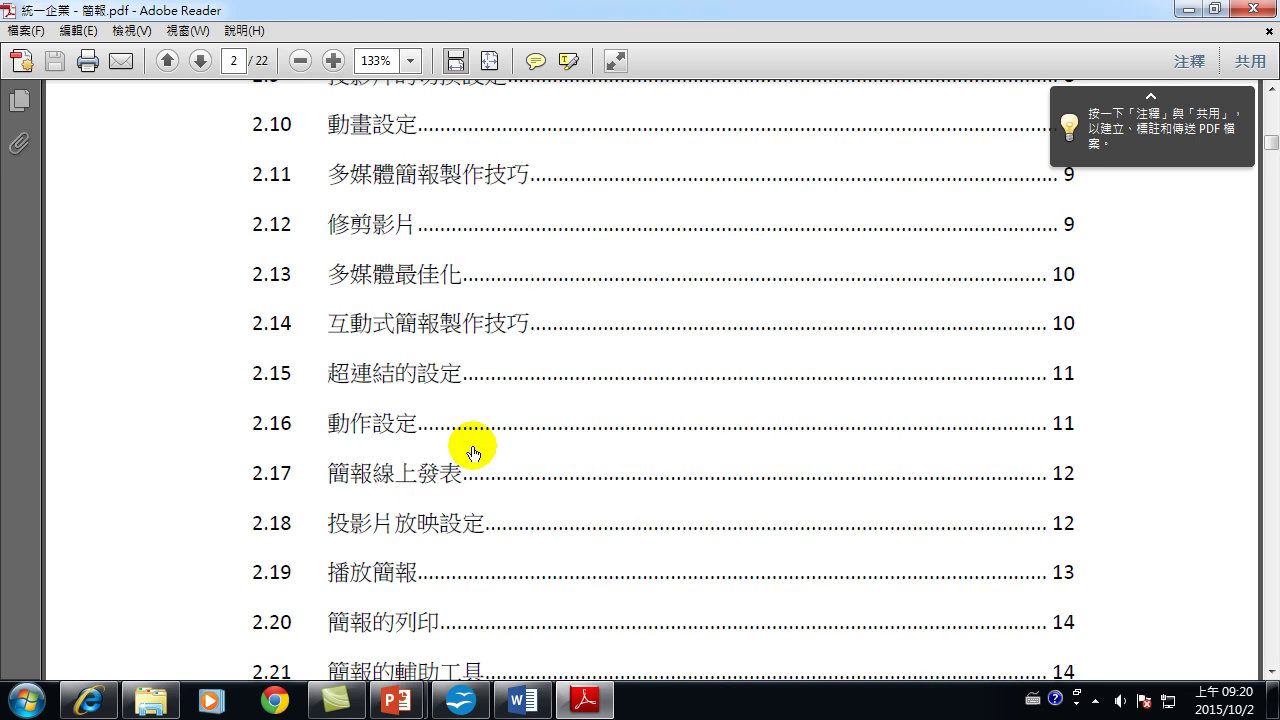
scroll(420, 480, "down", 1)
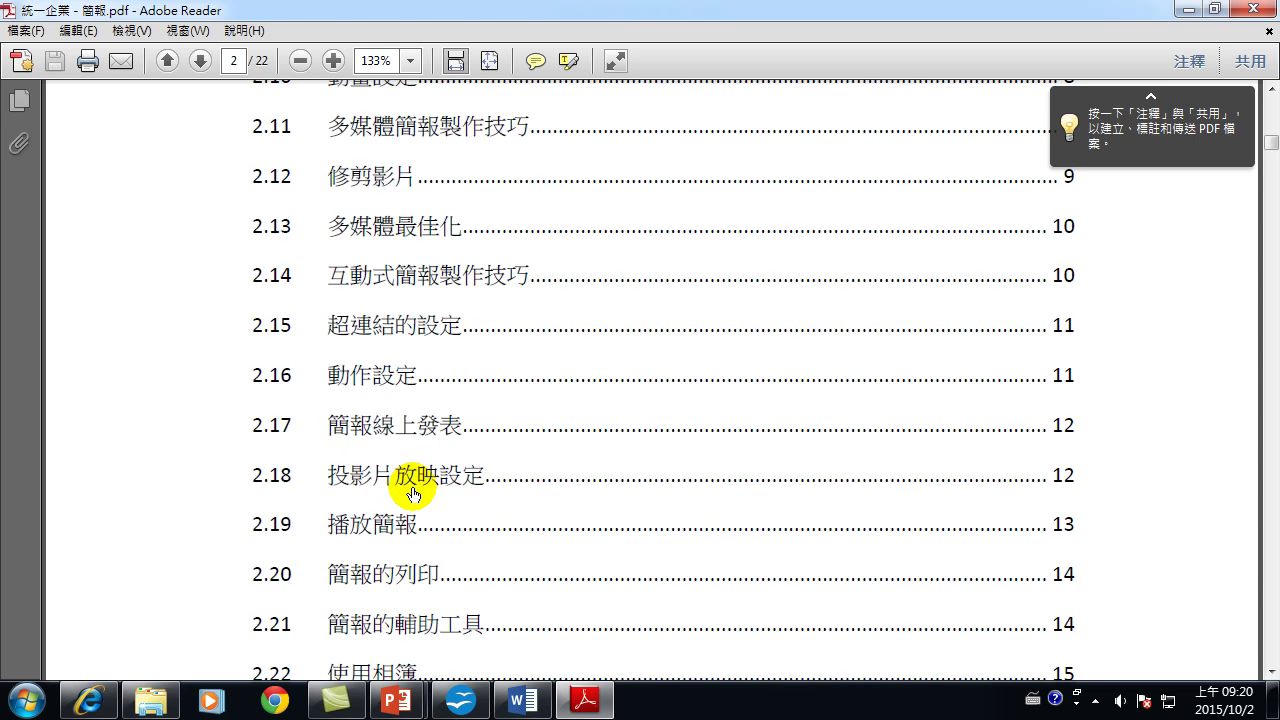
scroll(414, 488, "down", 1)
scroll(414, 491, "down", 2)
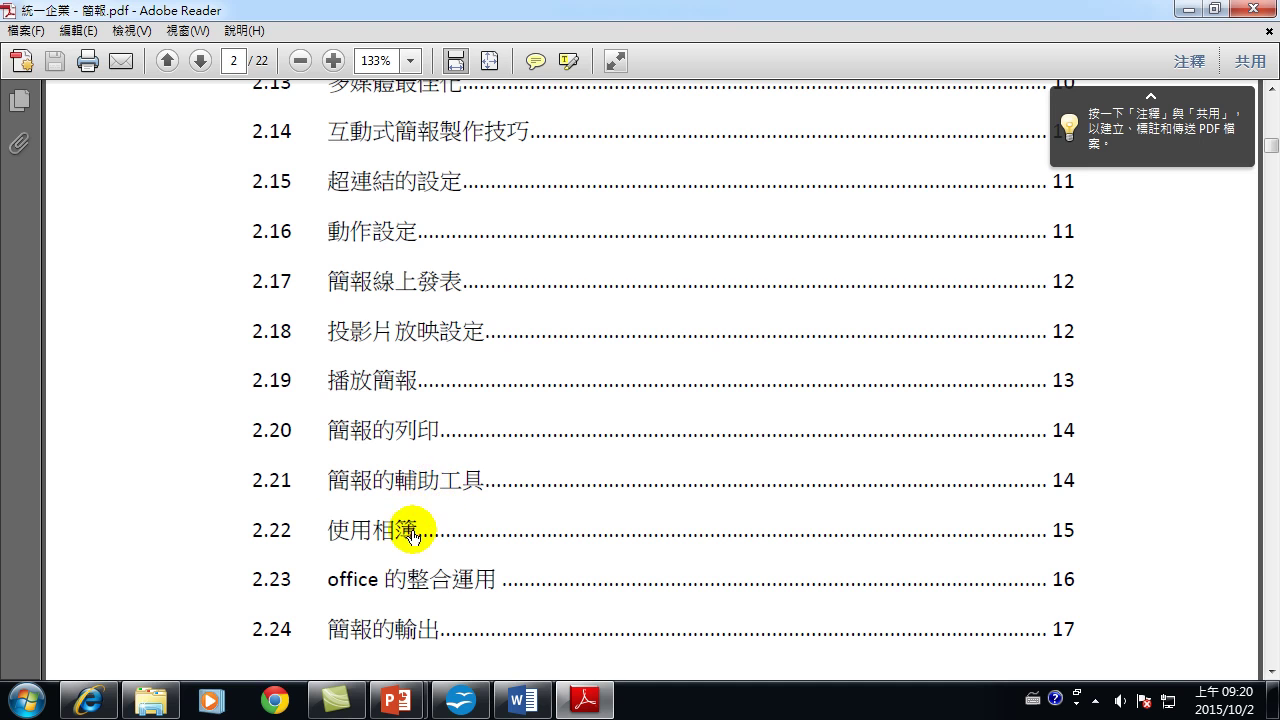
scroll(415, 530, "down", 1)
scroll(415, 535, "down", 1)
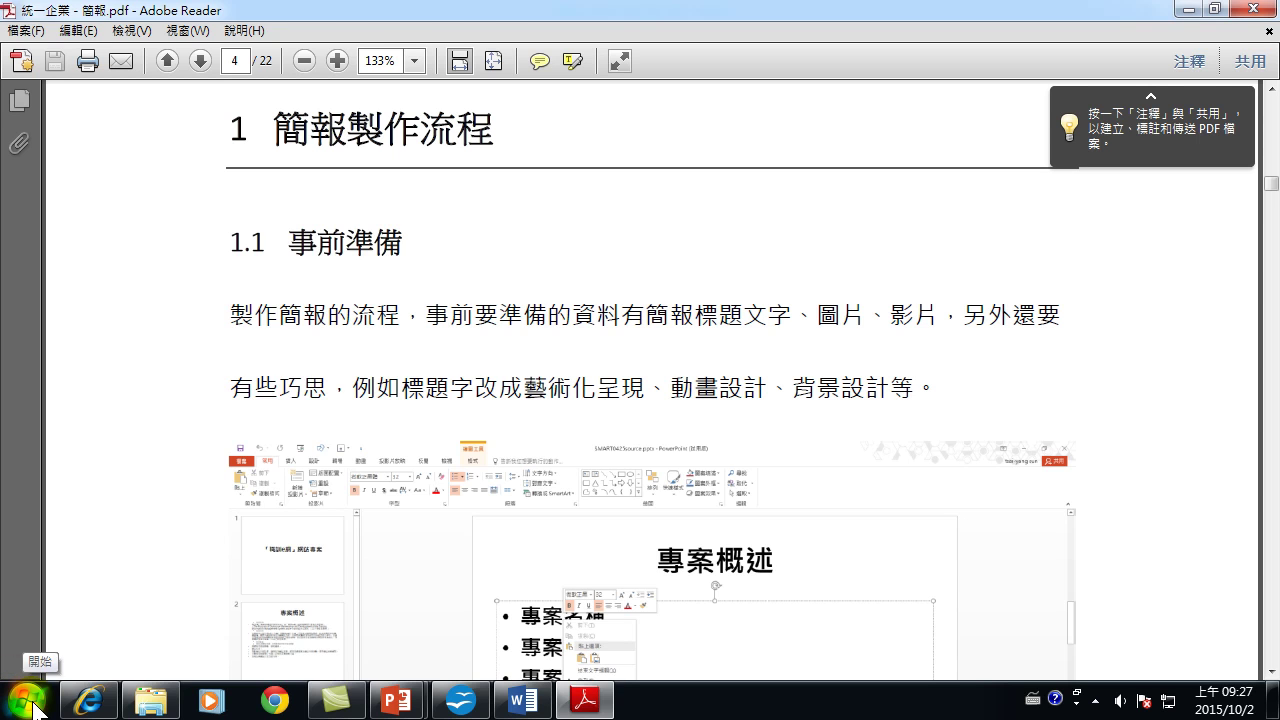
Launch PowerPoint 2013 from the Microsoft Office 2013 group under All Programs.
left_click(30, 706)
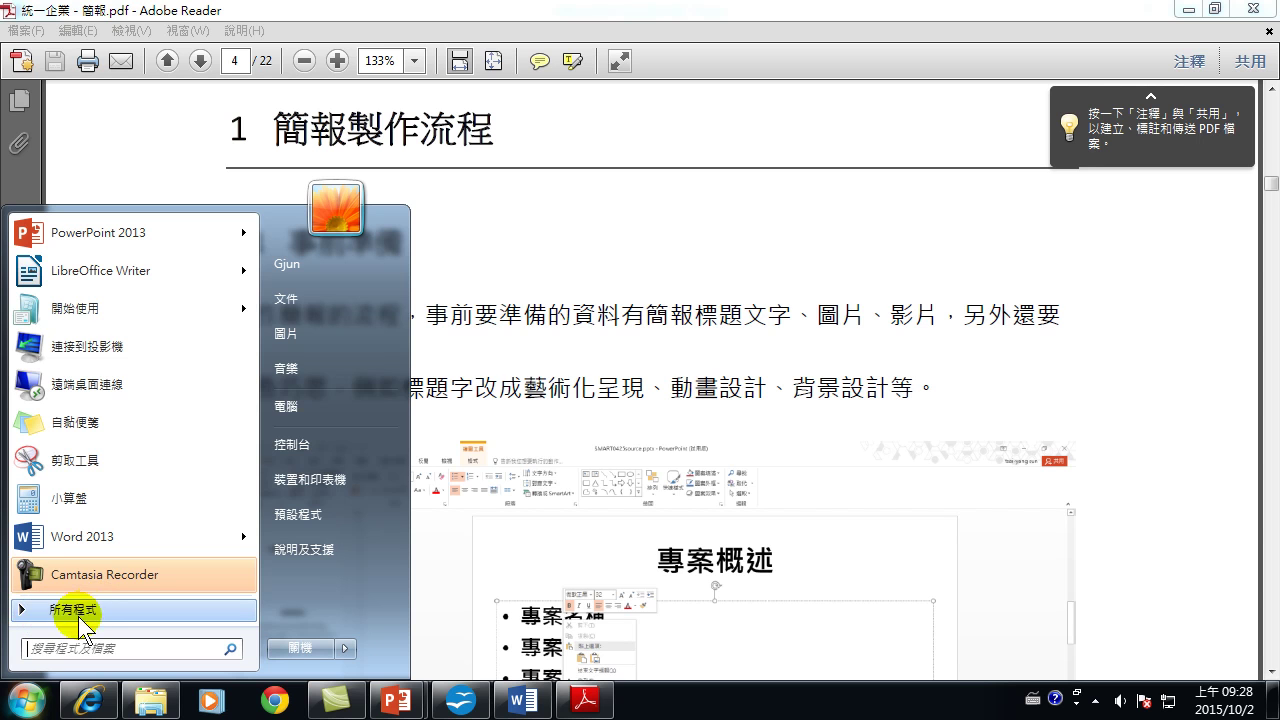
left_click(45, 610)
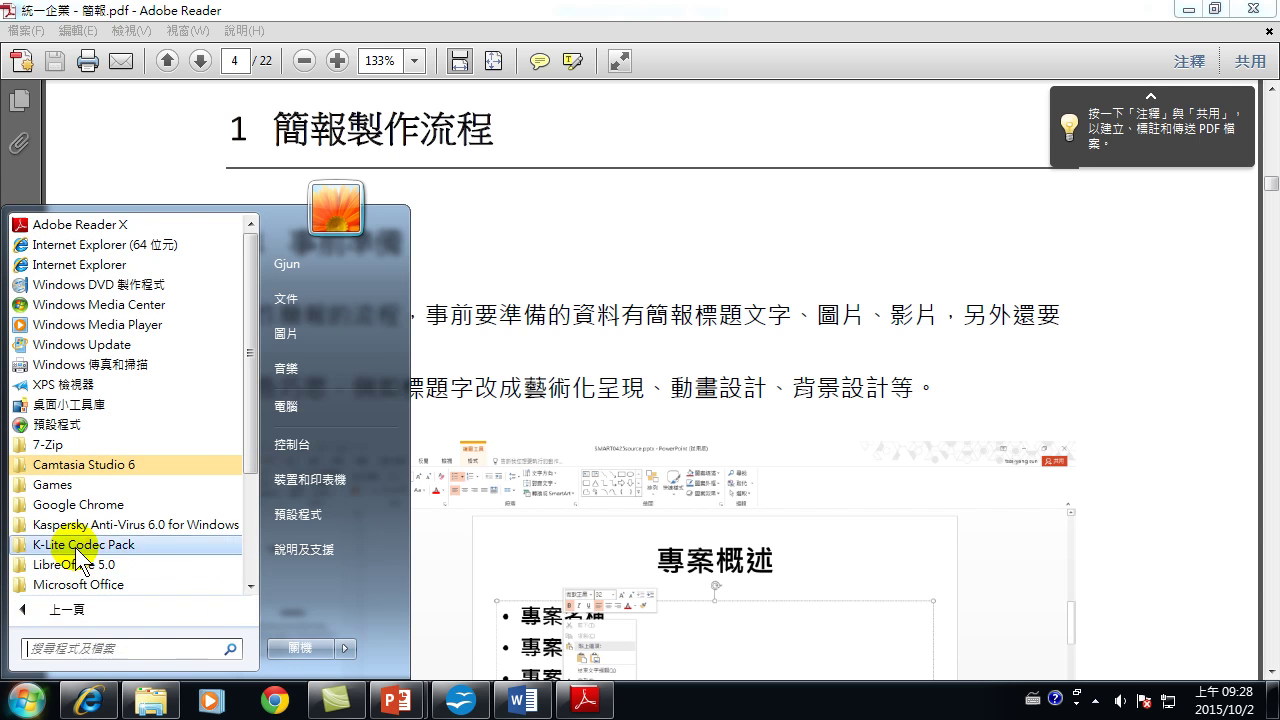
left_click_drag(247, 414, 256, 510)
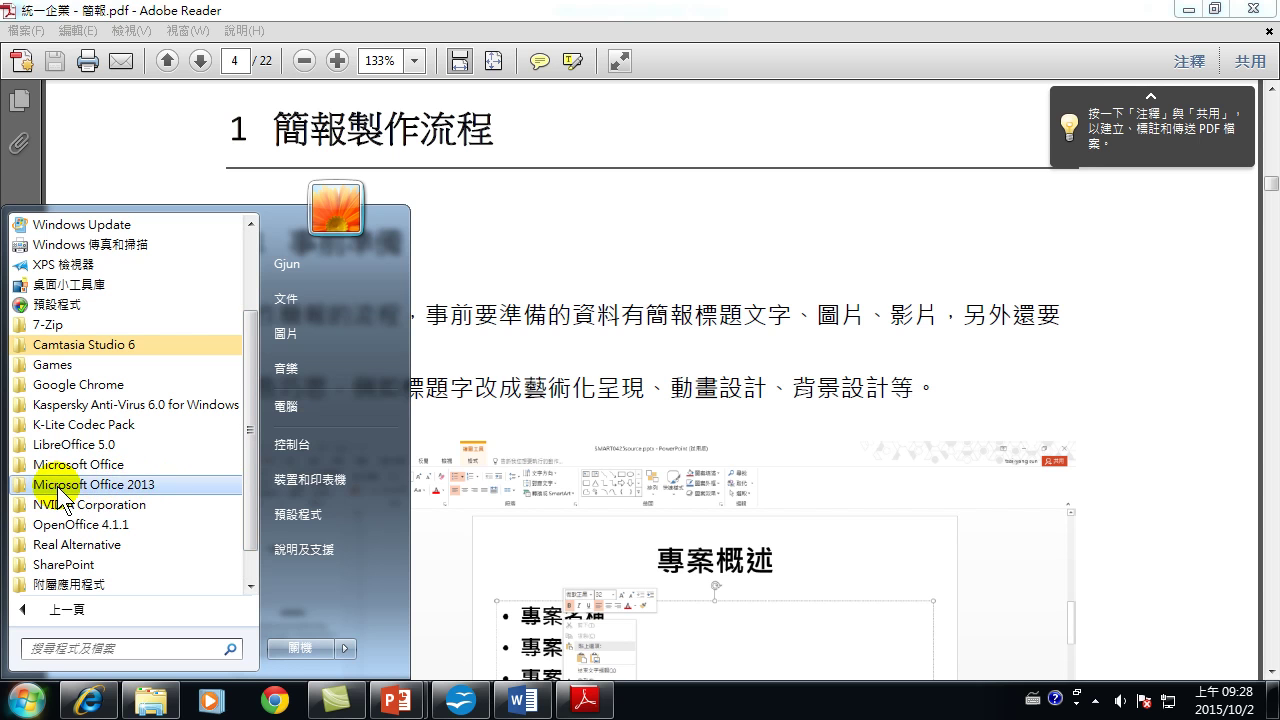
left_click(132, 486)
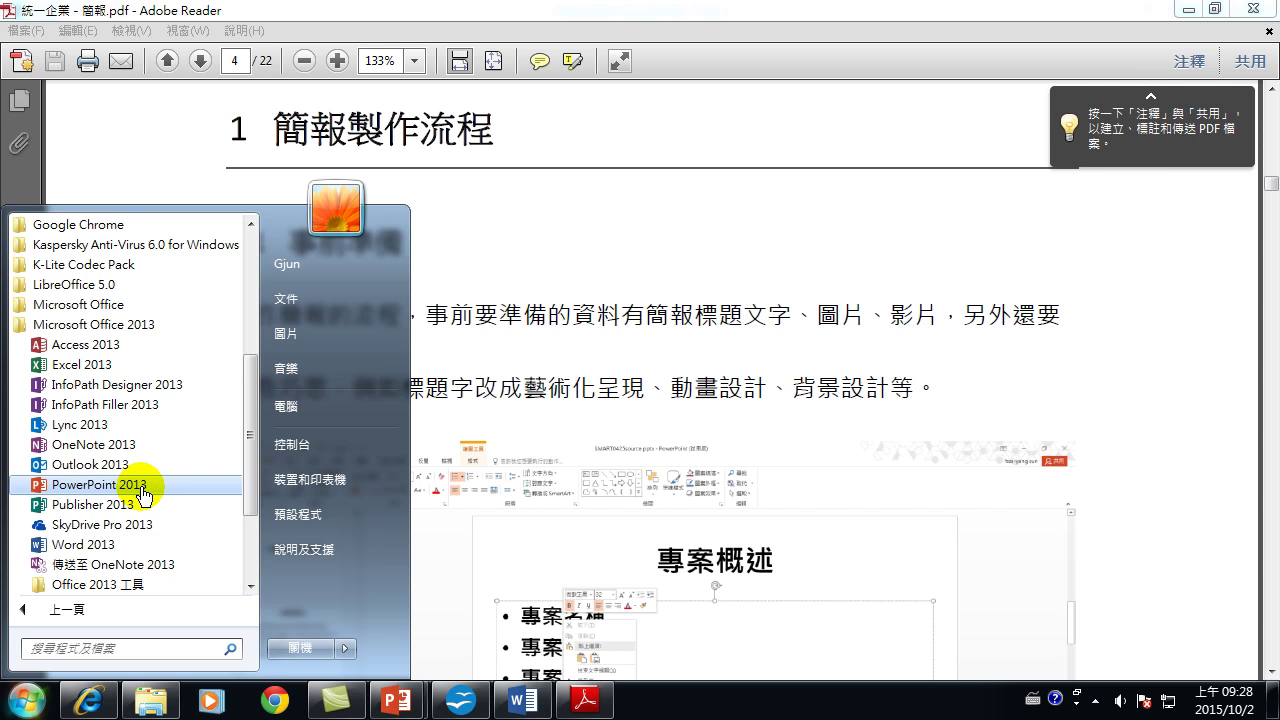
left_click(143, 492)
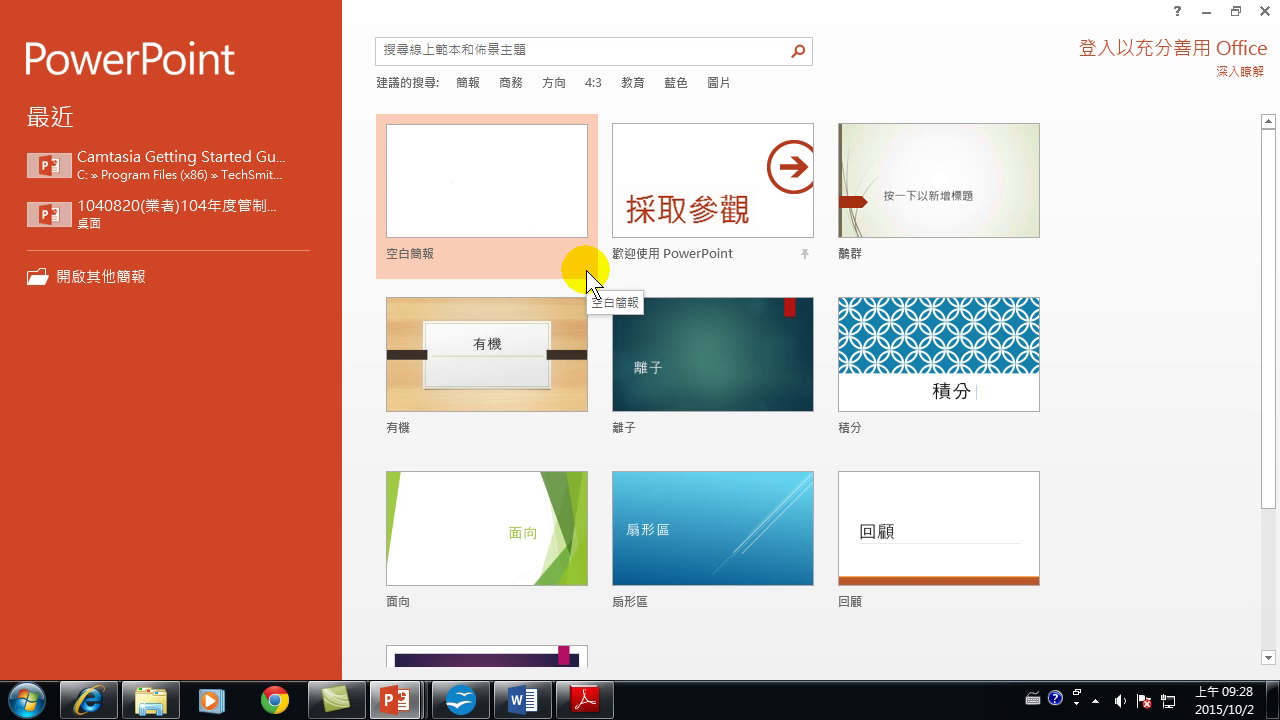
Create a new blank presentation (空白簡報) from the PowerPoint start screen.
left_click(549, 48)
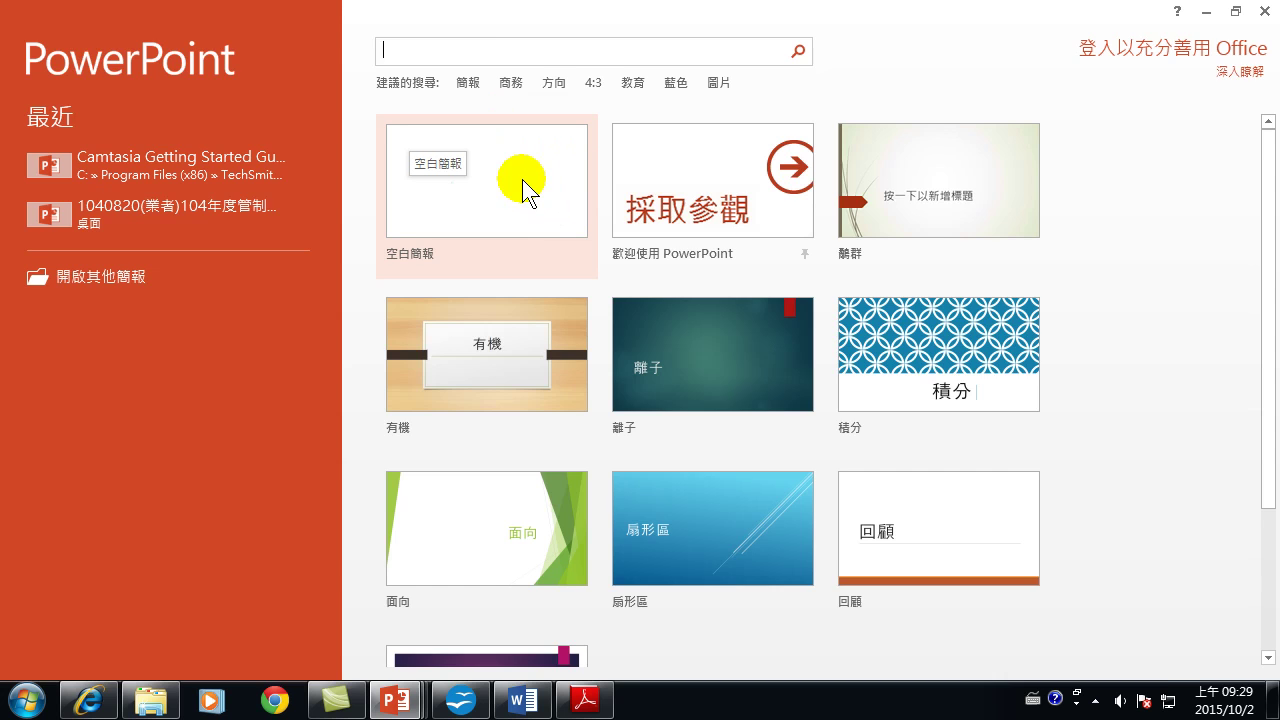
left_click(524, 188)
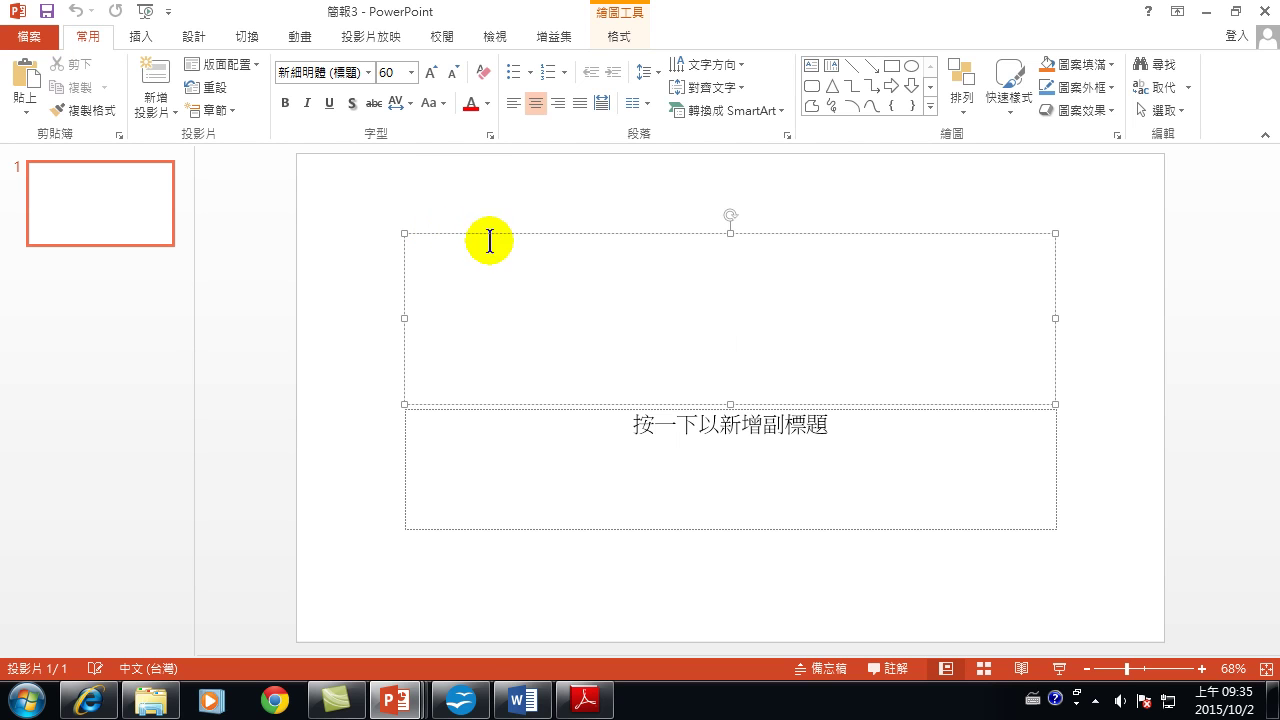
Enter 自我介紹 as the title slide's title with the Chinese input method.
type("h")
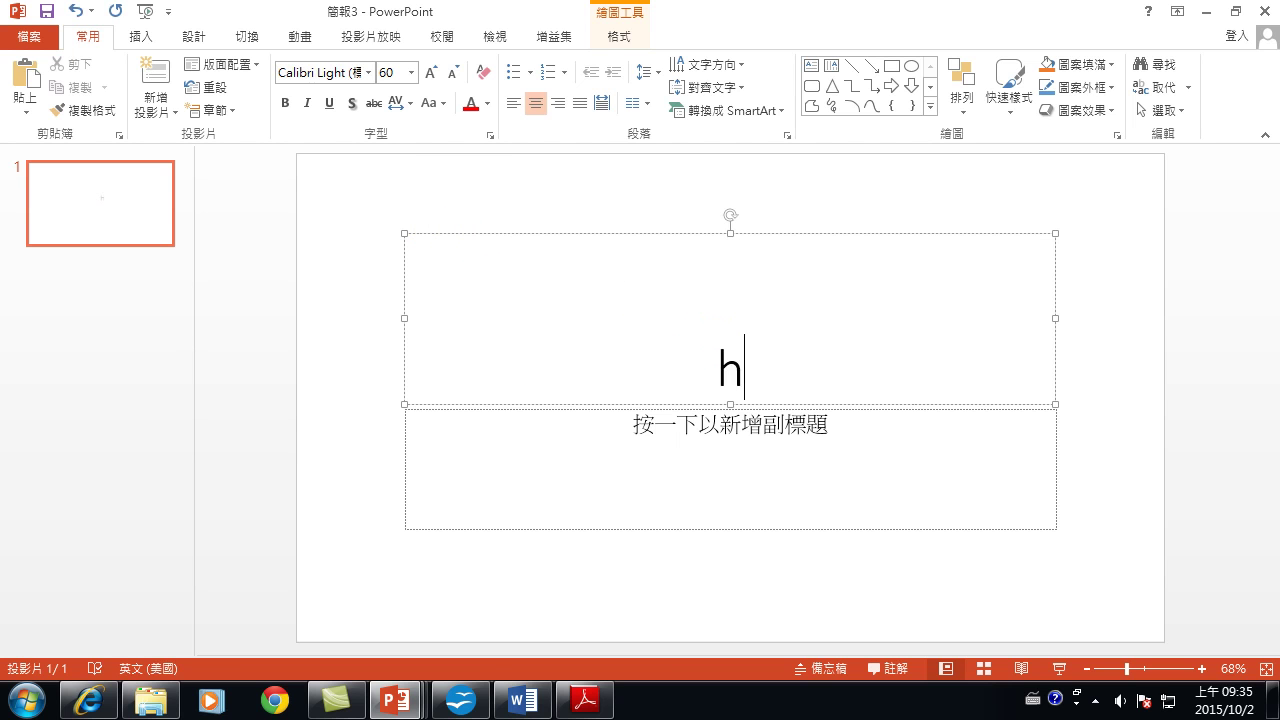
key("BackSpace")
key("ctrl+shift")
type("自我")
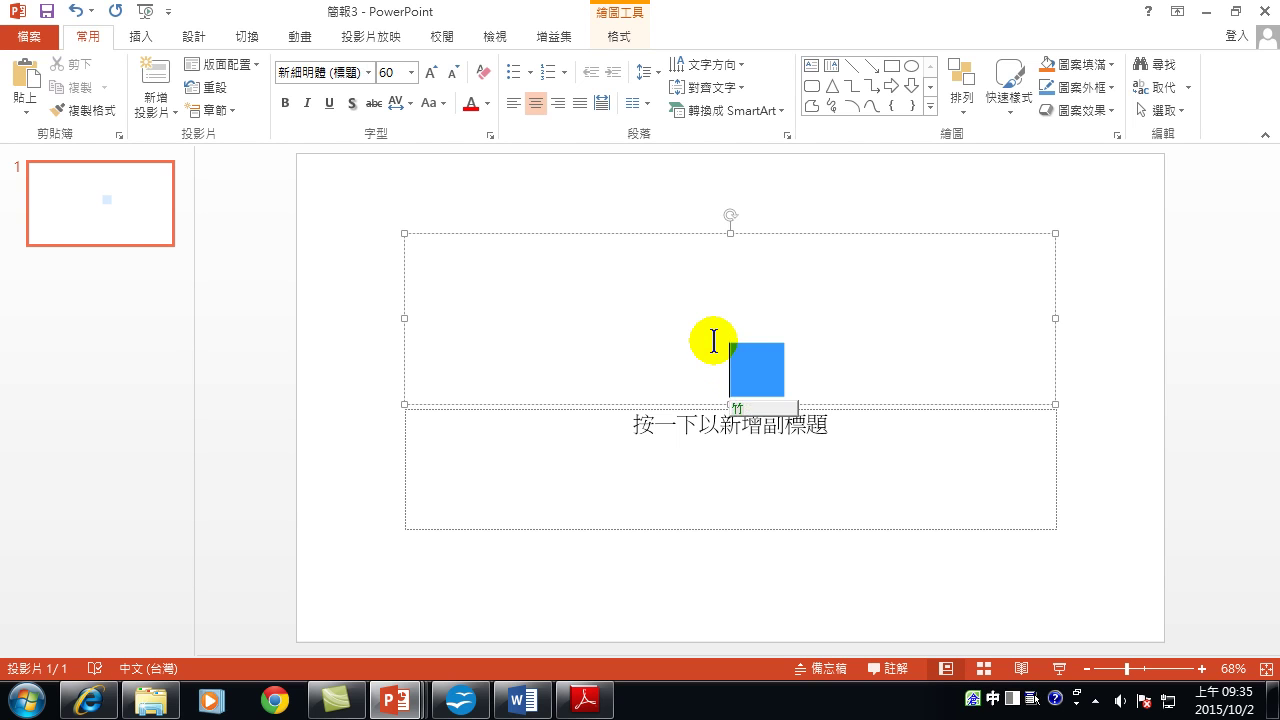
type("介紹")
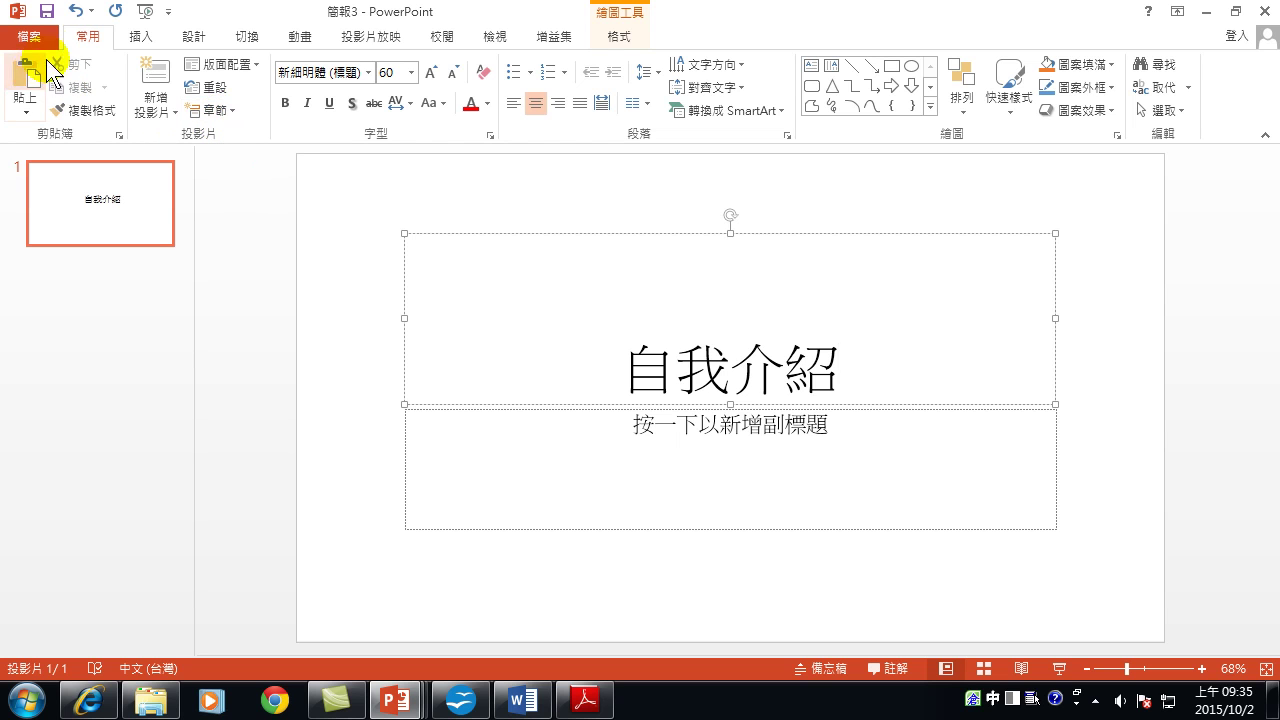
left_click(92, 38)
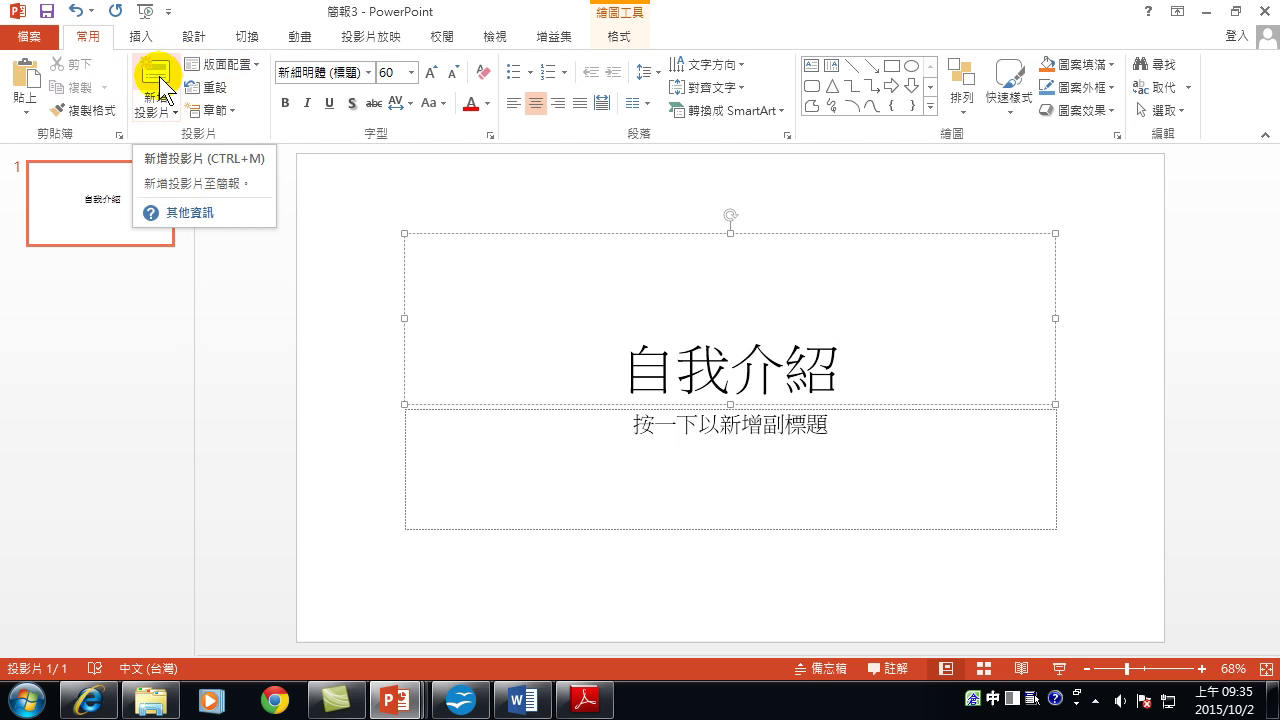
Add a second Title and Content slide and switch input to Chinese.
left_click(160, 78)
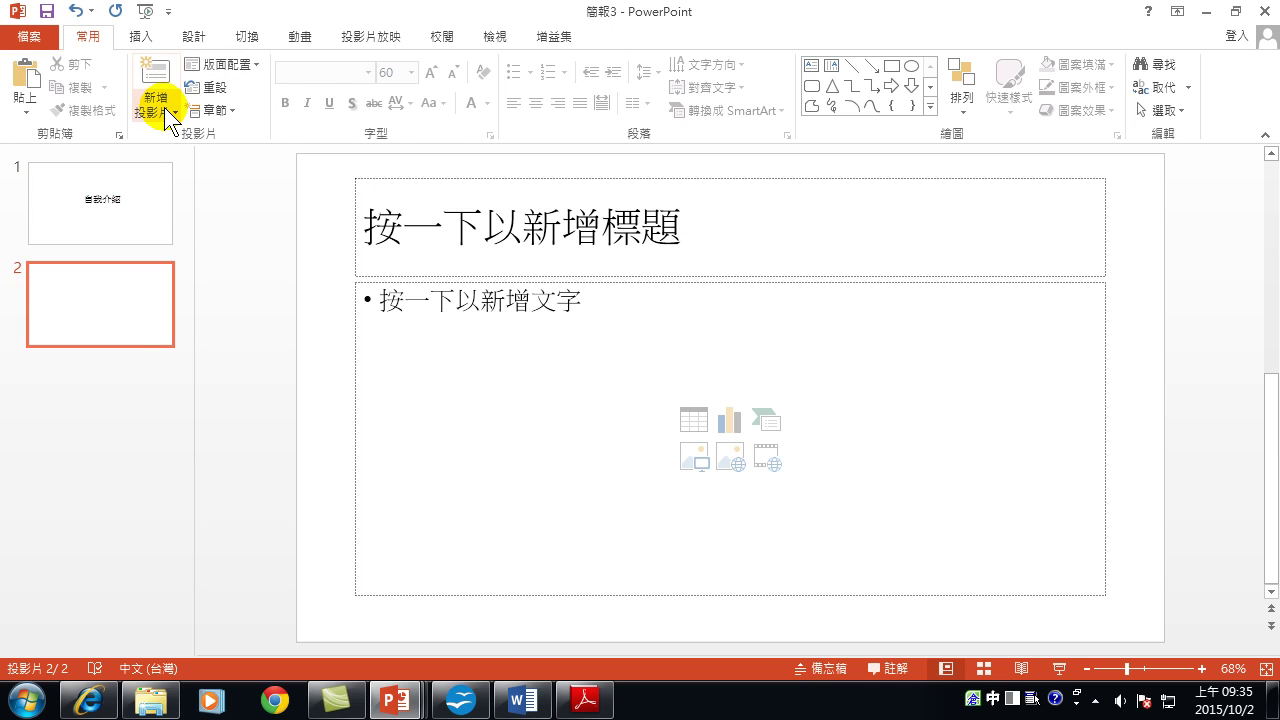
left_click(157, 110)
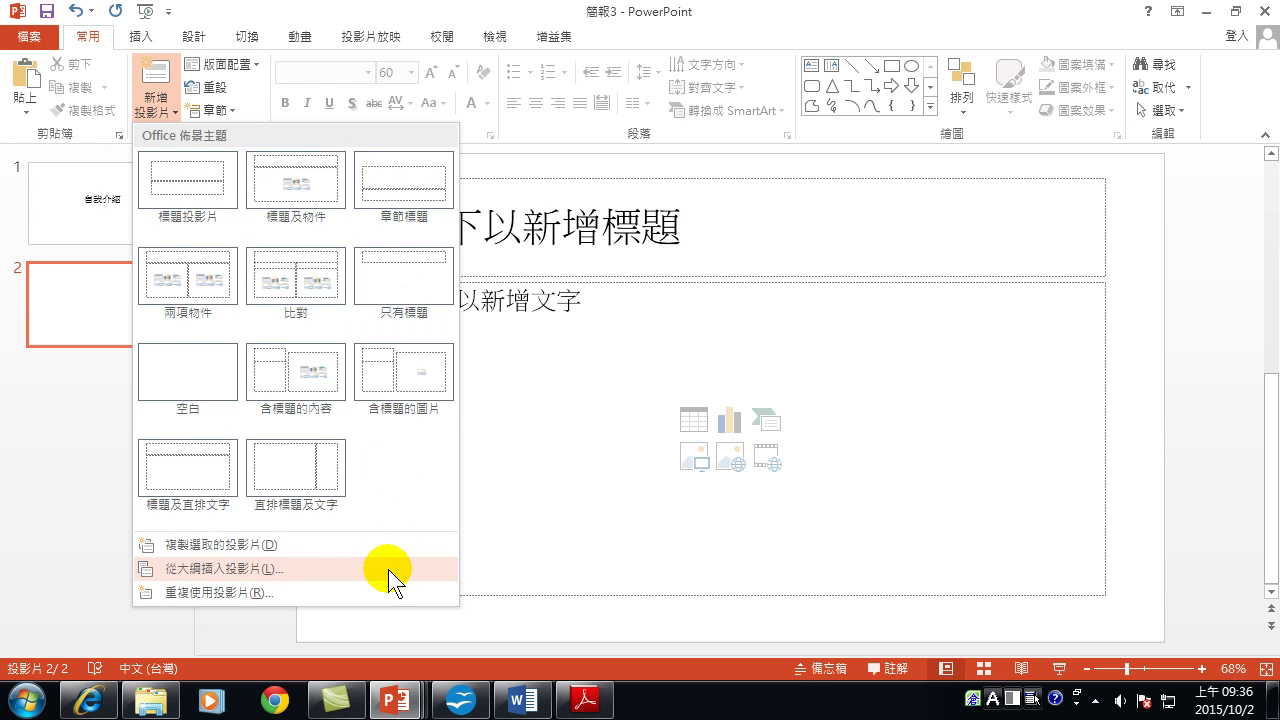
left_click(388, 12)
key("shift")
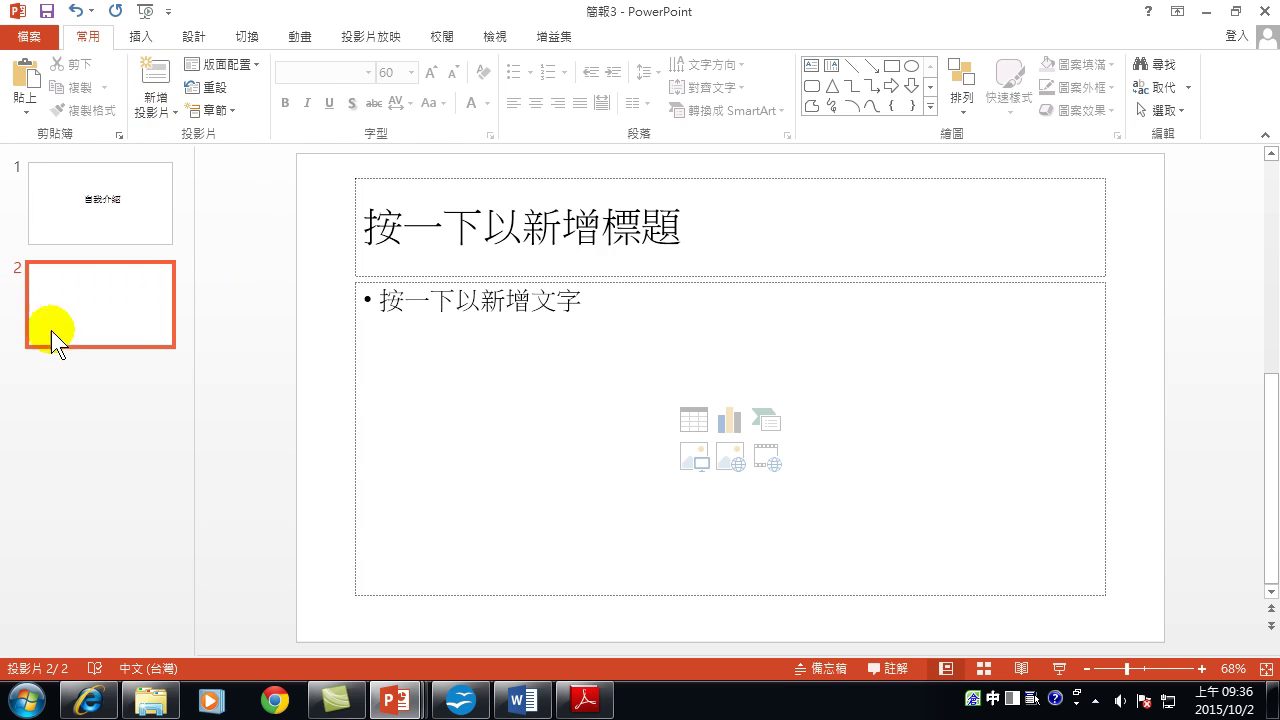
Title slide 2 家庭, then add slides 3 and 4 titled 學歷 and 經歷.
left_click(566, 228)
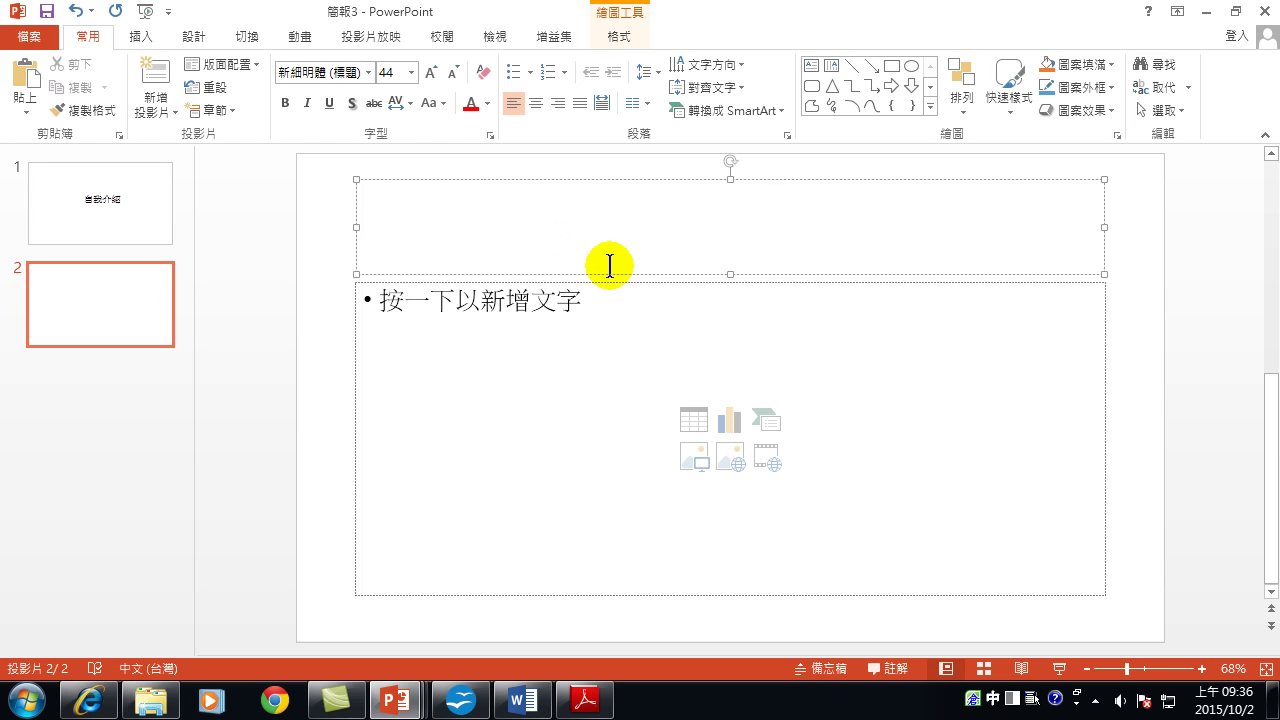
type("家庭")
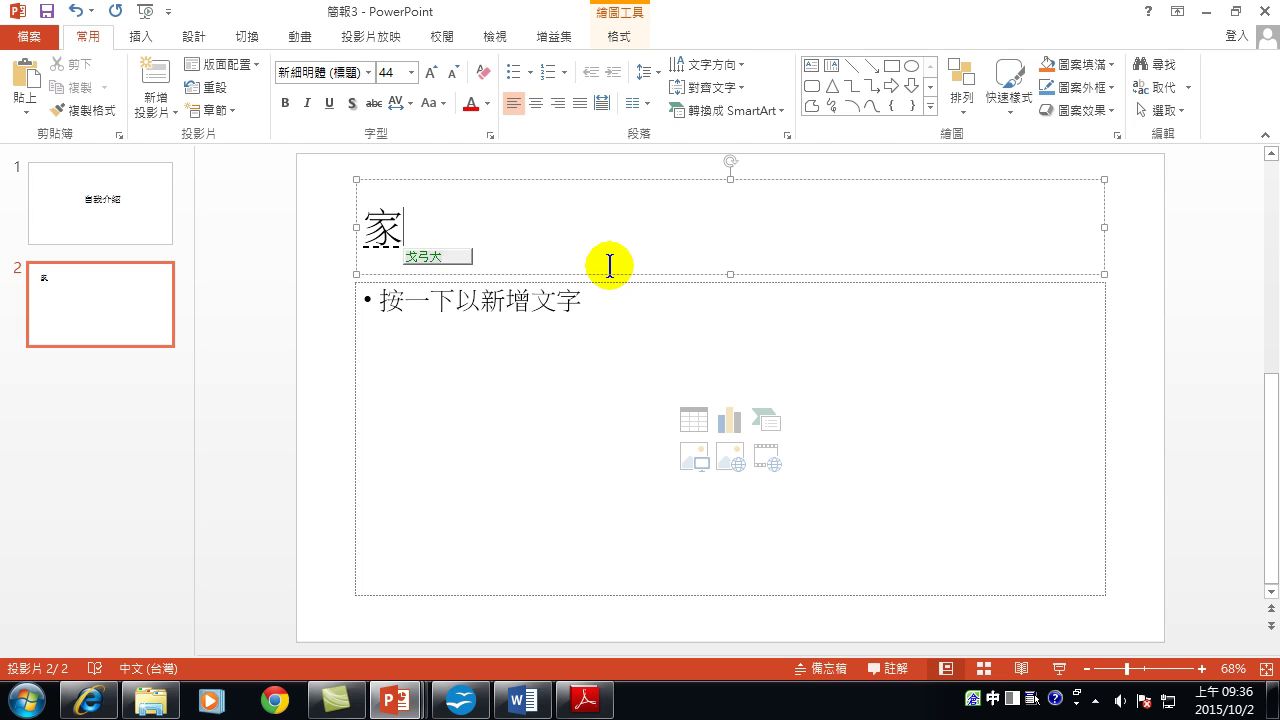
left_click(156, 68)
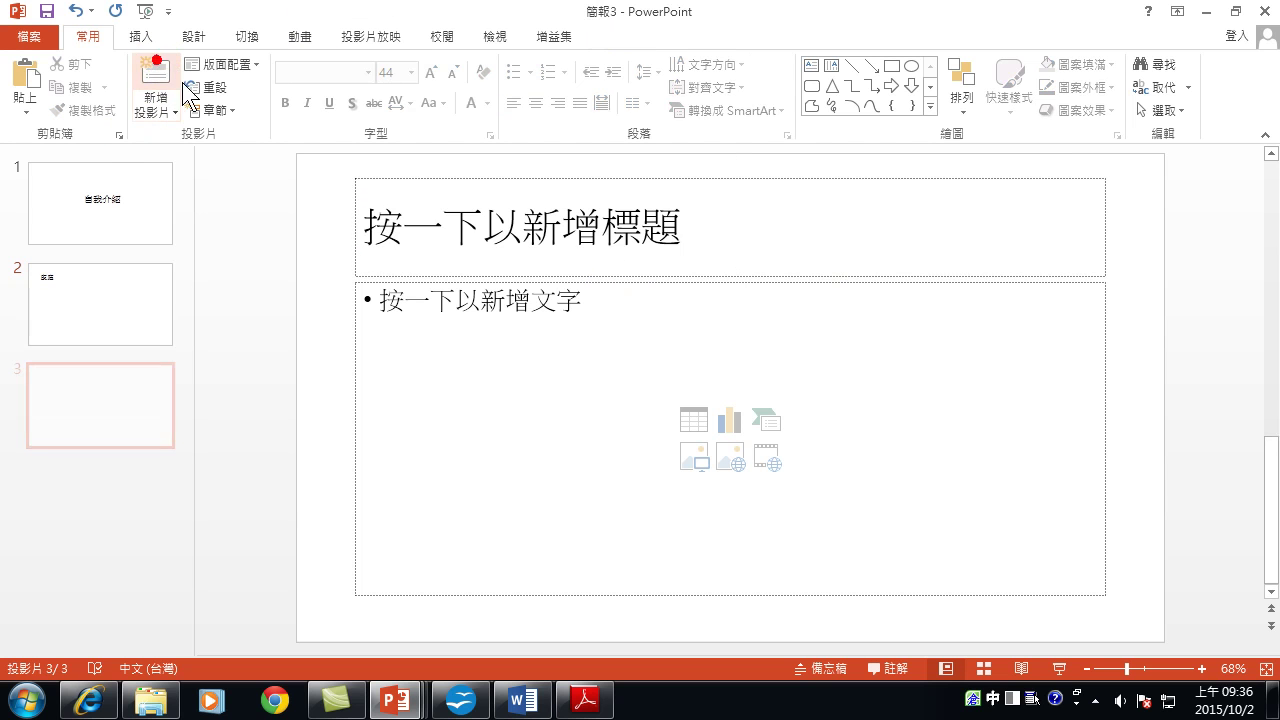
left_click(446, 245)
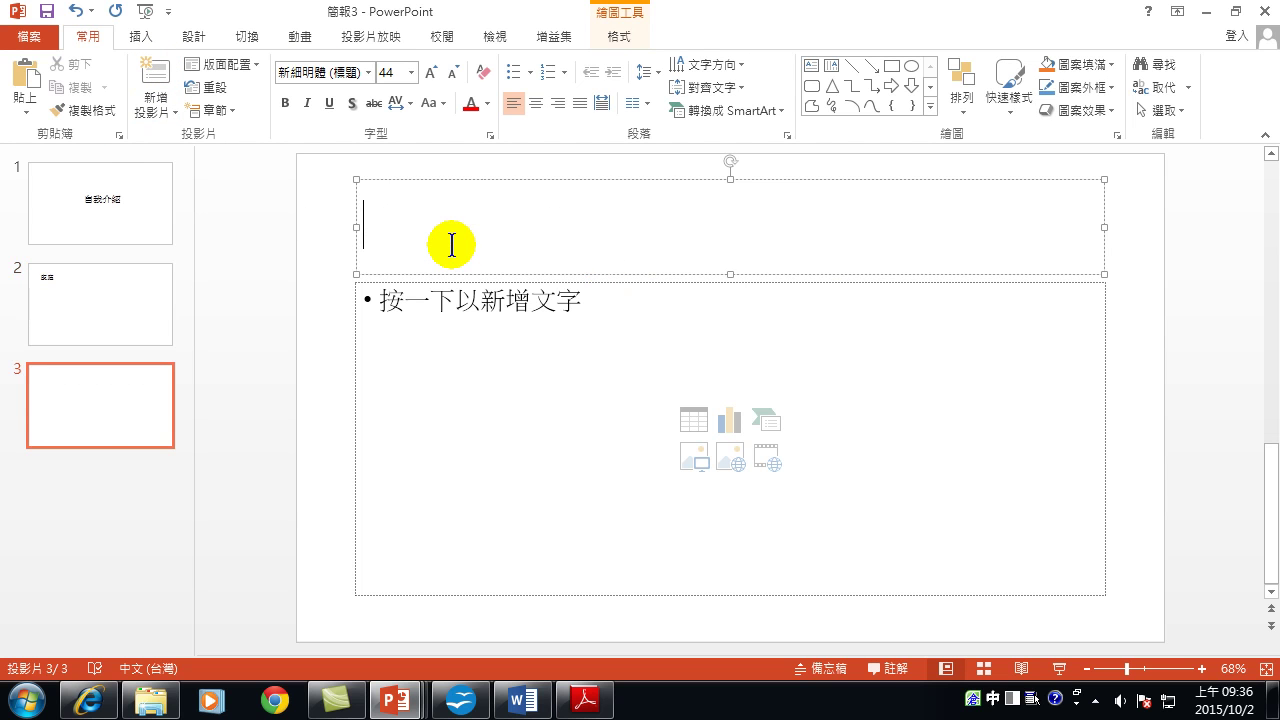
type("學歷")
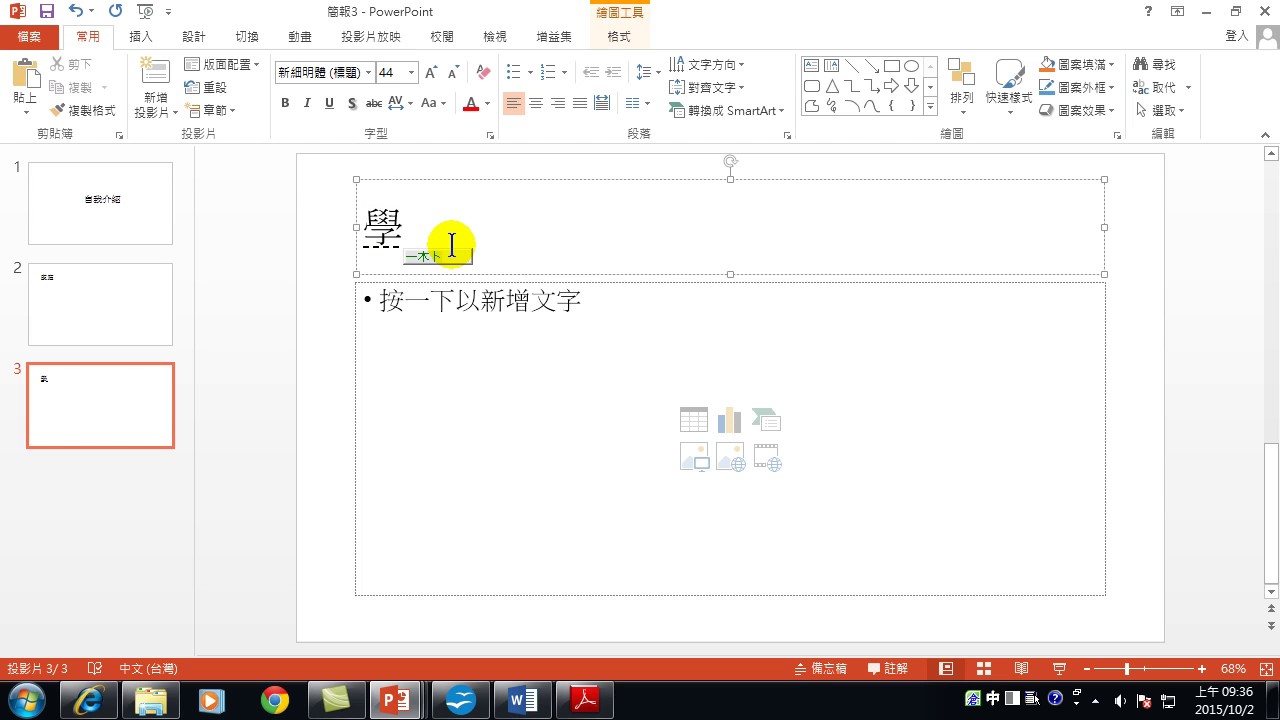
left_click(156, 68)
left_click(477, 215)
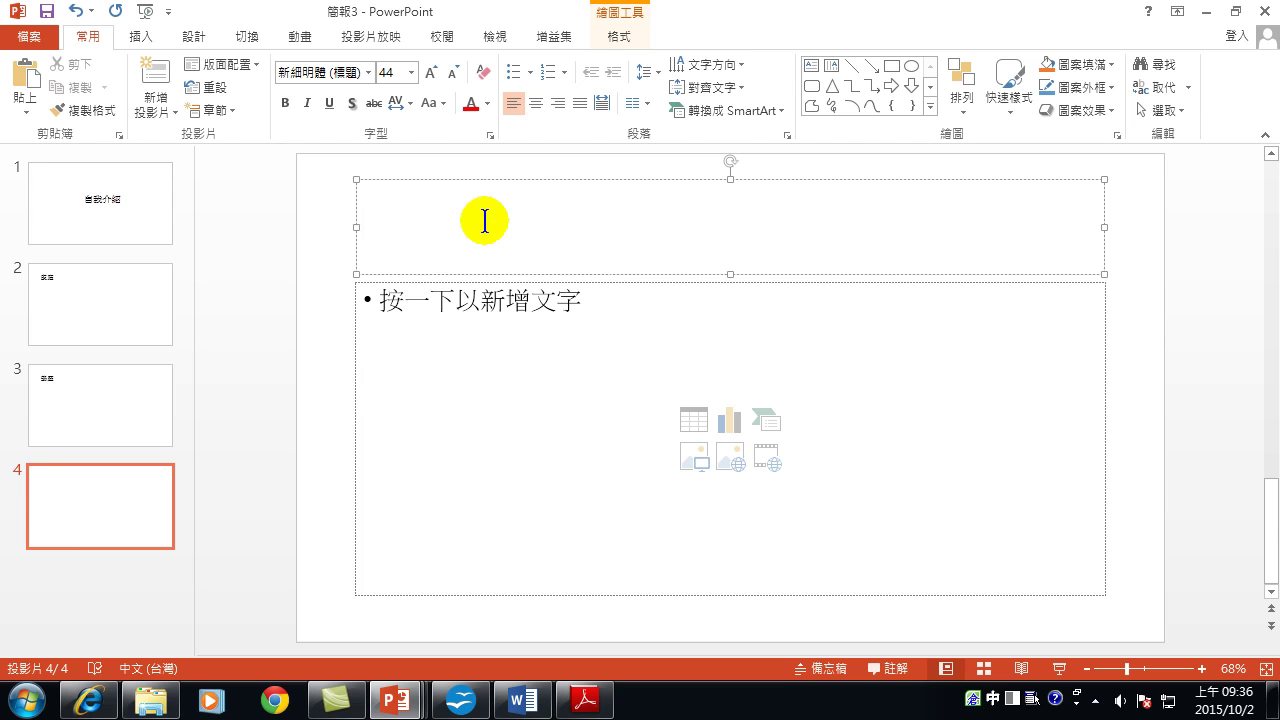
type("經")
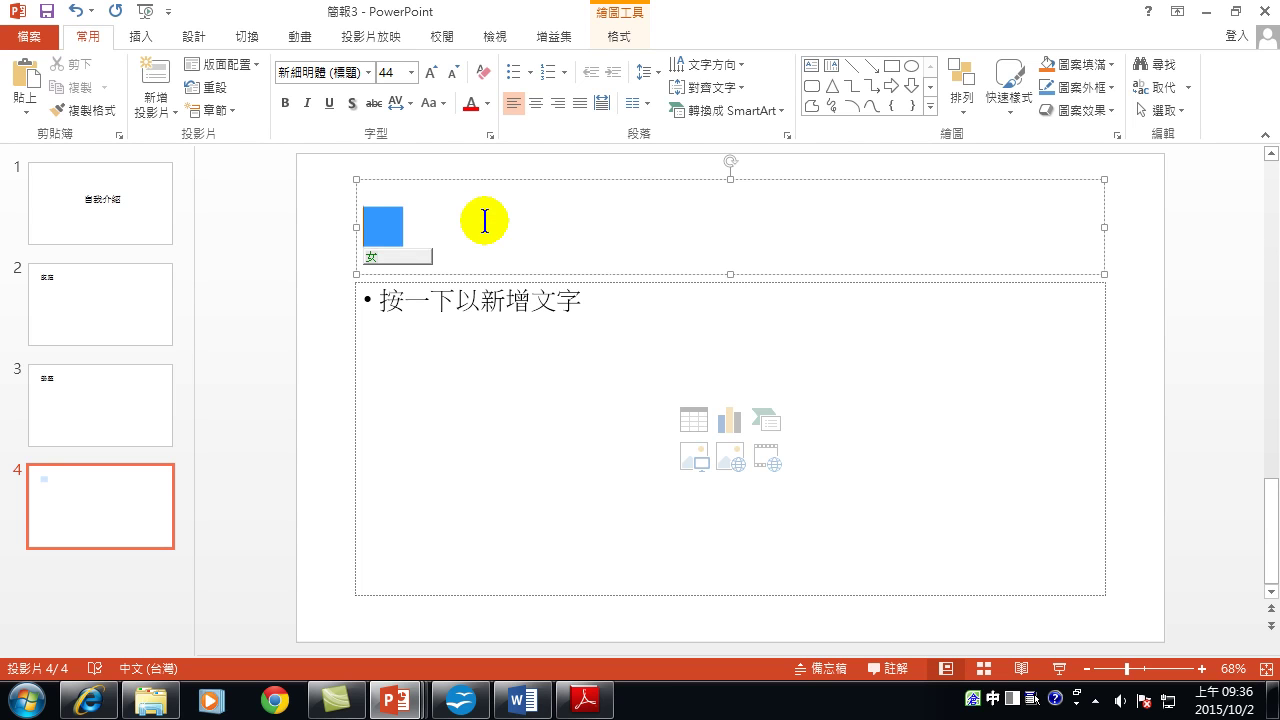
type("歷")
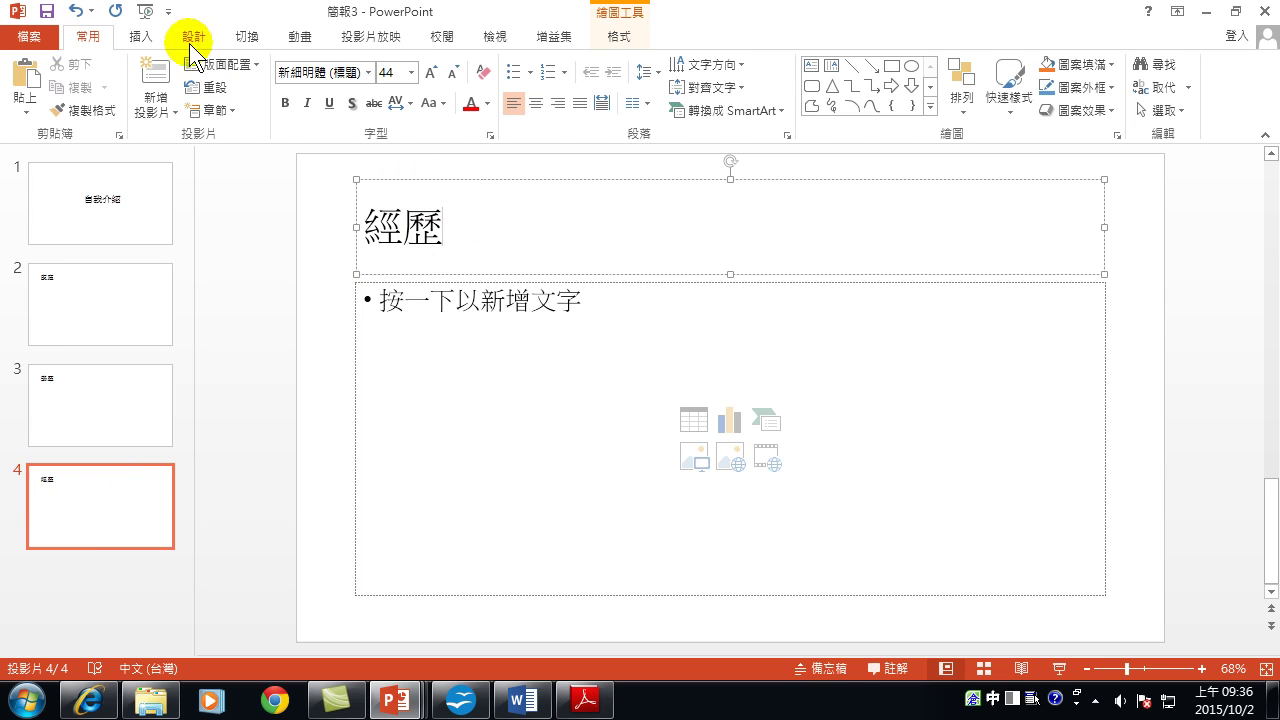
Add slides 5–7 titled 專長, 興趣 and 展望, replacing 未來 with 展望.
left_click(155, 80)
left_click(523, 220)
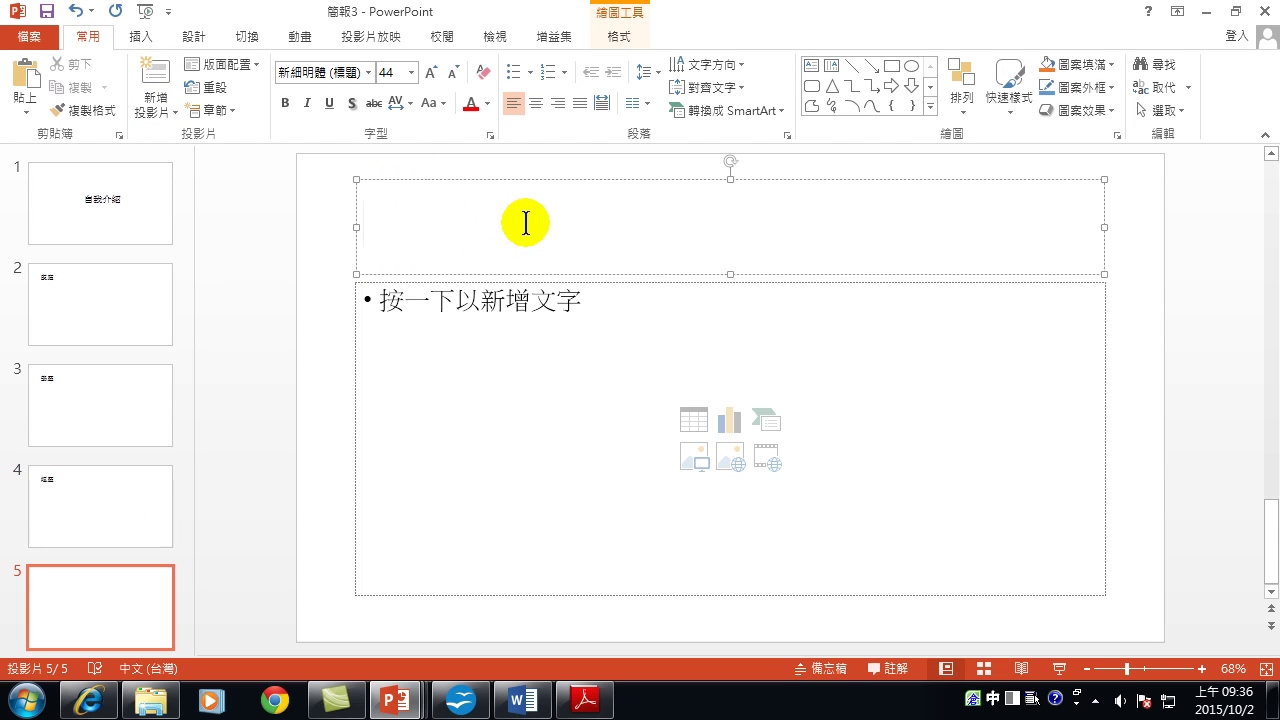
type("專長")
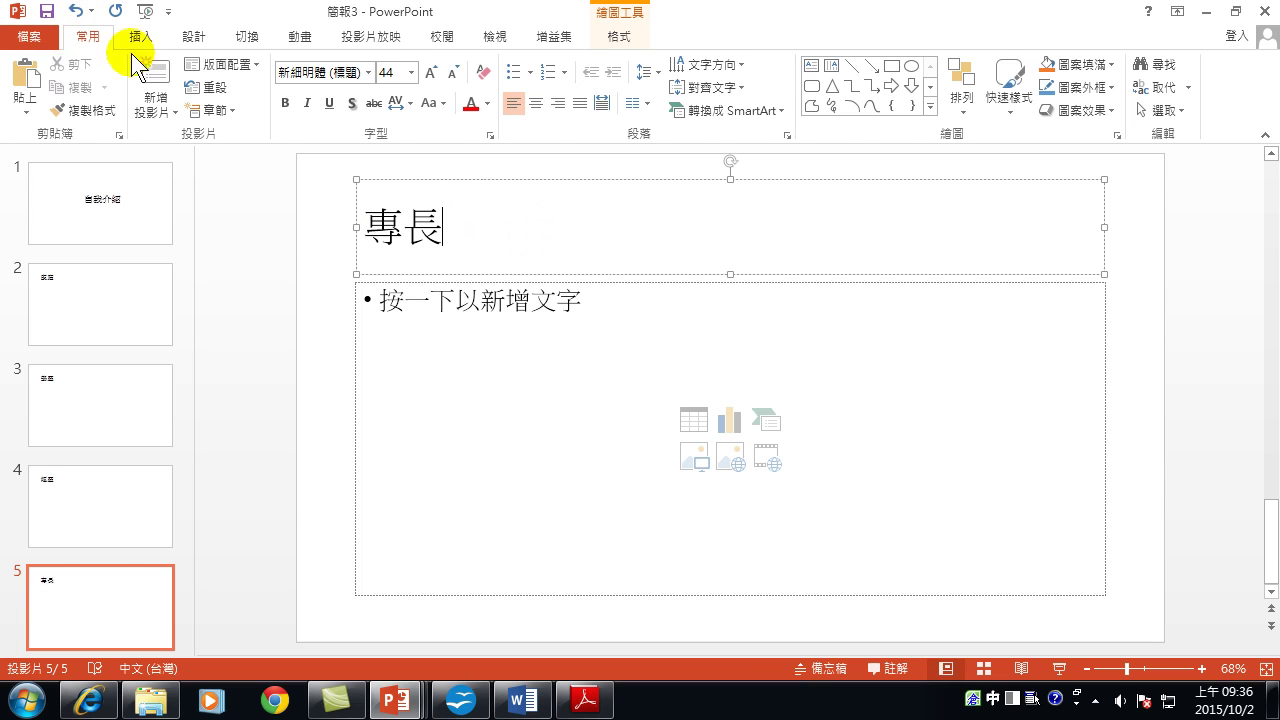
left_click(153, 78)
left_click(478, 230)
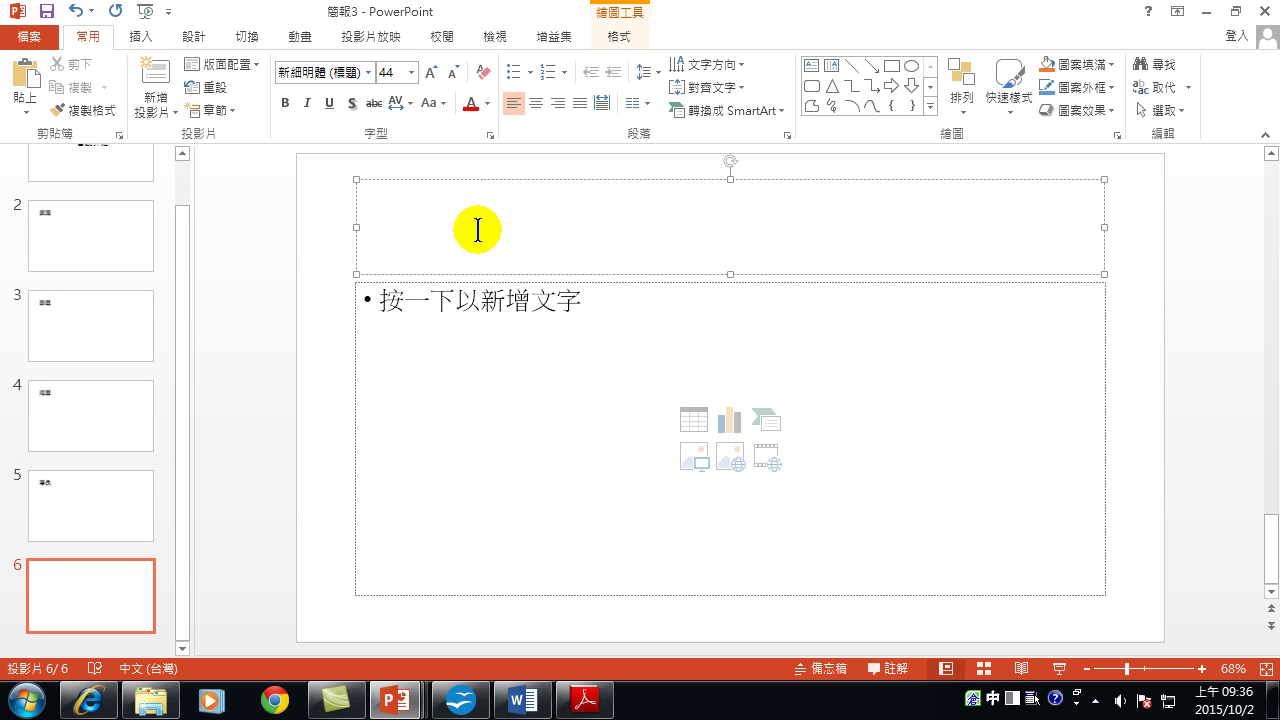
type("興趣")
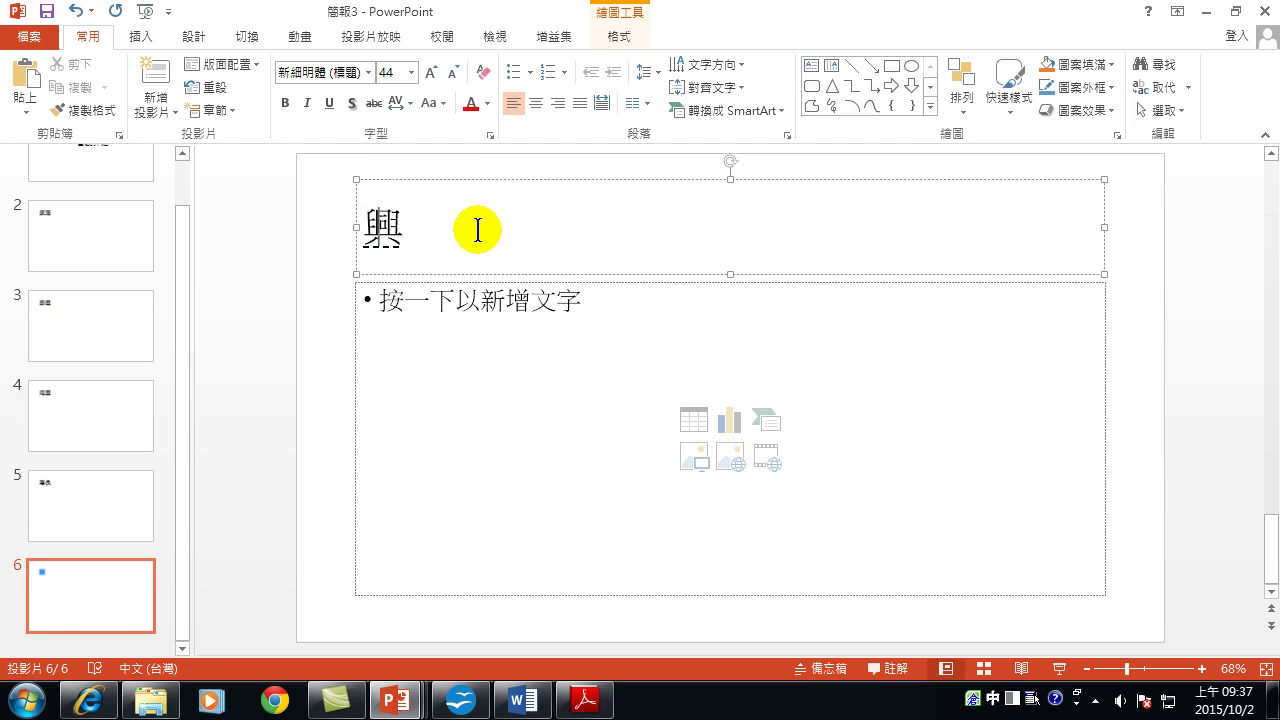
left_click(155, 76)
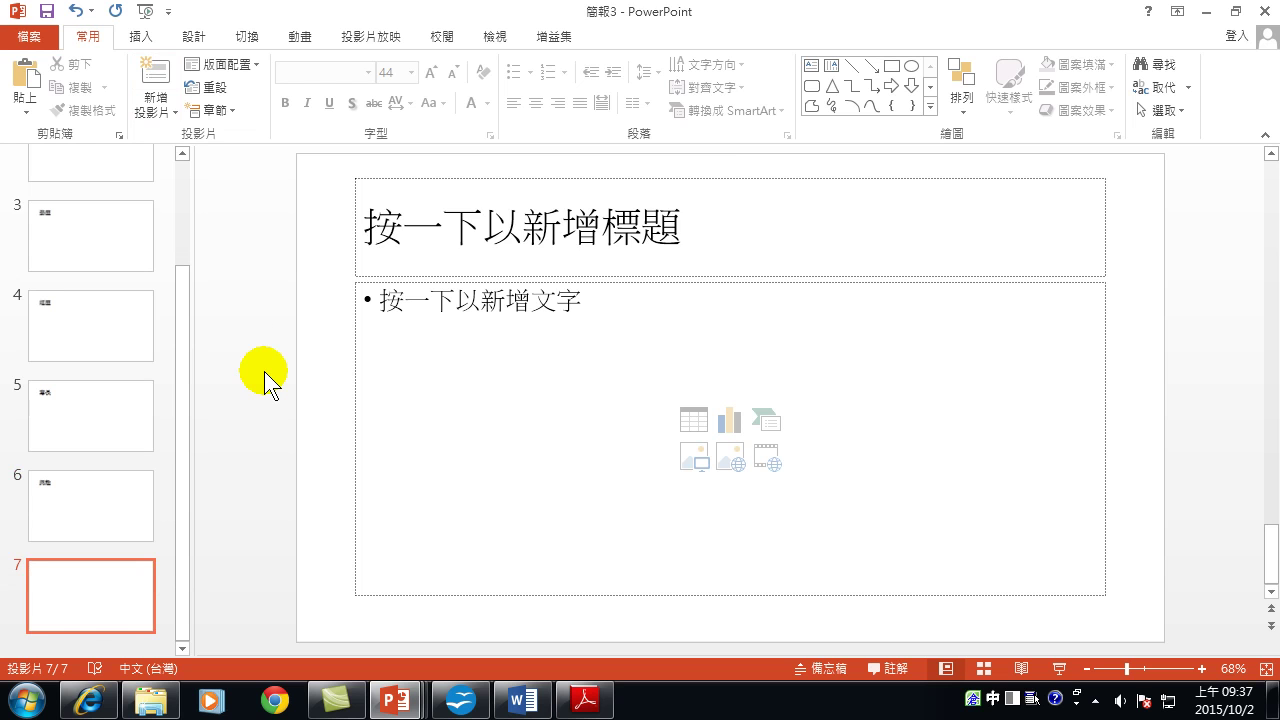
type("未來")
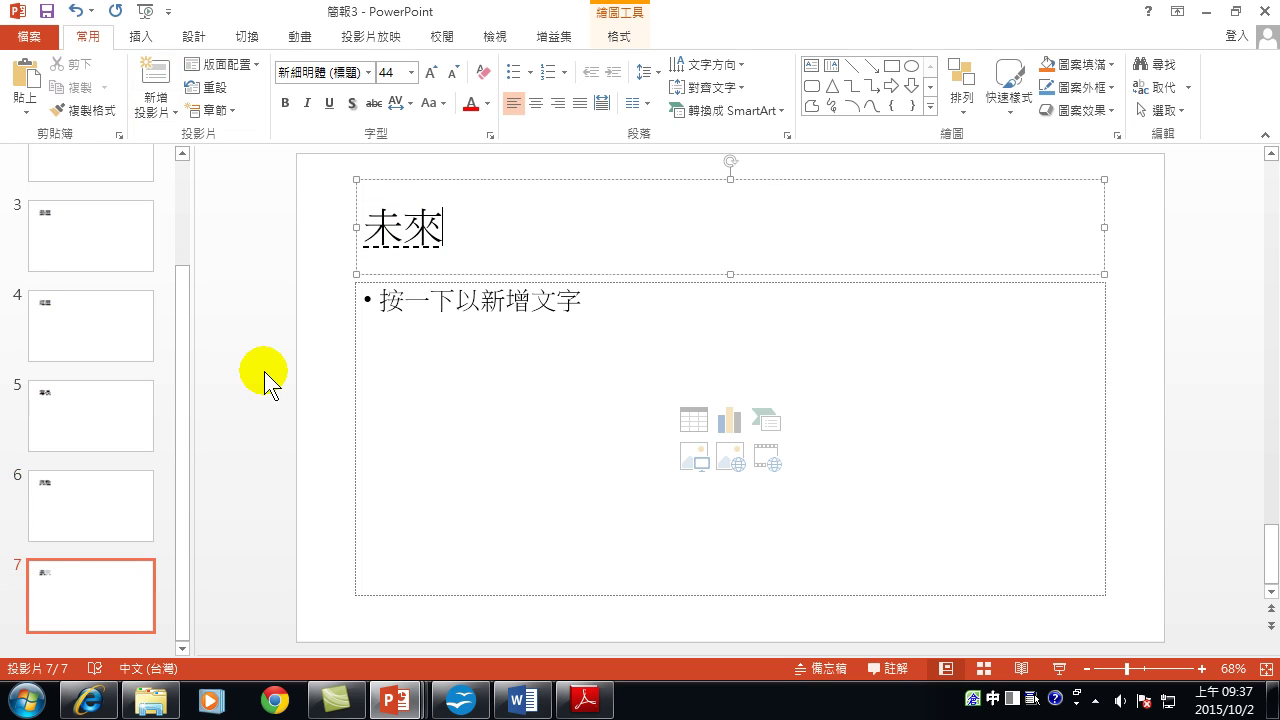
key("BackSpace")
key("BackSpace")
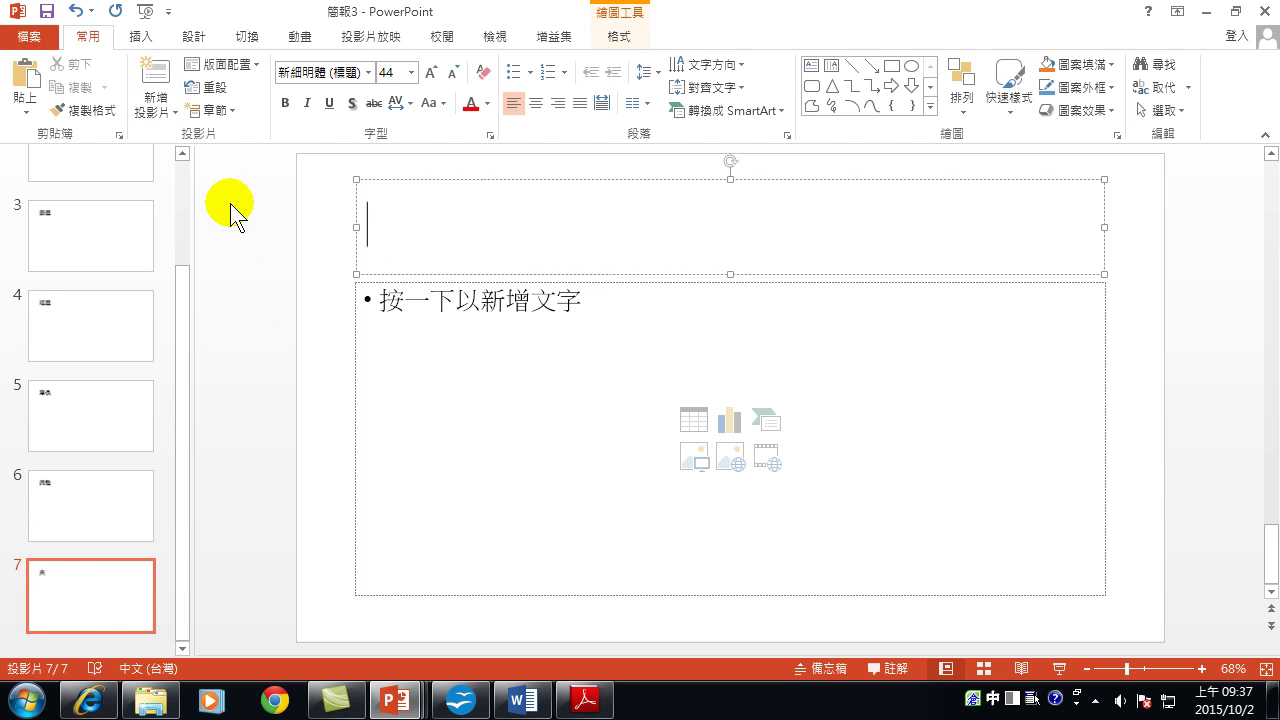
type("展望")
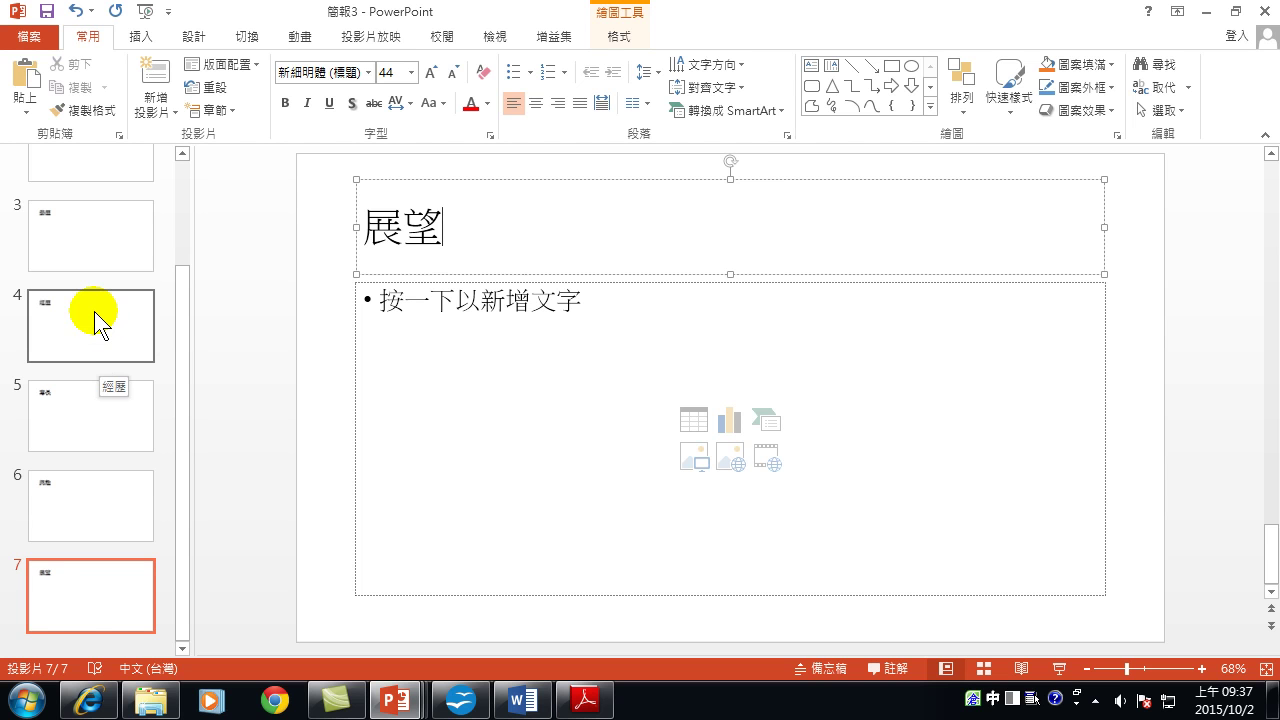
scroll(80, 285, "up", 3)
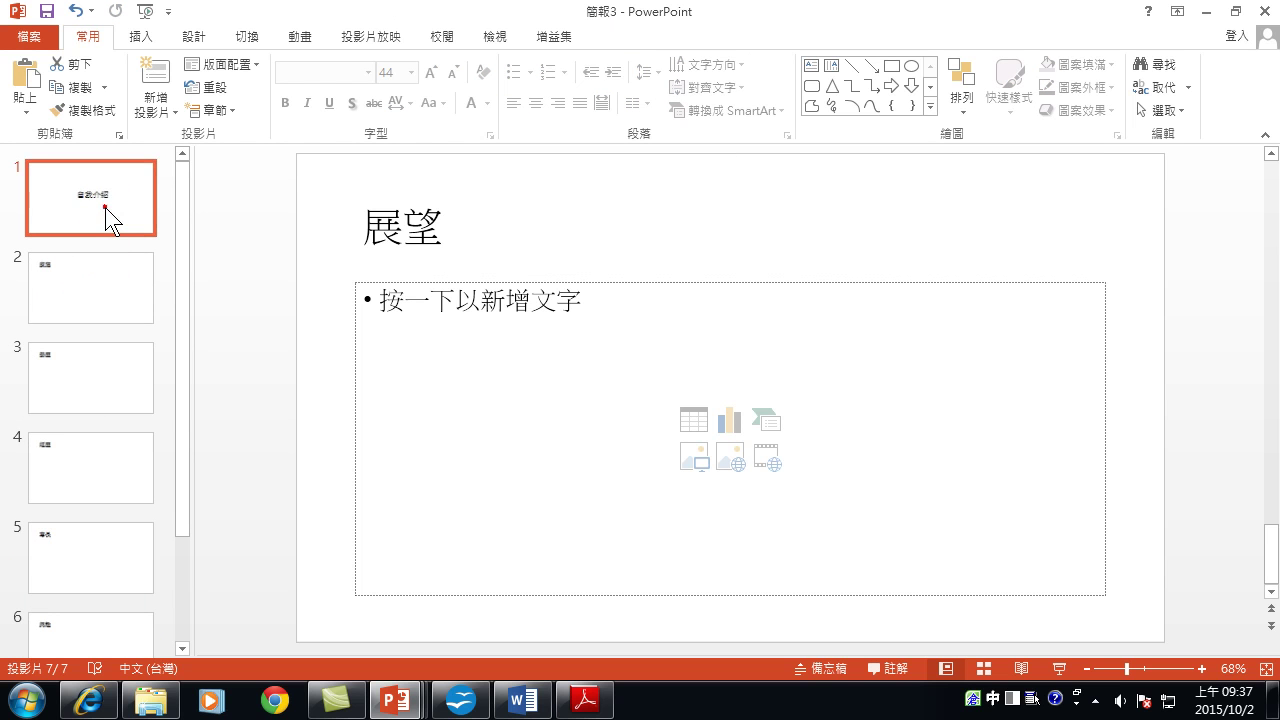
Select slide 1, the 自我介紹 title slide, in the thumbnail pane.
left_click(106, 209)
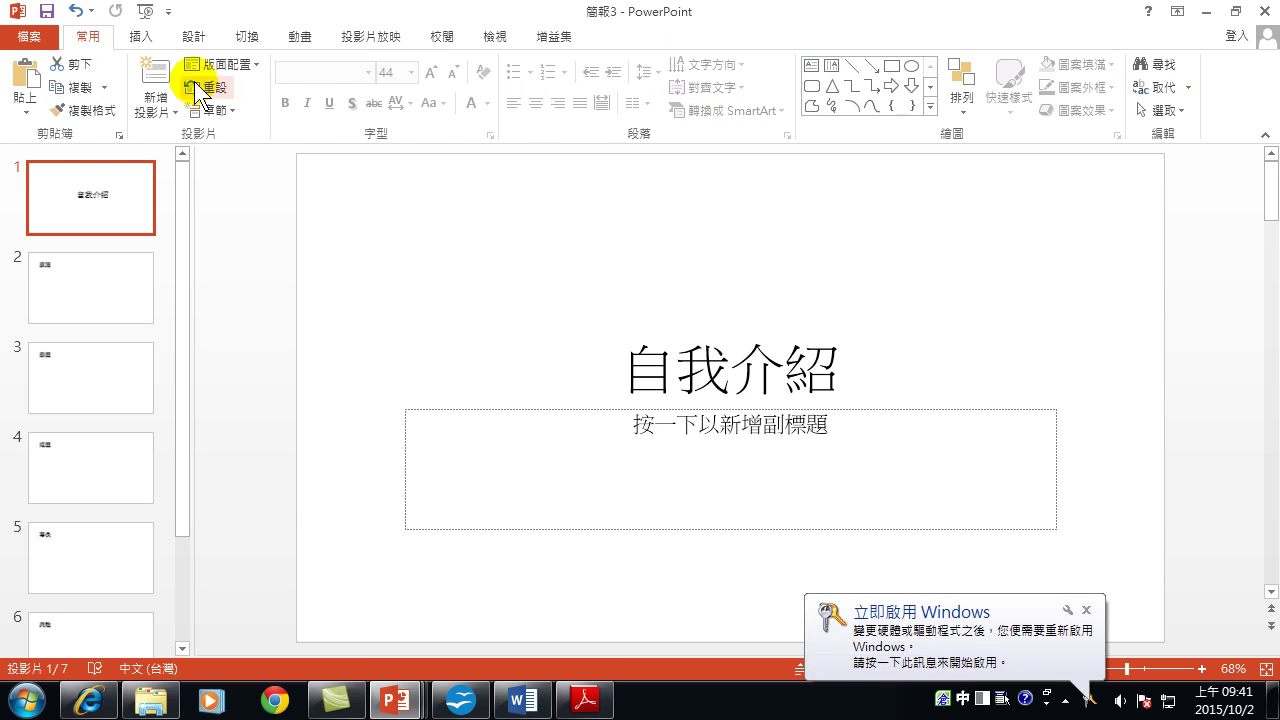
Review the Insert, Design and Transitions options for the 自我介紹 title slide.
left_click(141, 35)
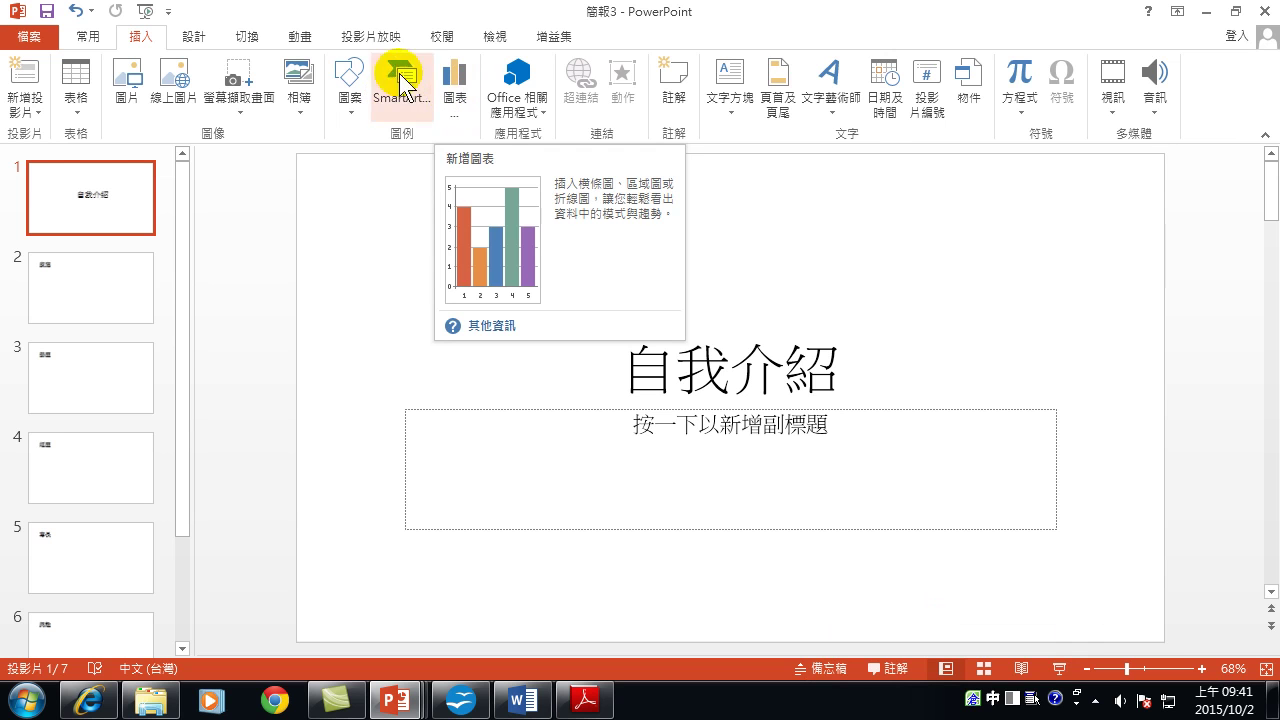
left_click(205, 35)
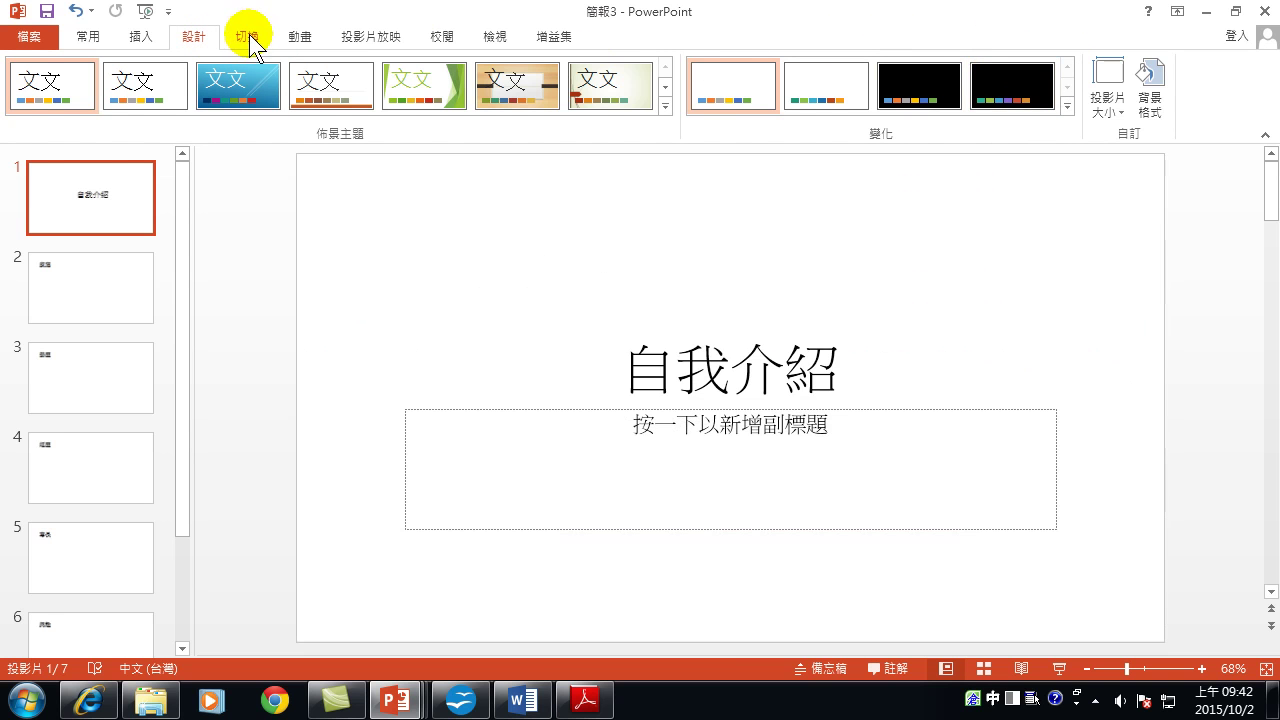
left_click(249, 36)
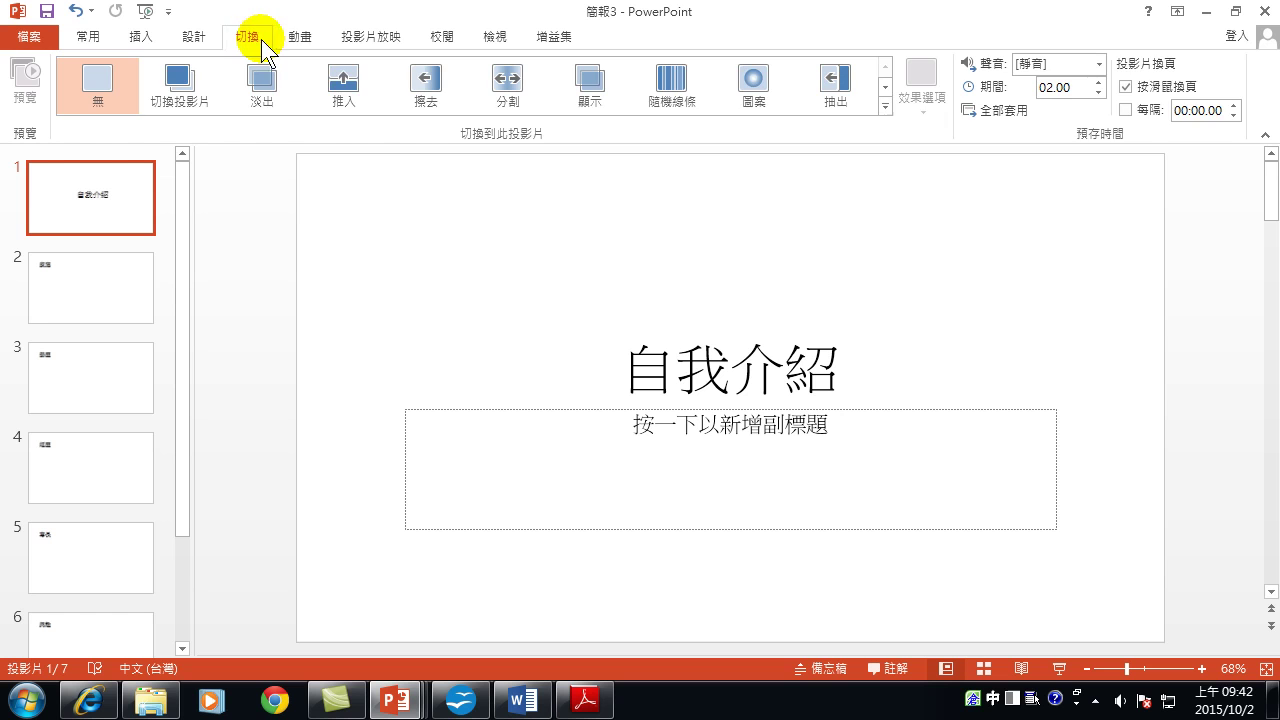
Review the Animations and Slide Show settings, then go back to the Home ribbon.
left_click(294, 38)
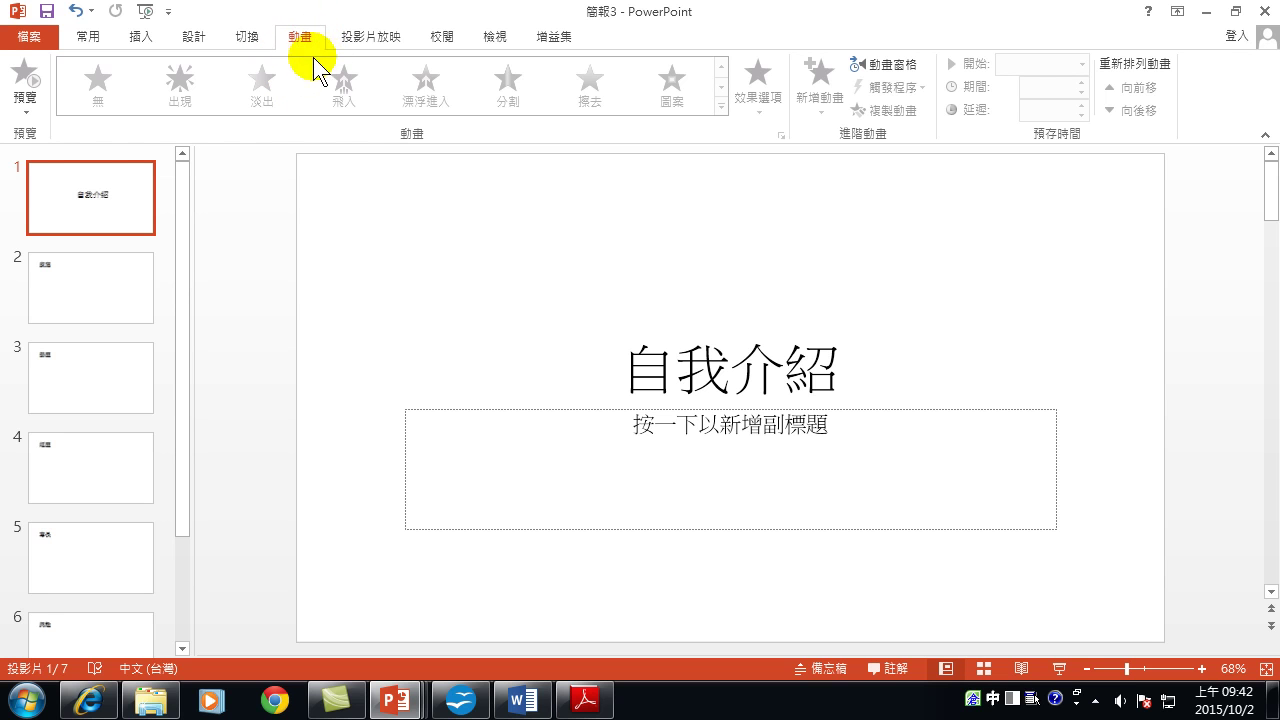
left_click(368, 36)
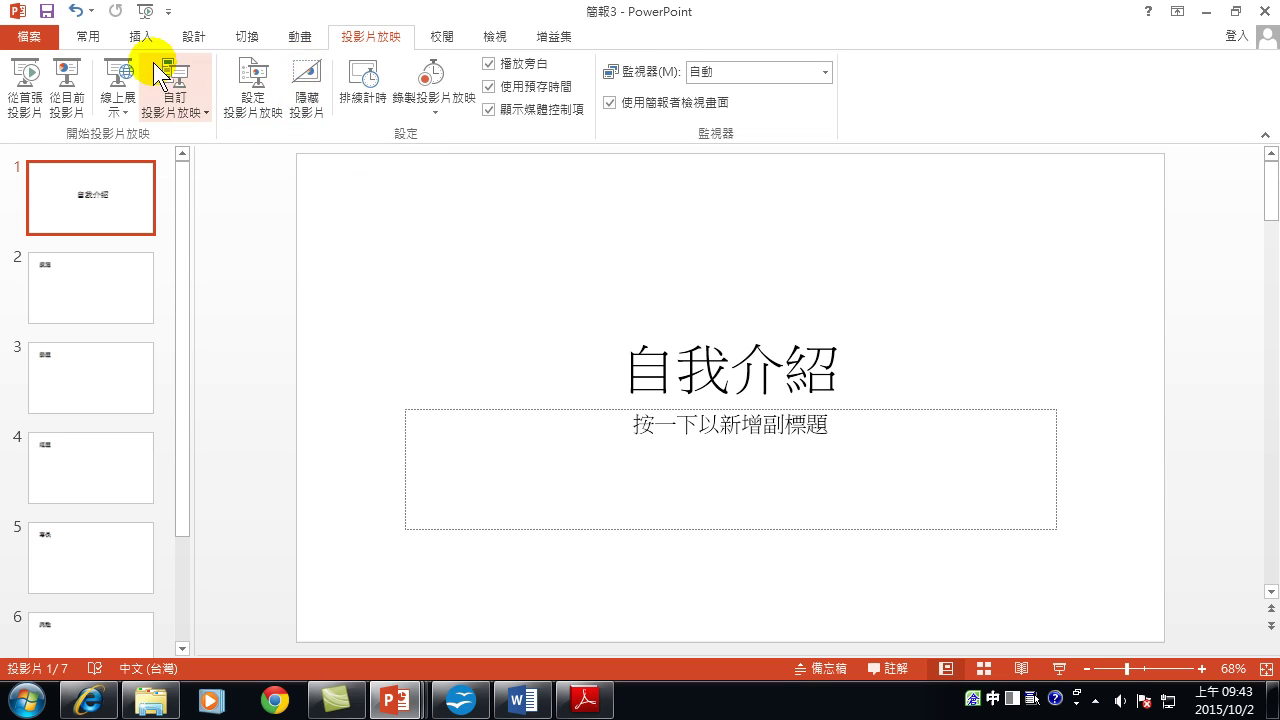
left_click(75, 38)
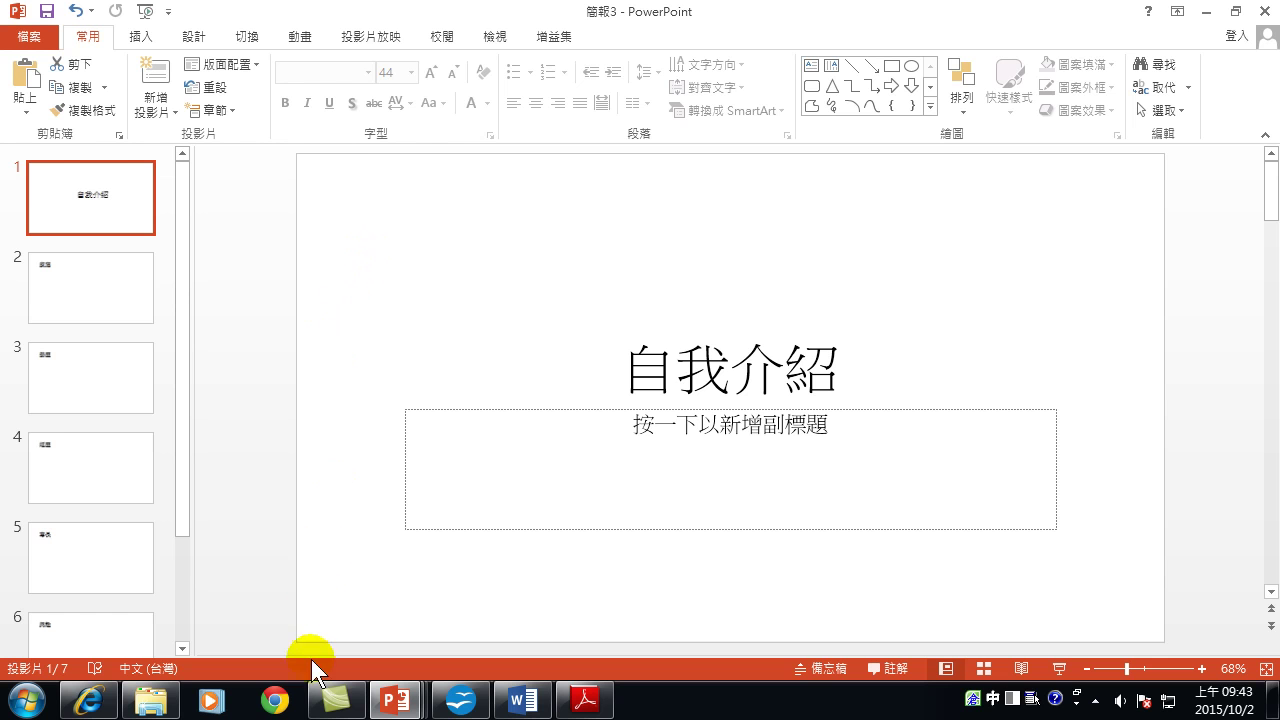
Reveal the empty Notes pane beneath the 自我介紹 slide by raising its border.
left_click_drag(315, 656, 331, 566)
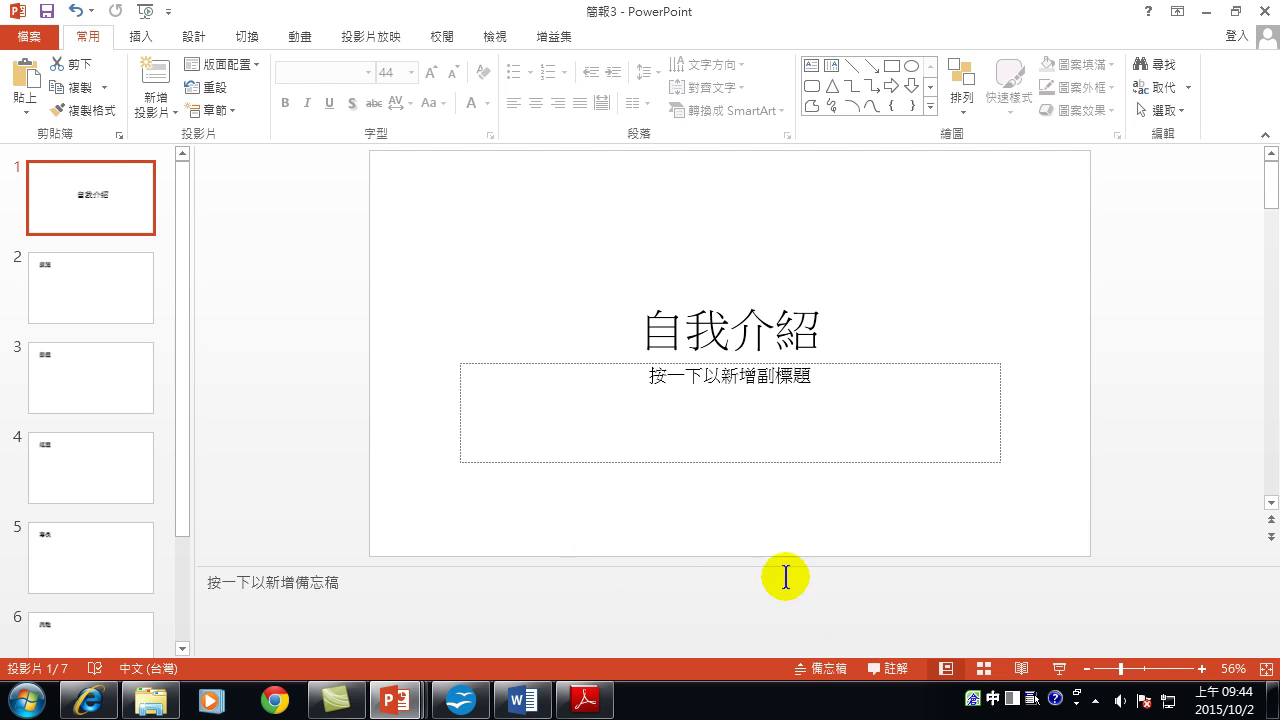
left_click(1062, 668)
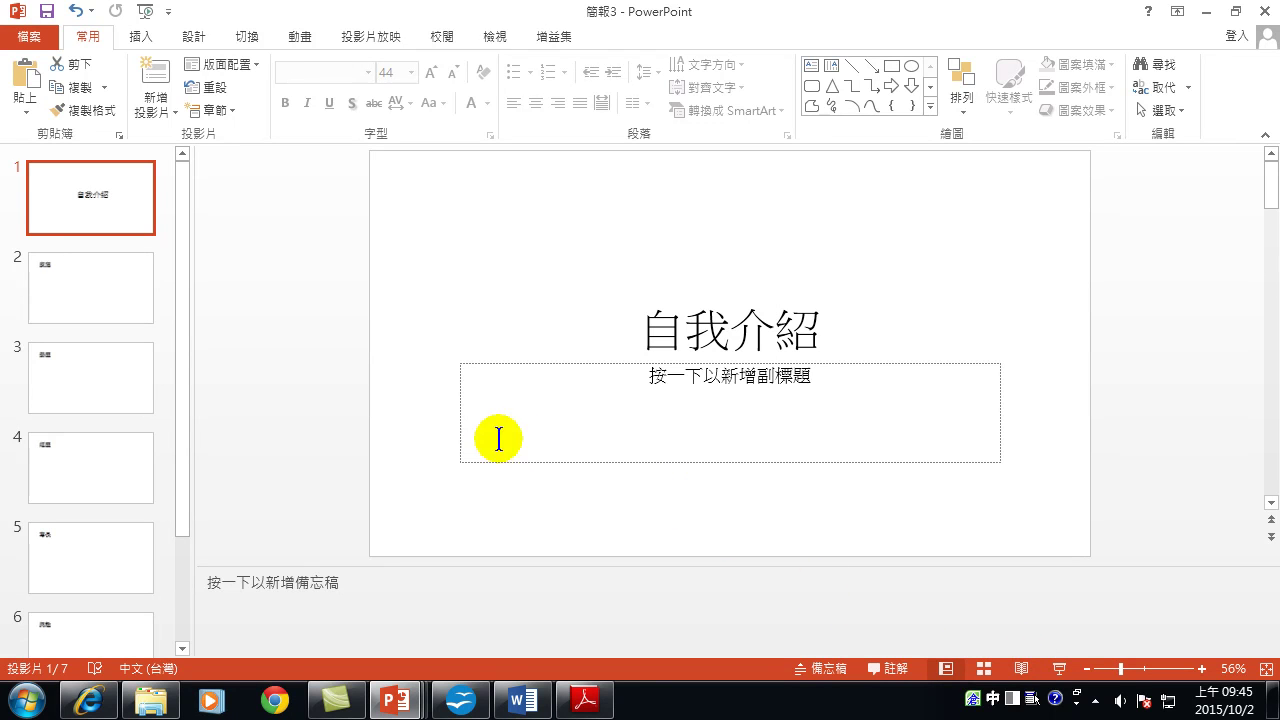
left_click(88, 285)
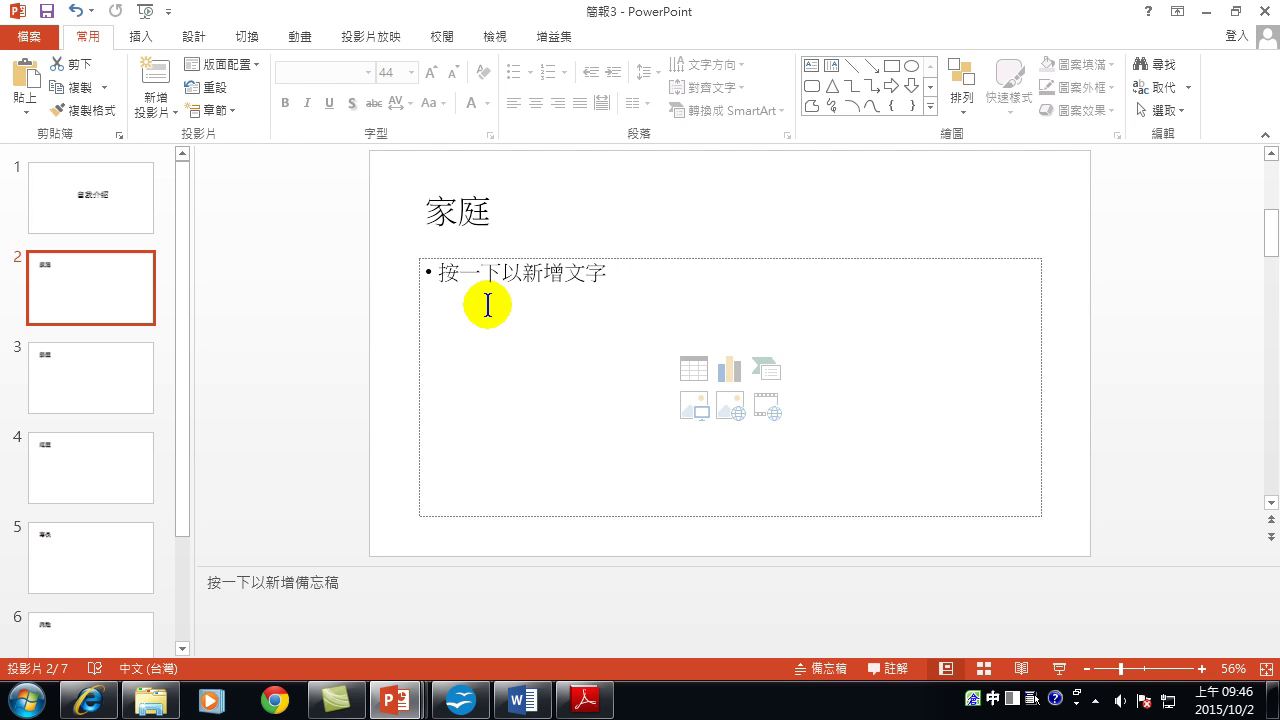
Enter 父母 as the first bullet on the 家庭 slide.
left_click(551, 305)
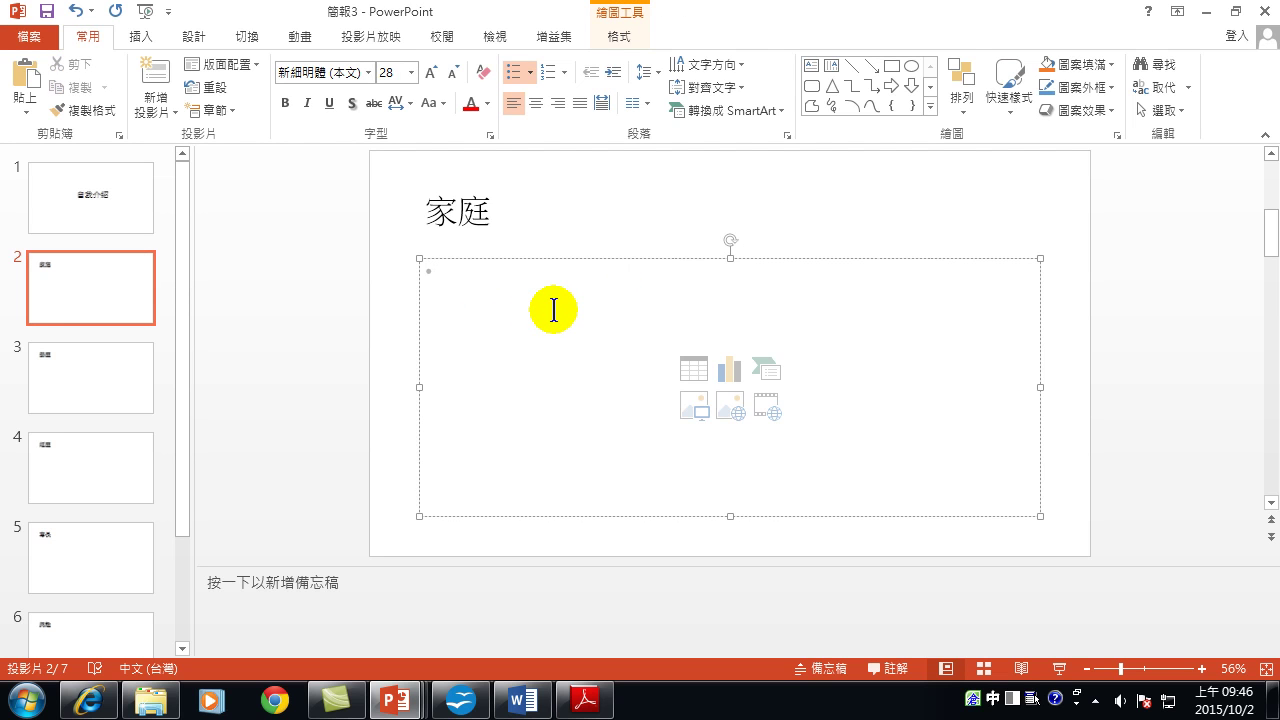
type("ck")
key("space")
type("wyi")
key("space")
key("Return")
Add 兄弟姐妹 as the second bullet, then move to the 學歷 slide.
type("rhu")
key("space")
type("cnlh")
key("space")
type("vbm")
key("space")
type("vjd")
key("space")
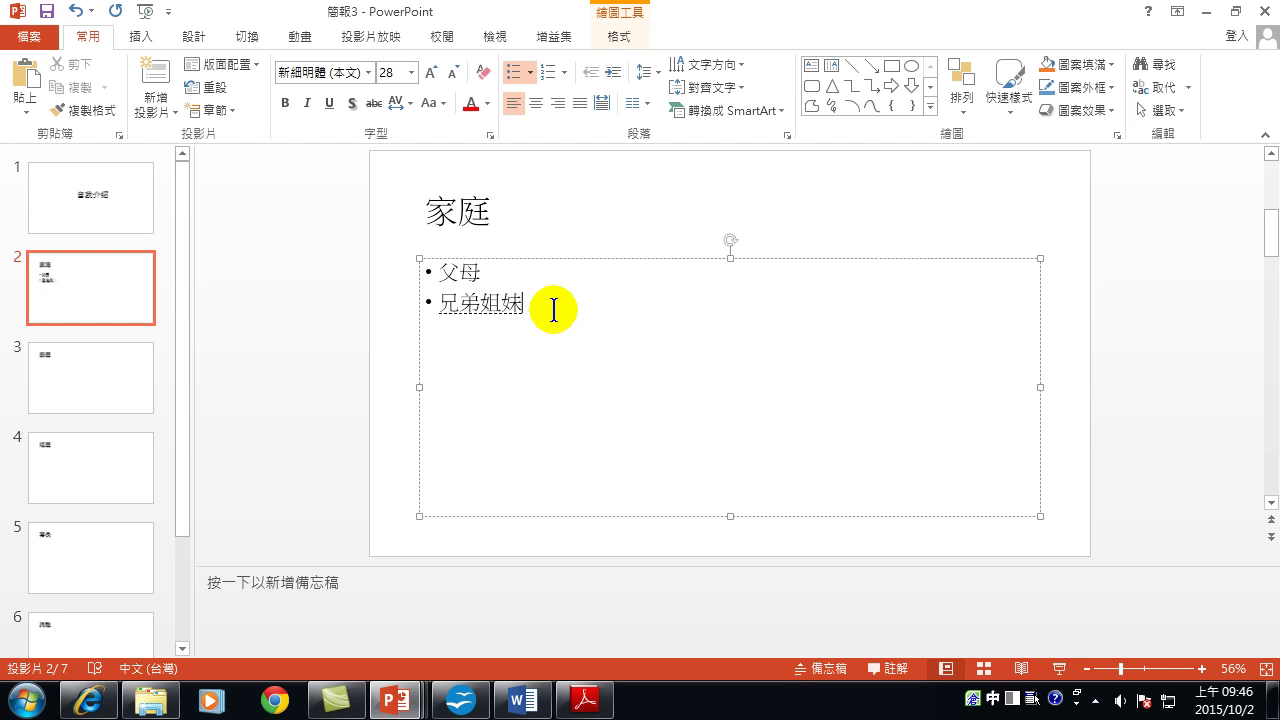
key("Return")
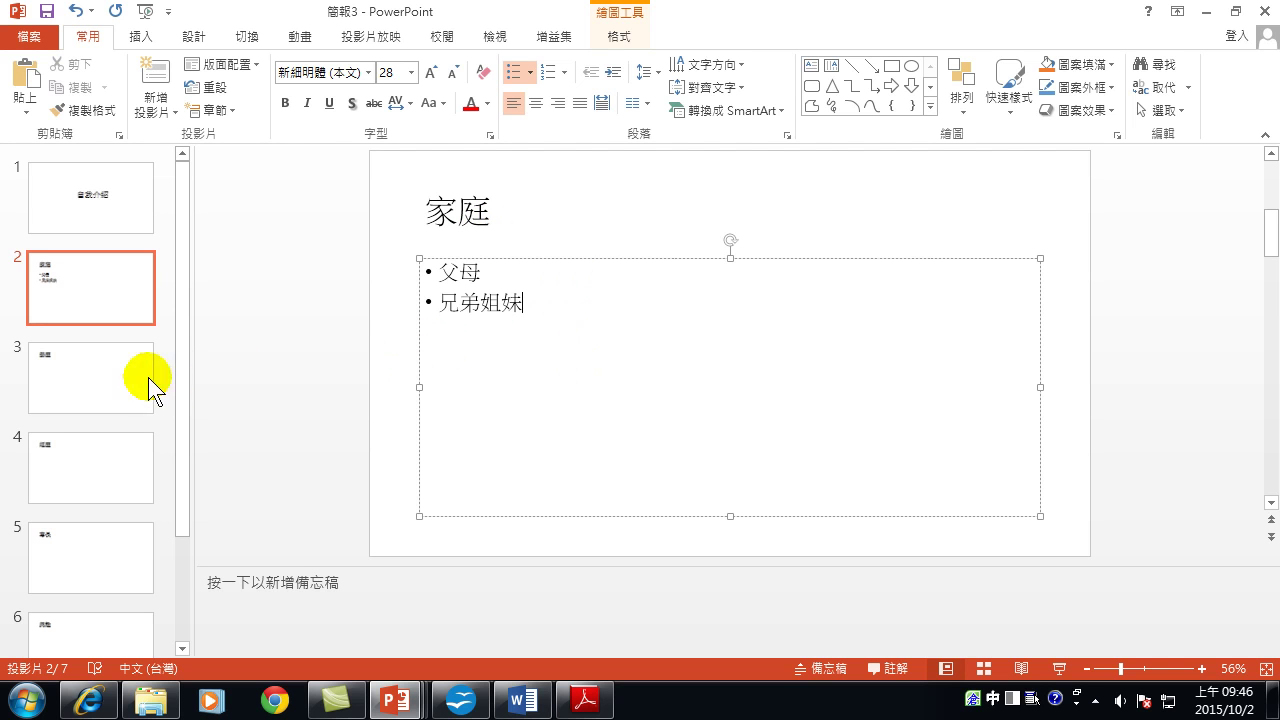
left_click(95, 372)
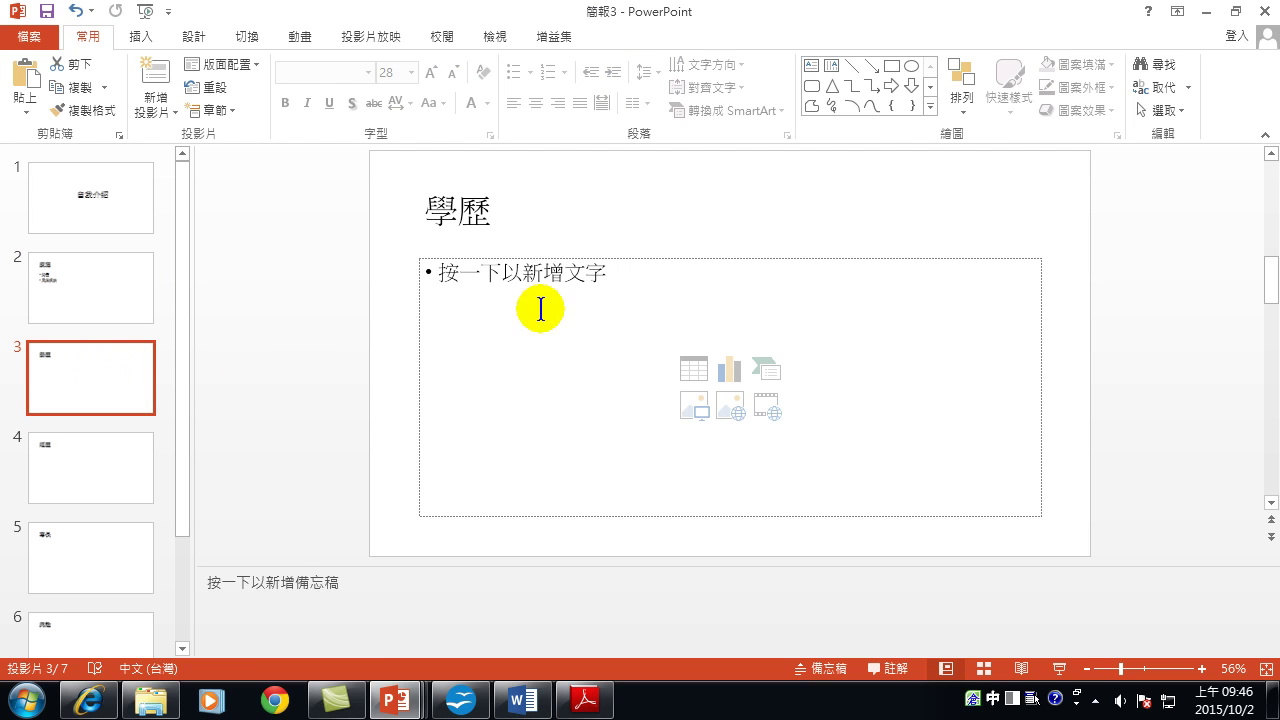
Type the bullets 國小, 國中, 高中, 大學 and 研究所 into the 學歷 slide body.
left_click(468, 280)
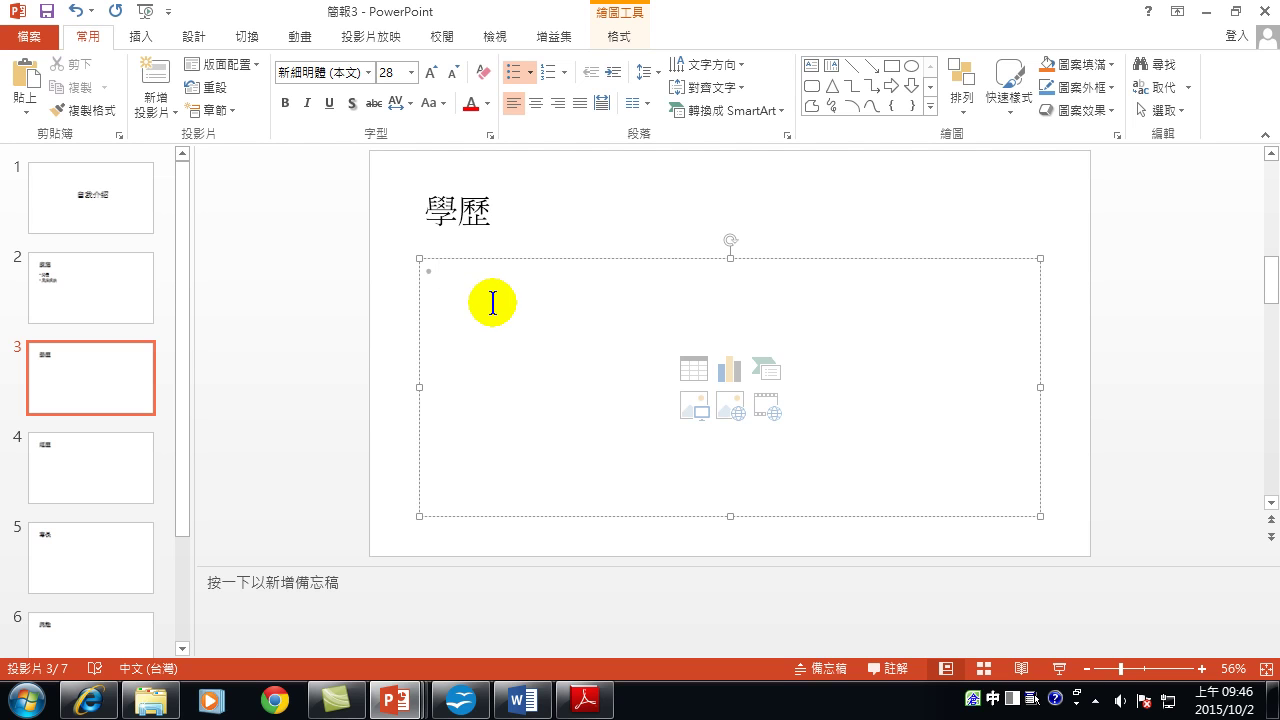
type("國小")
key("Return")
key("Return")
type("國中")
key("Return")
key("Return")
type("高中")
key("Return")
key("Return")
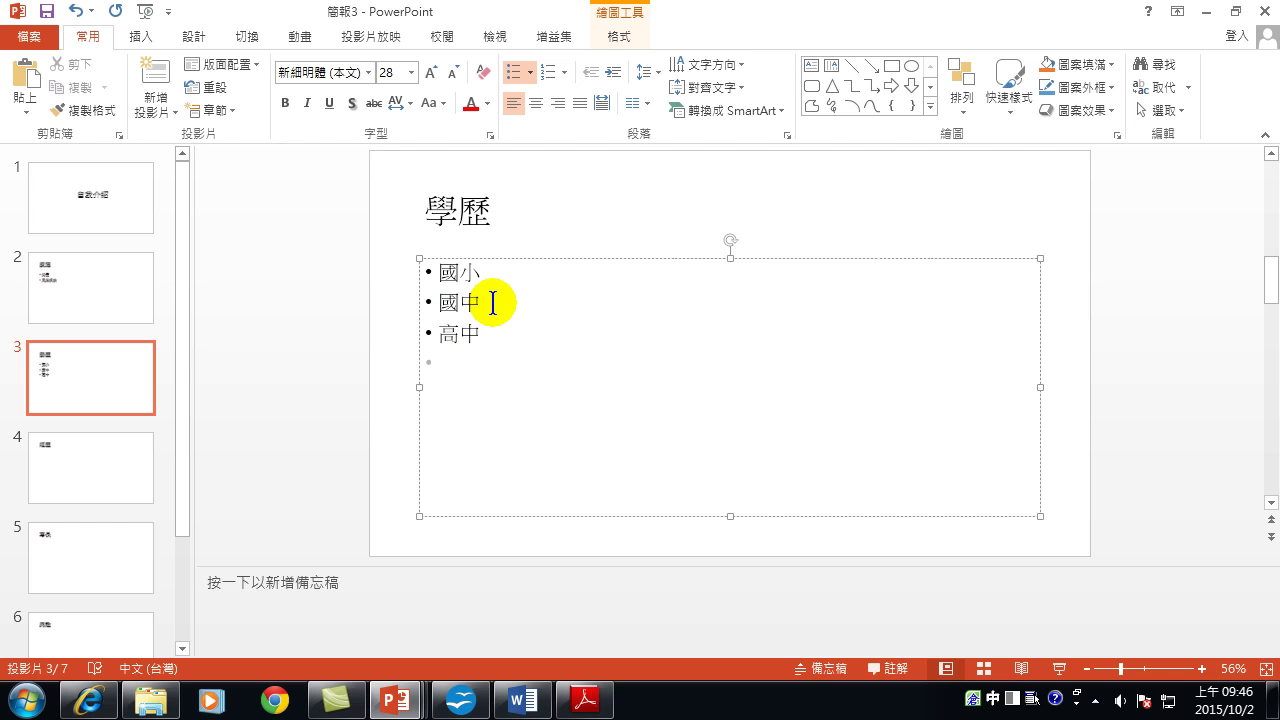
type("太")
type("學")
key("Return")
key("Return")
type("研究所")
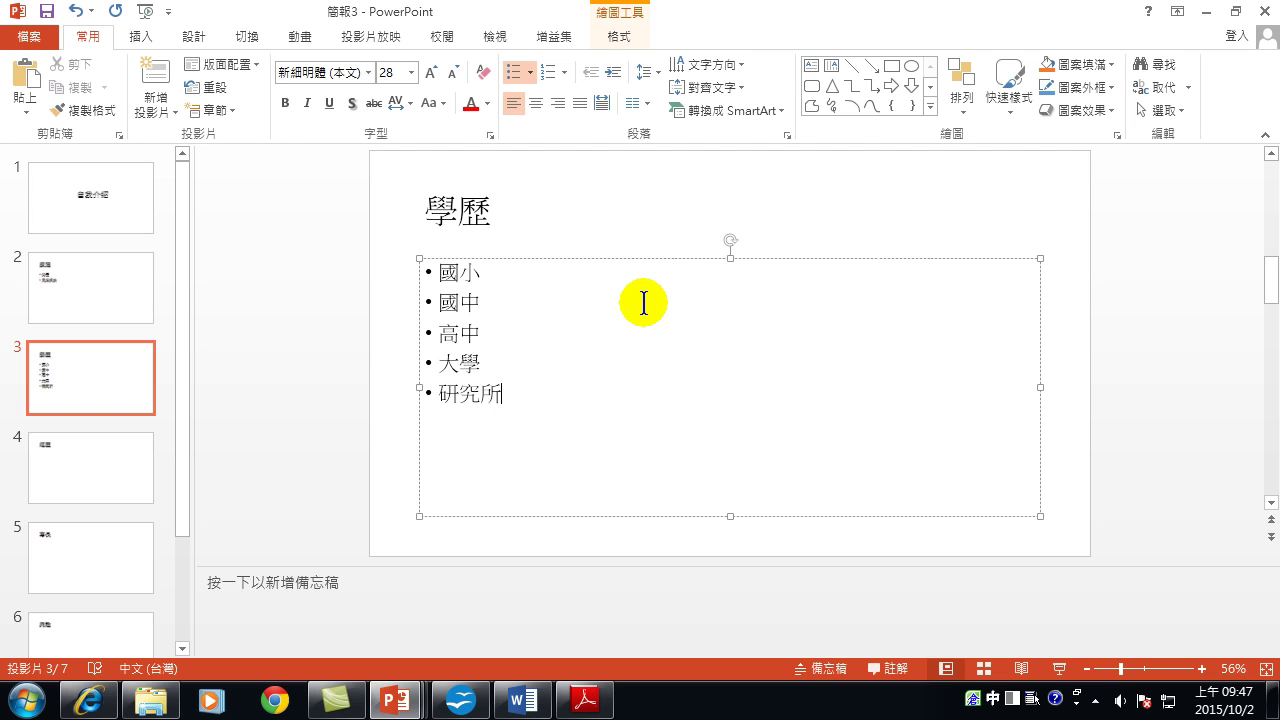
left_click(1000, 197)
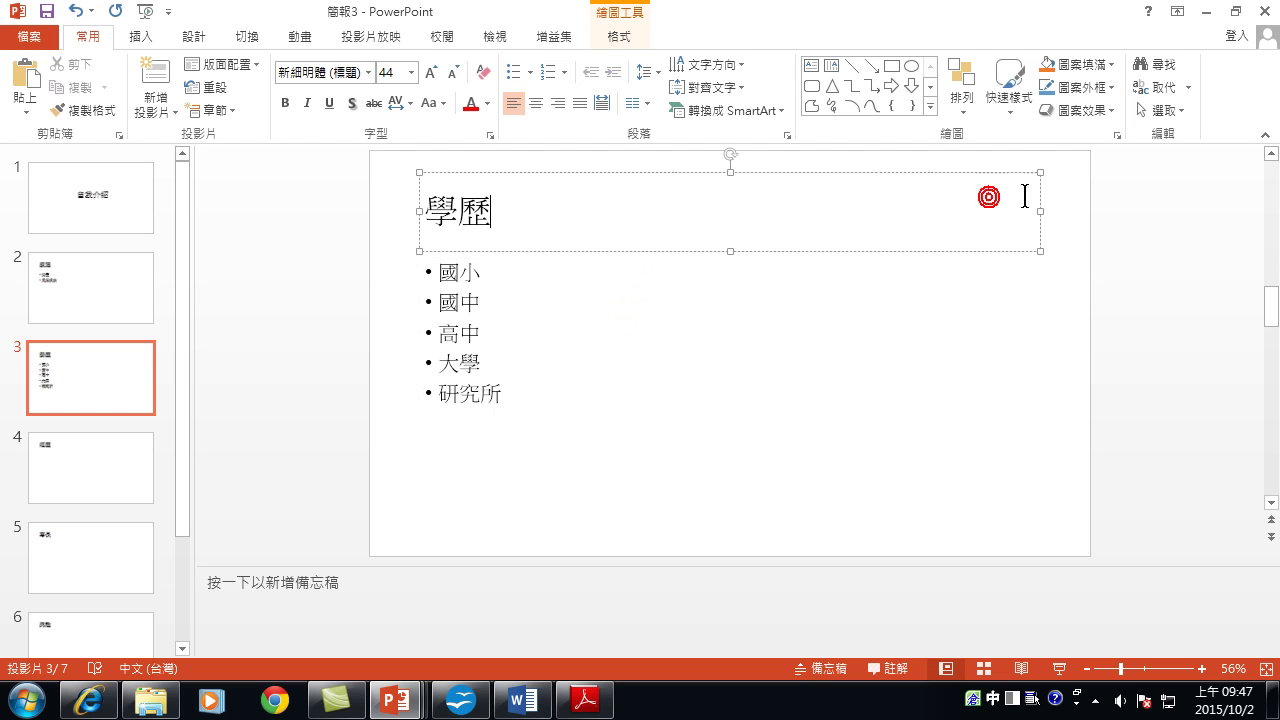
left_click(1062, 203)
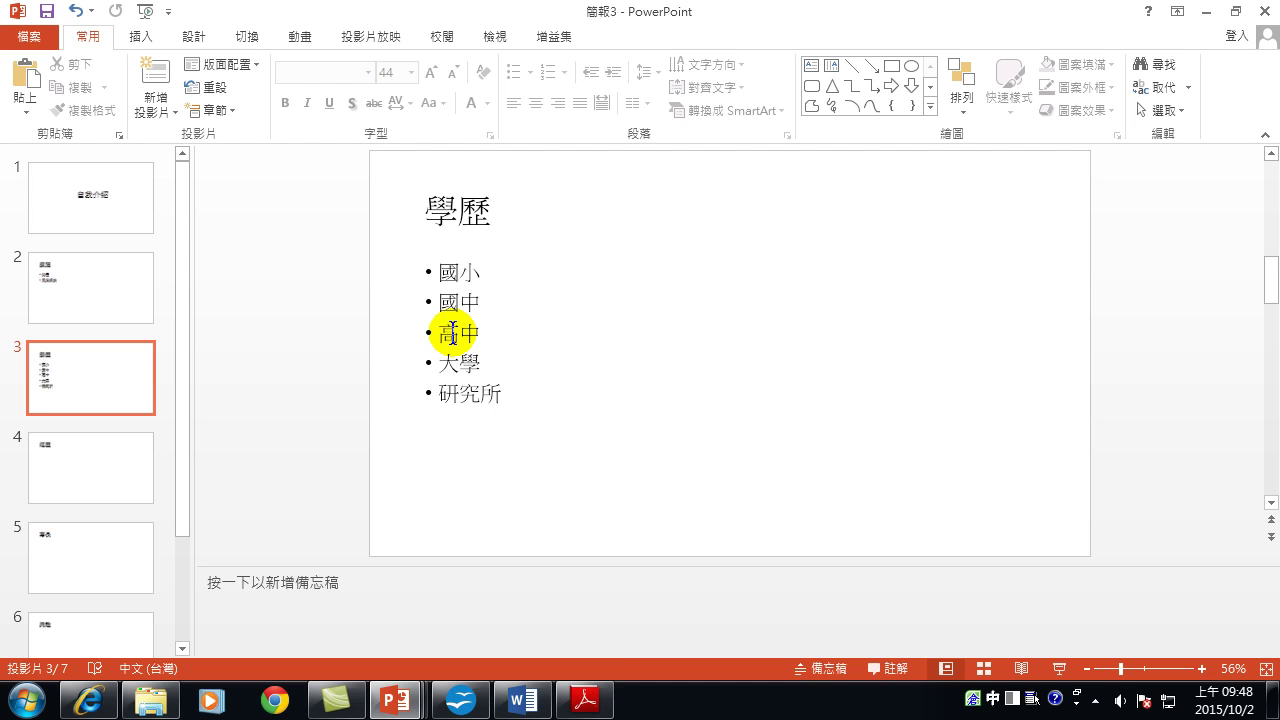
Convert the 學歷 bullet list into a Continuous Block Process SmartArt diagram.
right_click(456, 316)
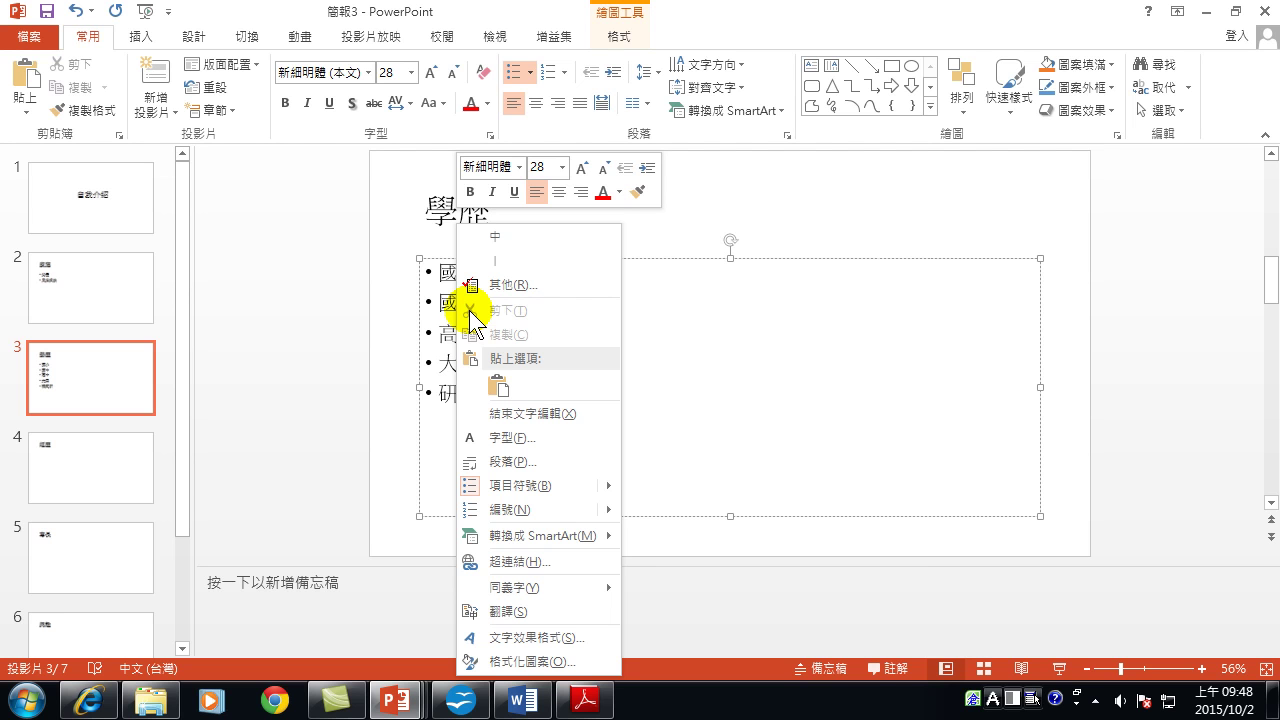
mouse_move(543, 552)
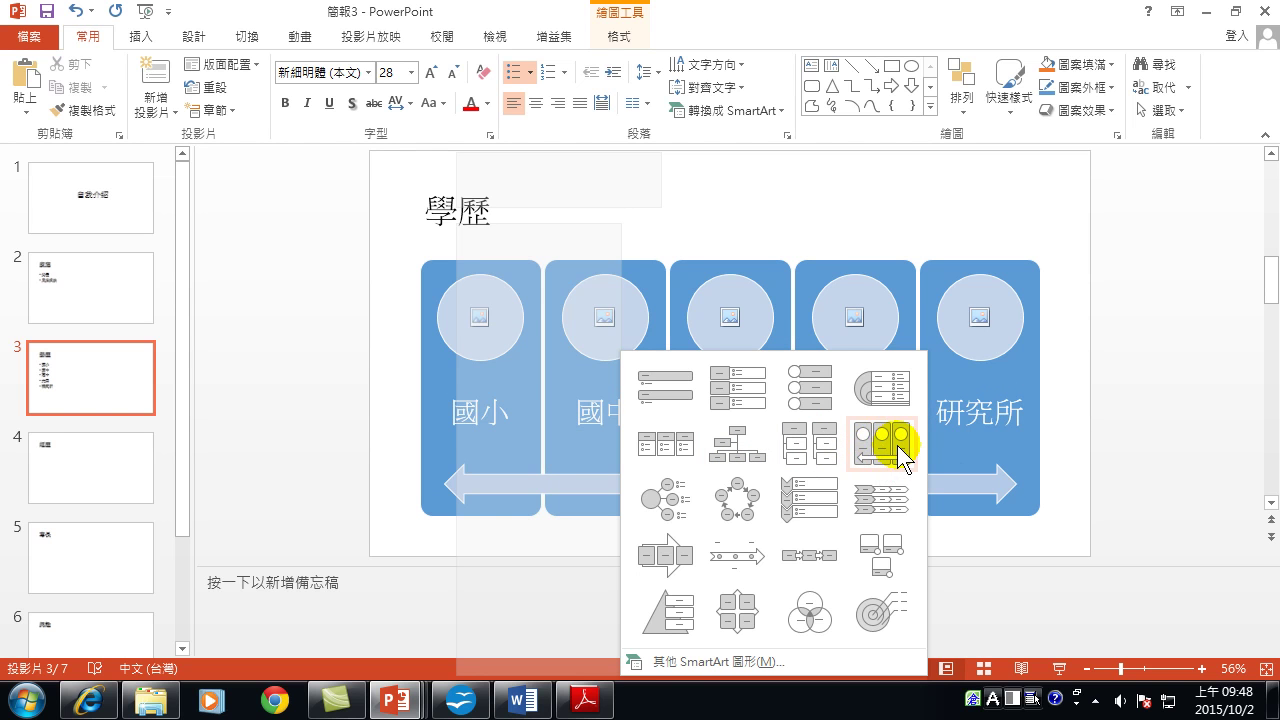
left_click(665, 555)
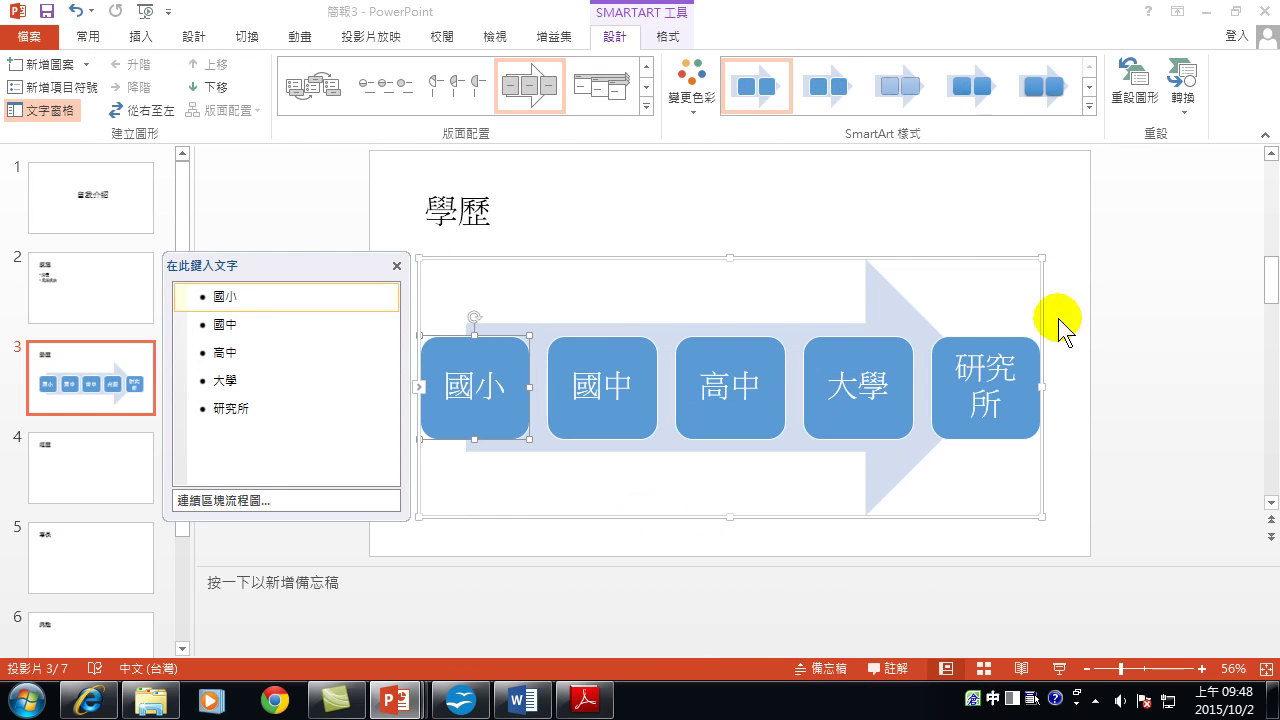
Apply the Colorful multicolour scheme to the 學歷 diagram.
left_click(1142, 402)
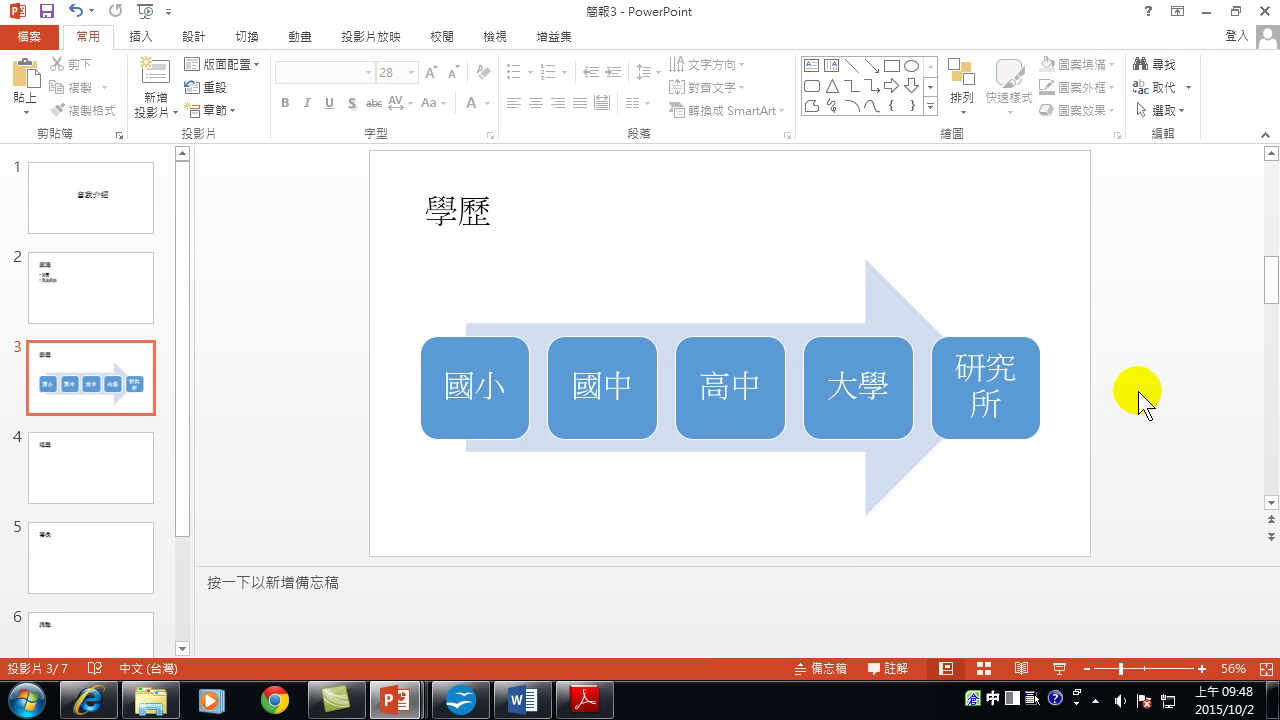
left_click(888, 375)
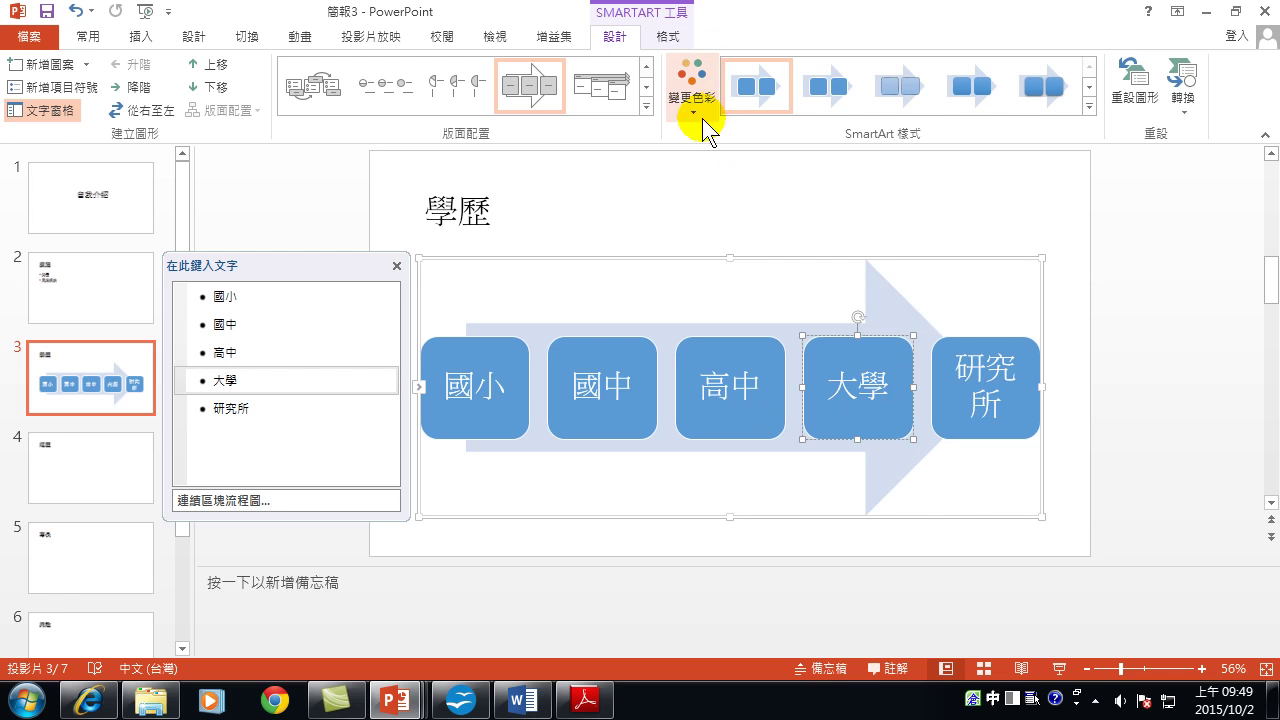
left_click(682, 82)
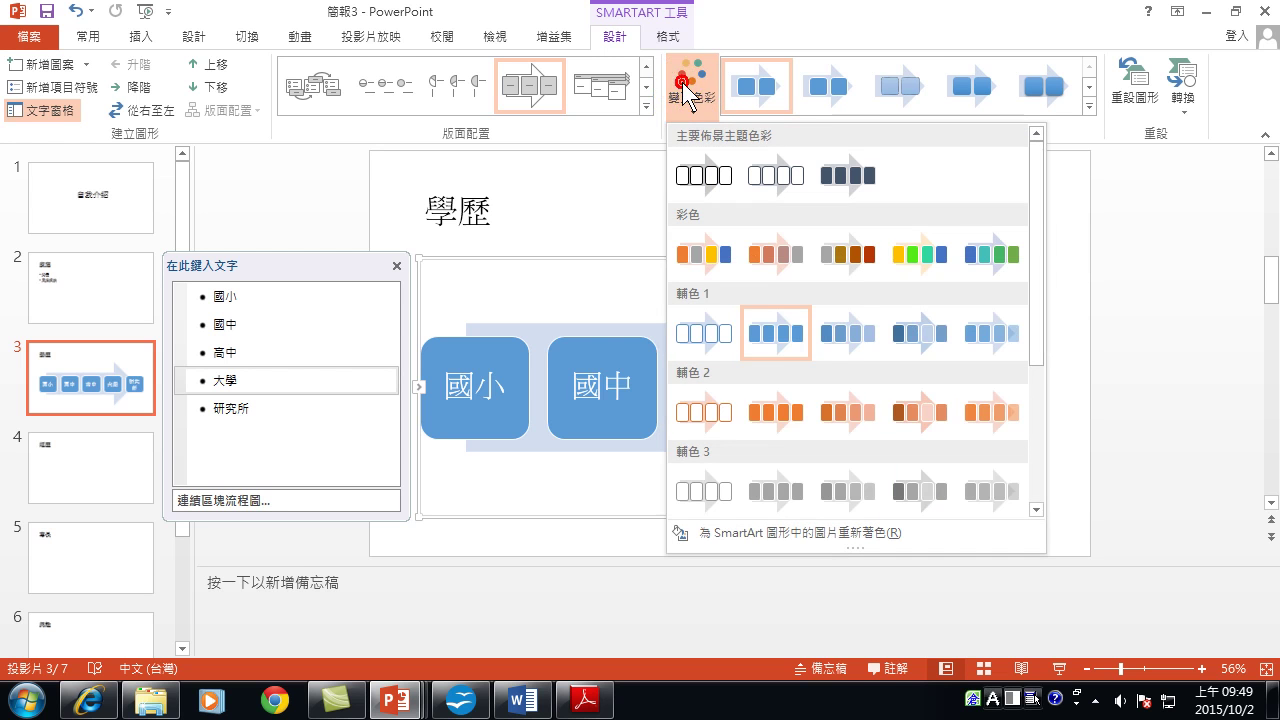
left_click(918, 254)
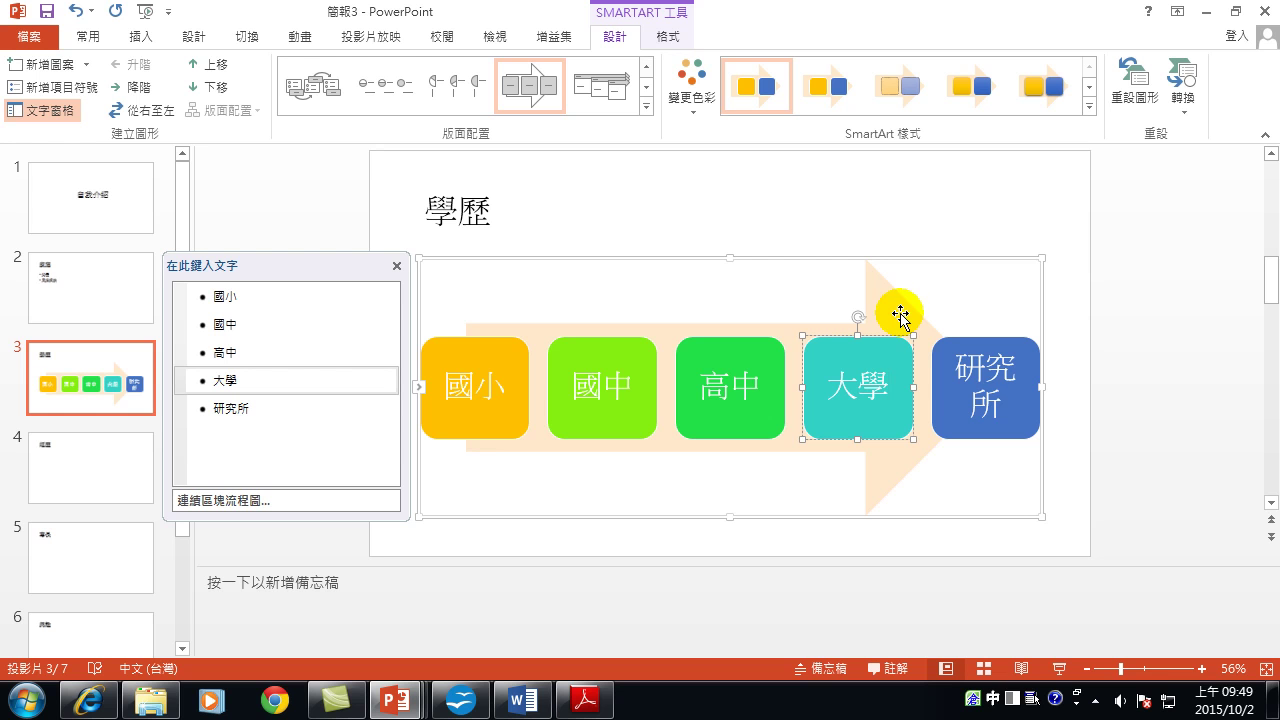
Give the diagram a tilted 3-D SmartArt style.
left_click(1089, 88)
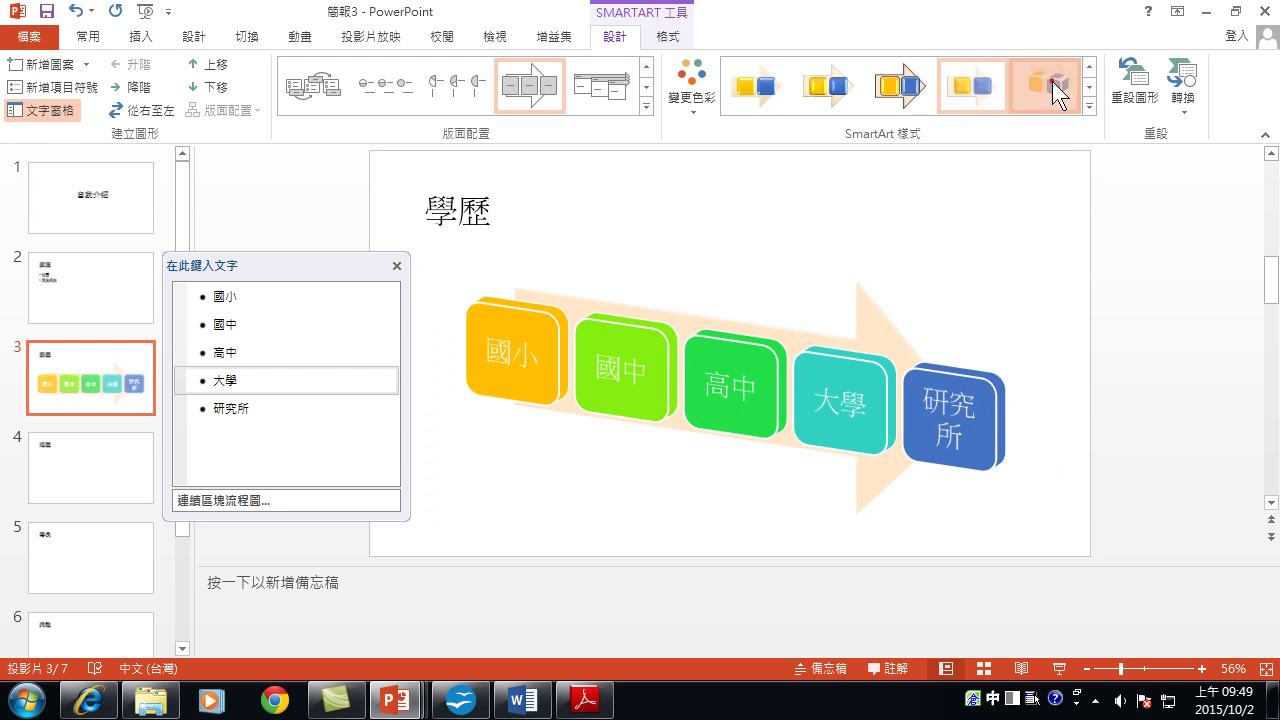
left_click(1089, 88)
left_click(820, 92)
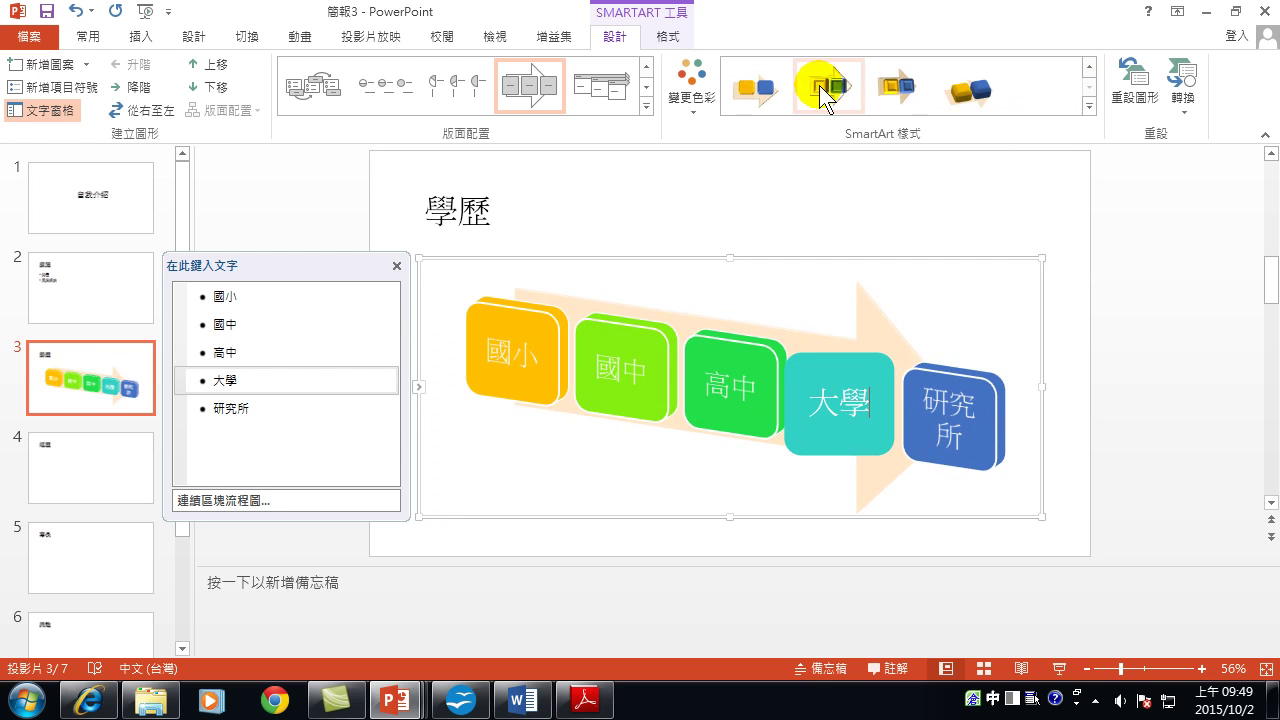
left_click(745, 86)
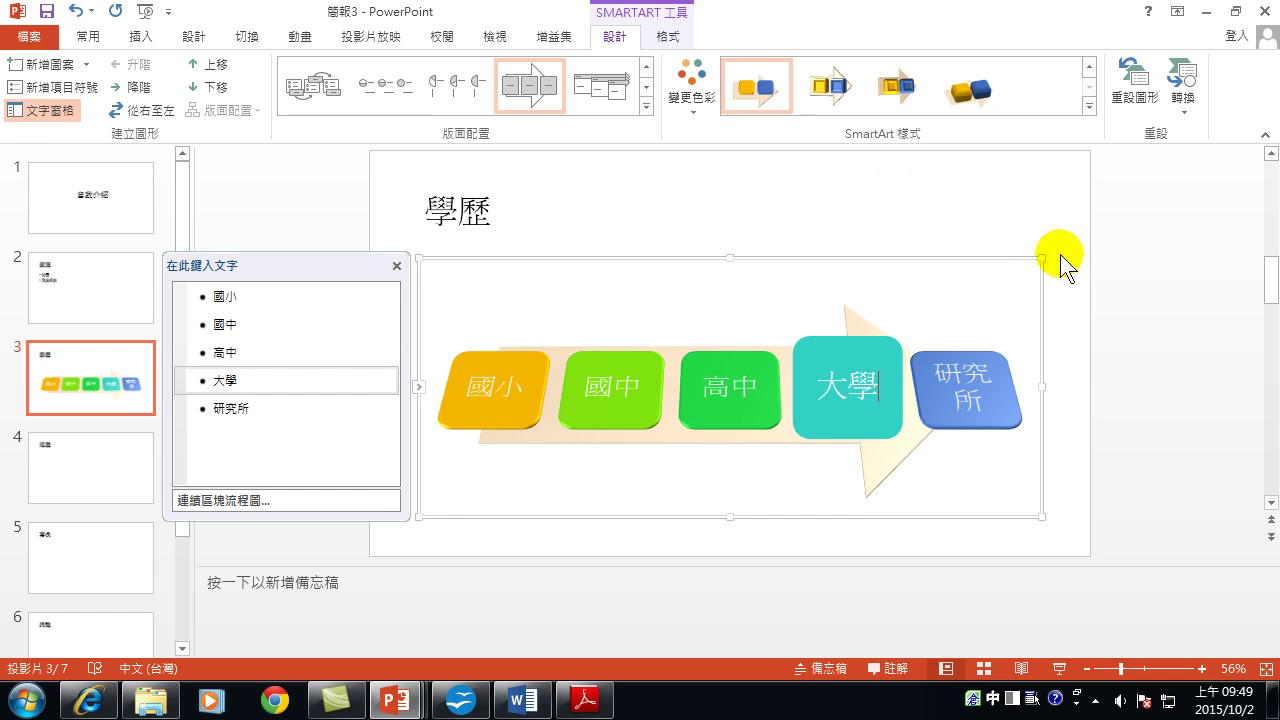
left_click(1143, 262)
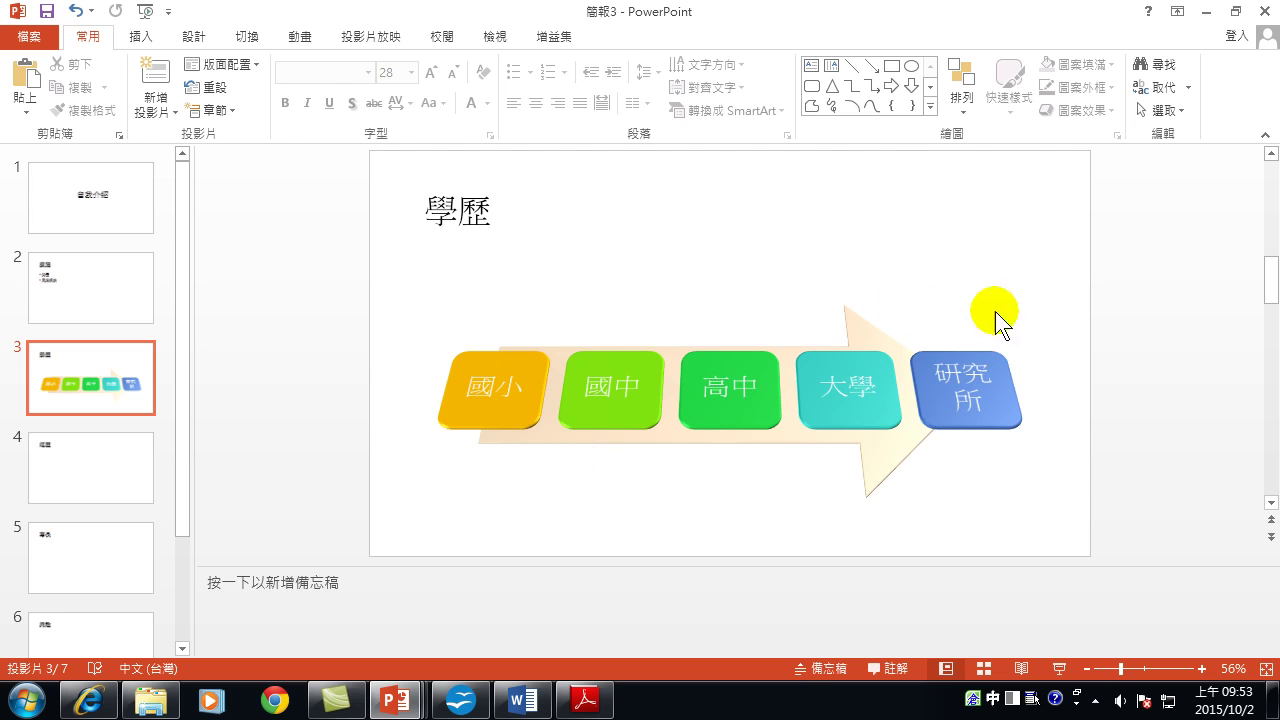
Open the text outline of the 學歷 education diagram.
left_click(818, 388)
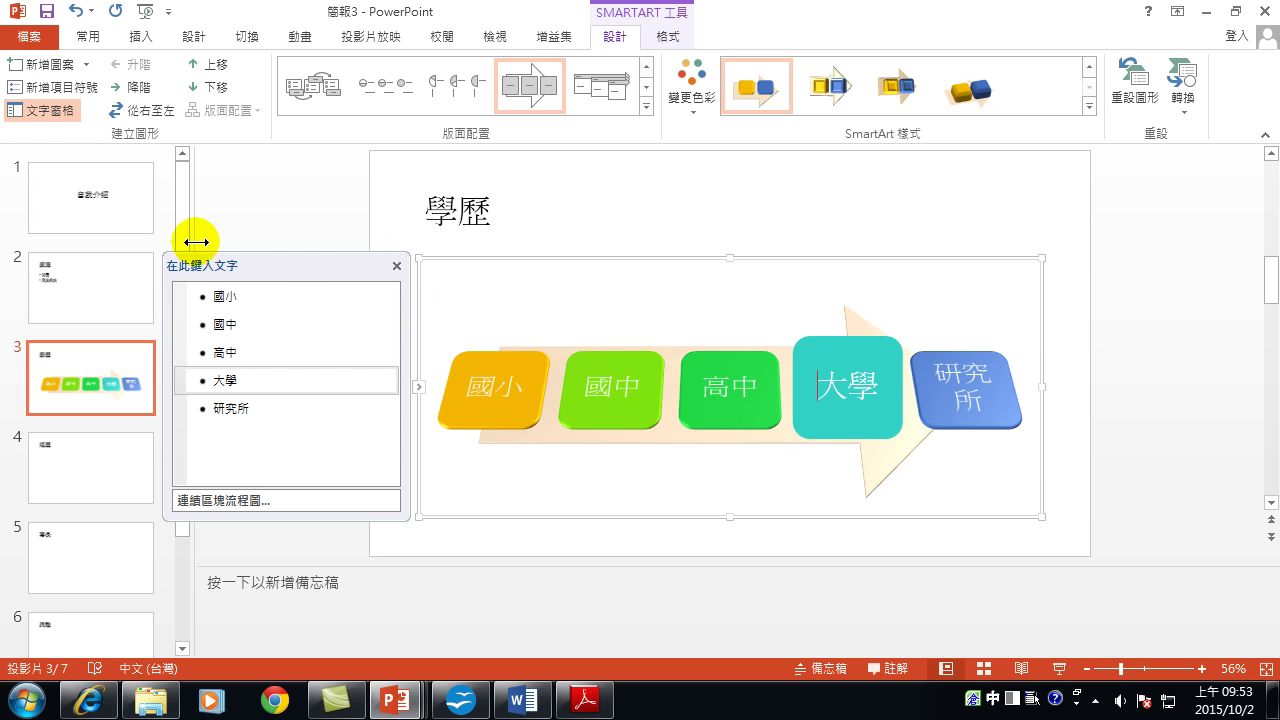
Edit the 研究所 entry in the diagram's text pane so its block becomes the enlarged one.
left_click(268, 412)
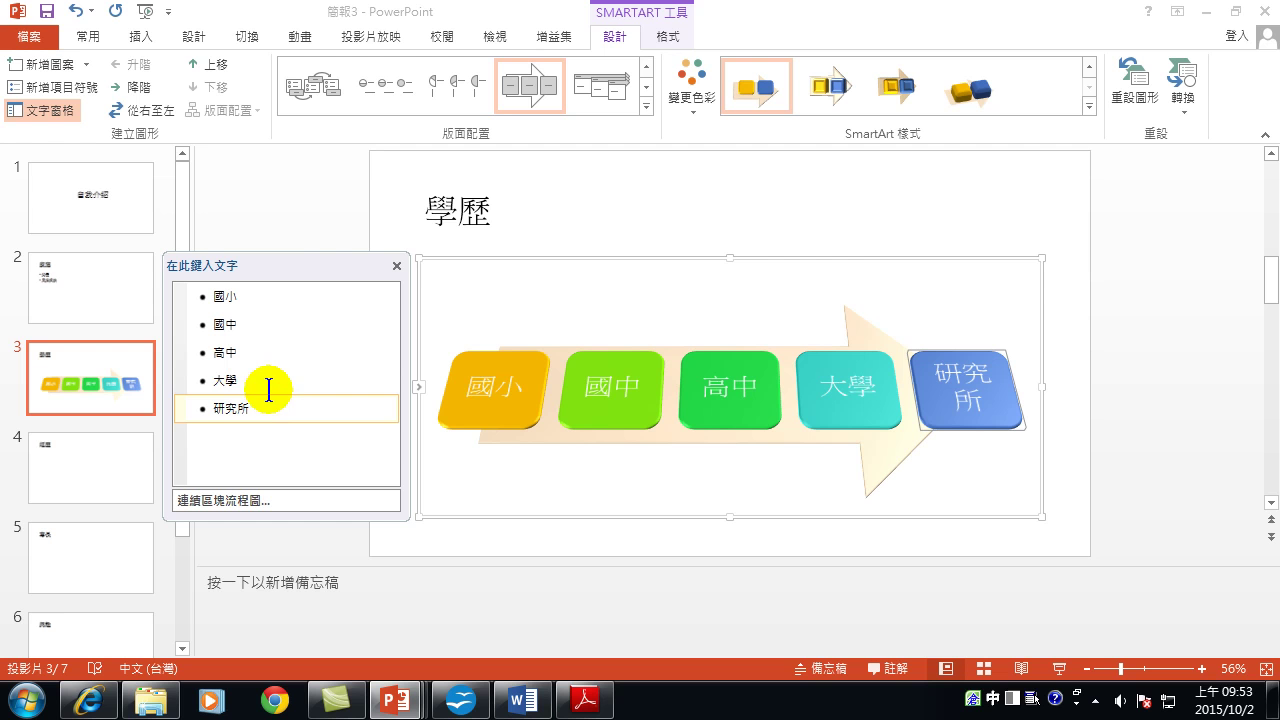
left_click(255, 375)
left_click(262, 407)
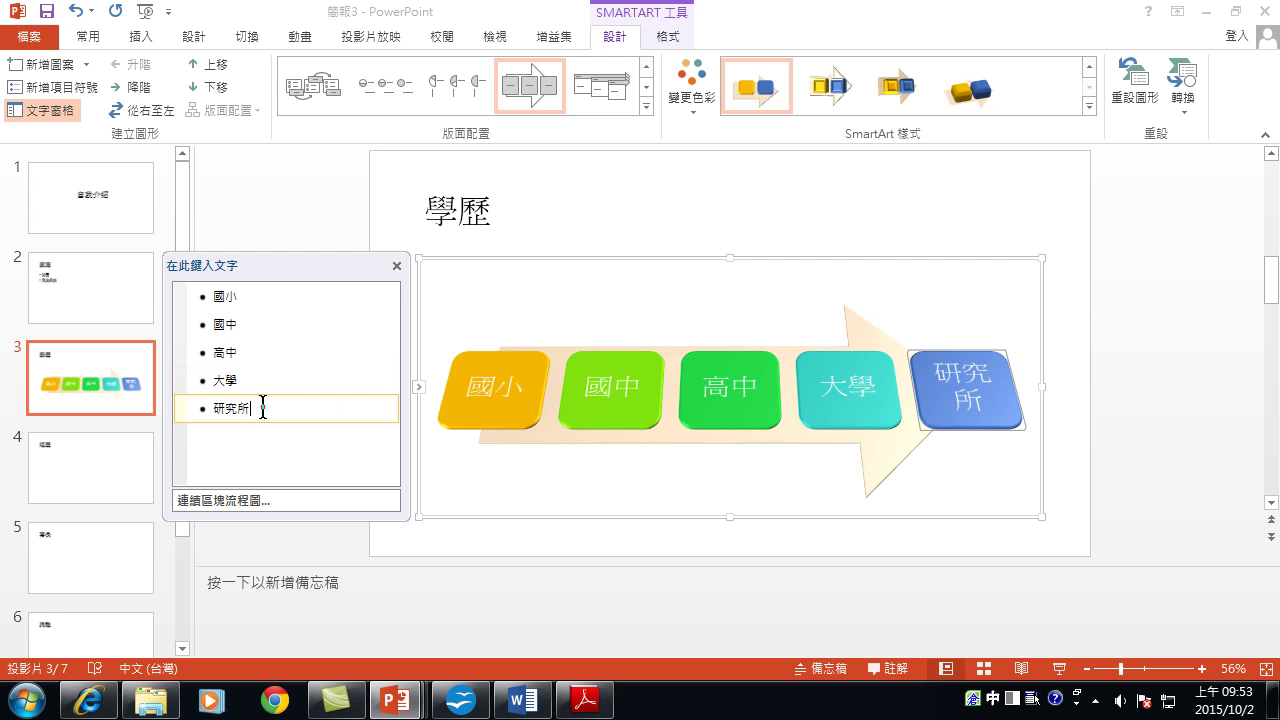
left_click(262, 406)
left_click(397, 264)
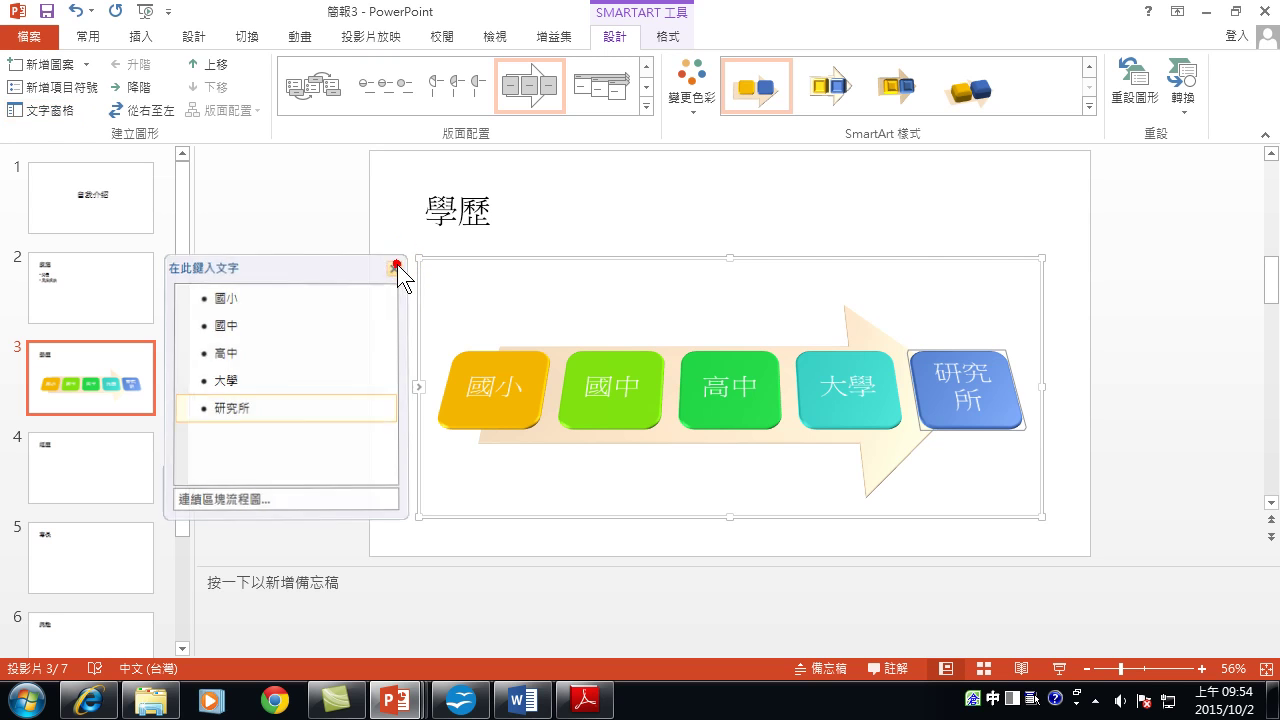
left_click(421, 391)
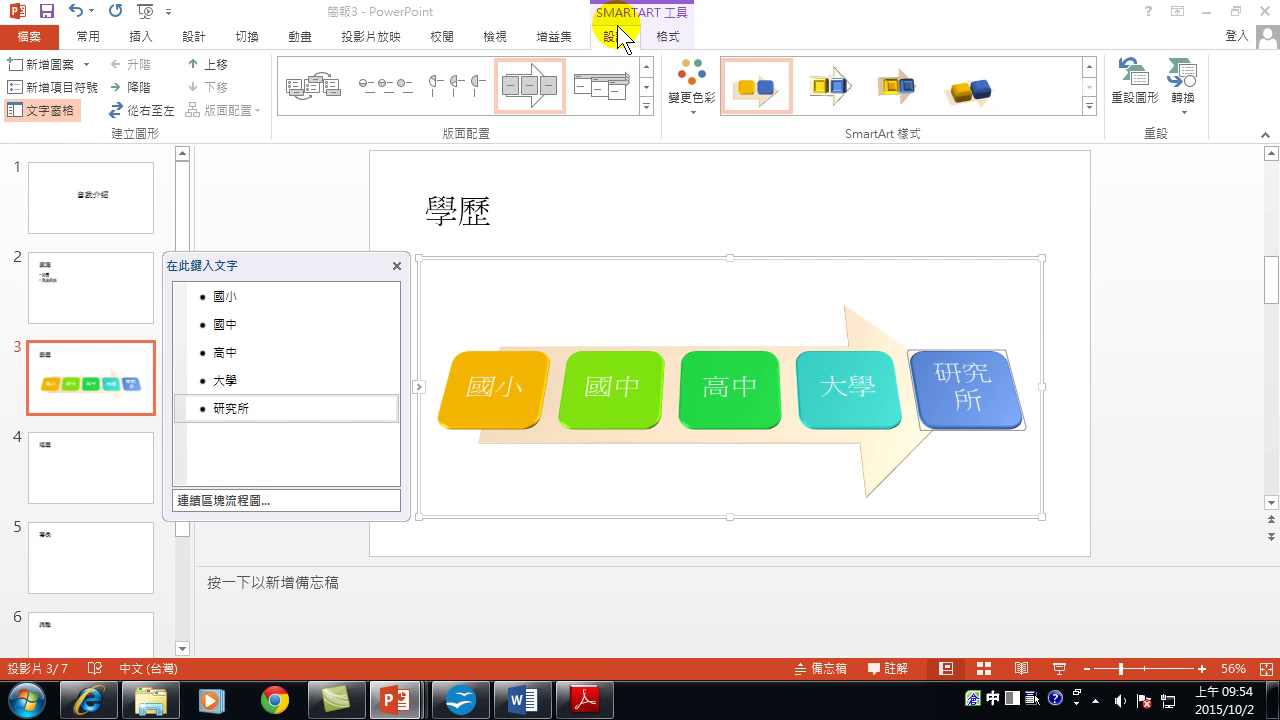
left_click(1183, 97)
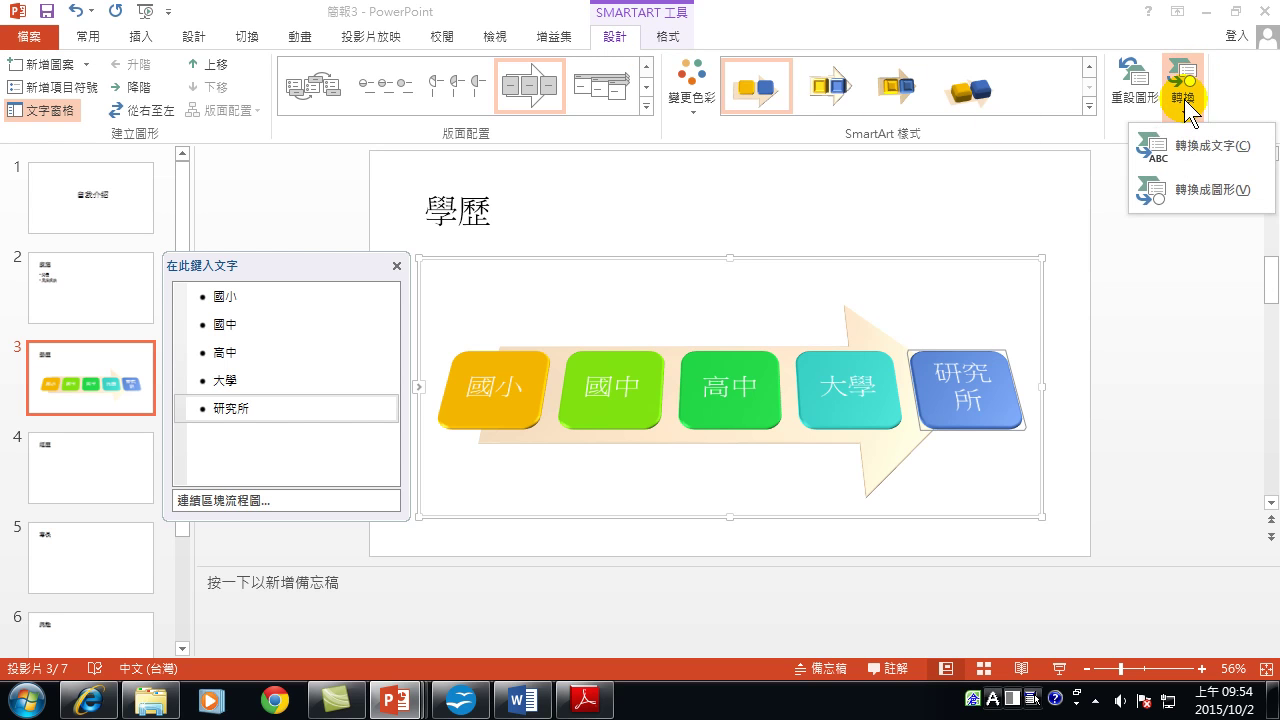
left_click(1188, 160)
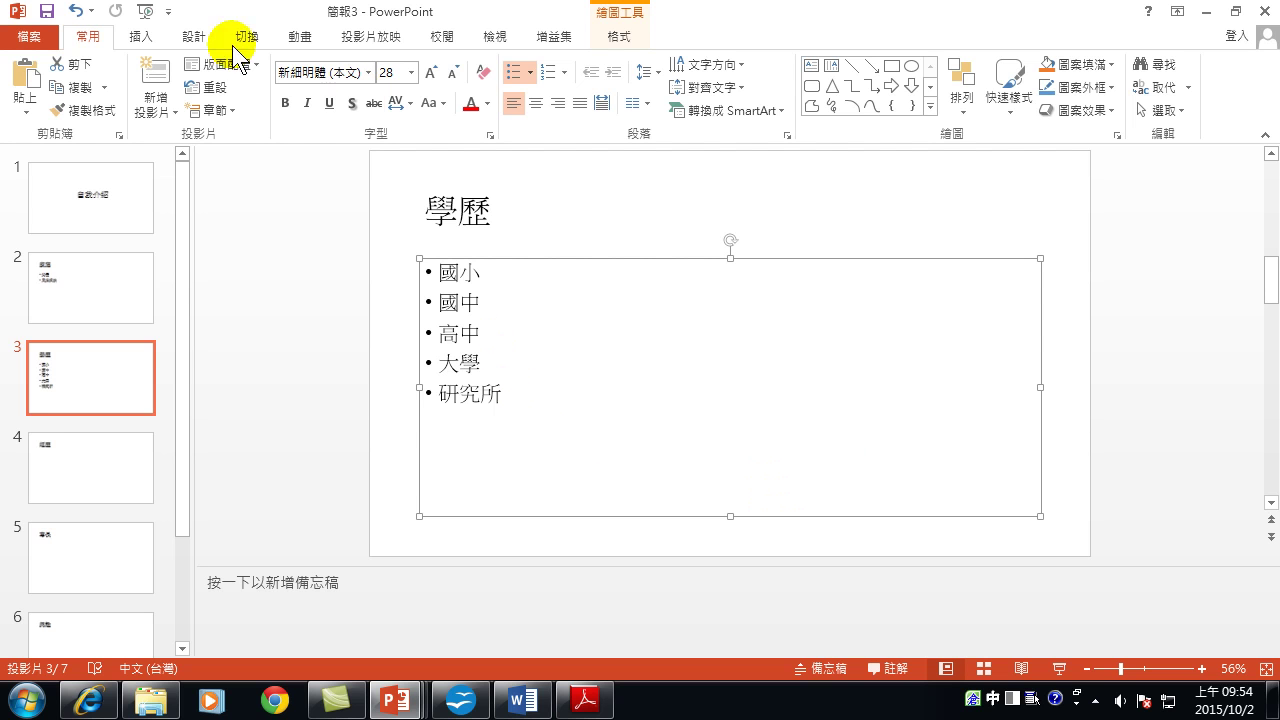
left_click(115, 14)
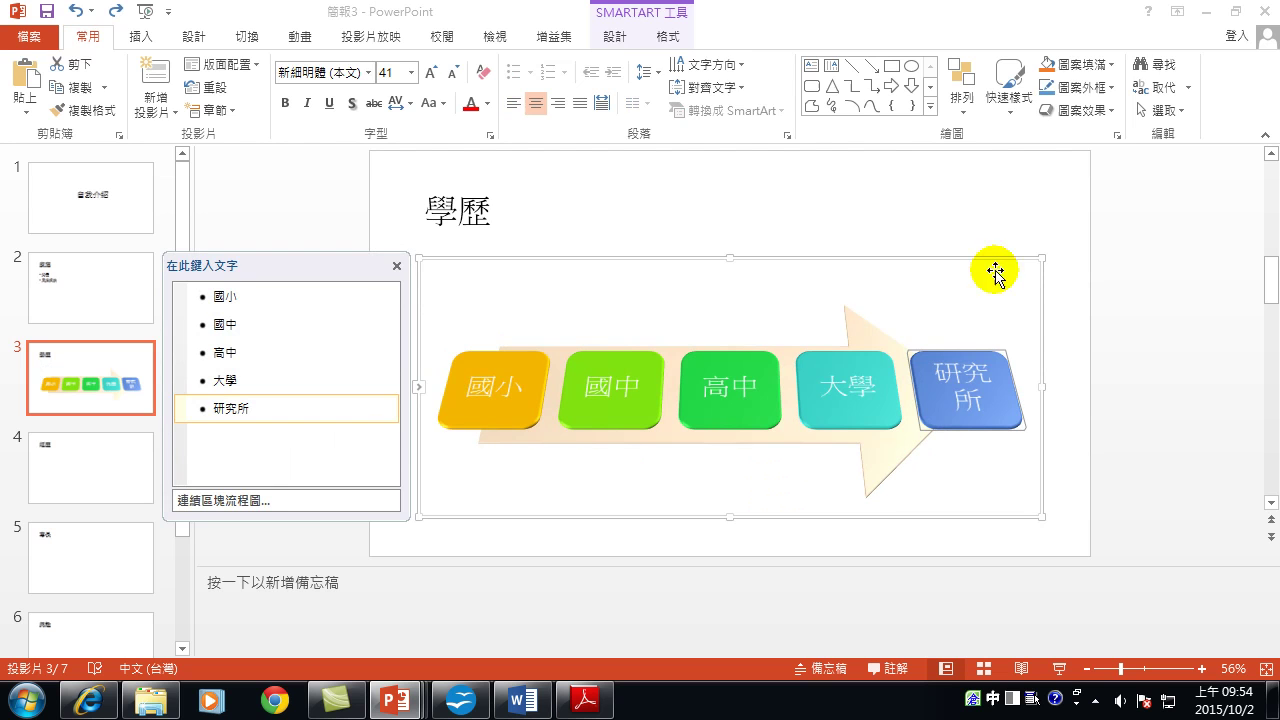
left_click(612, 36)
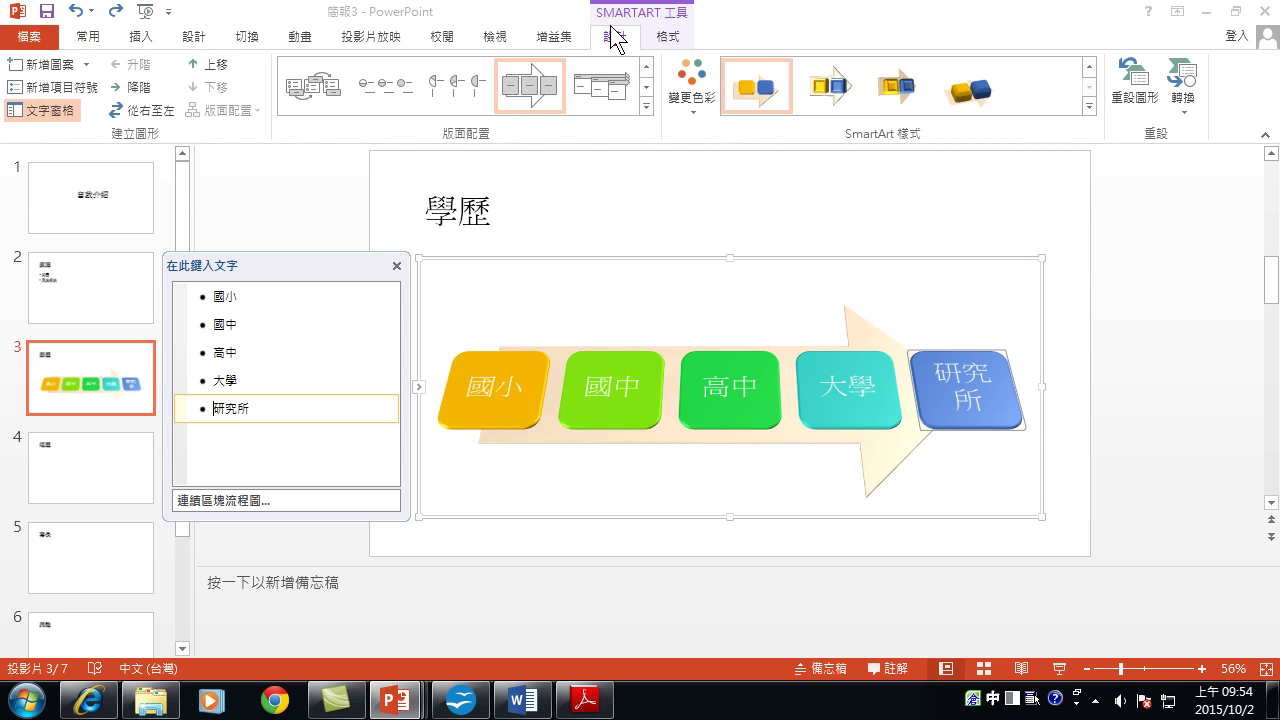
left_click(1181, 95)
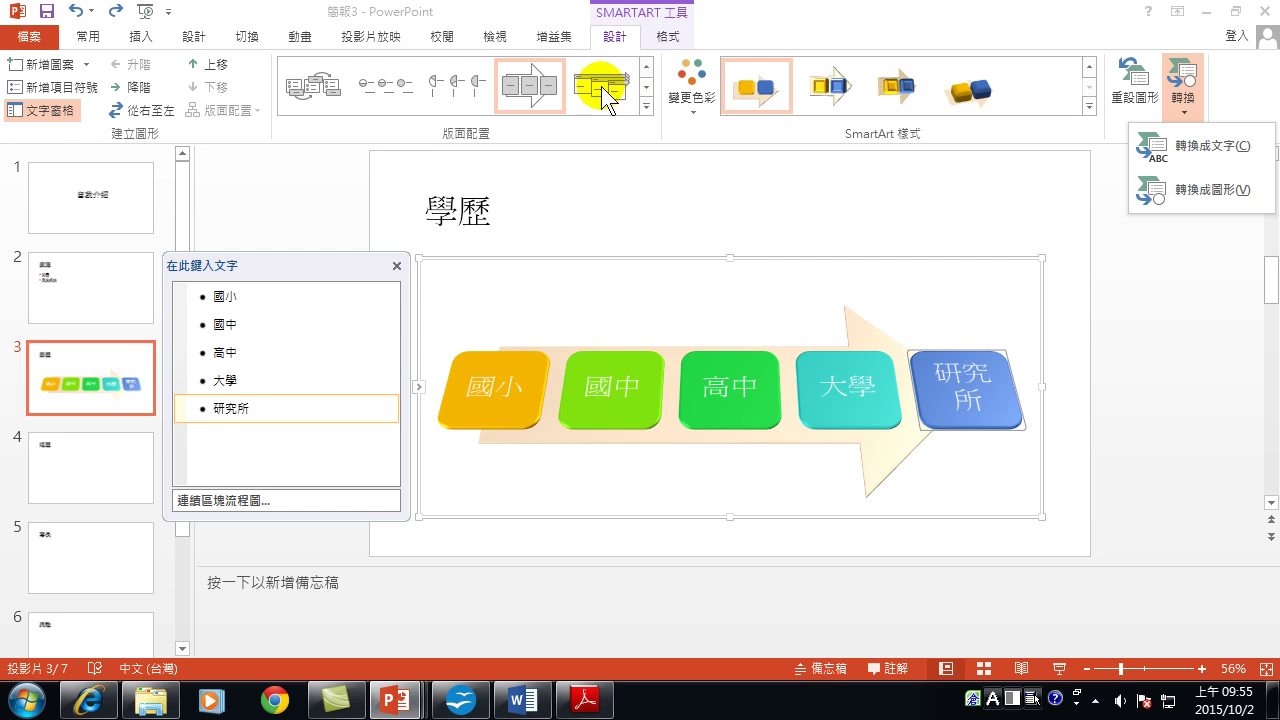
left_click(647, 108)
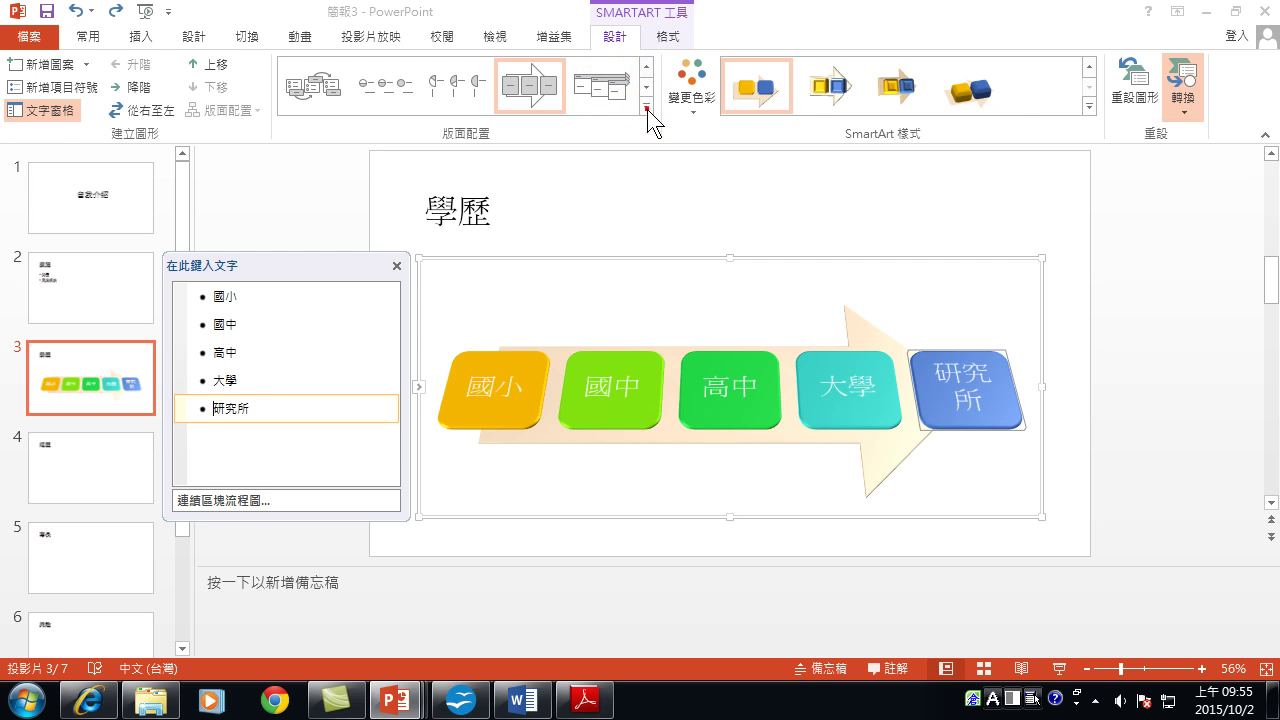
Try the gear layout on the education diagram, then restore Continuous Block Process.
left_click(648, 110)
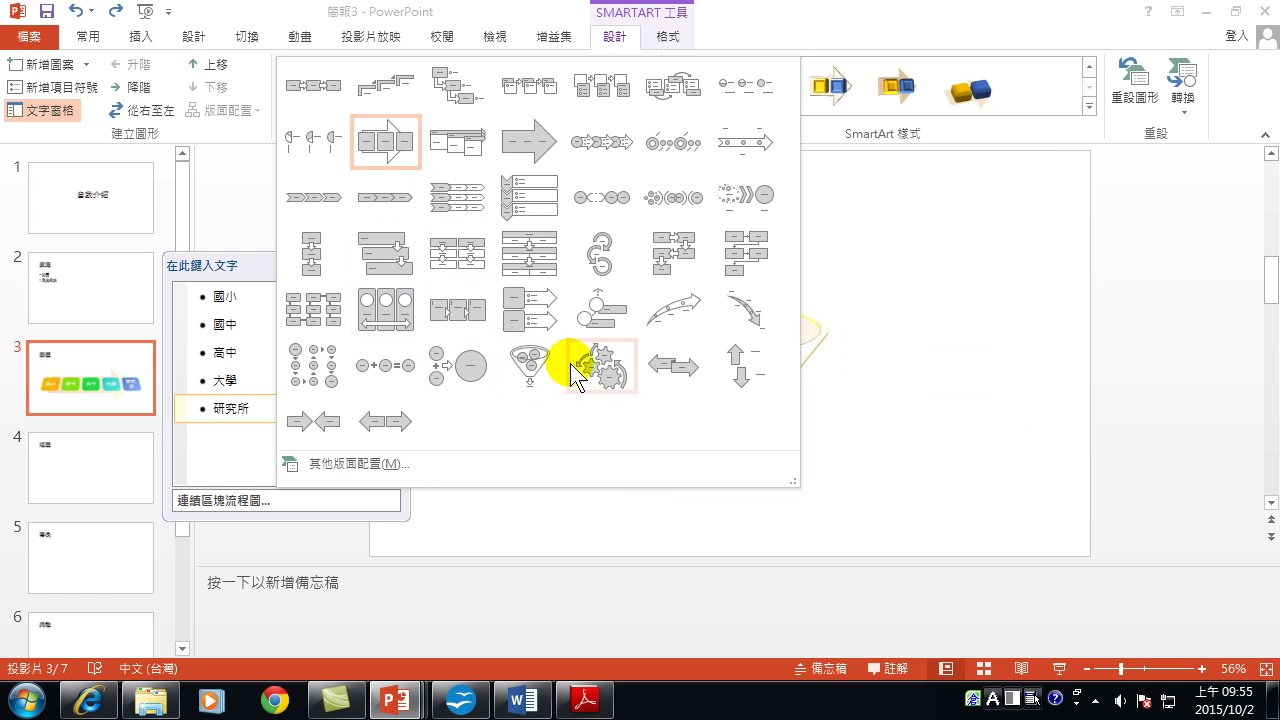
left_click(613, 378)
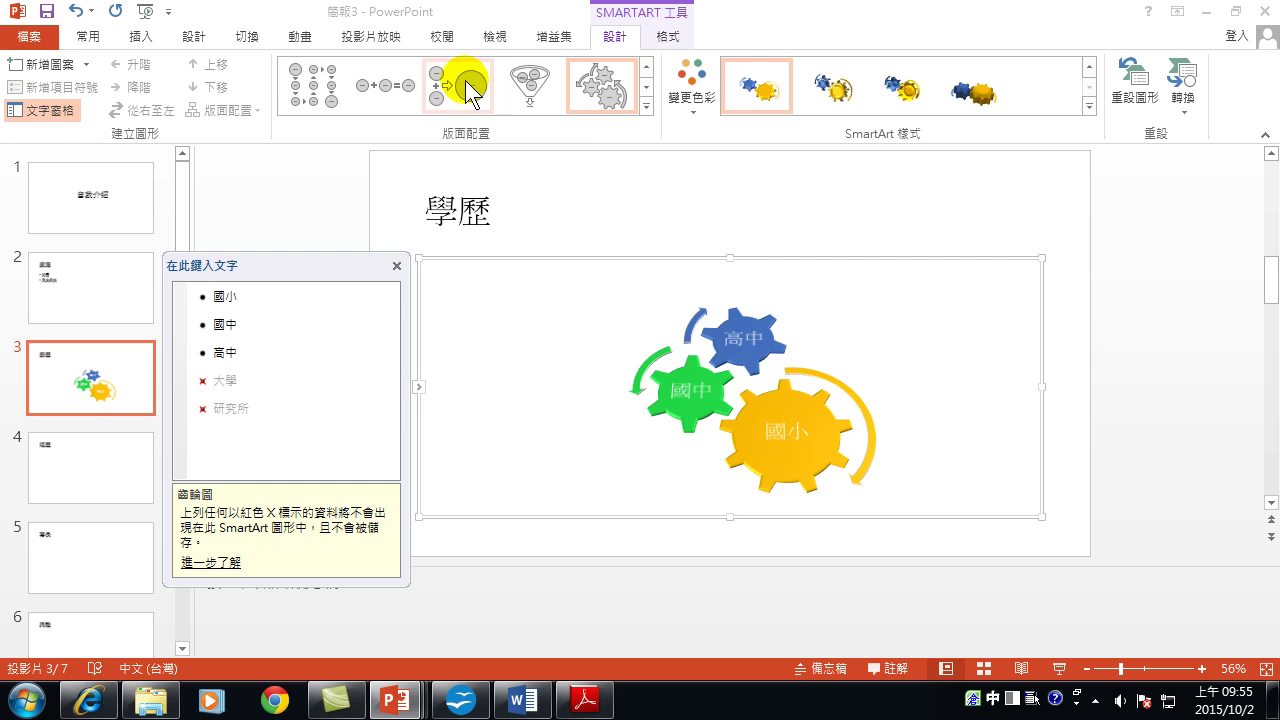
left_click(647, 66)
left_click(647, 66)
left_click(647, 66)
left_click(647, 66)
left_click(647, 66)
left_click(647, 66)
left_click(647, 66)
left_click(647, 86)
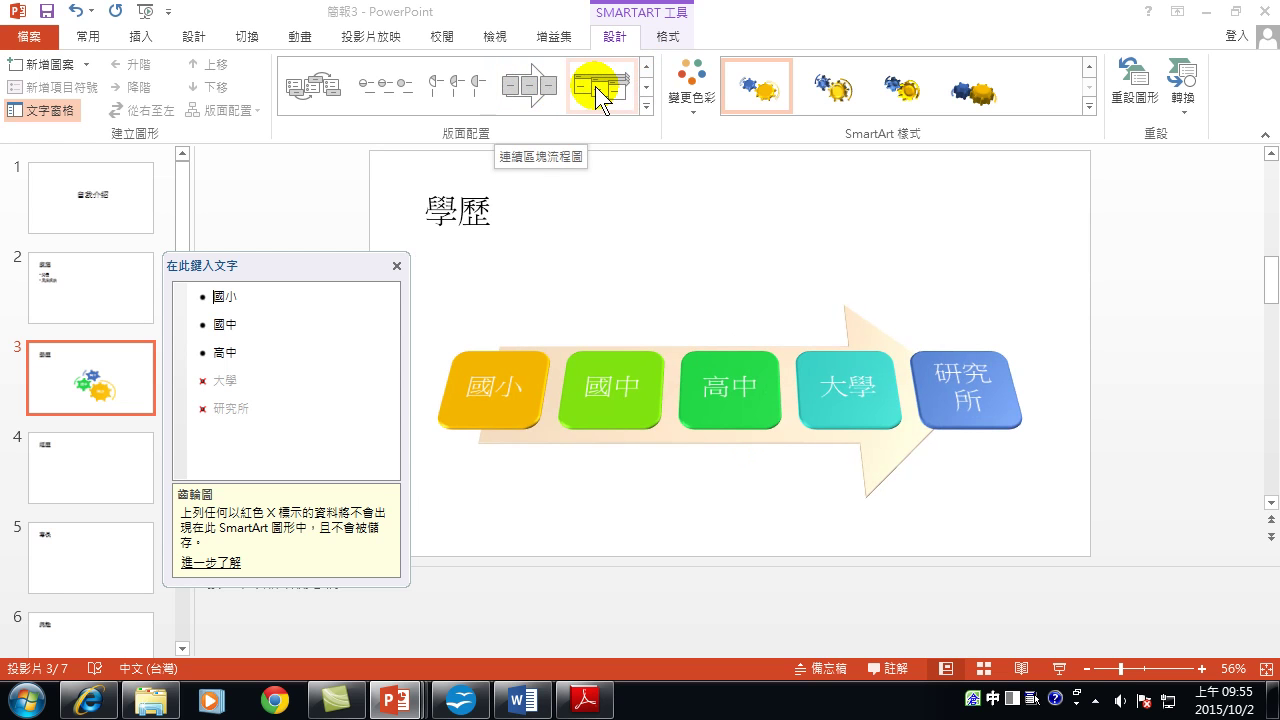
left_click(648, 86)
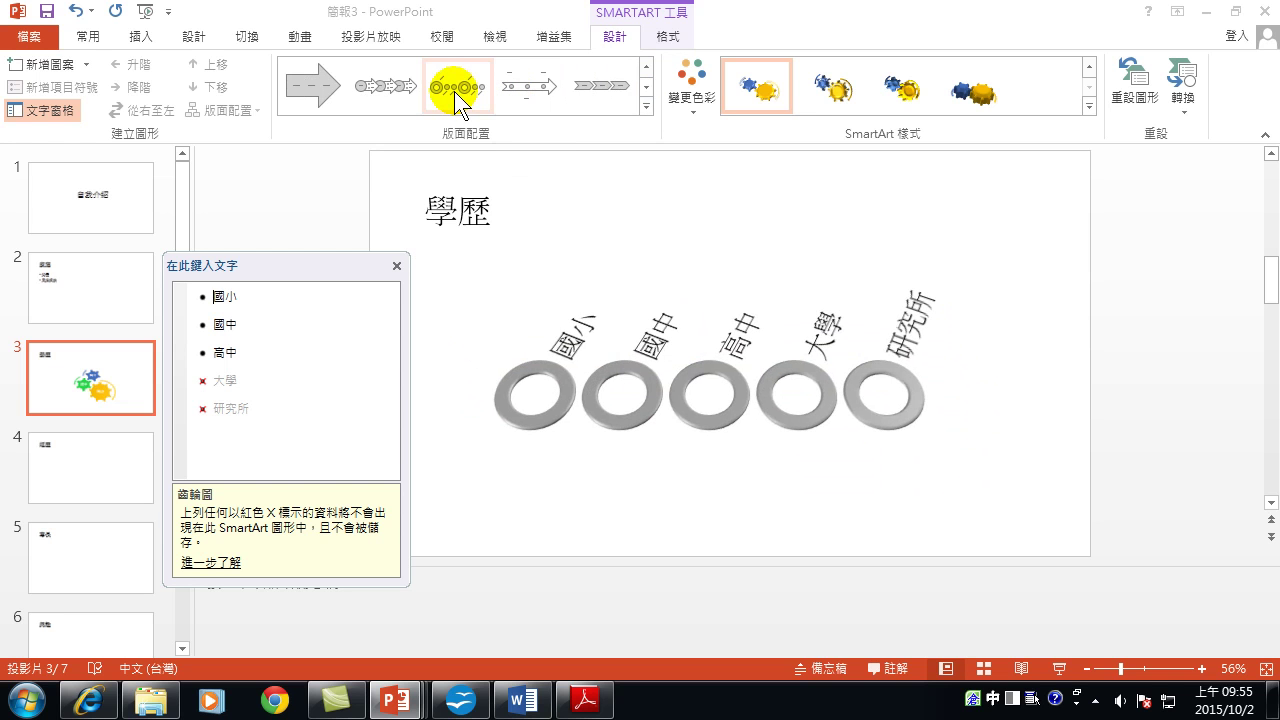
left_click(646, 86)
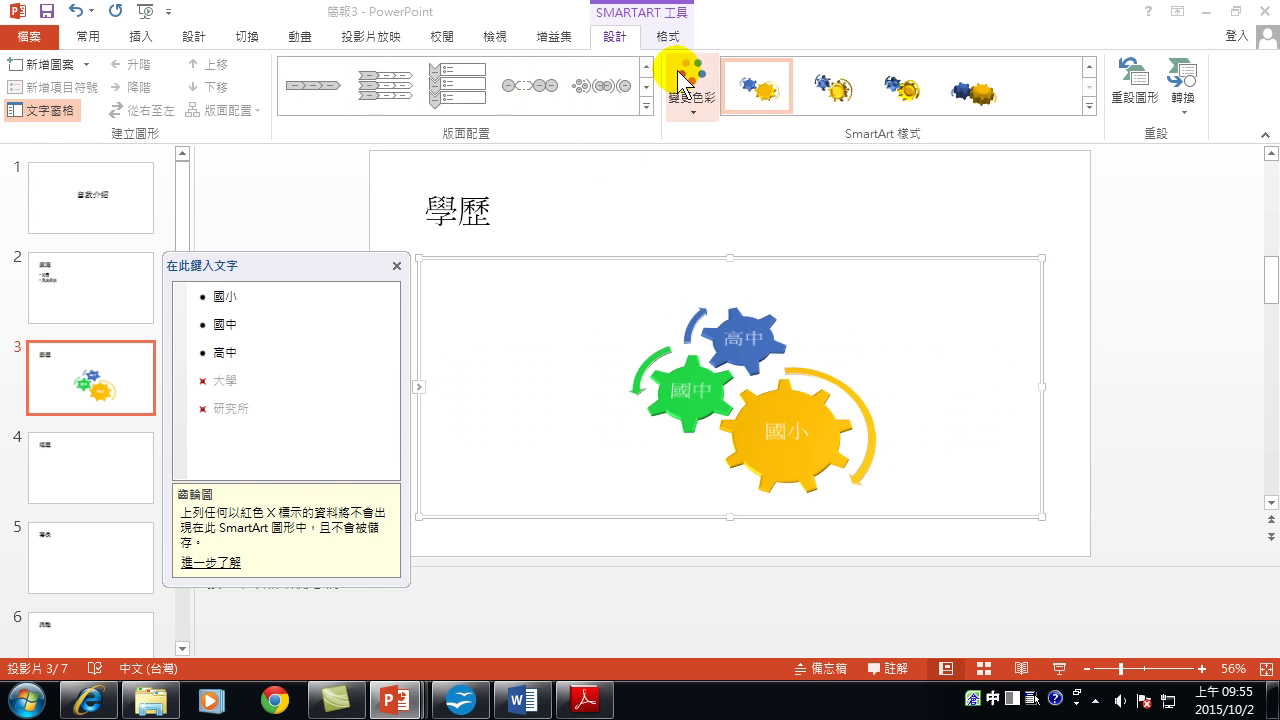
left_click(646, 66)
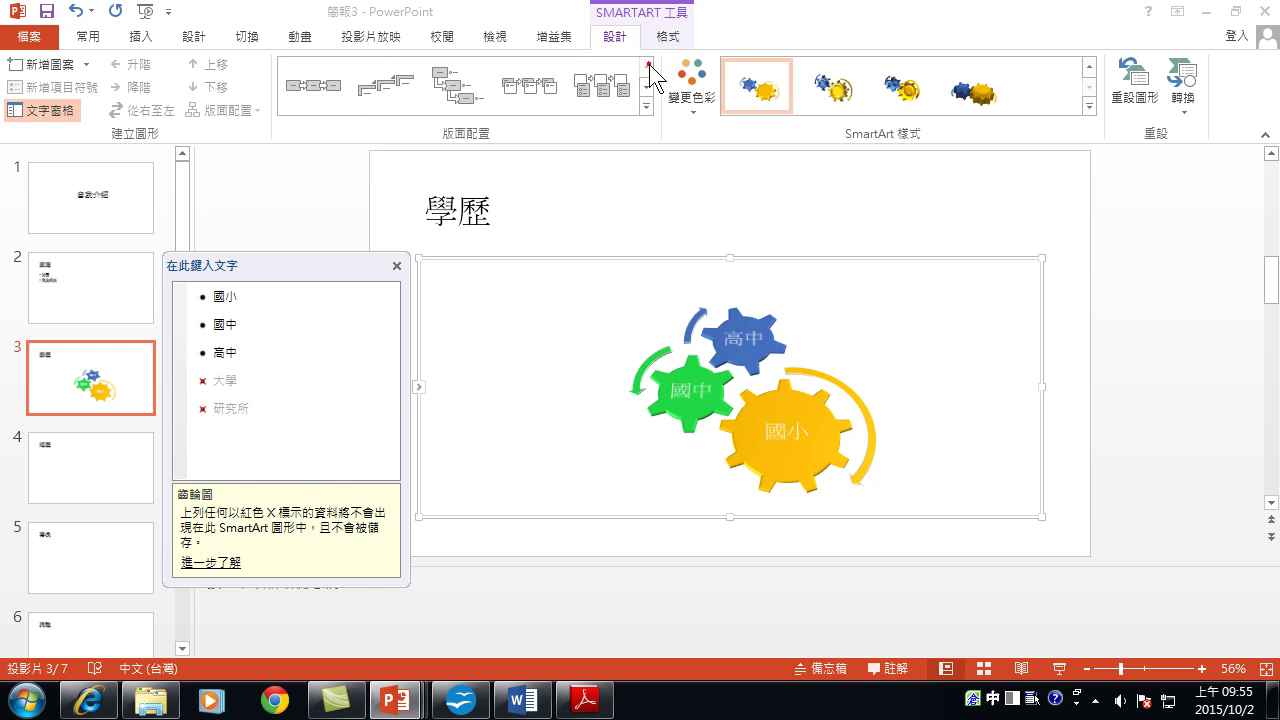
left_click(647, 85)
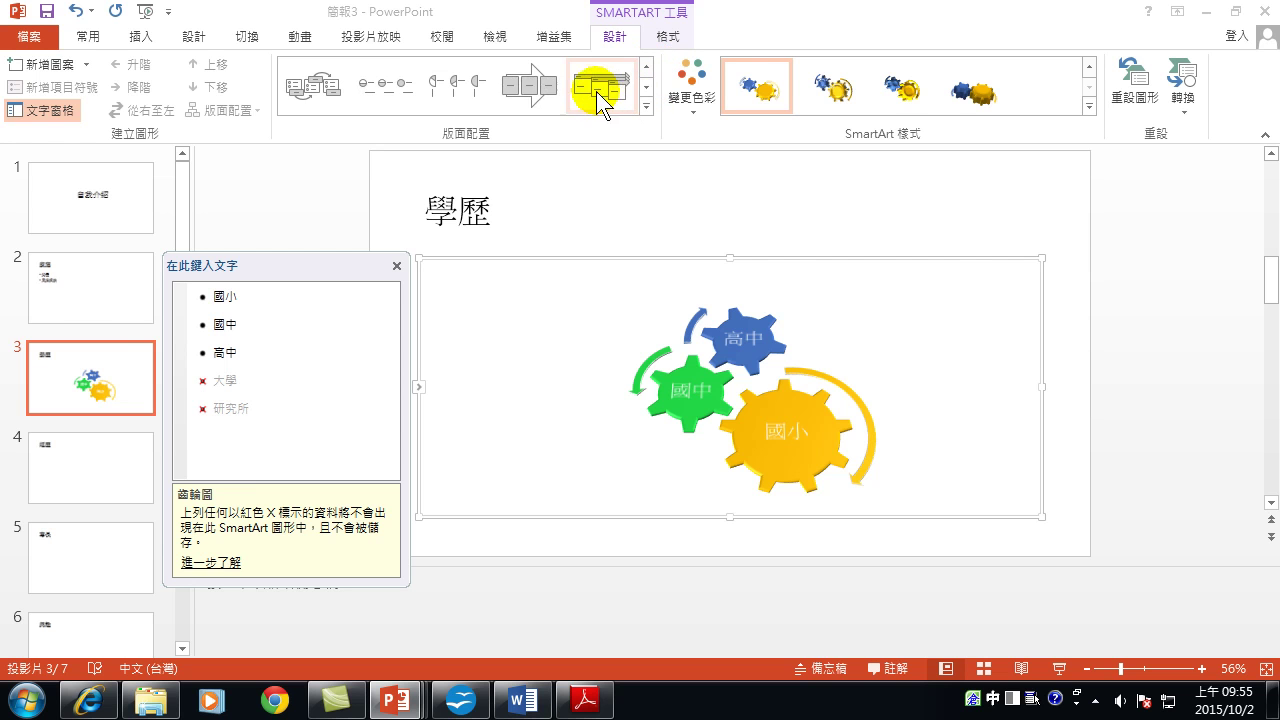
left_click(532, 87)
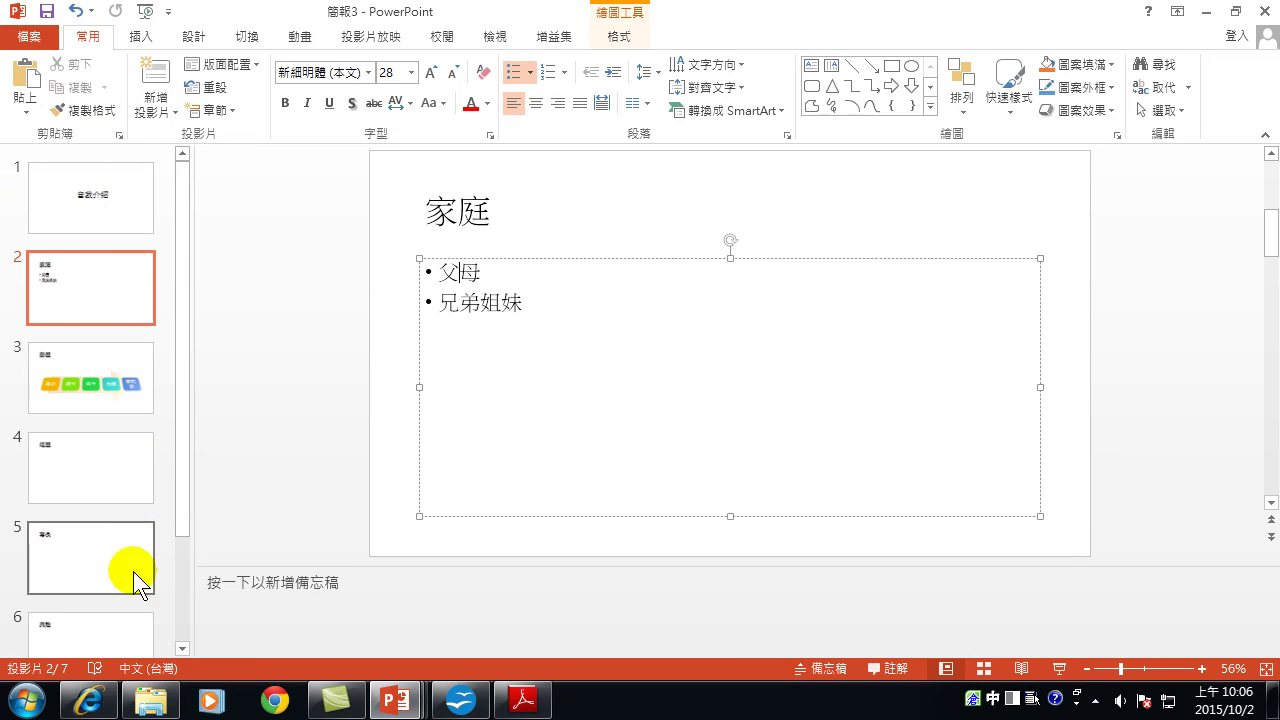
Return to the 學歷 slide and shrink the notes area to enlarge the slide pane.
left_click(96, 375)
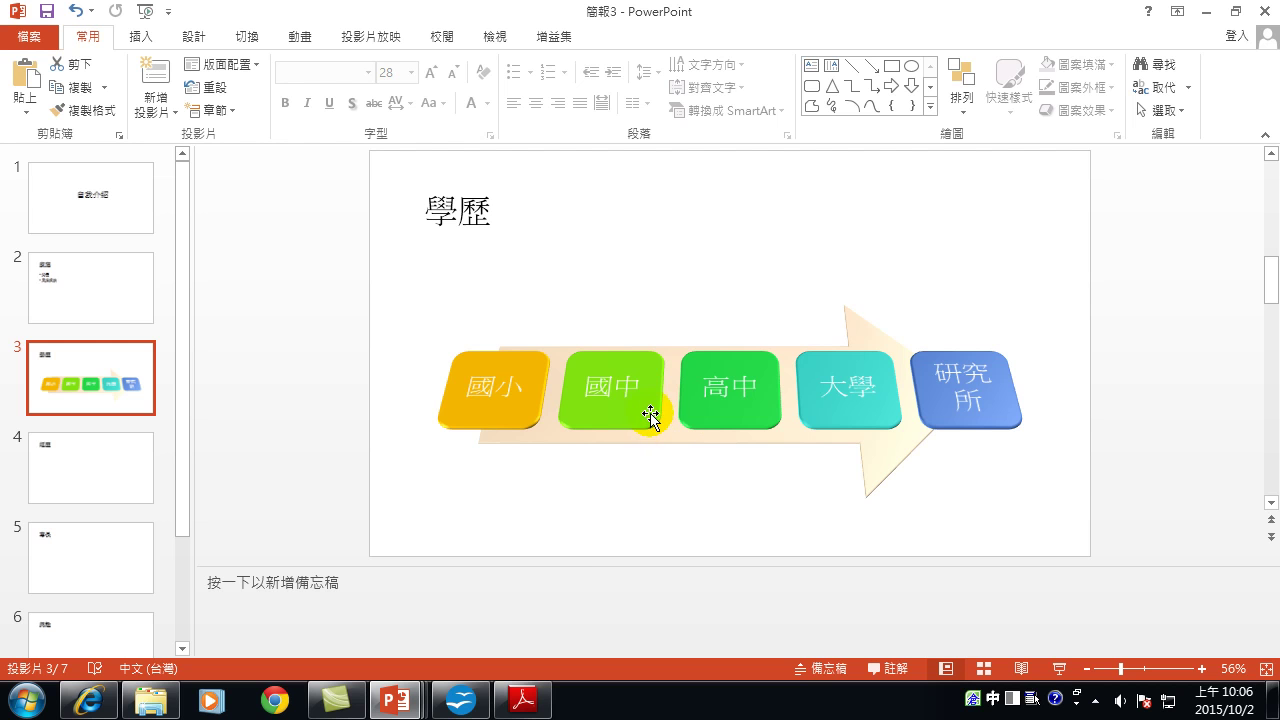
left_click_drag(571, 566, 581, 624)
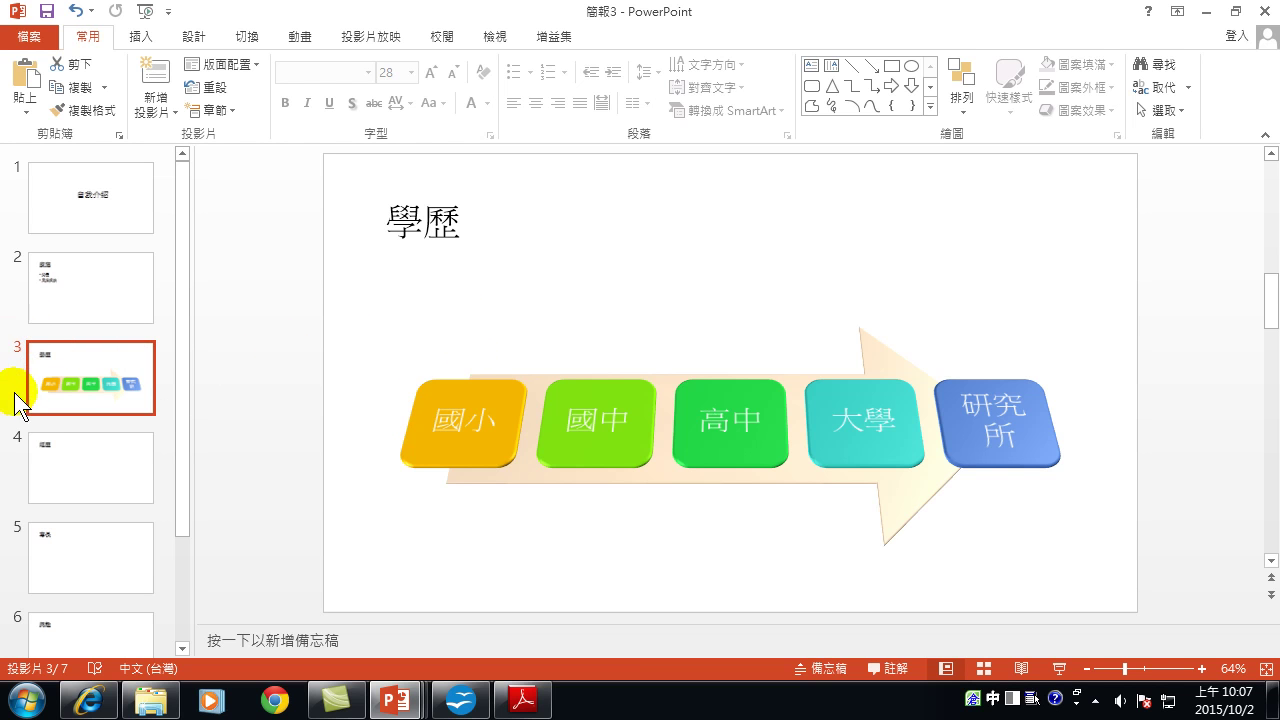
left_click(95, 409)
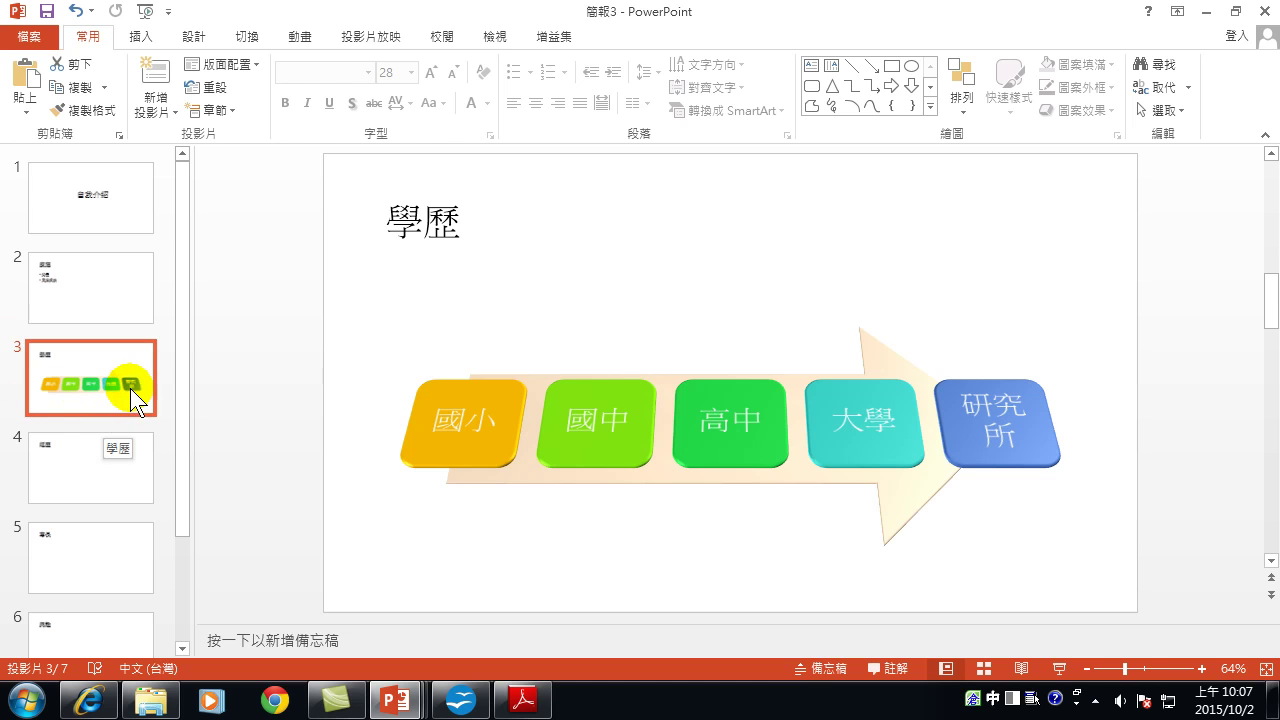
left_click(497, 40)
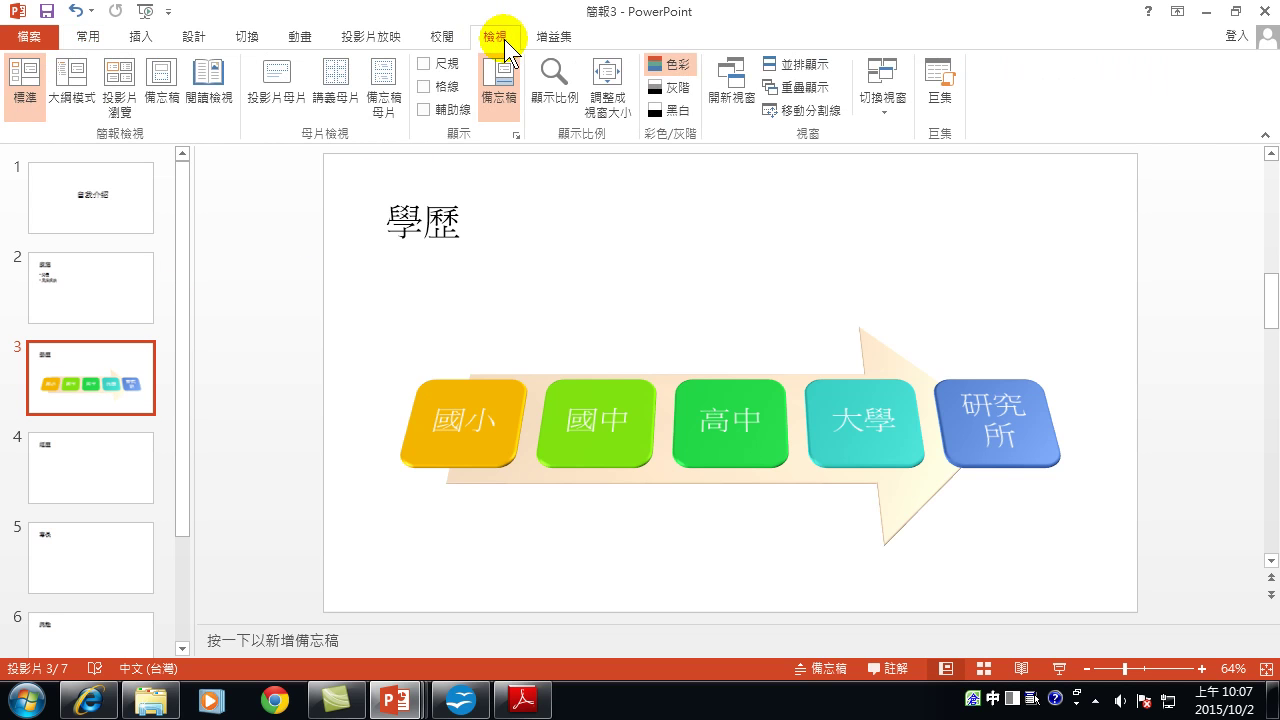
Switch to Outline view and start an indented bullet under the 專長 title.
left_click(72, 92)
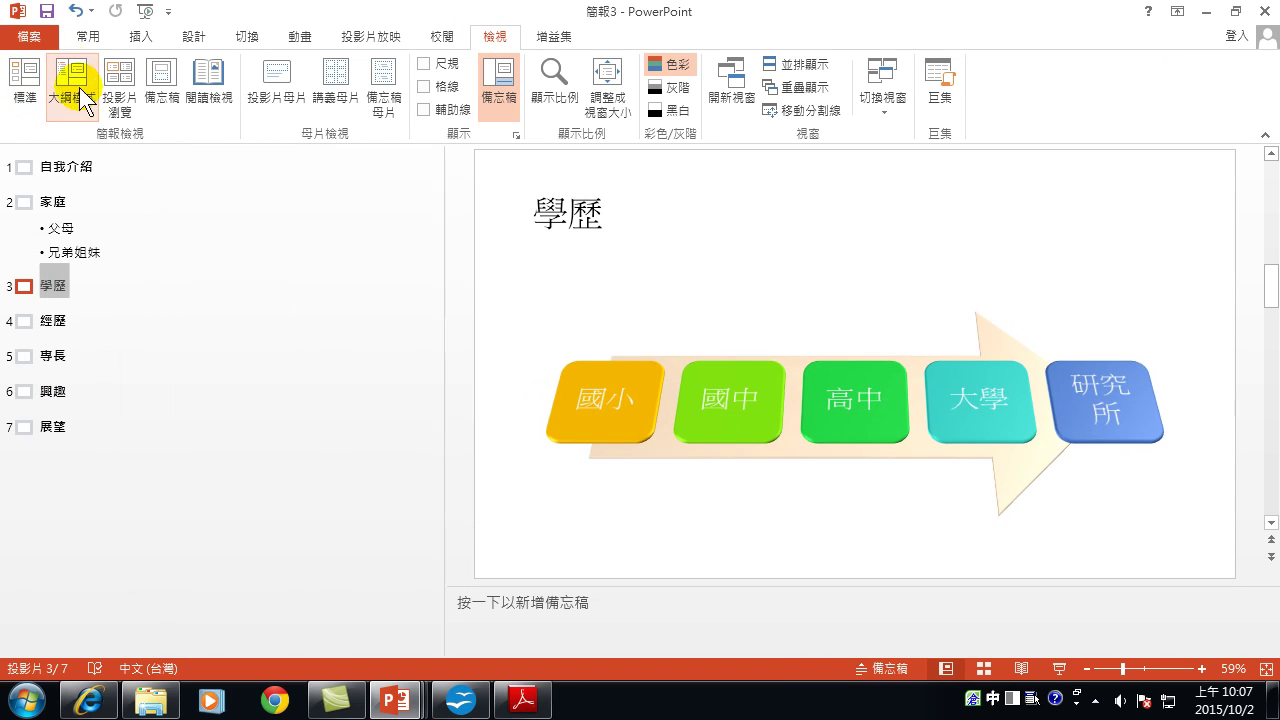
left_click(75, 290)
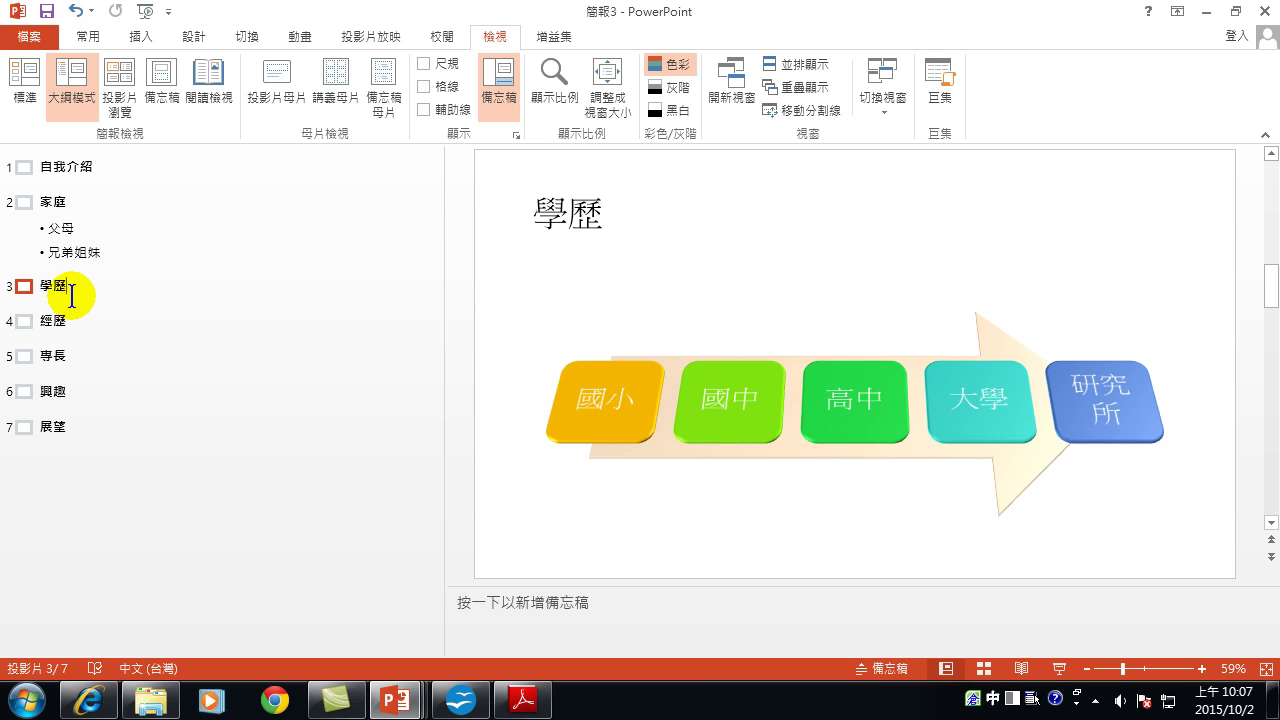
left_click(75, 320)
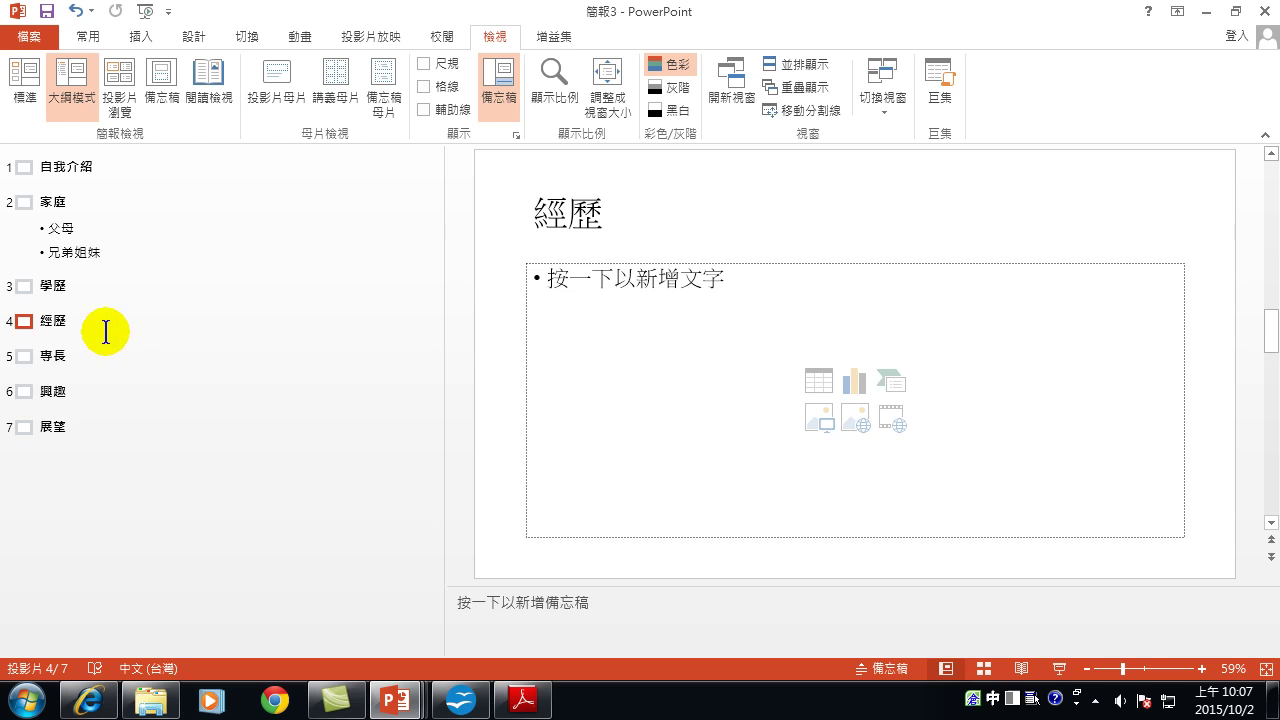
left_click(71, 356)
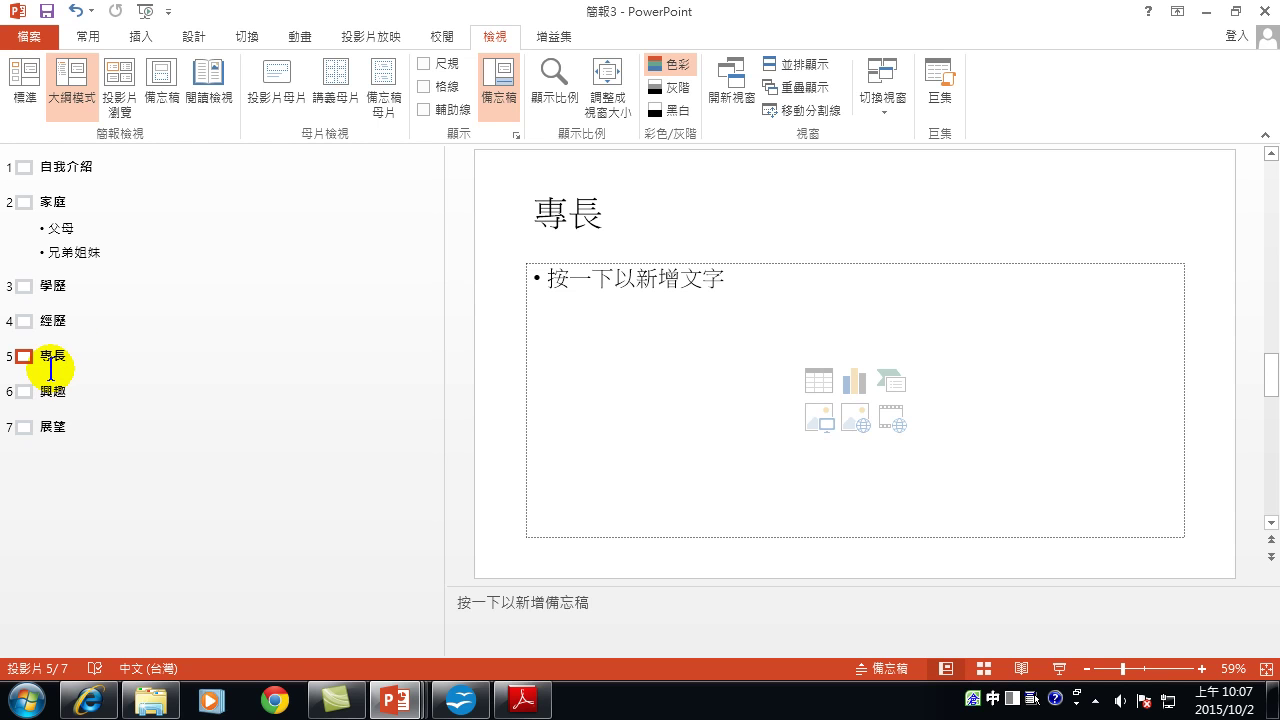
key("Return")
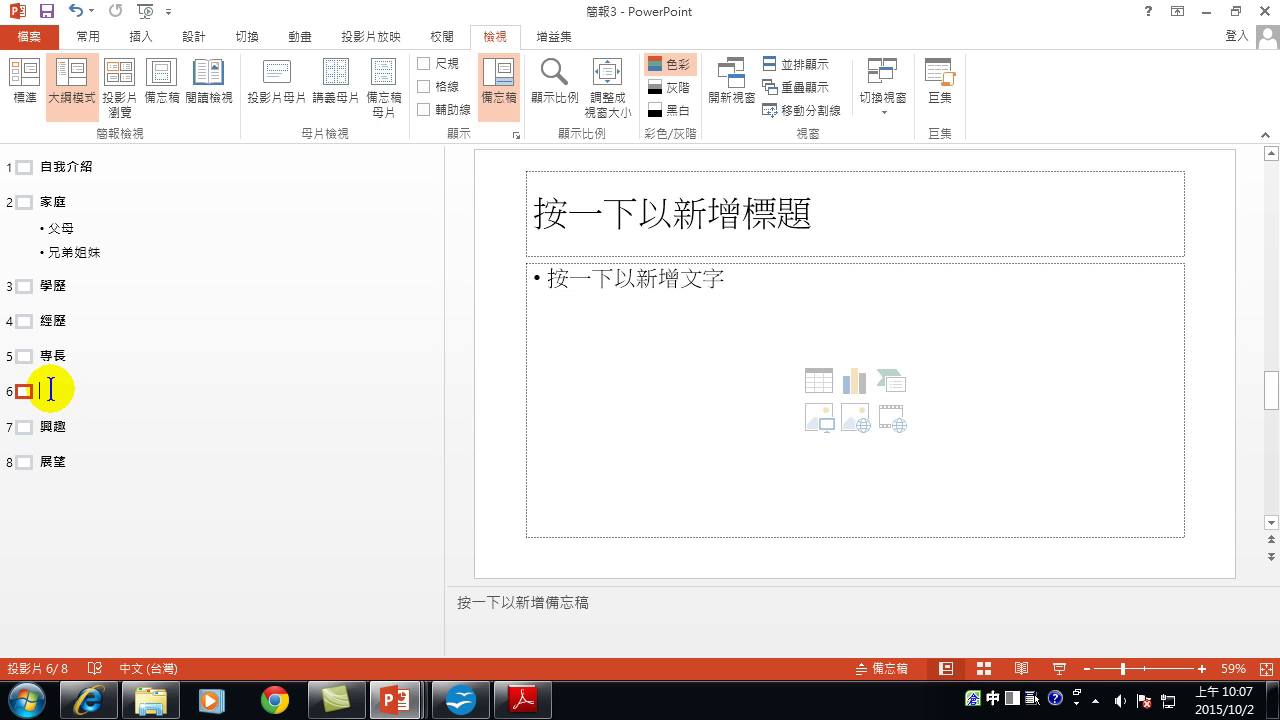
key("Tab")
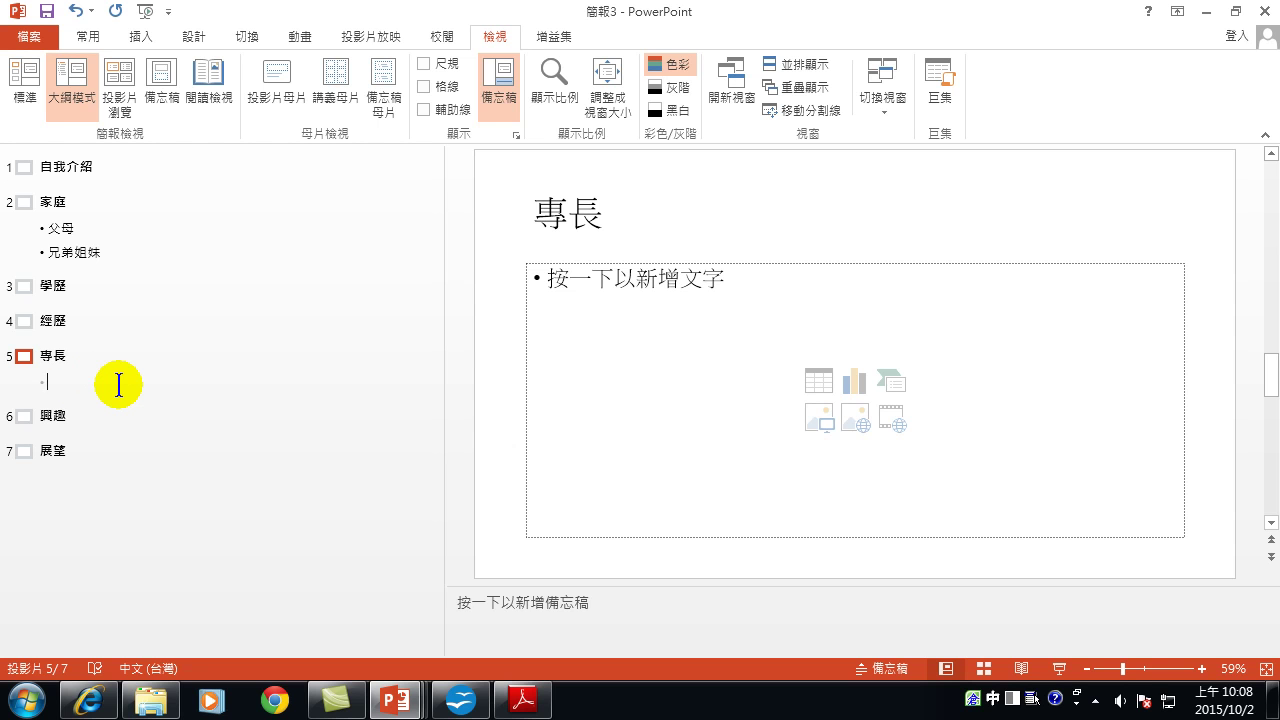
Enter the bullets 演講 and 唱歌 under 專長.
type("yrttb")
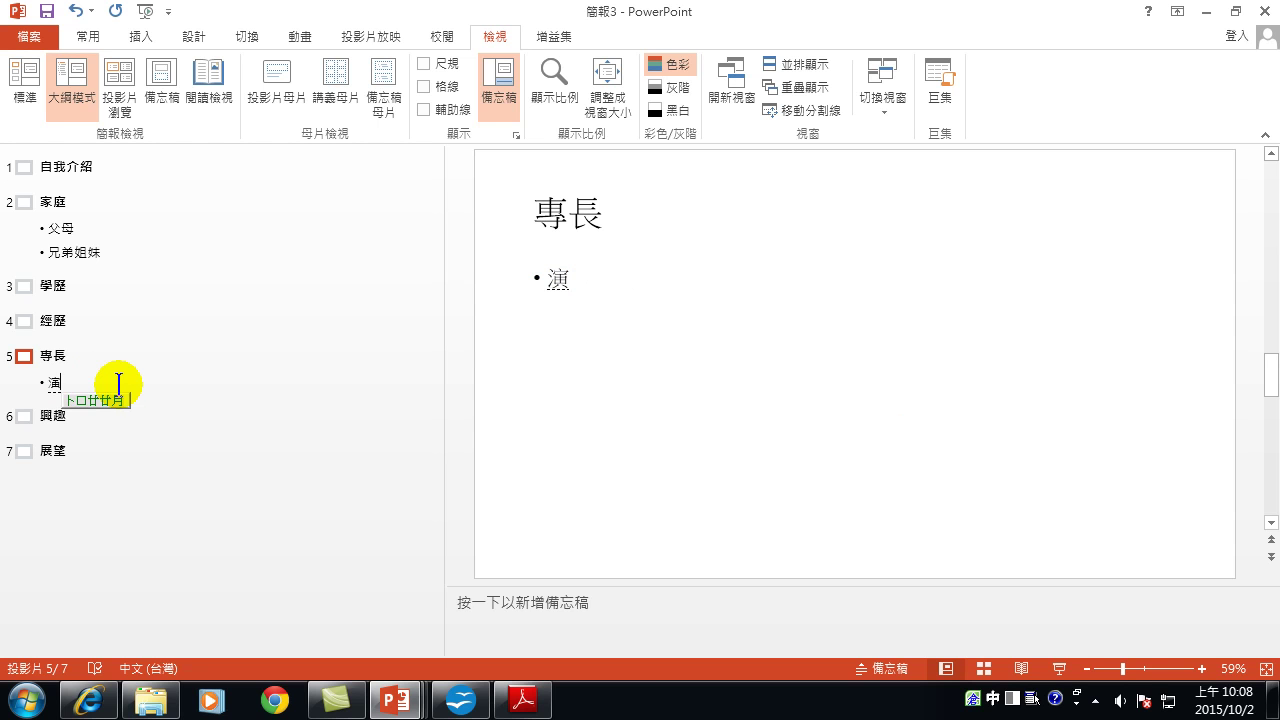
key("space")
key("Return")
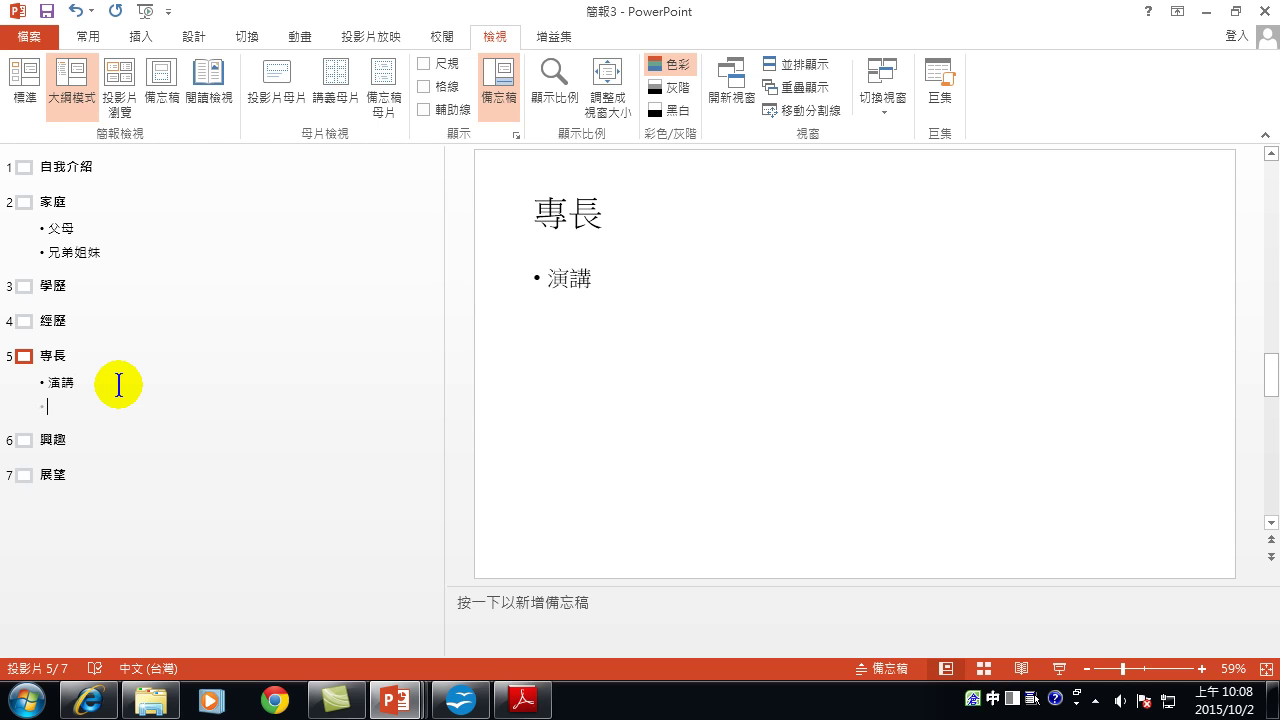
type("raa")
key("space")
type("mrno")
key("space")
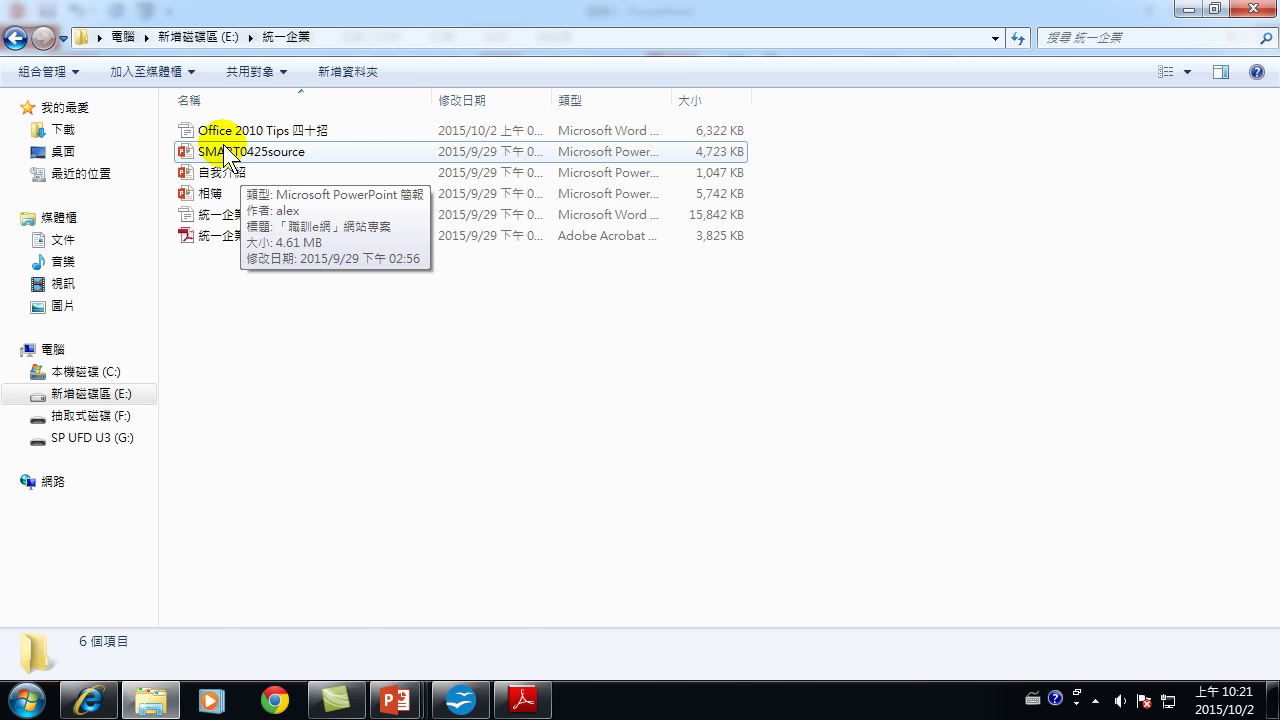
Bring the 簡報3 presentation window back to the front from the taskbar.
mouse_move(407, 708)
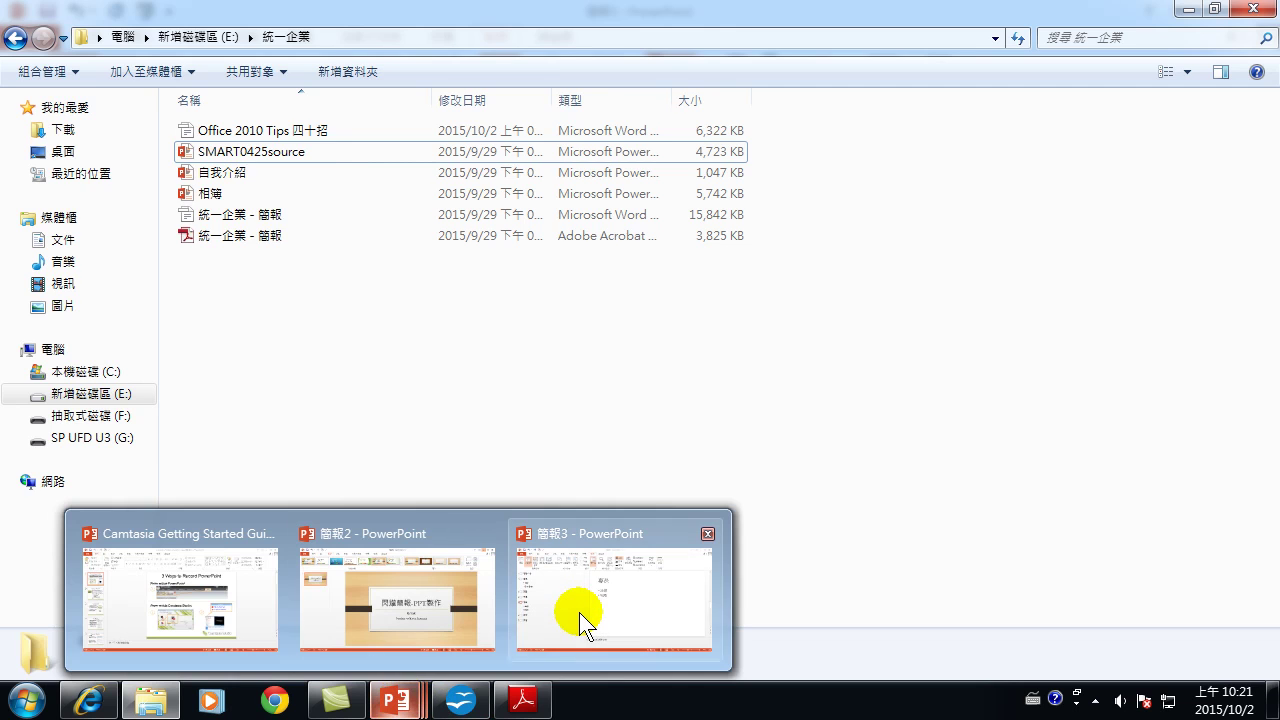
mouse_move(579, 612)
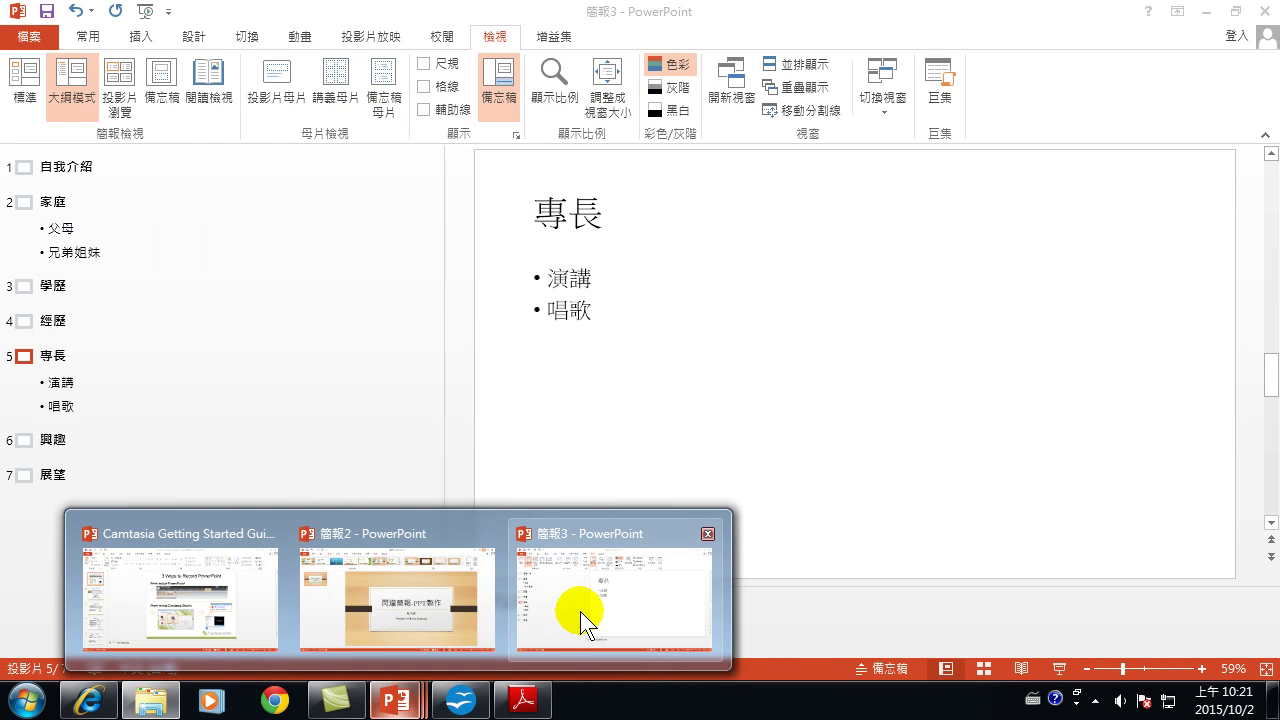
left_click(580, 611)
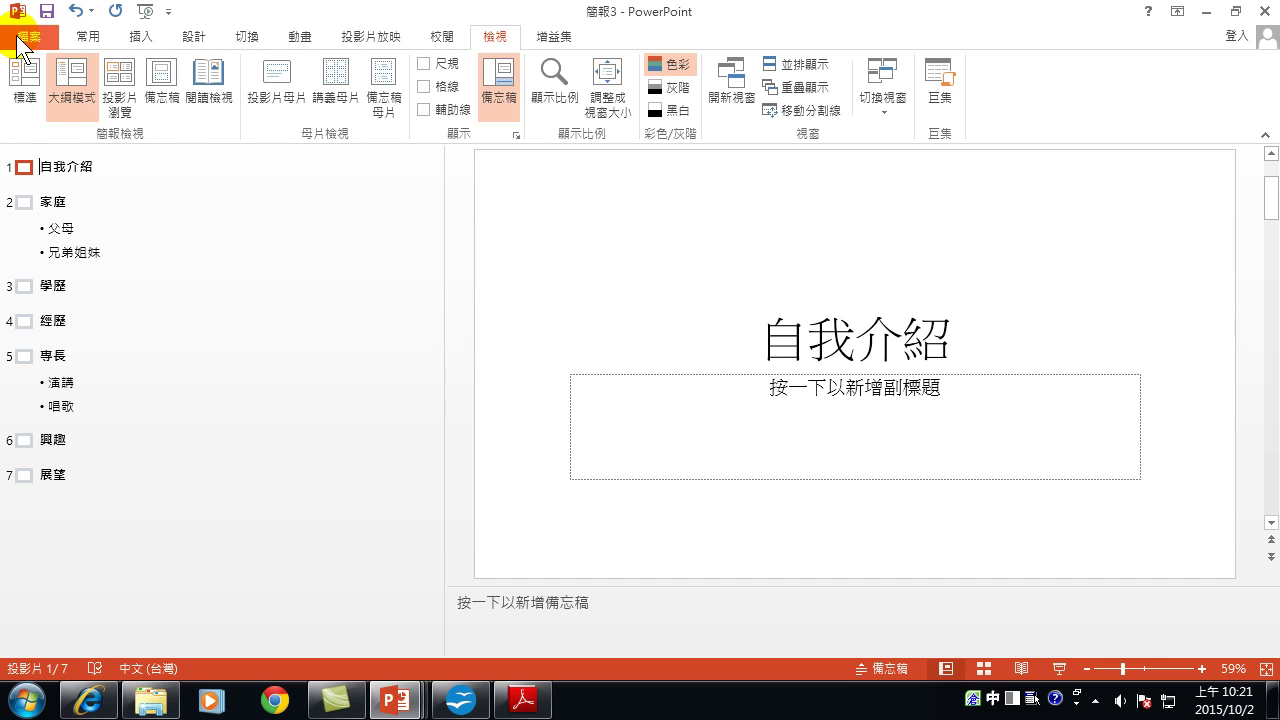
Bring up the Backstage 開啟舊檔 page with this computer as the file source.
left_click(22, 38)
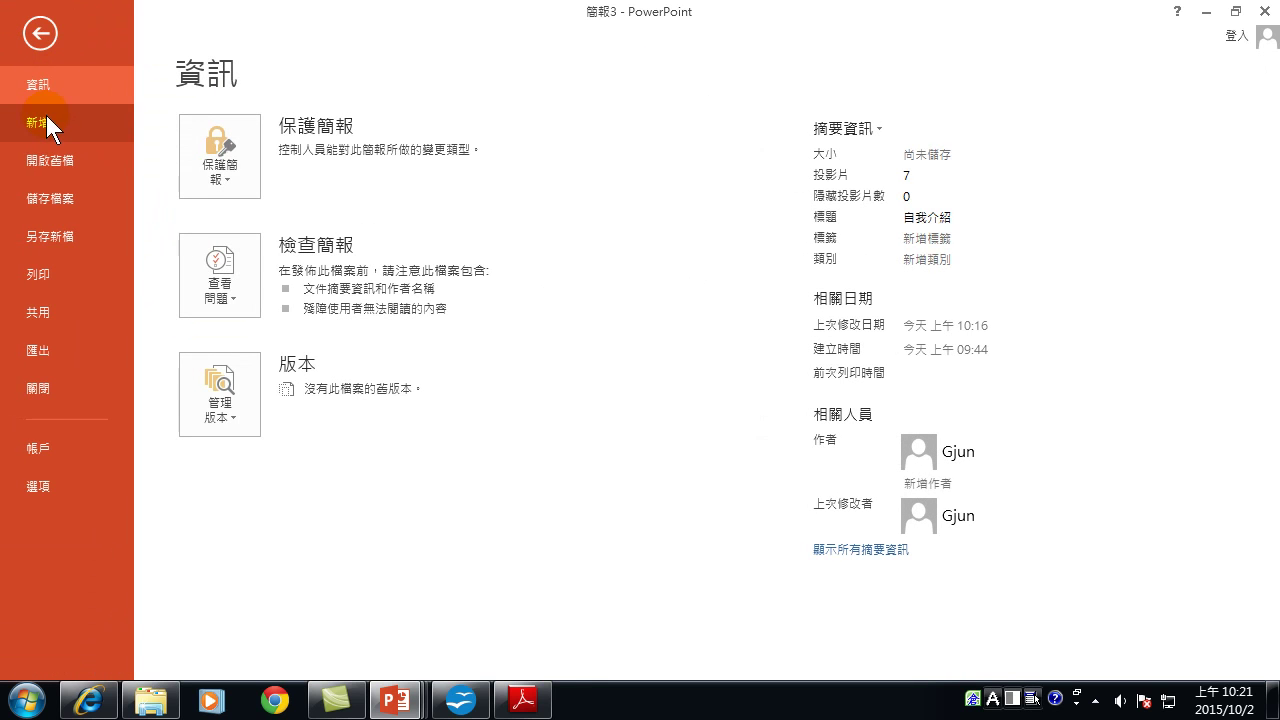
left_click(51, 155)
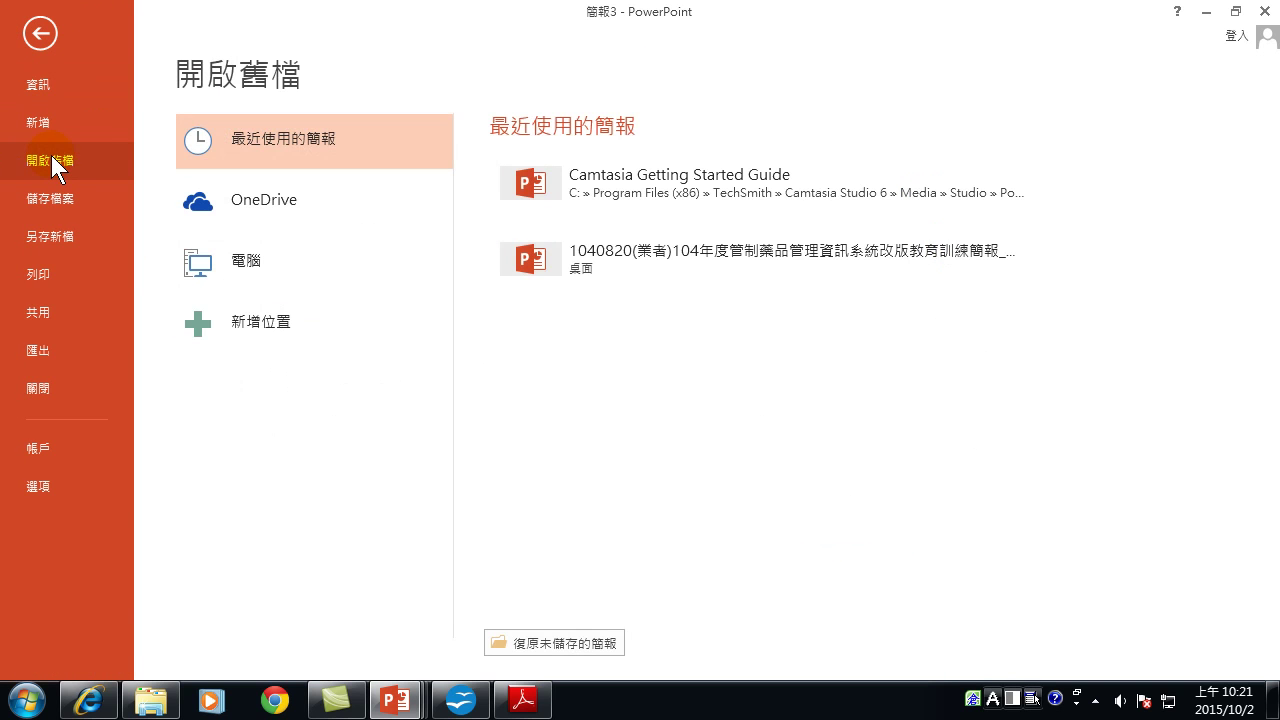
left_click(249, 262)
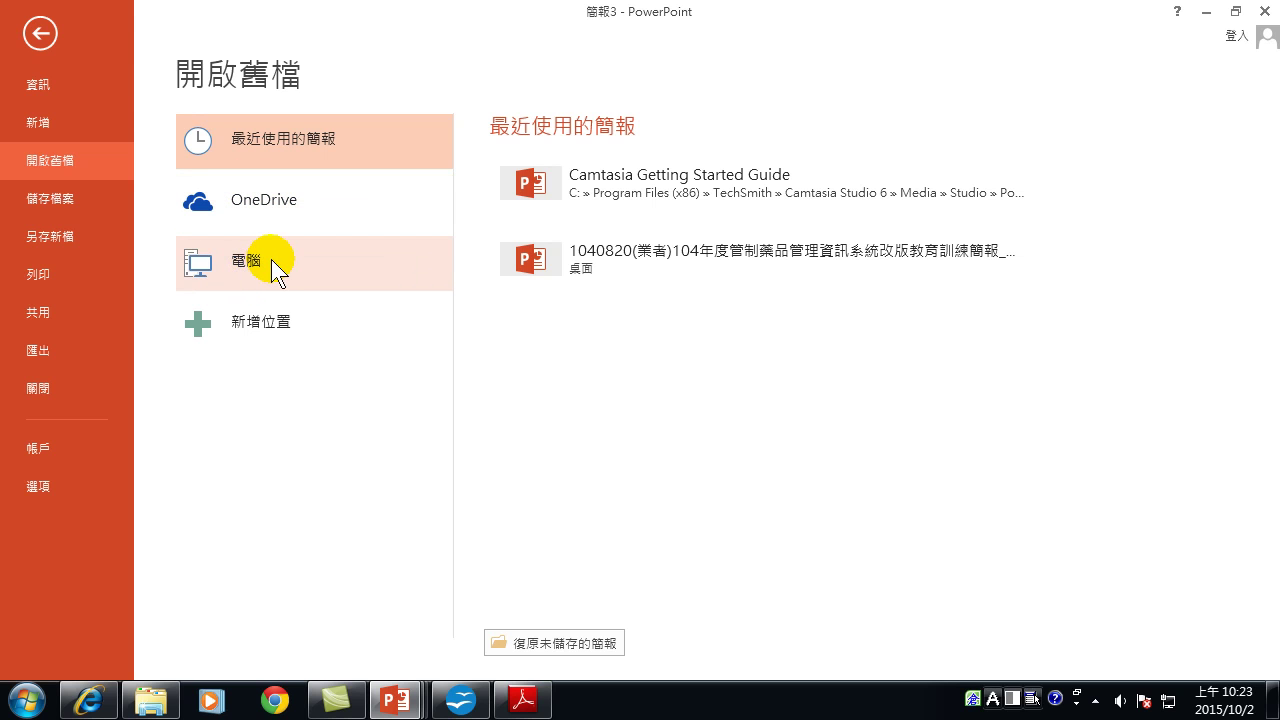
List this computer's recent folders and open the 開啟 dialog on the 文件 library.
left_click(246, 268)
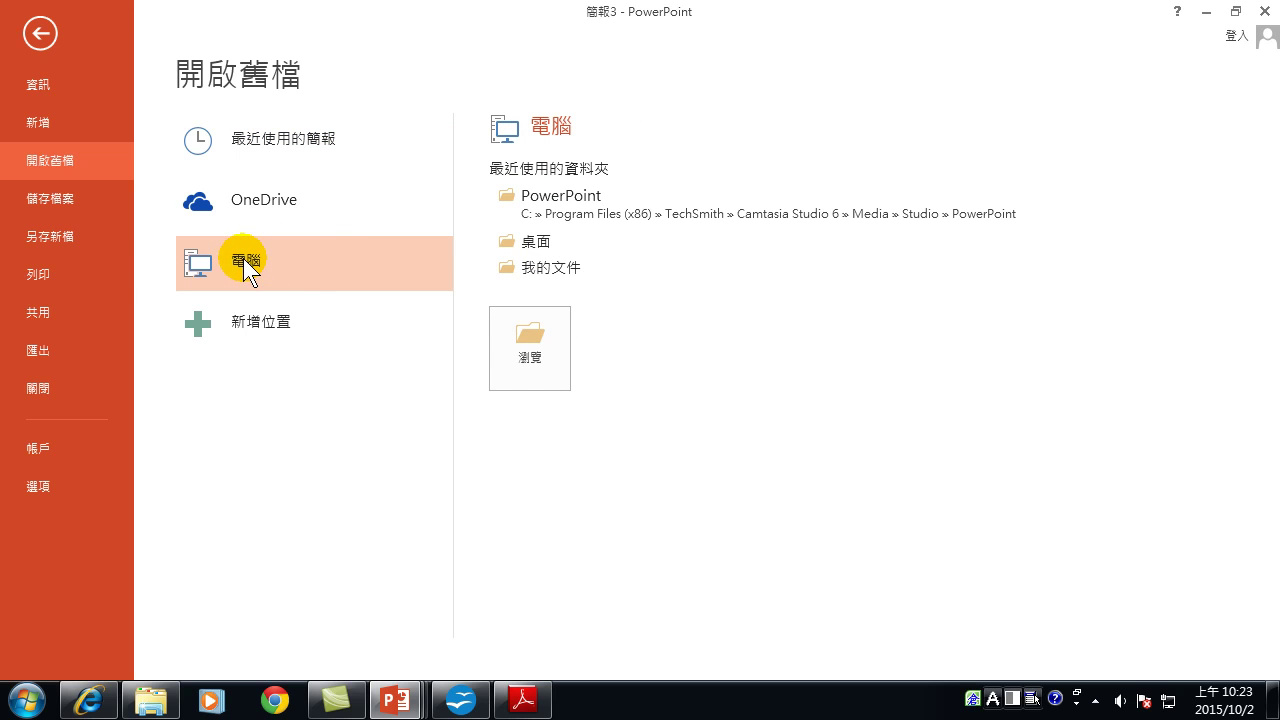
left_click(530, 342)
left_click(537, 348)
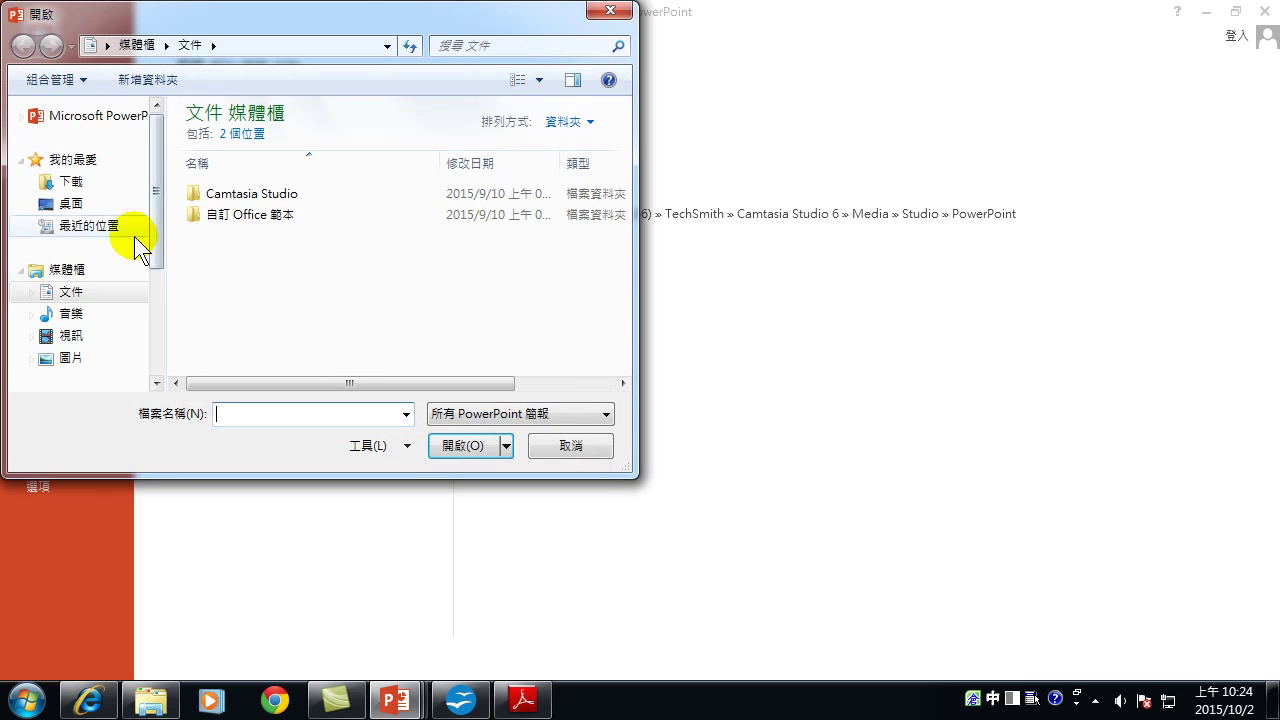
Open the SMART0425source presentation from drive E:.
left_click_drag(155, 233, 160, 318)
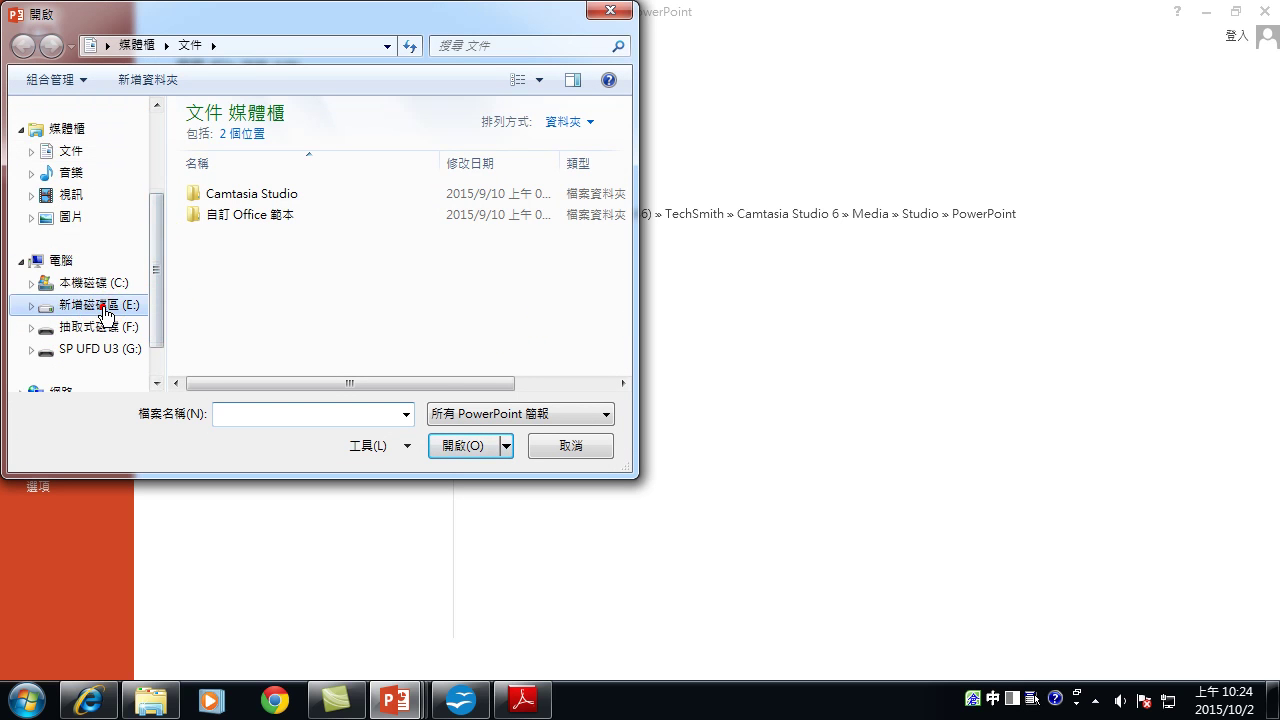
left_click(104, 313)
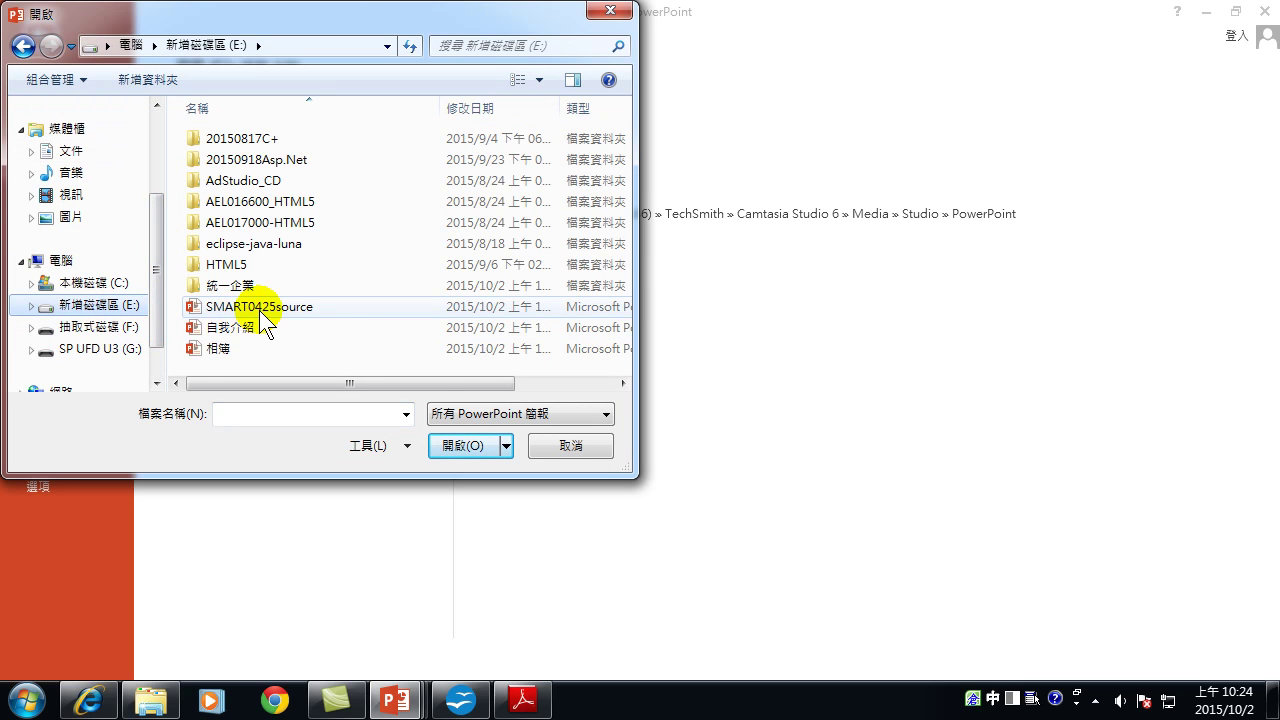
left_click(260, 310)
left_click(477, 453)
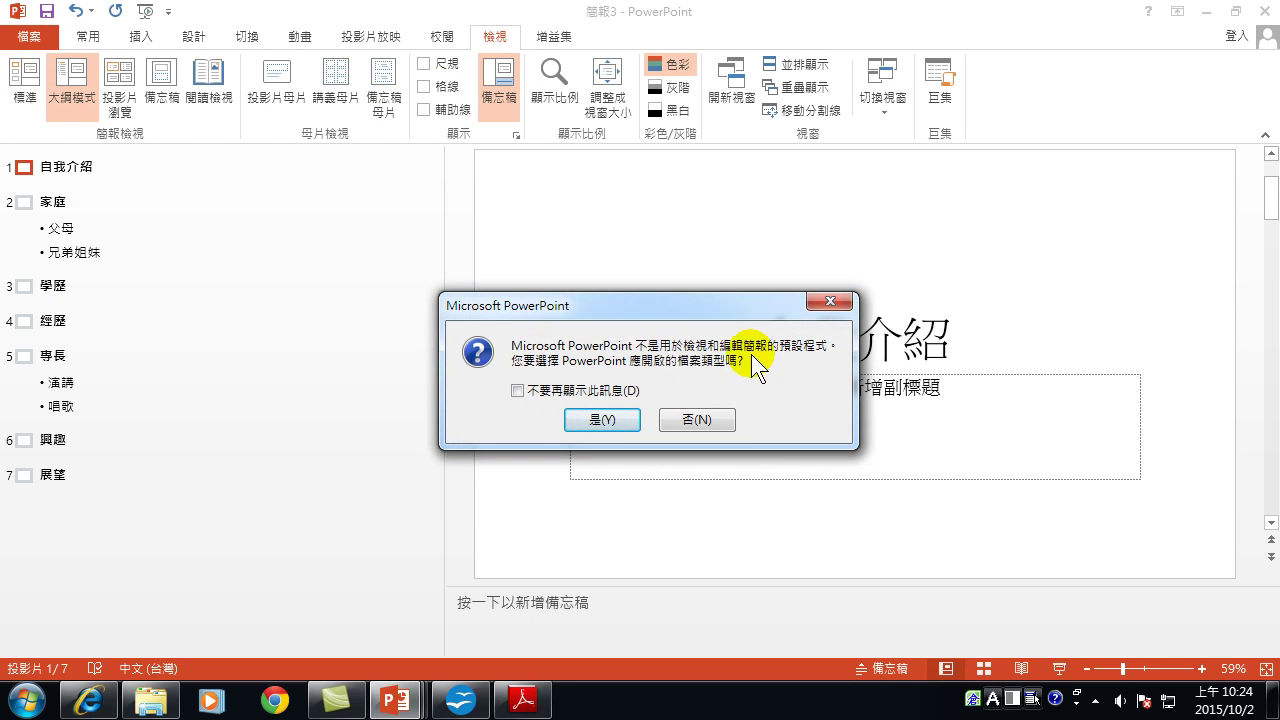
Accept PowerPoint as the default presentation program and dismiss the access error message.
left_click(597, 420)
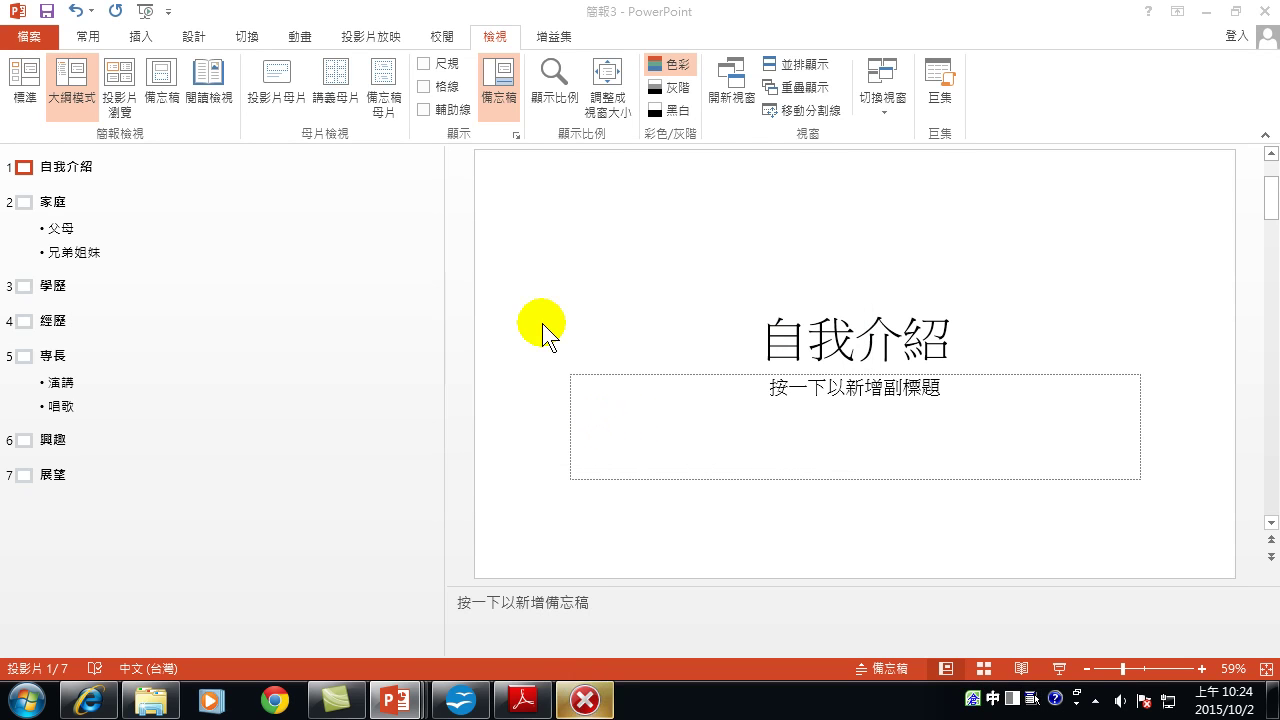
left_click(585, 700)
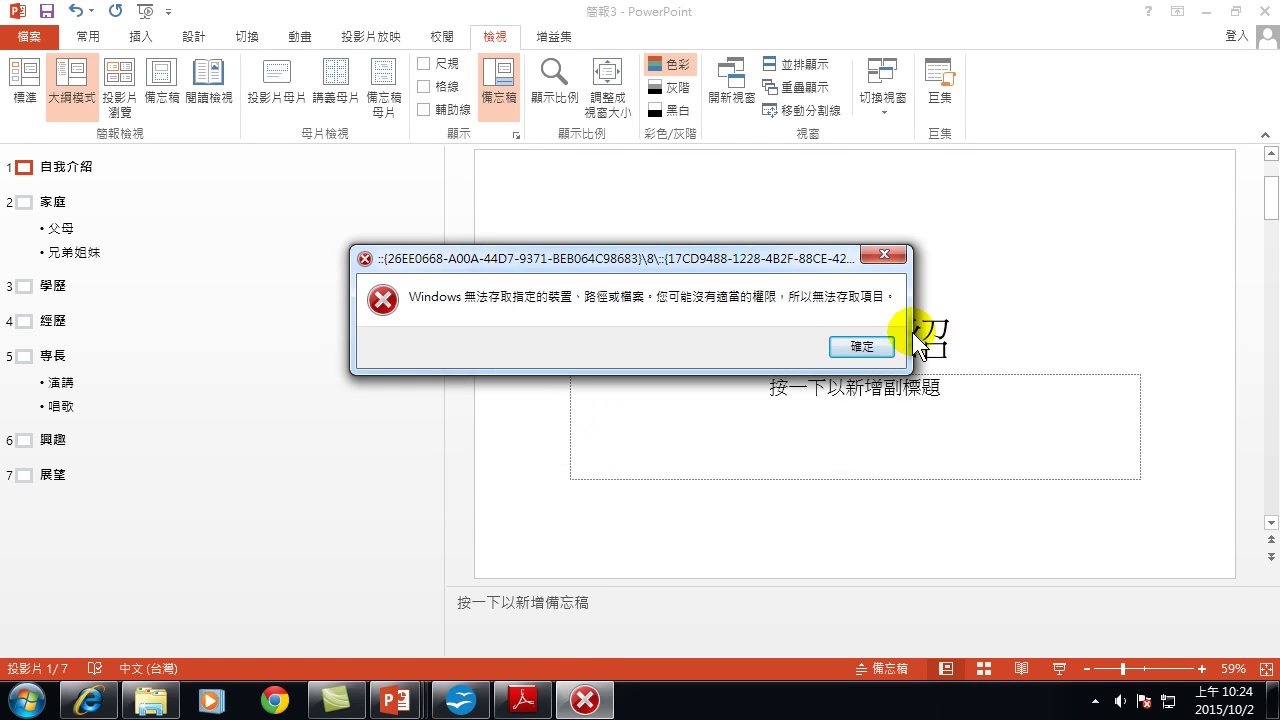
left_click(880, 345)
left_click(33, 43)
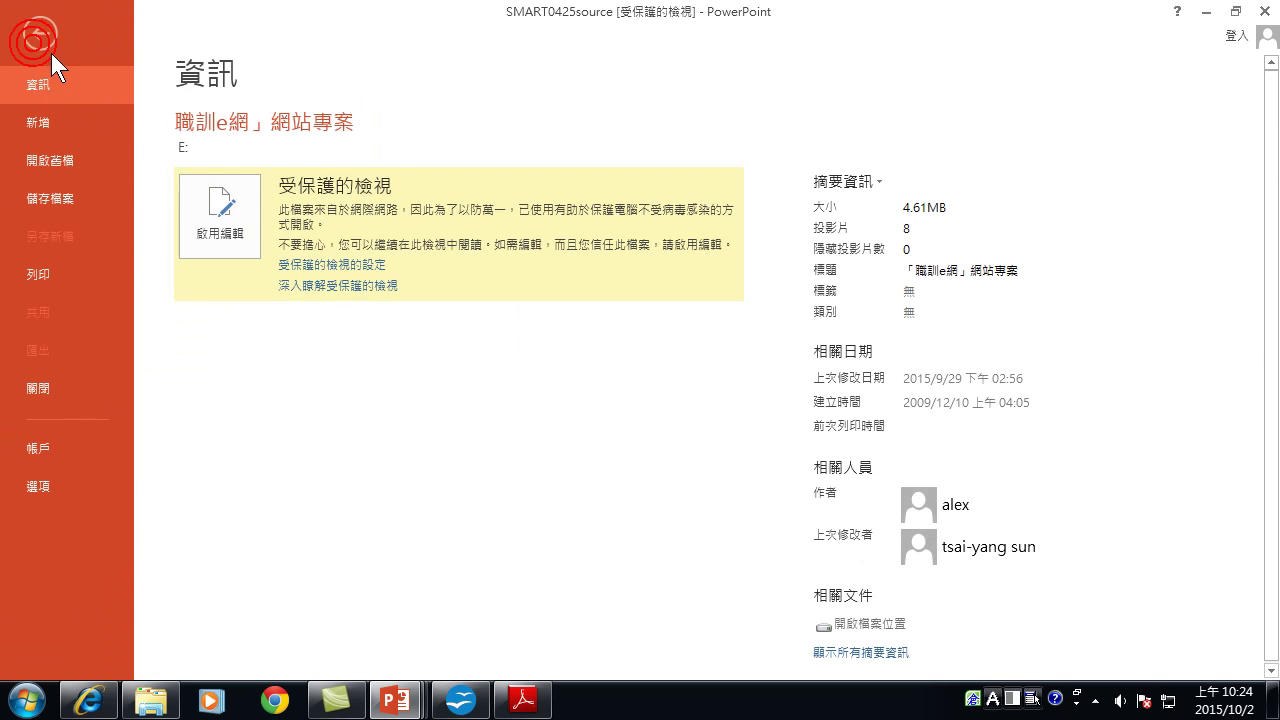
Reopen SMART0425source from drive E: so its title slide 「職訓e網」網站專案 shows.
left_click(37, 160)
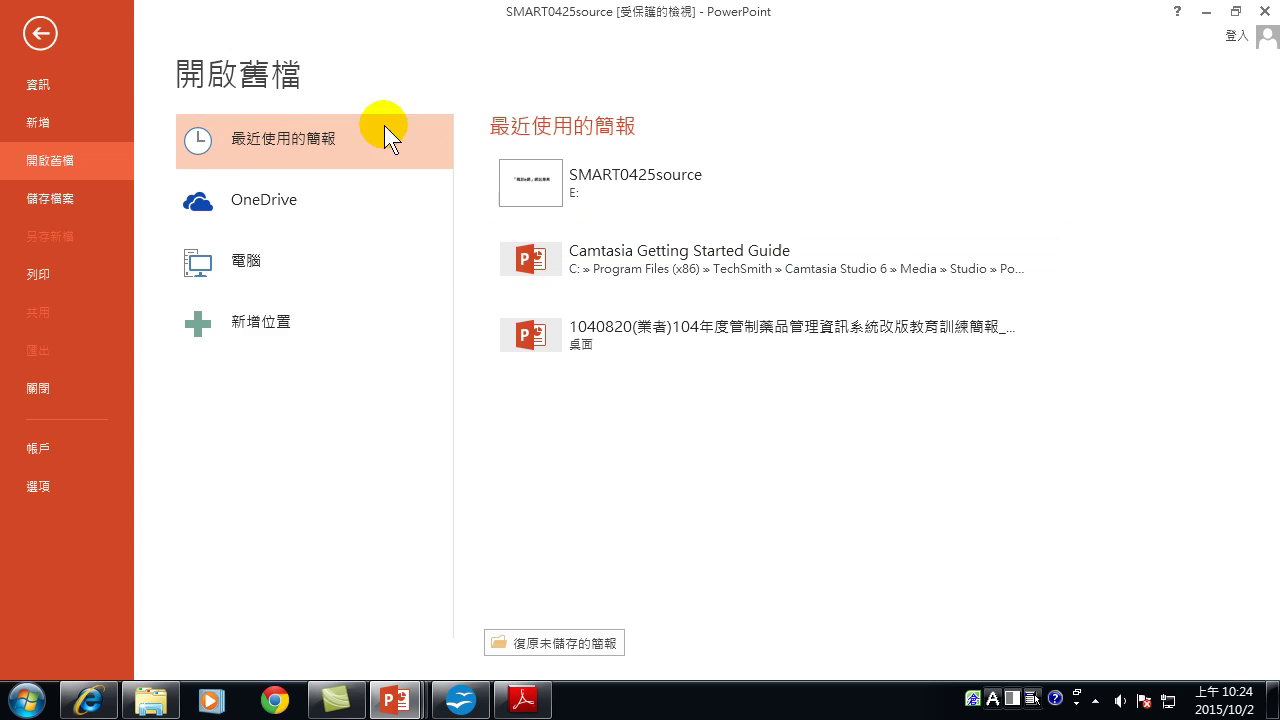
left_click(265, 258)
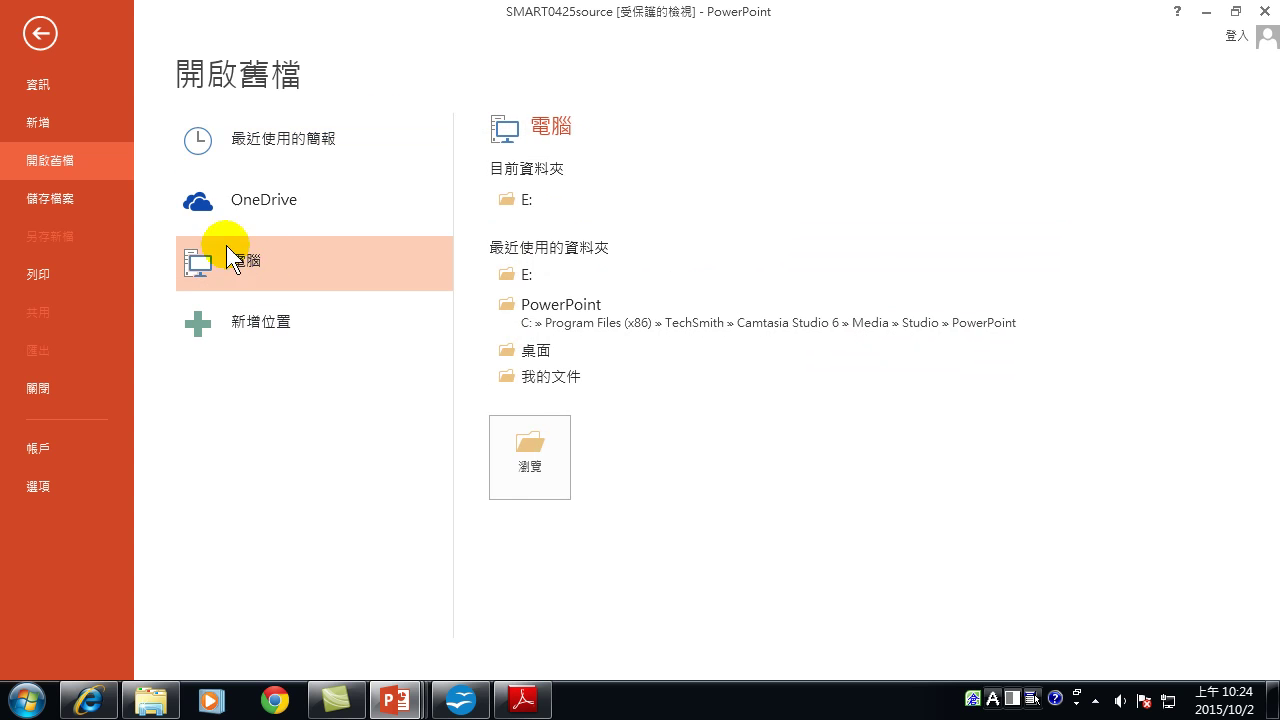
left_click(542, 449)
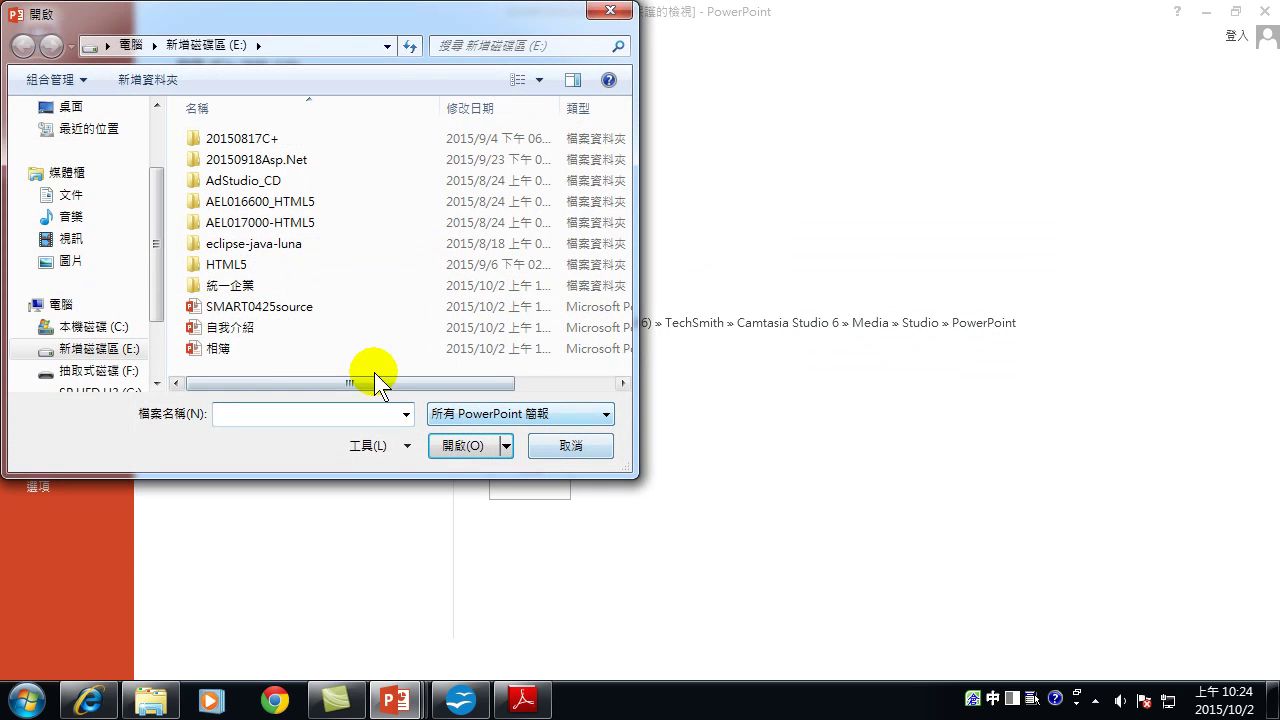
left_click(296, 308)
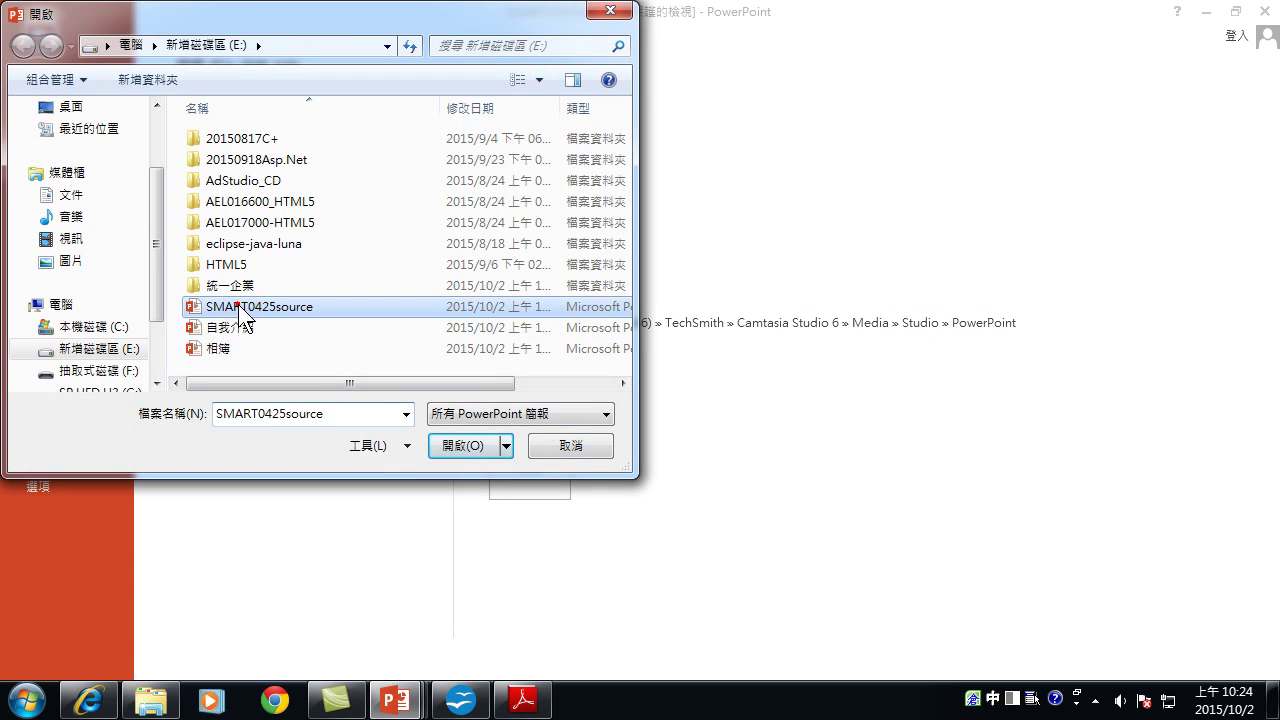
left_click(473, 444)
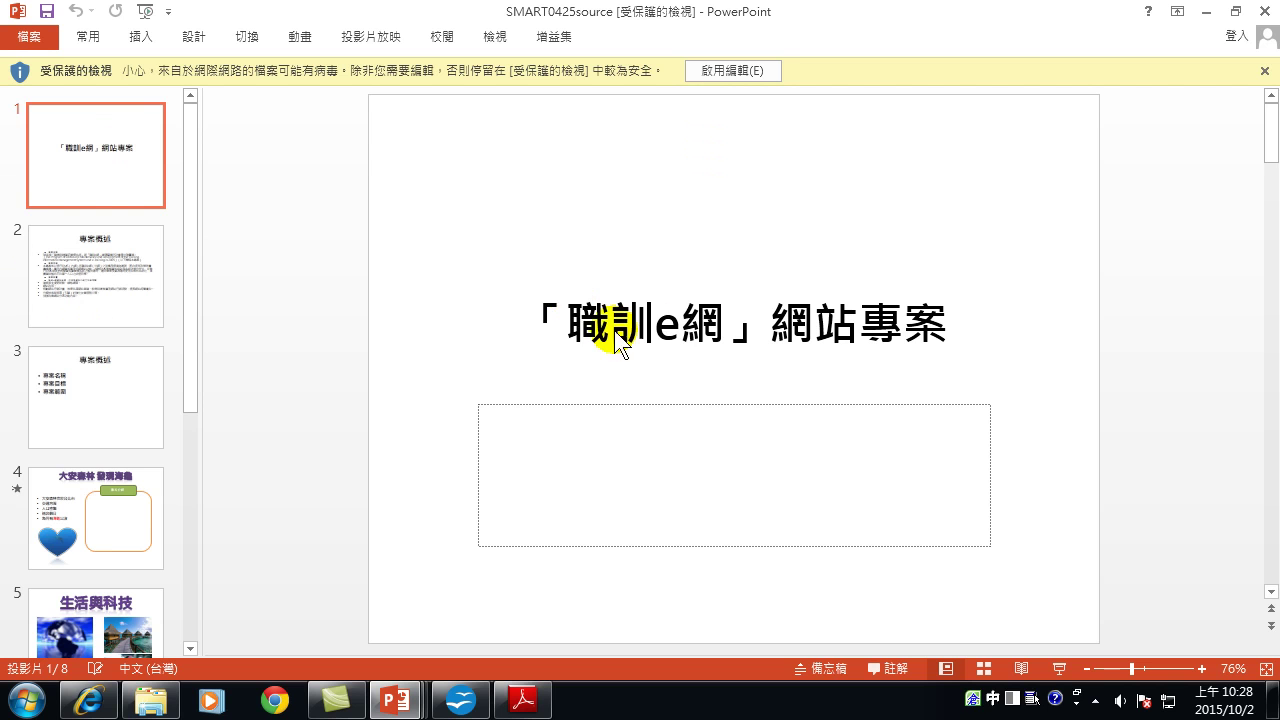
Select 職訓e網 in the slide title and bring up its context menu.
left_click(568, 322)
left_click_drag(570, 318, 726, 322)
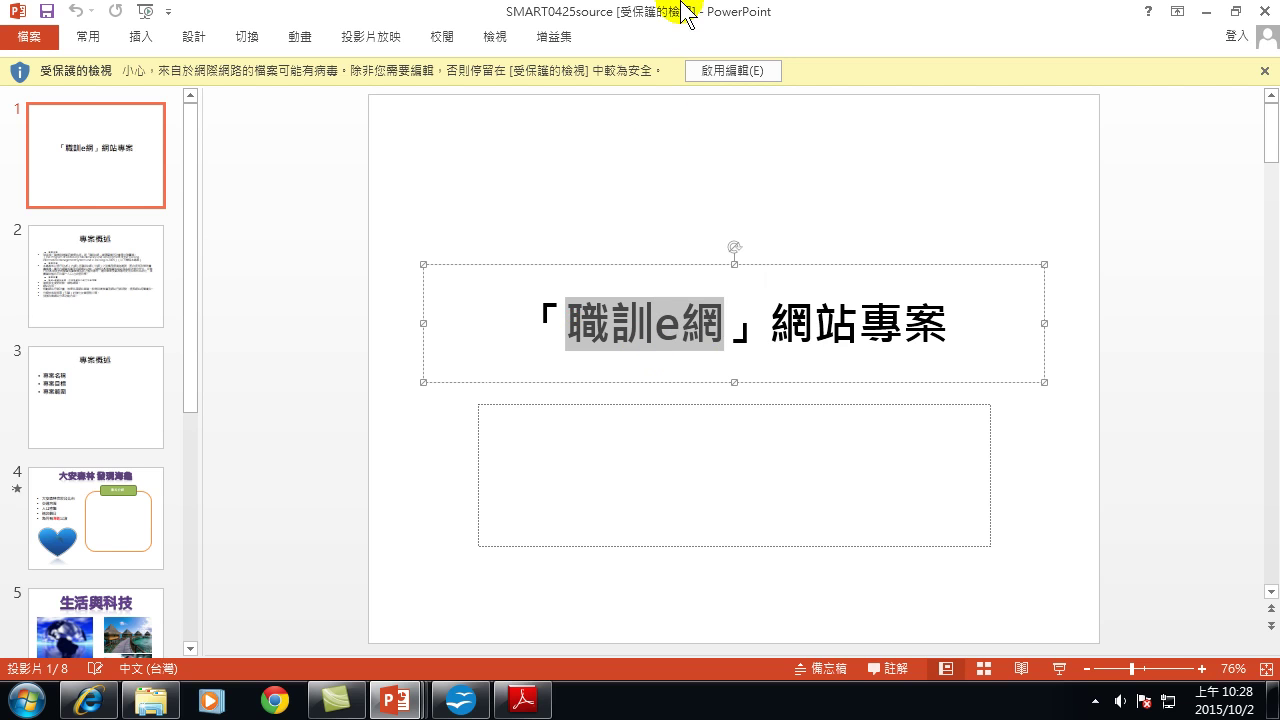
right_click(688, 321)
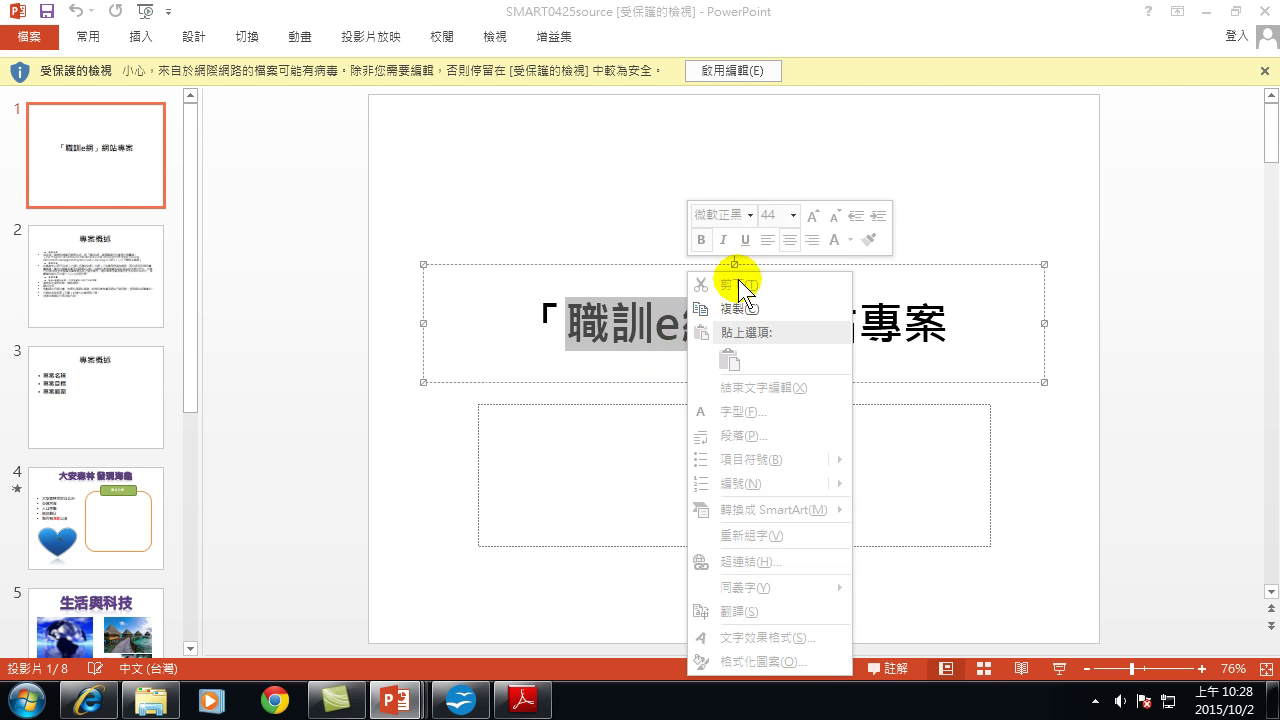
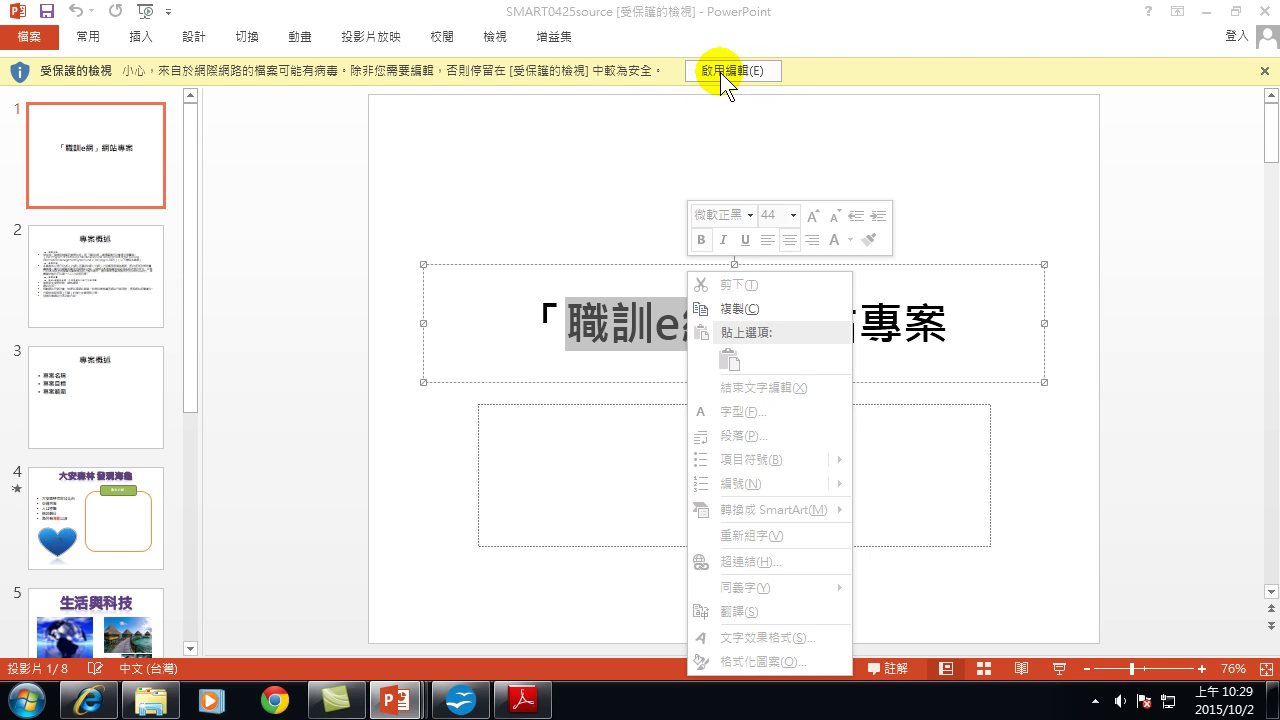
Enable editing of the protected deck and select 職訓e網 in the title, then dismiss its options.
left_click(736, 76)
left_click(736, 76)
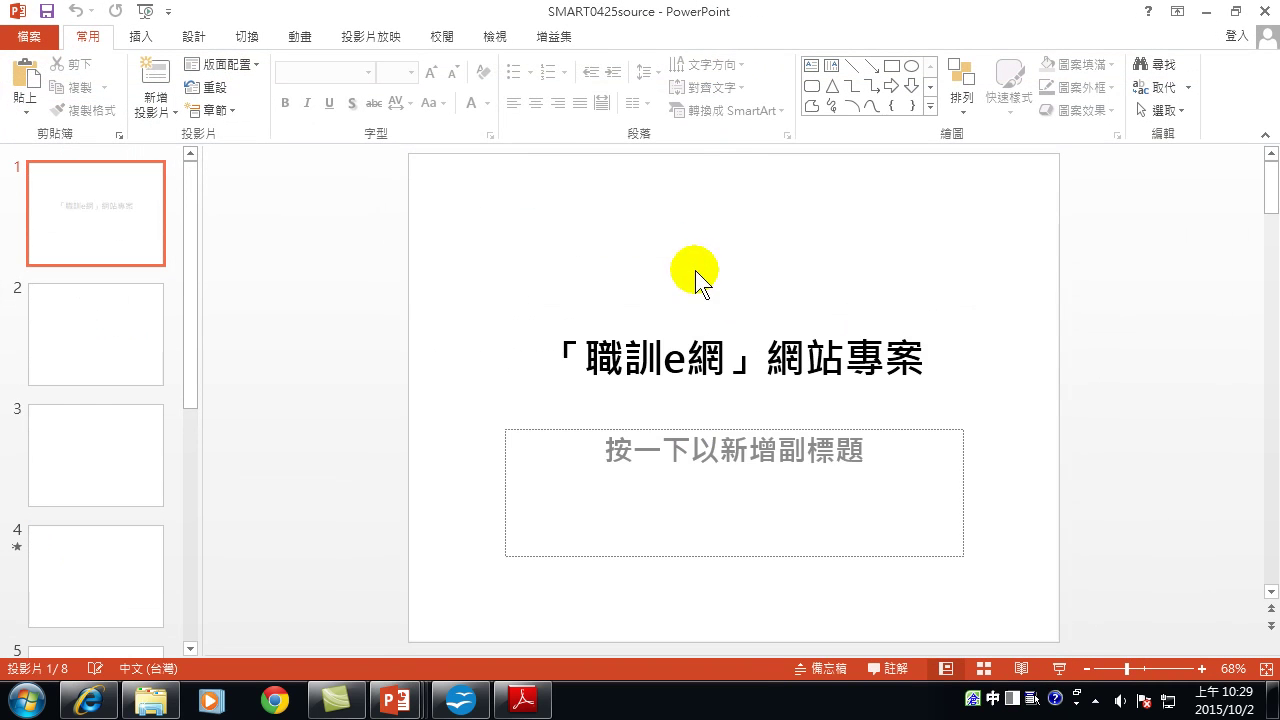
left_click_drag(583, 358, 723, 355)
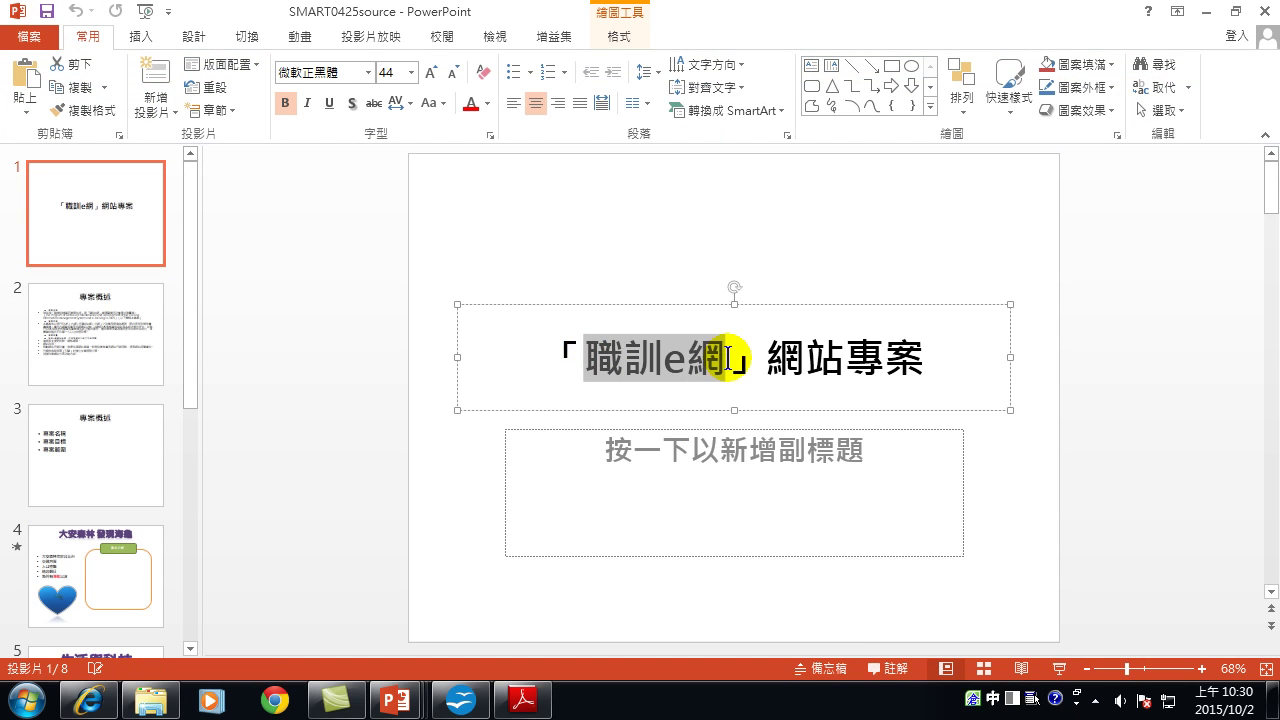
right_click(703, 358)
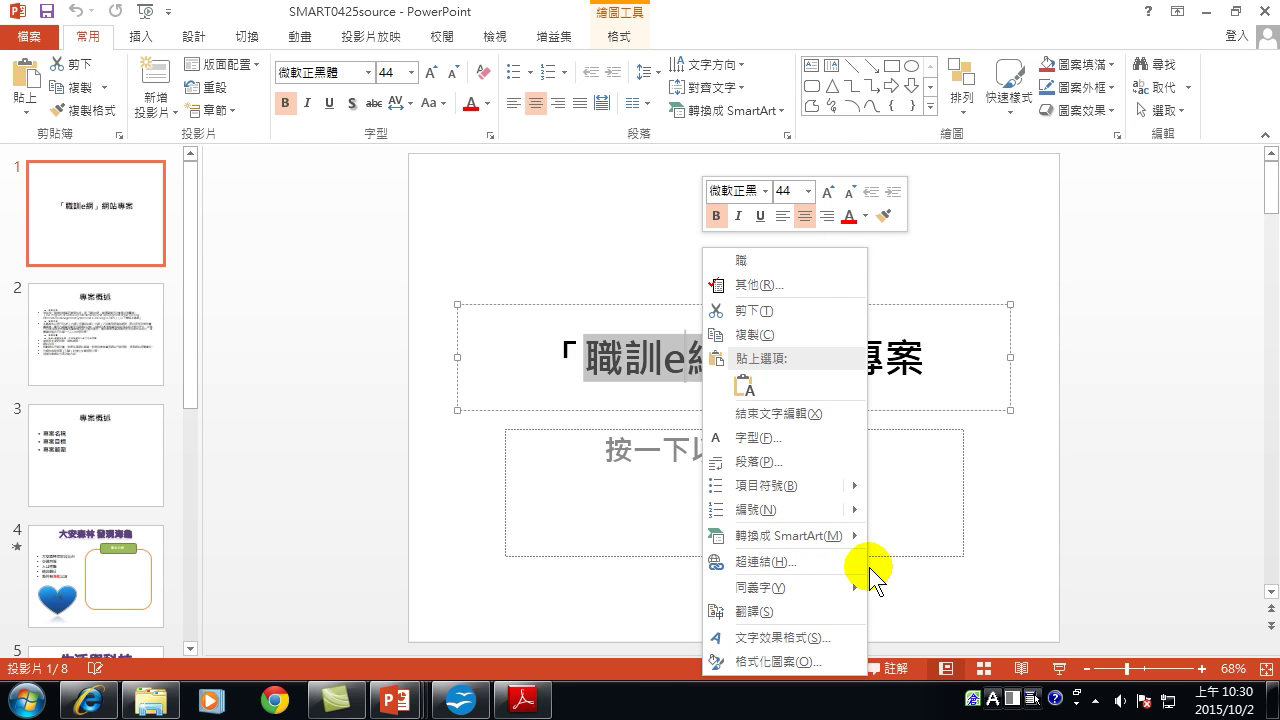
left_click(593, 436)
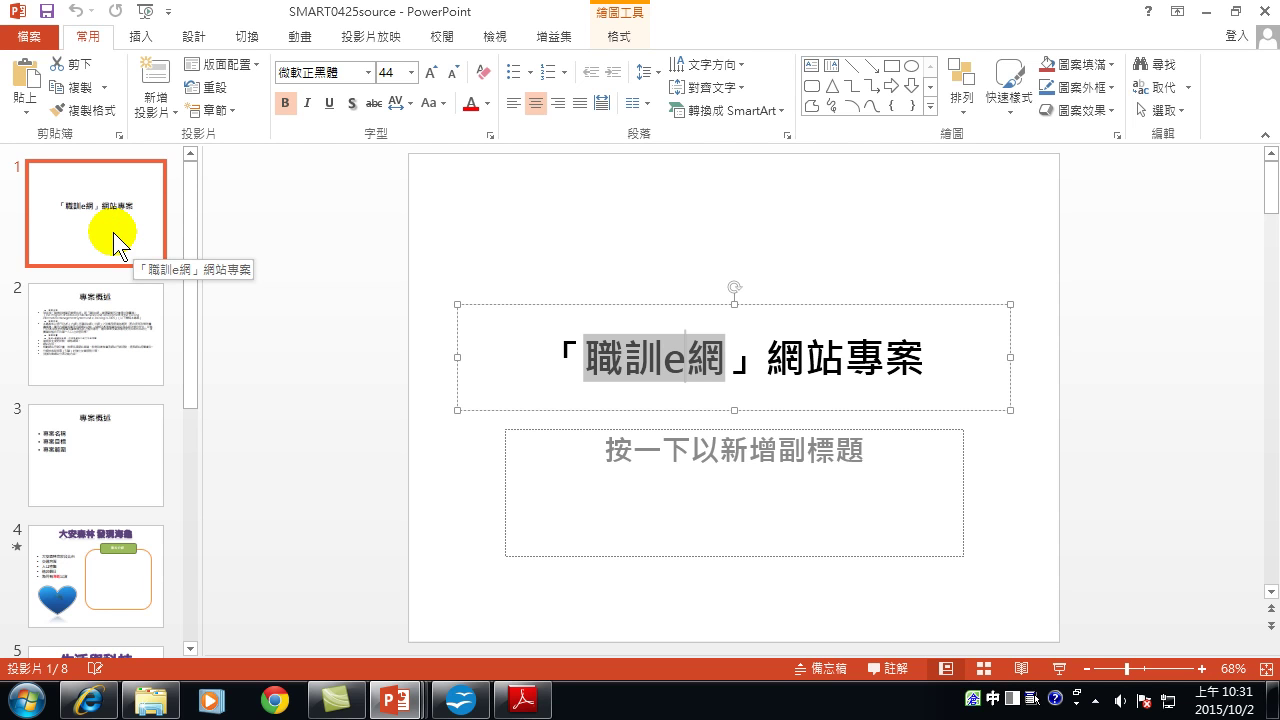
Go via slide 2 to slide 8, the 簡報講義 title slide, and bring the 統一企業 folder forward.
left_click(110, 338)
scroll(106, 360, "down", 3)
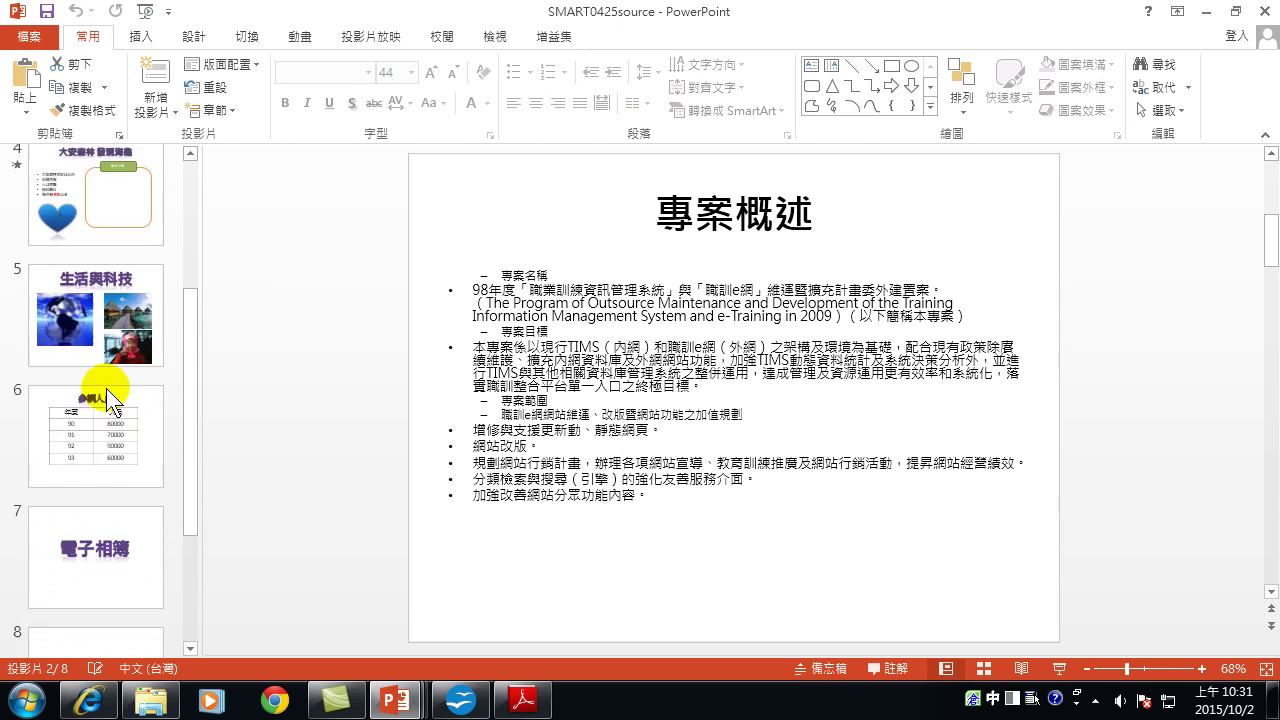
scroll(106, 450, "down", 1)
left_click(106, 565)
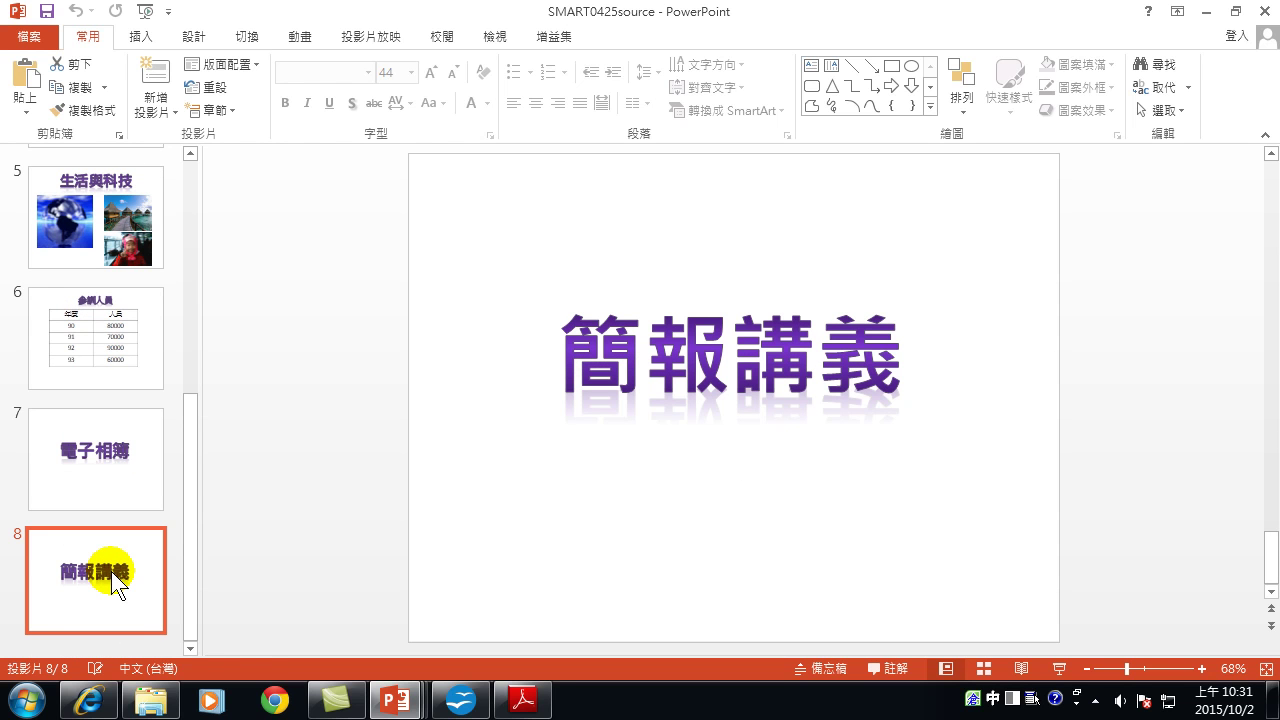
left_click(165, 700)
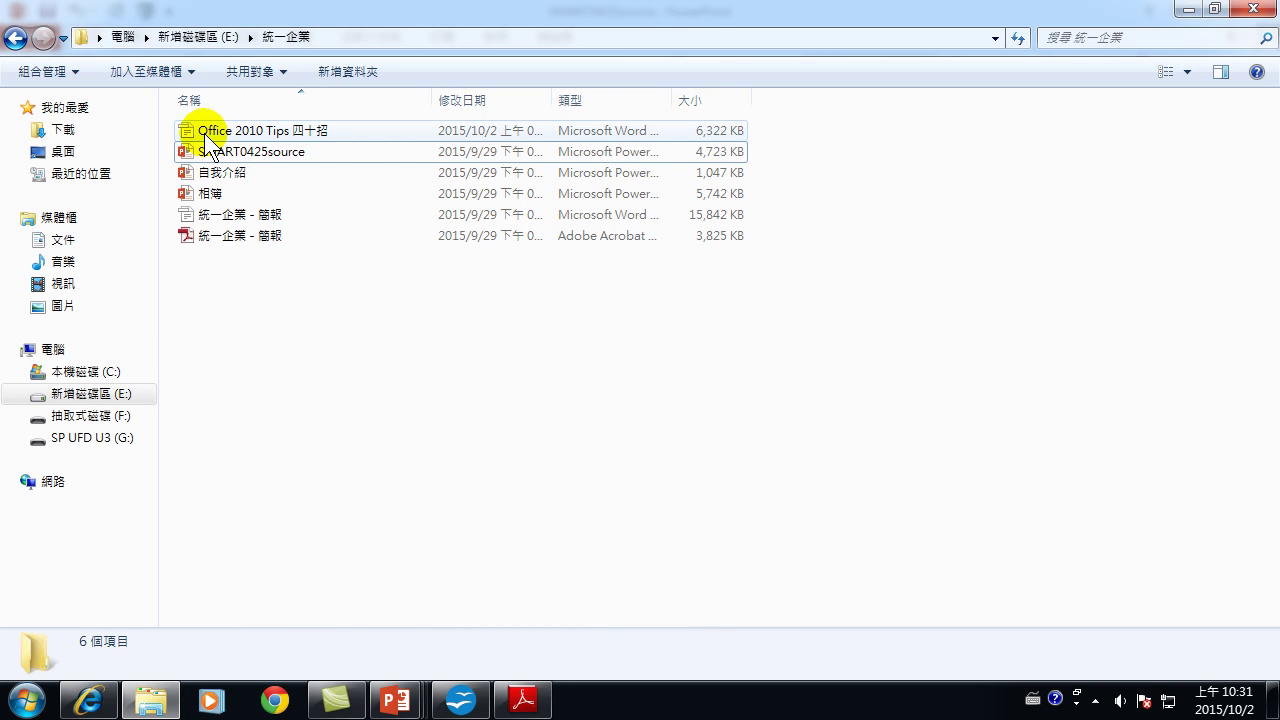
Open Office 2010 Tips 四十招 with Word (桌面) from its 開啟檔案 menu.
mouse_move(204, 133)
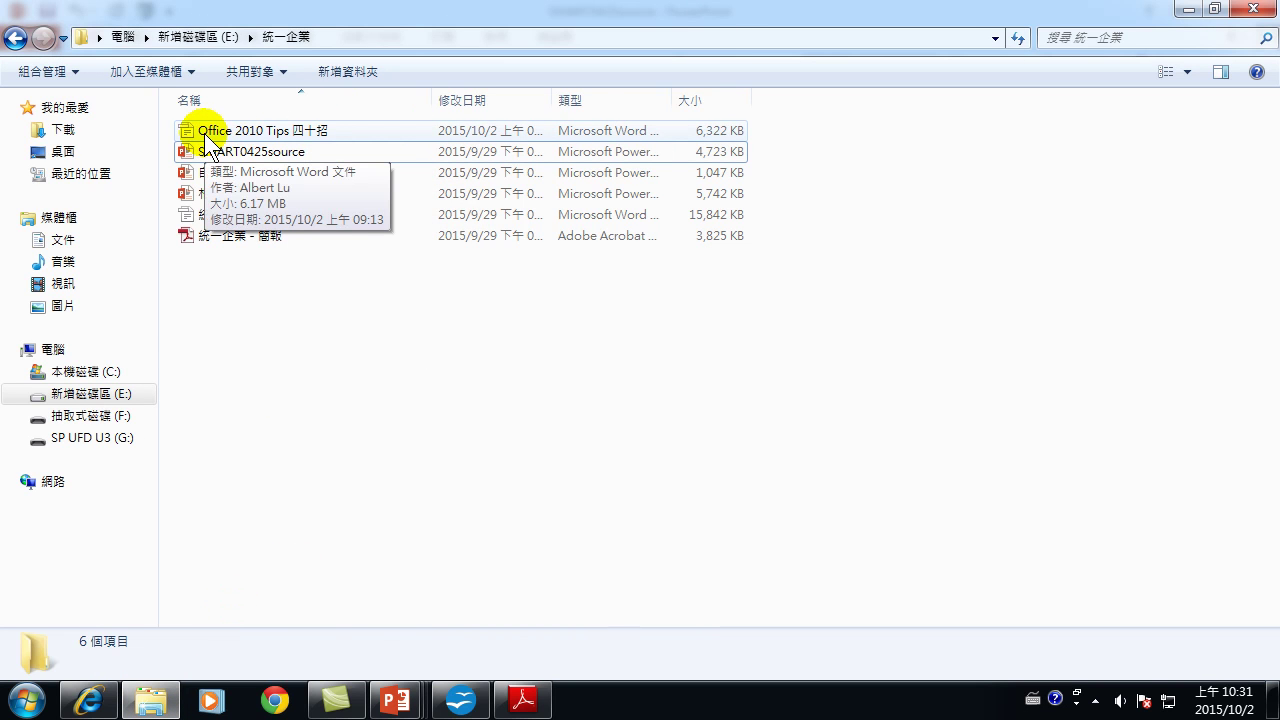
right_click(284, 136)
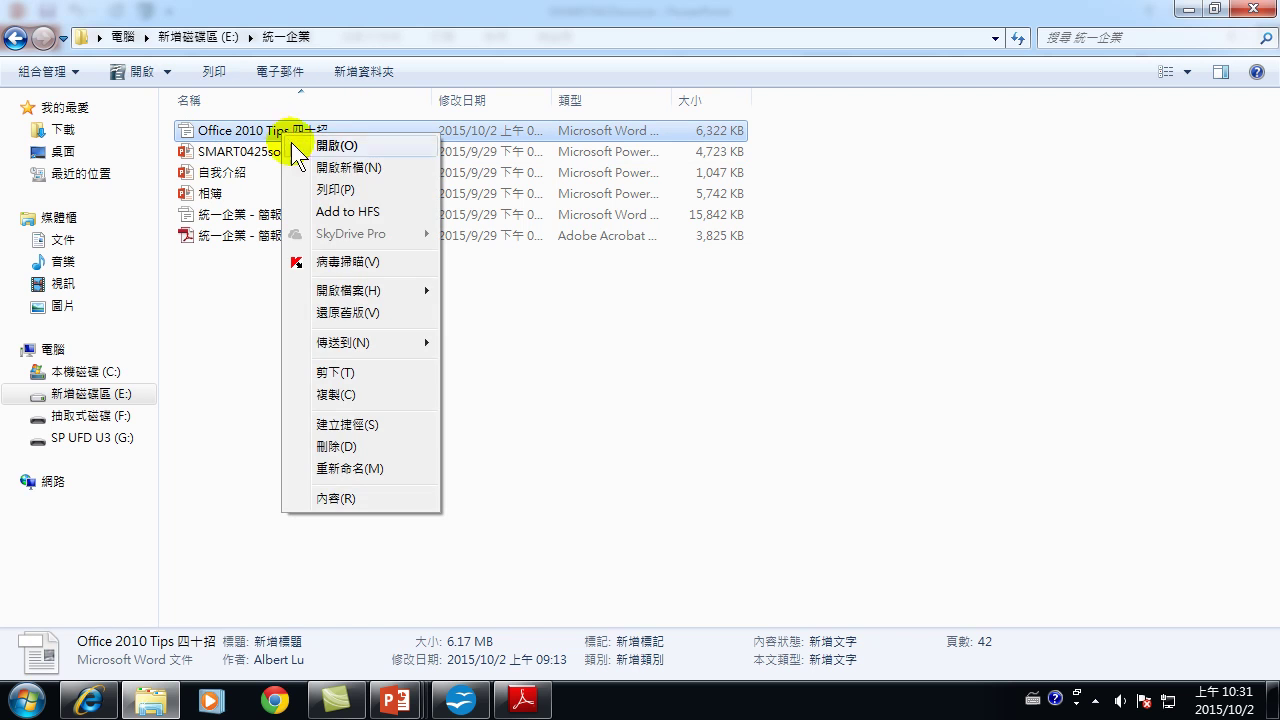
left_click(332, 292)
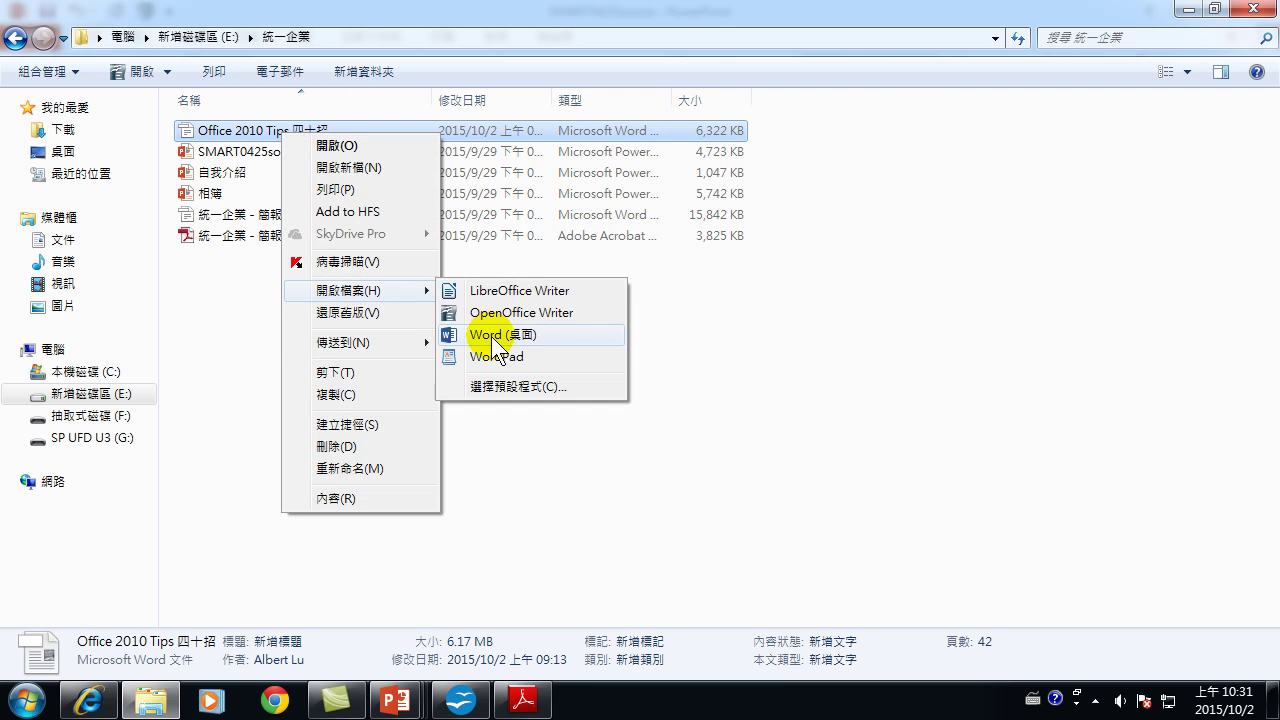
left_click(492, 337)
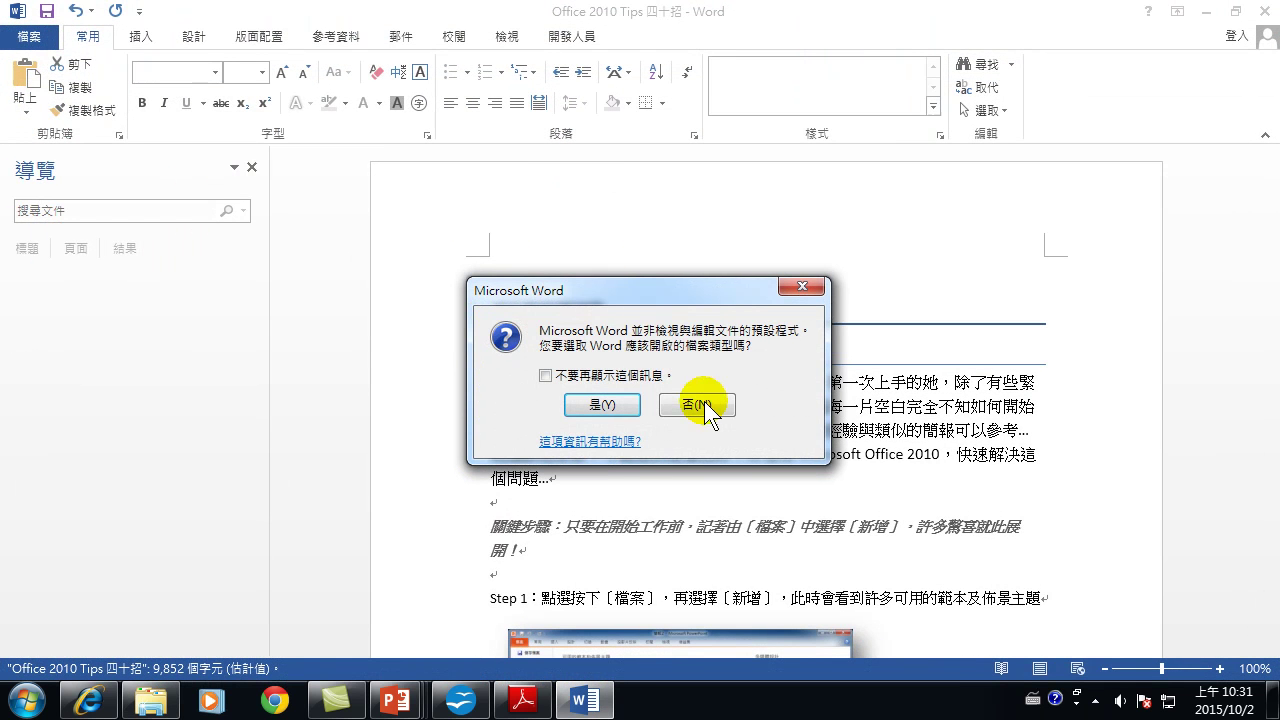
Decline the default-program prompt and jump to 成功簡報關鍵篇, 工作管理效率提昇篇 and 會議管理篇.
left_click(697, 405)
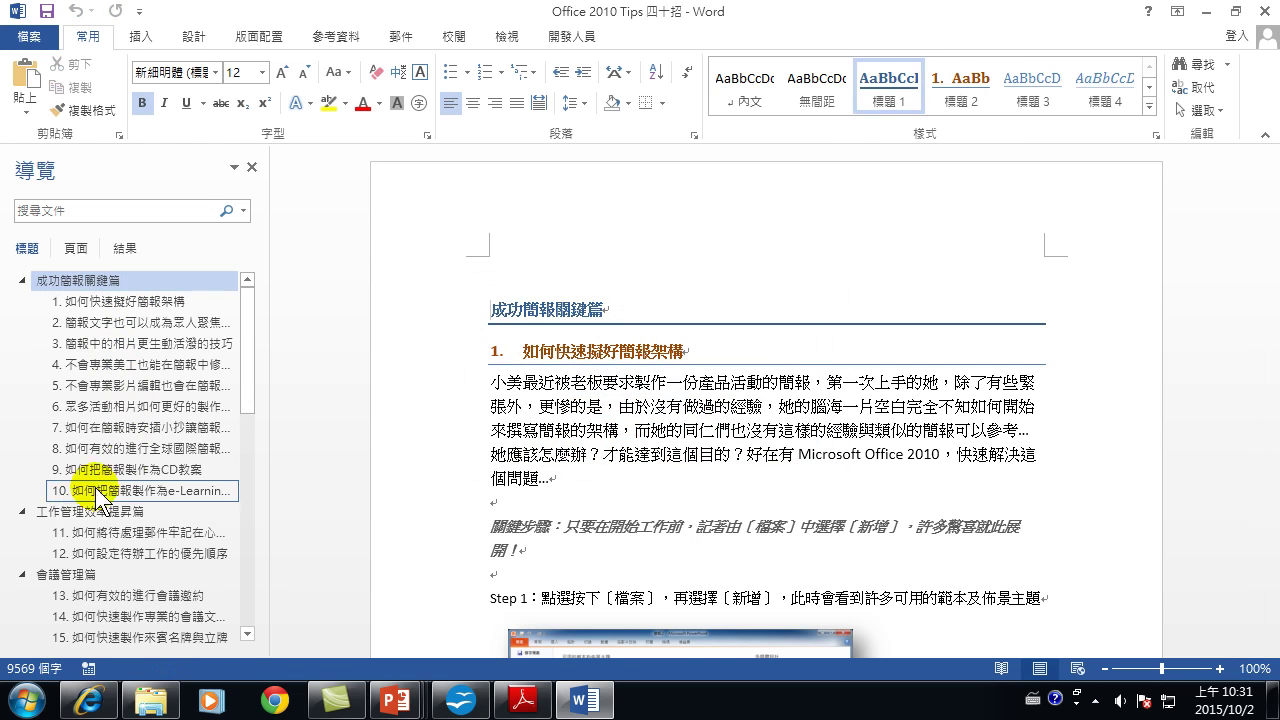
left_click(82, 286)
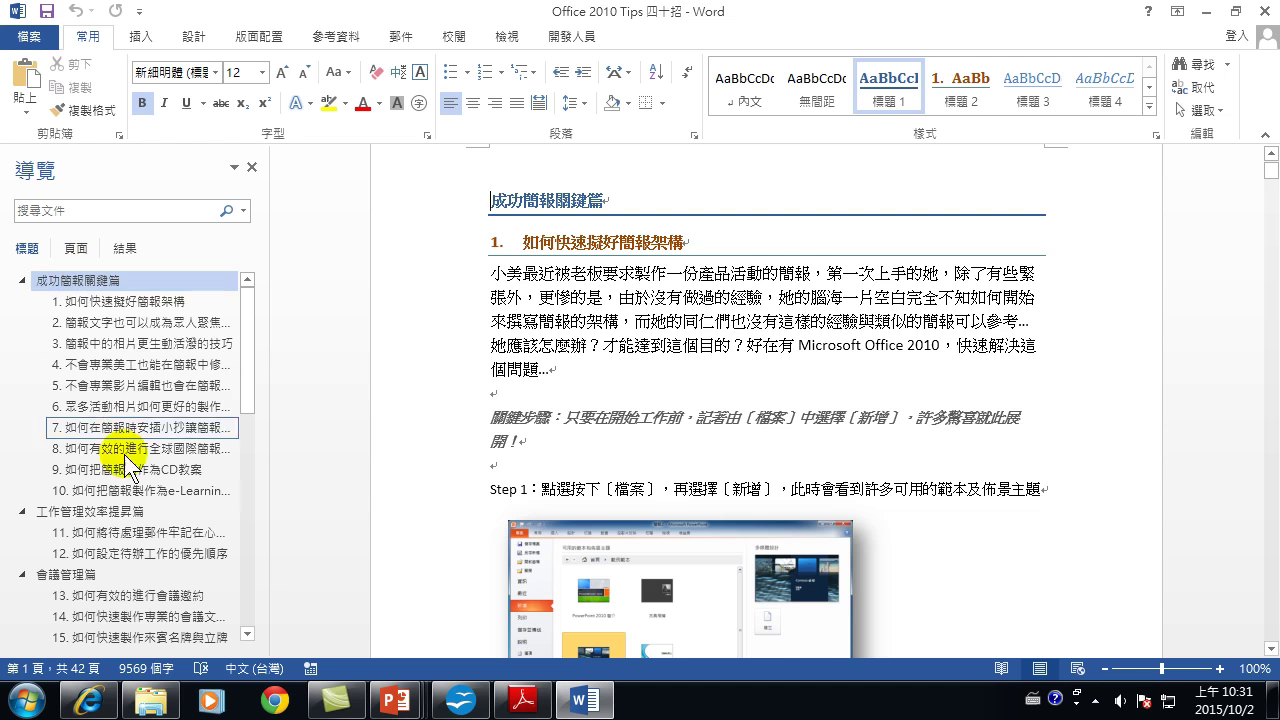
left_click(87, 513)
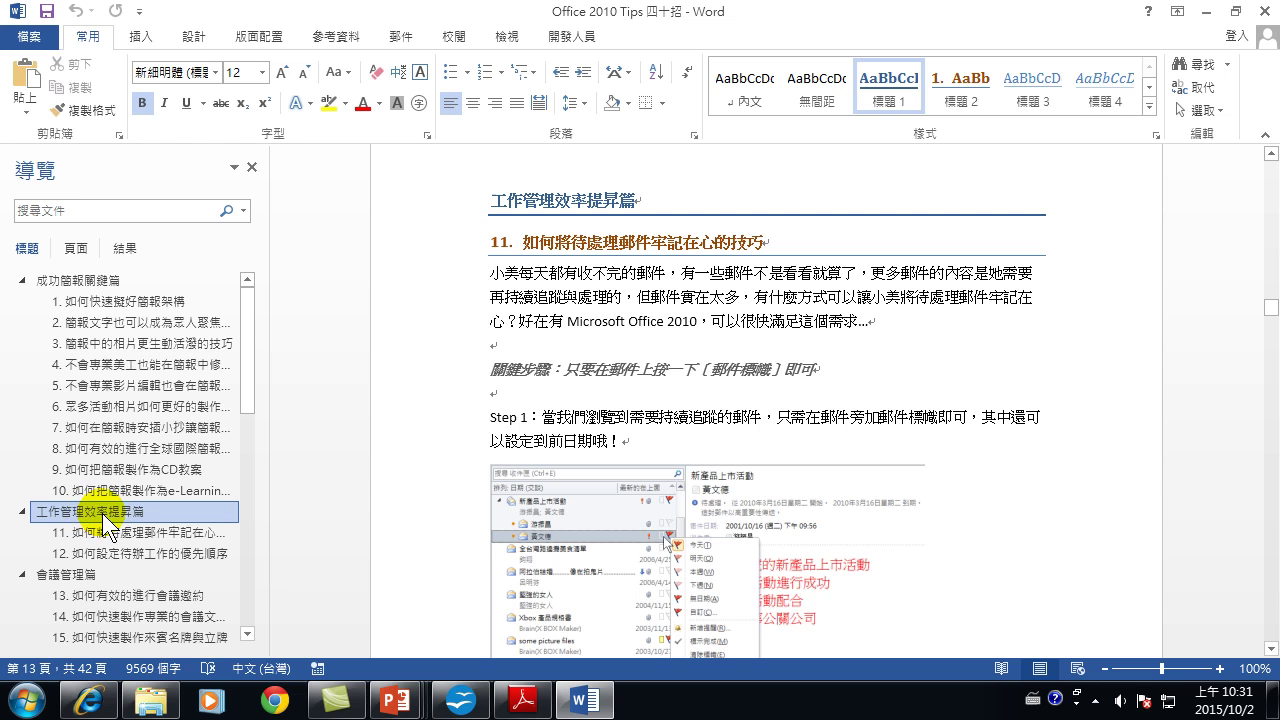
left_click(88, 574)
scroll(105, 560, "down", 5)
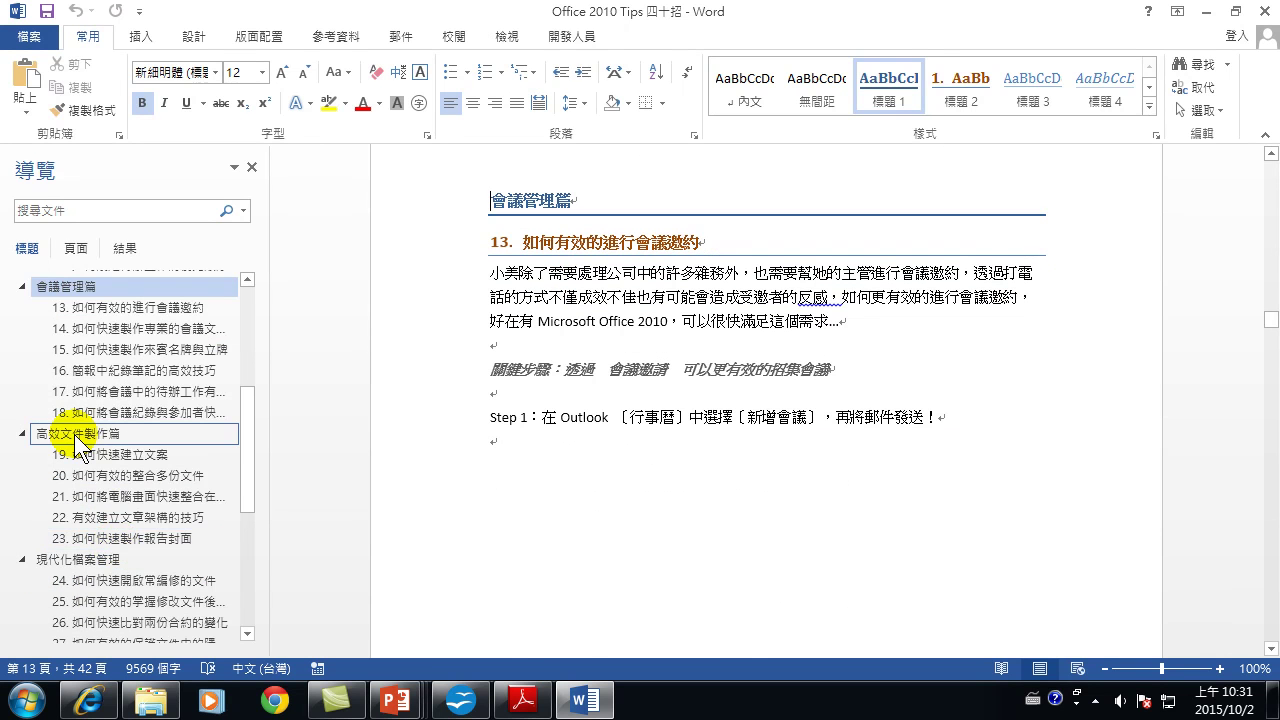
Jump to 高效文件製作篇, 現代化檔案管理 and 商業智慧篇, then close Word.
left_click(85, 434)
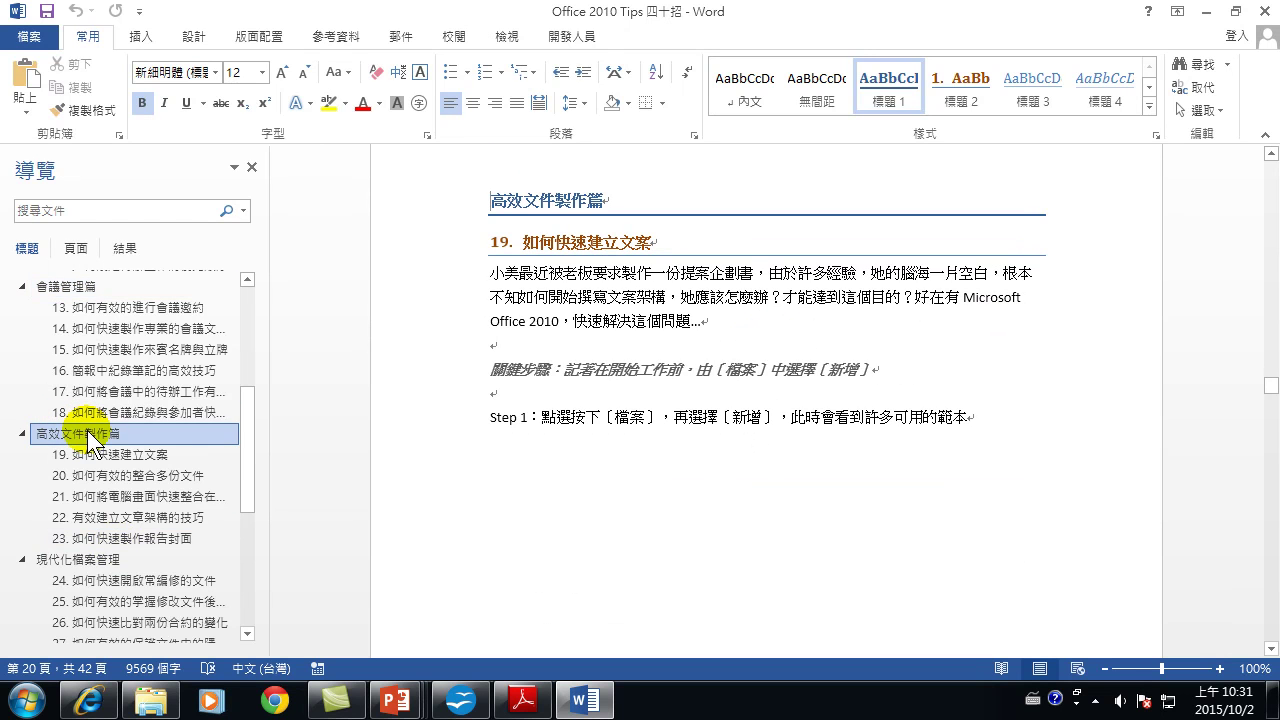
left_click(92, 561)
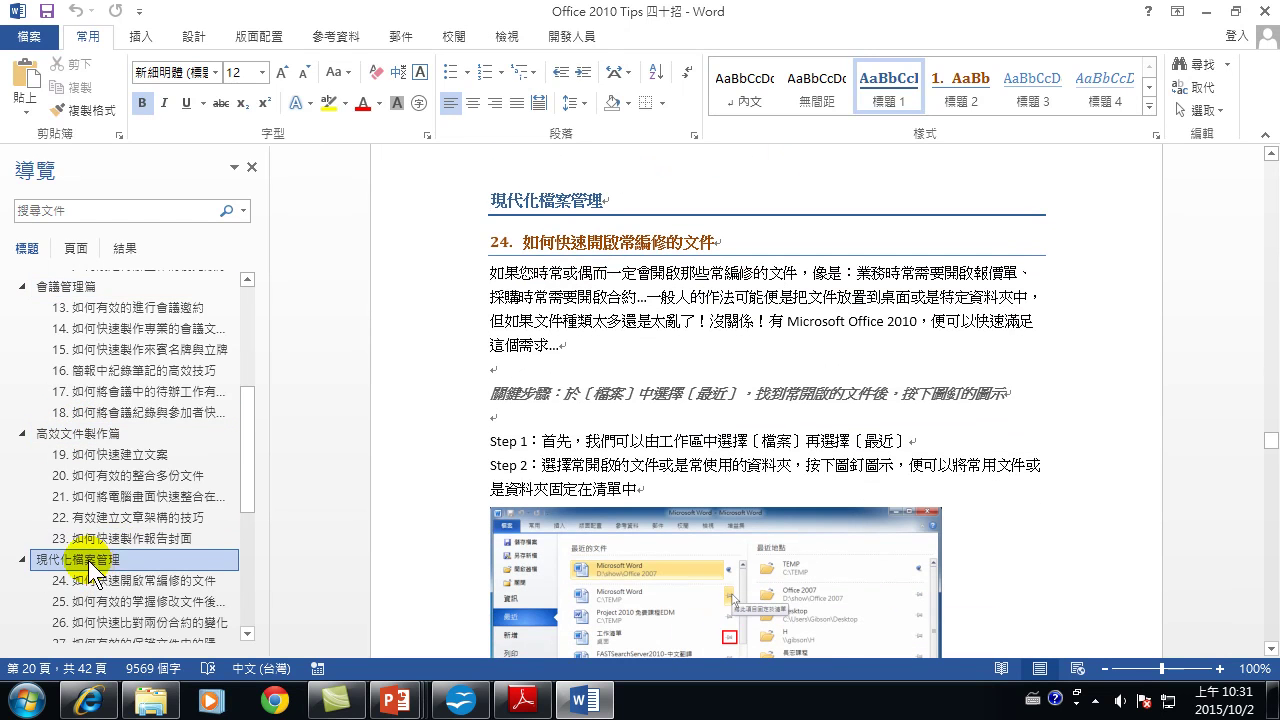
scroll(105, 562, "down", 3)
scroll(88, 548, "down", 2)
left_click(86, 545)
scroll(88, 556, "down", 2)
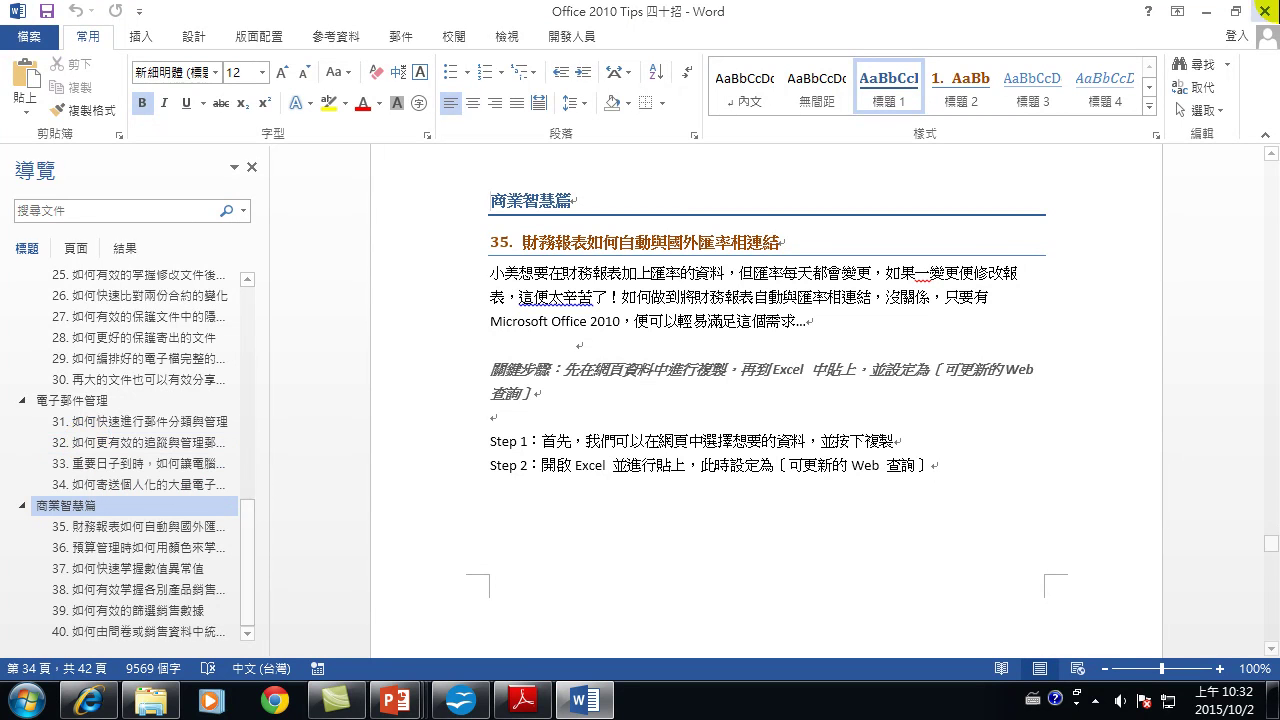
left_click(1258, 11)
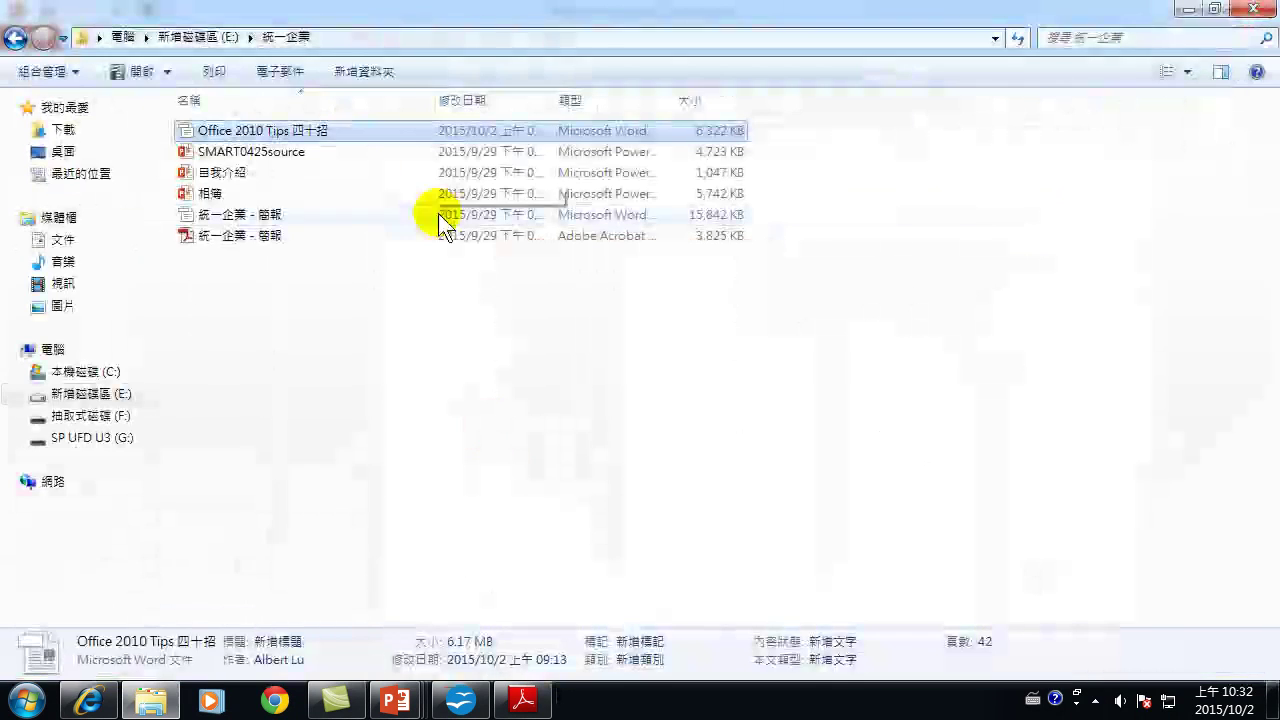
Switch back to the SMART0425source PowerPoint window from the taskbar.
mouse_move(405, 700)
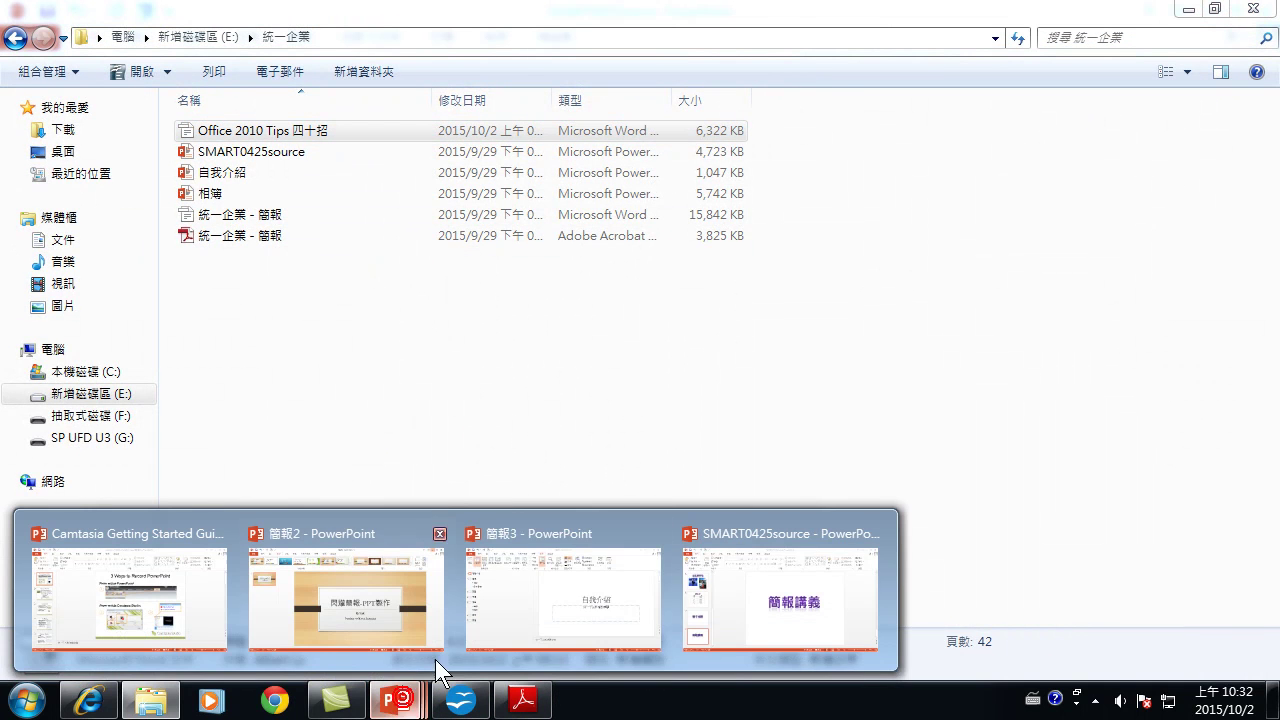
left_click(739, 598)
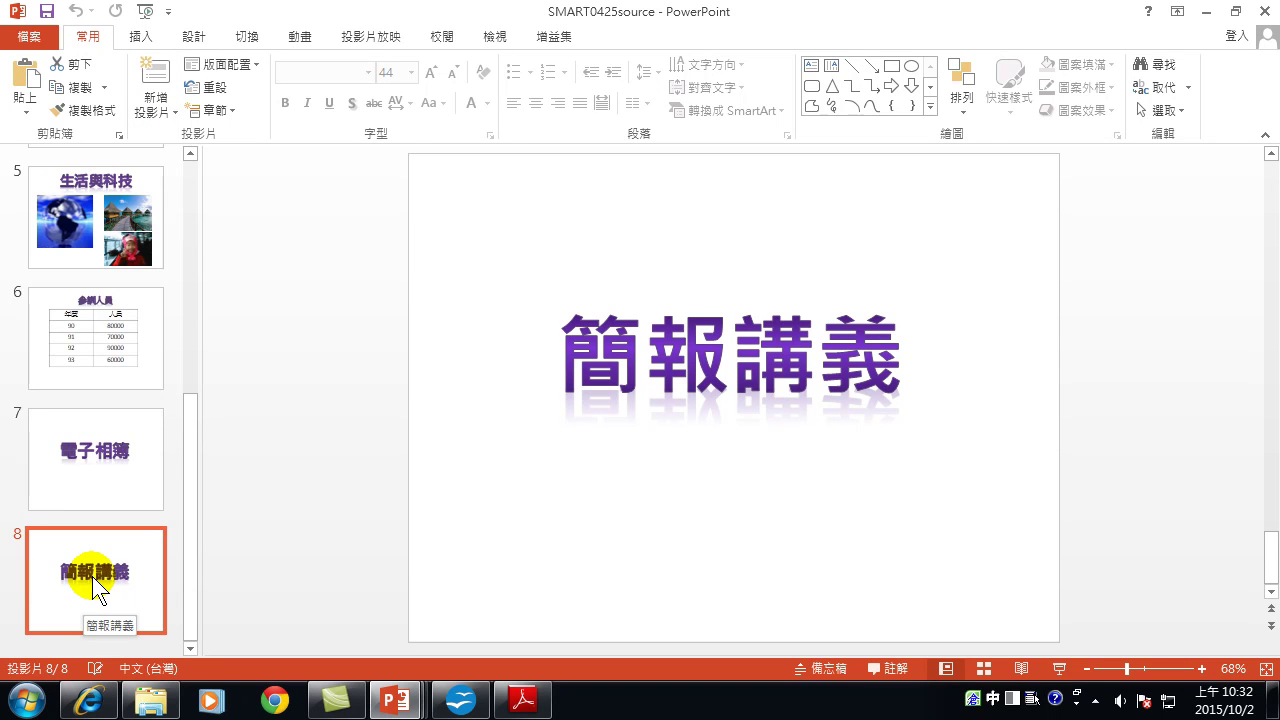
Open the 新增投影片 dropdown and choose to insert slides from an outline.
left_click(160, 98)
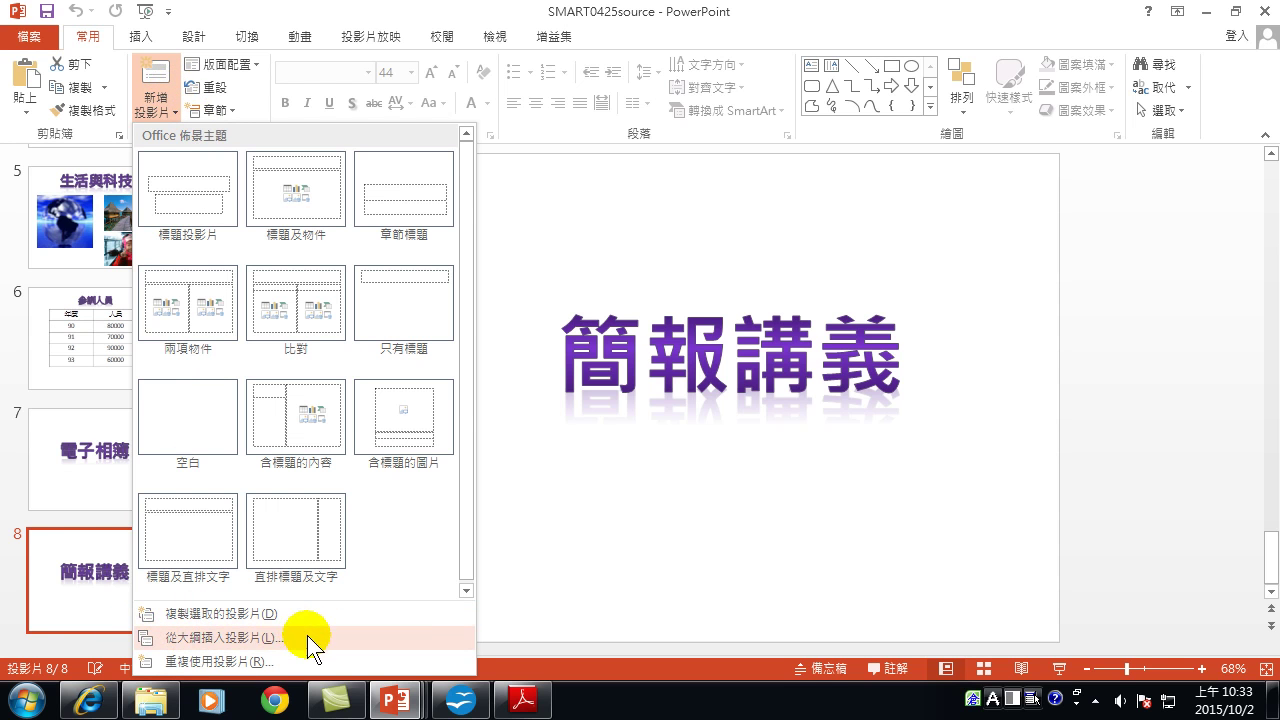
left_click(191, 642)
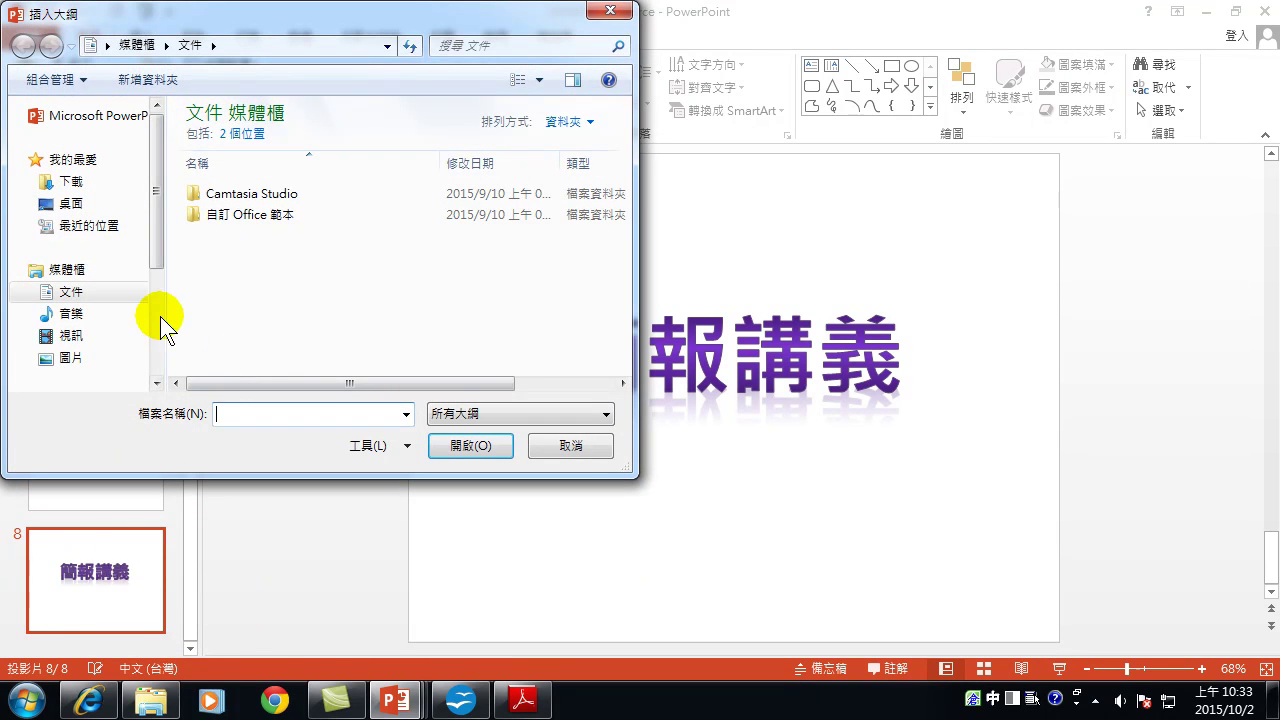
Insert slides from the Office_2010_Tips_四十招 outline on drive E:, growing the deck to 15 slides.
left_click_drag(156, 213, 162, 247)
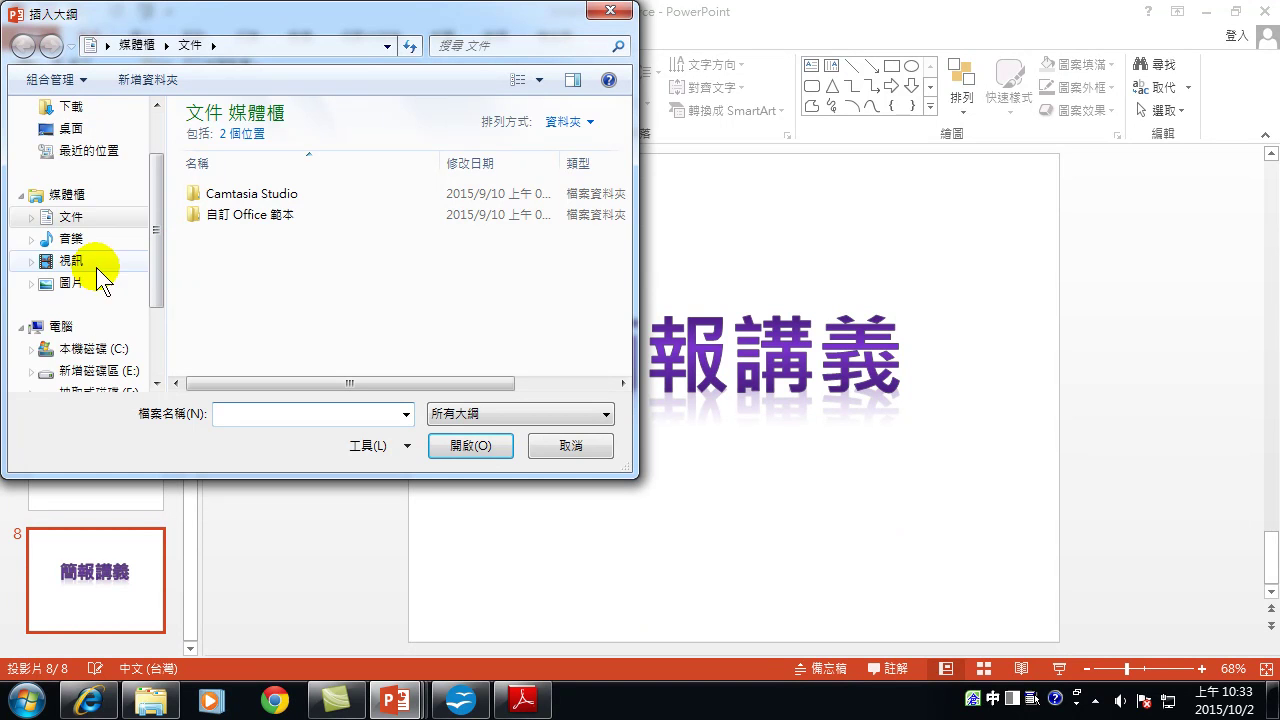
left_click(95, 370)
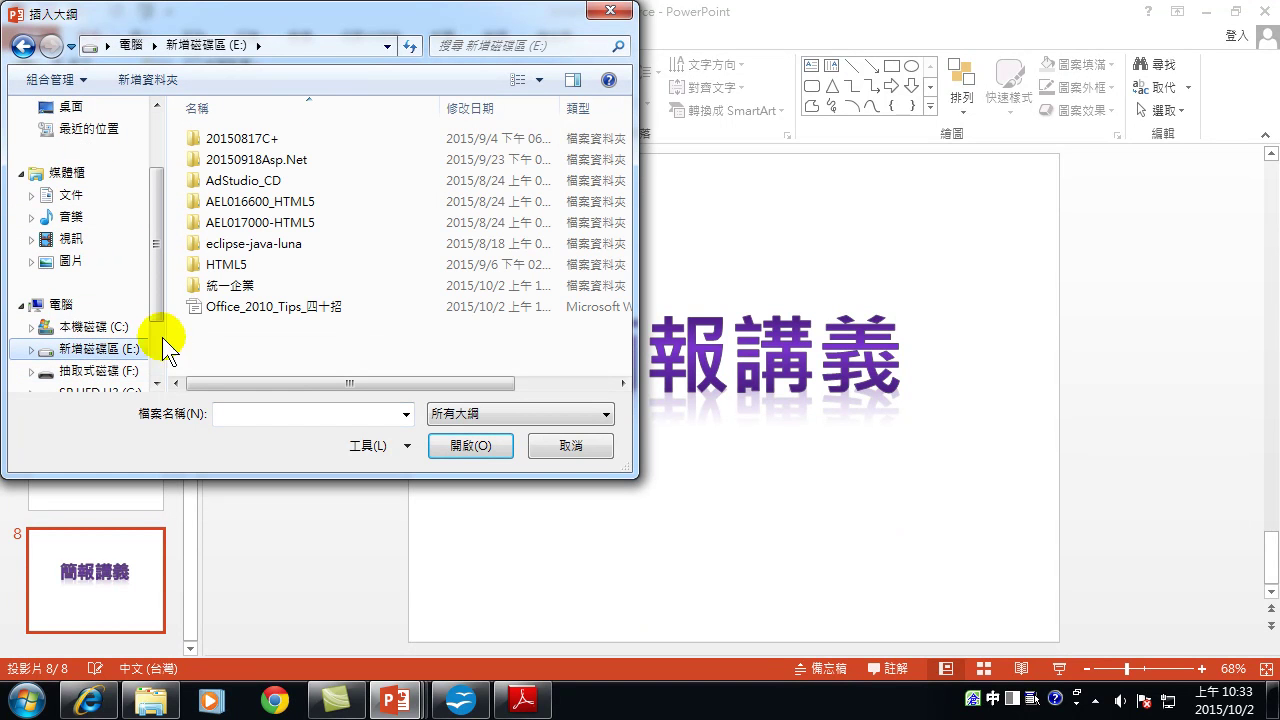
left_click(268, 312)
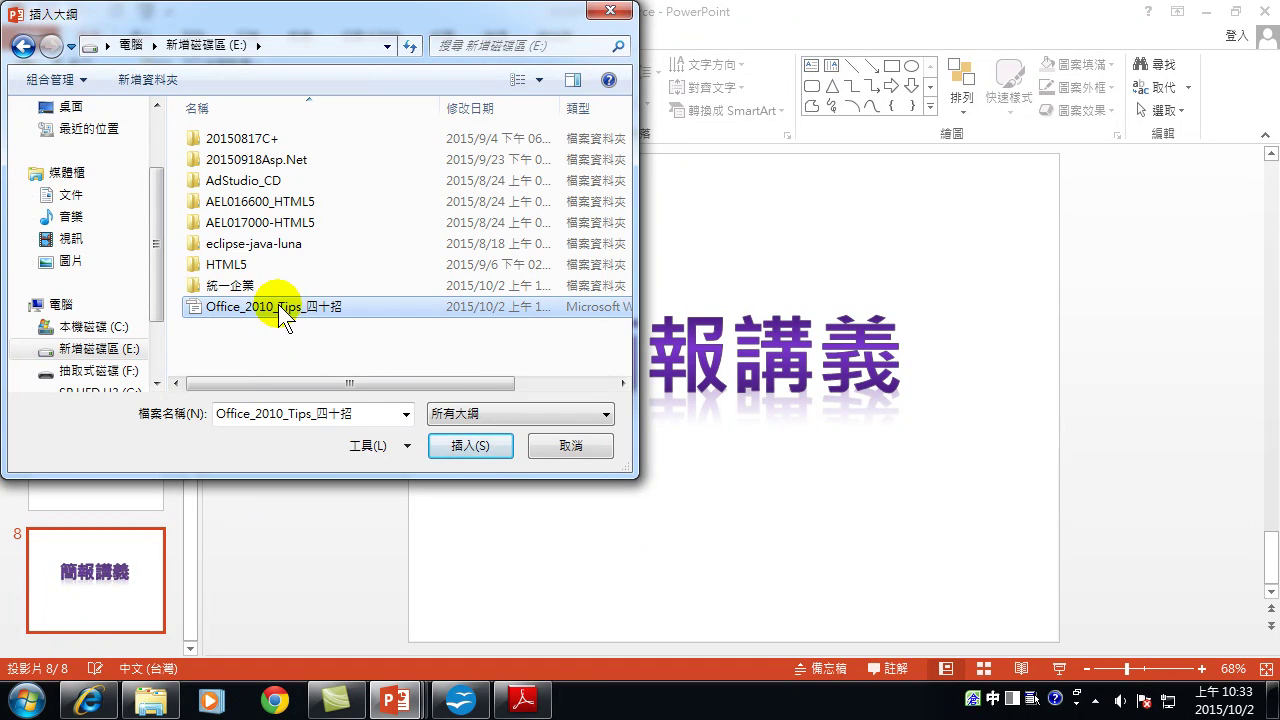
left_click(474, 447)
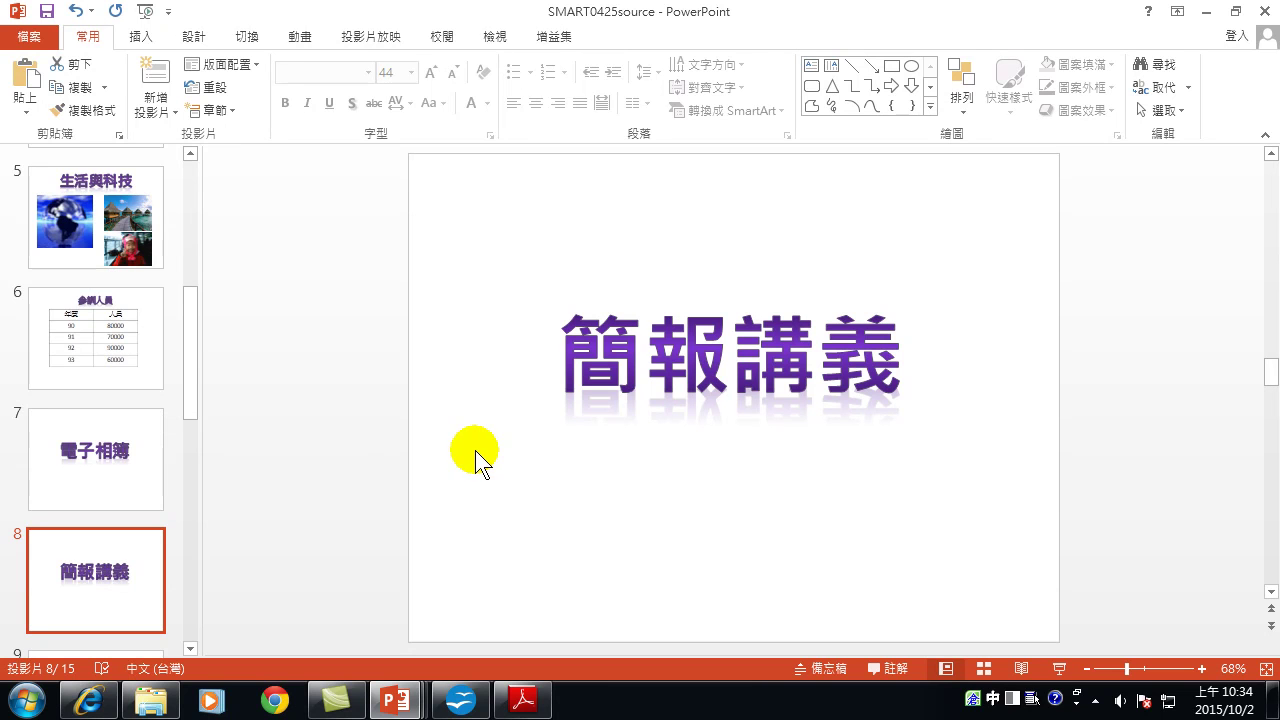
Review the new slides 9 through 14, from 成功簡報關鍵篇 to 電子郵件管理.
left_click(195, 652)
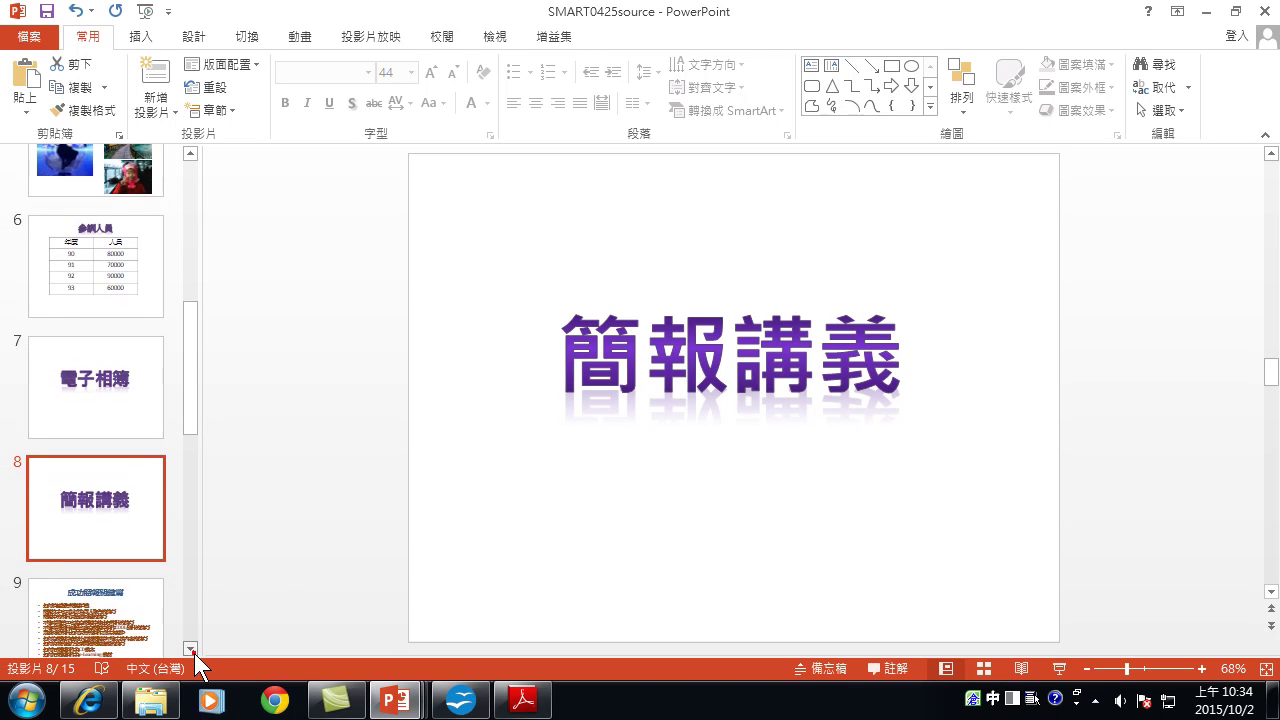
left_click(191, 650)
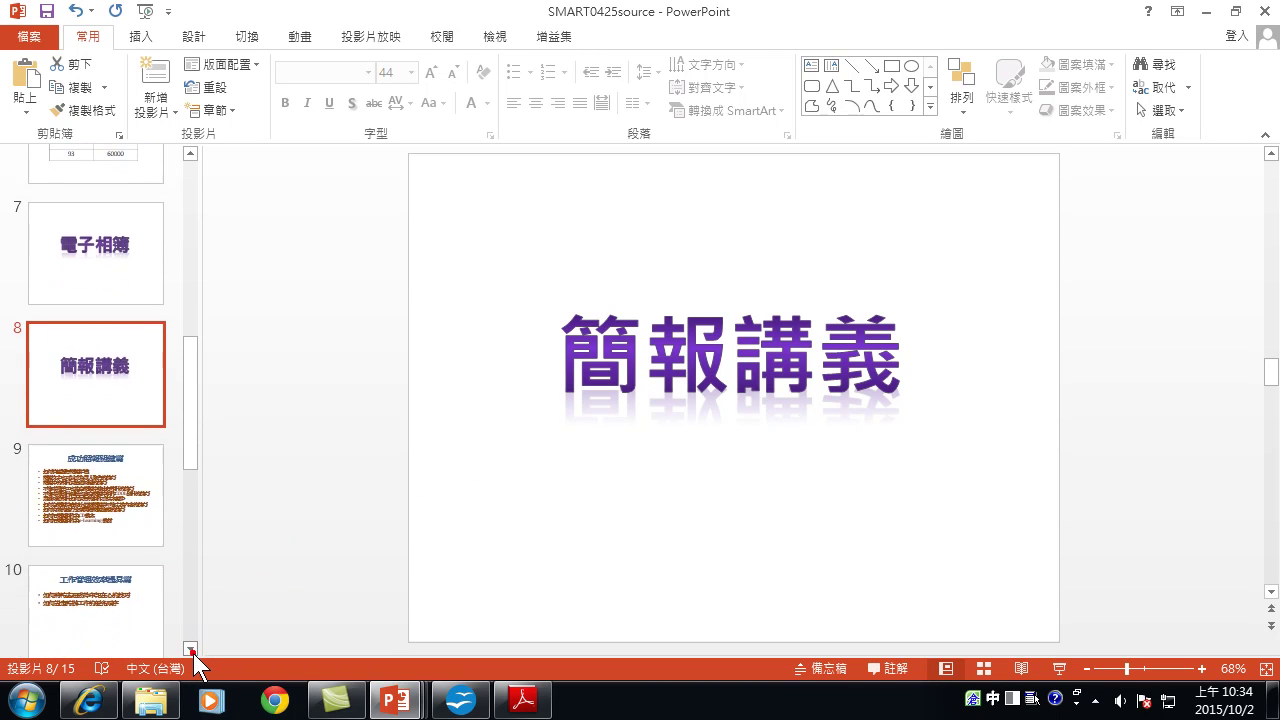
left_click(115, 474)
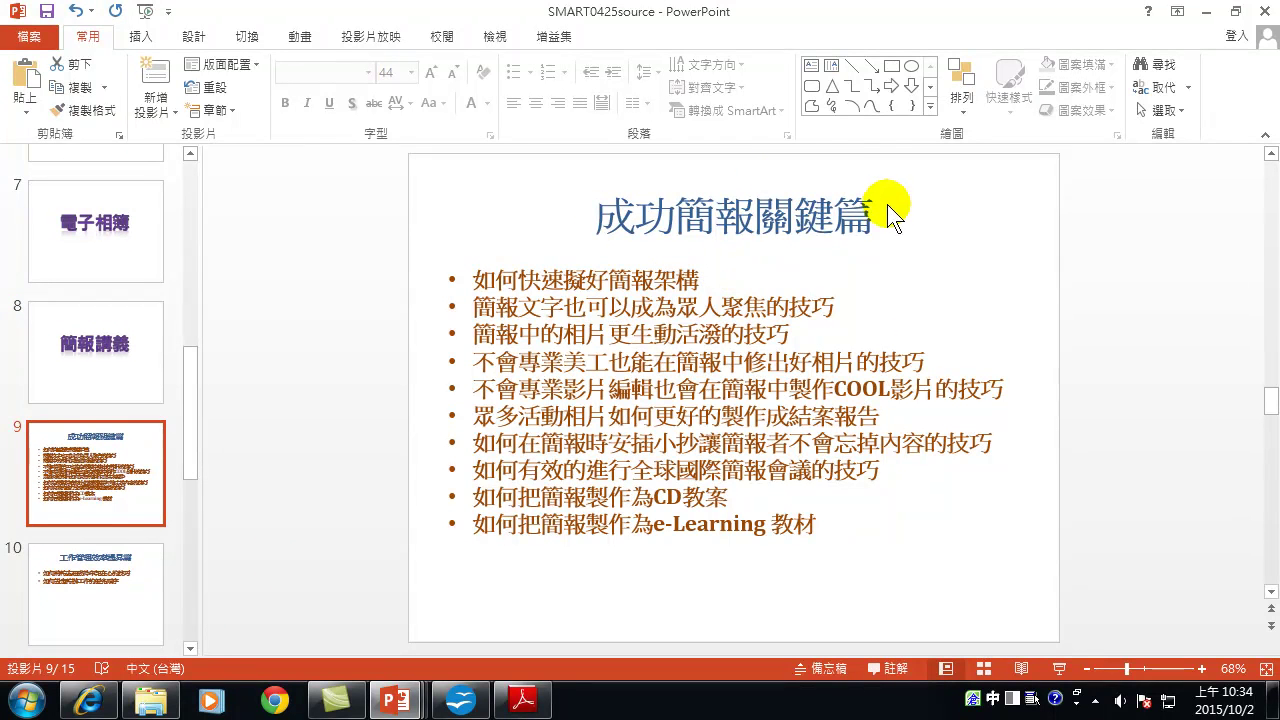
left_click(55, 610)
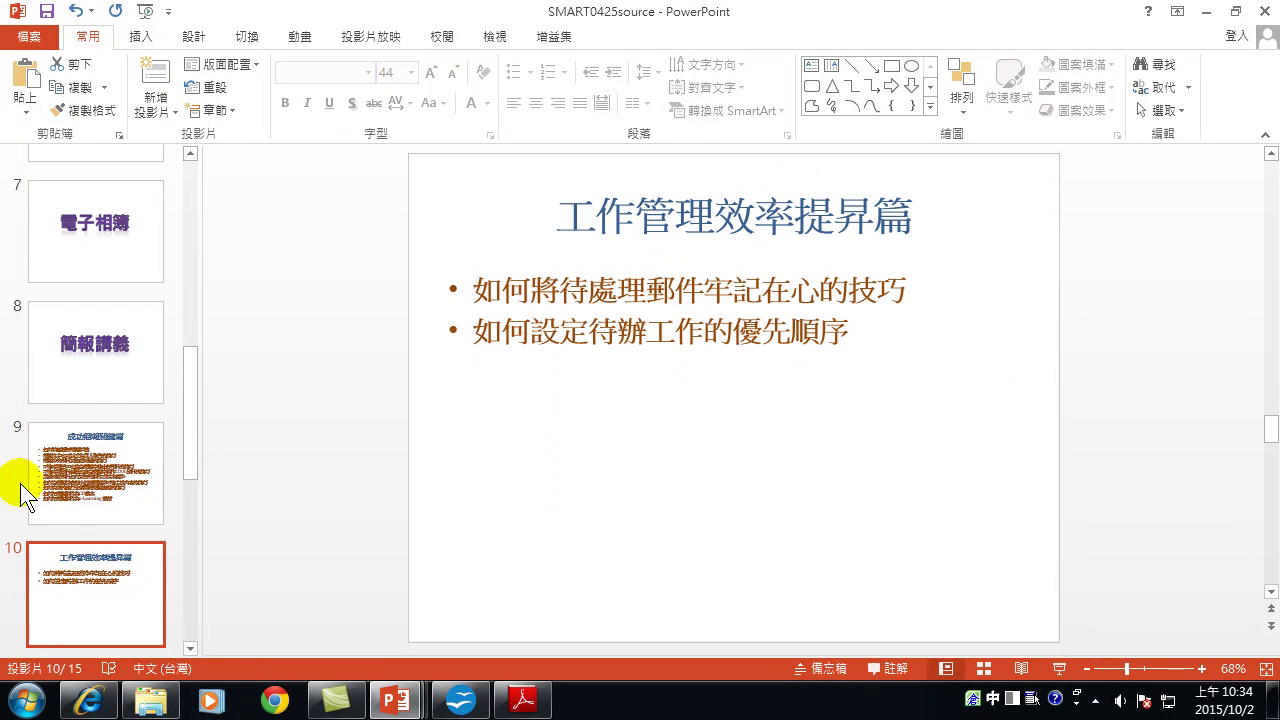
scroll(60, 500, "down", 4)
left_click(104, 267)
left_click(105, 362)
left_click(97, 485)
left_click(108, 603)
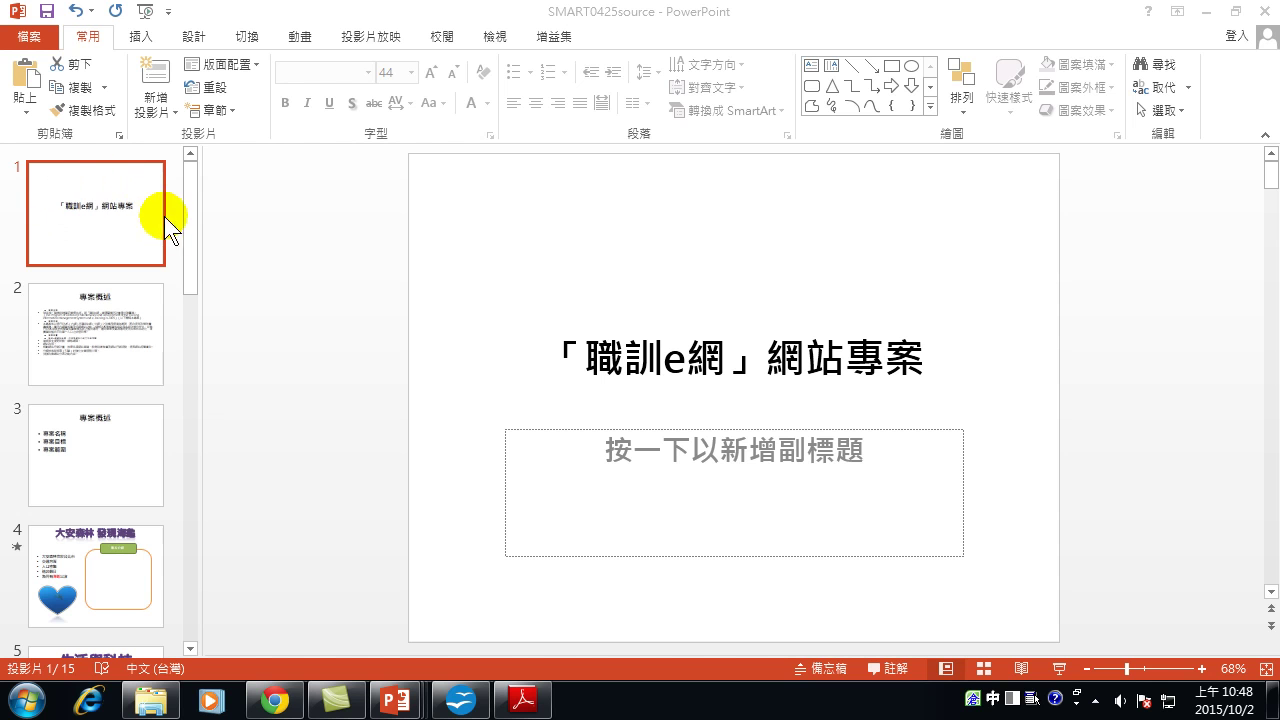
Go back through slides 2 and 3 to slide 4, 大安森林 發現海龜.
left_click(88, 368)
left_click(91, 451)
left_click(95, 555)
scroll(95, 555, "down", 2)
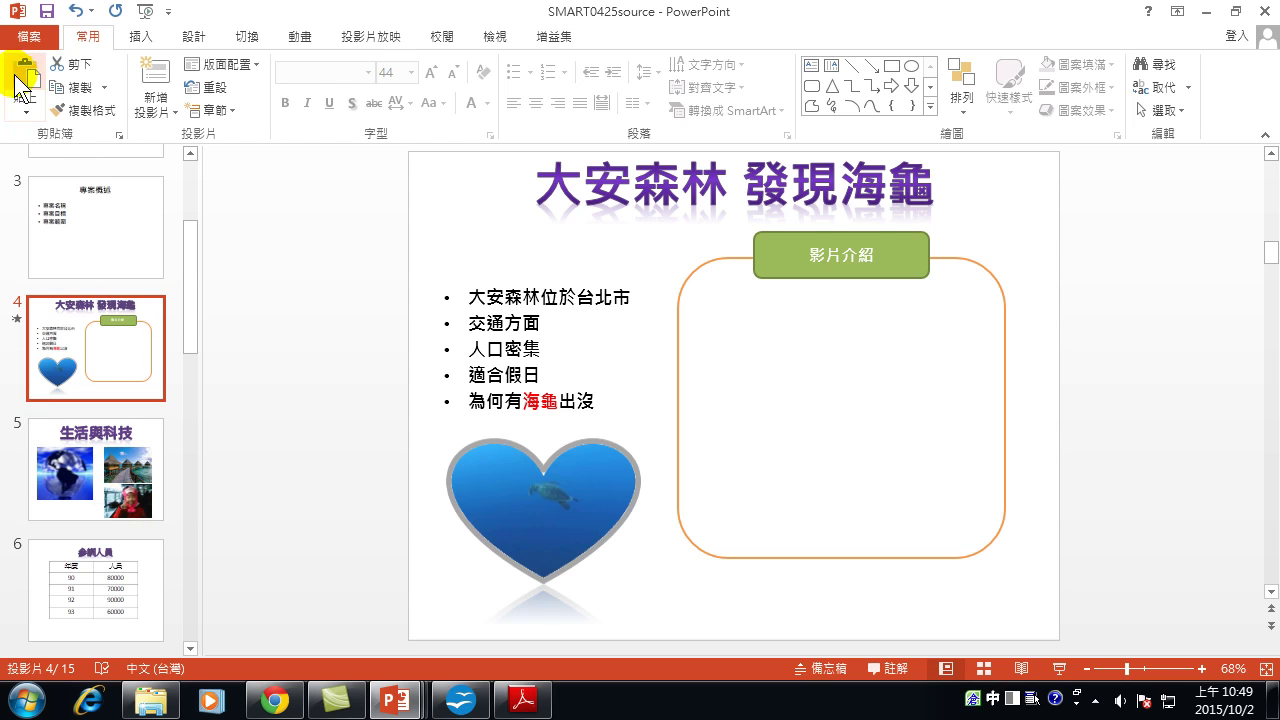
Choose 匯出 > 建立講義 in Backstage to open the Send to Microsoft Word dialog.
left_click(24, 40)
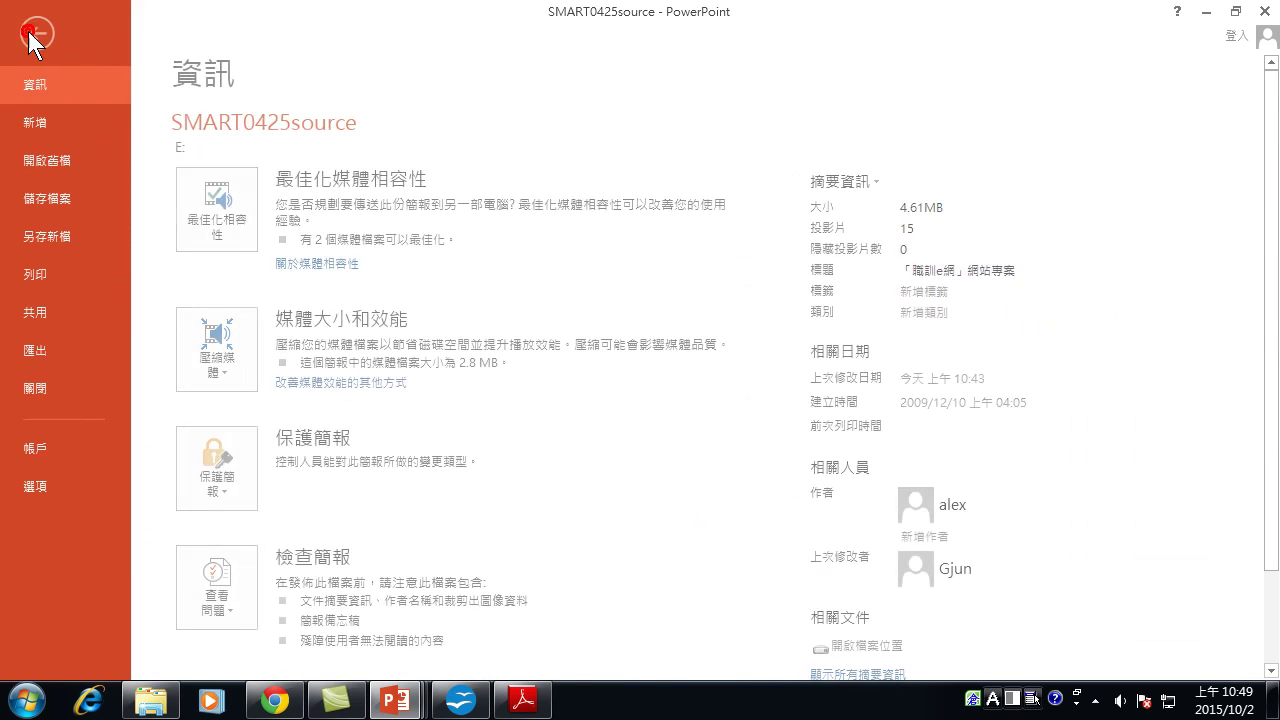
left_click(38, 350)
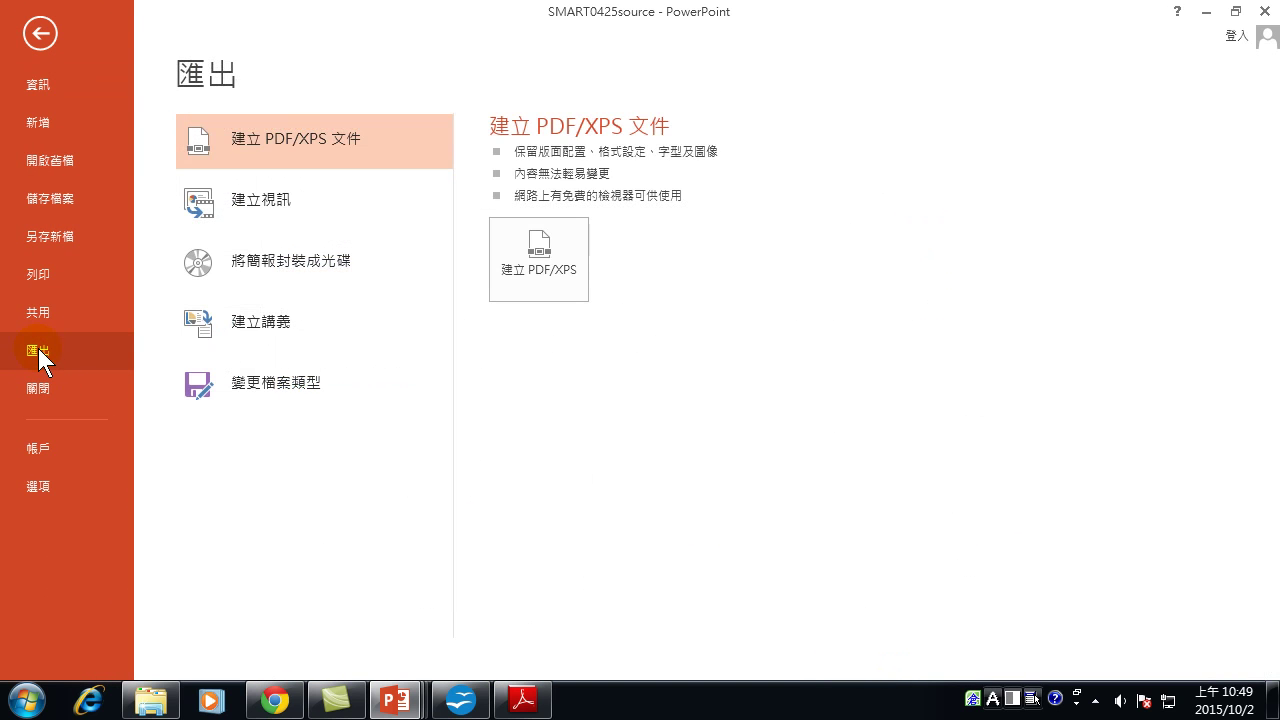
left_click(234, 328)
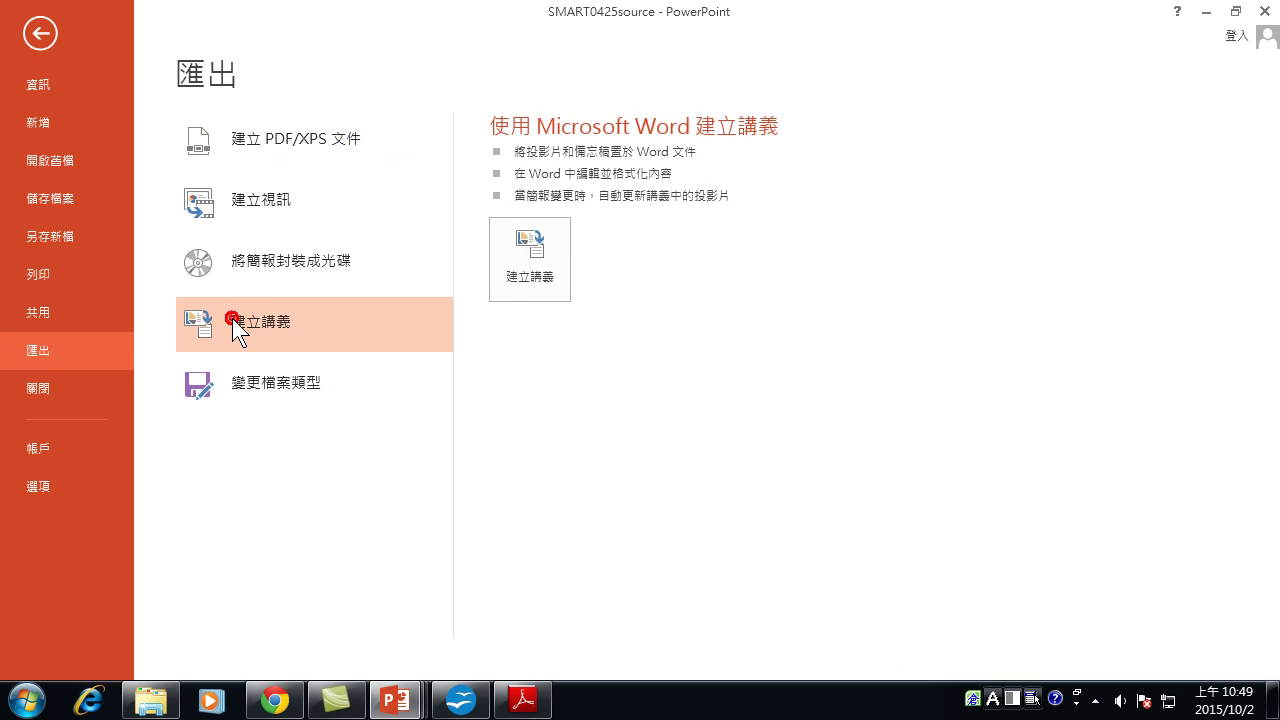
left_click(530, 262)
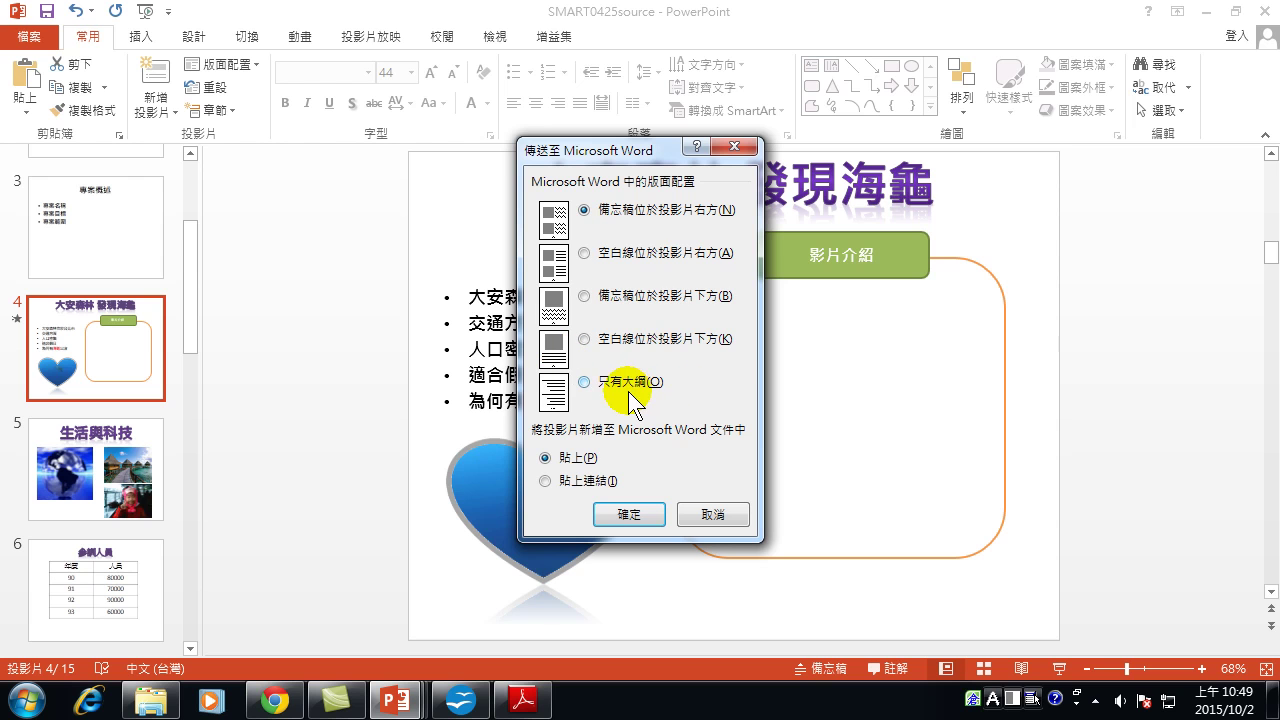
Choose the 只有大綱 outline-only layout and confirm sending it to Word.
left_click(589, 392)
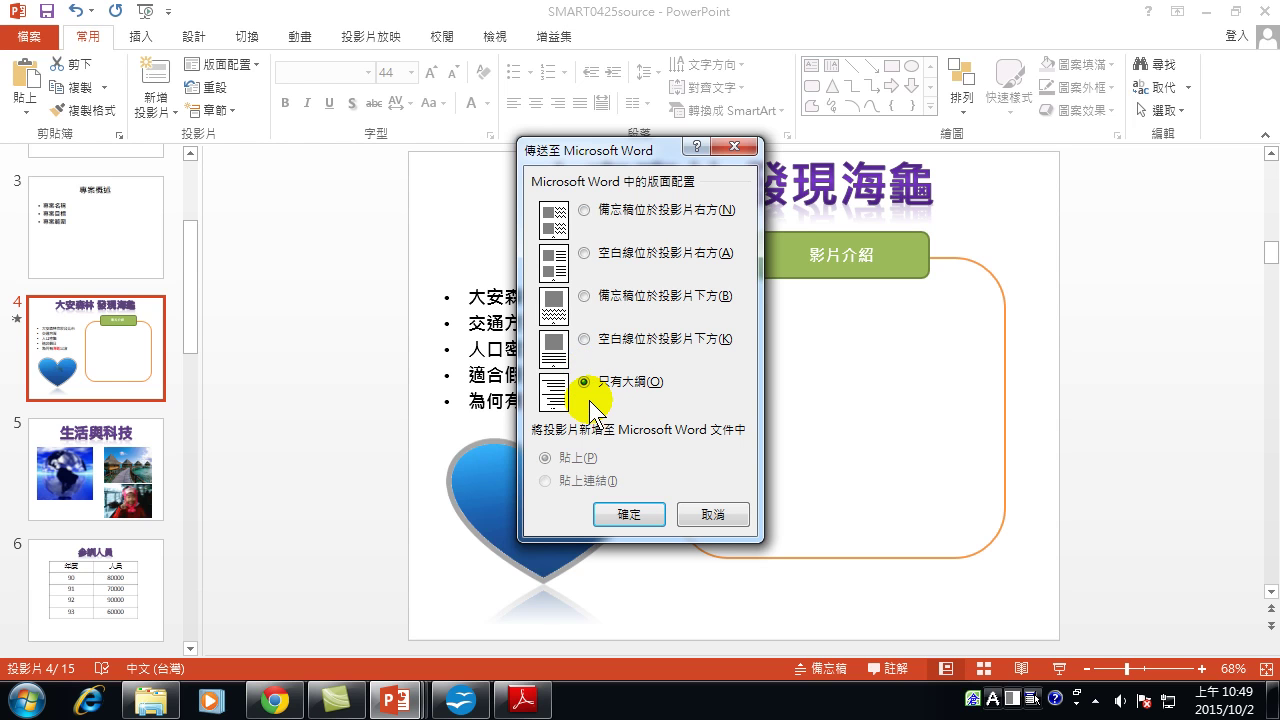
left_click(618, 515)
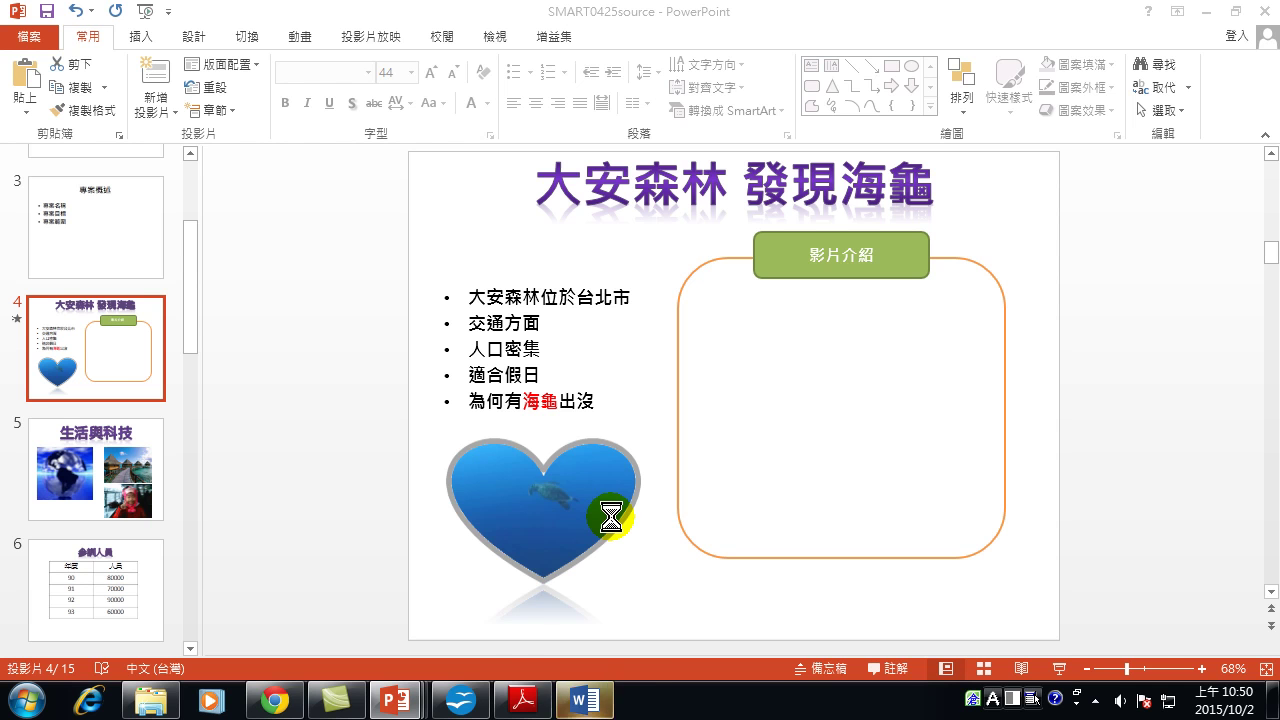
Bring the new Word outline forward, accept Word as default, and scroll through it.
left_click(590, 700)
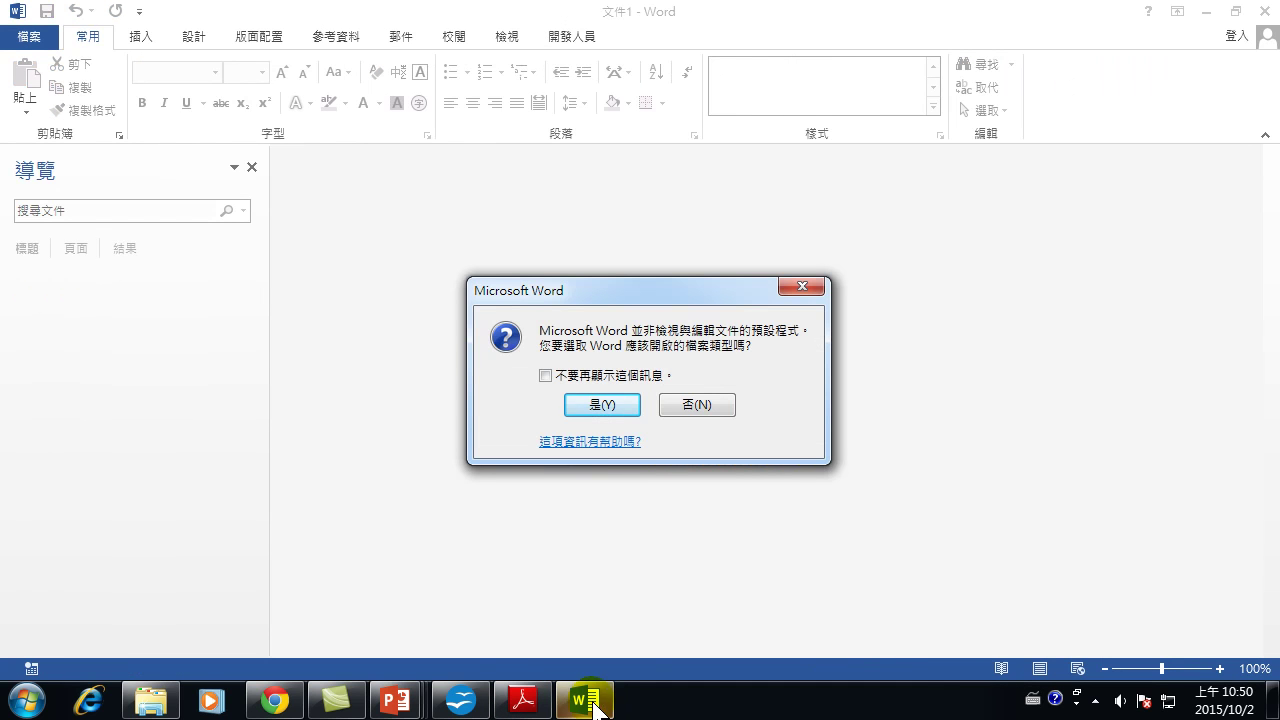
left_click(603, 404)
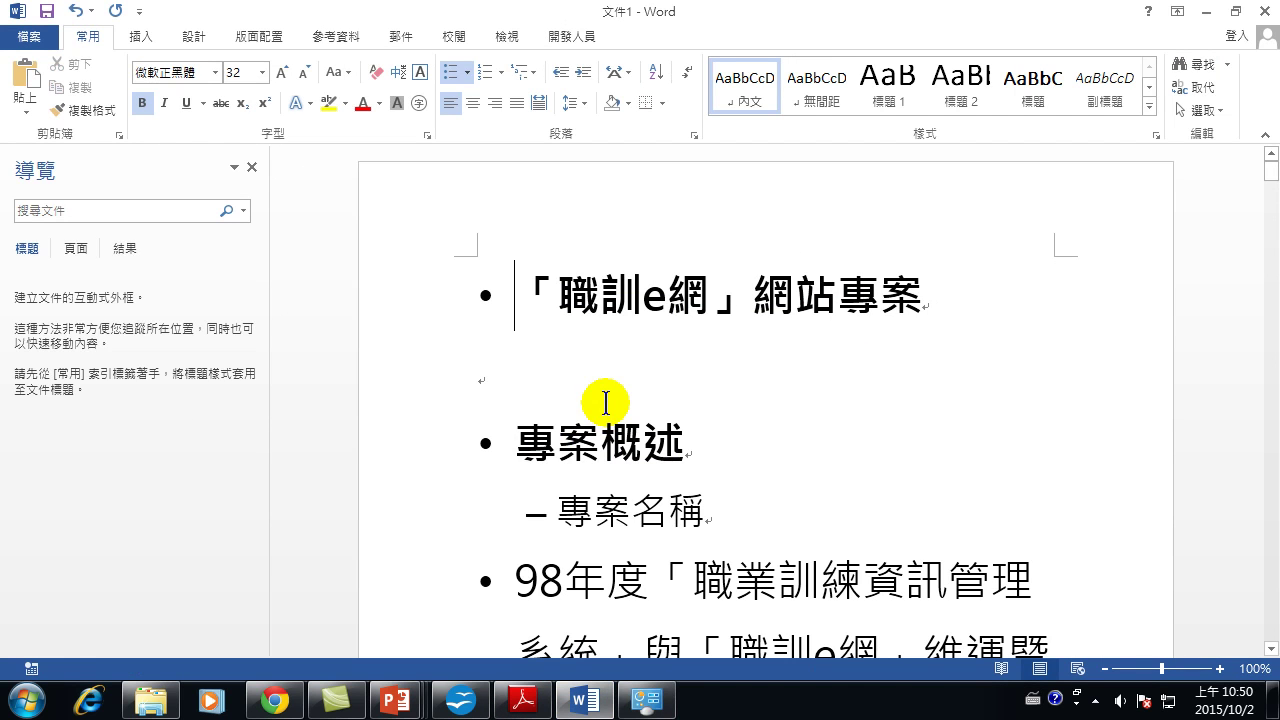
scroll(590, 370, "down", 1)
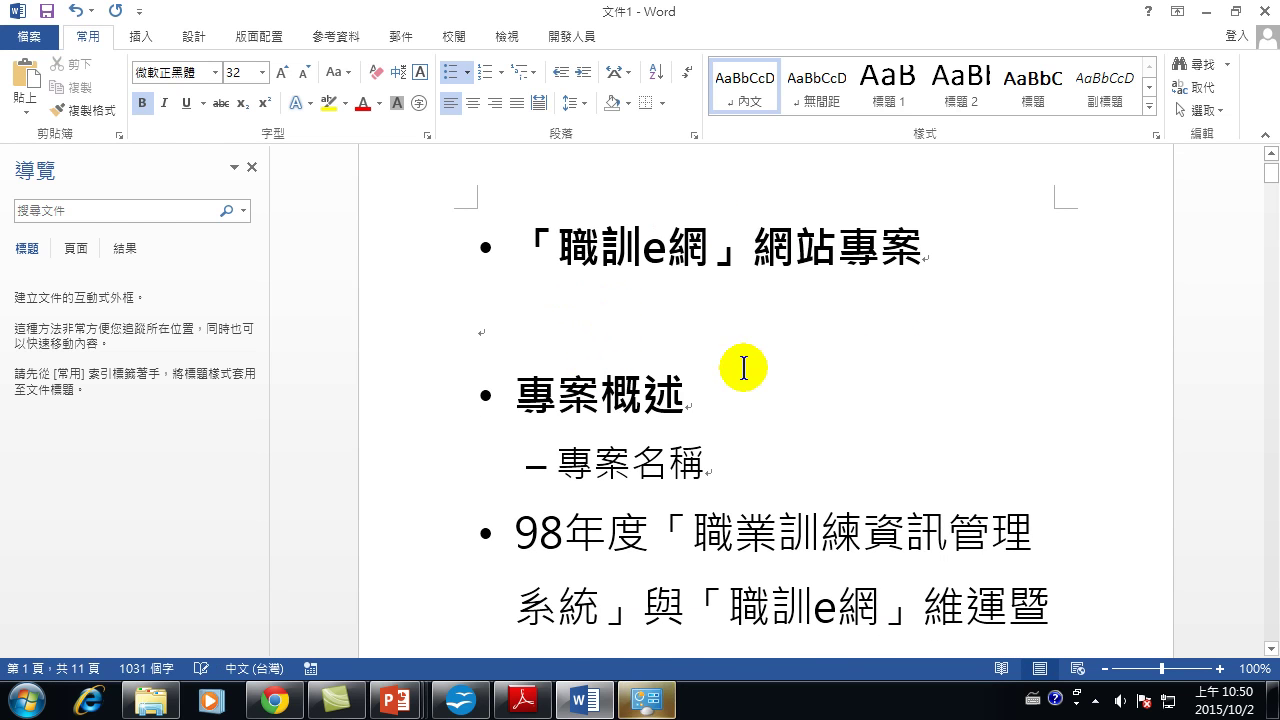
scroll(743, 368, "down", 10)
scroll(730, 390, "down", 18)
scroll(723, 454, "down", 18)
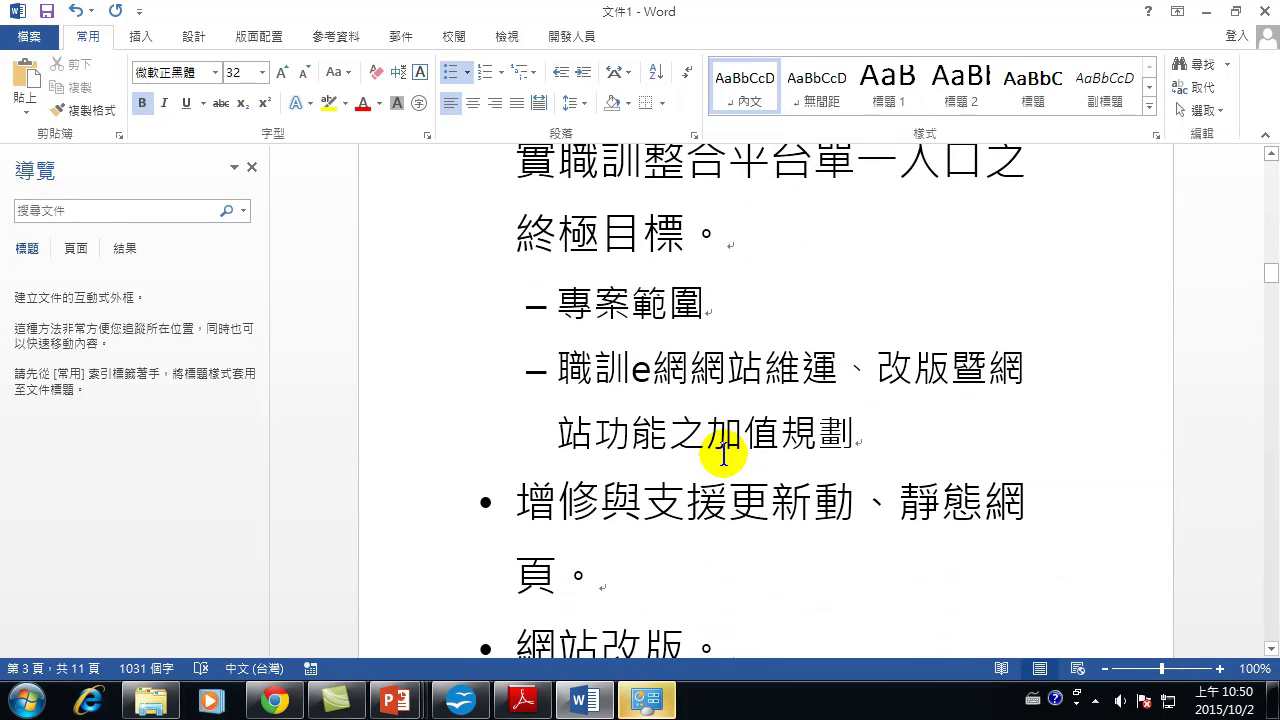
scroll(723, 454, "down", 4)
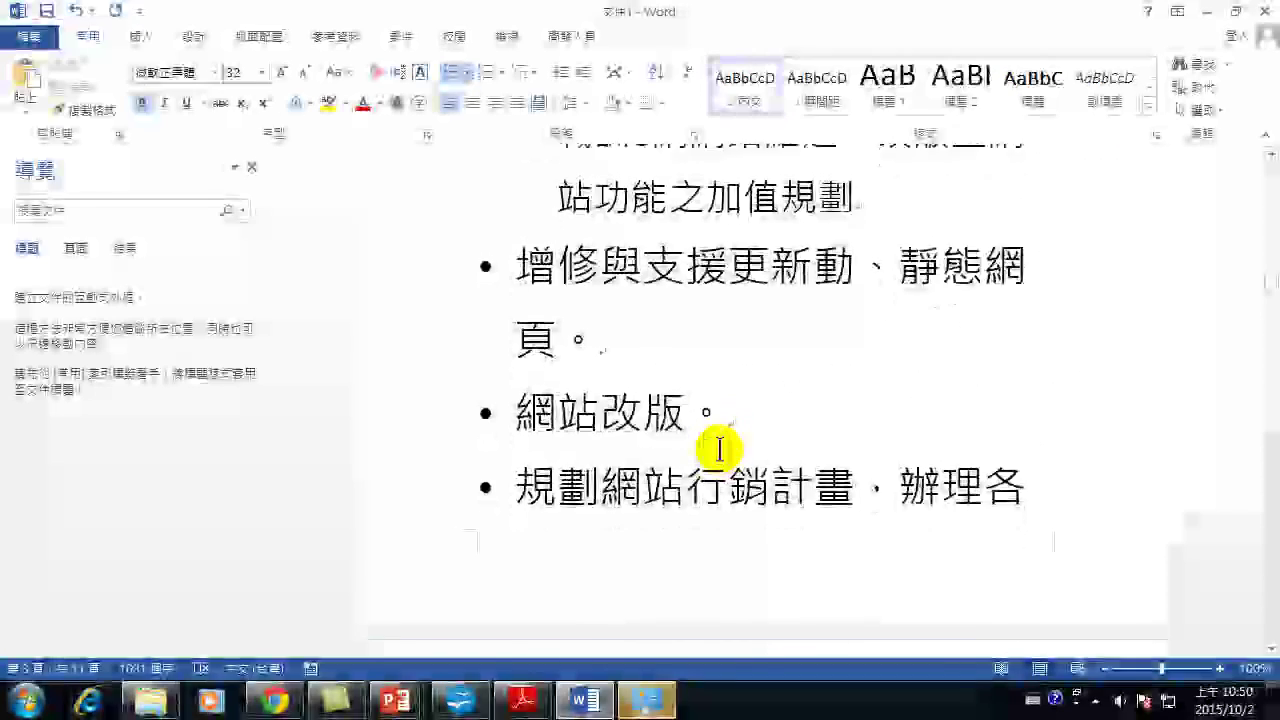
scroll(719, 449, "down", 20)
scroll(711, 451, "down", 14)
scroll(579, 434, "down", 15)
scroll(605, 440, "down", 12)
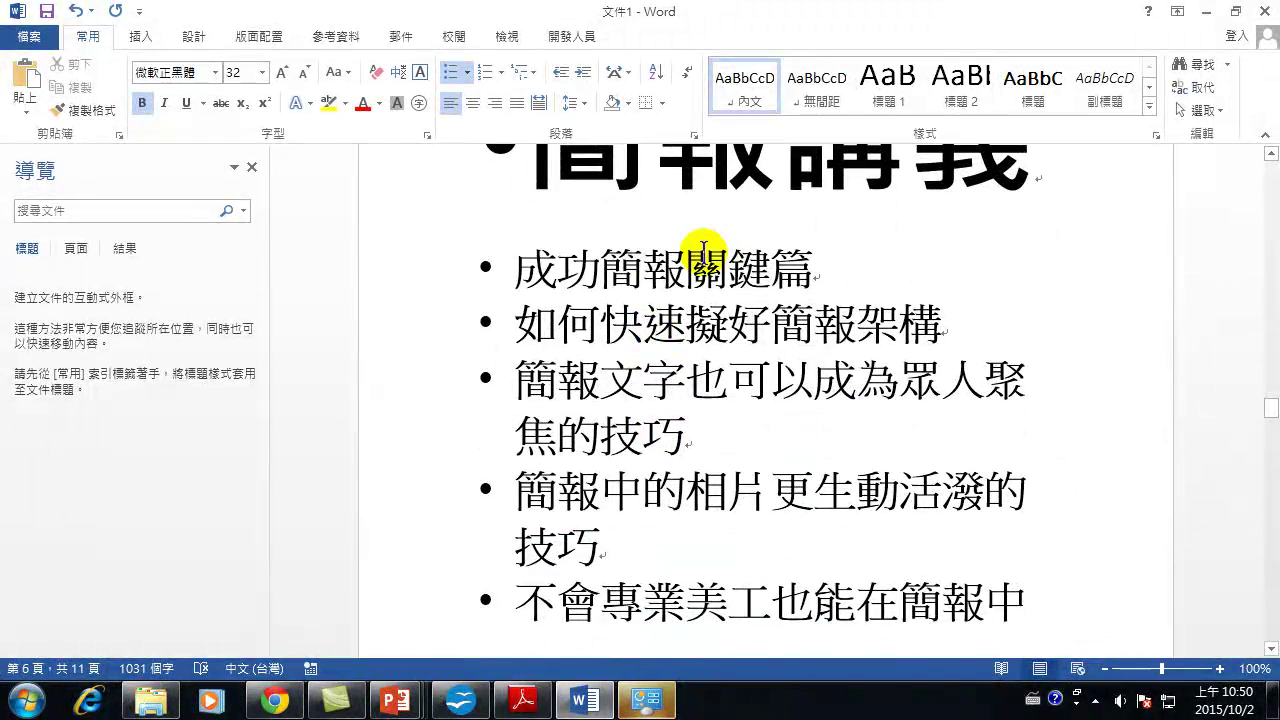
Select the 成功簡報關鍵篇 line in the outline and scroll further down.
left_click_drag(521, 268, 820, 266)
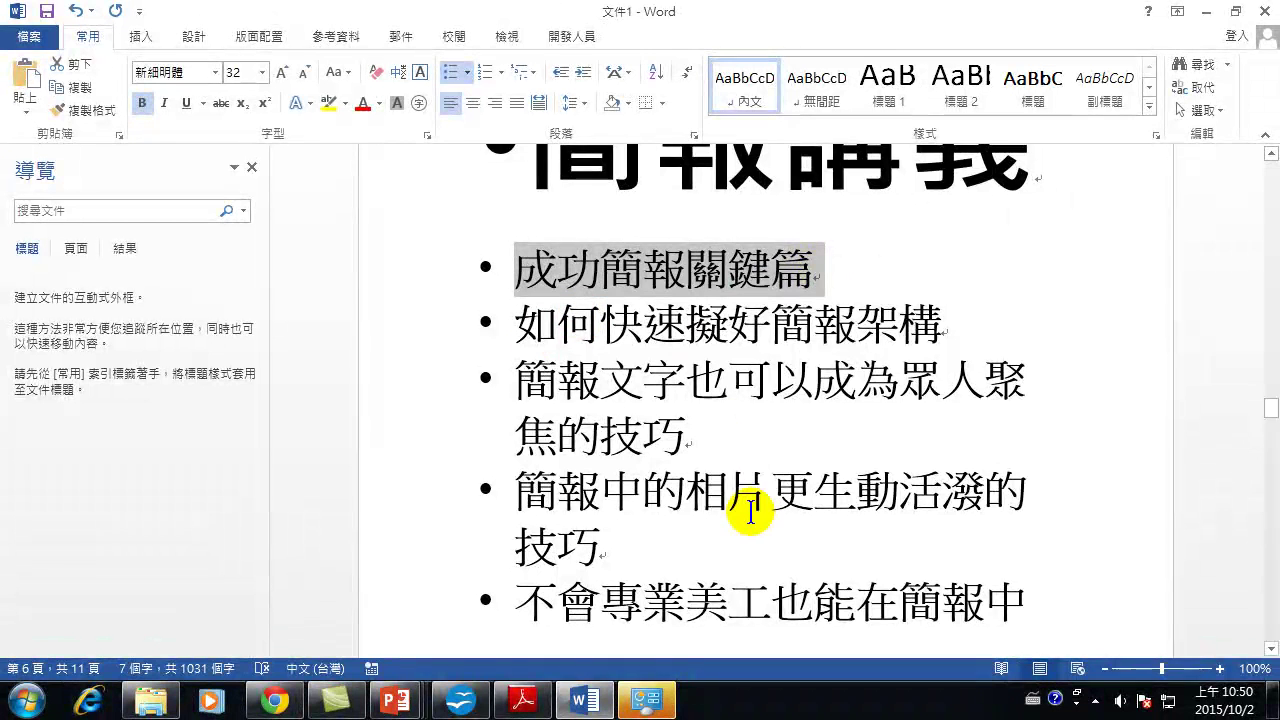
scroll(749, 509, "down", 2)
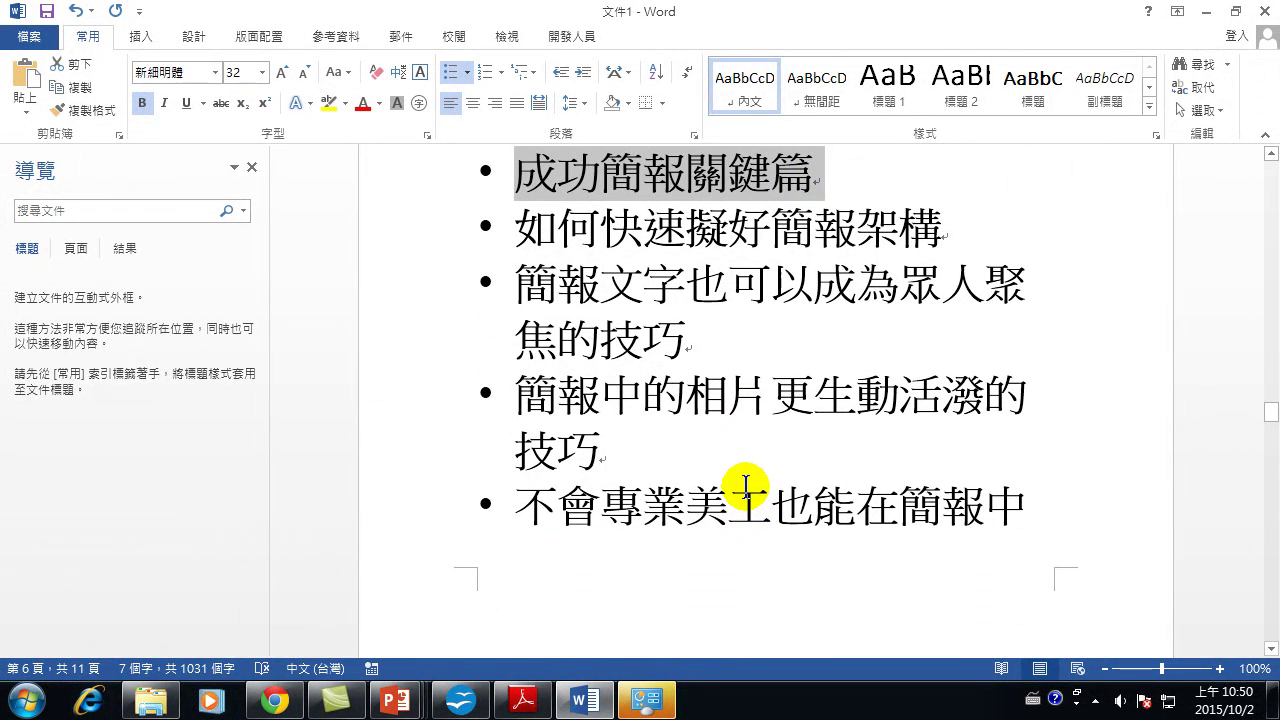
scroll(709, 423, "down", 4)
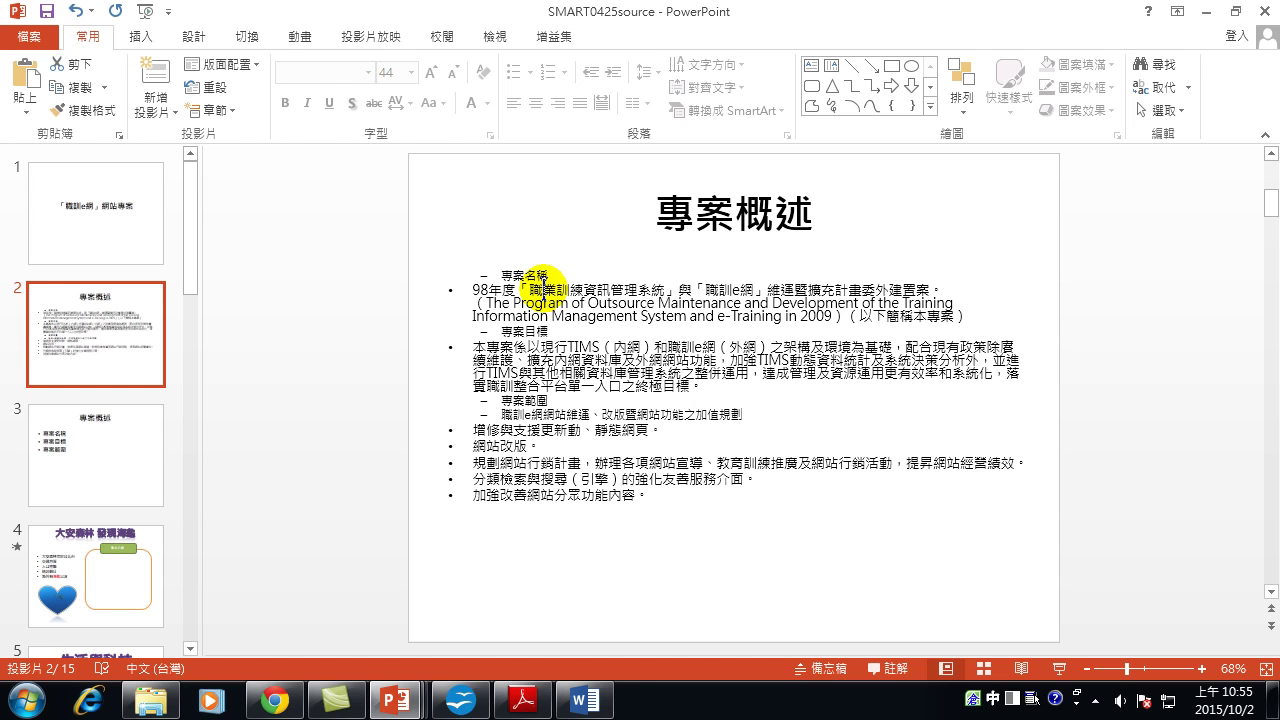
Copy the 98年度 paragraph and its English line into slide 2's speaker notes.
left_click(473, 287)
left_click_drag(473, 287, 983, 323)
key("ctrl+c")
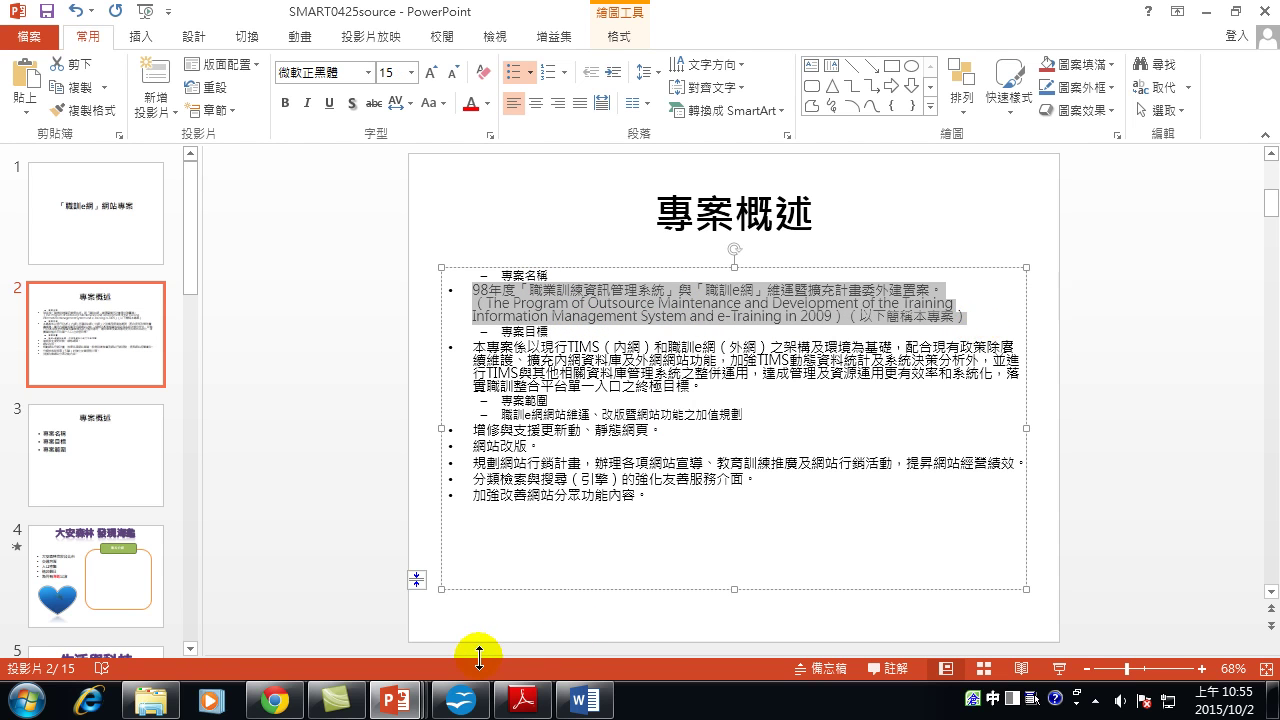
left_click_drag(480, 651, 500, 563)
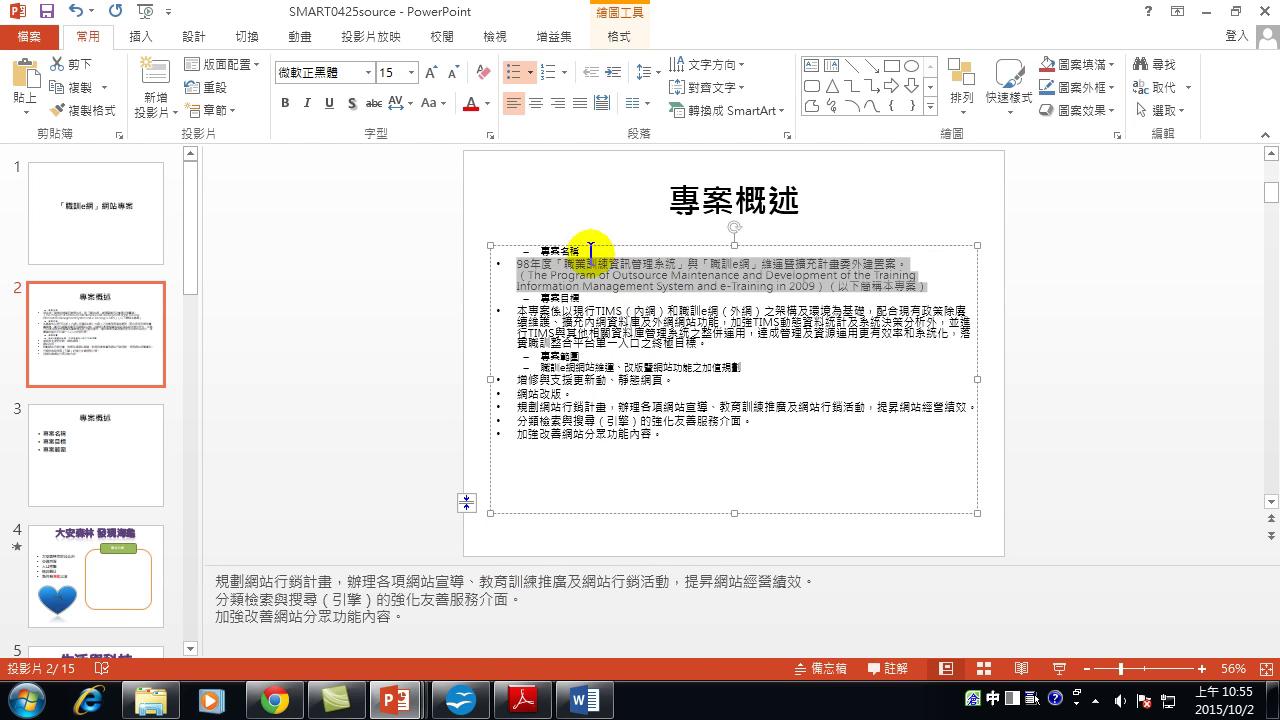
right_click(669, 270)
left_click(725, 308)
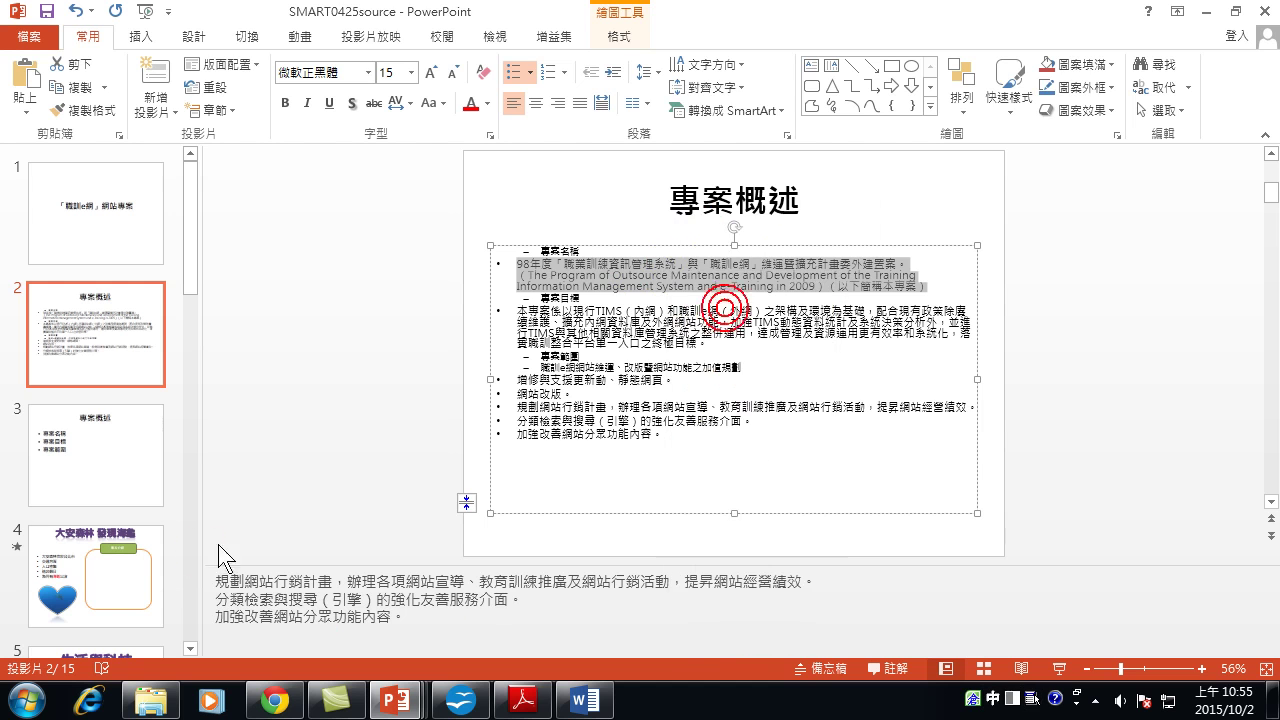
left_click(218, 583)
key("Return")
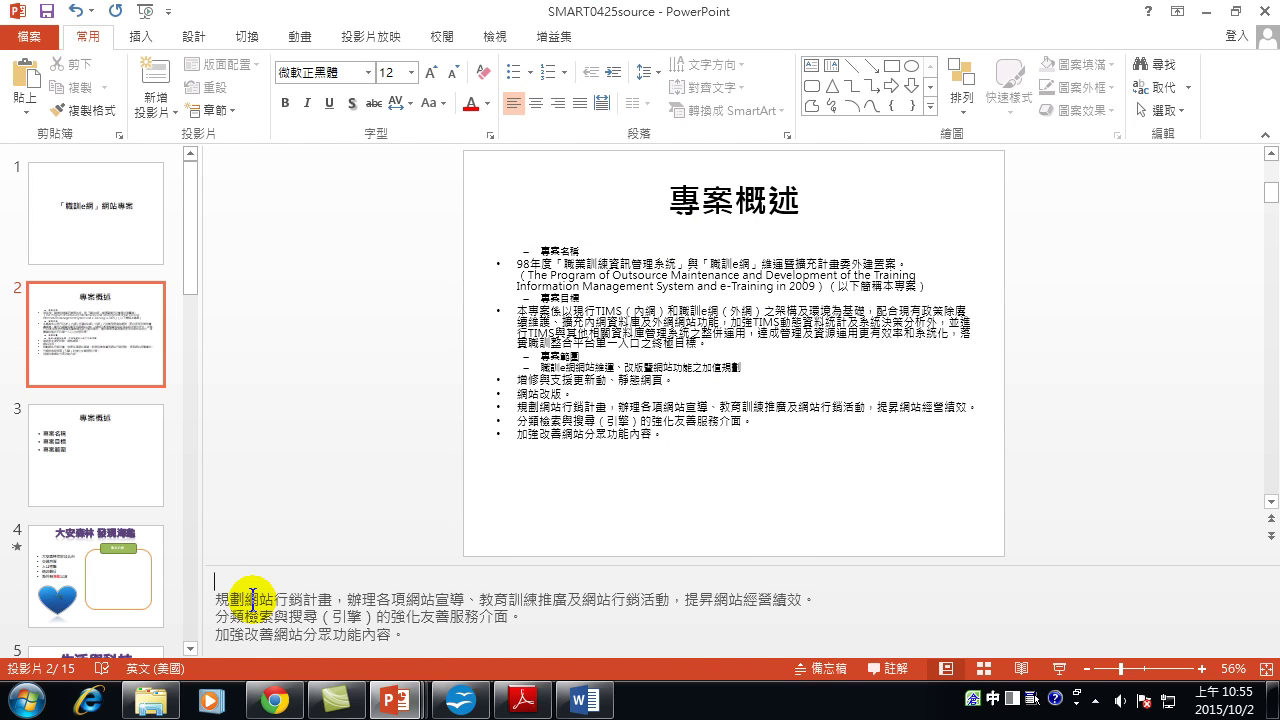
key("ctrl+v")
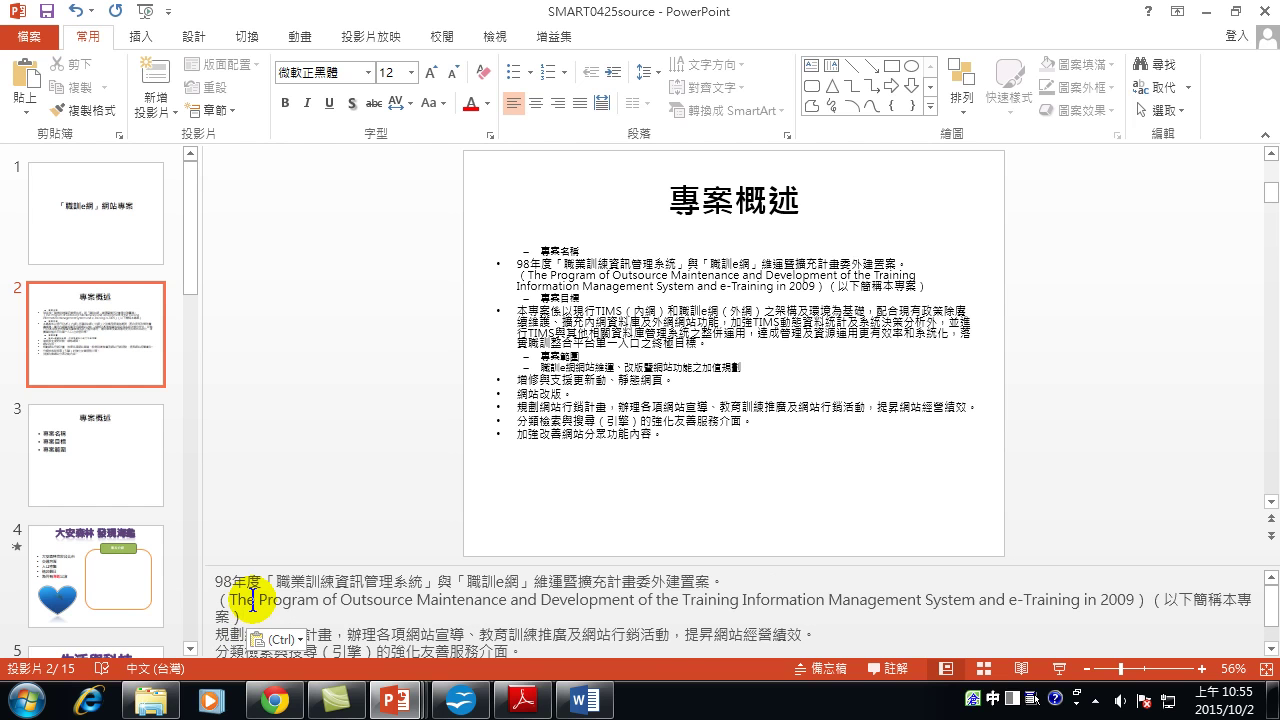
Delete the 98年度 paragraph from slide 2's body text, then move to slide 3.
left_click(932, 284)
triple_click(893, 276)
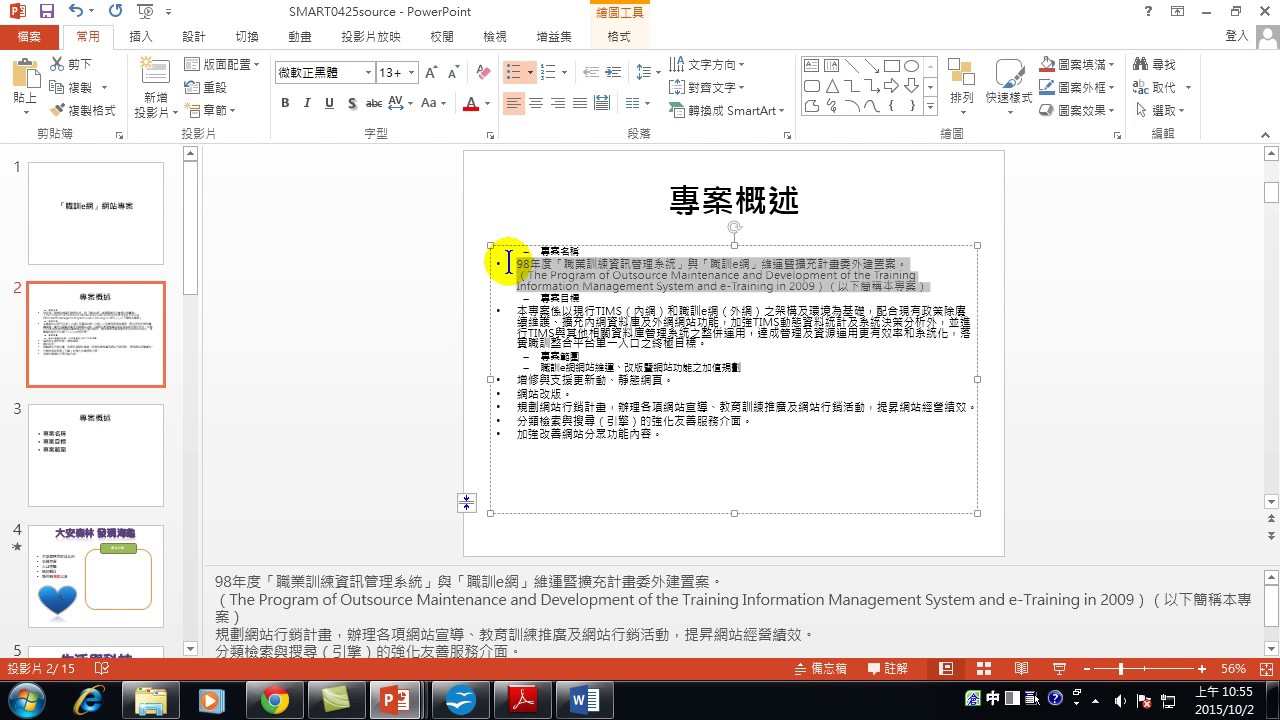
key("Delete")
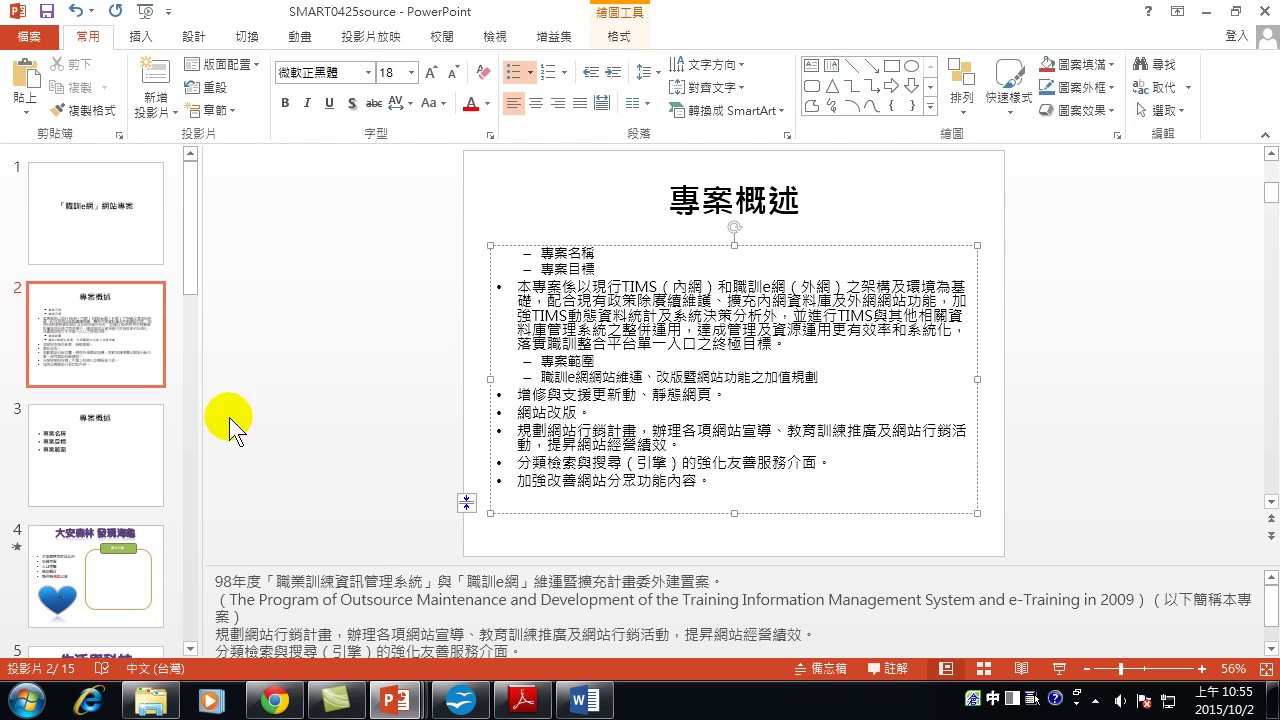
left_click(104, 428)
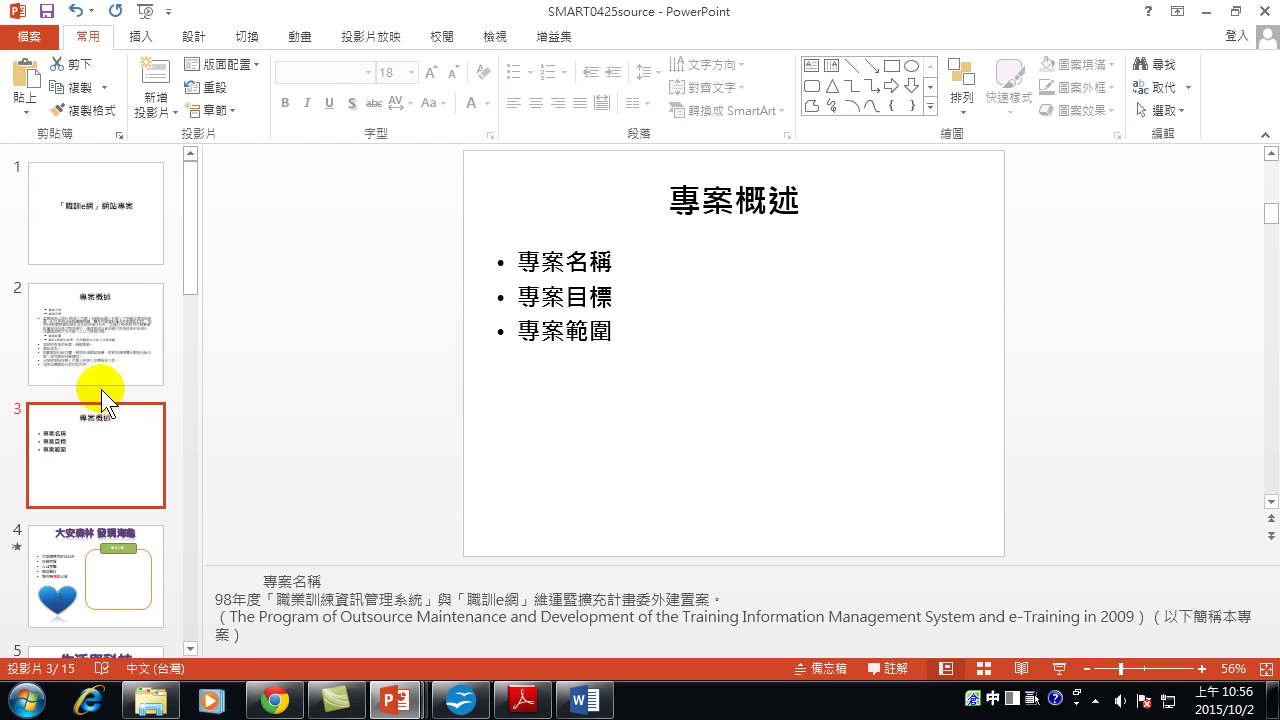
left_click(108, 343)
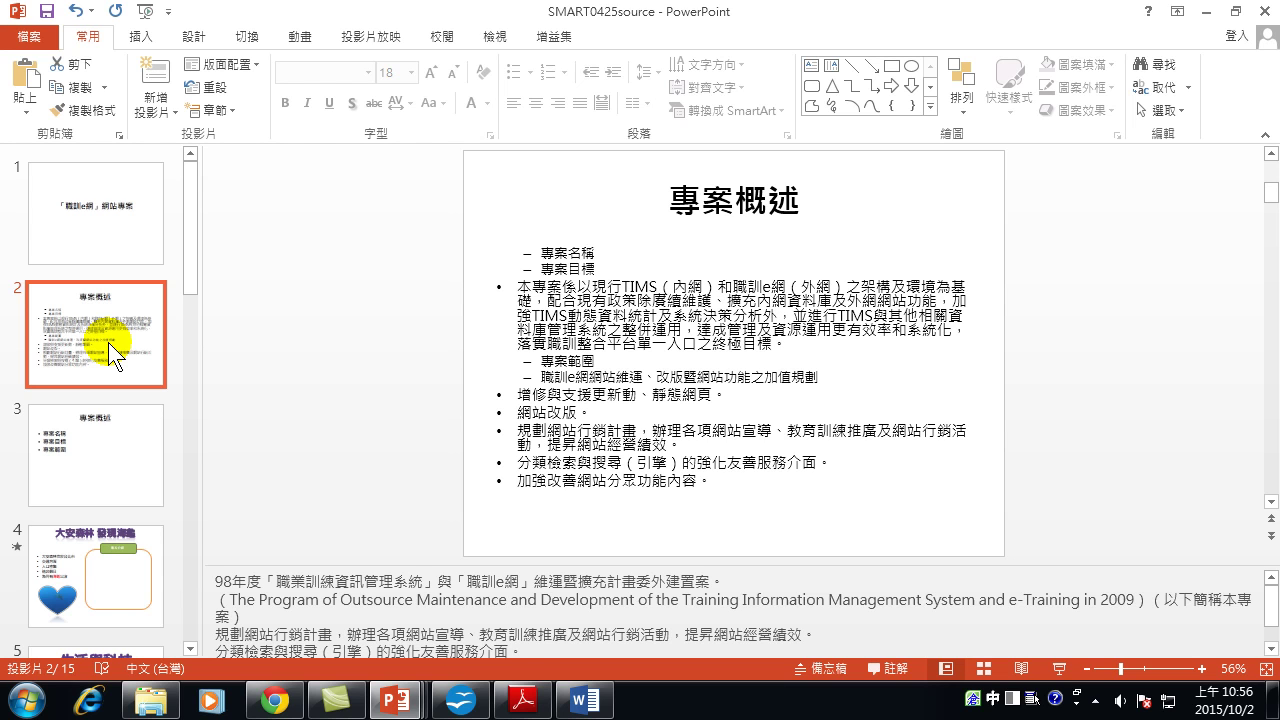
left_click(100, 462)
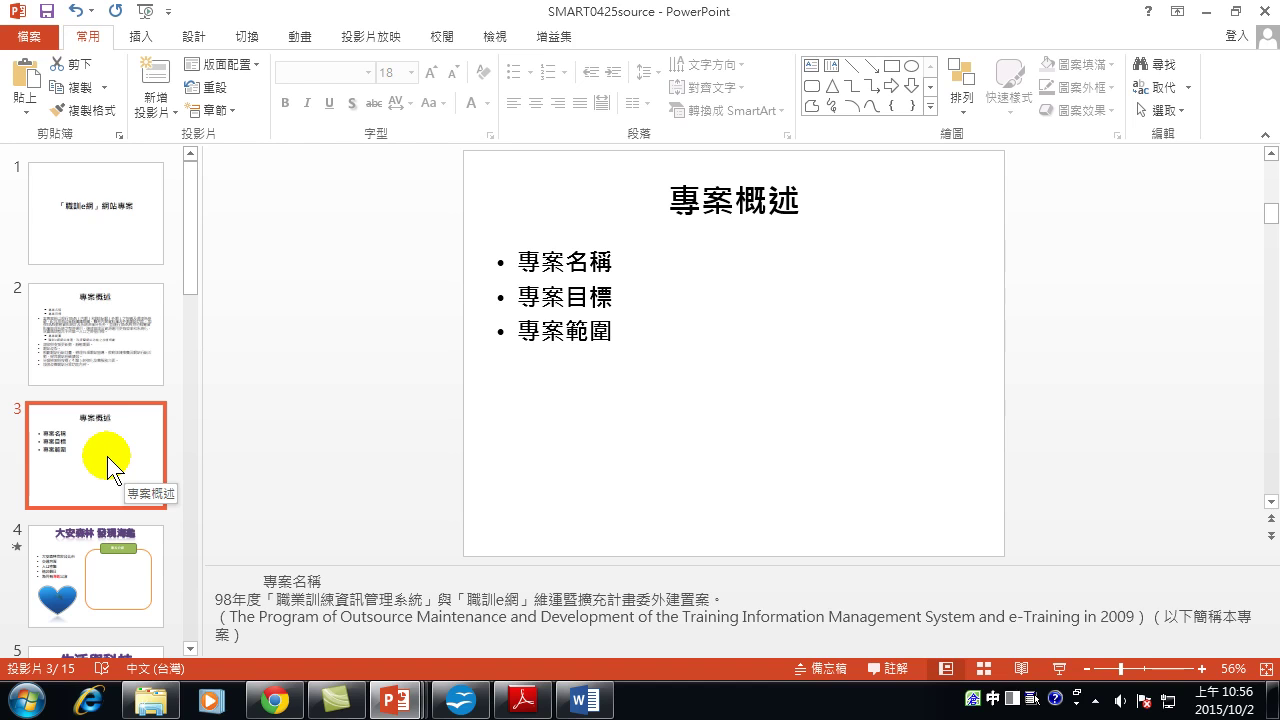
key("shift+F5")
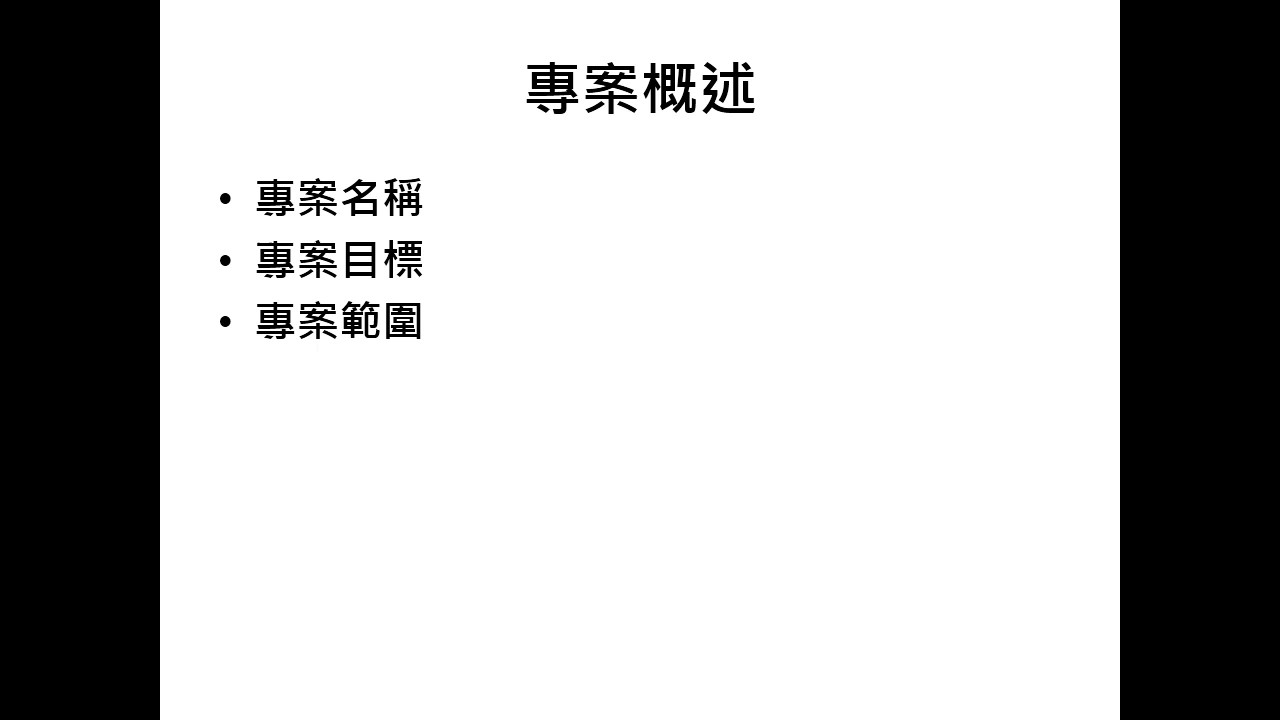
key("Escape")
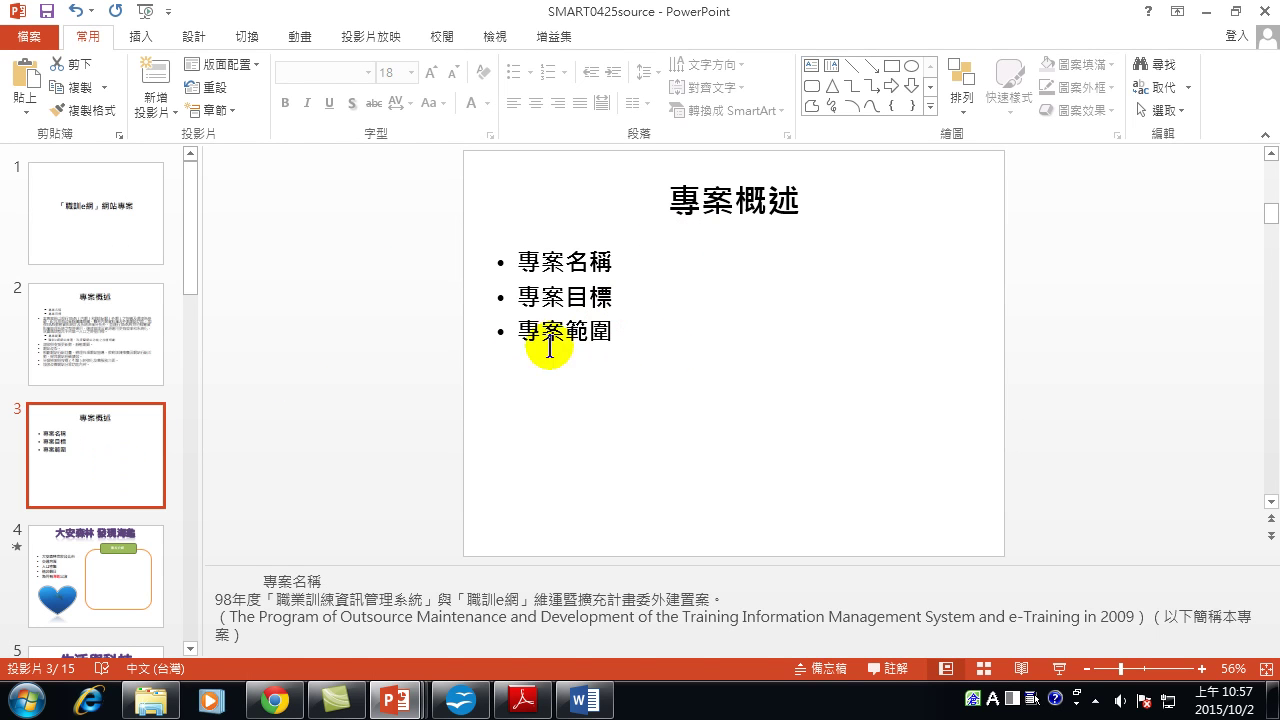
Look at the Convert to SmartArt options for slide 3's bullet text, then dismiss them unused.
right_click(556, 268)
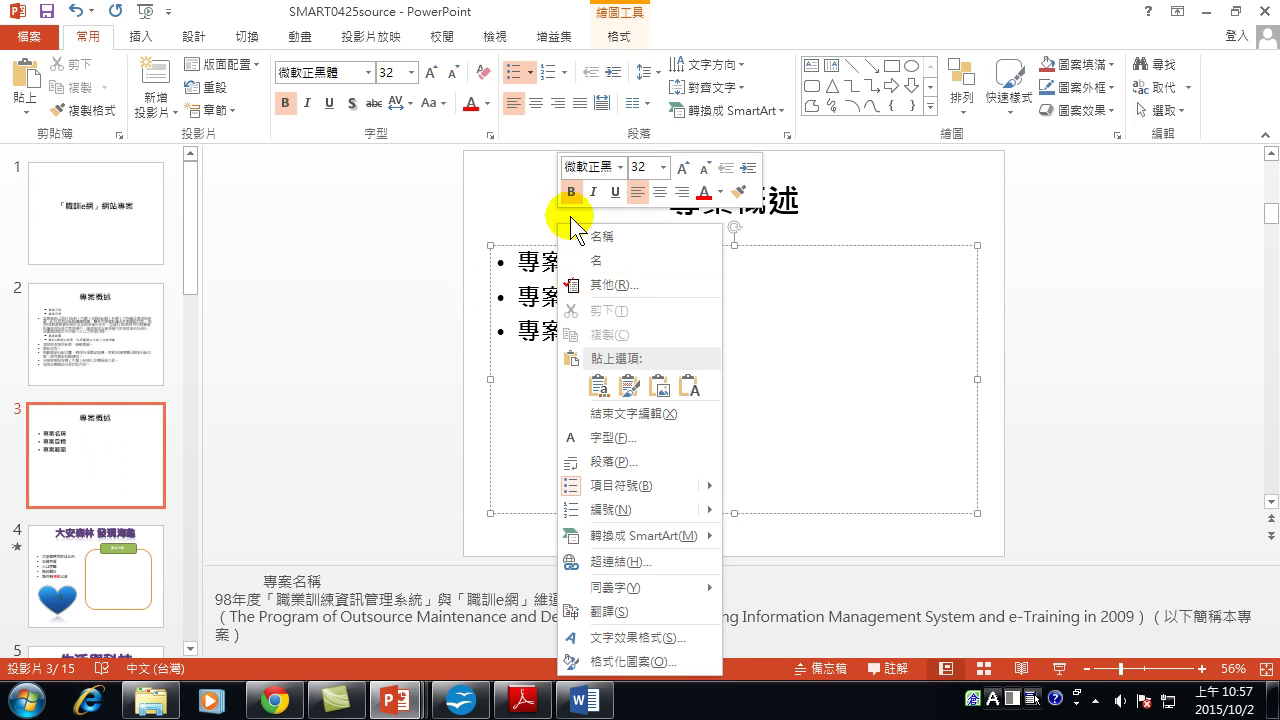
mouse_move(636, 533)
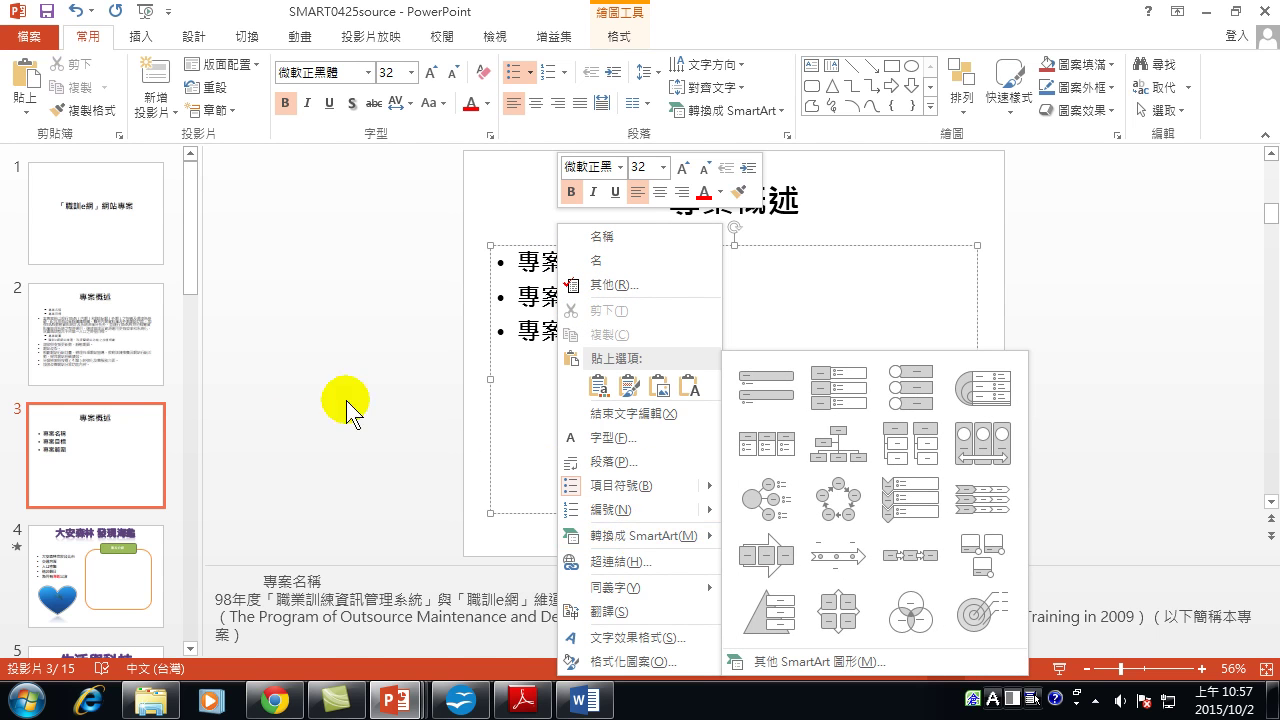
left_click(134, 451)
Revisit slides 2 and 3, then bring up slide 9, 成功簡報關鍵篇.
scroll(123, 449, "down", 1)
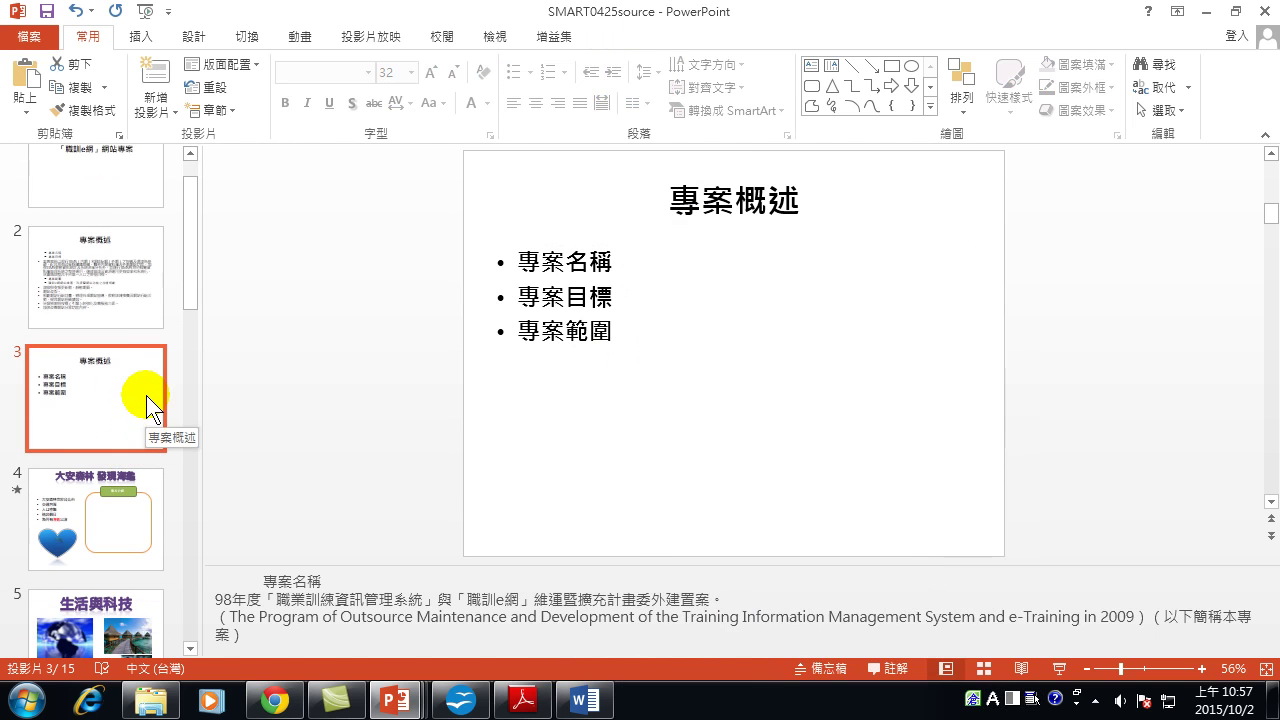
left_click(117, 282)
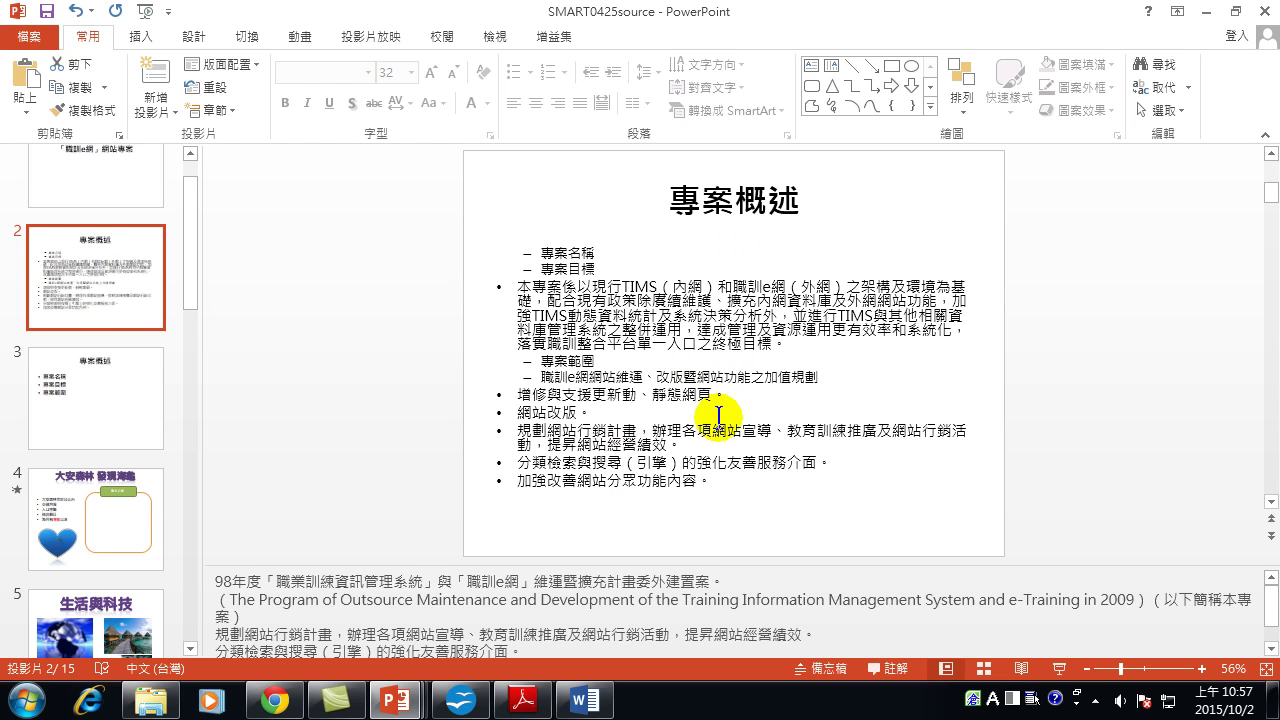
left_click(105, 395)
scroll(112, 450, "down", 8)
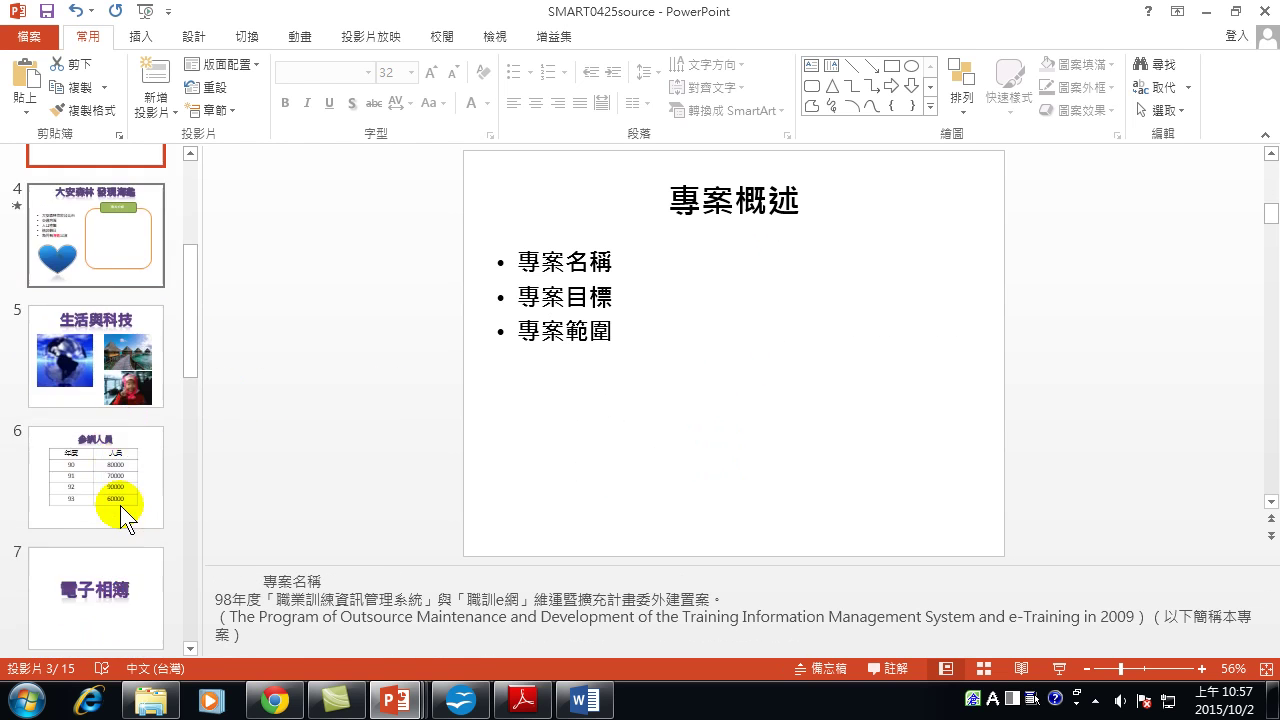
scroll(90, 322, "up", 2)
left_click(90, 322)
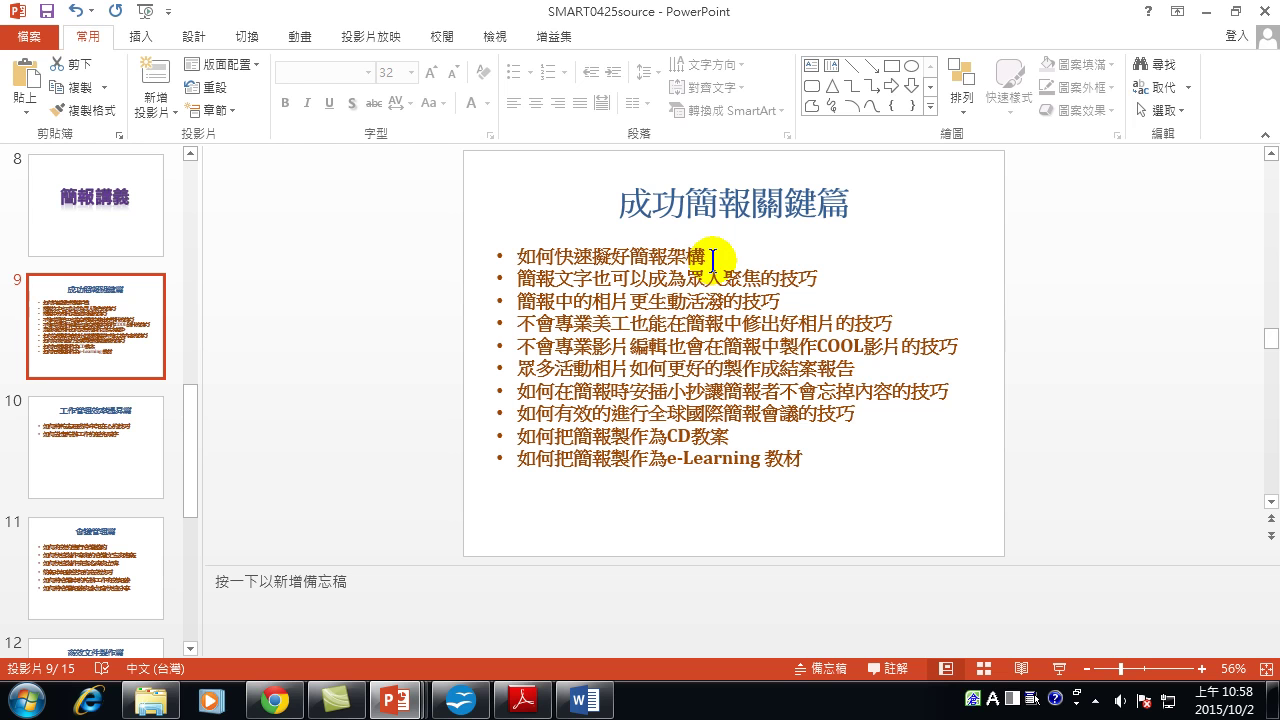
Delete 如何快速擬好 and 簡報 from the first bullet, and 簡報 and 巧 from the second.
left_click_drag(630, 256, 503, 252)
key("Delete")
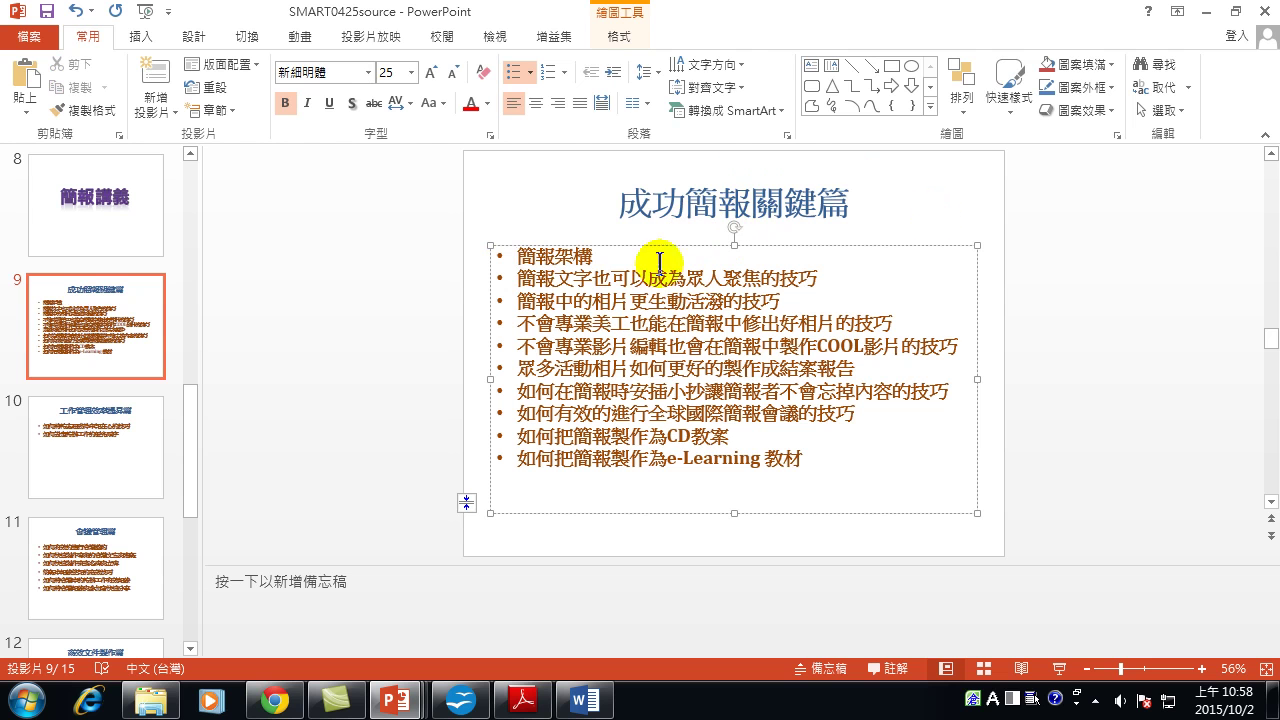
left_click_drag(556, 256, 500, 250)
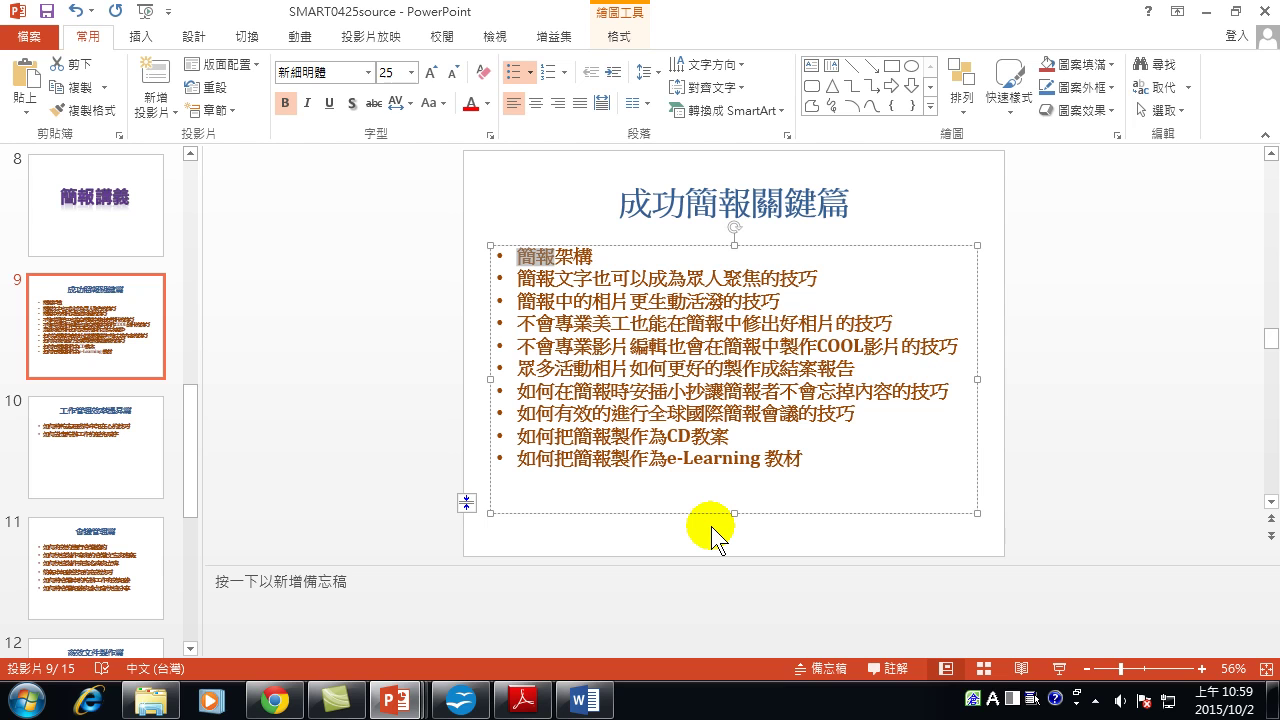
key("Delete")
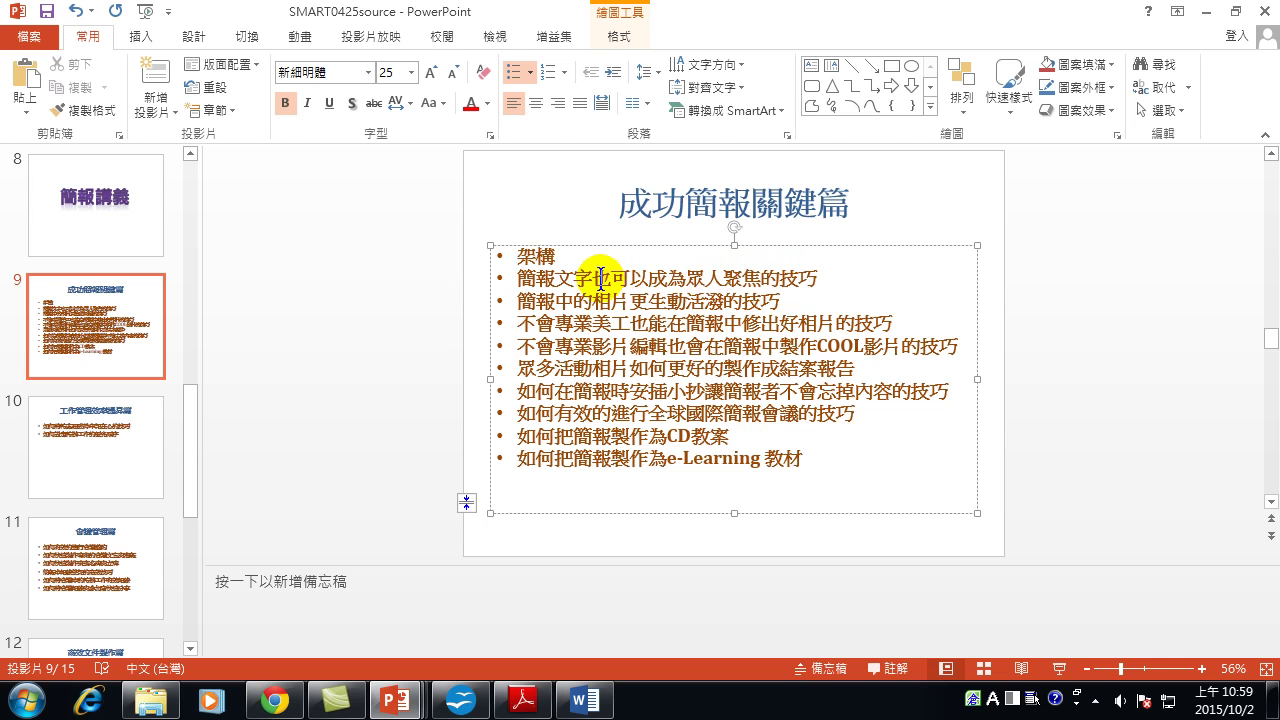
left_click_drag(556, 270, 500, 271)
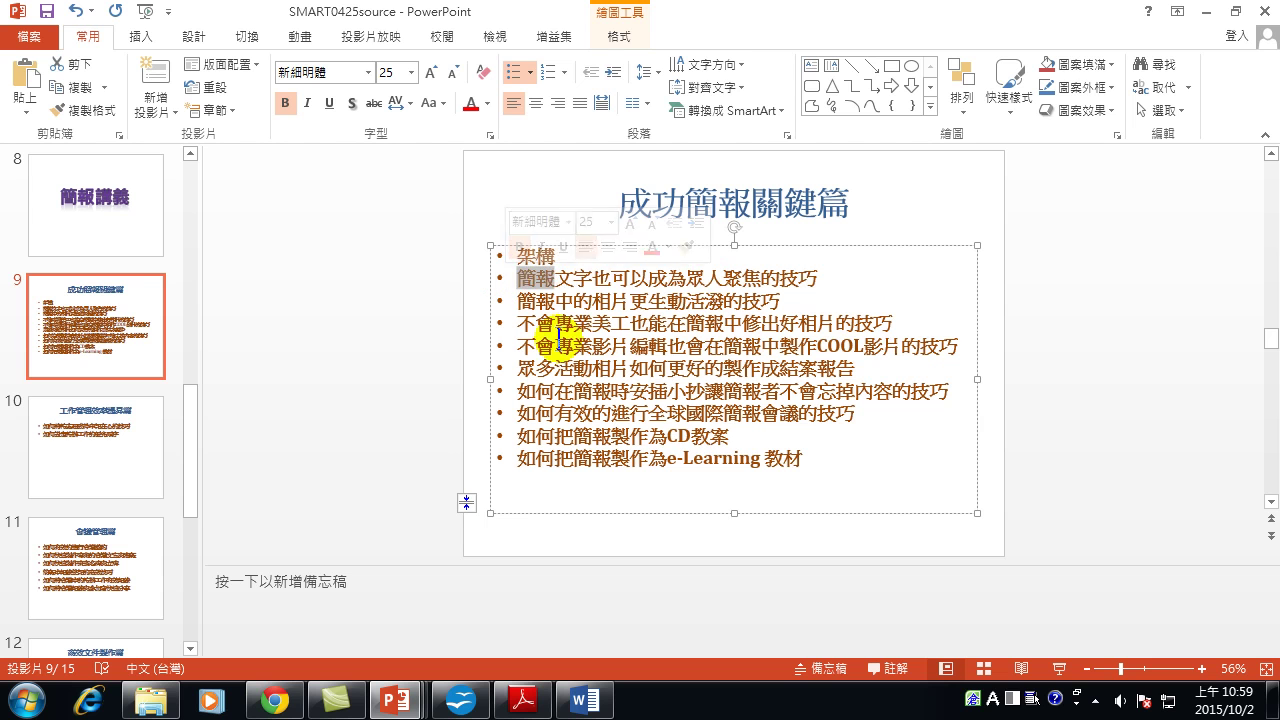
key("Delete")
key("Delete")
key("Delete")
key("Delete")
key("Delete")
key("Delete")
key("Delete")
key("Delete")
key("Delete")
key("Delete")
key("Delete")
key("Delete")
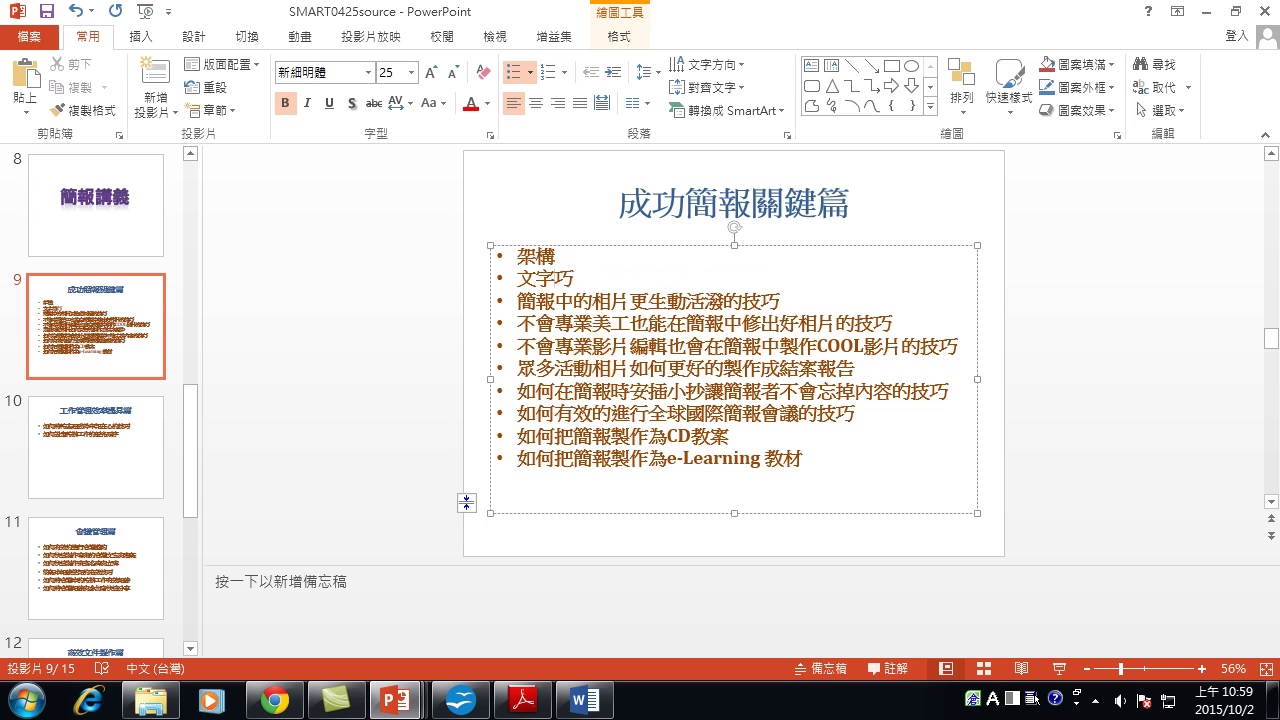
key("Delete")
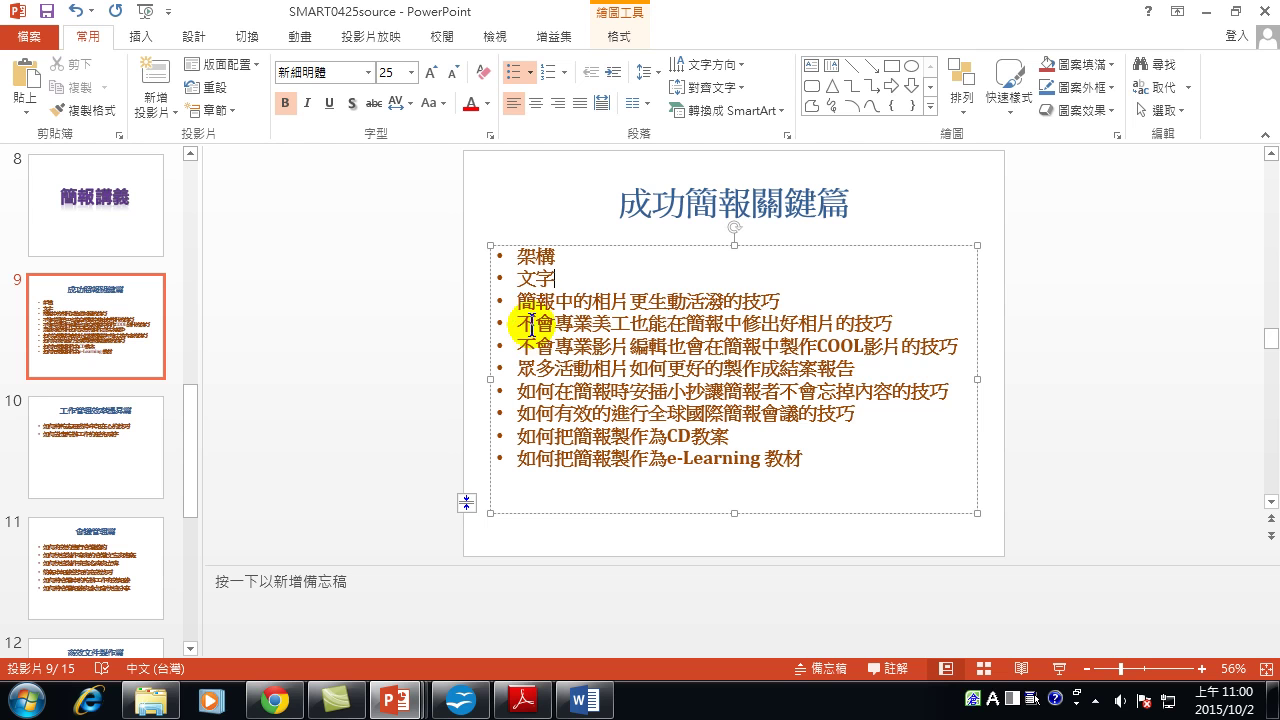
left_click_drag(520, 297, 823, 297)
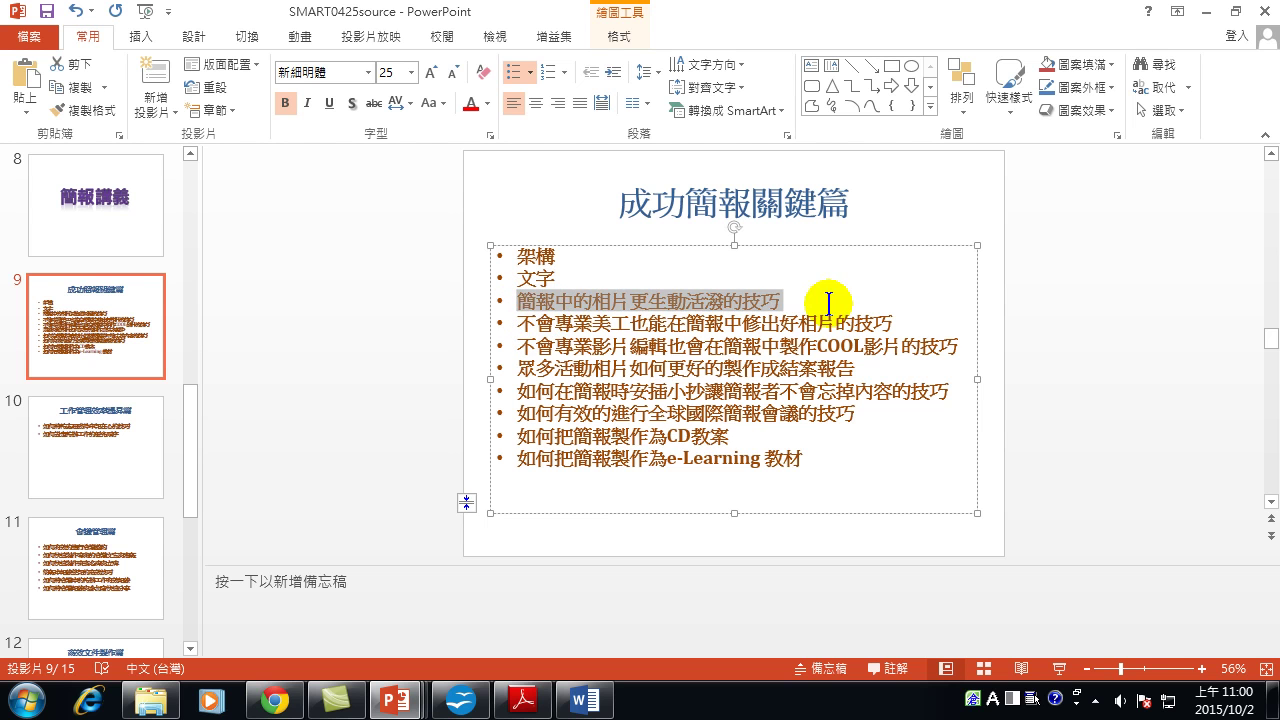
left_click_drag(515, 323, 928, 327)
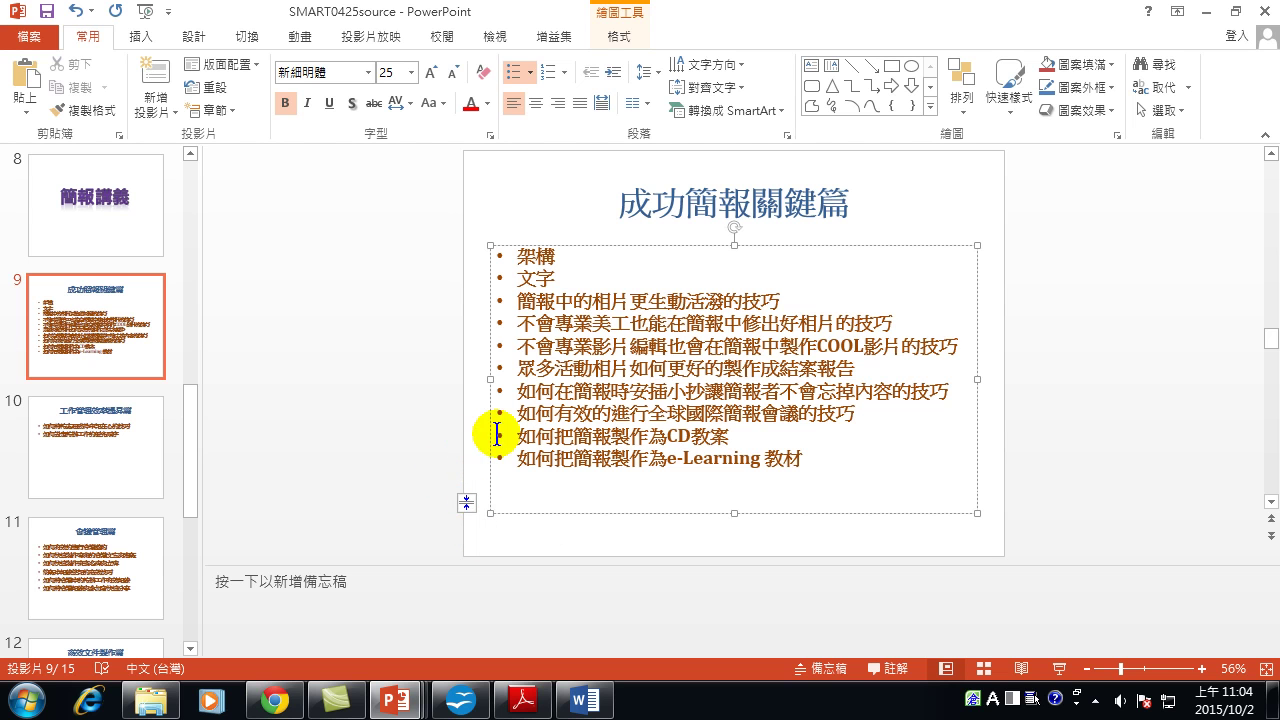
Add a new slide after slide 9 and start its bullet list with A1, B2 and C3.
left_click(115, 311)
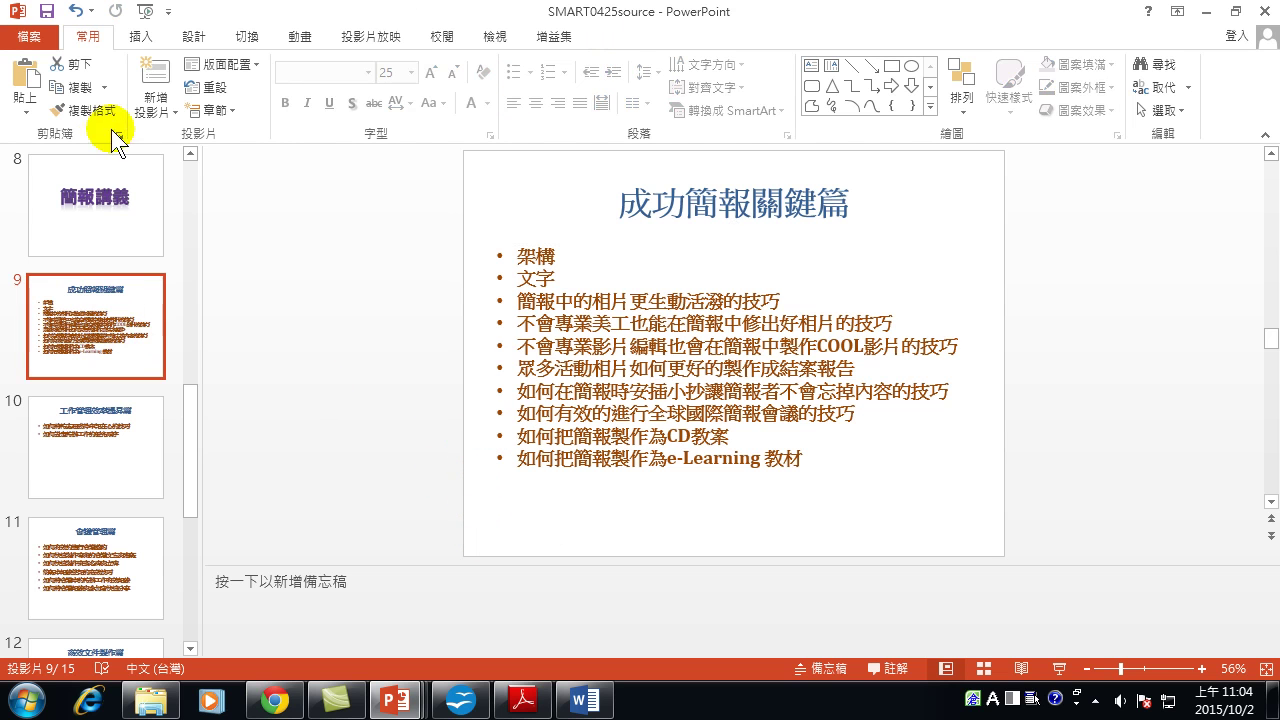
left_click(158, 80)
left_click(566, 310)
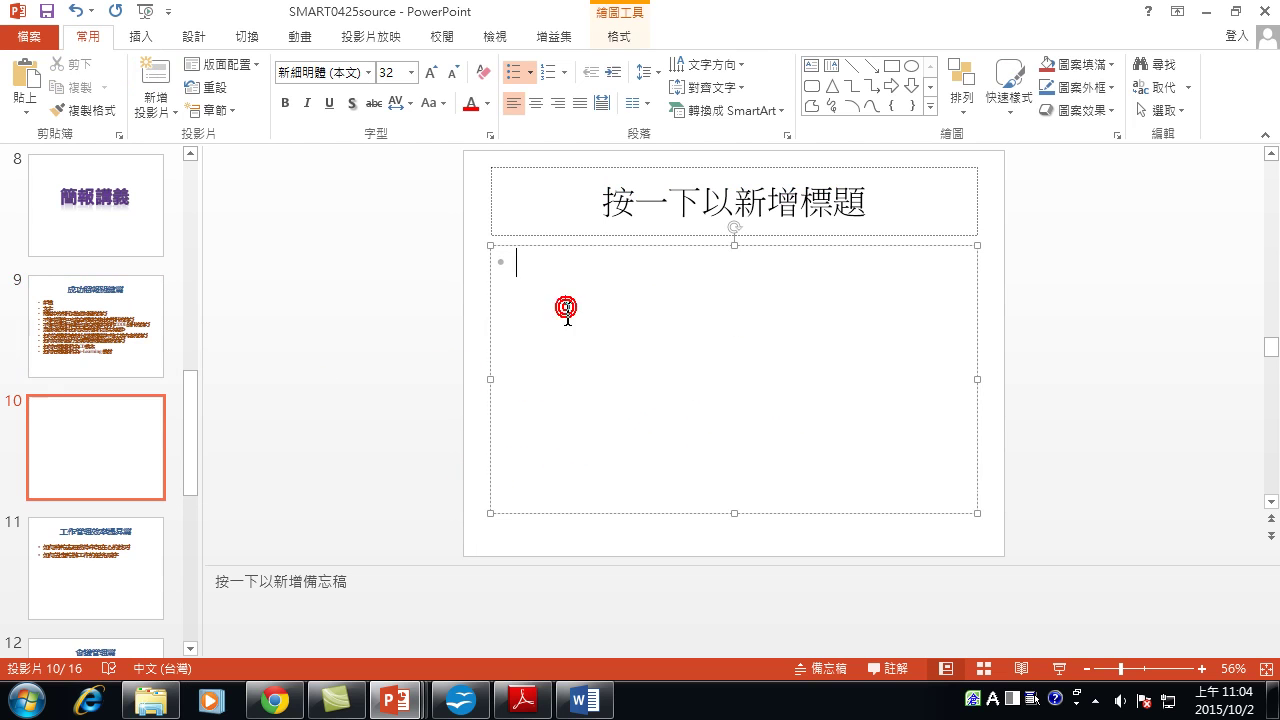
type("a1")
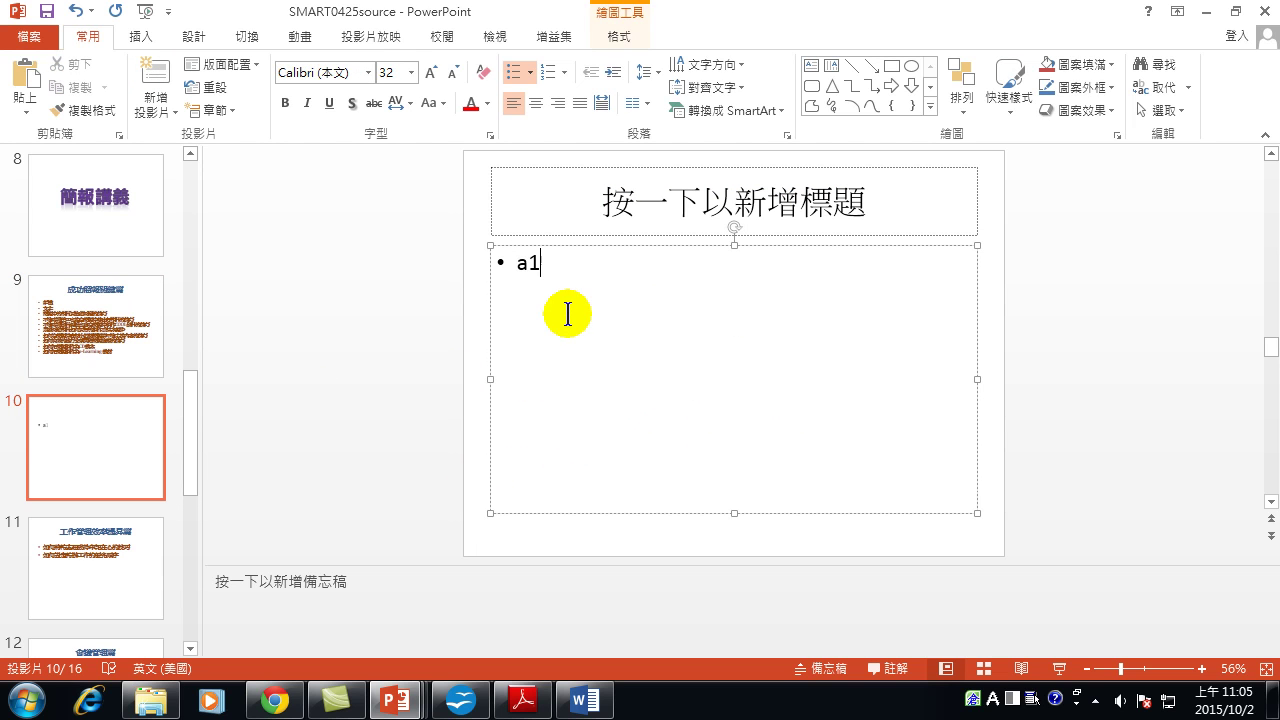
key("Return")
type("b2")
key("Return")
type("c3")
key("Return")
Finish the list with D4, E5, F6, G7 and h8, then return to slide 9.
type("d4")
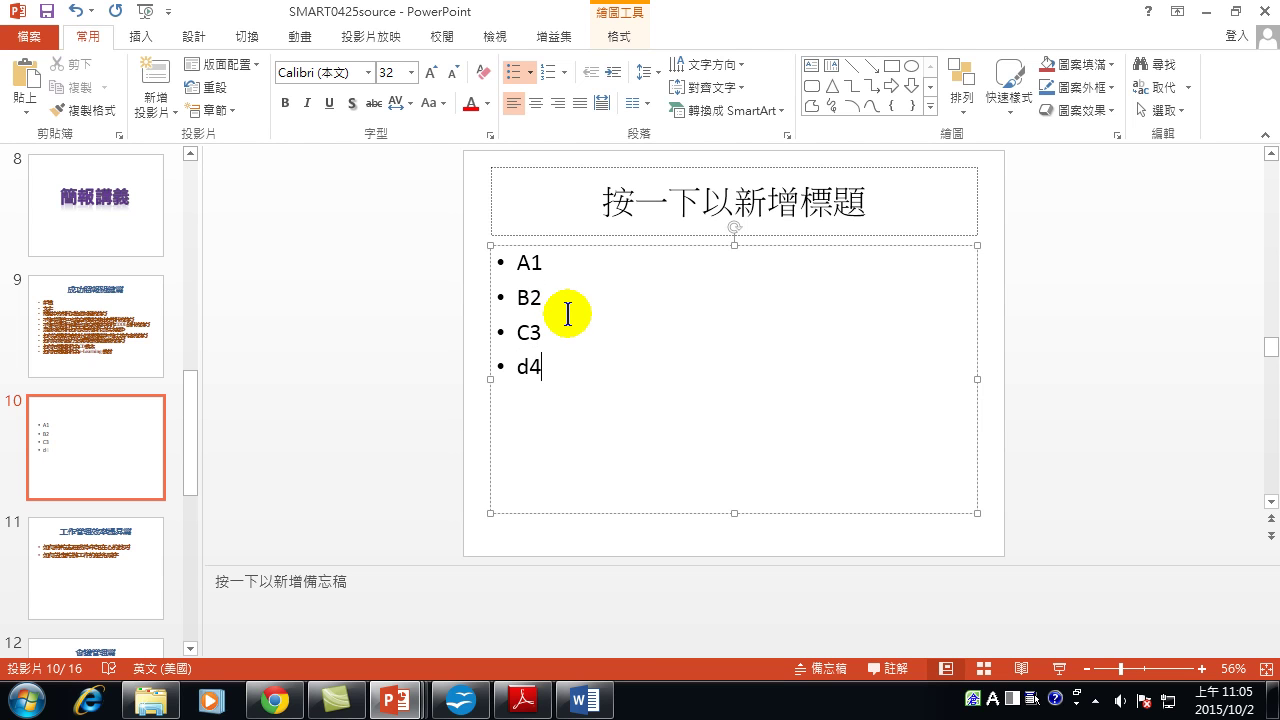
key("Return")
type("e5")
key("Return")
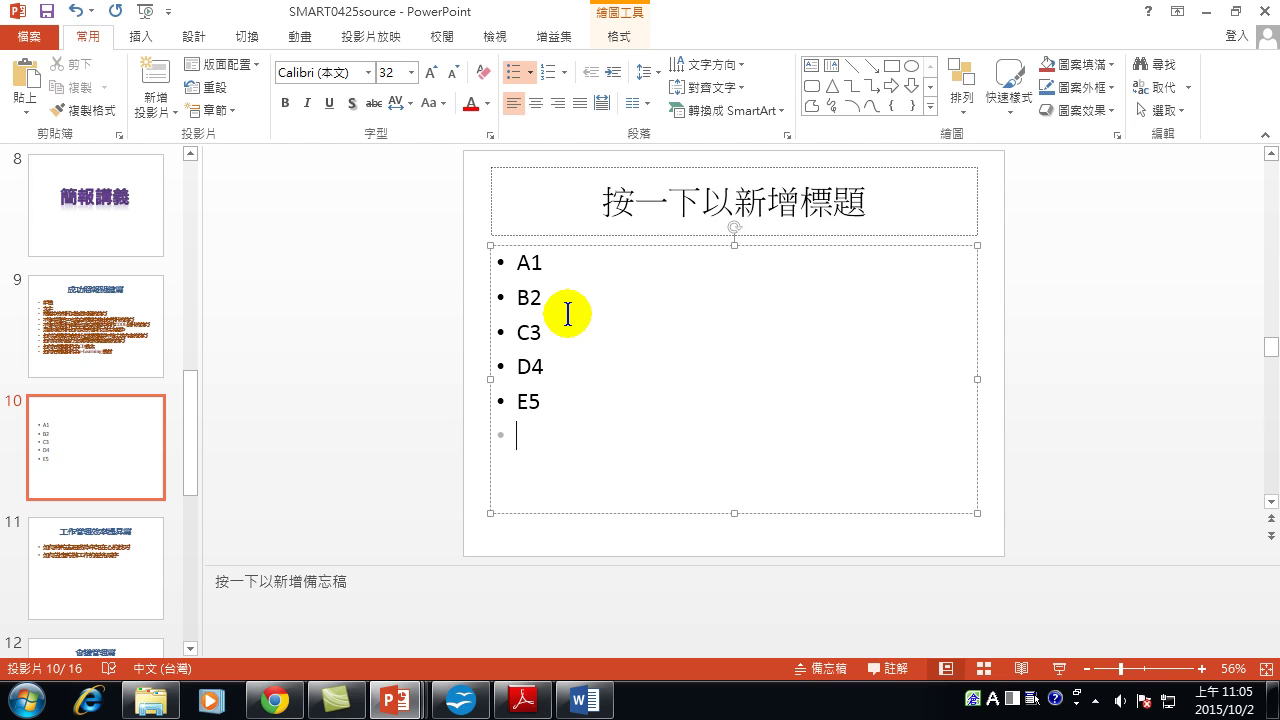
type("f6")
key("Return")
type("g7")
key("Return")
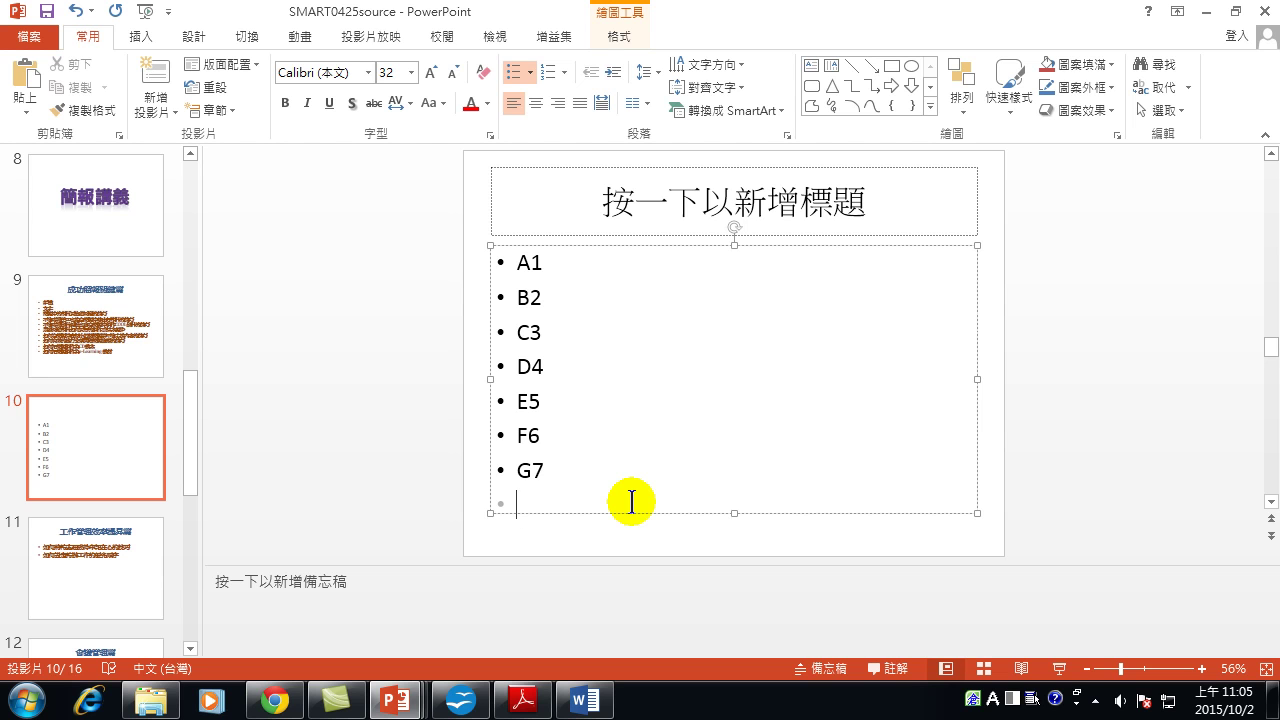
type("h8")
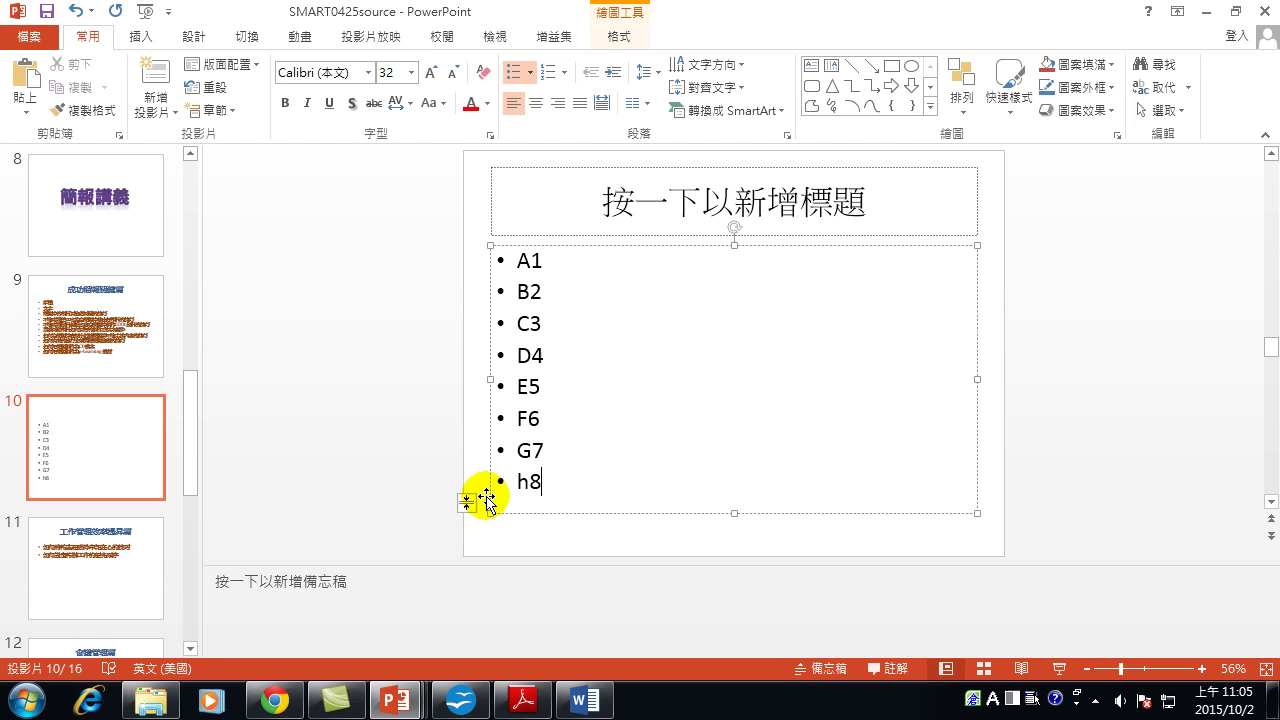
left_click(91, 308)
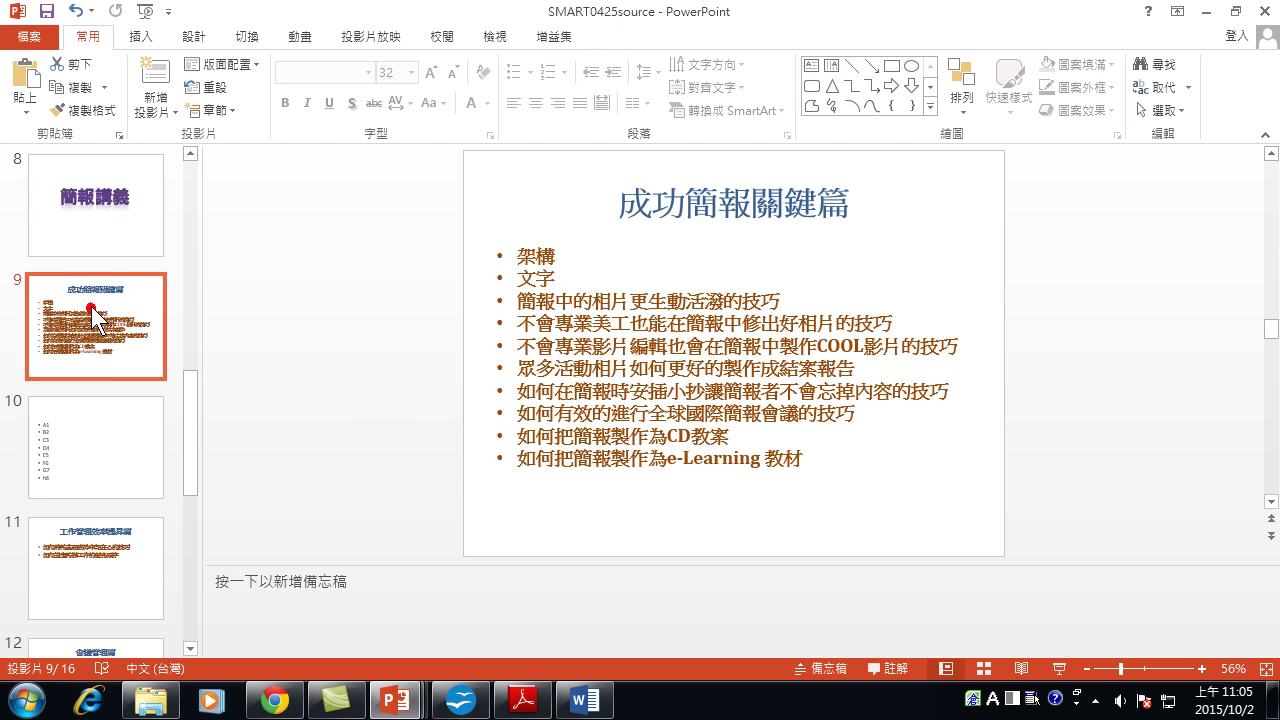
Split slide 9's overflowing body text between two slides via AutoFit Options.
left_click(637, 342)
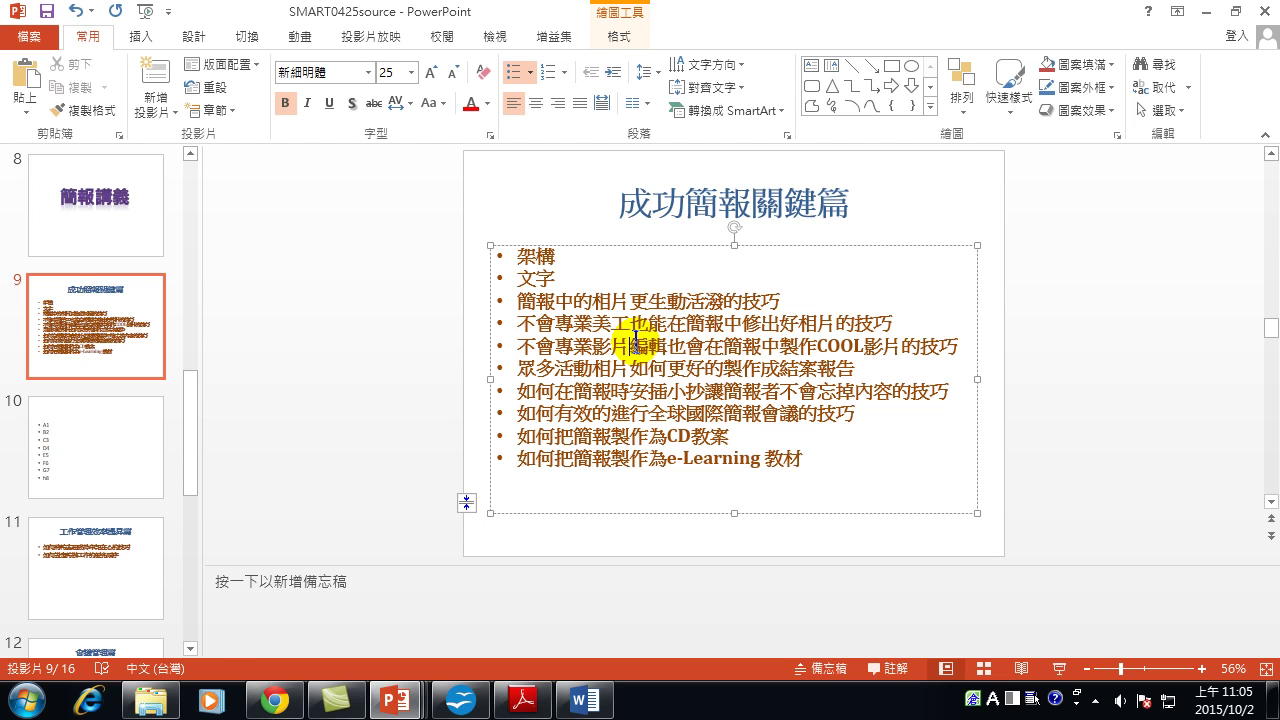
left_click(479, 502)
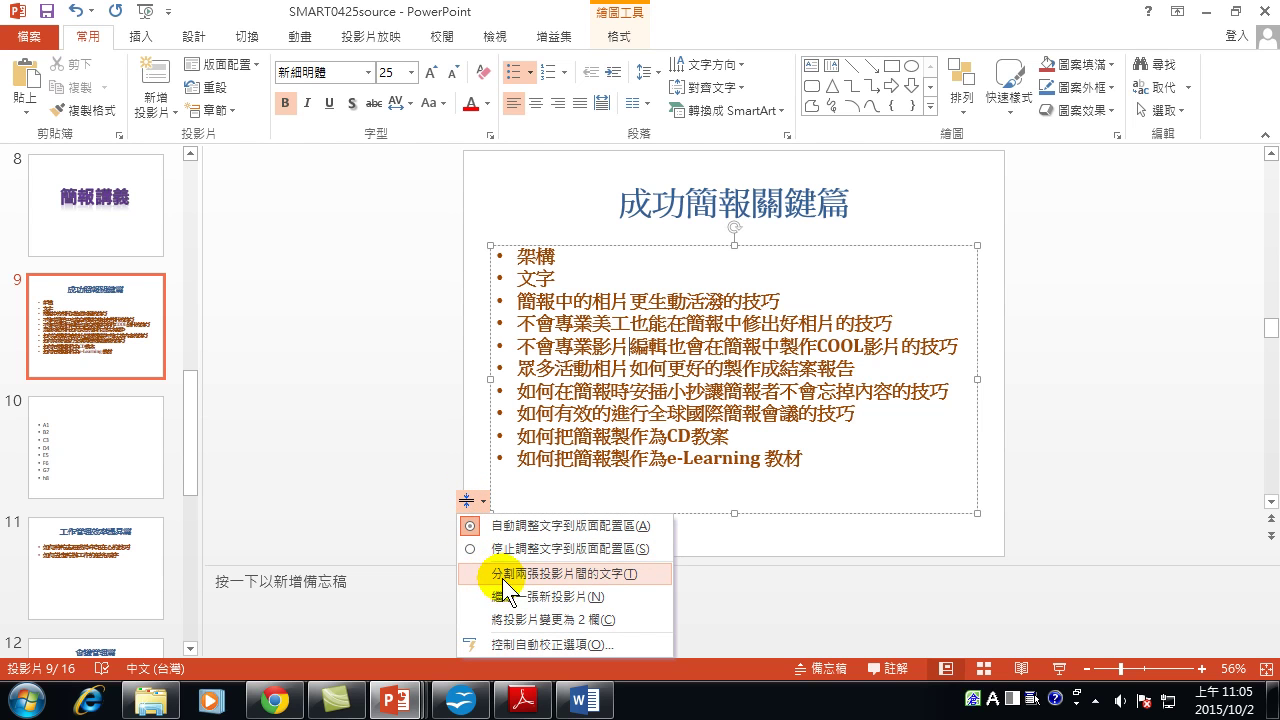
left_click(608, 575)
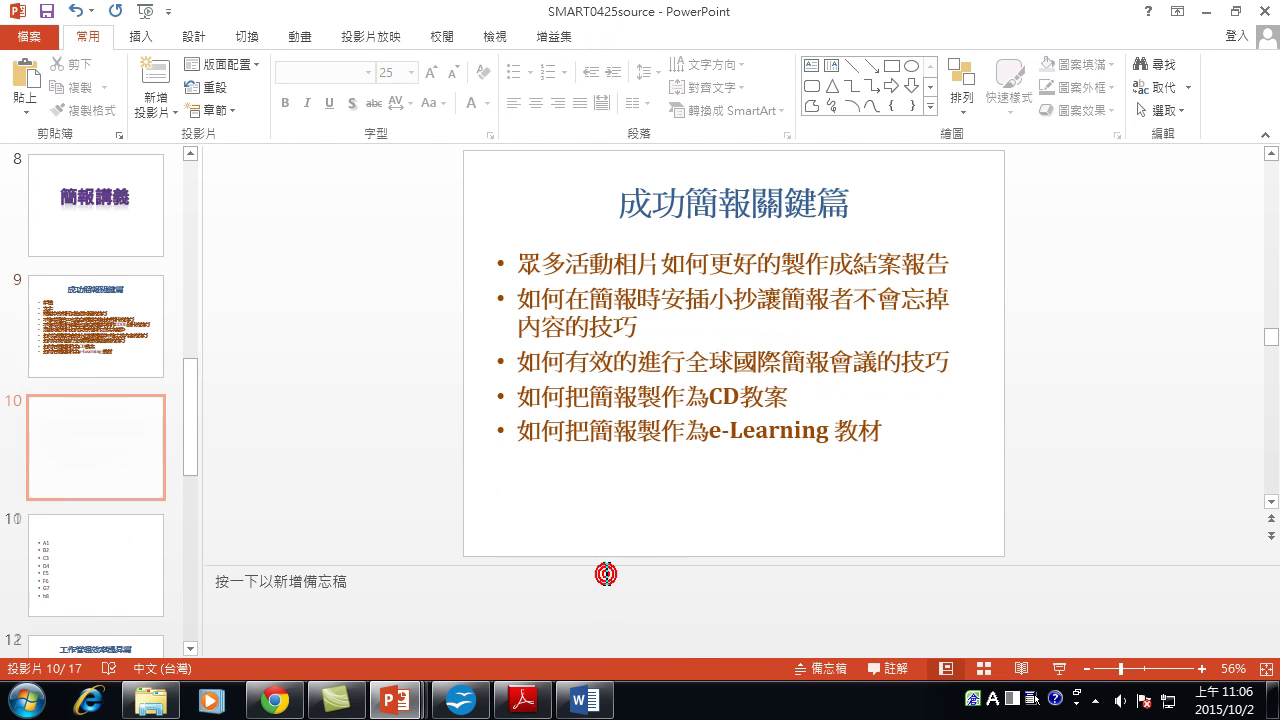
Compare slides 9 and 10 after the split and click into slide 10's bullets.
left_click(90, 304)
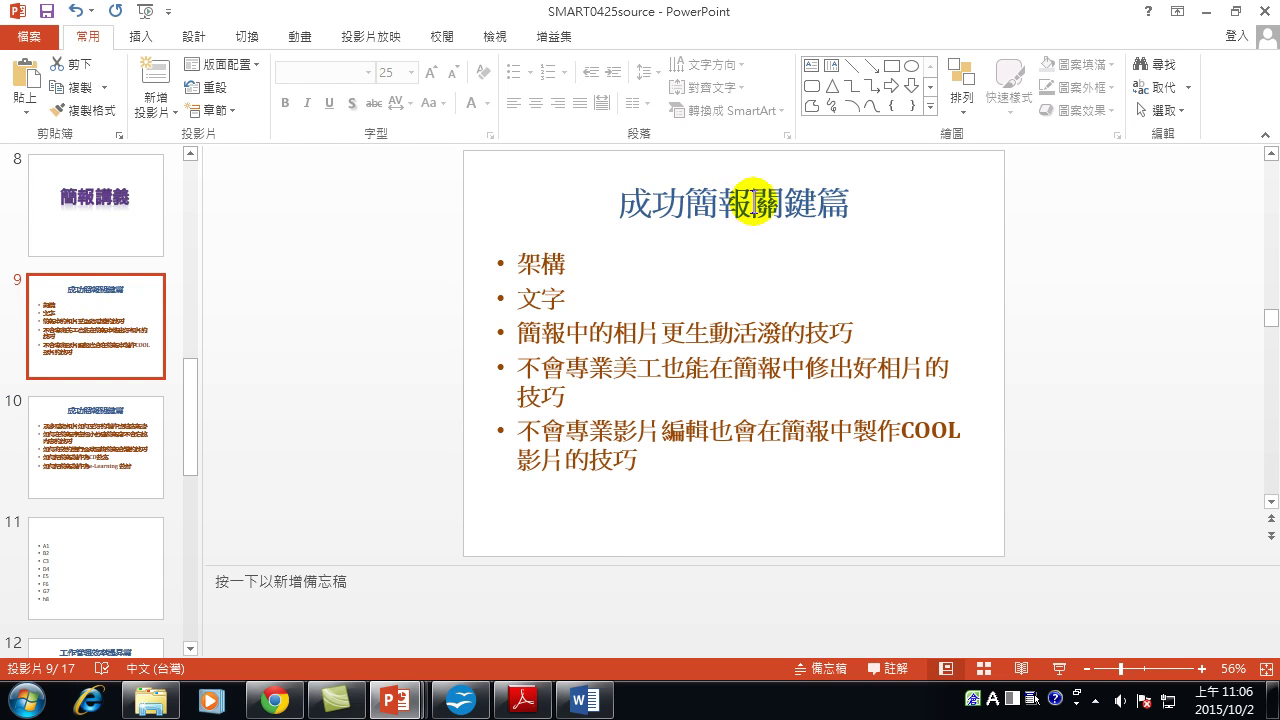
left_click(70, 430)
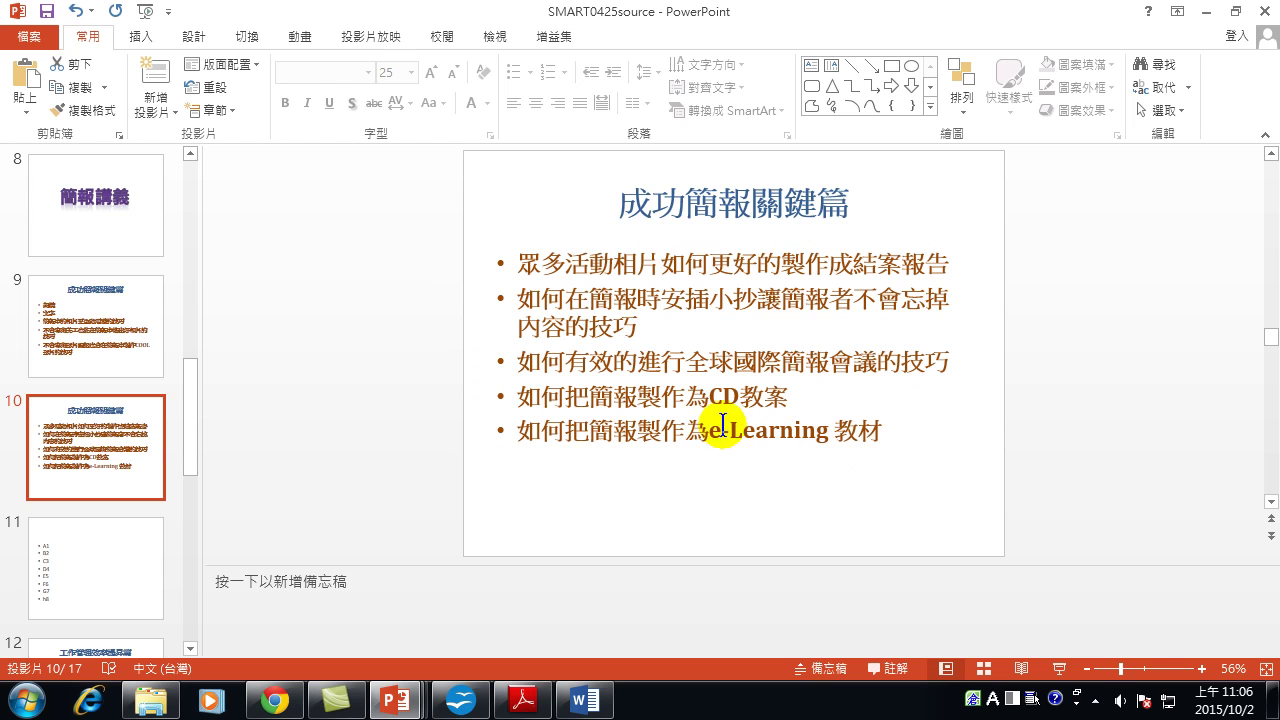
left_click(107, 311)
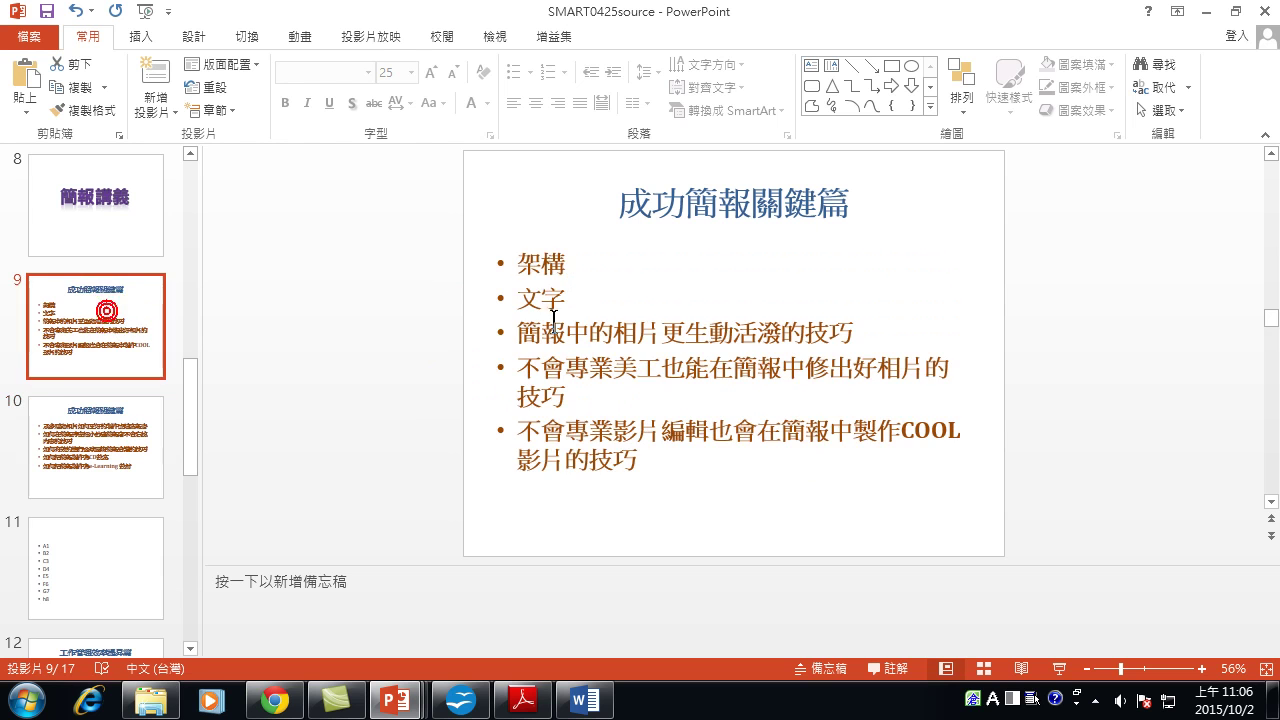
left_click(88, 441)
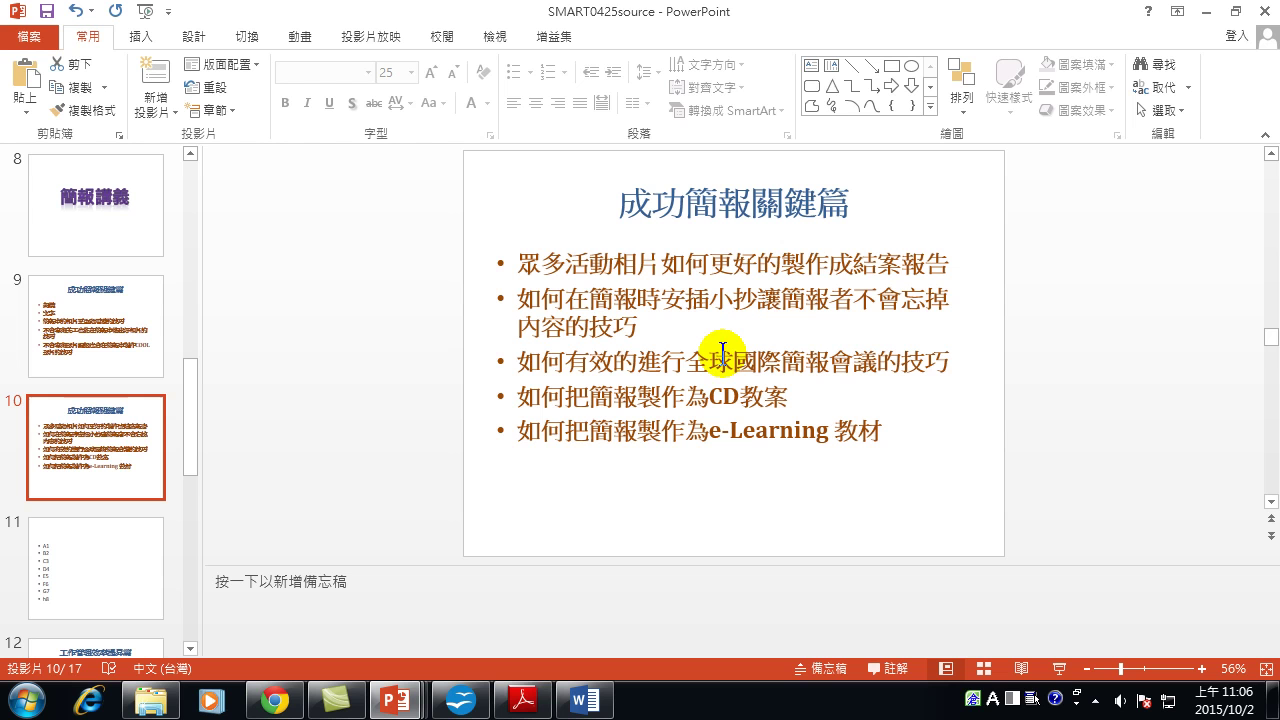
left_click(525, 432)
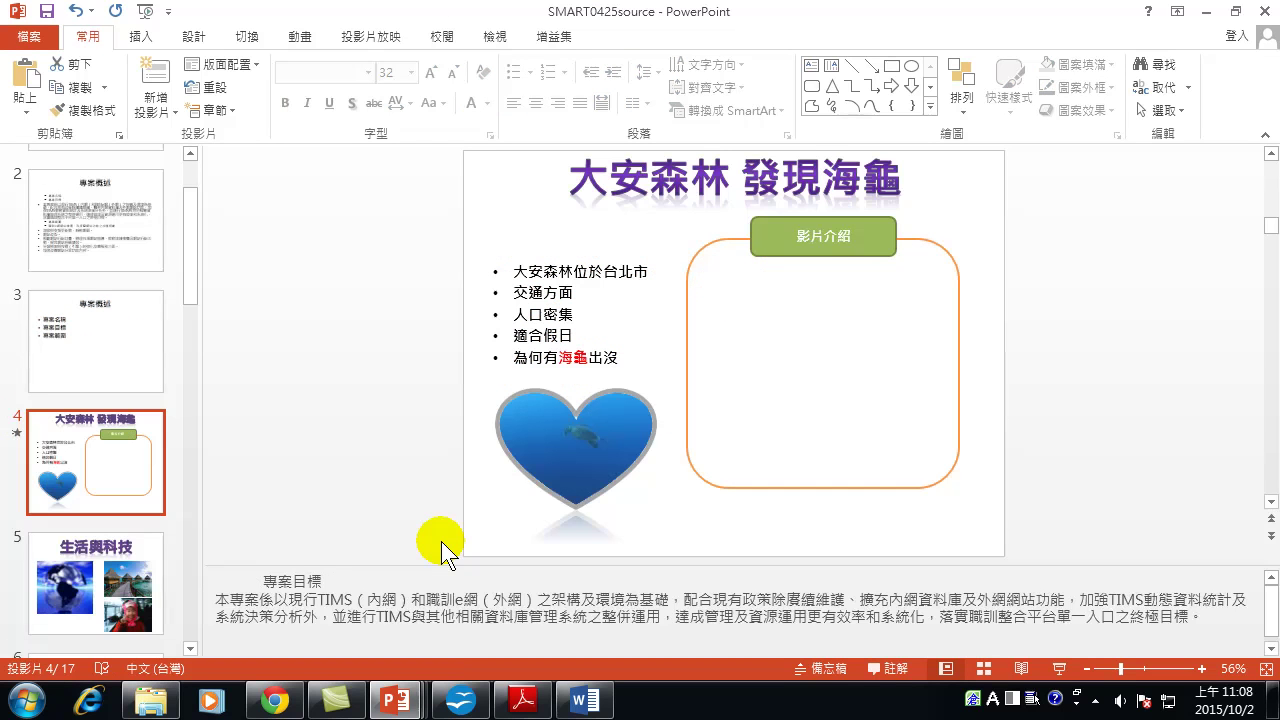
Play, then pause, the sea-turtle video inside slide 4's heart shape.
mouse_move(586, 429)
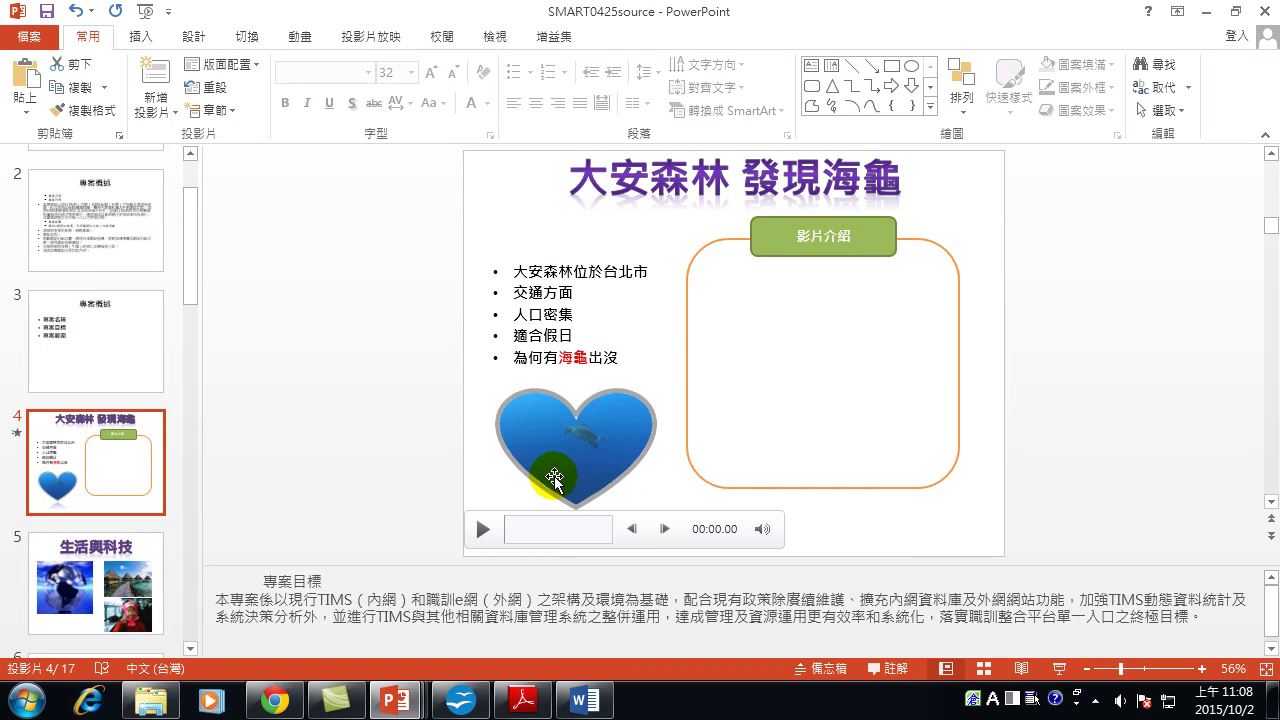
mouse_move(557, 491)
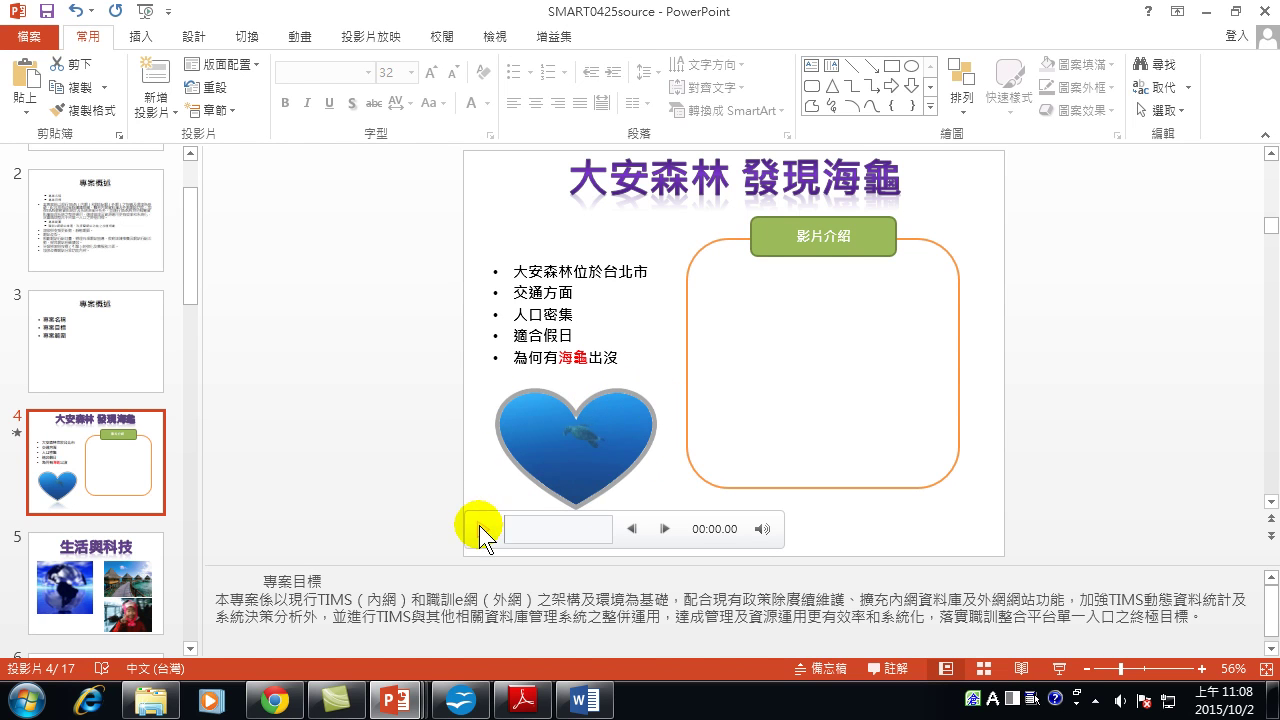
left_click(481, 529)
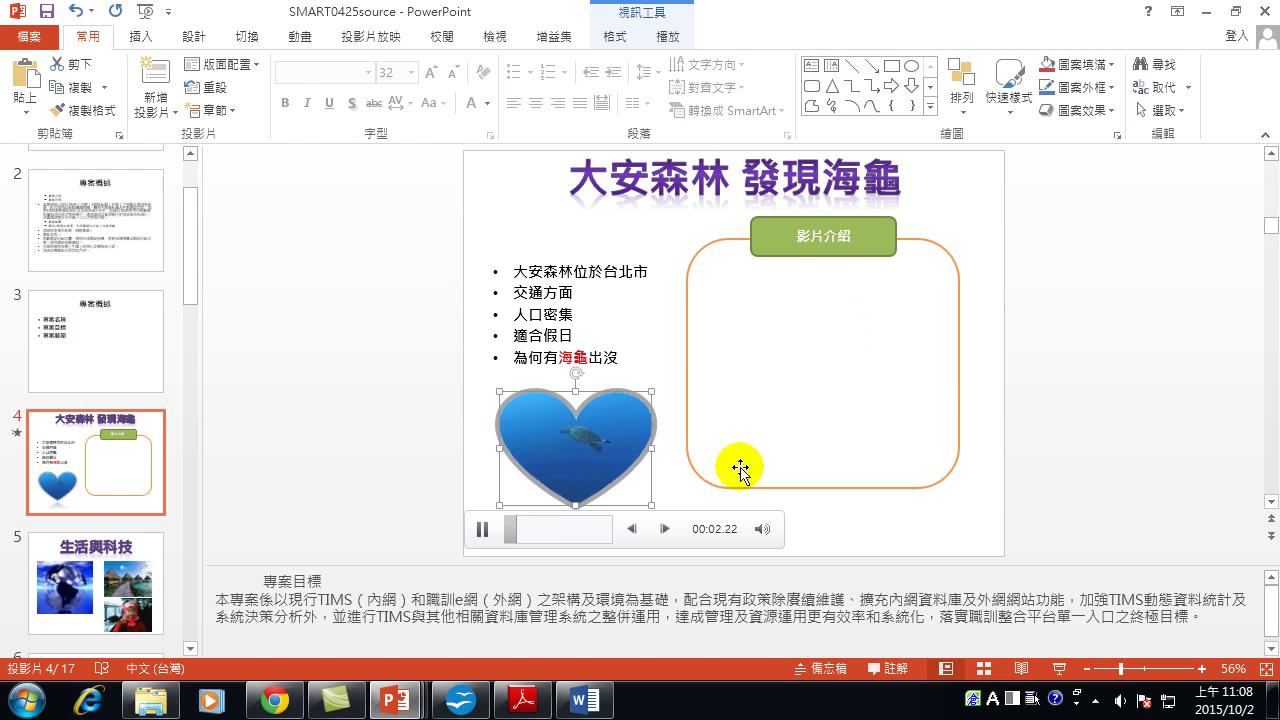
left_click(484, 525)
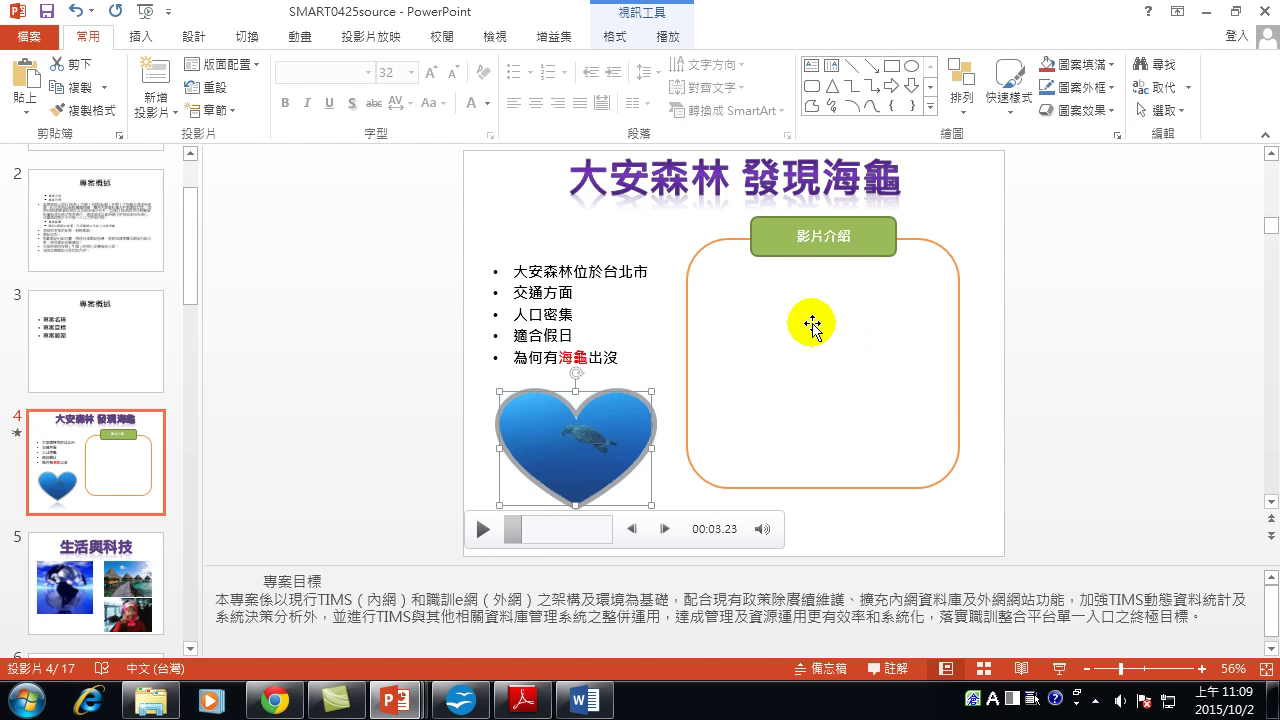
left_click(140, 36)
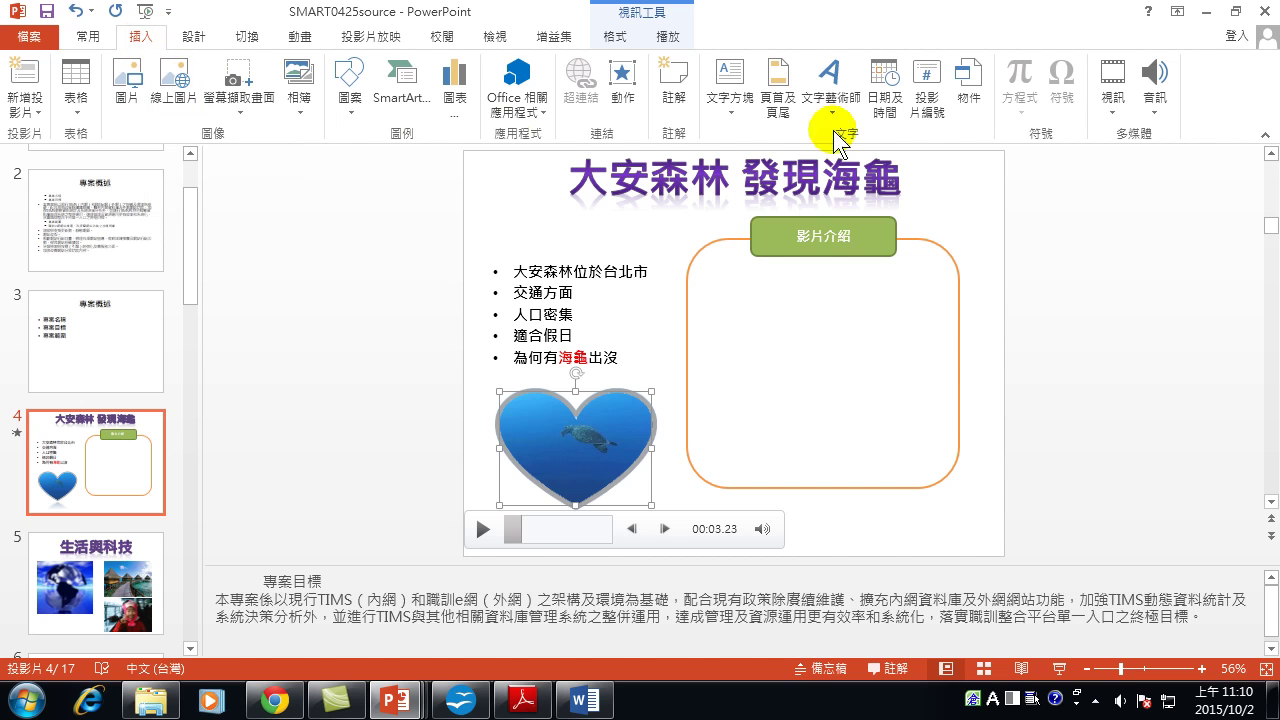
Insert the 野生生物 video from the Videos library's 範例視訊 folder onto slide 4.
left_click(1114, 110)
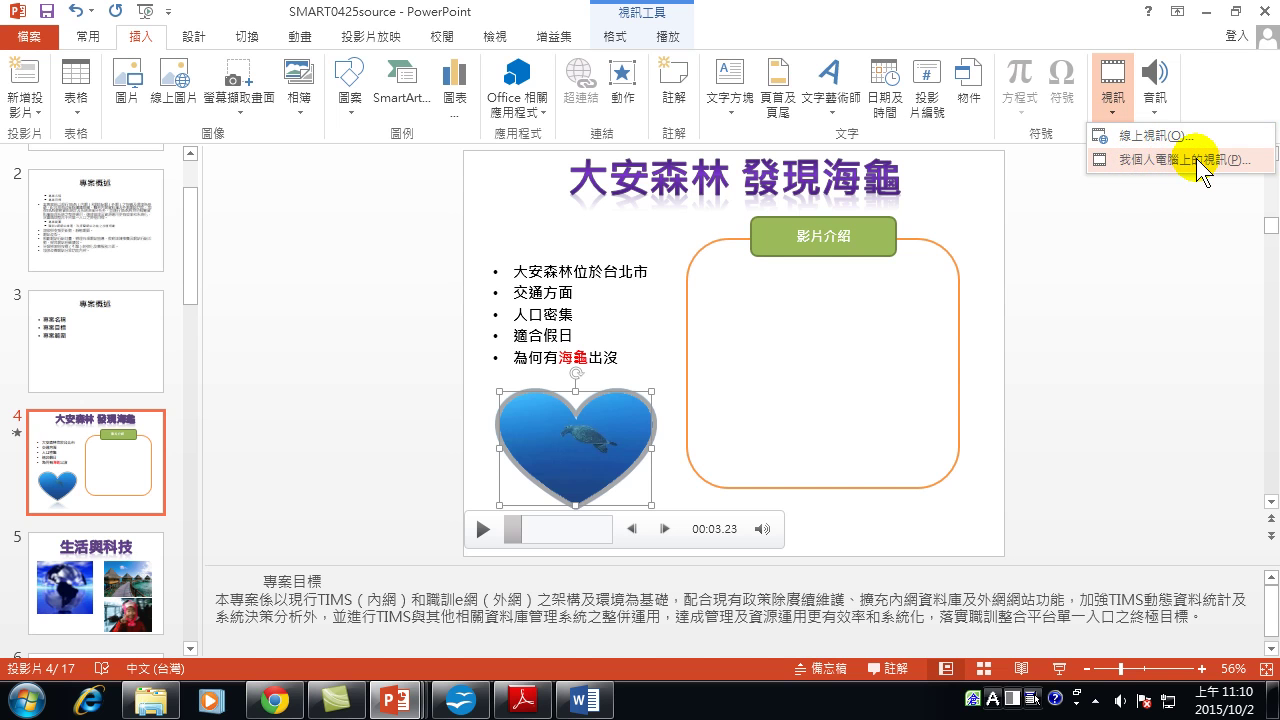
left_click(1113, 75)
left_click(1113, 75)
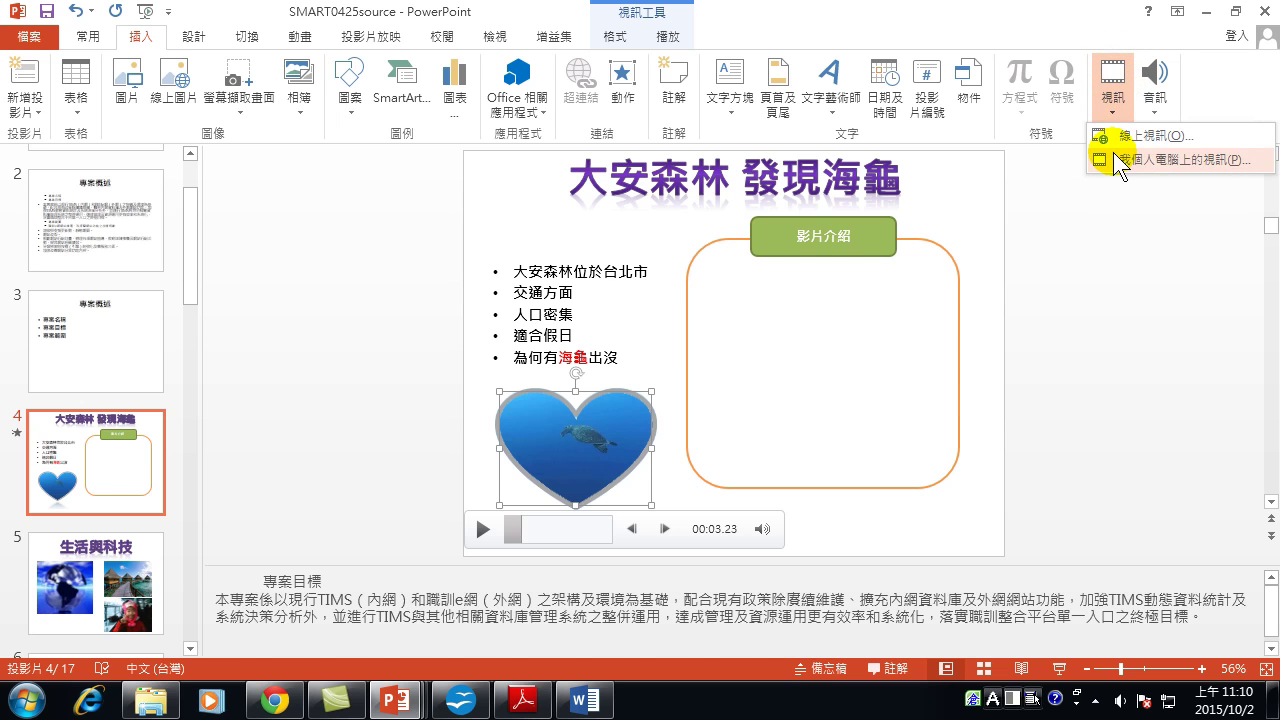
left_click(1170, 163)
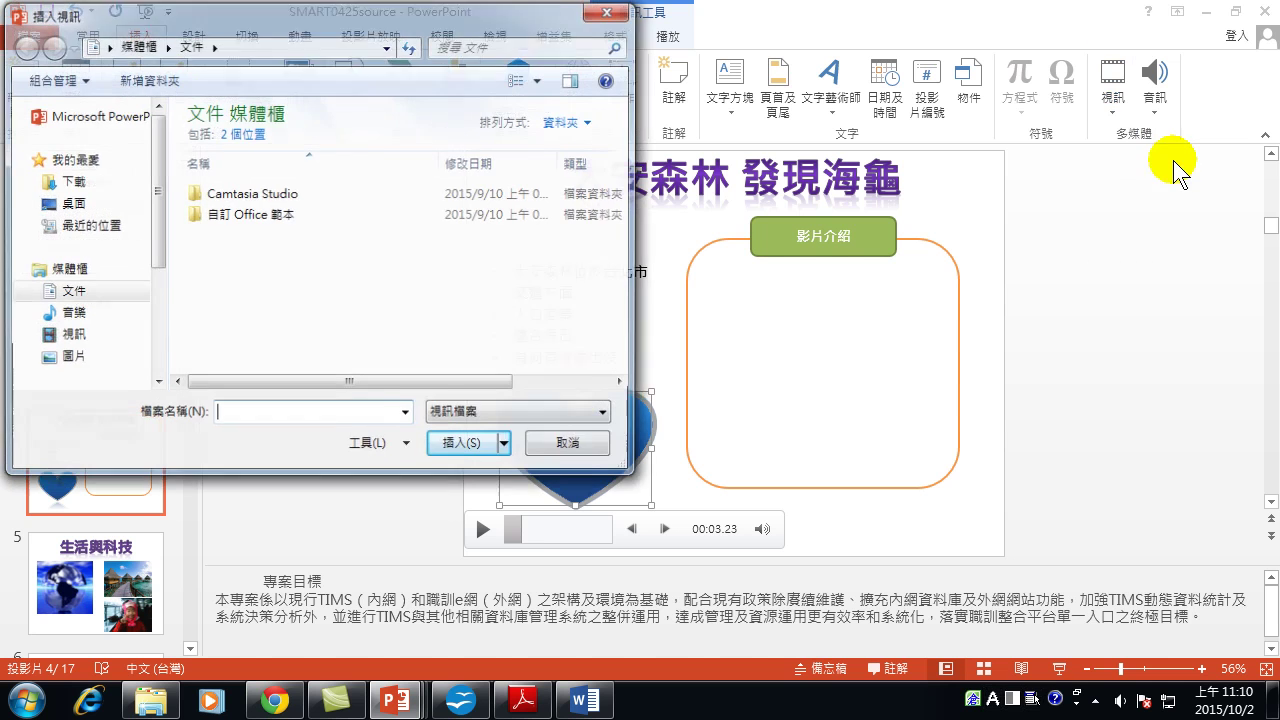
scroll(160, 257, "down", 2)
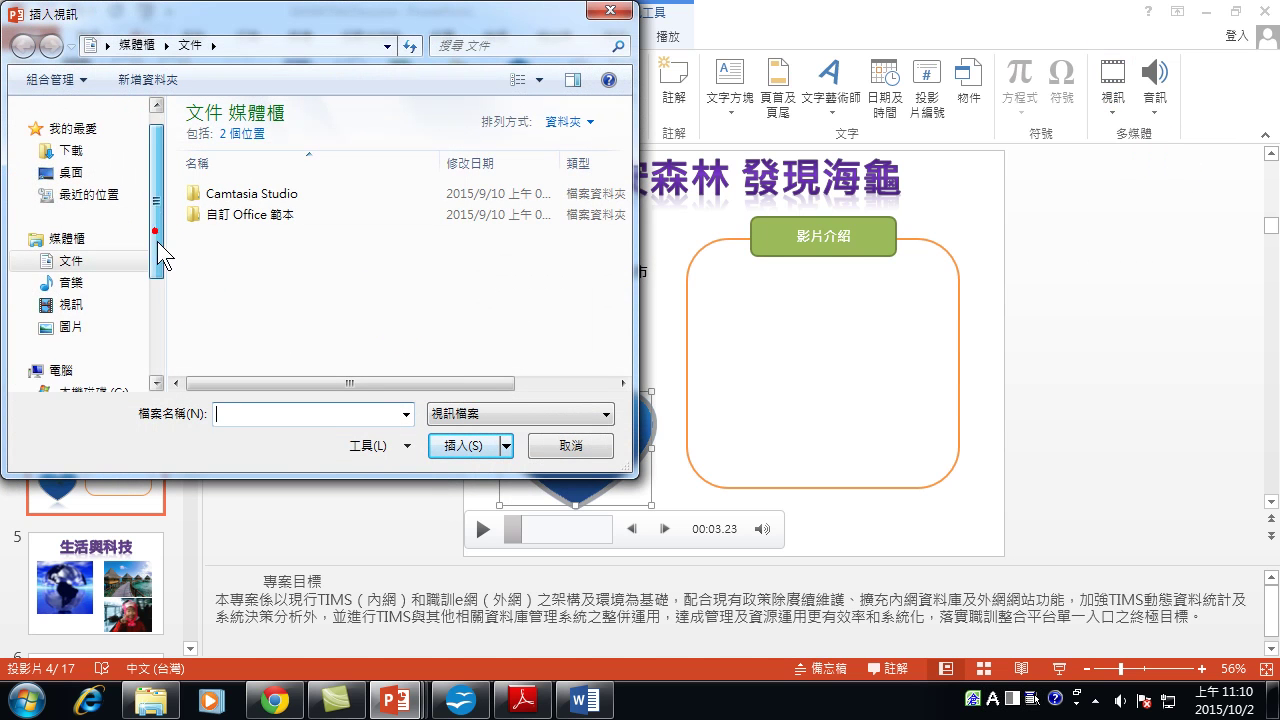
scroll(100, 272, "up", 1)
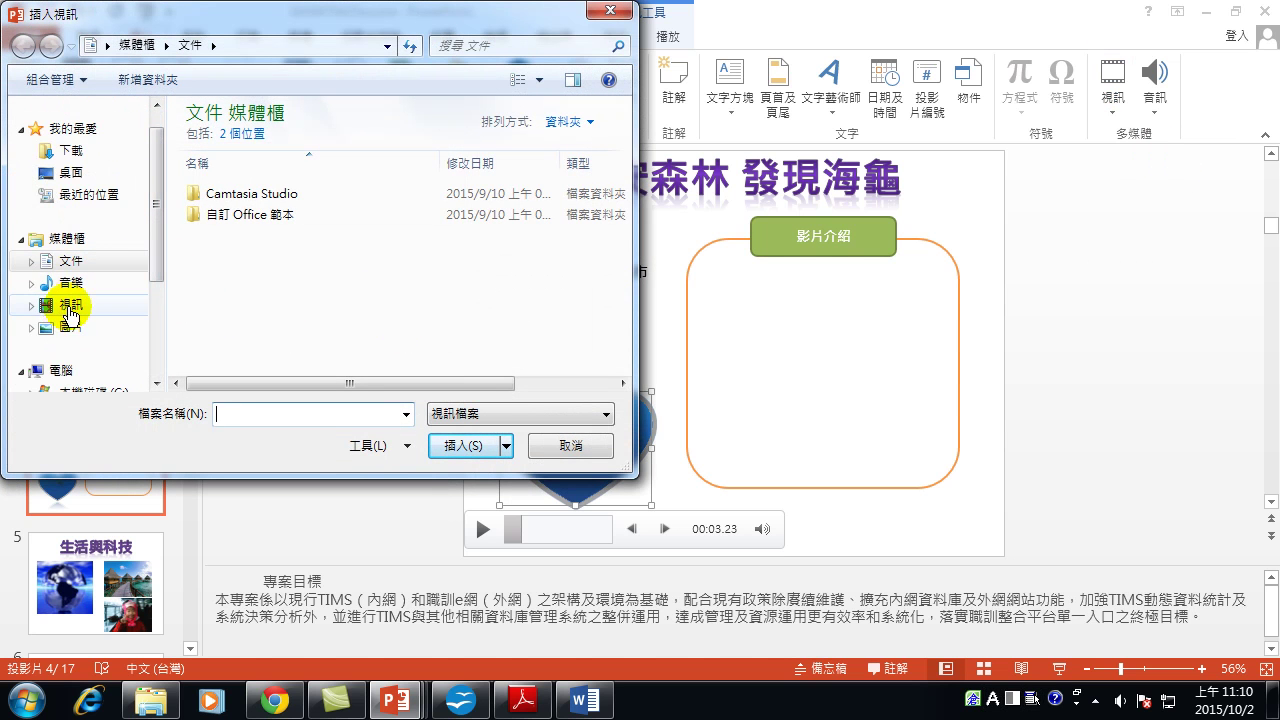
left_click(66, 308)
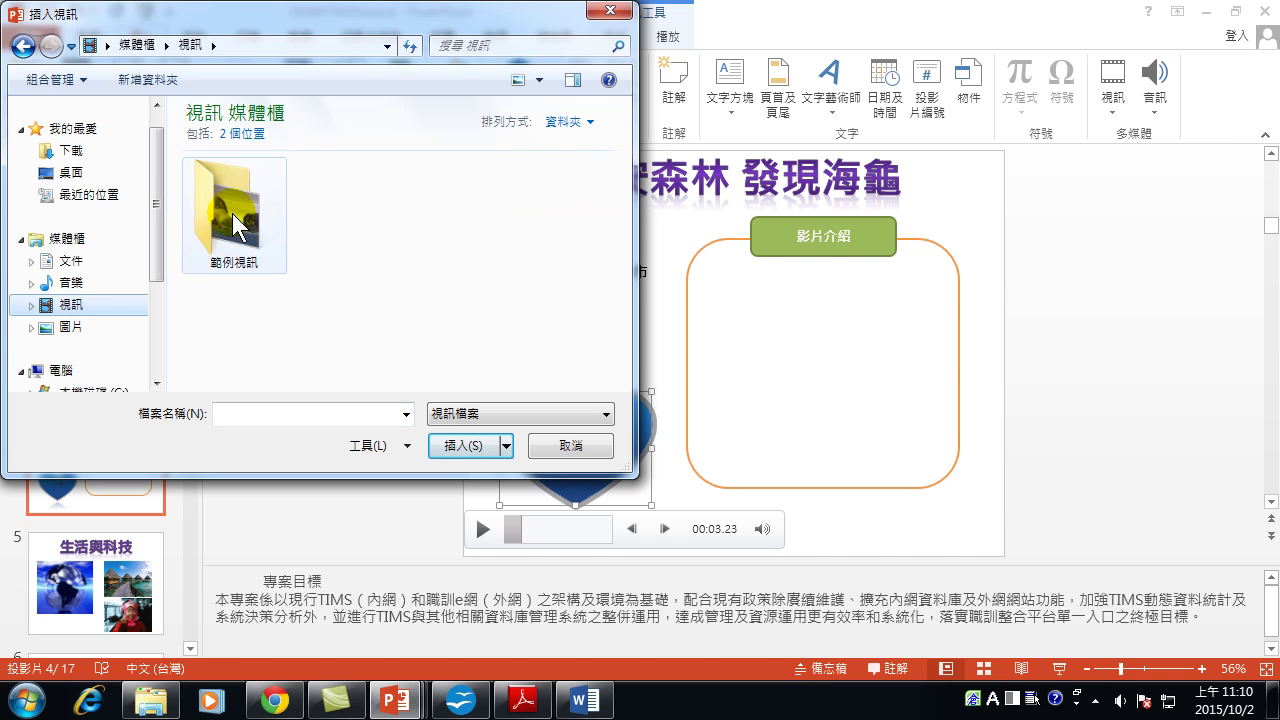
double_click(230, 212)
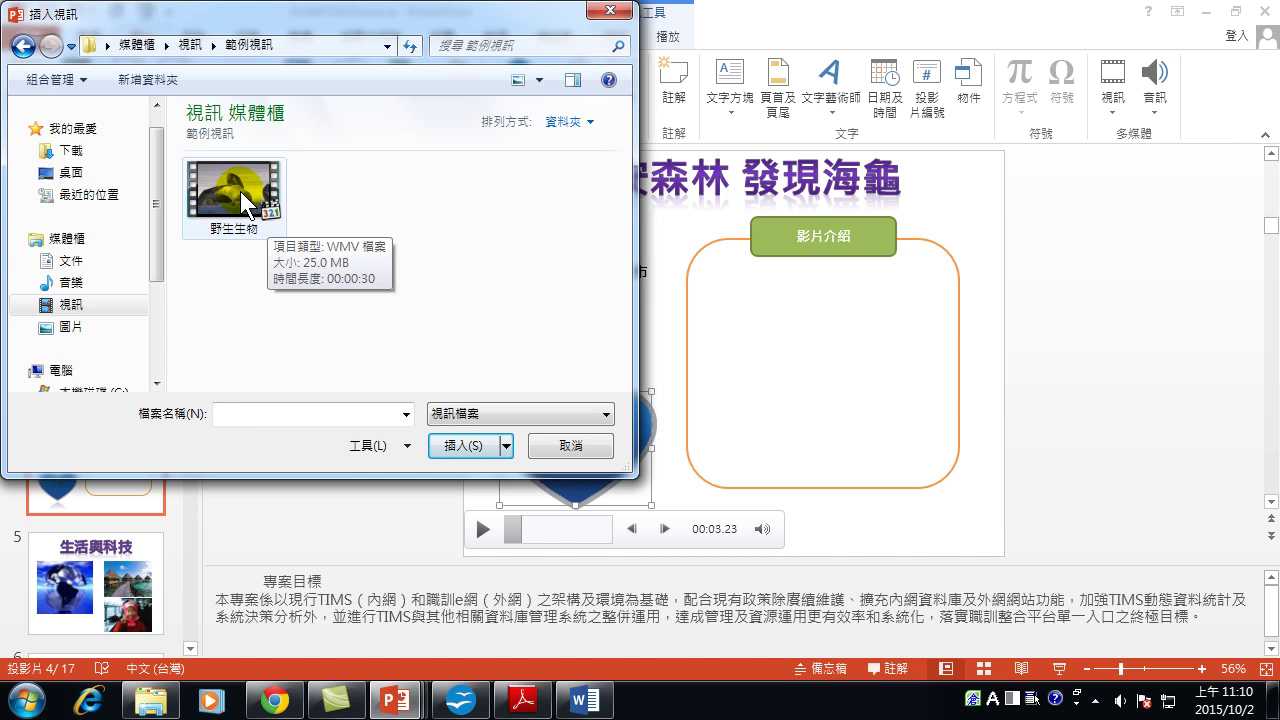
double_click(244, 196)
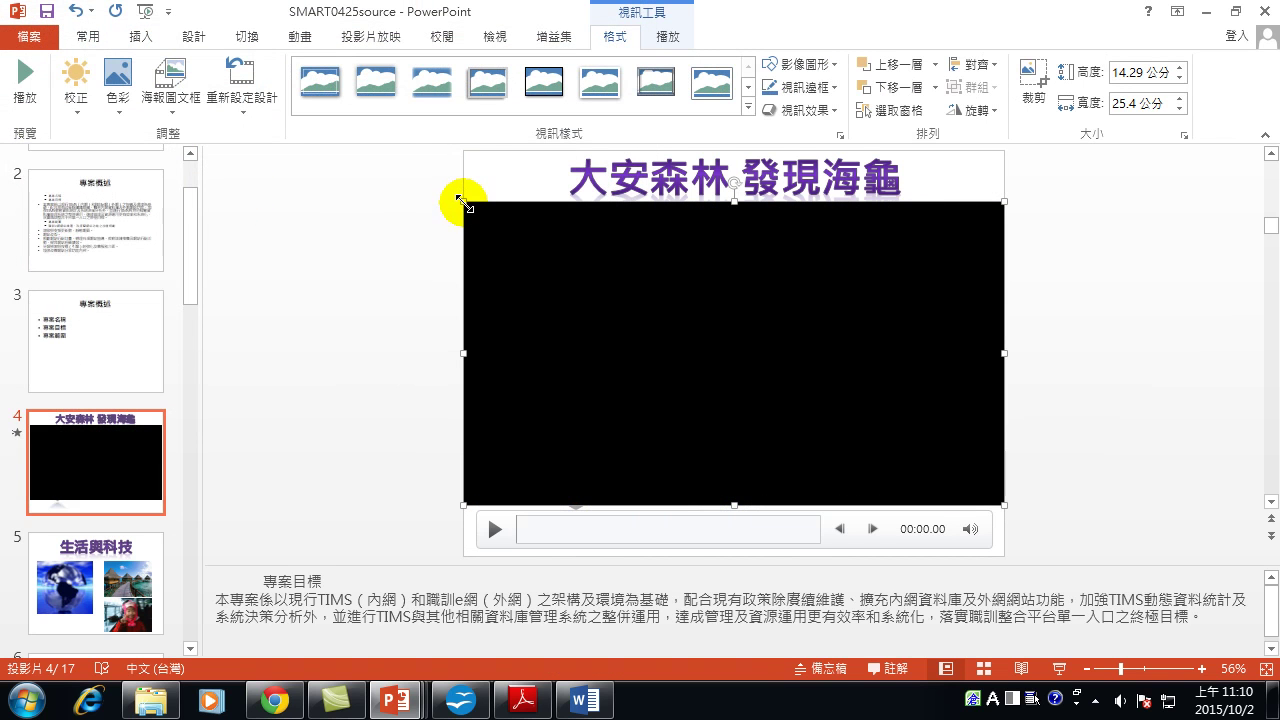
Resize the 野生生物 video to about 6.69 × 11.89 cm and seat it in the 影片介紹 frame.
left_click_drag(458, 198, 722, 346)
left_click_drag(900, 416, 876, 358)
left_click_drag(979, 286, 951, 314)
mouse_move(879, 372)
left_mouse_down()
mouse_move(889, 343)
mouse_move(875, 349)
left_mouse_up()
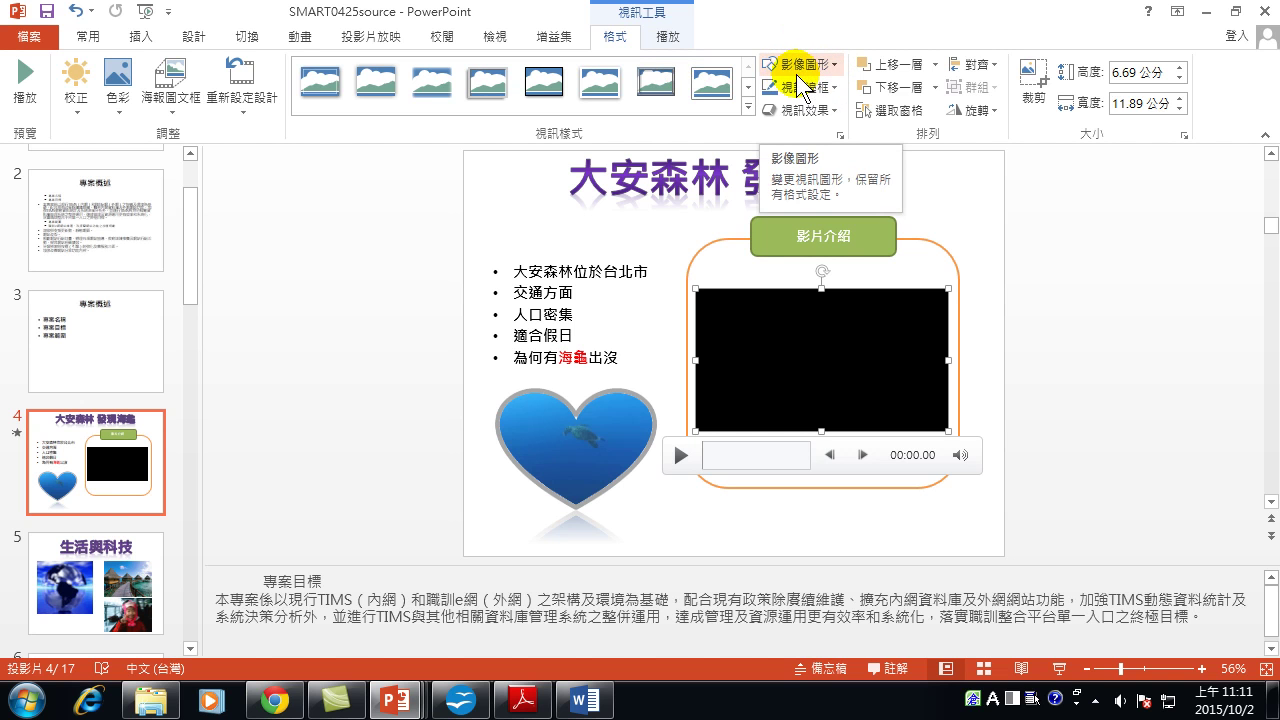
Crop the 野生生物 video to a heart shape and preview it with a quick play and pause.
left_click(797, 66)
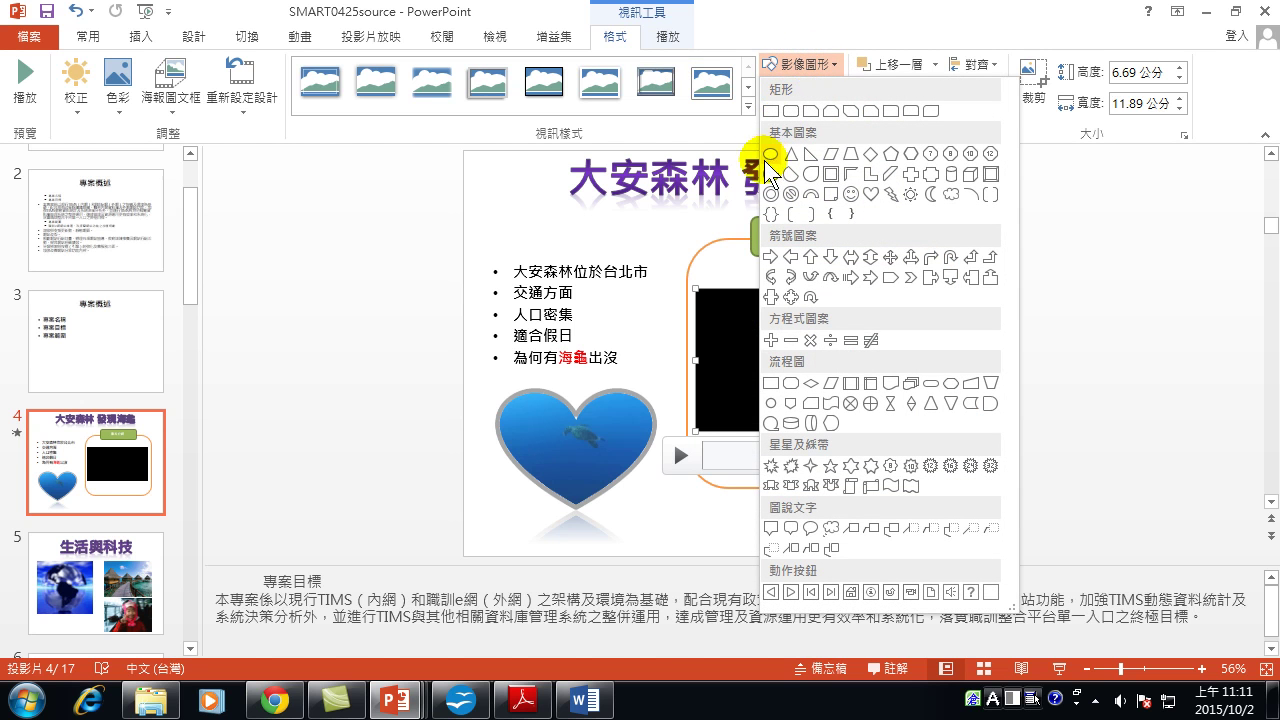
left_click(871, 194)
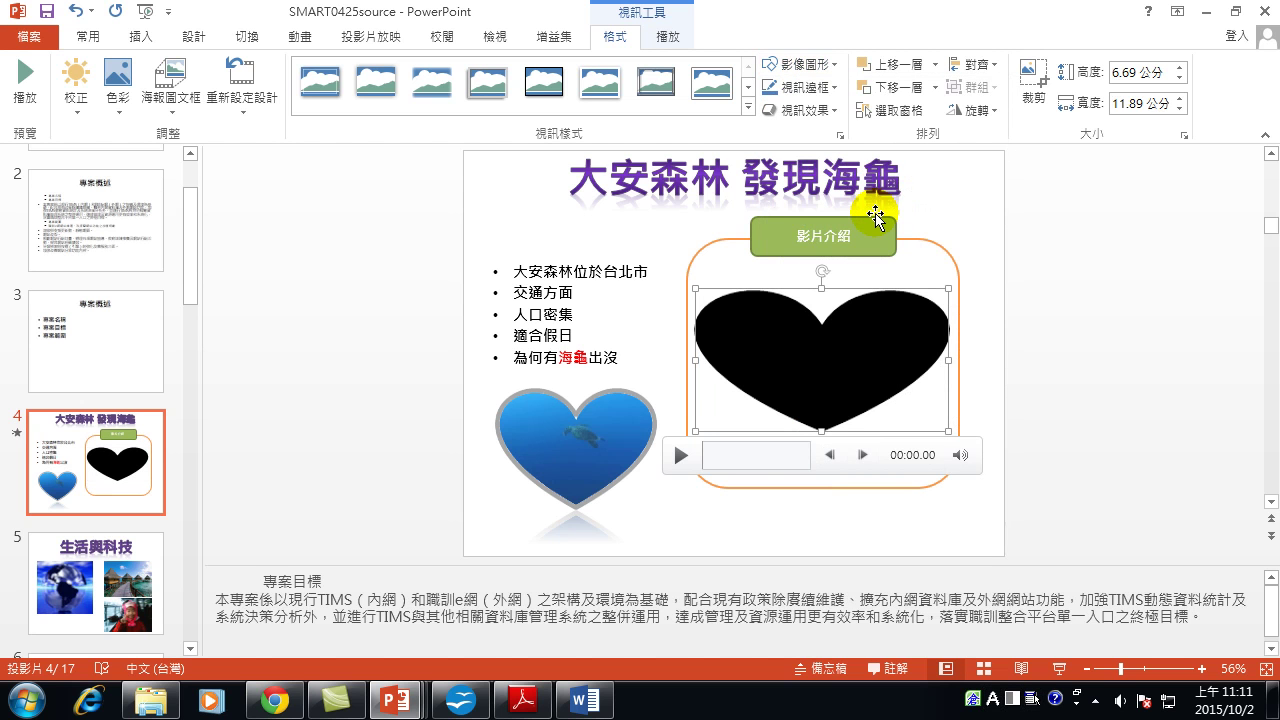
left_click(683, 459)
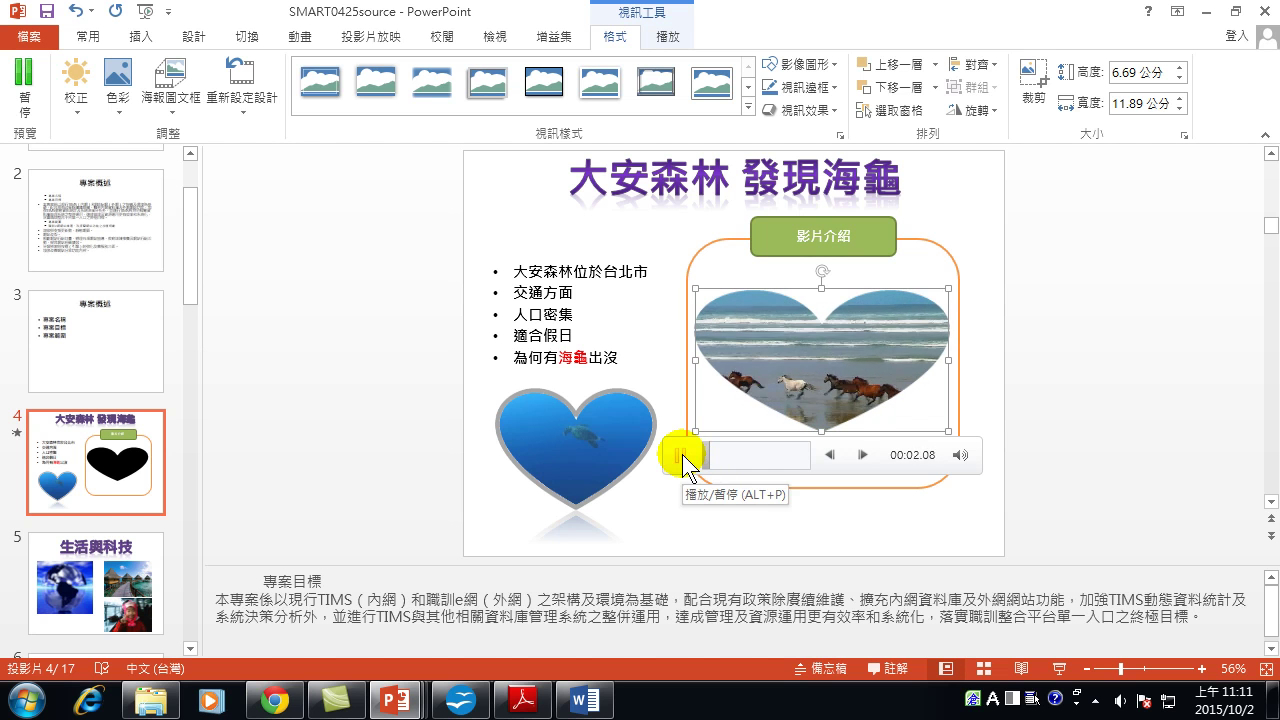
left_click(682, 455)
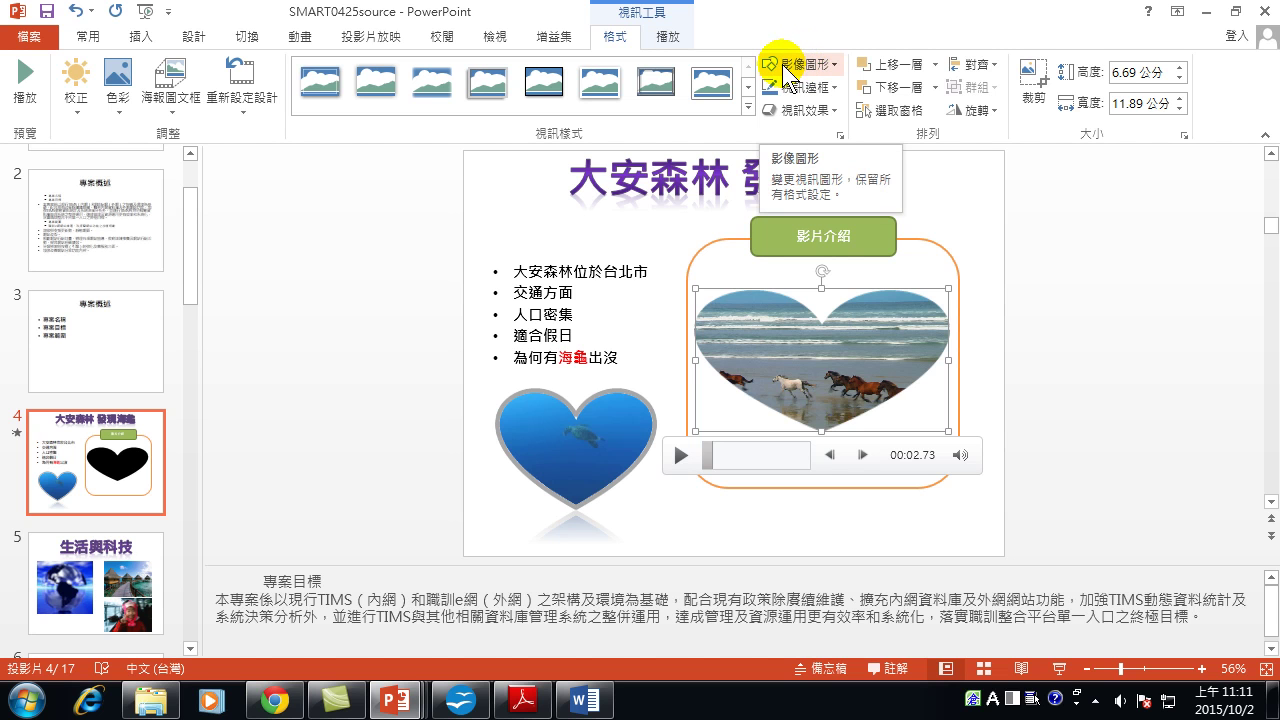
Set the 野生生物 video to play full screen and start Automatically (自動).
left_click(668, 36)
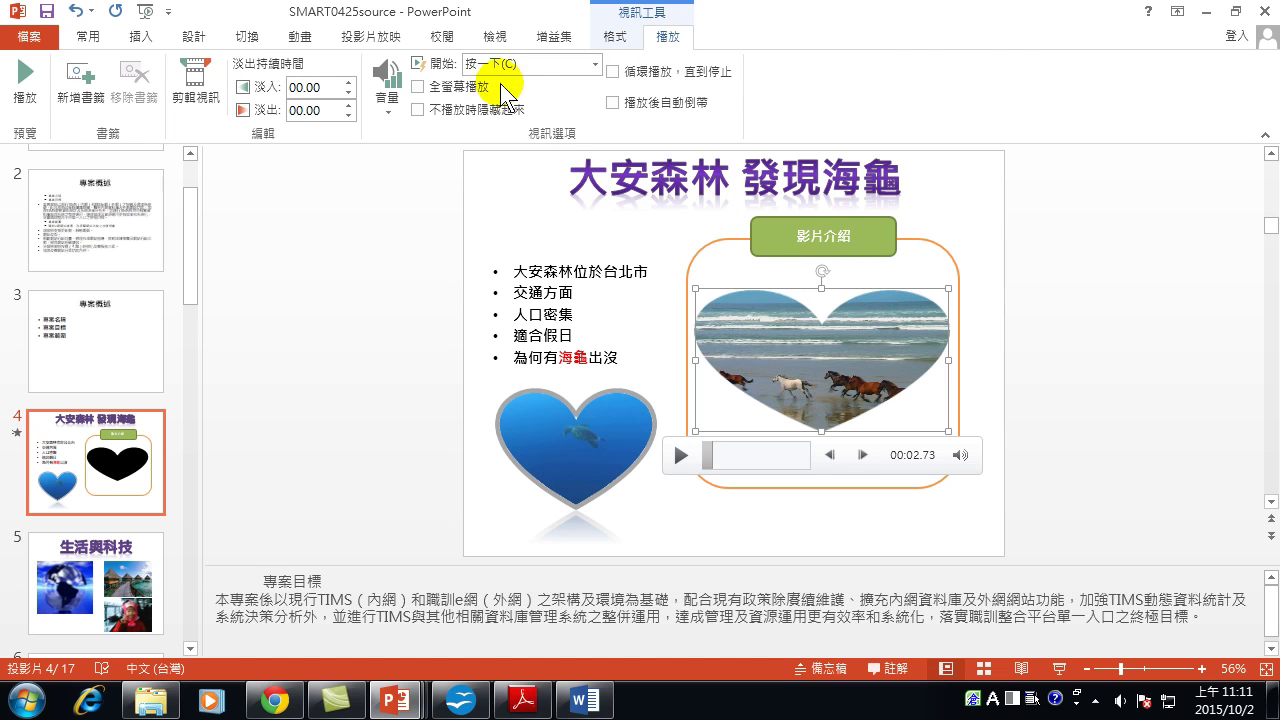
left_click(417, 88)
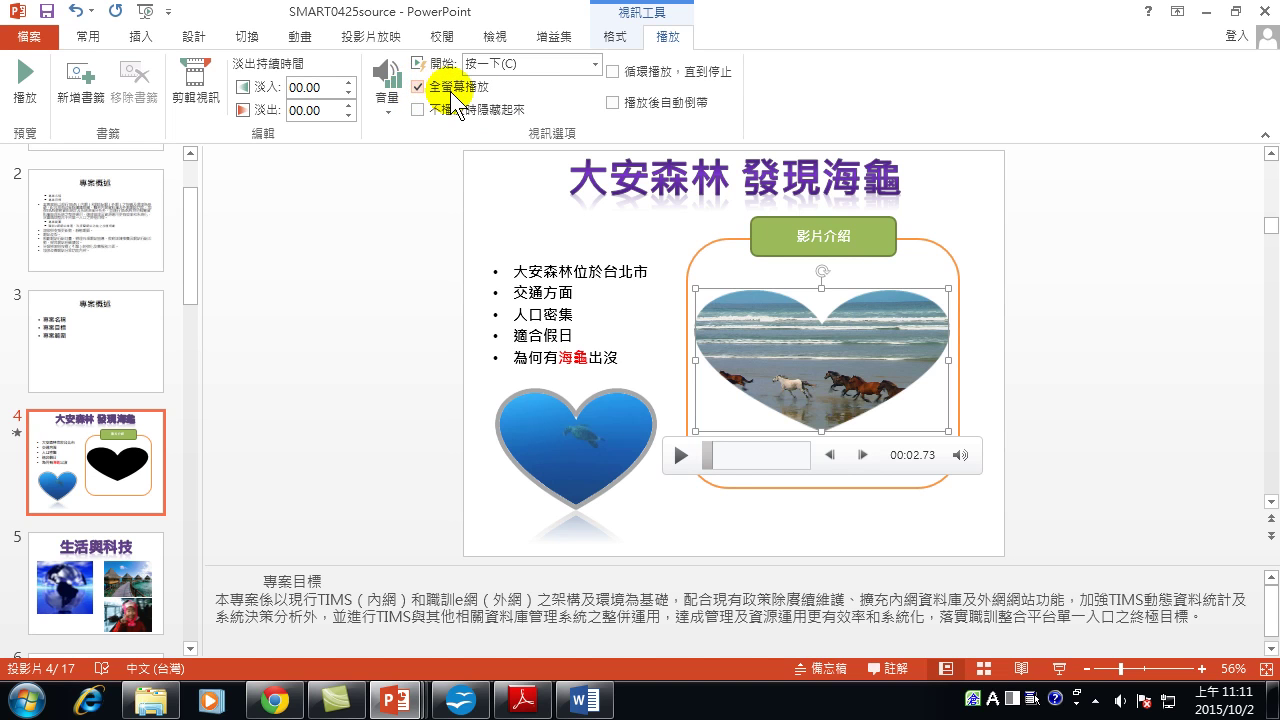
left_click(596, 64)
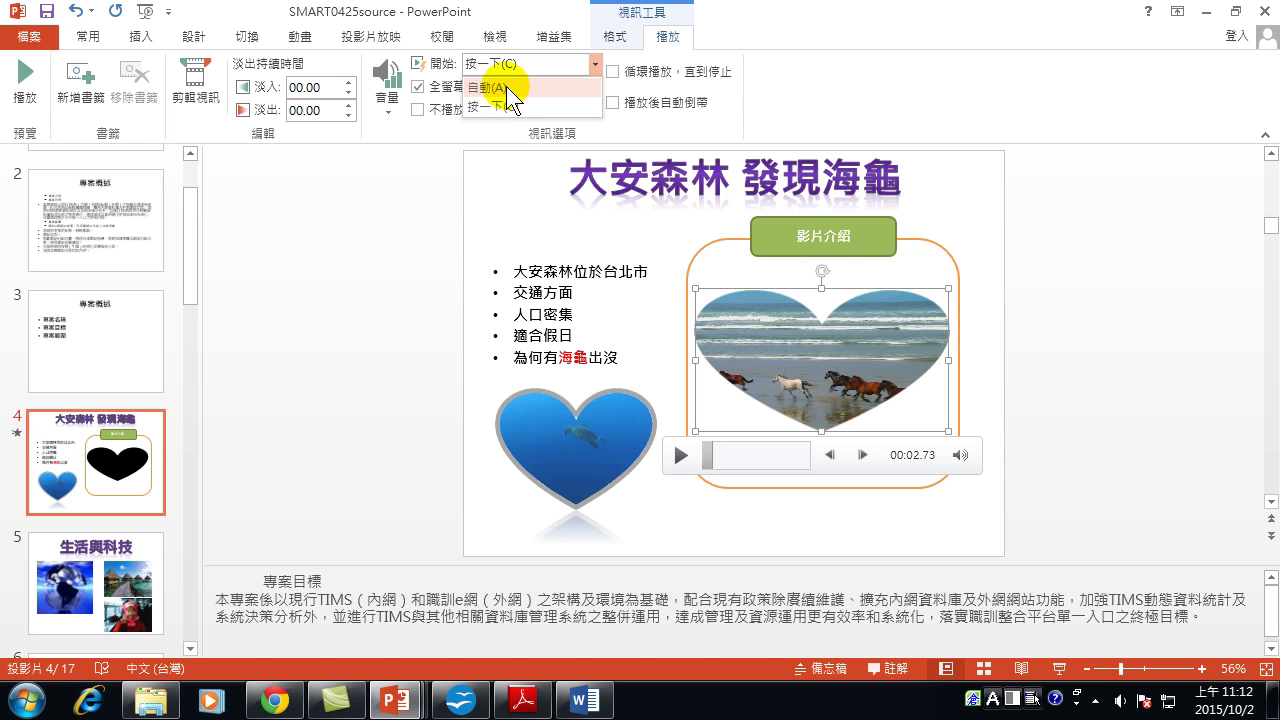
left_click(508, 87)
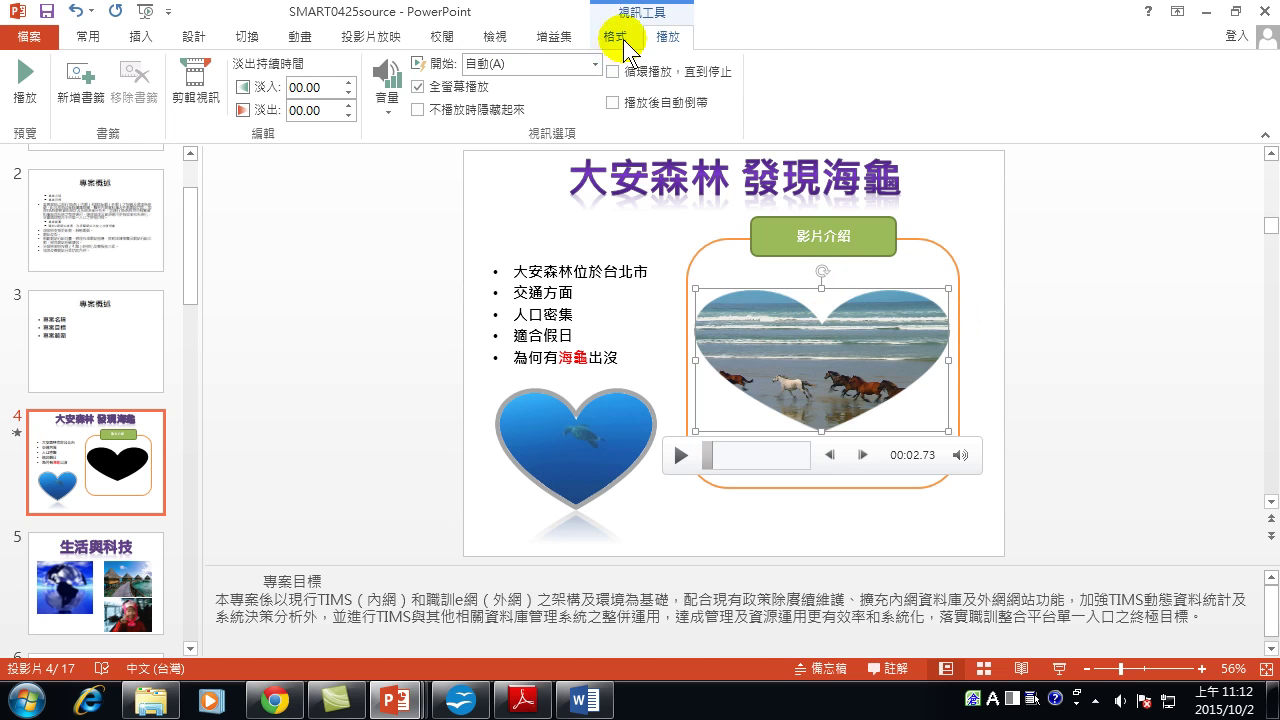
left_click(616, 38)
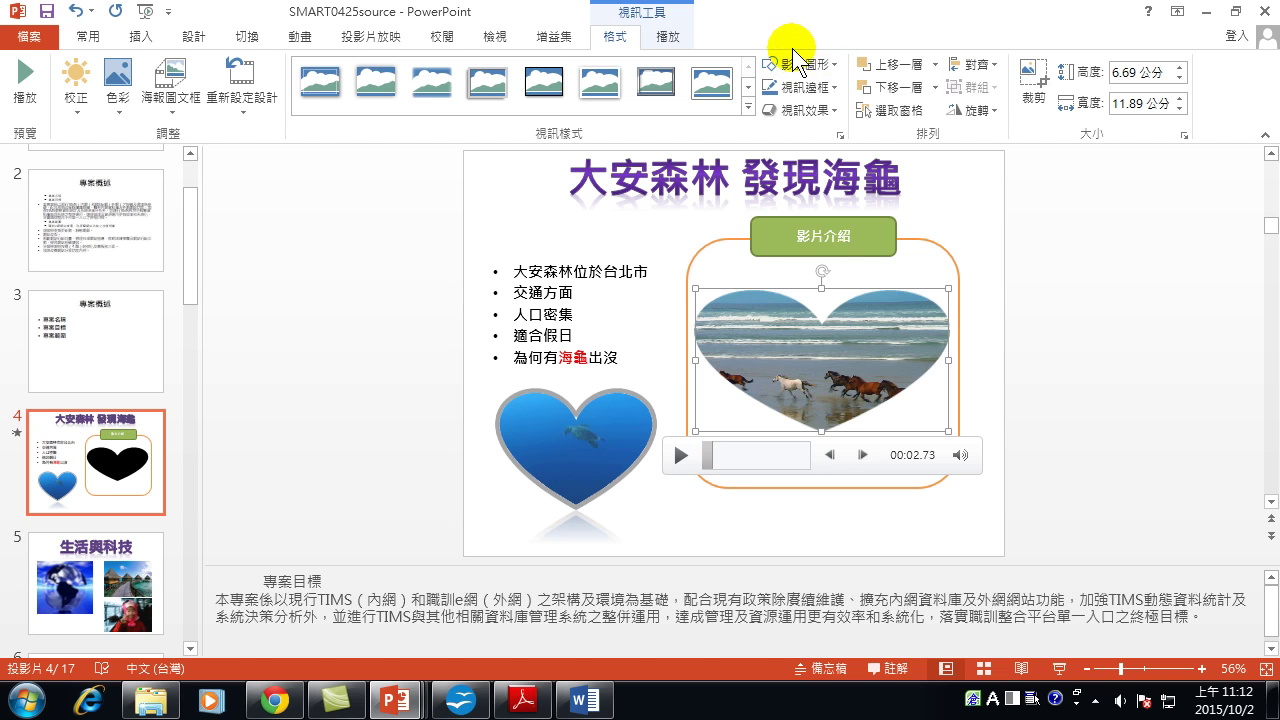
left_click(680, 42)
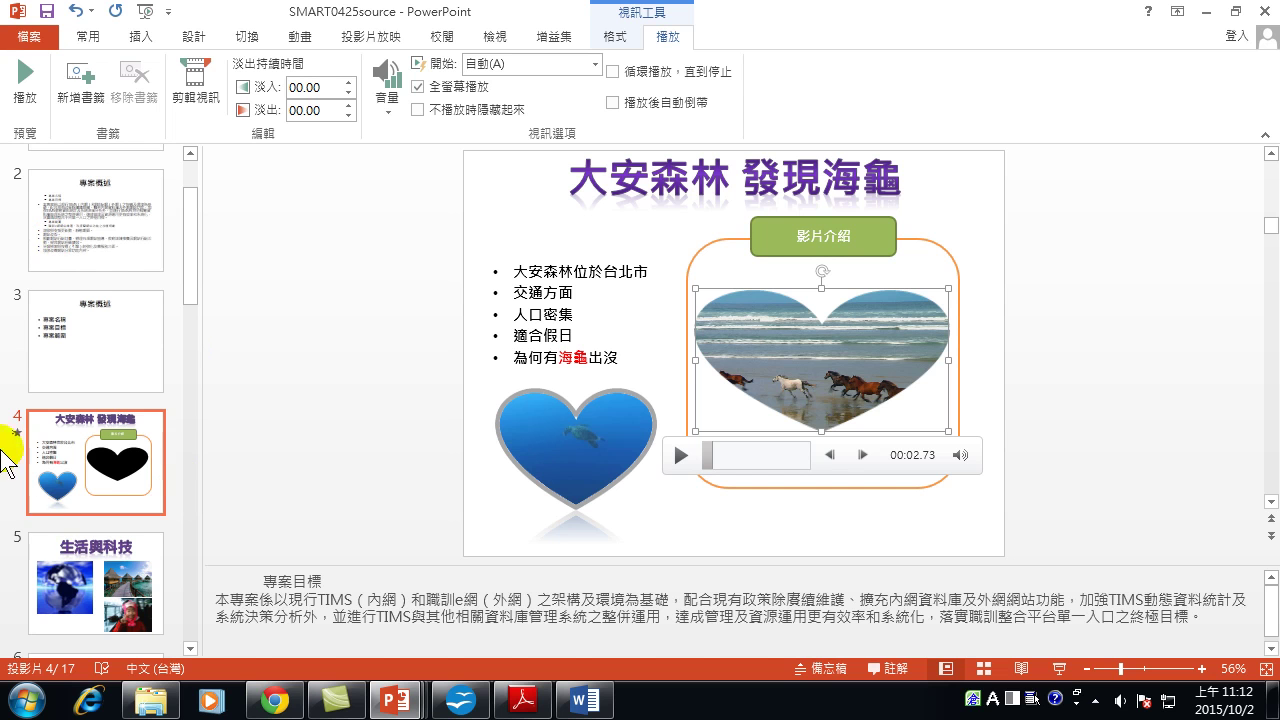
left_click(1062, 676)
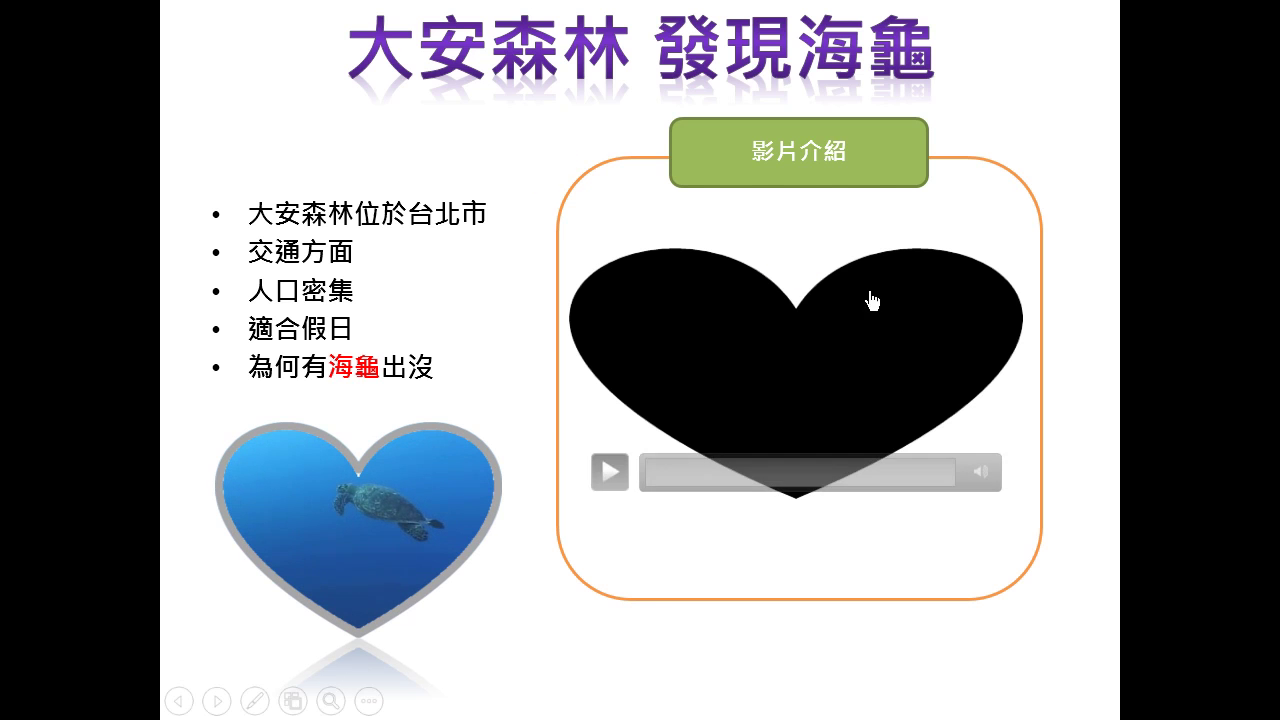
left_click(605, 471)
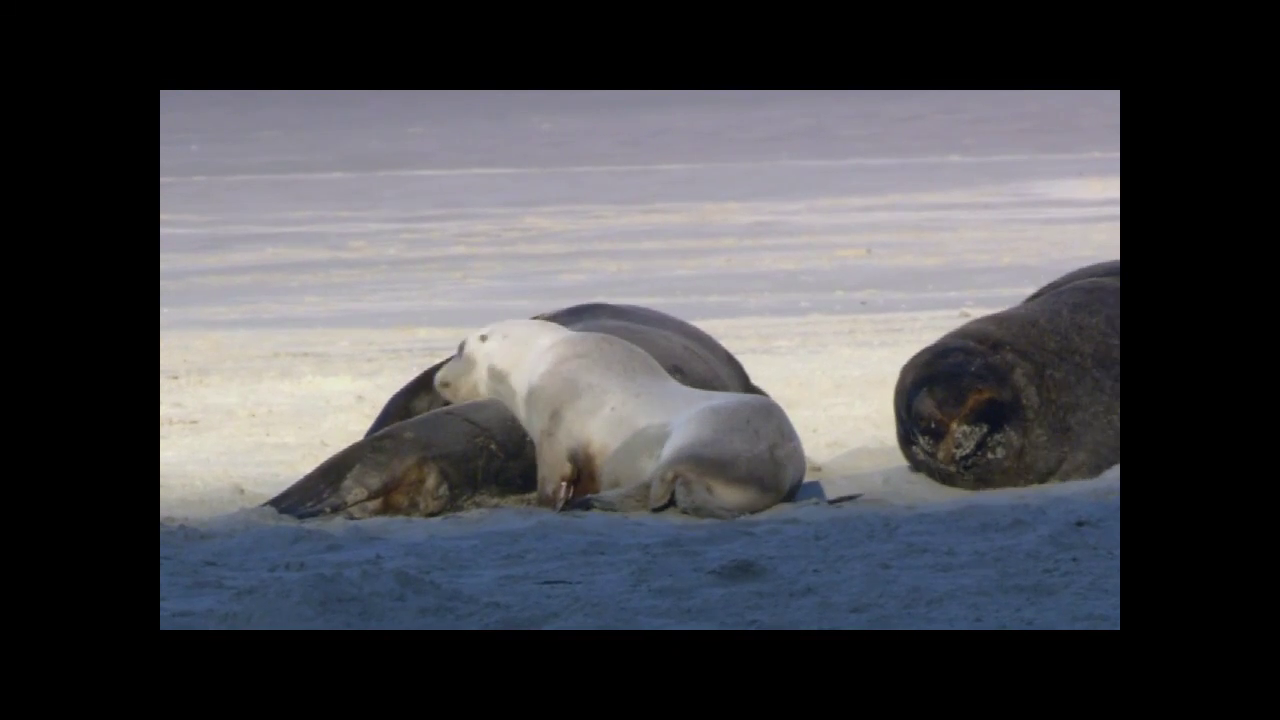
key("Escape")
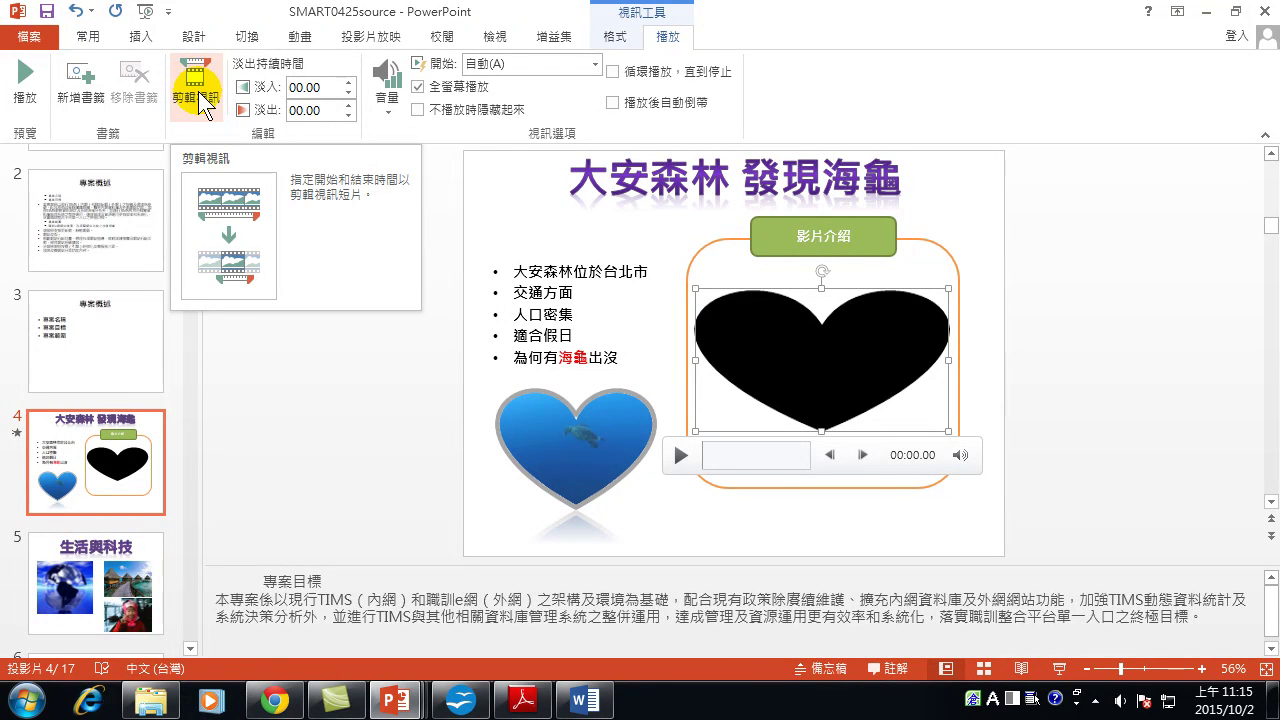
Trim the Wildlife video to a 00:03.406 clip running from 00:07.492 to 00:10.898.
left_click(199, 97)
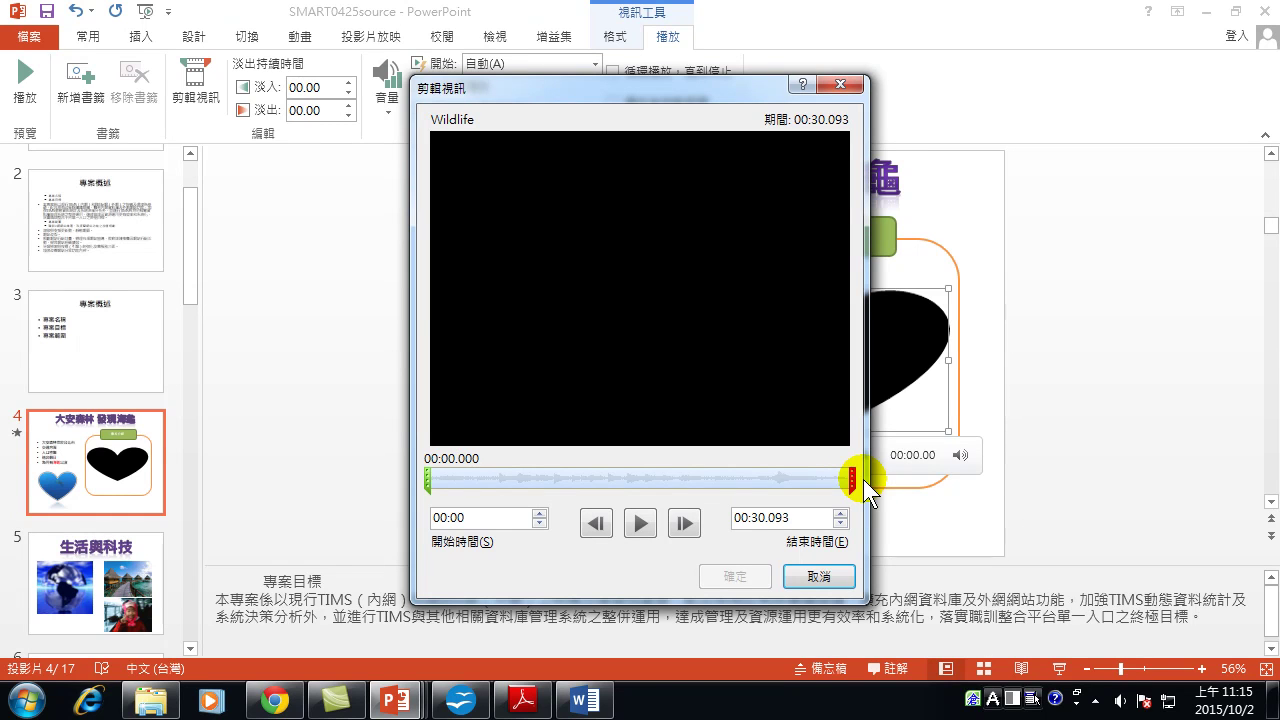
left_click(639, 523)
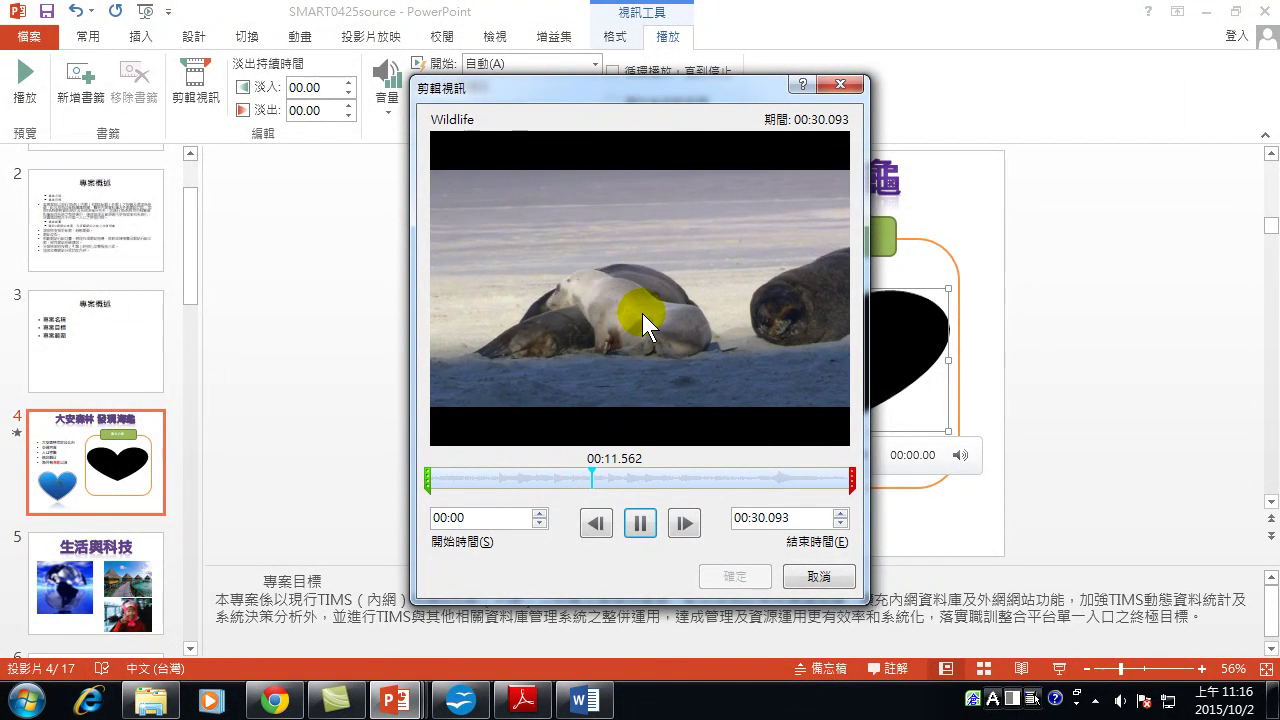
left_click(572, 476)
mouse_move(428, 481)
left_mouse_down()
mouse_move(555, 488)
mouse_move(513, 492)
mouse_move(532, 489)
left_mouse_up()
mouse_move(848, 480)
left_mouse_down()
mouse_move(571, 449)
mouse_move(604, 450)
mouse_move(584, 456)
left_mouse_up()
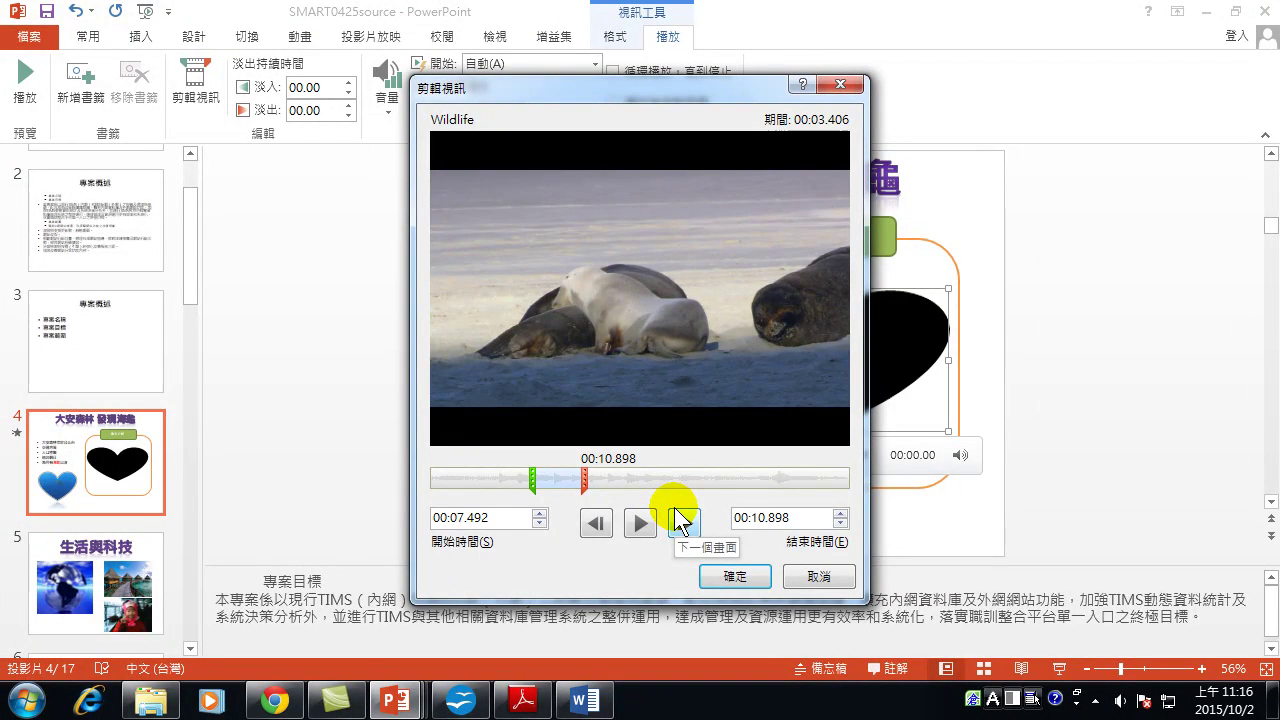
left_click(735, 576)
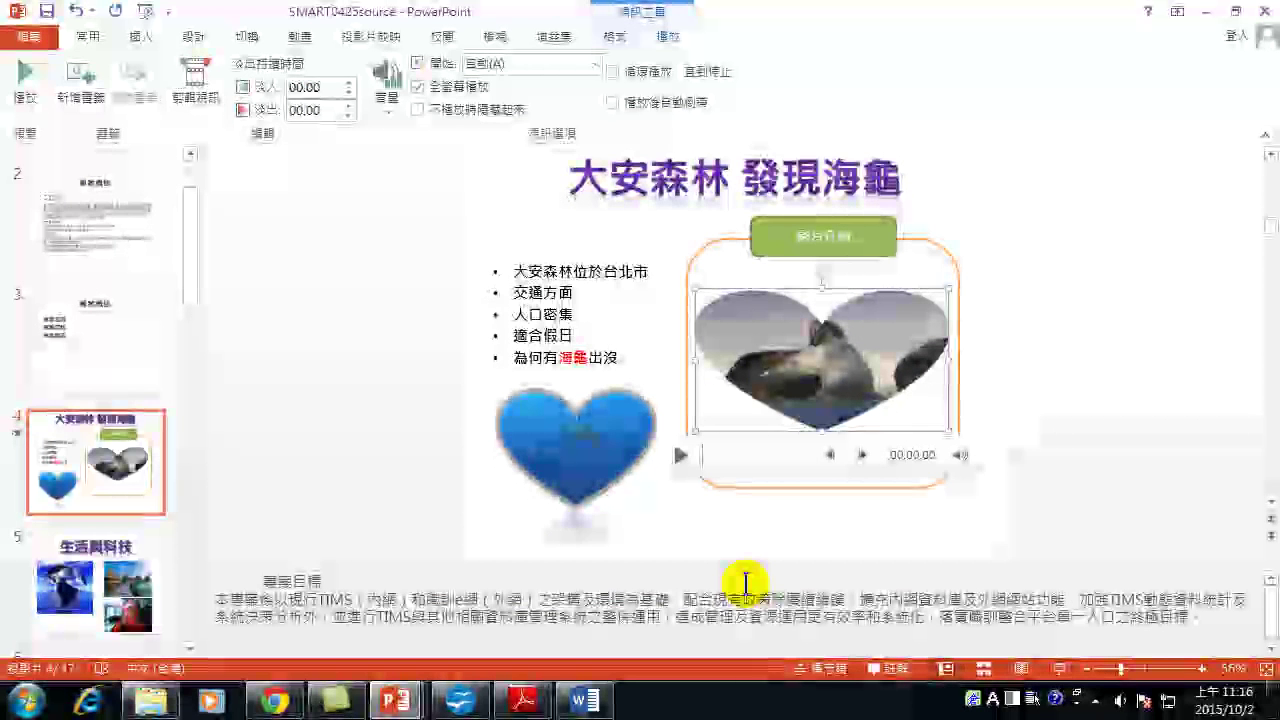
Play the trimmed seal clip in the slide show from slide 4, then return to slide 5.
left_click(1059, 668)
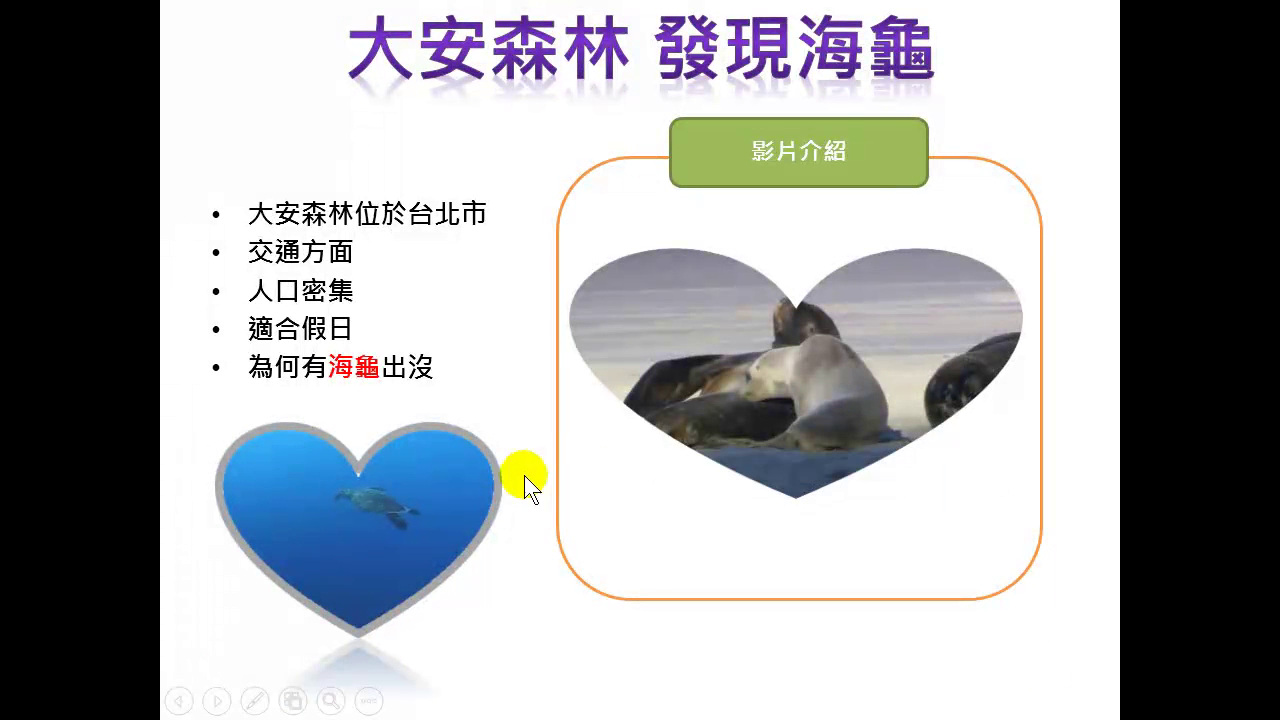
left_click(603, 471)
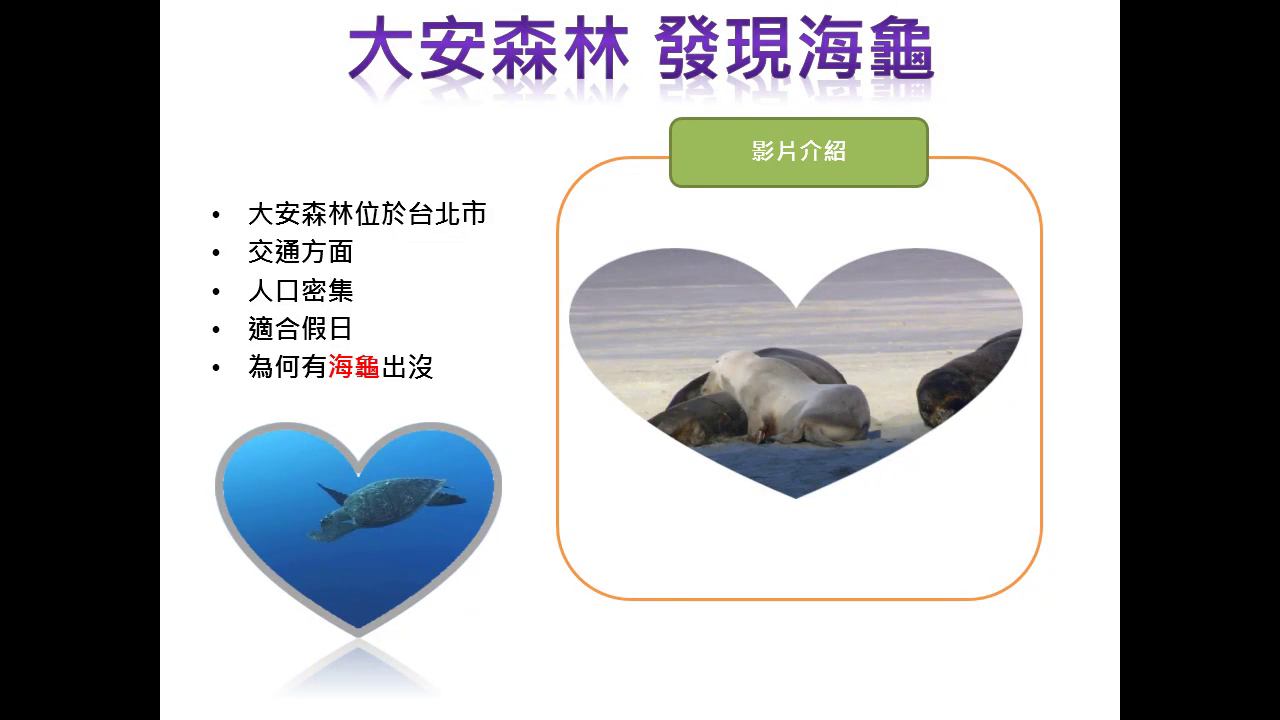
left_click(494, 280)
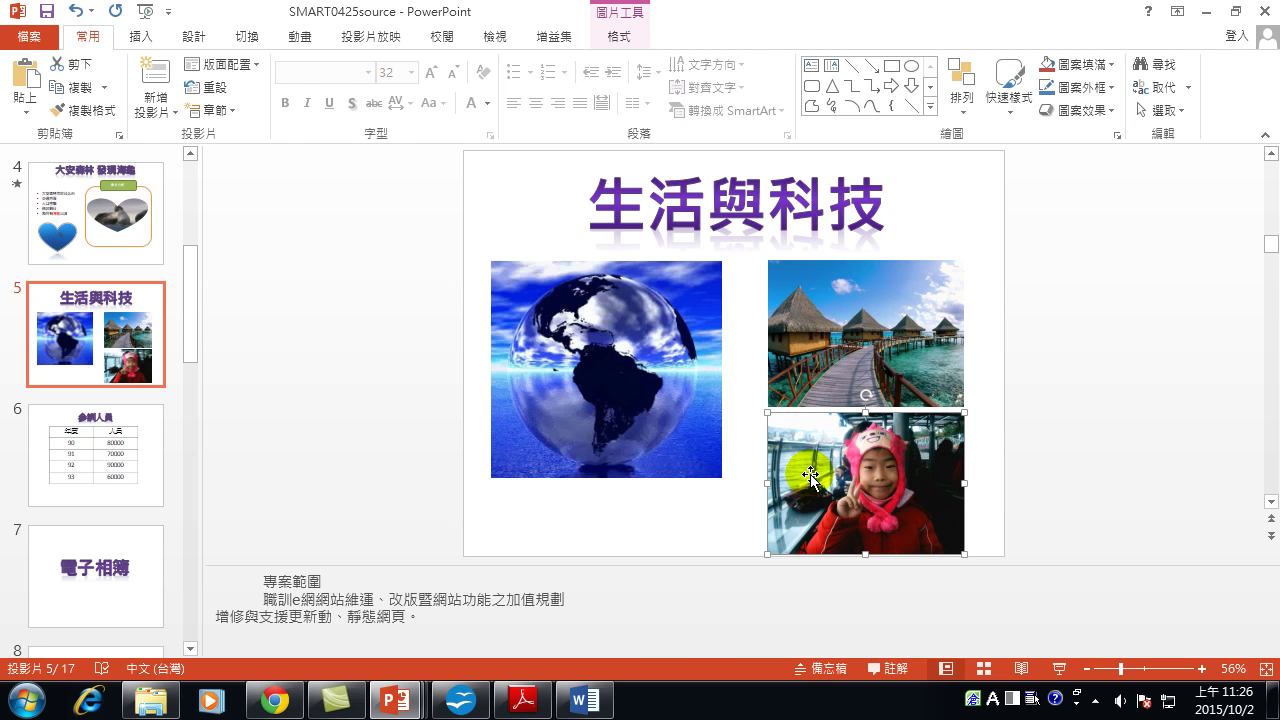
Zoom slide 5 to 110%, select the girl-in-pink-hat photo and start Background Removal on it.
left_click(1203, 670)
left_click(1201, 668)
left_click(1201, 668)
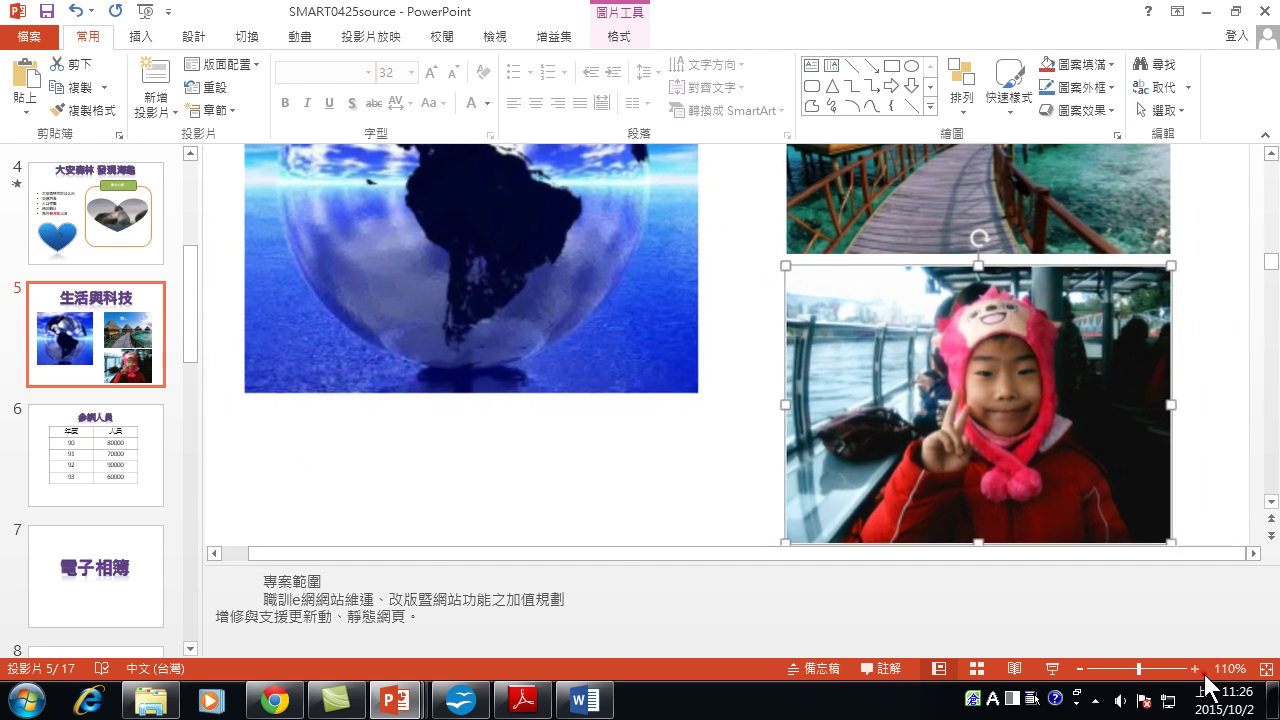
scroll(1109, 513, "down", 3)
scroll(1109, 513, "up", 3)
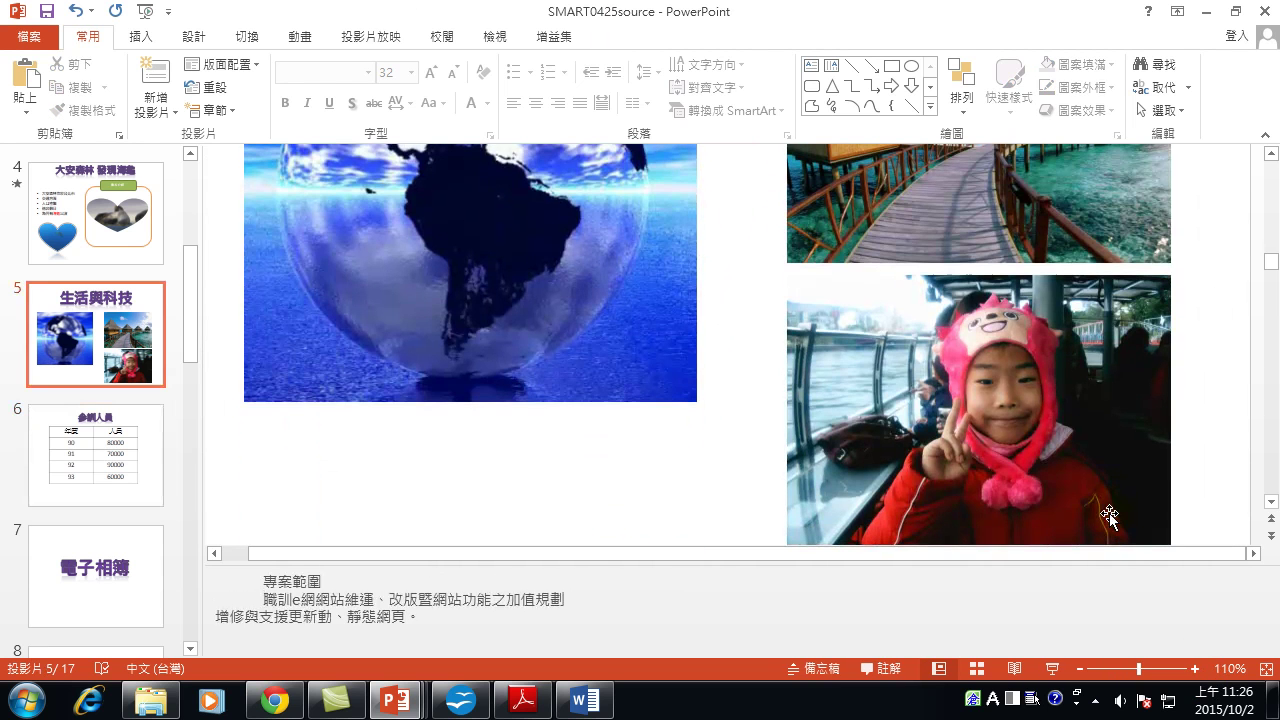
left_click(1267, 502)
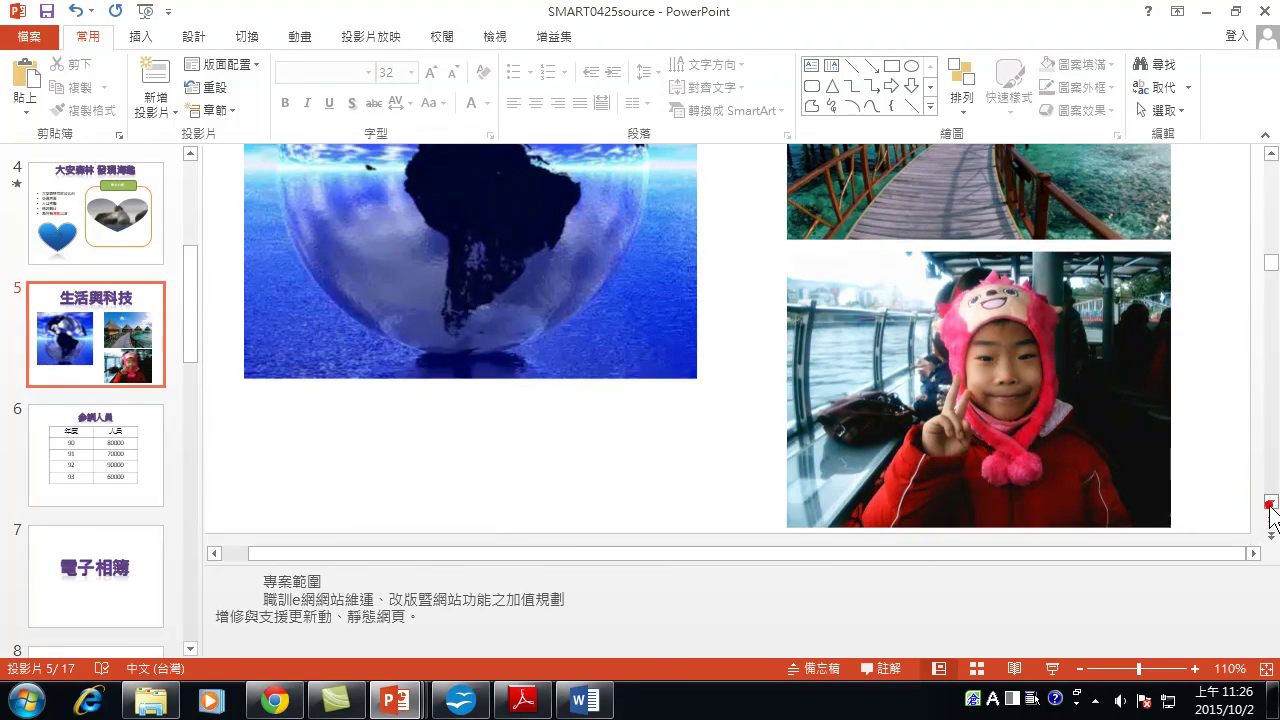
left_click(1270, 153)
scroll(1043, 328, "down", 1)
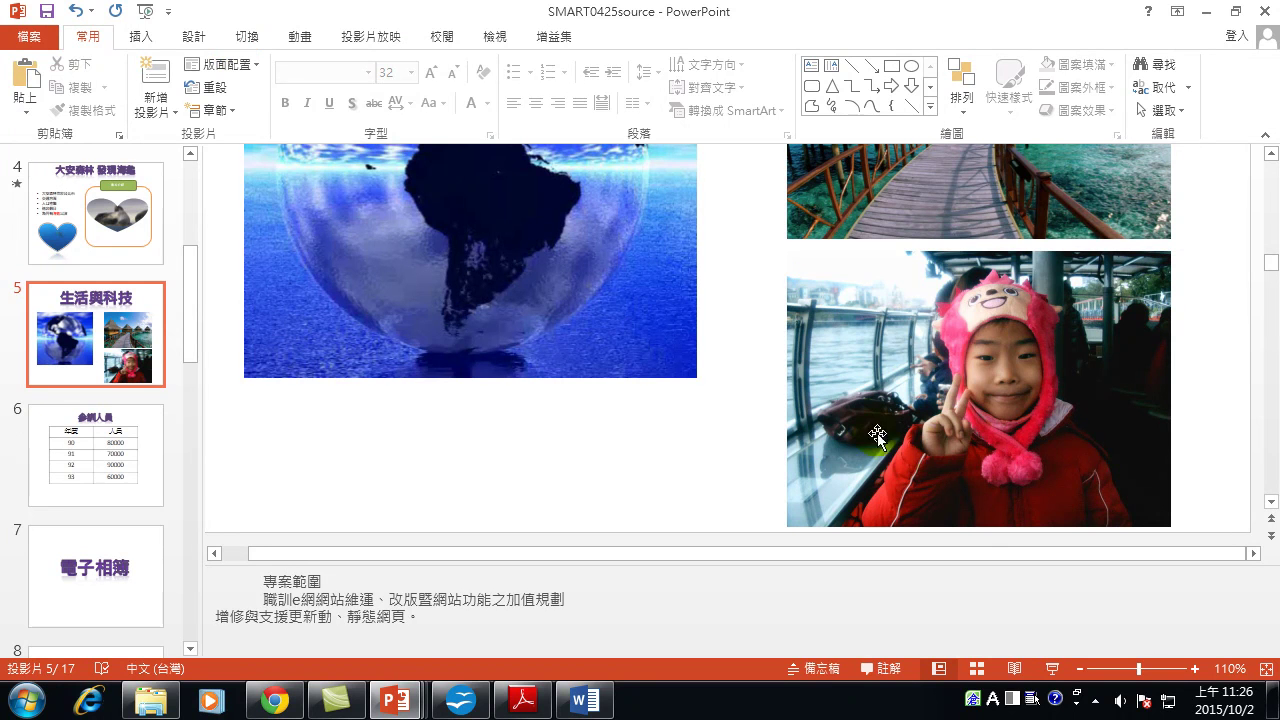
left_click(993, 366)
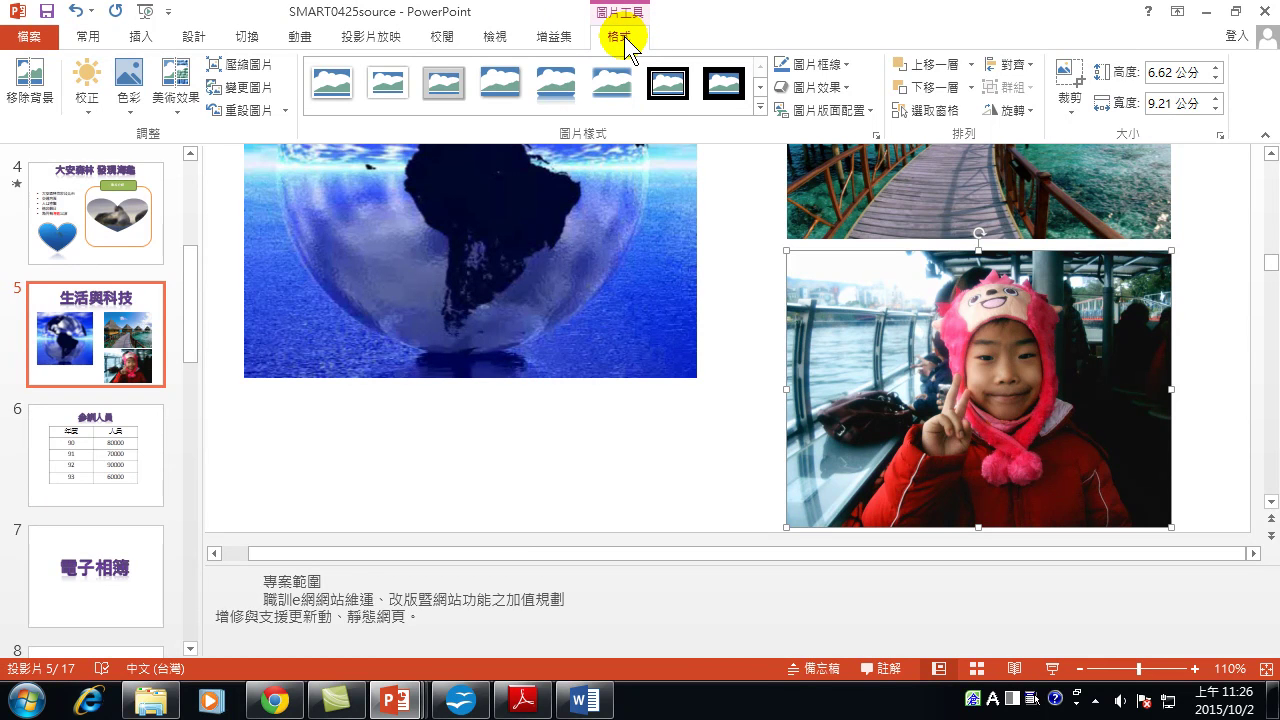
left_click(20, 92)
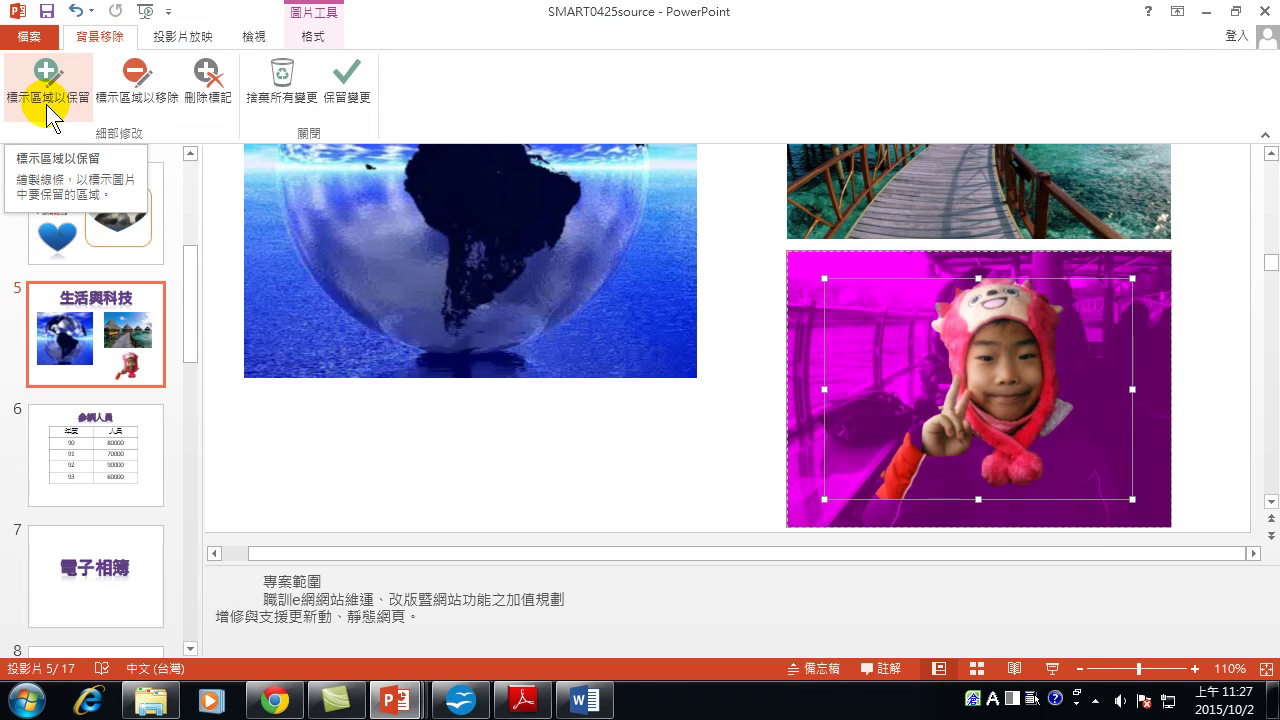
Drag the removal marquee to set its top edge and extend it to the photo's bottom.
left_click_drag(855, 272, 840, 400)
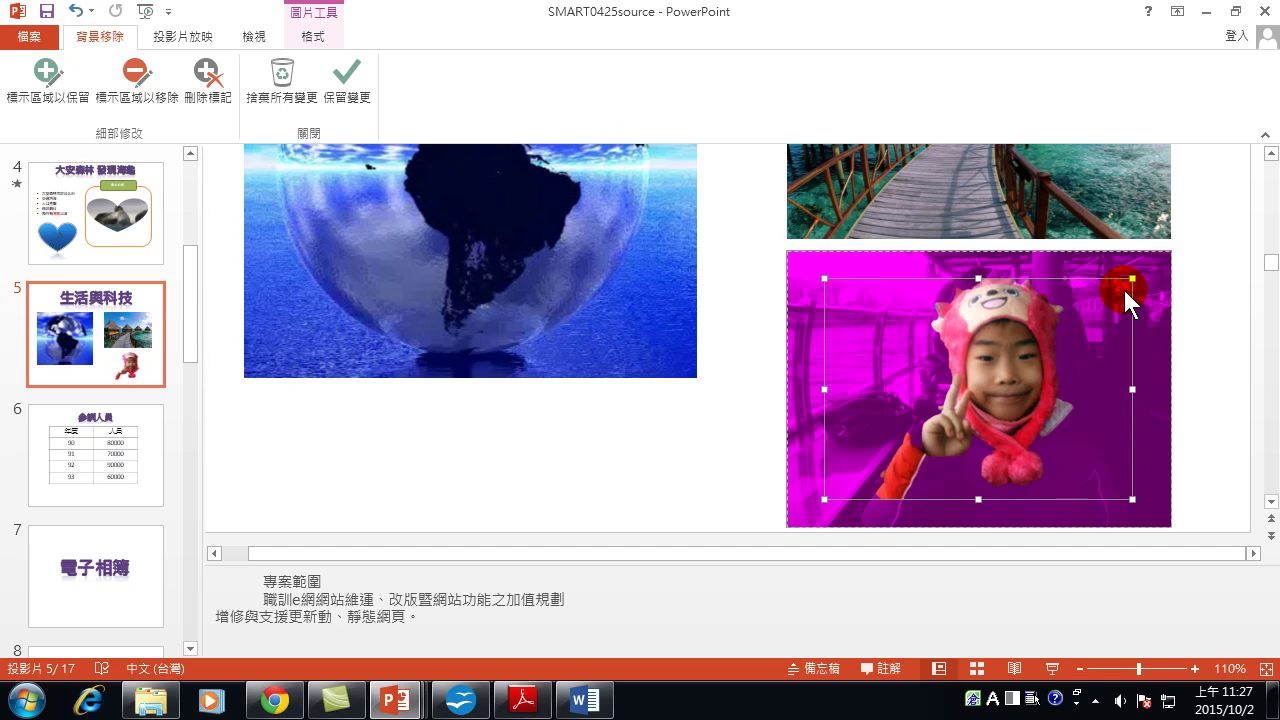
left_click_drag(1099, 285, 1093, 291)
left_click_drag(1093, 291, 1093, 291)
left_click_drag(1093, 291, 976, 263)
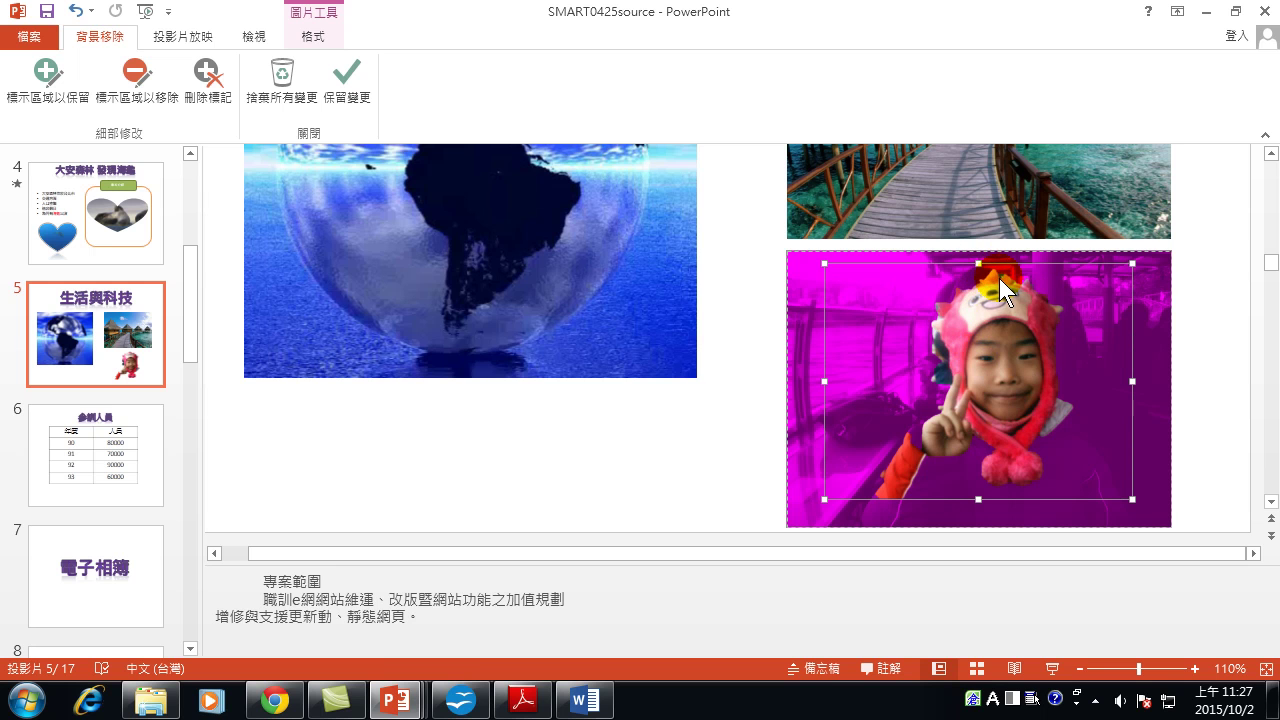
left_click_drag(979, 262, 978, 266)
left_click(969, 486)
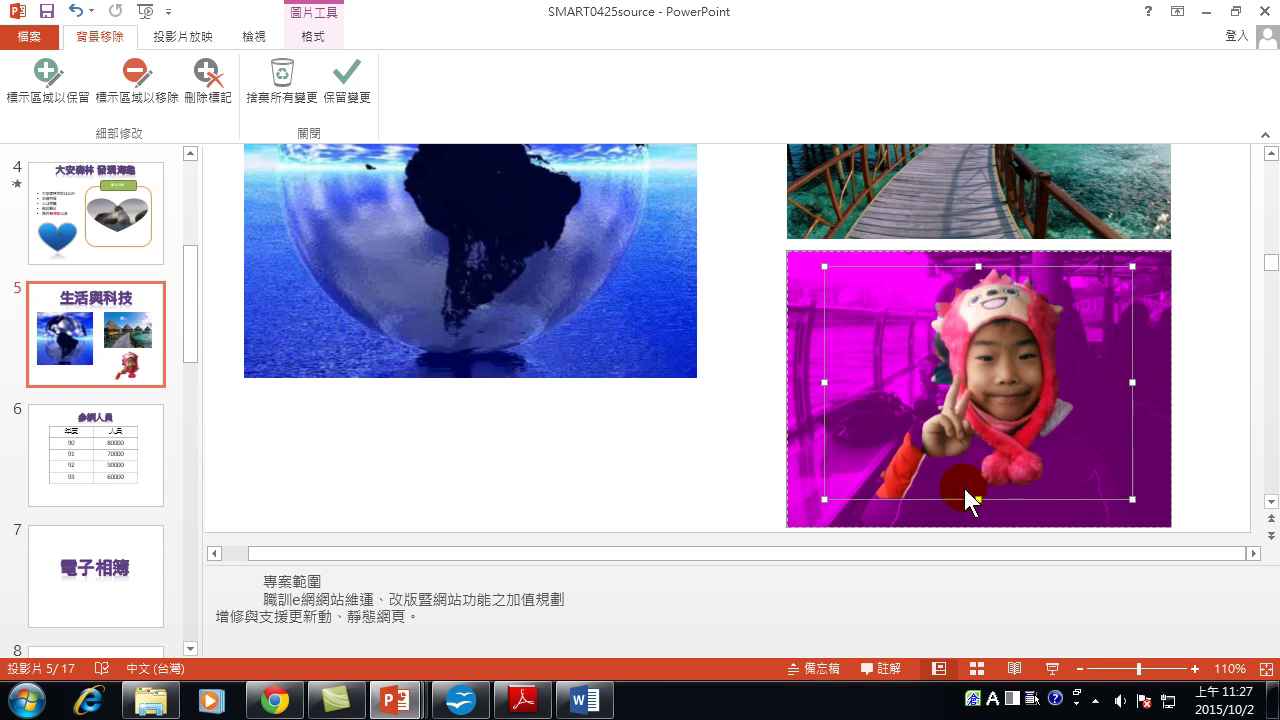
left_click_drag(977, 499, 977, 523)
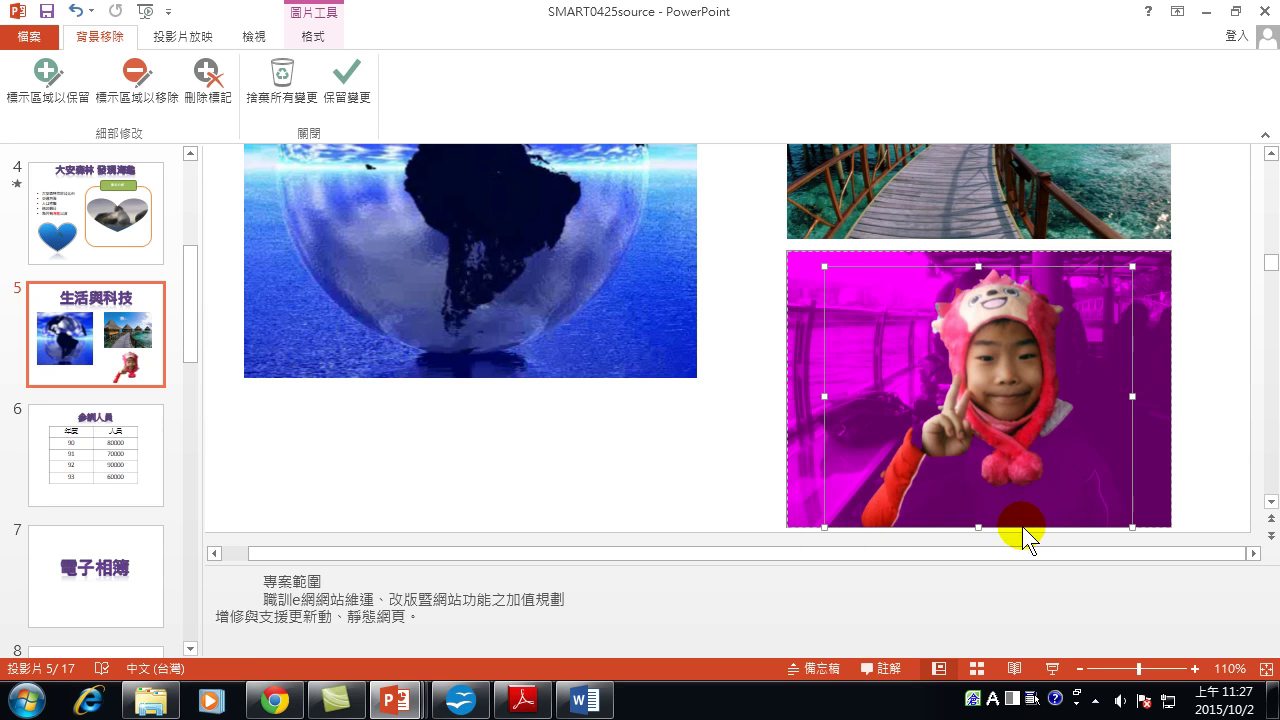
left_click(860, 531)
Pull the marquee's left edge inward and fine-tune its top so it hugs the child.
left_click_drag(826, 395, 858, 400)
left_click_drag(1132, 400, 1134, 412)
left_click_drag(1056, 501, 849, 389)
left_click(917, 413)
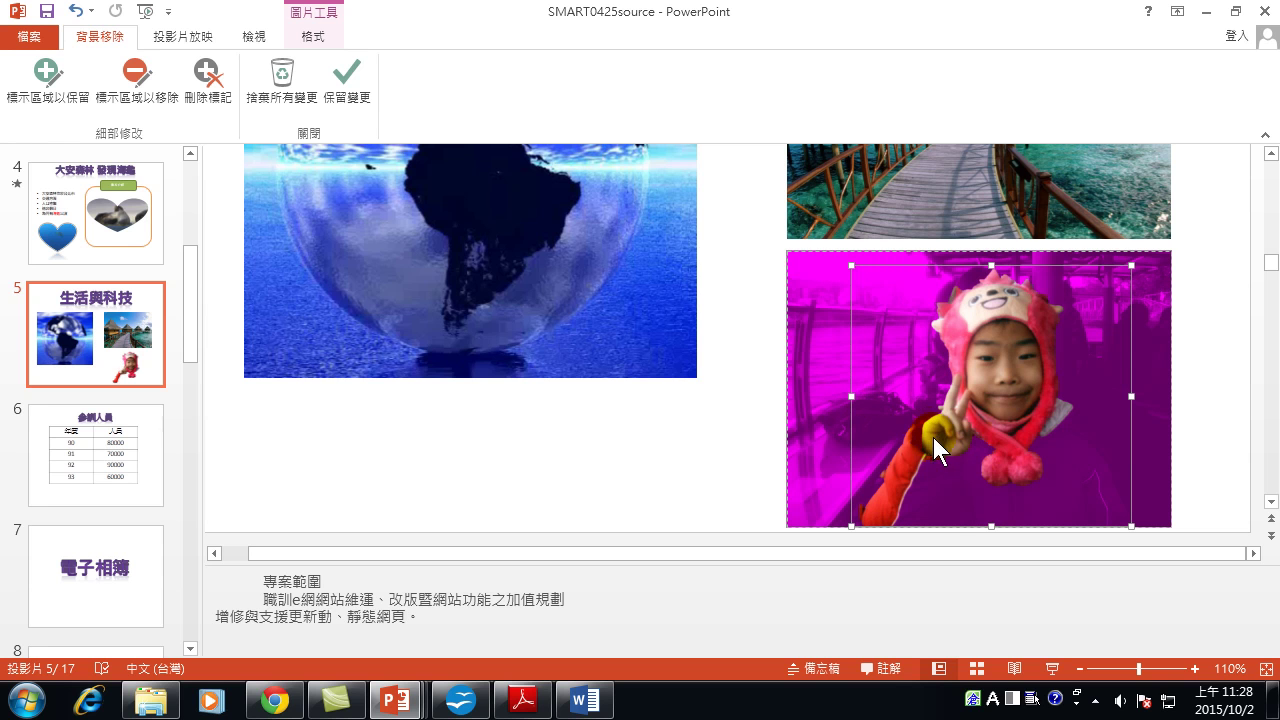
left_click(991, 265)
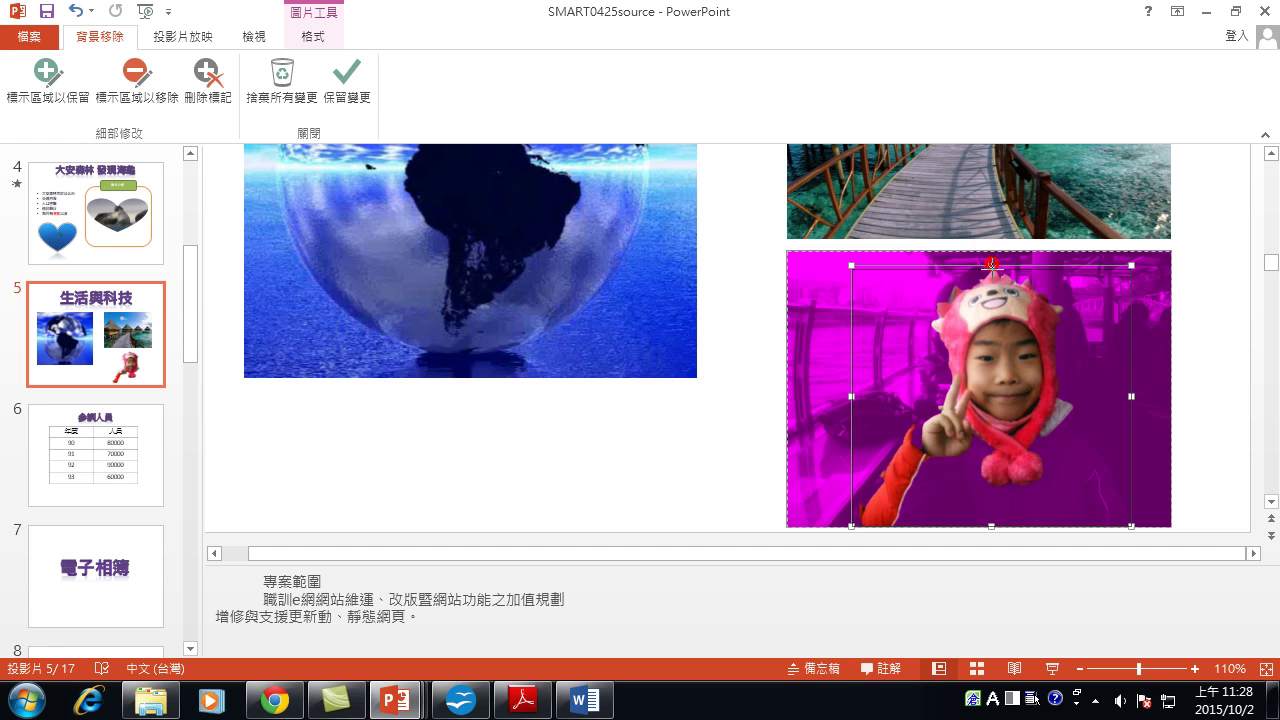
left_click_drag(991, 265, 991, 262)
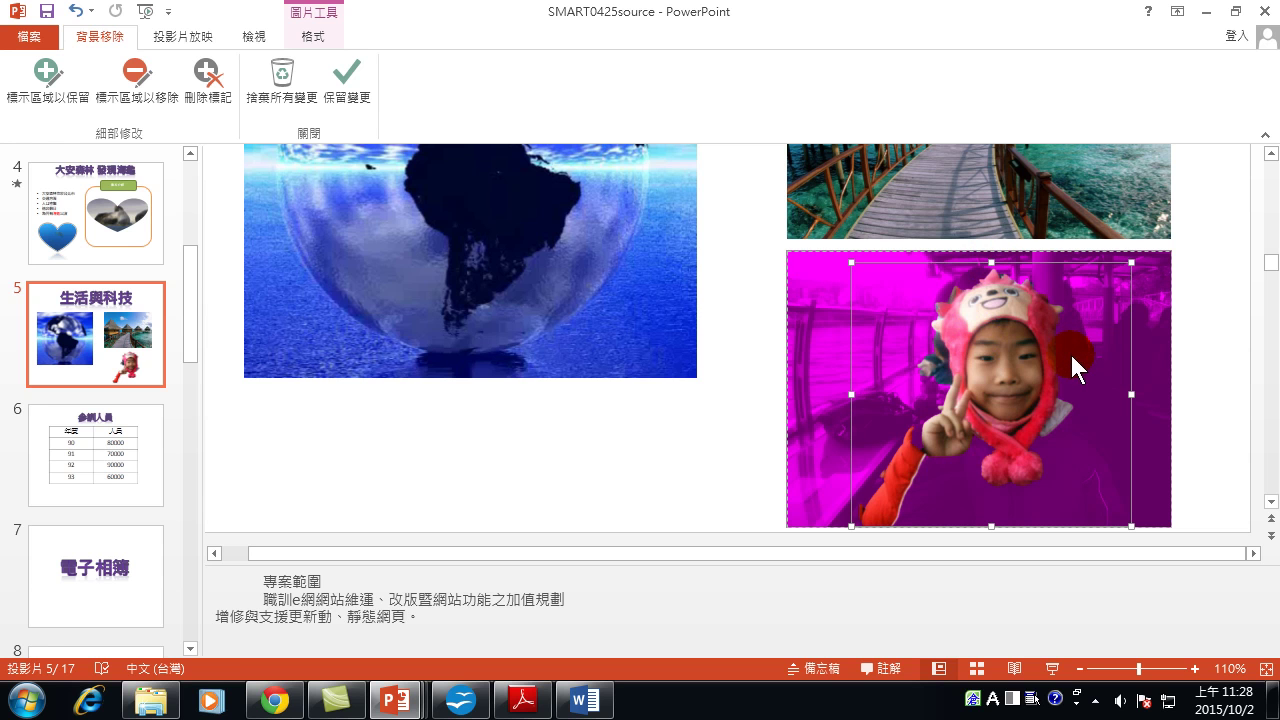
left_click(991, 262)
left_click_drag(991, 262, 991, 265)
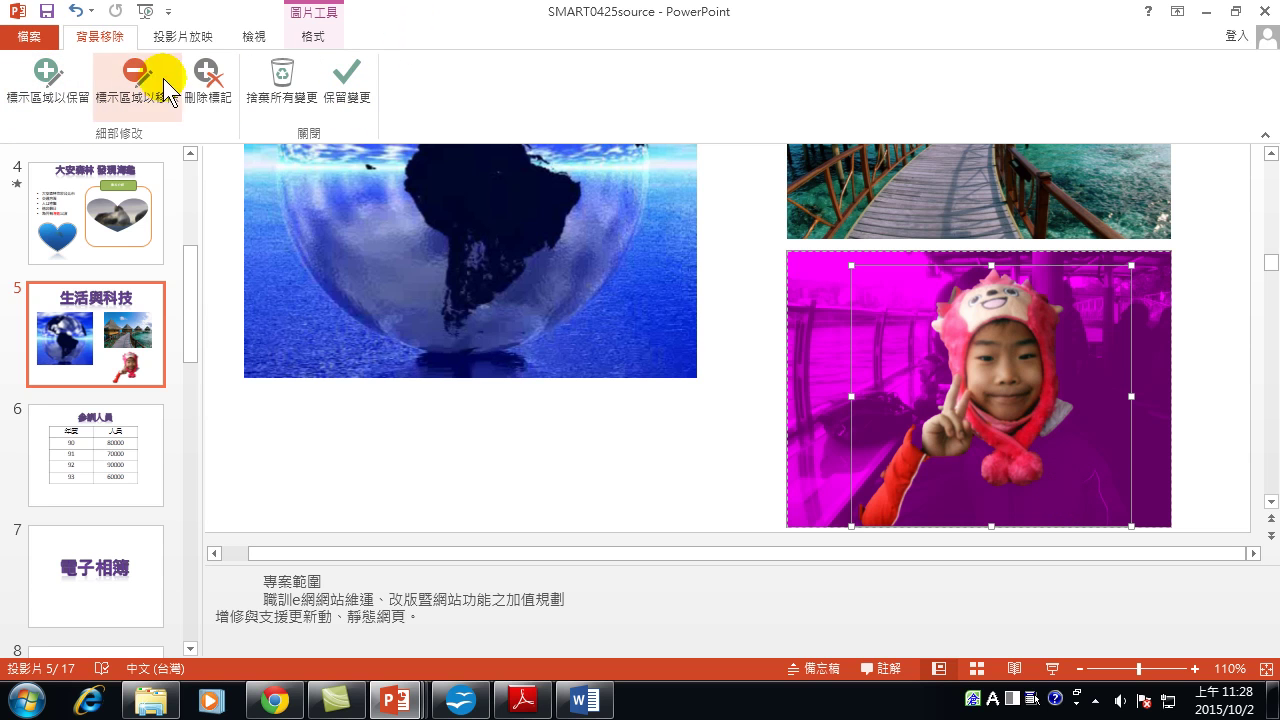
Mark the child's scarf, jacket, jacket hem and hand as areas to keep.
left_click(42, 82)
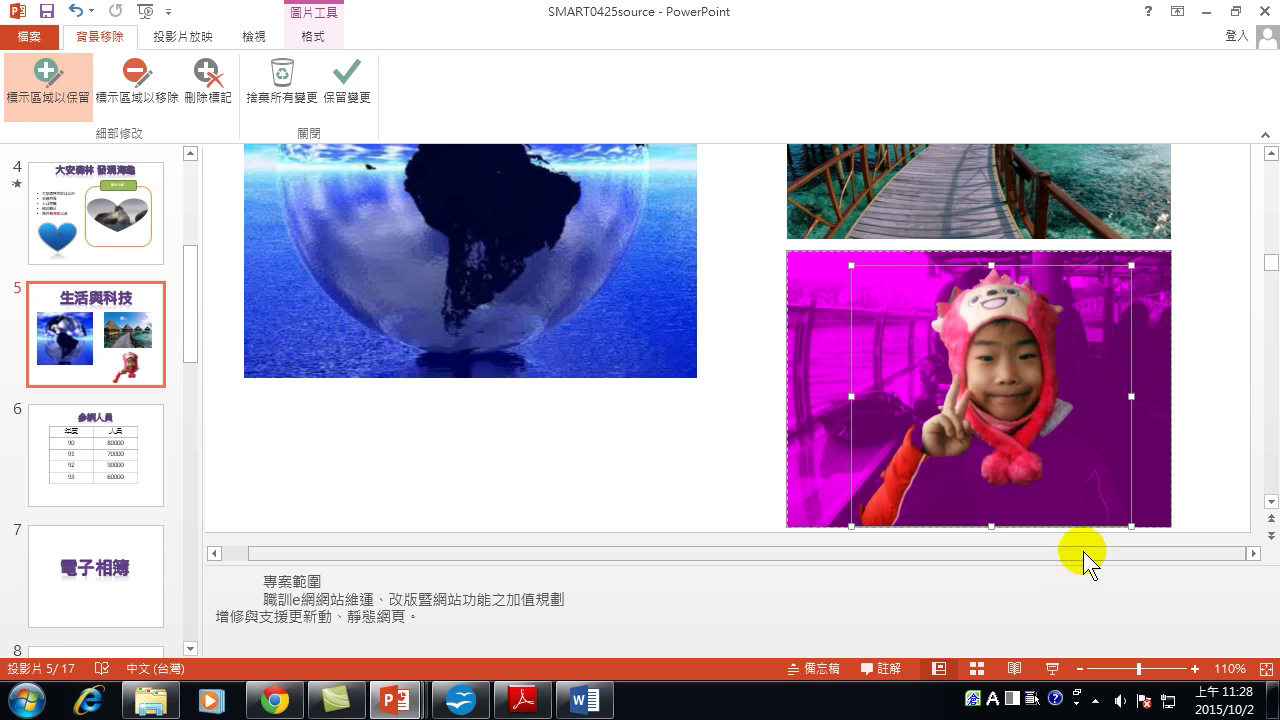
left_click(1064, 414)
left_click_drag(1105, 491, 1117, 514)
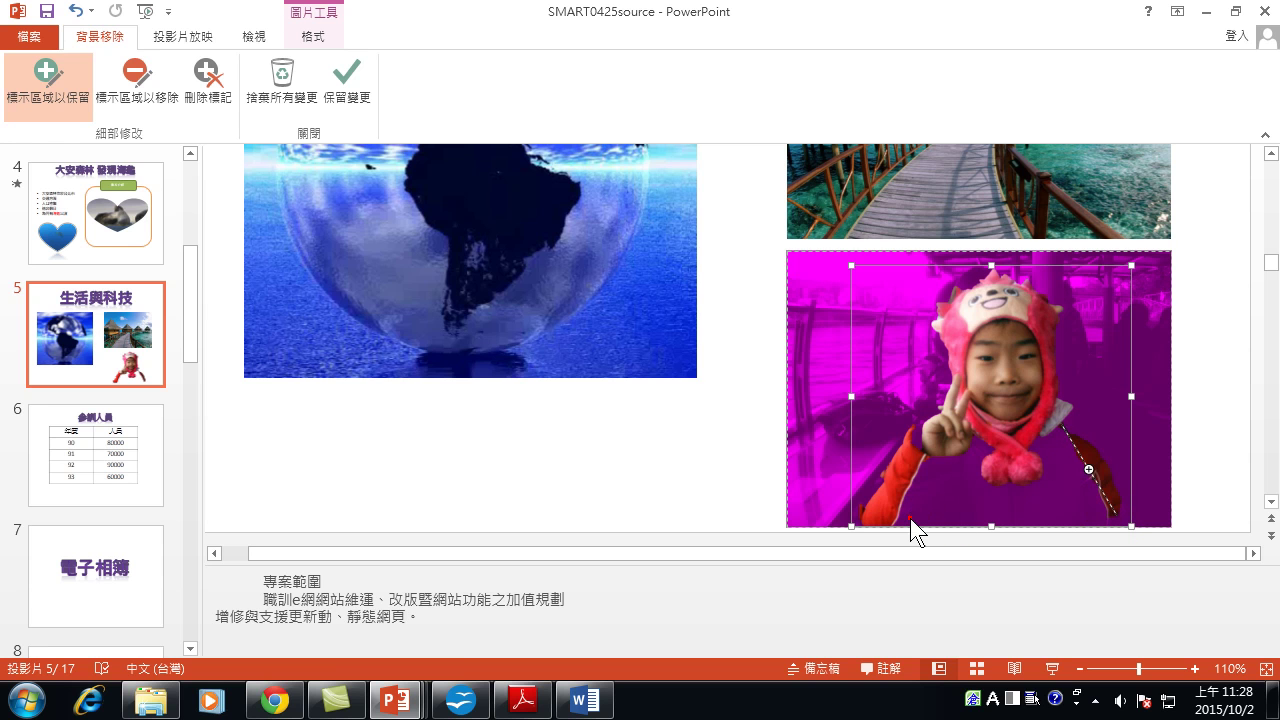
left_click_drag(910, 518, 1120, 522)
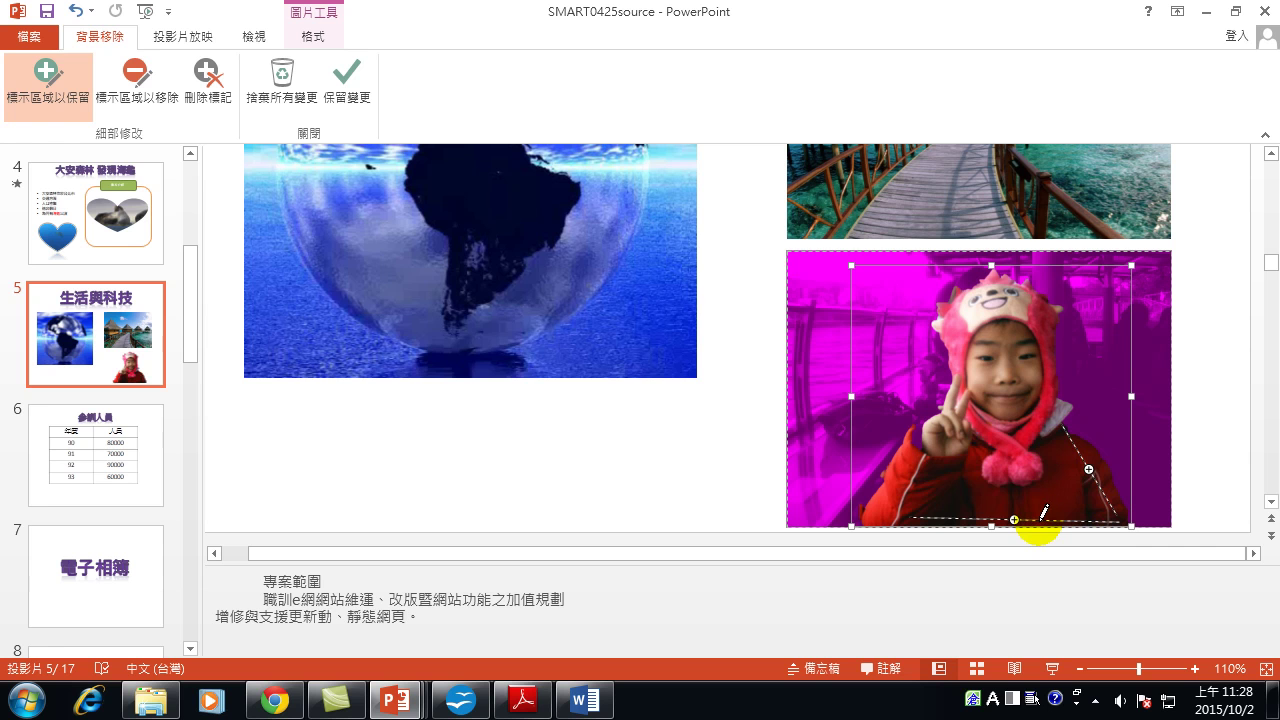
left_click(918, 441)
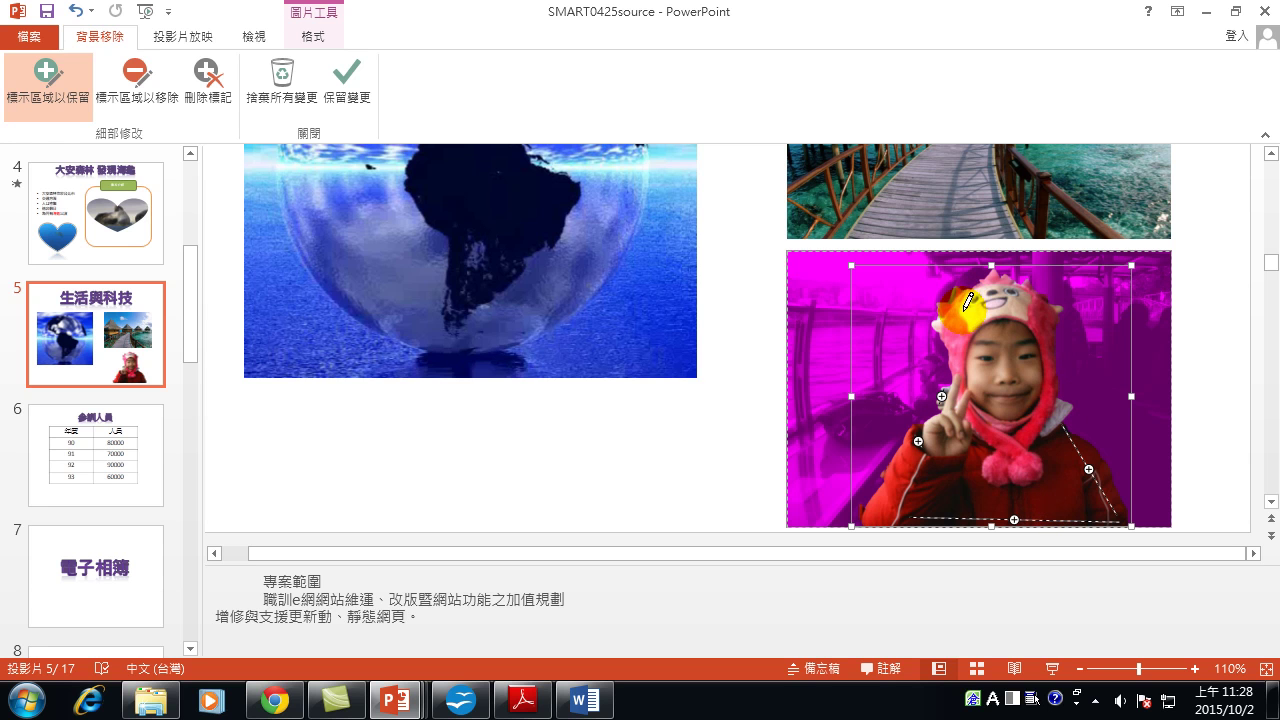
Keep the background-removal changes on the child photo.
left_click(343, 68)
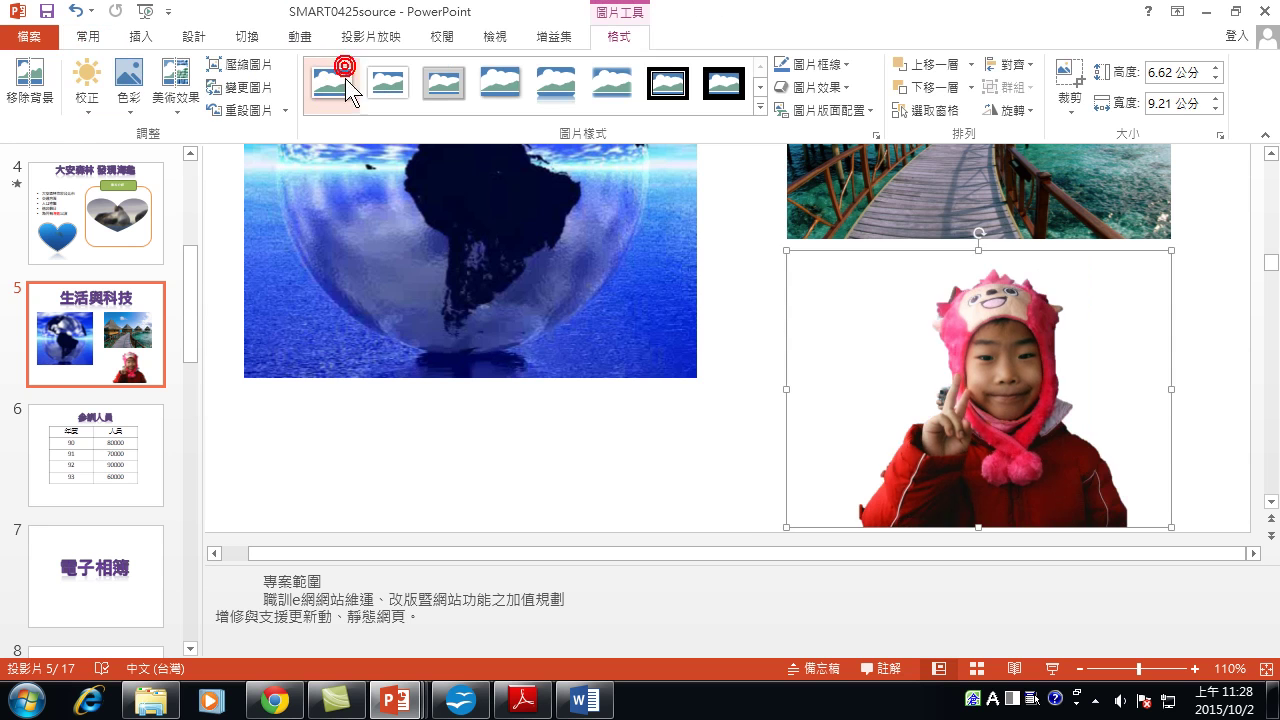
scroll(989, 419, "up", 3)
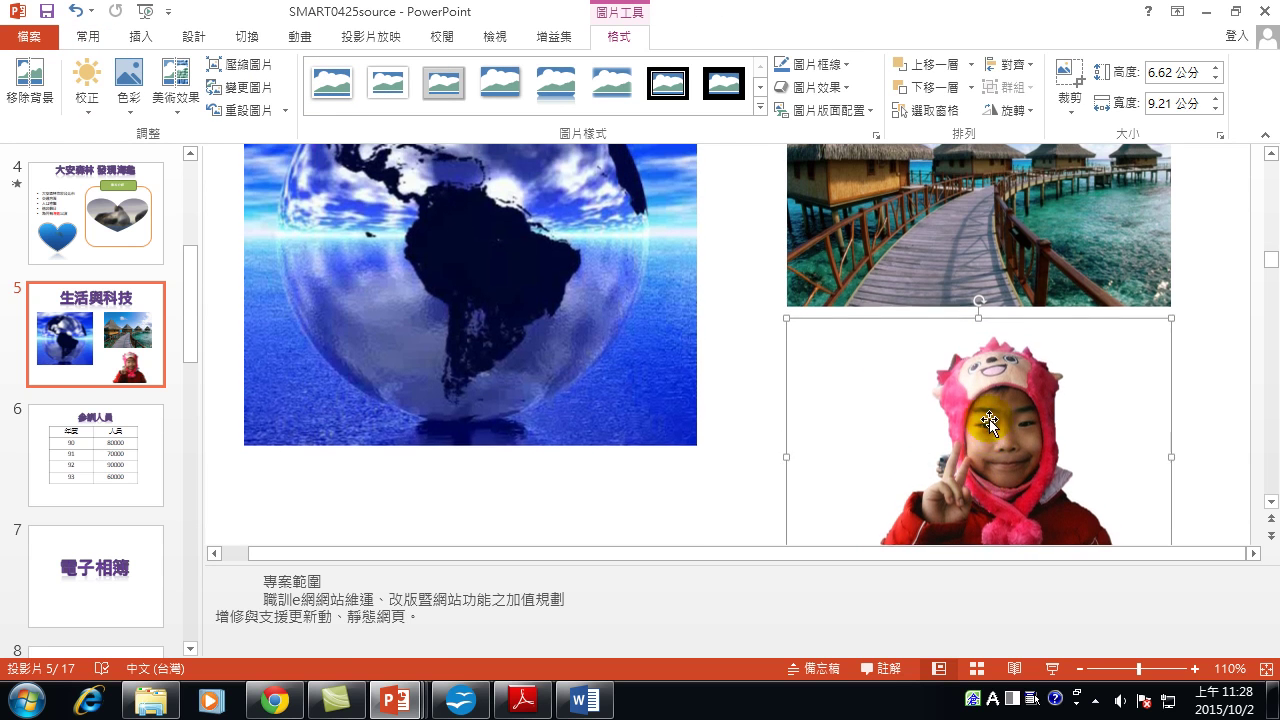
scroll(992, 441, "up", 1)
Move the cut-out child onto the boardwalk huts picture and nudge it into position.
left_click_drag(1011, 474, 1038, 221)
left_click_drag(1002, 170, 819, 228)
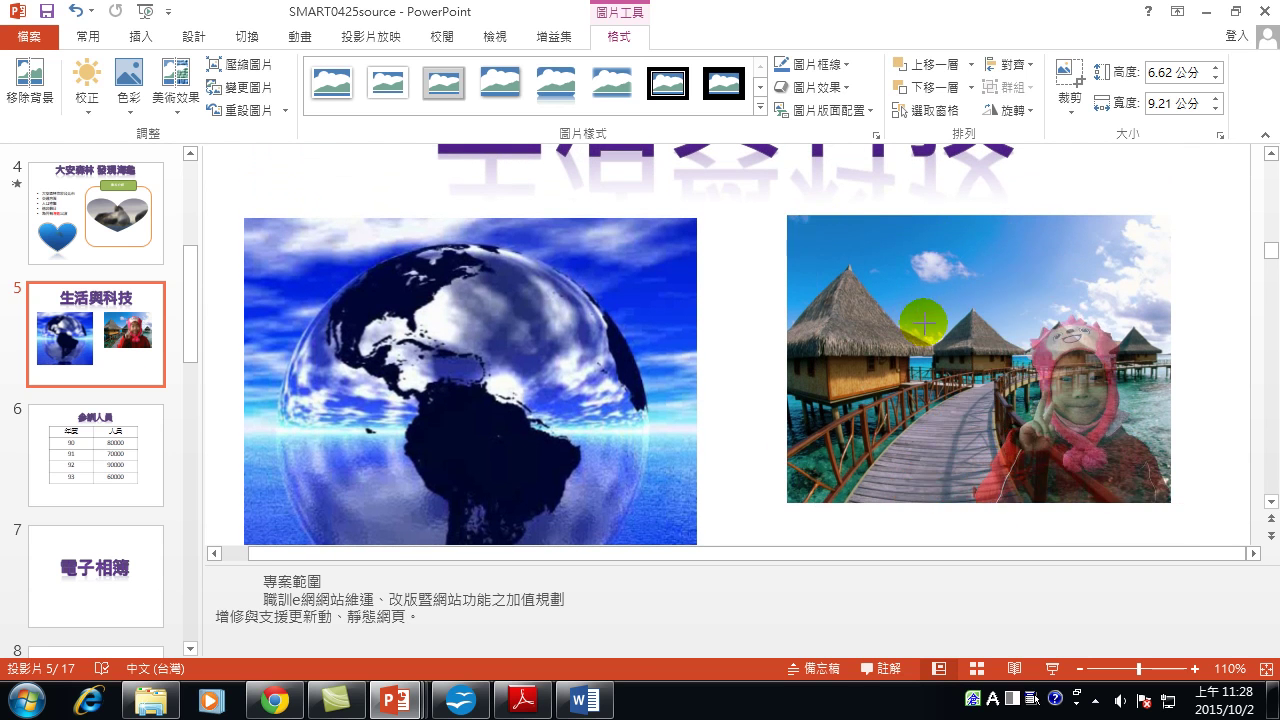
left_click(1048, 400)
left_click_drag(1045, 400, 1035, 414)
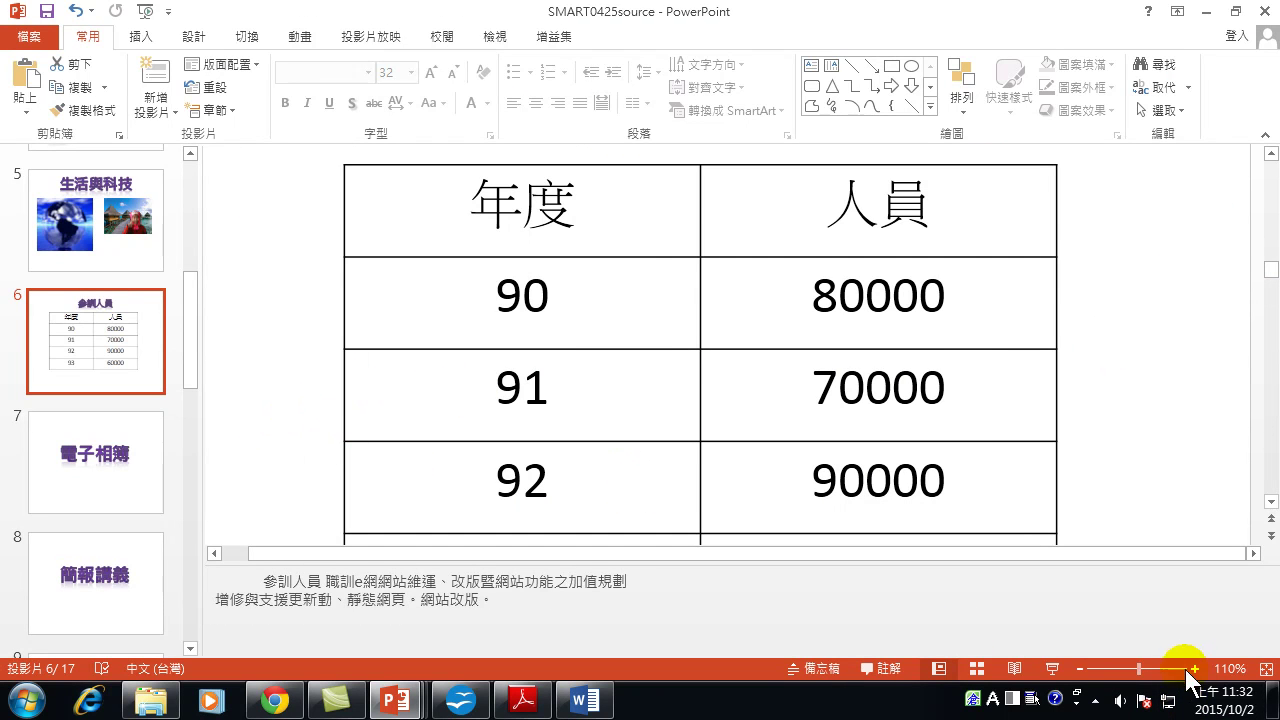
Fit slide 6 to the window, shrink the notes pane, add blank slide 7, and present slide 6.
left_click(1266, 669)
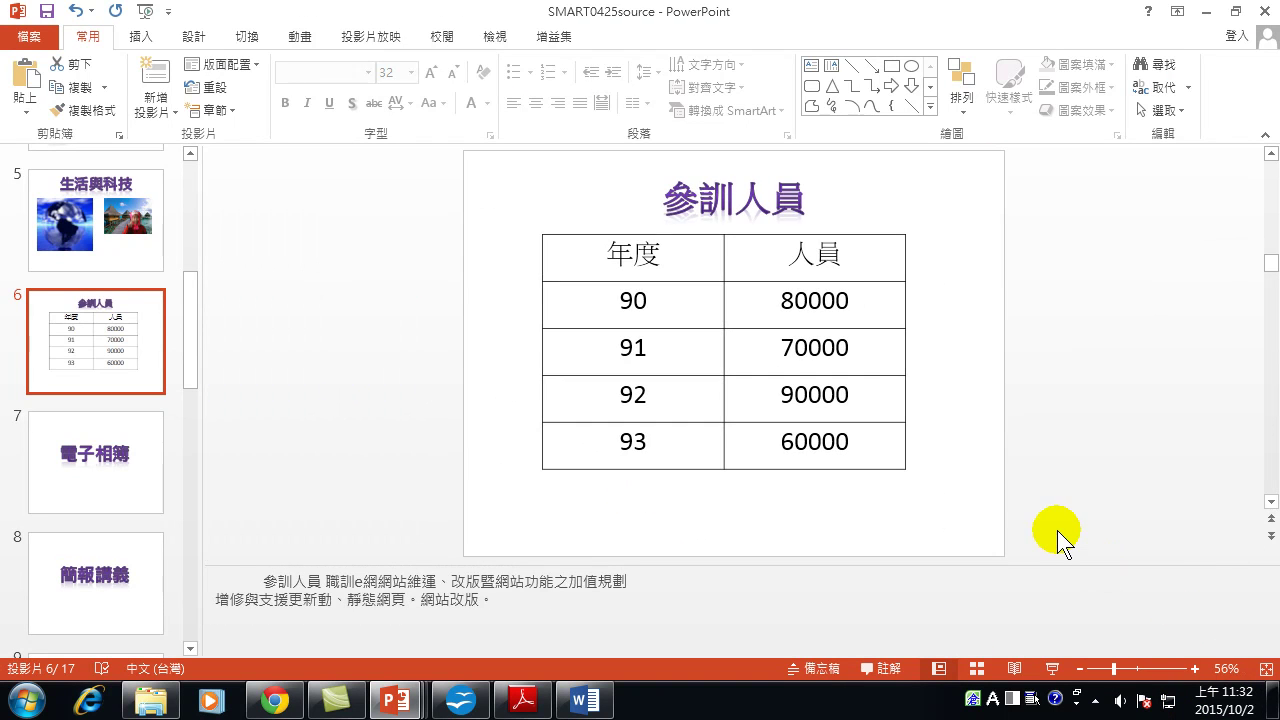
left_click_drag(733, 565, 734, 608)
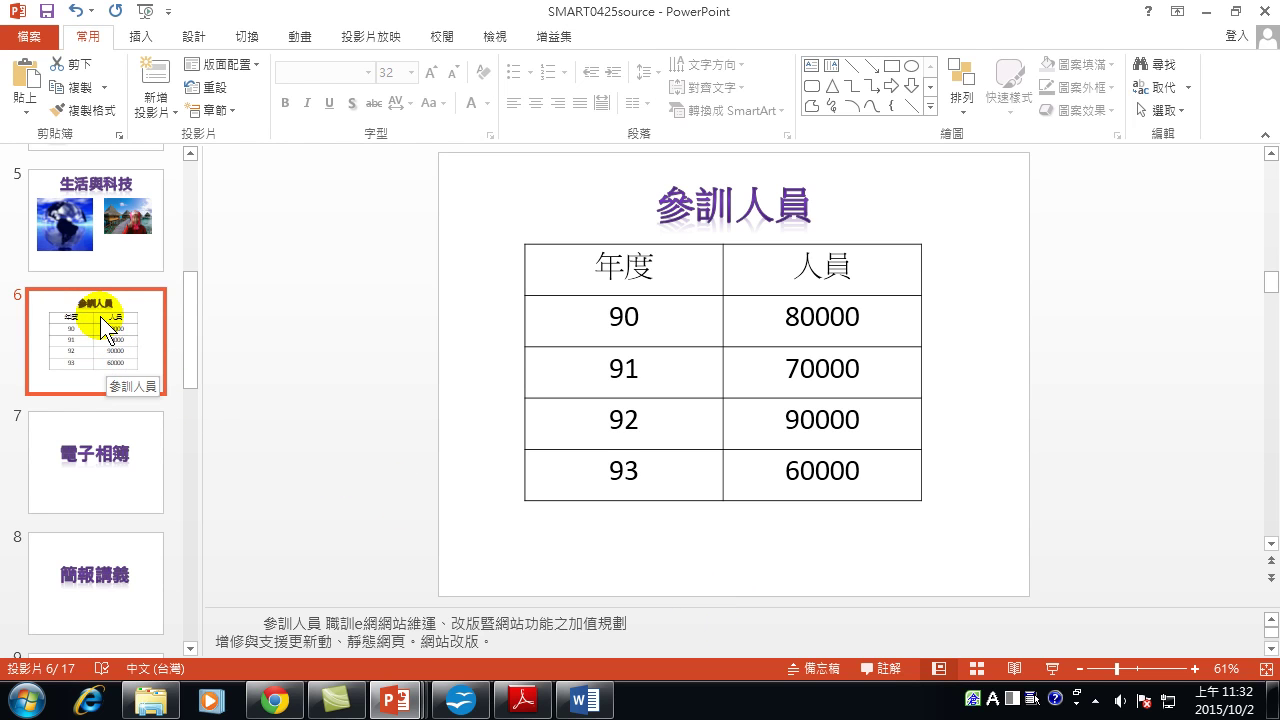
left_click(160, 75)
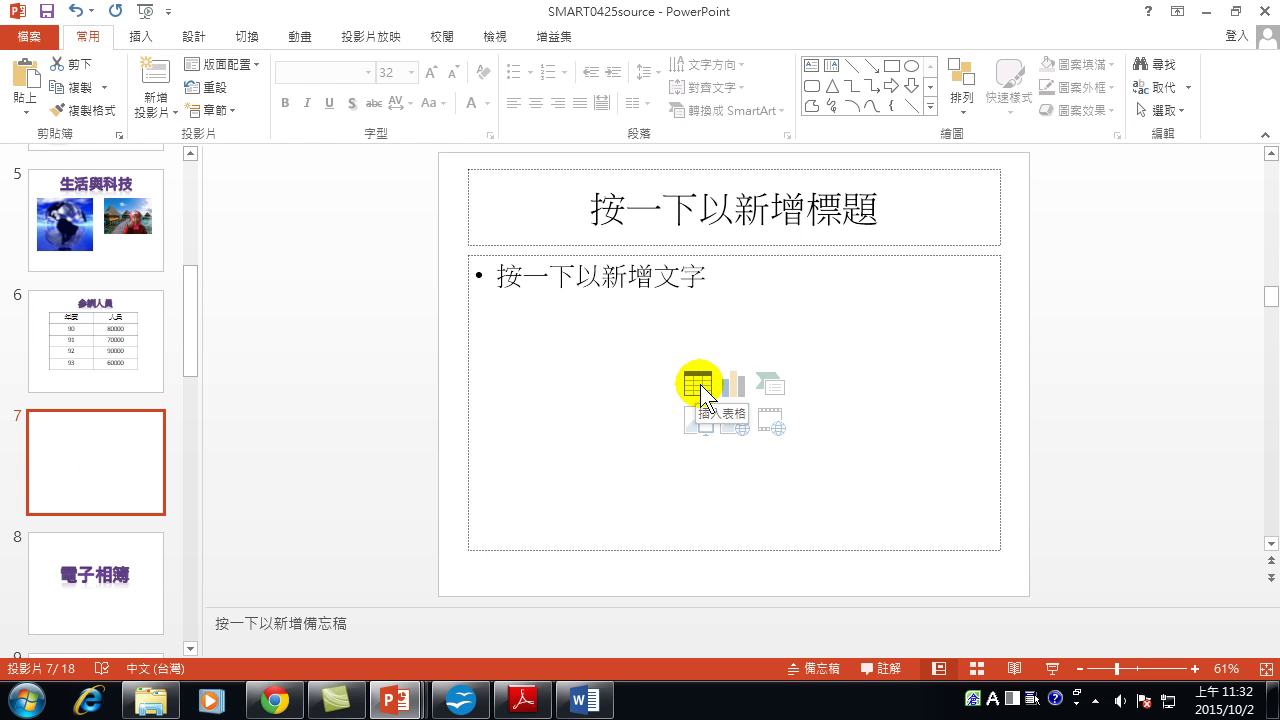
left_click(120, 355)
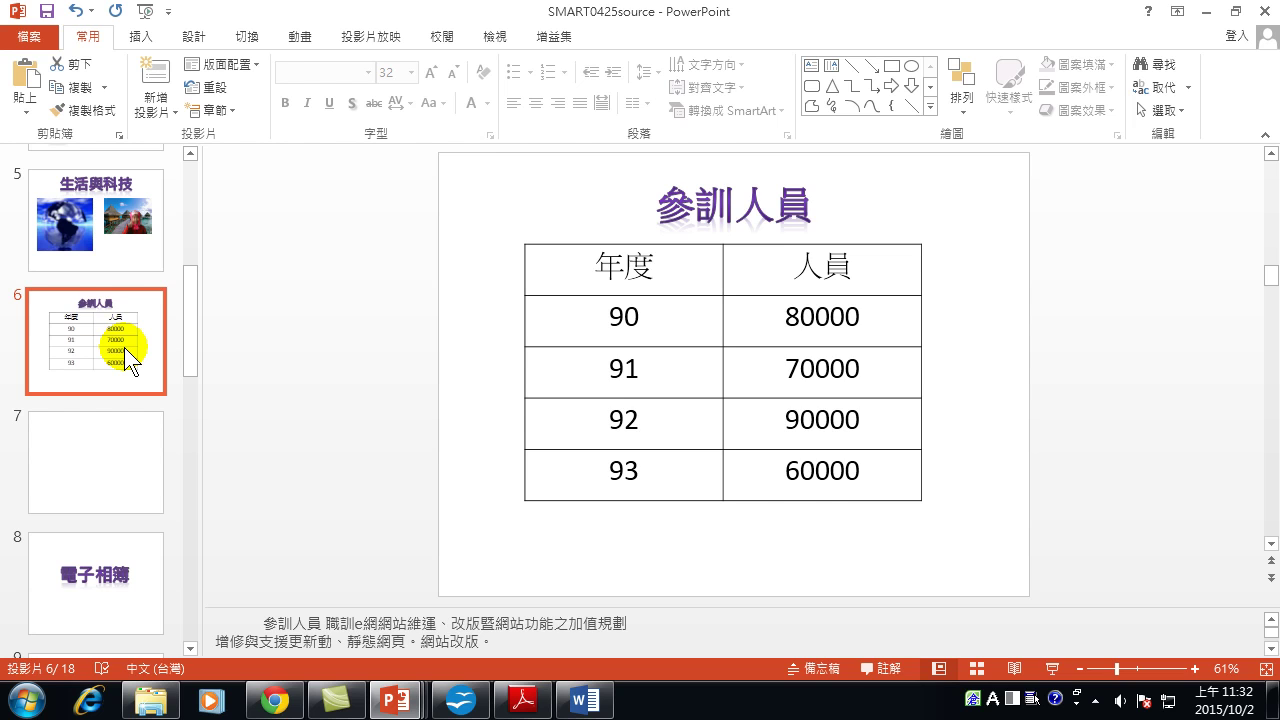
key("shift+F5")
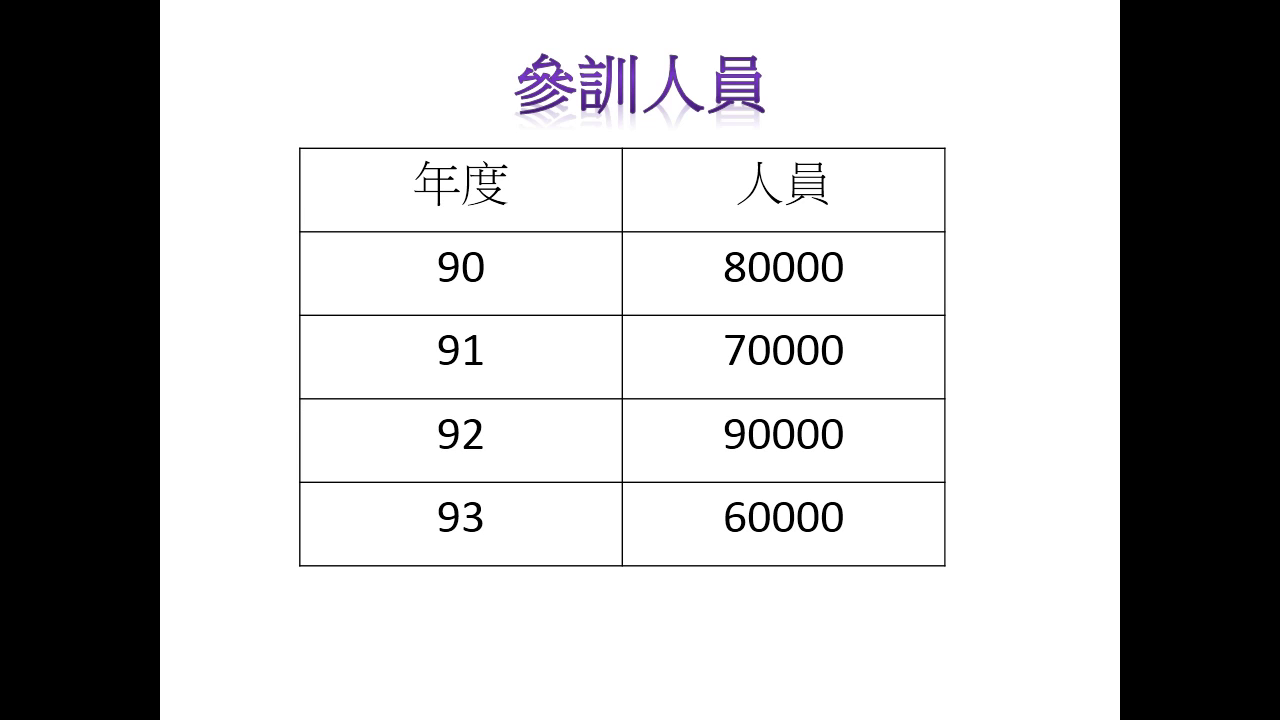
key("Escape")
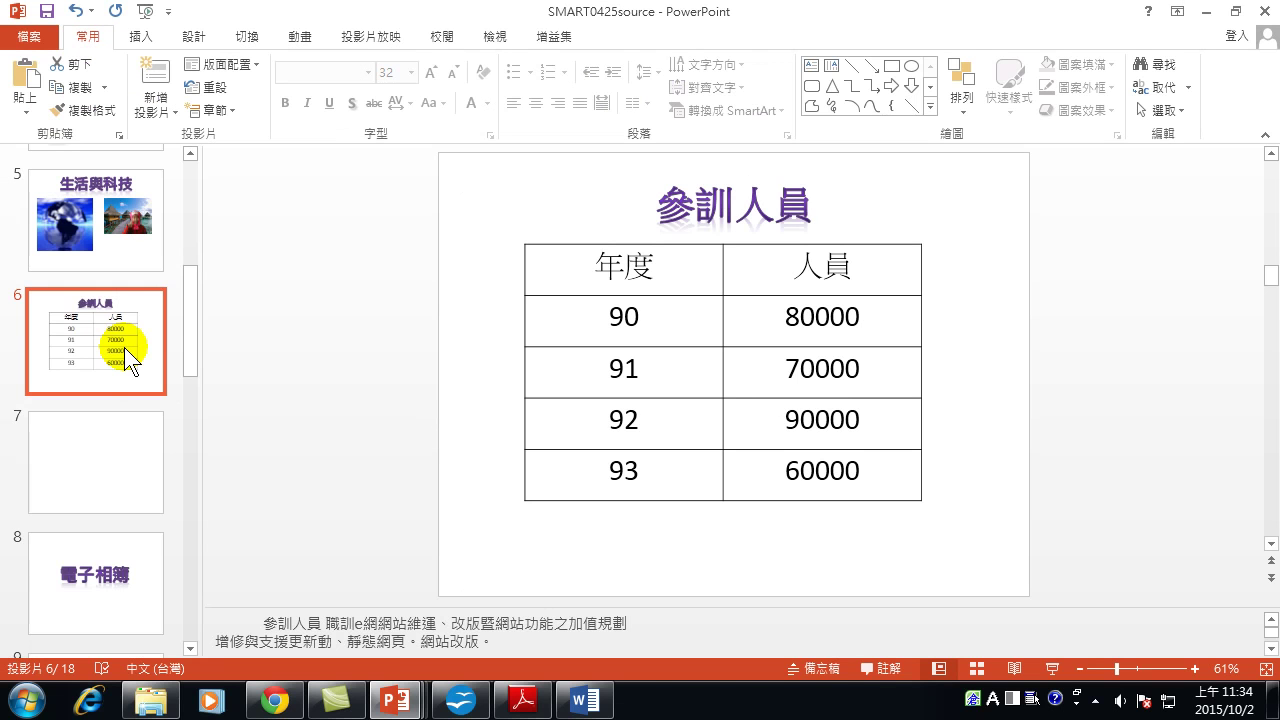
Draw a rectangle across the 92 row of slide 6's table.
left_click(141, 37)
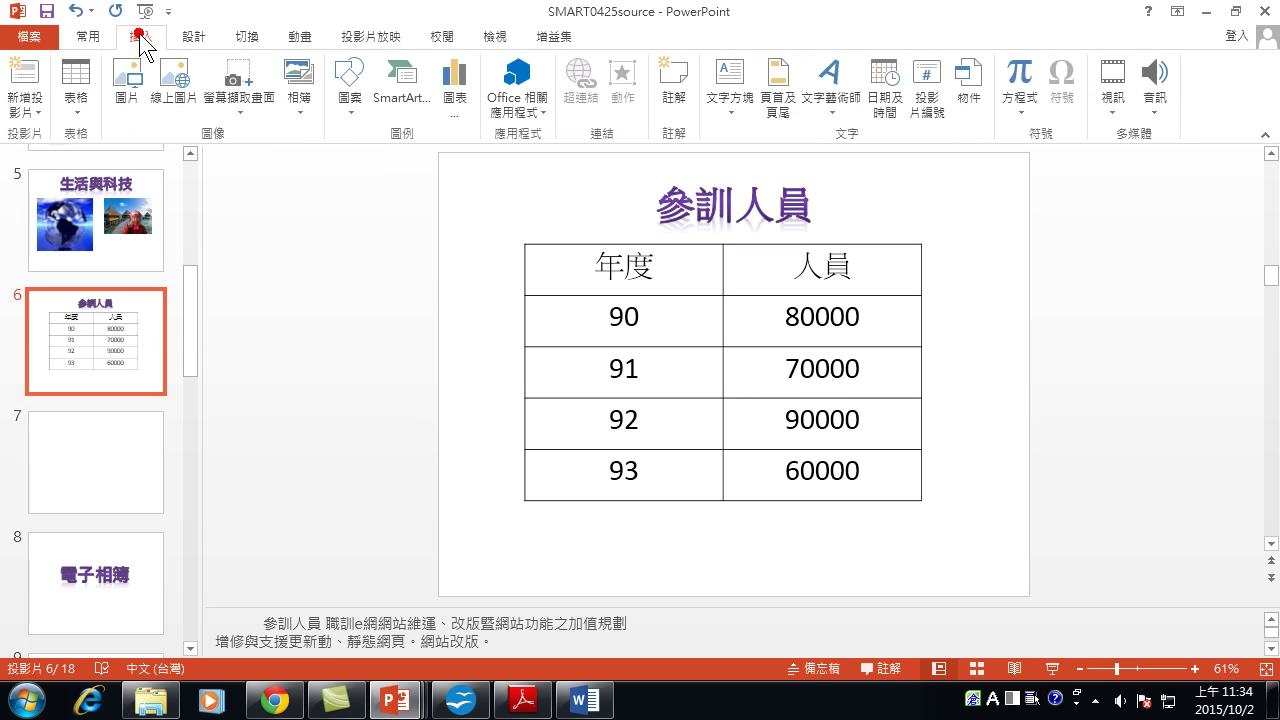
left_click(350, 88)
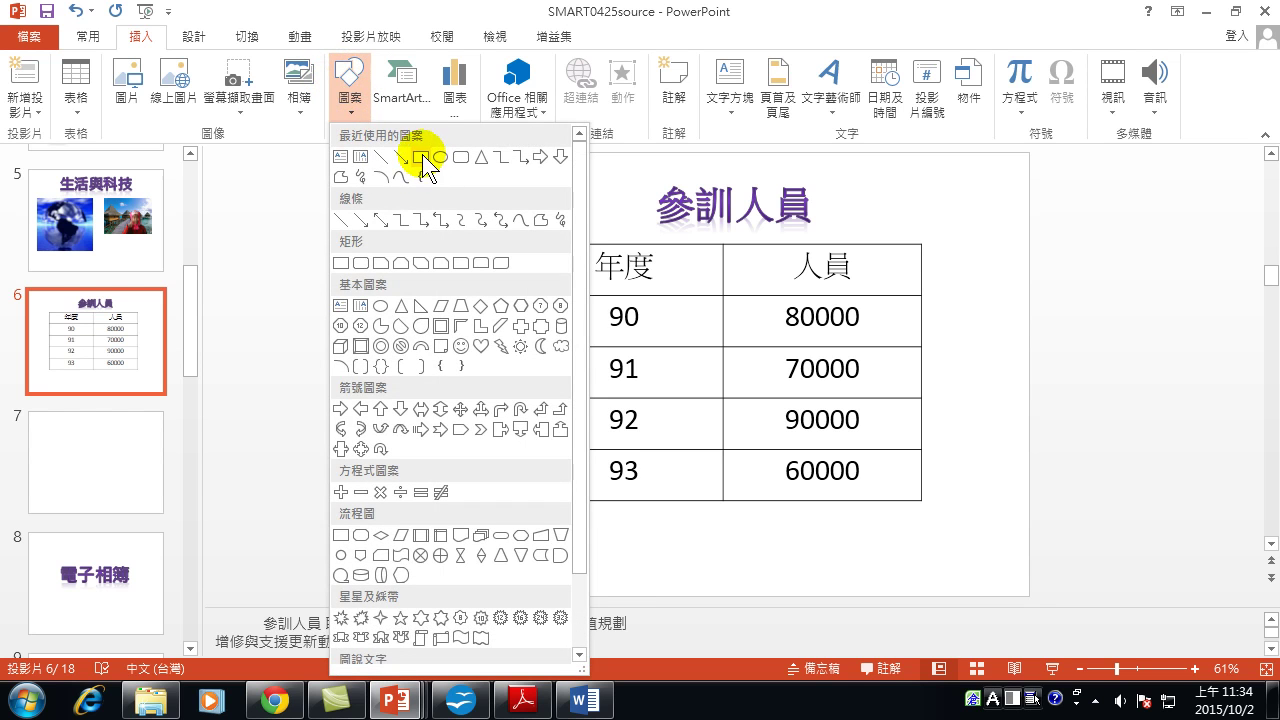
left_click(421, 157)
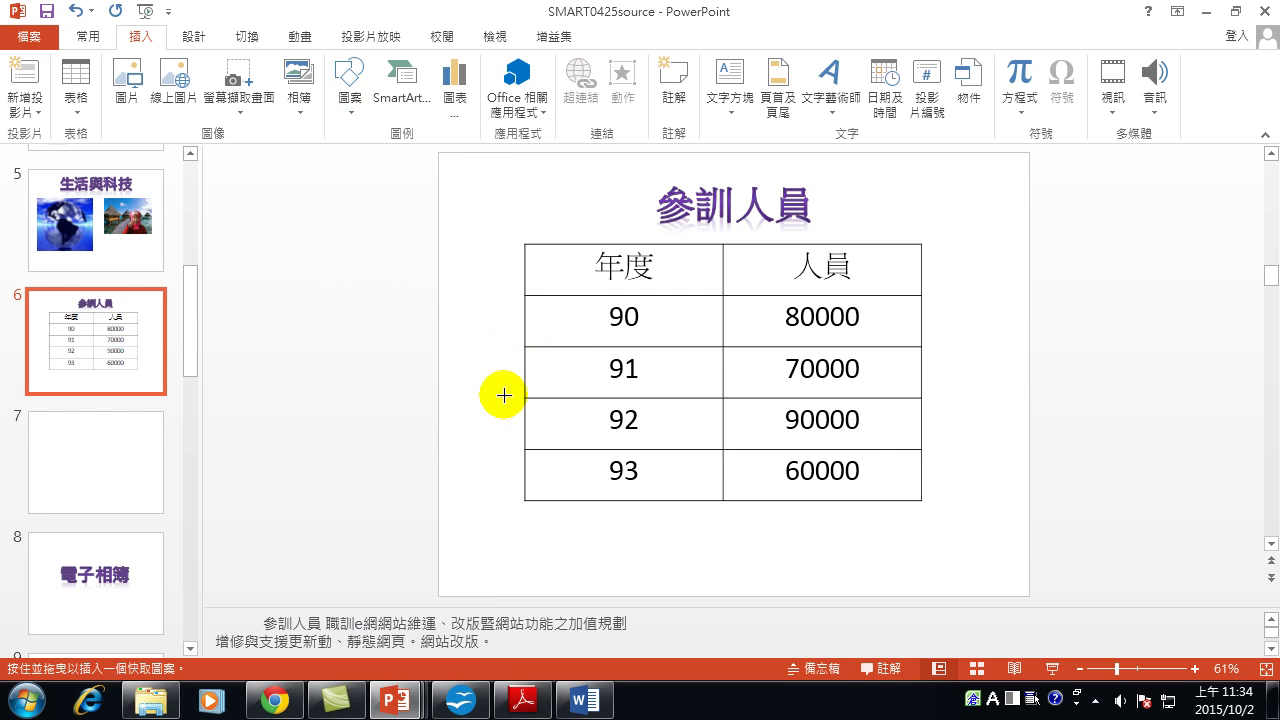
mouse_move(492, 383)
left_mouse_down()
mouse_move(704, 479)
mouse_move(952, 463)
left_mouse_up()
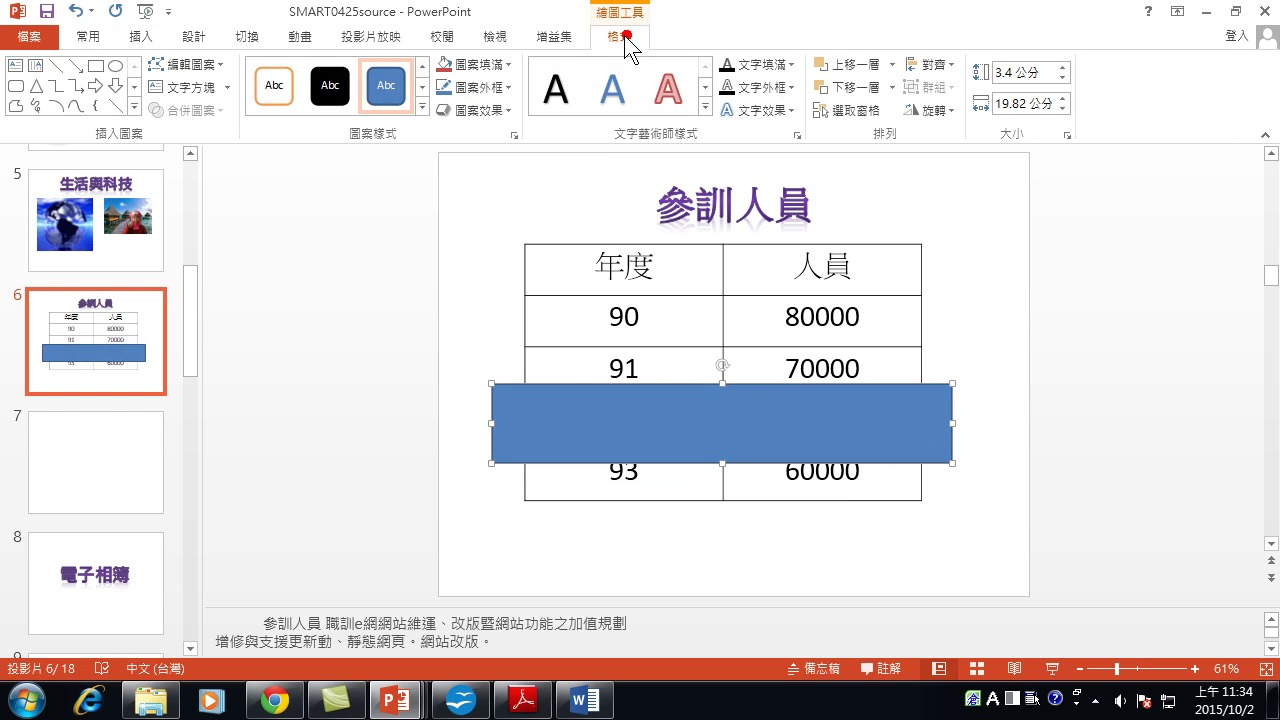
Give the rectangle no fill and a red outline, then present slide 6 full screen.
left_click(475, 64)
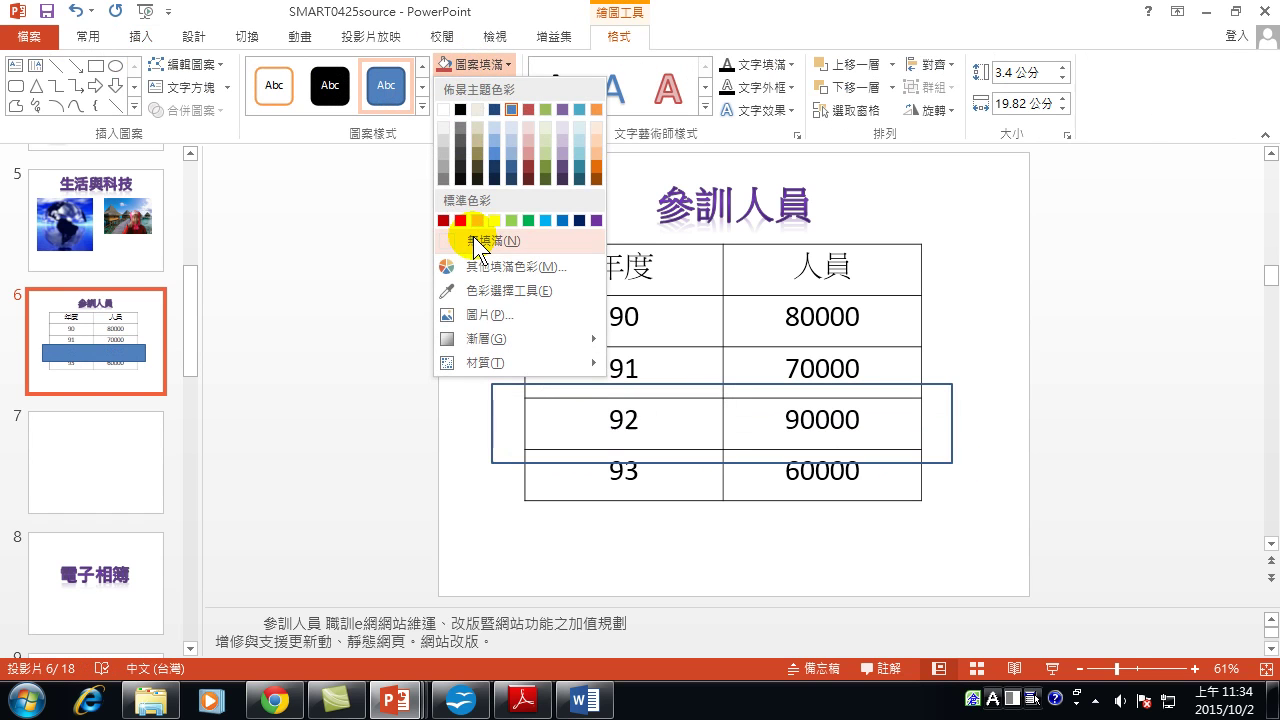
left_click(475, 239)
left_click(483, 88)
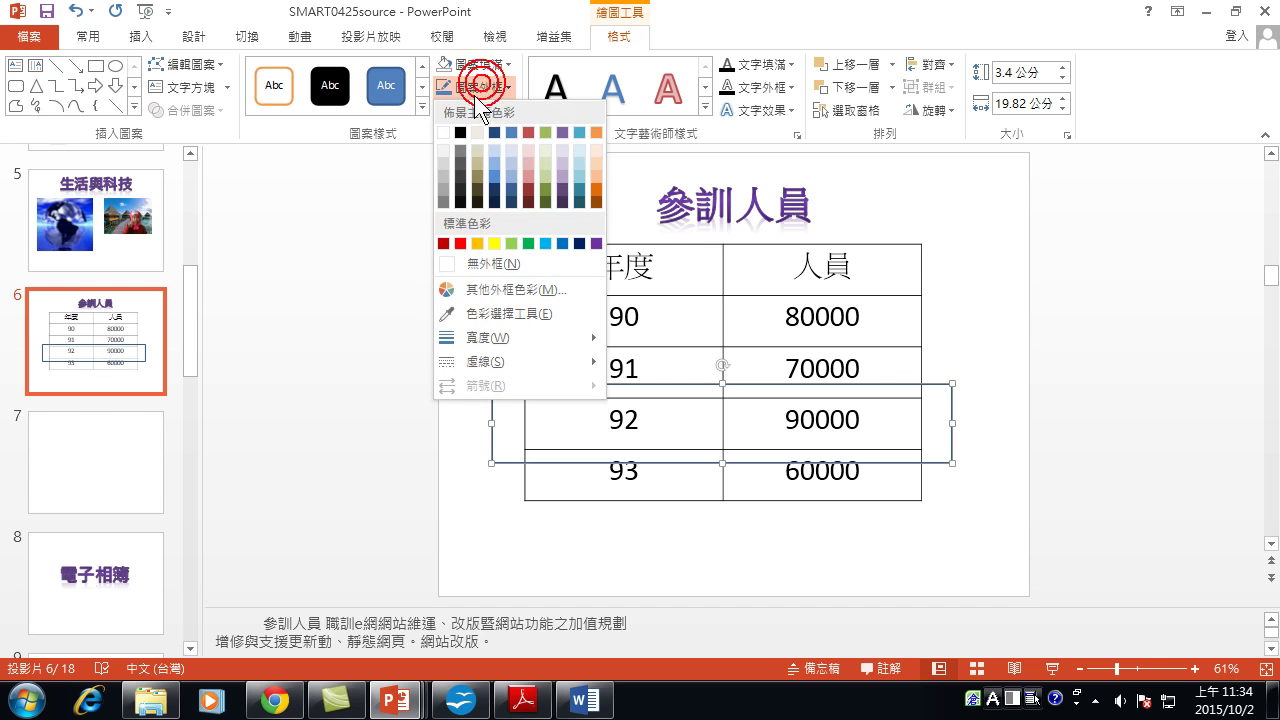
left_click(459, 243)
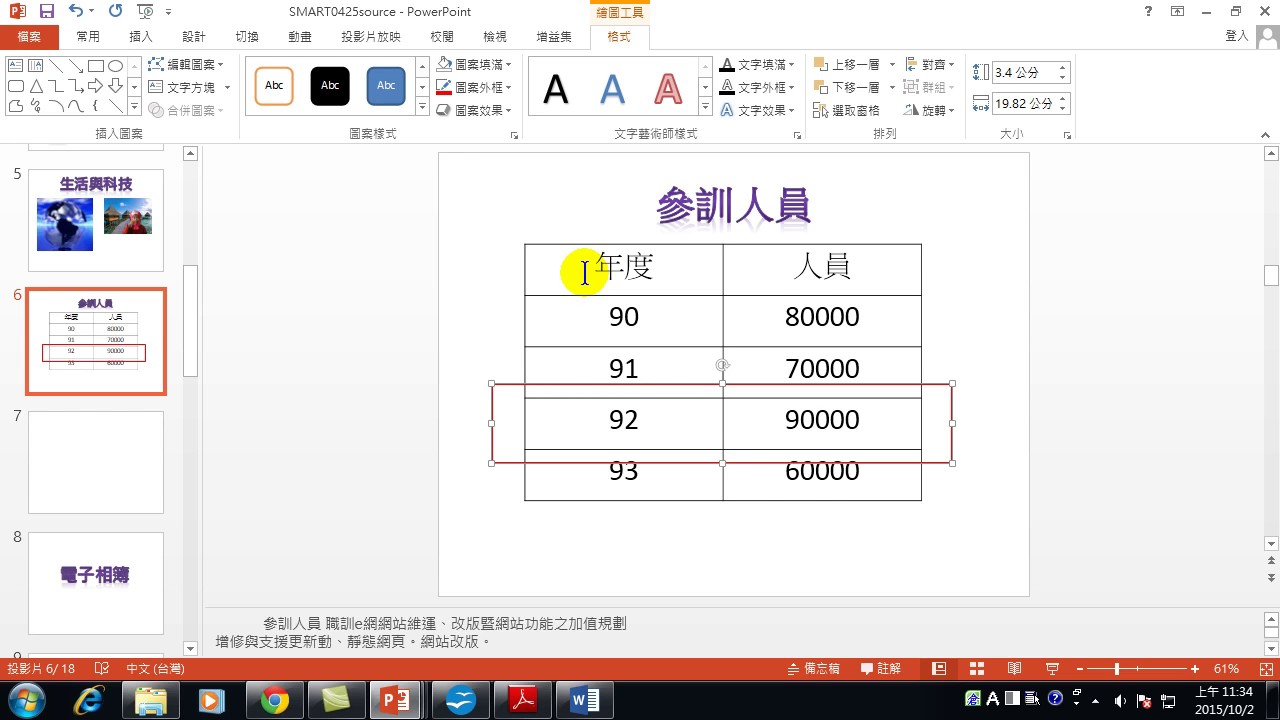
key("shift+F5")
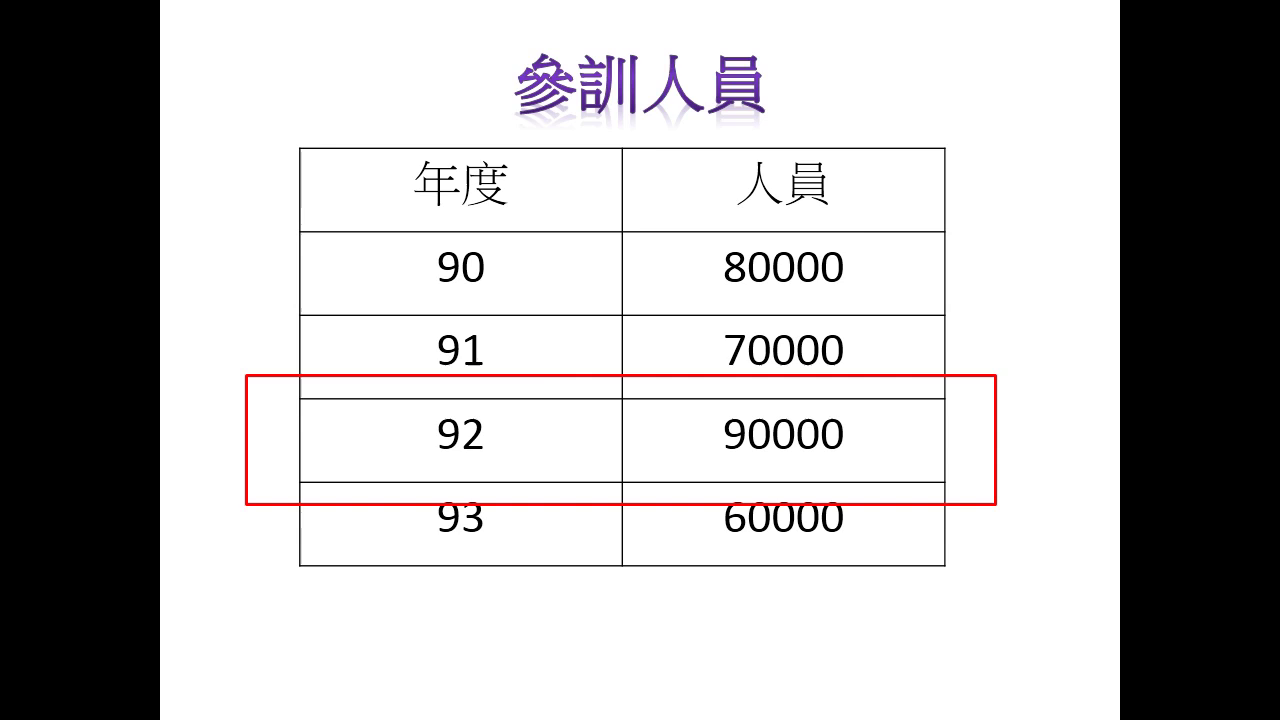
End the slide show and select the empty slide 7 thumbnail for editing.
key("Escape")
left_click(100, 432)
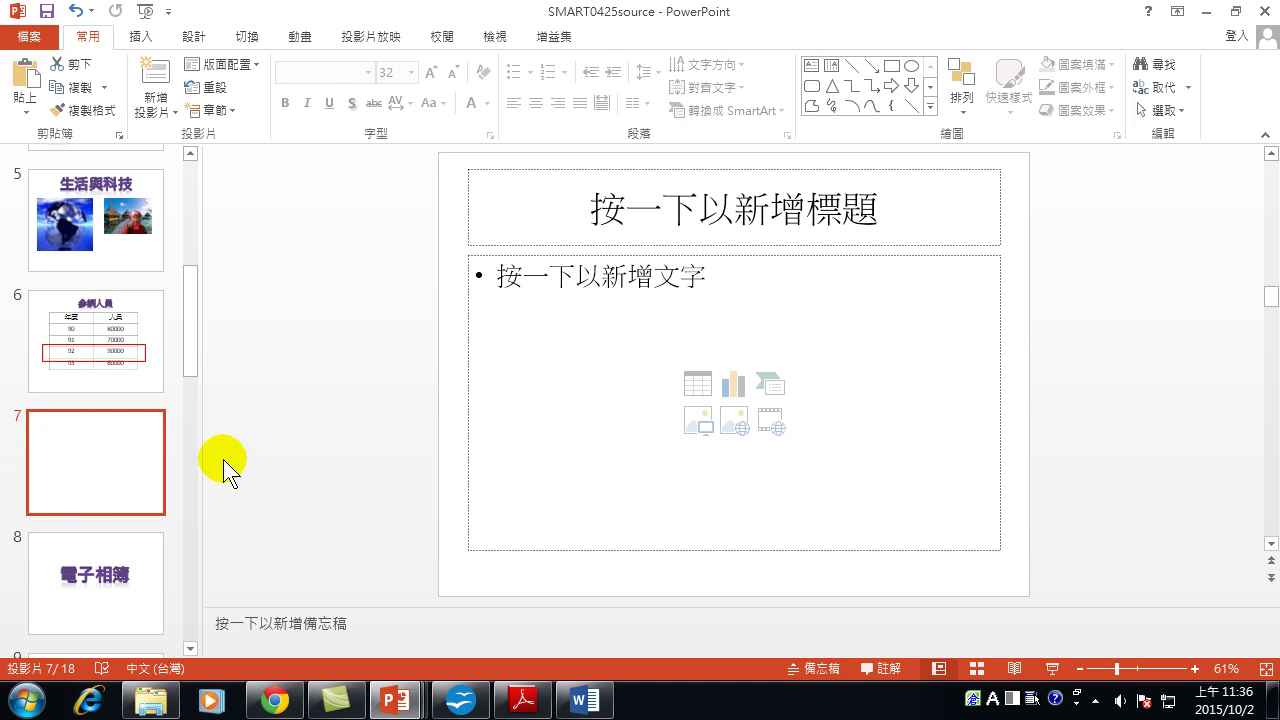
Insert a clustered column chart with default sample data on slide 7.
left_click(733, 384)
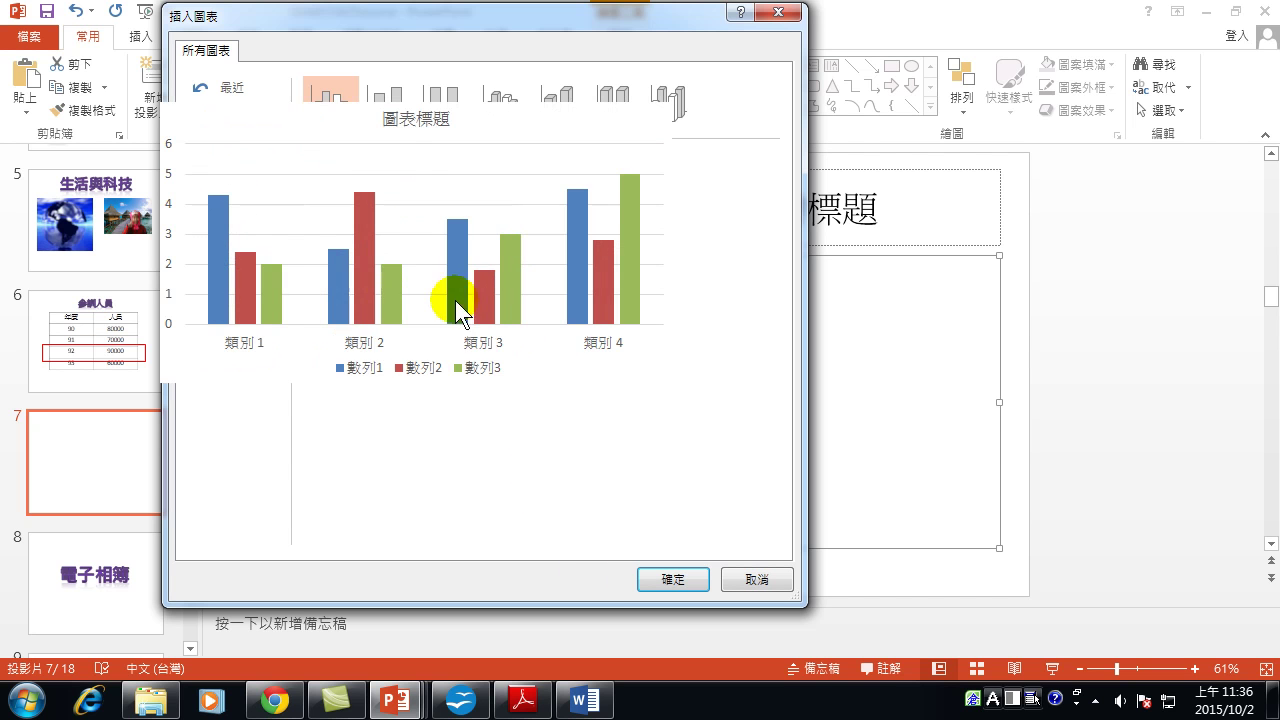
left_click(665, 580)
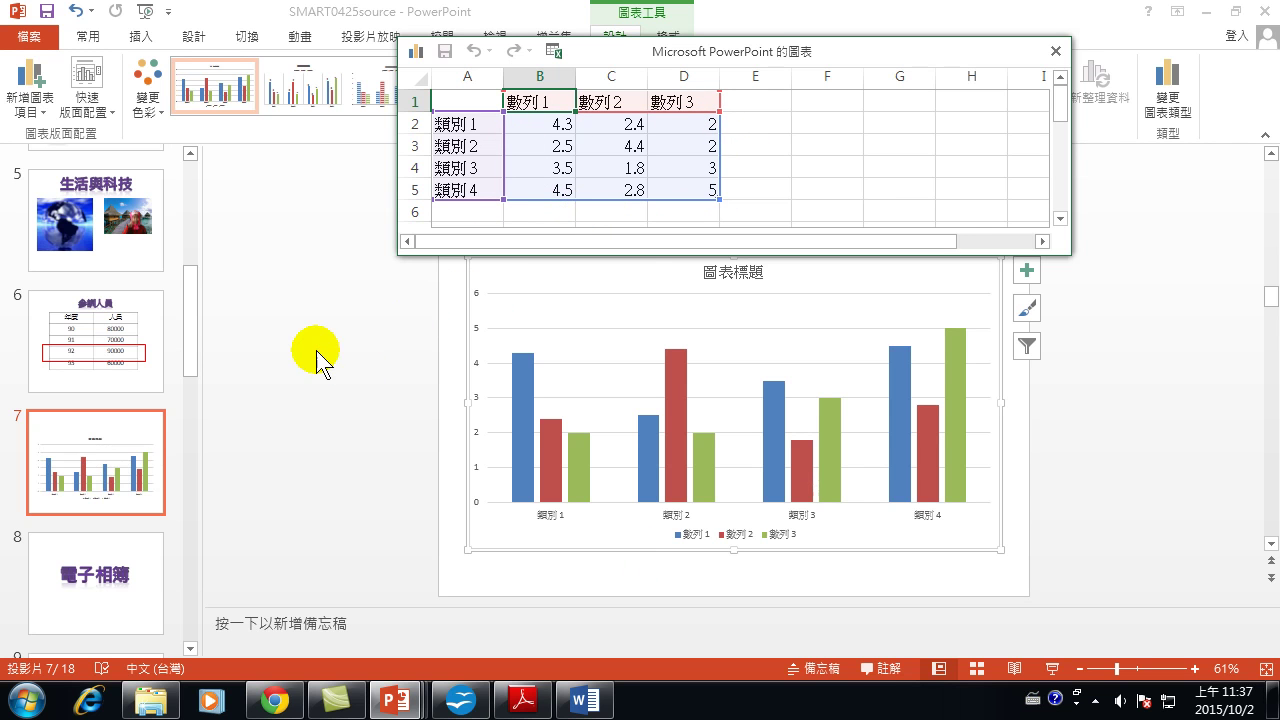
Select the whole 參訓人員 table on slide 6 for copying.
left_click(97, 362)
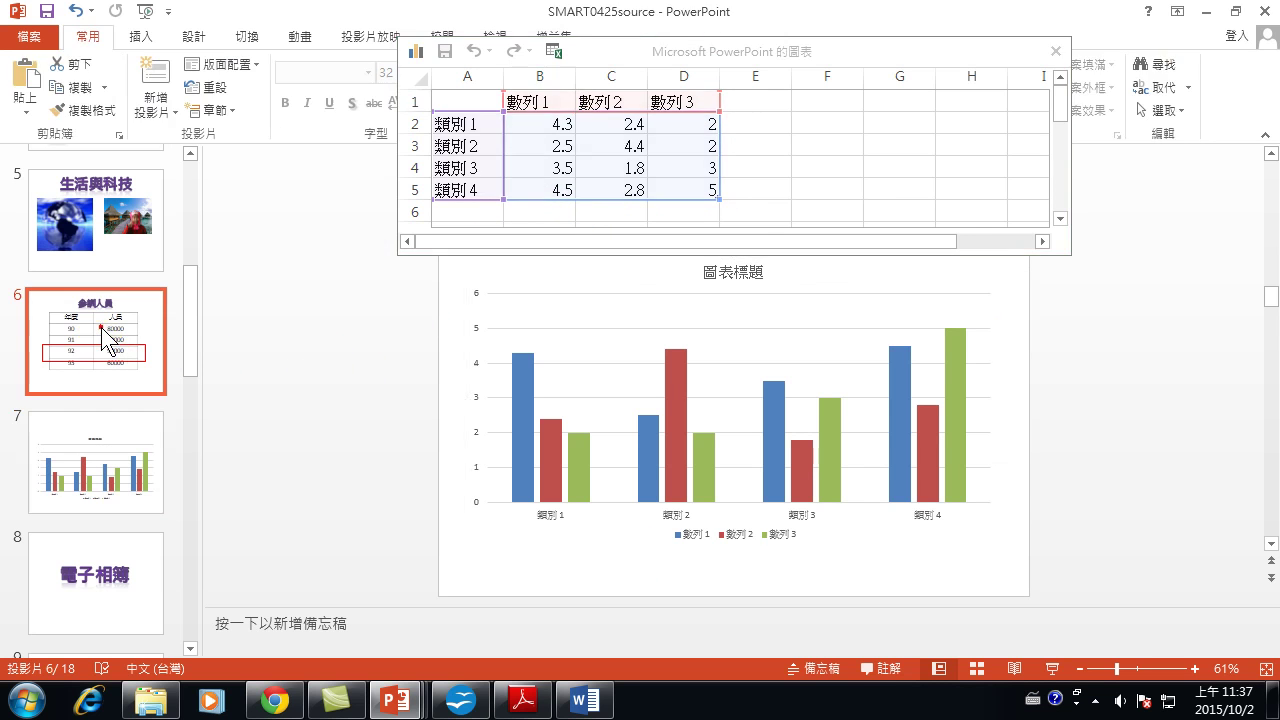
scroll(595, 390, "up", 2)
scroll(595, 385, "down", 1)
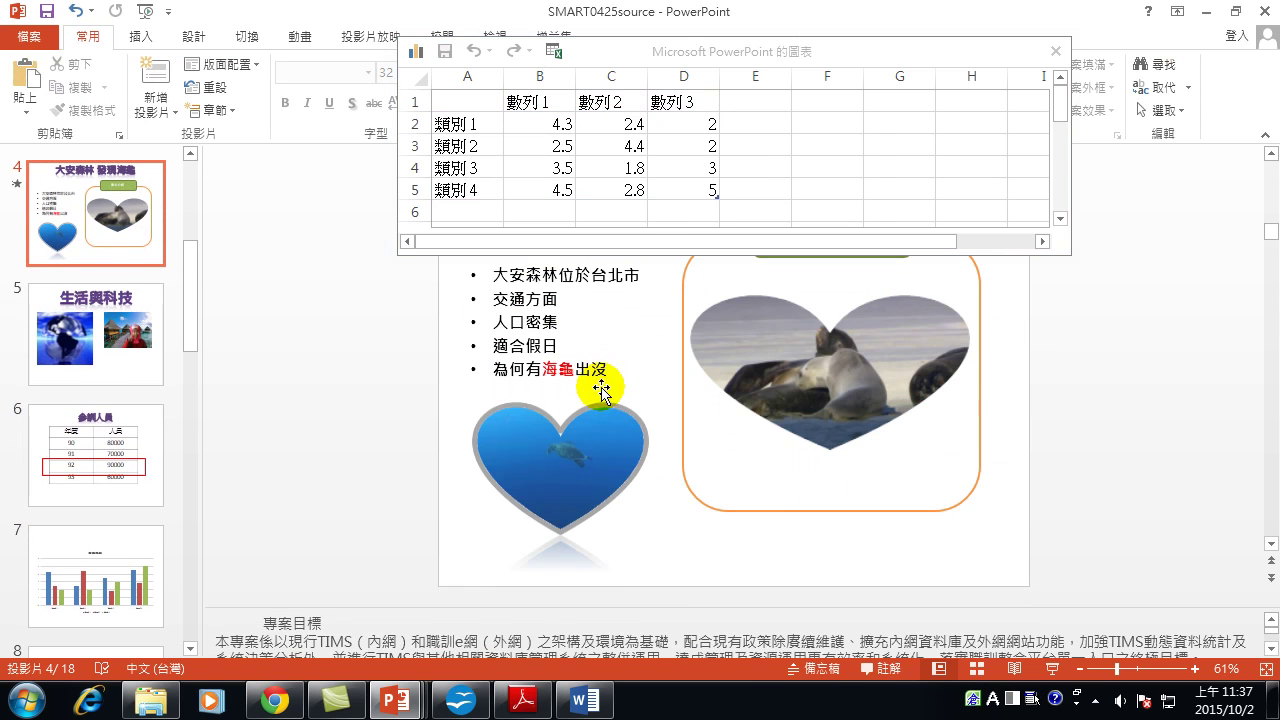
left_click(108, 432)
left_click_drag(580, 277, 808, 486)
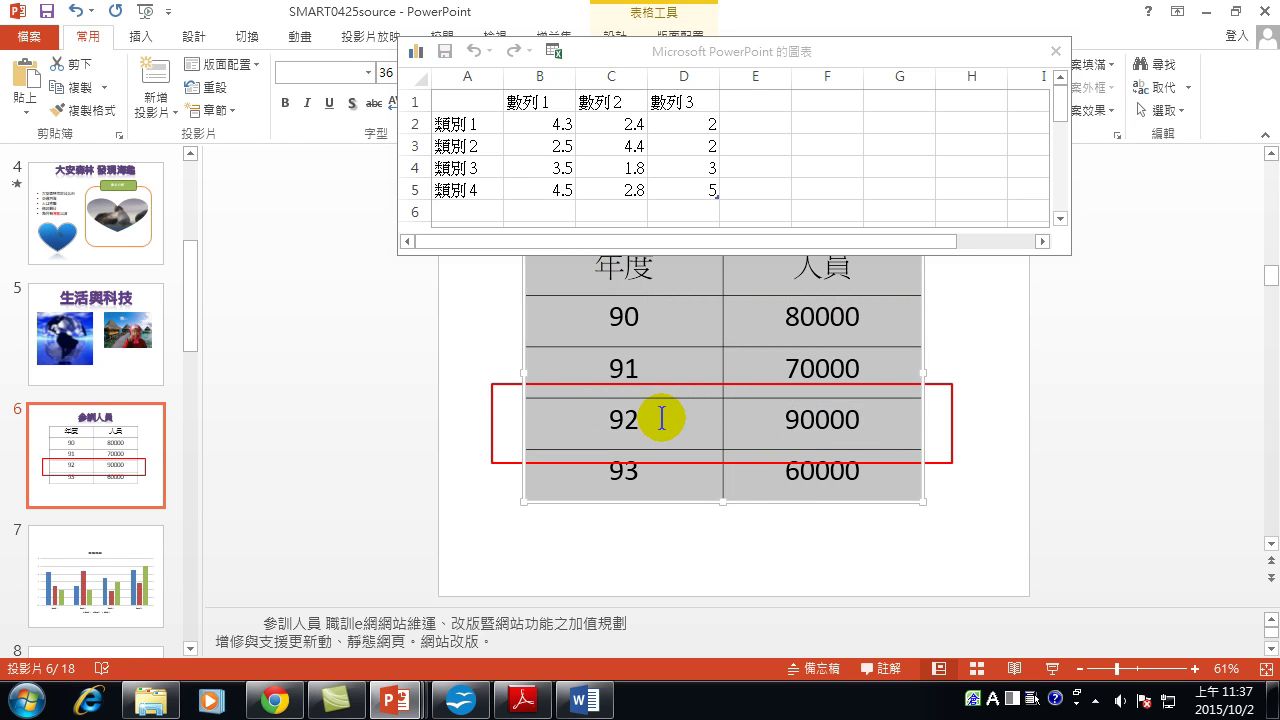
Clear sample data A1:D5 in the chart sheet and paste the 年度/人員 table at A1.
left_click(545, 146)
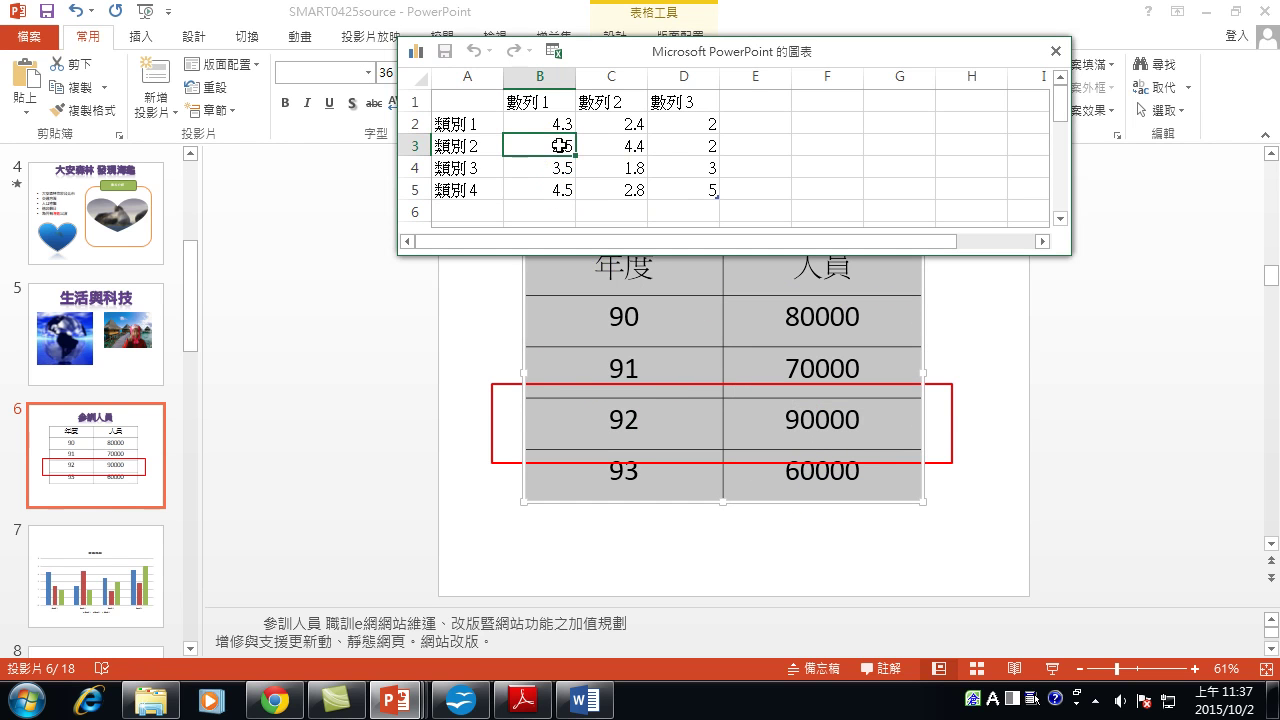
left_click(470, 98)
mouse_move(467, 98)
left_mouse_down()
mouse_move(531, 134)
mouse_move(563, 186)
mouse_move(723, 203)
mouse_move(701, 187)
left_mouse_up()
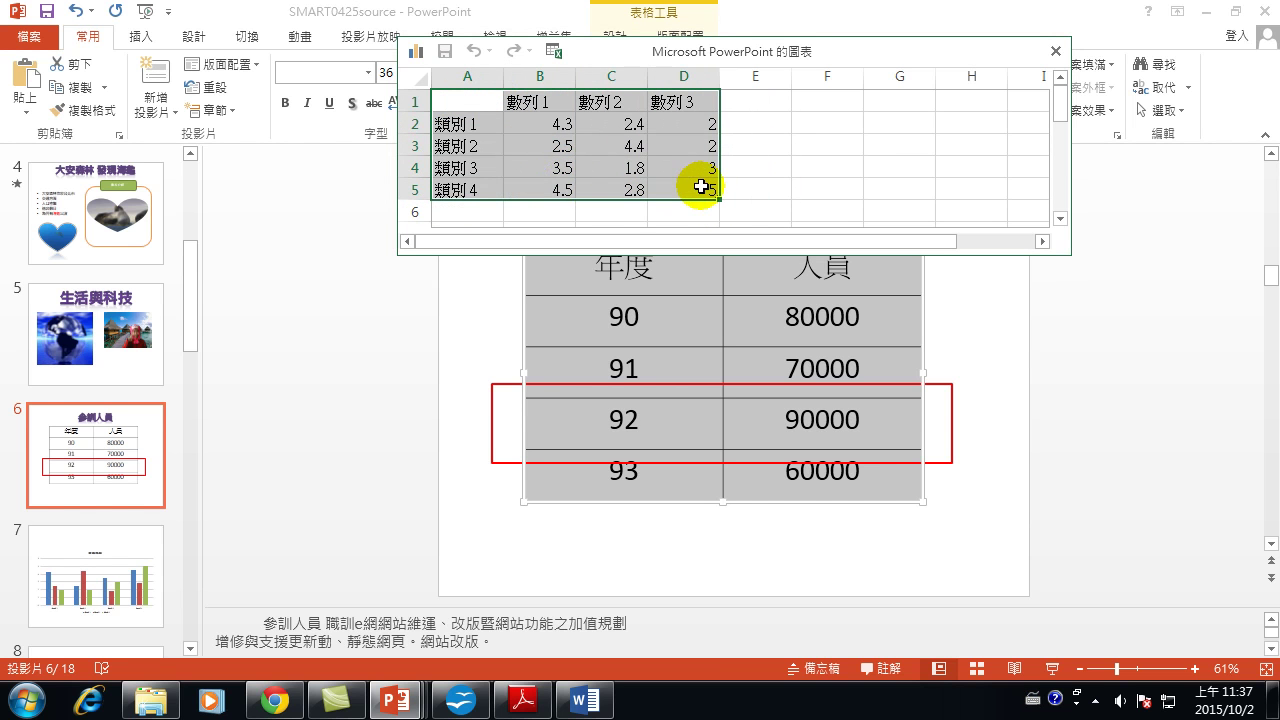
key("Delete")
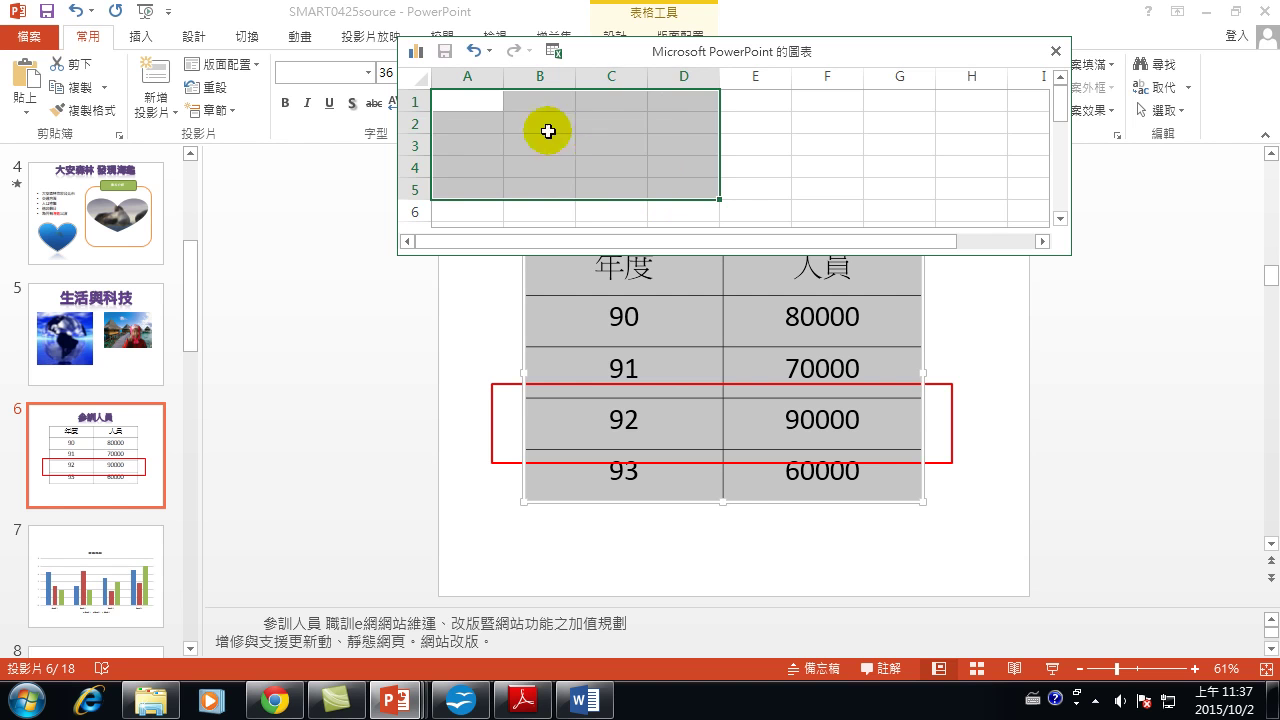
left_click(471, 97)
key("ctrl+v")
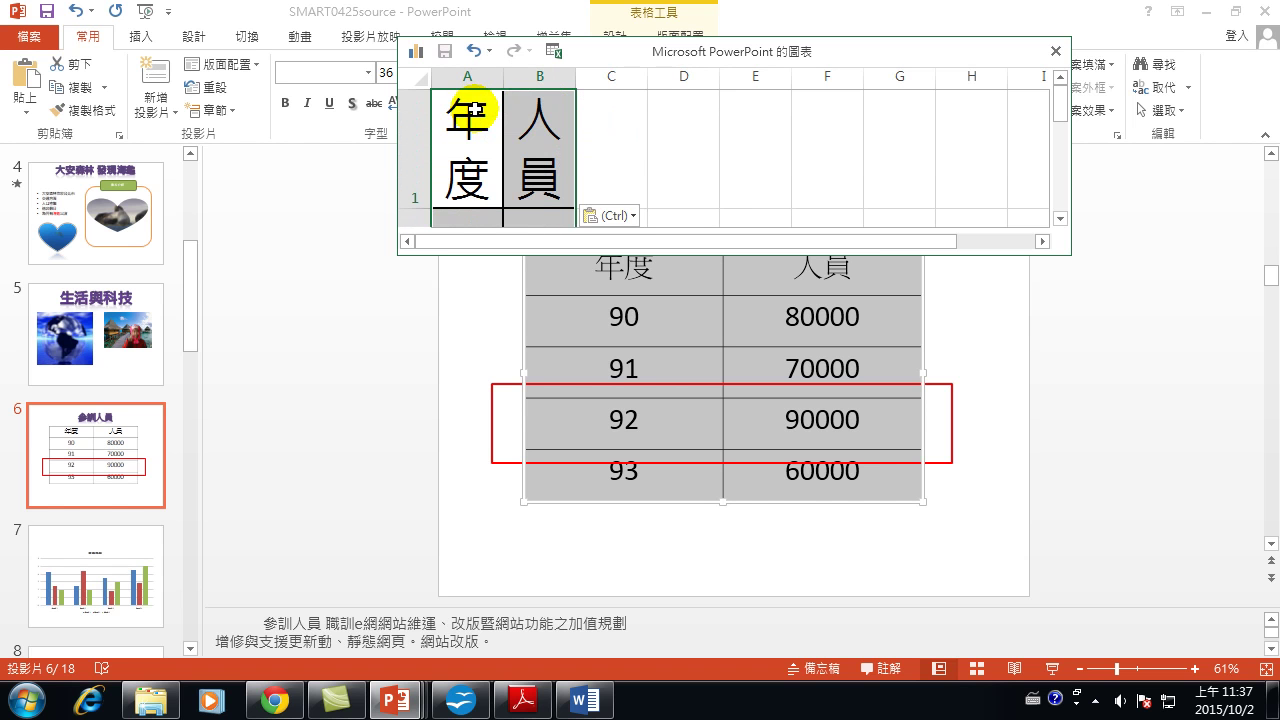
scroll(603, 174, "down", 2)
scroll(590, 200, "up", 1)
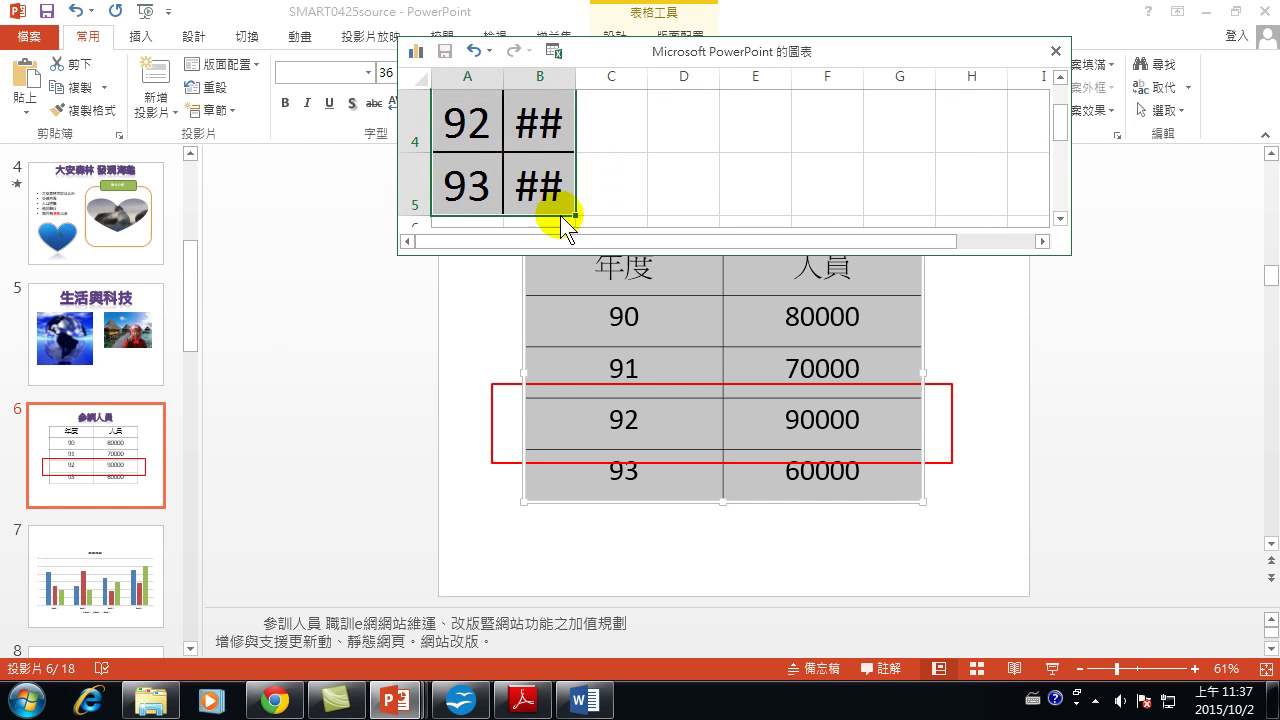
left_click(116, 546)
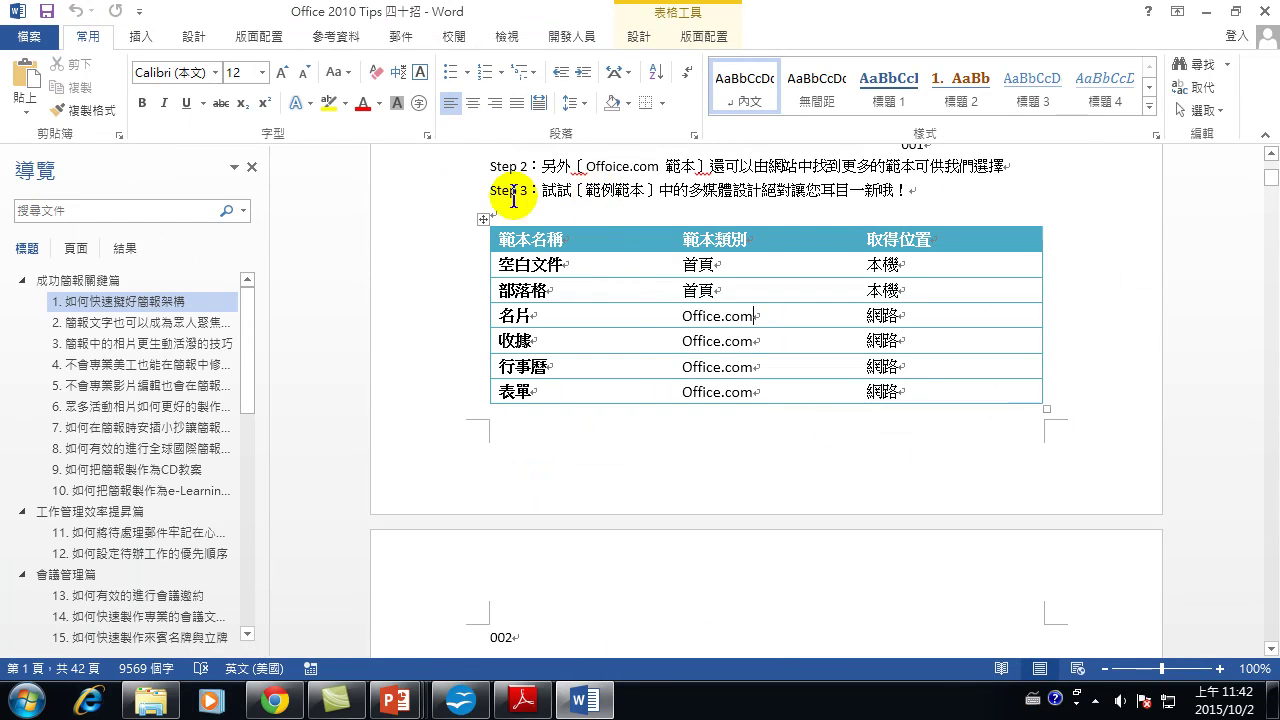
Switch to the Word window showing the Office 2010 Tips template table.
mouse_move(400, 705)
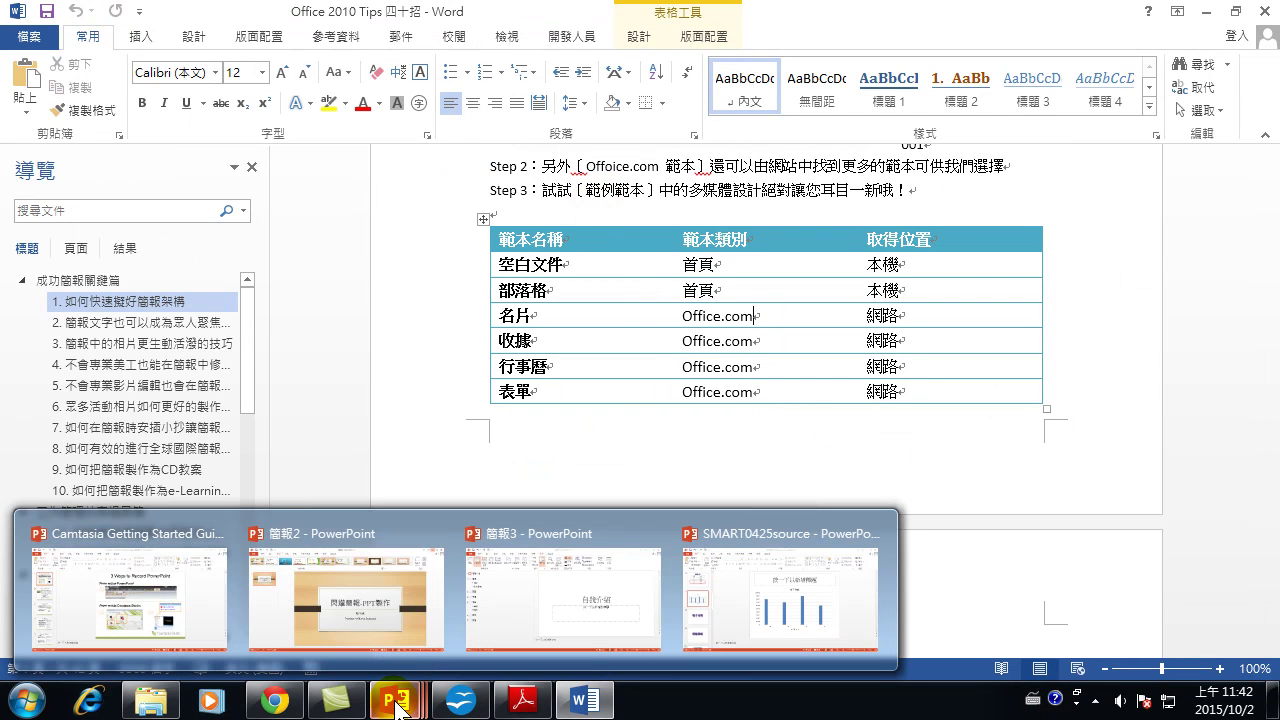
left_click(397, 703)
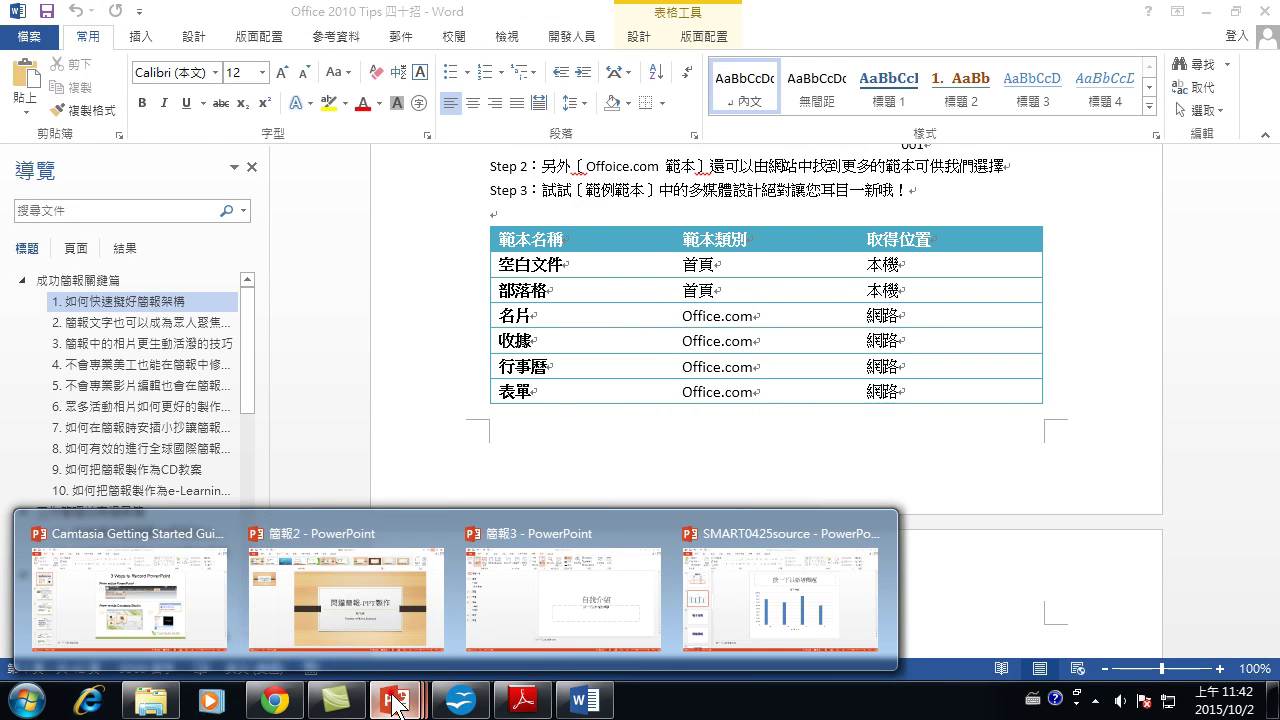
Switch to SMART0425source and add a new blank slide 8 after the chart slide.
left_click(769, 597)
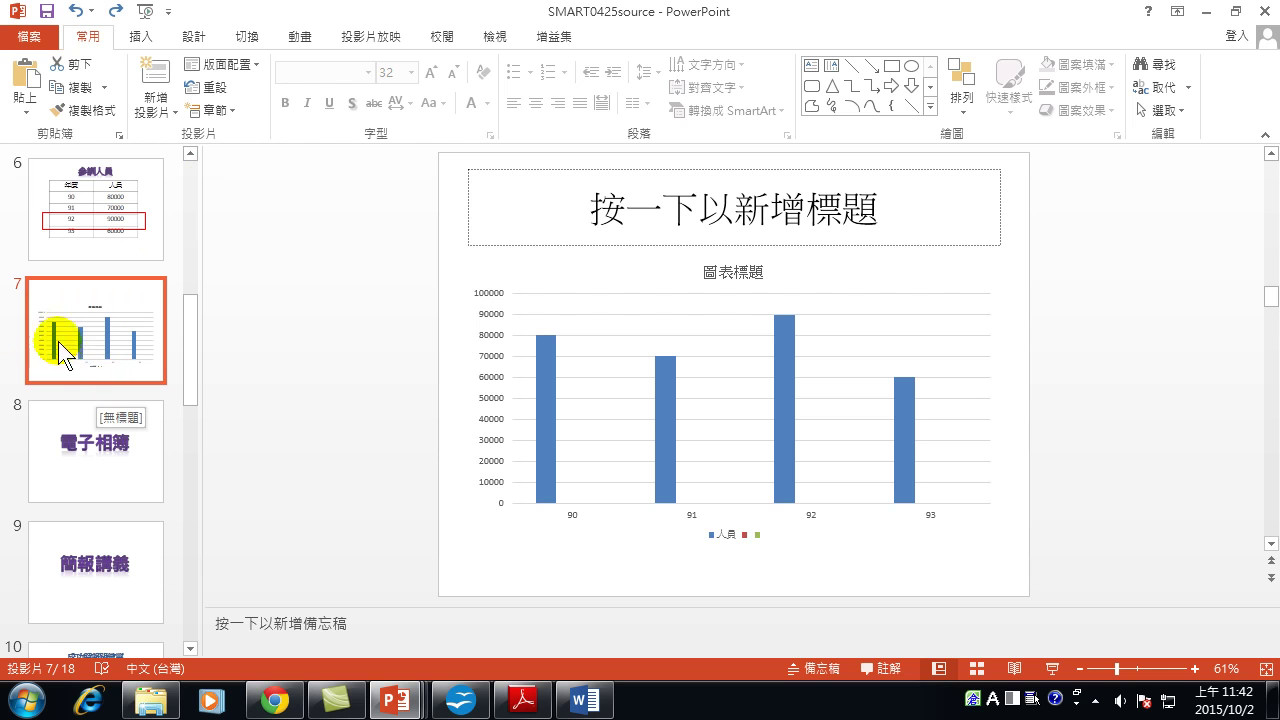
left_click(160, 72)
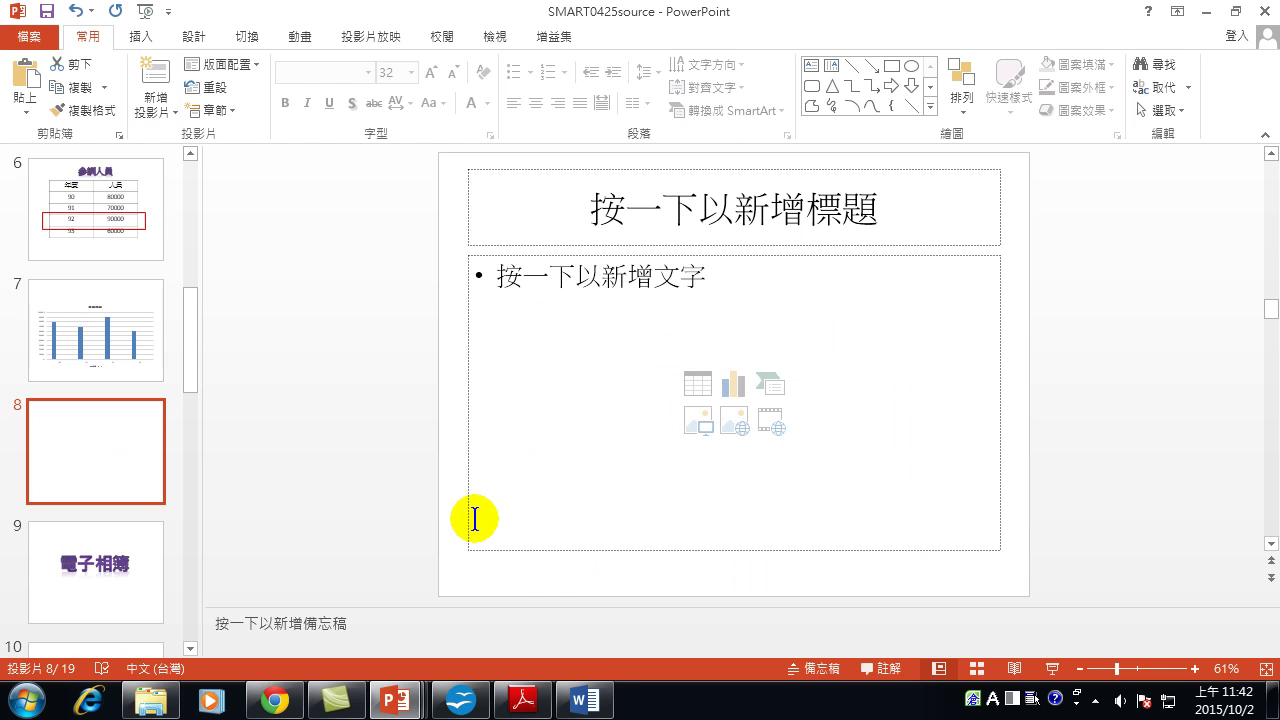
mouse_move(584, 700)
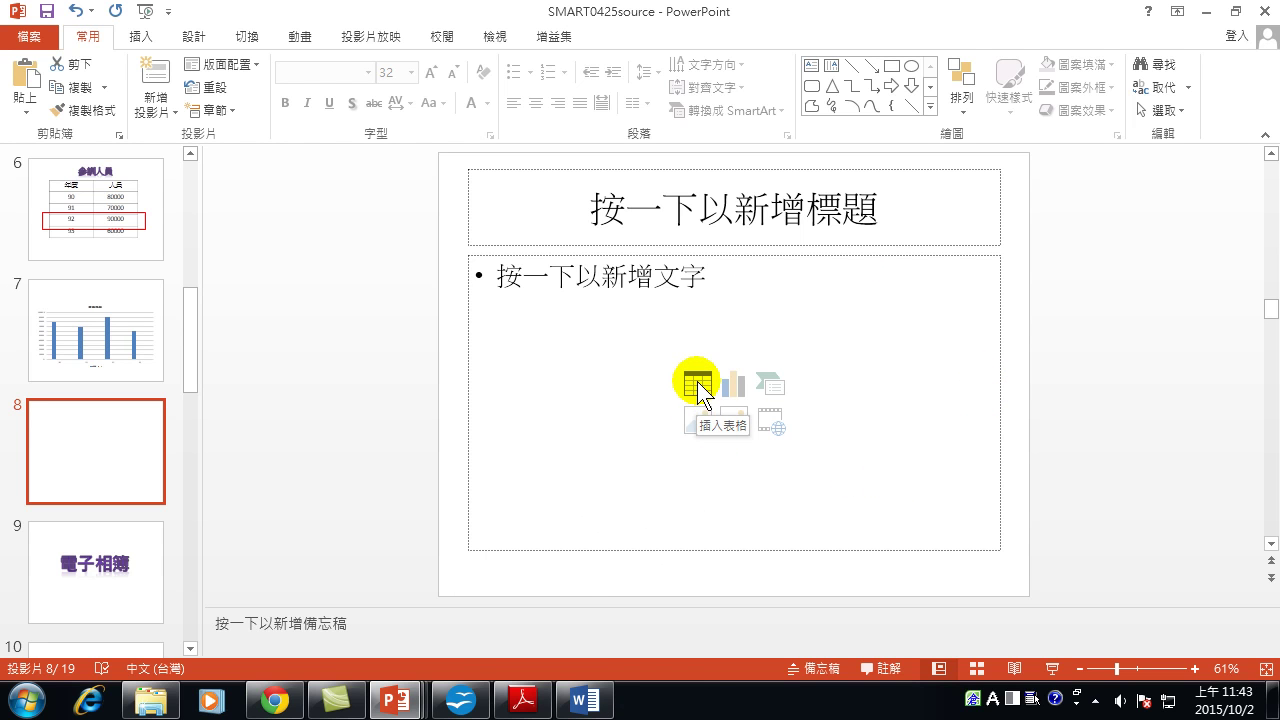
Copy the whole template table in Word and return to the SMART0425source presentation.
left_click(586, 703)
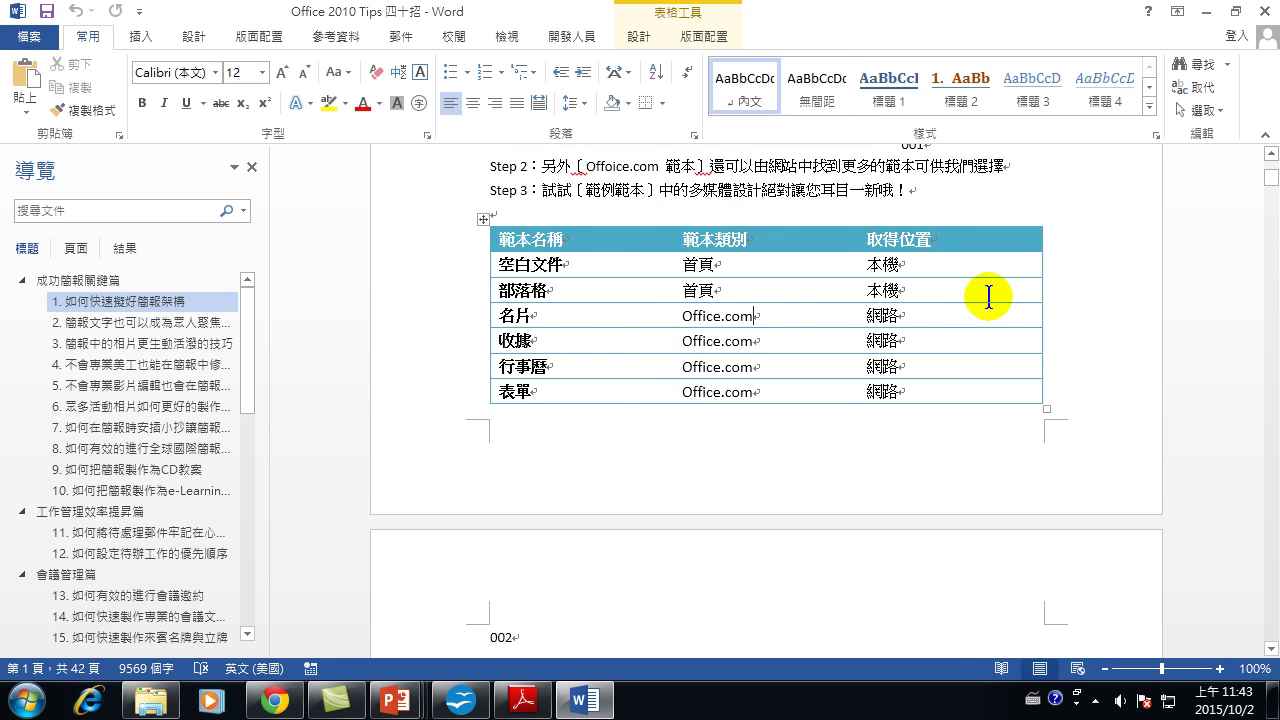
right_click(480, 216)
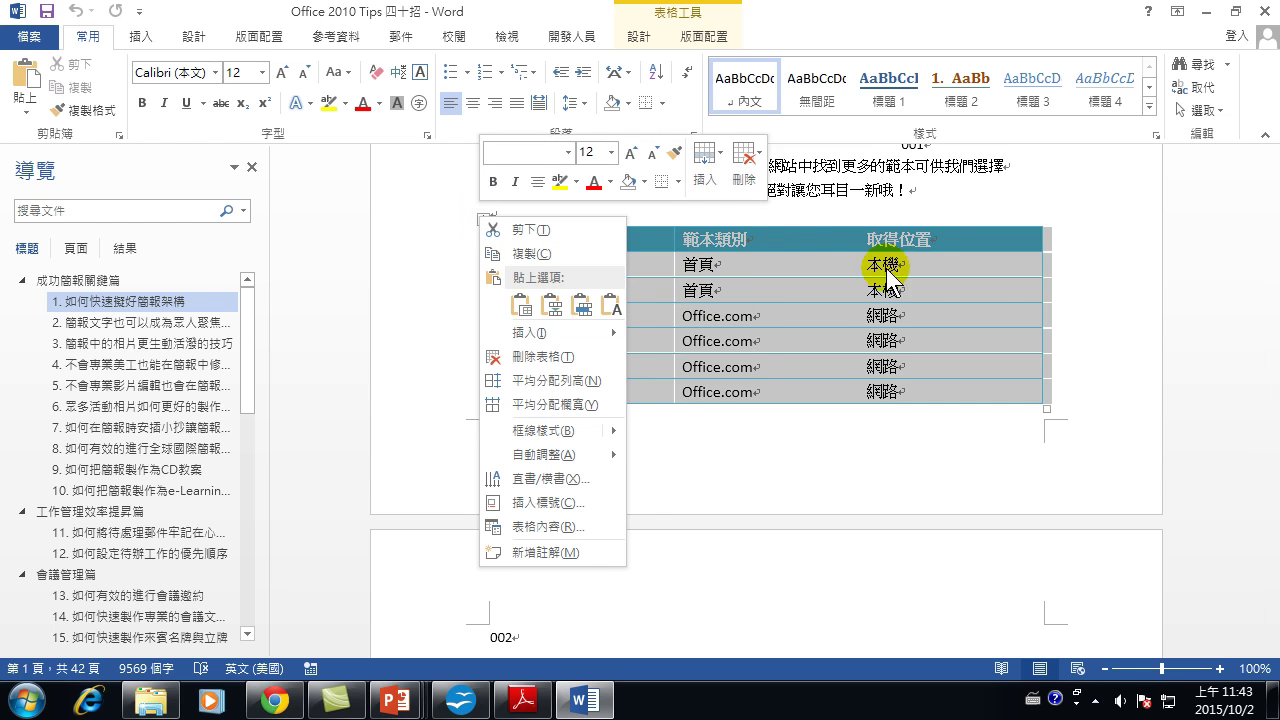
left_click(548, 262)
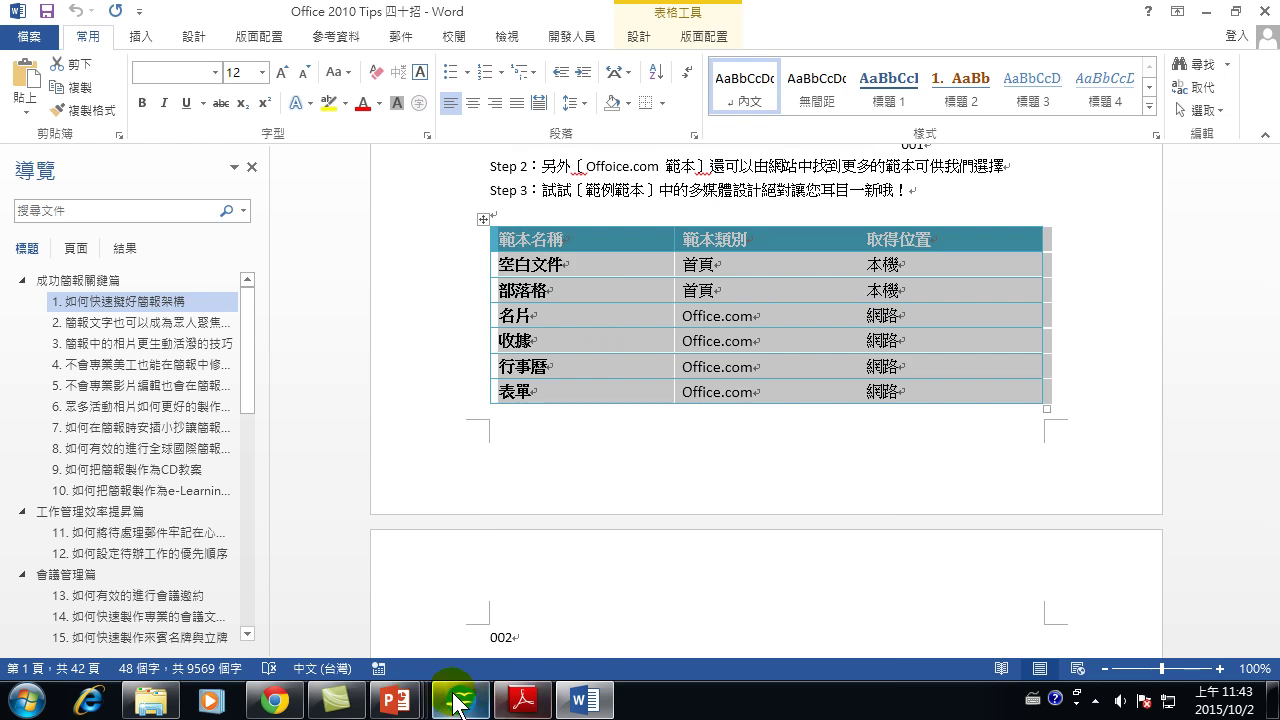
mouse_move(396, 700)
left_click(727, 631)
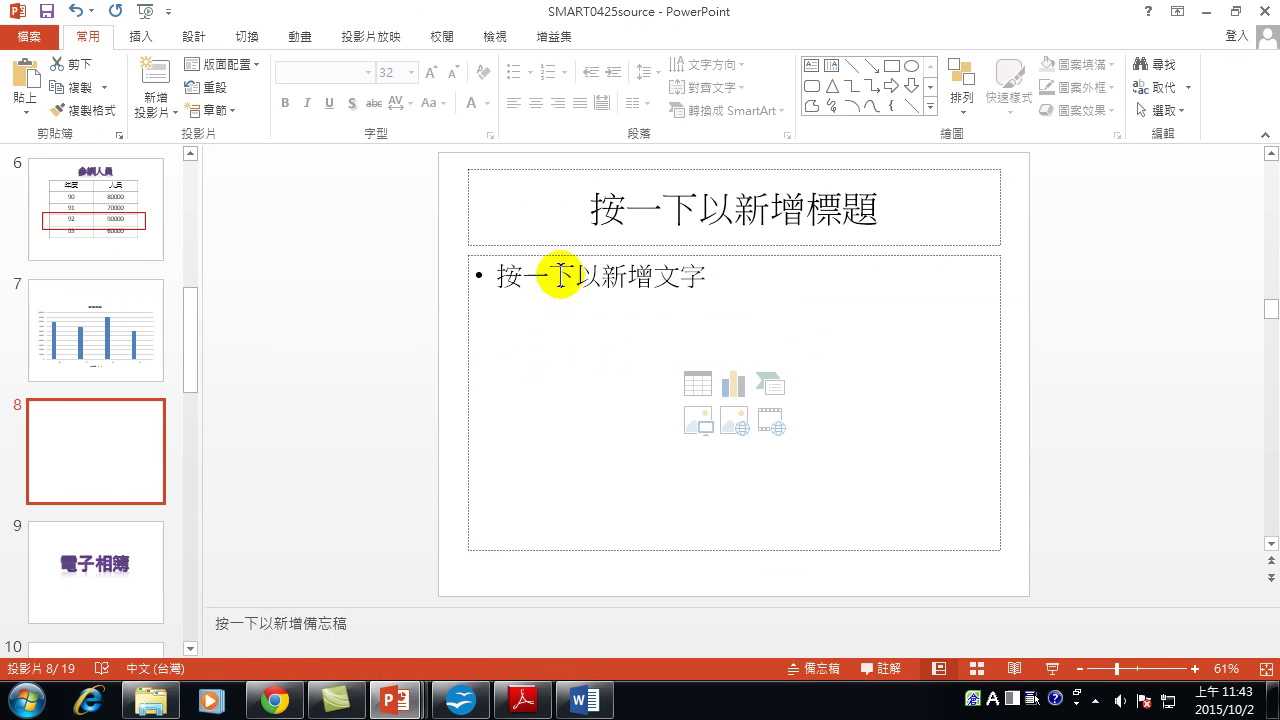
left_click(24, 110)
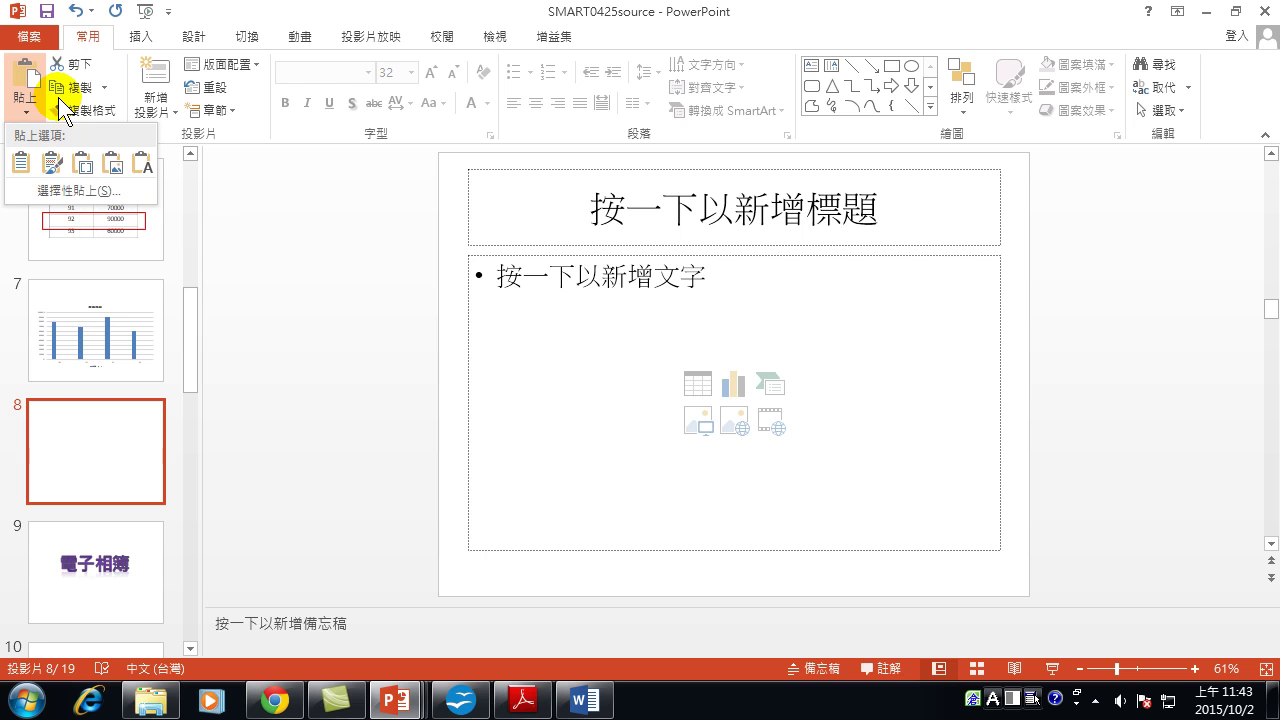
Paste Link the Word table onto slide 8 as a Microsoft Word Document Object.
left_click(79, 192)
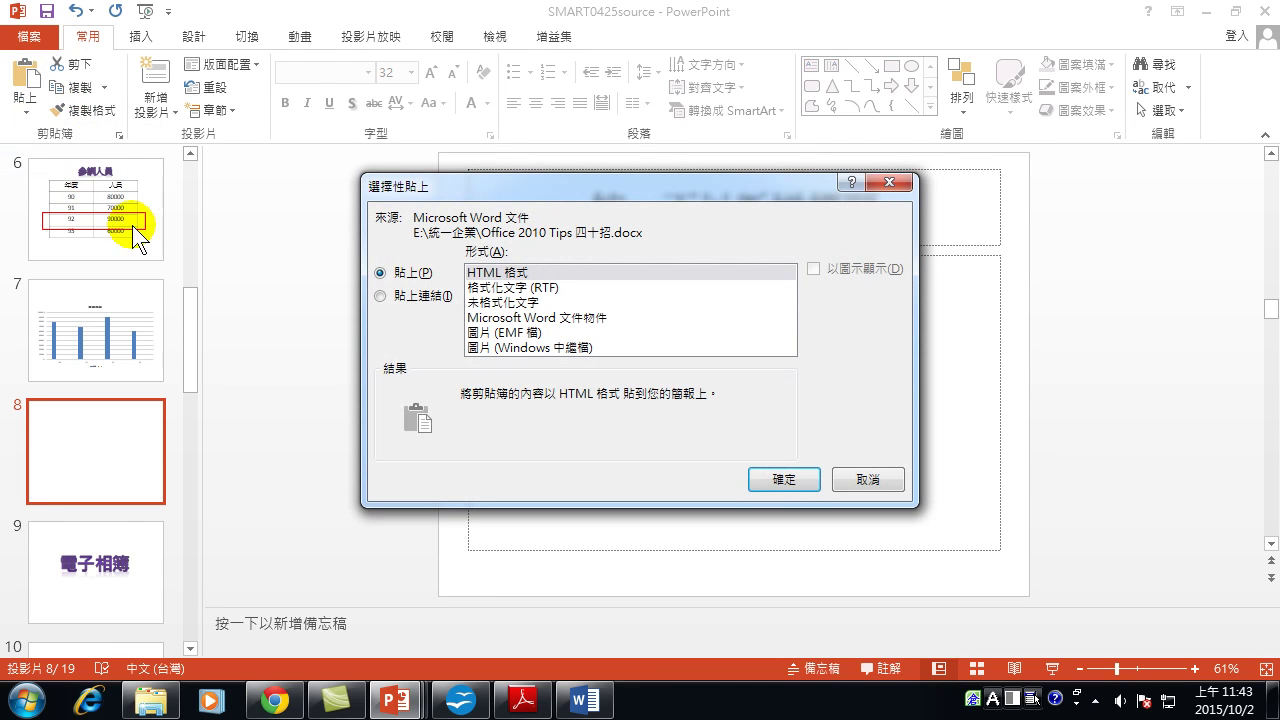
left_click(384, 295)
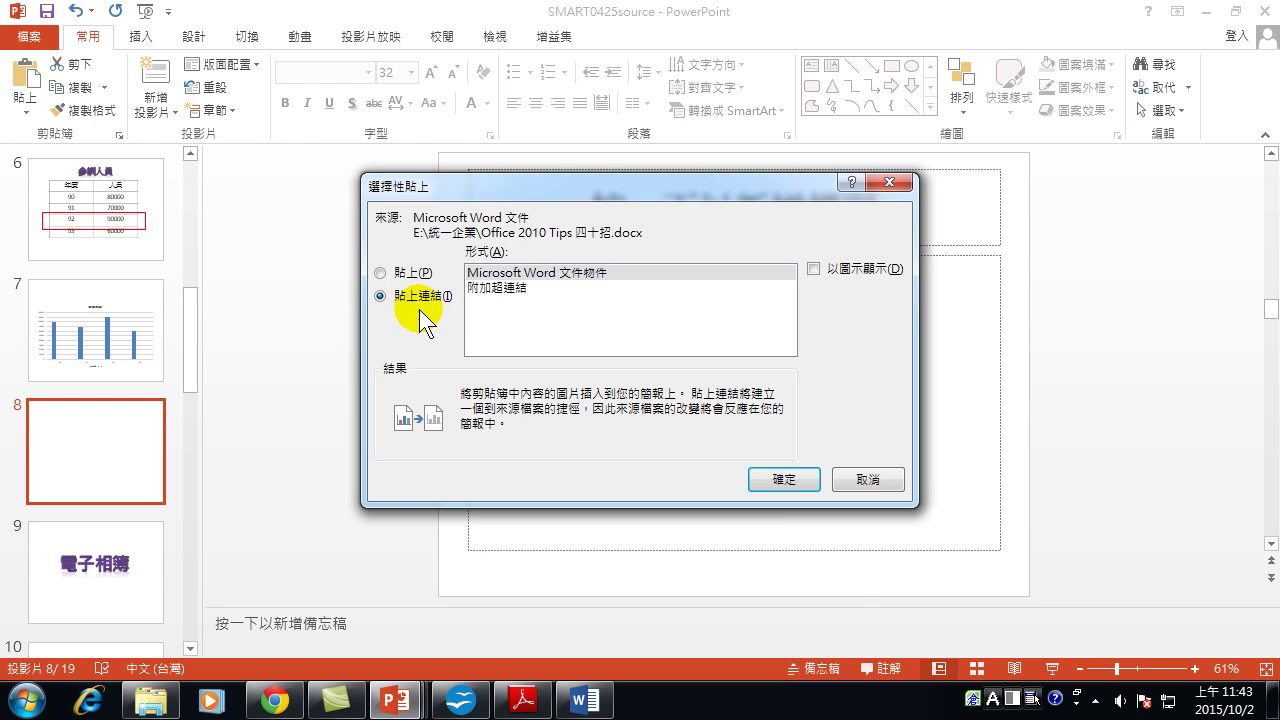
left_click(785, 480)
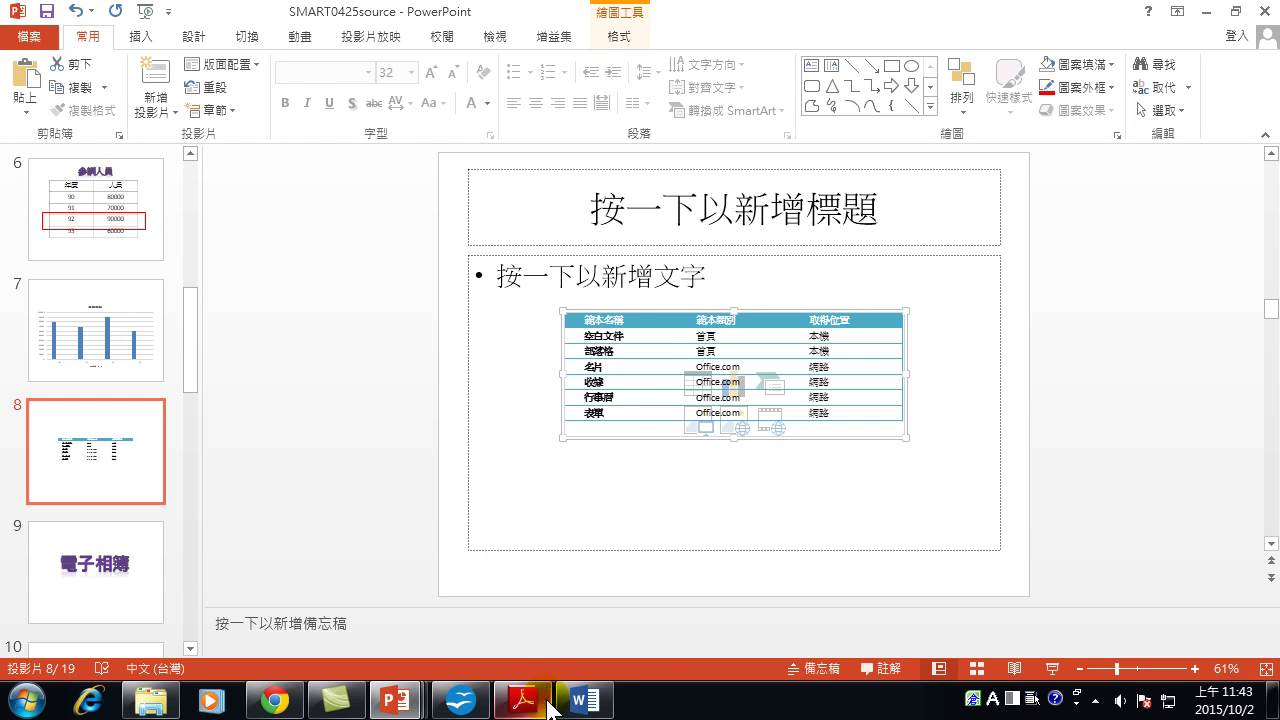
Change the 名片 row's Office.com to Office.com.tw and select that text.
left_click(593, 704)
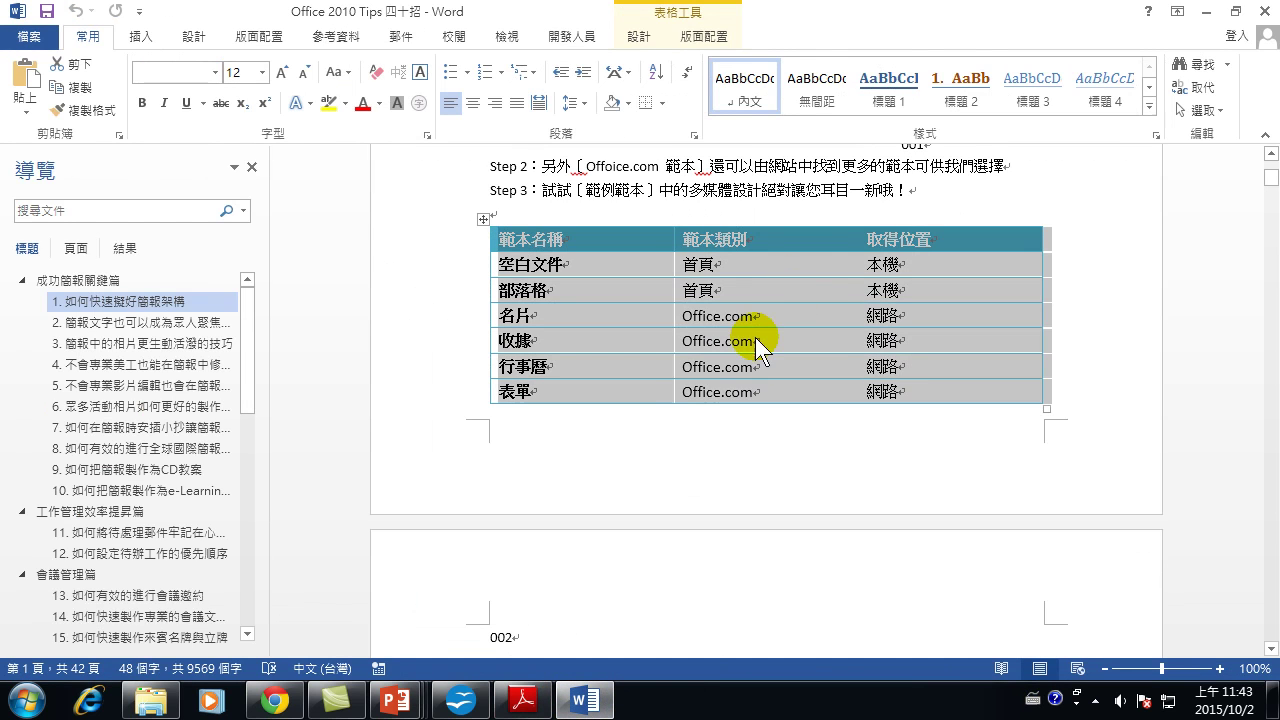
left_click(788, 321)
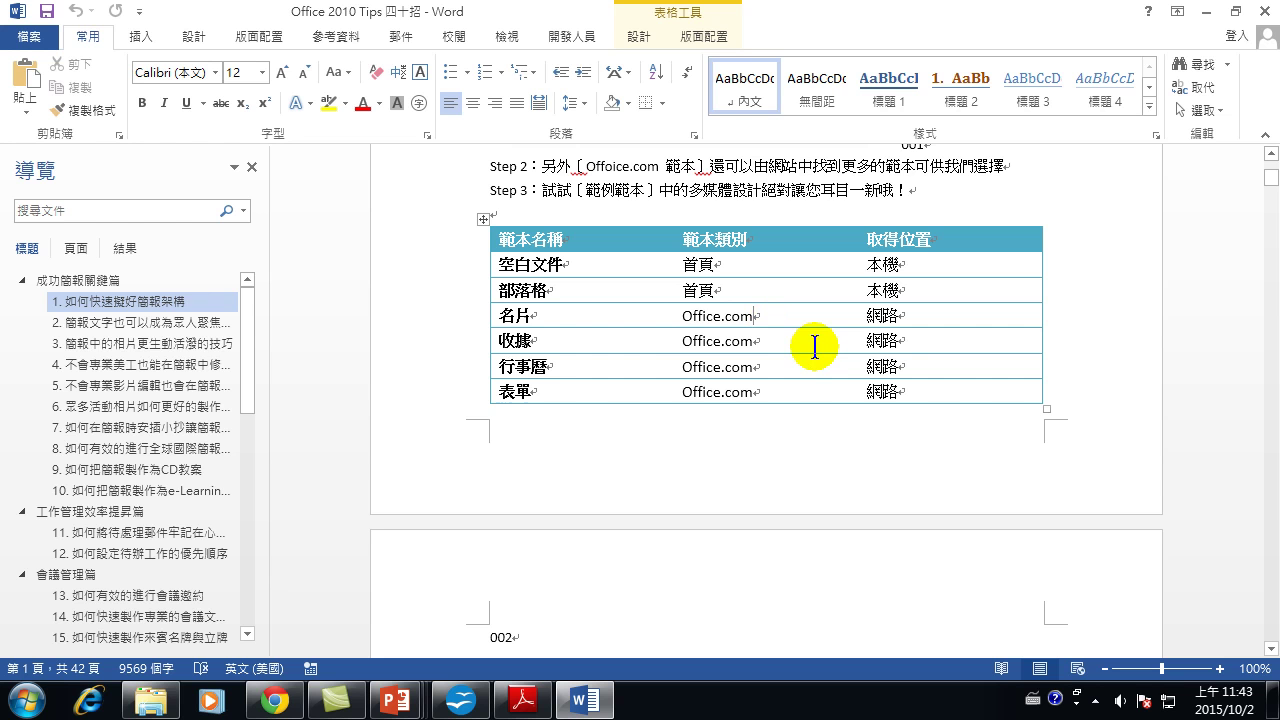
type(".tw")
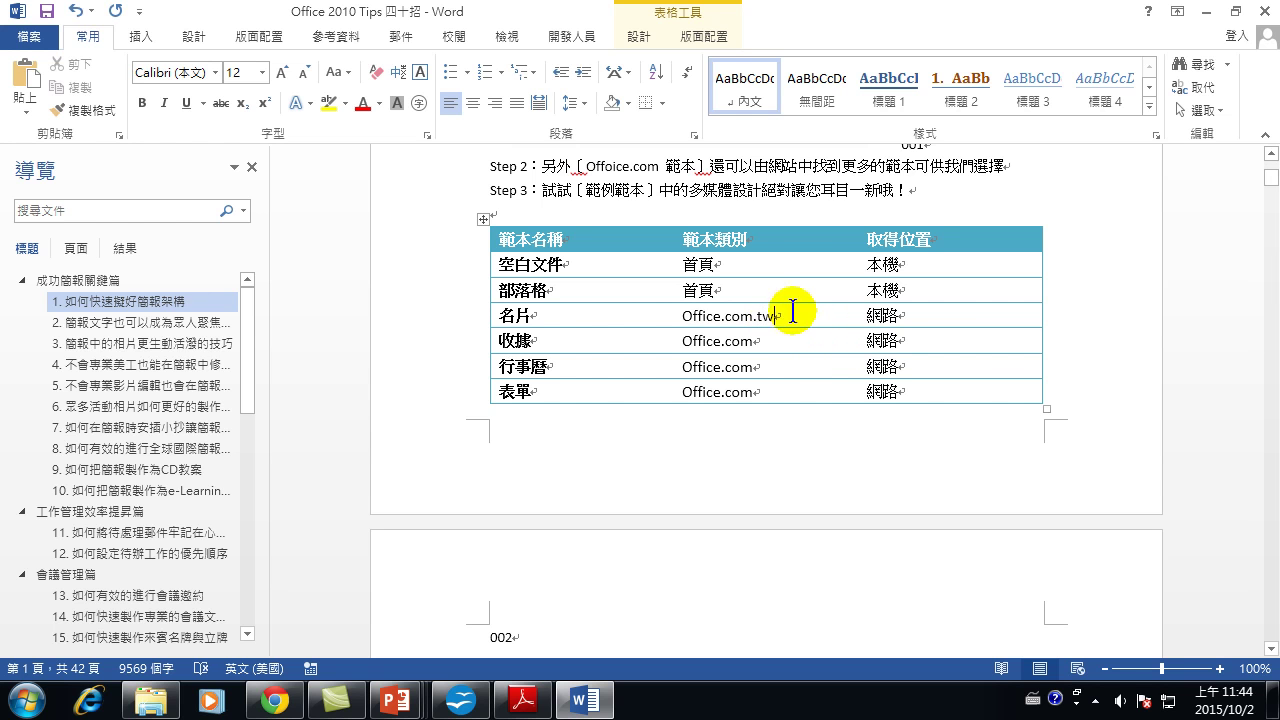
left_click_drag(780, 316, 676, 316)
key("ctrl+c")
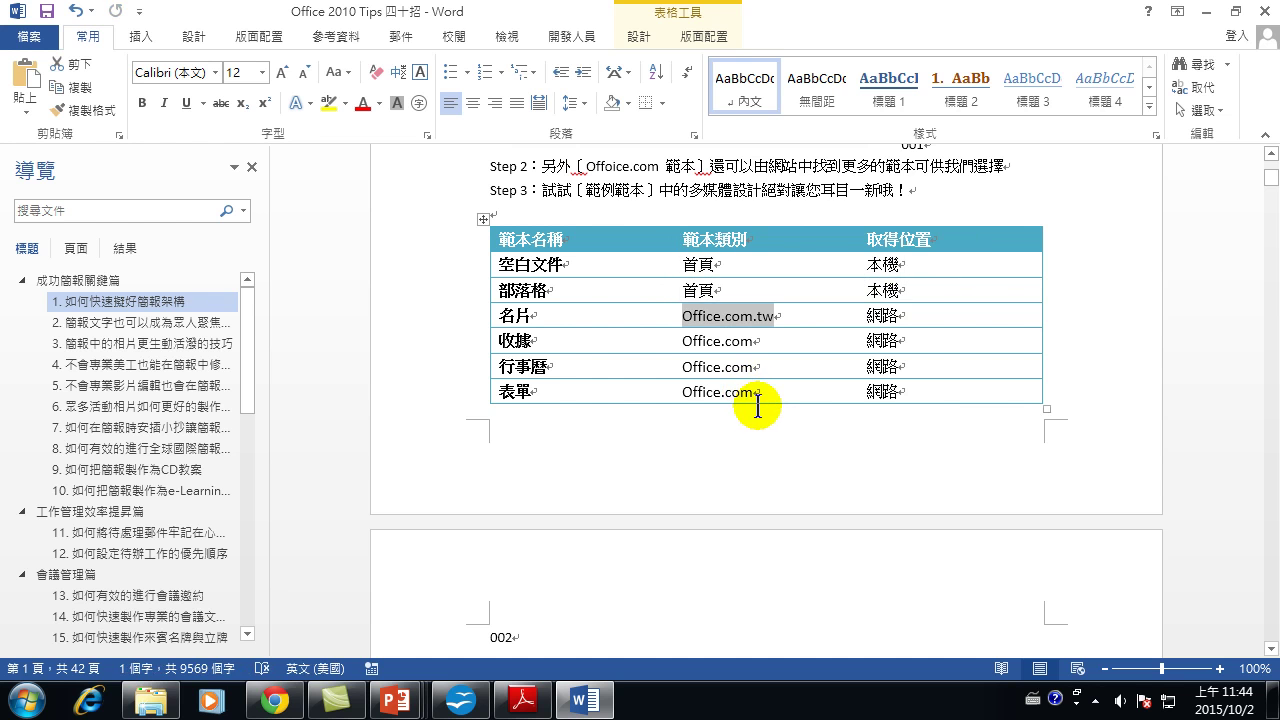
Replace Office.com with Office.com.tw in the 收據, 行事曆 and 表單 rows.
left_click(700, 343)
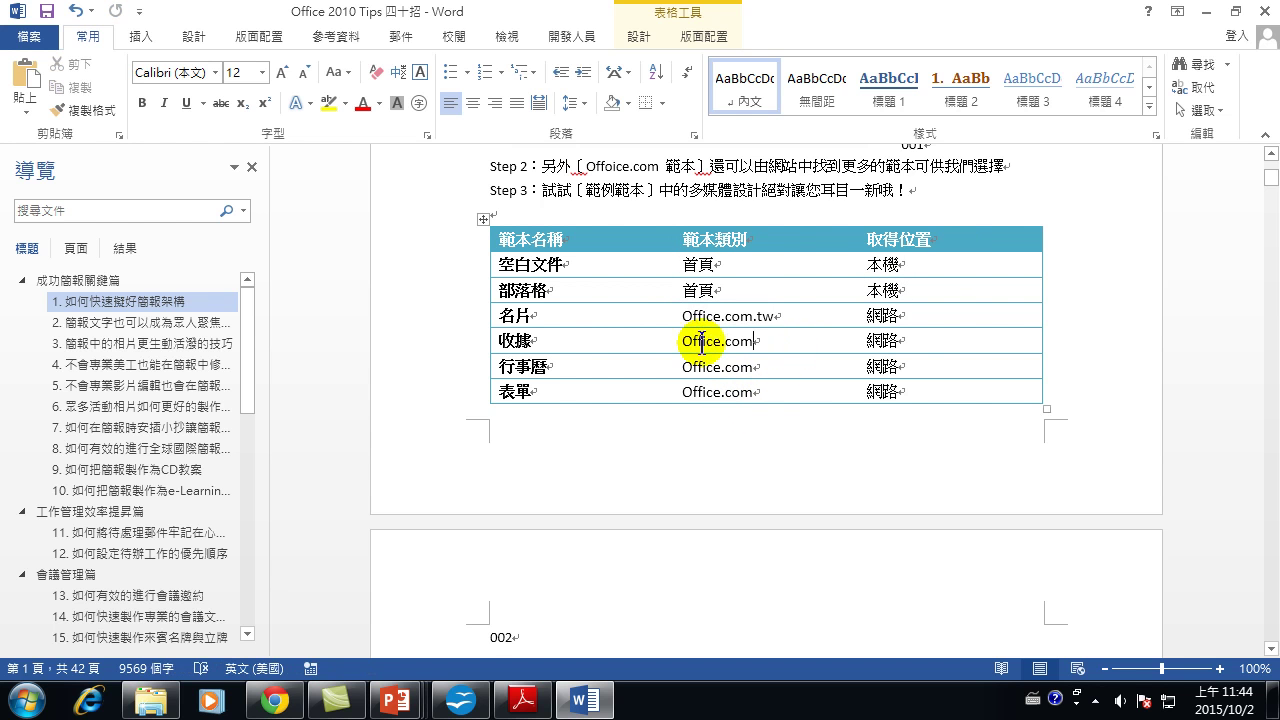
left_click_drag(682, 341, 757, 342)
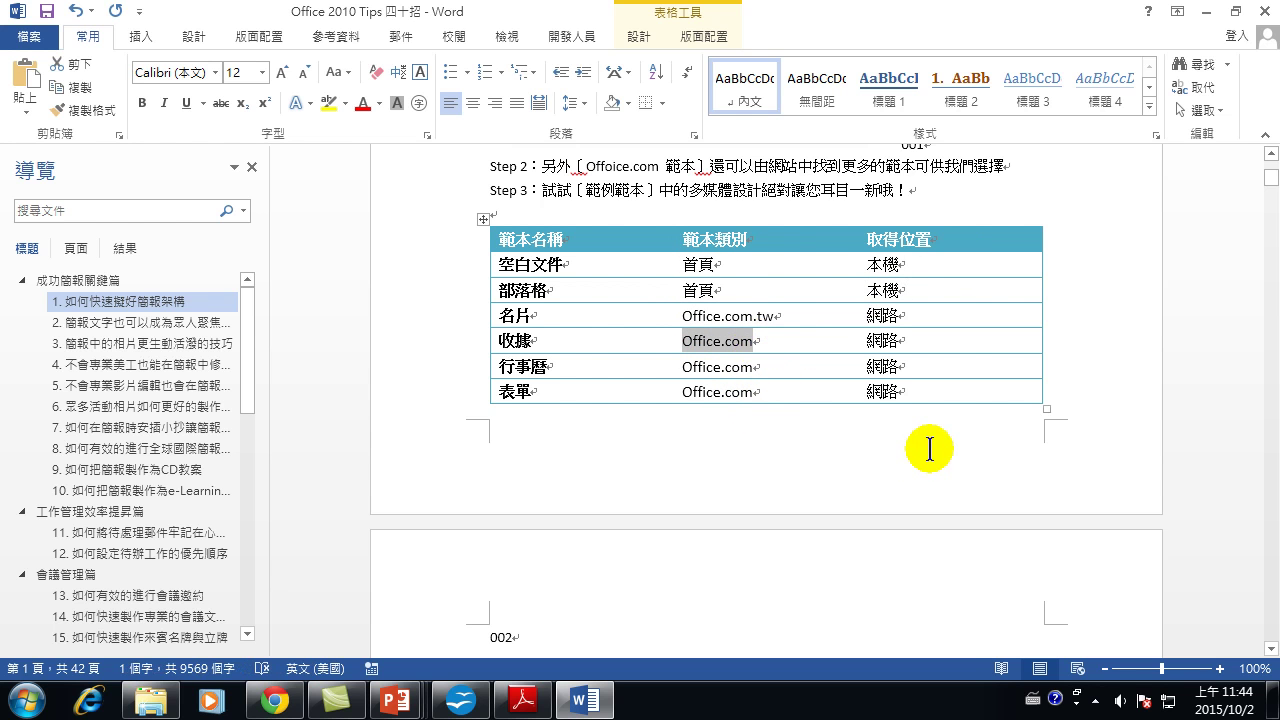
key("ctrl+v")
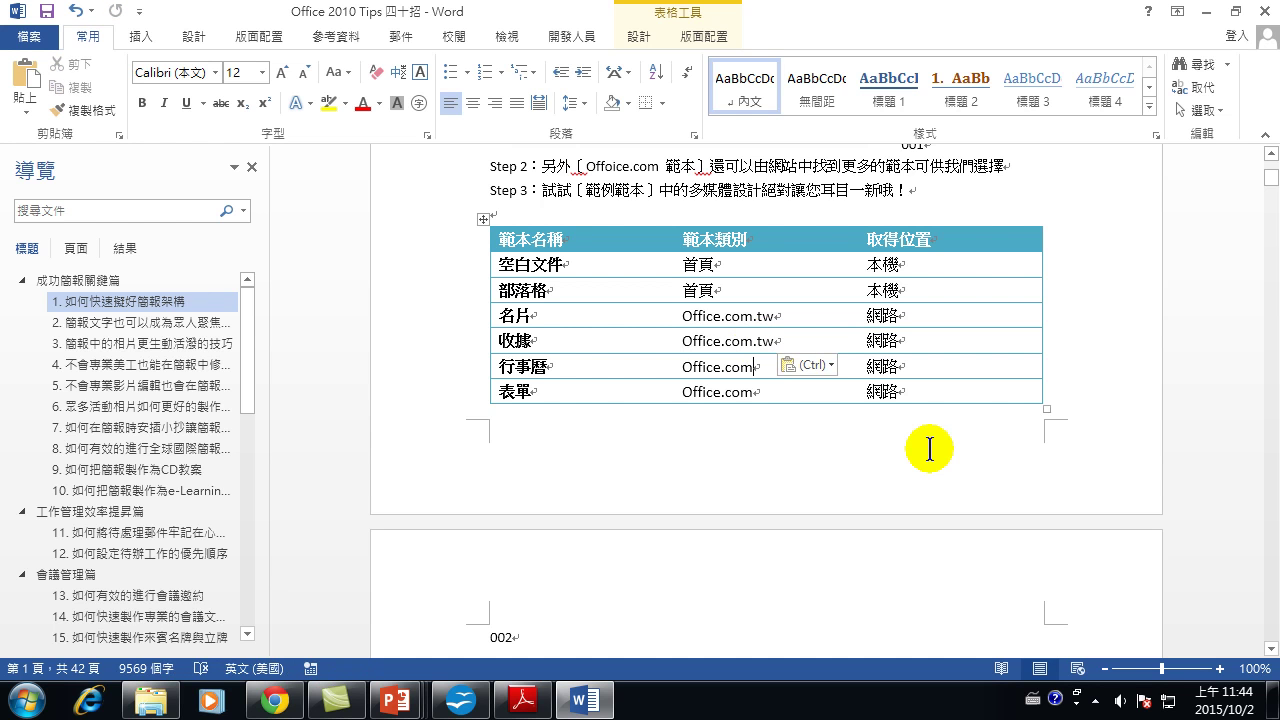
key("Down")
key("shift+Home")
key("ctrl+v")
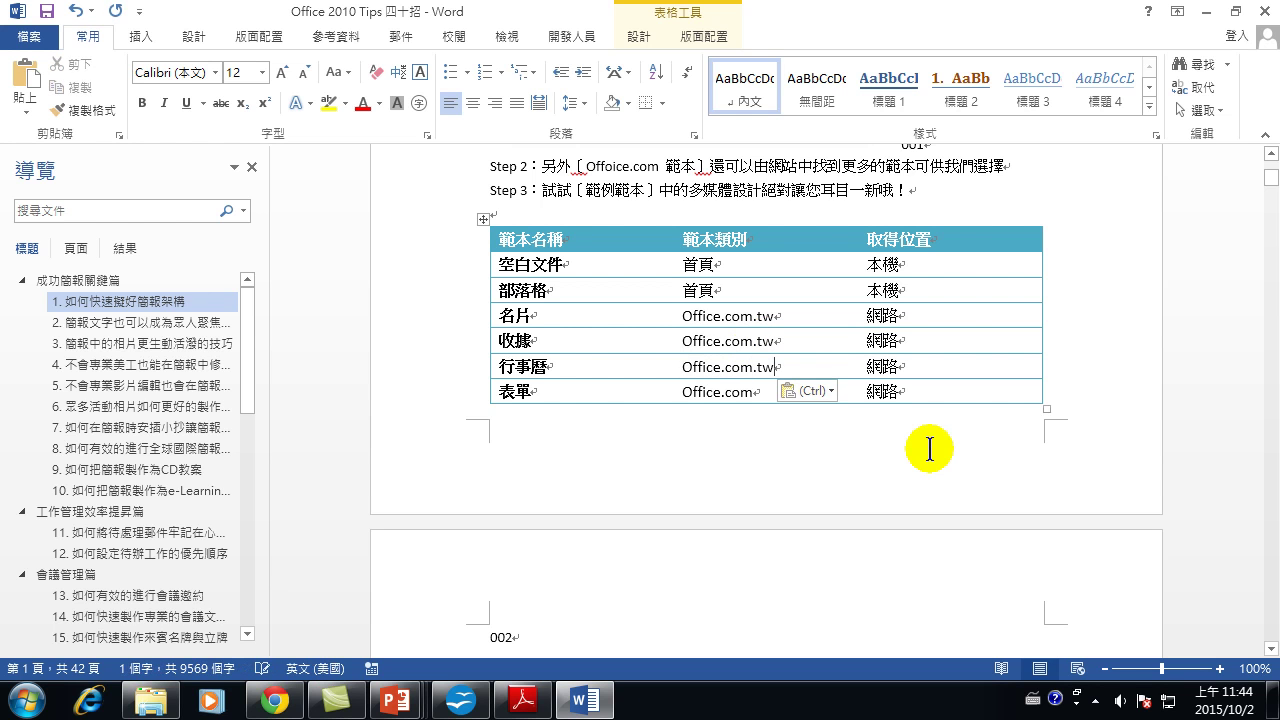
key("shift+Home")
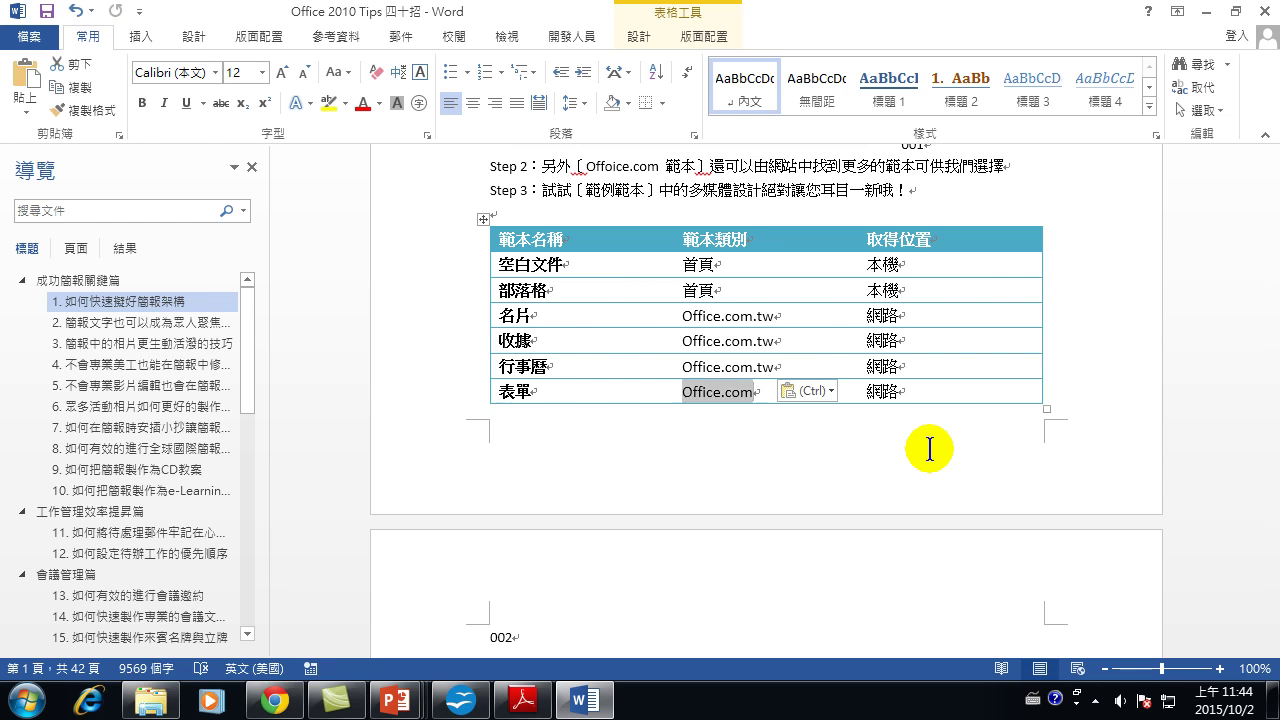
key("ctrl+v")
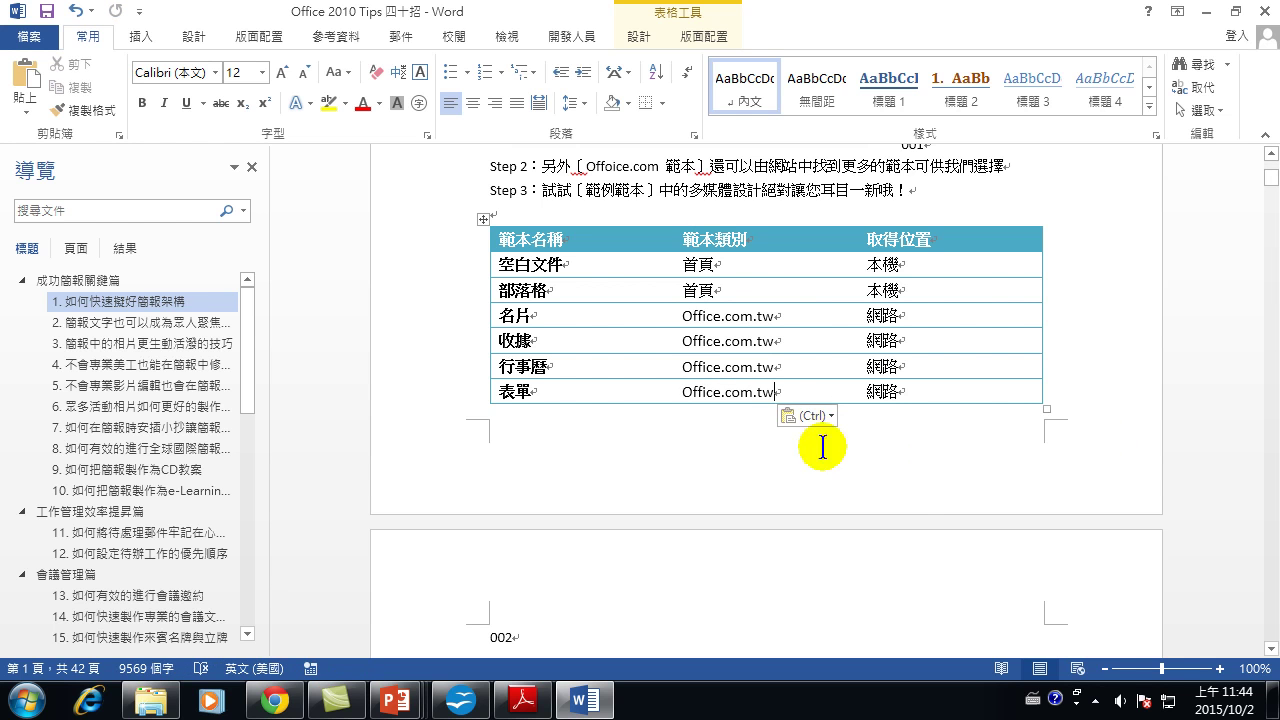
left_click(647, 191)
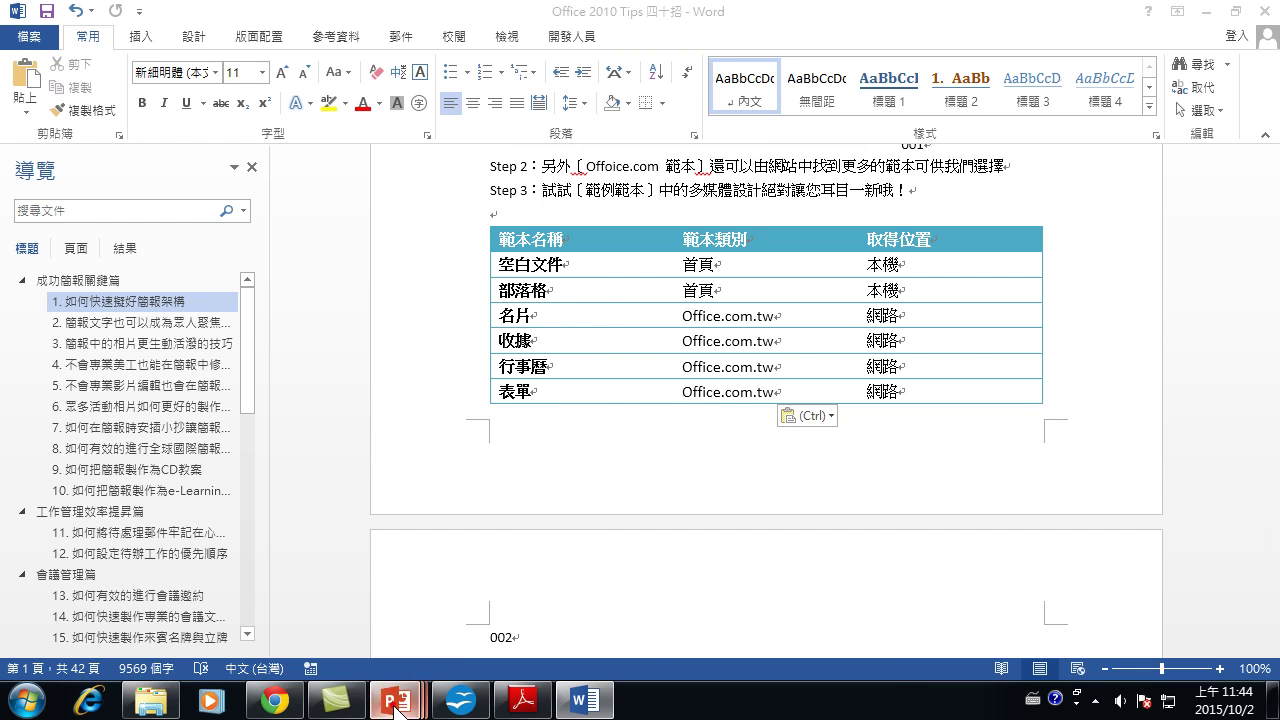
Return to SMART0425source and select slide 8's linked table showing Office.com.tw.
mouse_move(398, 700)
left_click(799, 624)
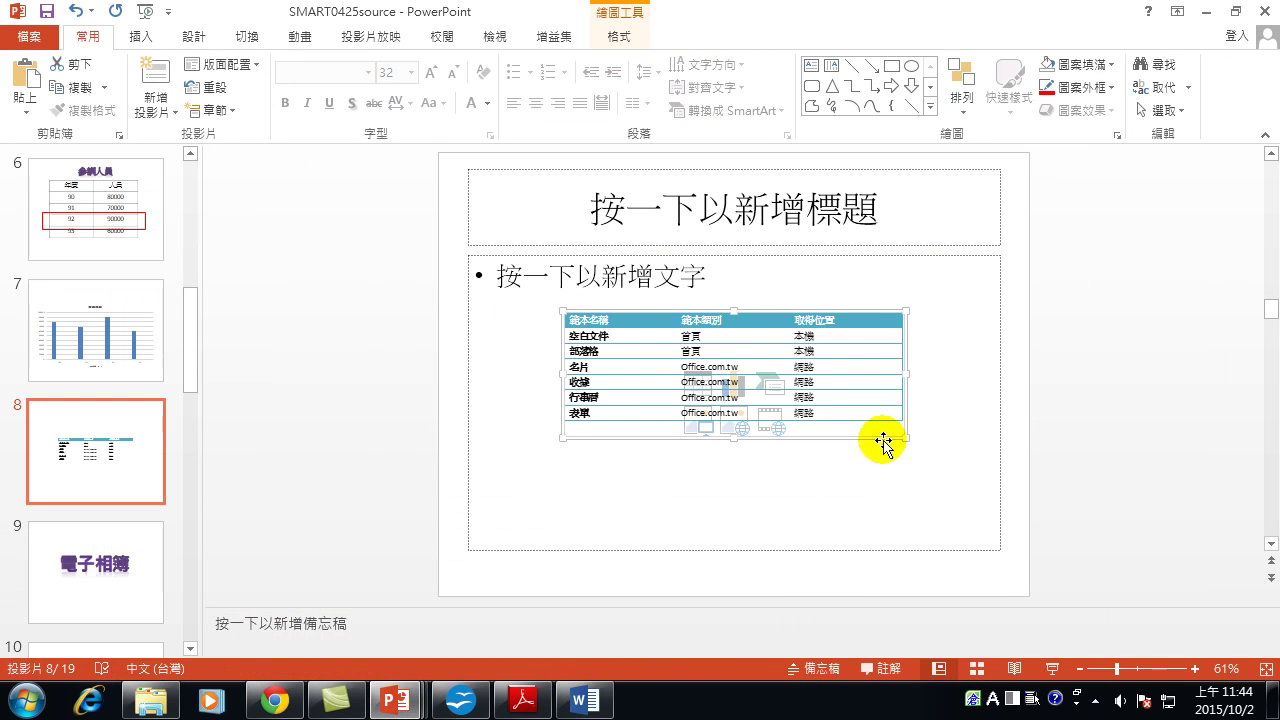
left_click(950, 390)
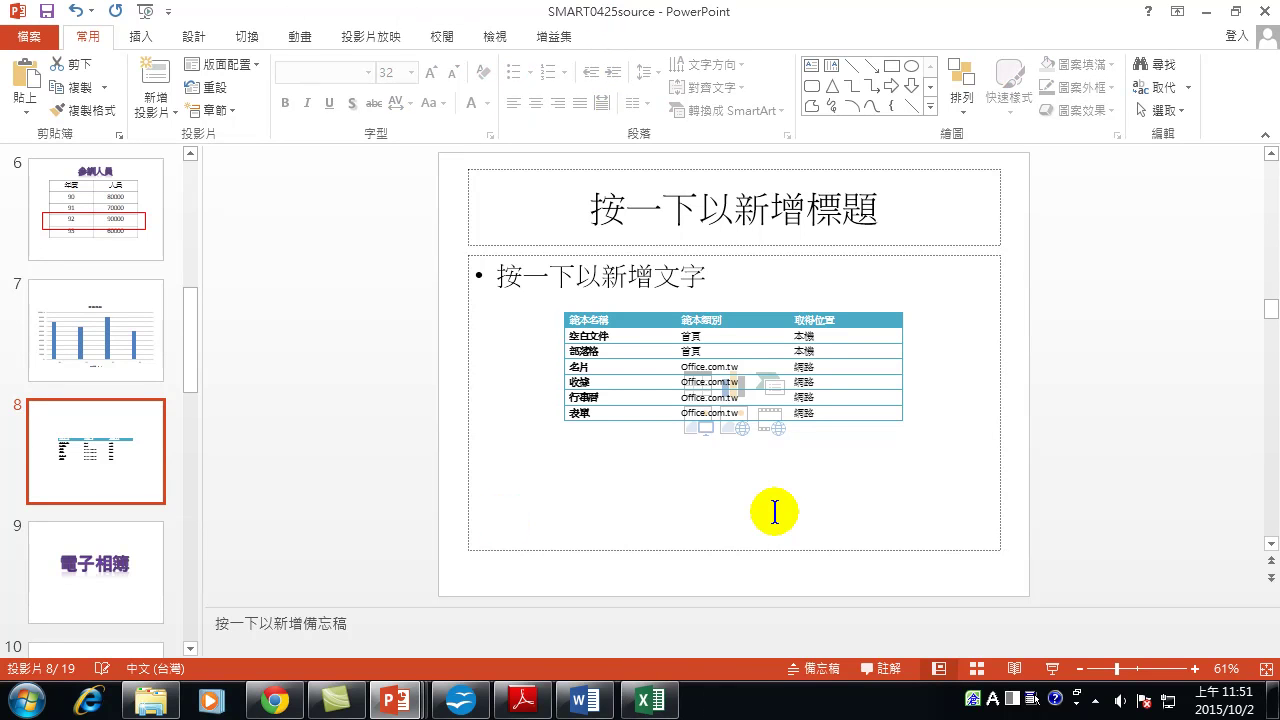
Insert blank slide 9 after the table slide and switch to the 2008年1月 Excel workbook.
left_click(153, 78)
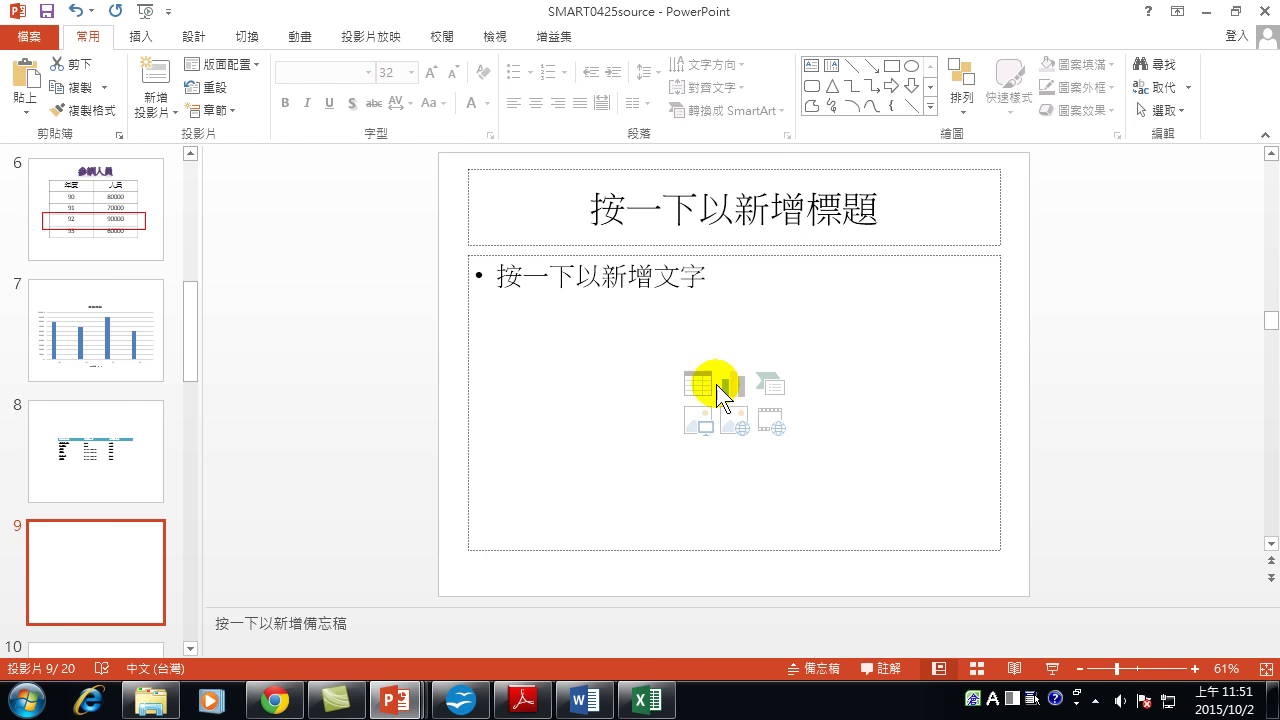
left_click(641, 704)
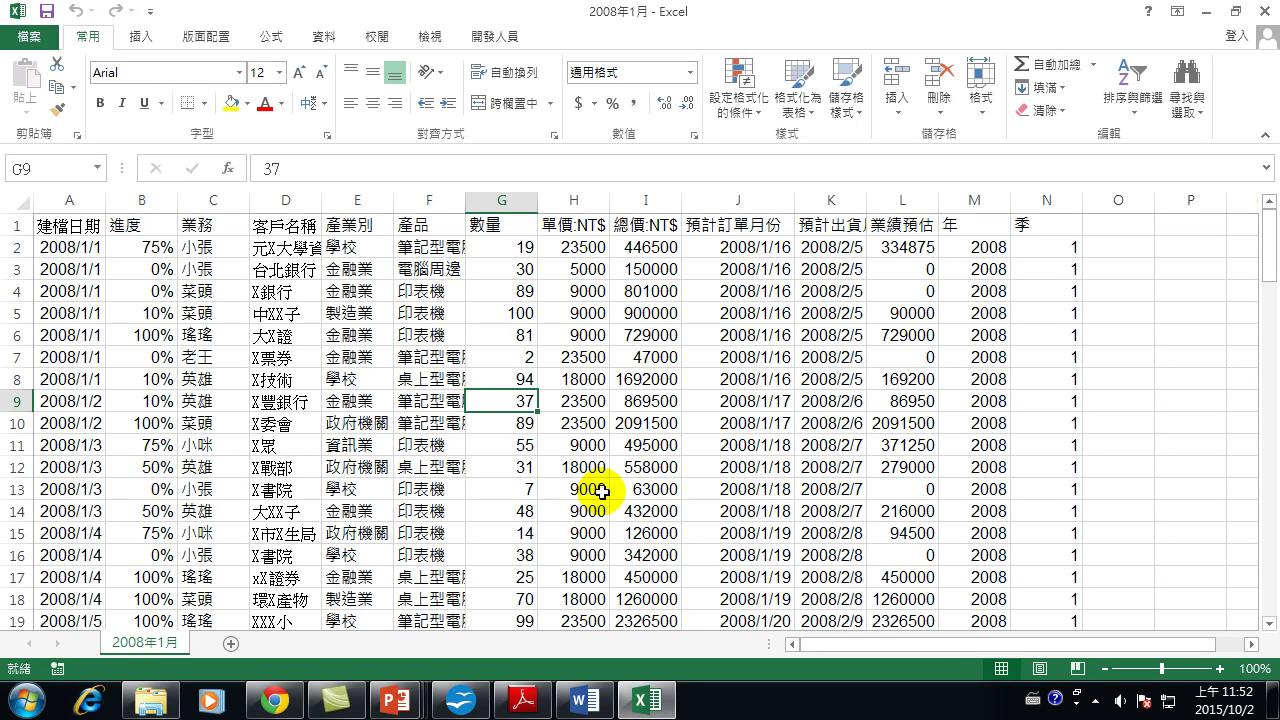
left_click(648, 340)
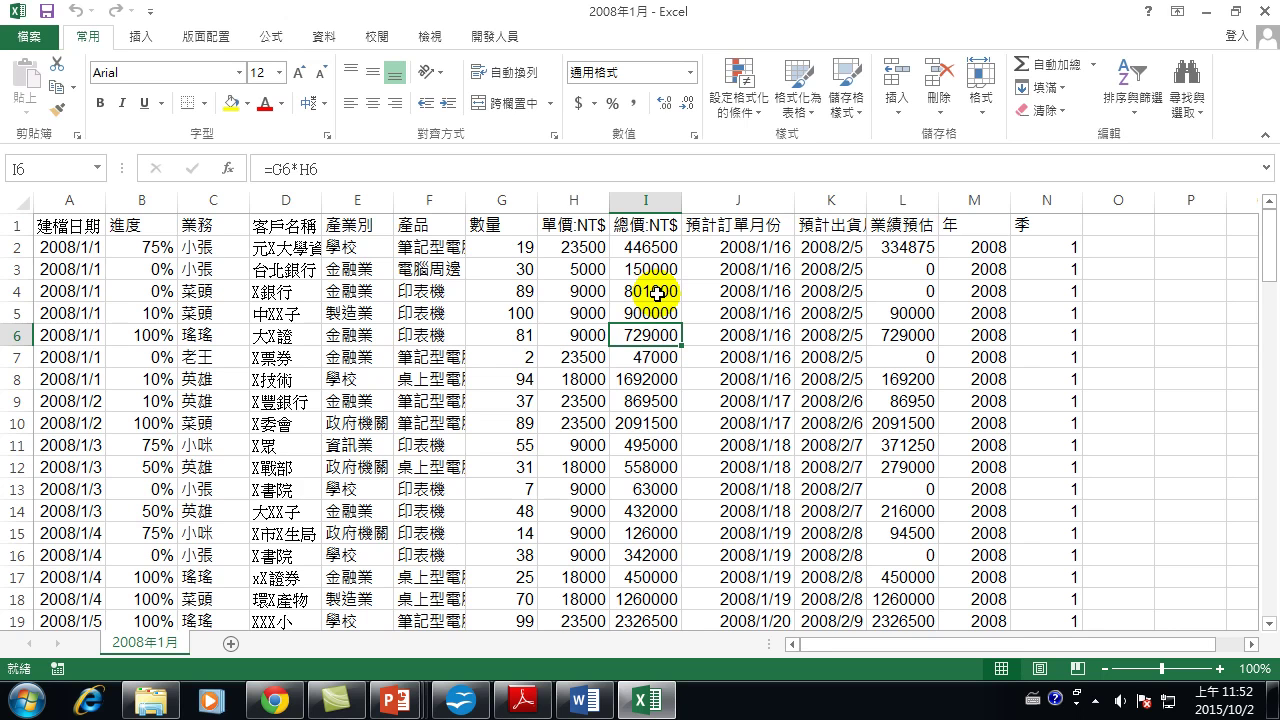
left_click(530, 340)
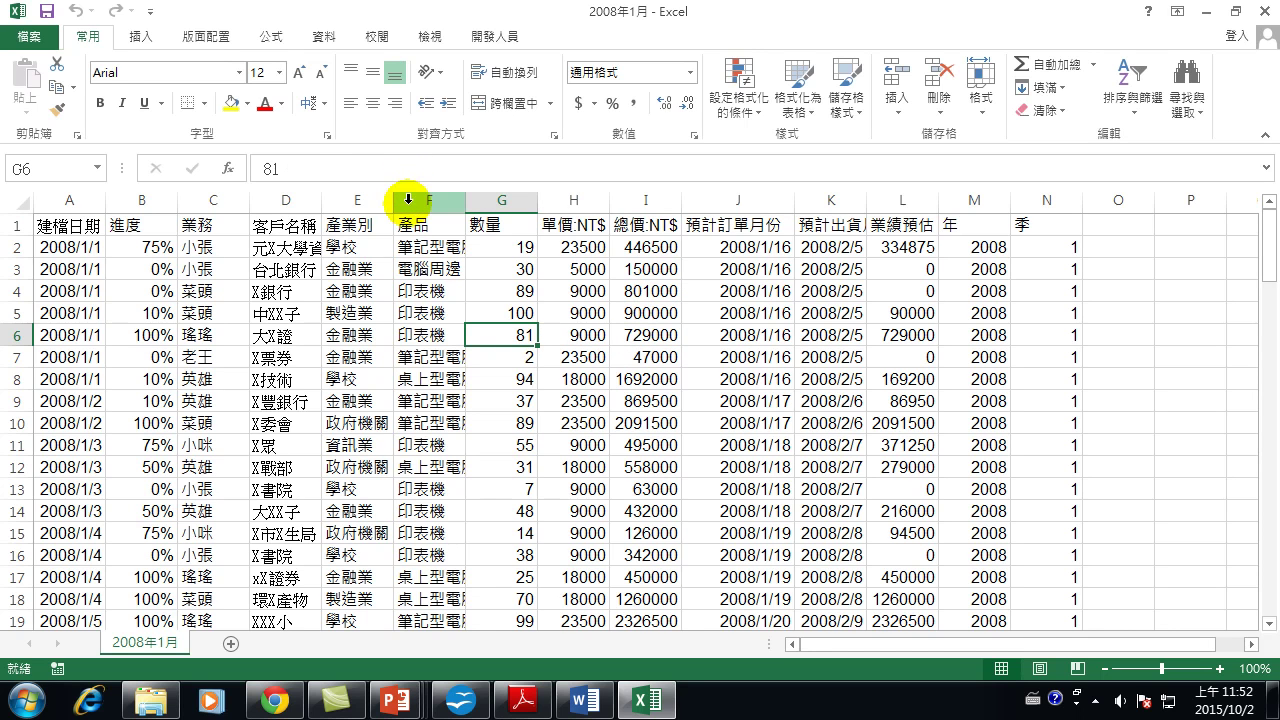
left_click(141, 37)
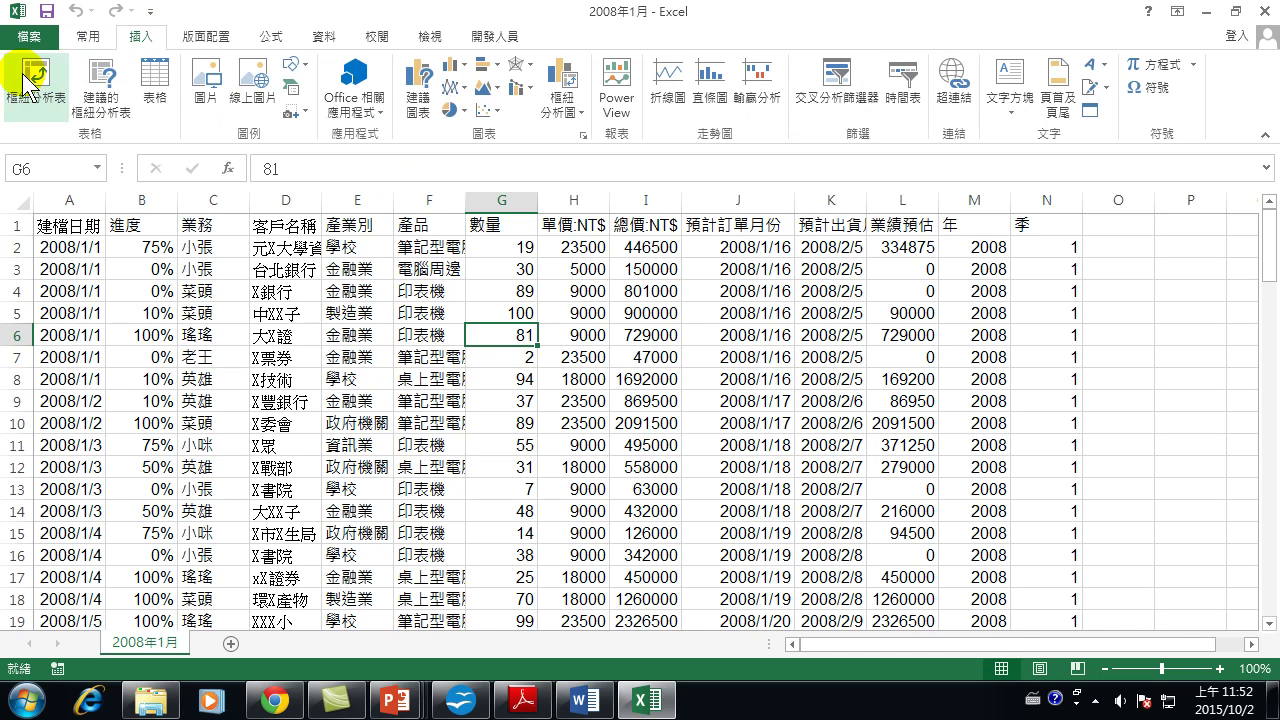
Build a new-sheet PivotTable summing 總價:NT$ (萬) per 產品, totalling 83487000.
left_click(50, 110)
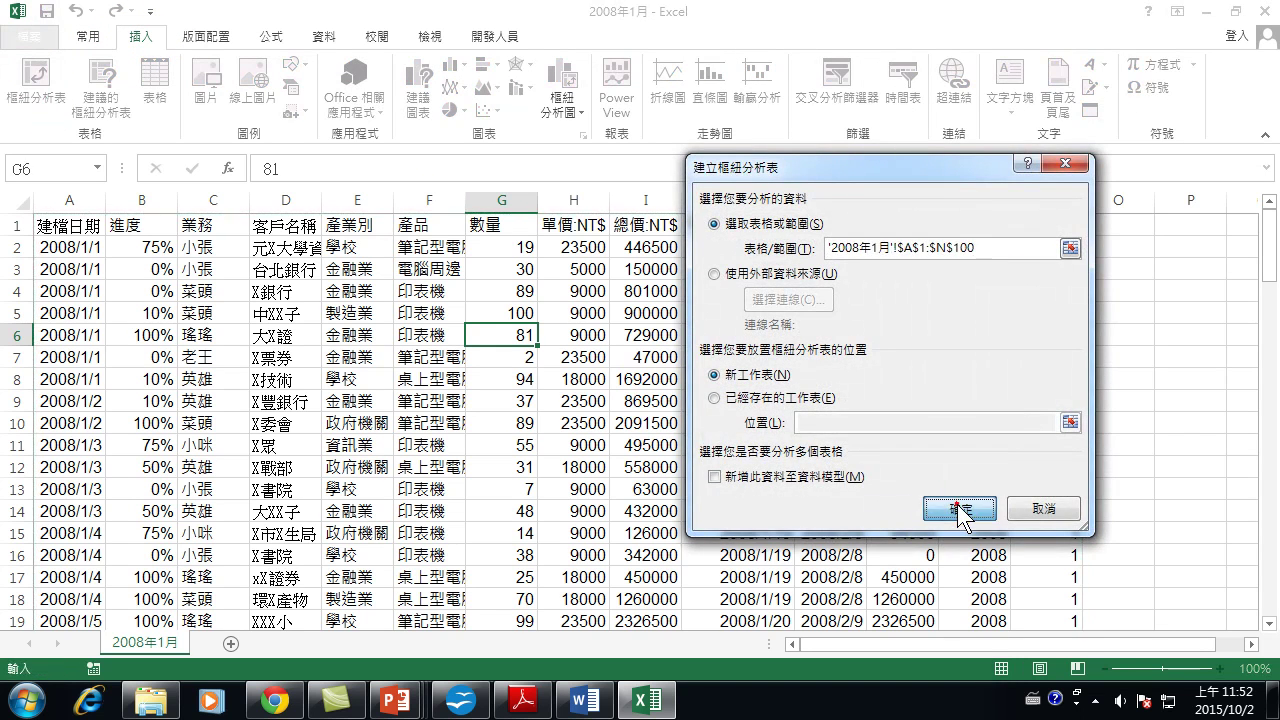
left_click(959, 508)
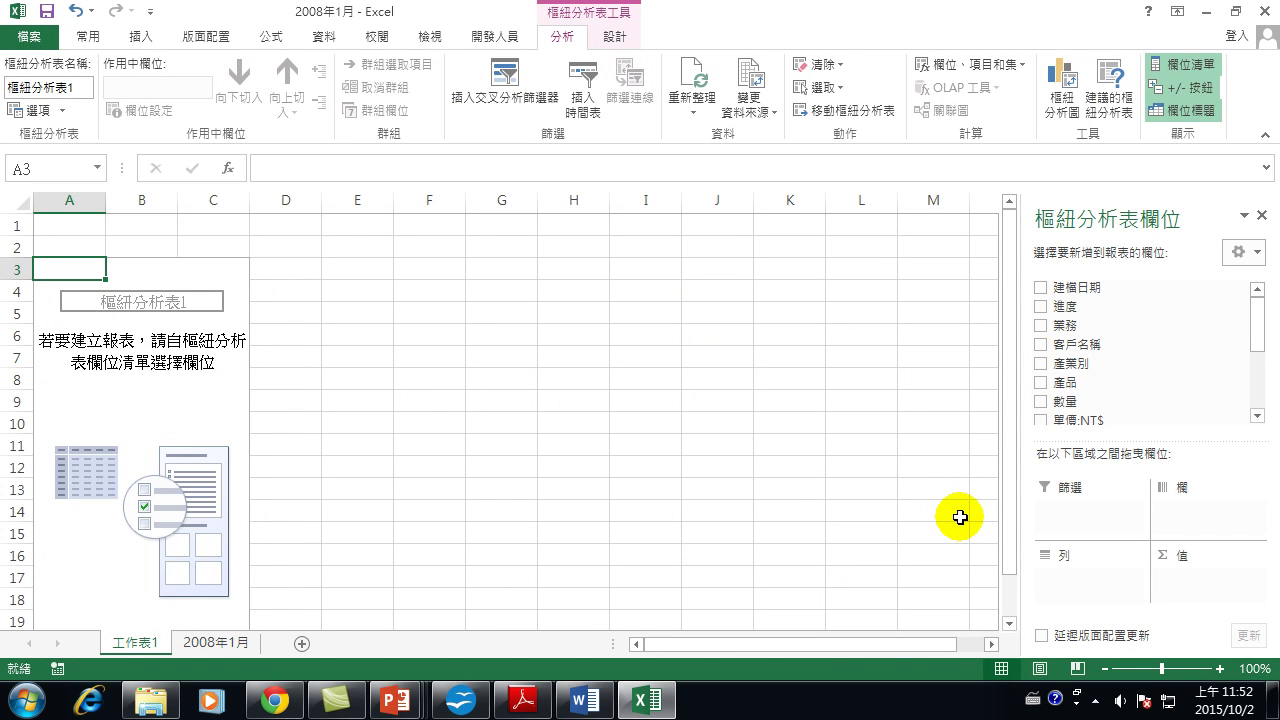
left_click(1041, 383)
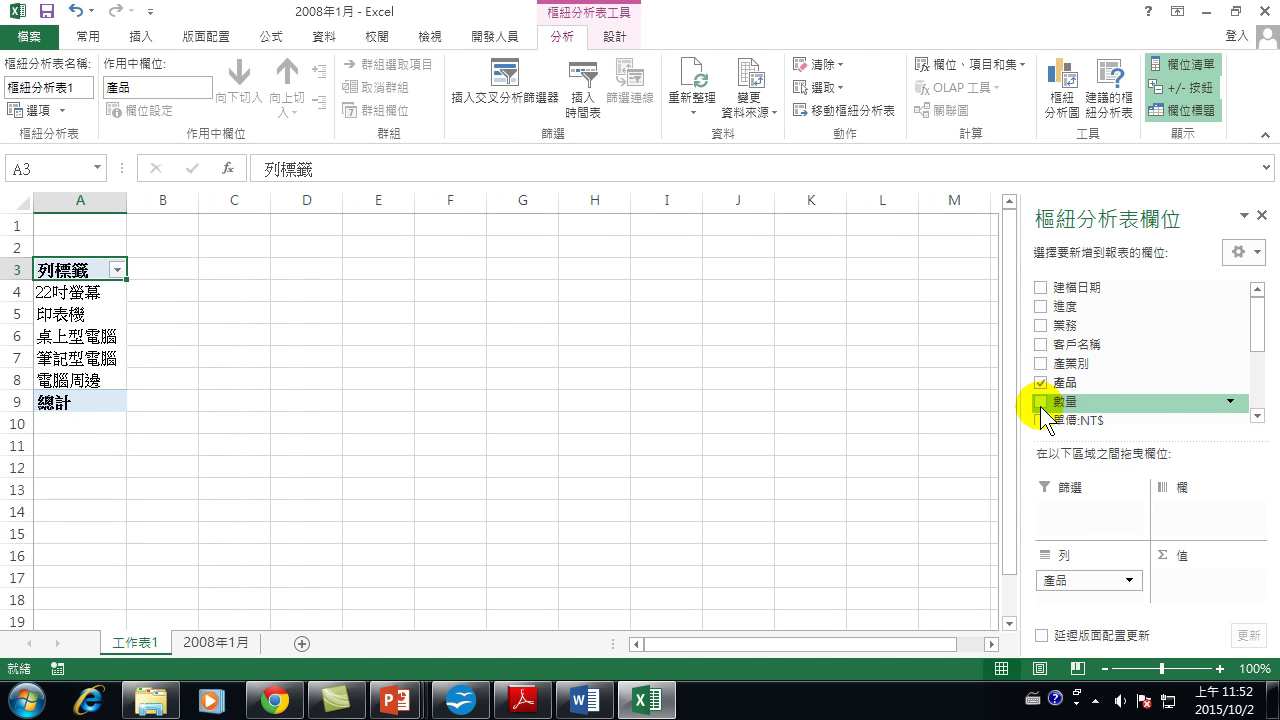
left_click(1257, 415)
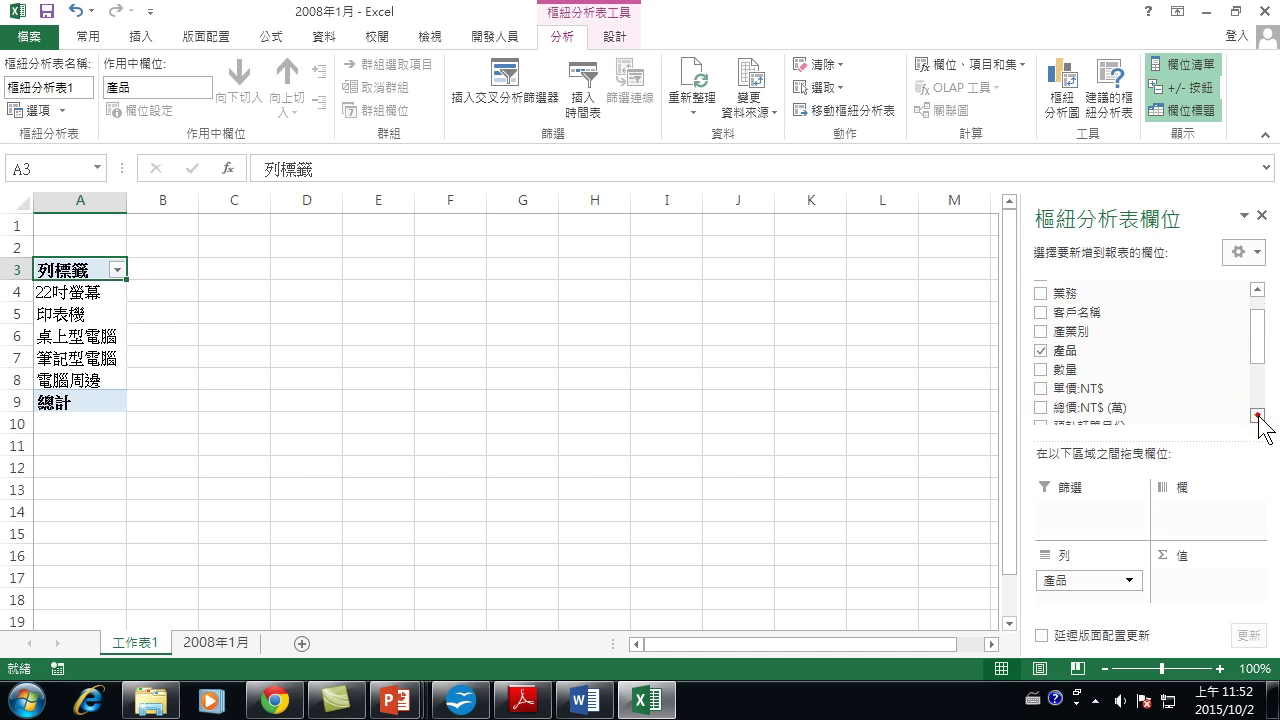
left_click(1041, 408)
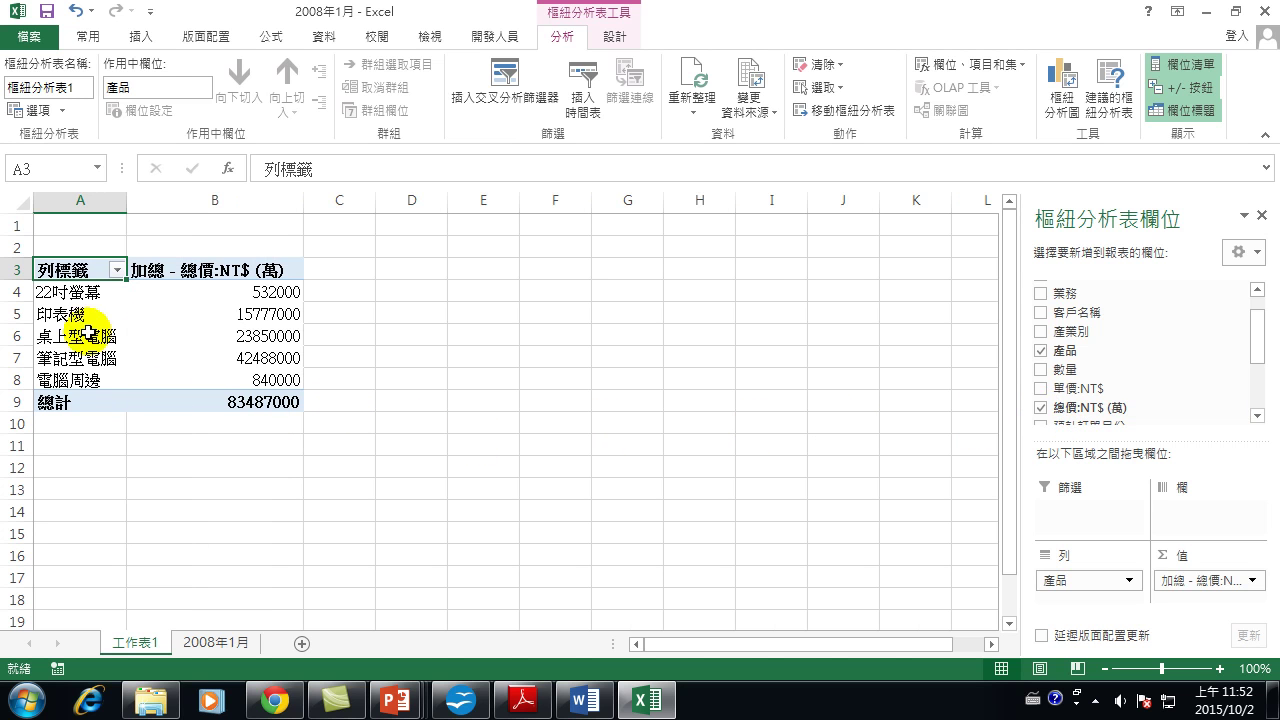
left_click(1068, 82)
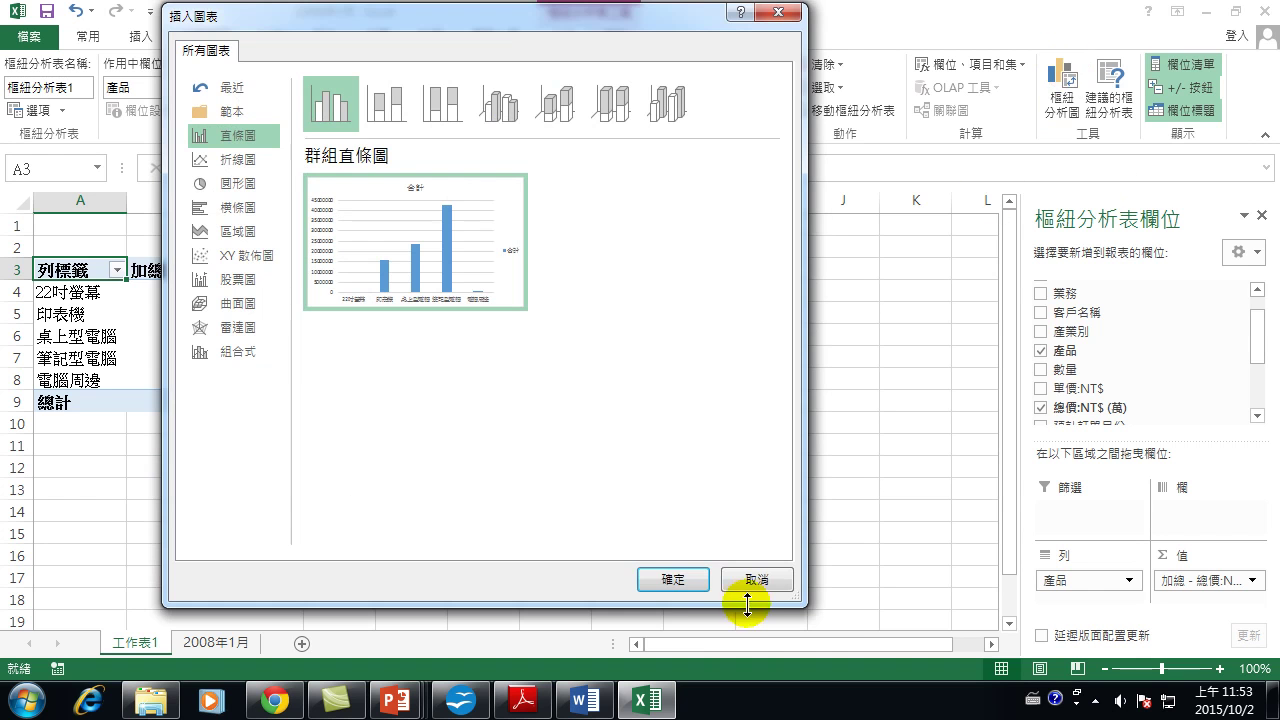
Add a clustered column PivotChart beside the pivot table, then copy the chart.
left_click(673, 580)
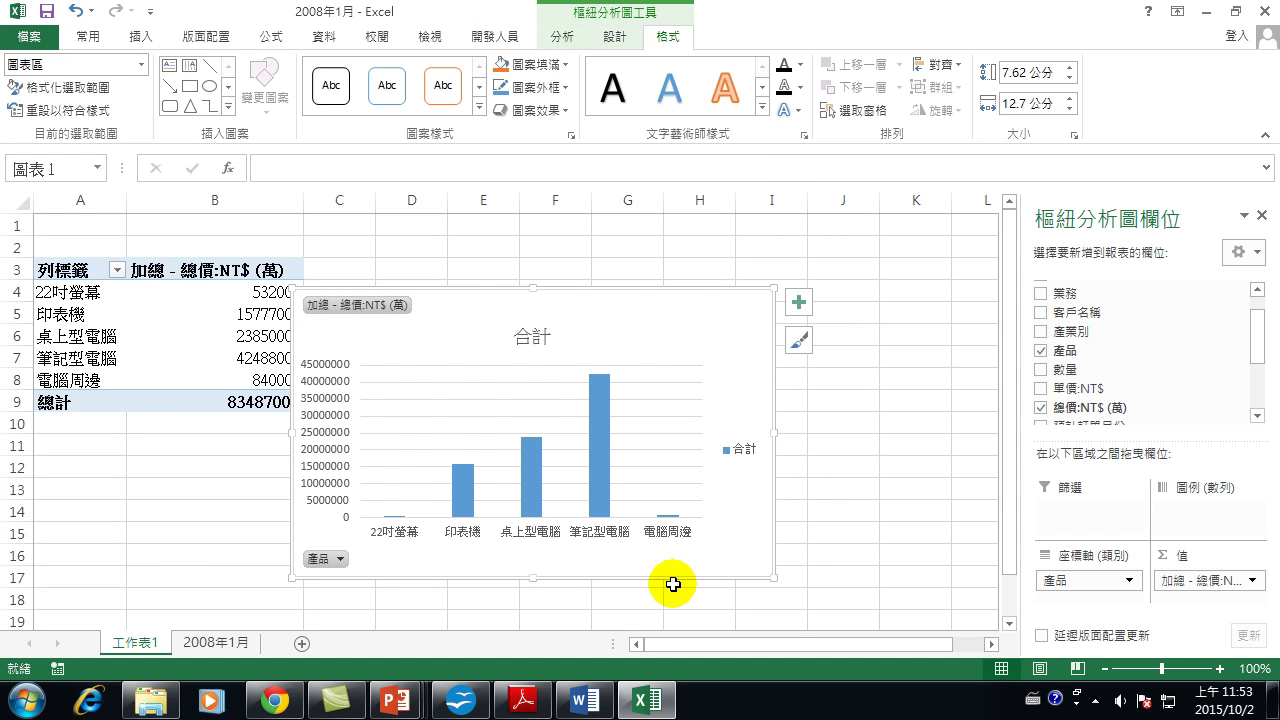
left_click_drag(610, 305, 671, 278)
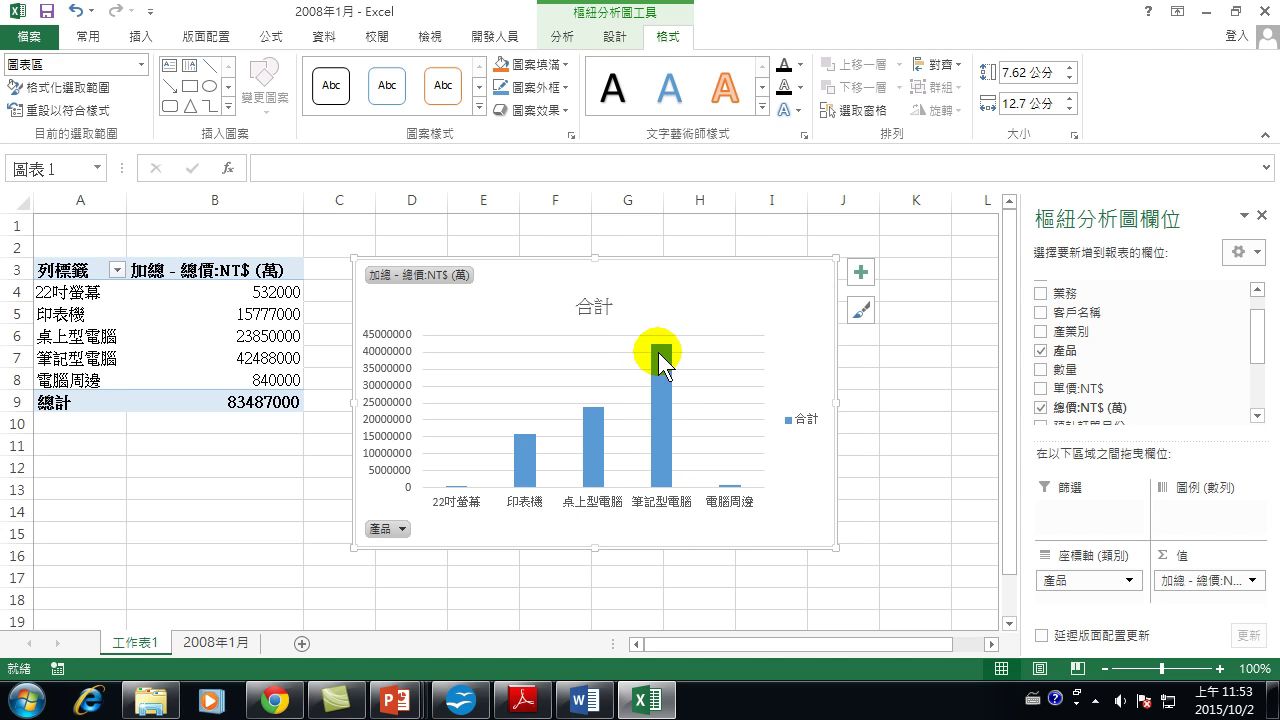
mouse_move(662, 362)
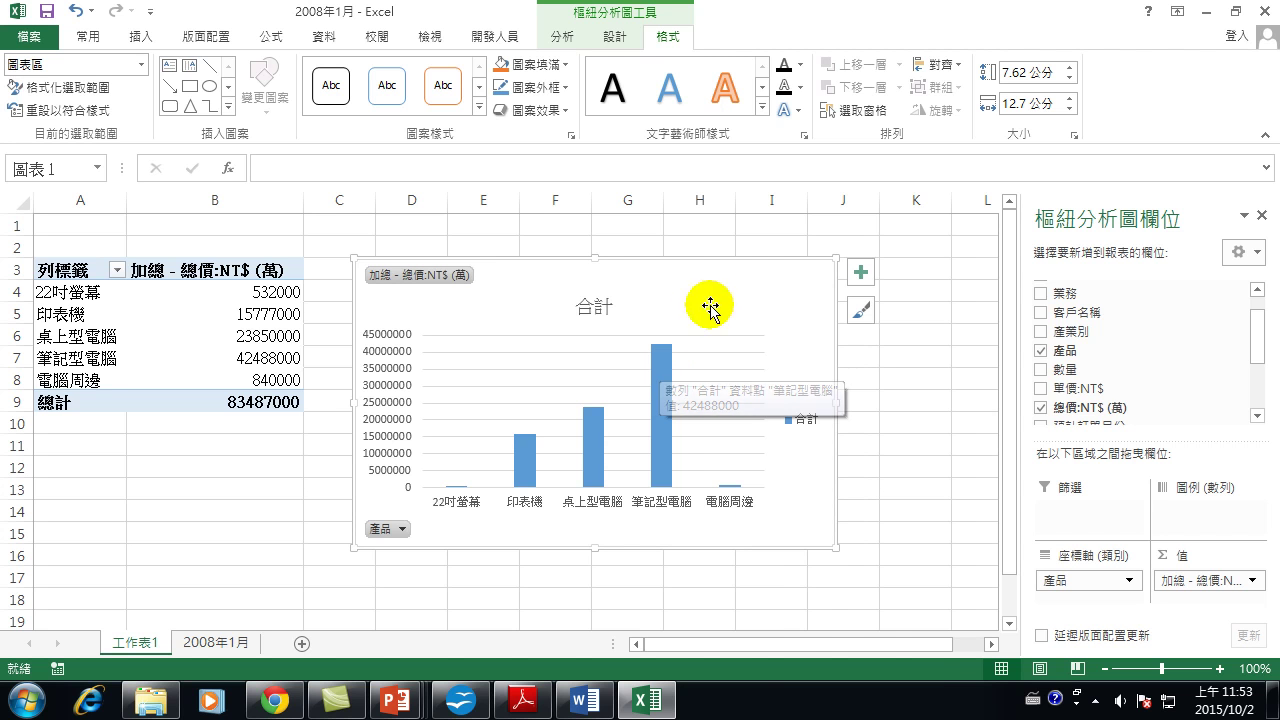
right_click(778, 290)
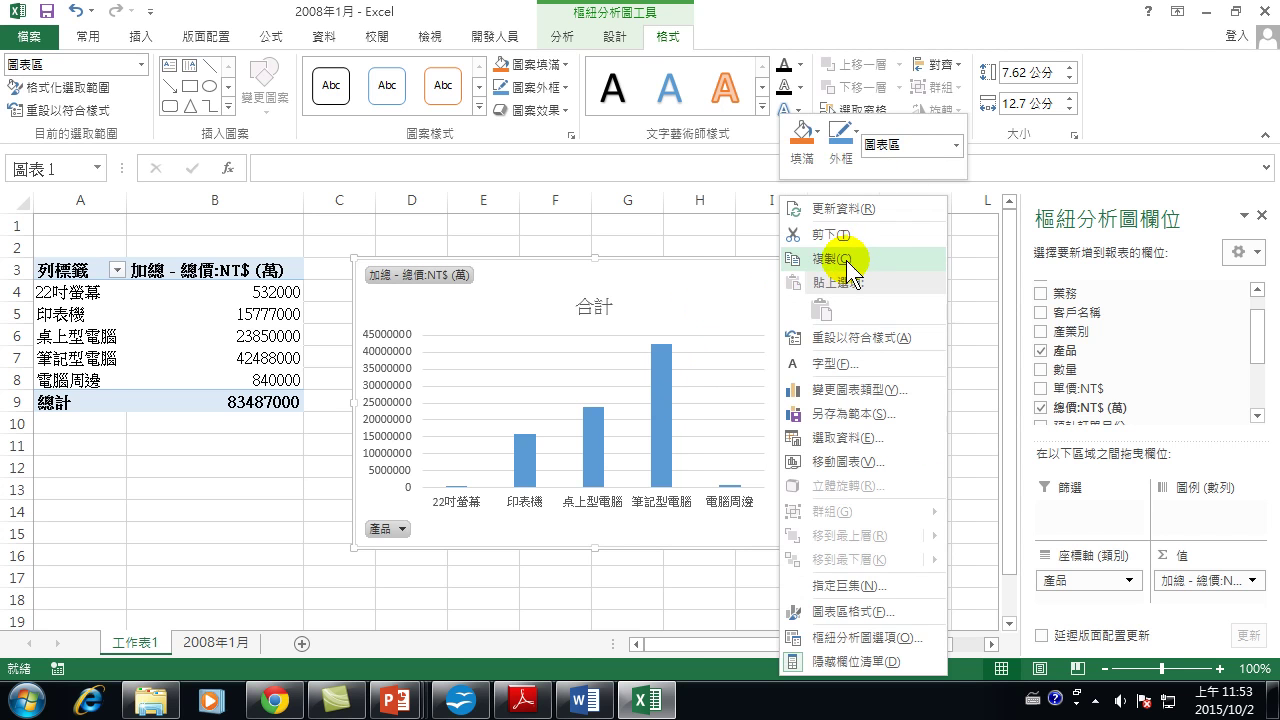
left_click(840, 258)
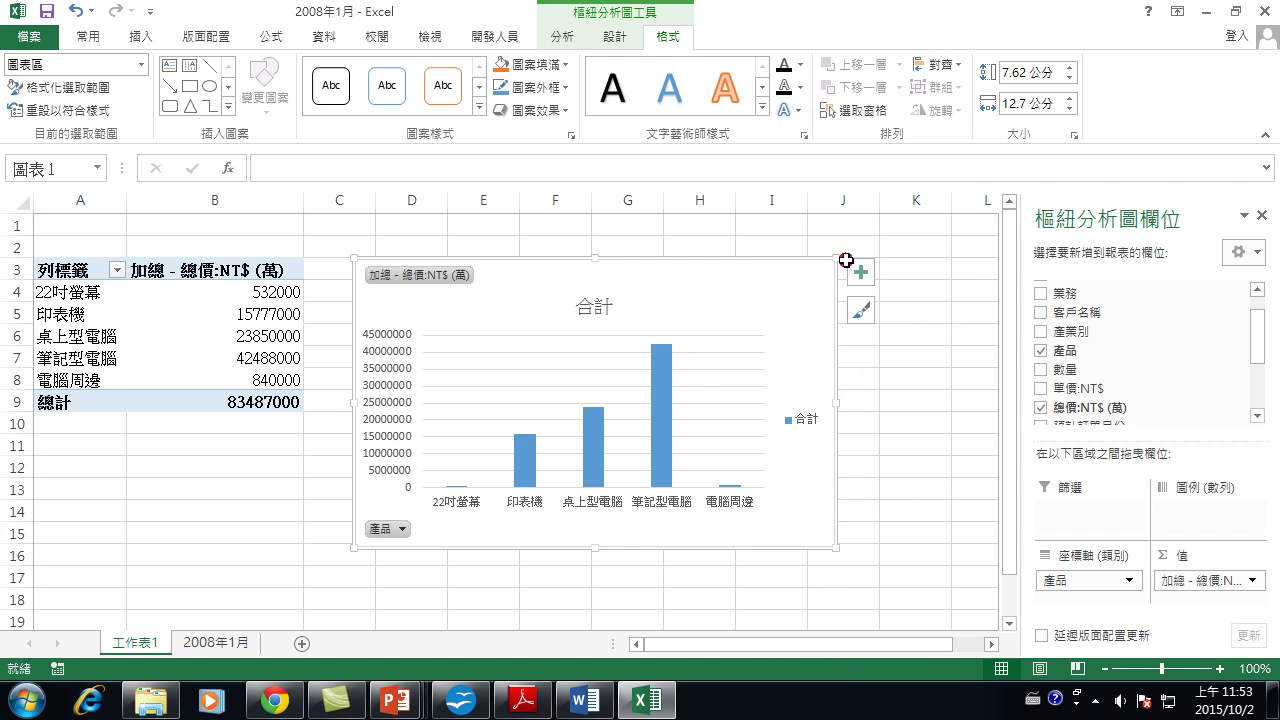
left_click(530, 700)
Paste the Excel pivot chart onto slide 9 of SMART0425source as a live link (貼上連結).
mouse_move(396, 700)
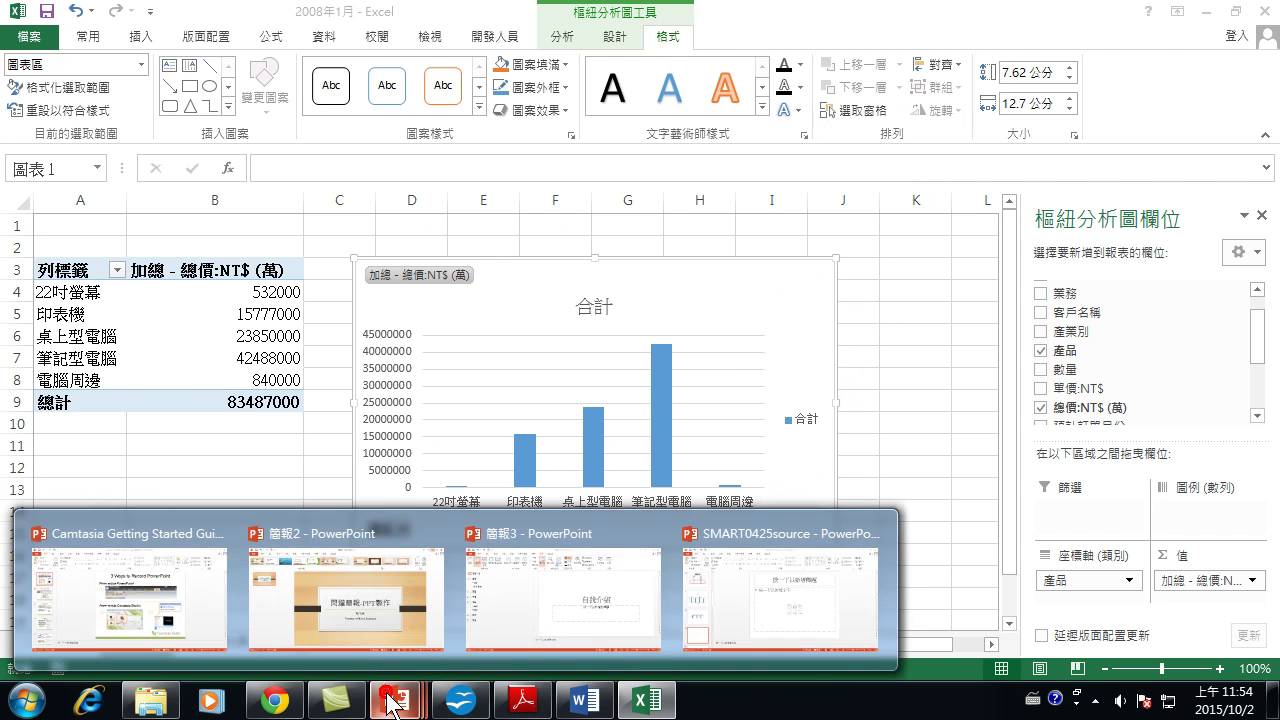
left_click(764, 604)
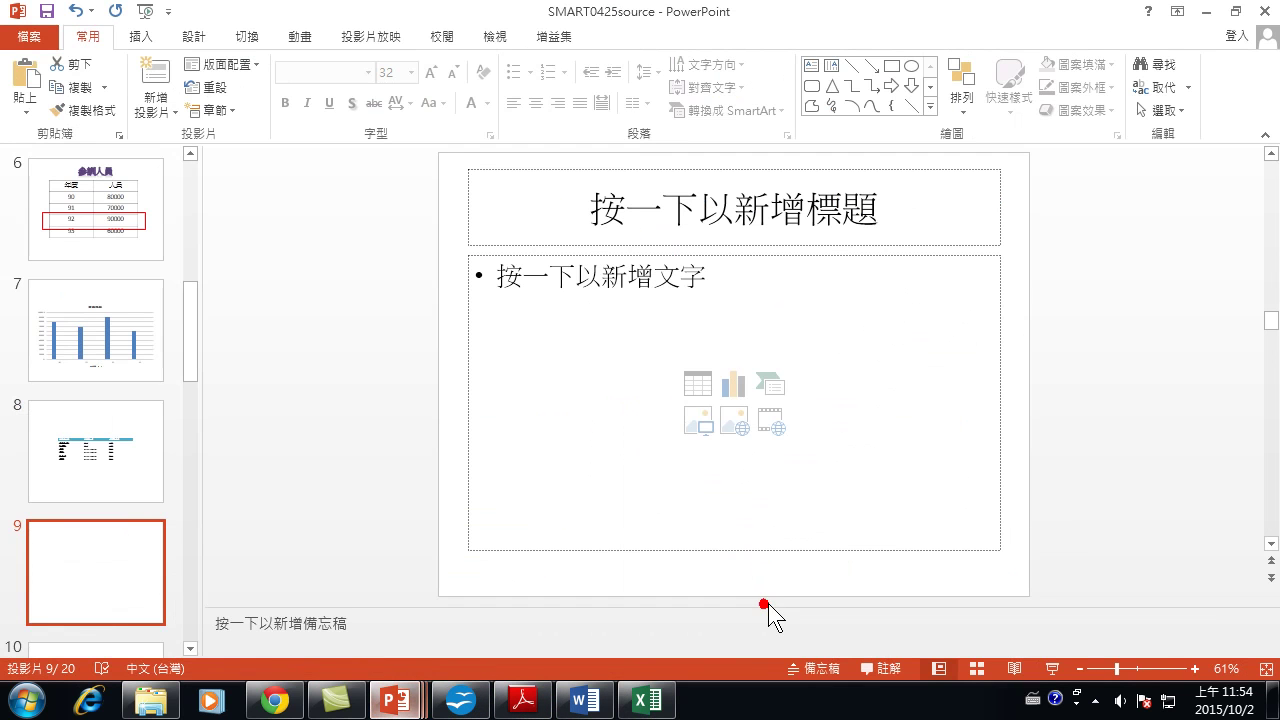
left_click(22, 105)
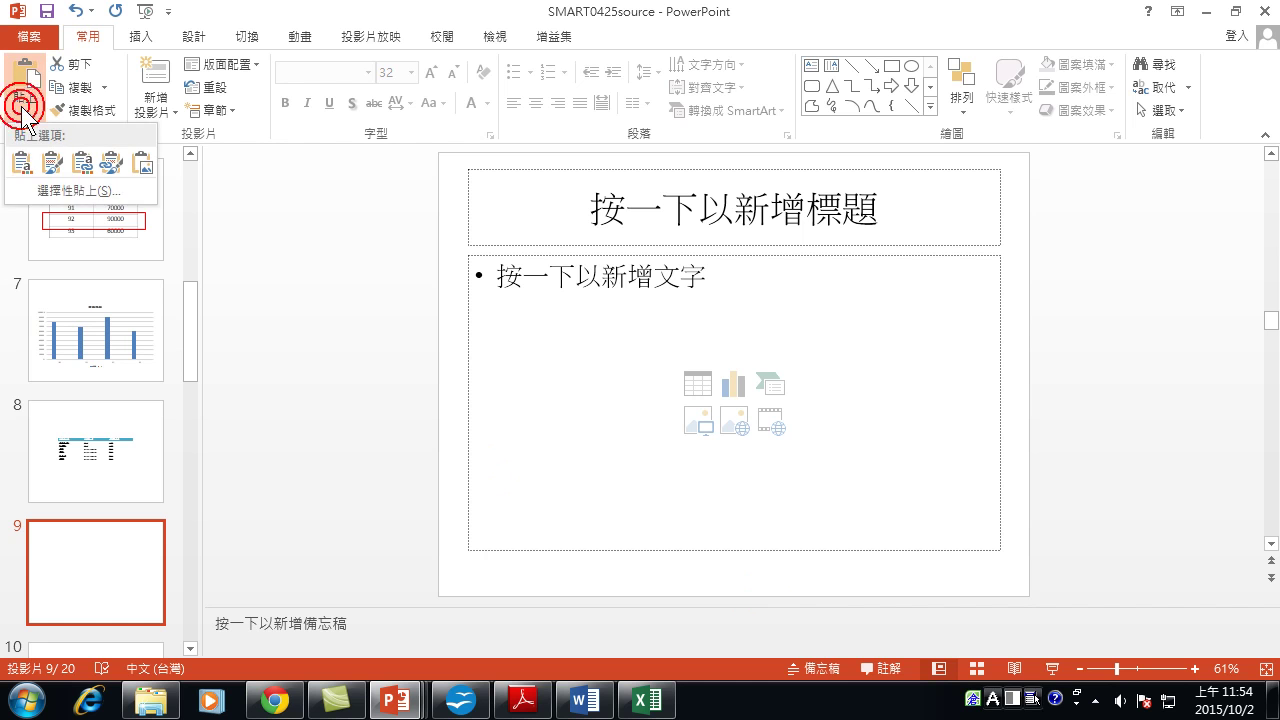
left_click(42, 190)
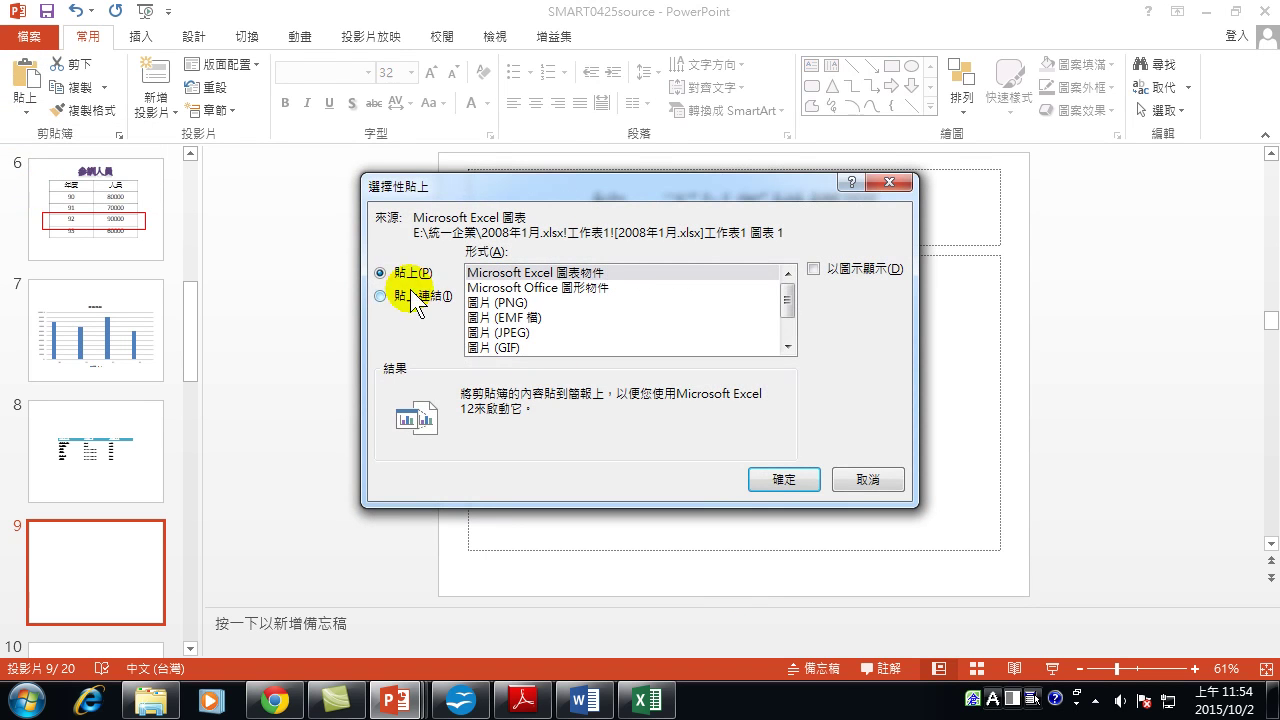
left_click(380, 296)
left_click(786, 481)
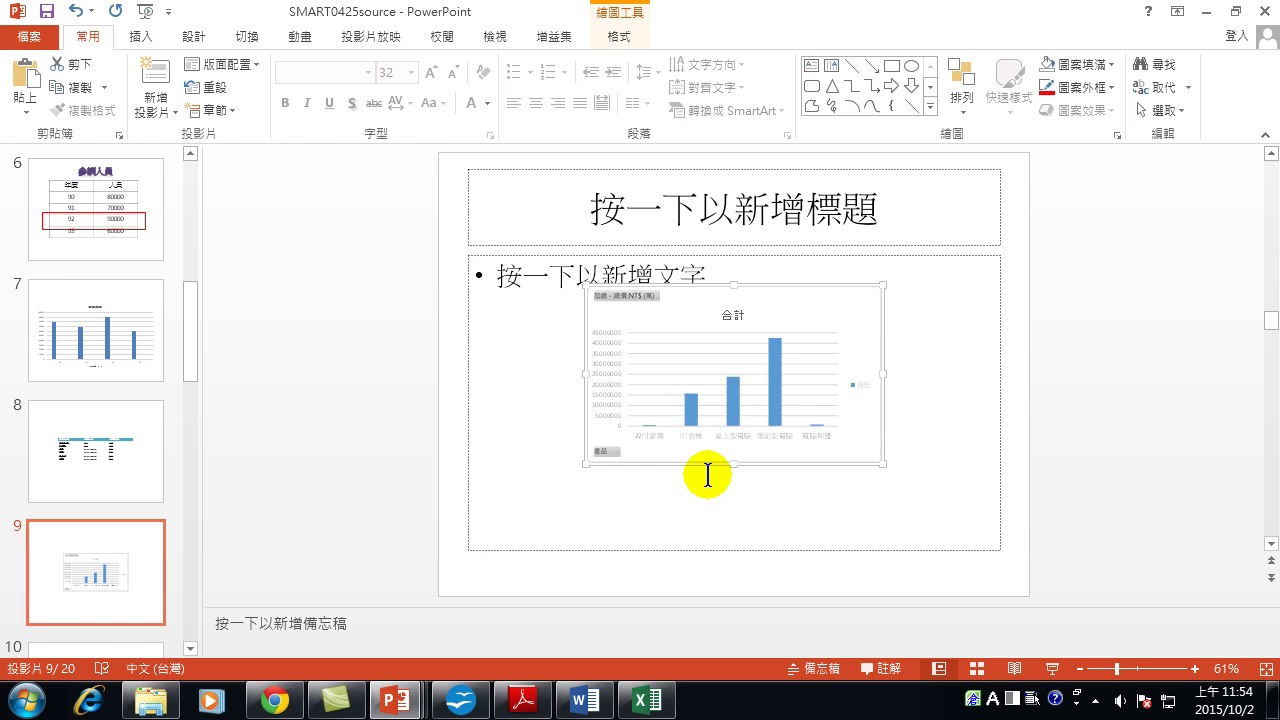
Enlarge the linked chart across slide 9 and bring Excel's 2008年1月 sheet to the front.
left_click(648, 700)
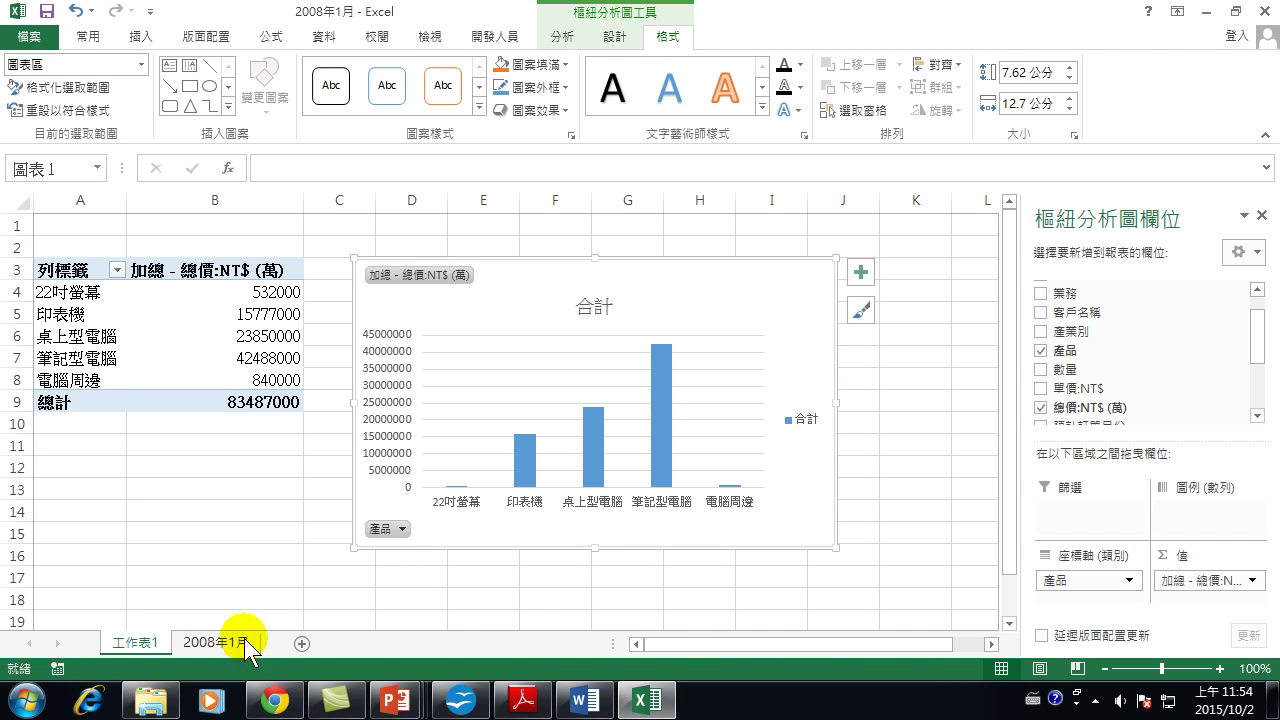
left_click(229, 645)
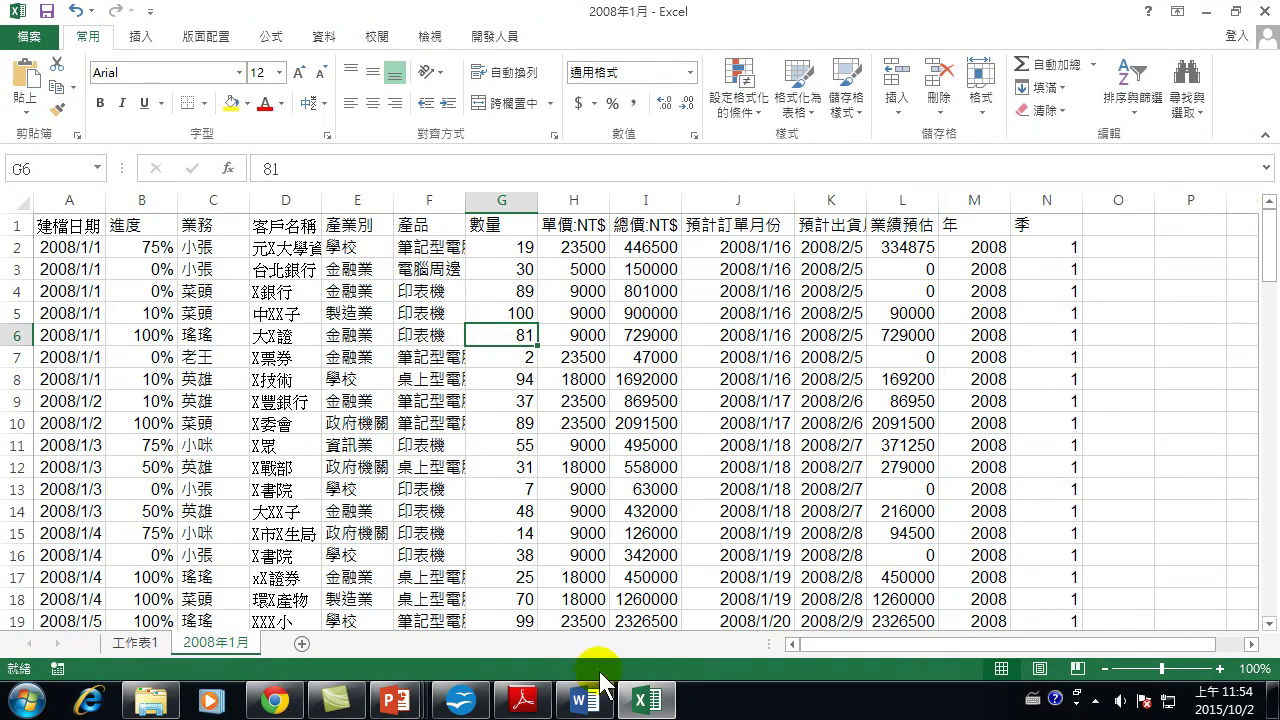
mouse_move(395, 700)
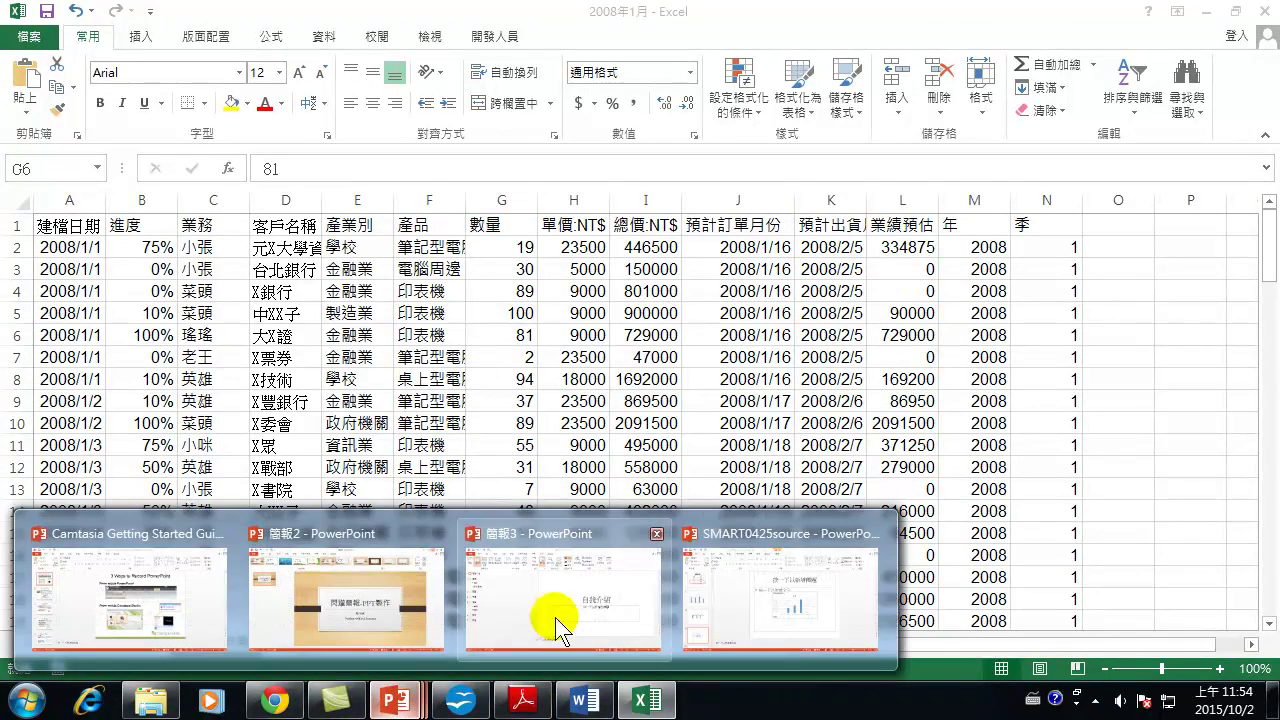
left_click(770, 618)
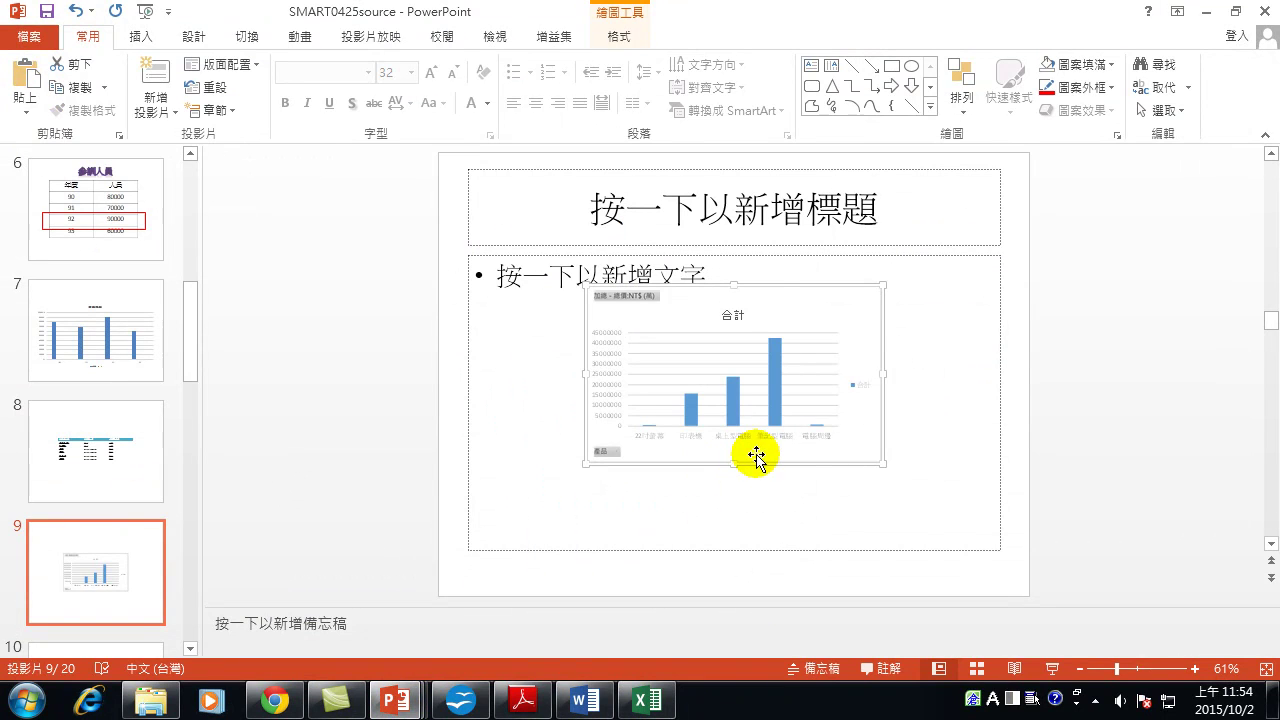
left_click_drag(880, 460, 982, 522)
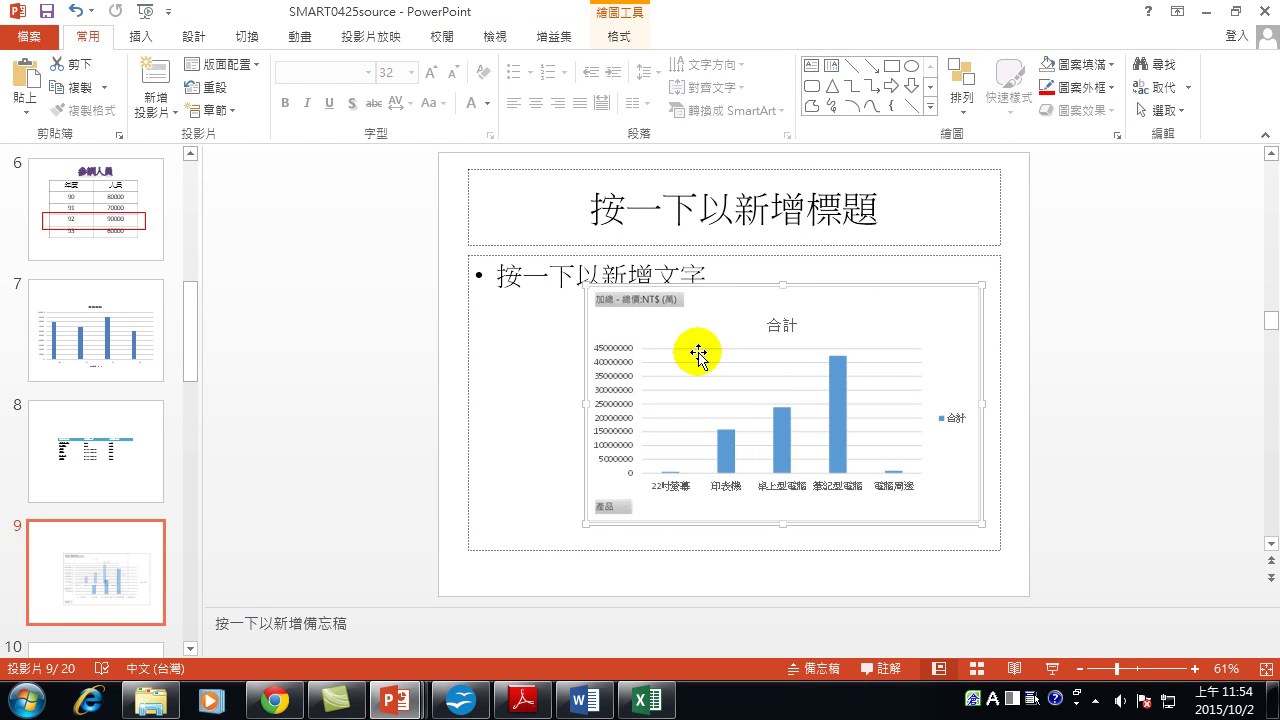
left_click_drag(585, 285, 478, 219)
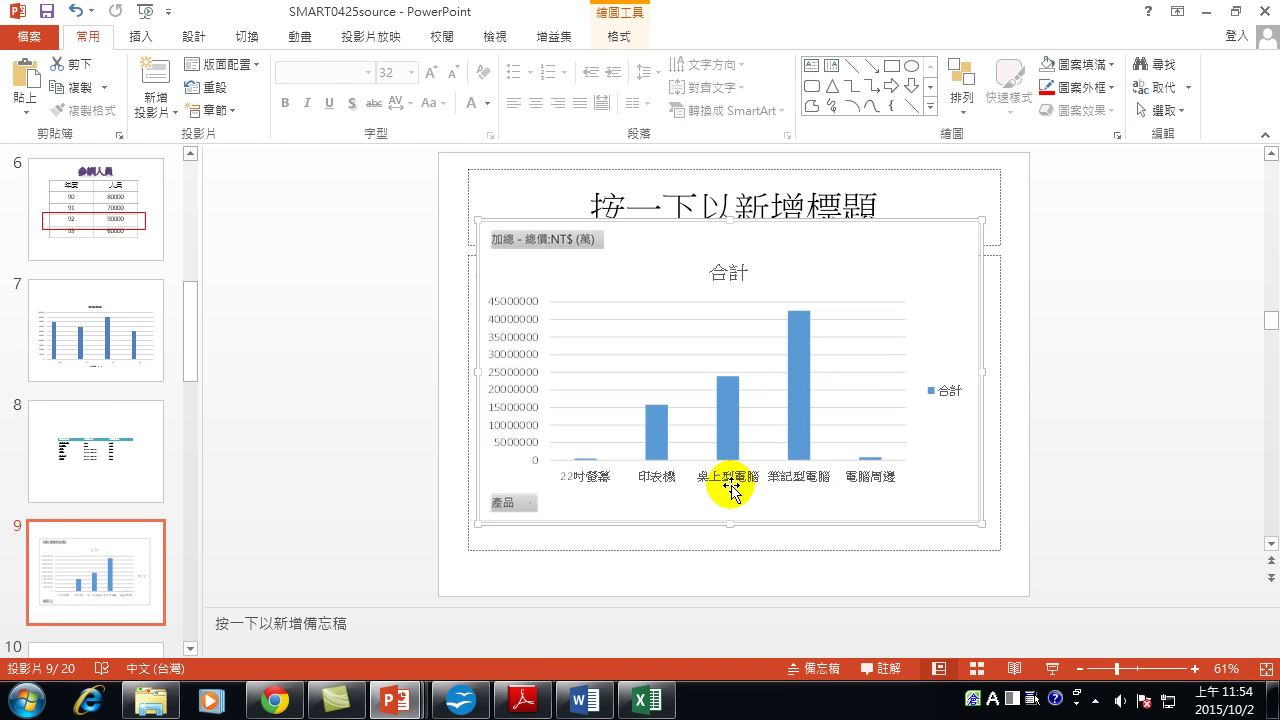
left_click(647, 700)
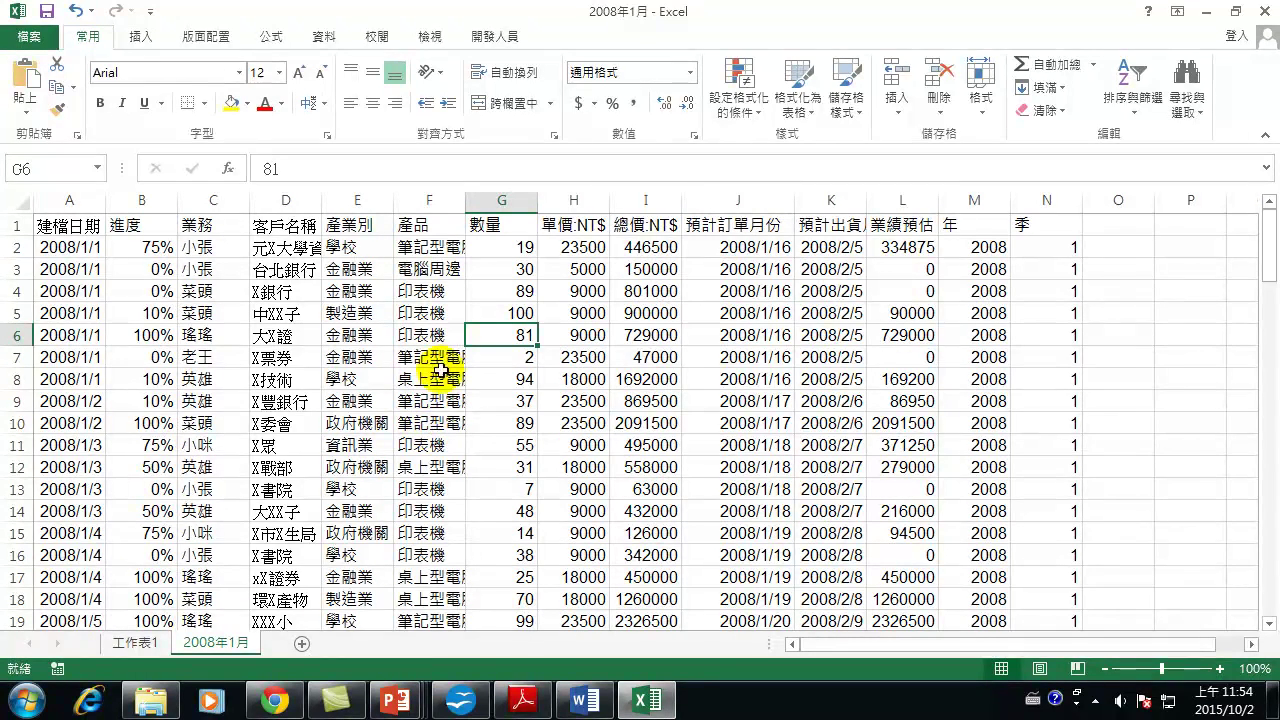
Change cell G8's quantity from 94 to 1094, then return to the 工作表1 pivot table.
left_click(517, 381)
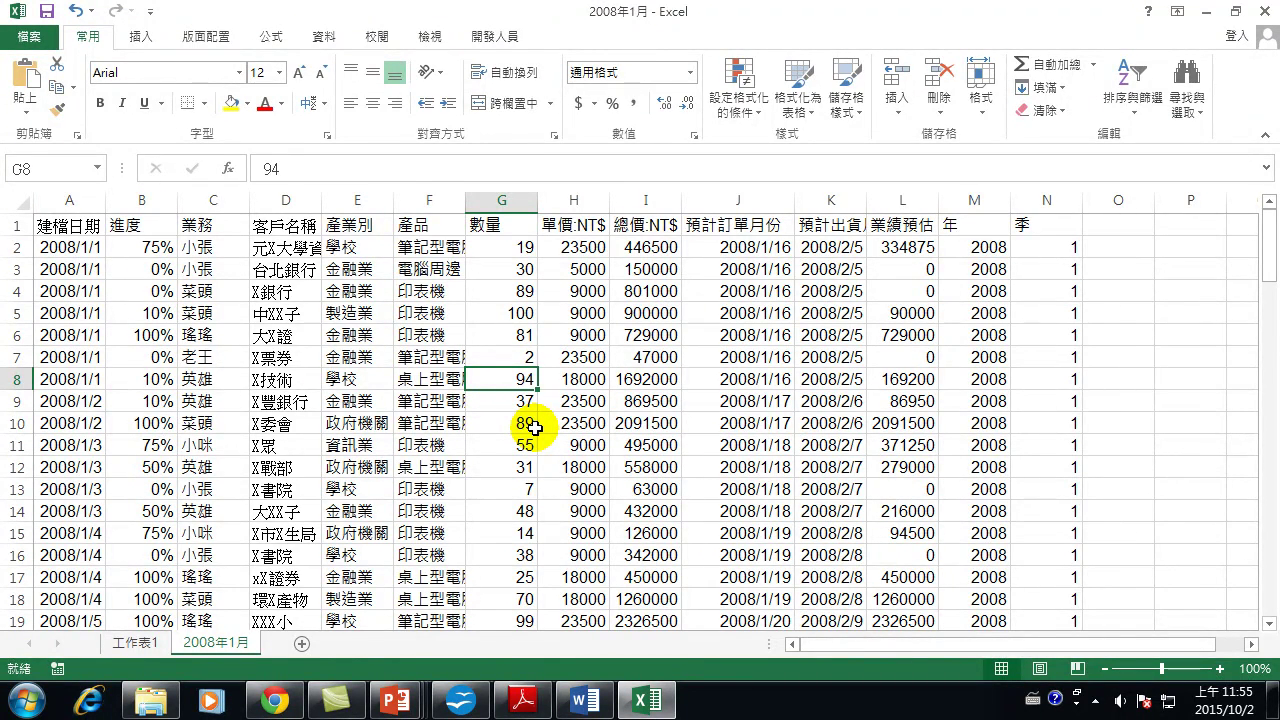
left_click(261, 170)
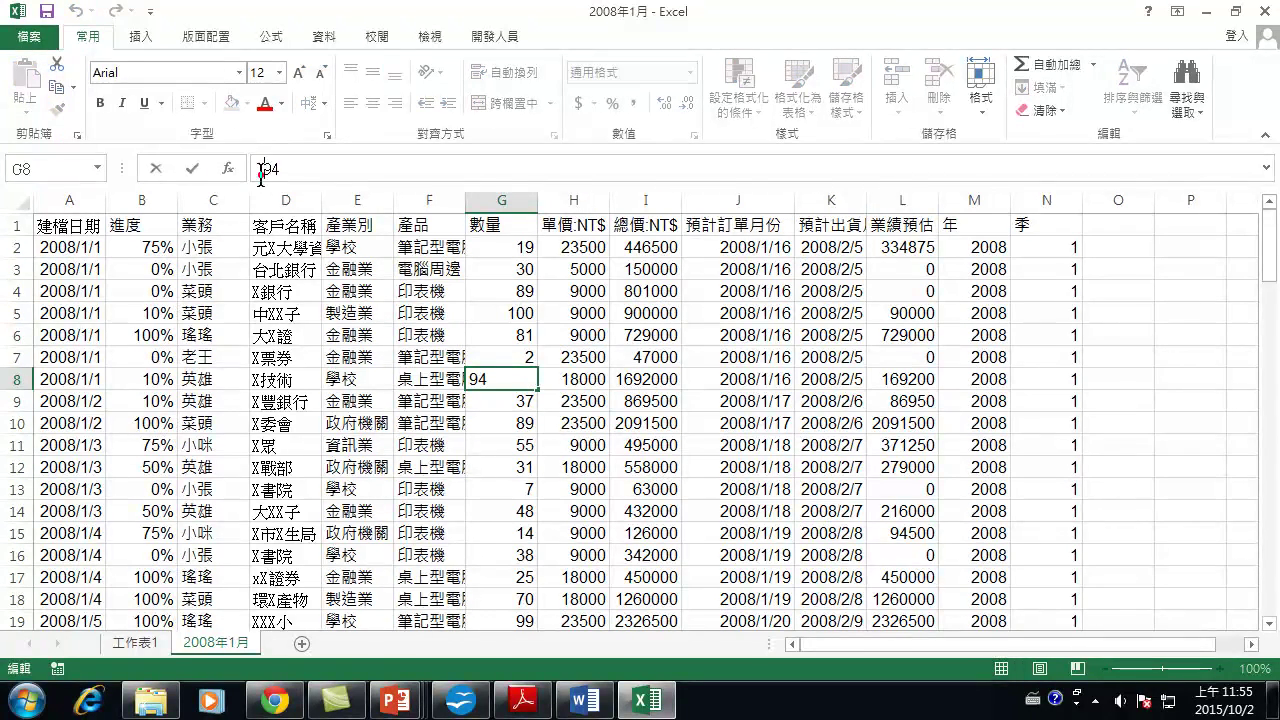
type("10")
key("Return")
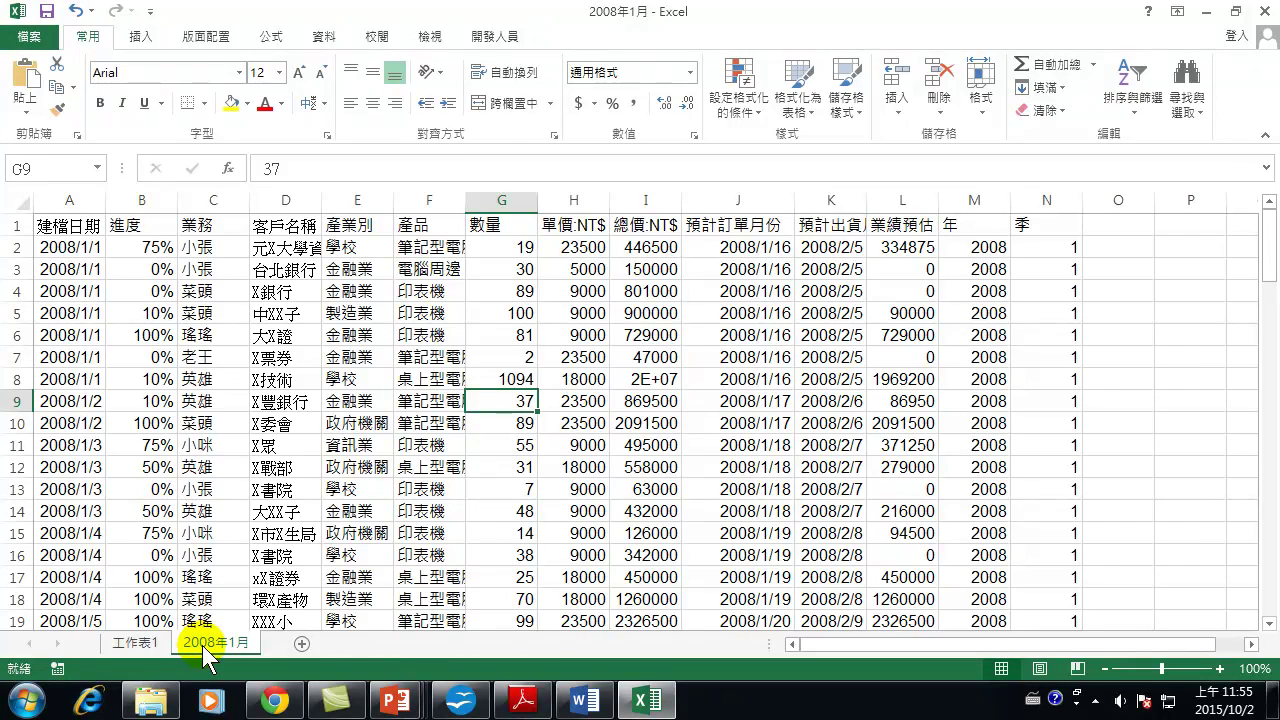
left_click(131, 642)
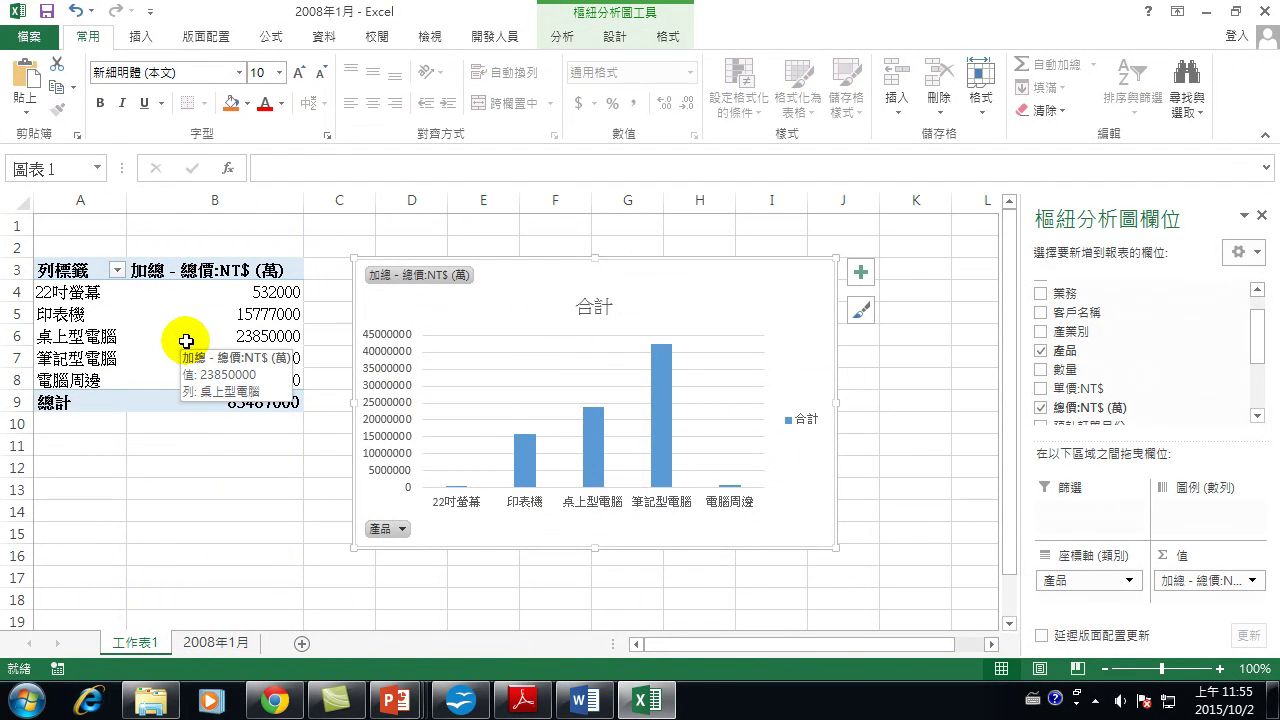
left_click(203, 332)
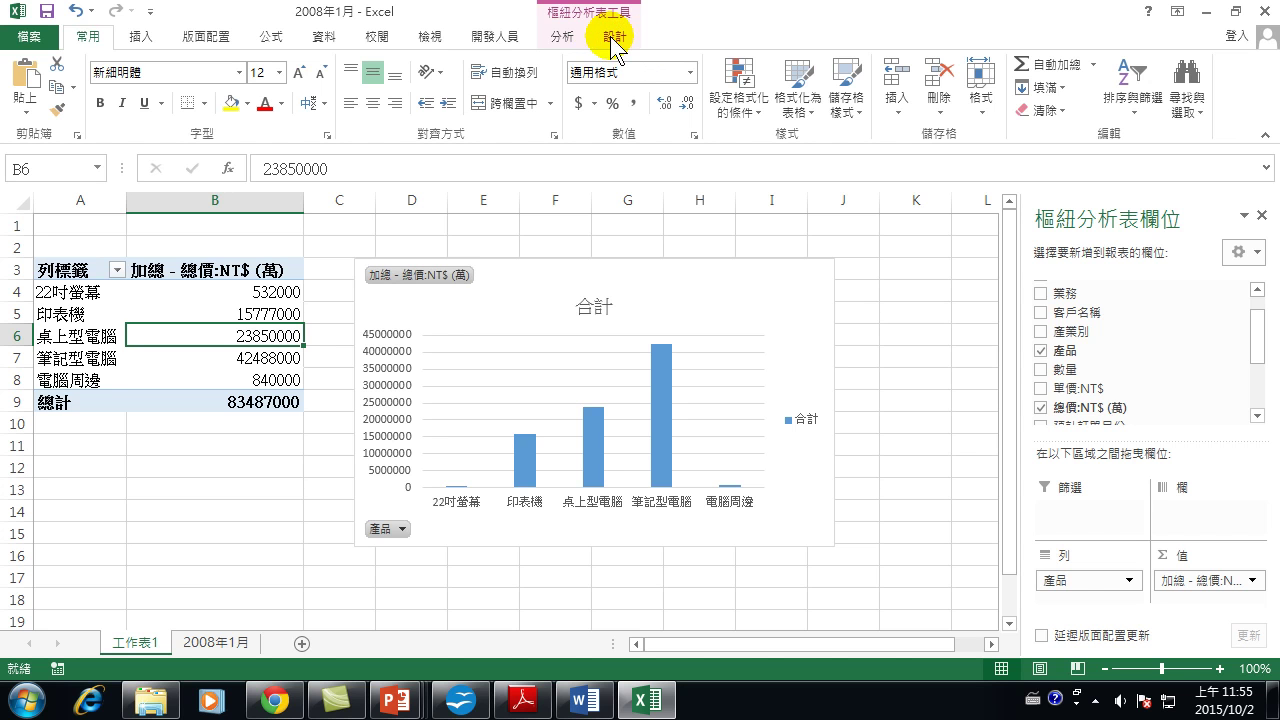
Refresh the pivot table so 桌上型電腦 reads 41850000 and the total 101487000.
left_click(565, 40)
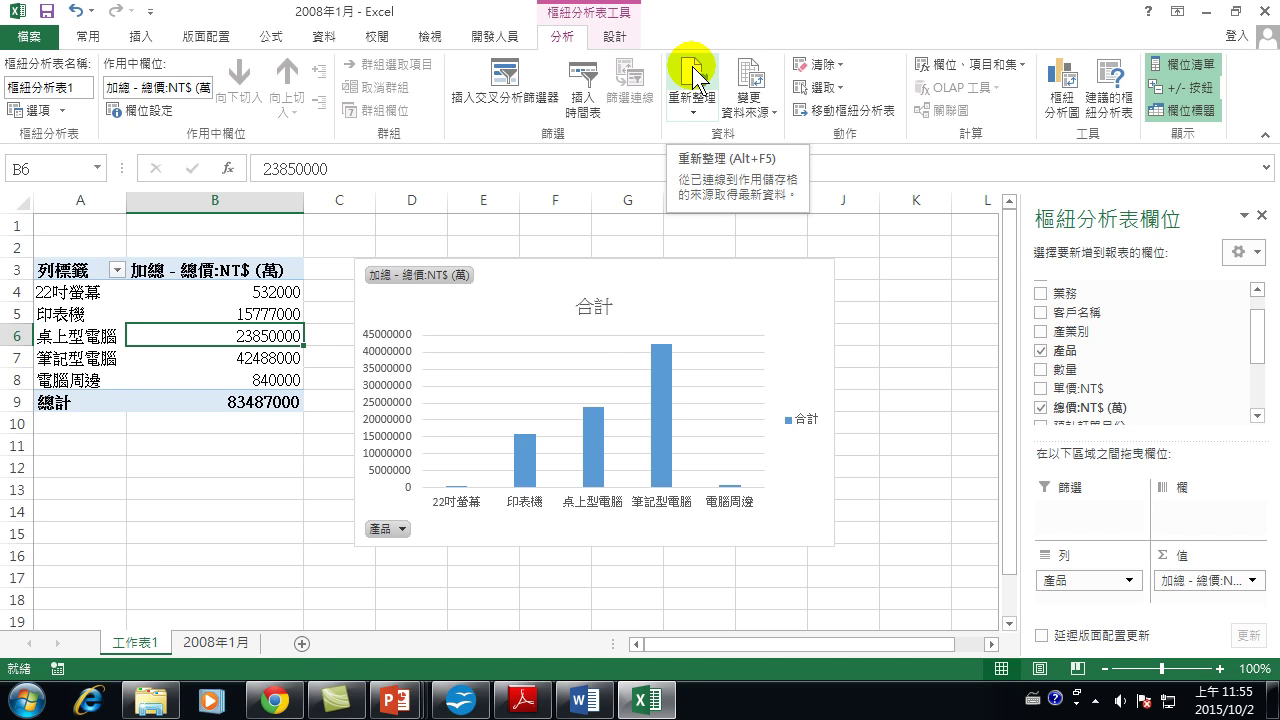
left_click(697, 78)
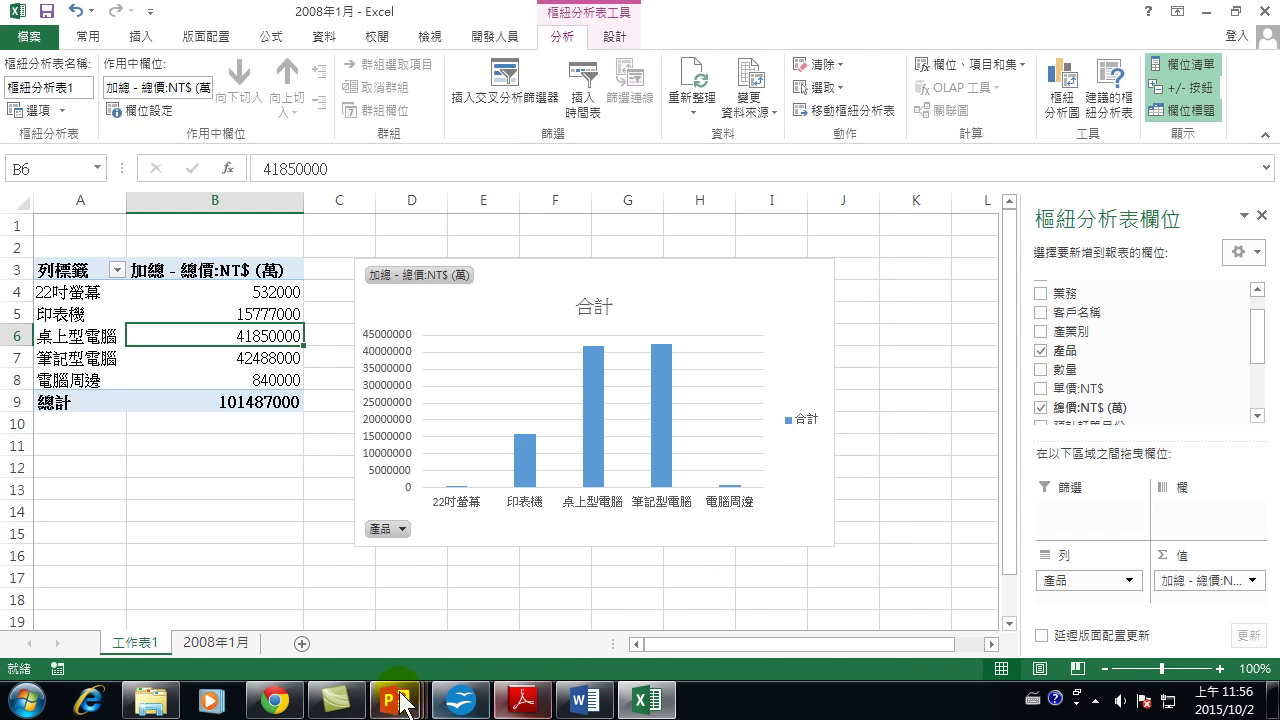
Check the updated linked chart in SMART0425source, then move to slide 10, 電子相簿.
mouse_move(395, 697)
left_click(700, 628)
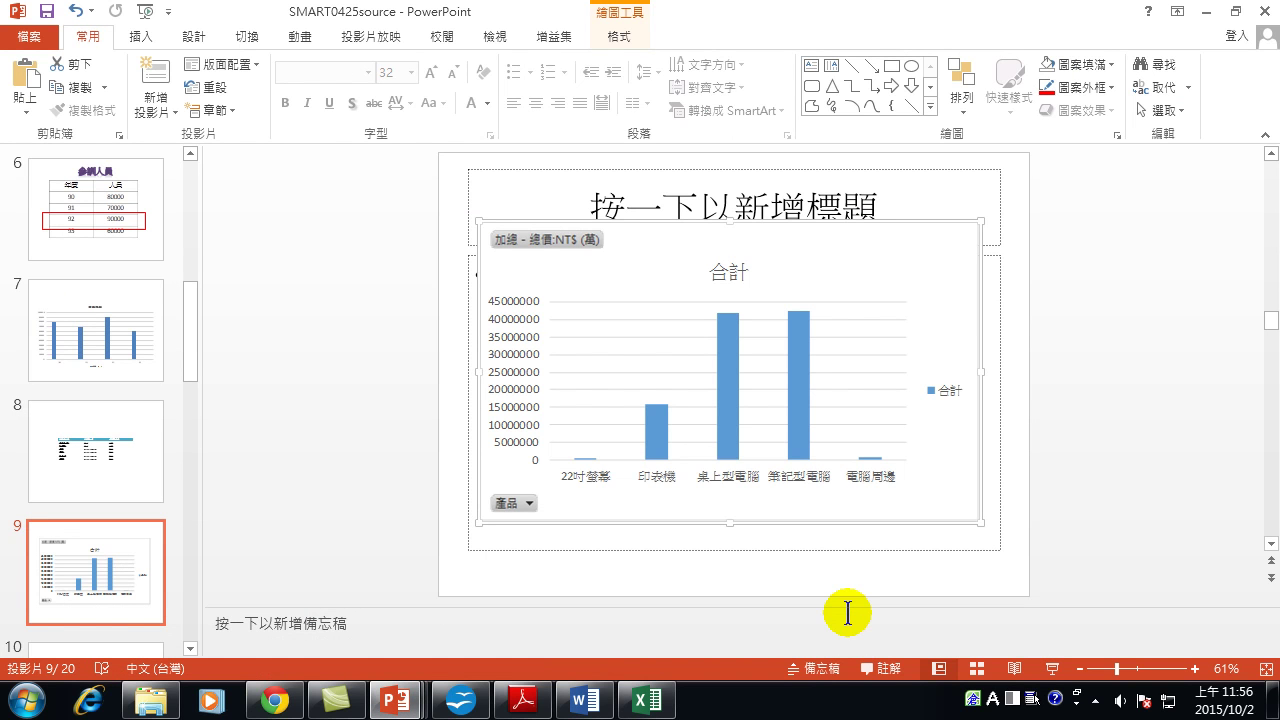
key("Page_Down")
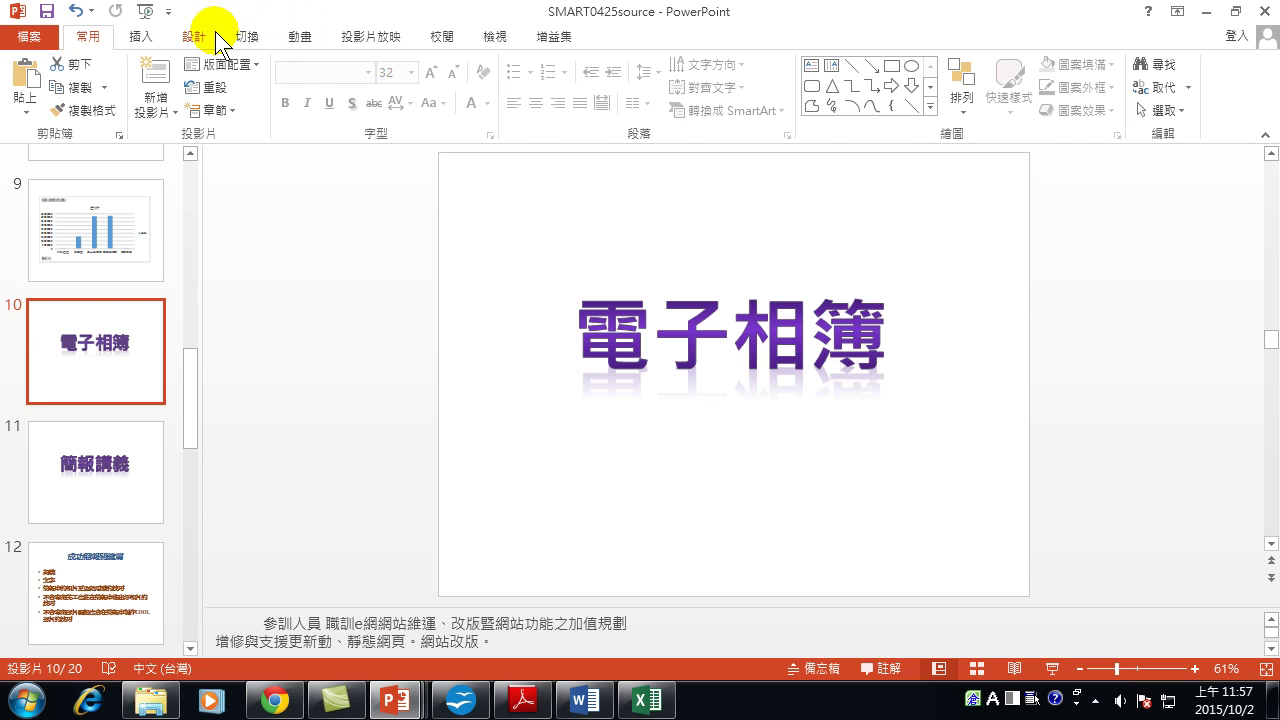
Create a new photo album from the eight 範例圖片 sample pictures, 菊花 onward.
left_click(141, 37)
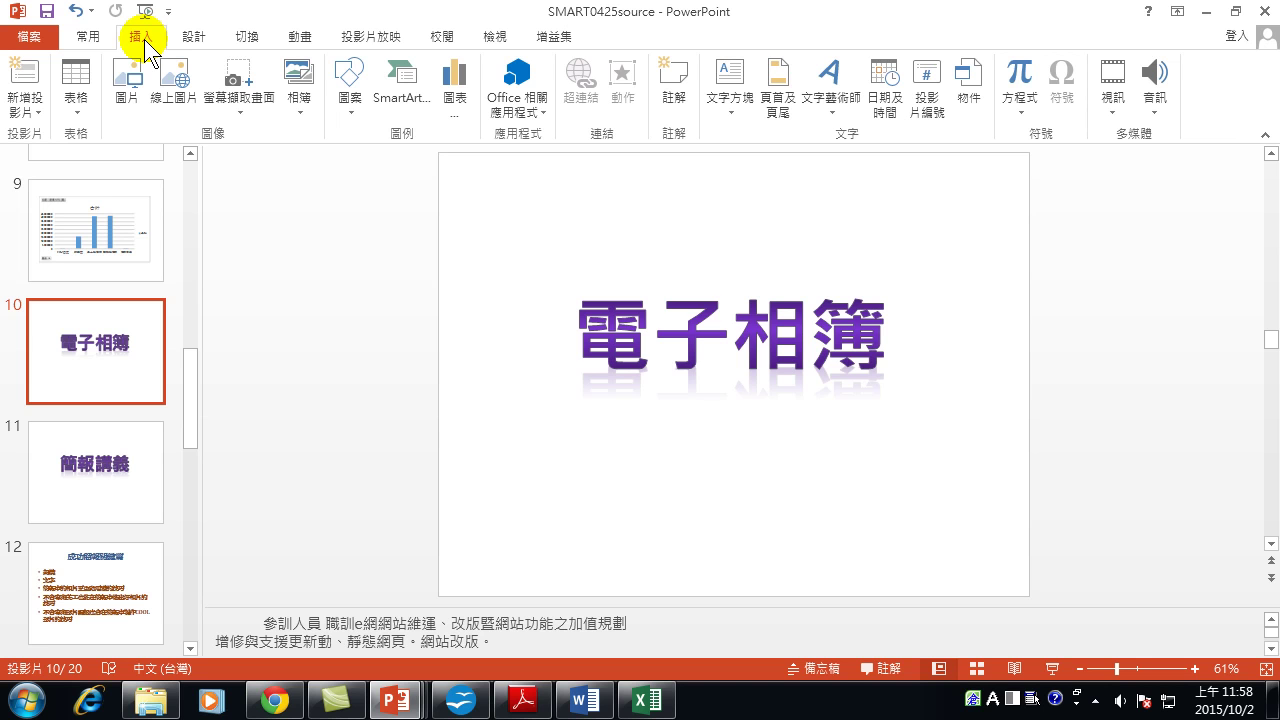
left_click(297, 78)
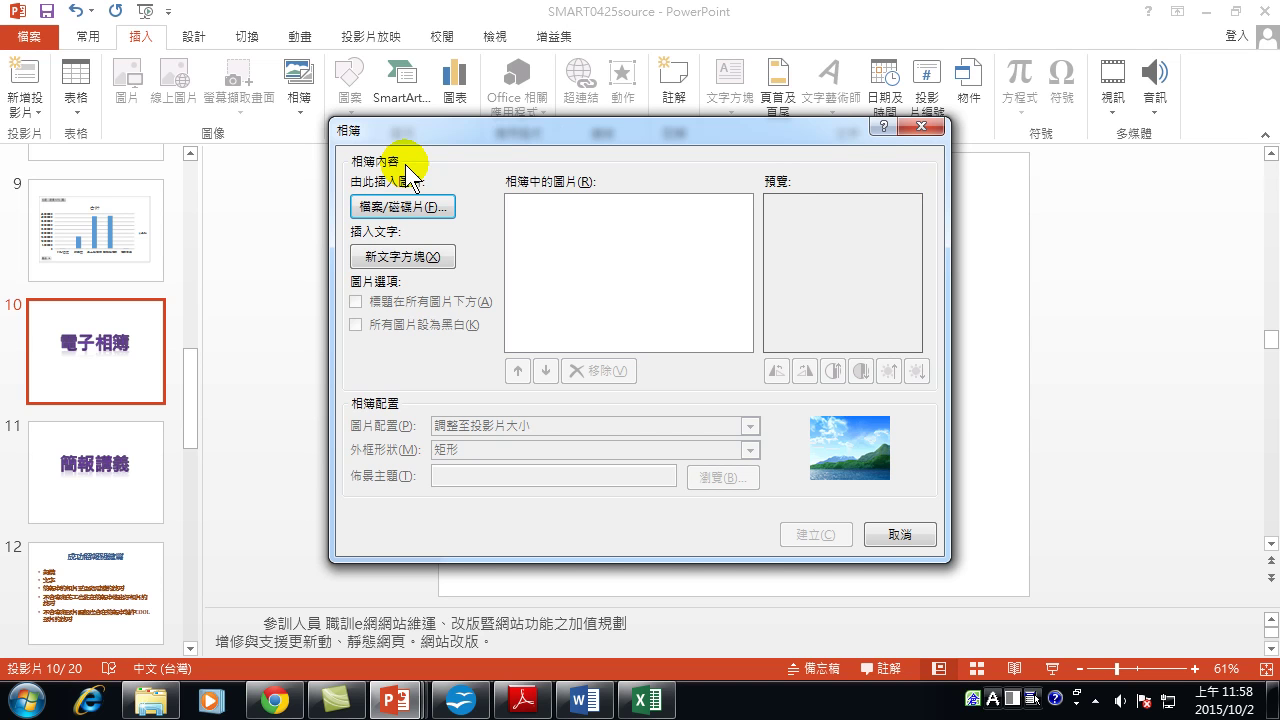
left_click(425, 217)
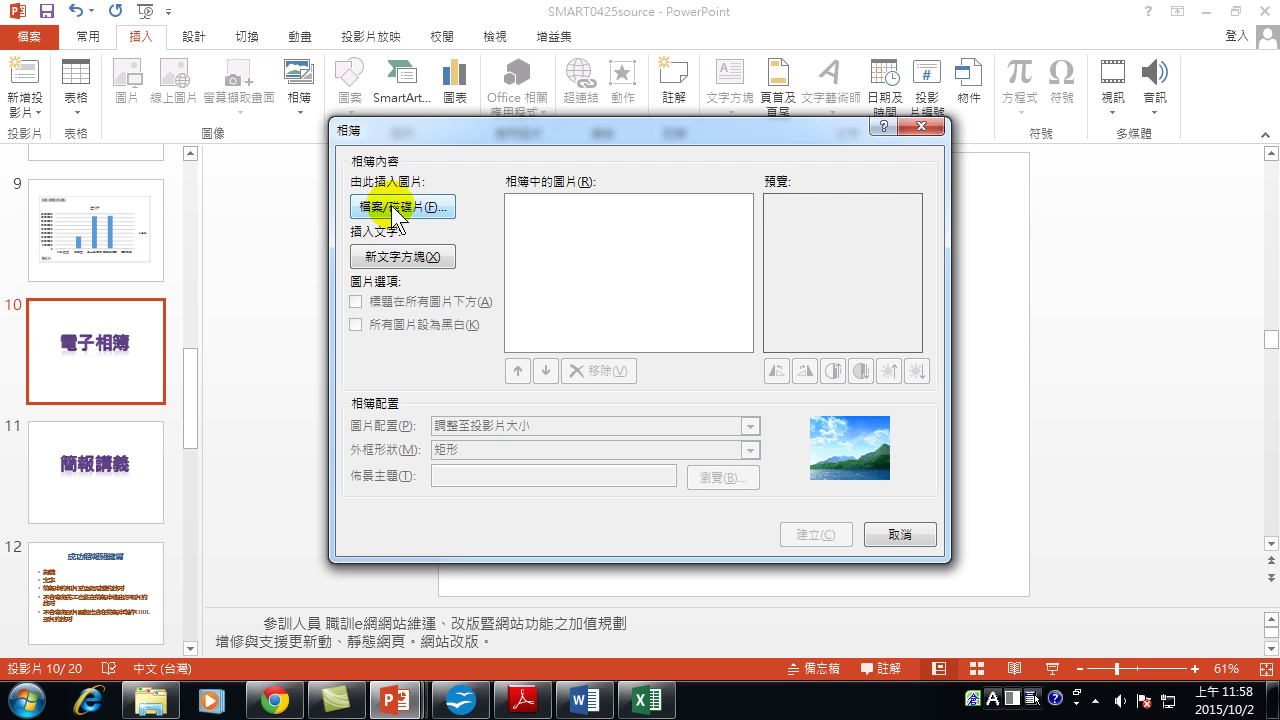
left_click(397, 210)
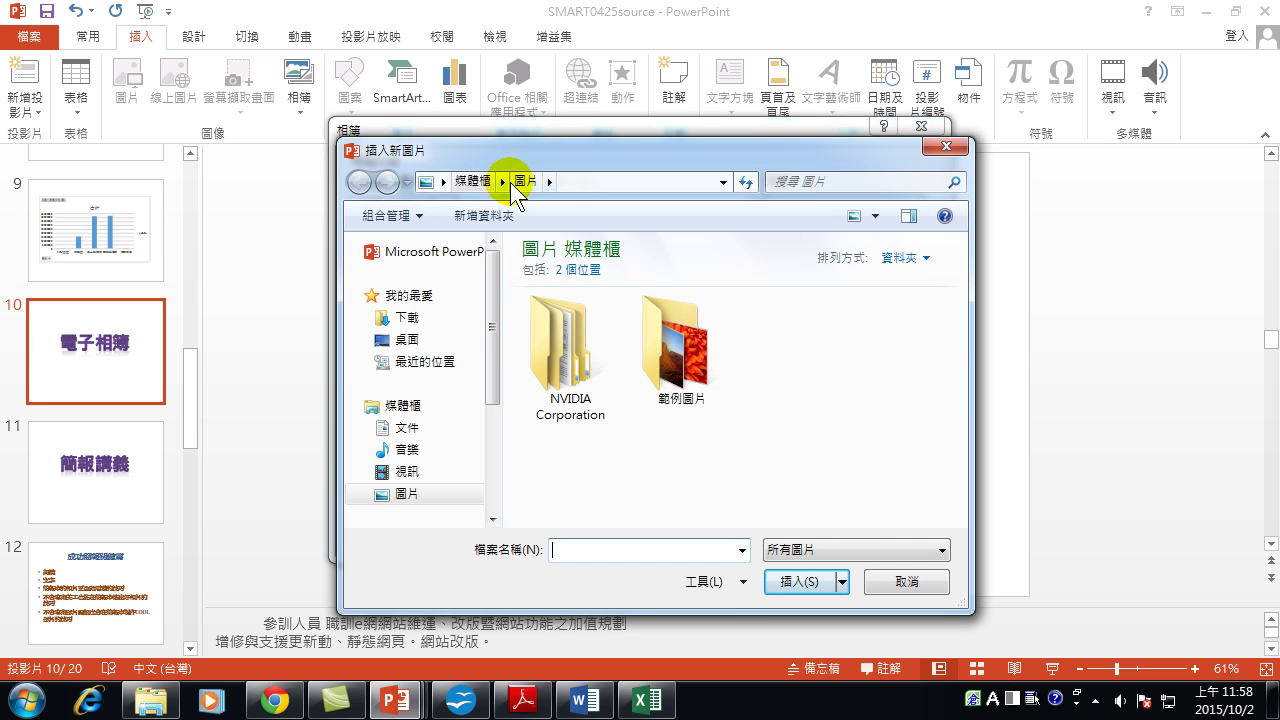
double_click(699, 357)
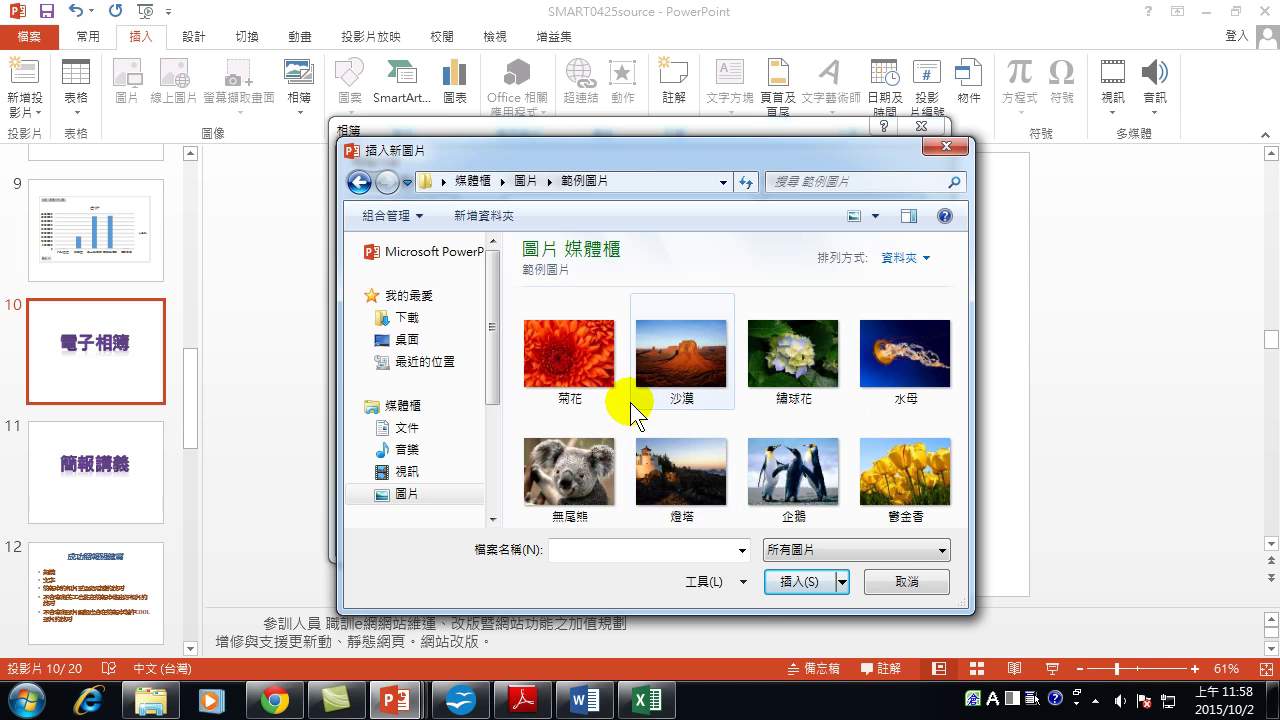
mouse_move(630, 402)
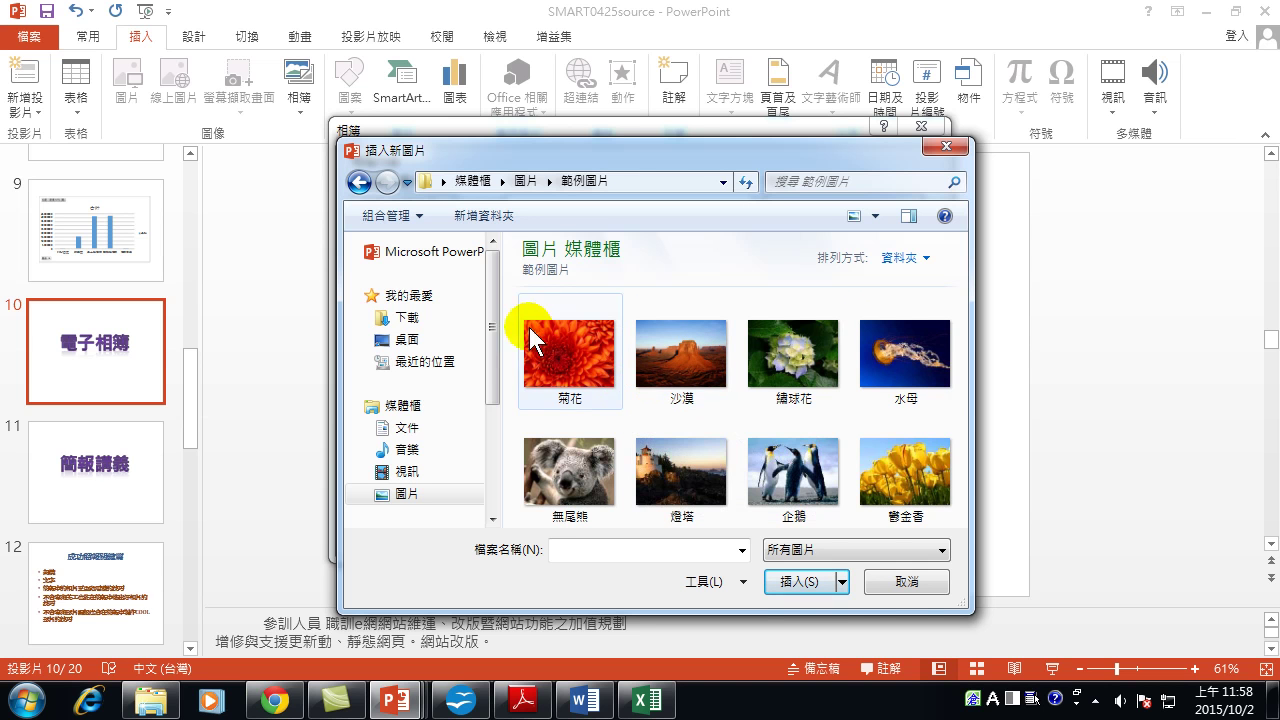
left_click(573, 362)
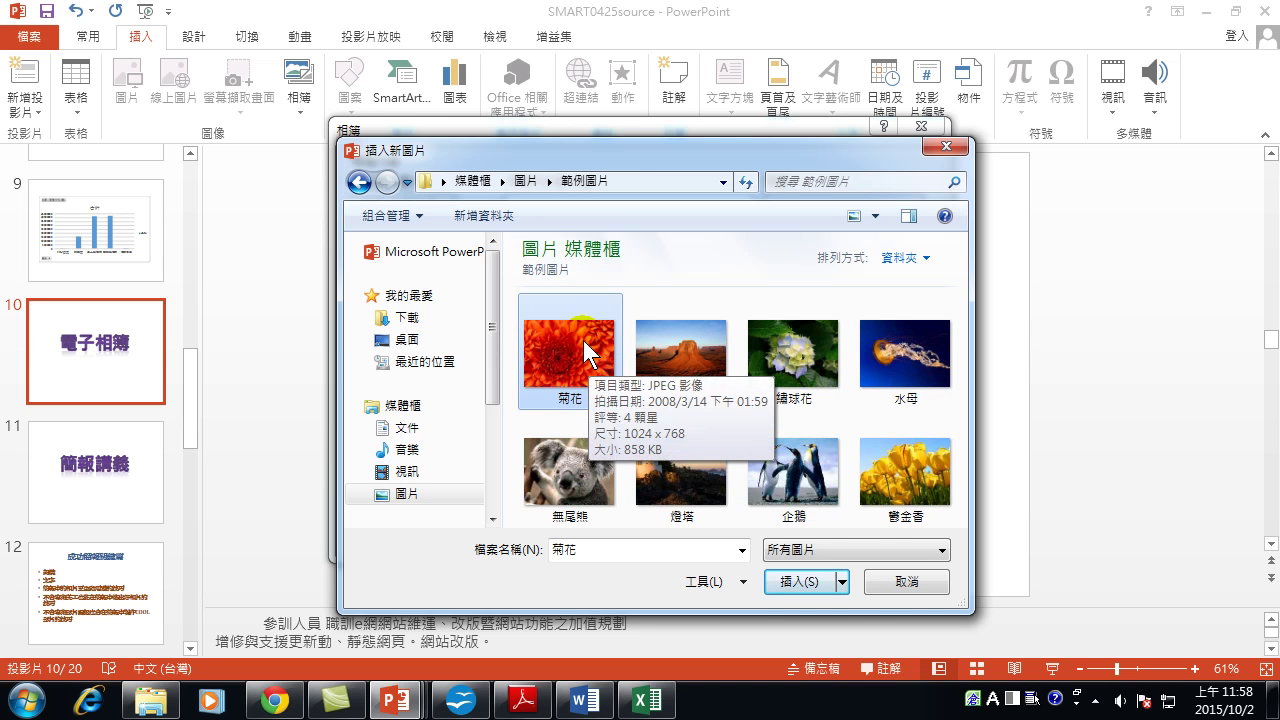
left_click(920, 487, "shift")
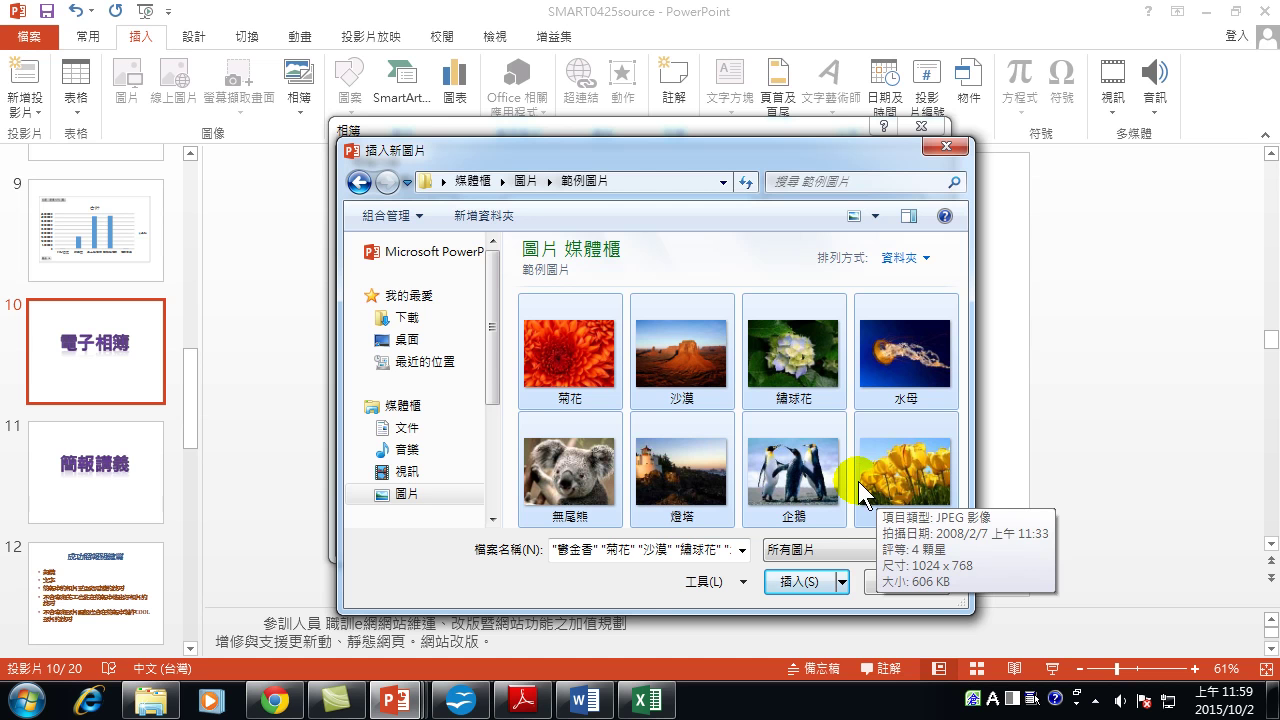
left_click(785, 583)
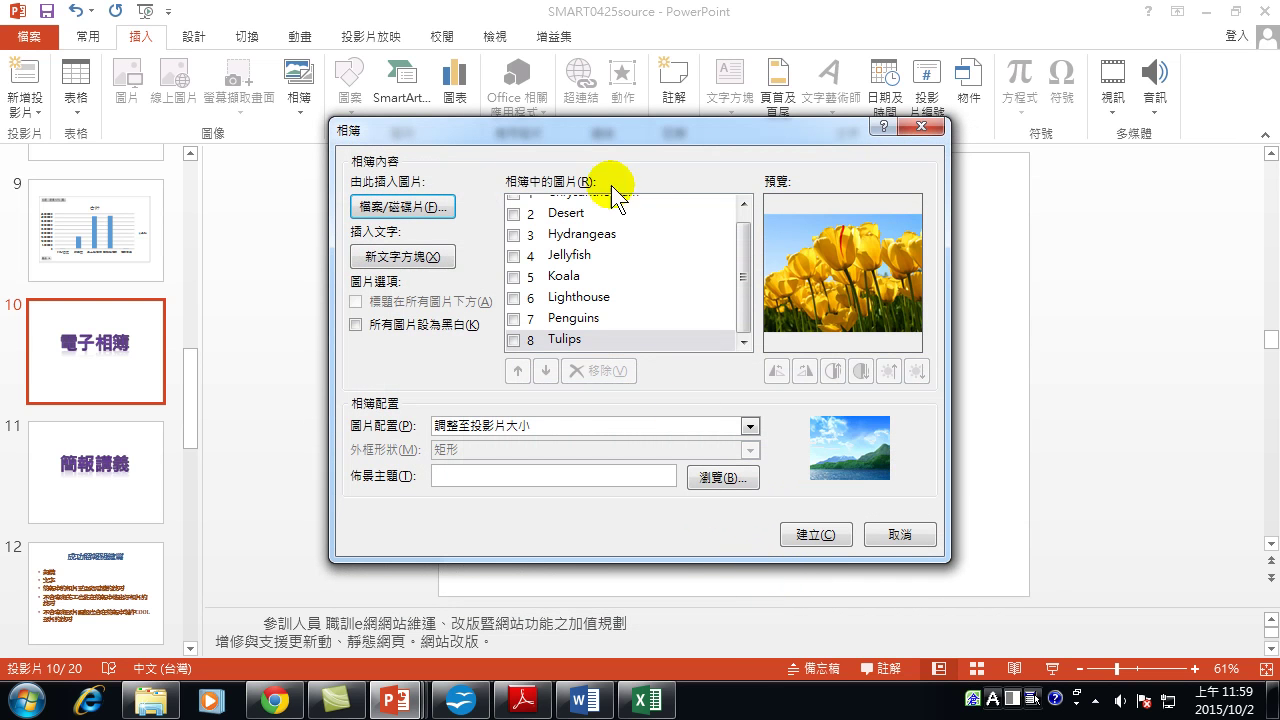
left_click(815, 535)
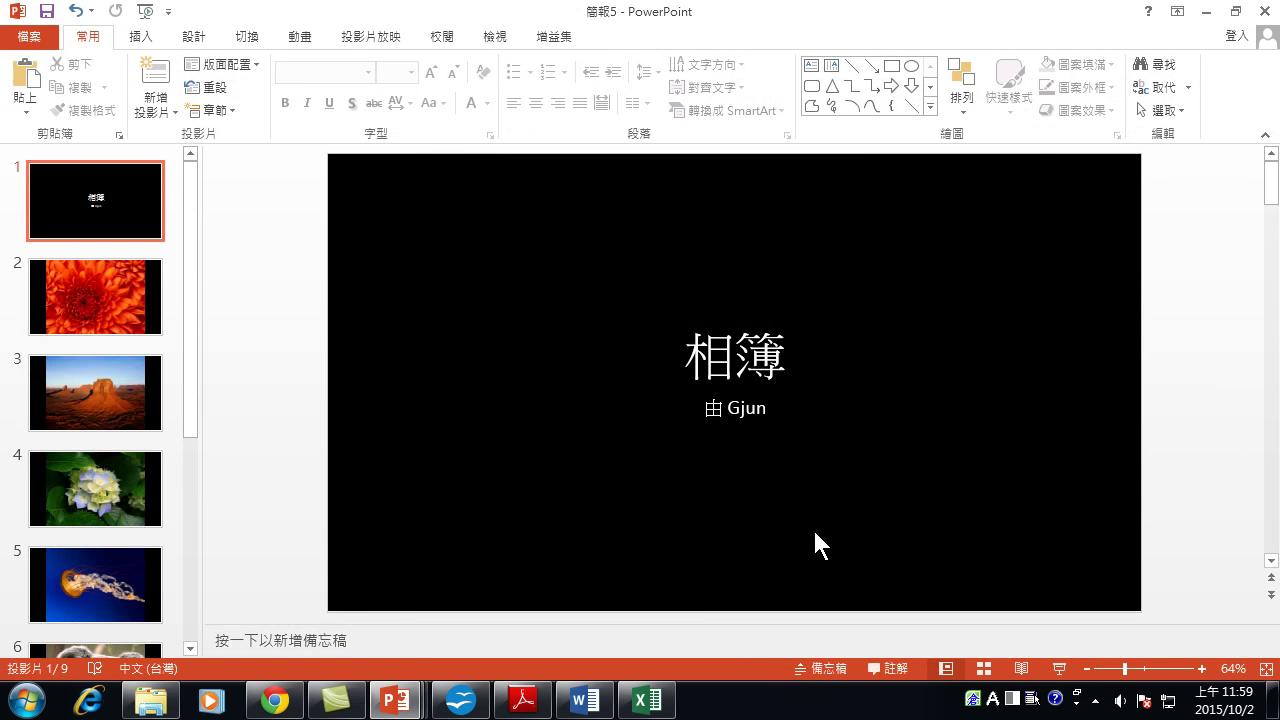
Review the album's picture slides 2–4, then return to the 相簿 title slide.
left_click(99, 208)
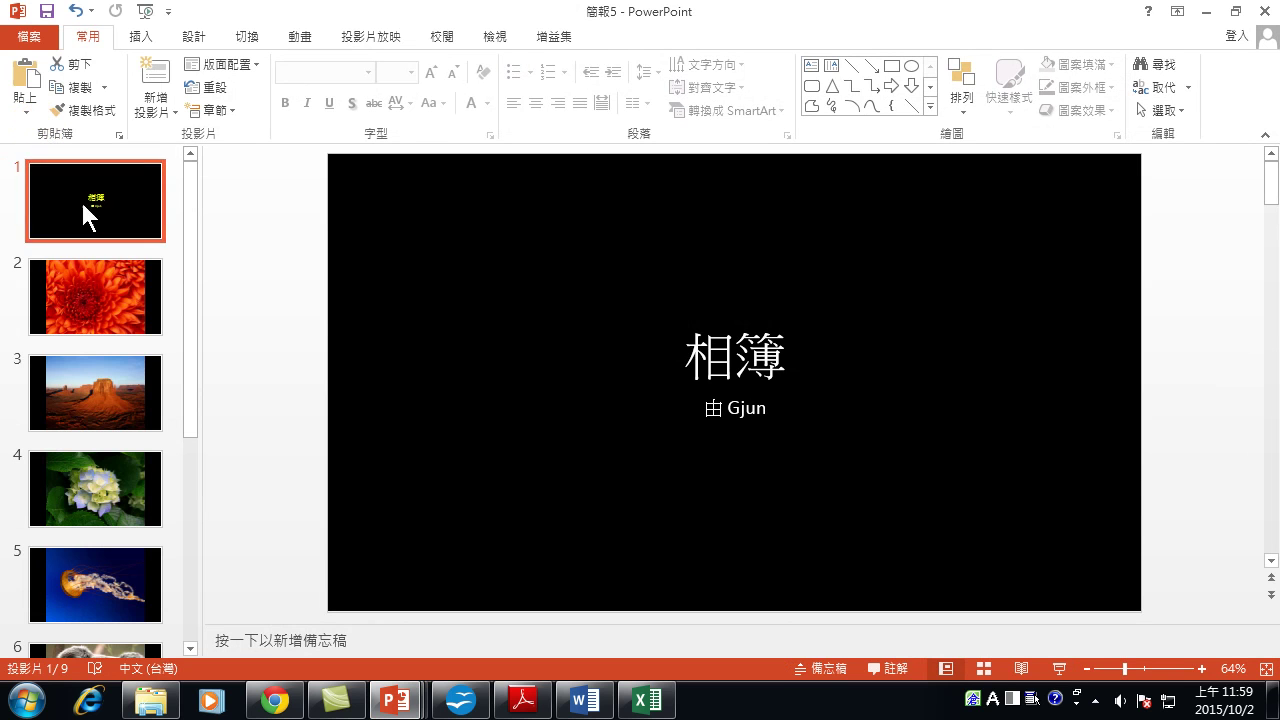
left_click(98, 297)
left_click(113, 409)
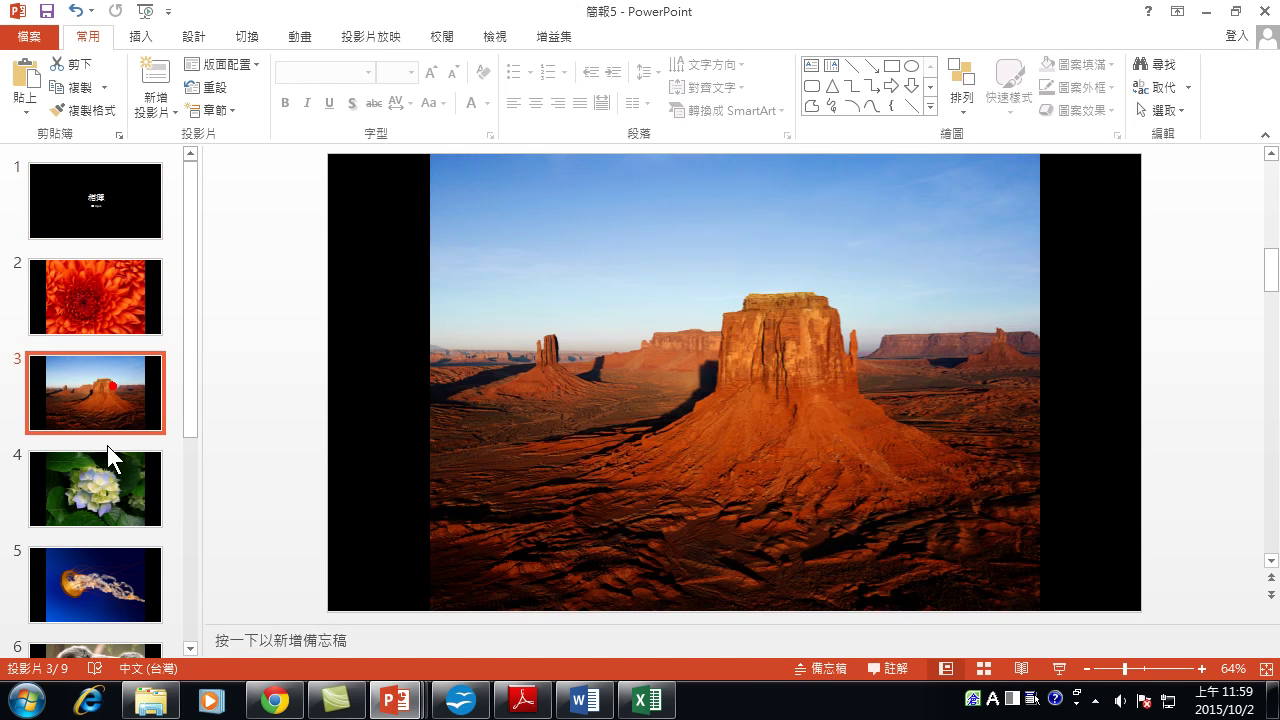
left_click(103, 468)
scroll(103, 470, "down", 5)
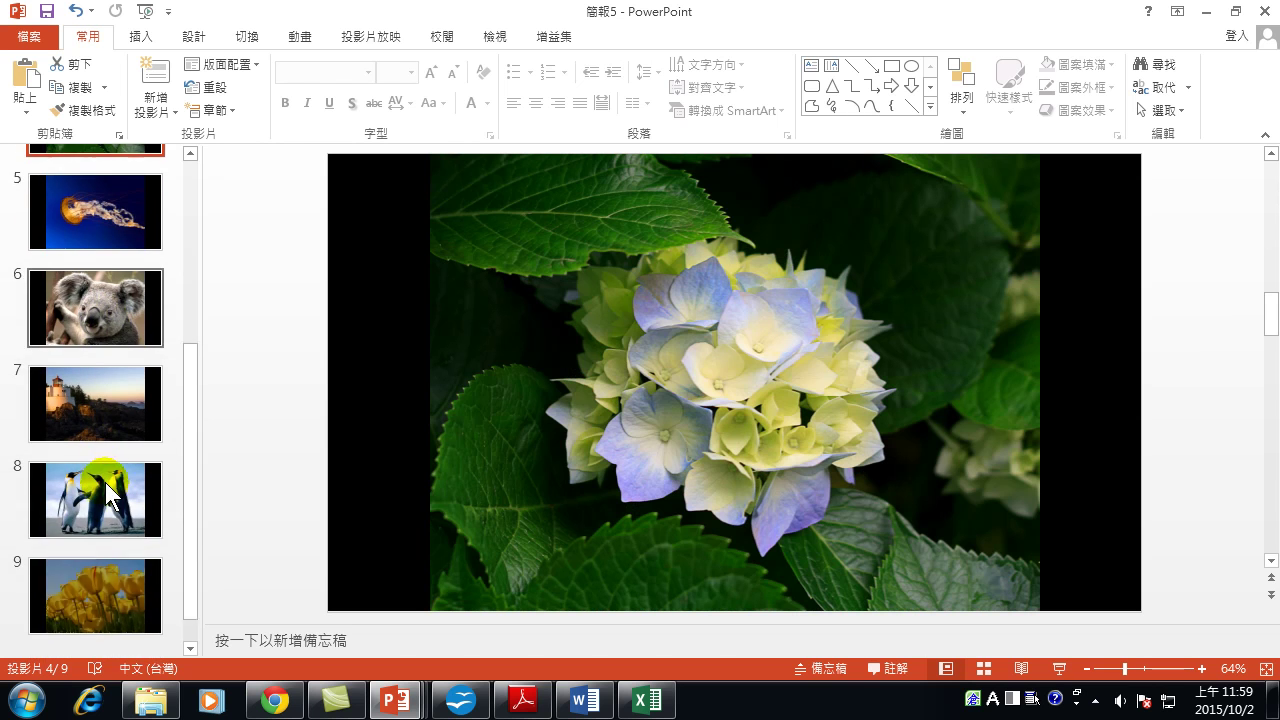
scroll(103, 470, "up", 5)
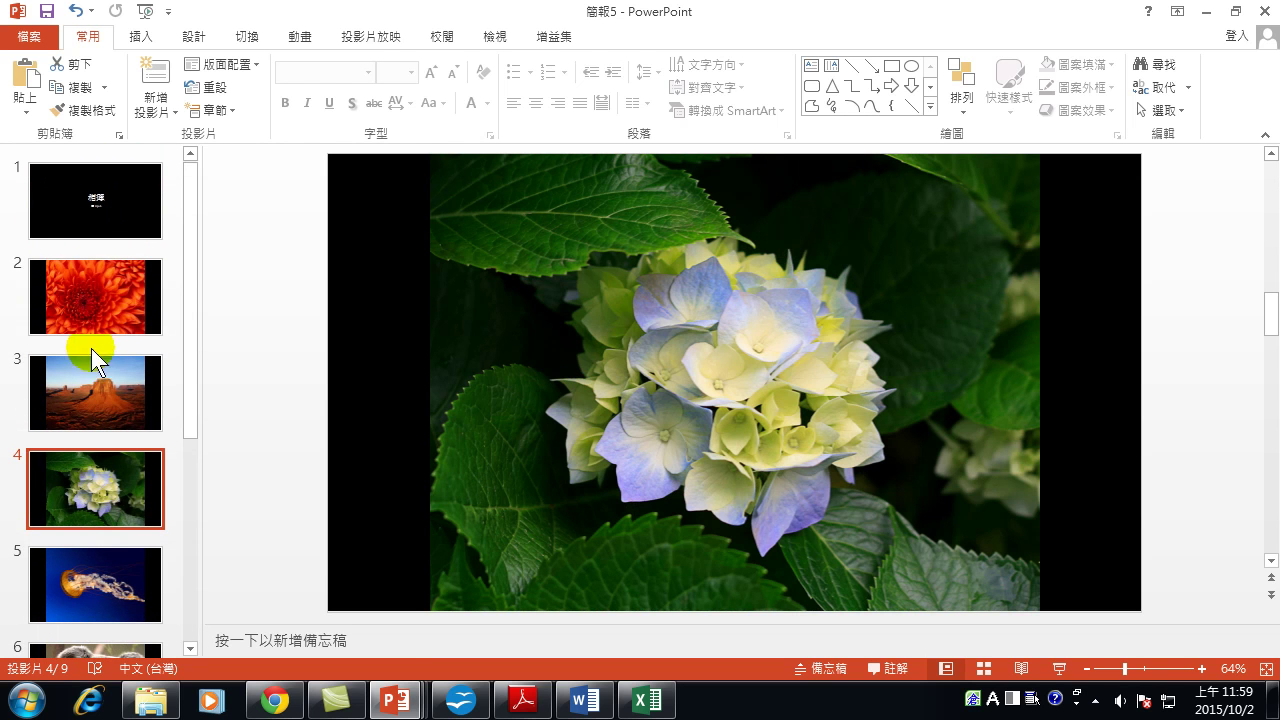
left_click(135, 195)
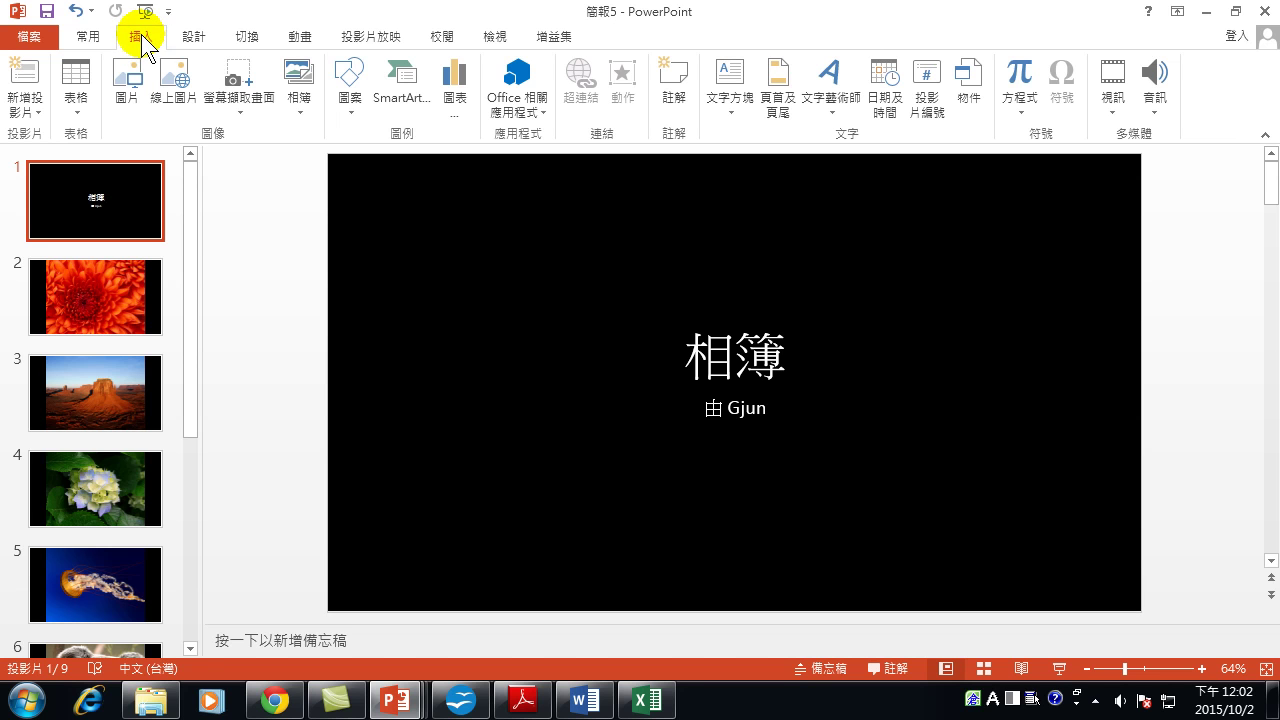
Open Edit Photo Album for 簡報5 and browse for new pictures from file.
left_click(300, 104)
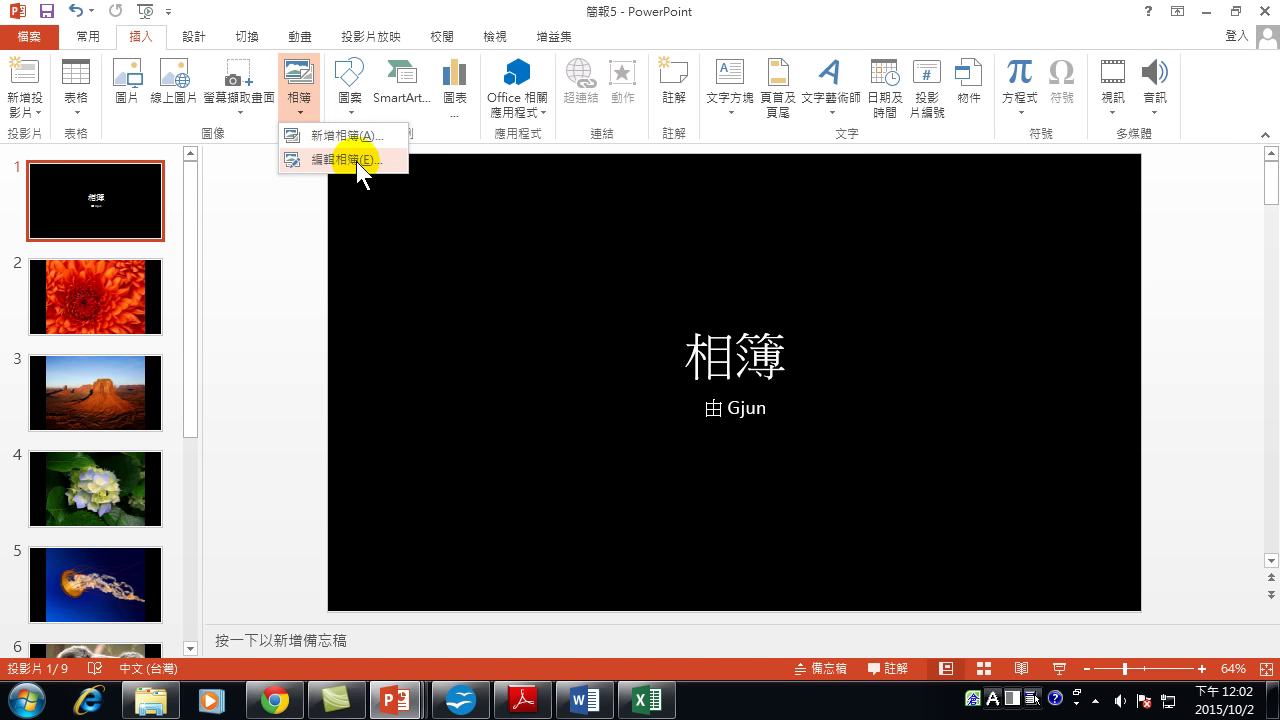
left_click(357, 161)
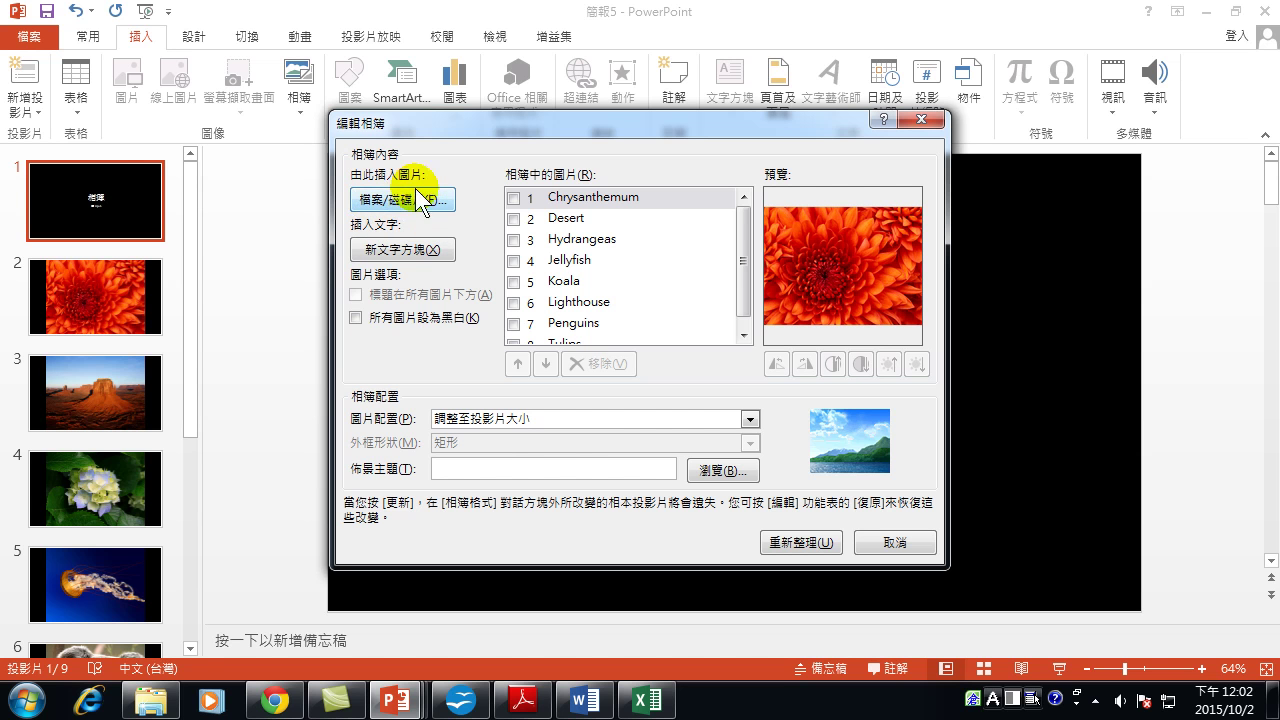
left_click(388, 200)
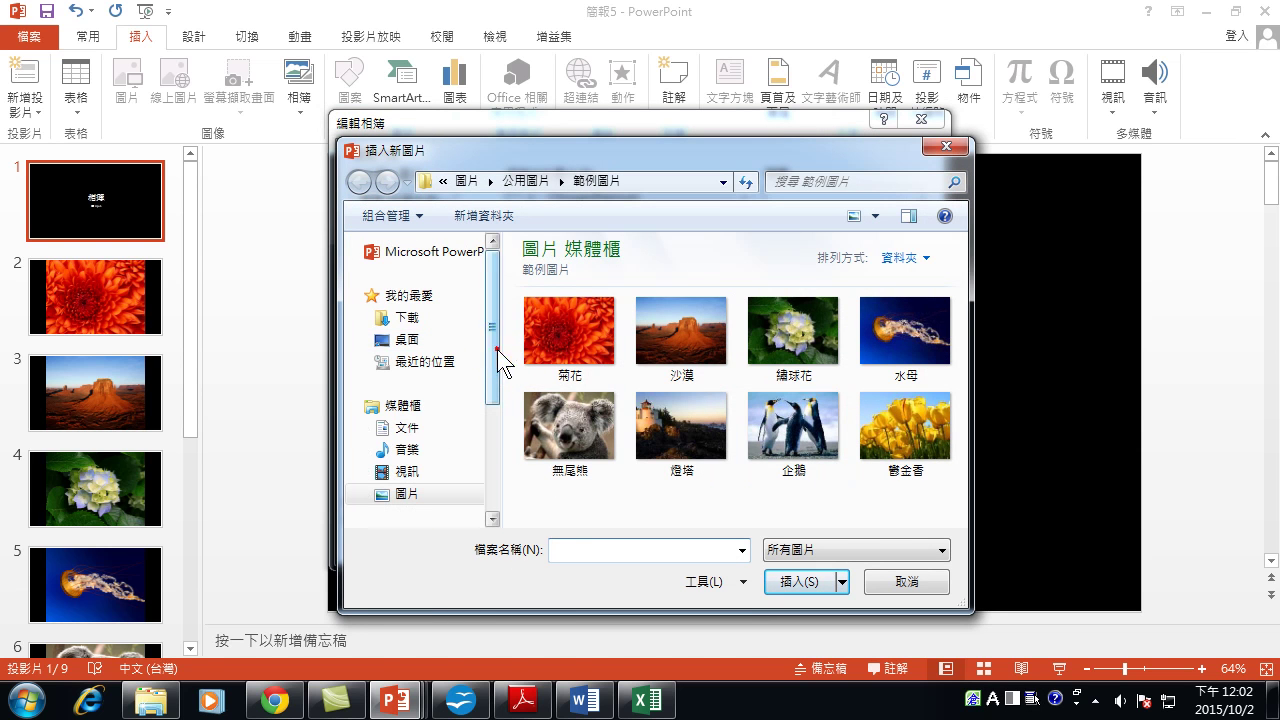
Browse the 文件 library and G: drive folders 研究, Office 2016範例 and writer示範檔 for pictures.
left_click_drag(496, 349, 497, 429)
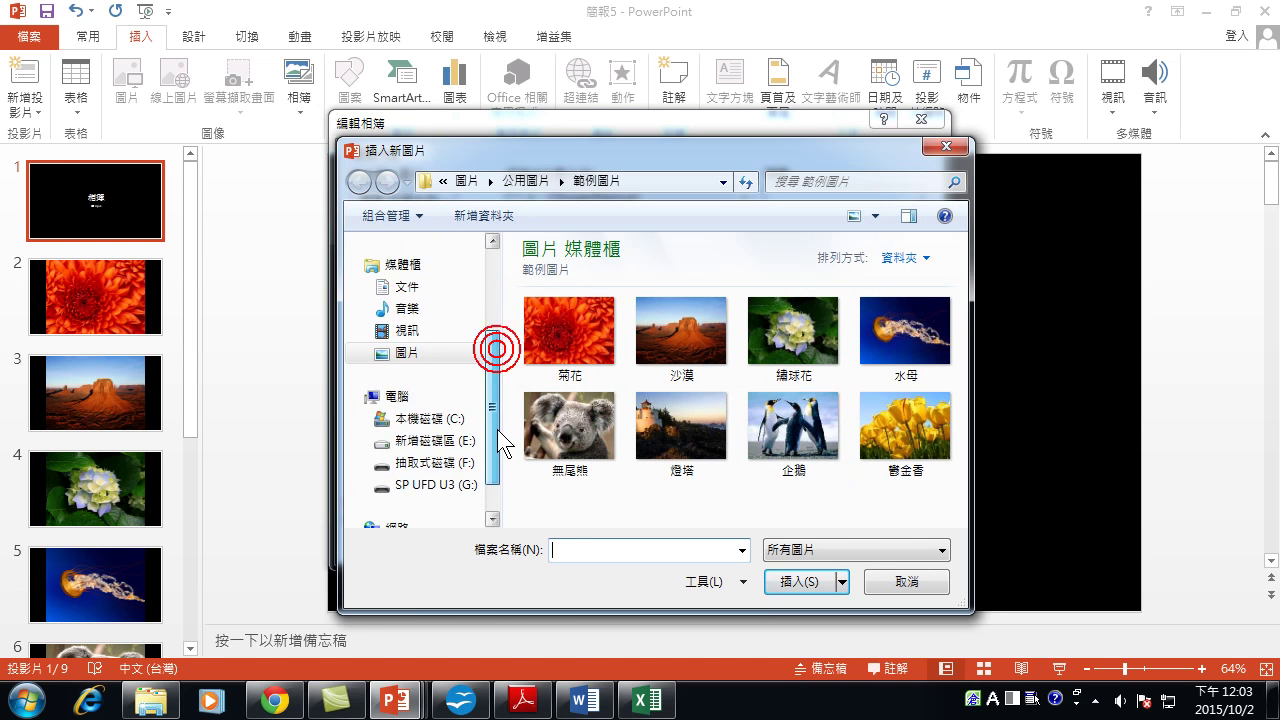
left_click(415, 285)
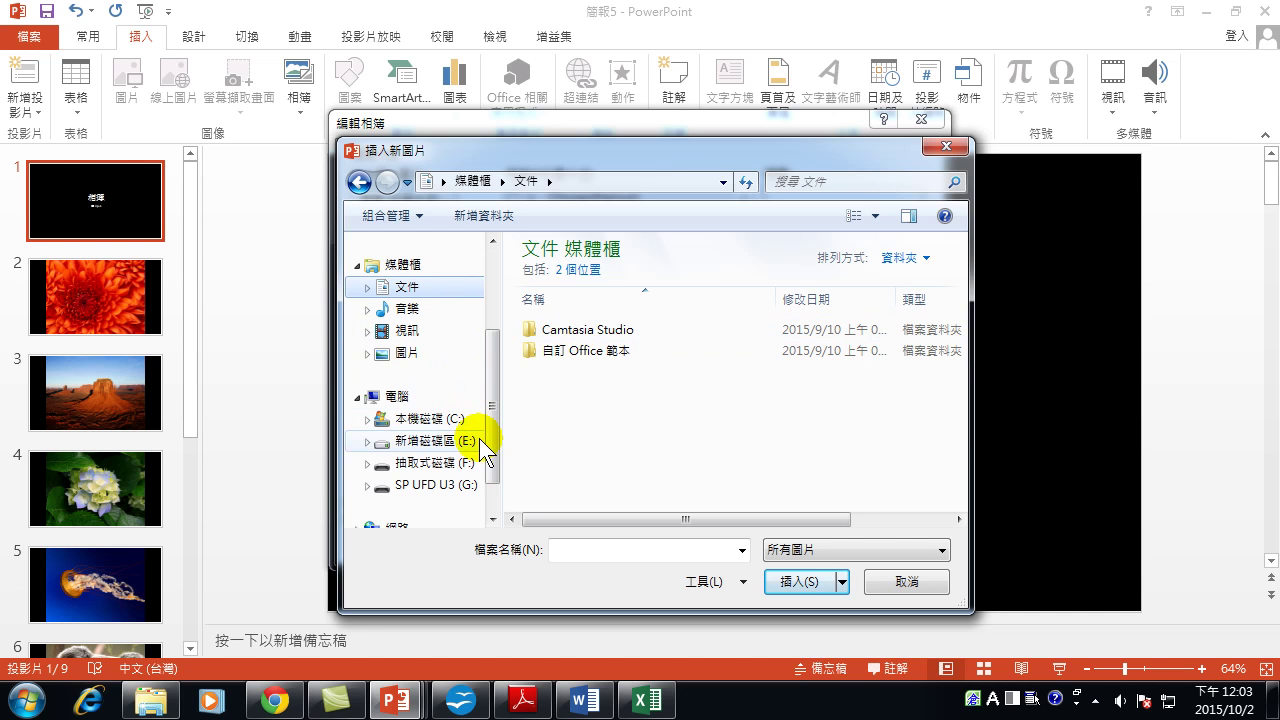
left_click(445, 490)
left_click(569, 378)
scroll(599, 391, "right", 2)
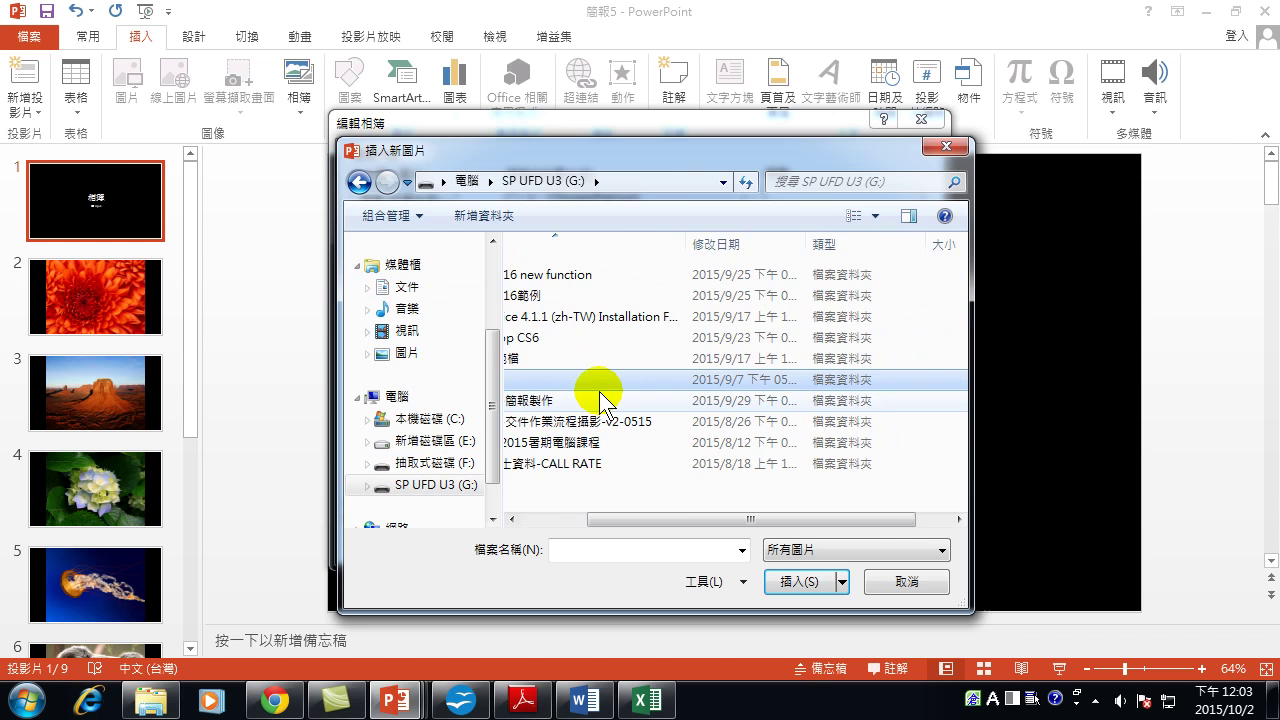
scroll(591, 403, "left", 2)
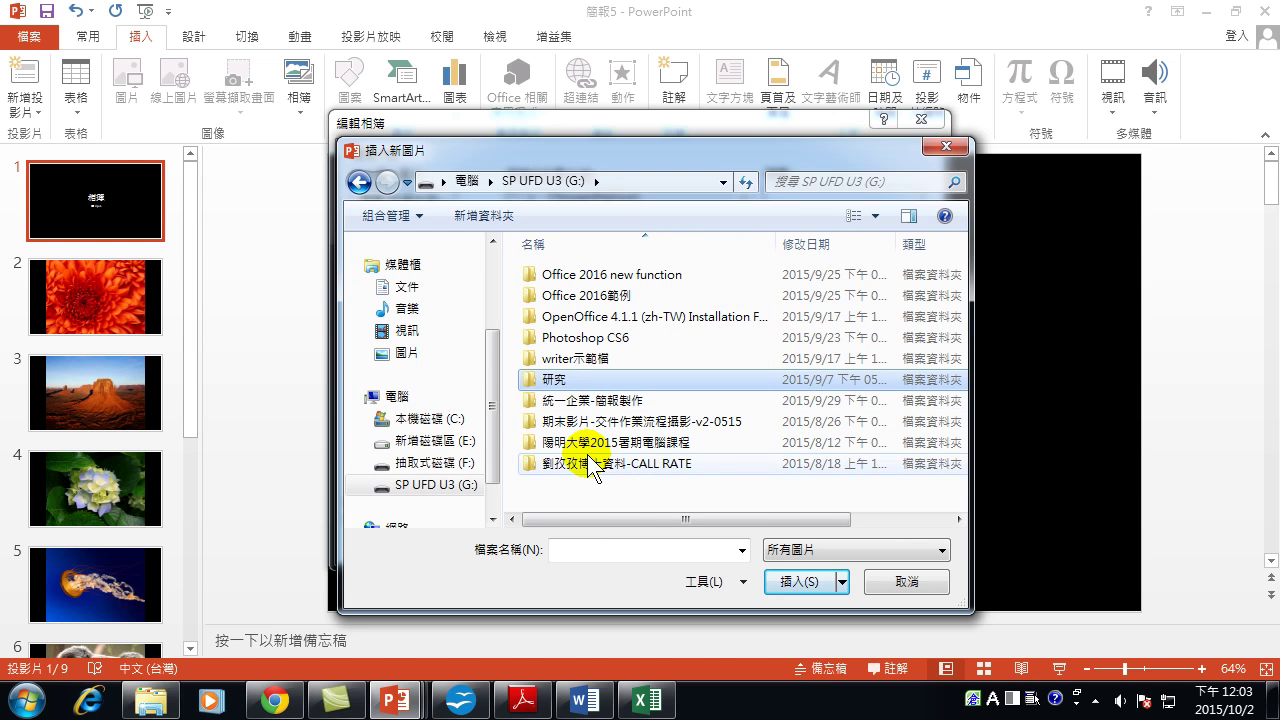
double_click(599, 296)
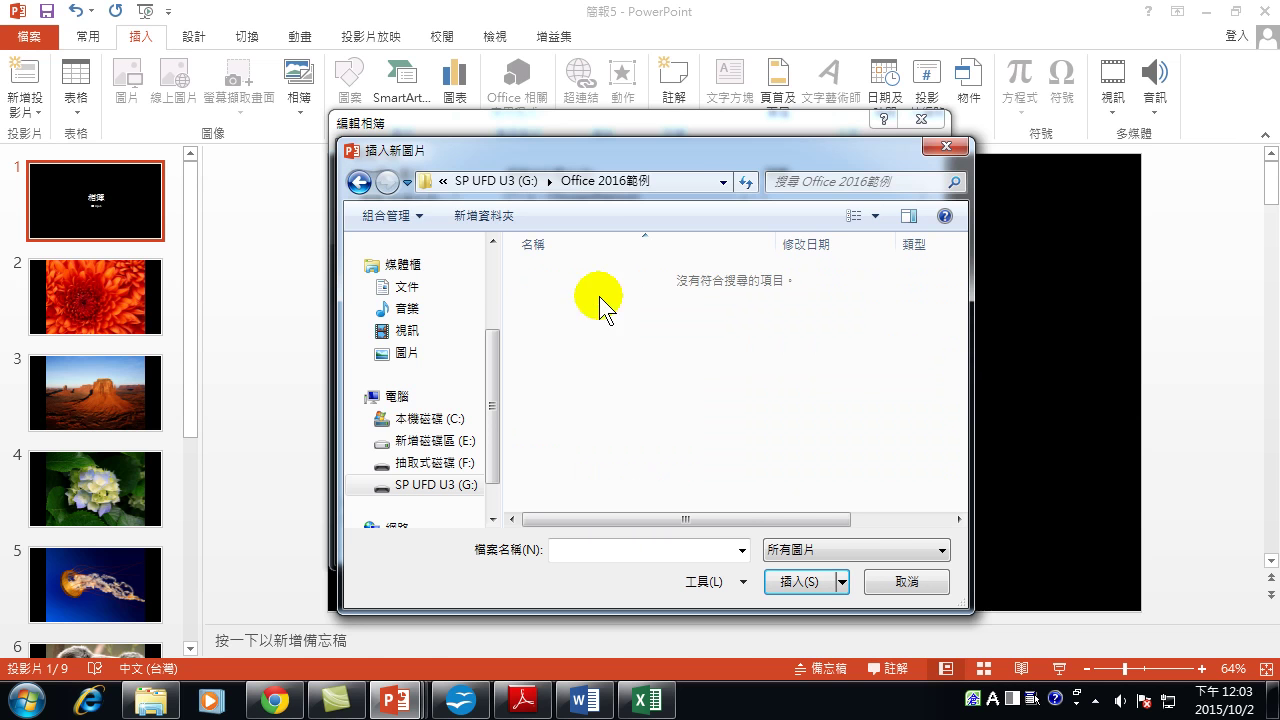
left_click(358, 182)
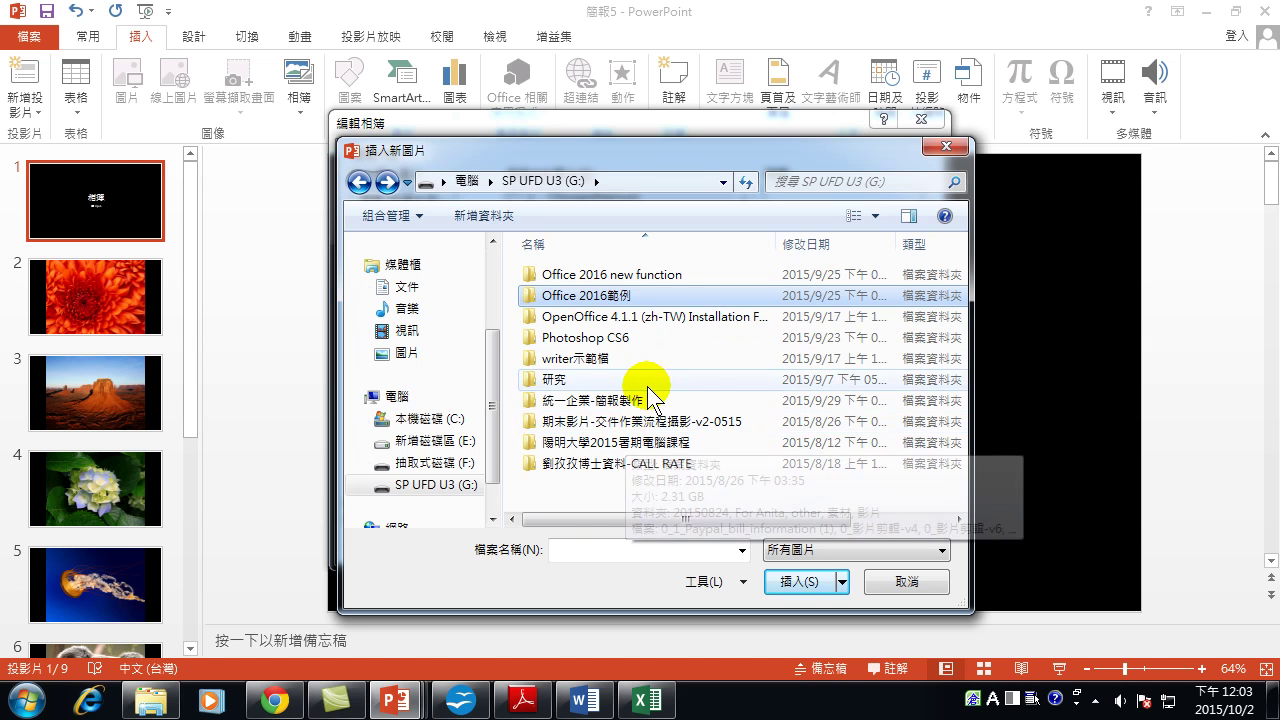
left_click(595, 361)
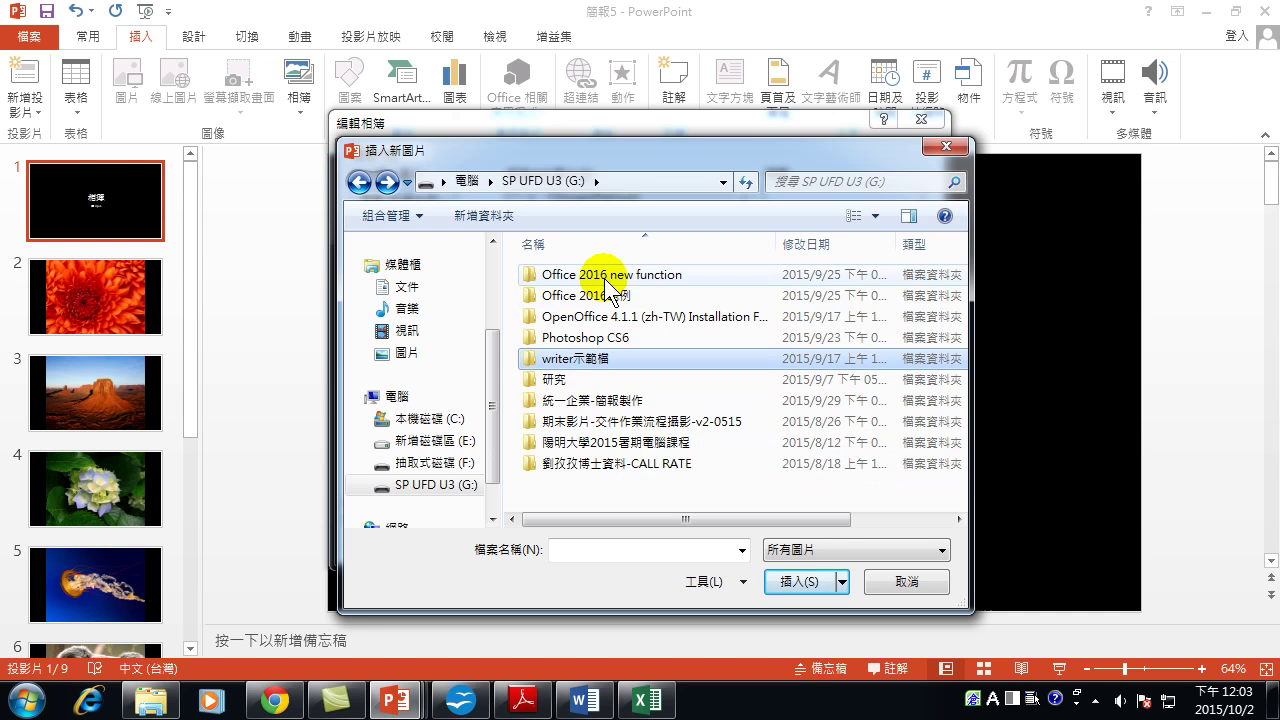
Check drives C: and E: and the 自訂 Office 範本 folder, then cancel without adding pictures.
left_click(432, 418)
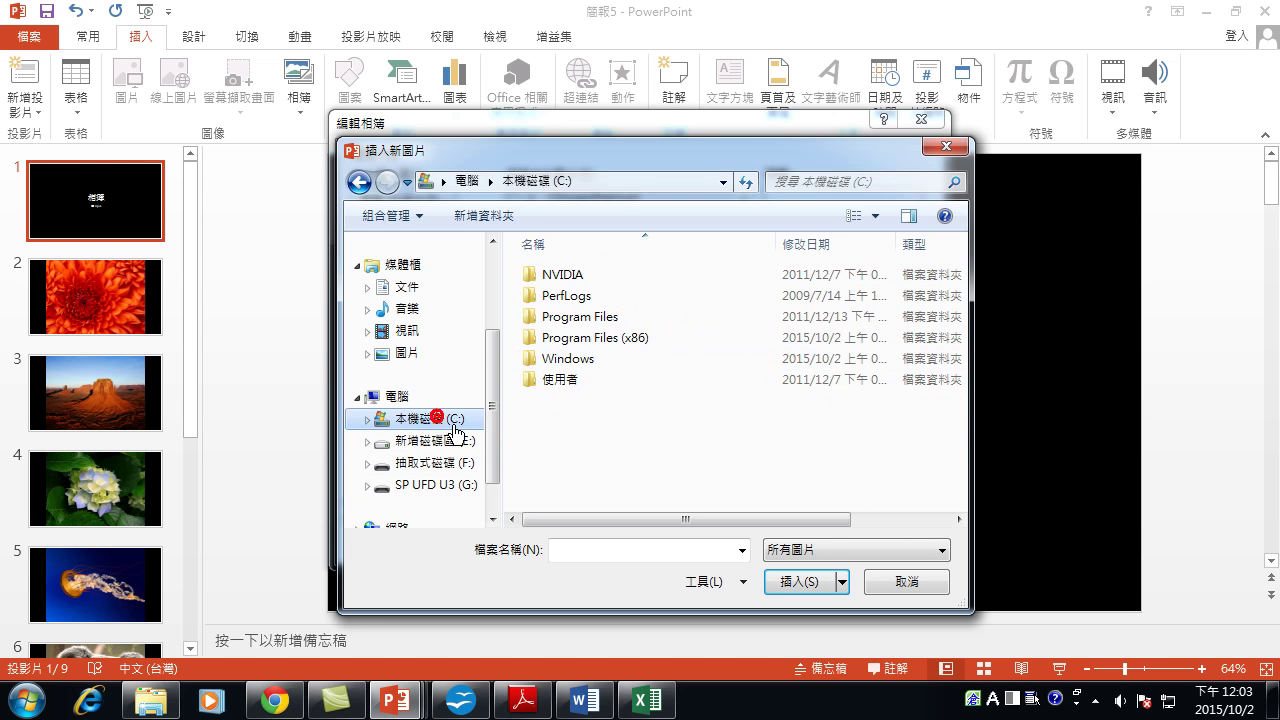
left_click(462, 440)
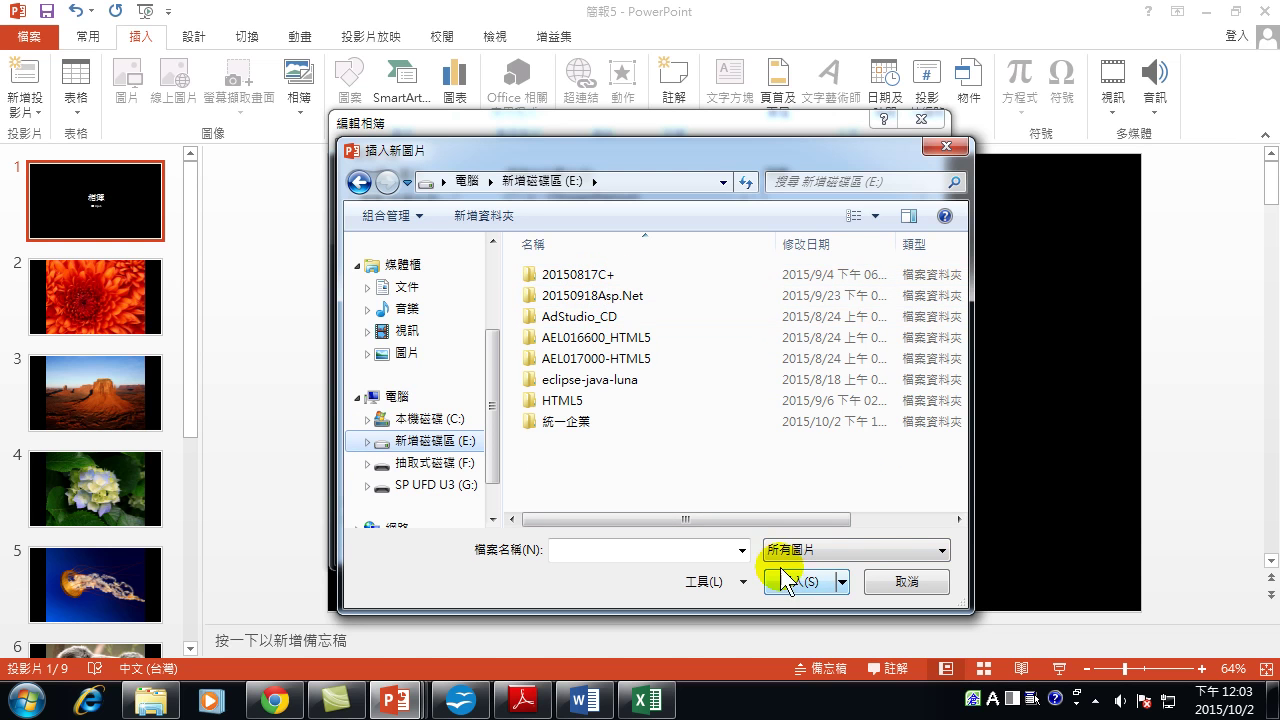
left_click(412, 287)
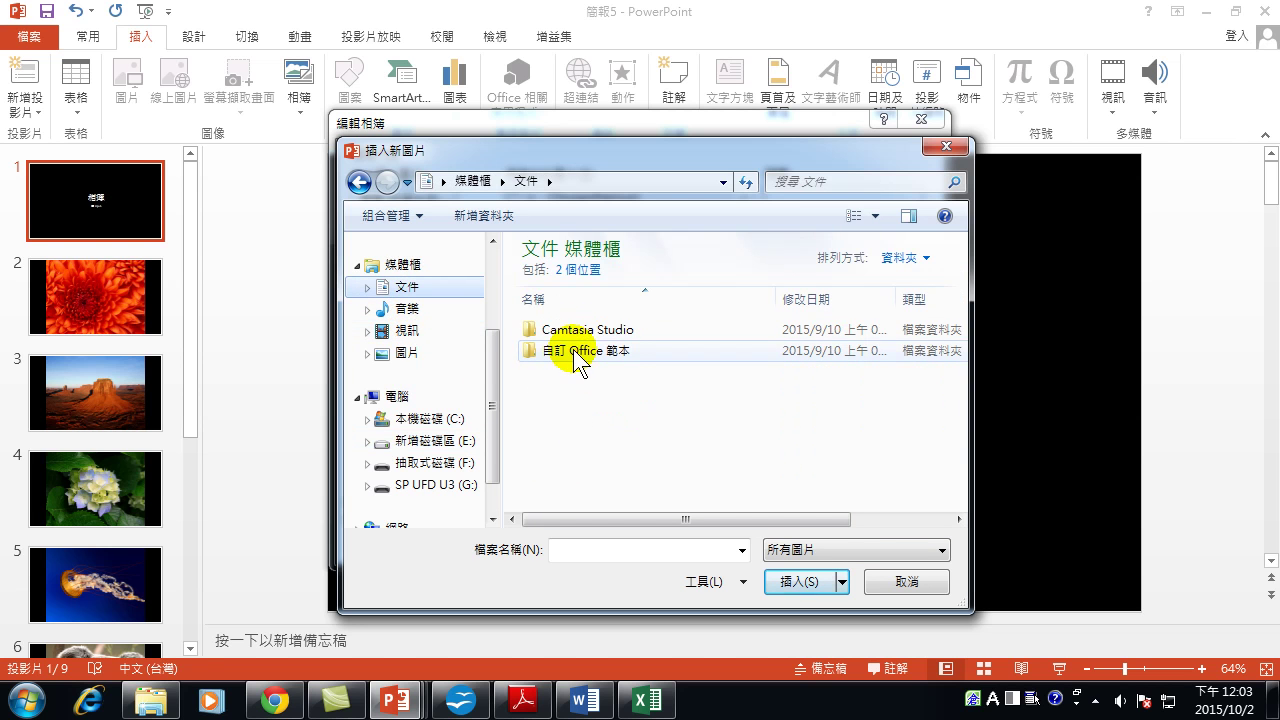
double_click(575, 350)
left_click(357, 183)
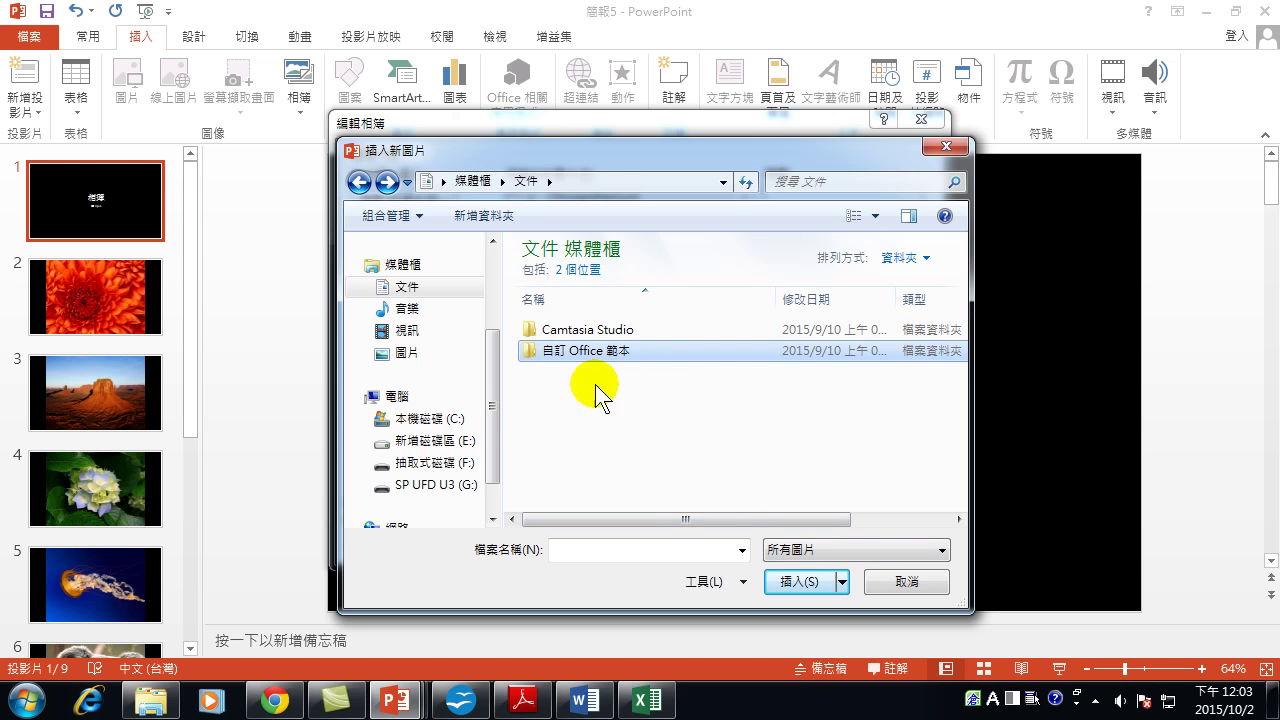
left_click(902, 585)
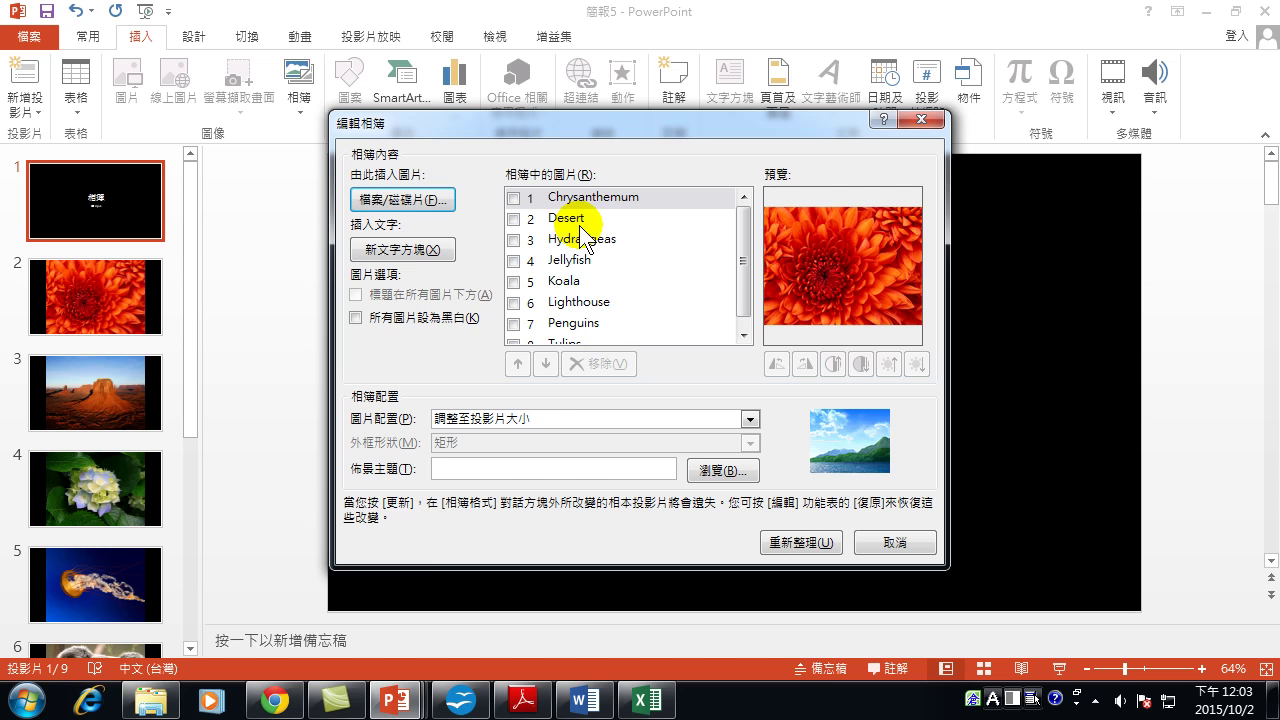
Set the album to 2 pictures per slide with Rounded Rectangle frames, update, and view slide 2.
left_click(656, 420)
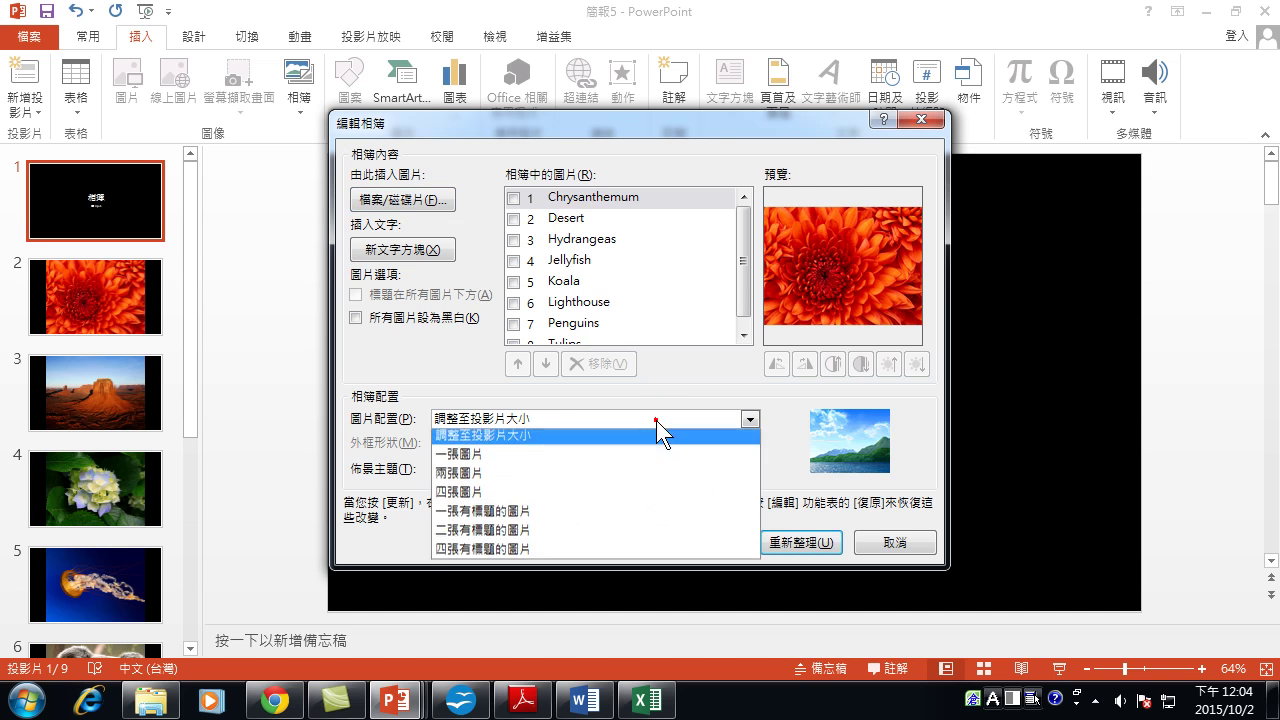
left_click(473, 476)
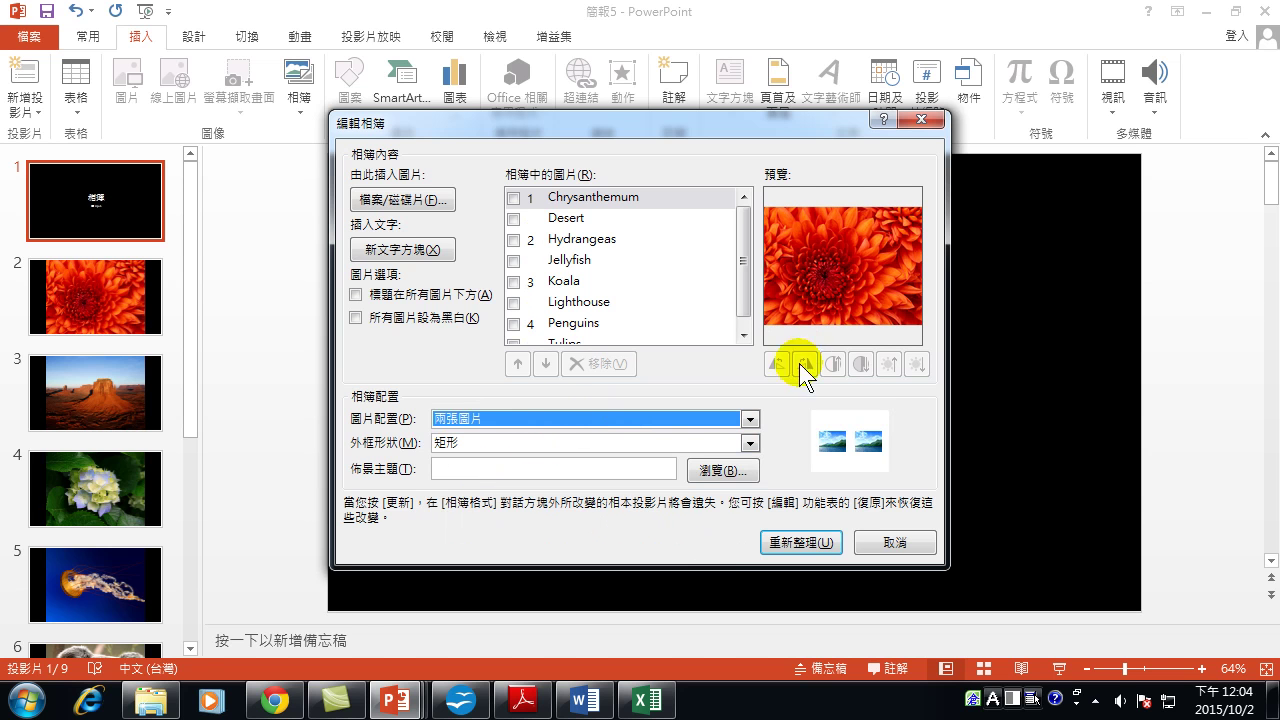
left_click(750, 447)
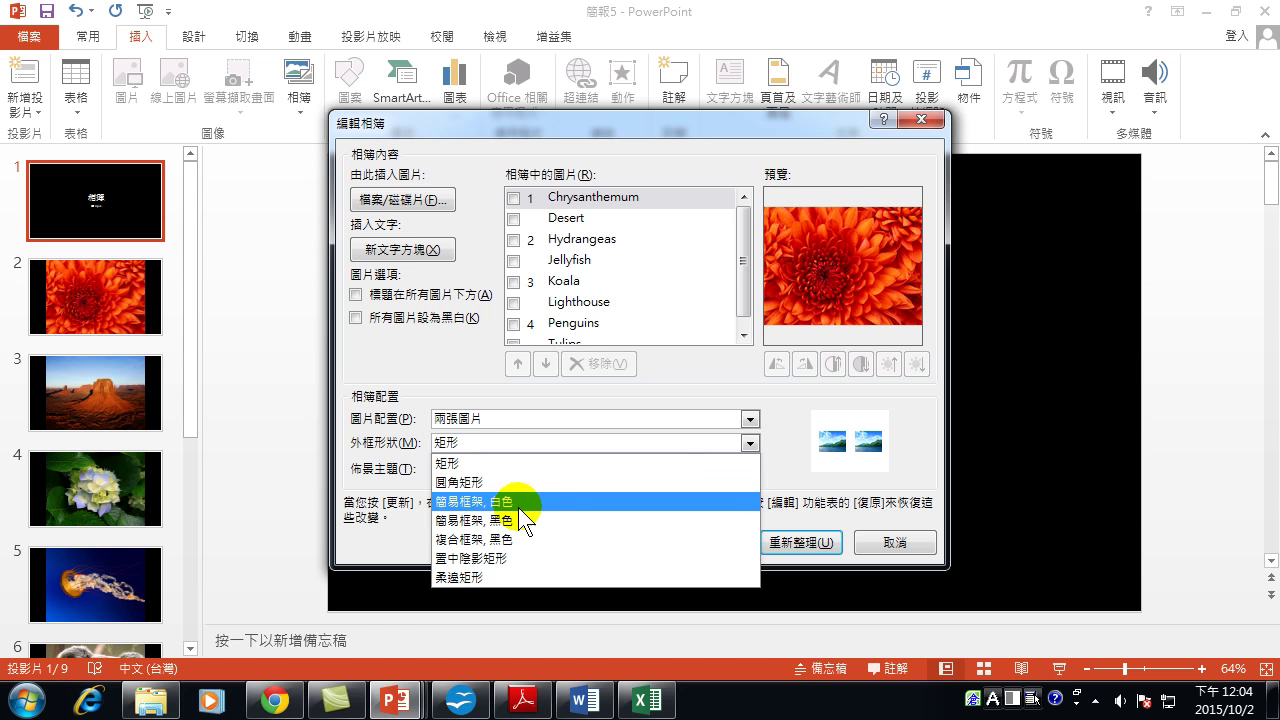
left_click(486, 482)
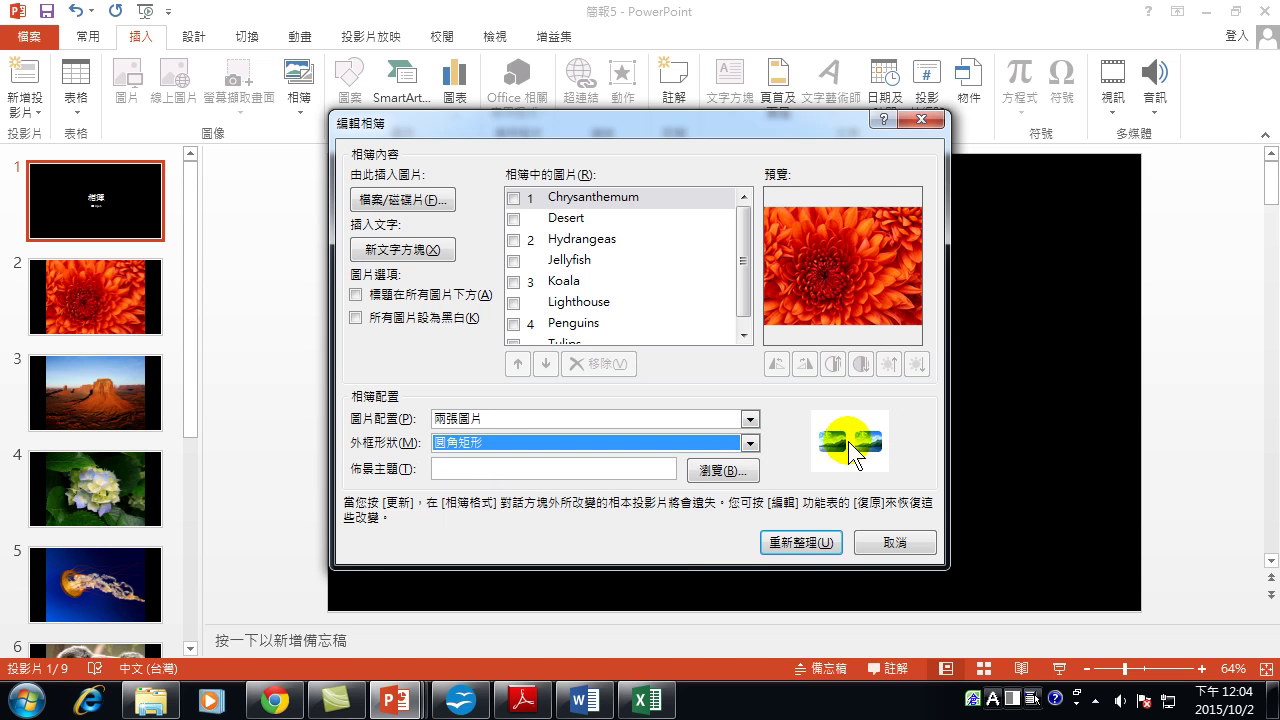
left_click(799, 543)
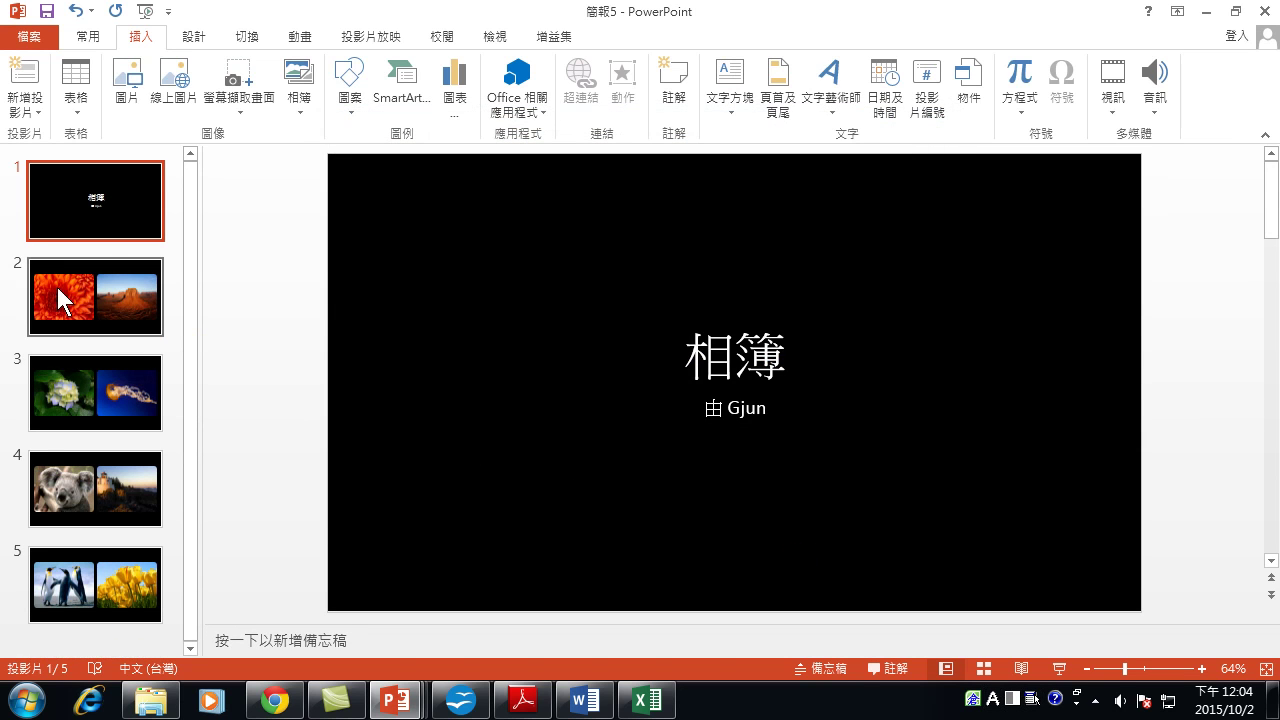
left_click(78, 300)
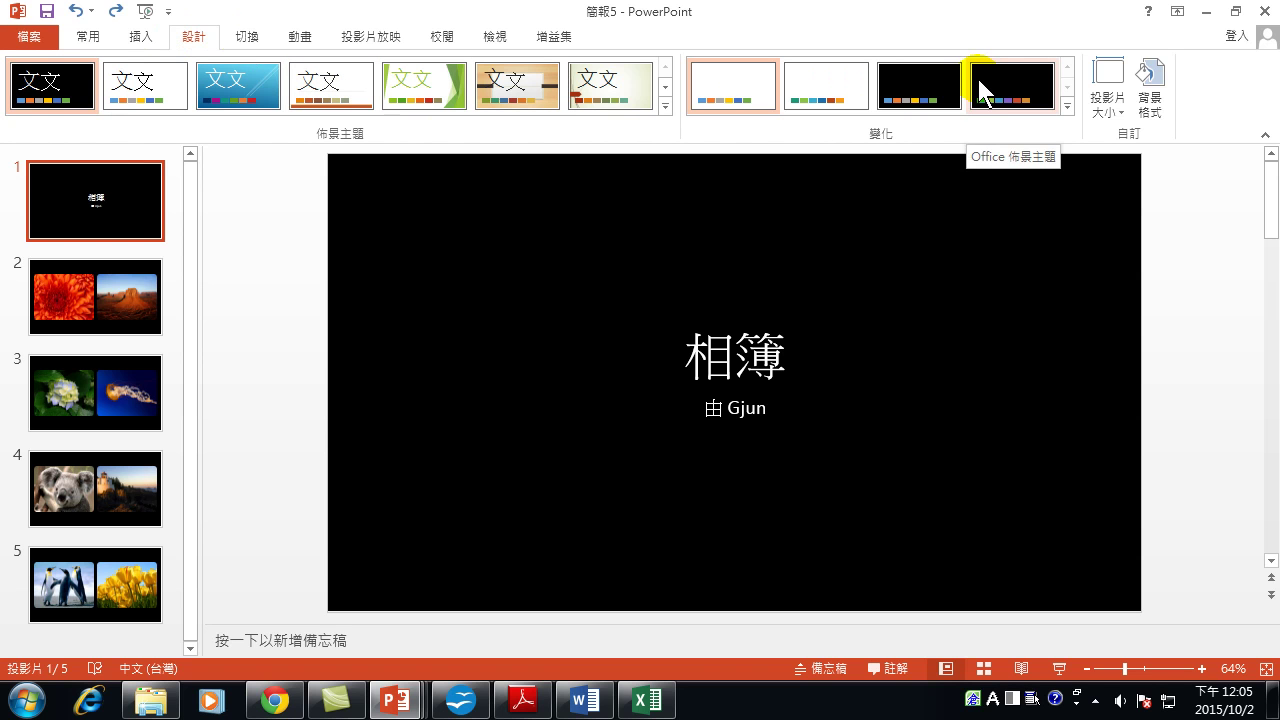
left_click(247, 34)
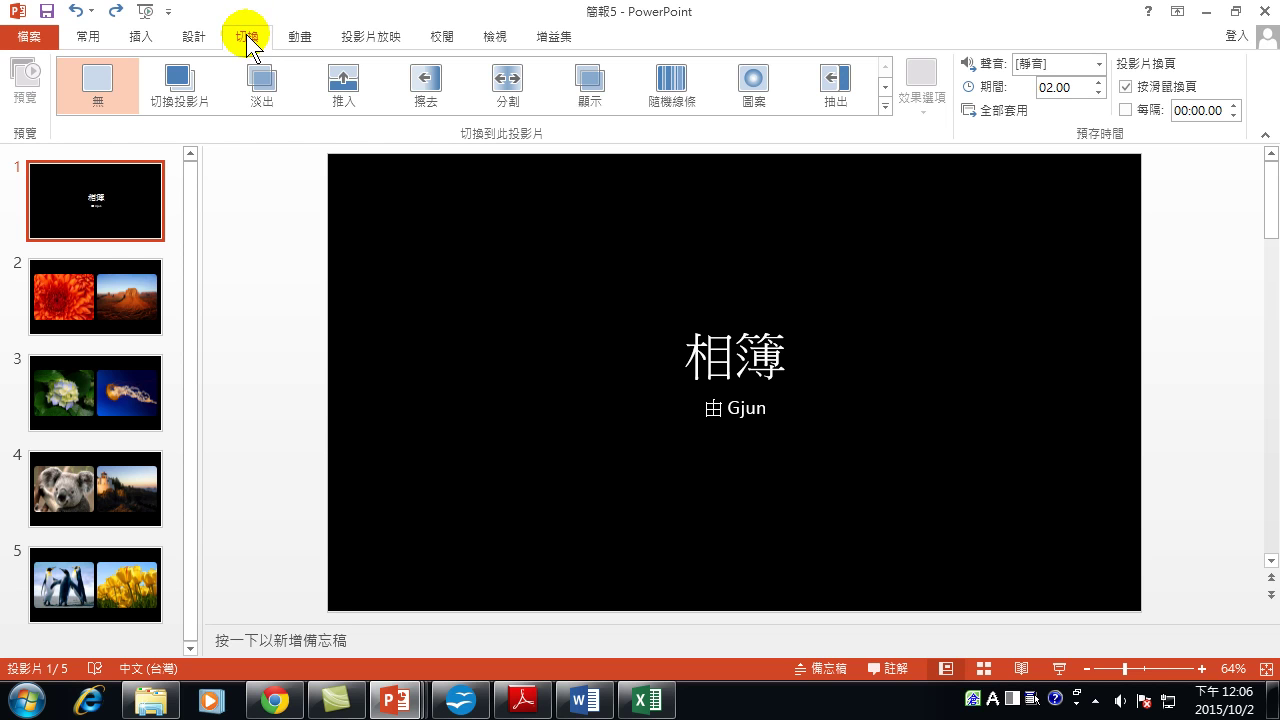
Apply the Blinds (百葉窗) transition to title slide 1.
left_click(110, 212)
left_click(886, 86)
left_click(886, 86)
left_click(886, 86)
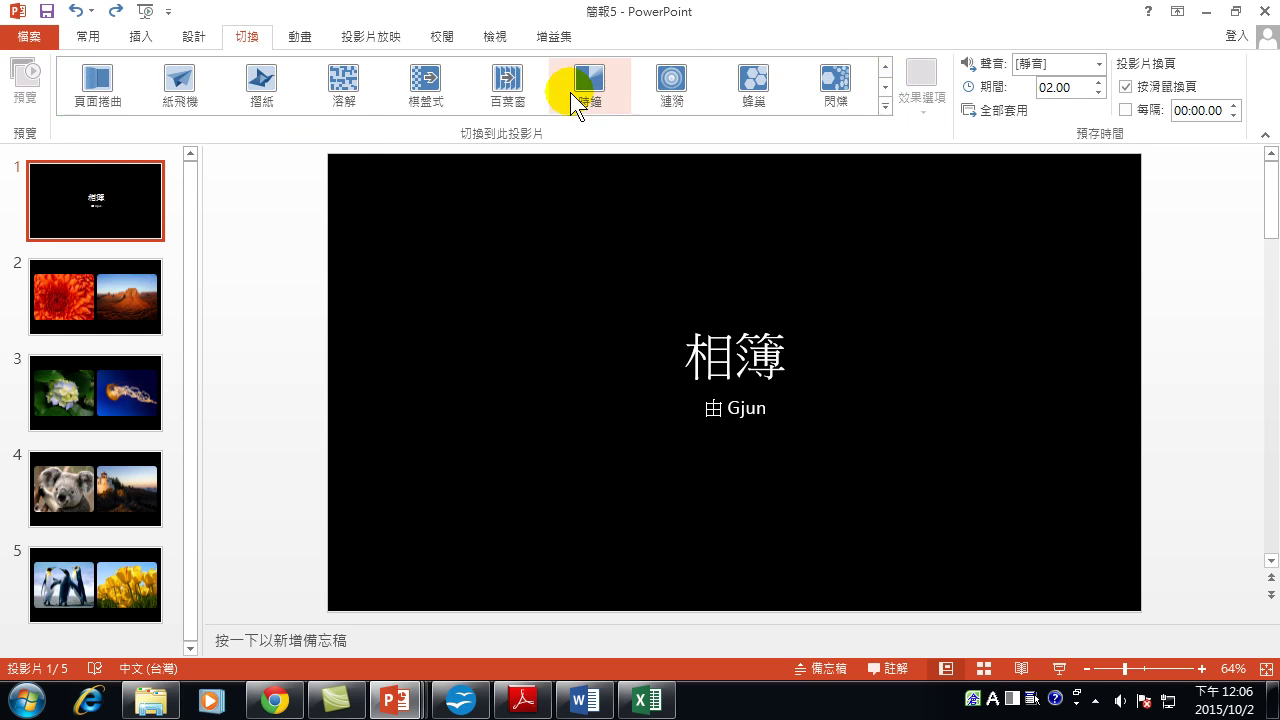
left_click(508, 78)
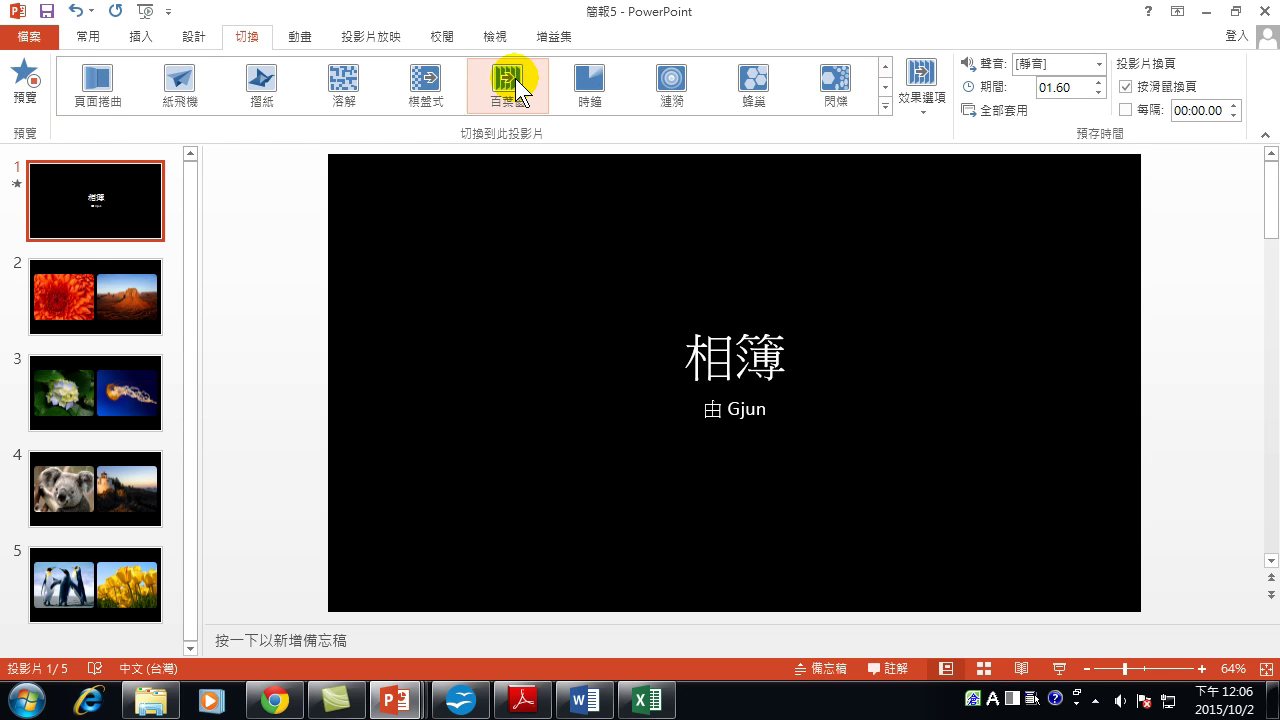
Try Pull Out, Shape and Crumple on slide 2, settling on the Cube transition.
left_click(107, 281)
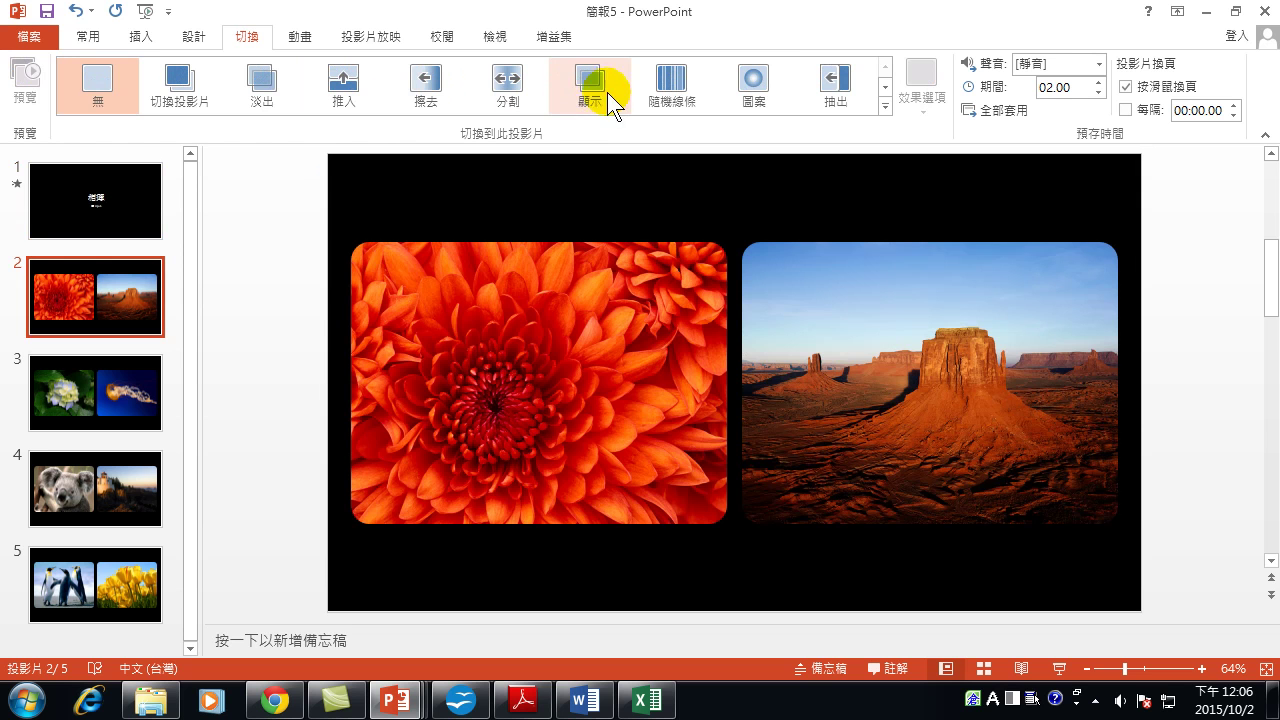
left_click(840, 84)
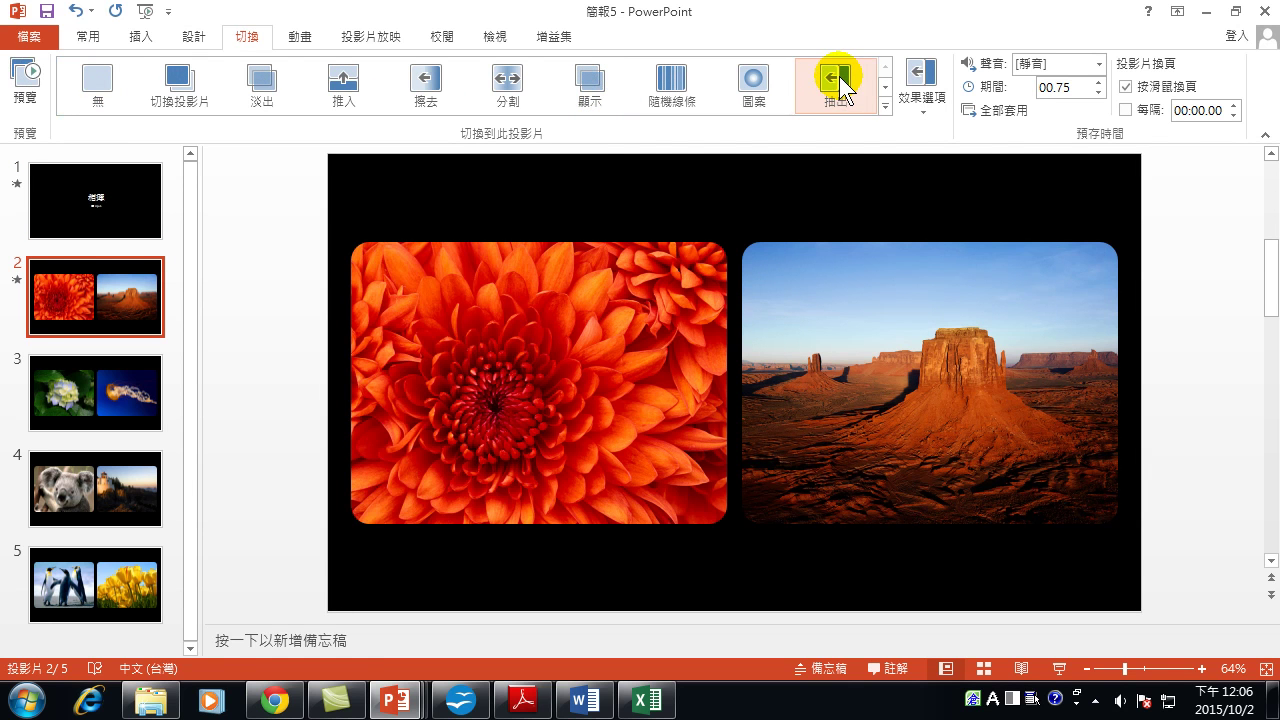
left_click(752, 84)
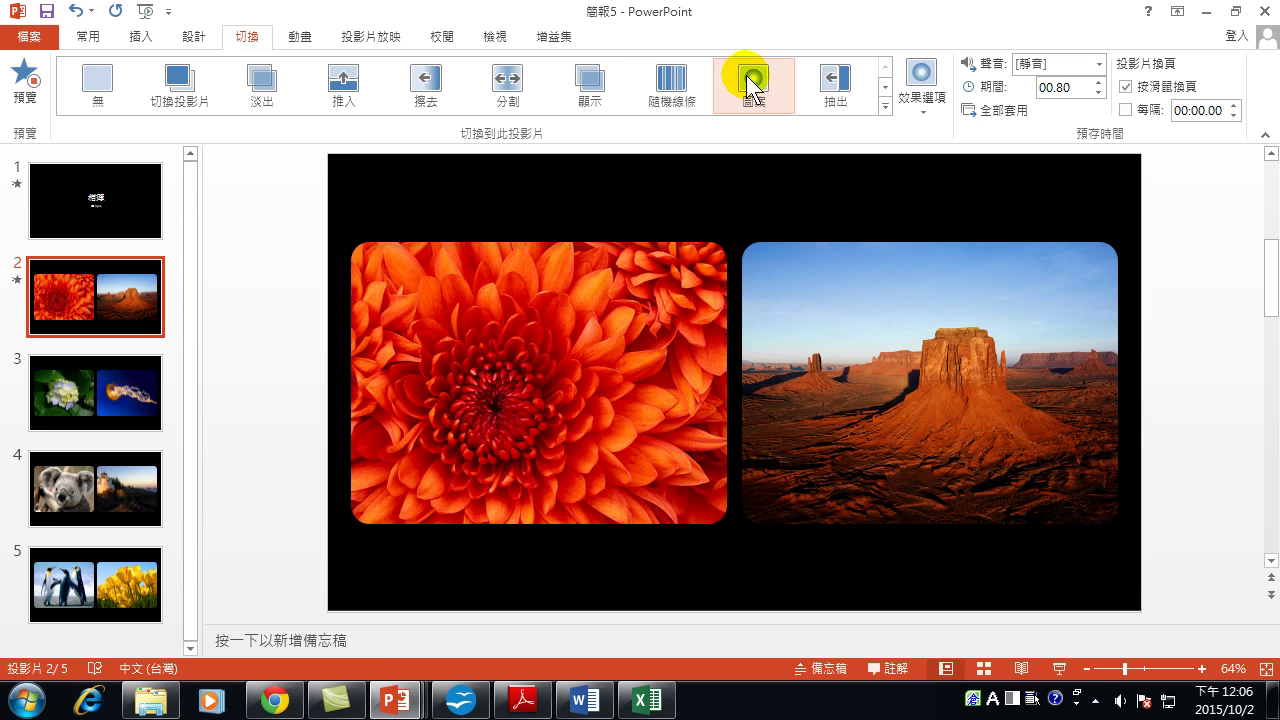
left_click(885, 87)
left_click(762, 81)
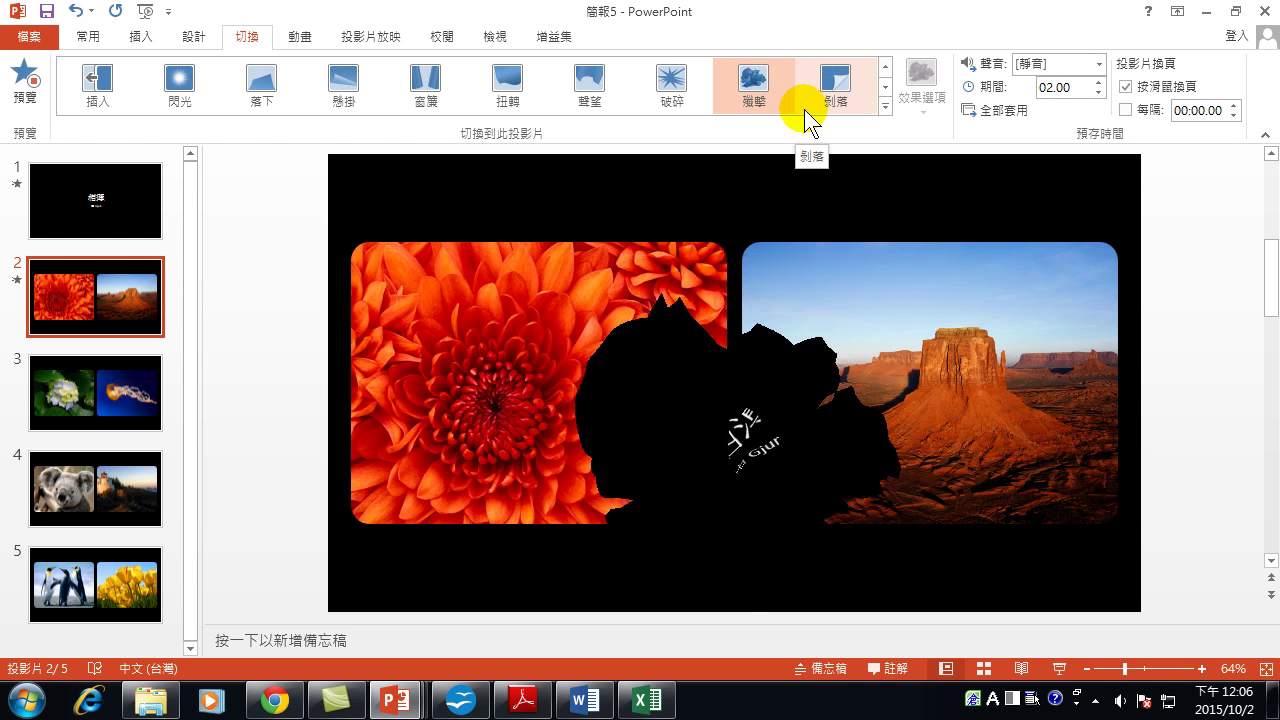
left_click(885, 87)
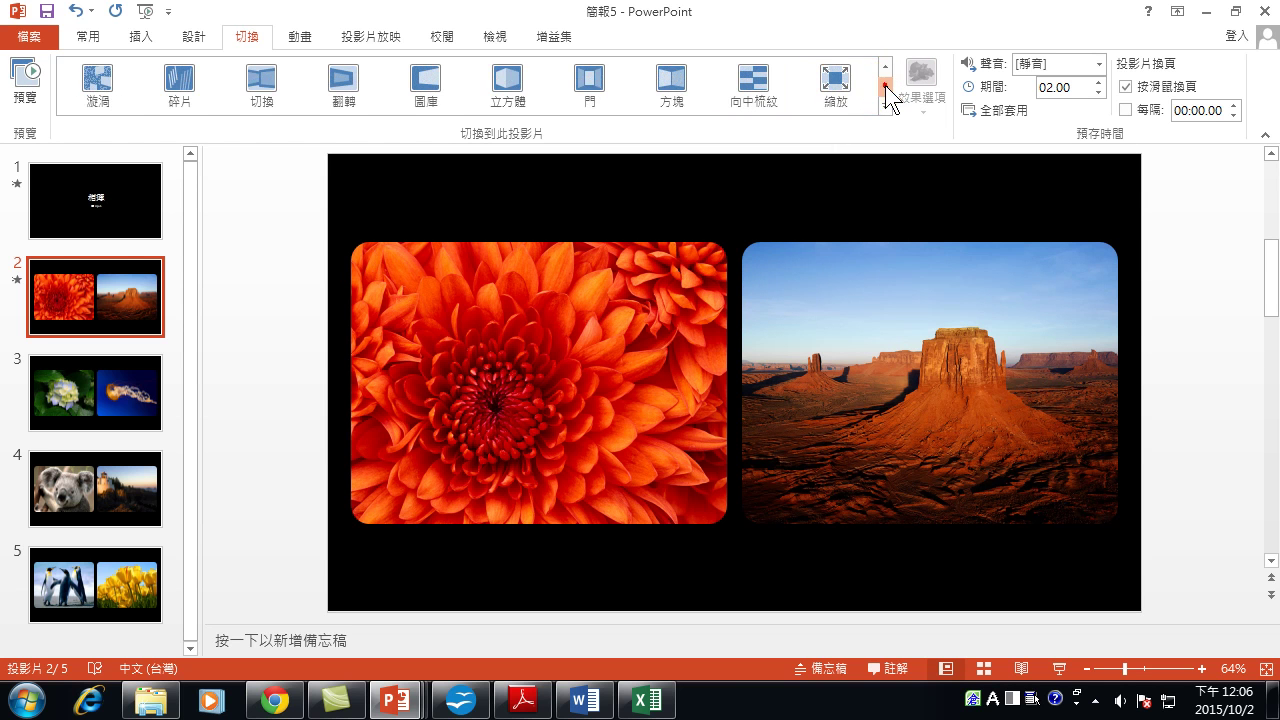
left_click(508, 80)
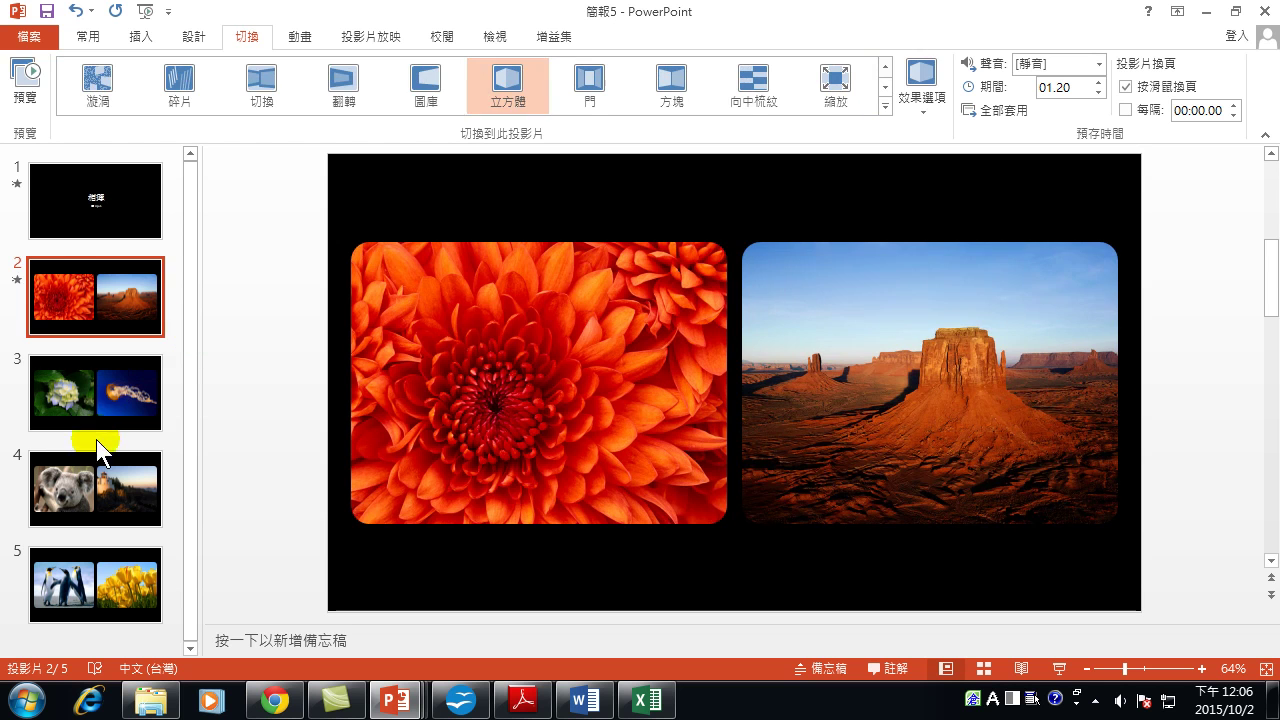
Try Split, Conveyor and Ferris Wheel on slide 3, settling on the Pan (全景) transition.
left_click(109, 396)
left_click(519, 92)
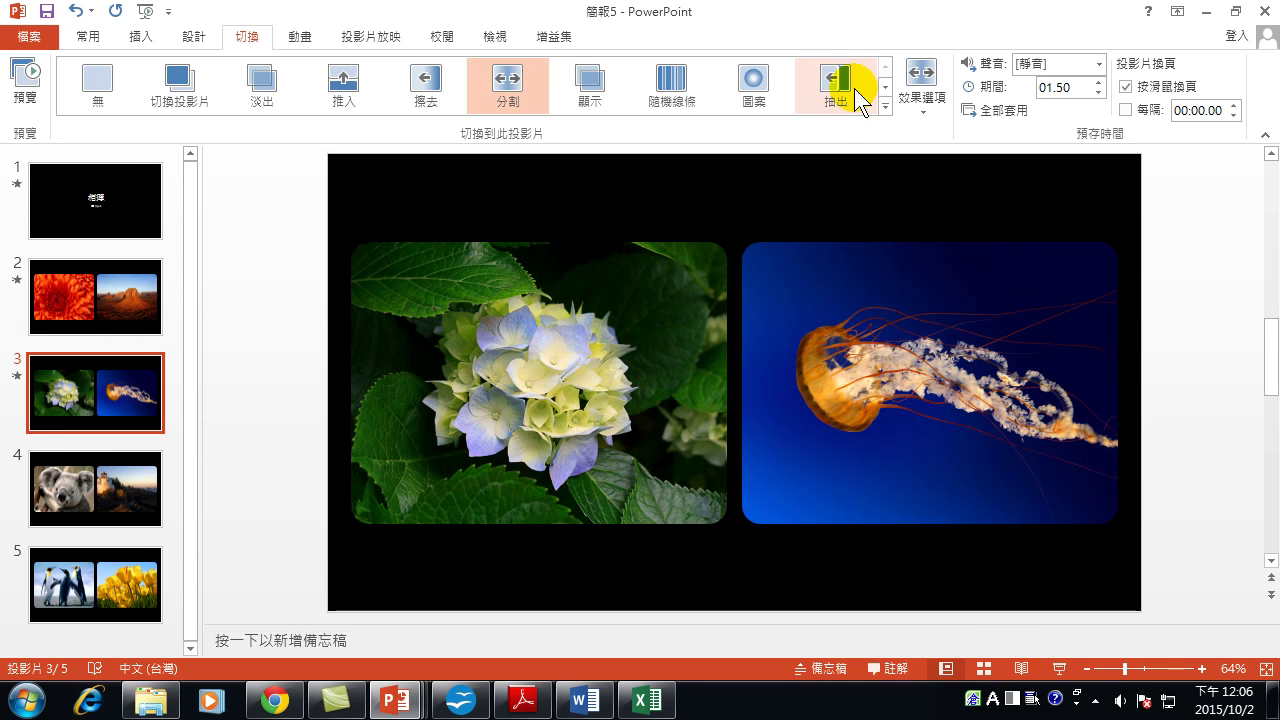
left_click(885, 88)
left_click(886, 89)
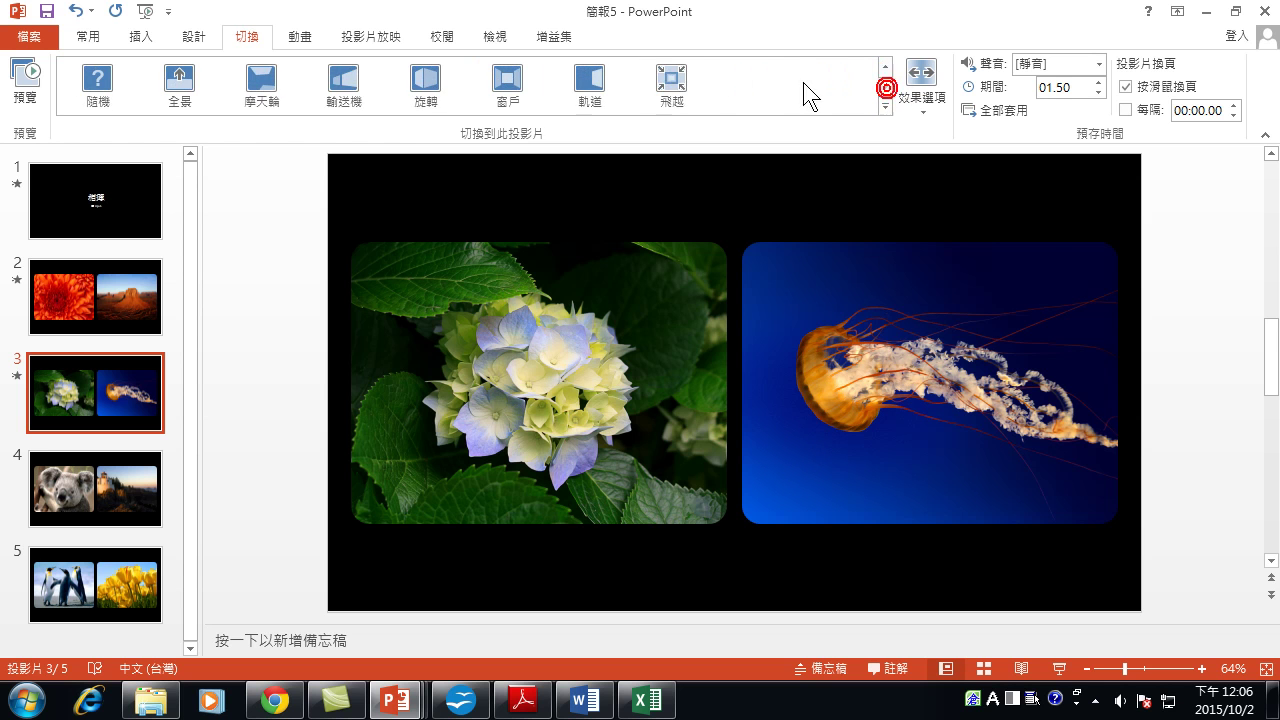
left_click(343, 85)
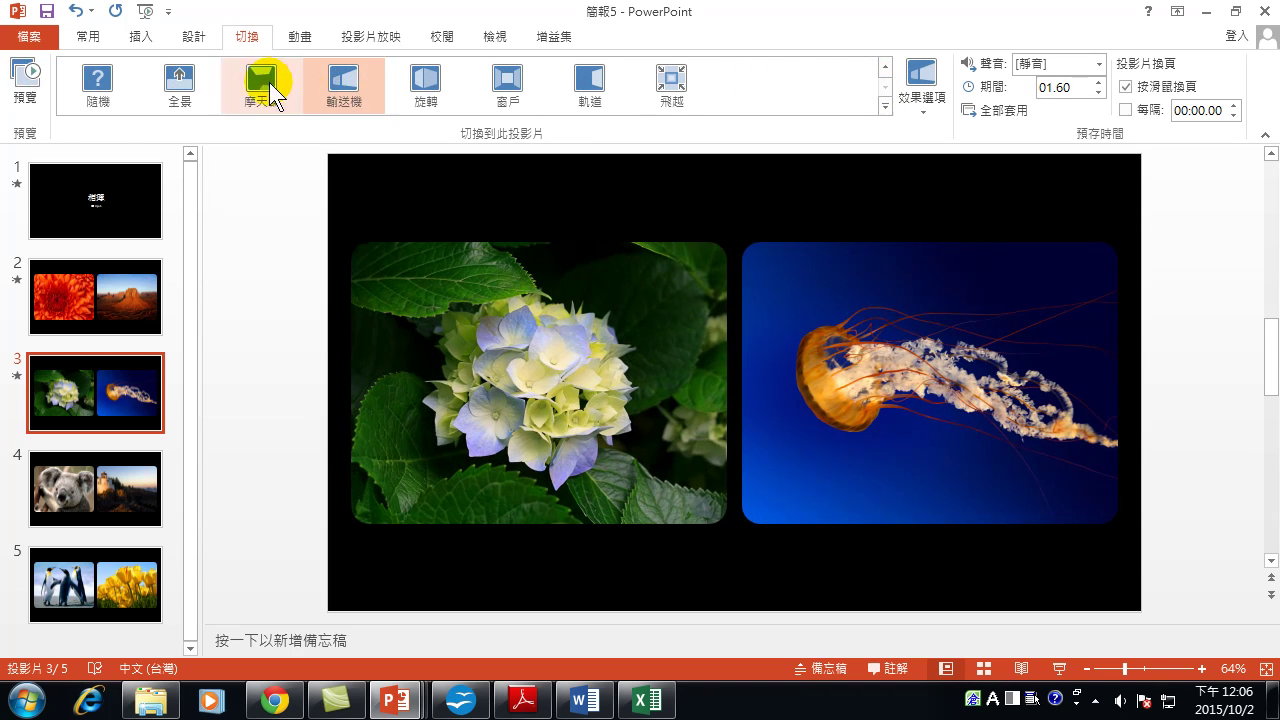
left_click(260, 88)
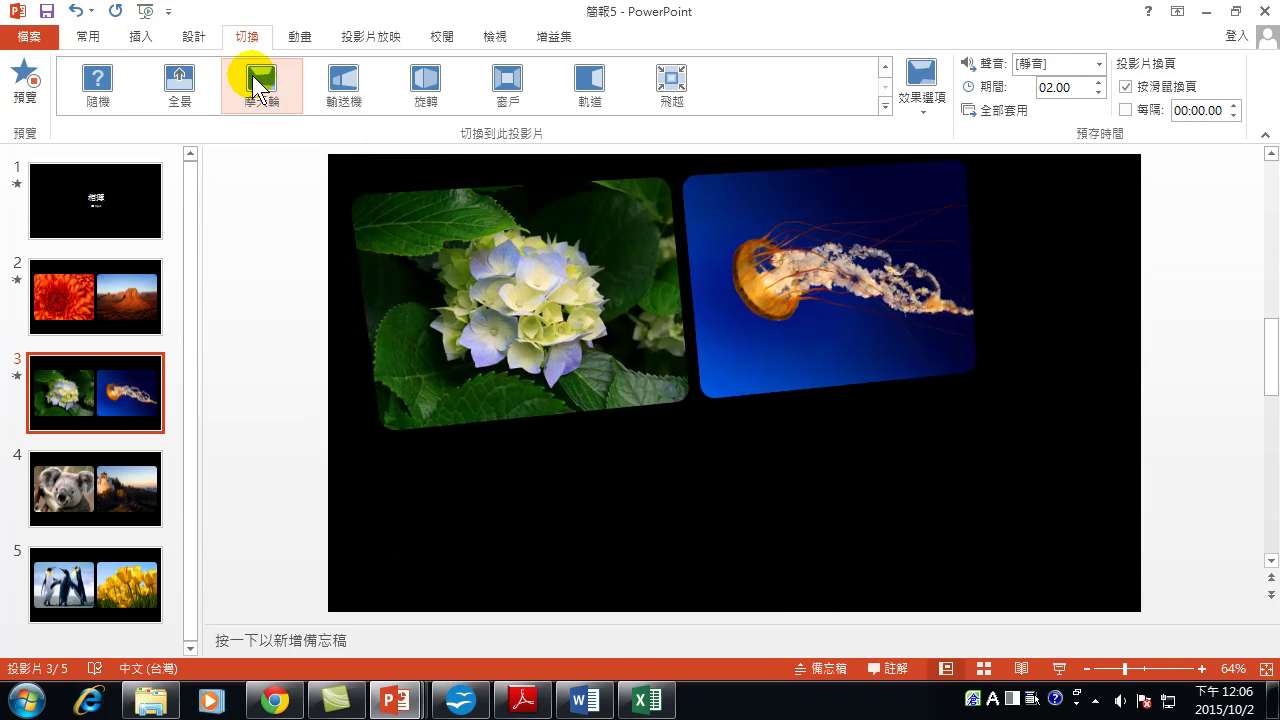
left_click(180, 88)
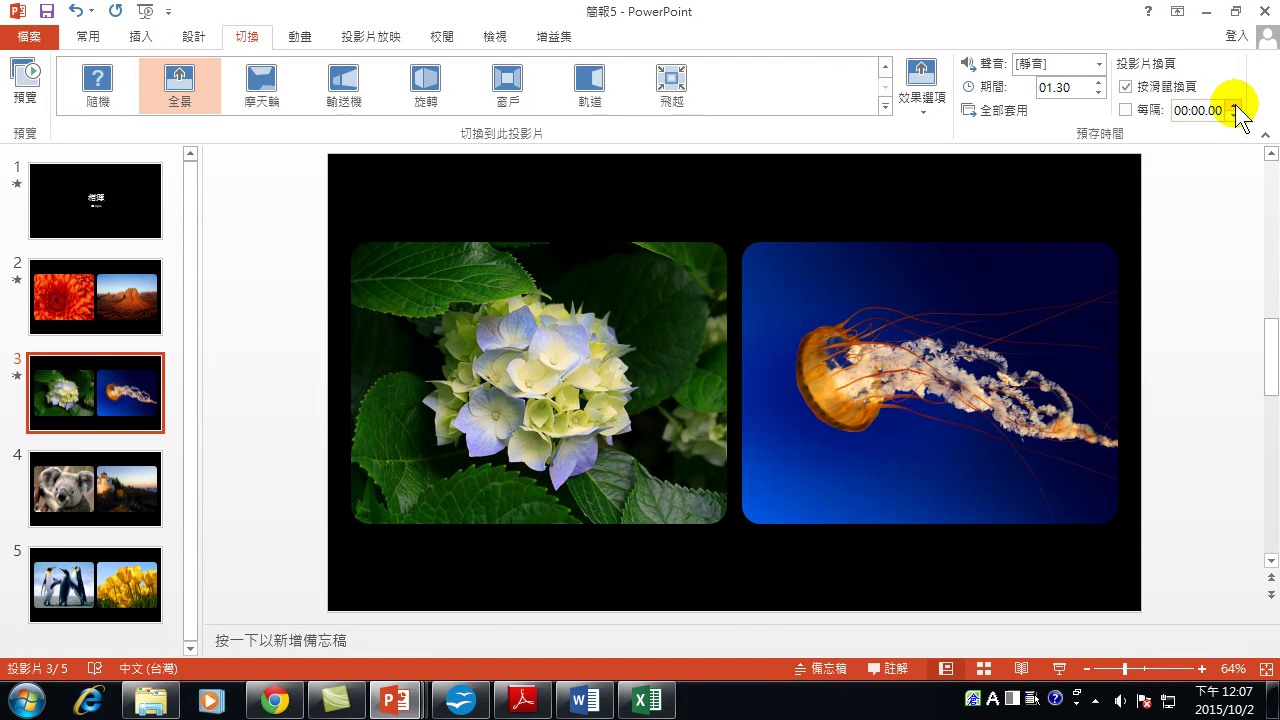
Enable auto-advance After 00:03.00 and apply the Pan transition and timing to all five slides.
left_click(1126, 110)
left_click(1233, 104)
left_click(1233, 104)
left_click(1233, 104)
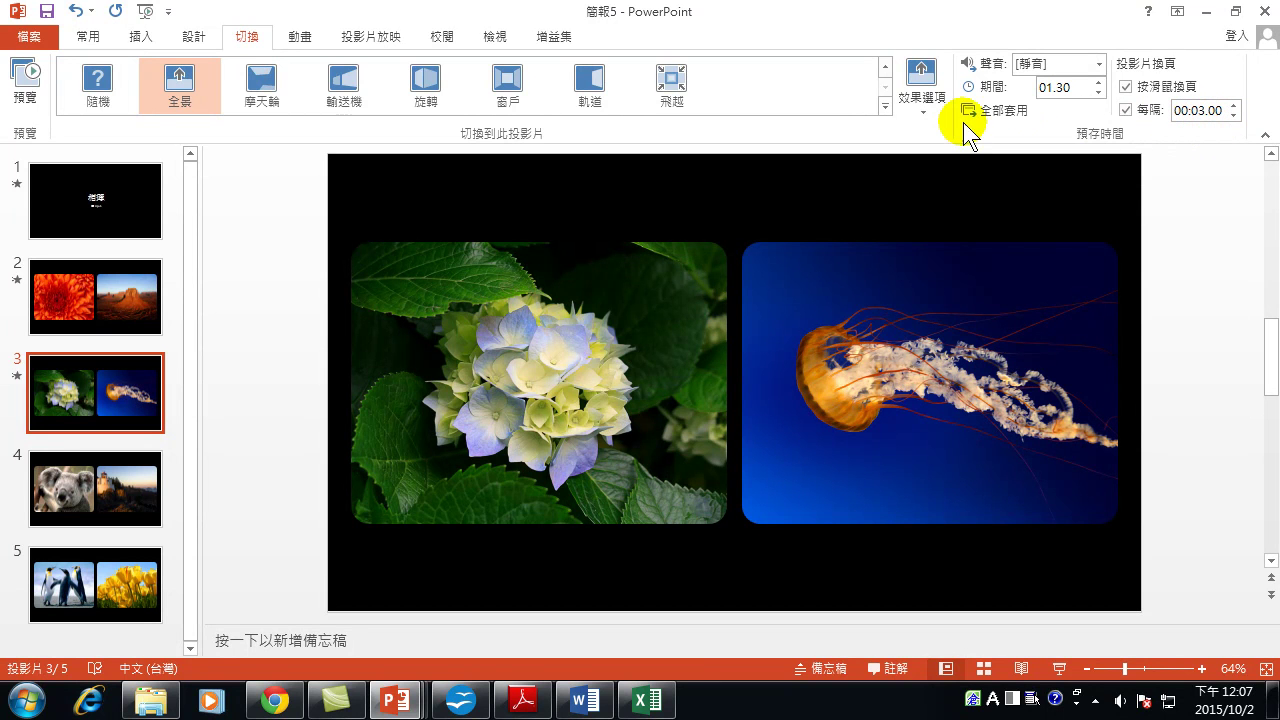
left_click(1000, 112)
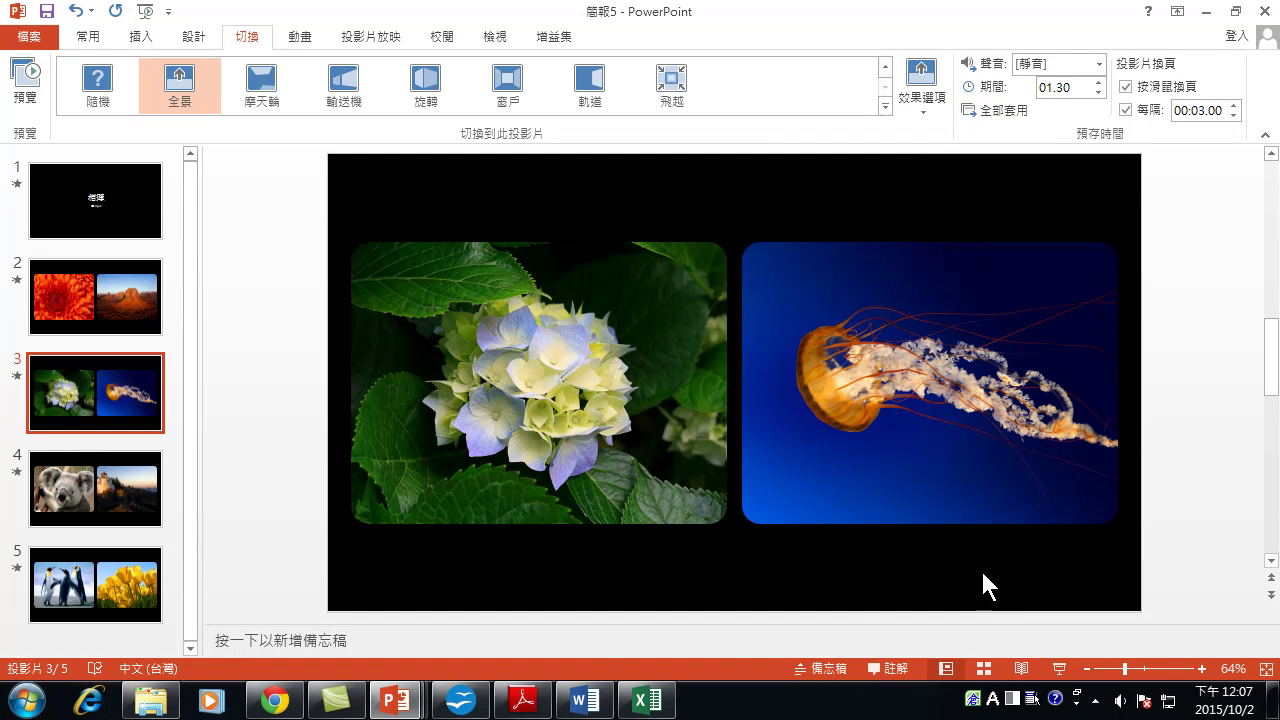
left_click(1060, 669)
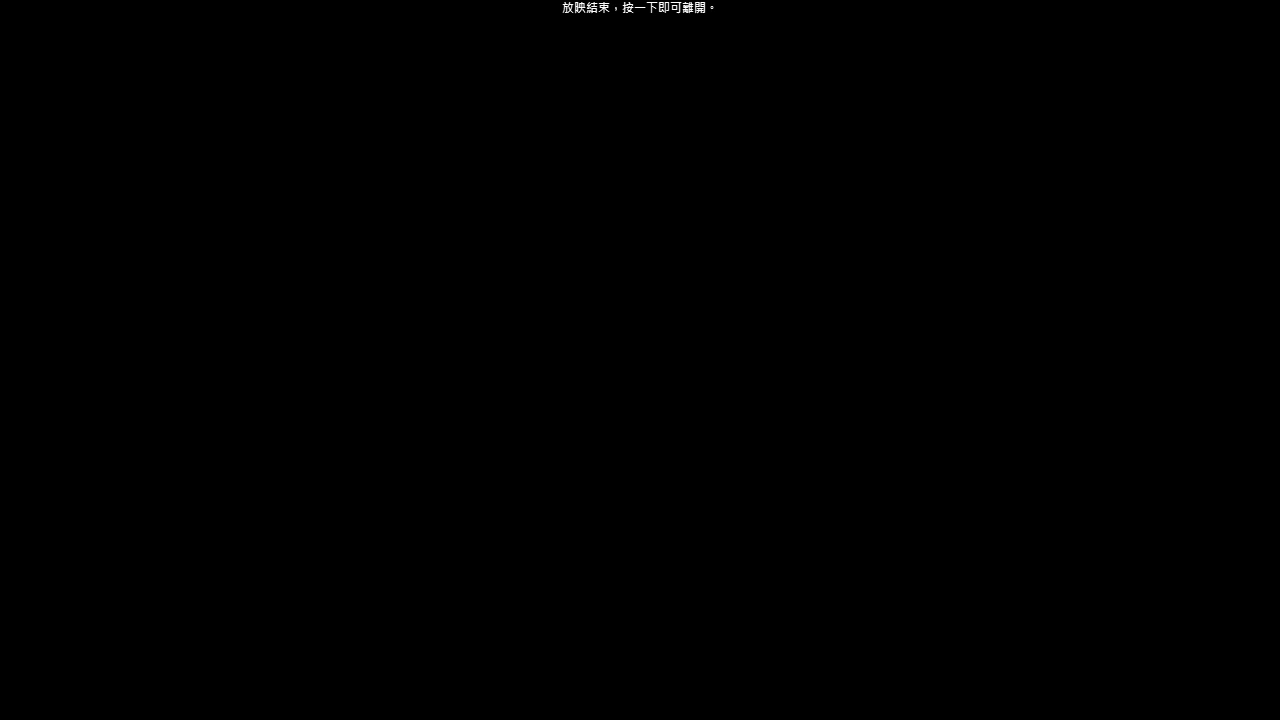
key("Escape")
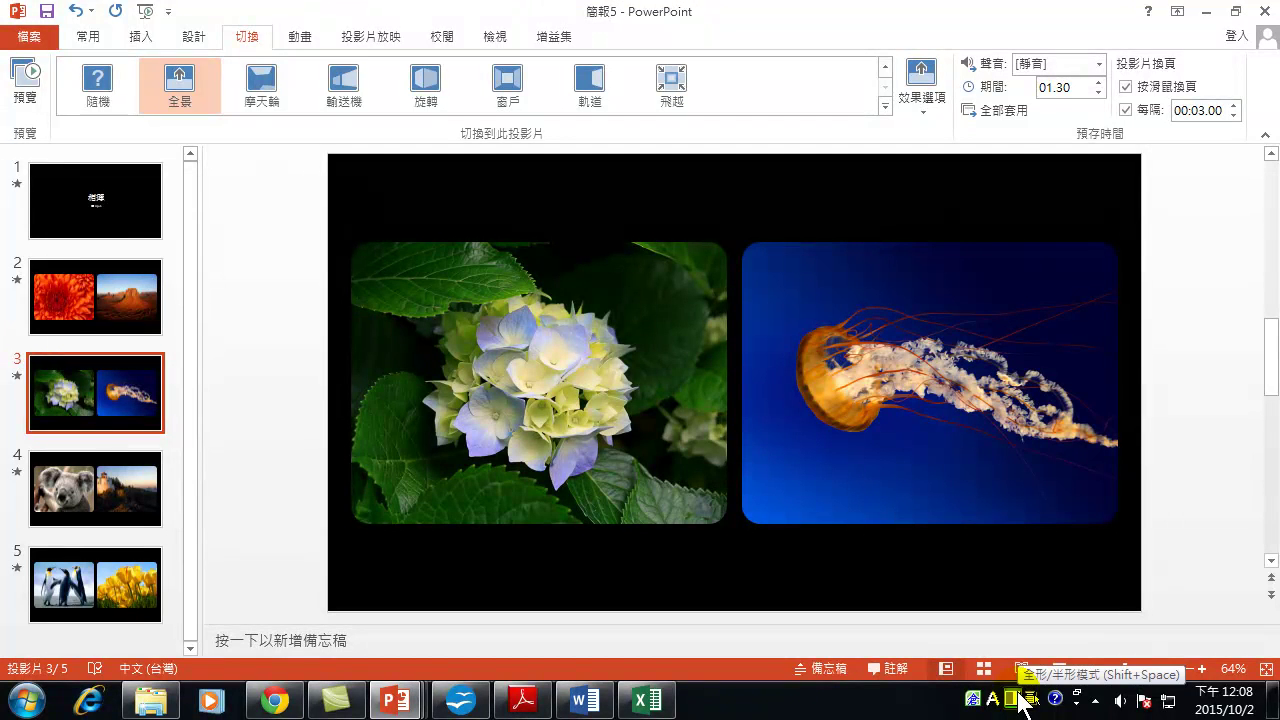
Start the show from the beginning with F5 and advance to the hydrangea and jellyfish slide.
key("F5")
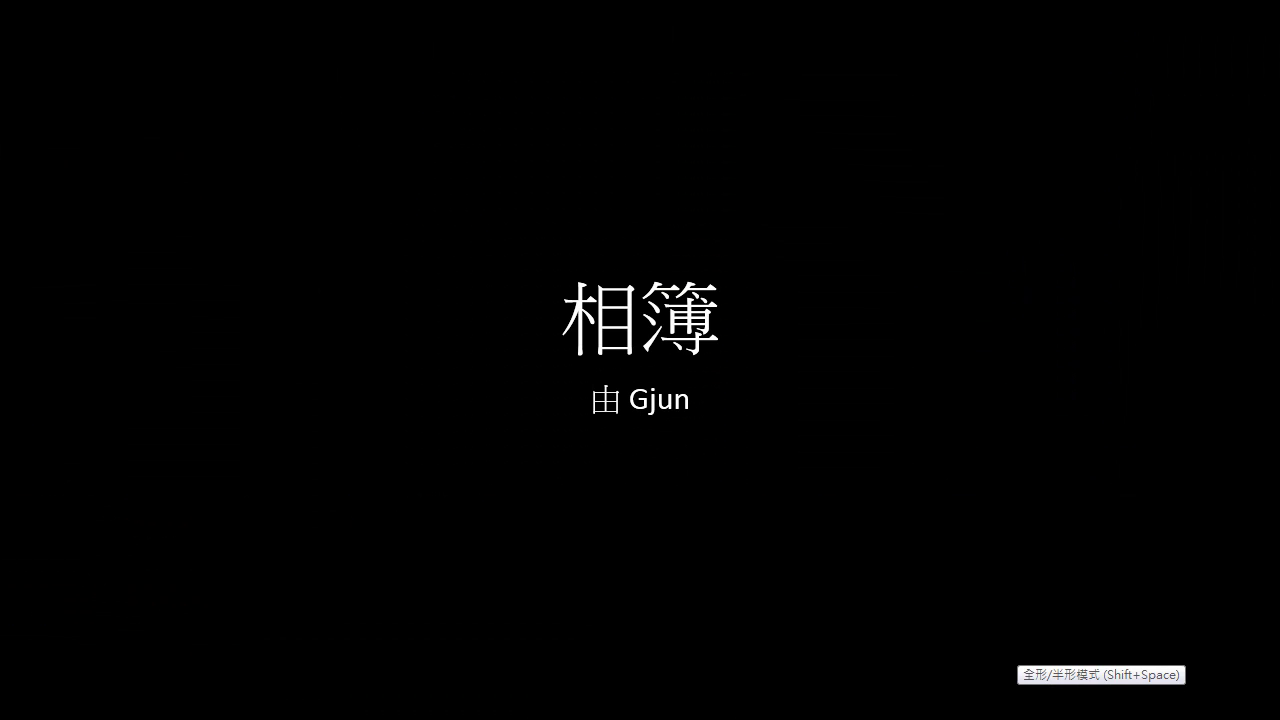
key("space")
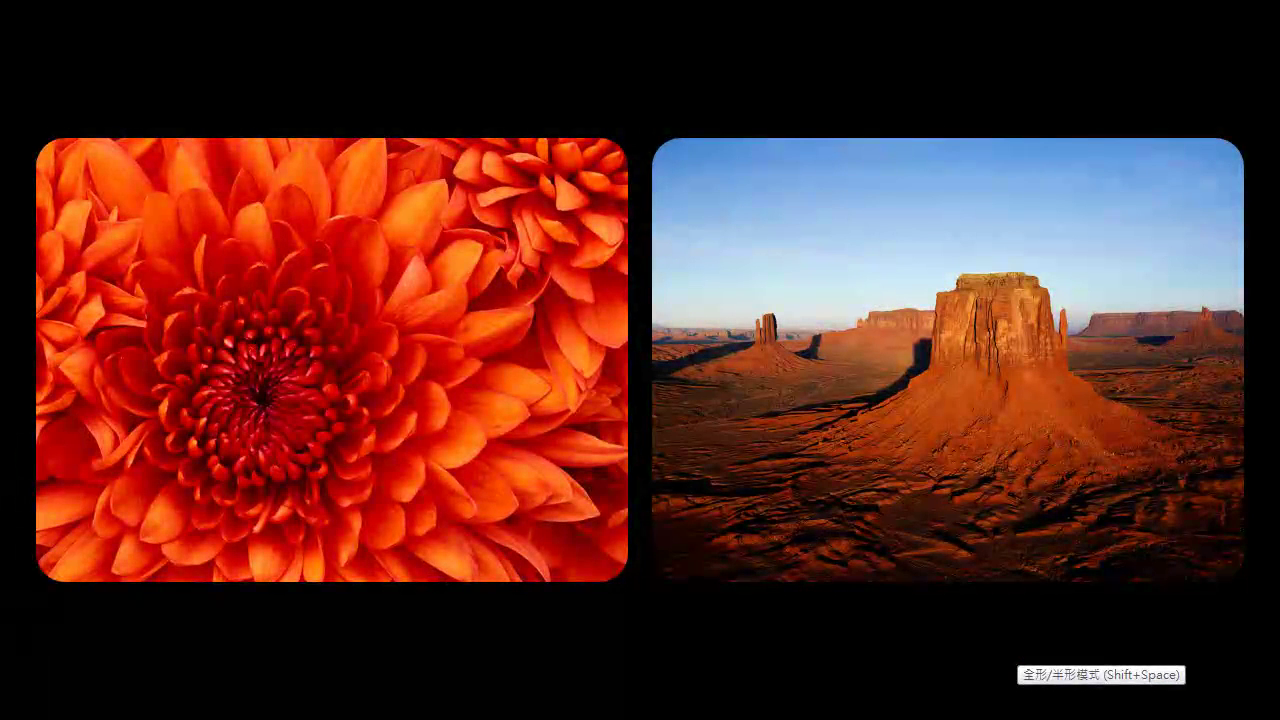
key("space")
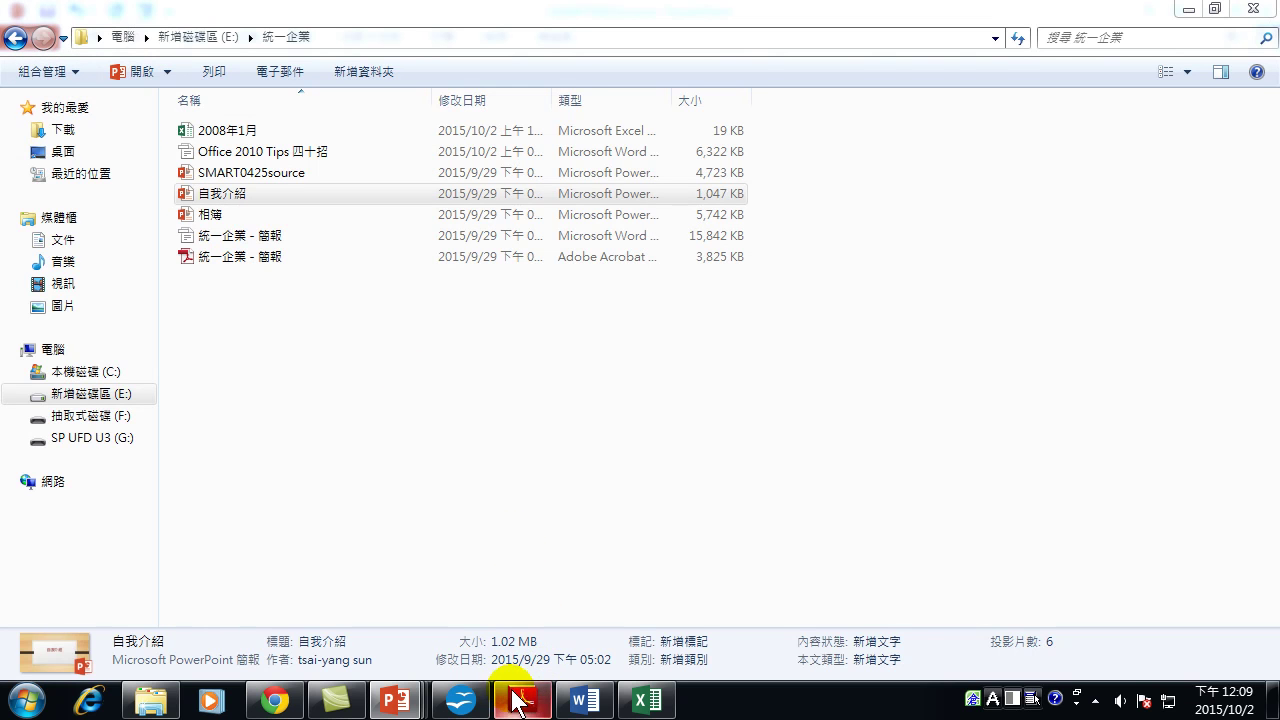
Bring the SMART0425source presentation to the front, showing its 電子相簿 slide.
left_click(399, 697)
left_click(806, 605)
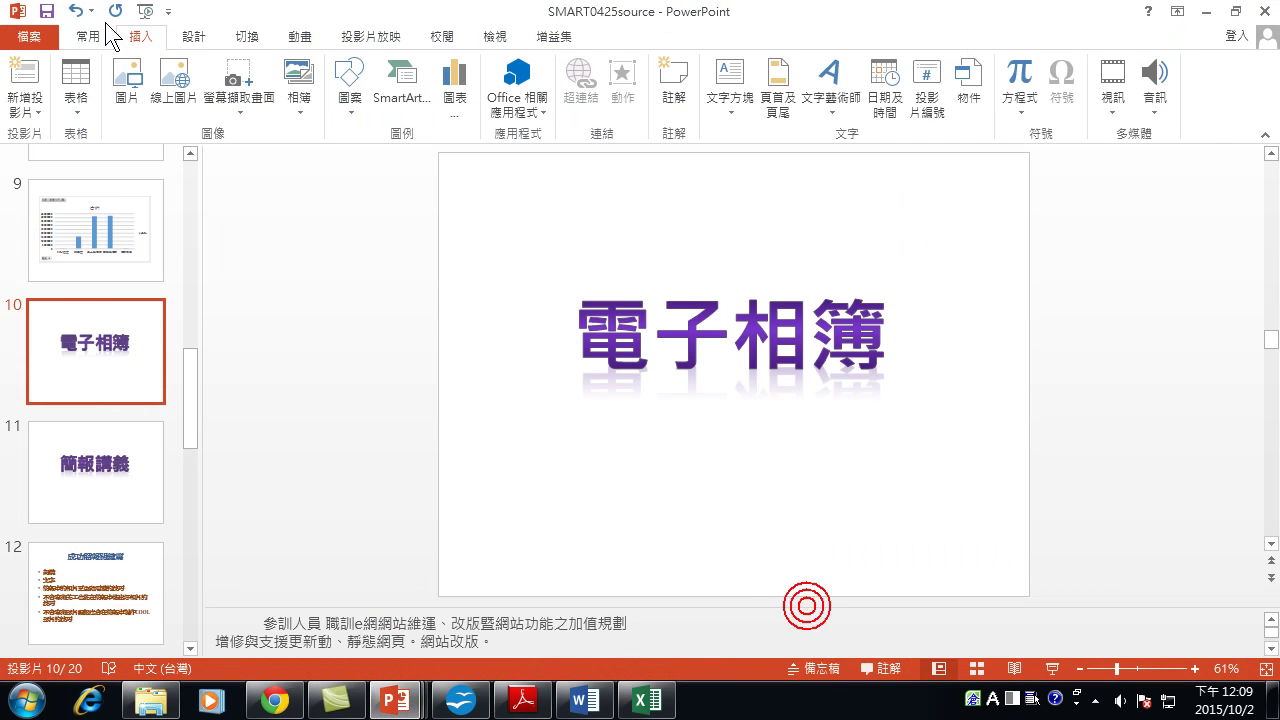
scroll(70, 415, "up", 5)
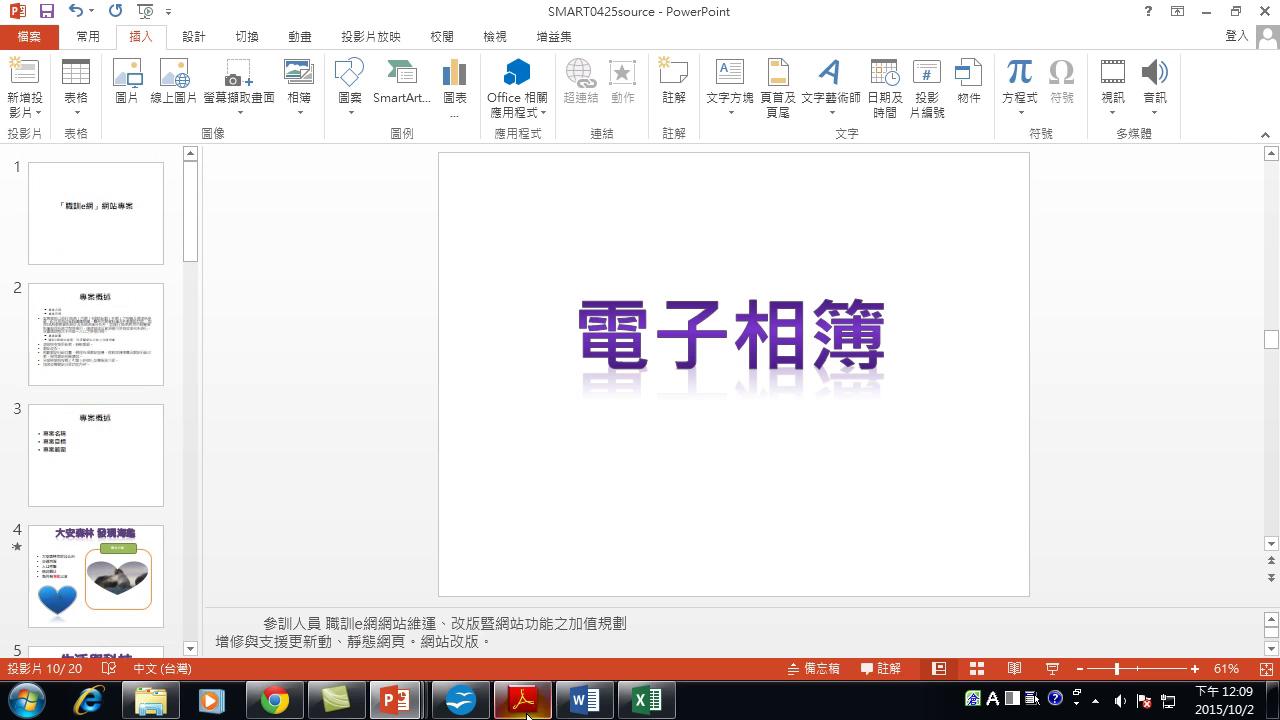
Return SMART0425source's slide list to slide 10, then switch back to the photo album presentation.
left_click(405, 699)
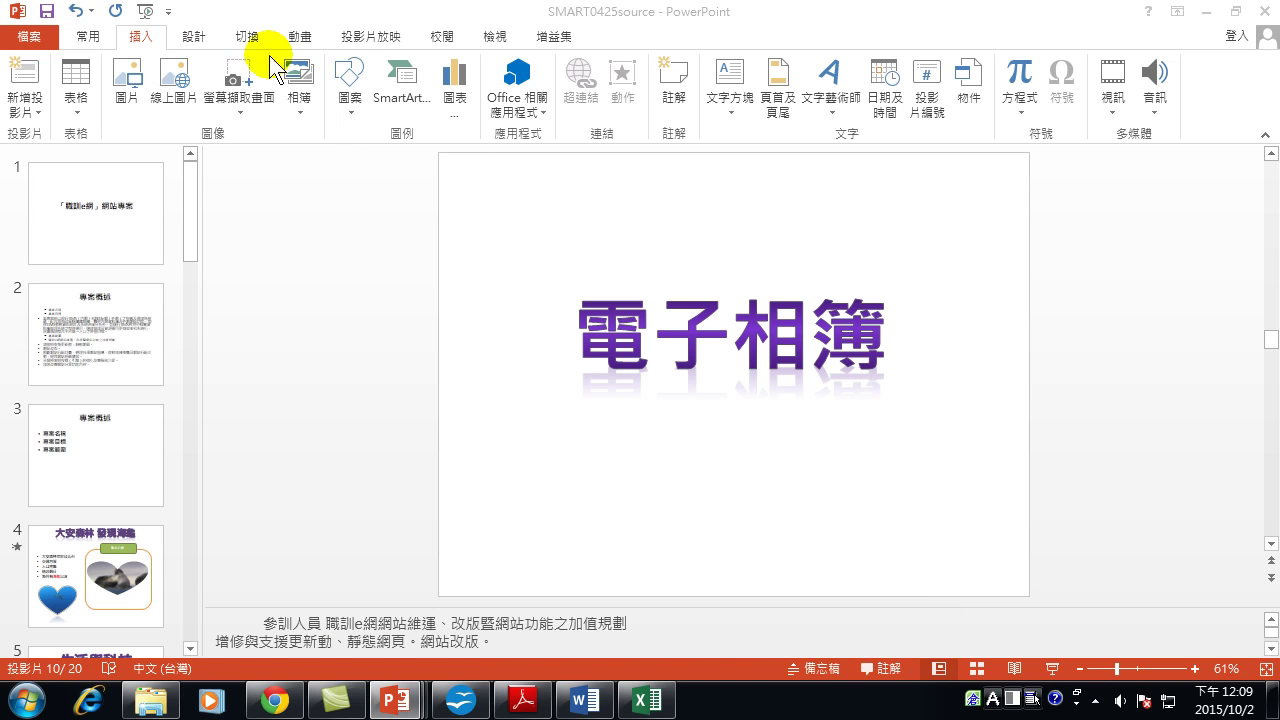
left_click(1203, 9)
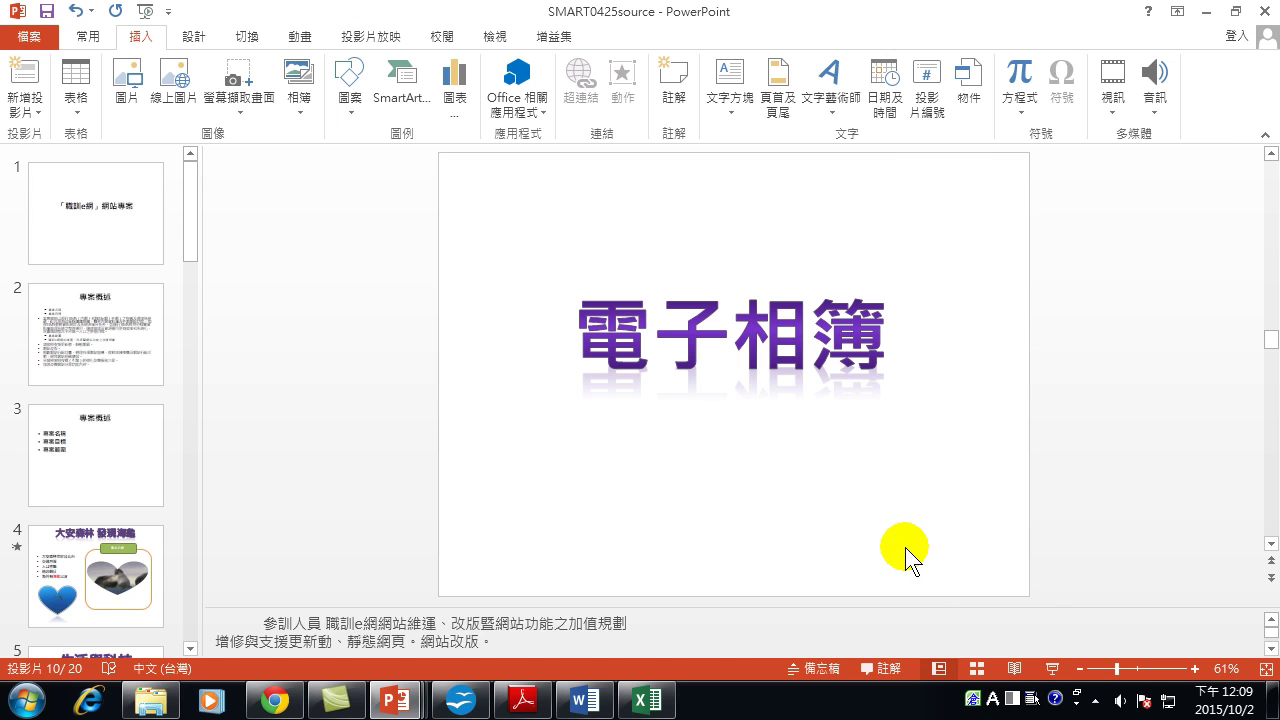
left_click(914, 478)
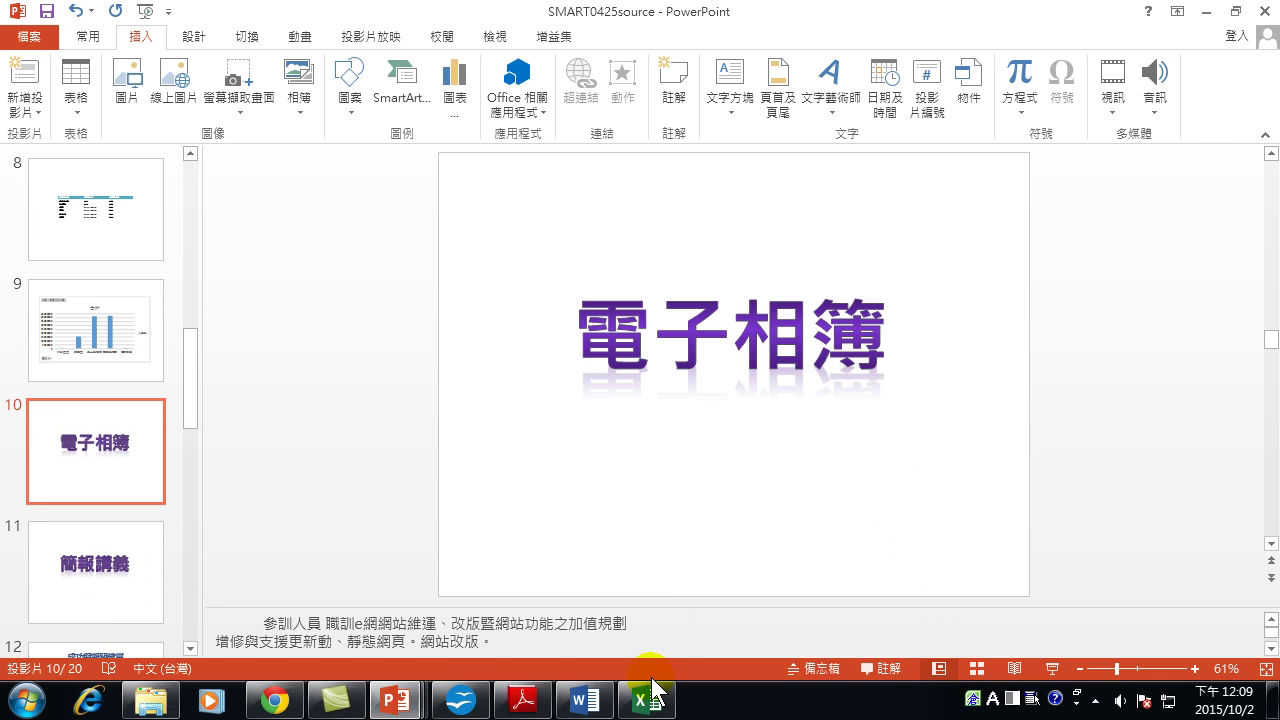
mouse_move(415, 700)
left_click(966, 607)
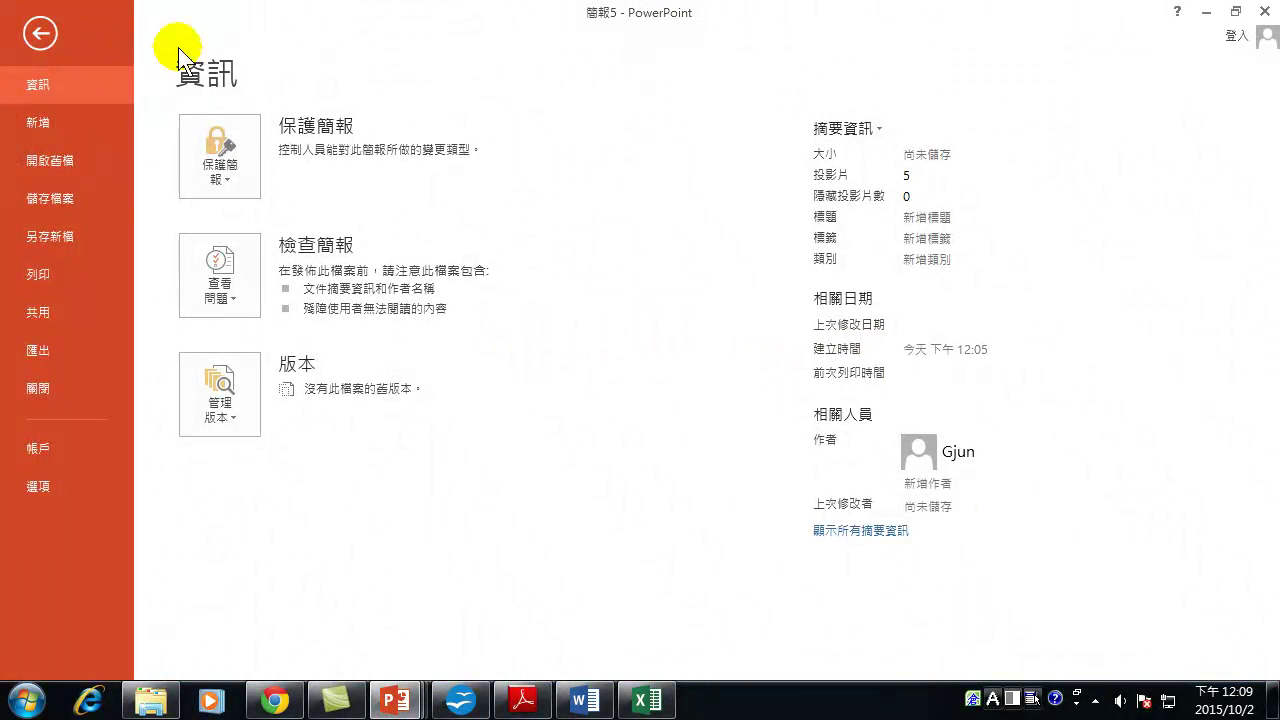
Save the album in the Documents library as 相簿-1002 by appending -1002 to the name.
left_click(59, 232)
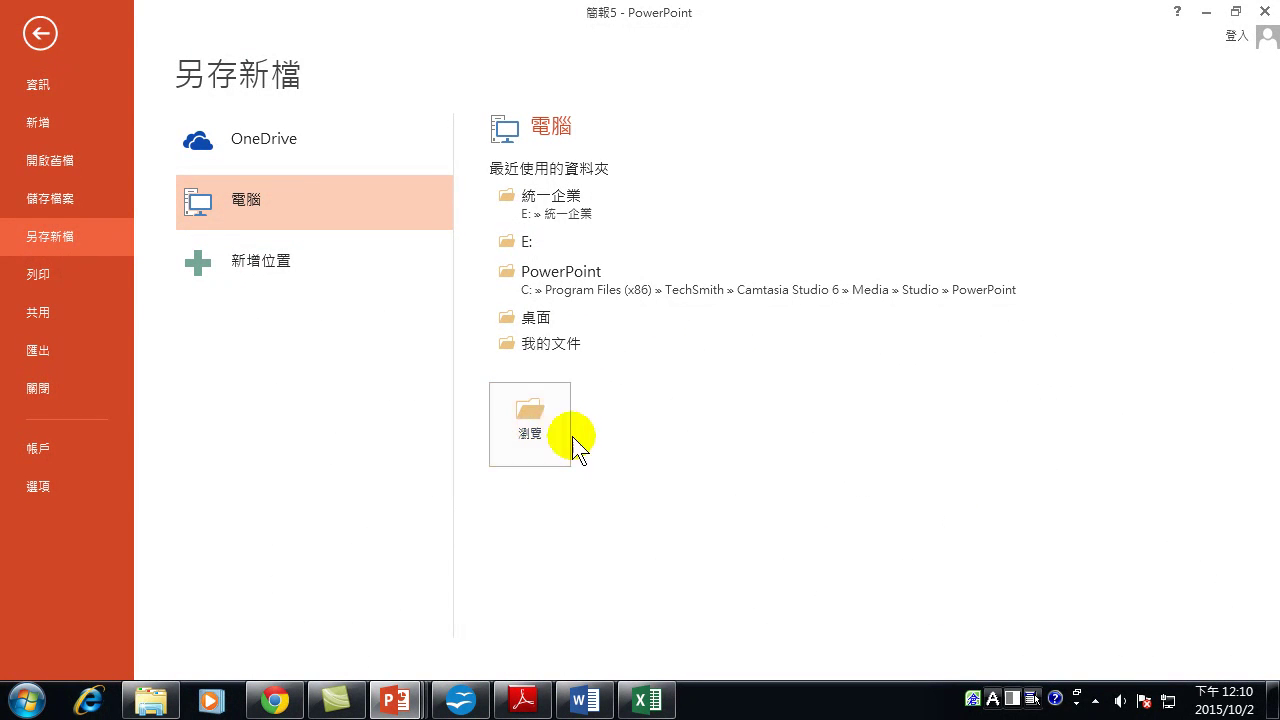
left_click(530, 425)
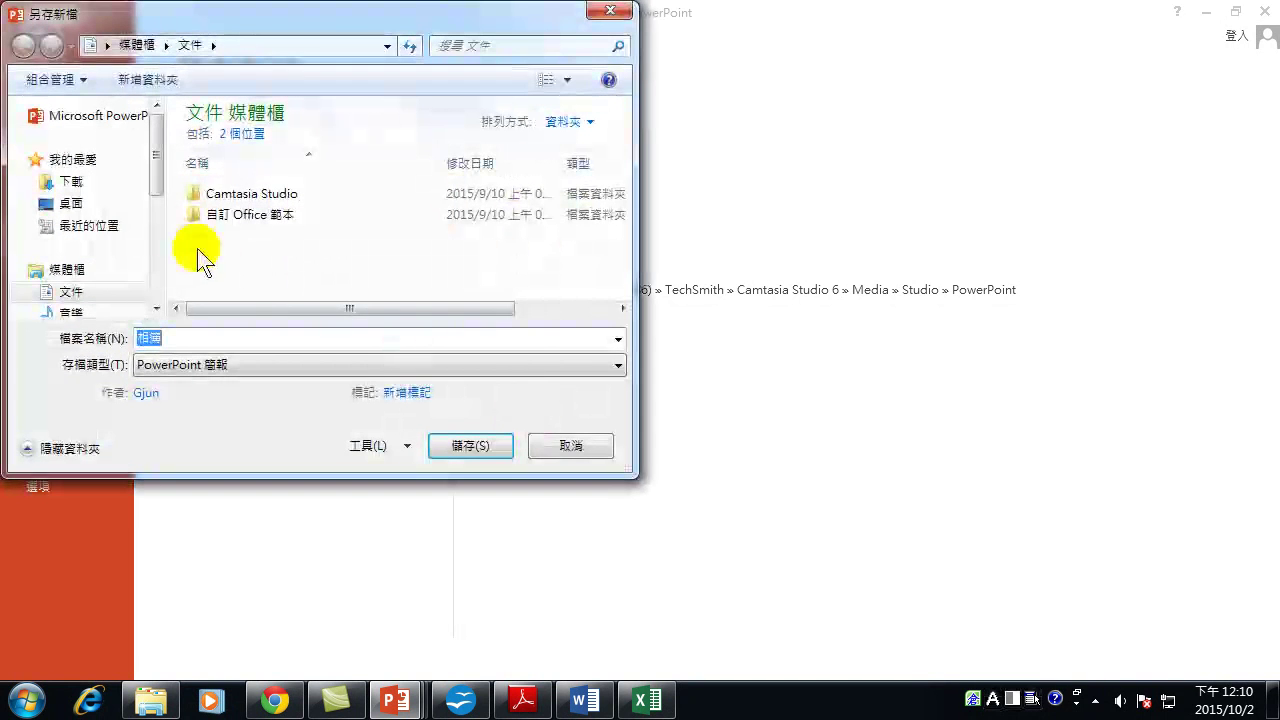
left_click(177, 338)
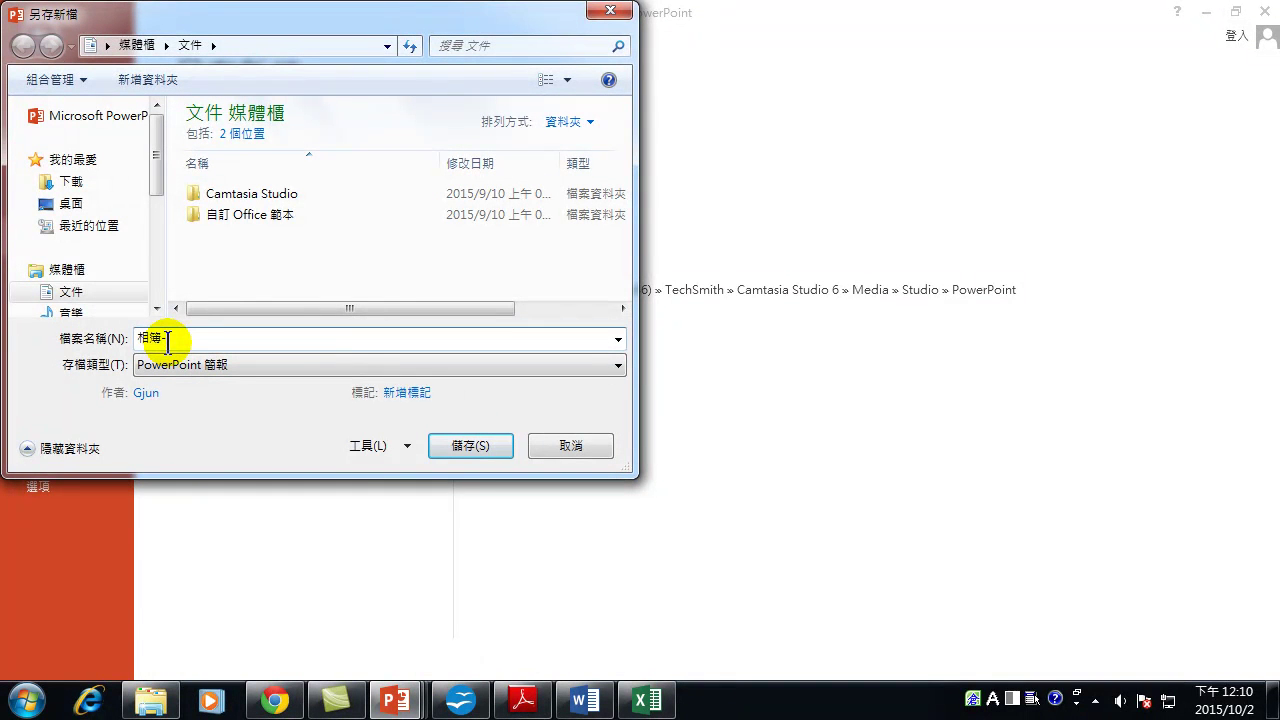
type("-1002")
left_click(470, 445)
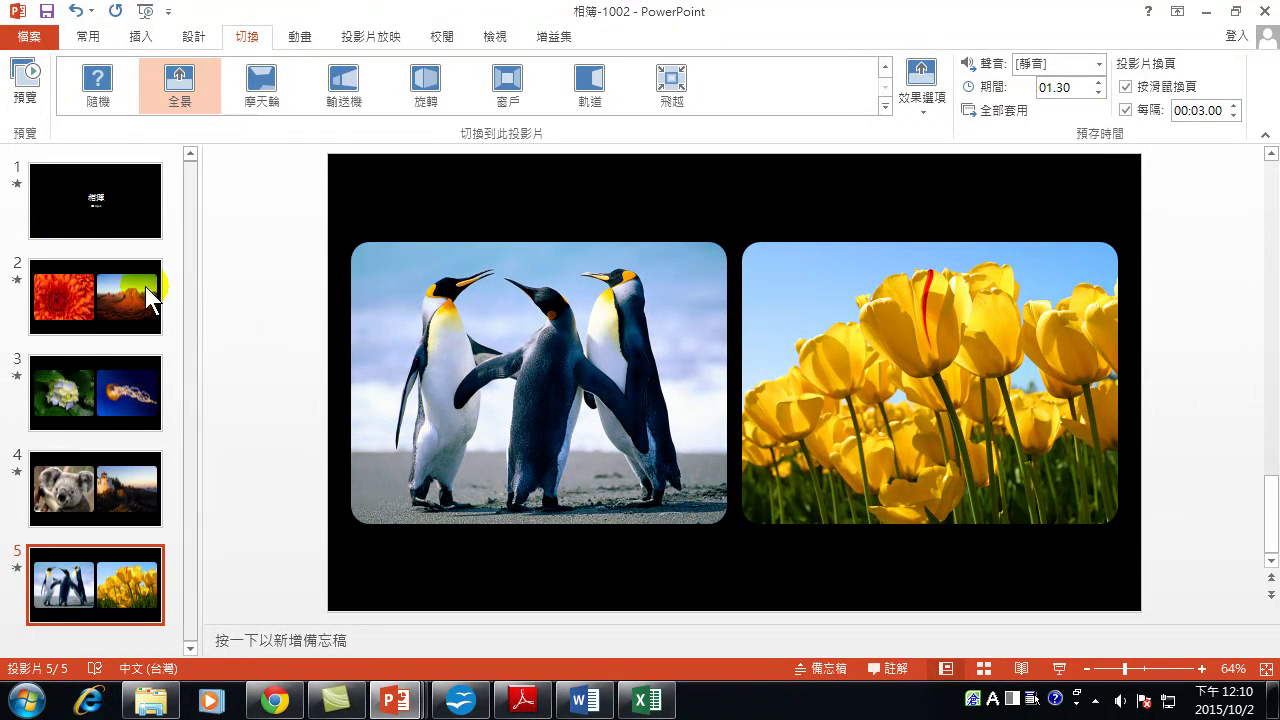
Save another copy named 相簿-1002 in PowerPoint 播放檔 (PowerPoint Show) format.
left_click(28, 36)
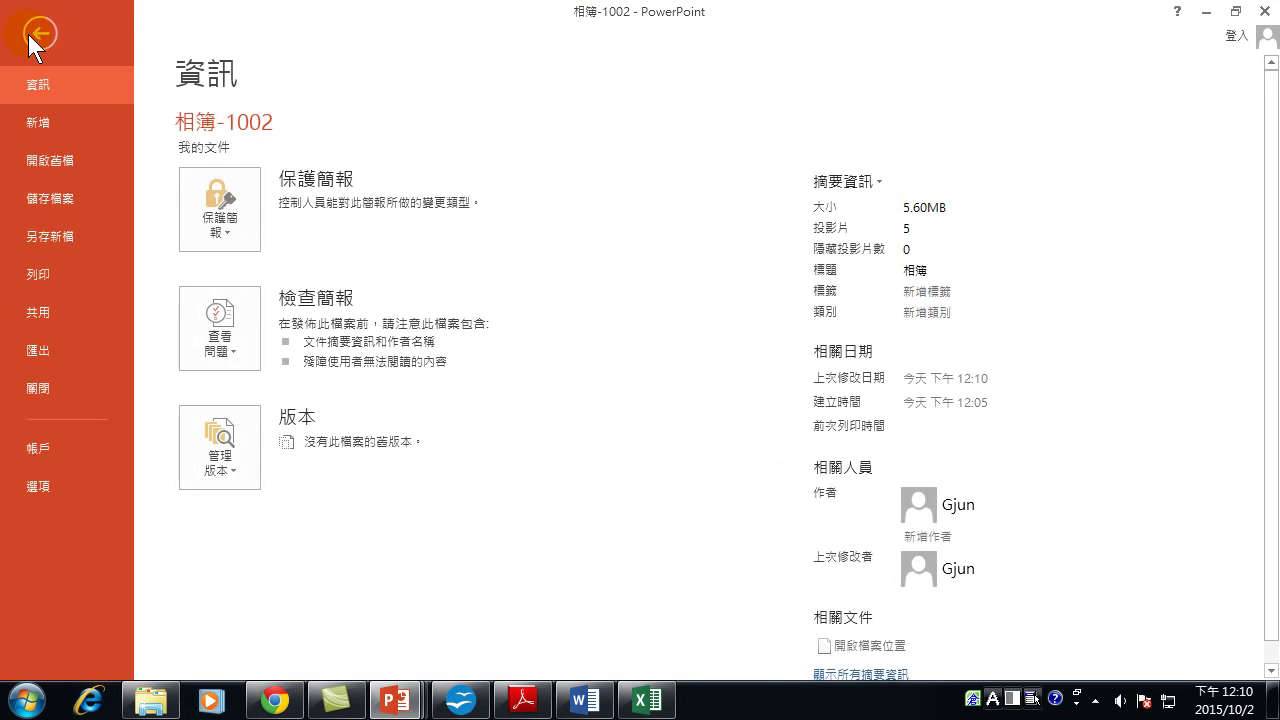
left_click(37, 237)
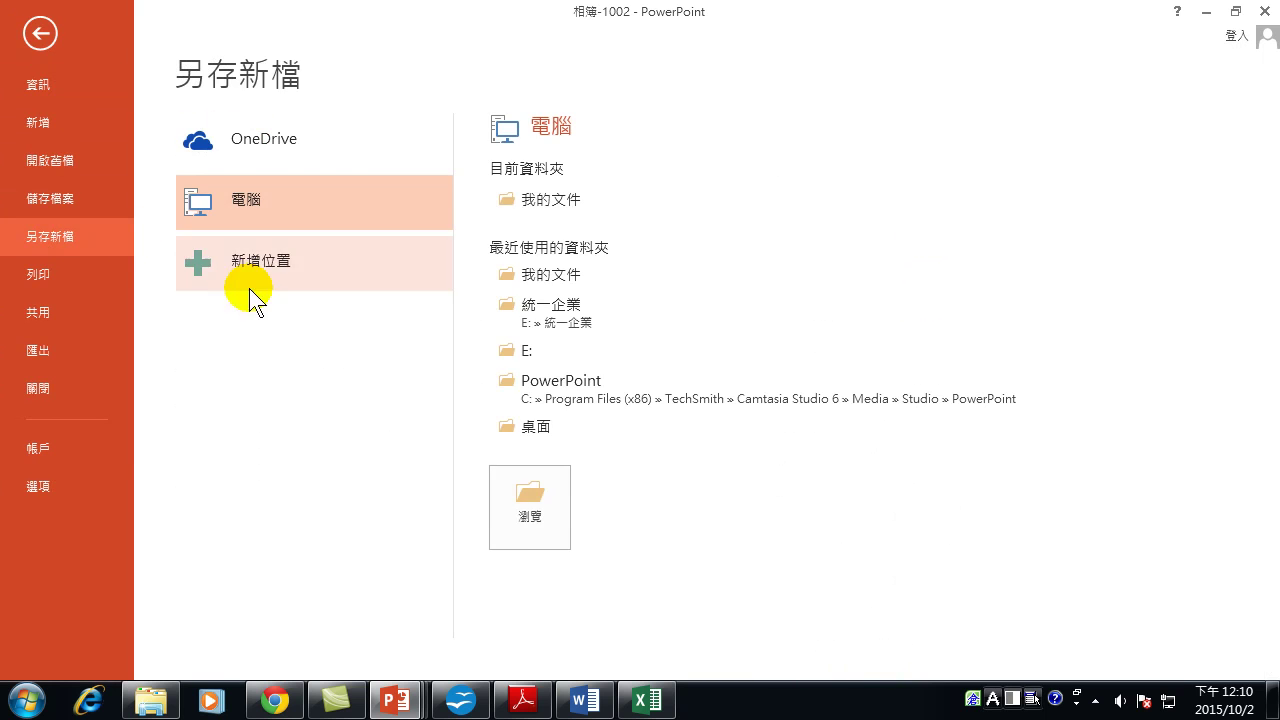
left_click(533, 502)
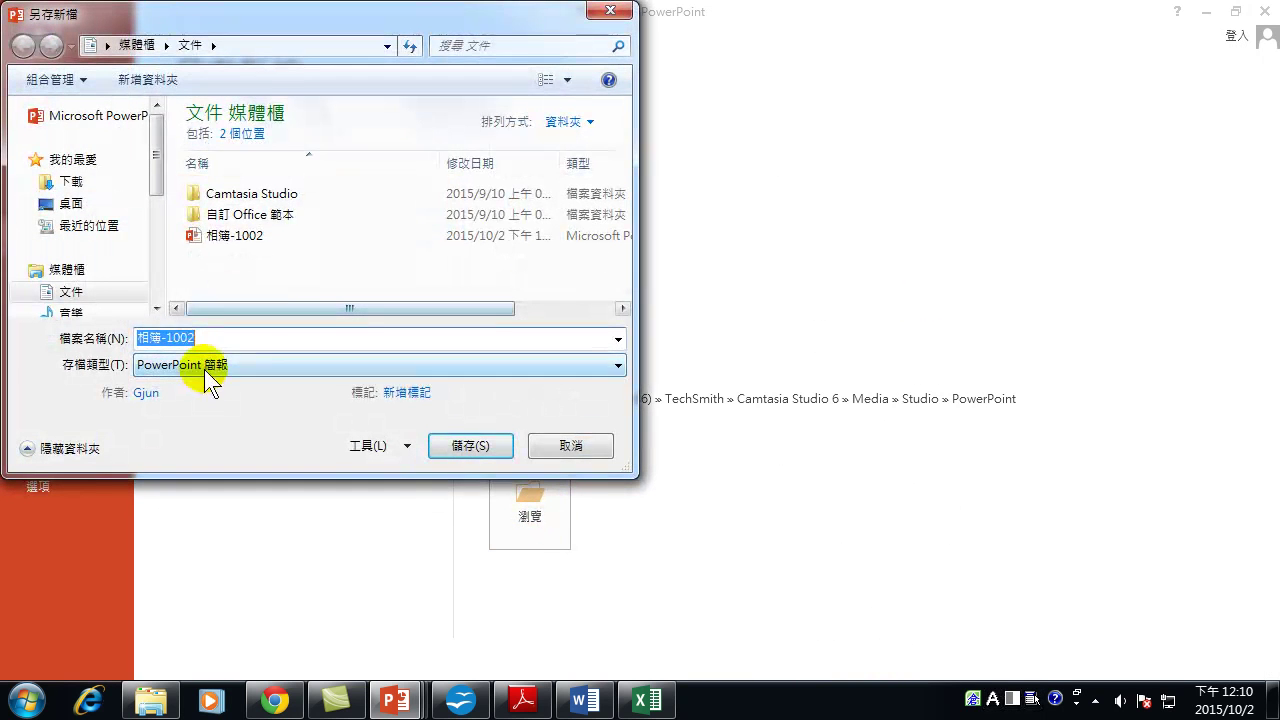
left_click(206, 367)
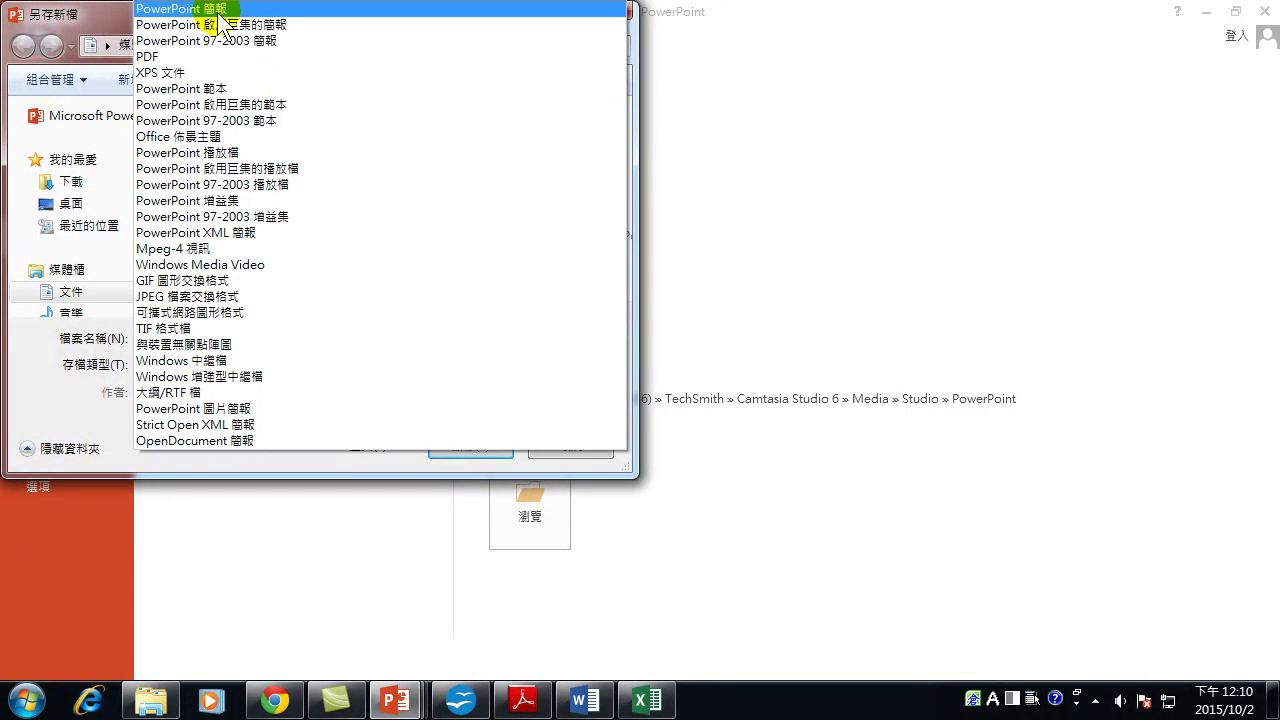
left_click(57, 440)
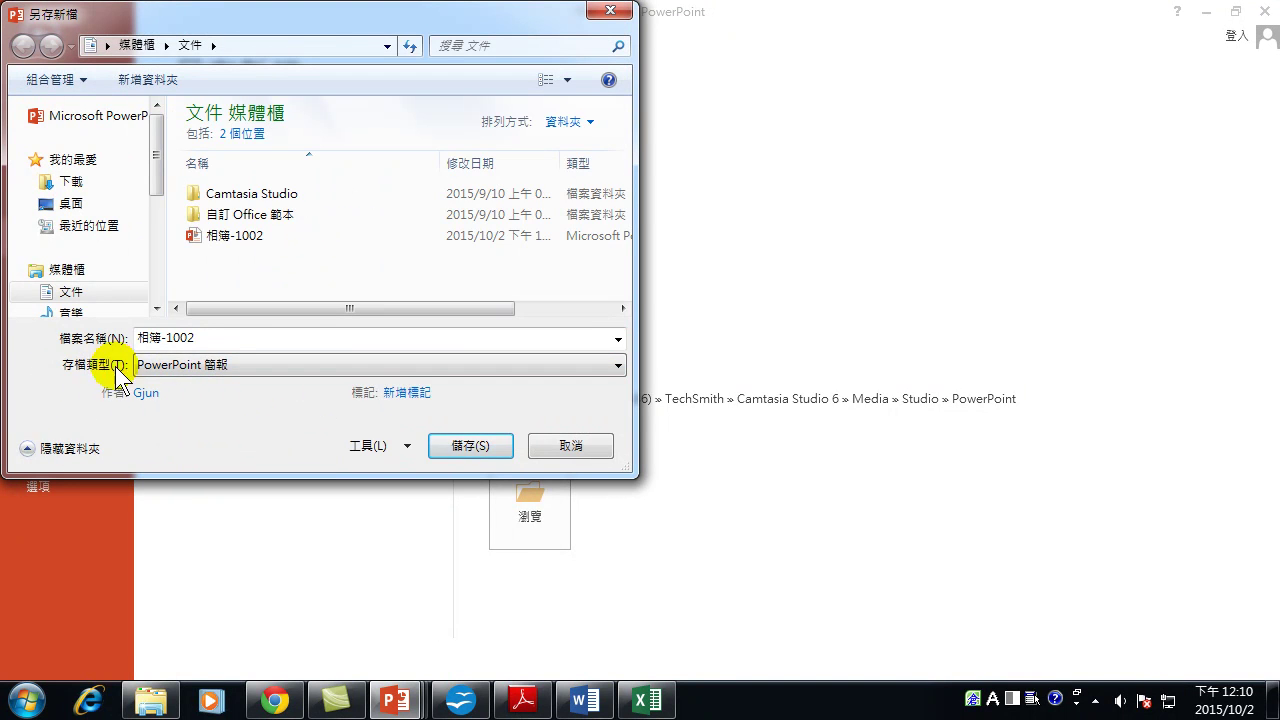
left_click(184, 364)
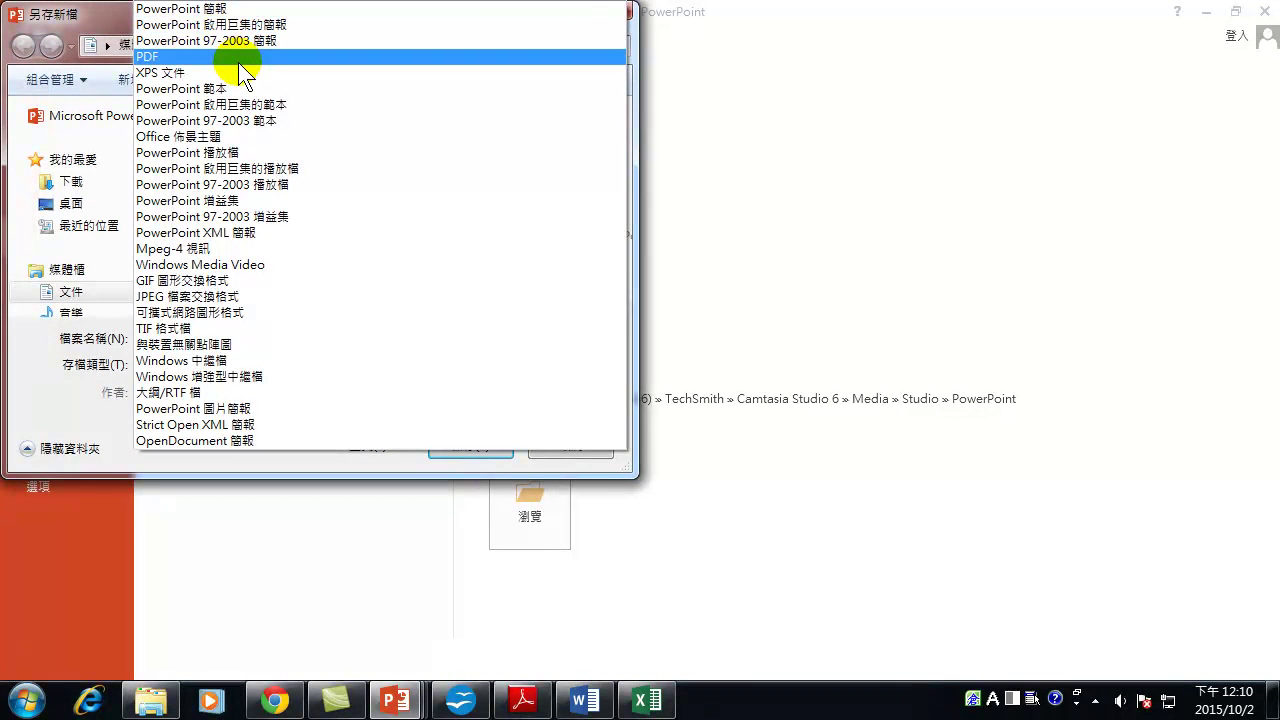
left_click(226, 160)
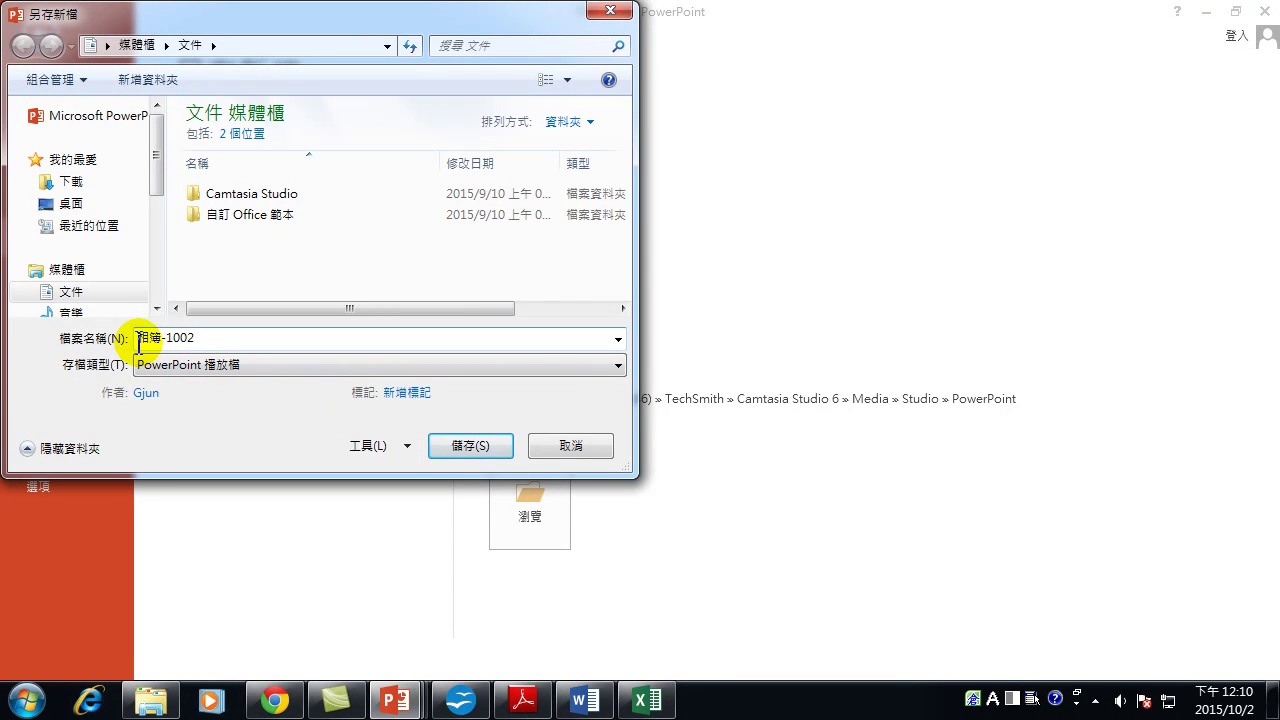
left_click_drag(164, 338, 186, 338)
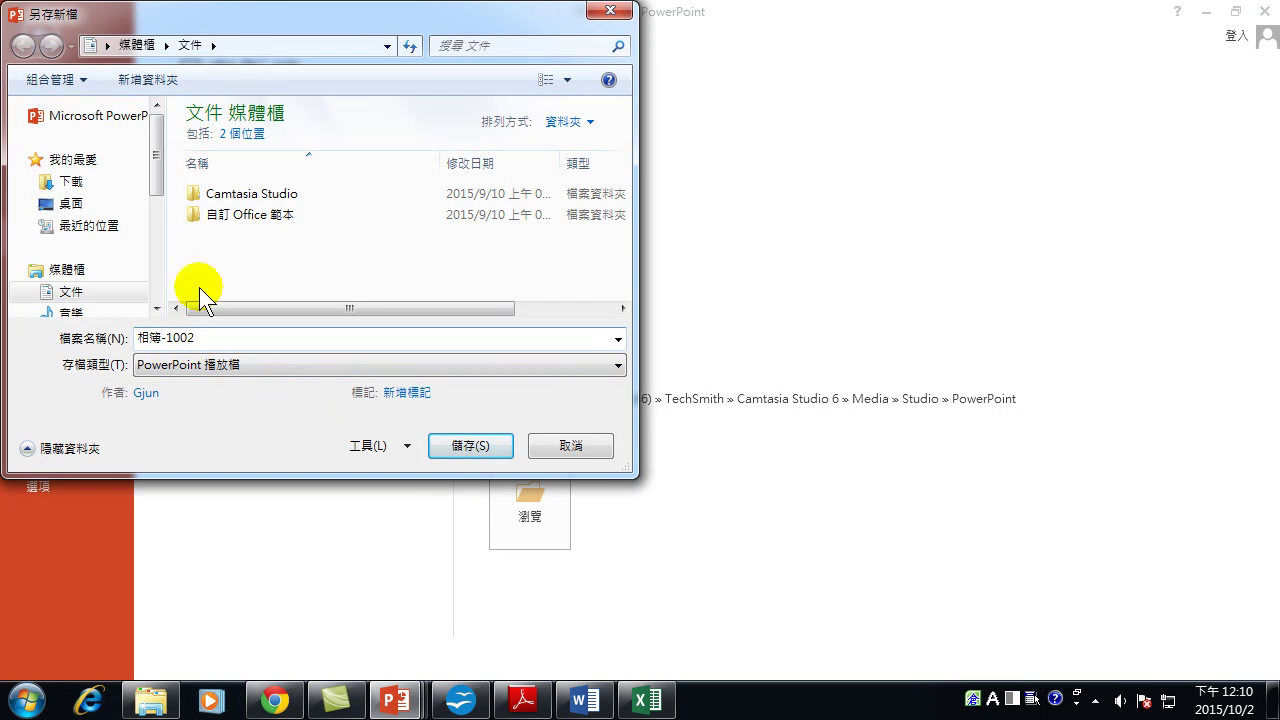
left_click(470, 445)
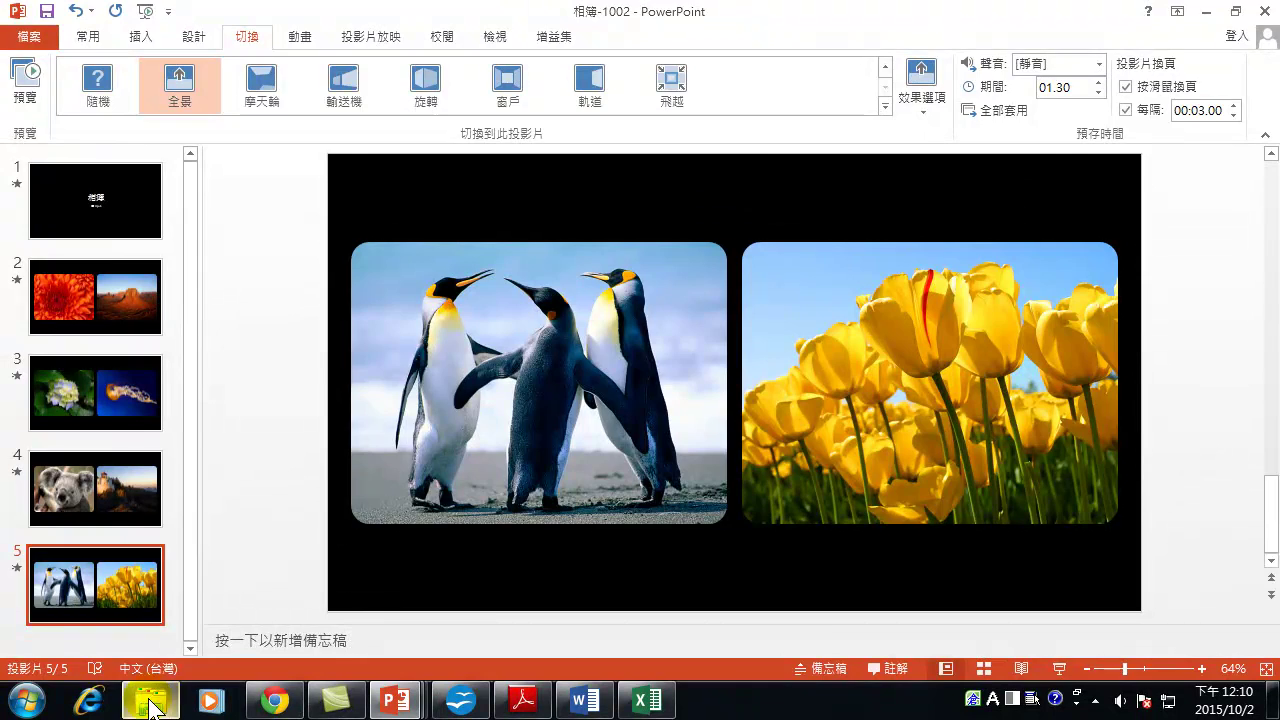
In Explorer's Documents library, double-click the 相簿-1002 PowerPoint Show to play it full-screen.
left_click(150, 700)
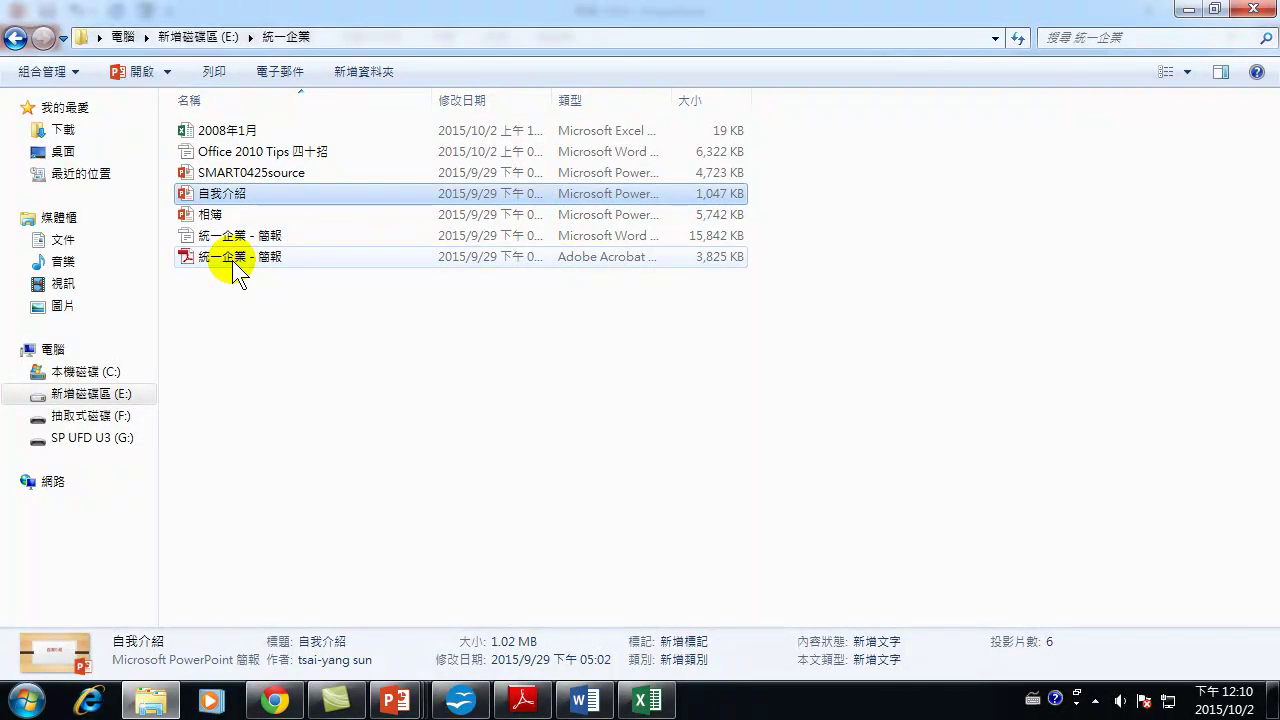
left_click(63, 241)
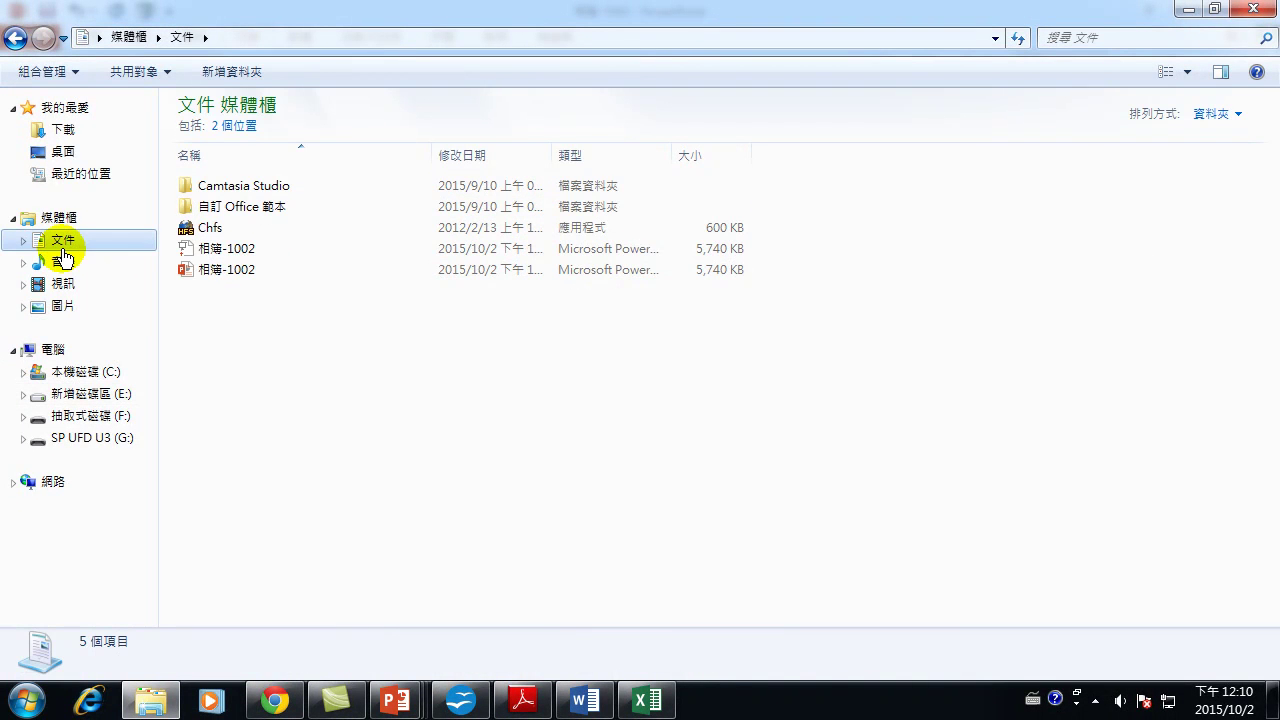
left_click(246, 272)
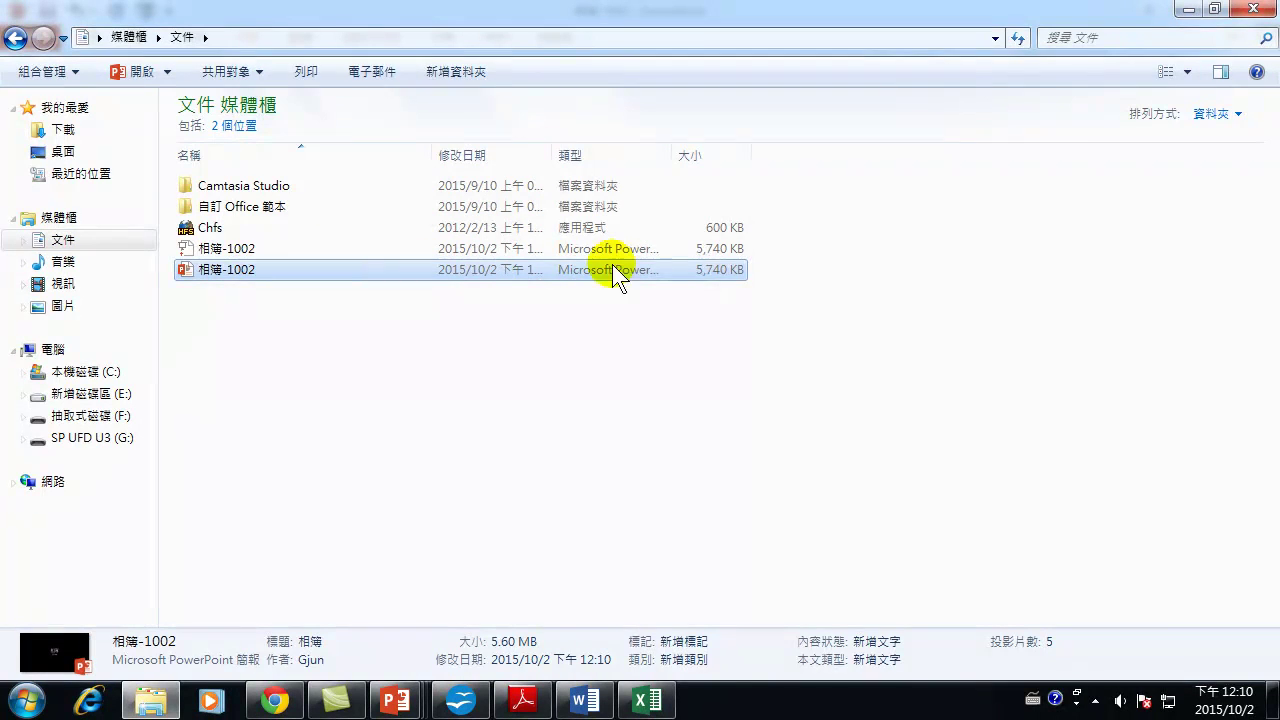
left_click(251, 251)
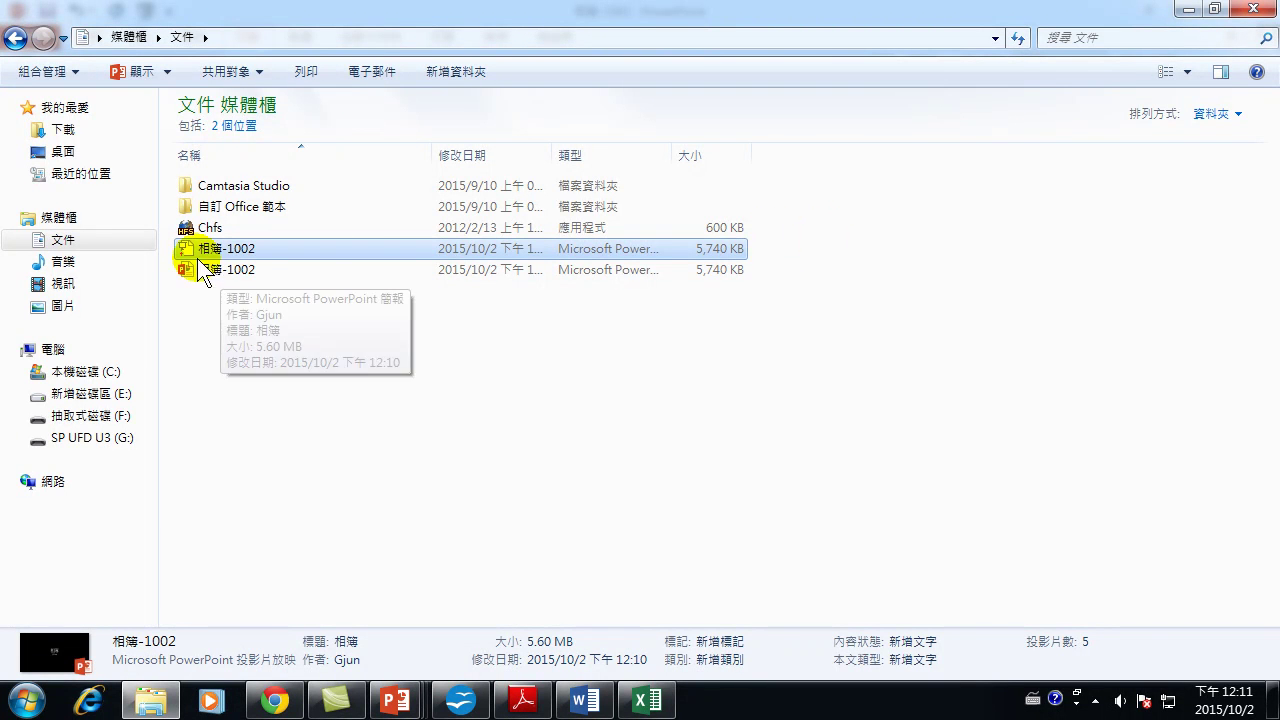
left_click(229, 252)
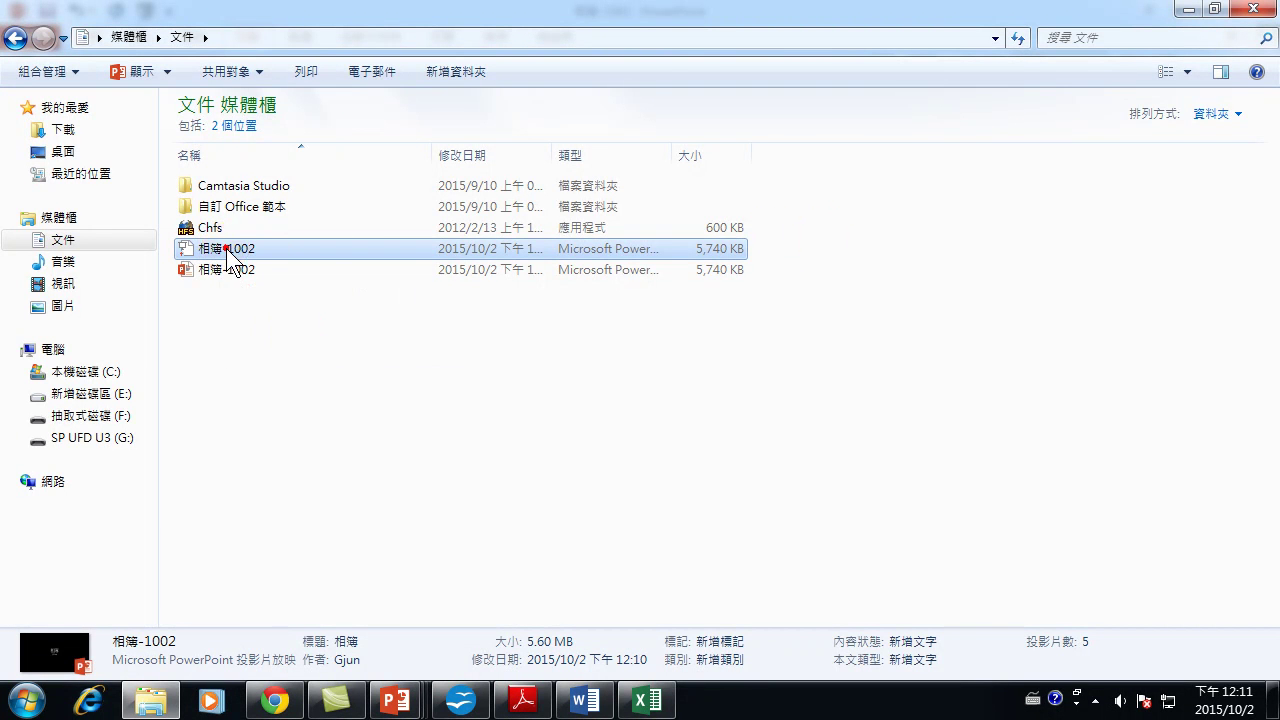
double_click(229, 252)
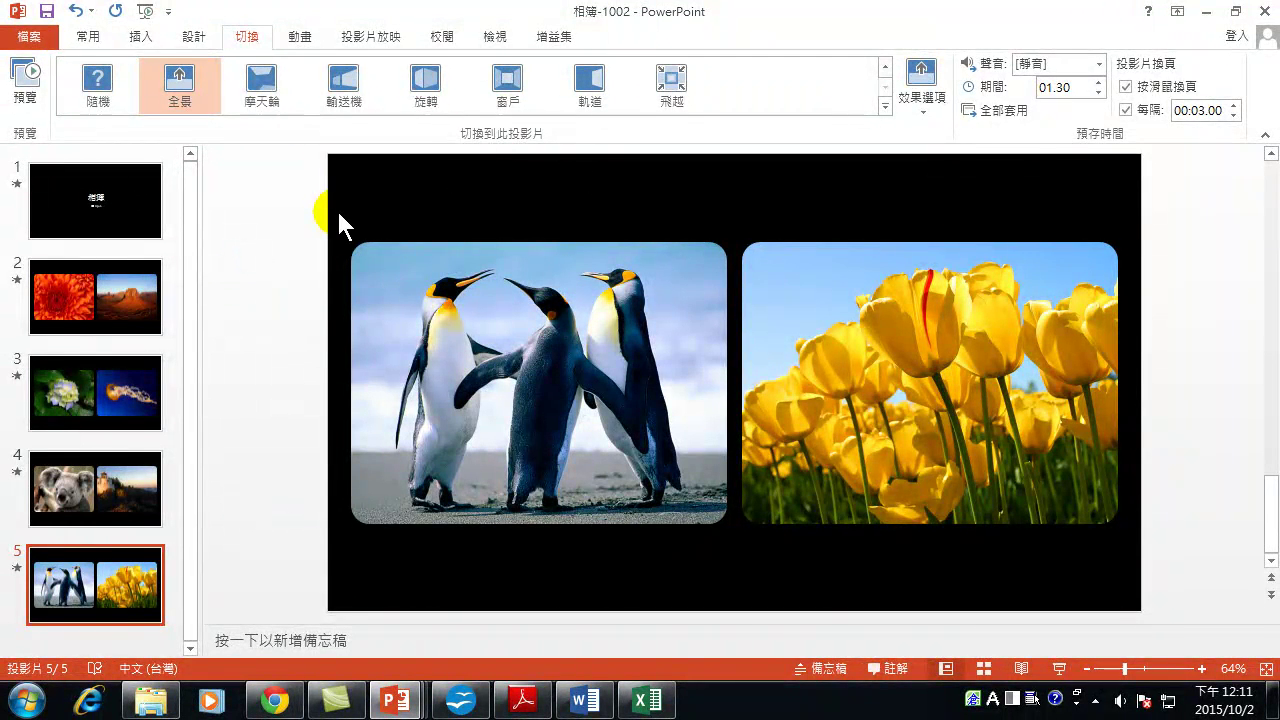
left_click(30, 36)
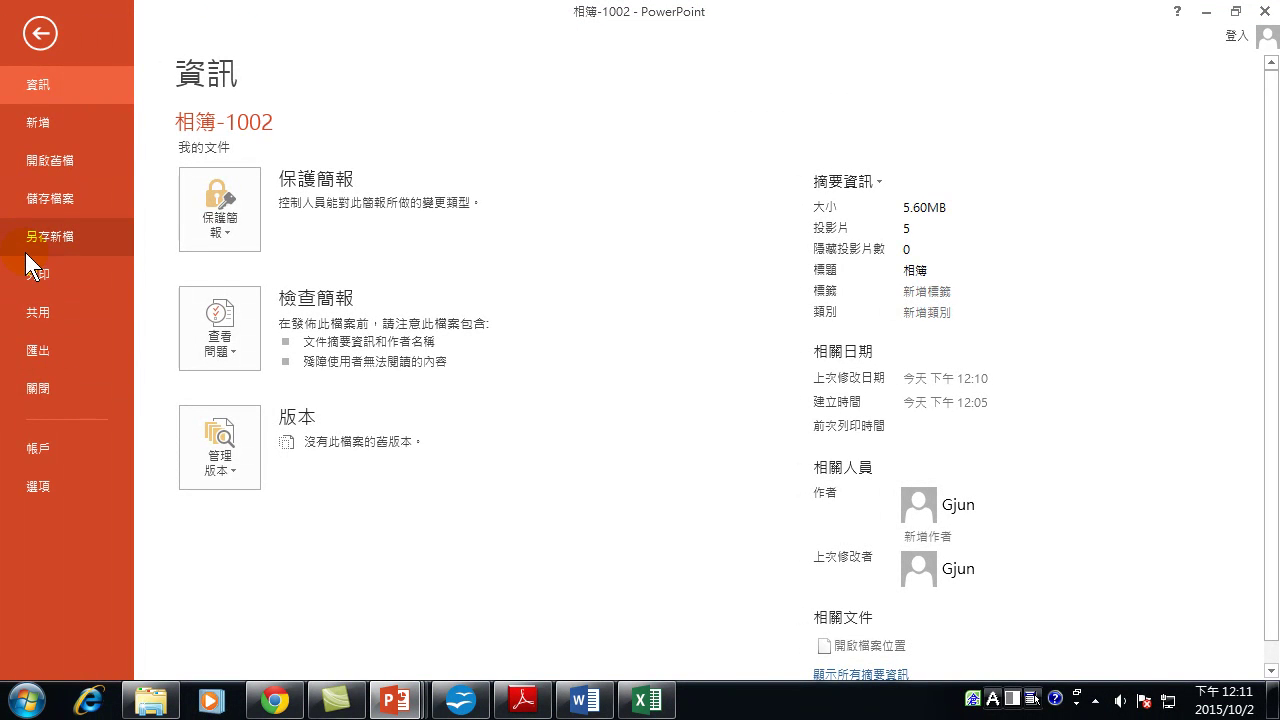
left_click(49, 160)
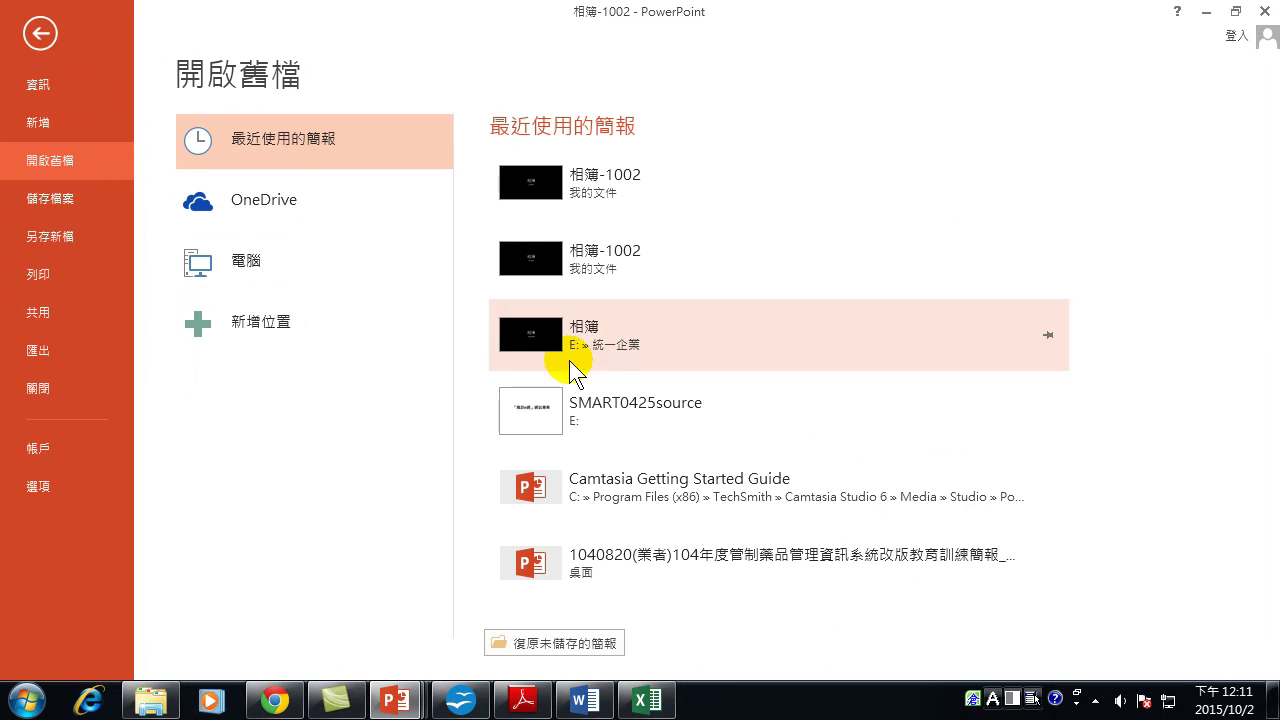
left_click(257, 268)
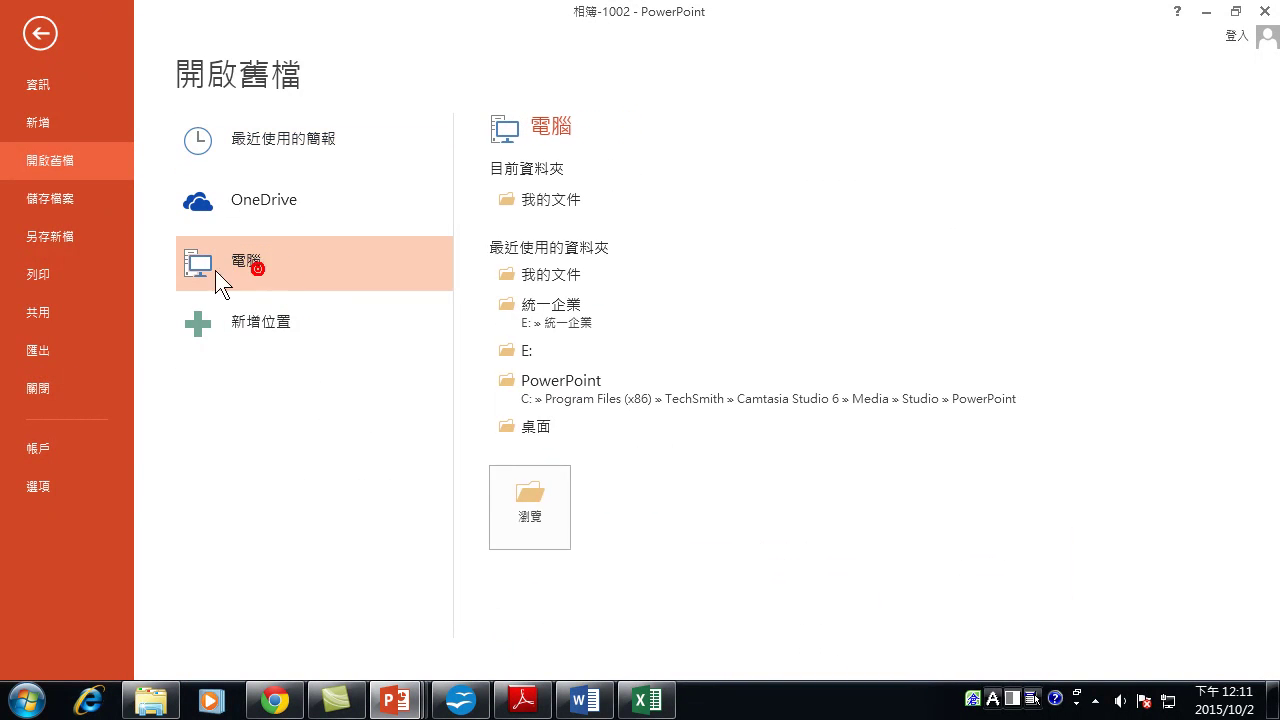
left_click(540, 495)
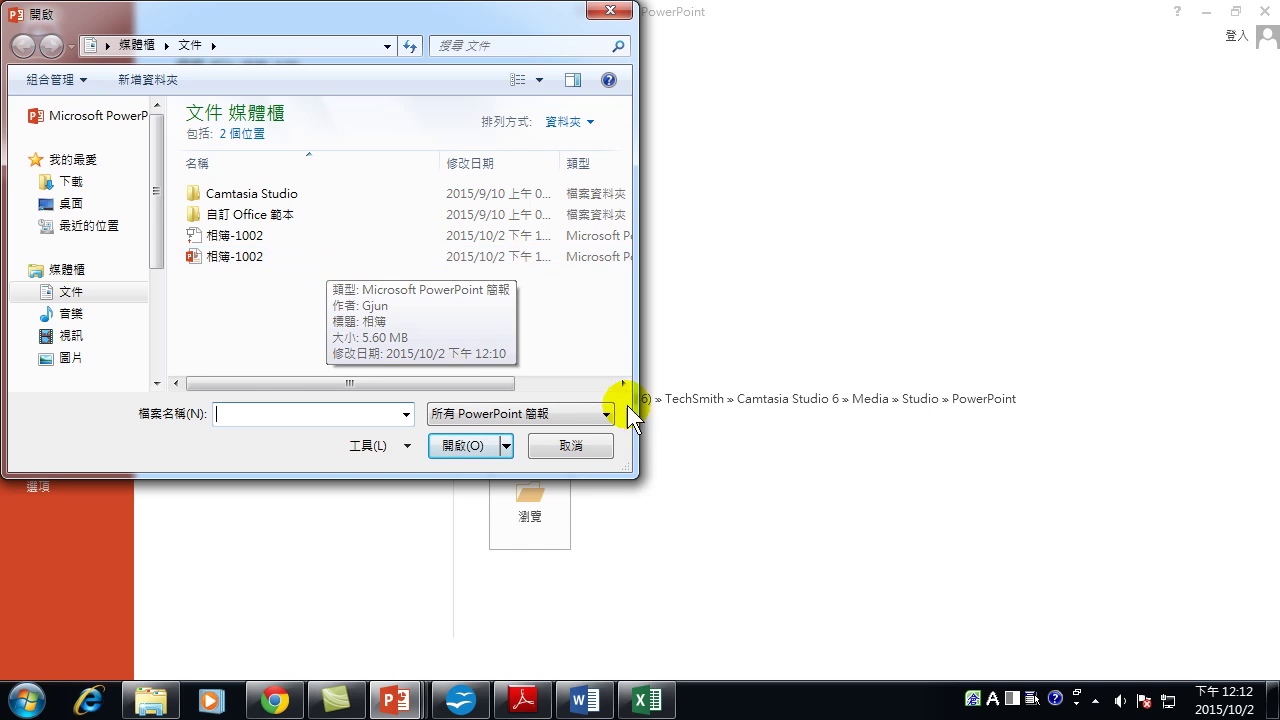
left_click(575, 449)
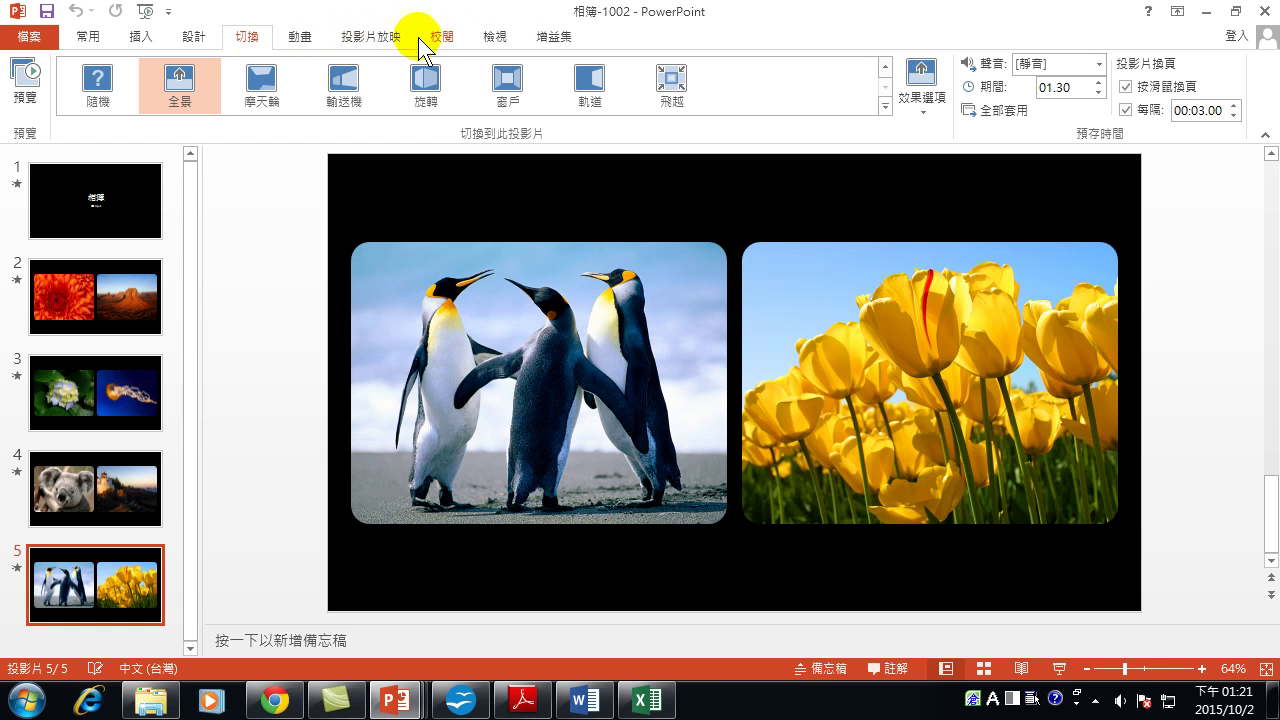
Tick 連續放映到按下 ESC 為止 in Set Up Slide Show, confirm, then select slide 3.
left_click(377, 31)
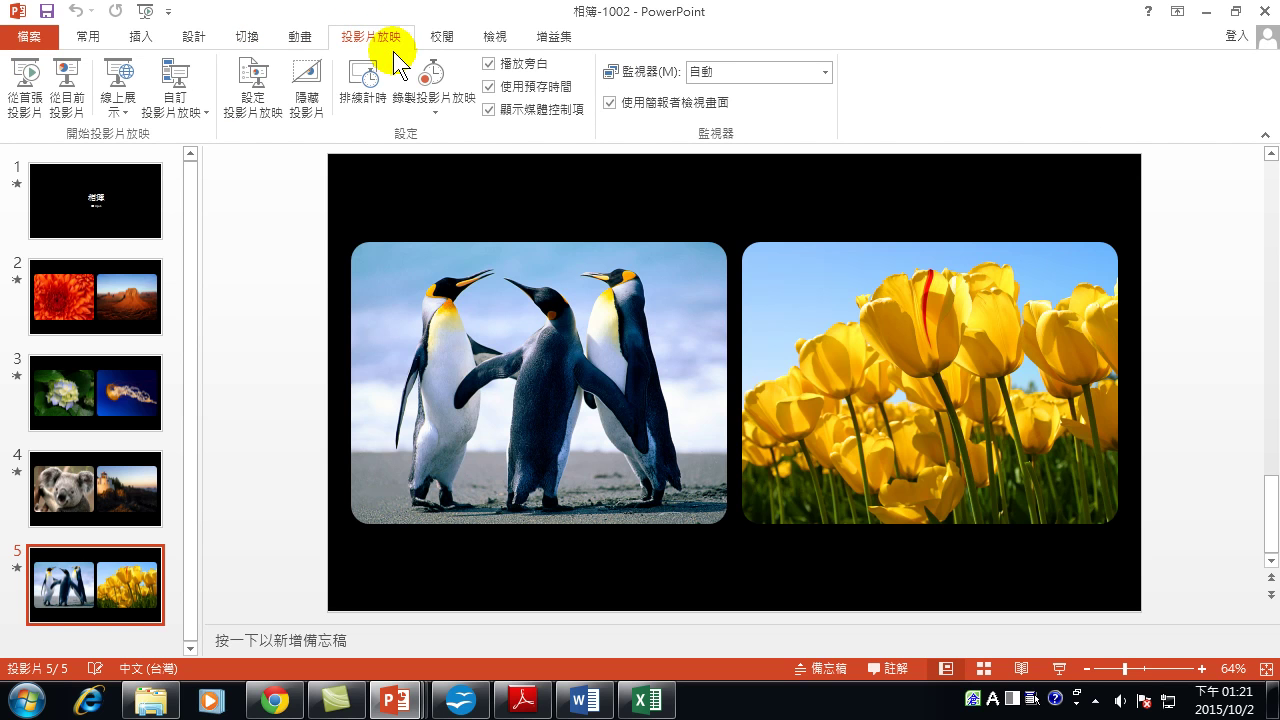
left_click(243, 103)
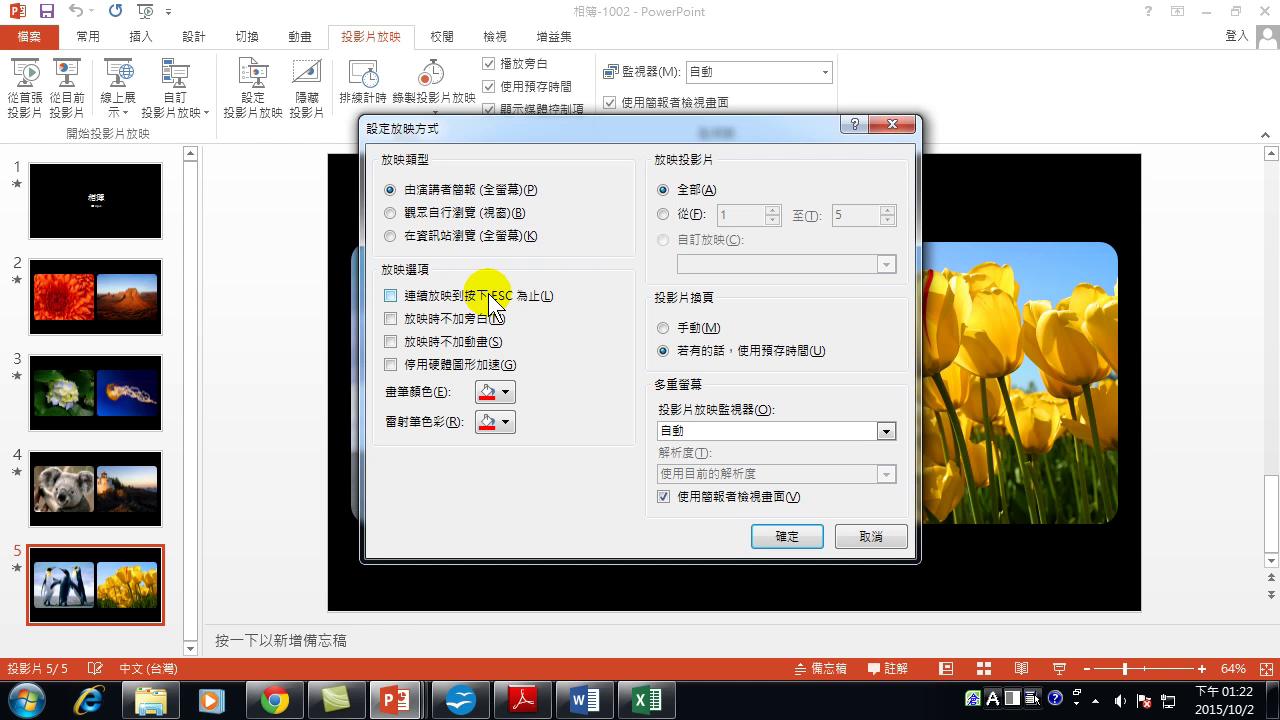
left_click(430, 295)
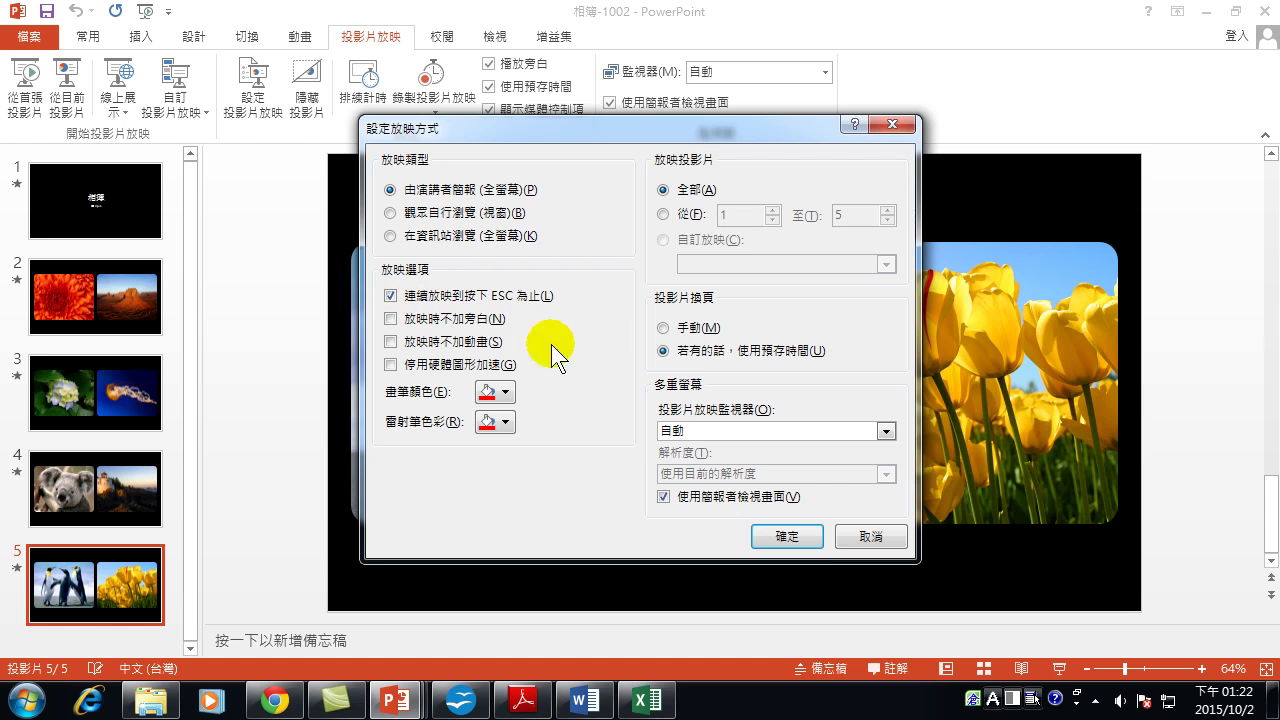
left_click(781, 538)
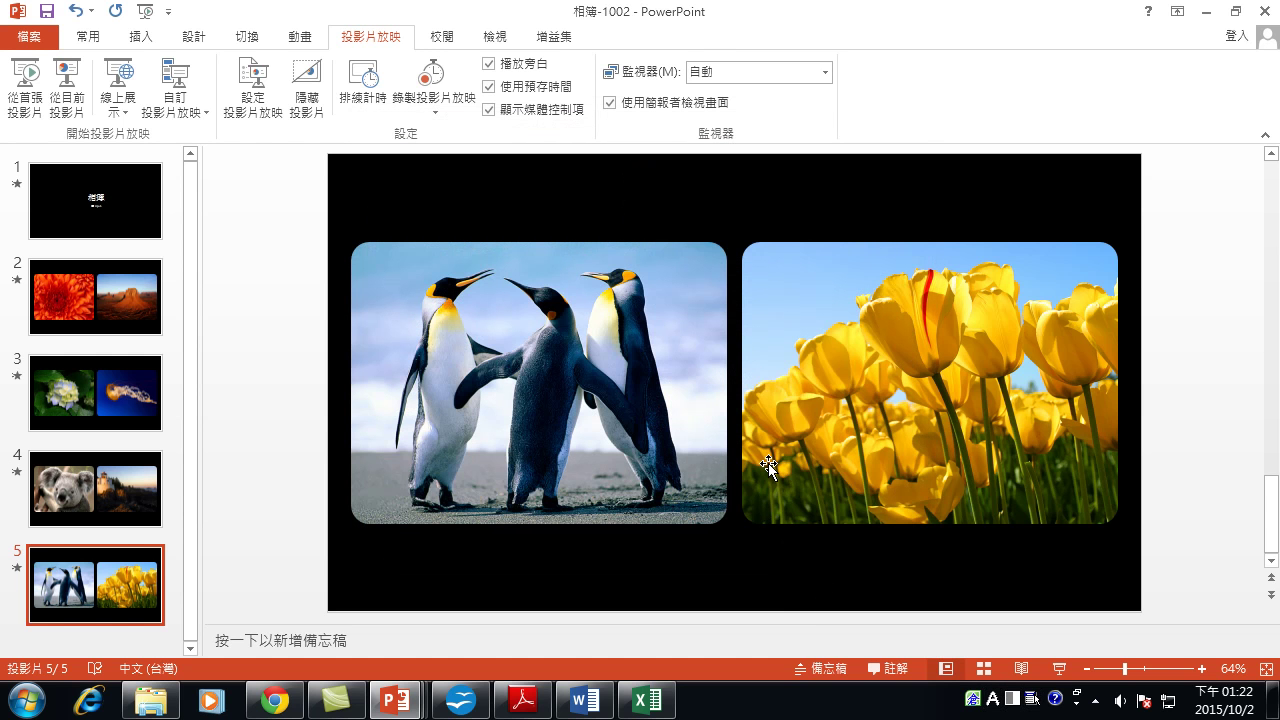
left_click(61, 408)
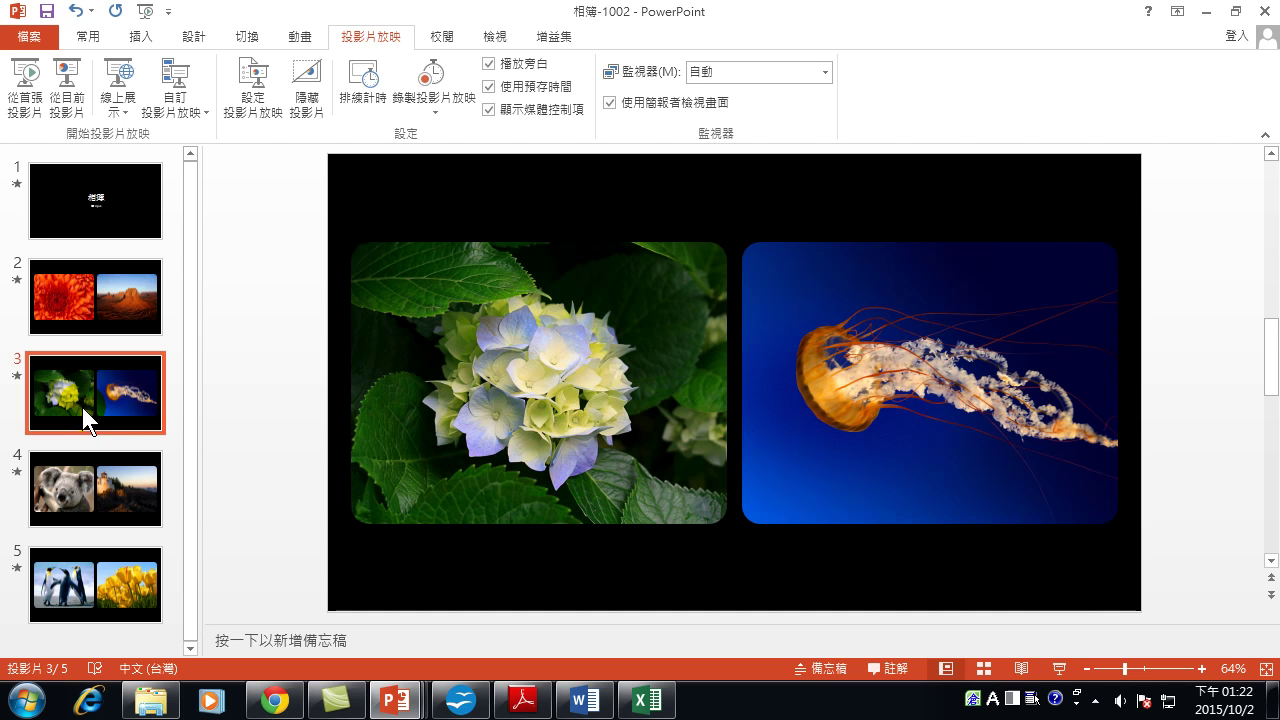
Play from slide 3 through the koala and penguin slides, then exit with Esc.
left_click(1059, 670)
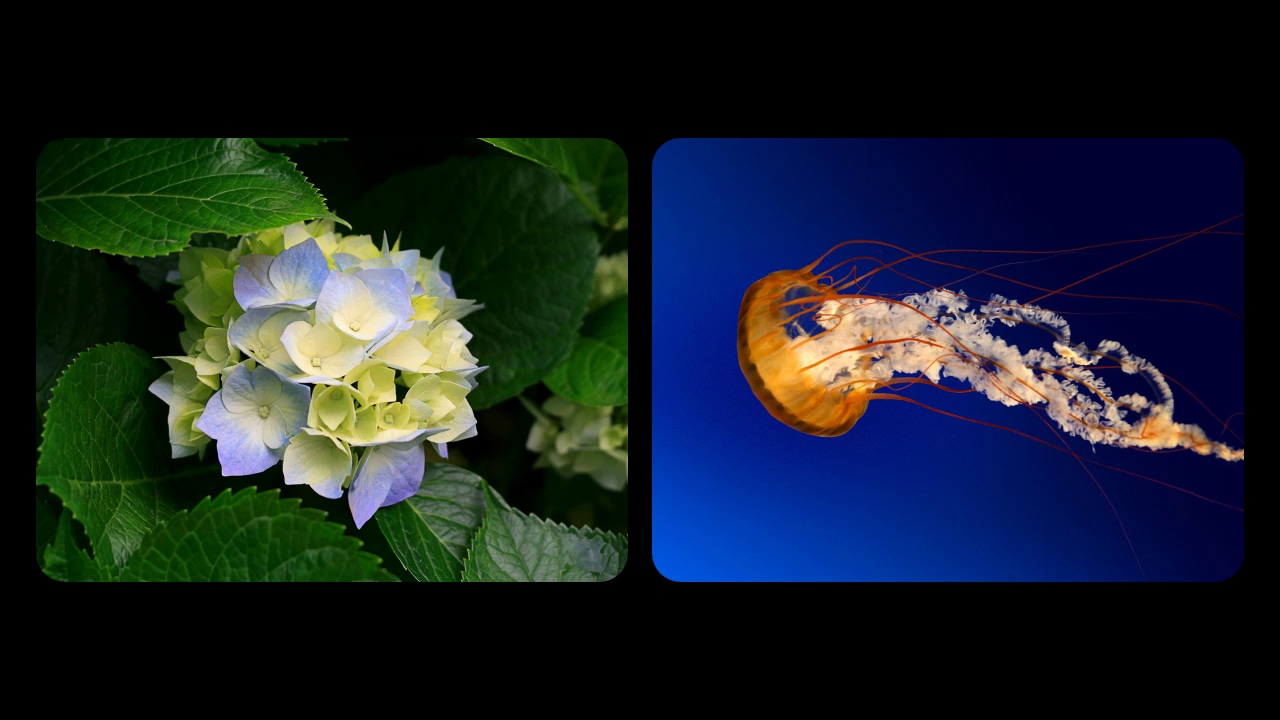
key("space")
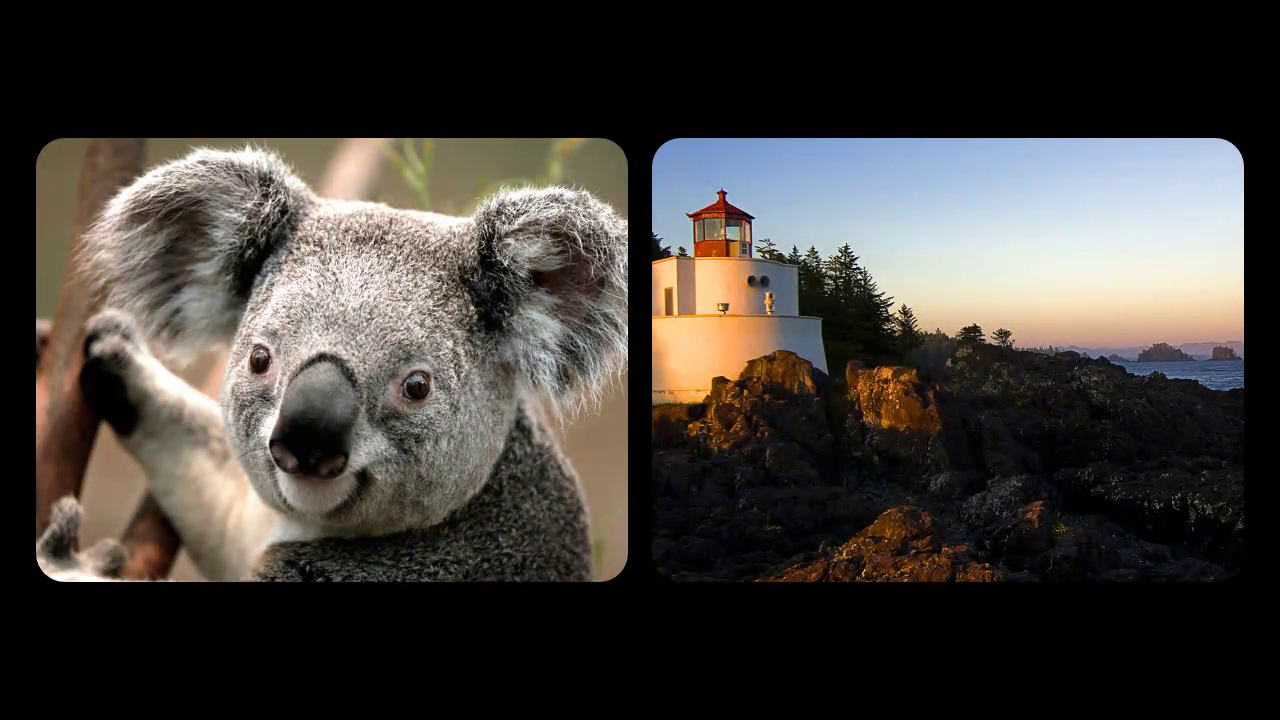
key("space")
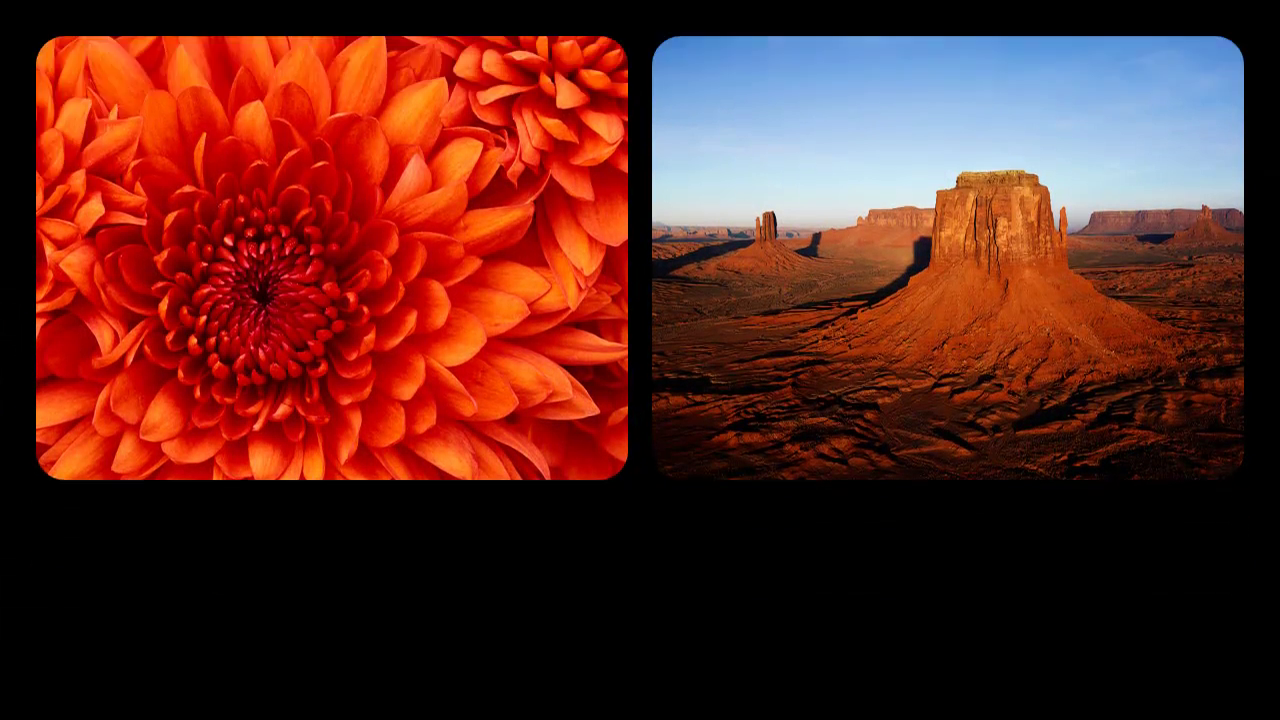
key("Escape")
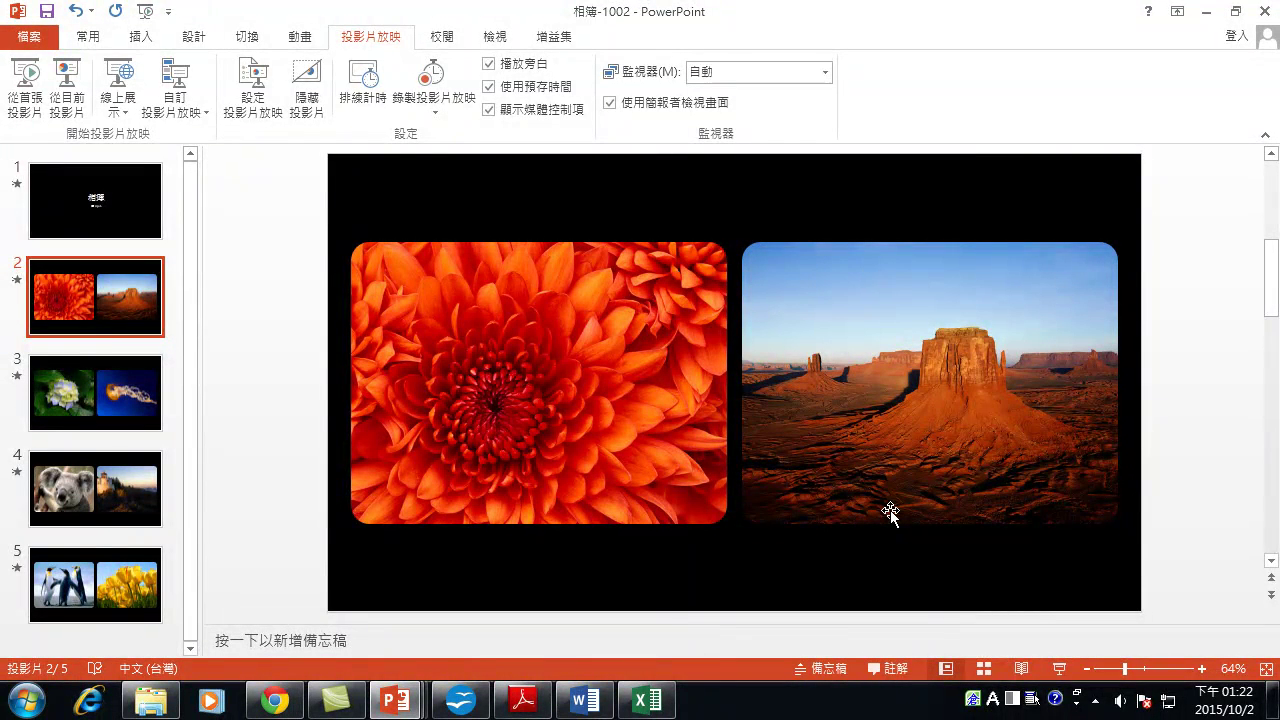
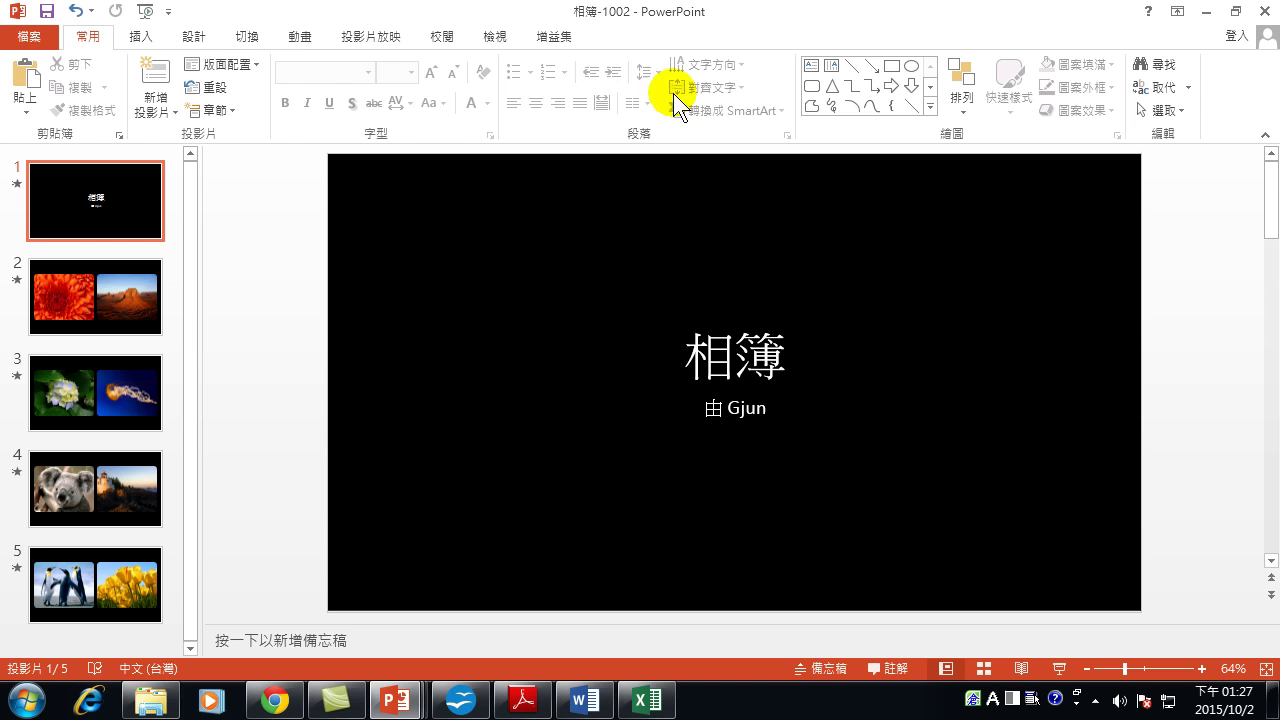
Open the Insert Audio browser via Audio on My PC on the Insert tab.
left_click(139, 37)
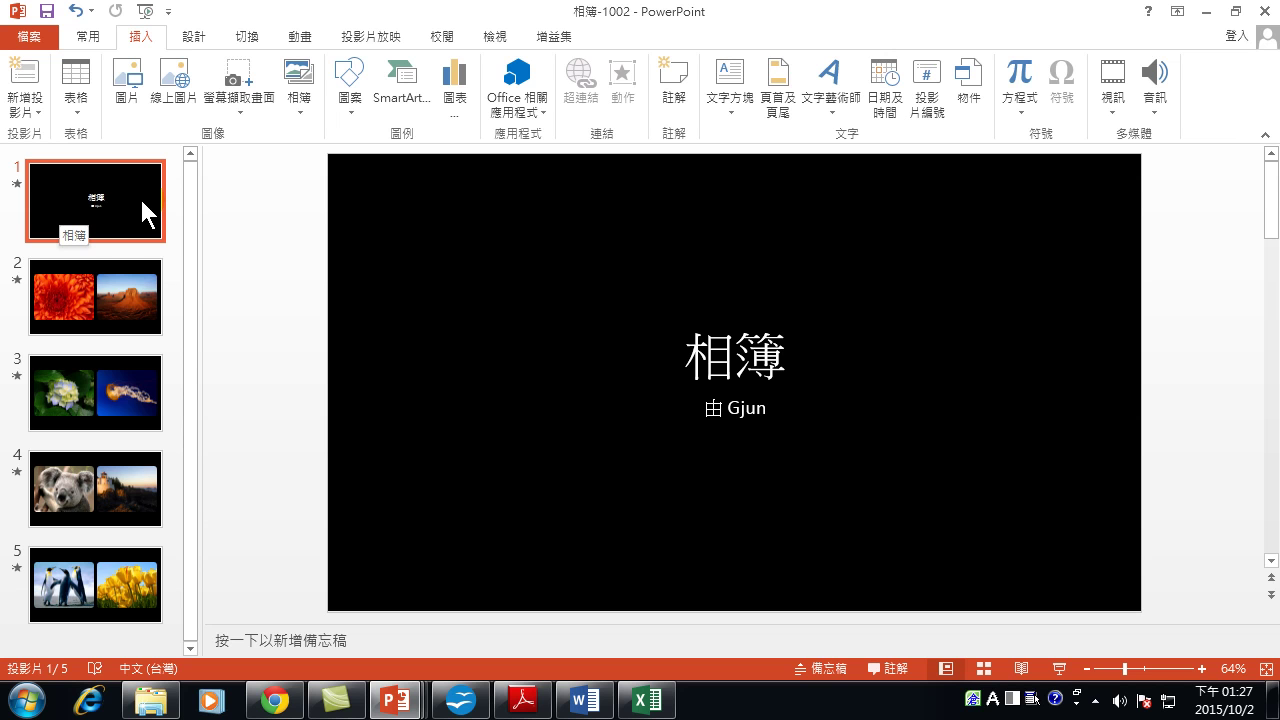
left_click(1160, 88)
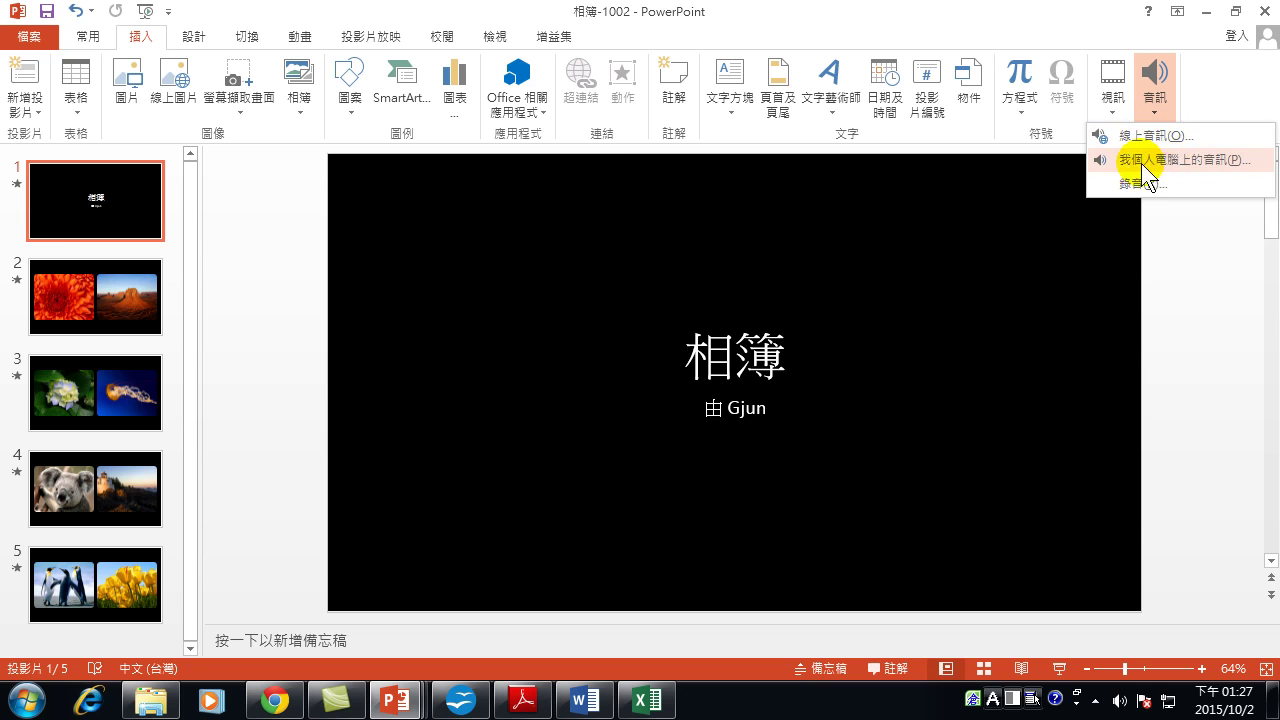
left_click(1192, 161)
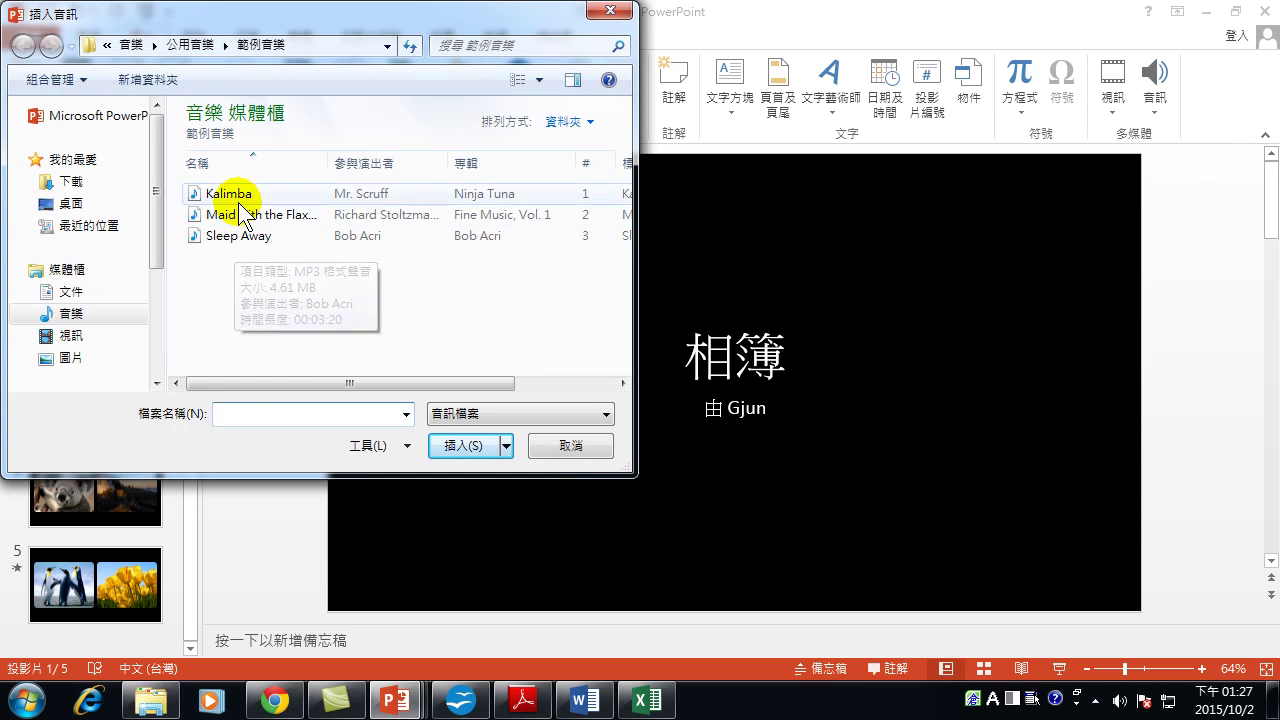
Insert the Kalimba sample track on the title slide and start previewing it.
left_click(222, 193)
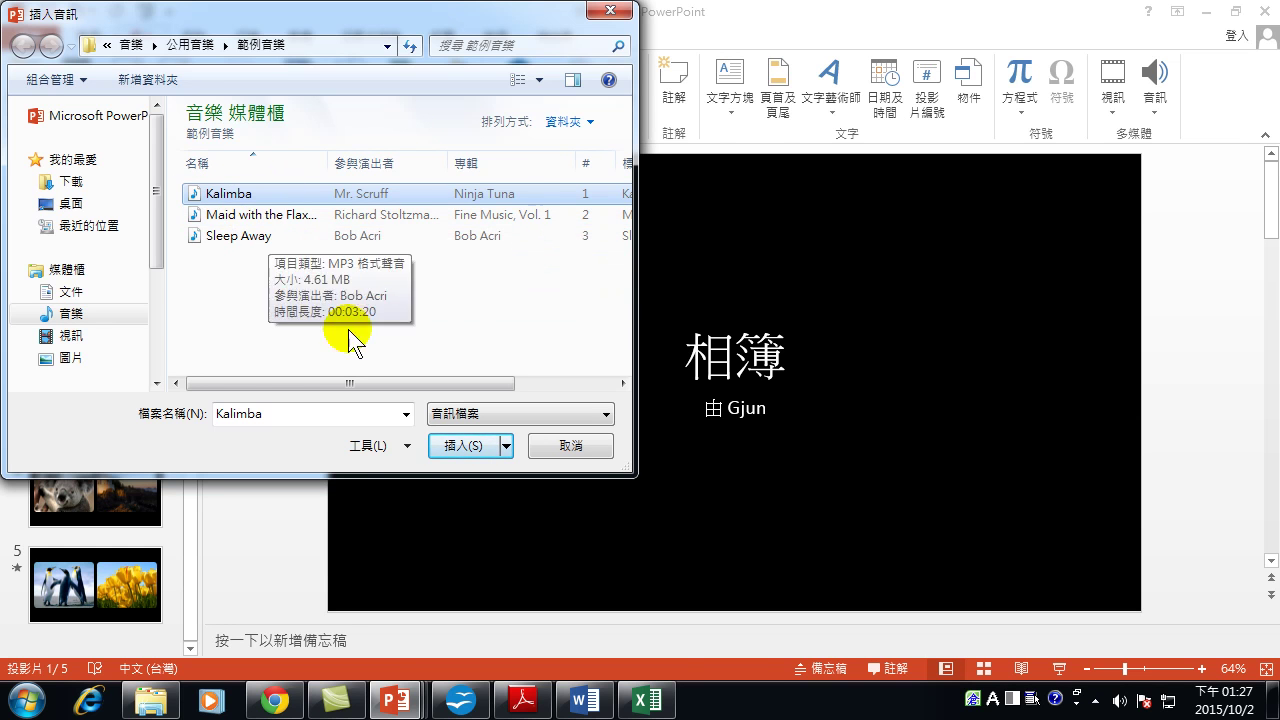
left_click(480, 449)
left_click(594, 428)
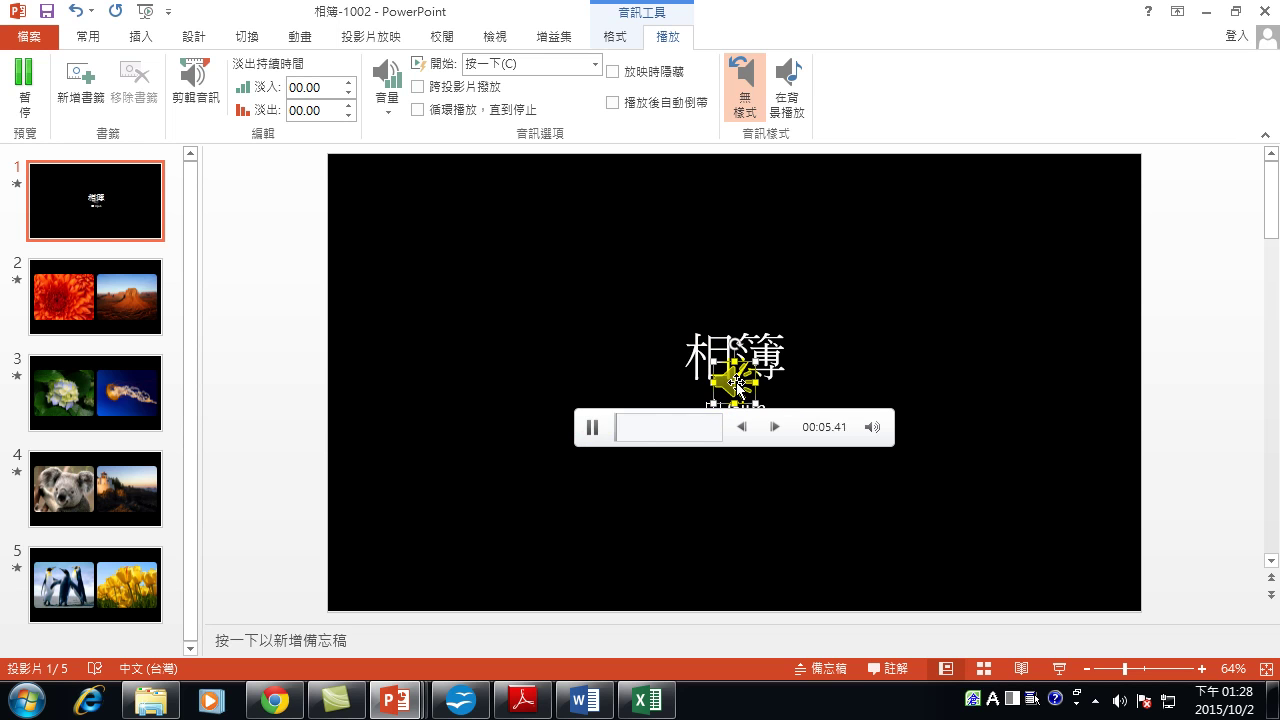
Move the speaker icon to the top-right corner, then test the music through a three-slide show.
left_click(592, 427)
left_click_drag(745, 393, 1090, 190)
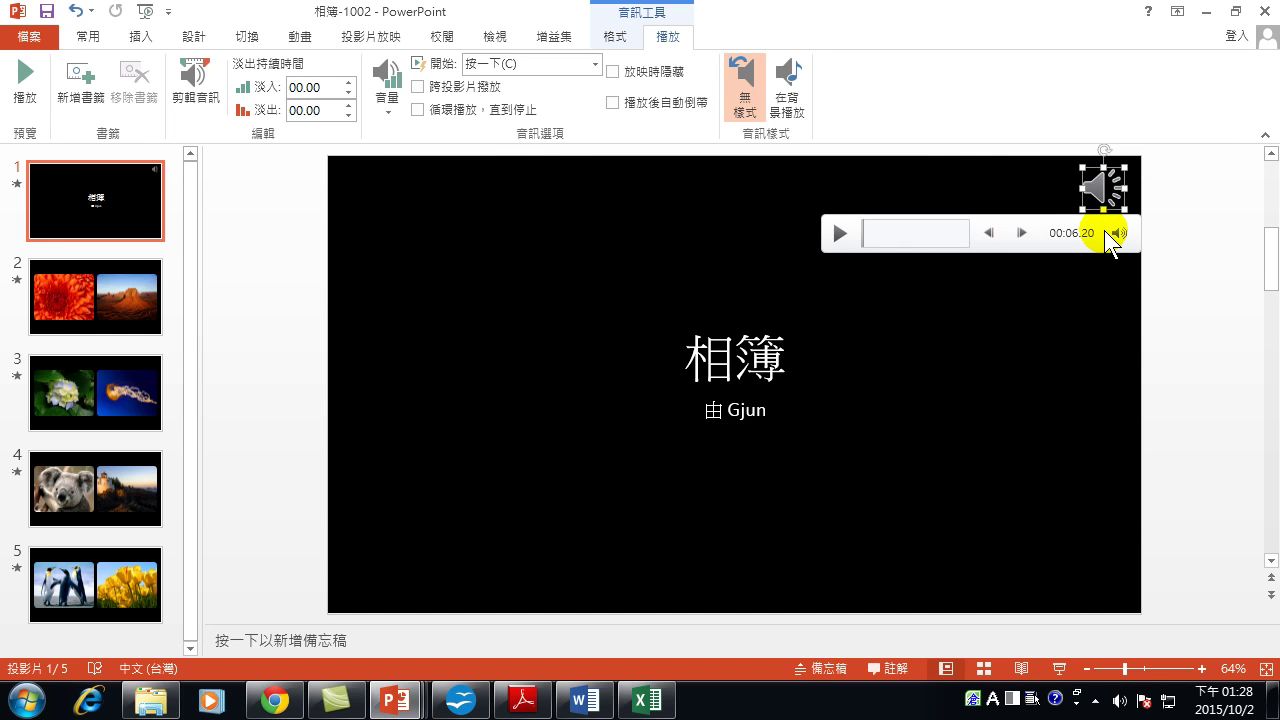
key("F5")
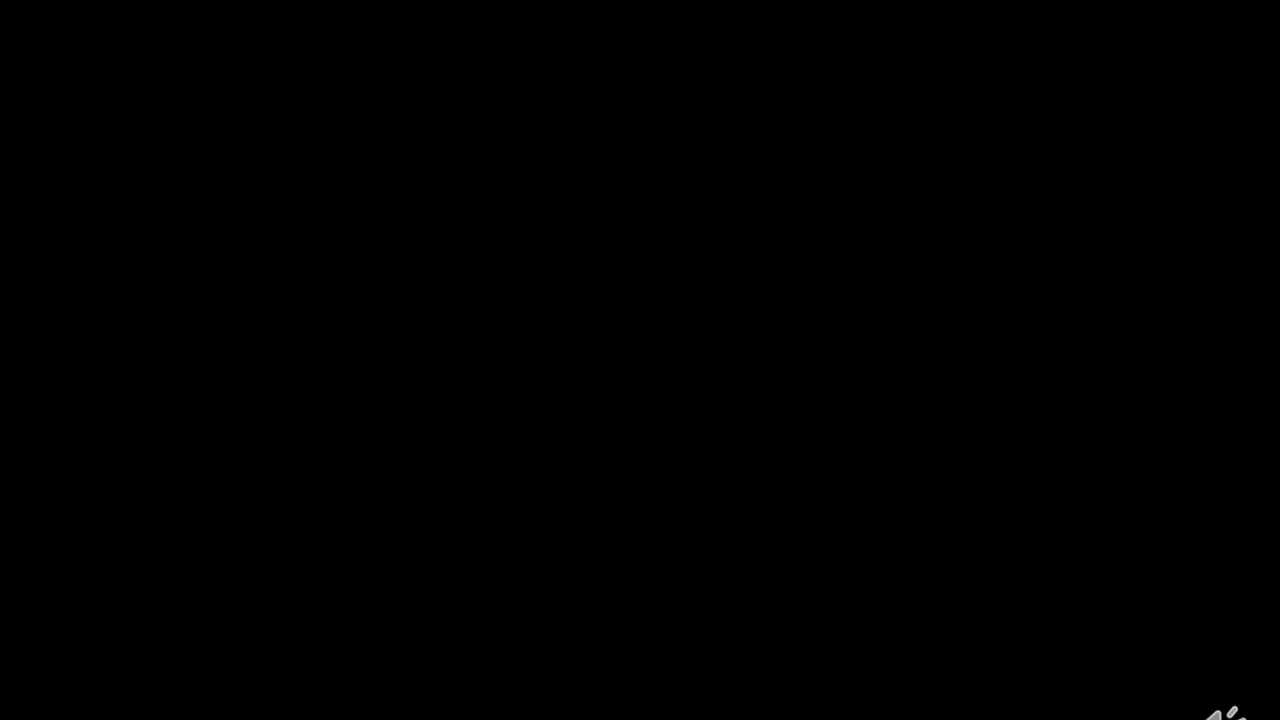
left_click(1210, 50)
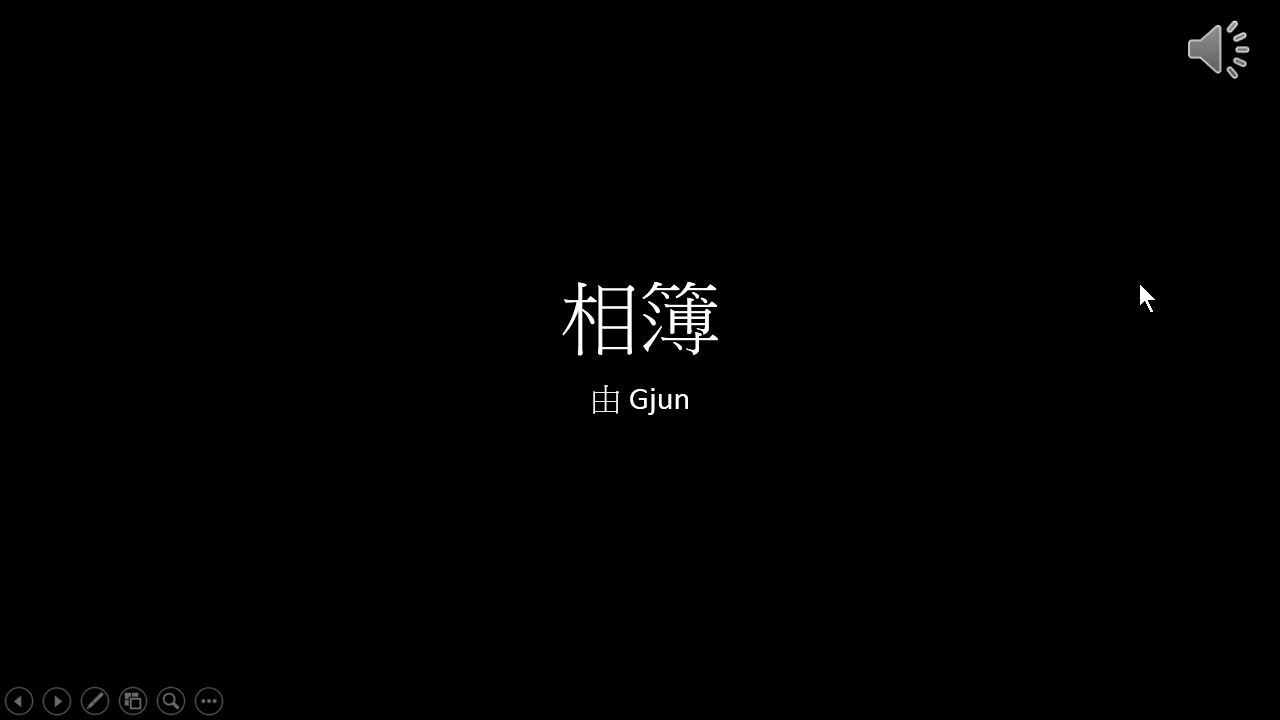
left_click(990, 414)
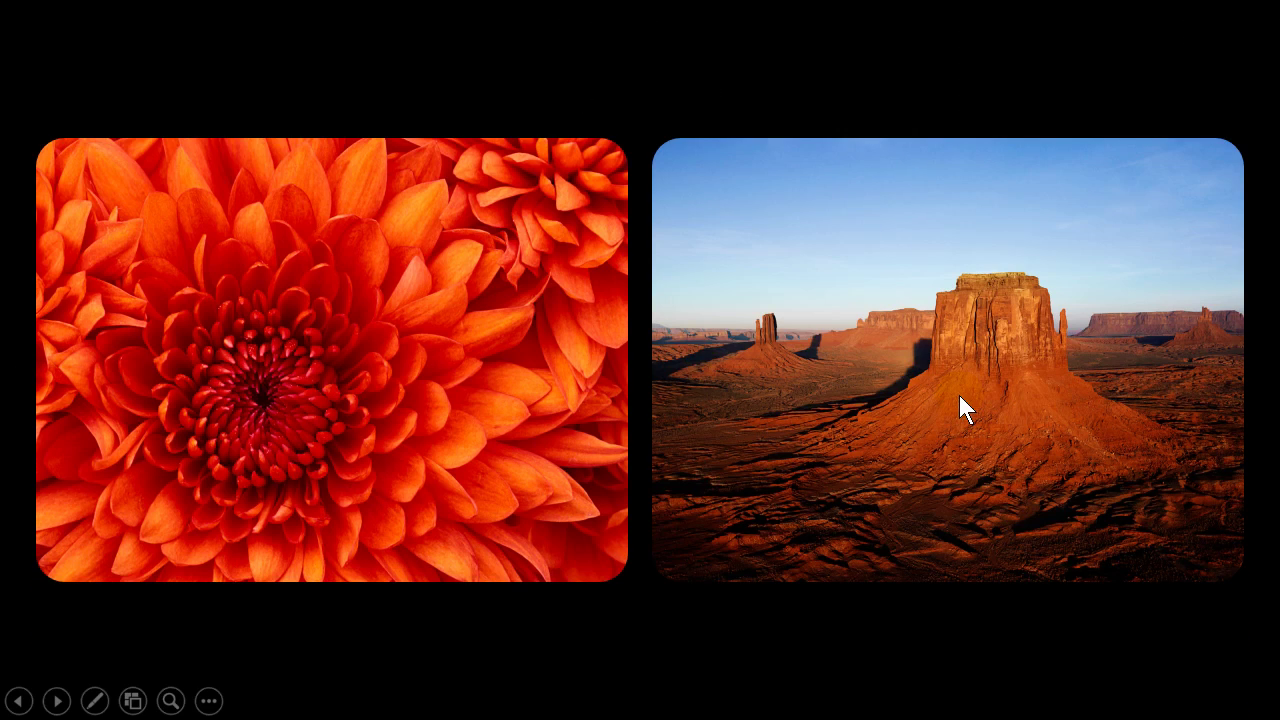
left_click(959, 395)
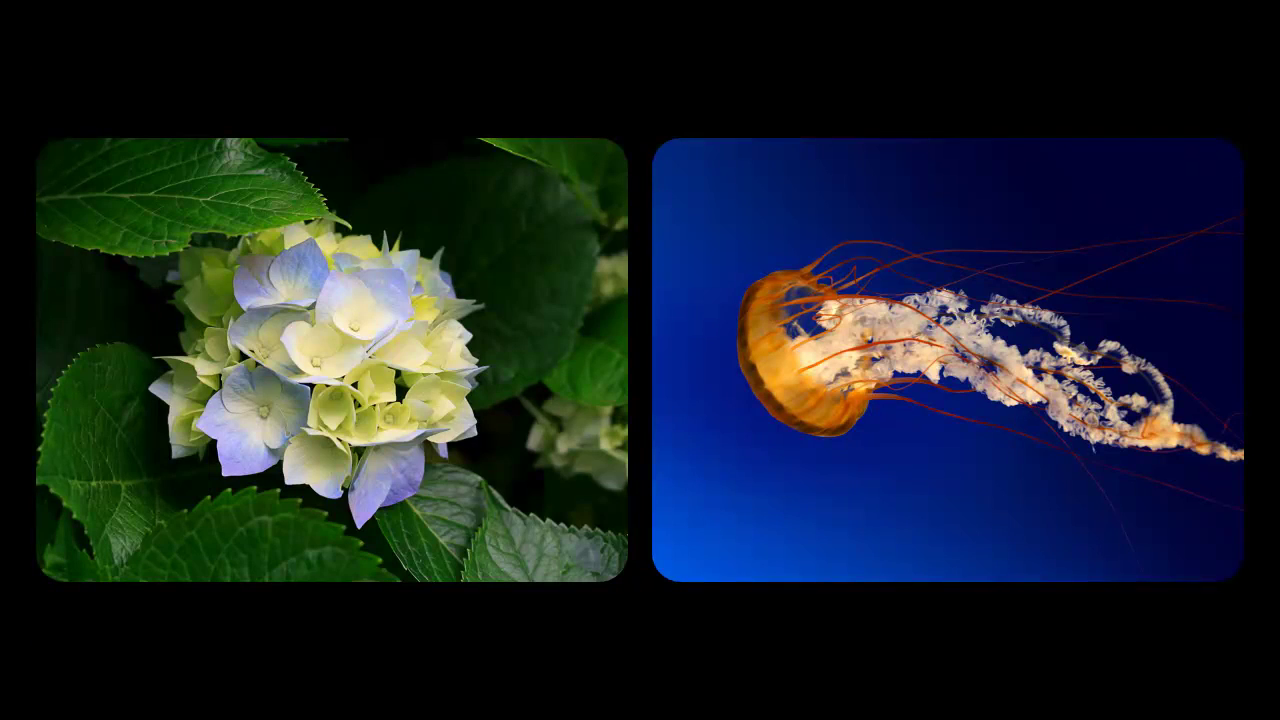
key("Escape")
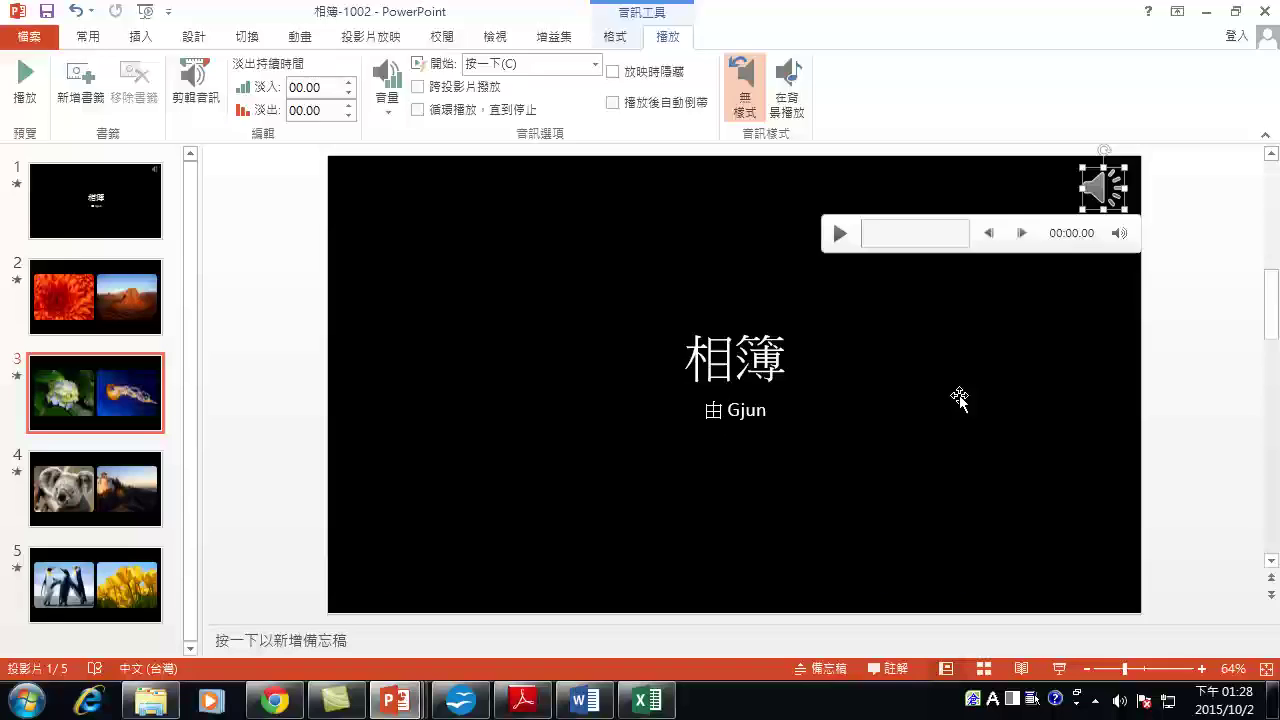
left_click(92, 195)
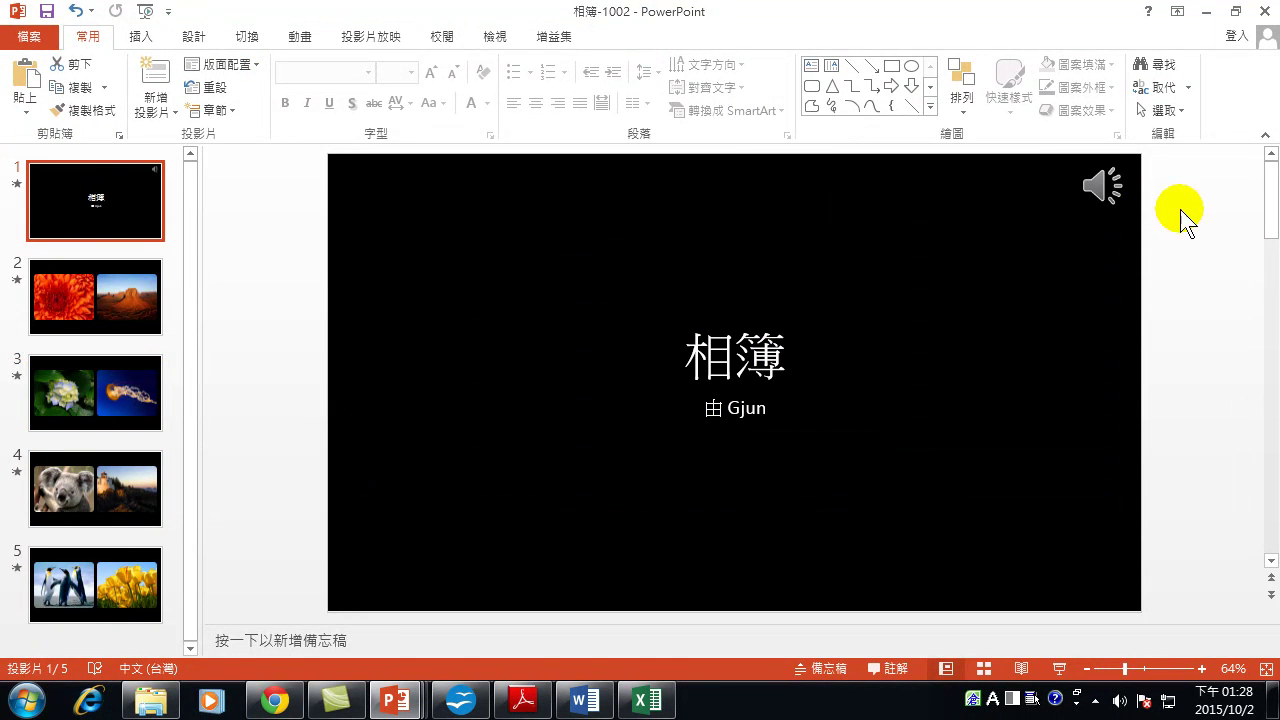
Set the Kalimba audio to Play Across Slides and start Automatically.
mouse_move(1103, 189)
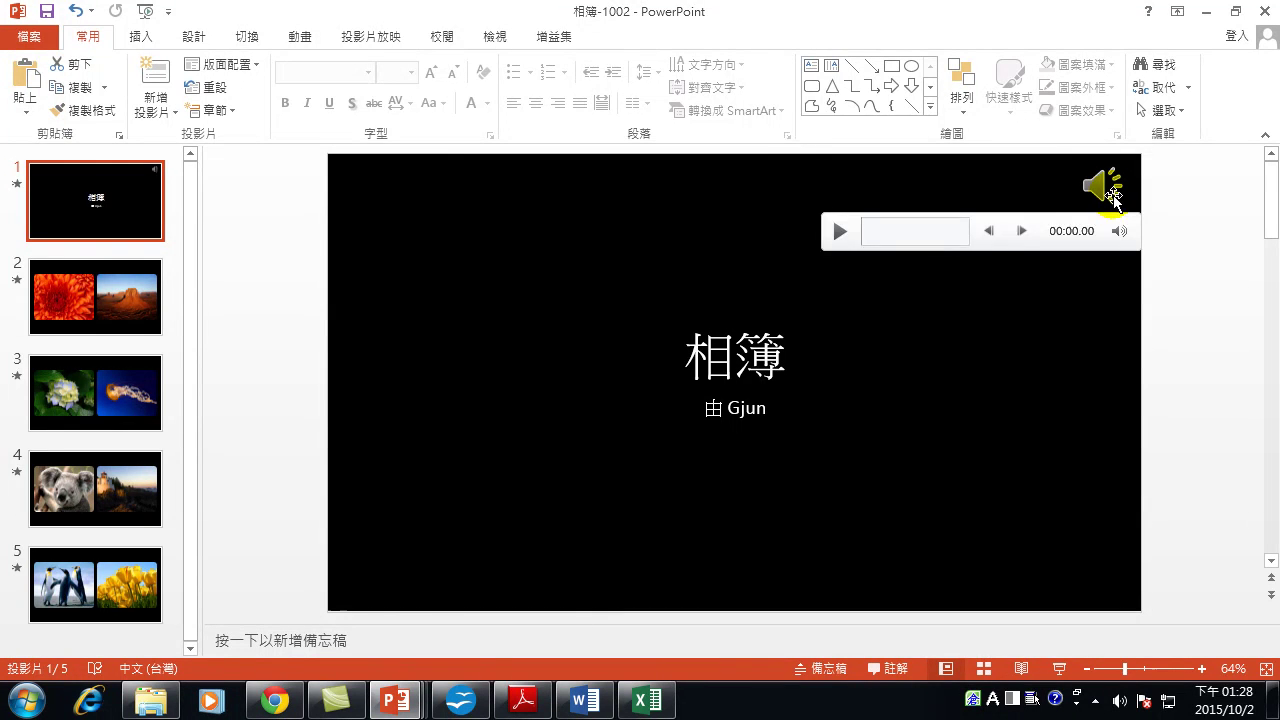
left_click(1102, 187)
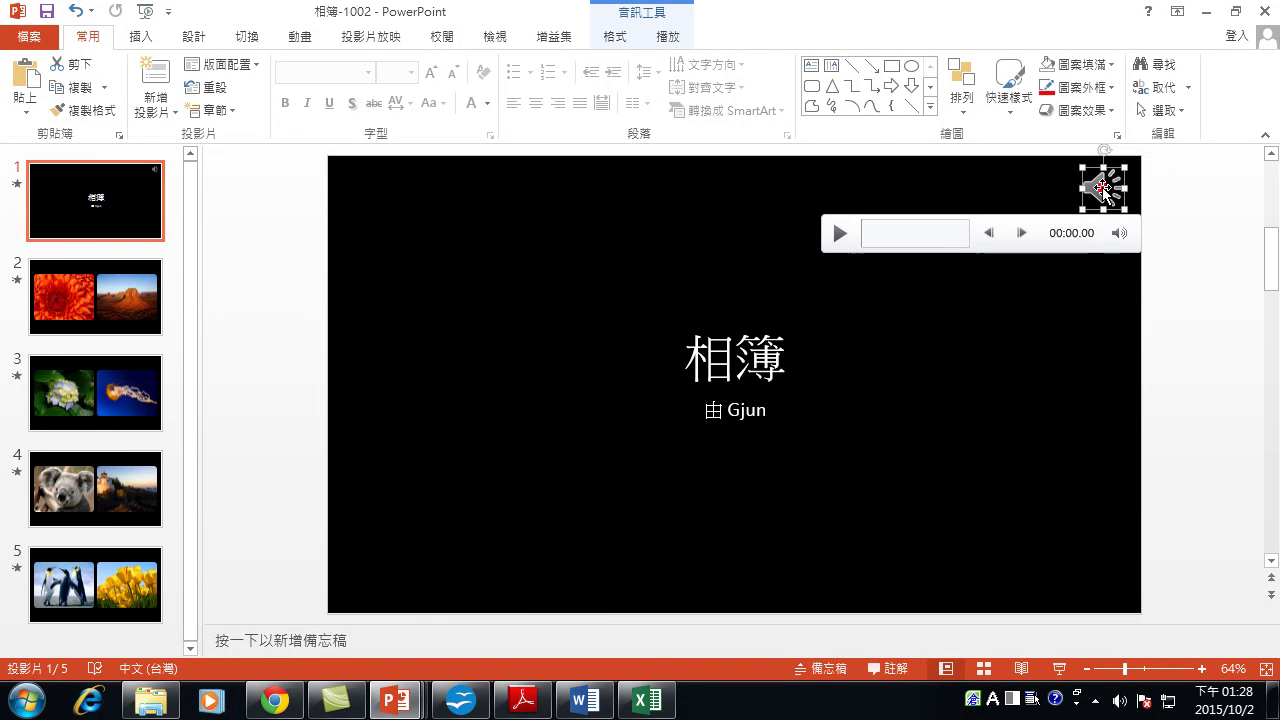
double_click(1106, 188)
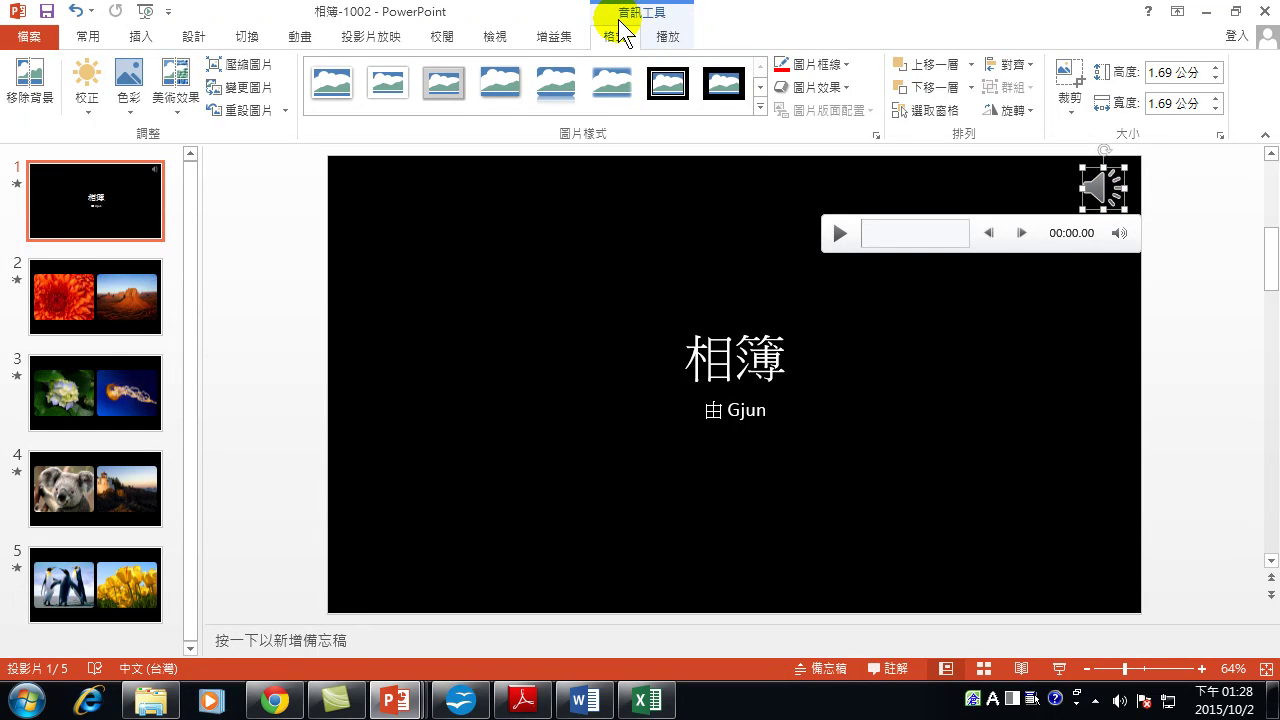
left_click(671, 35)
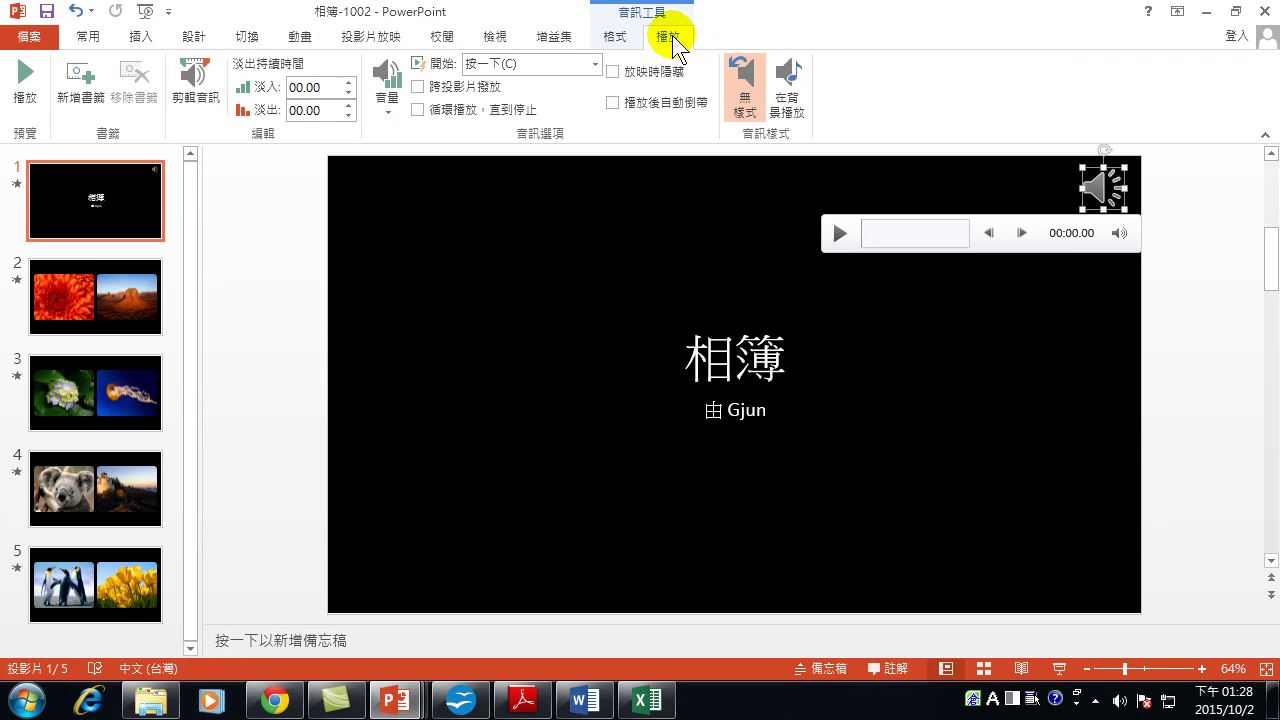
left_click(419, 87)
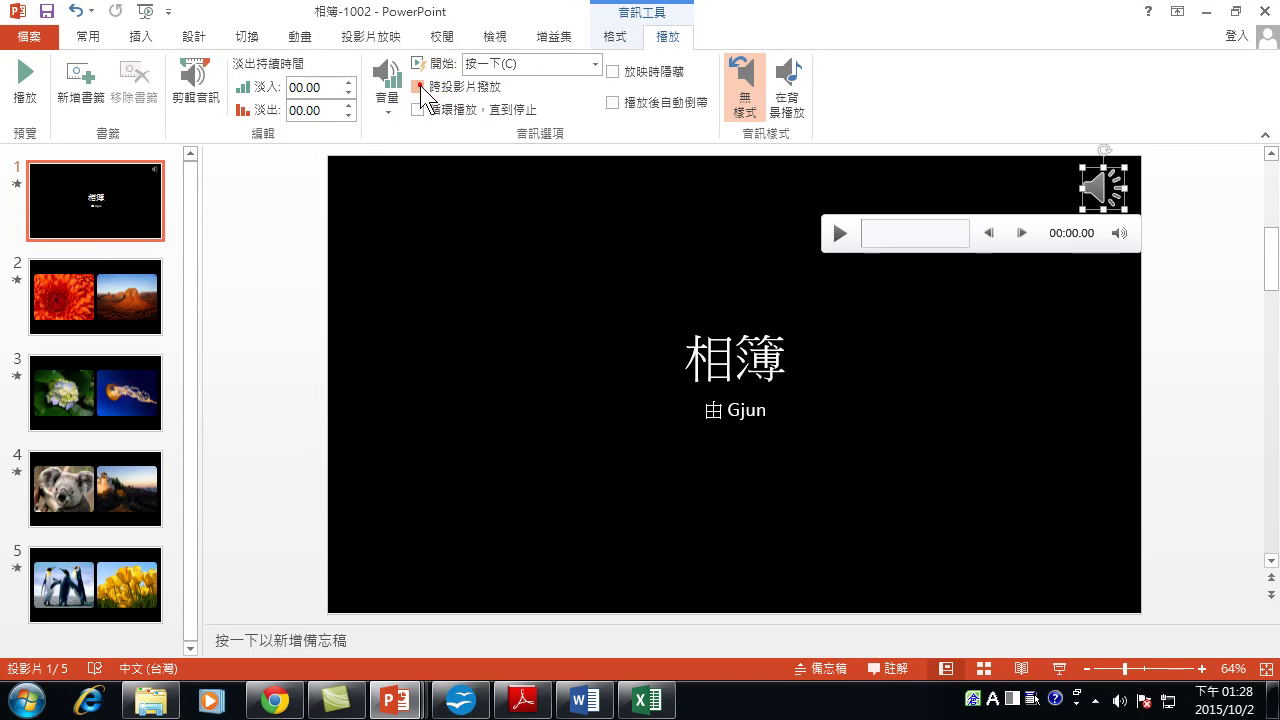
left_click(596, 64)
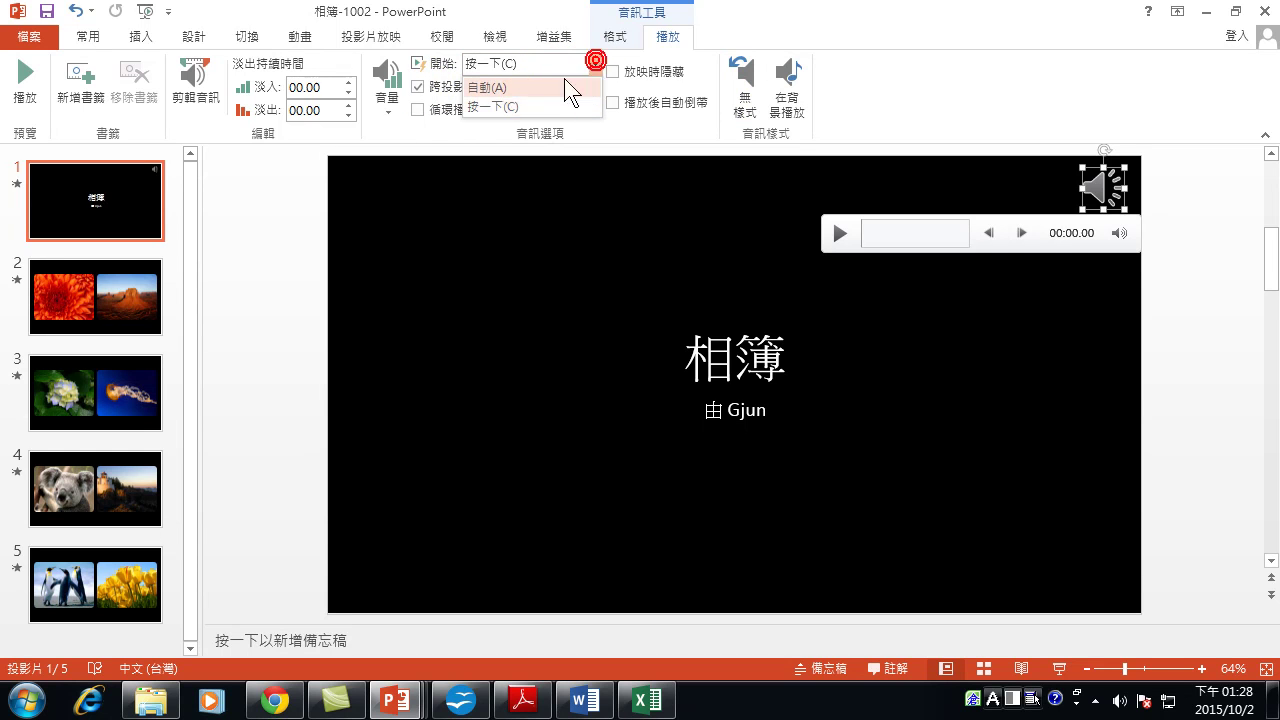
left_click(504, 89)
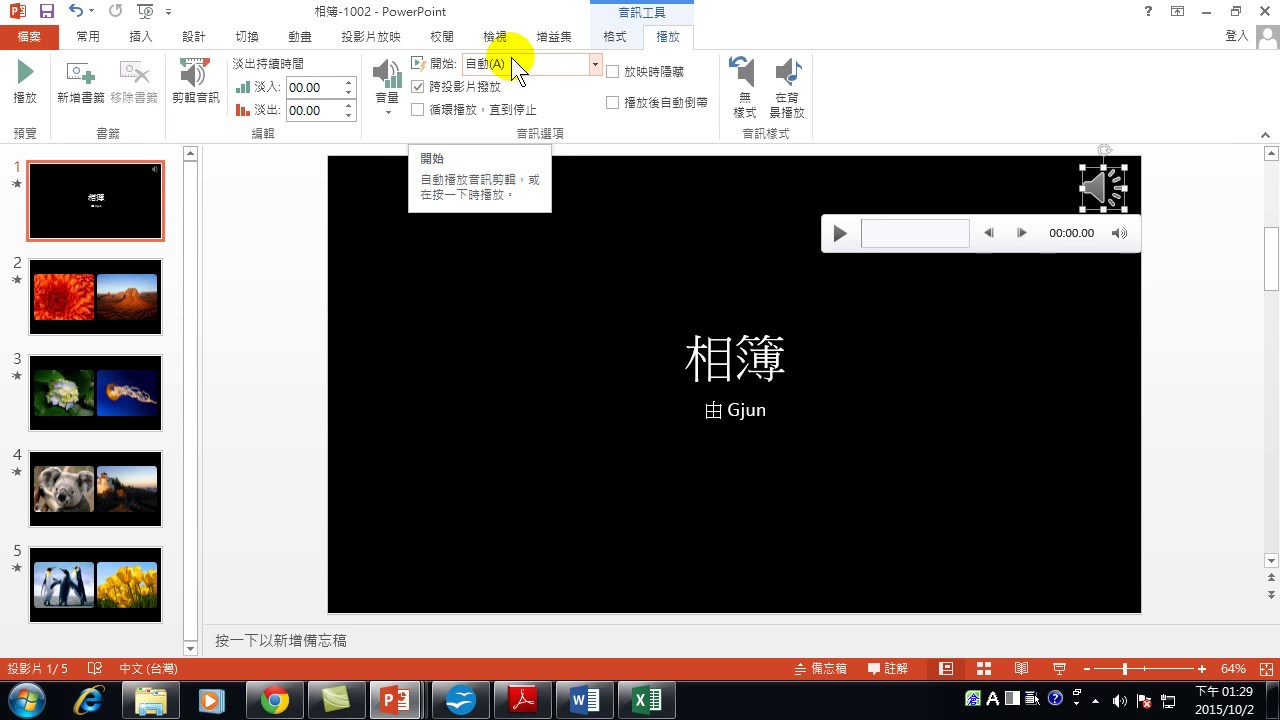
Turn on Loop until Stopped for the Kalimba audio.
left_click(436, 111)
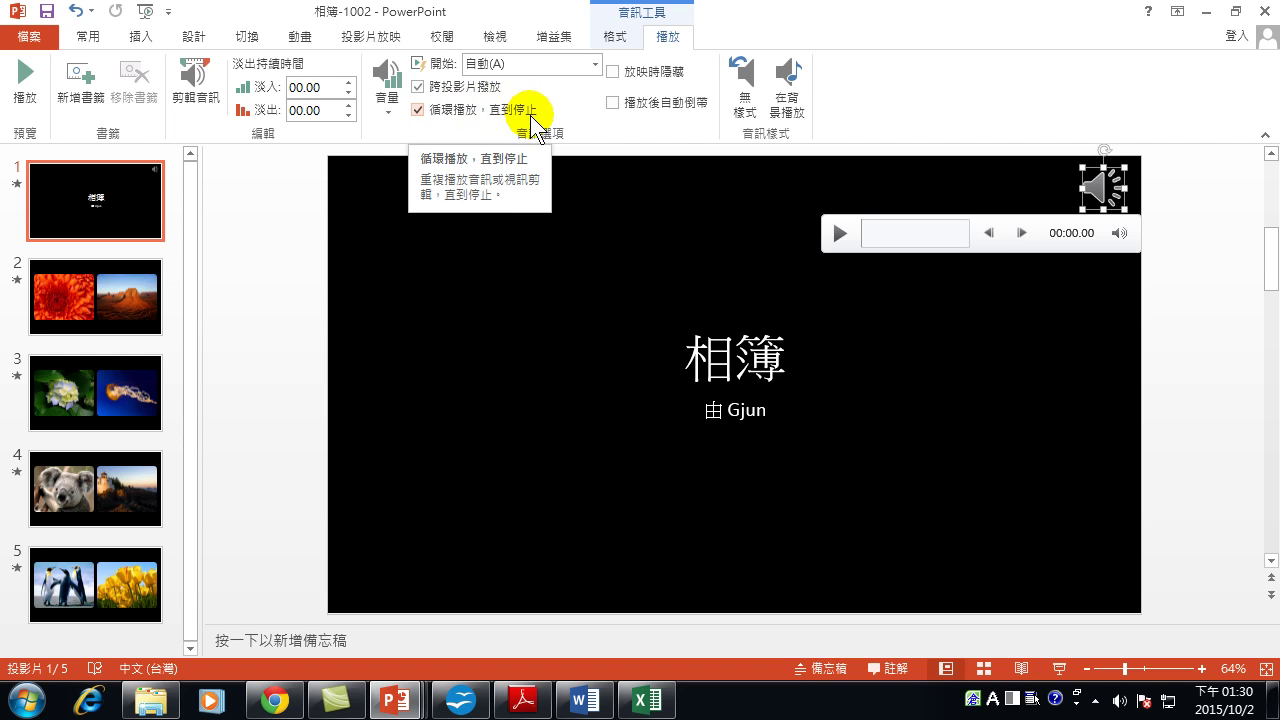
left_click(1055, 235)
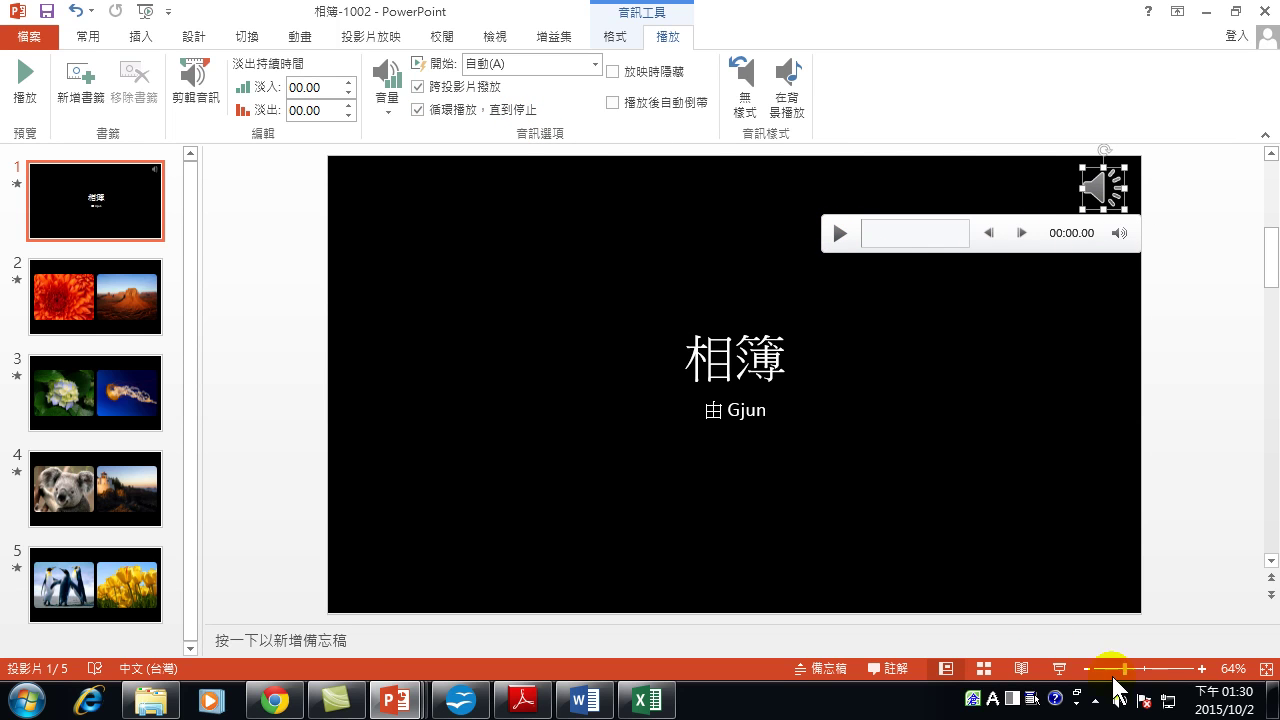
left_click(1059, 668)
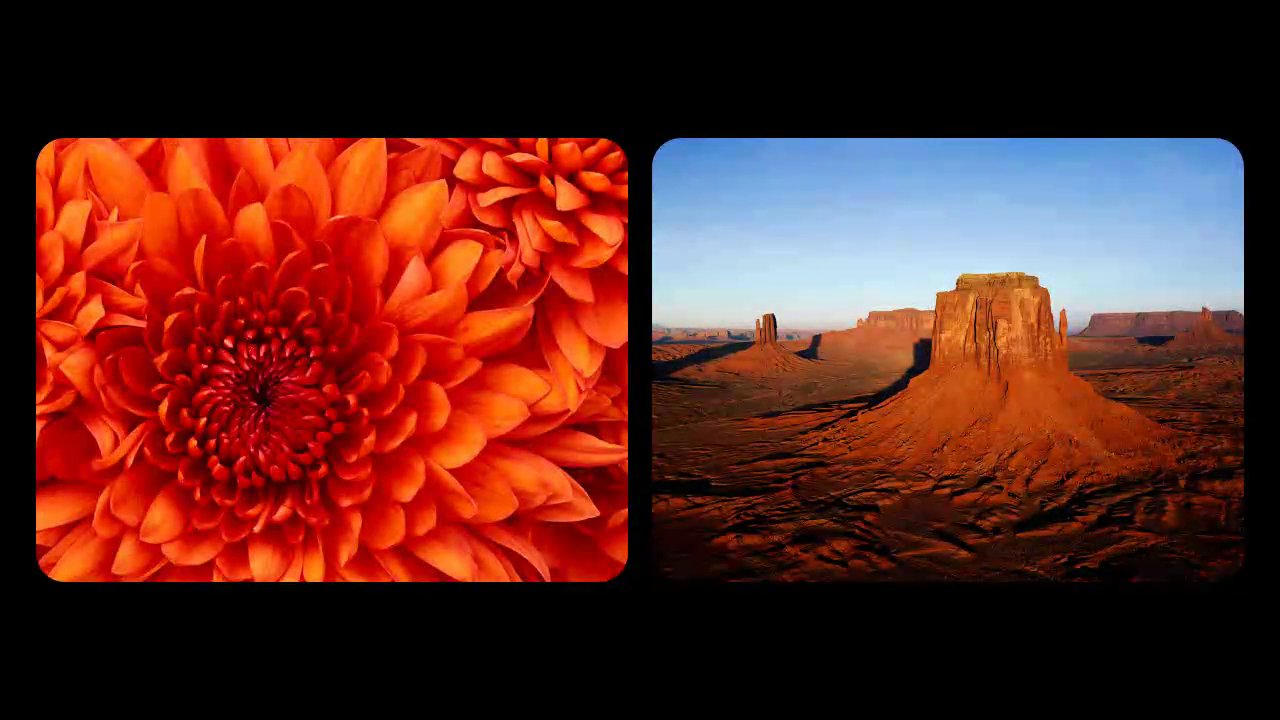
key("Escape")
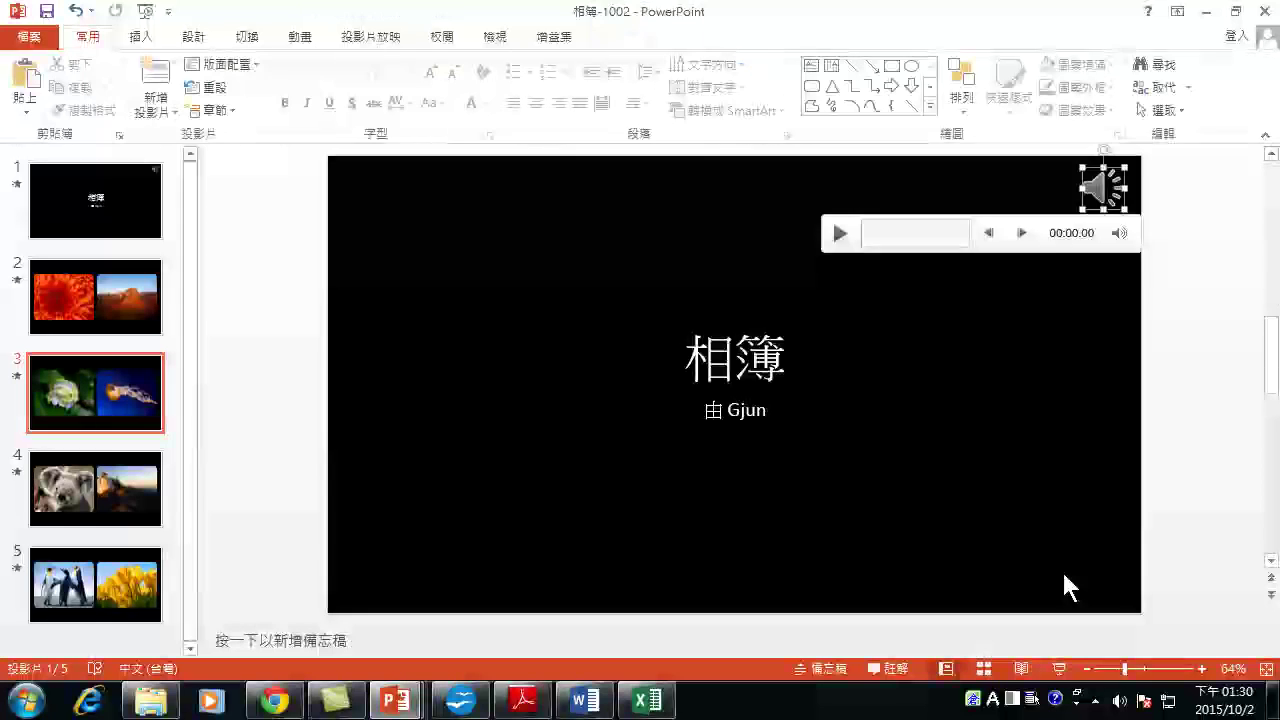
left_click(91, 174)
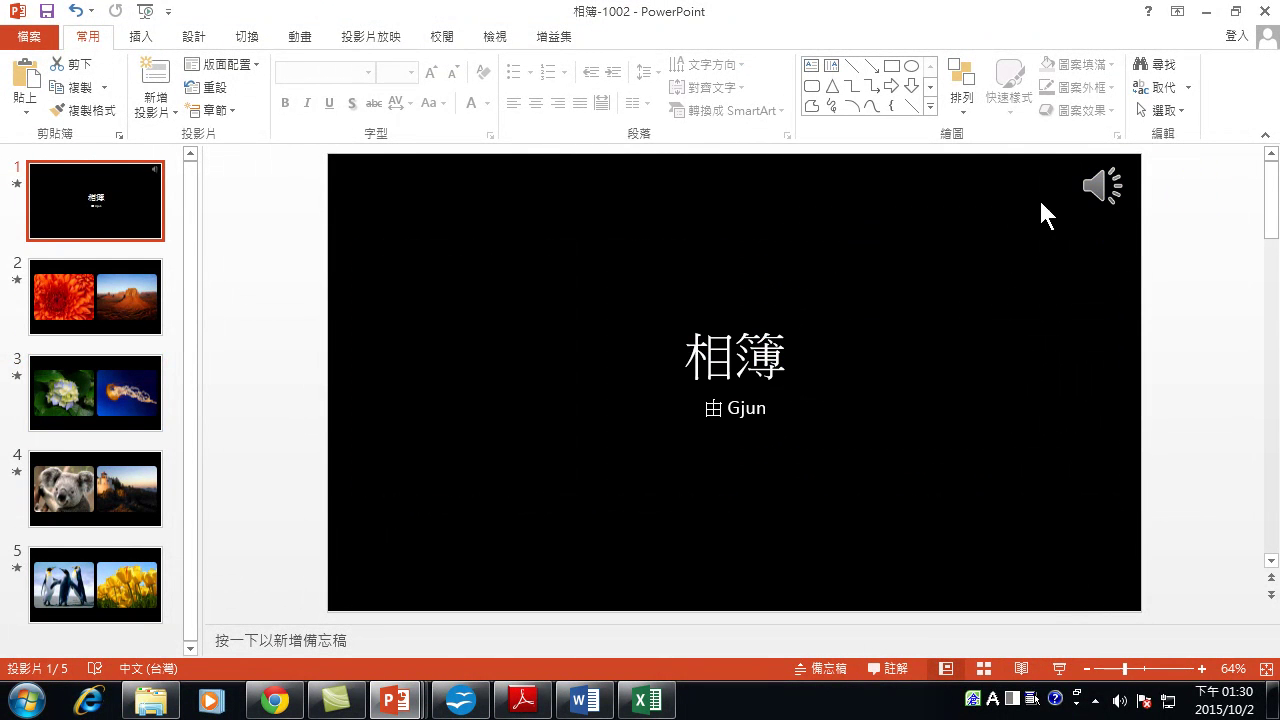
Hide the speaker icon during the show and play the album as a slide show.
left_click(1100, 186)
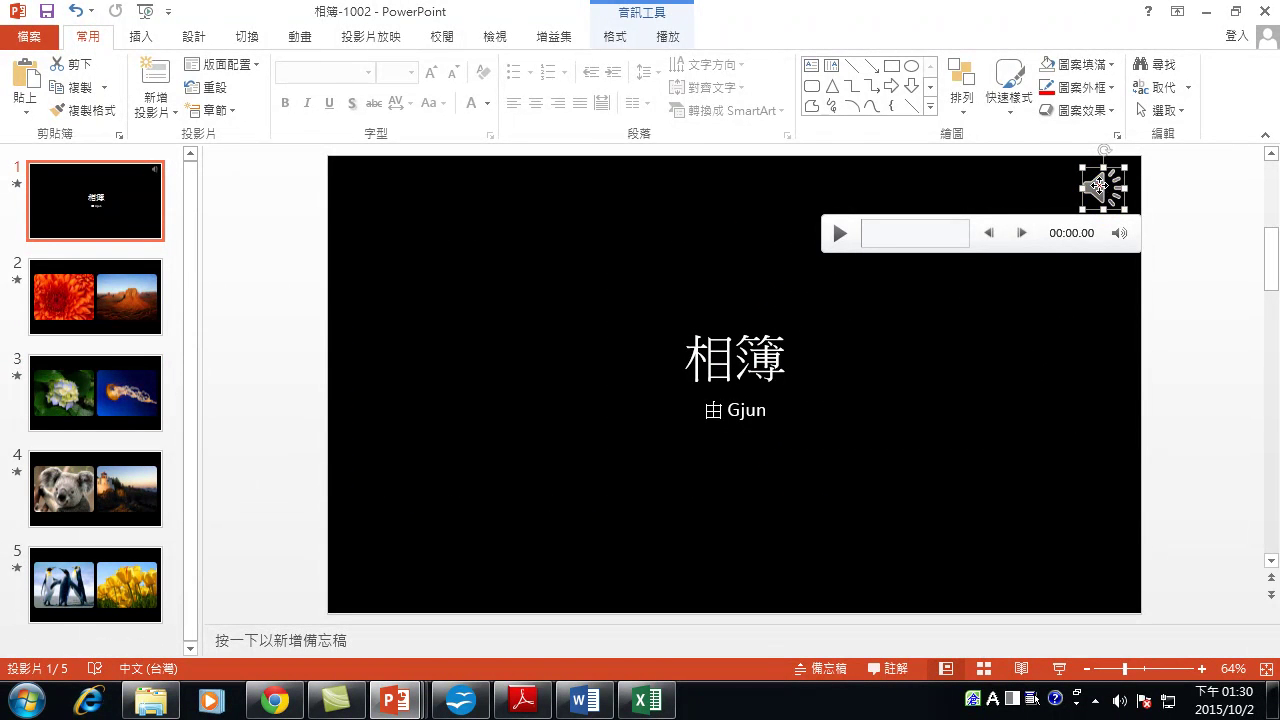
left_click(667, 36)
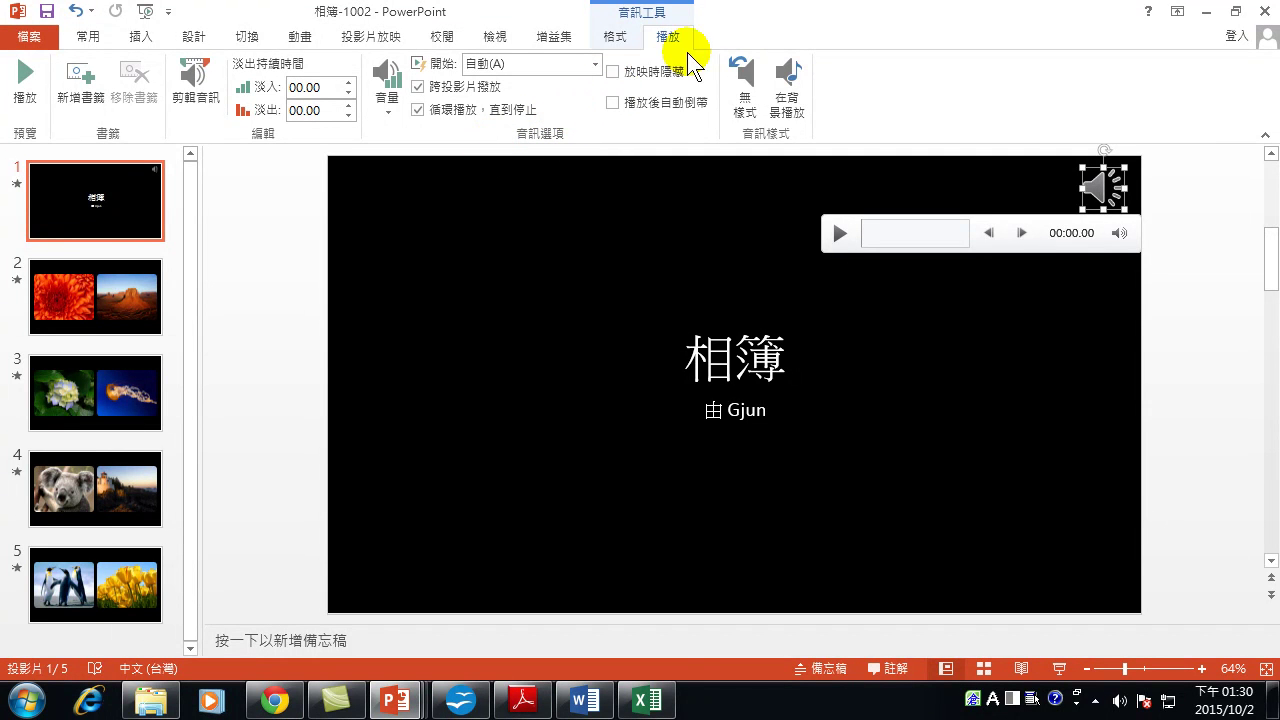
left_click(627, 70)
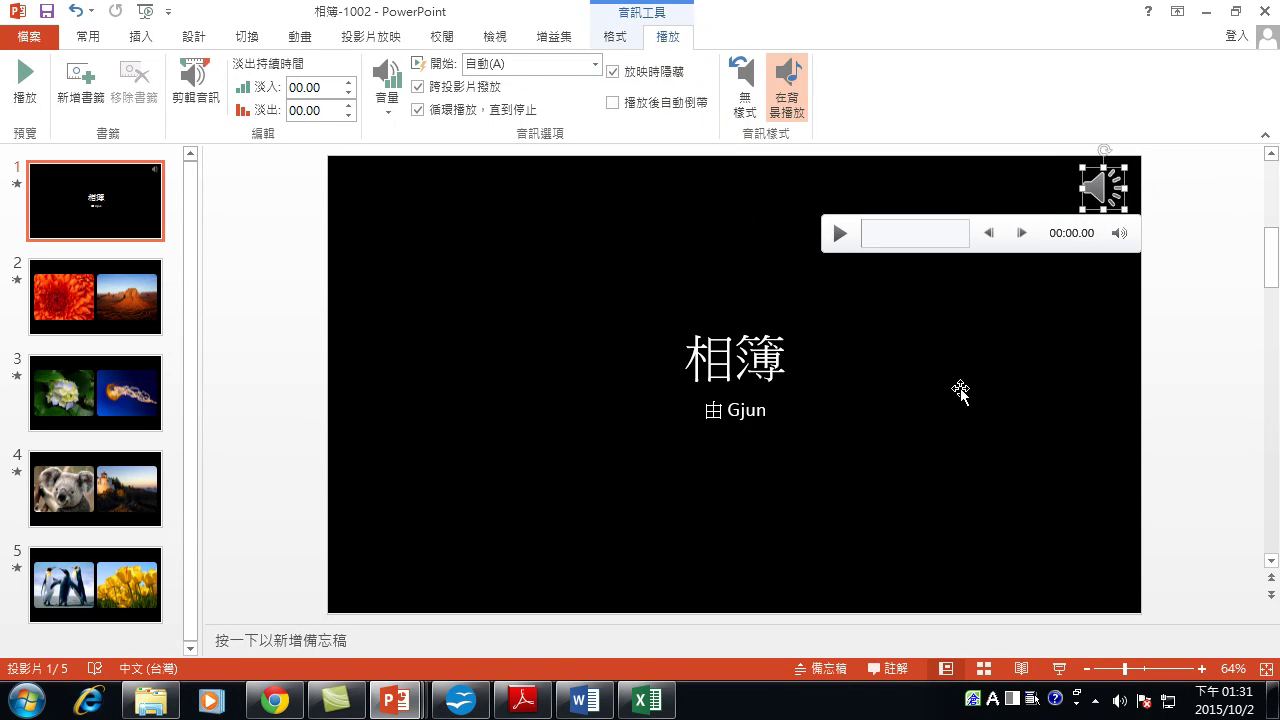
key("F5")
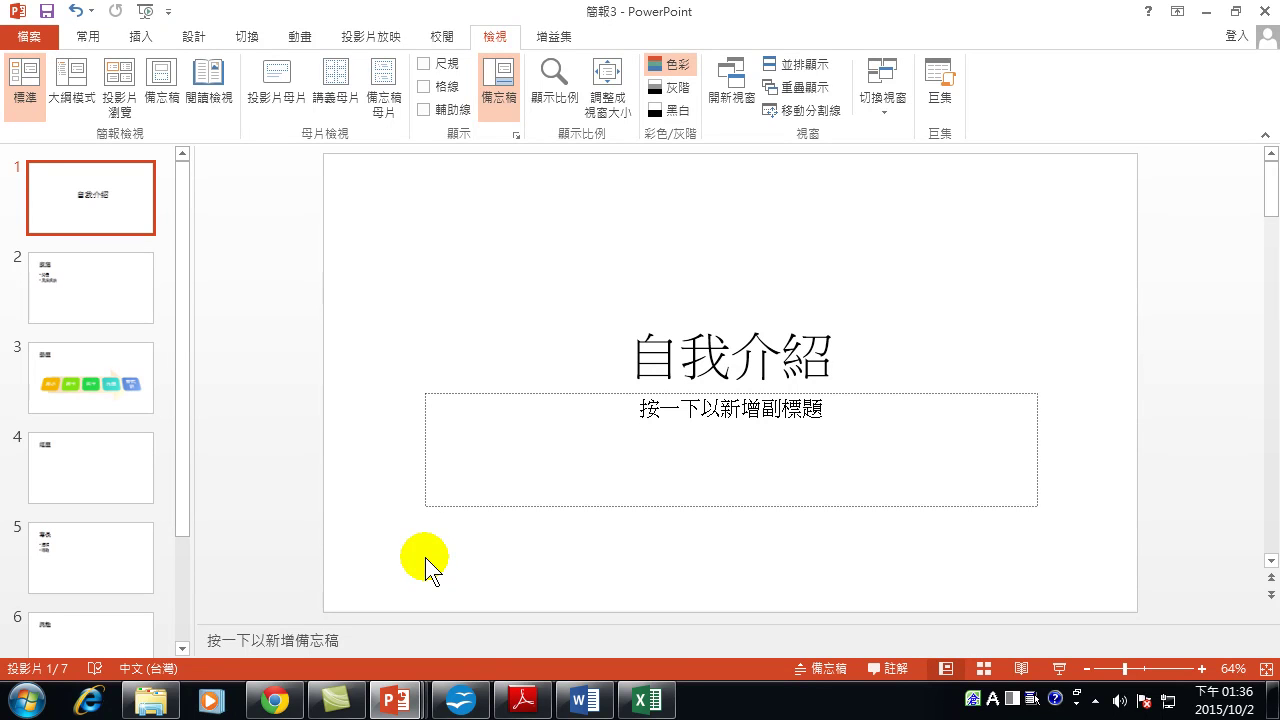
Review the 家庭, 學歷 and 經歷 slides, ending back on the 自我介紹 title slide.
left_click(85, 300)
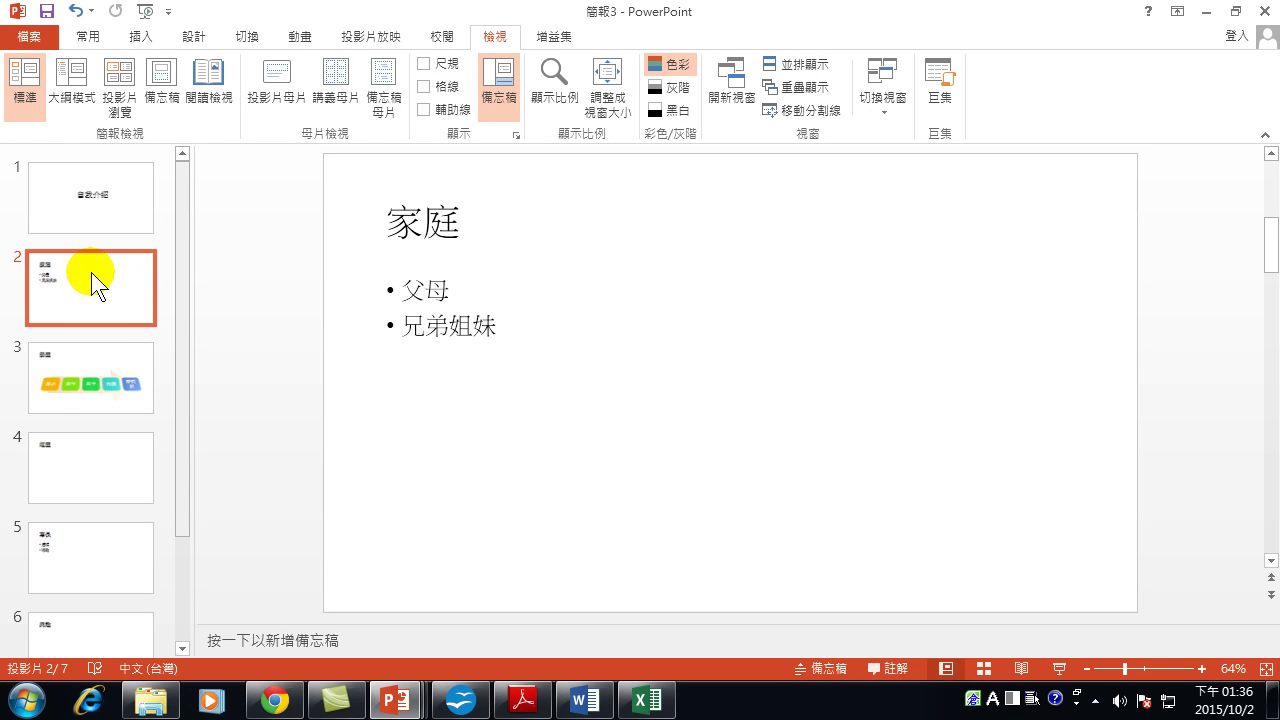
left_click(100, 208)
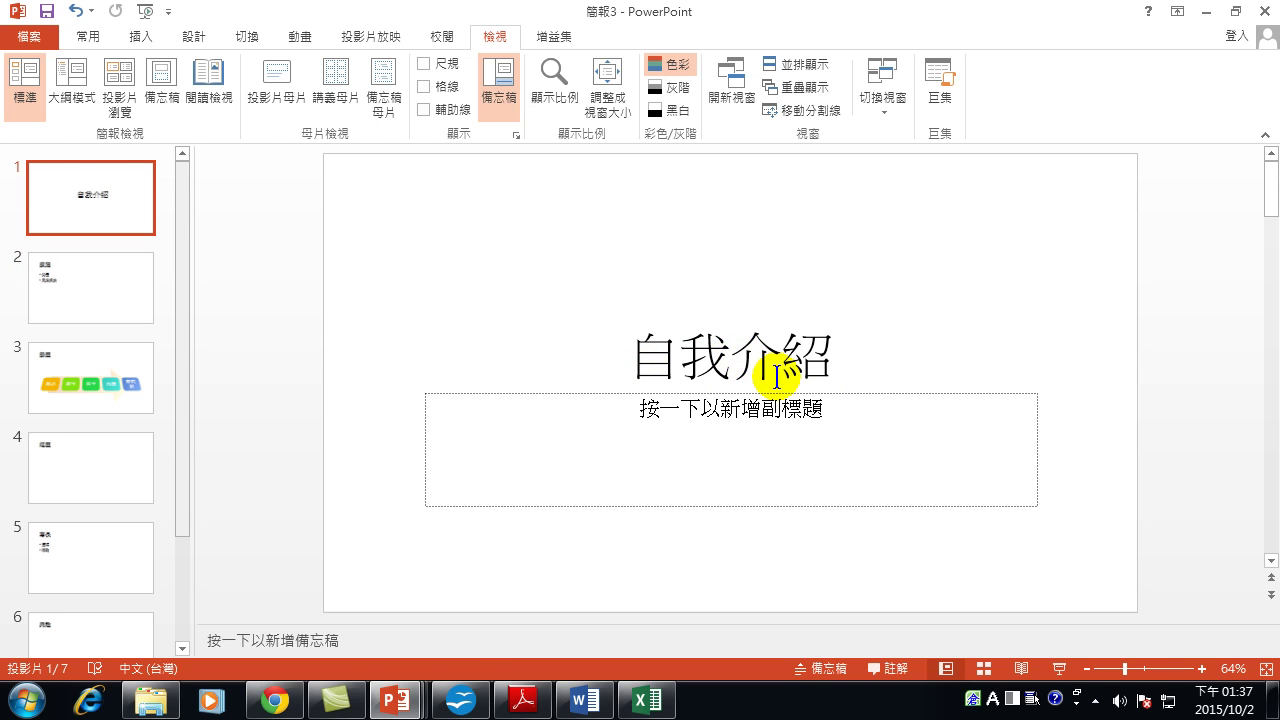
left_click(51, 273)
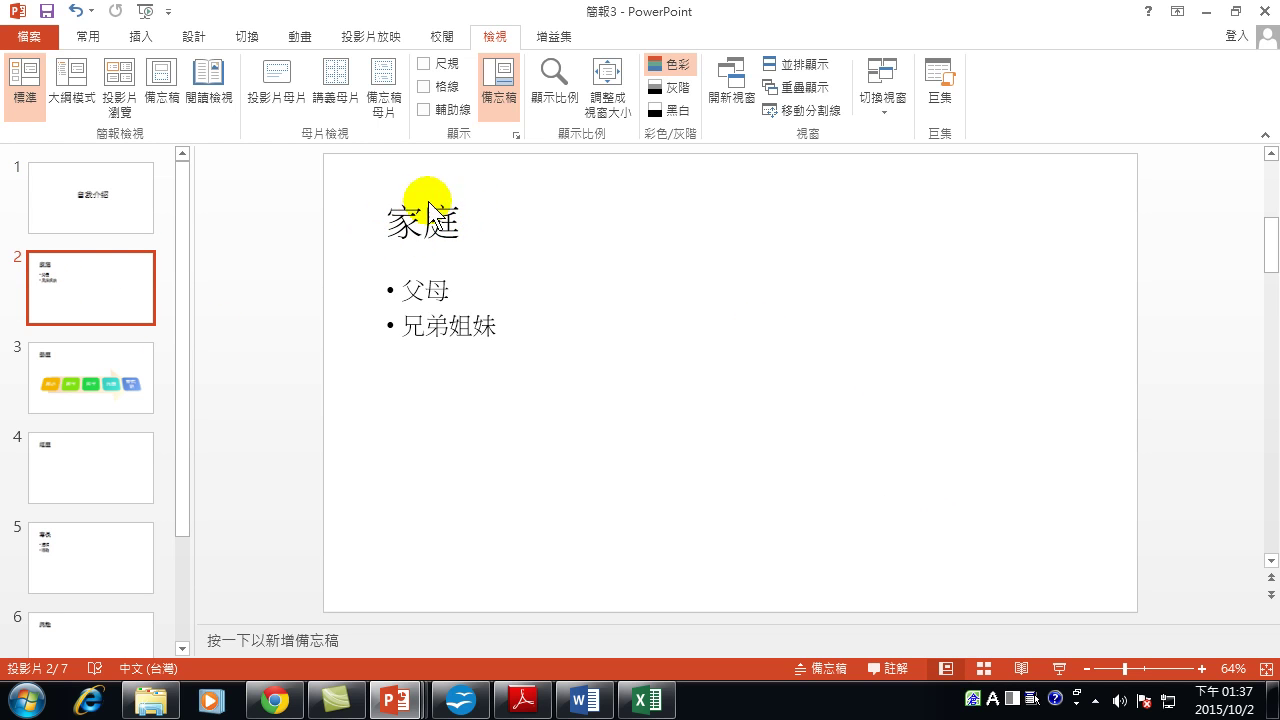
left_click(75, 360)
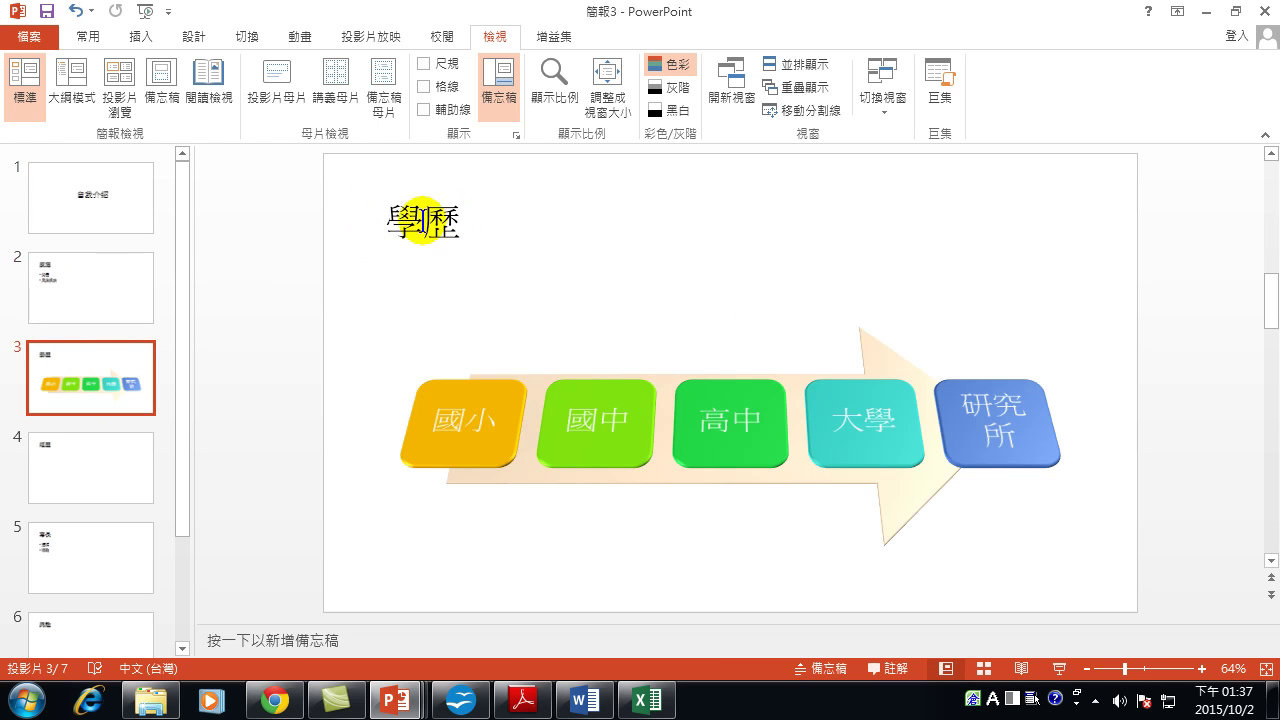
left_click(45, 465)
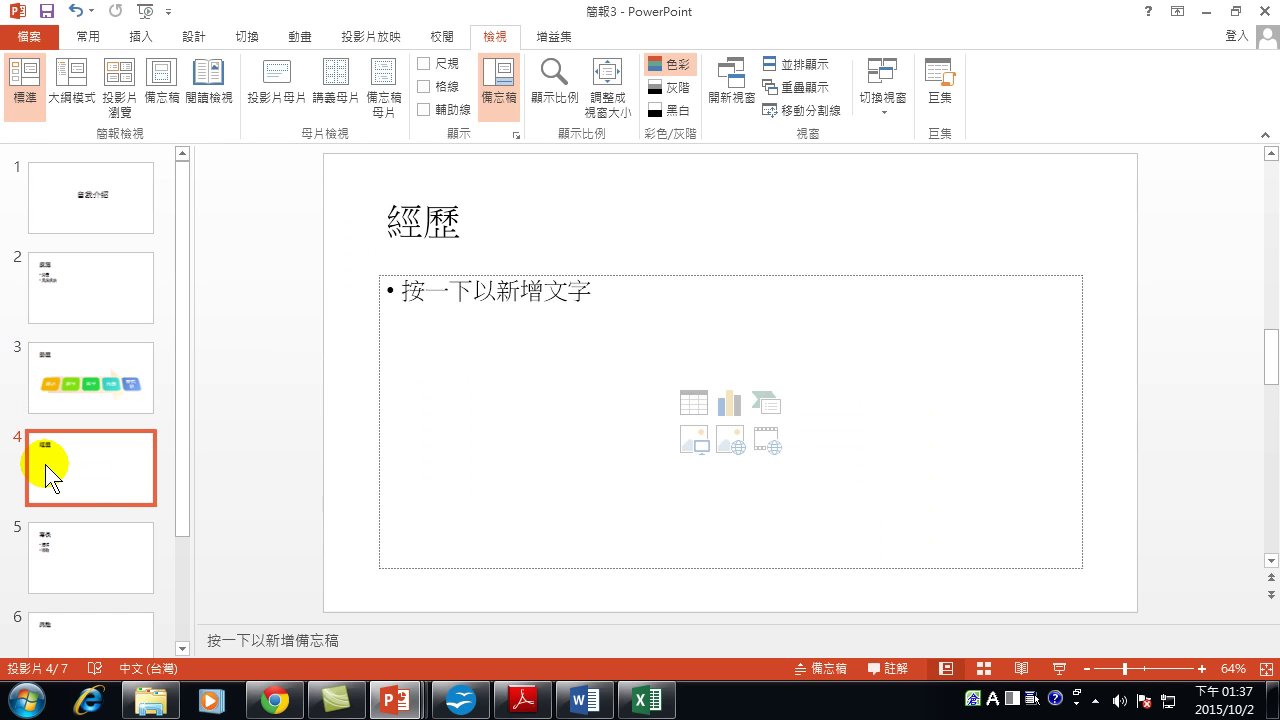
left_click(94, 38)
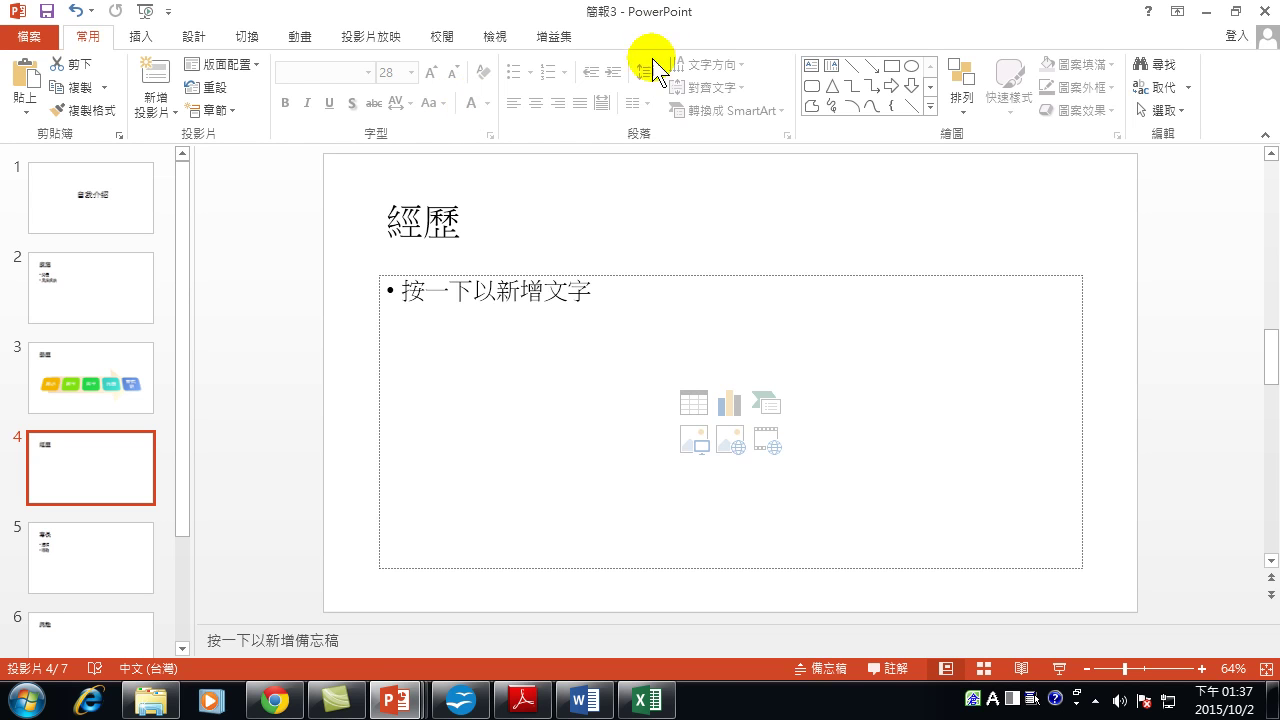
left_click(87, 204)
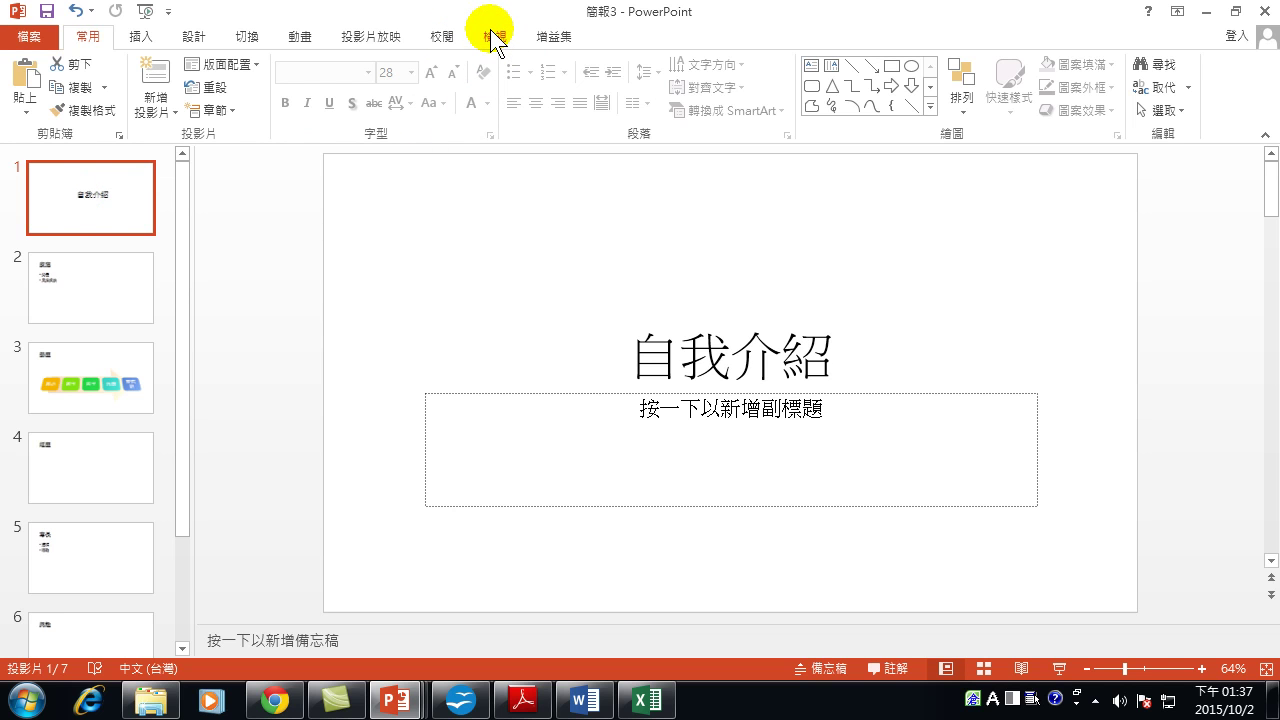
Switch to the View (檢視) tab with the 自我介紹 title slide shown.
left_click(495, 36)
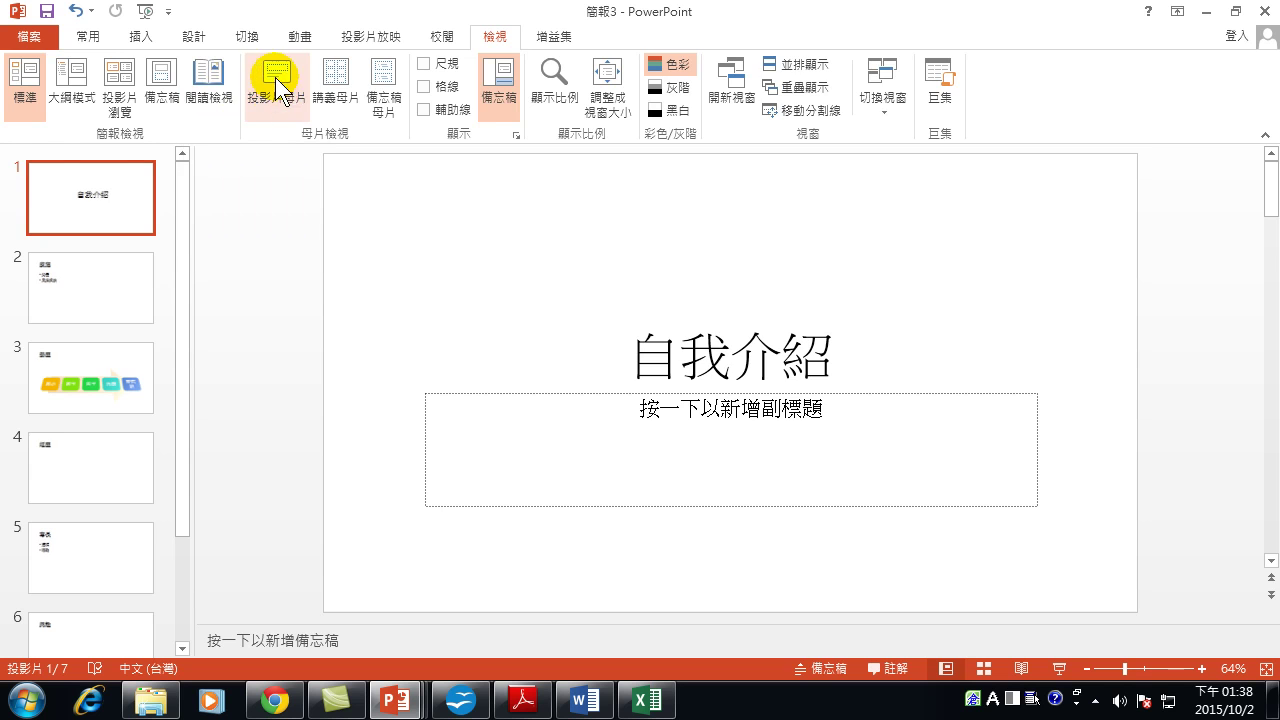
Enter Slide Master view, browse the layouts, and select the main master's title placeholder.
left_click(275, 77)
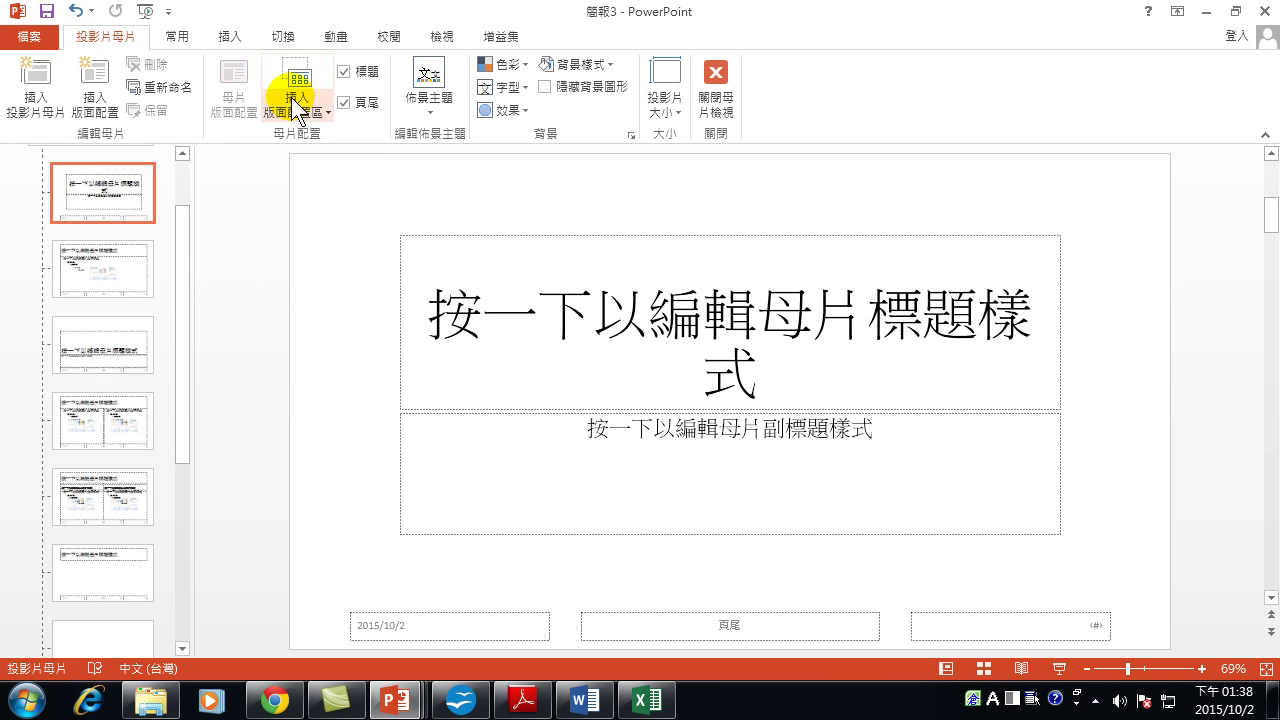
scroll(100, 320, "up", 2)
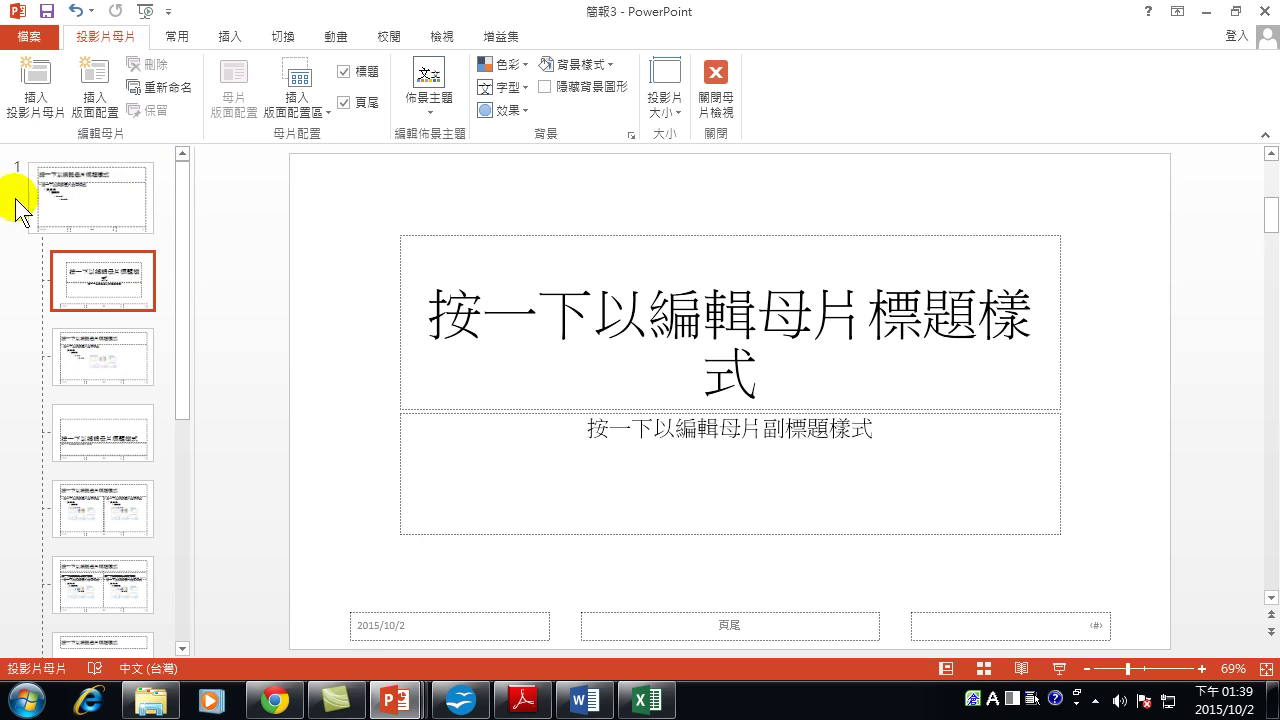
left_click(104, 203)
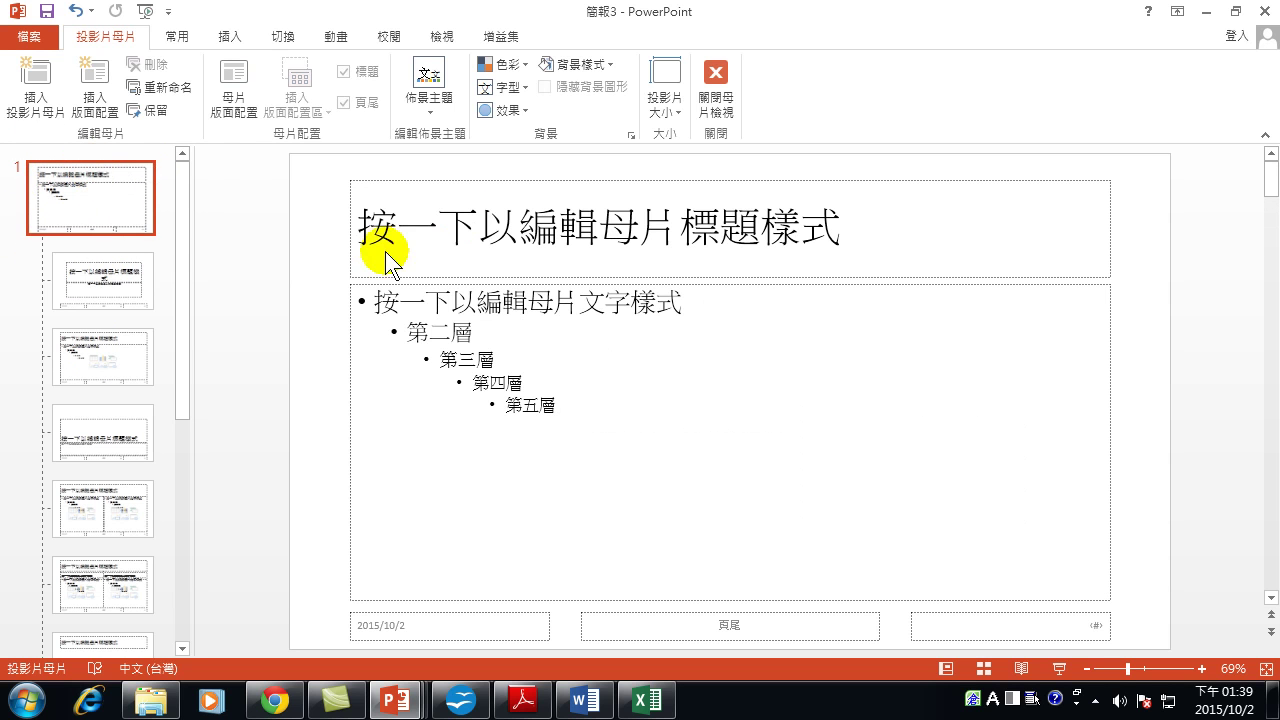
left_click(95, 283)
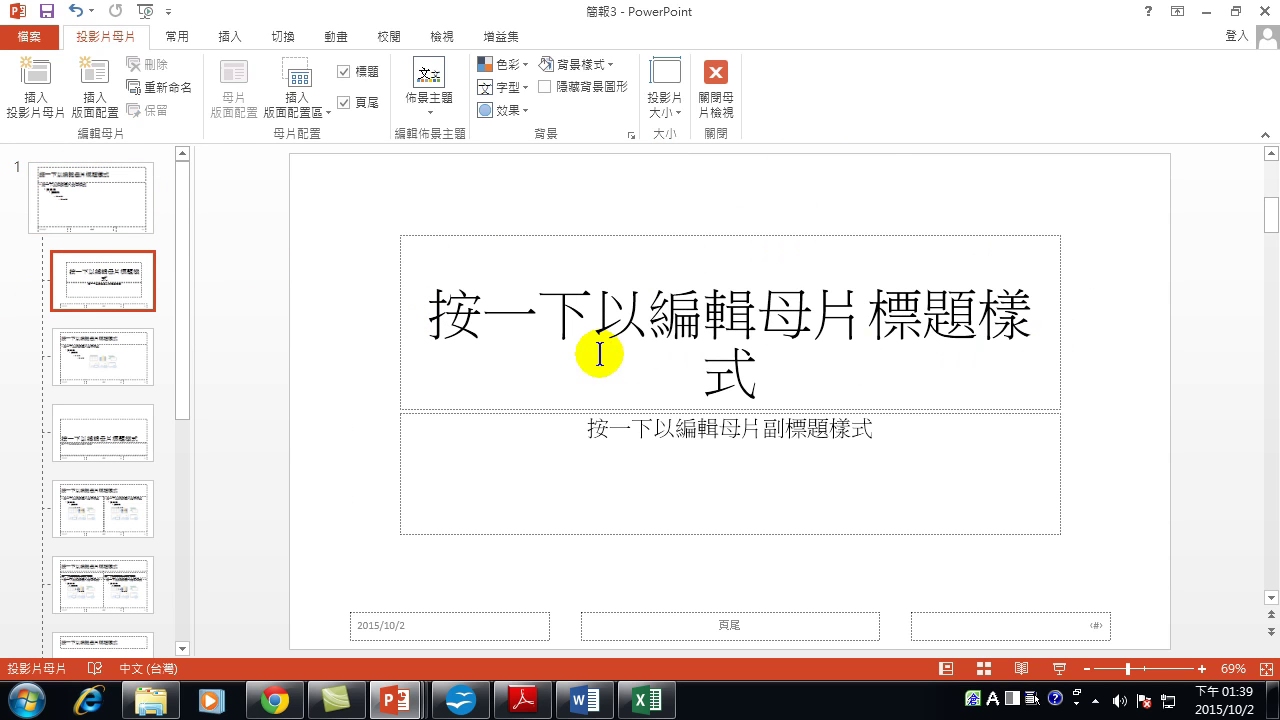
left_click(85, 357)
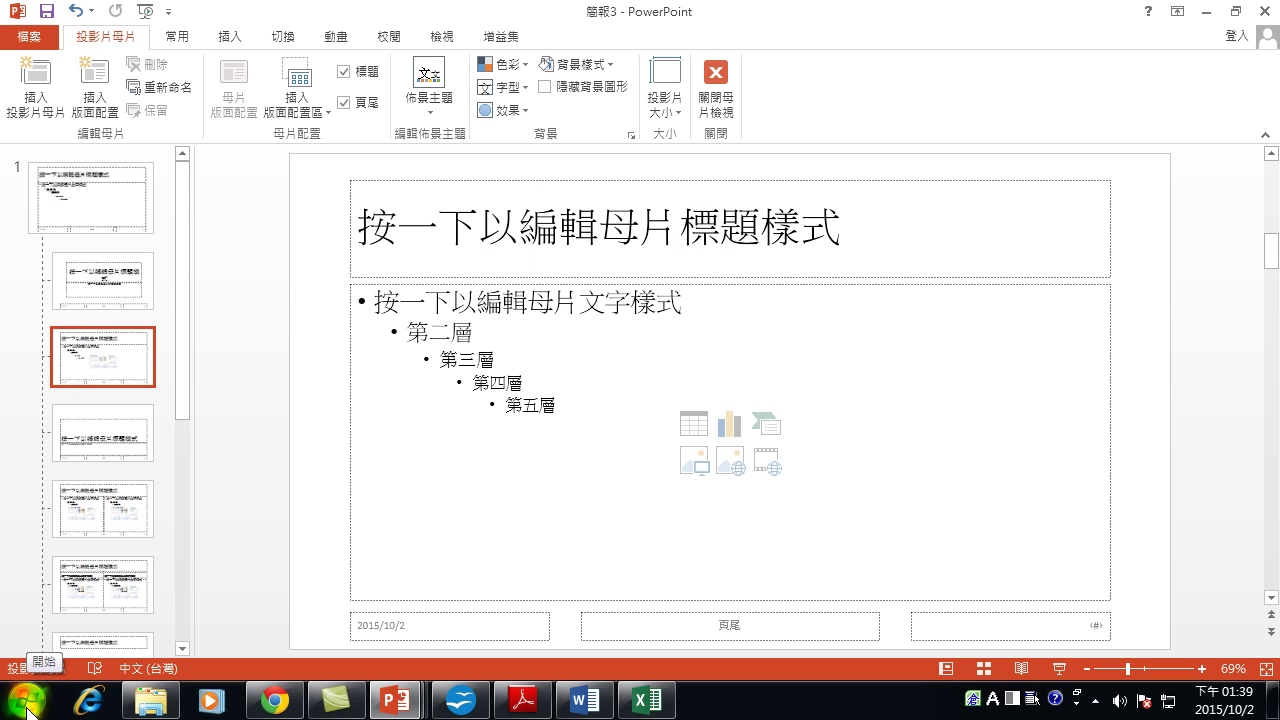
left_click(95, 212)
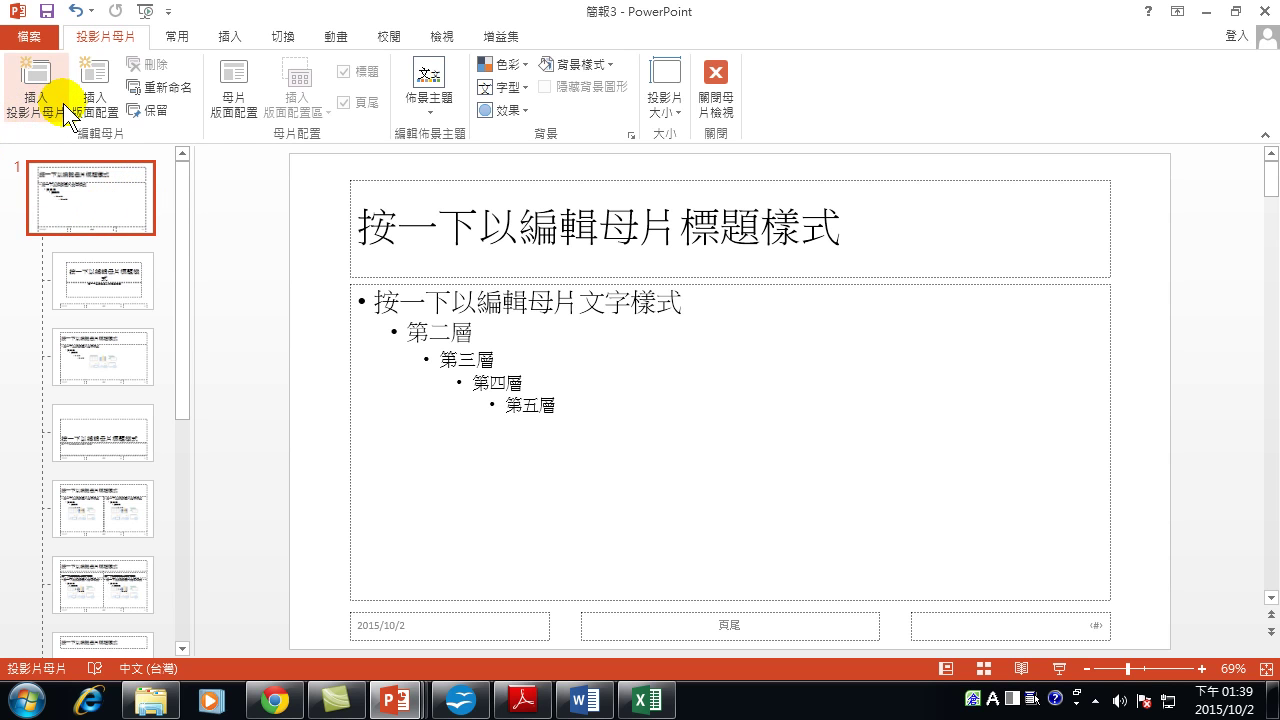
left_click(93, 355)
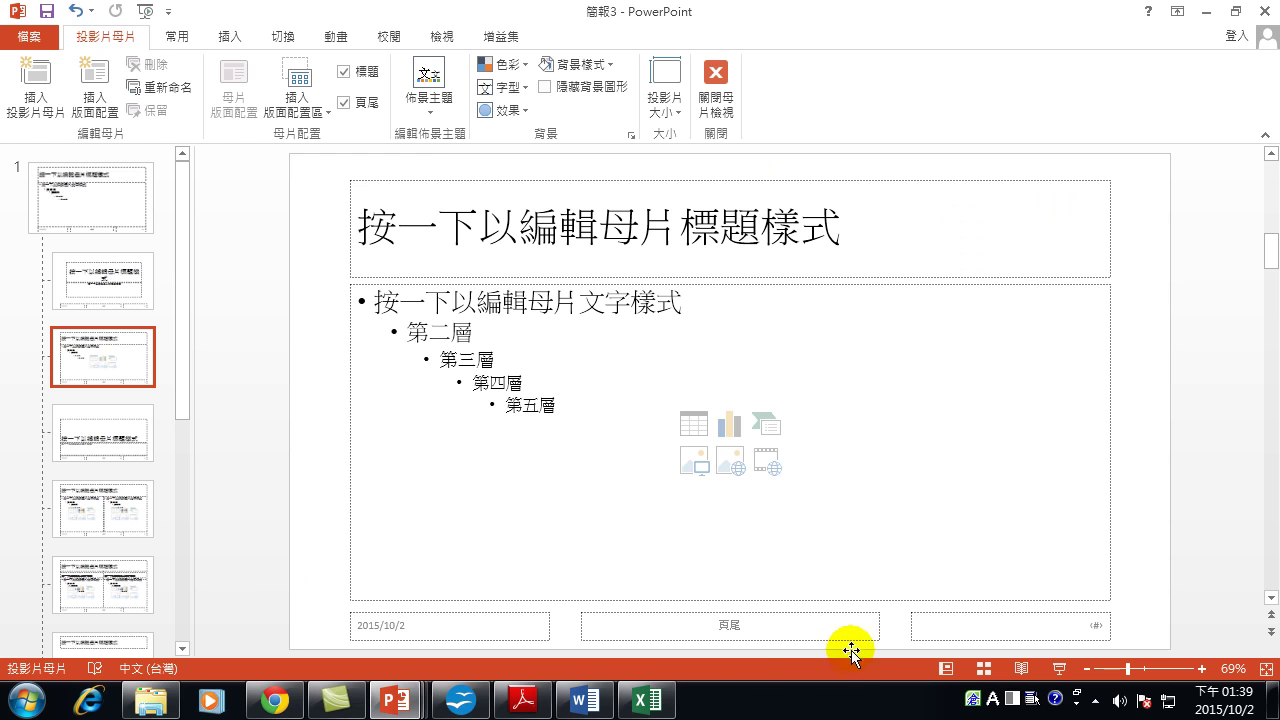
left_click(621, 181)
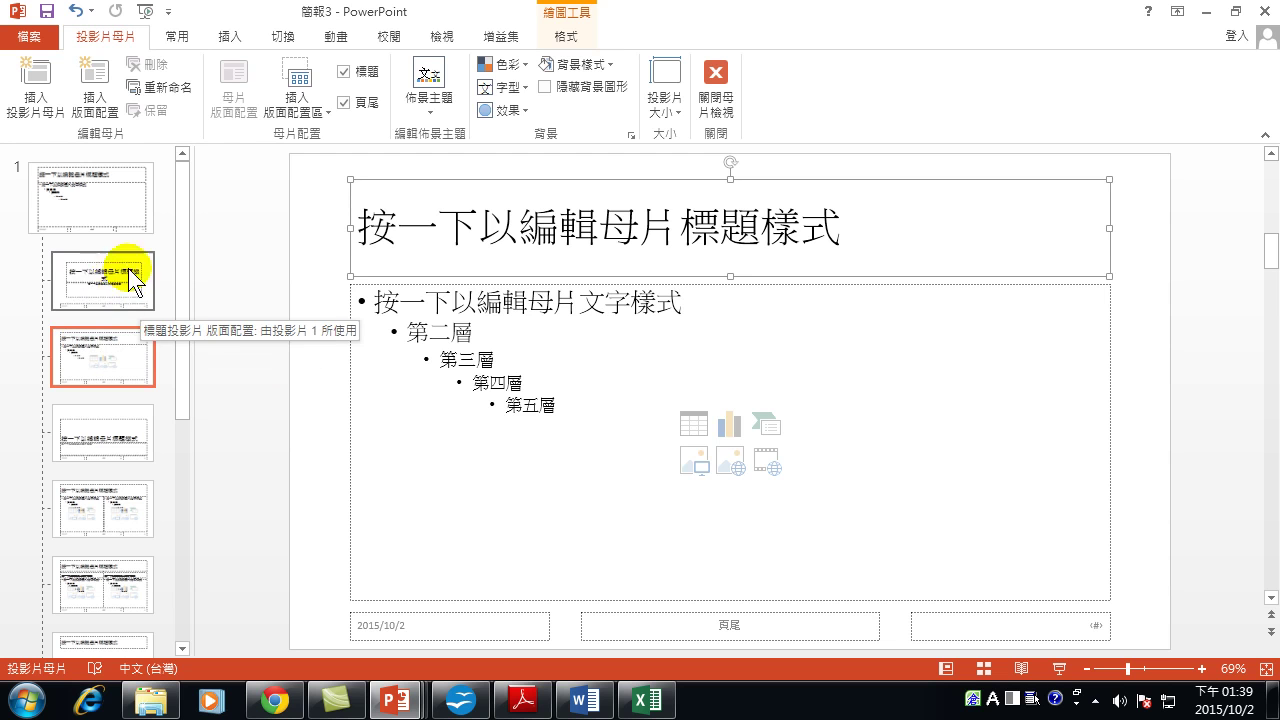
left_click(103, 187)
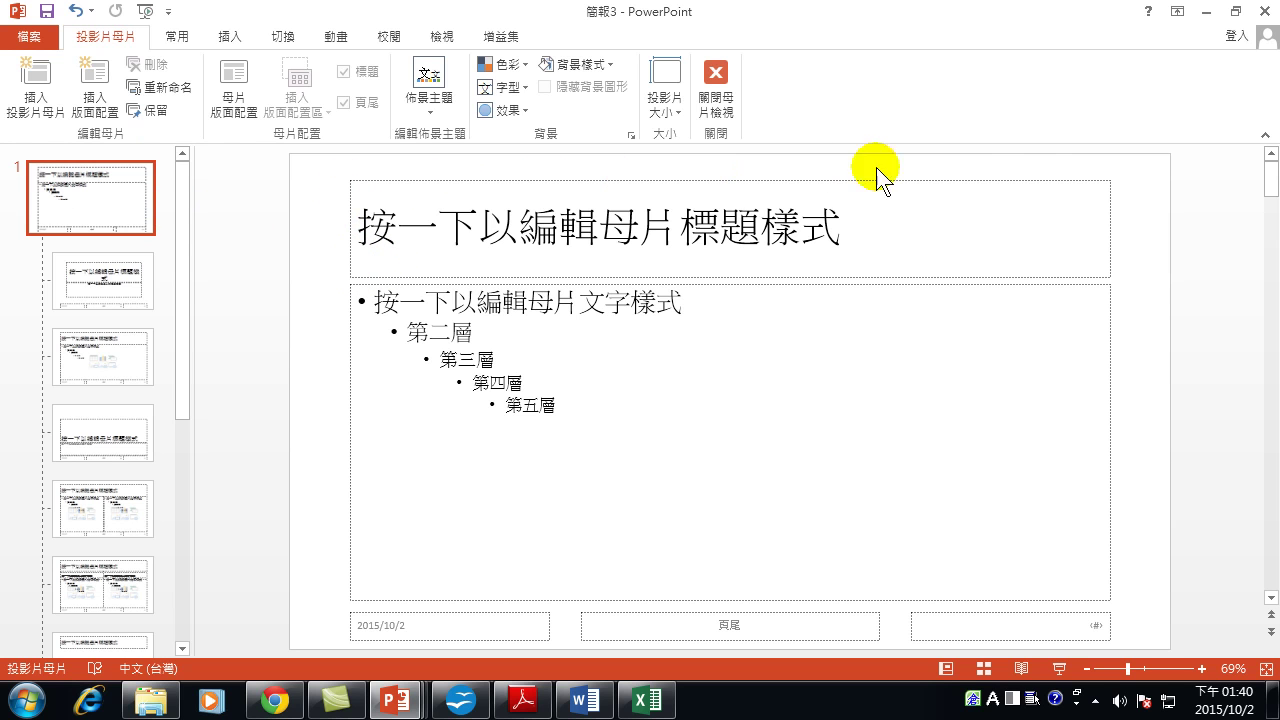
left_click(716, 183)
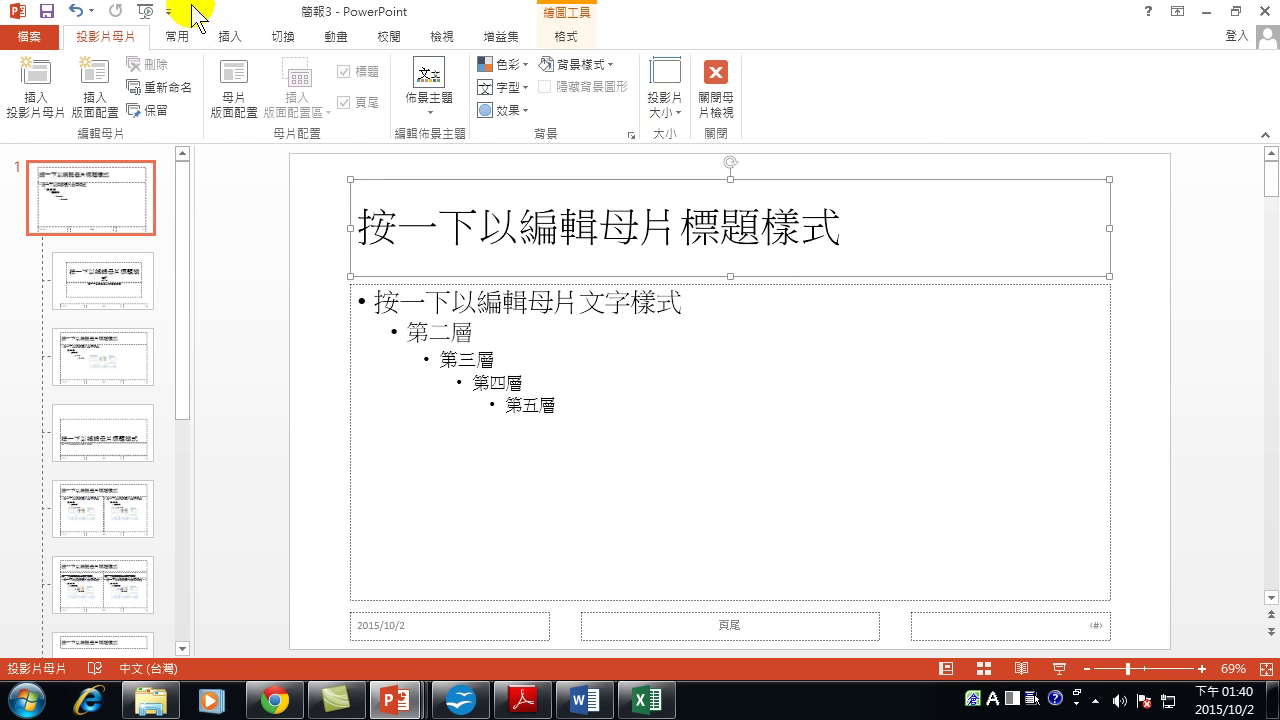
Format the master title text as bold, blue 微軟正黑體.
left_click(178, 38)
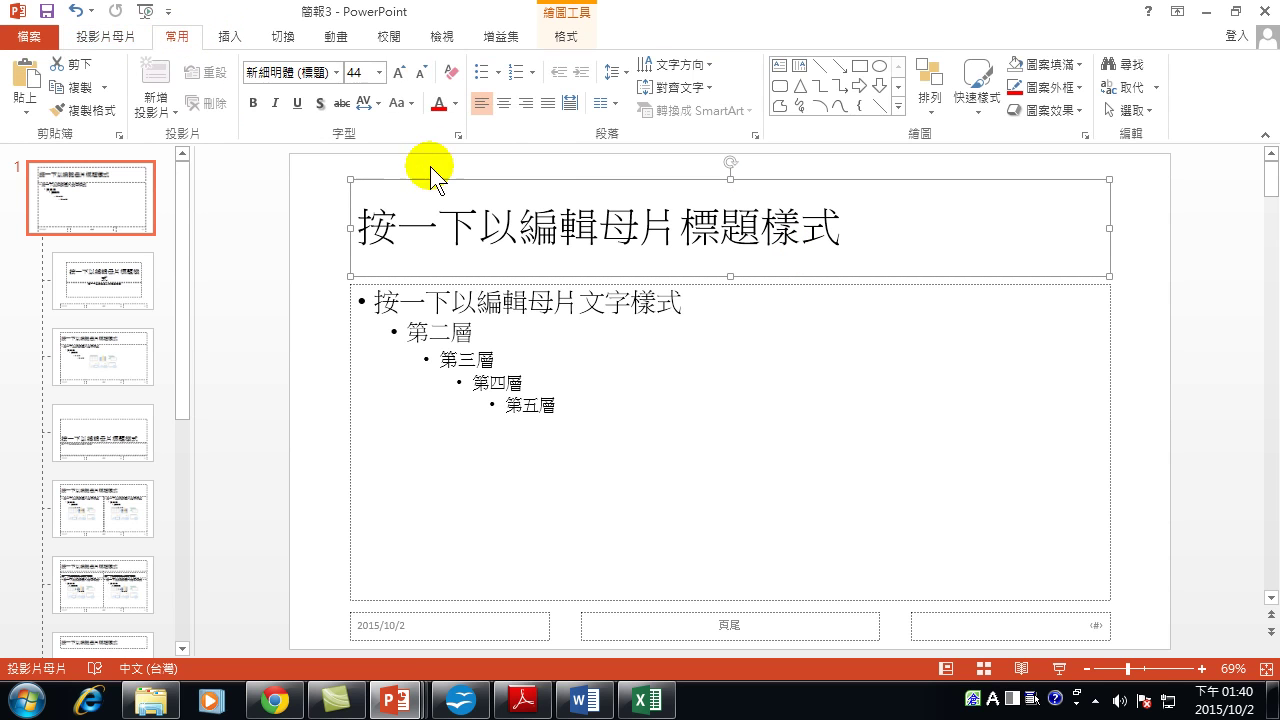
left_click(455, 104)
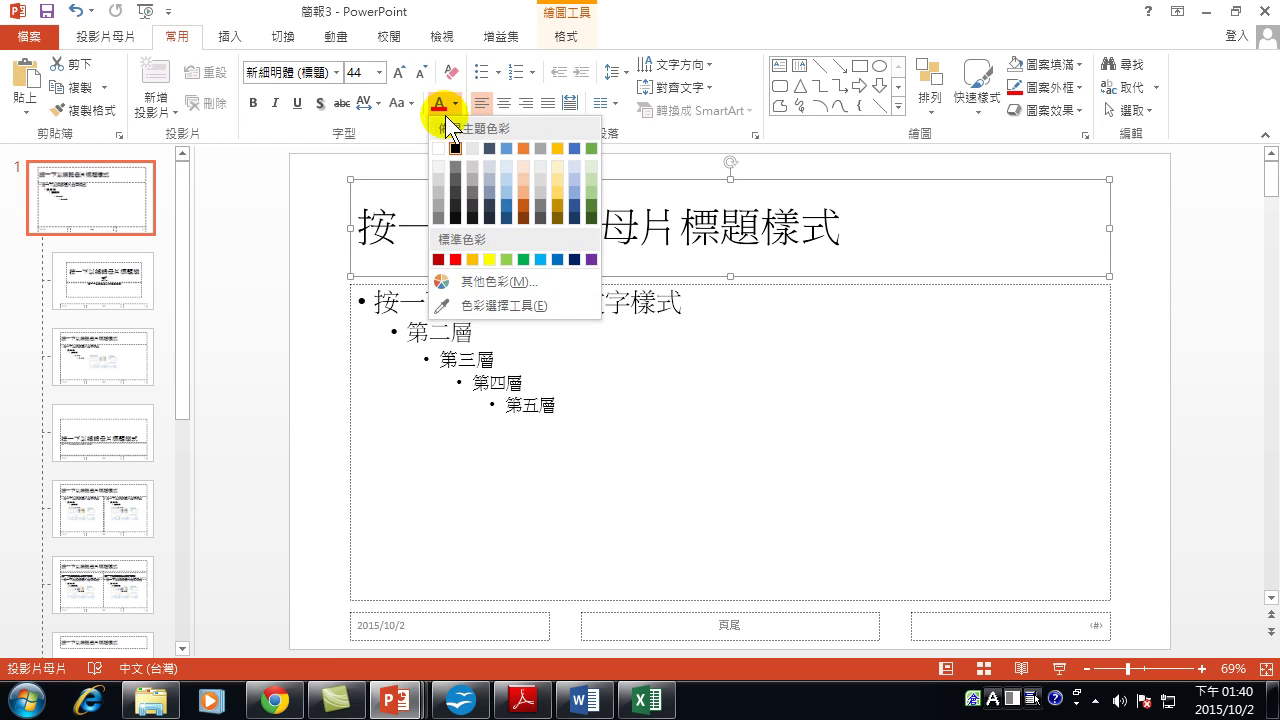
left_click(557, 260)
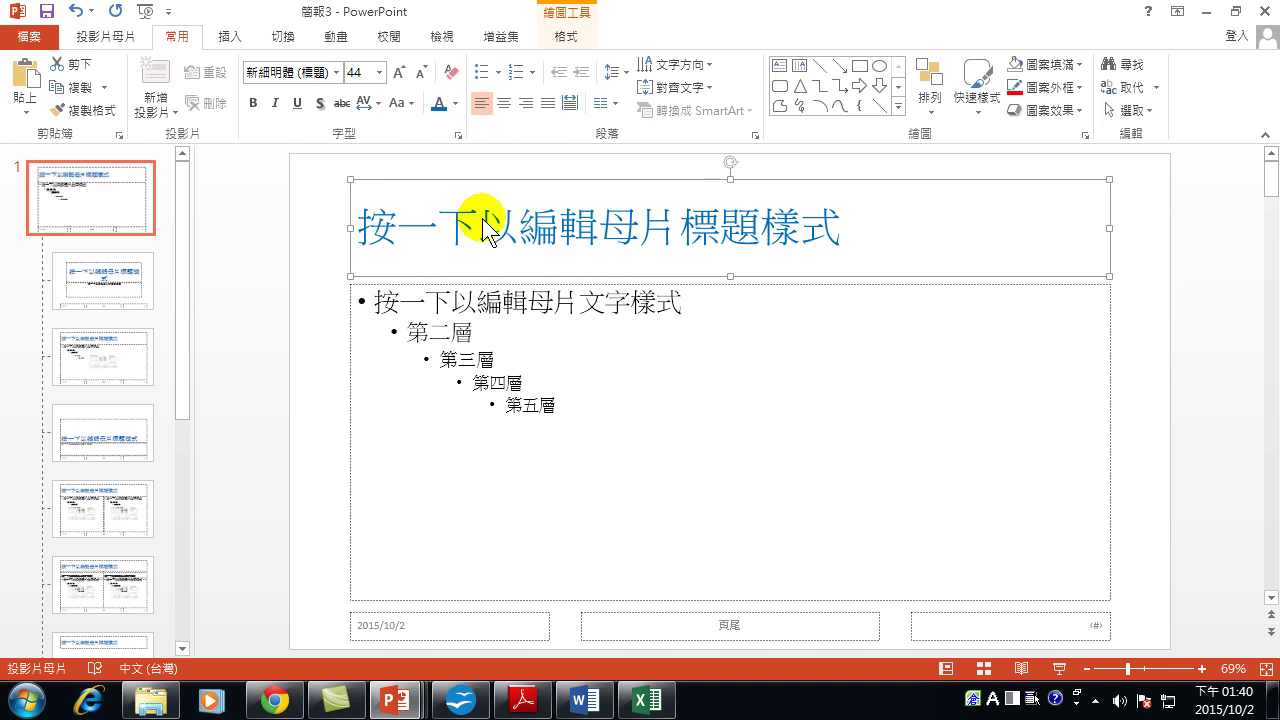
left_click(256, 99)
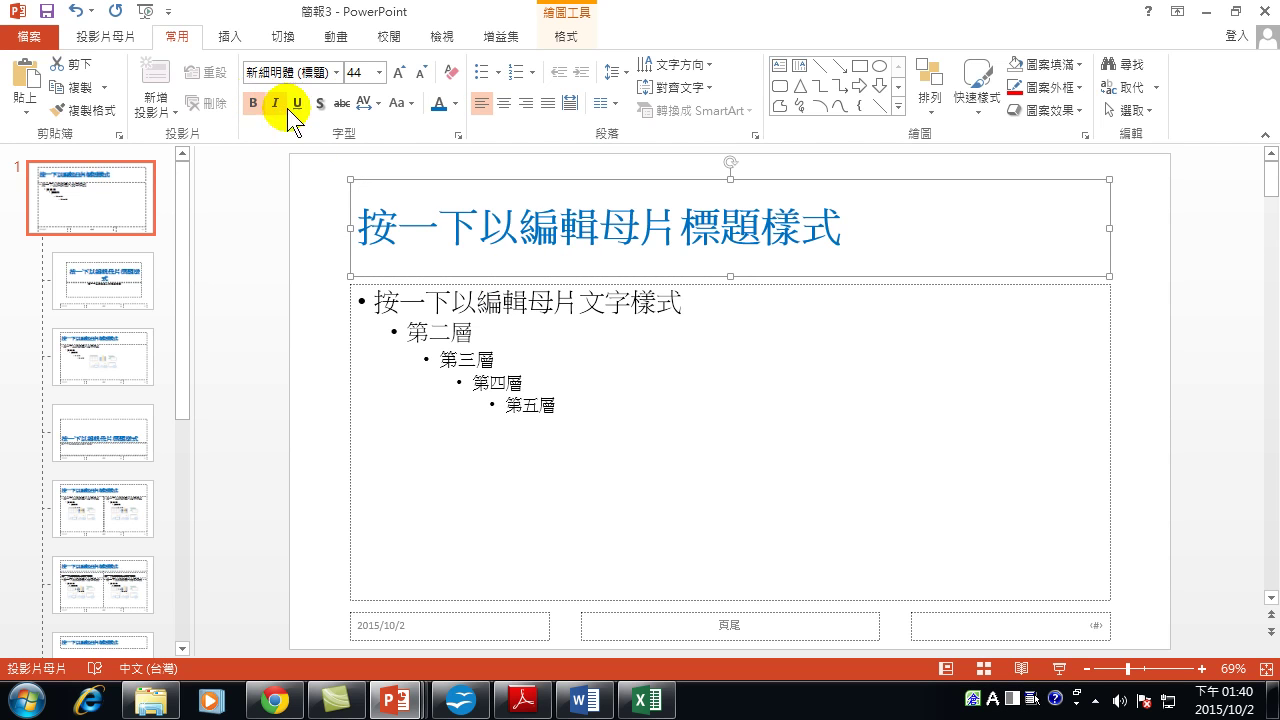
left_click(336, 72)
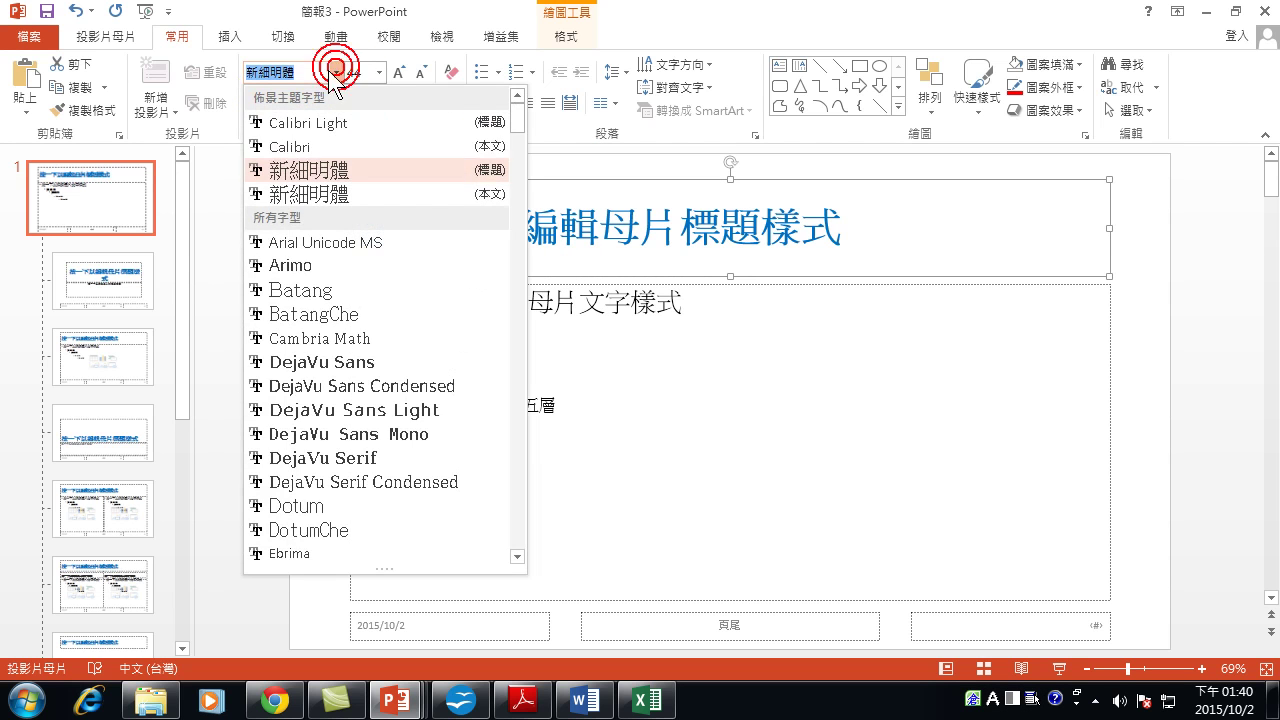
scroll(320, 337, "down", 15)
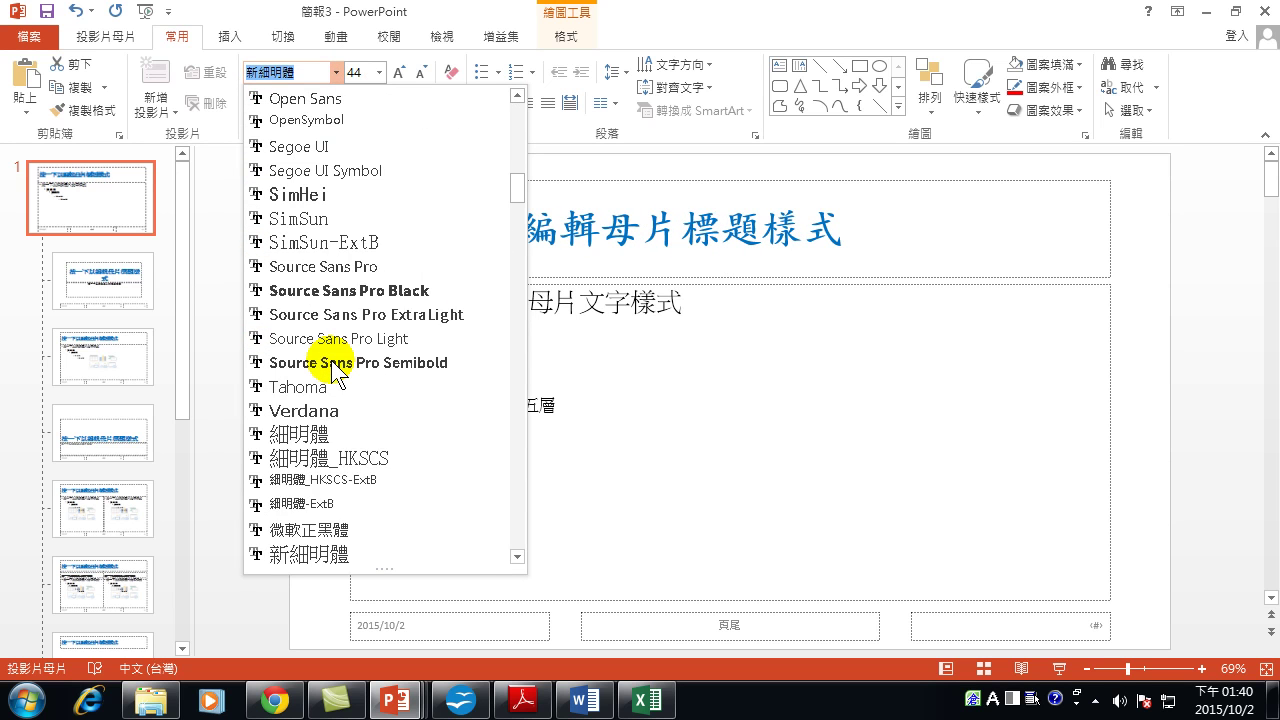
scroll(331, 370, "down", 3)
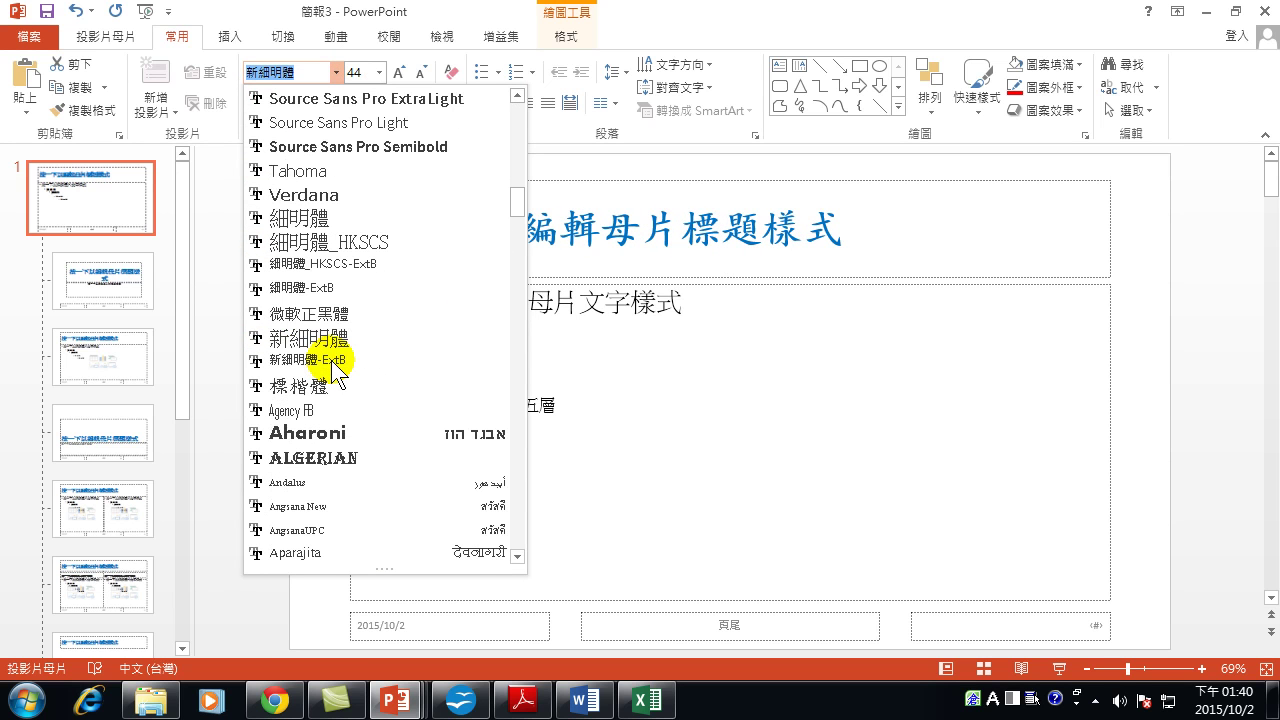
left_click(298, 313)
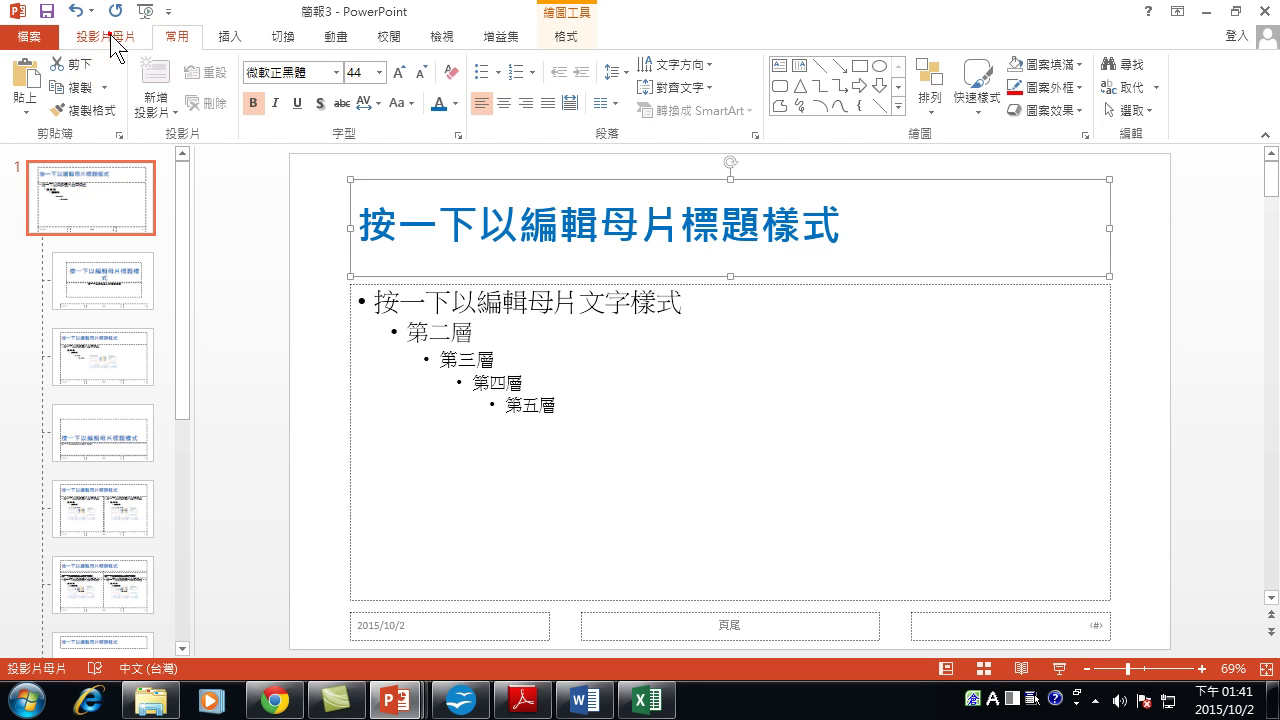
left_click(106, 34)
Leave Master View and browse the 家庭 and 學歷 slides, ending on the 自我介紹 title slide.
left_click(712, 95)
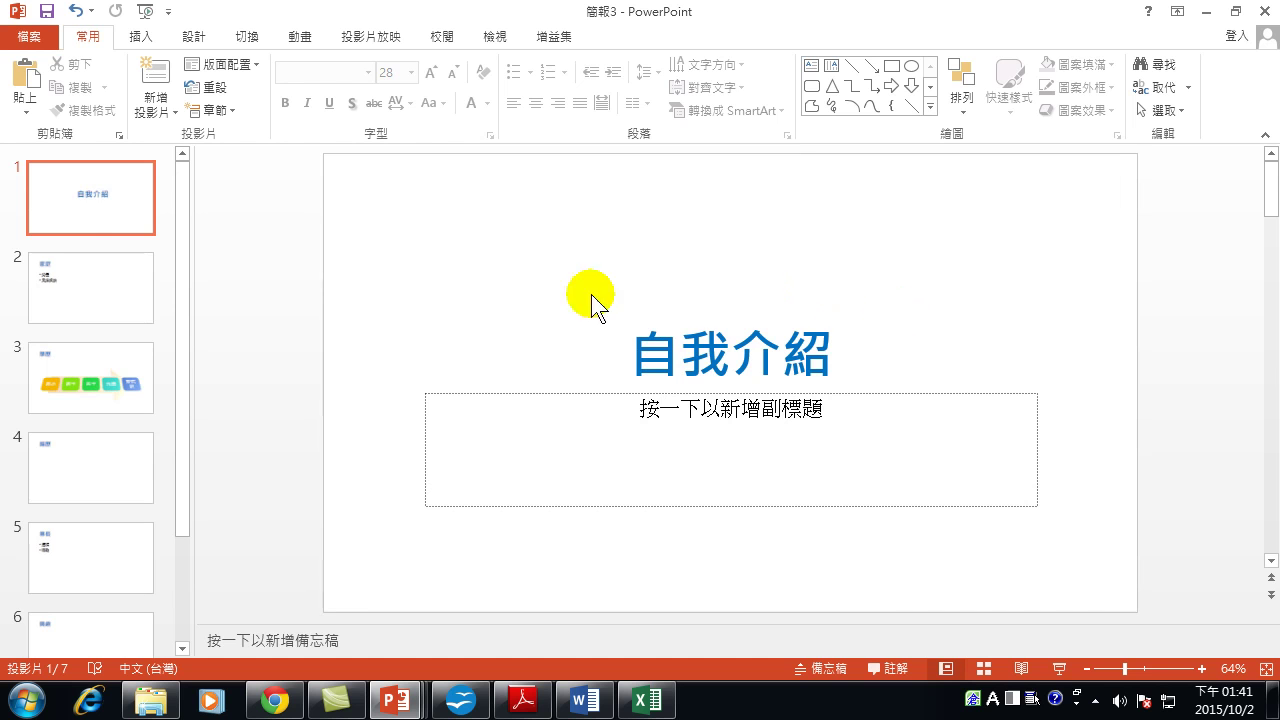
left_click(99, 274)
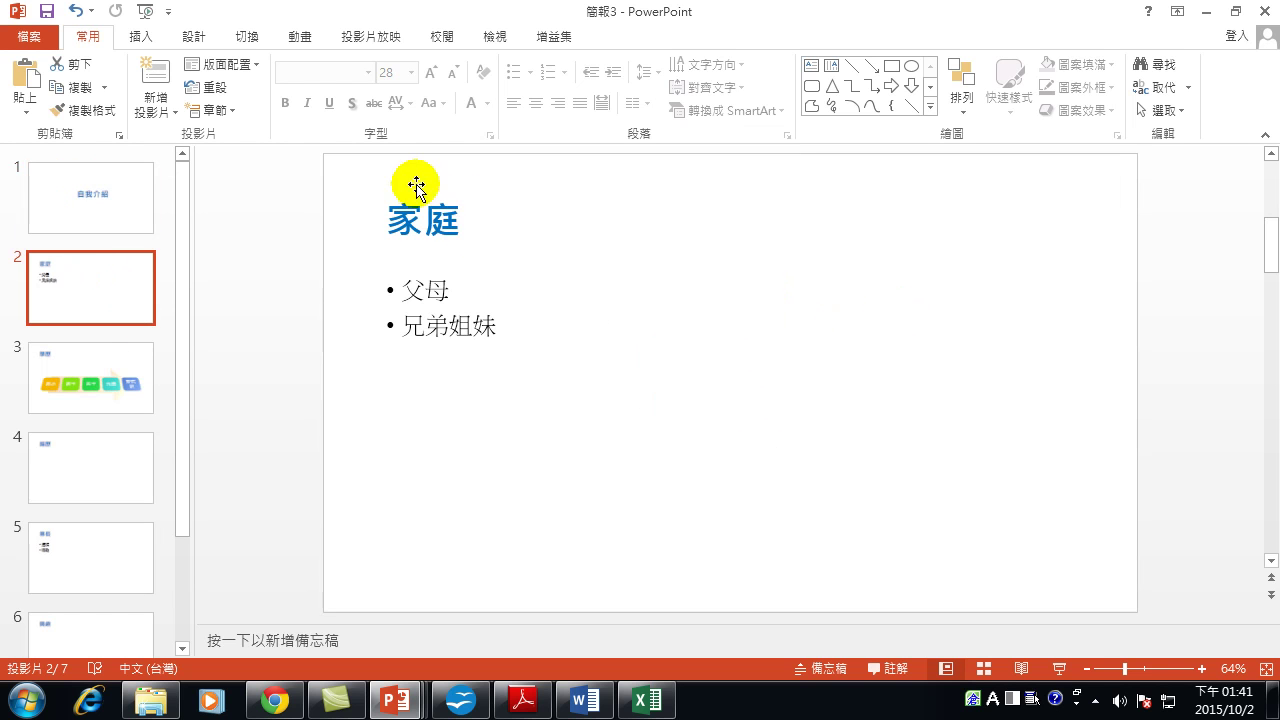
left_click(121, 376)
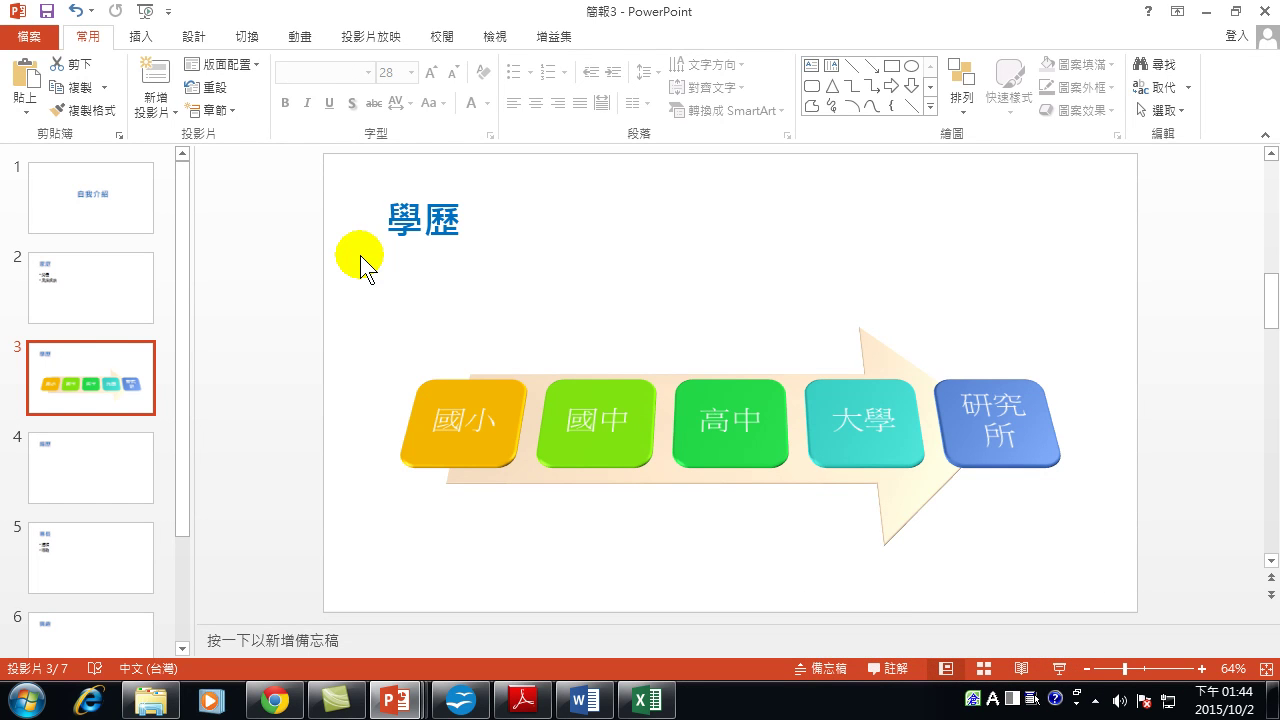
left_click(105, 299)
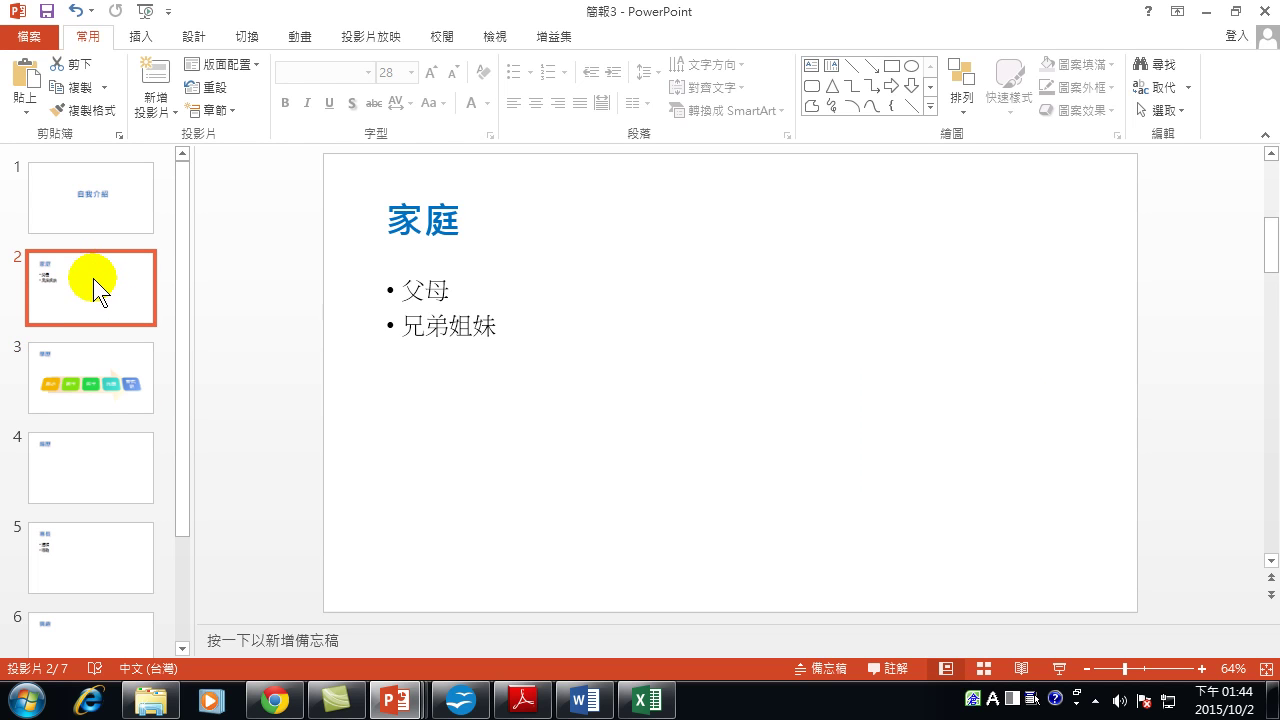
left_click(99, 192)
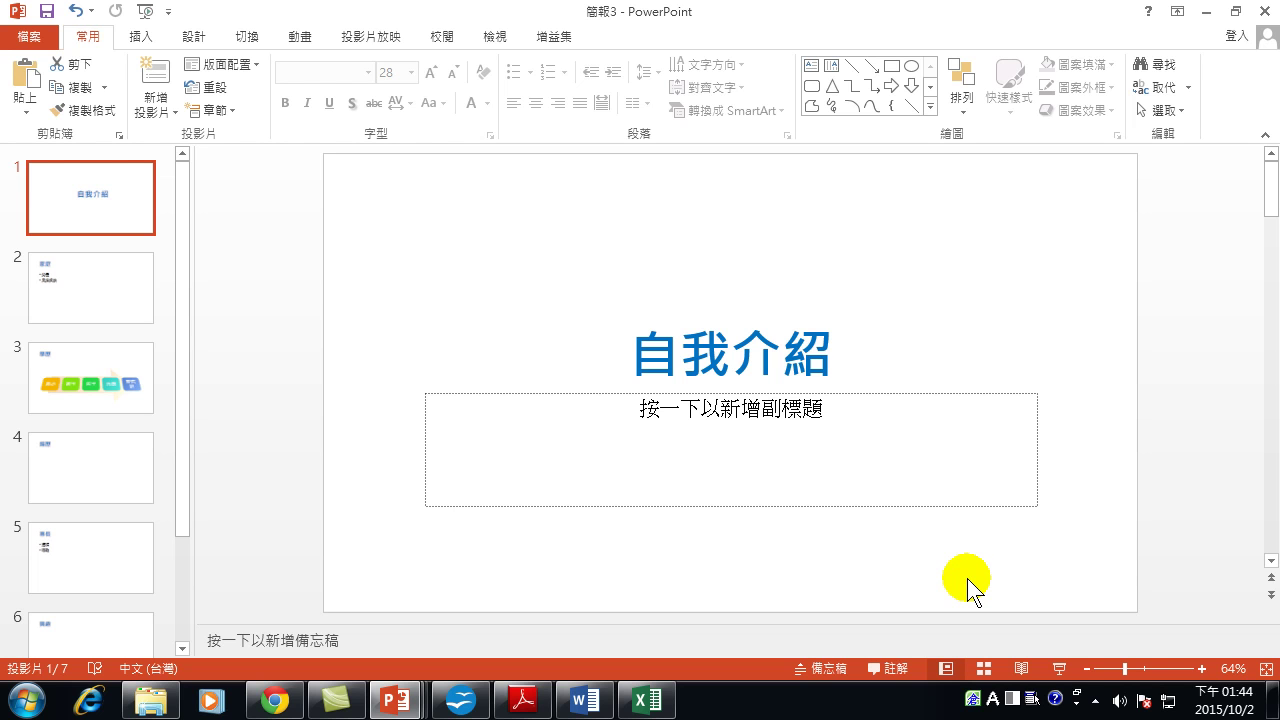
Preview the title slide full-screen with Shift+F5, exit, then move to the 學歷 slide.
key("F5")
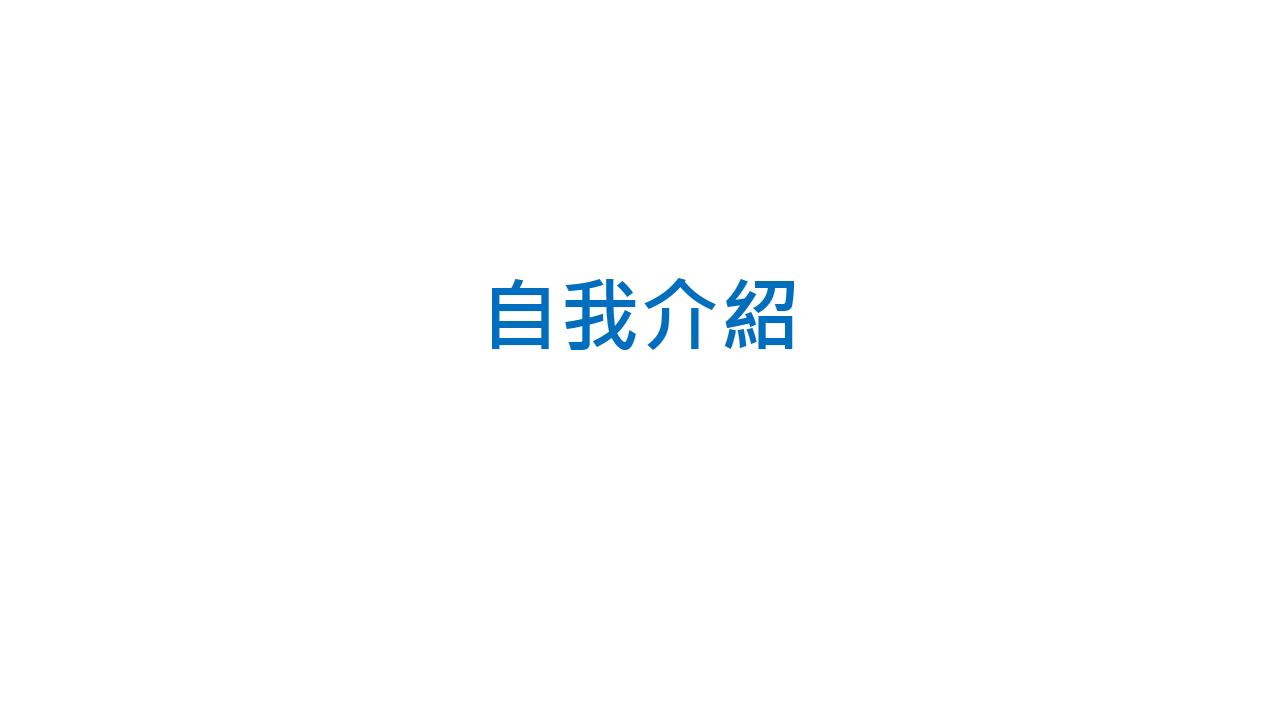
key("Escape")
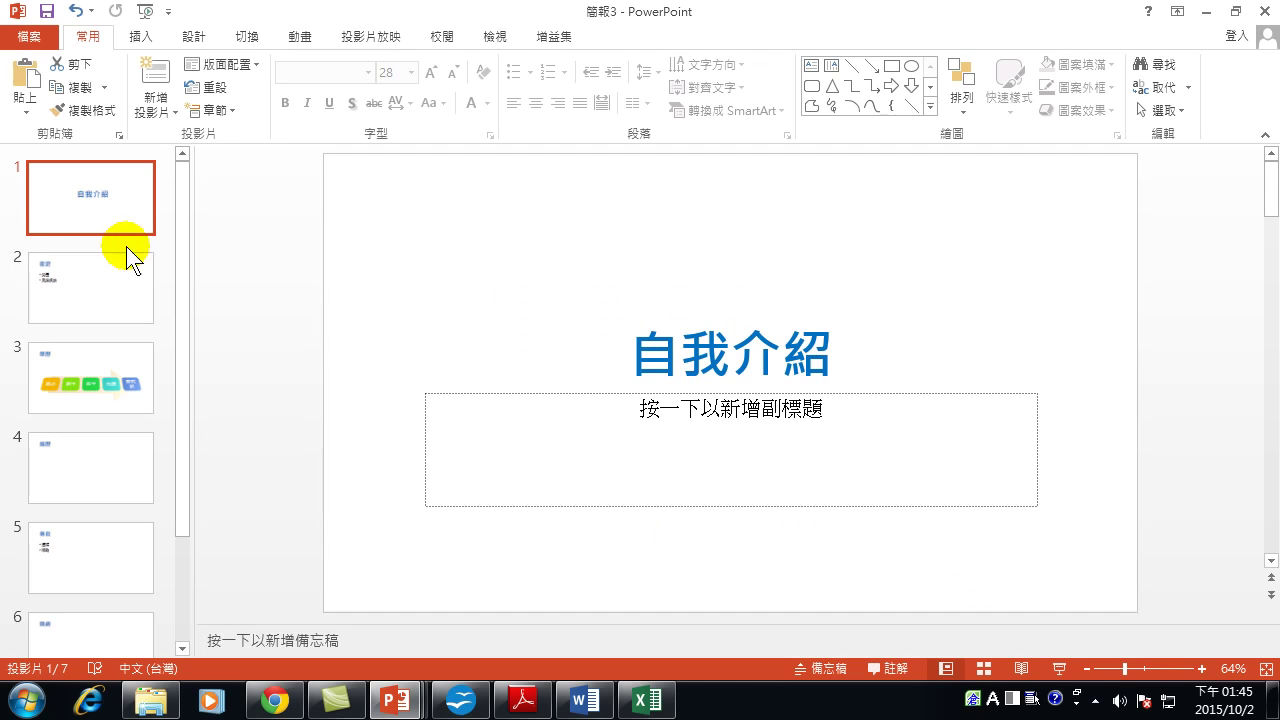
left_click(81, 272)
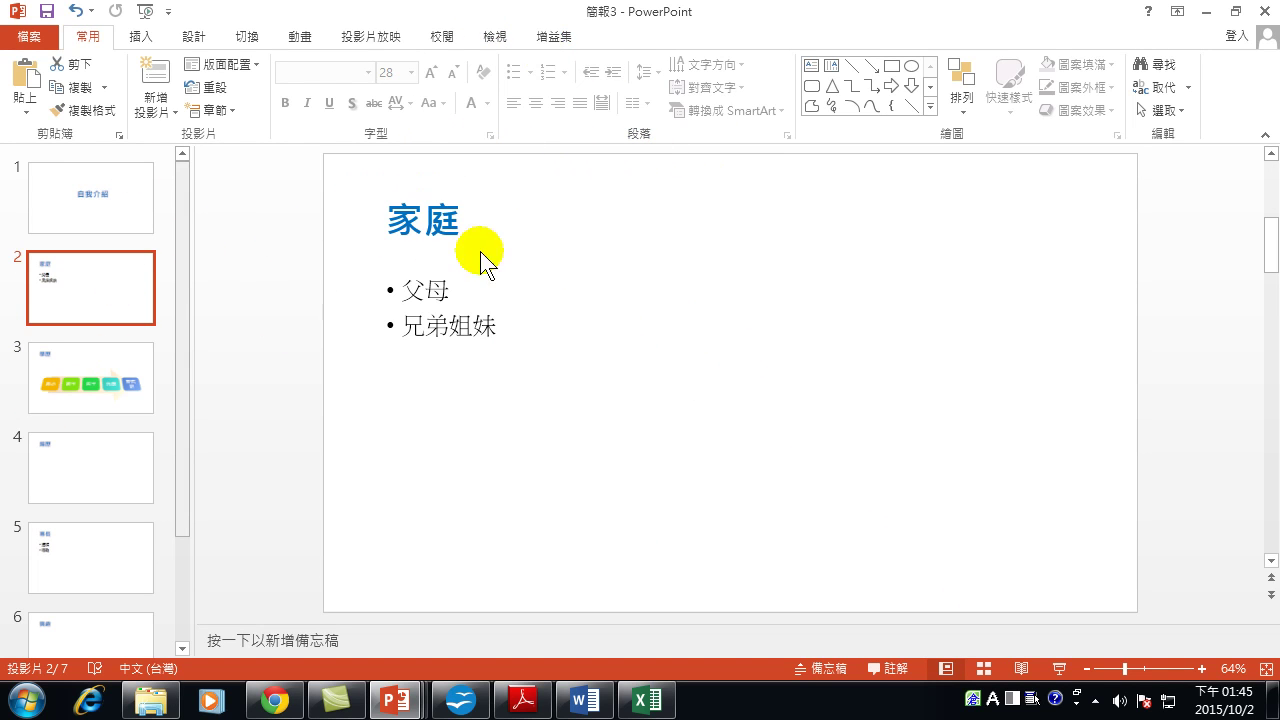
left_click(83, 374)
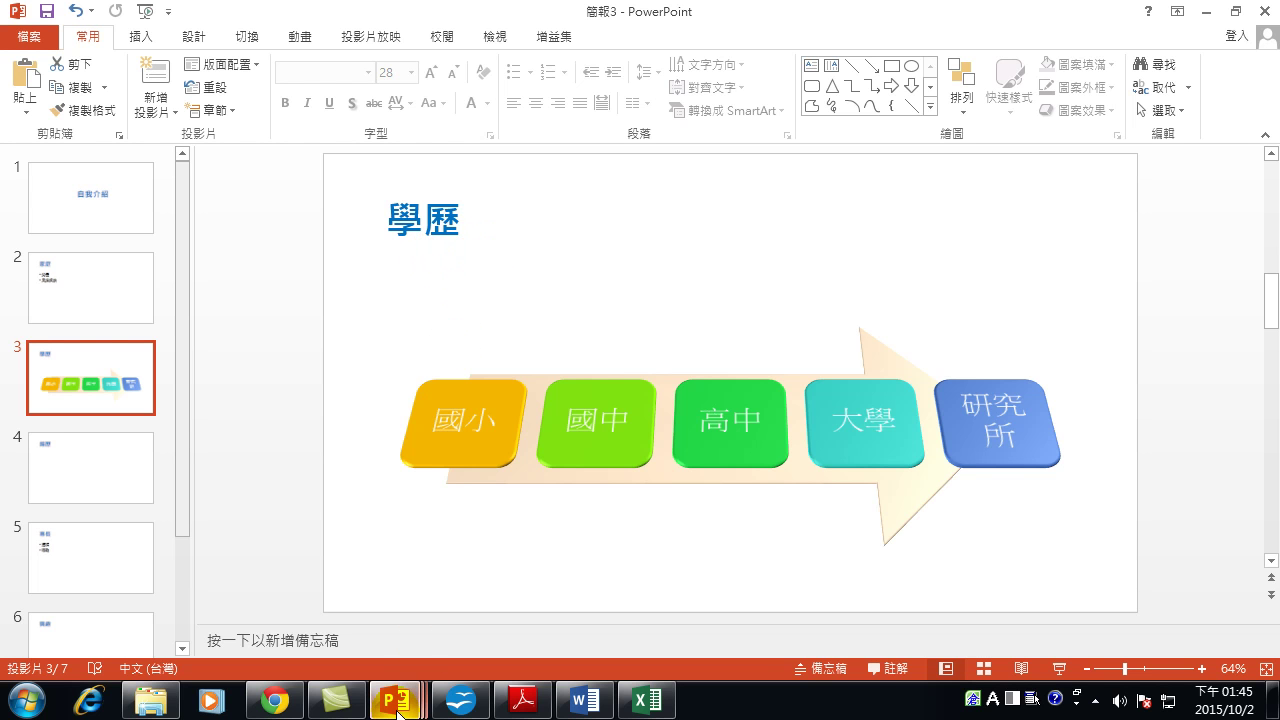
mouse_move(397, 708)
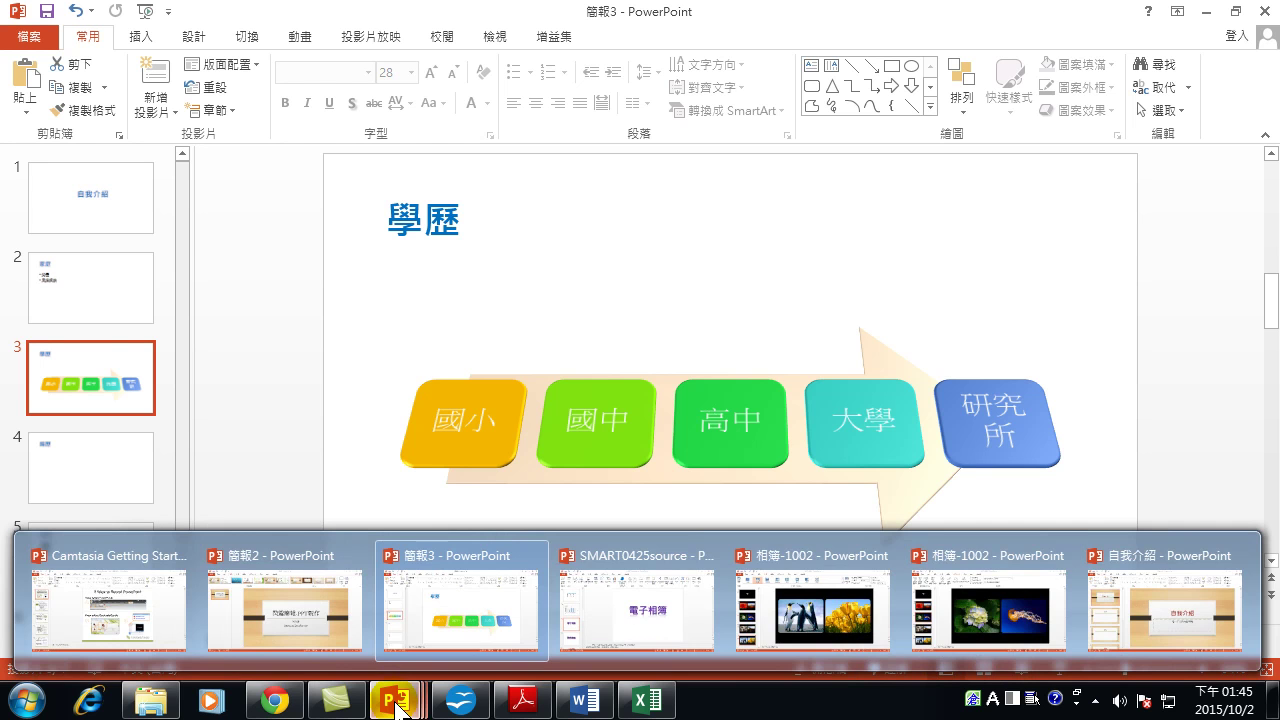
Reopen Slide Master view and select the title placeholder on the 標題及物件 layout.
left_click(494, 38)
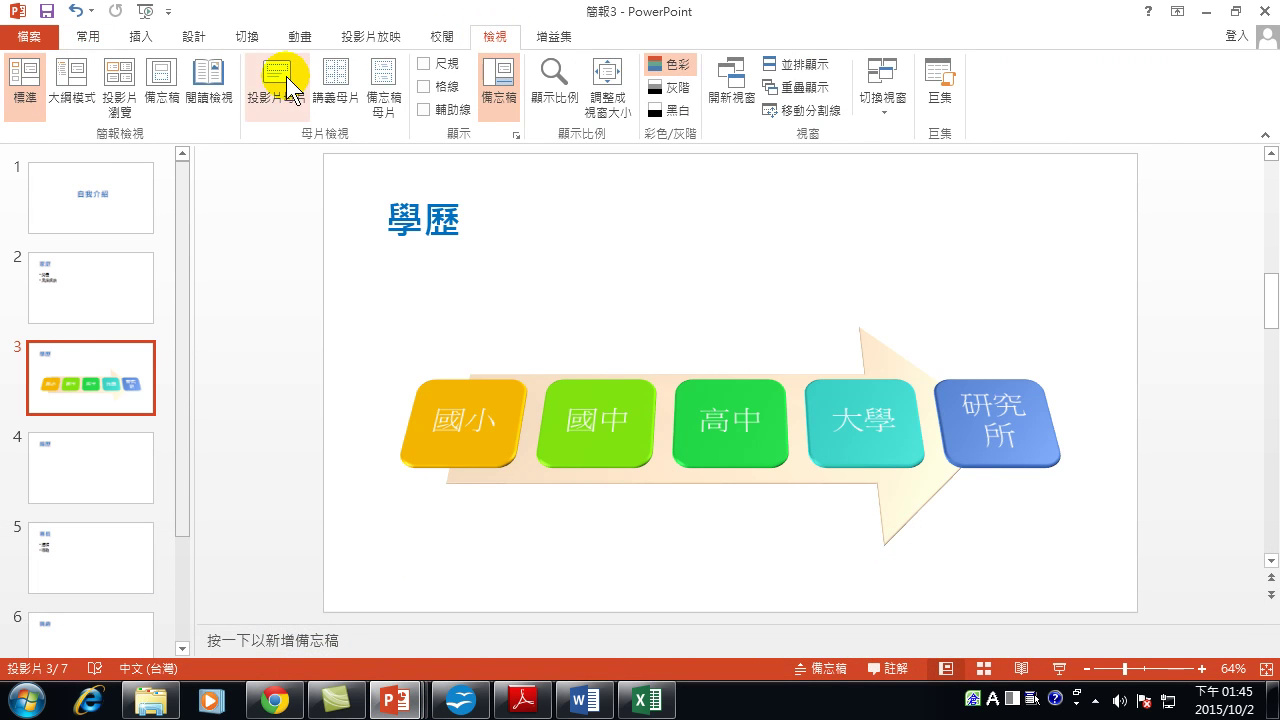
left_click(280, 80)
scroll(180, 237, "up", 3)
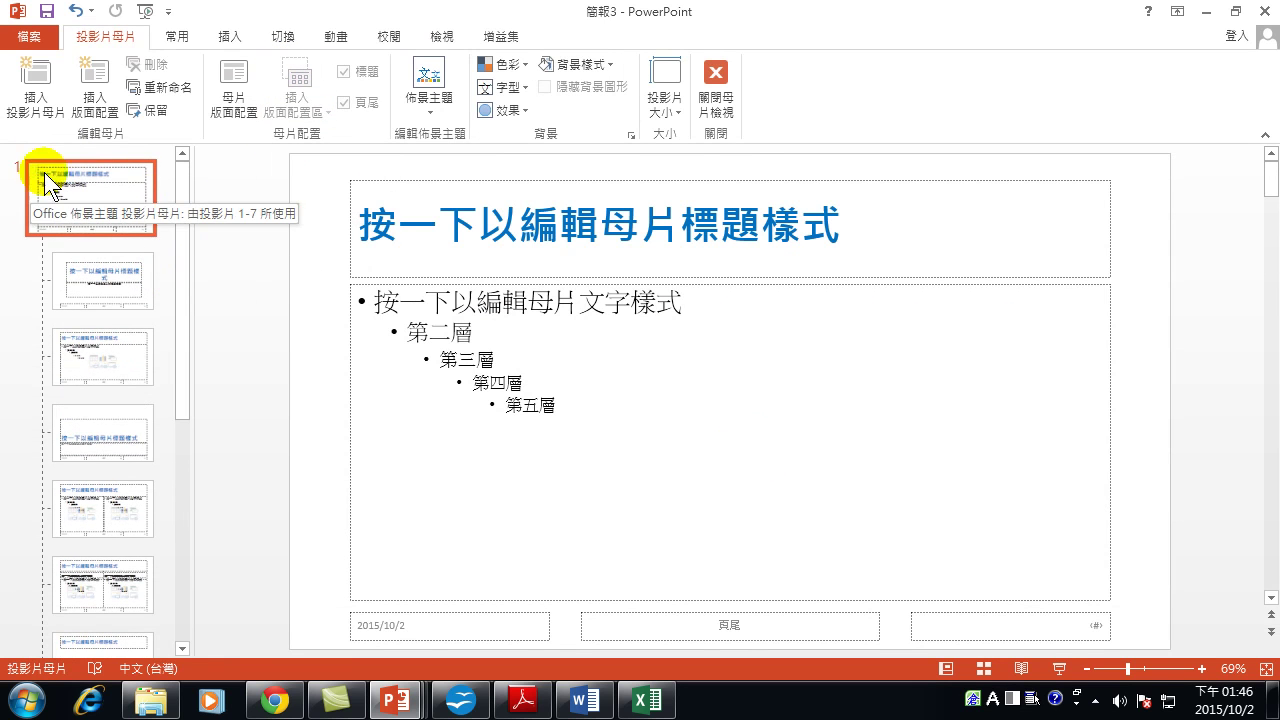
left_click(104, 359)
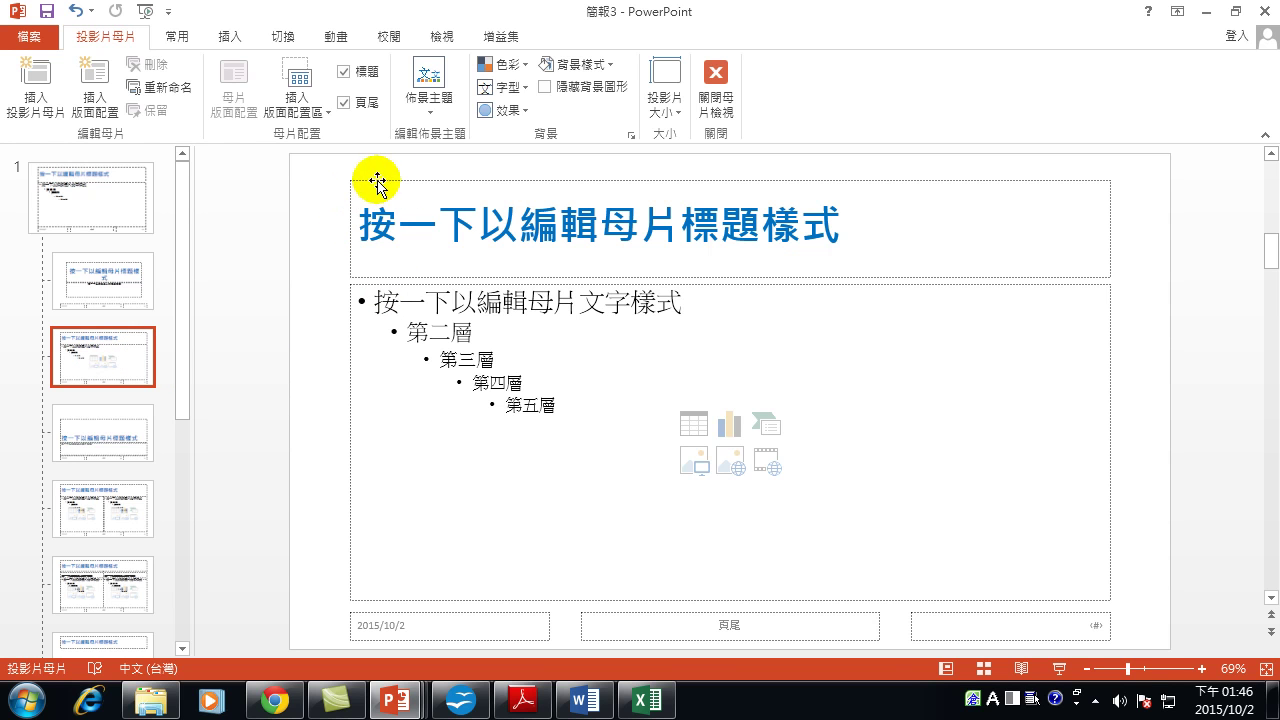
left_click(1109, 213)
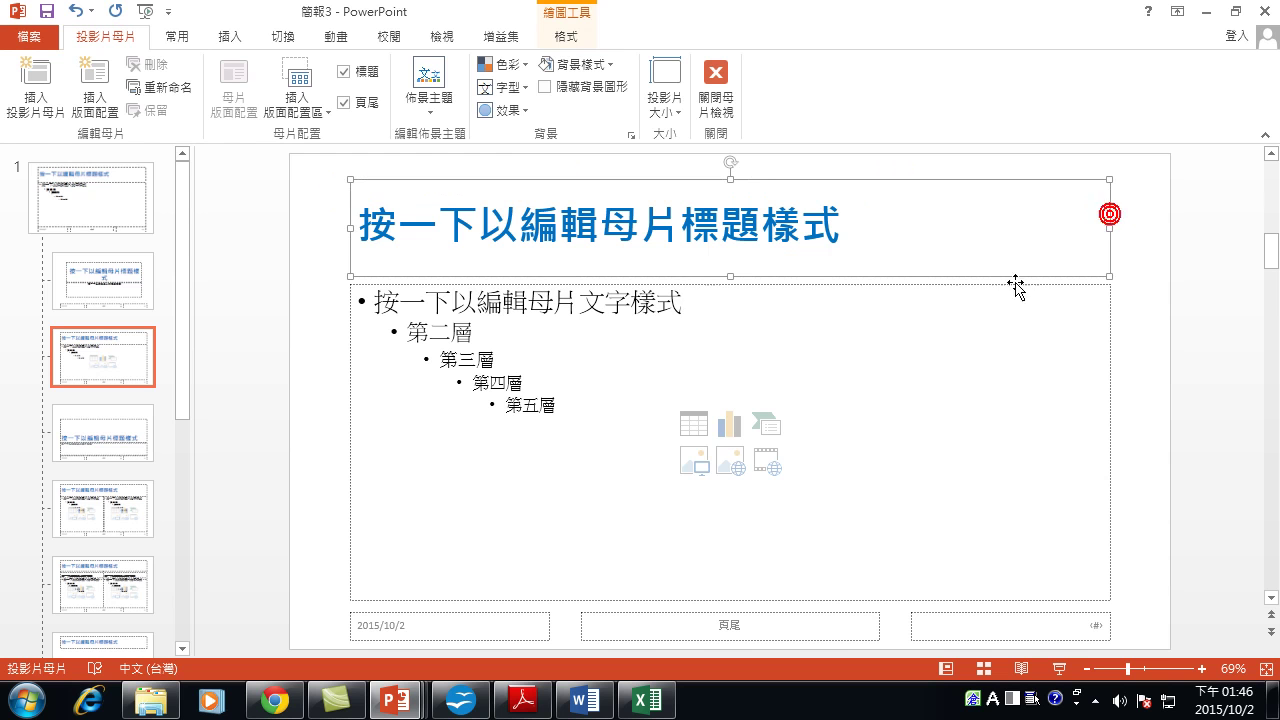
Give the layout title the 漂浮進入 entrance animation, after trying 淡出 and 飛入.
left_click(338, 34)
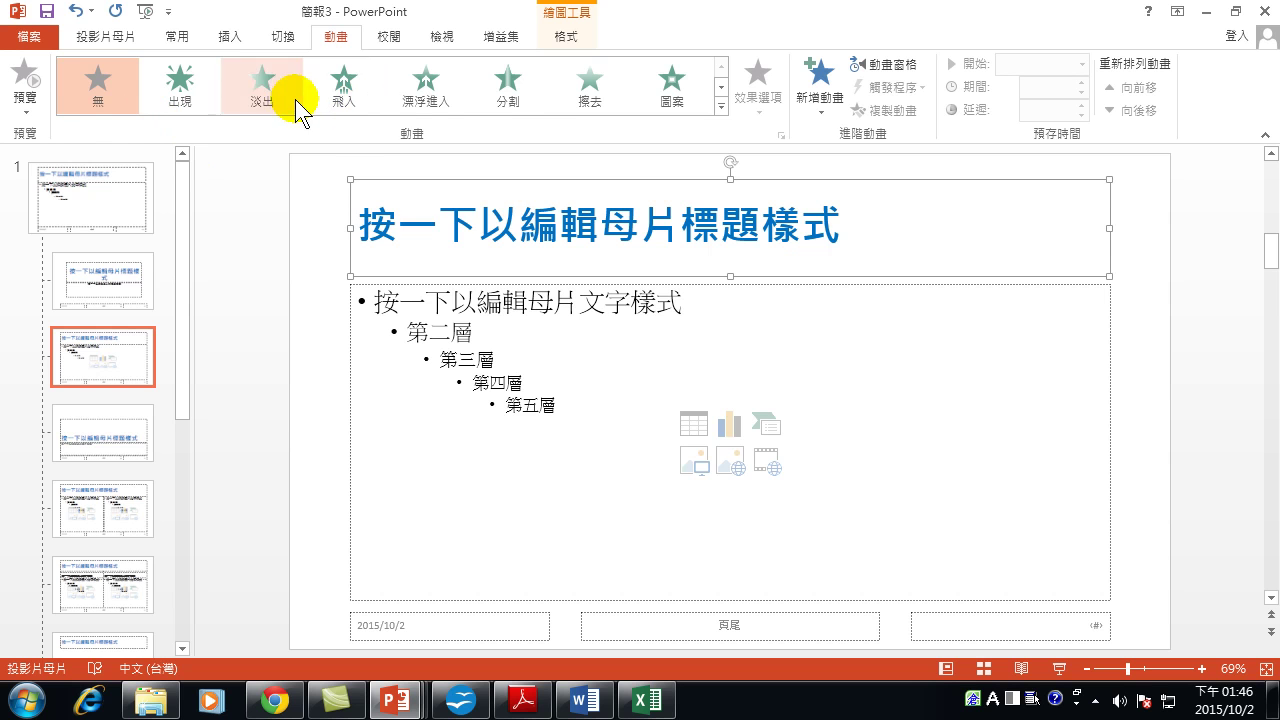
left_click(274, 92)
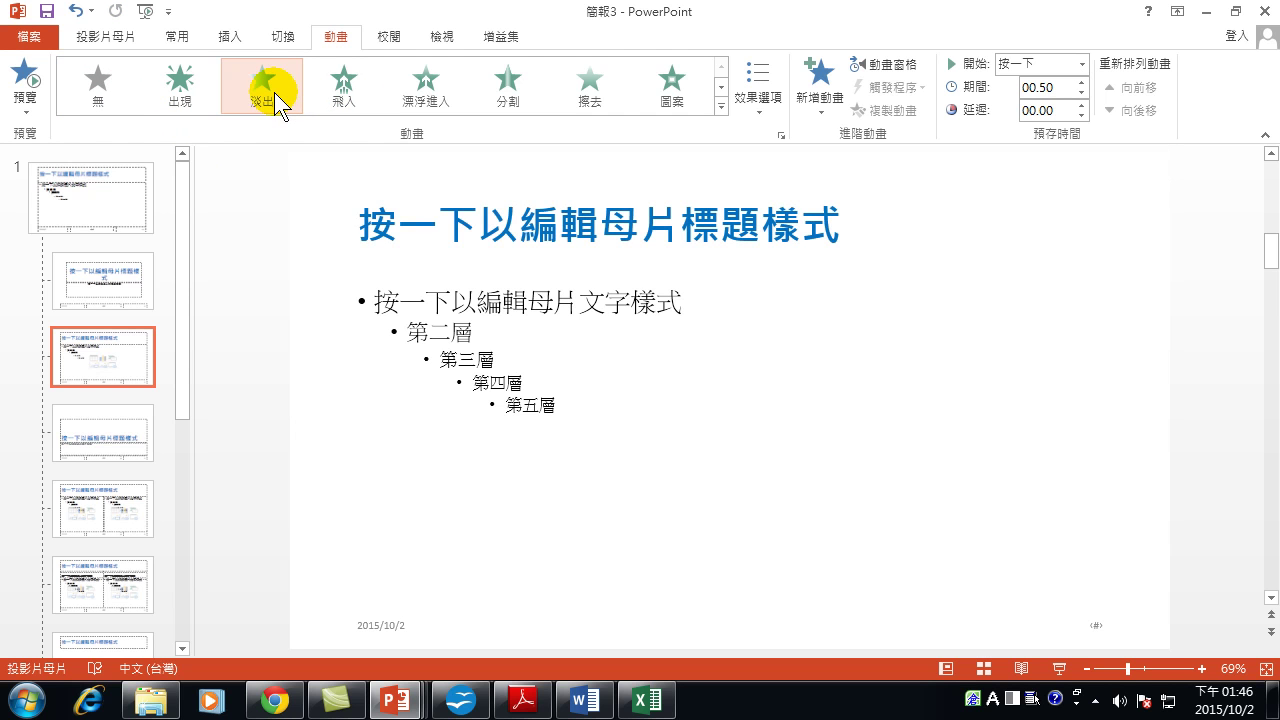
left_click(426, 100)
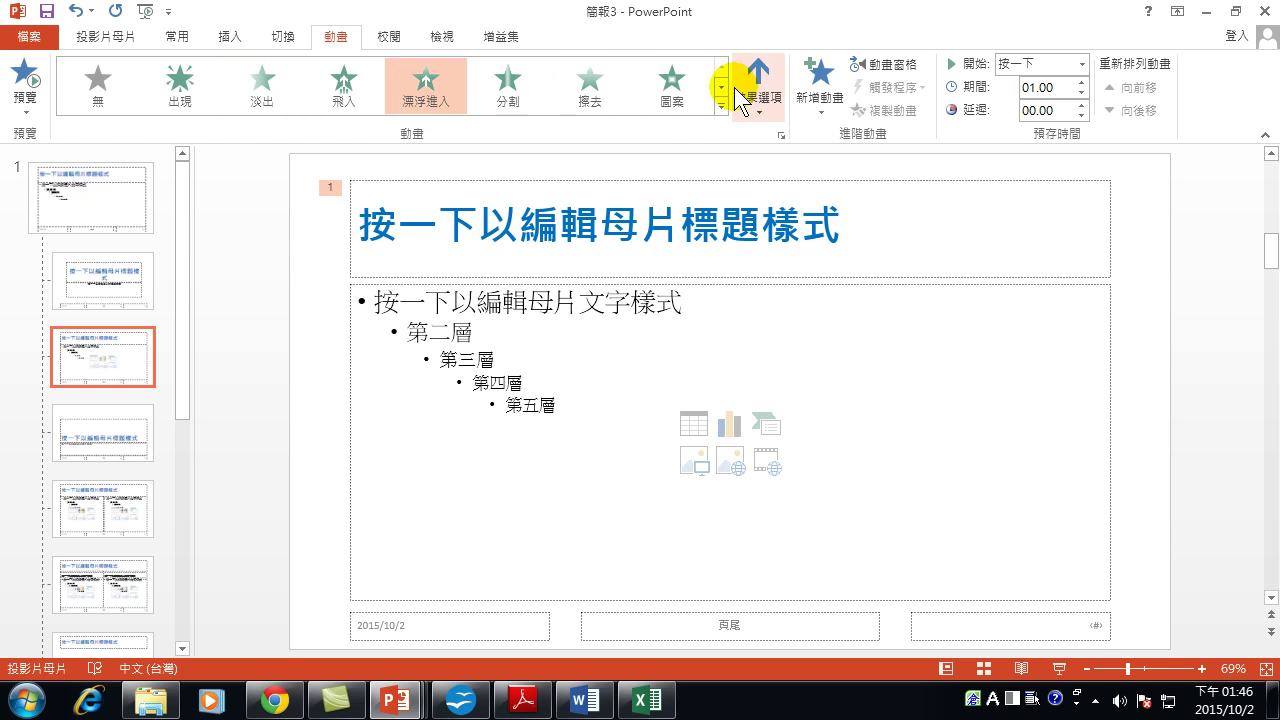
left_click(343, 86)
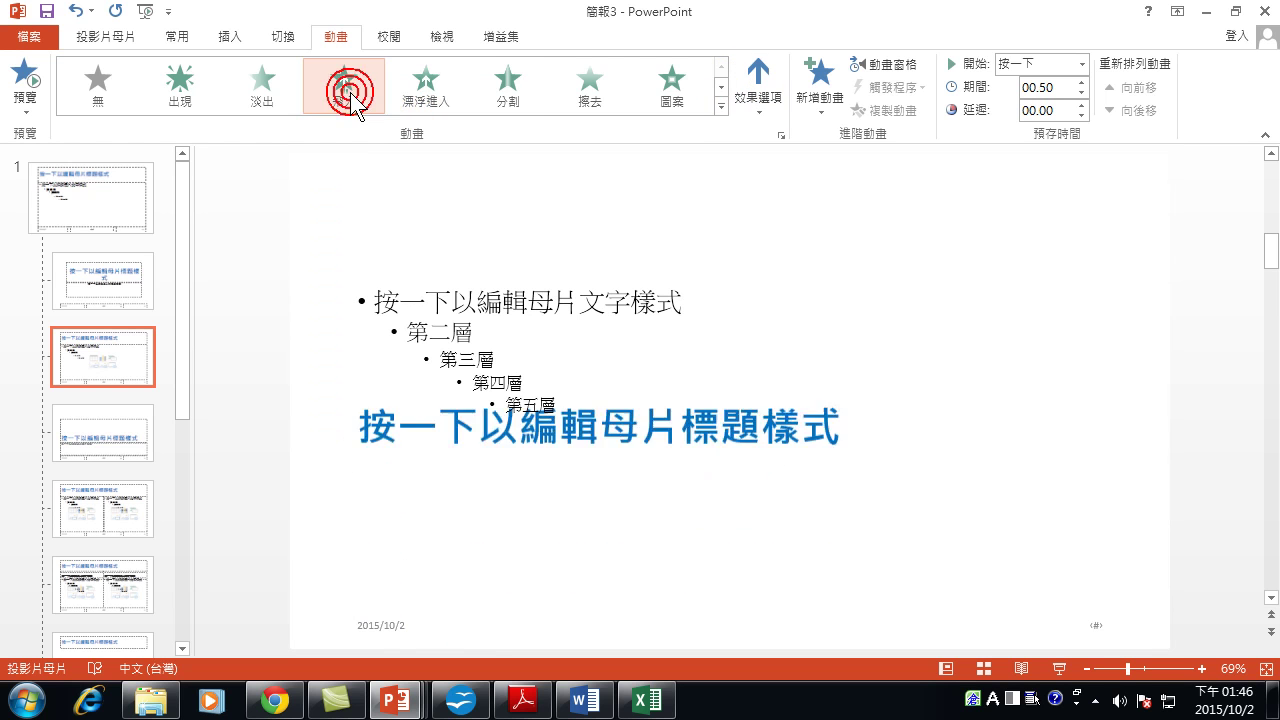
left_click(436, 92)
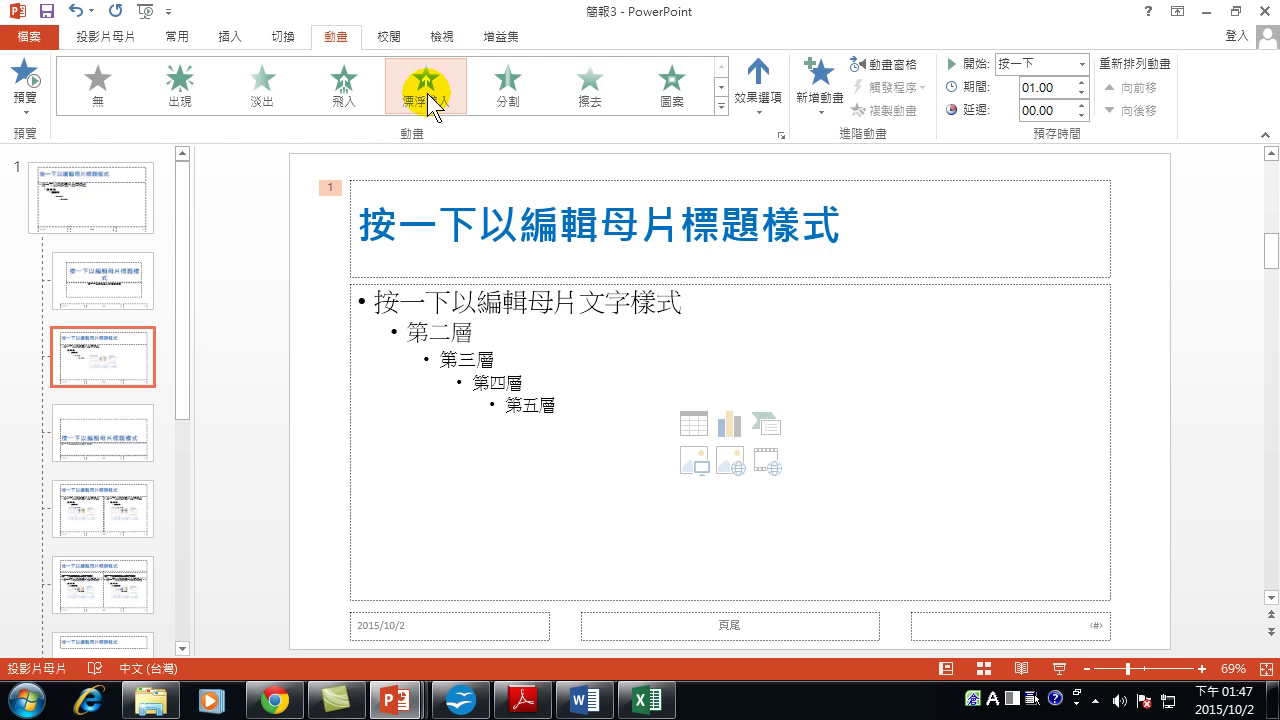
Set the animation's effect option to 向下浮動 so the title floats downward.
left_click(755, 90)
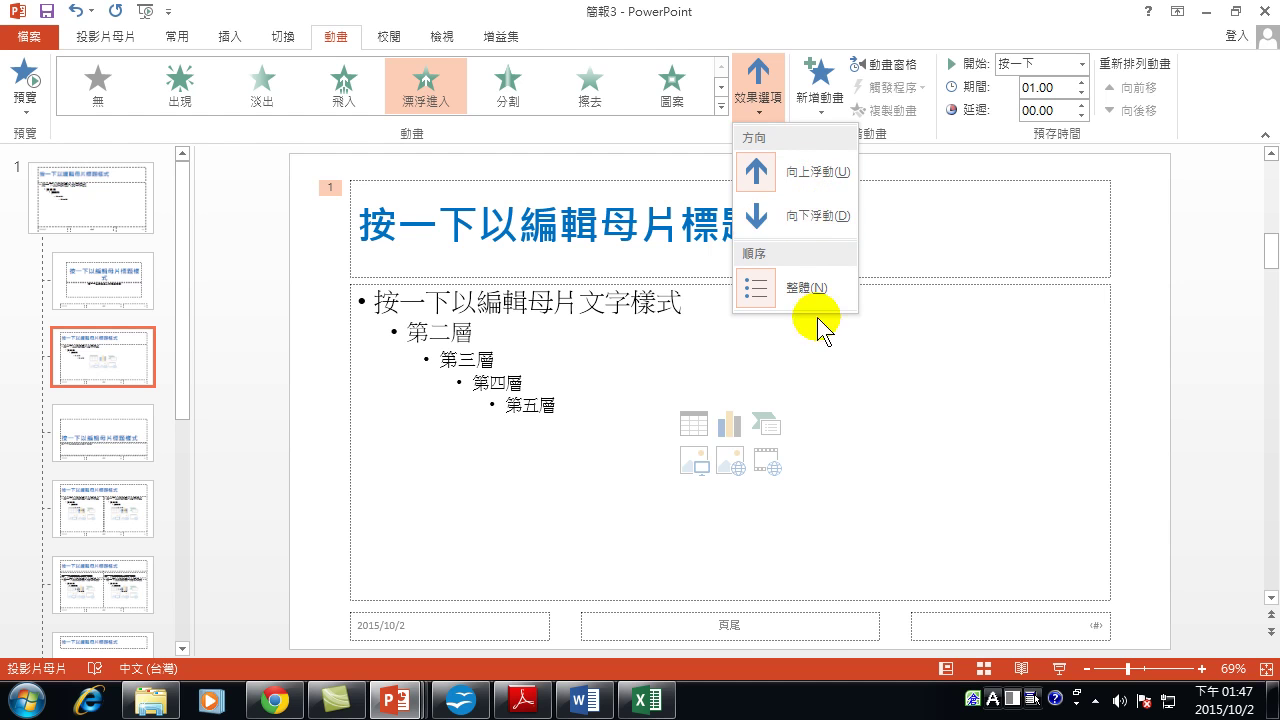
left_click(815, 213)
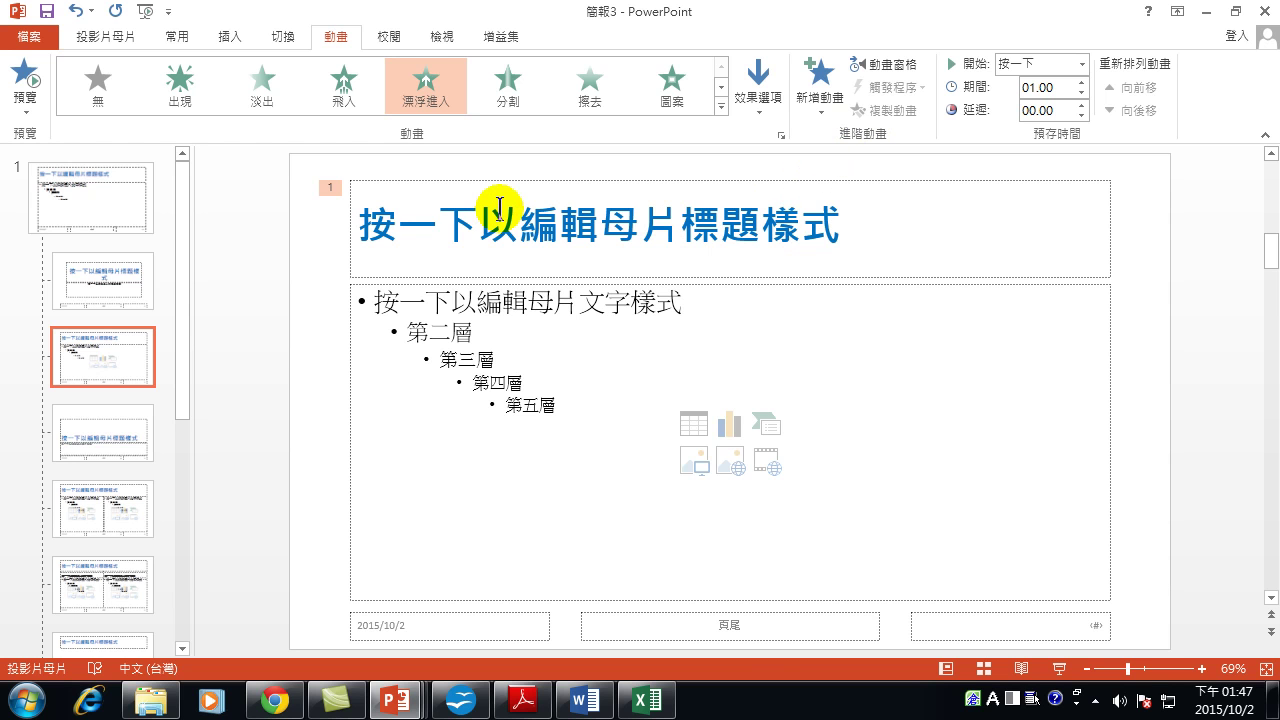
left_click(762, 92)
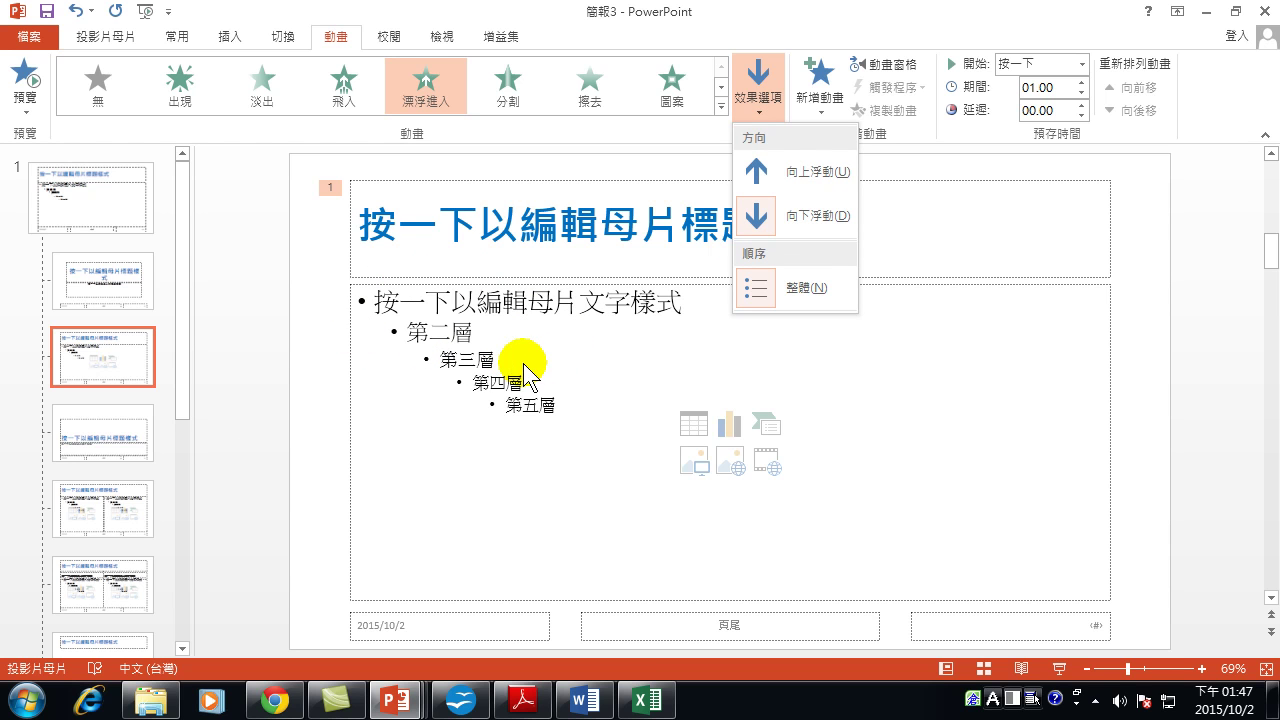
left_click(812, 218)
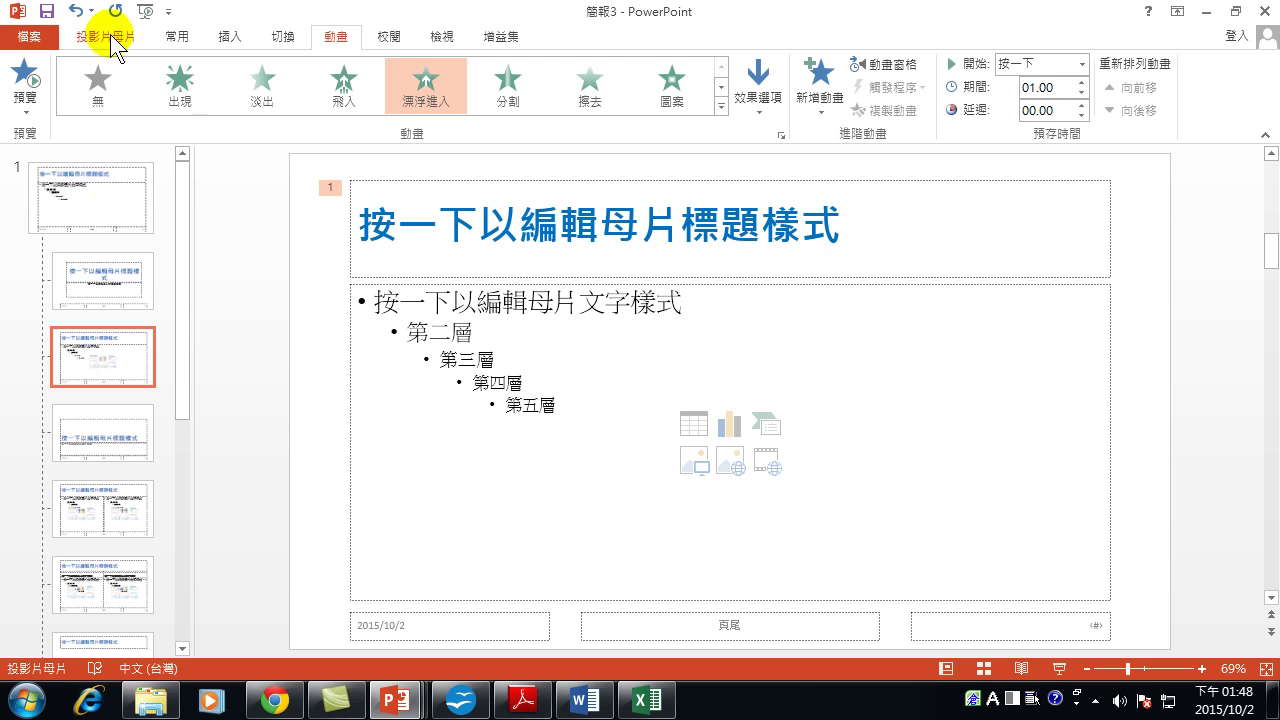
left_click(111, 36)
Close Master View and start the slide show from the 自我介紹 title slide.
left_click(714, 88)
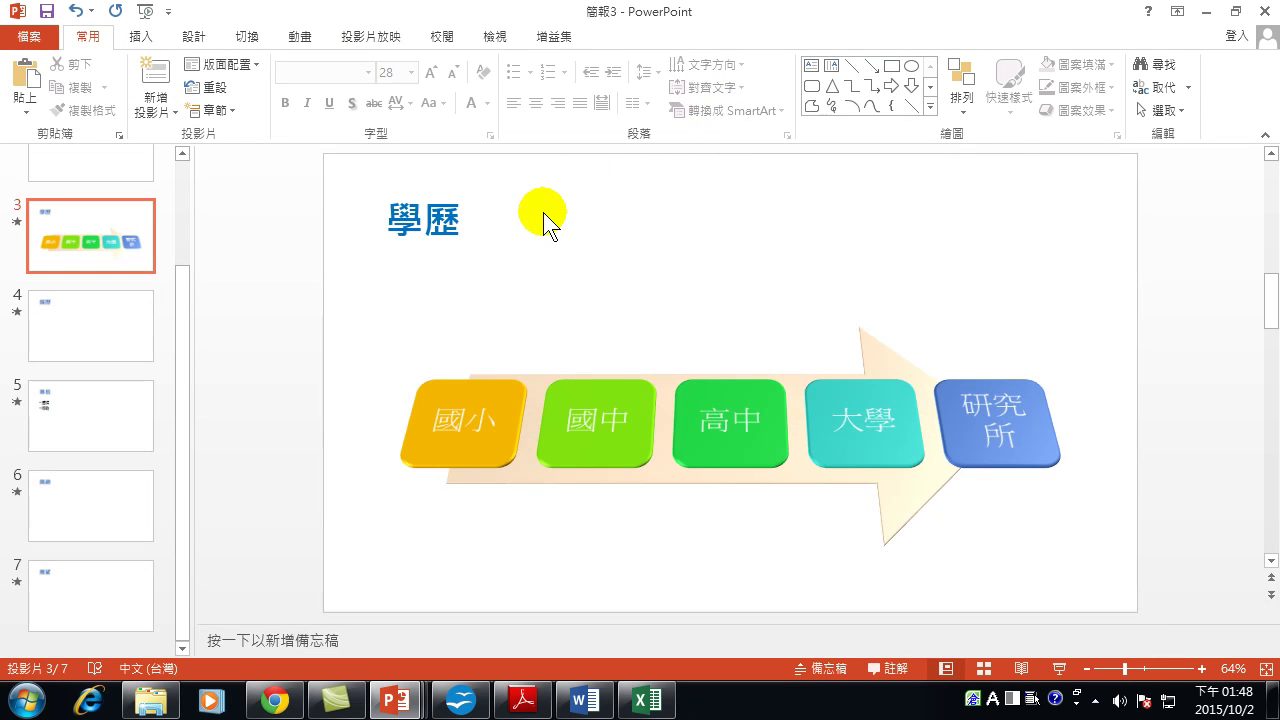
key("Home")
left_click(90, 274)
left_click(112, 186)
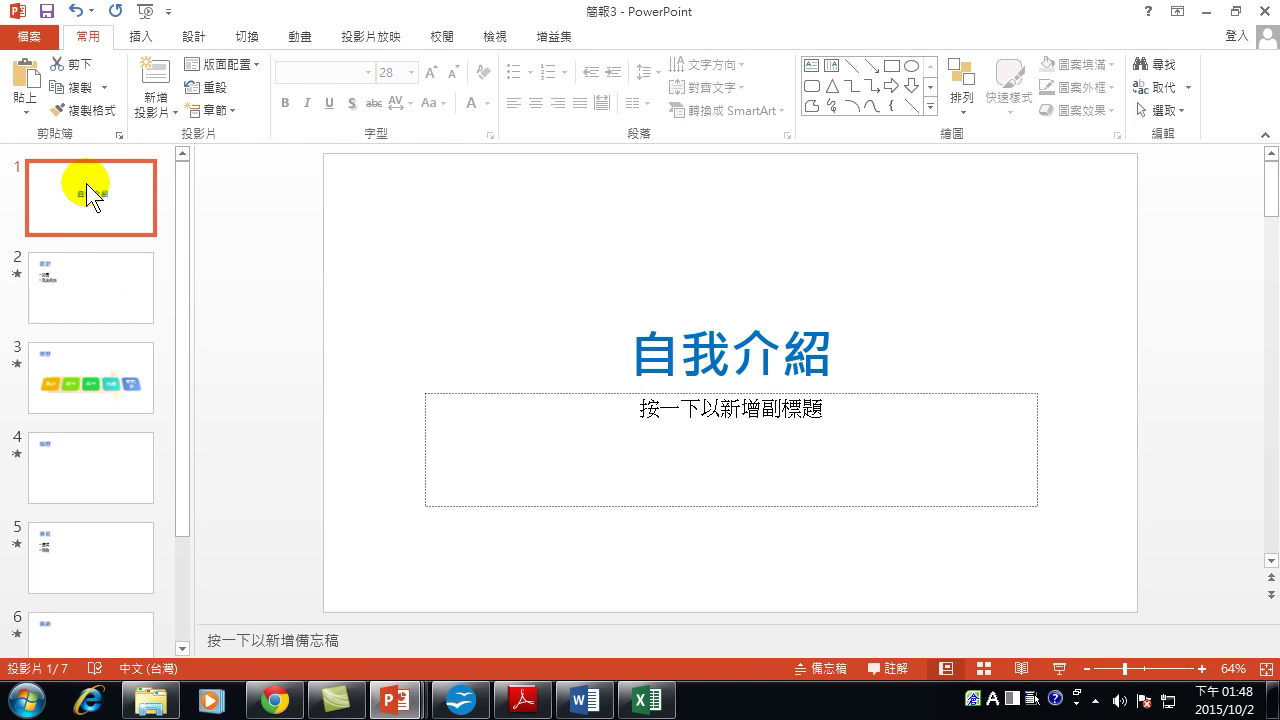
left_click(1058, 668)
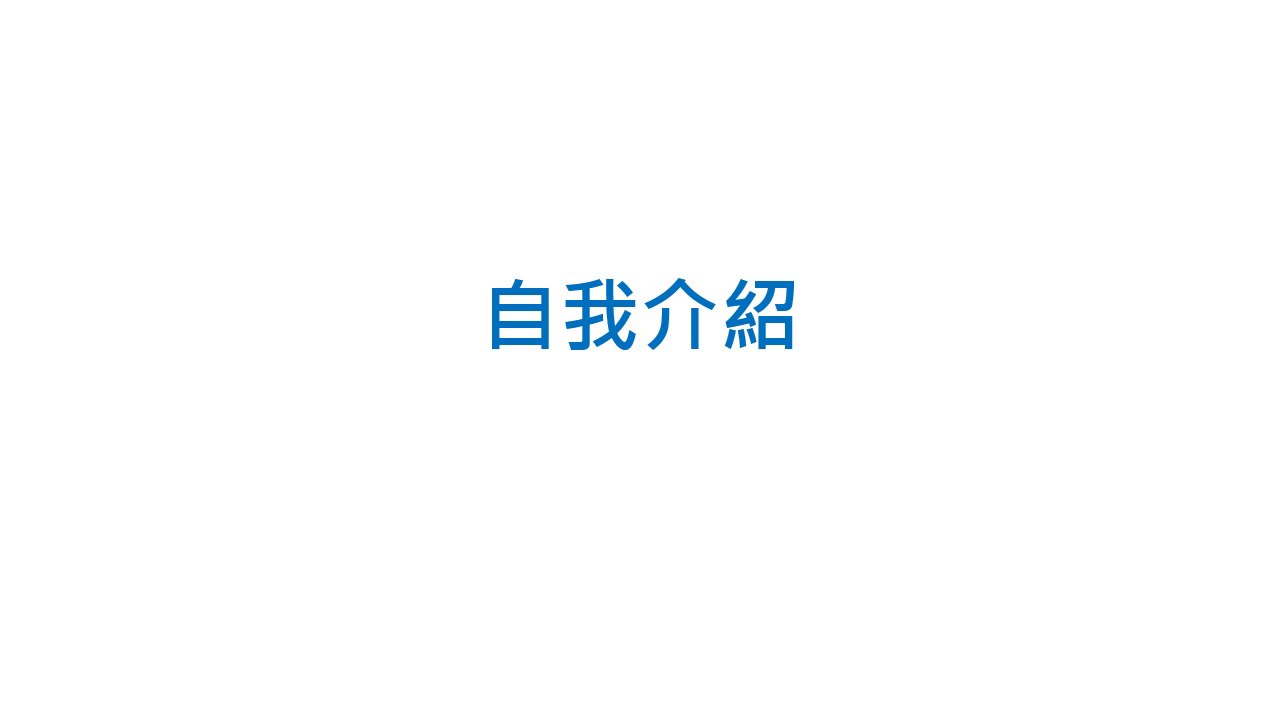
Advance the show through 家庭, 學歷 and 經歷, watching each title float in.
key("Right")
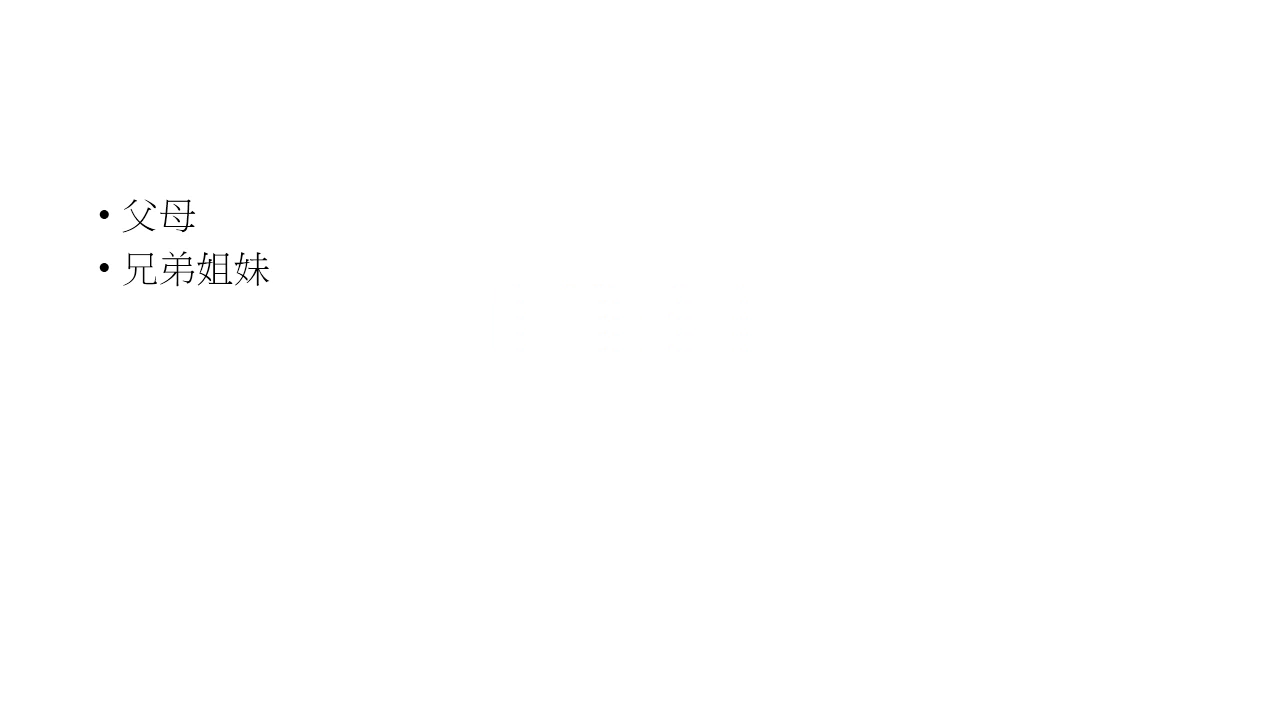
key("Right")
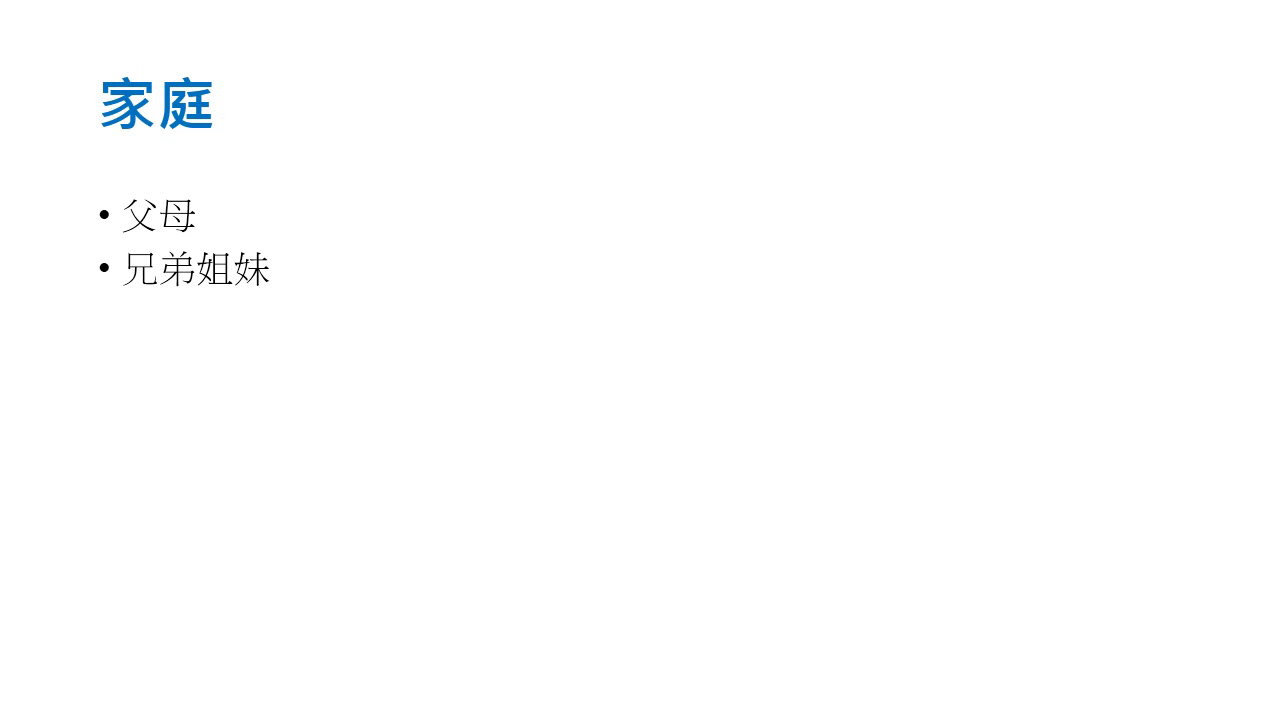
key("Right")
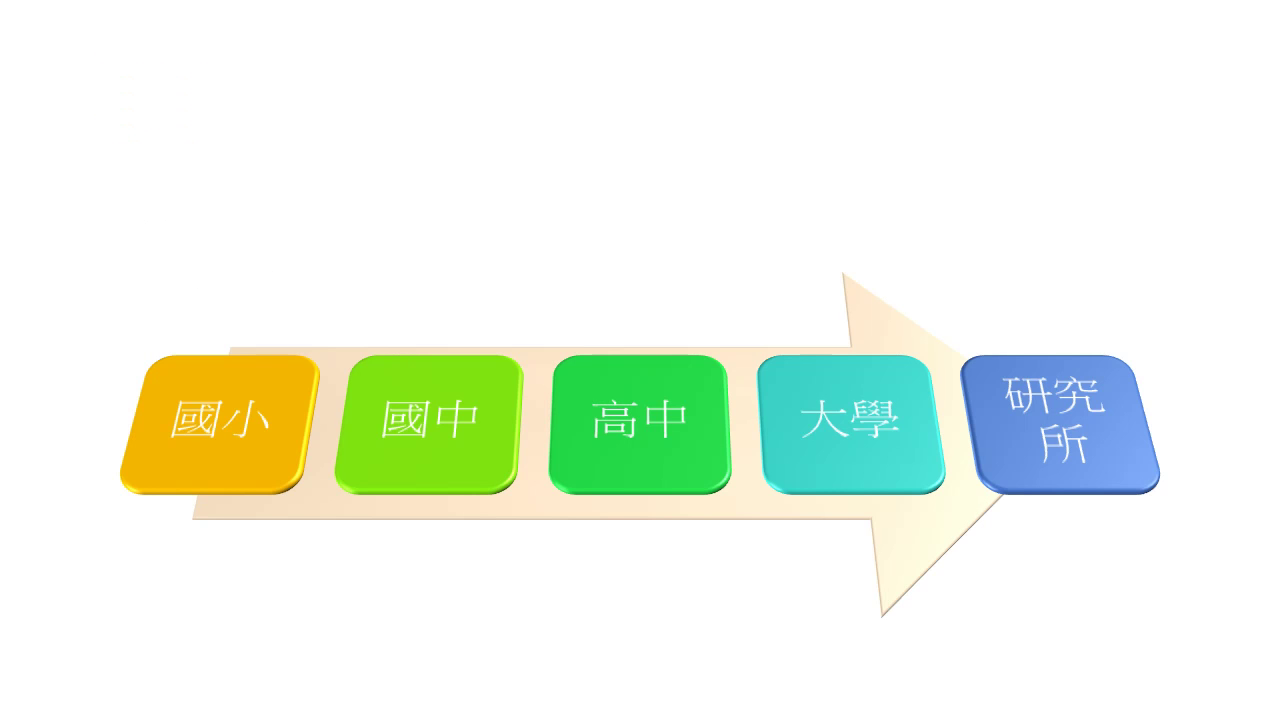
key("Right")
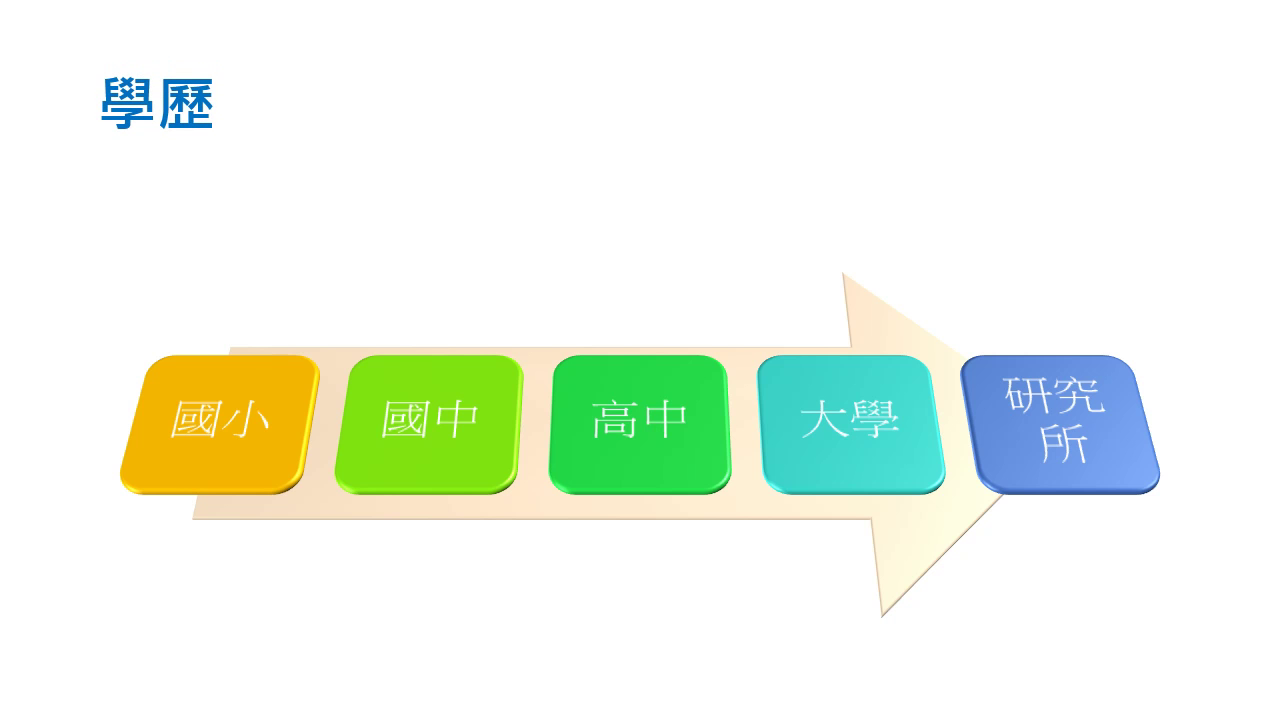
key("Right")
key("Right")
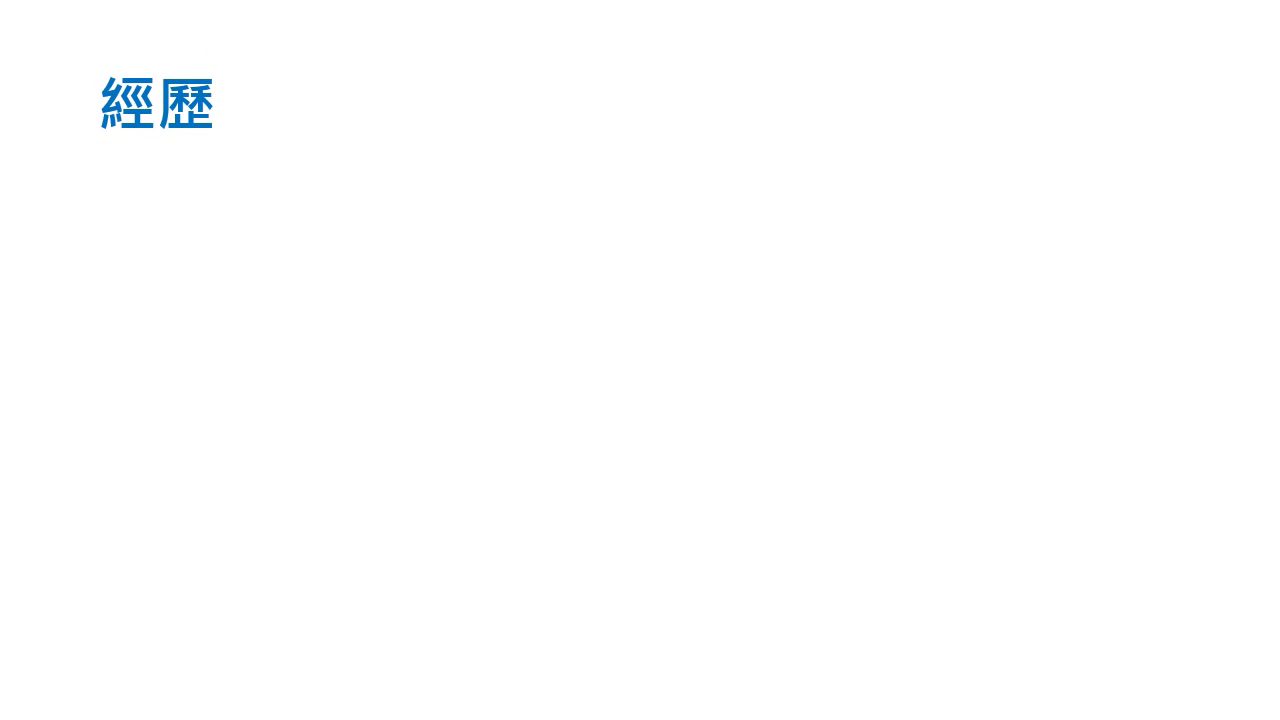
key("Right")
key("Right")
key("Right")
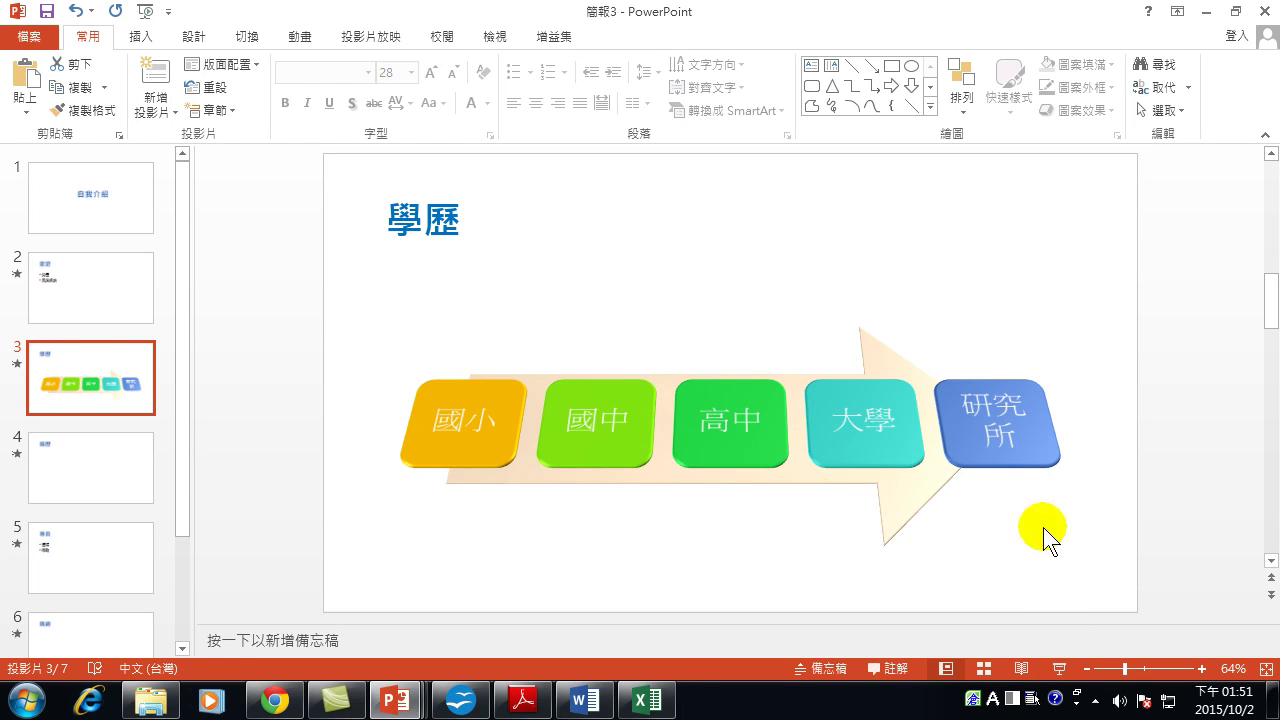
Look over the title slide's Layout options without changing its layout.
left_click(133, 205)
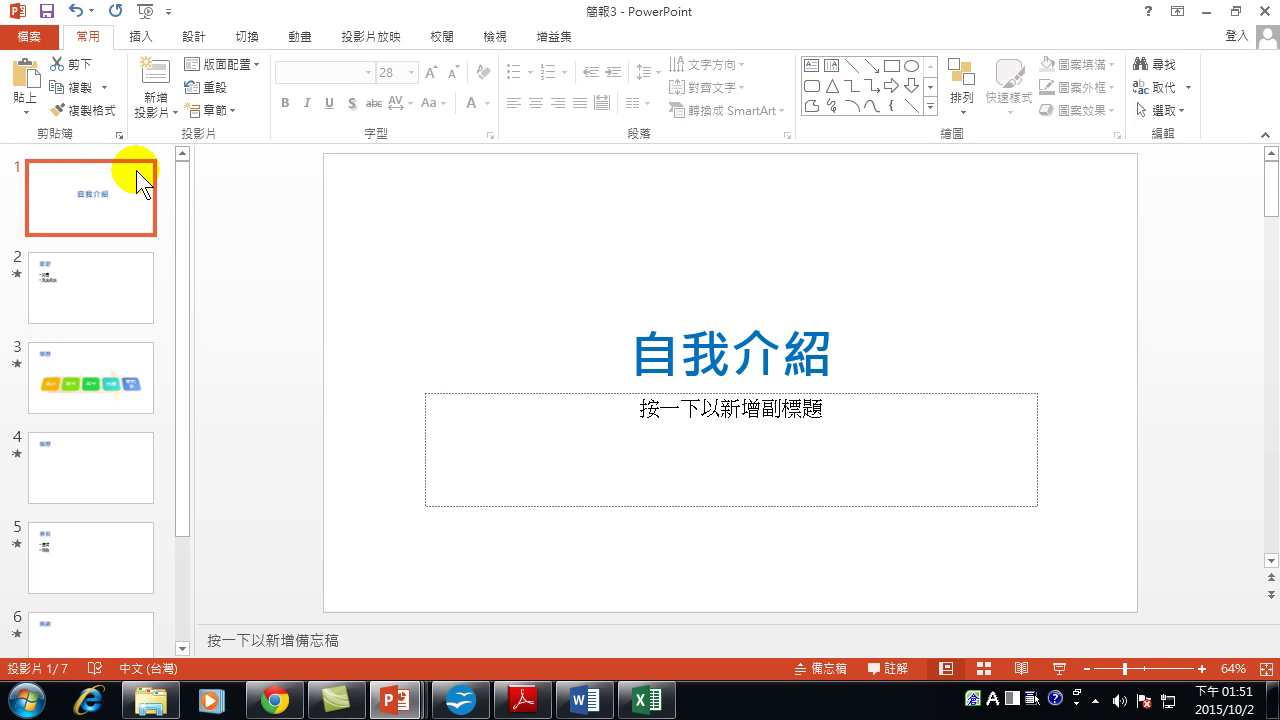
right_click(90, 197)
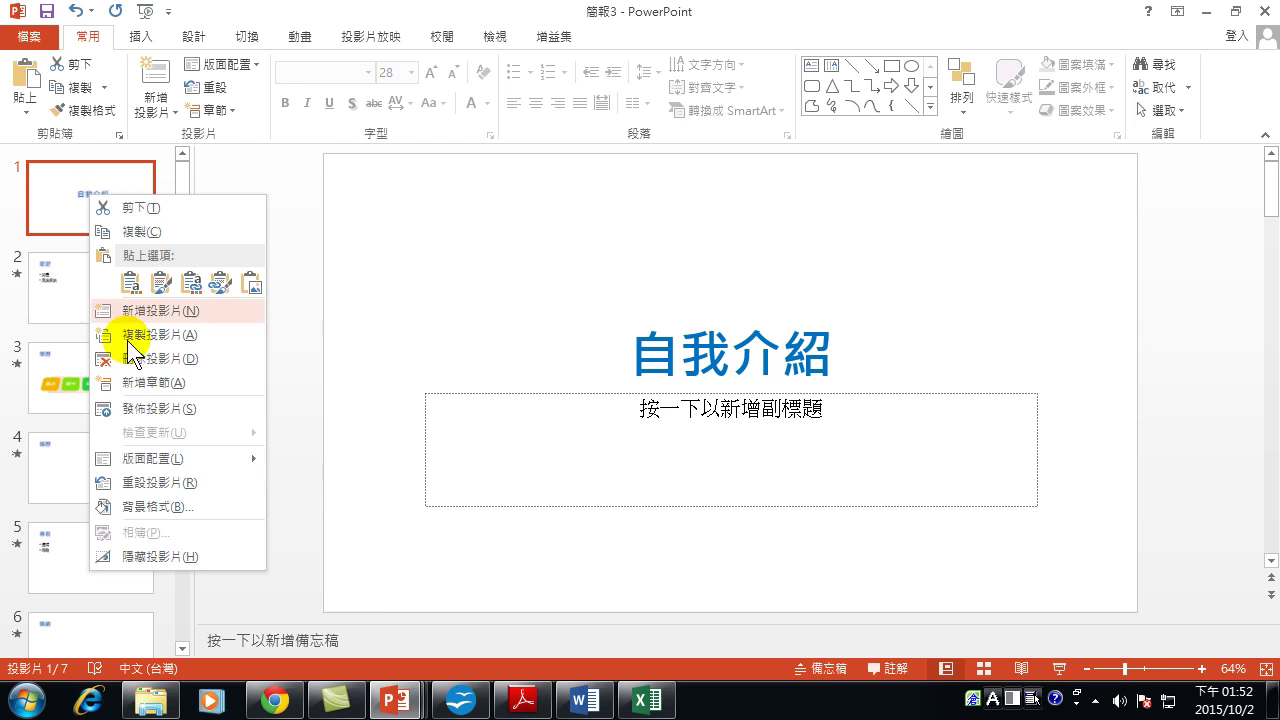
mouse_move(130, 462)
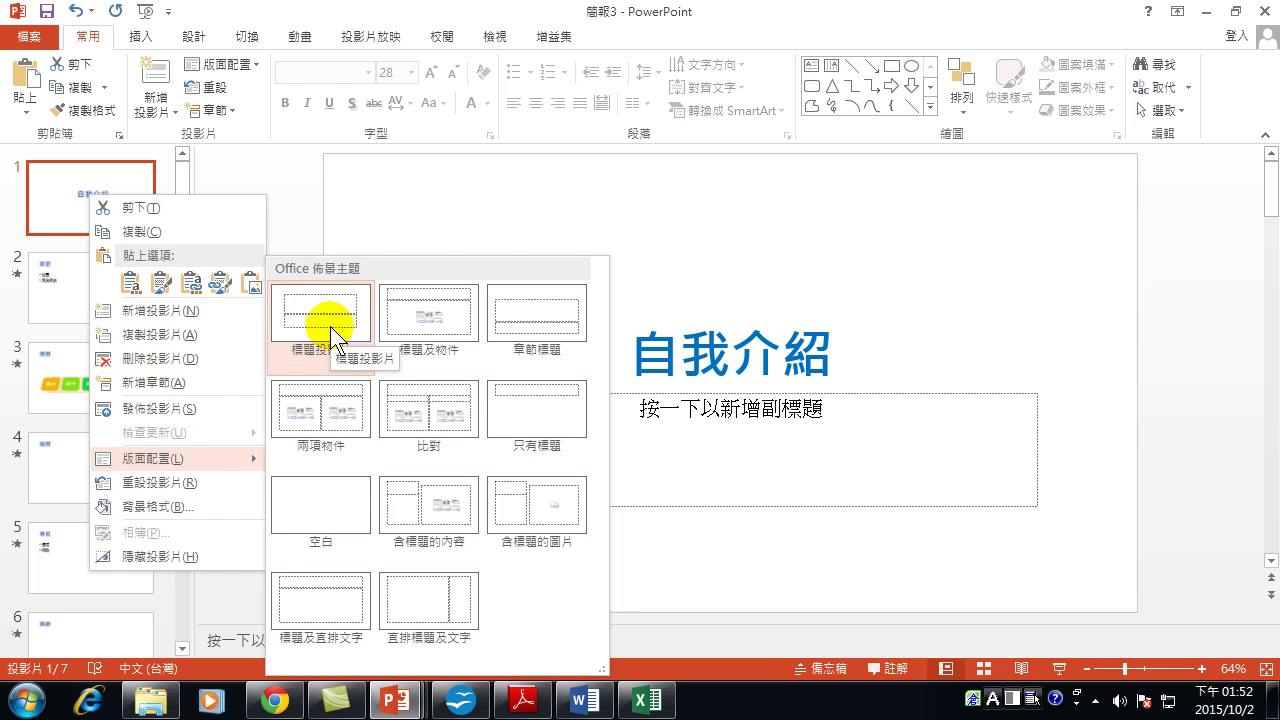
left_click(63, 285)
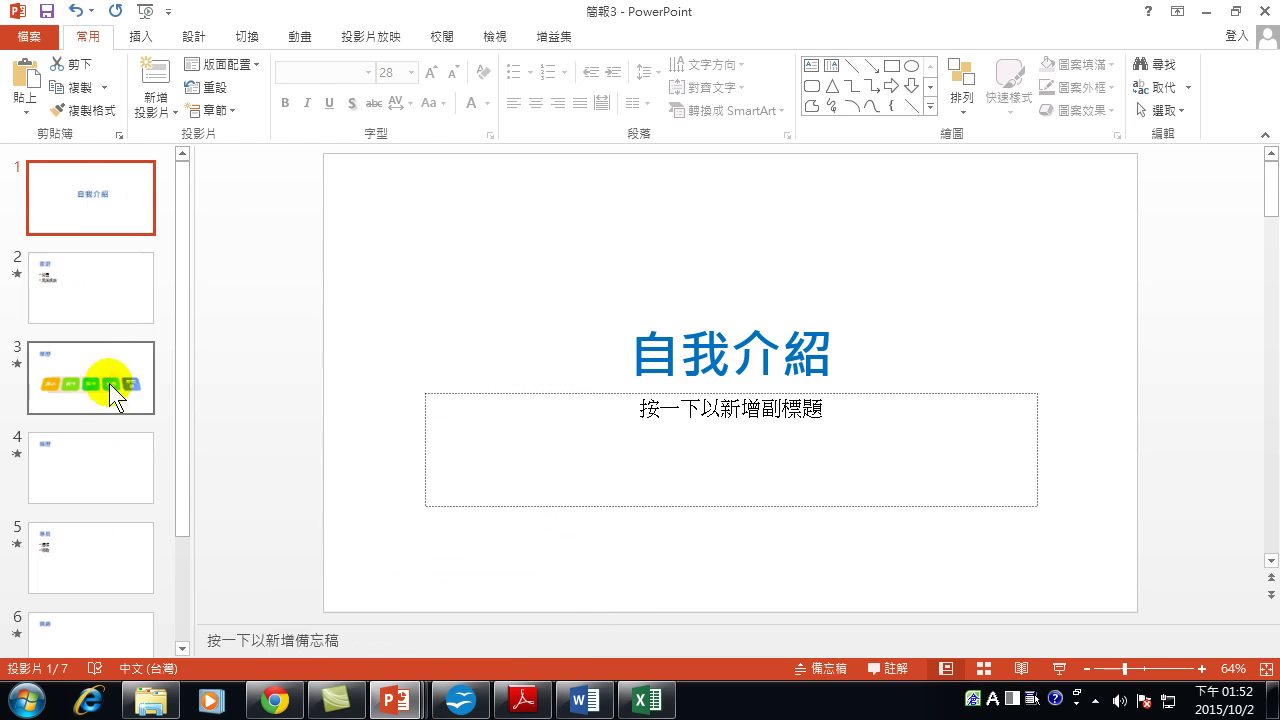
Look over the 家庭 slide's Layout options, leaving its layout unchanged.
left_click(97, 296)
scroll(82, 620, "down", 3)
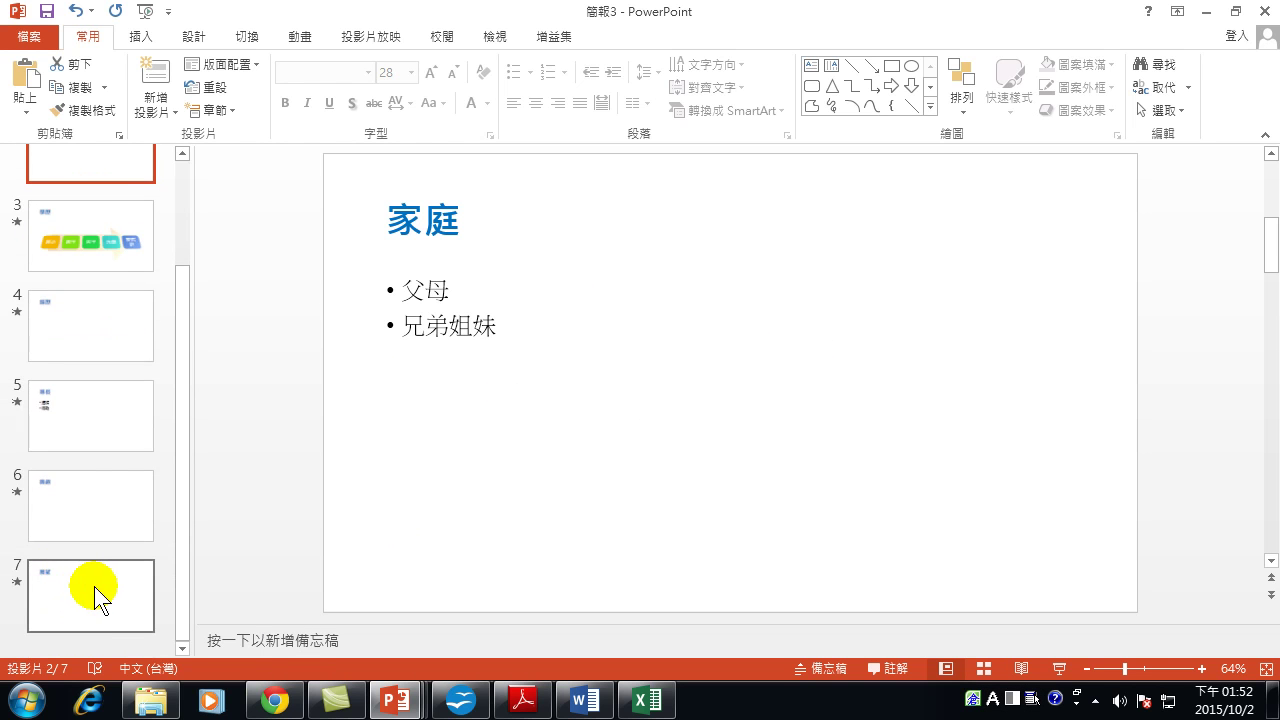
scroll(110, 340, "up", 3)
right_click(93, 295)
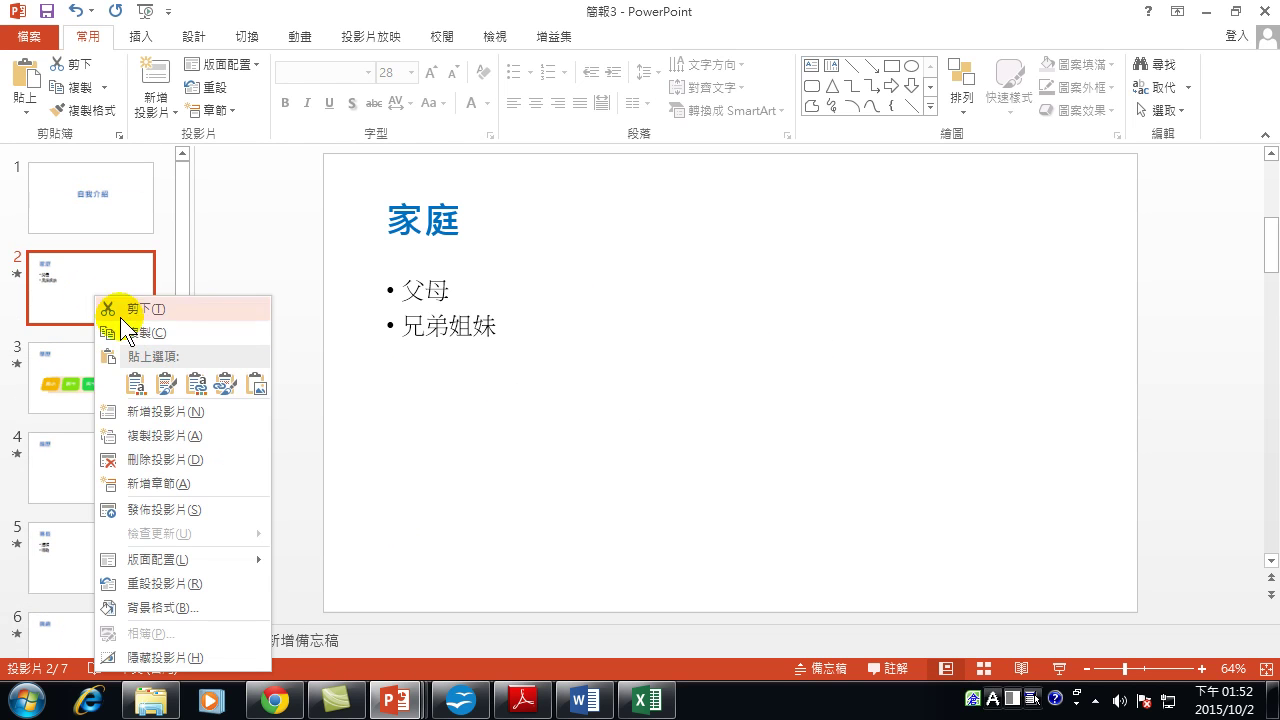
mouse_move(150, 559)
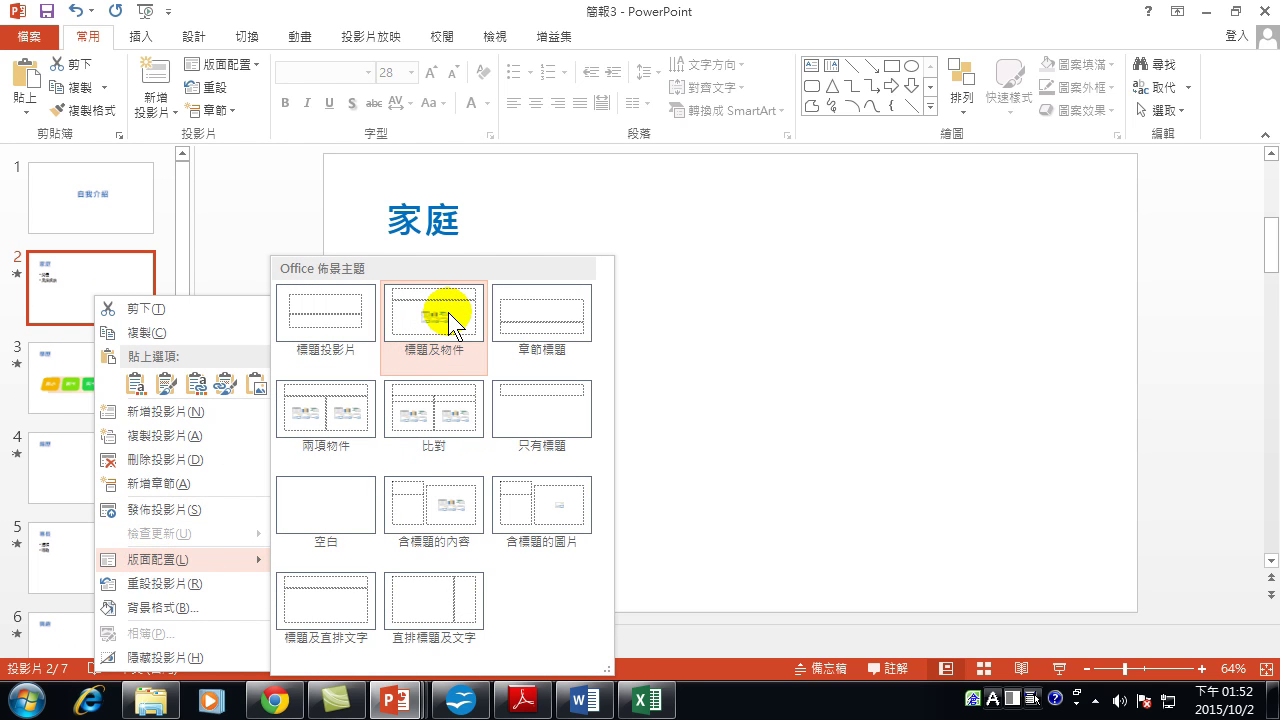
left_click(51, 390)
Look over the 展望 slide's layout choices without applying any.
left_click(57, 386)
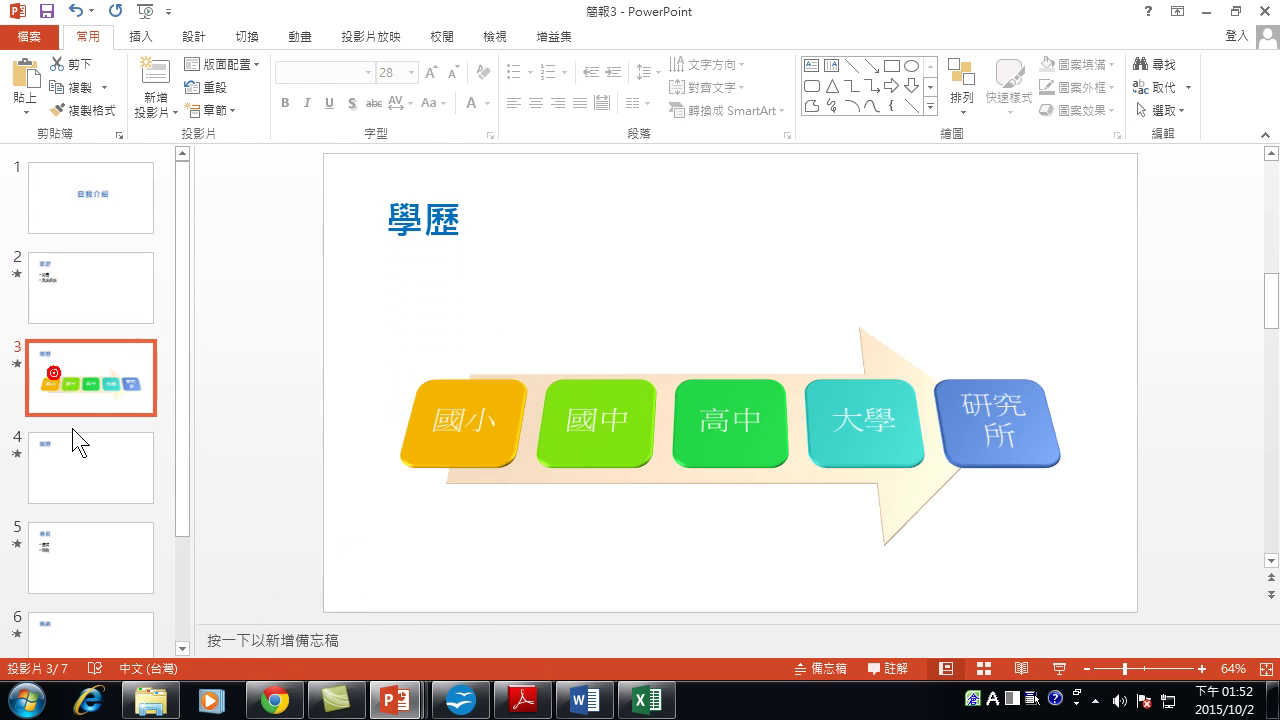
scroll(90, 500, "down", 3)
left_click(100, 595)
right_click(88, 586)
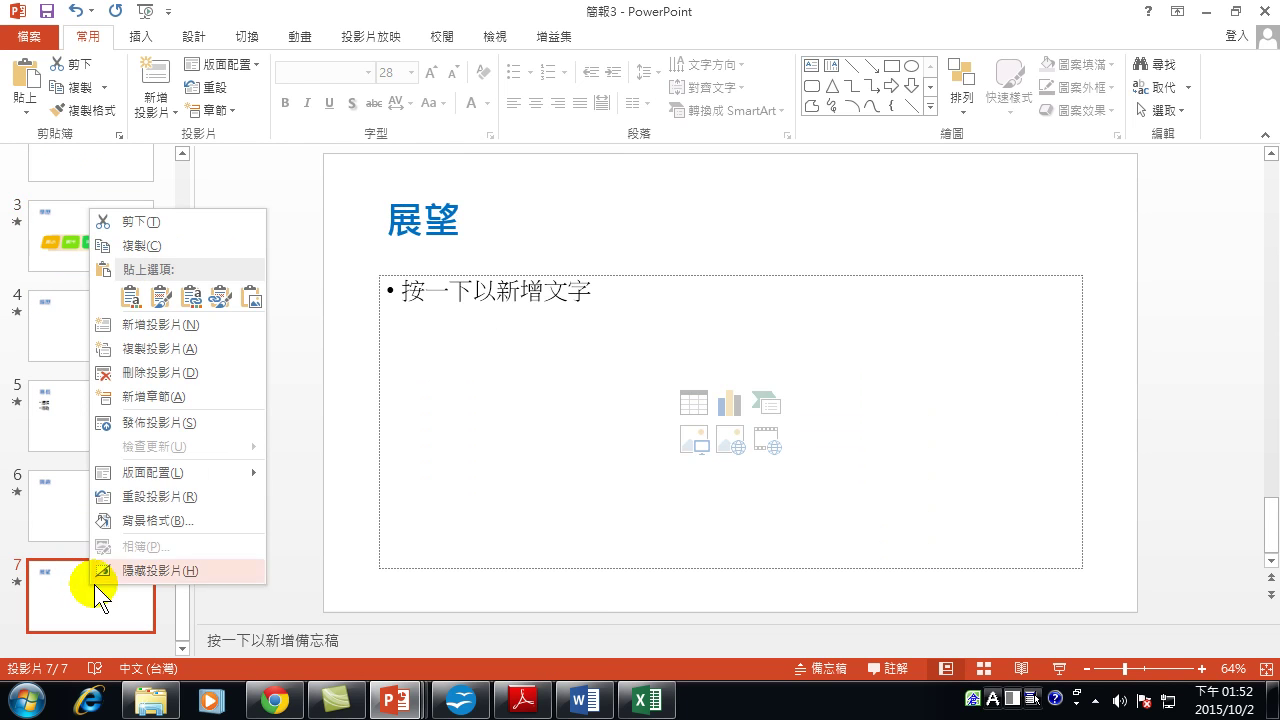
mouse_move(169, 469)
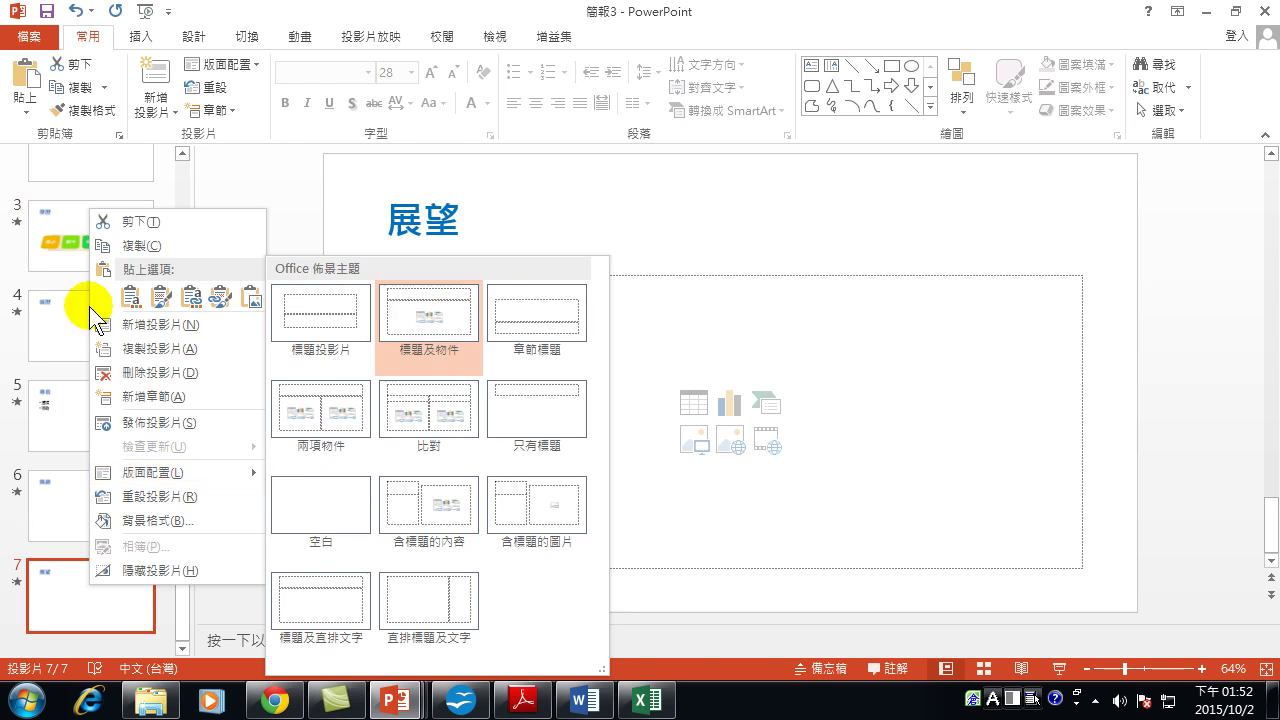
left_click(41, 327)
Browse the title and 家庭 slides, ending on the 展望 slide.
scroll(89, 323, "up", 3)
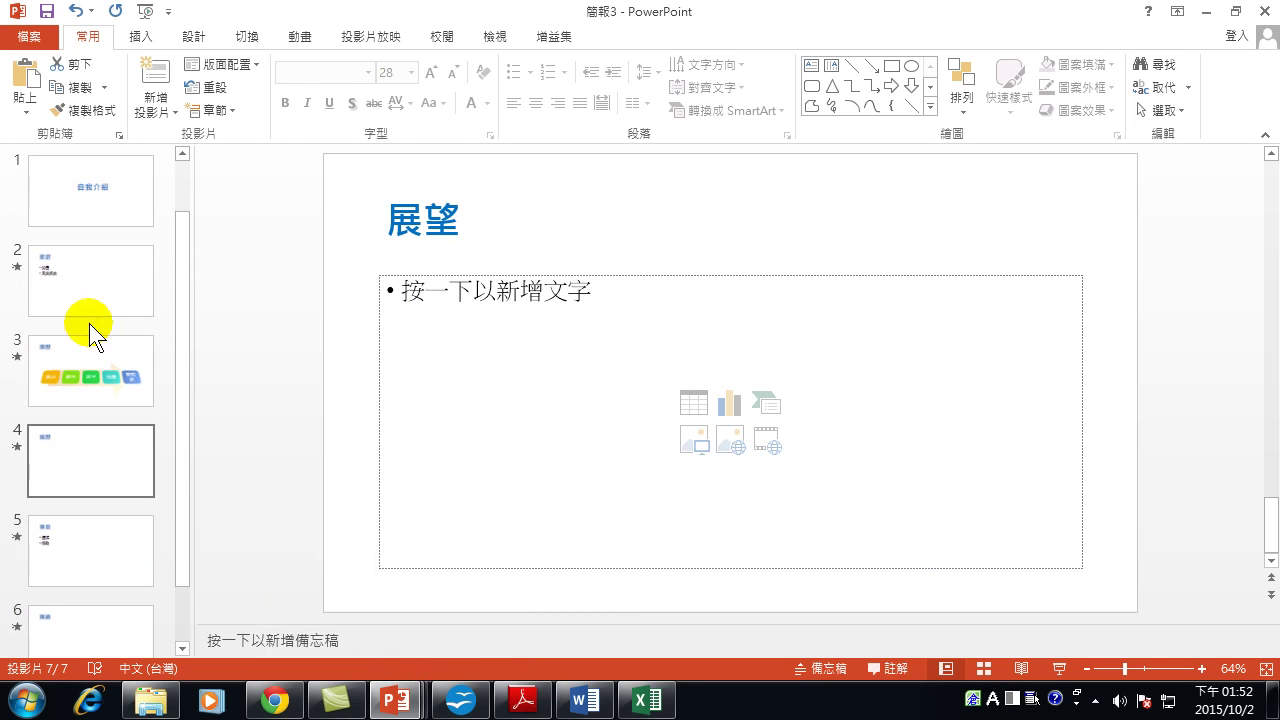
left_click(134, 197)
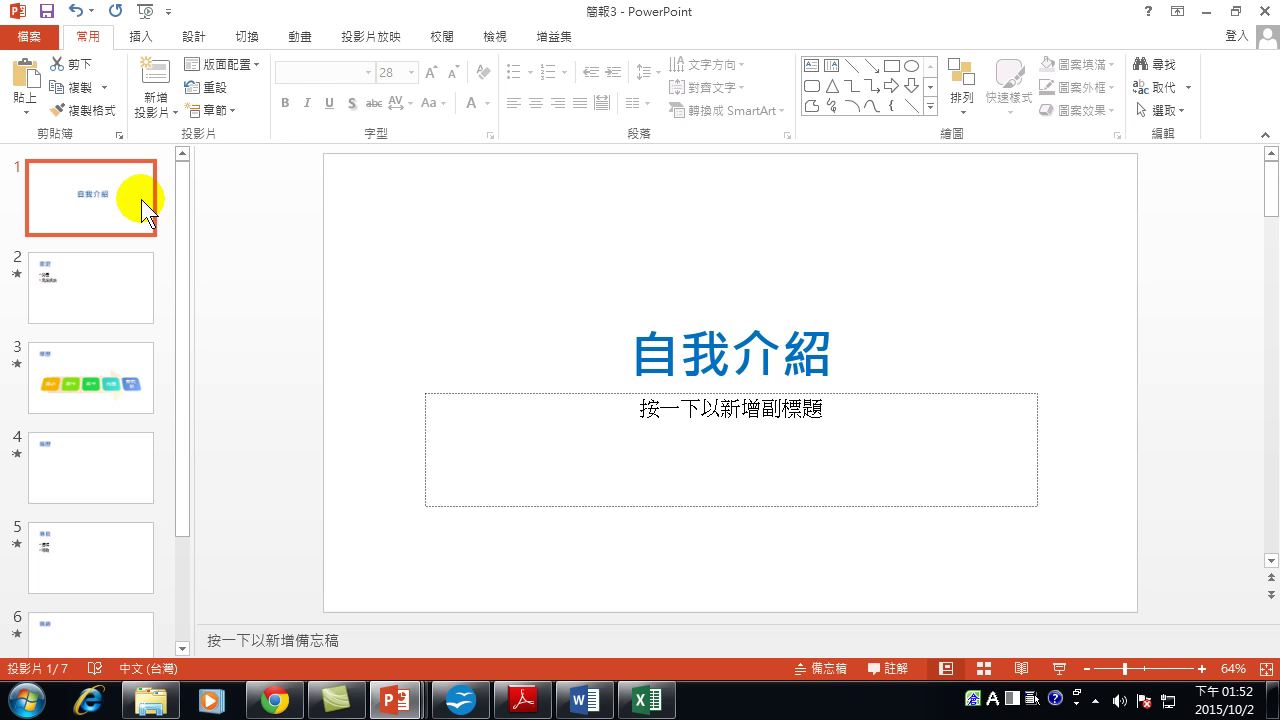
left_click(88, 285)
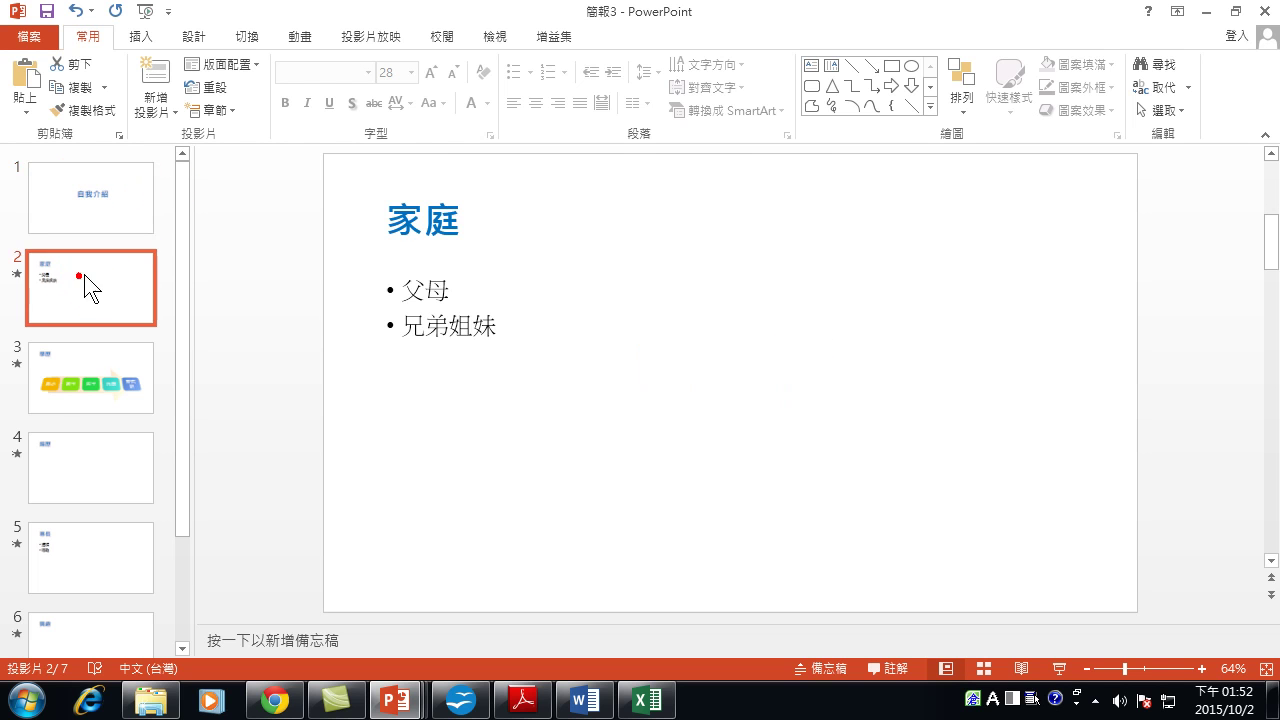
scroll(92, 430, "down", 3)
left_click(90, 605)
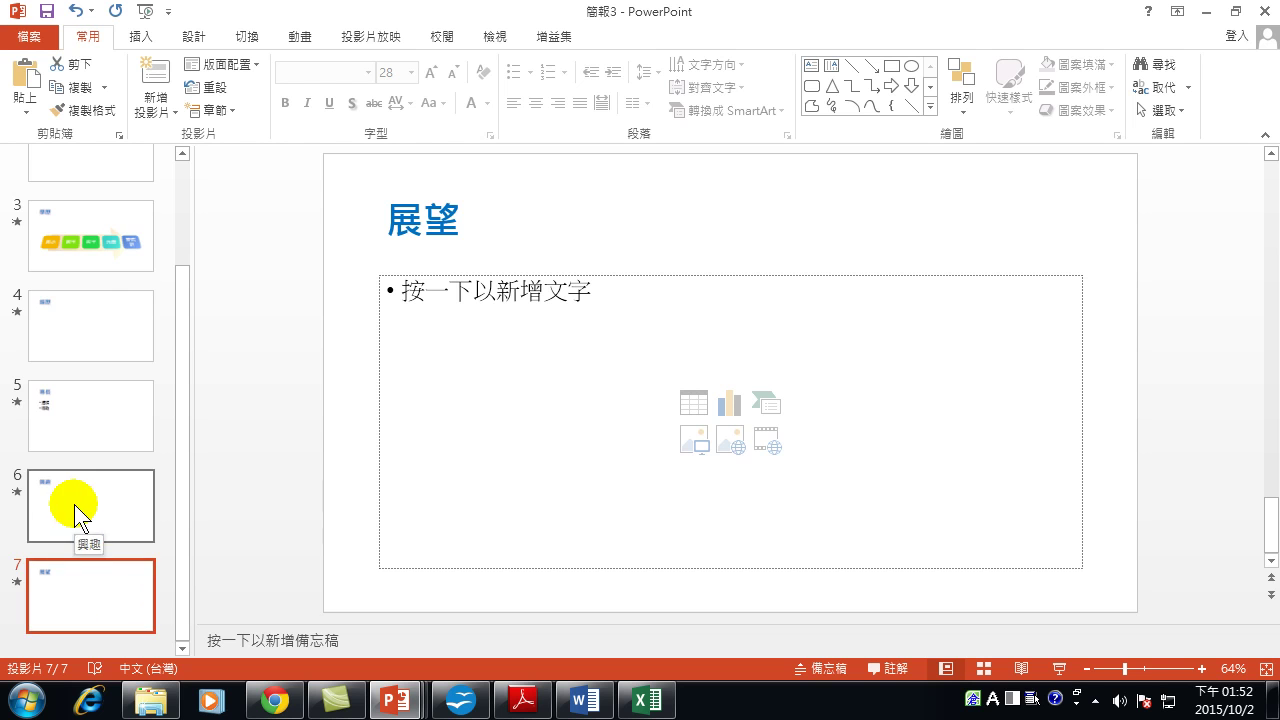
scroll(75, 495, "up", 3)
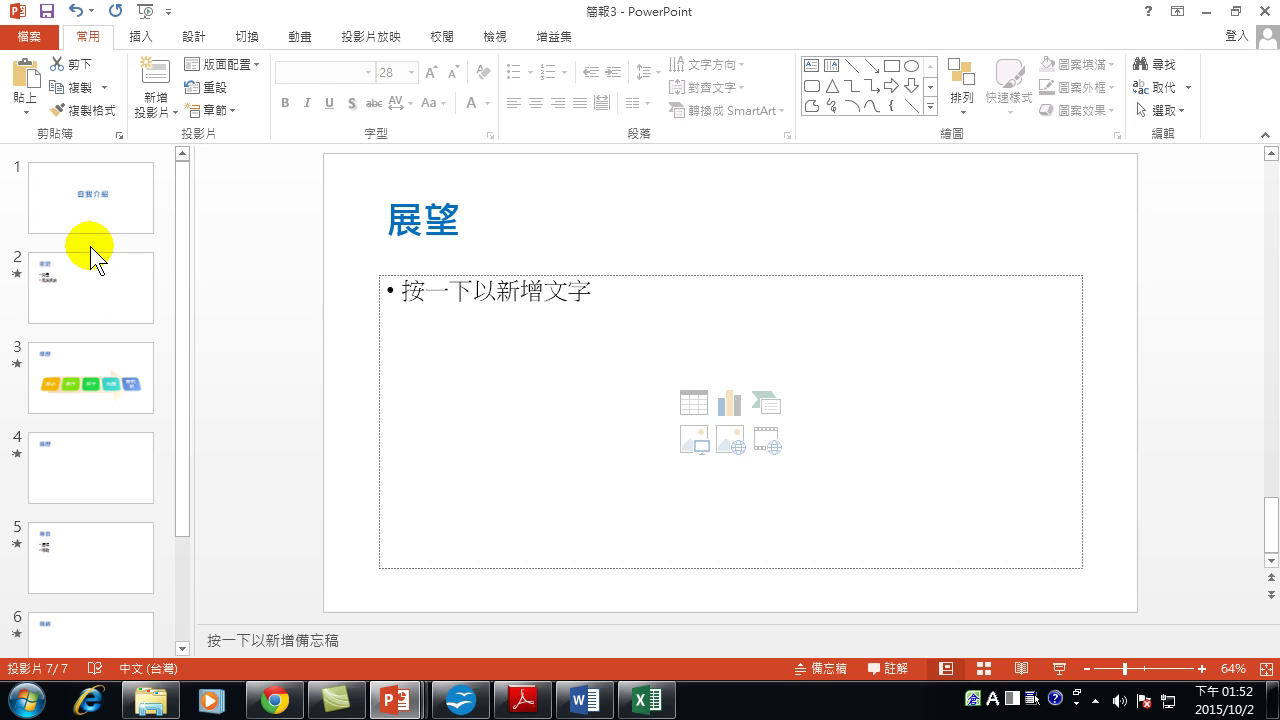
Apply the green Facet theme to the whole deck and view the 家庭 slide.
left_click(94, 204)
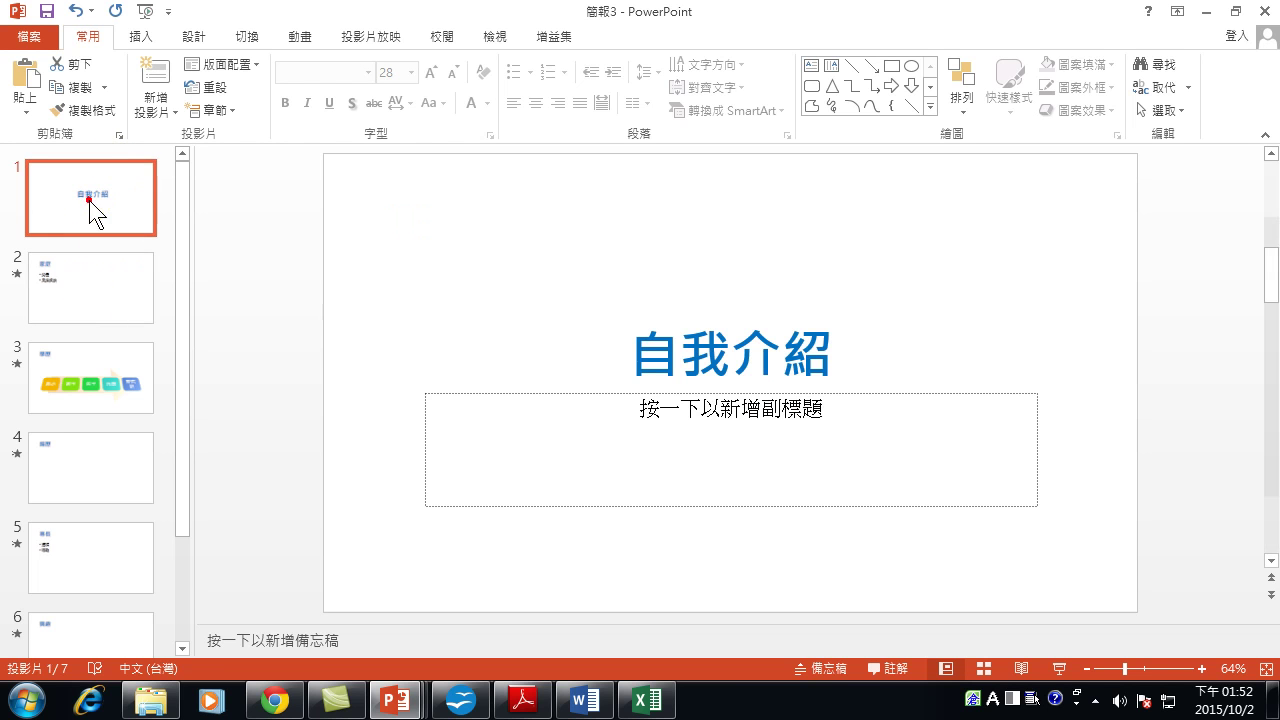
left_click(192, 36)
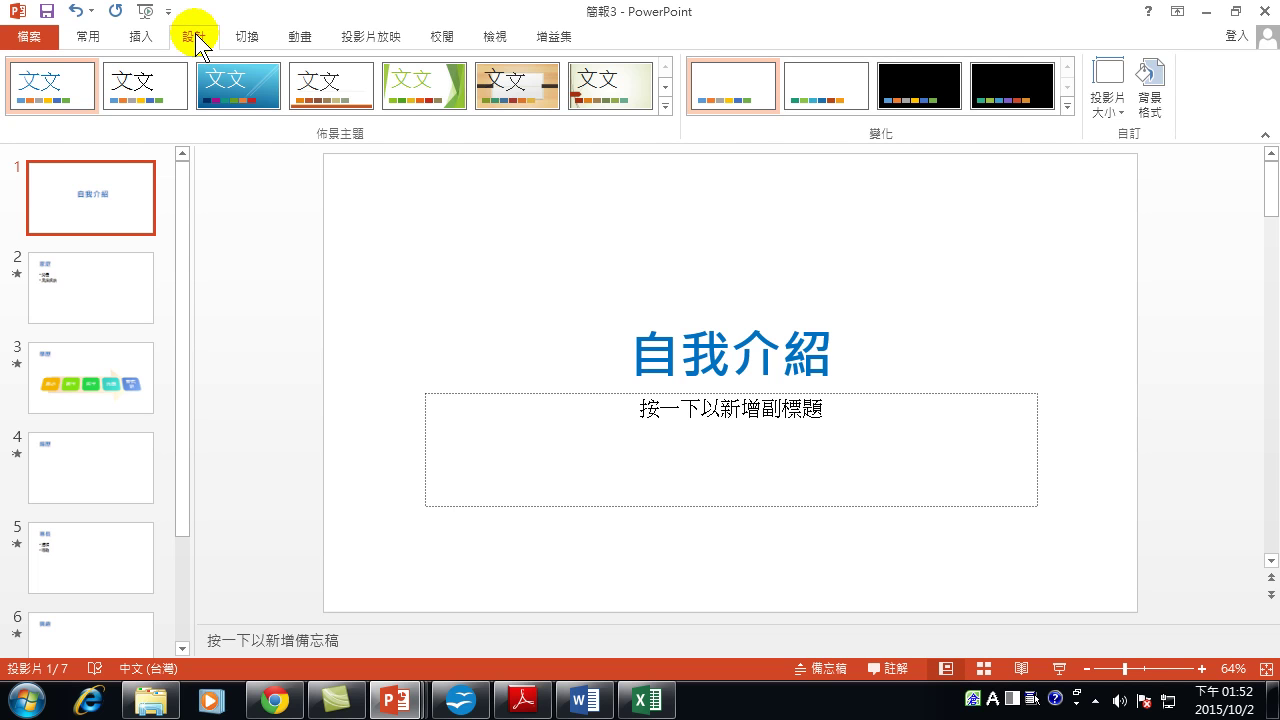
left_click(665, 104)
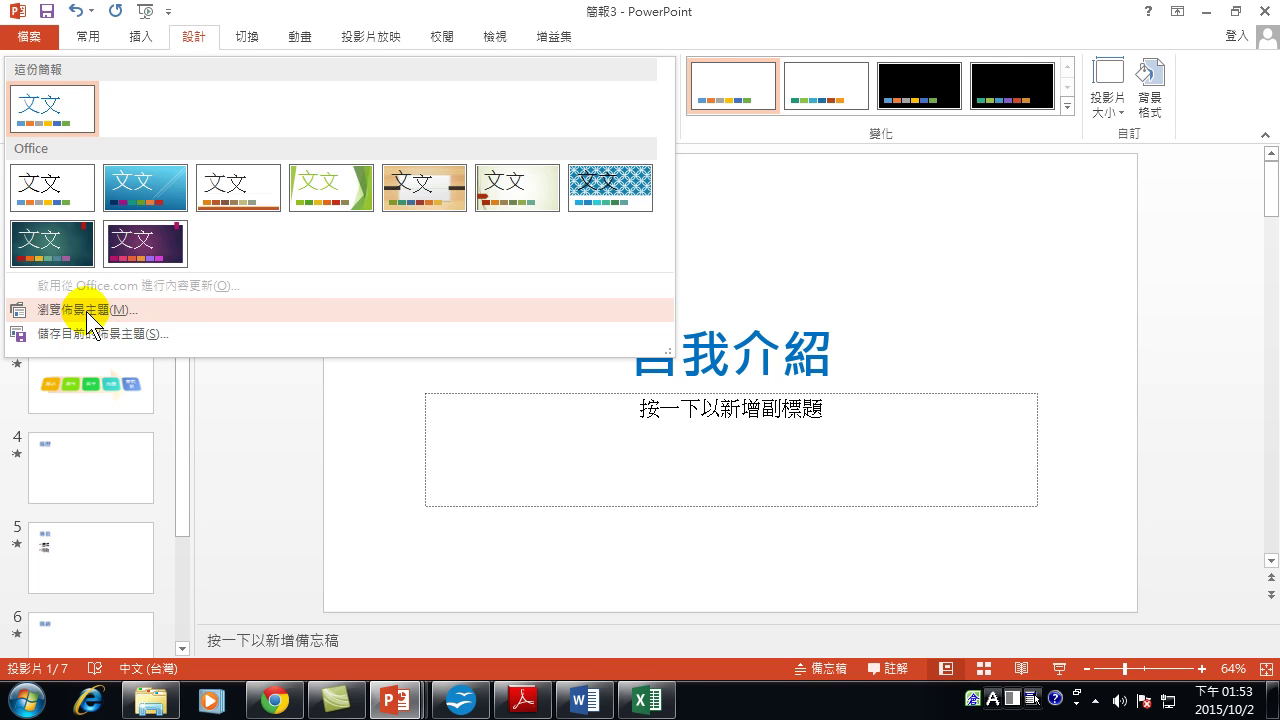
left_click(738, 14)
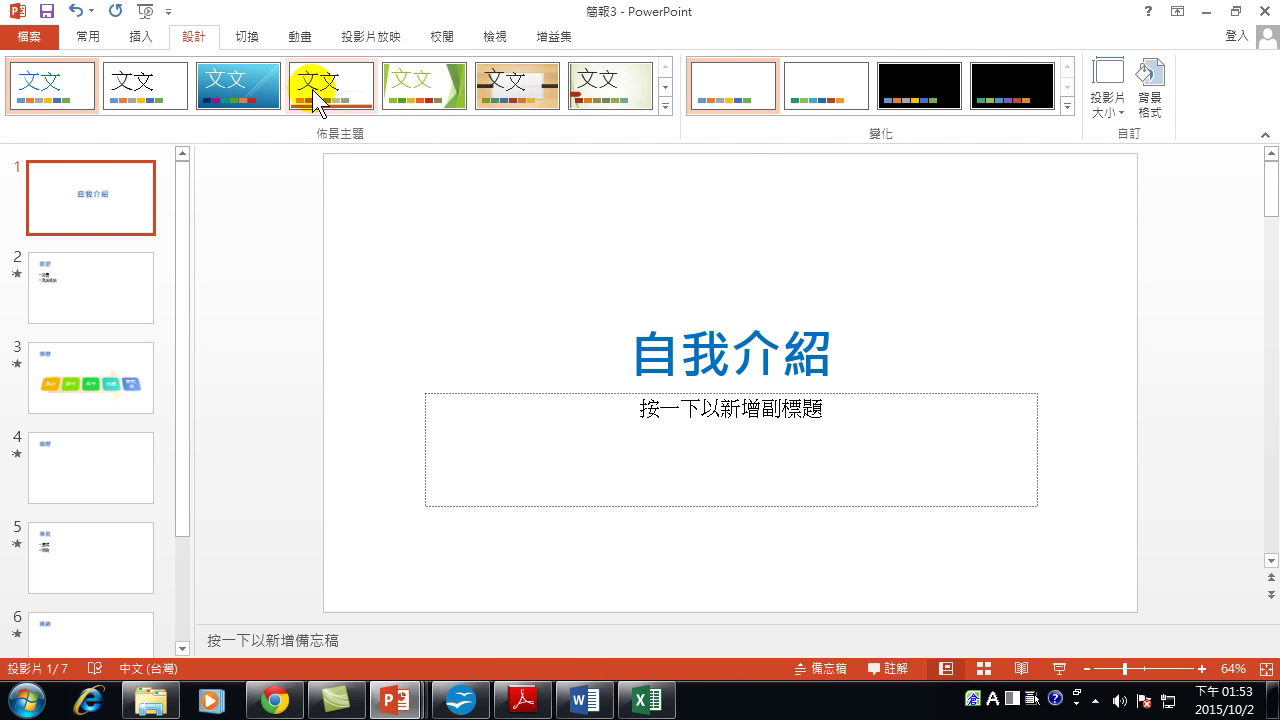
left_click(423, 84)
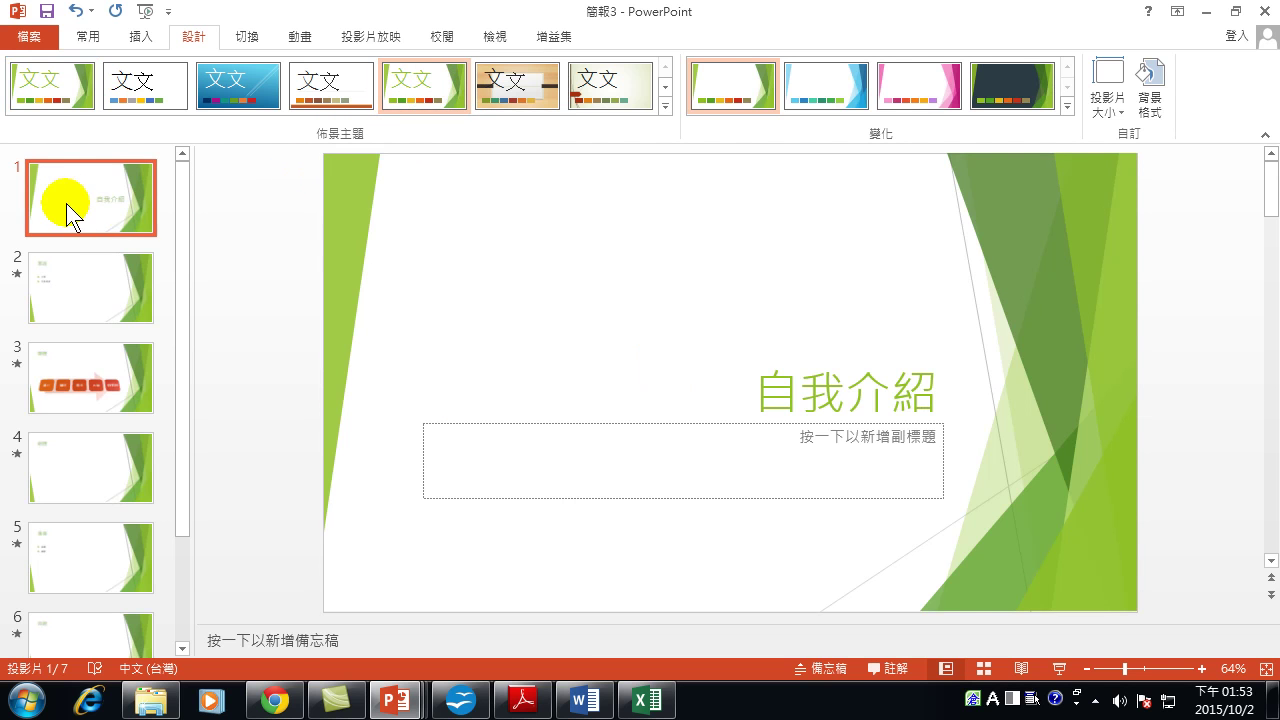
left_click(68, 194)
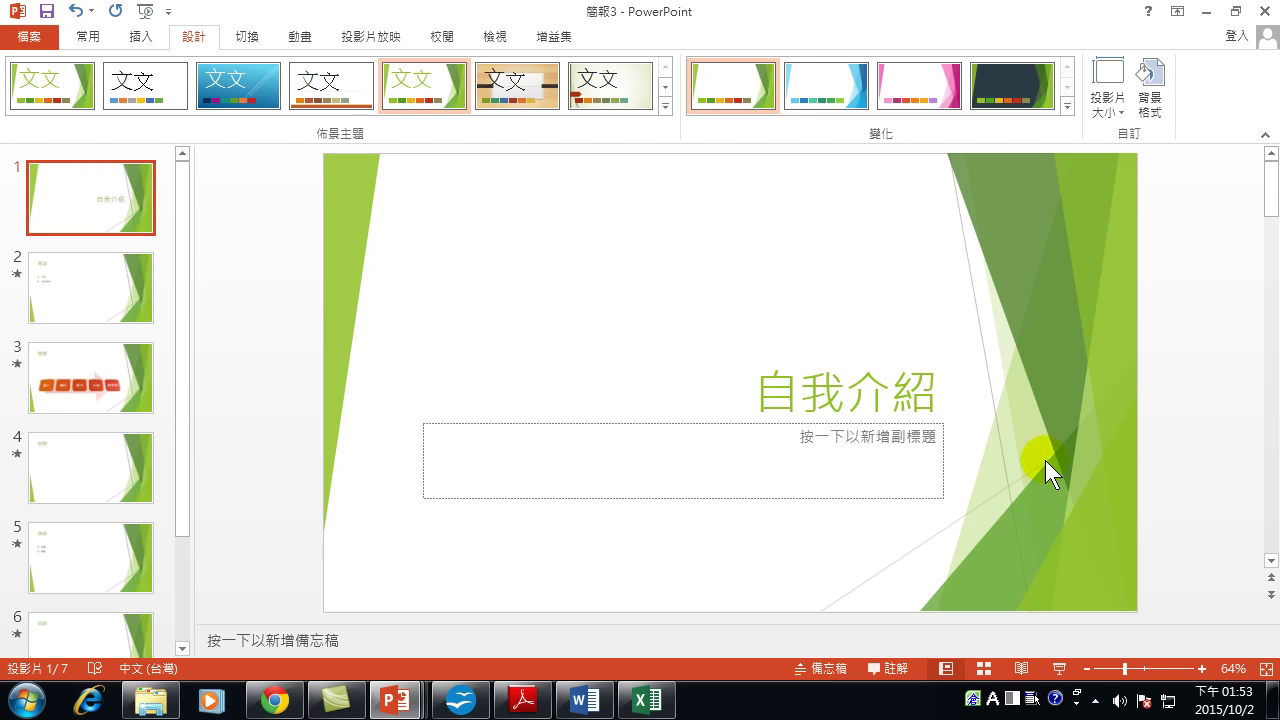
left_click(68, 290)
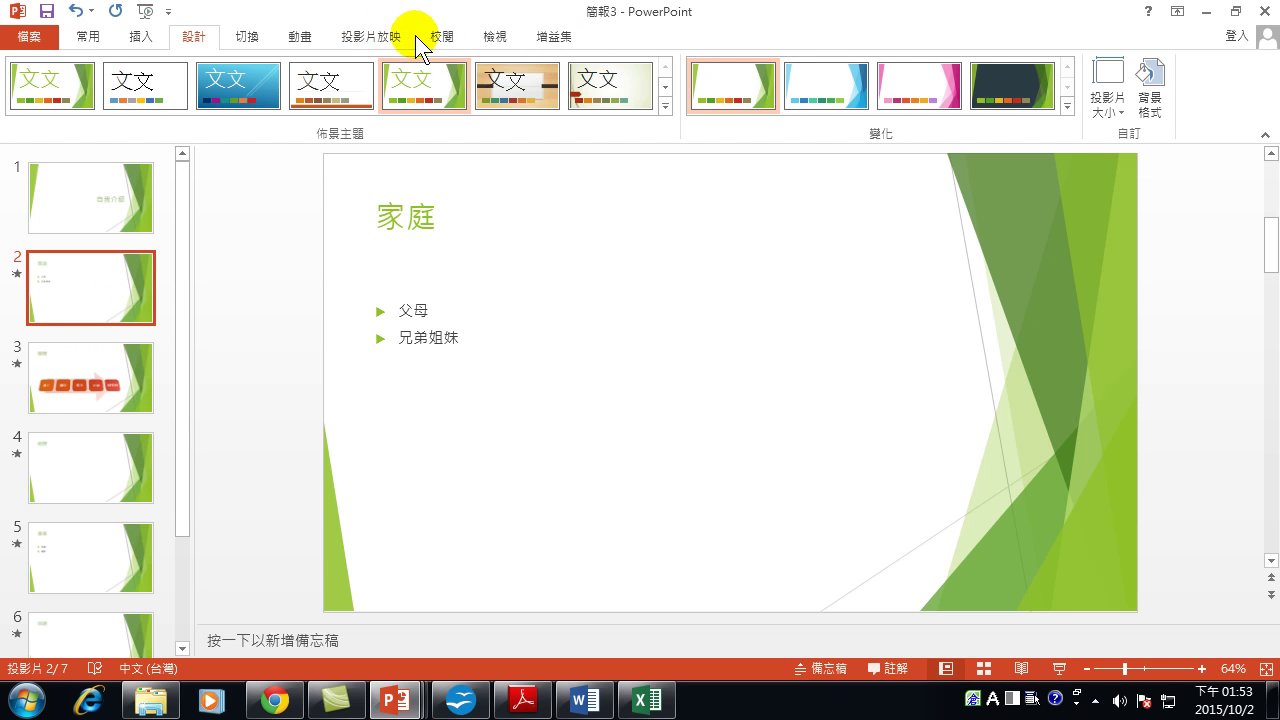
left_click(505, 43)
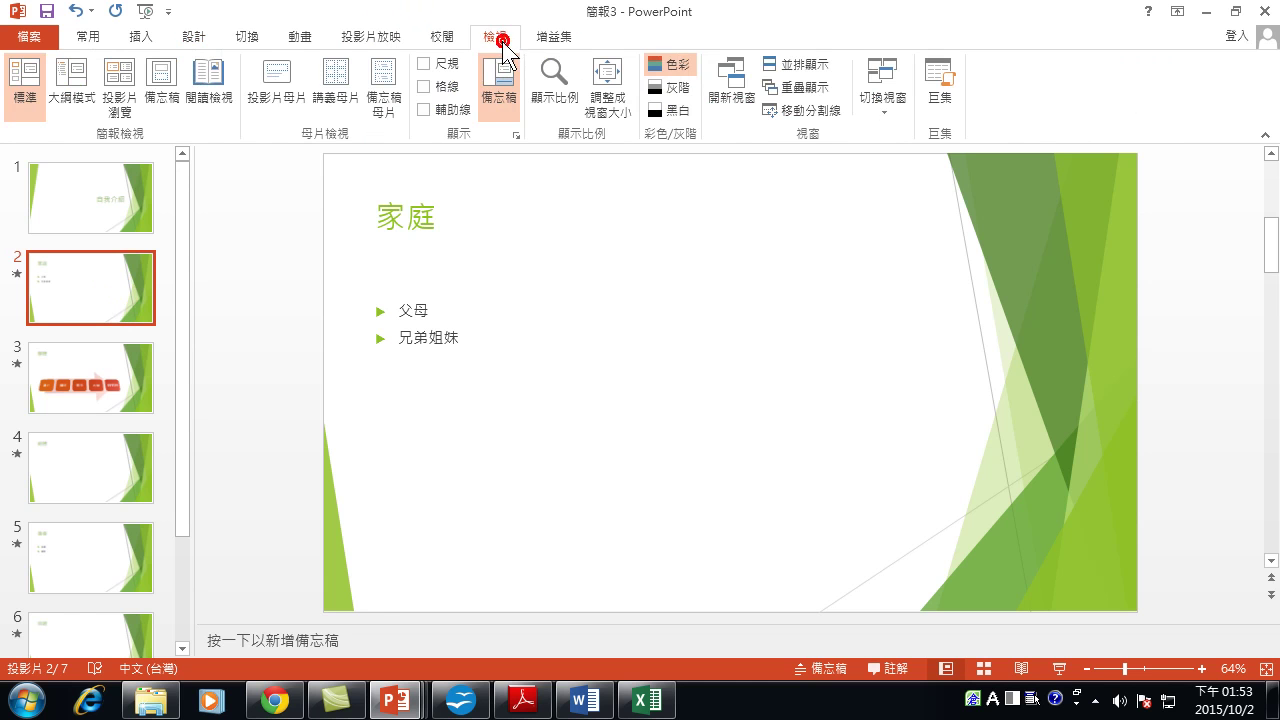
left_click(270, 75)
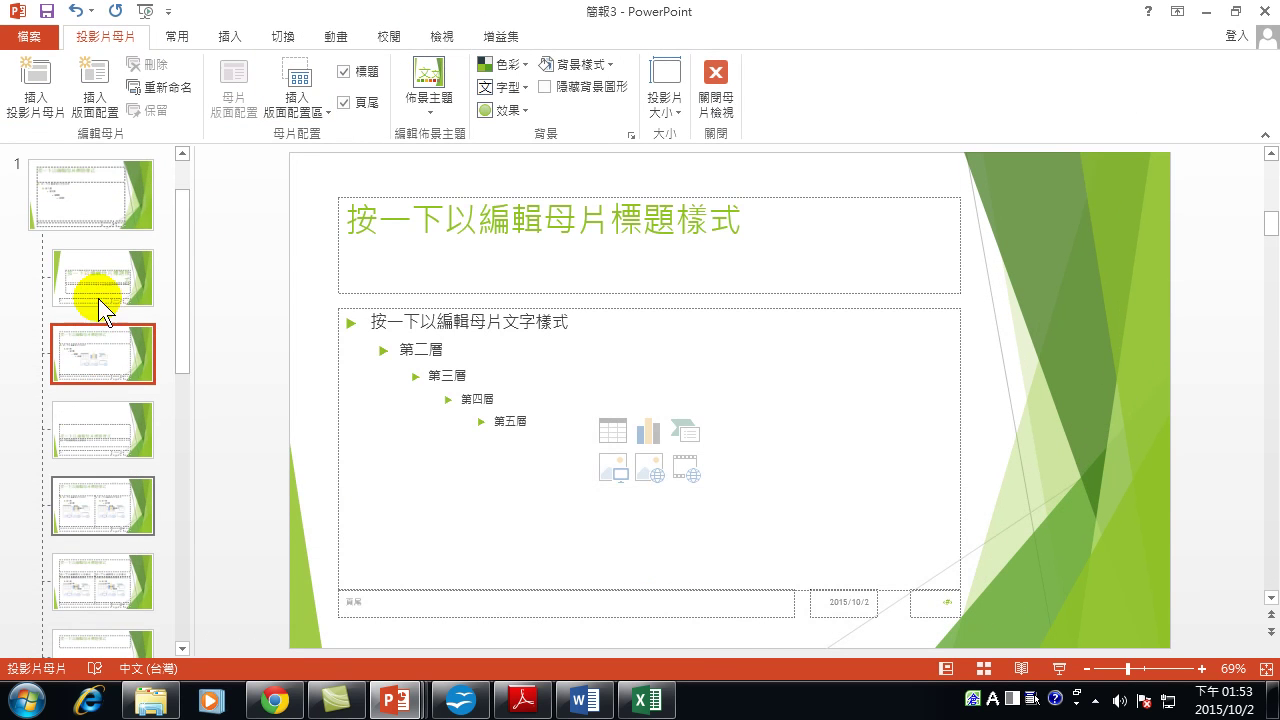
left_click(103, 262)
left_click(93, 348)
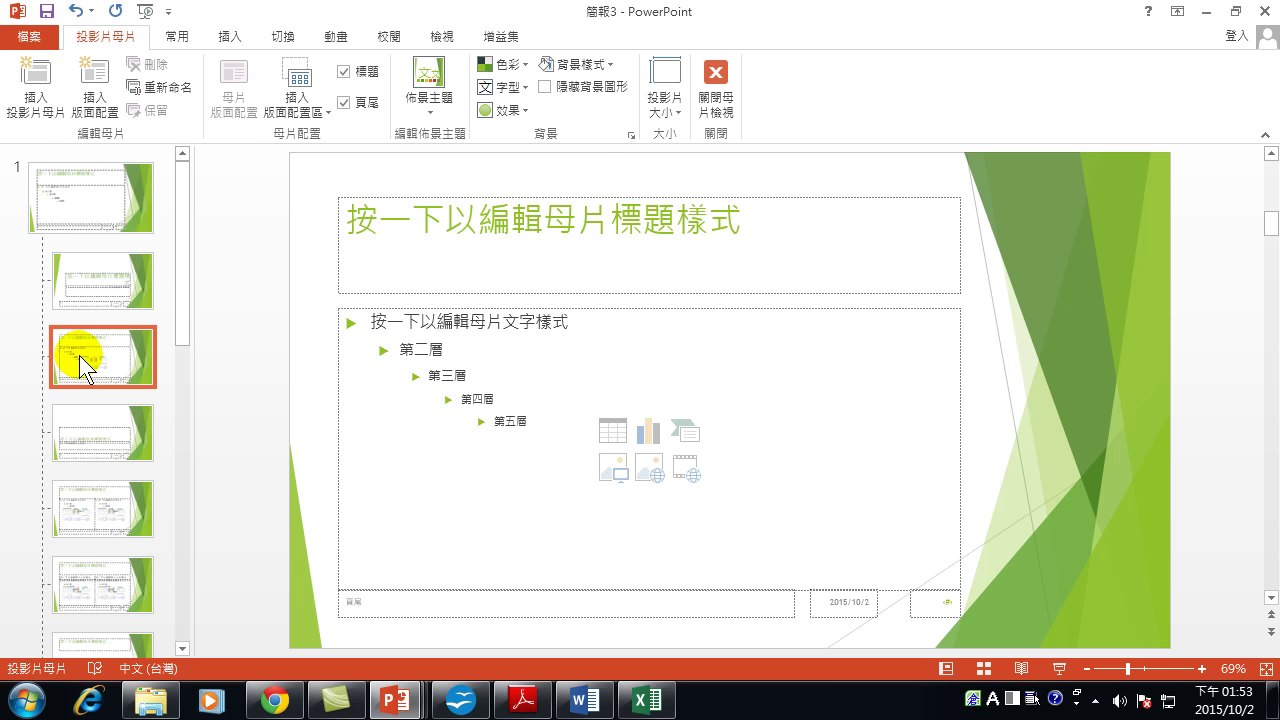
left_click(705, 75)
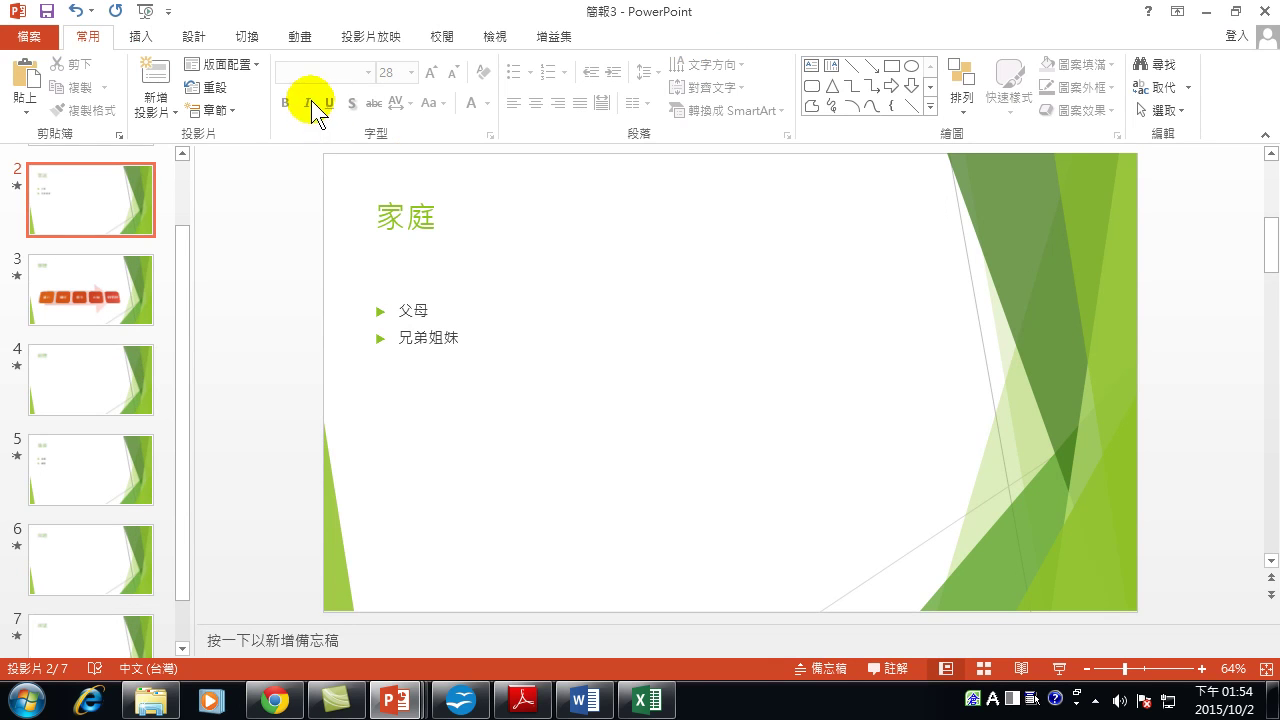
Switch the deck to the plain white Office theme and check the 自我介紹 and 家庭 slides.
scroll(147, 188, "up", 1)
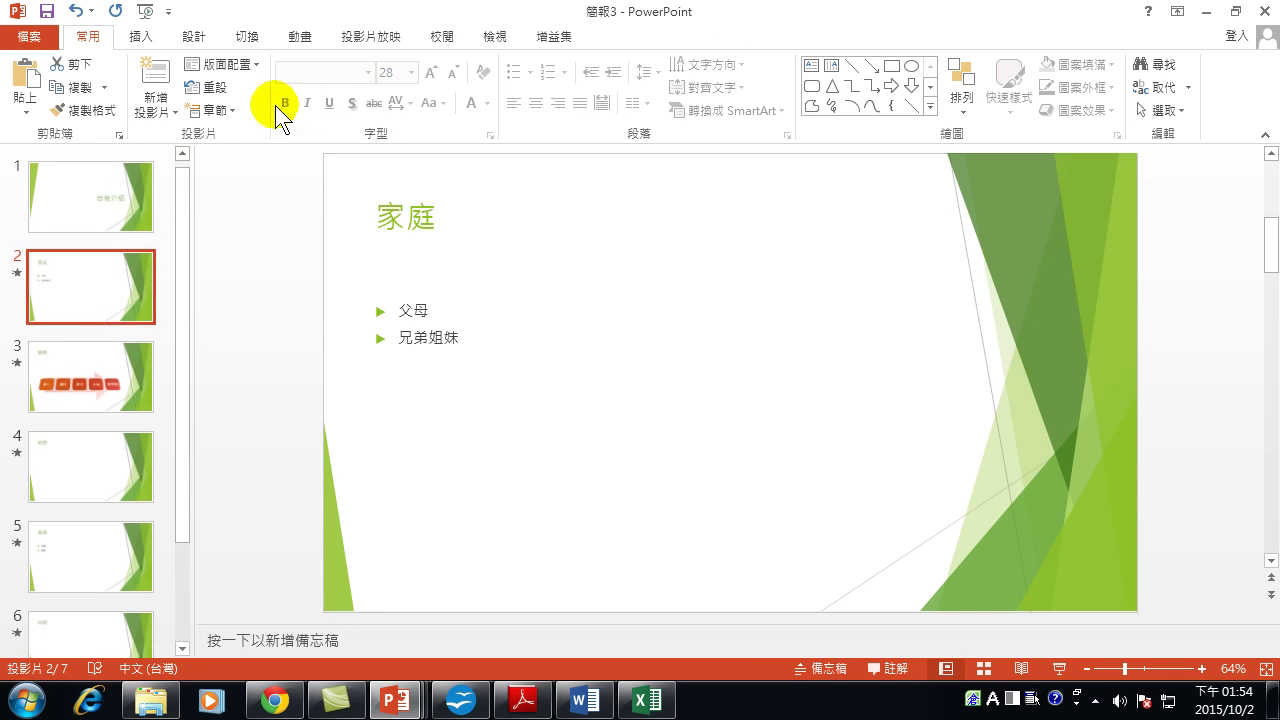
left_click(190, 37)
scroll(145, 118, "up", 2)
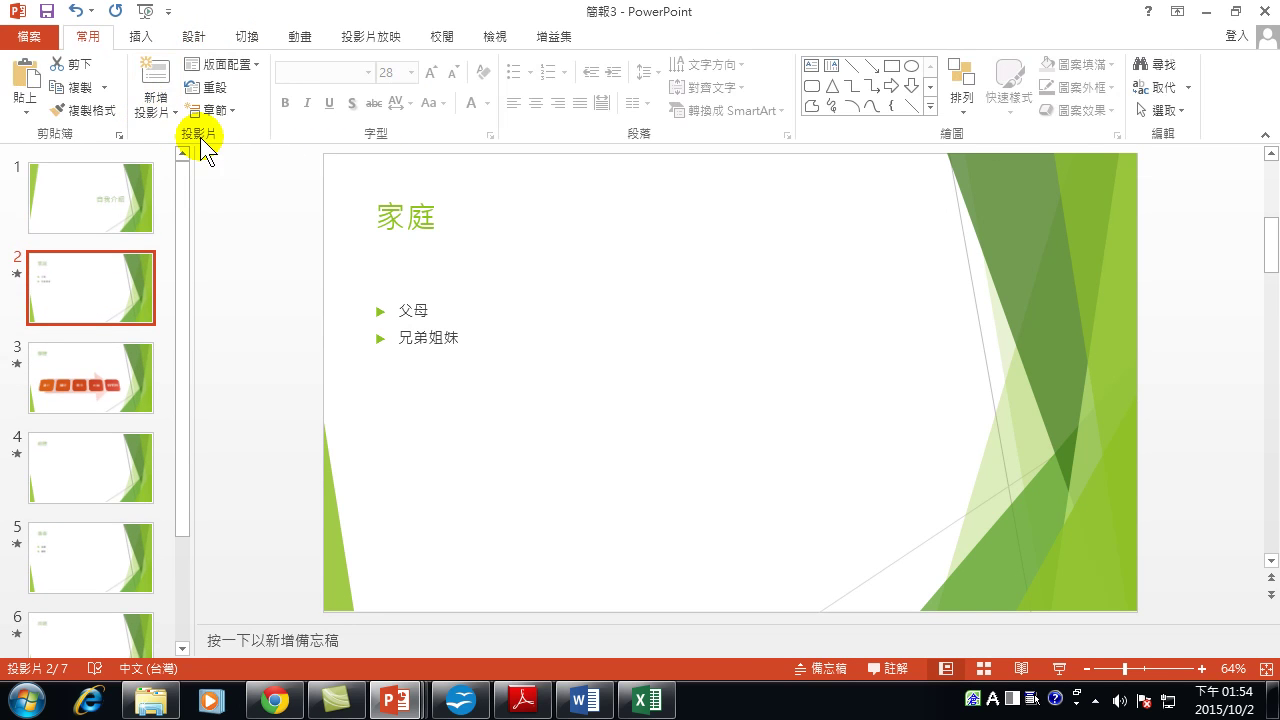
left_click(195, 39)
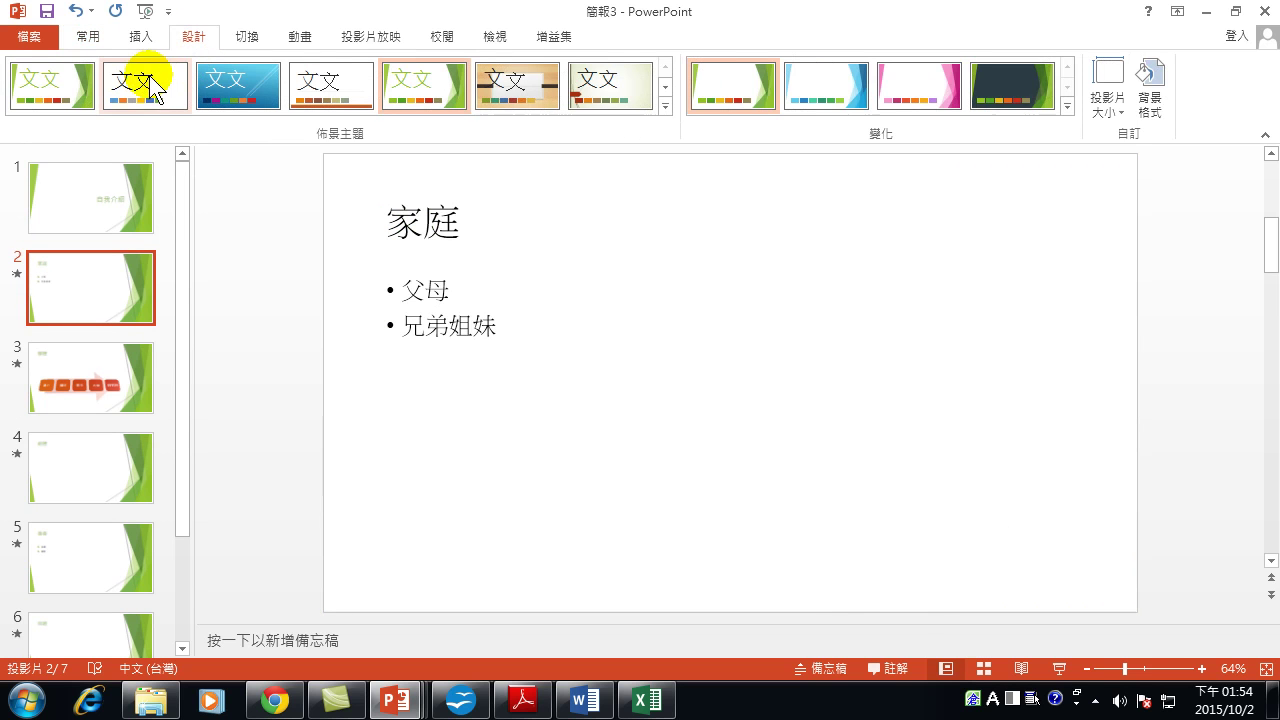
left_click(148, 76)
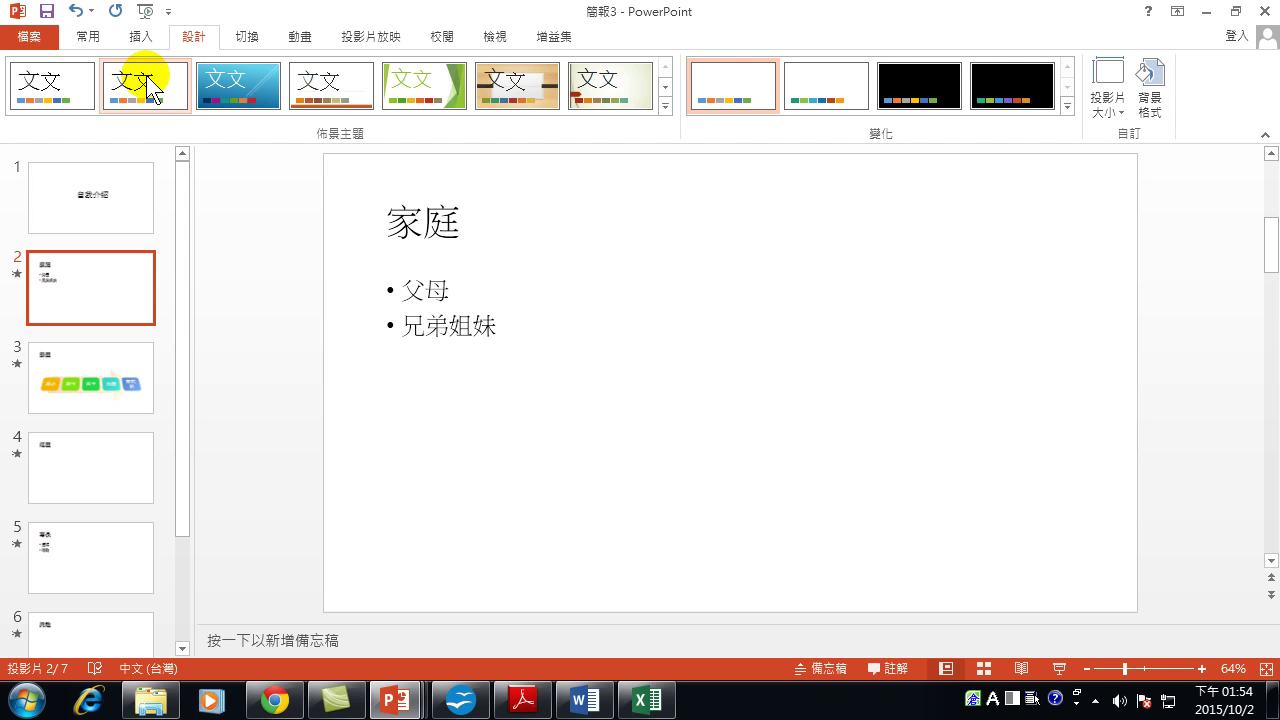
left_click(92, 204)
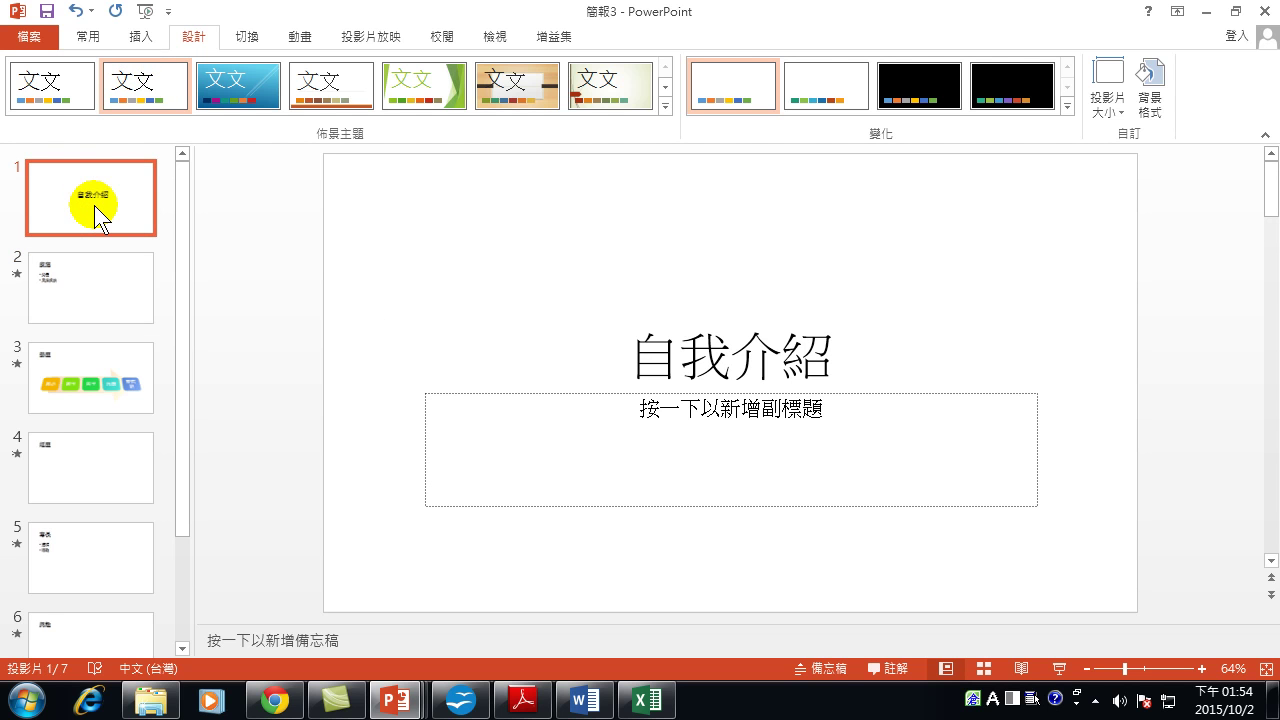
left_click(78, 288)
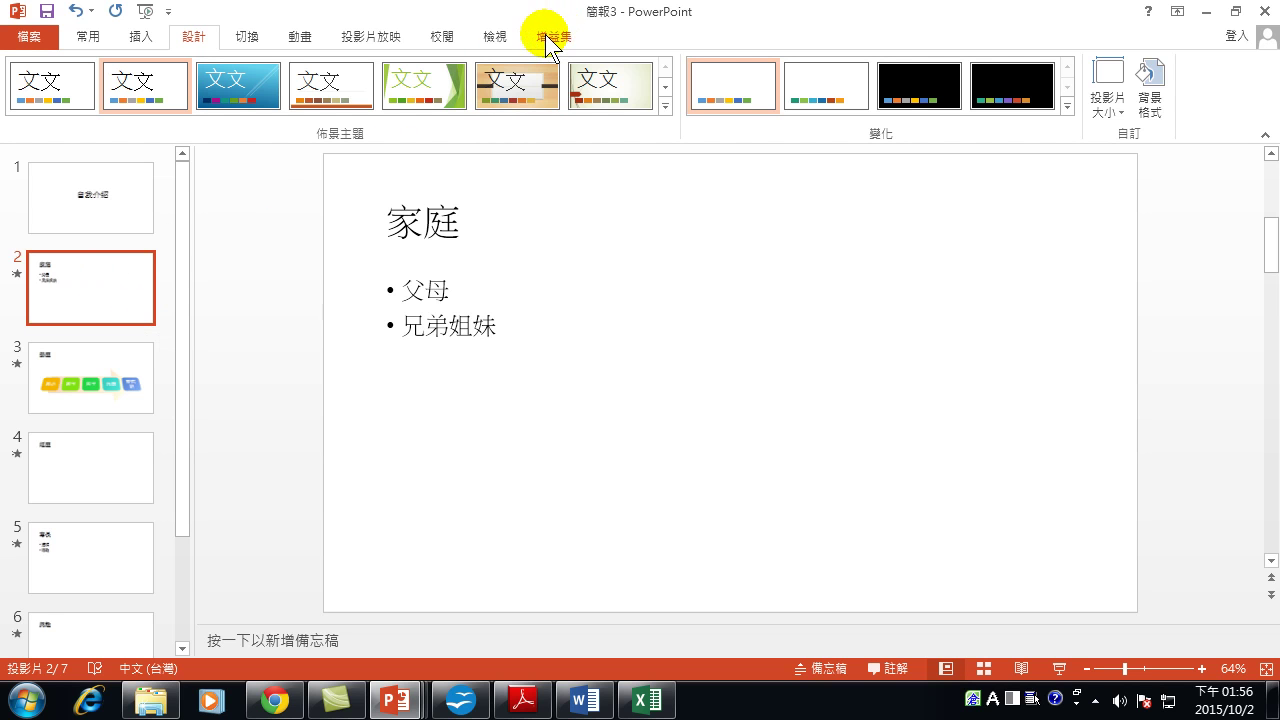
Open Slide Master view and select the master and its title slide layout.
left_click(495, 37)
left_click(279, 78)
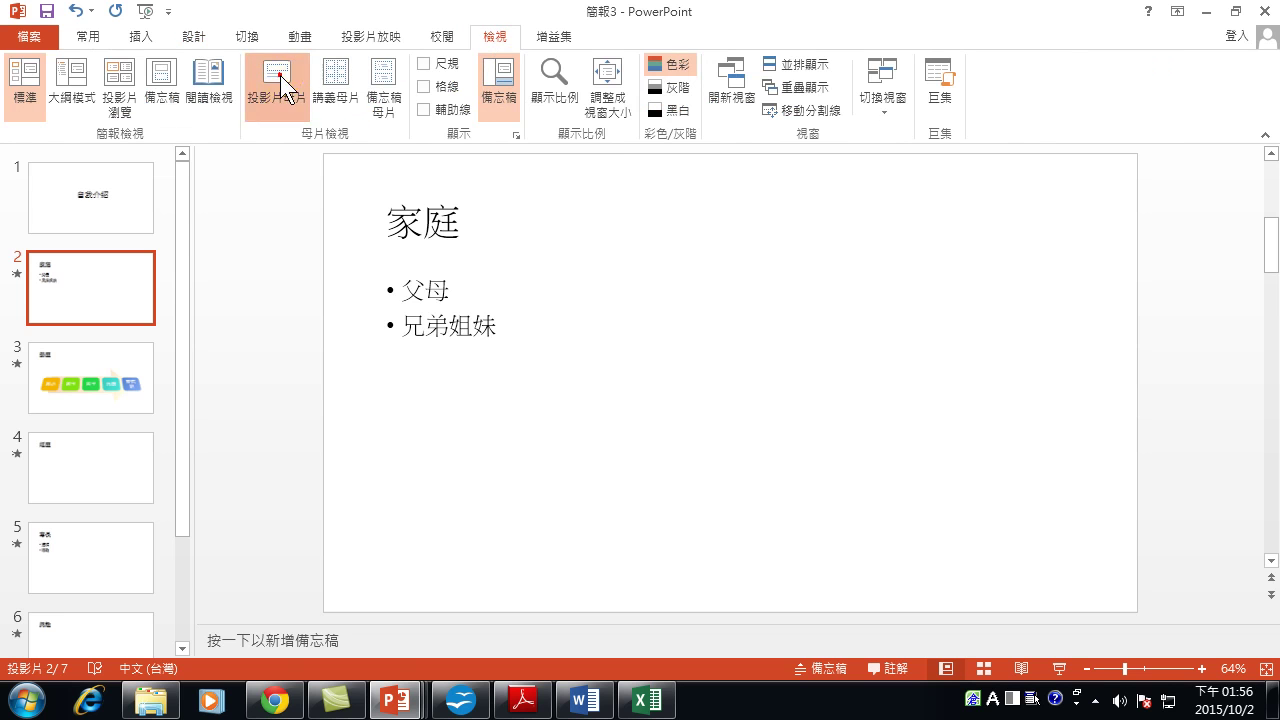
scroll(65, 282, "up", 3)
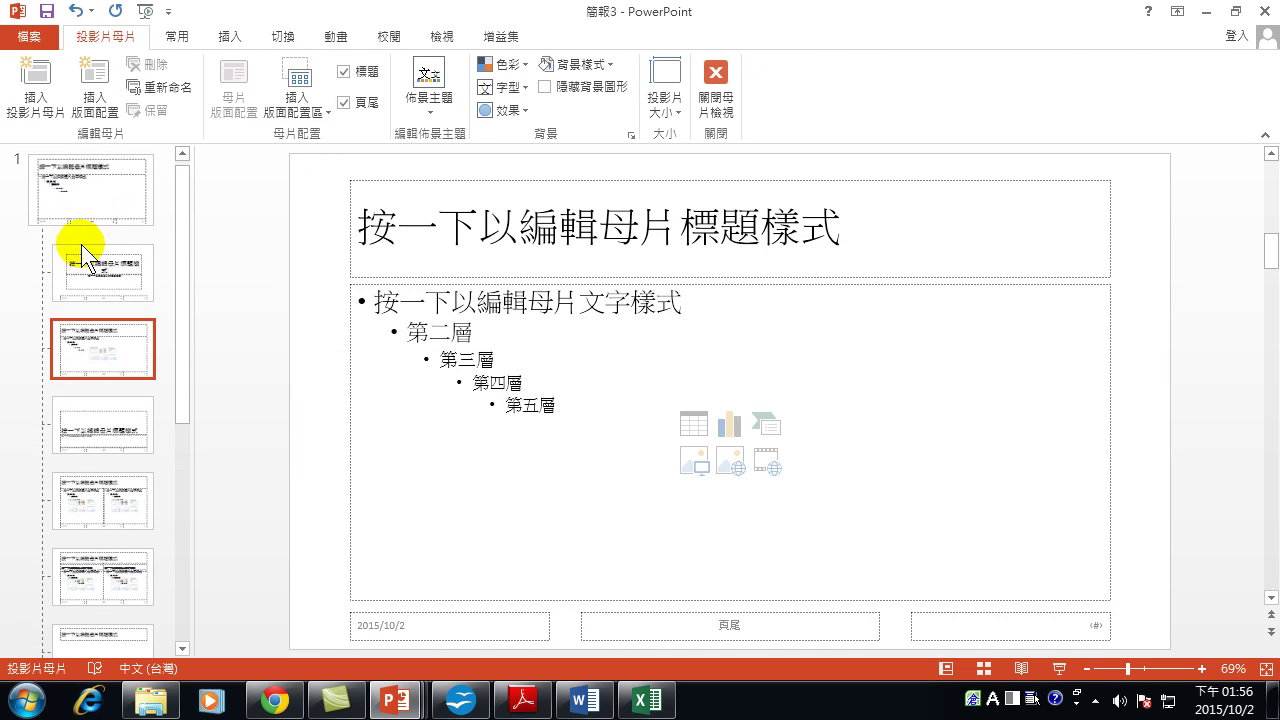
left_click(95, 267)
left_click(104, 244)
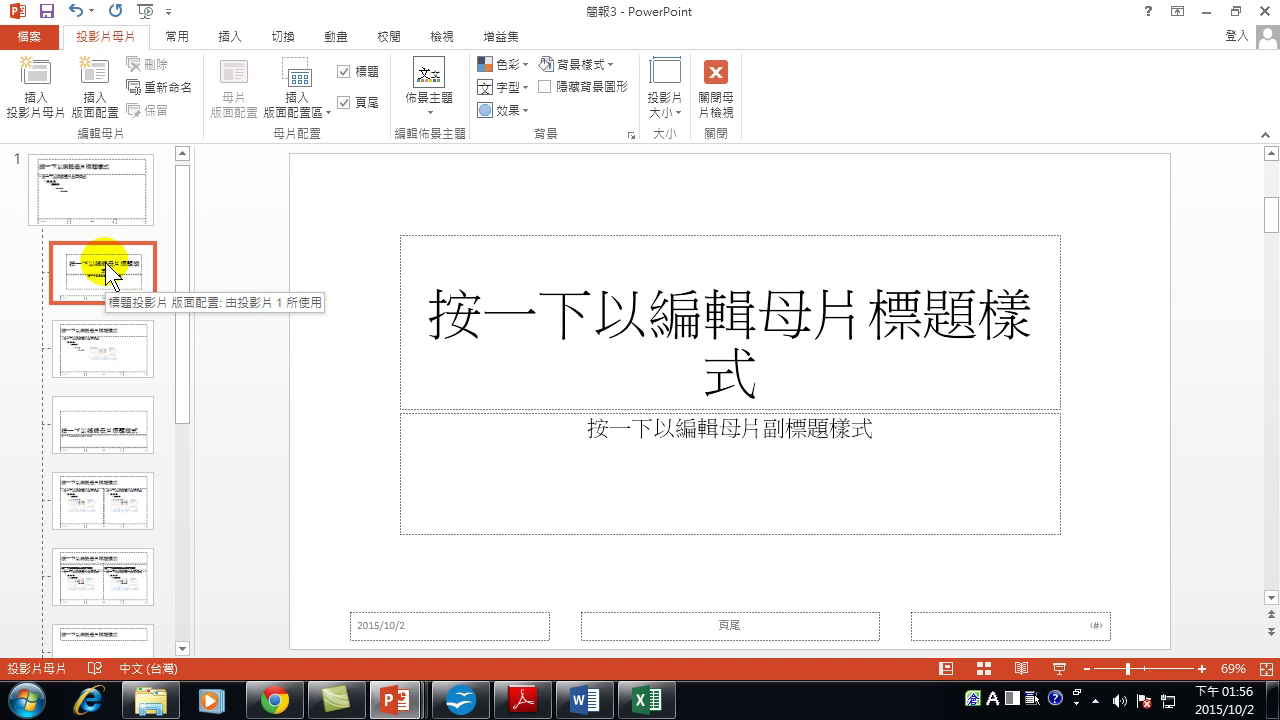
left_click(70, 195)
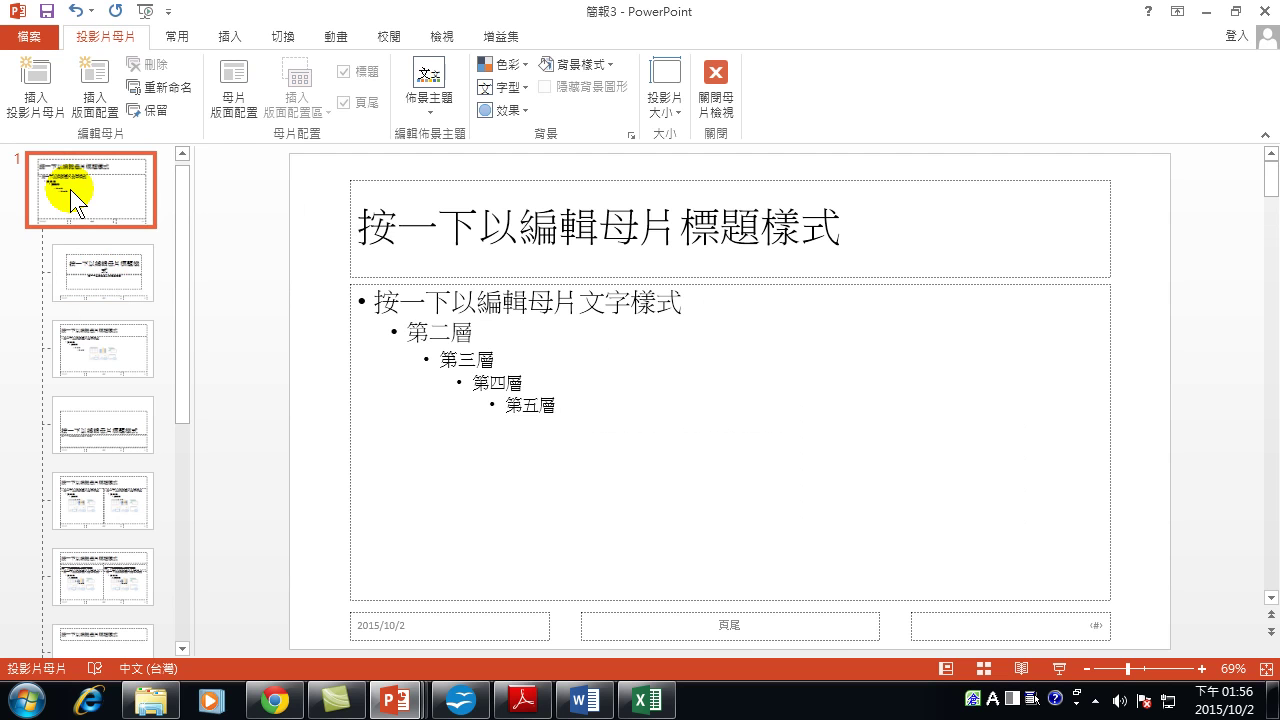
left_click(128, 262)
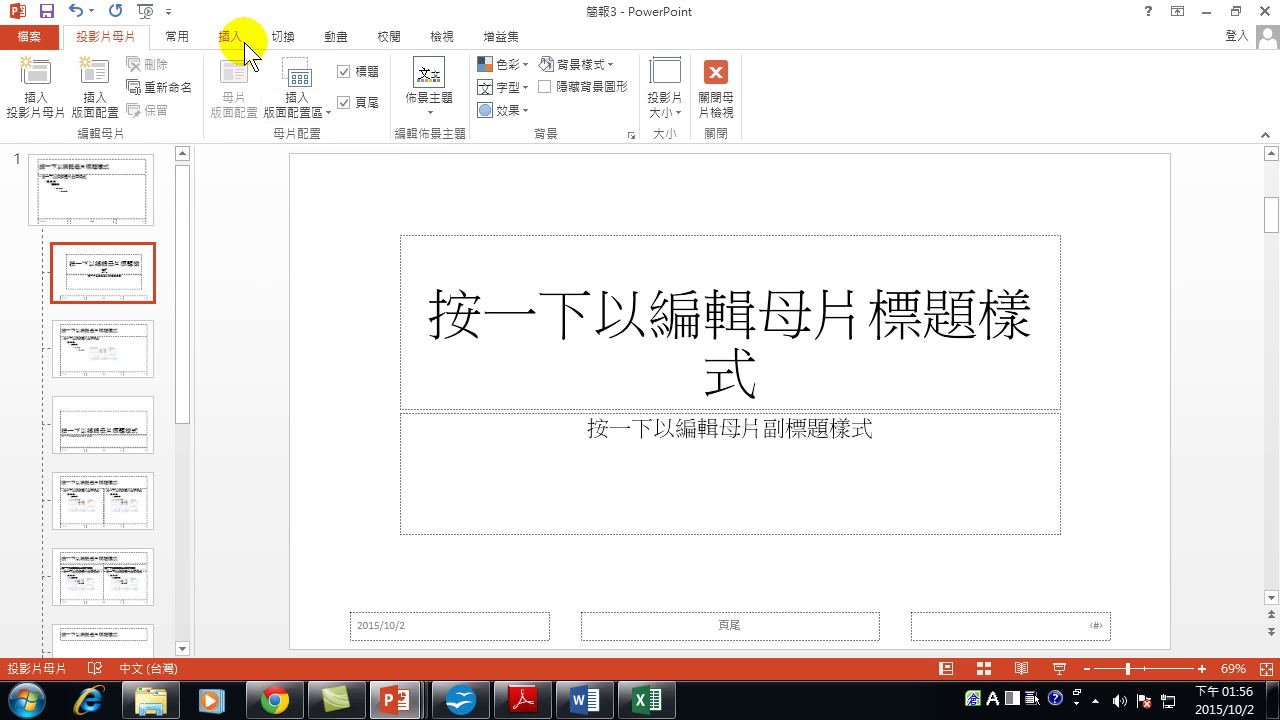
Try the blue circle-patterned theme on the master, view its layouts, then undo it.
left_click(432, 103)
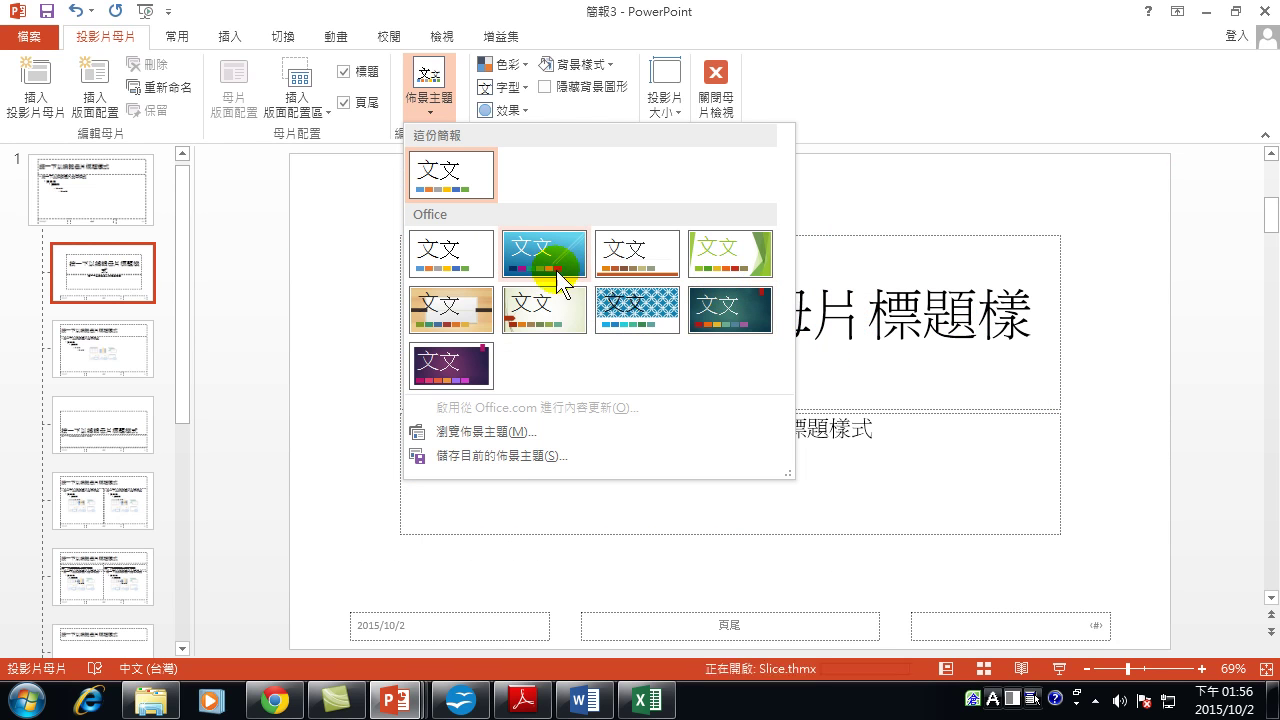
left_click(632, 298)
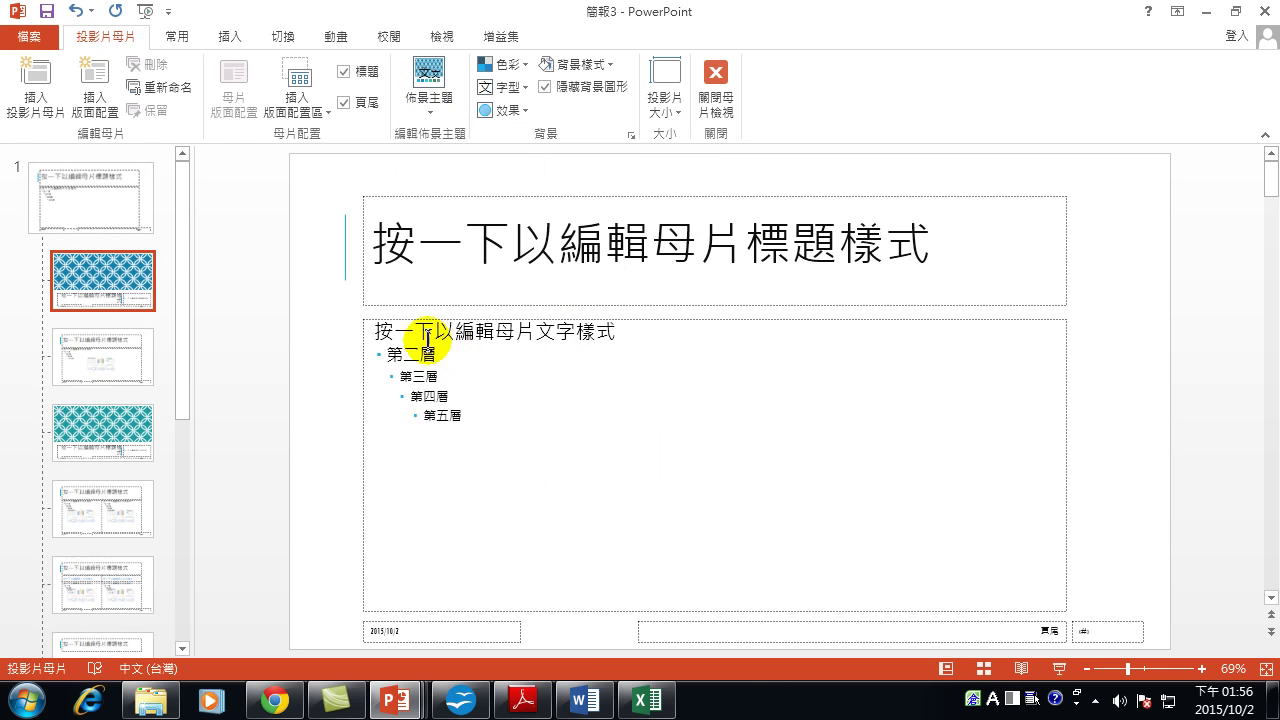
left_click(91, 335)
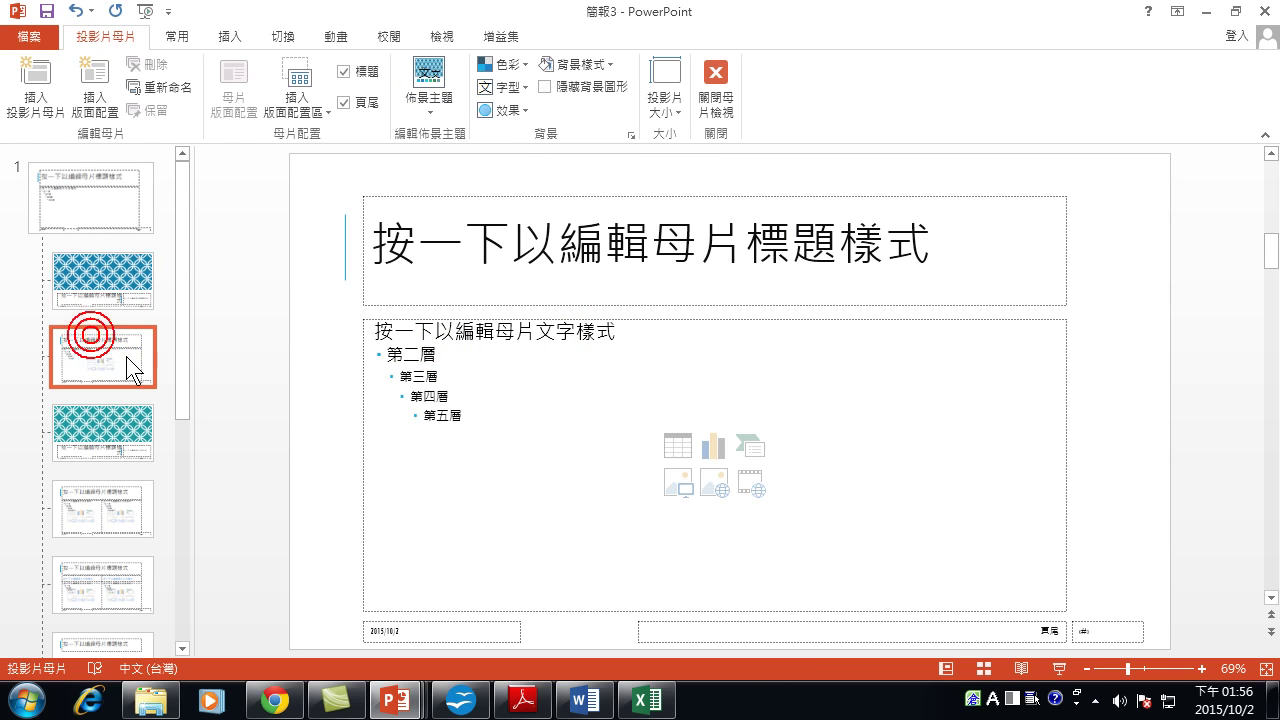
left_click(92, 266)
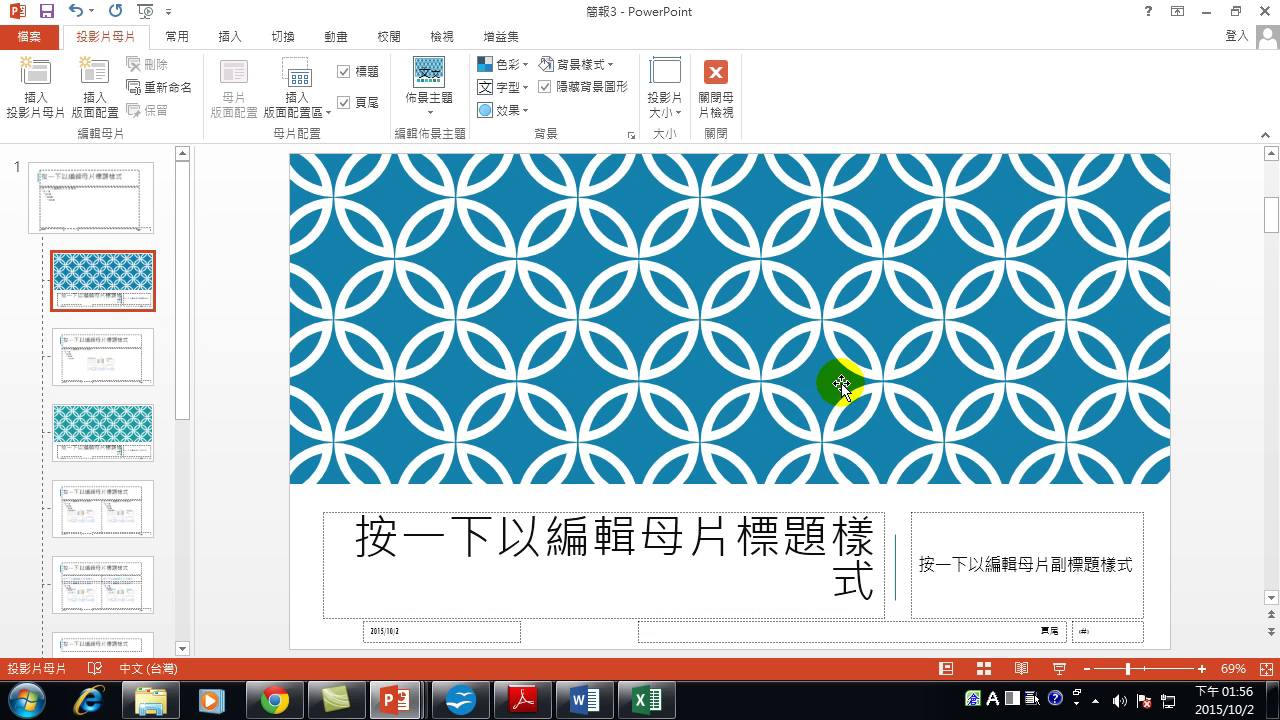
left_click(130, 358)
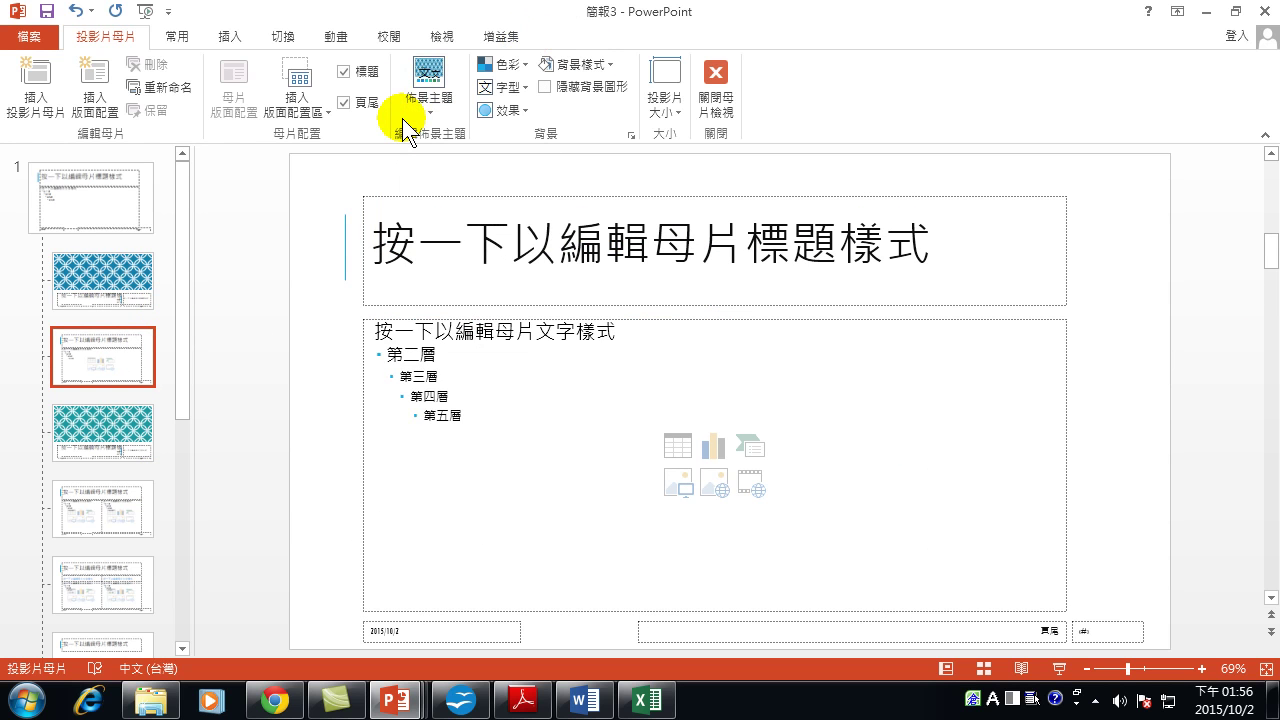
key("ctrl+z")
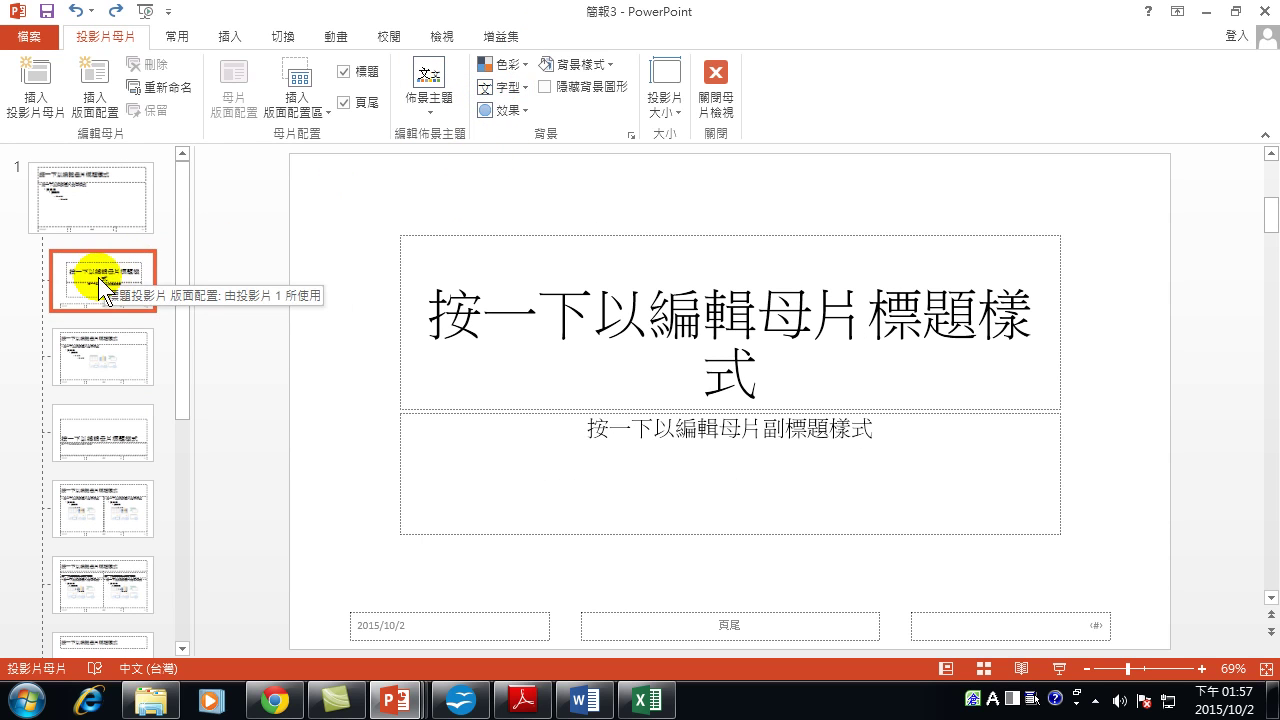
Give the Title Slide and Title and Content layouts gradient fill backgrounds in Format Background.
left_click(605, 64)
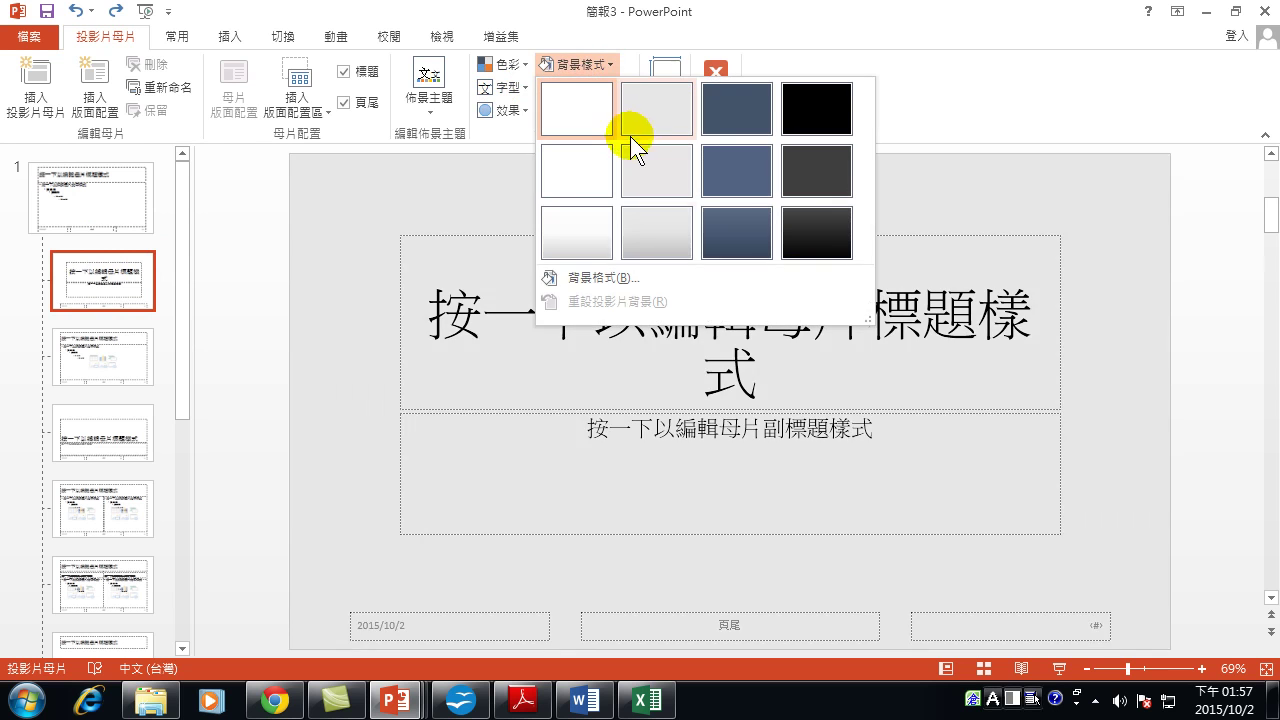
left_click(619, 279)
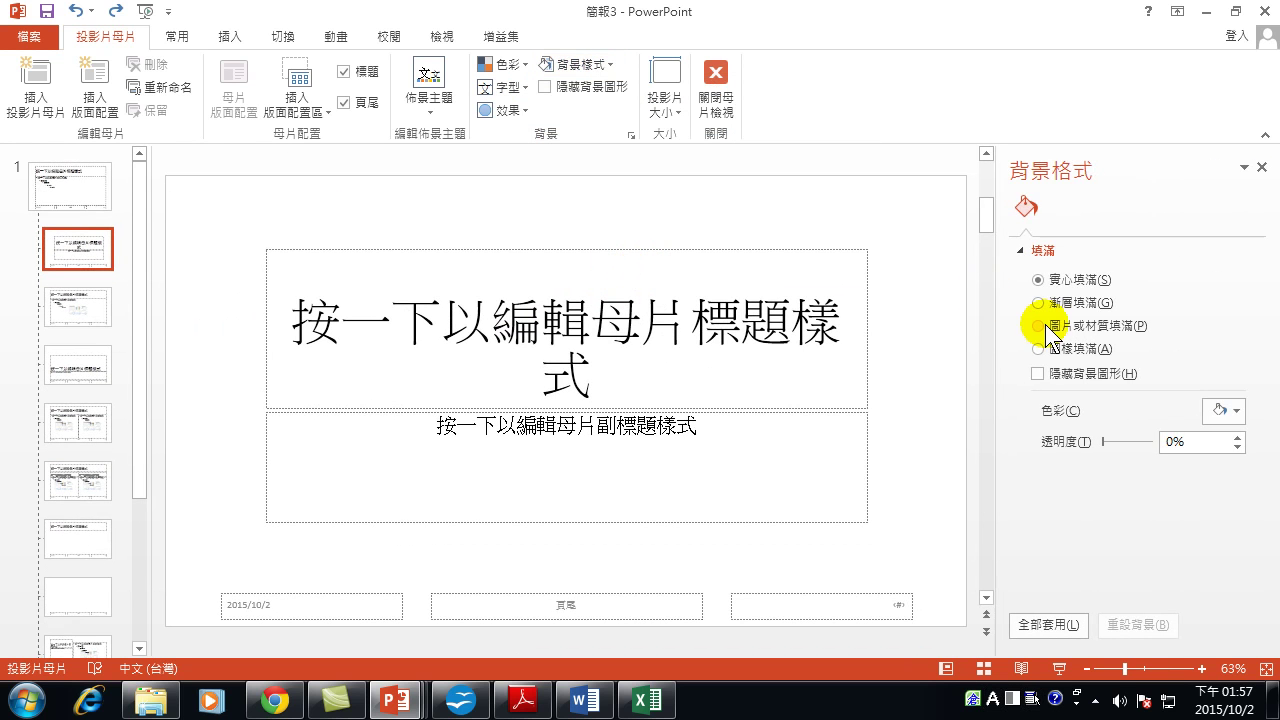
left_click(1051, 304)
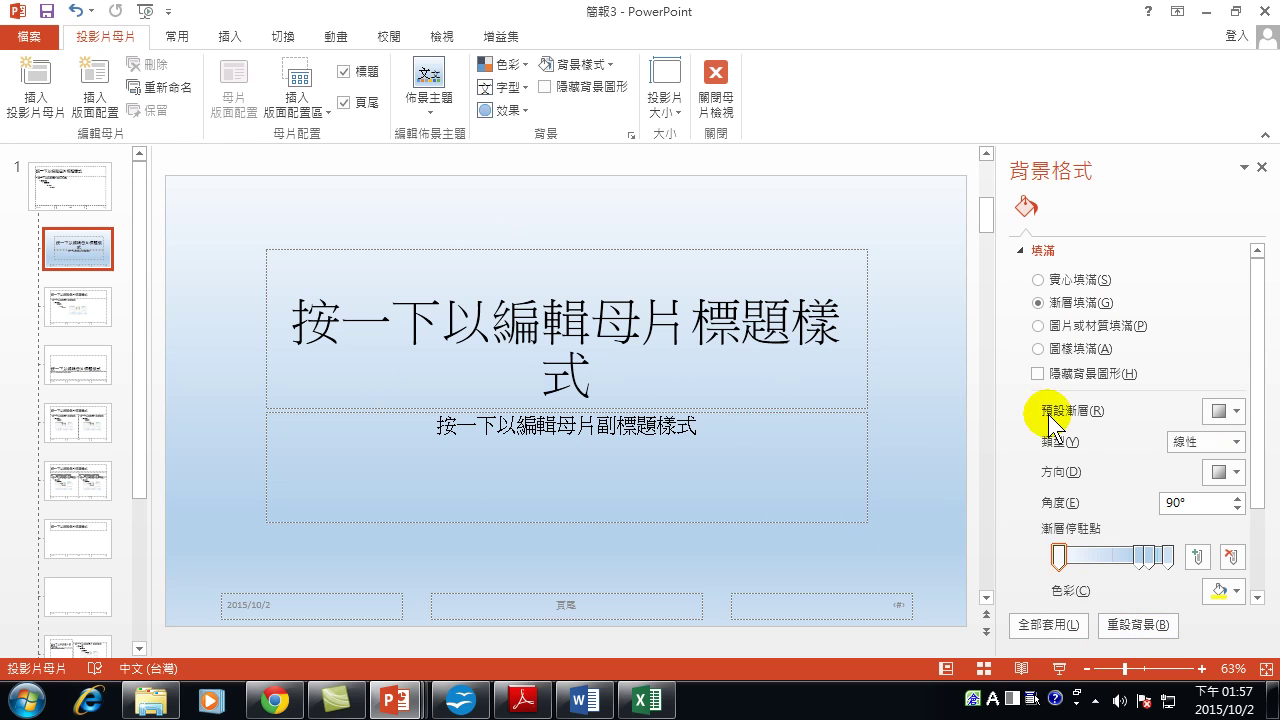
left_click(68, 300)
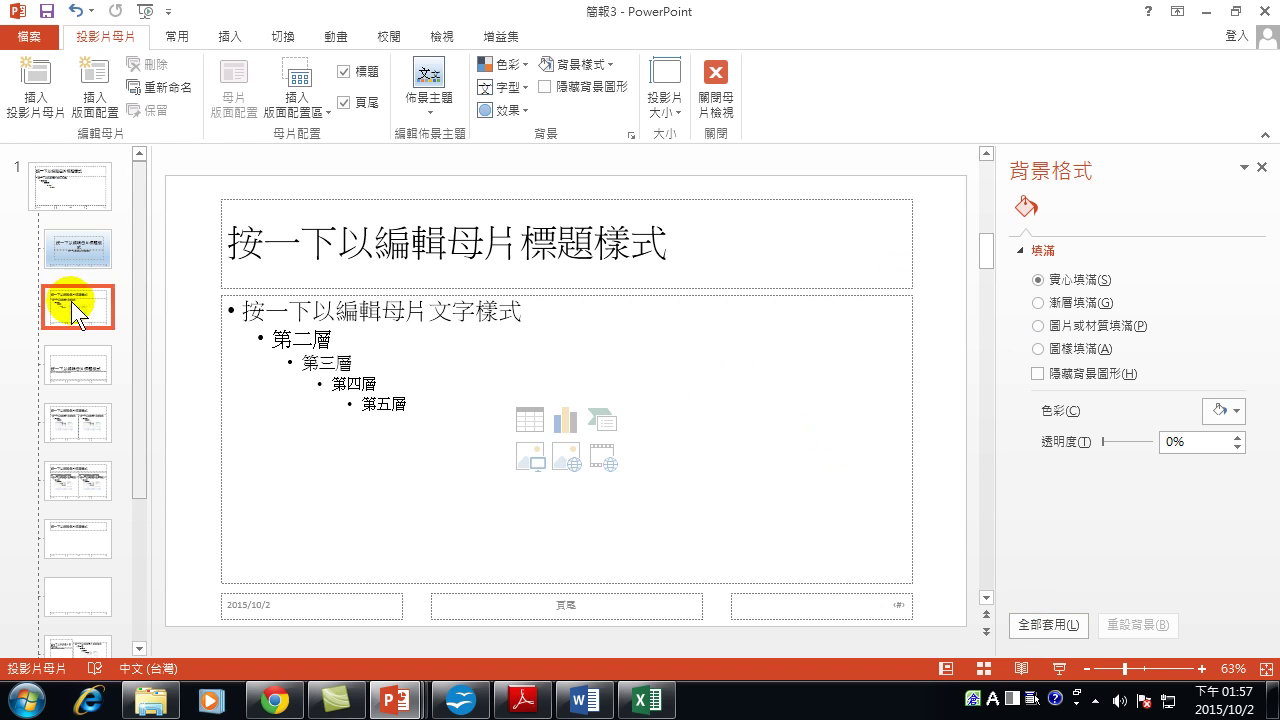
left_click(1043, 302)
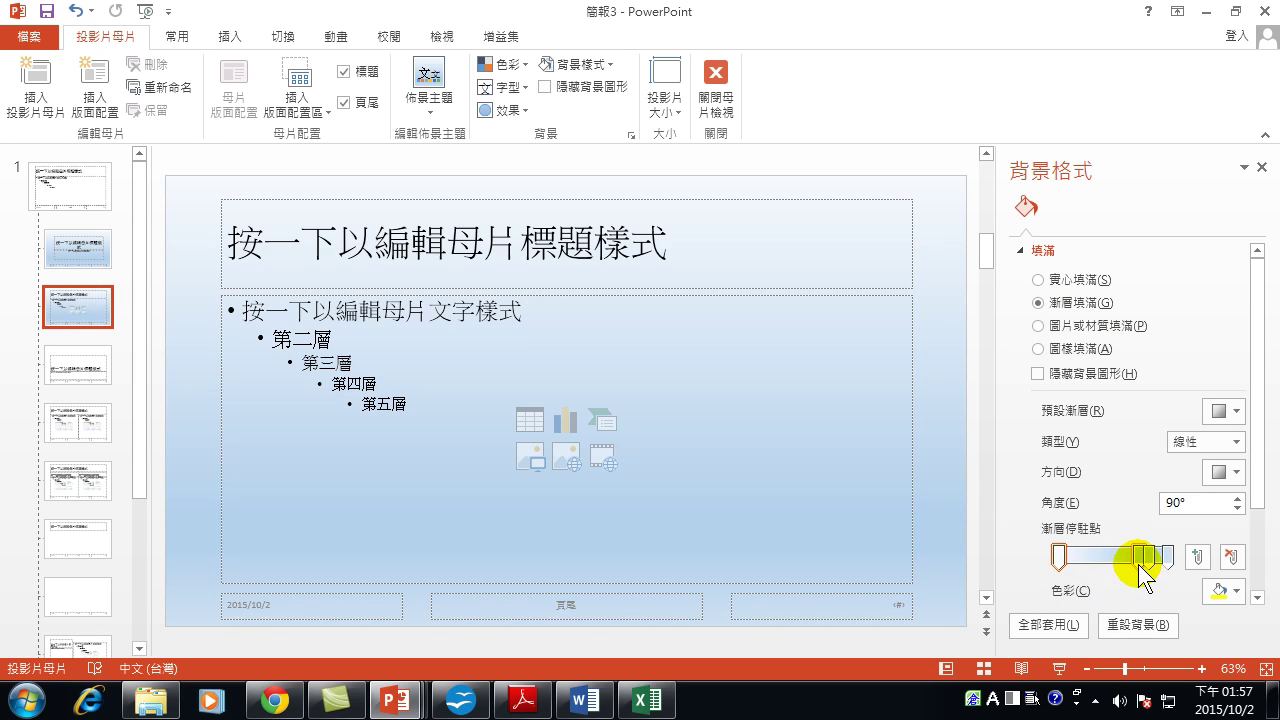
Move the right gradient stop left and make it White, then compare the layout backgrounds.
left_click_drag(1147, 555, 1082, 554)
left_click(1168, 553)
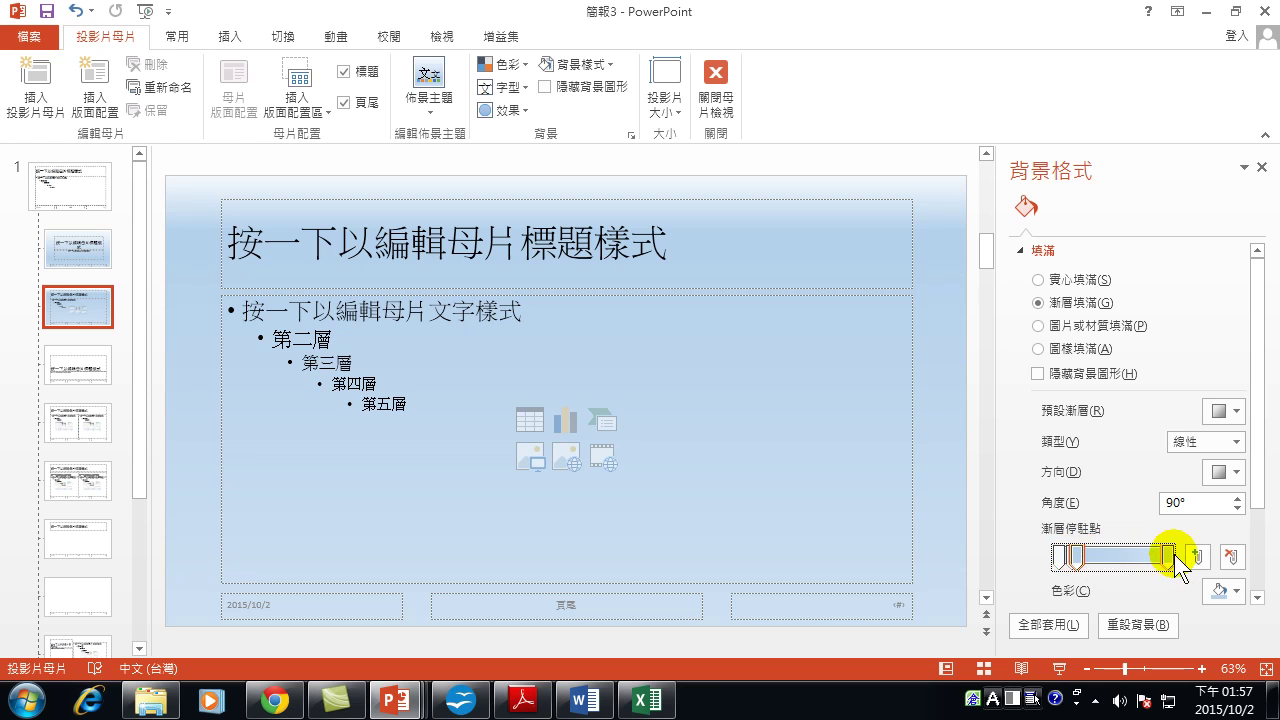
left_click_drag(1168, 554, 1080, 552)
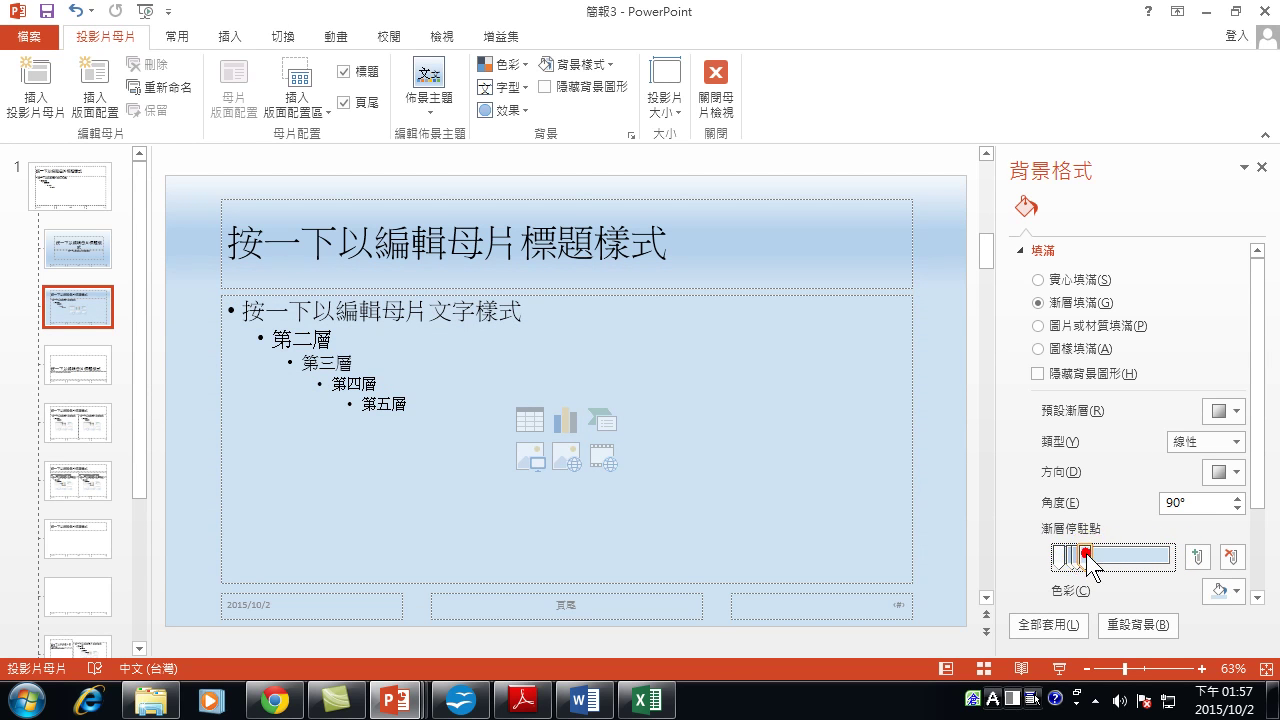
mouse_move(1086, 553)
left_mouse_down()
mouse_move(1111, 562)
mouse_move(1093, 549)
left_mouse_up()
left_click(1238, 591)
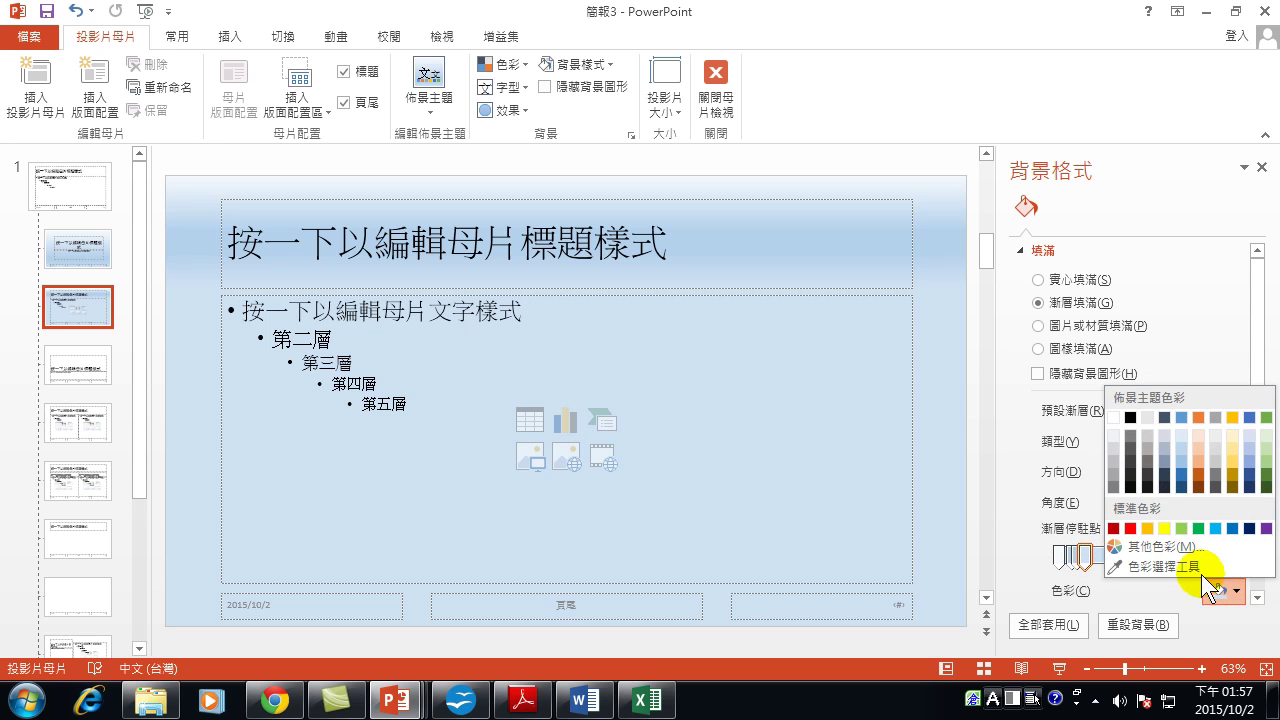
left_click(1114, 419)
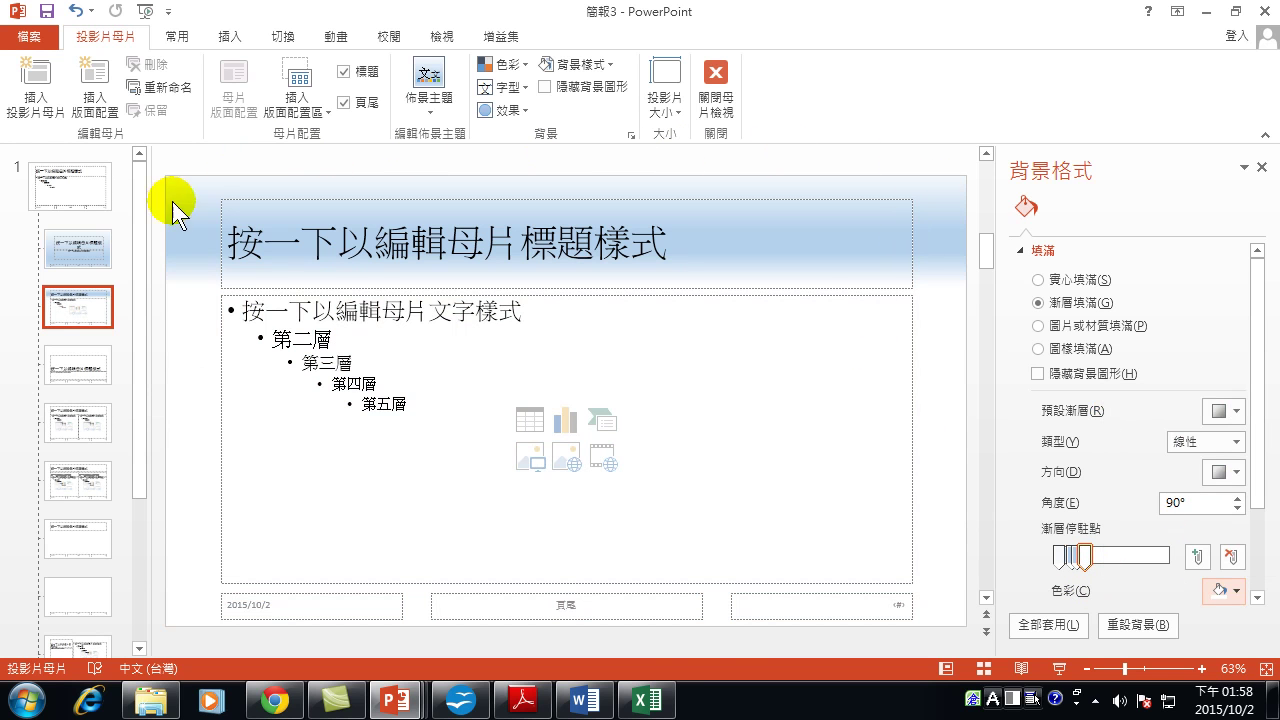
left_click(72, 240)
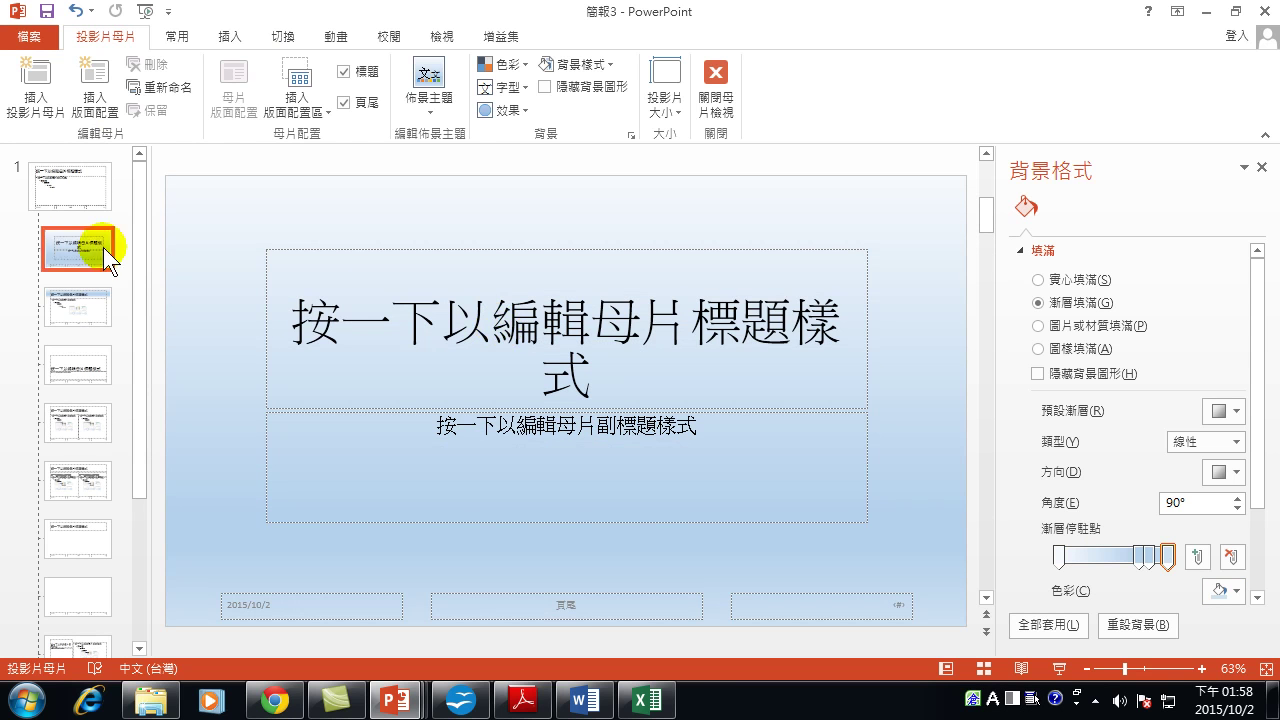
left_click(78, 310)
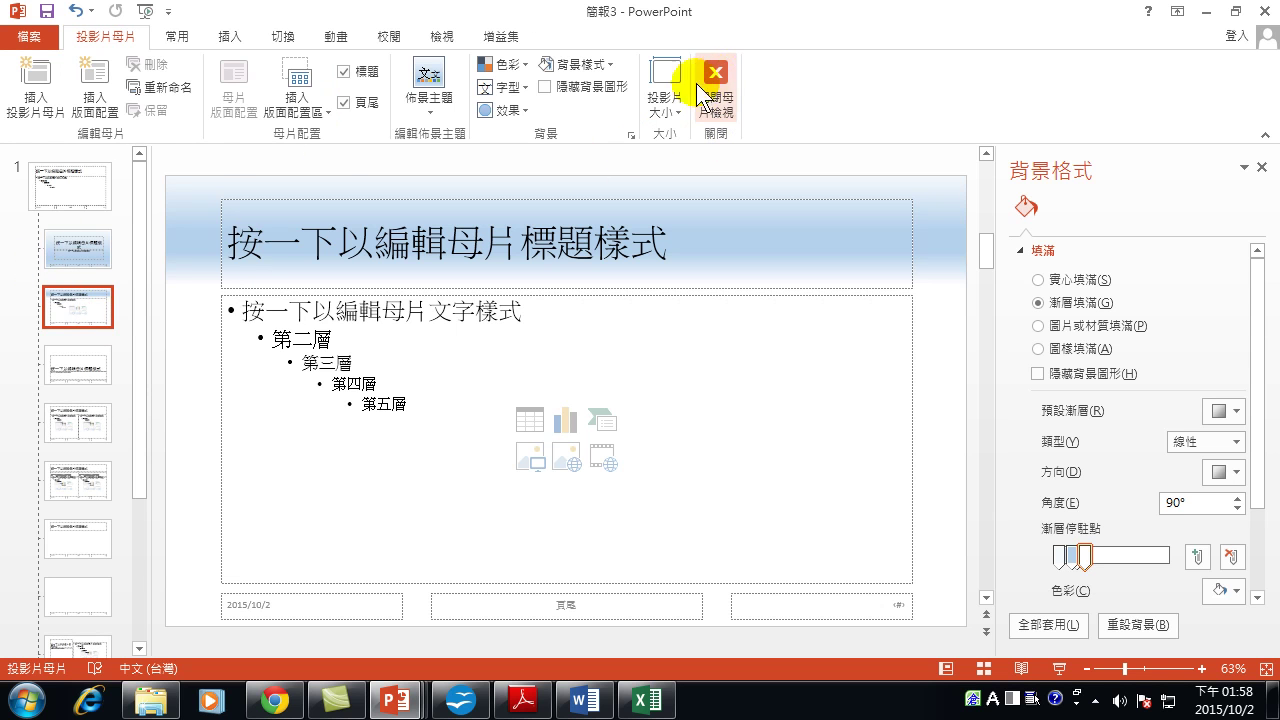
left_click(73, 245)
Close Master View and check that slides 1 自我介紹 and 2 家庭 show the gradient background.
left_click(71, 301)
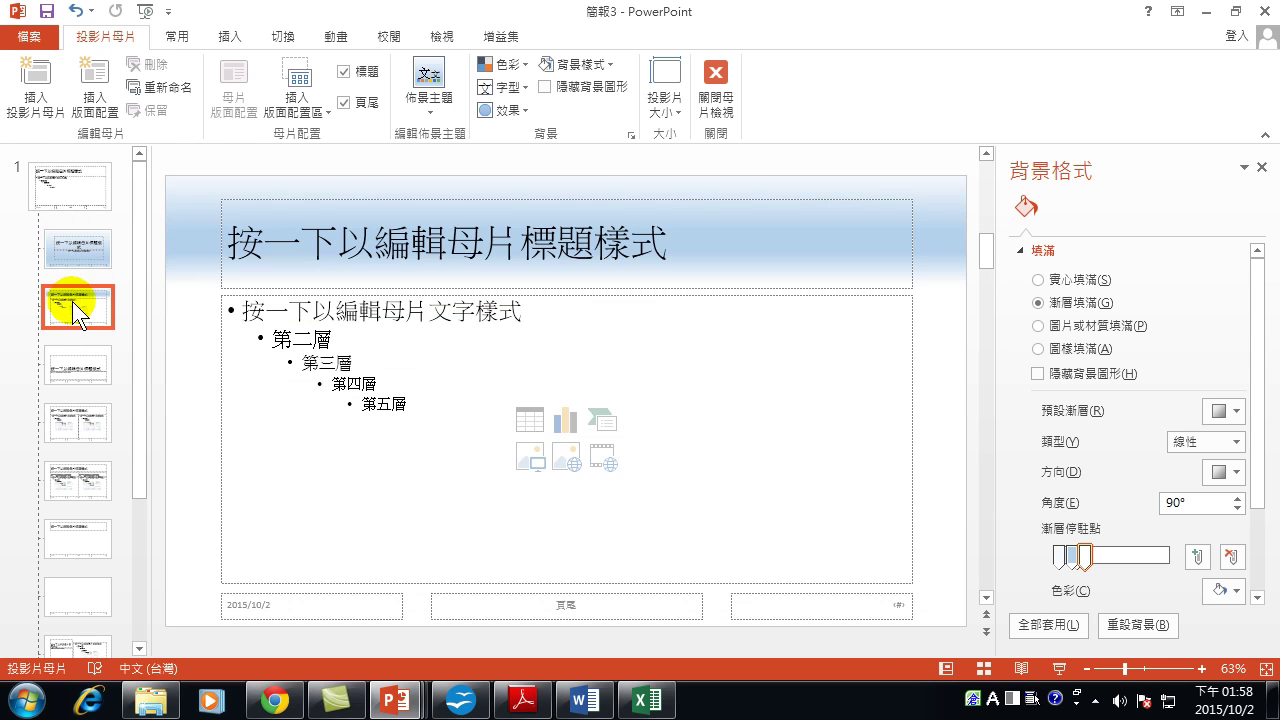
left_click(720, 86)
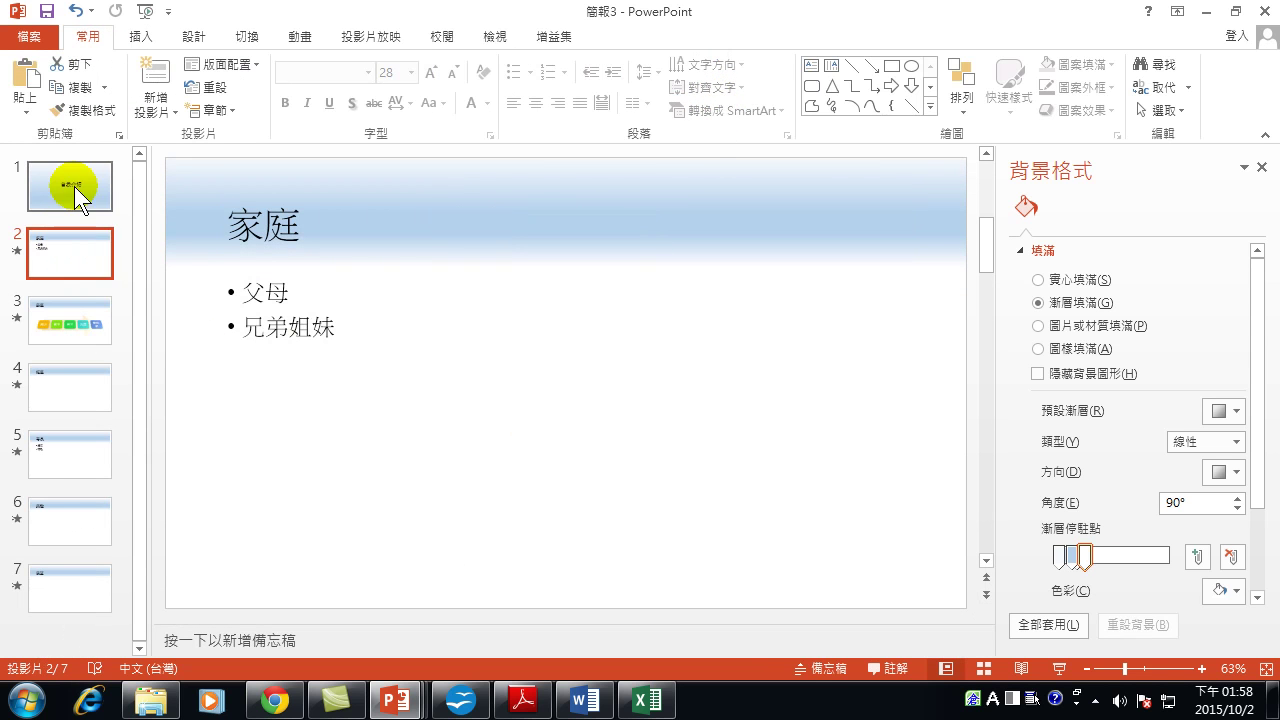
left_click(74, 186)
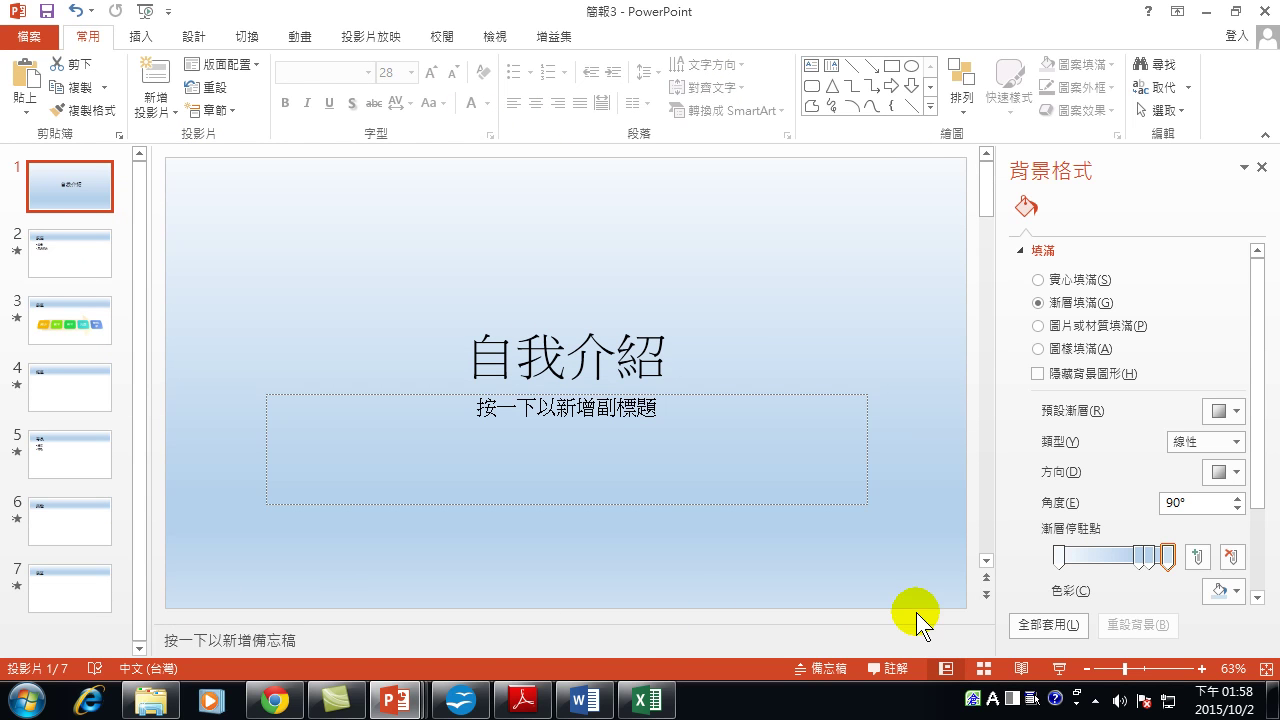
left_click(74, 238)
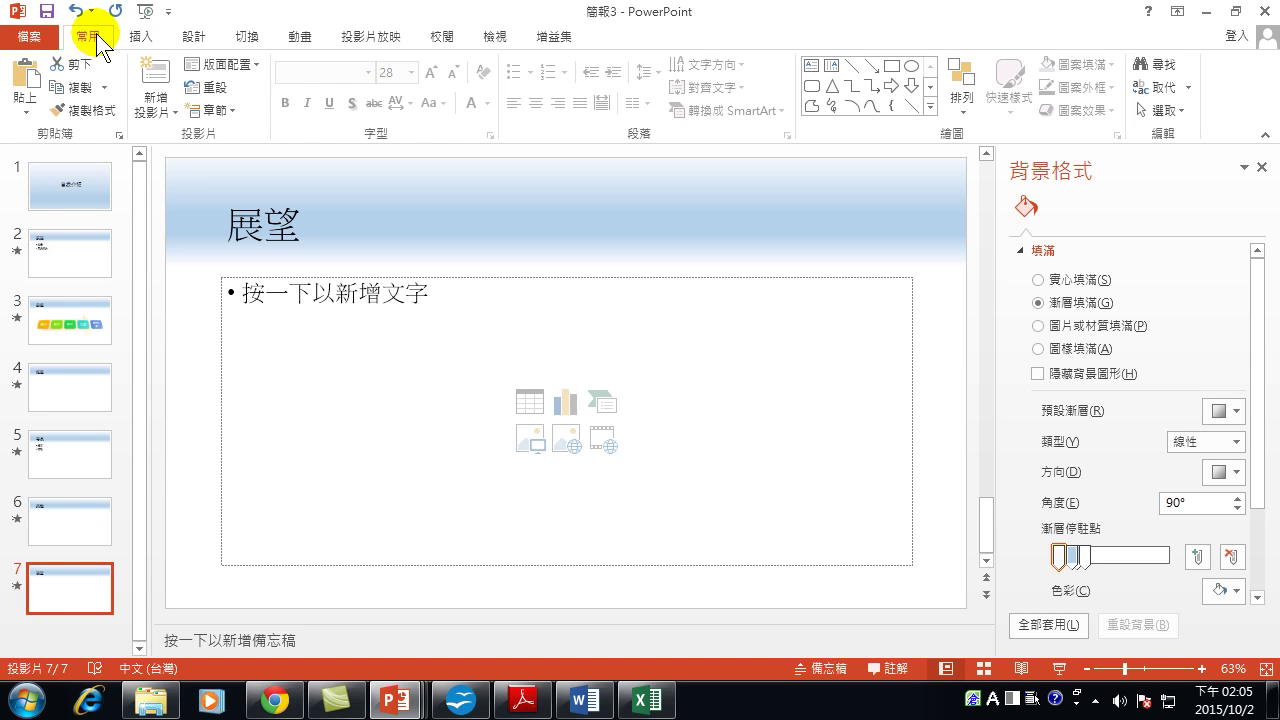
left_click(157, 113)
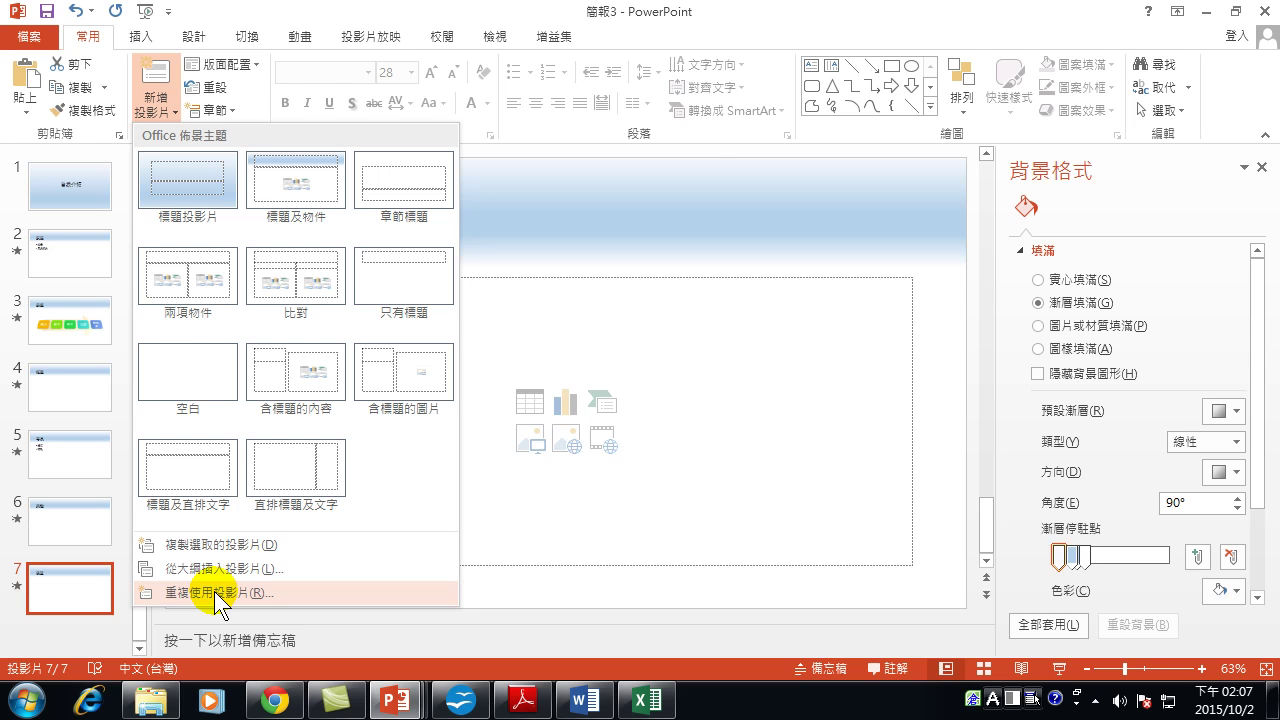
Load 相簿-1002 into Reuse Slides with Keep source formatting on, closing Format Background.
left_click(214, 591)
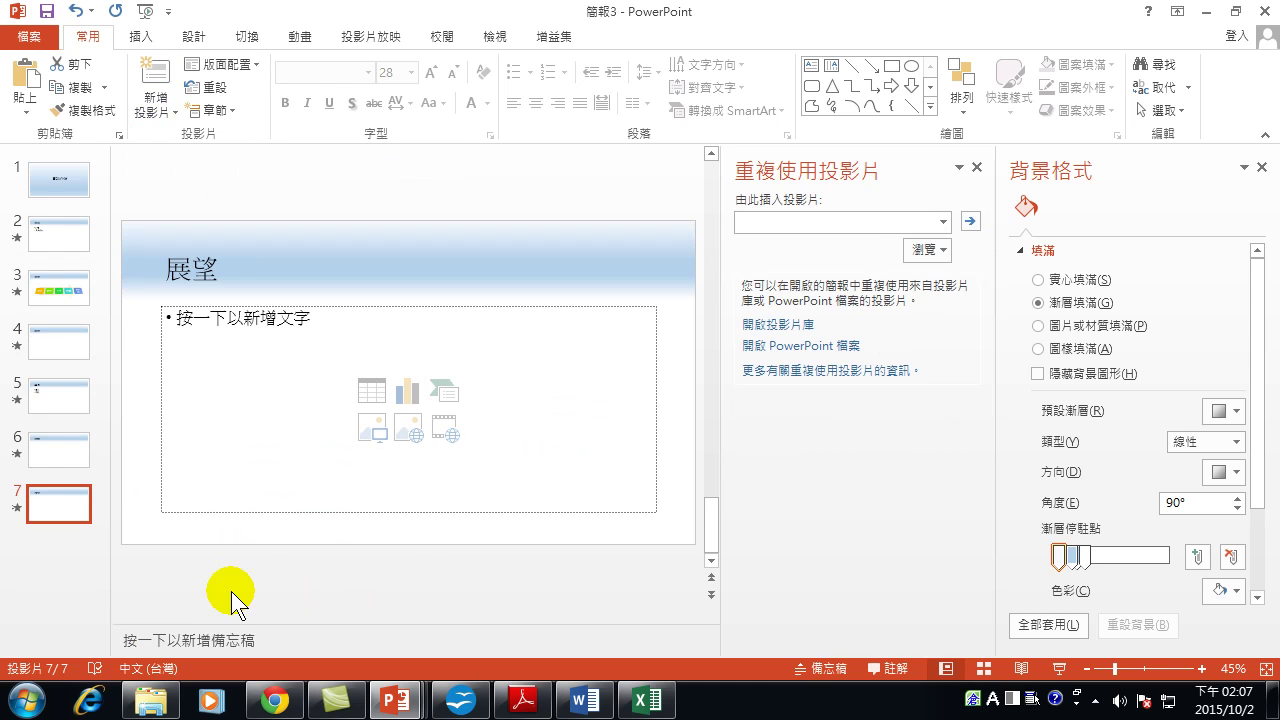
left_click(1262, 167)
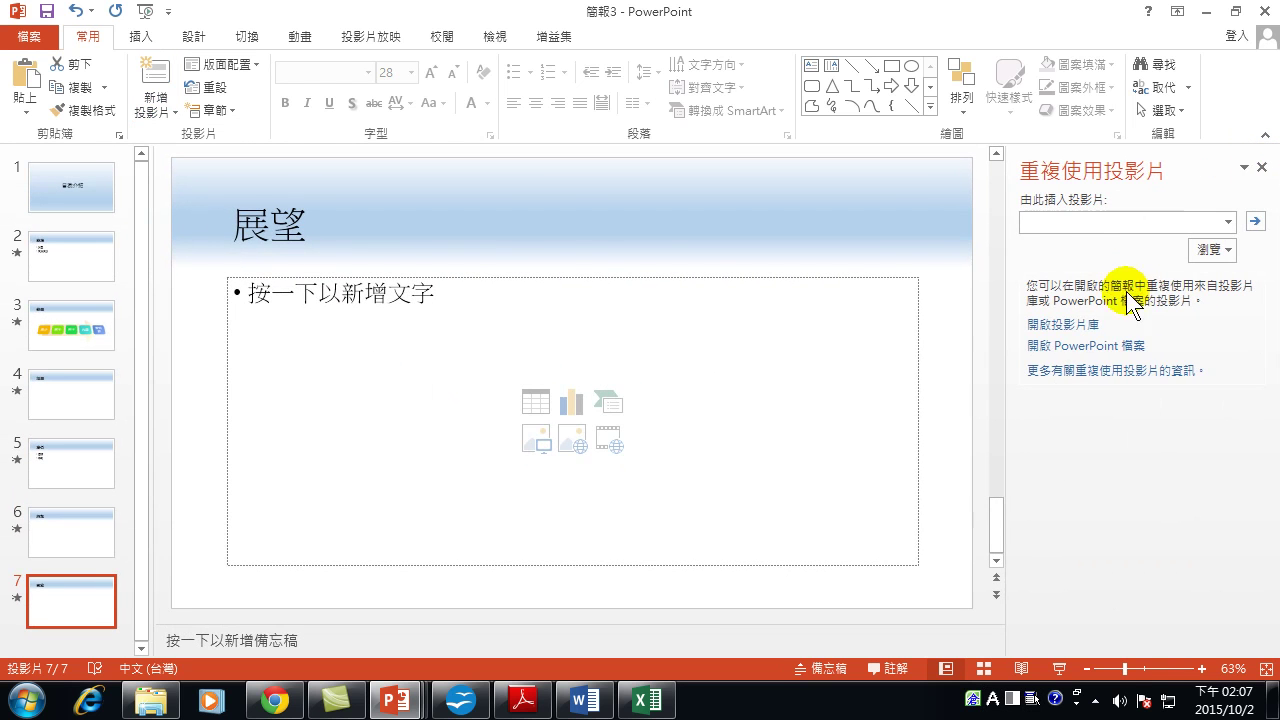
left_click(1216, 251)
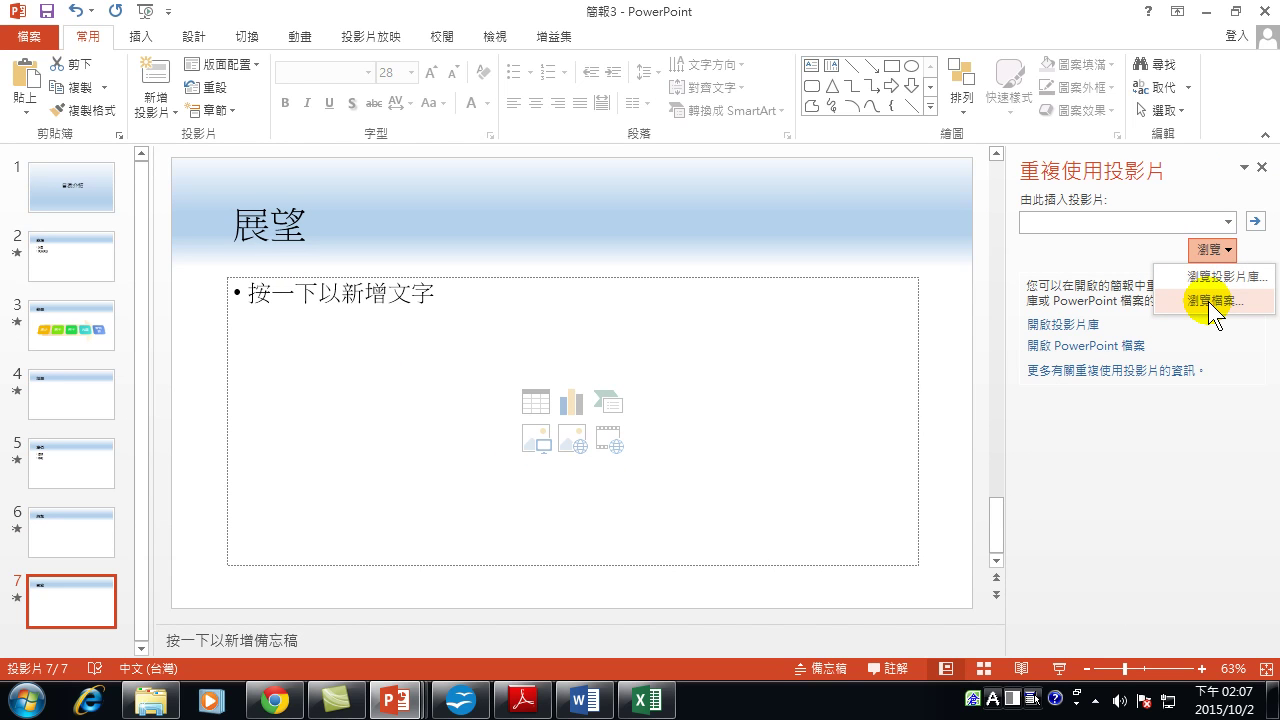
left_click(1208, 301)
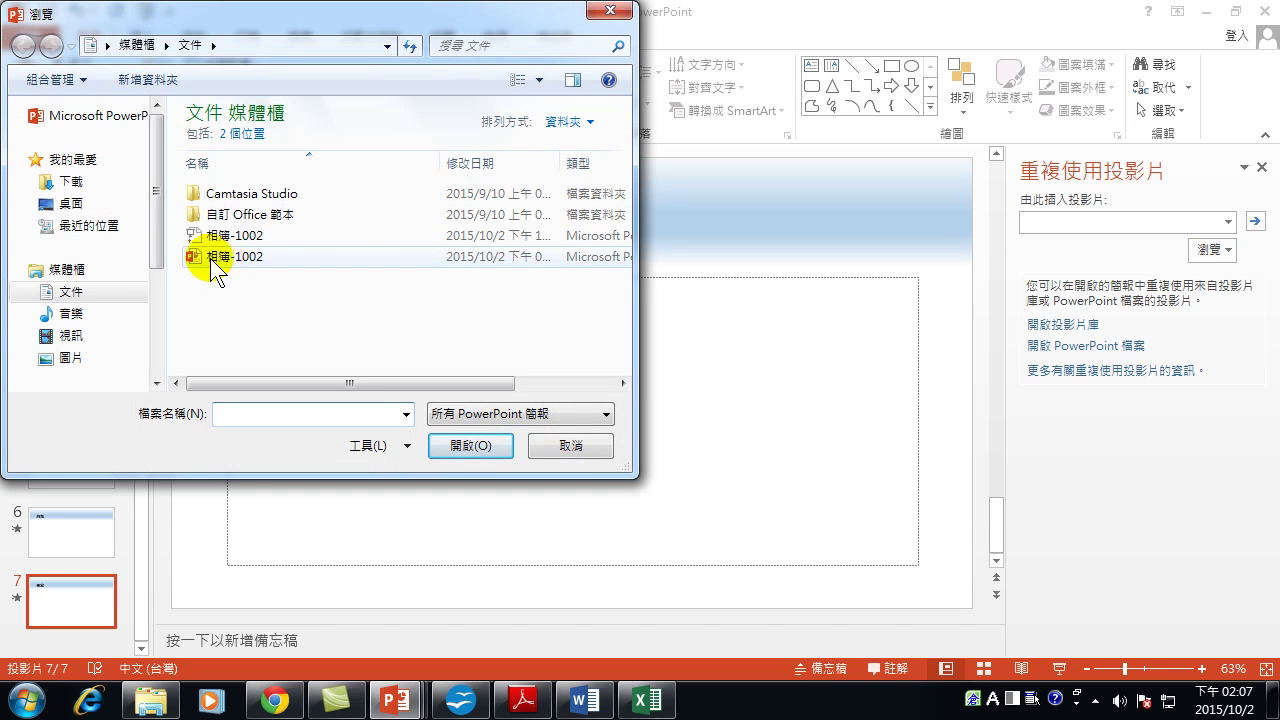
double_click(243, 256)
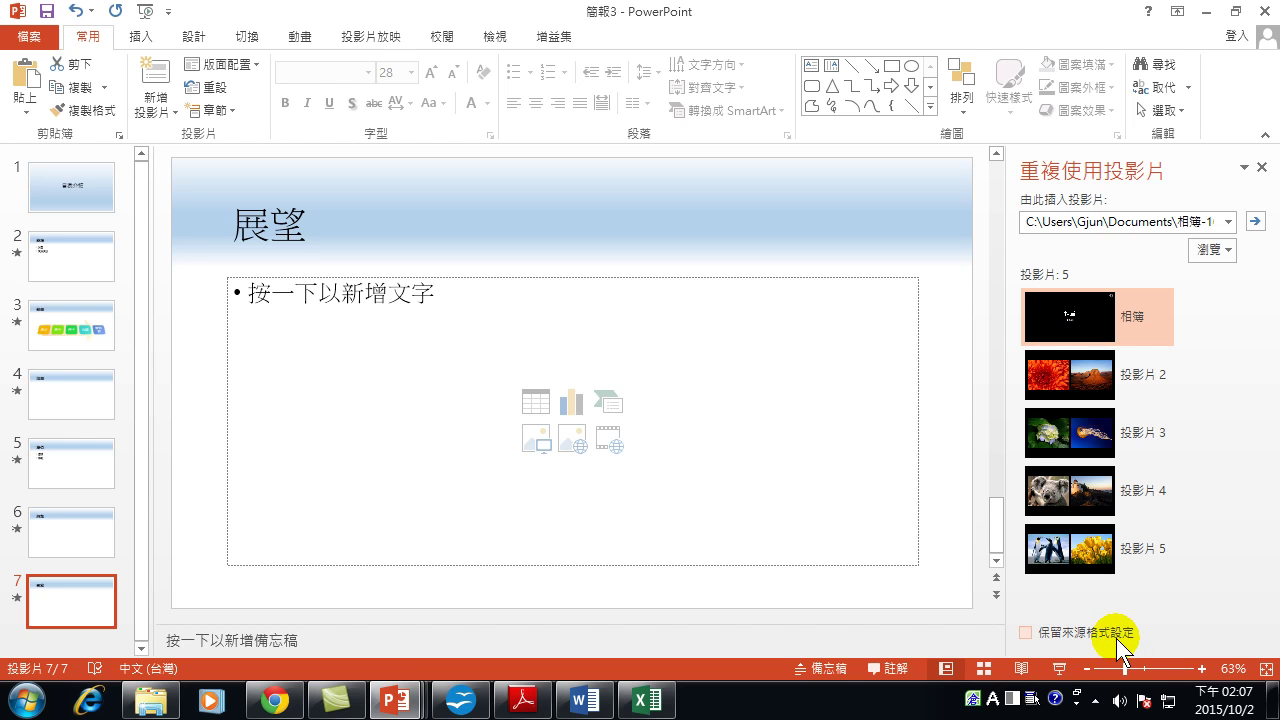
left_click(1025, 632)
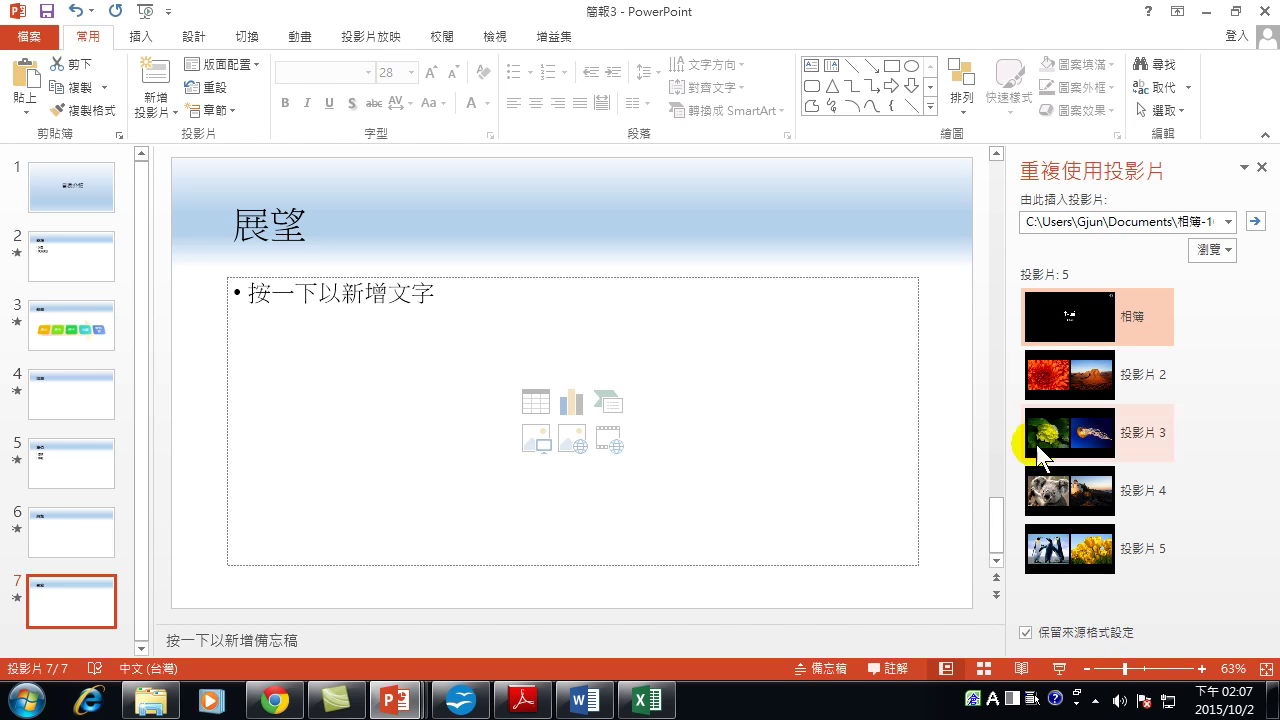
Insert album slide 2 as slide 8, then slide 3 without source formatting by mistake.
left_click(1079, 369)
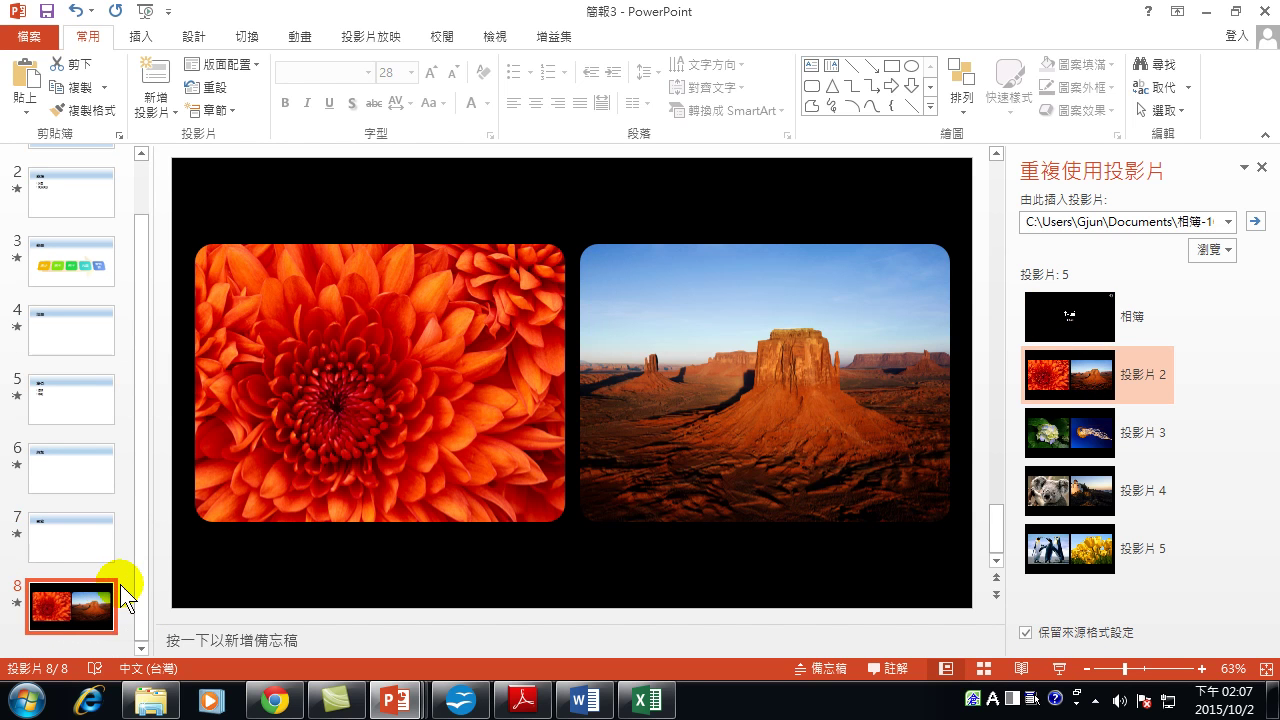
left_click(120, 584)
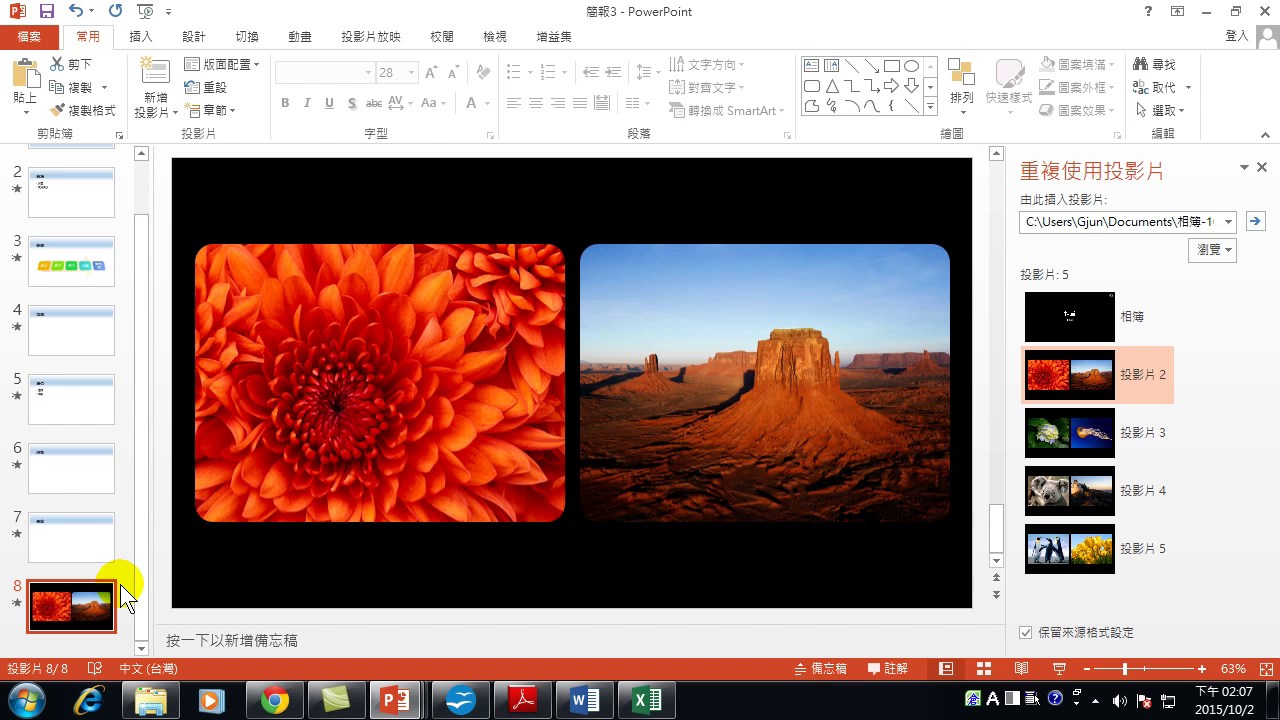
left_click(1023, 632)
left_click(1095, 430)
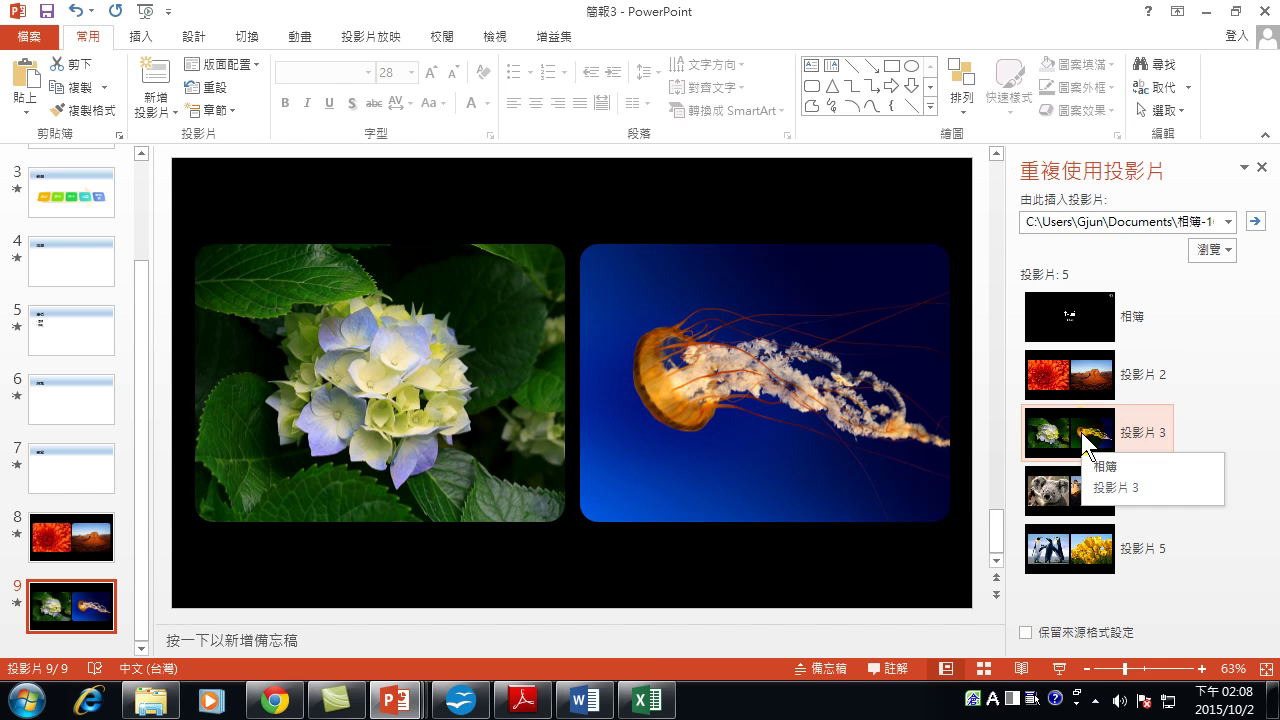
left_click(1025, 632)
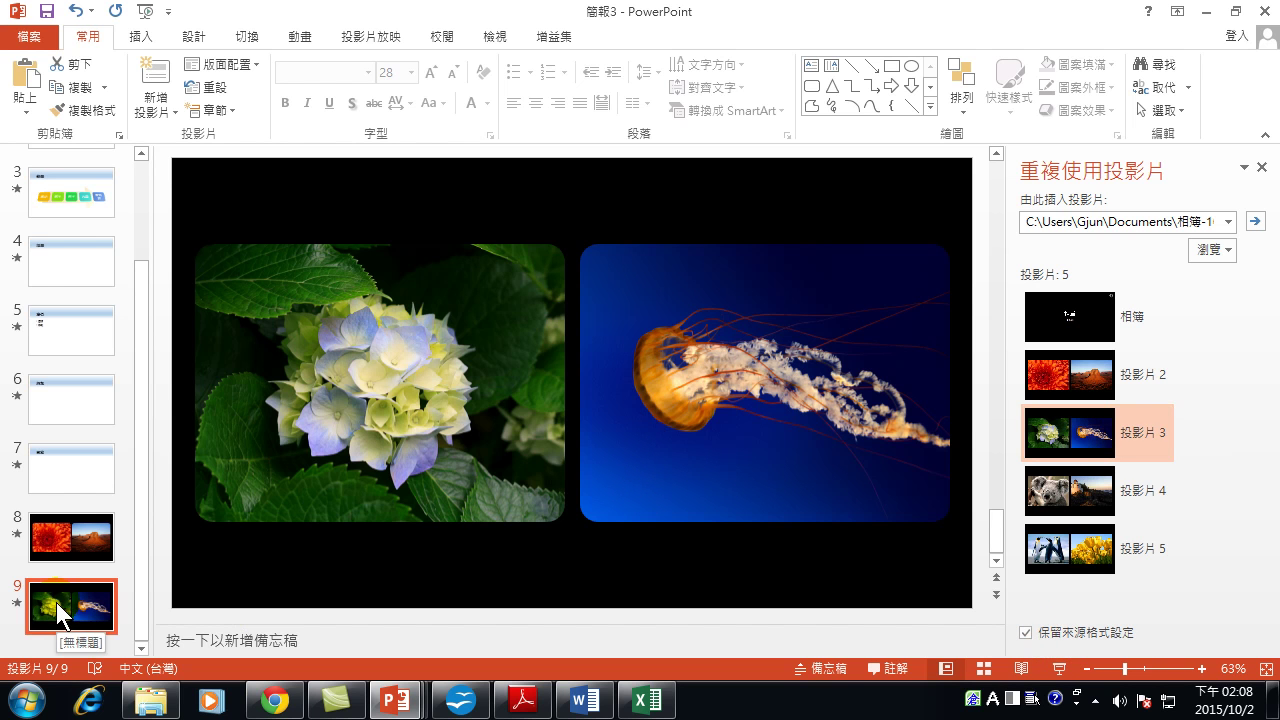
Delete the misformatted slide 9 and insert album slides 3–5 as slides 9–11 with source formatting.
right_click(57, 603)
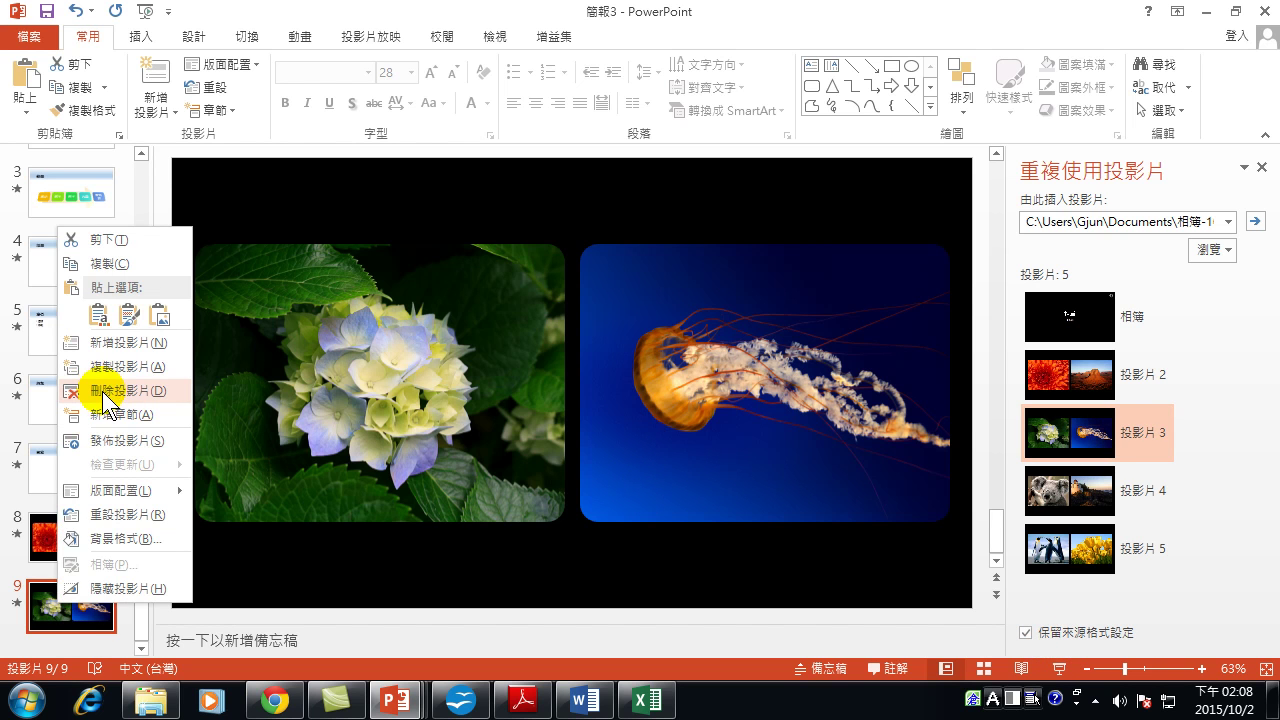
left_click(102, 391)
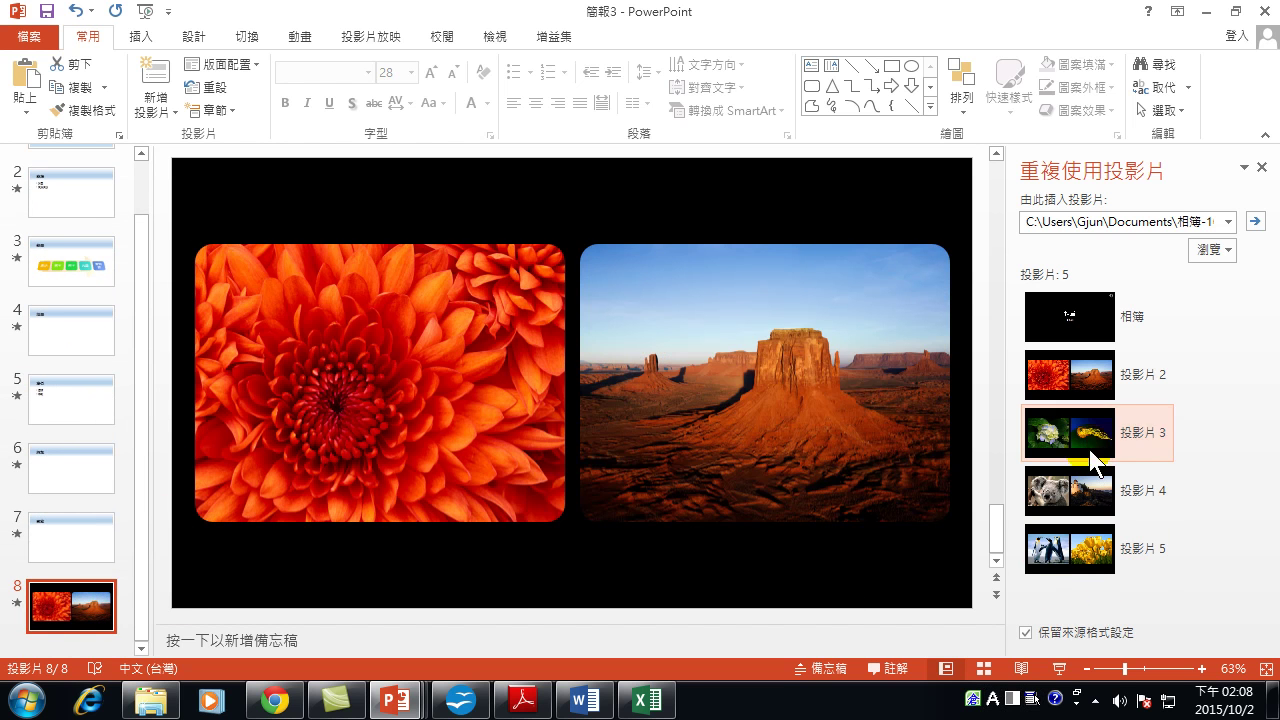
left_click(1071, 636)
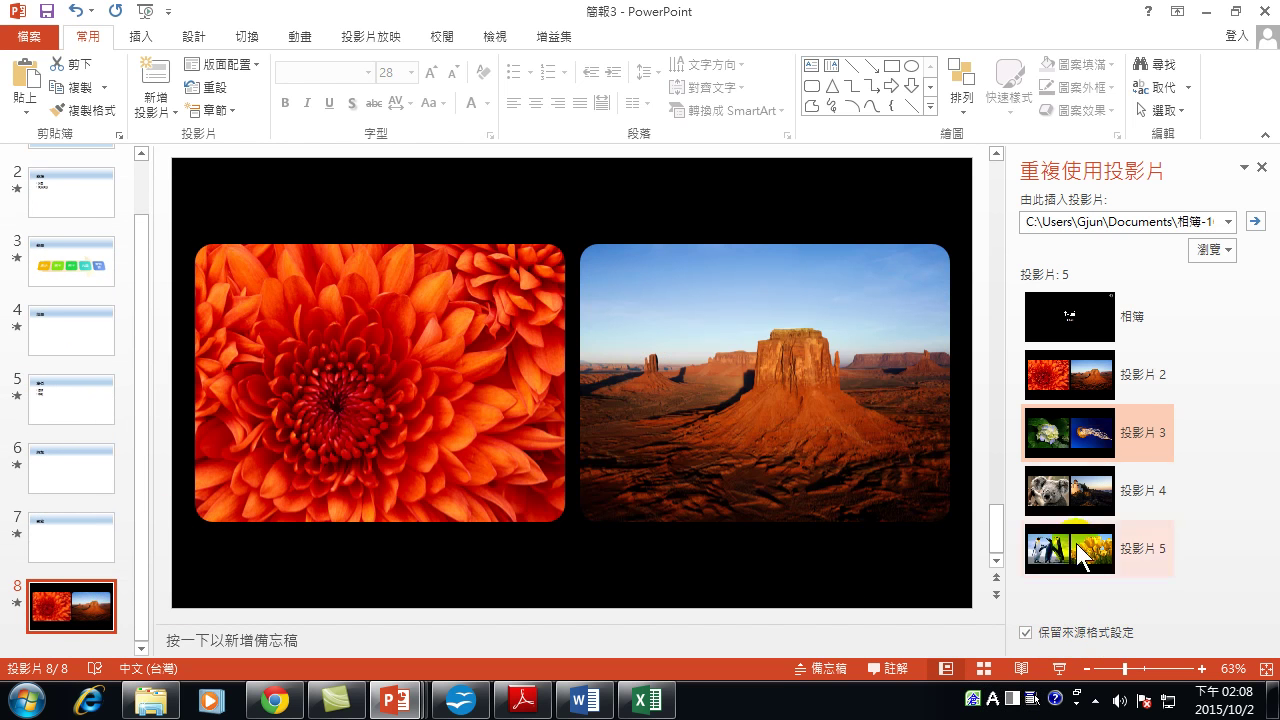
left_click(1067, 419)
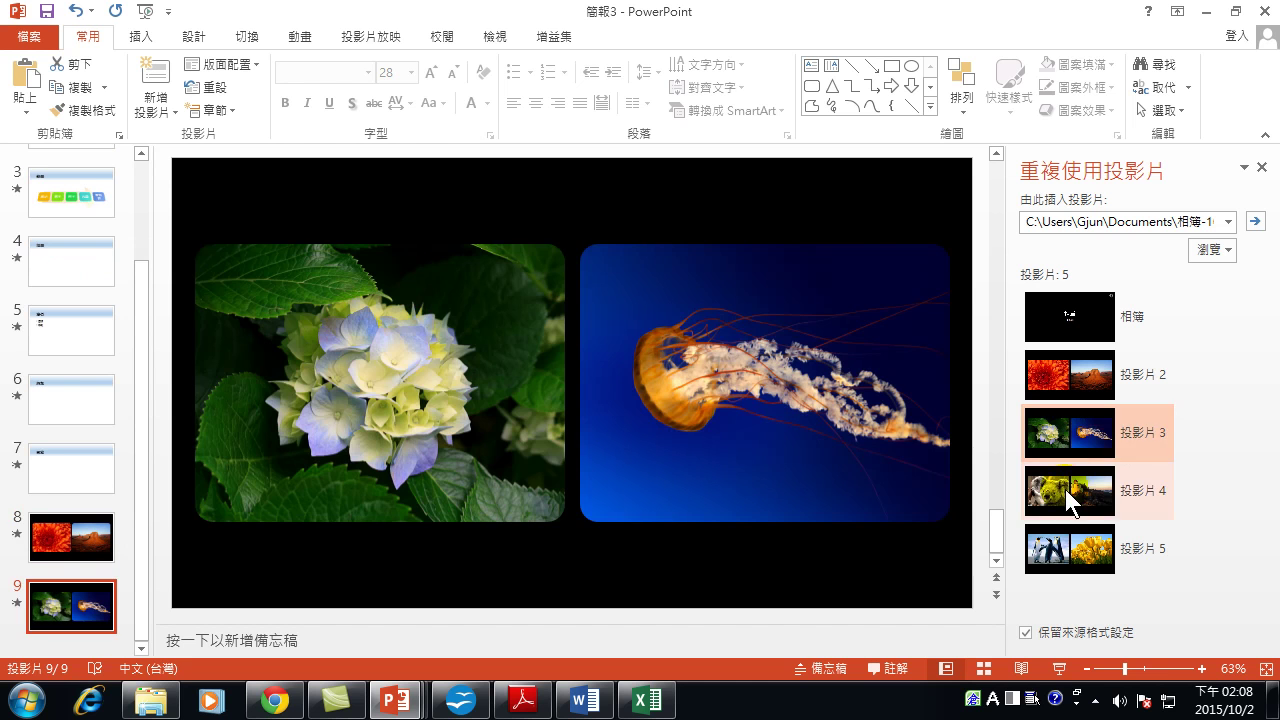
left_click(1066, 489)
left_click(1037, 551)
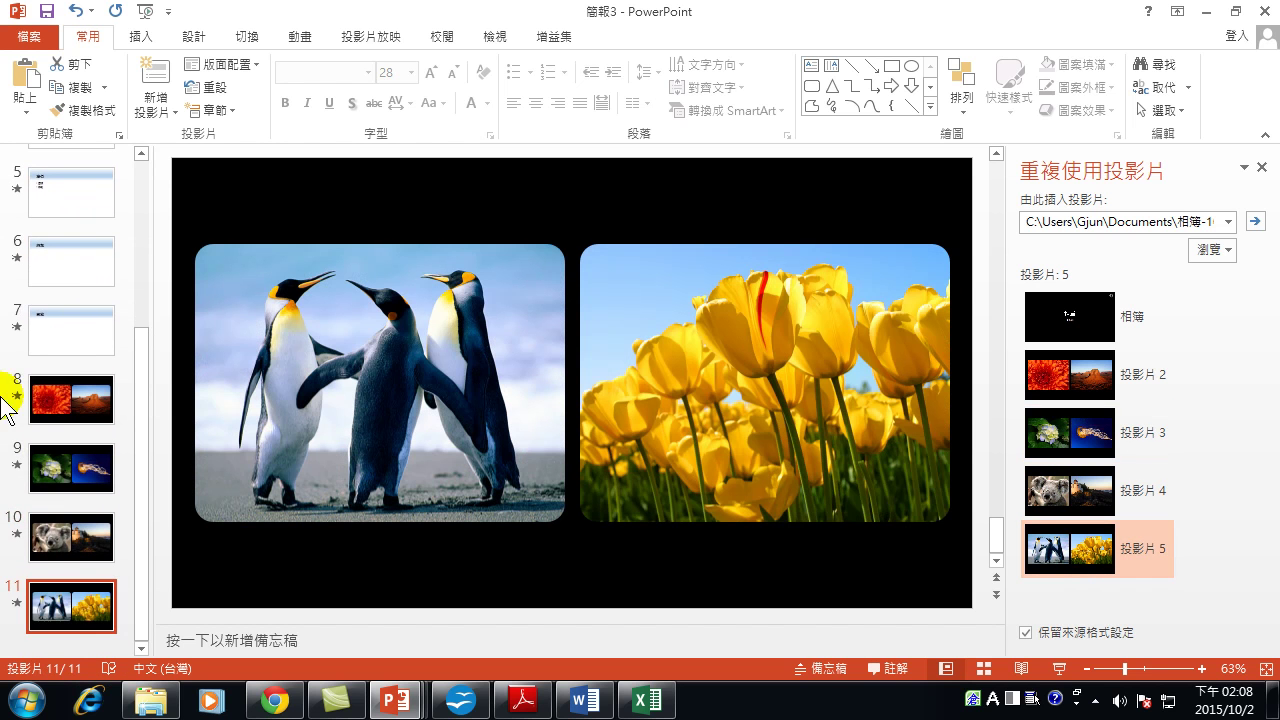
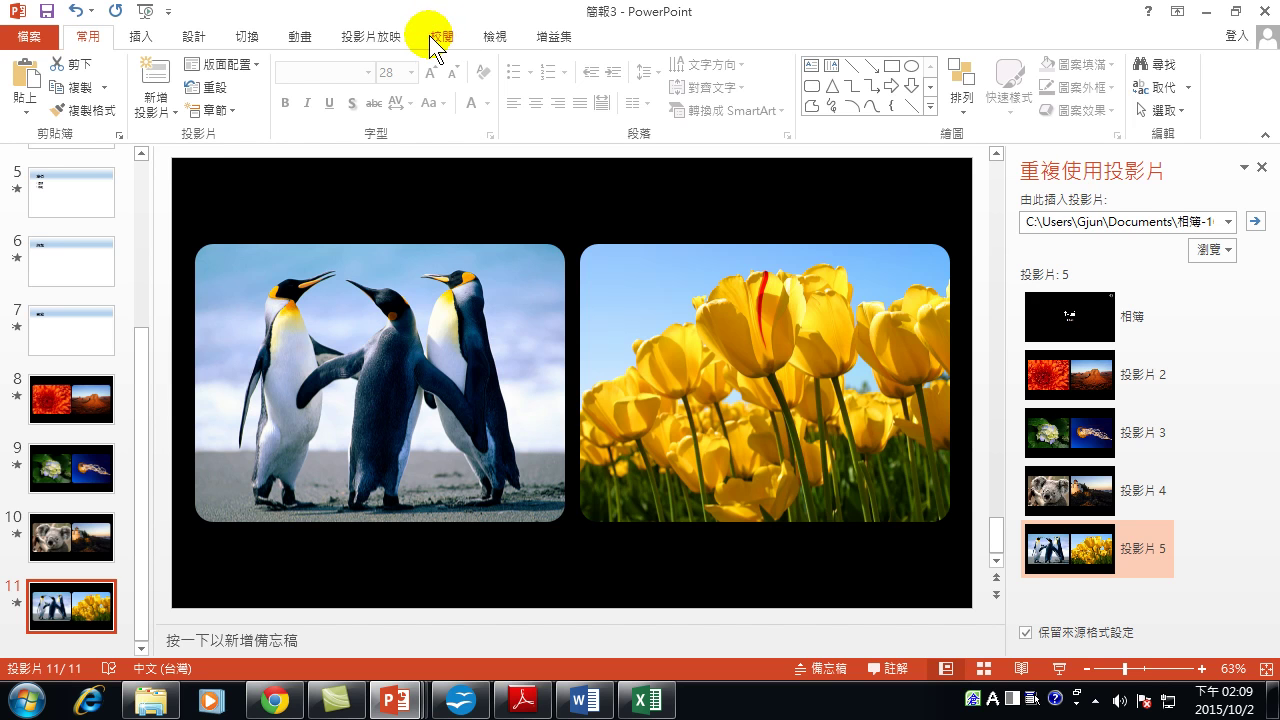
Enter Slide Master view and inspect the first slide master, then the fifth master's layouts.
left_click(495, 36)
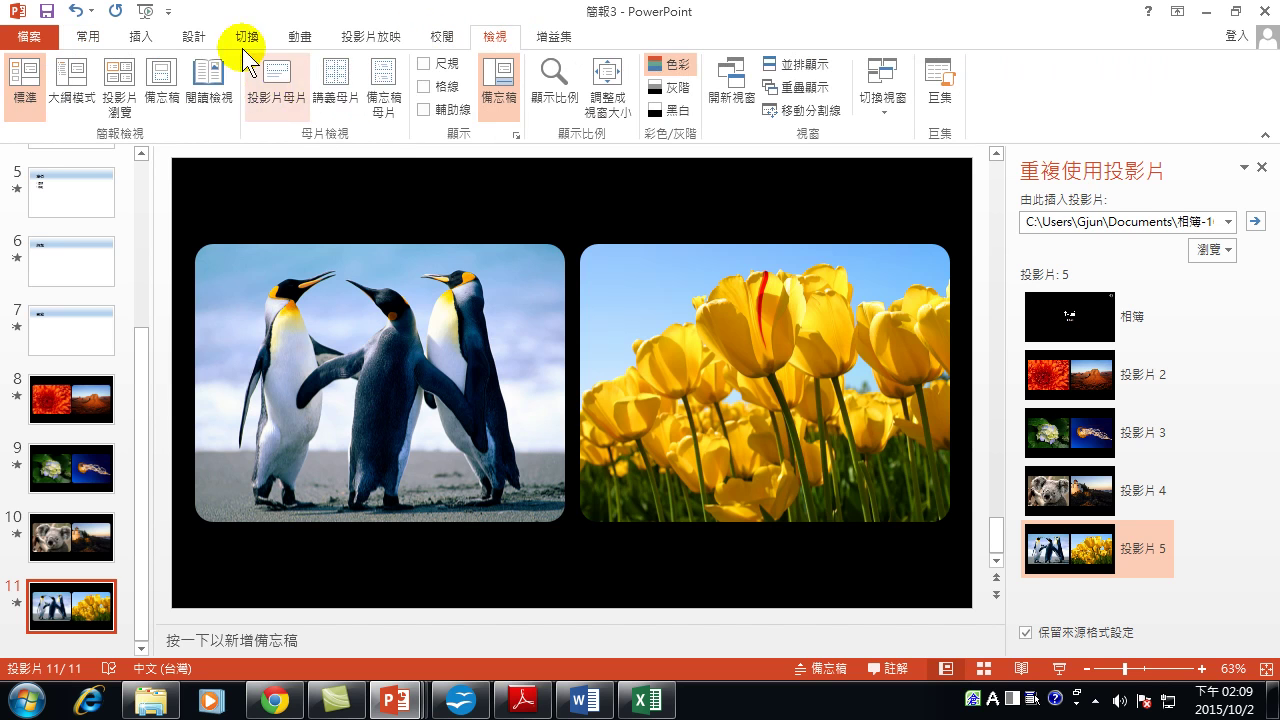
left_click(280, 95)
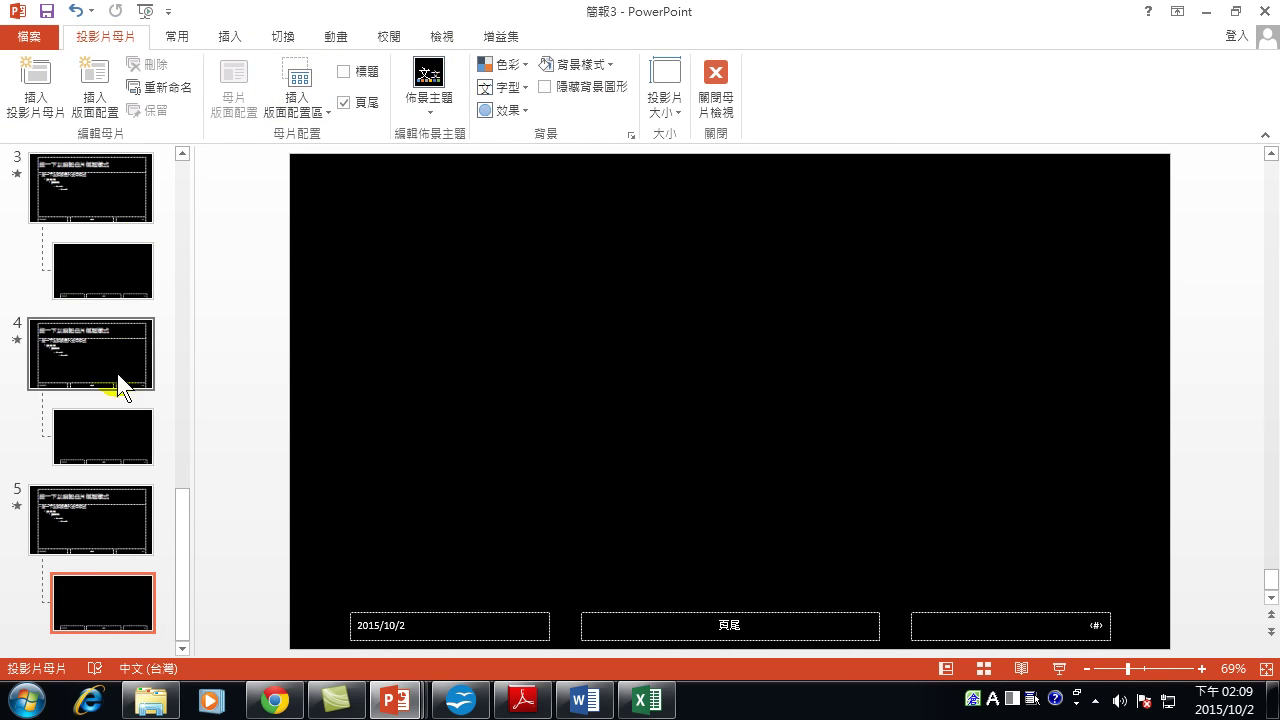
left_click_drag(183, 526, 179, 164)
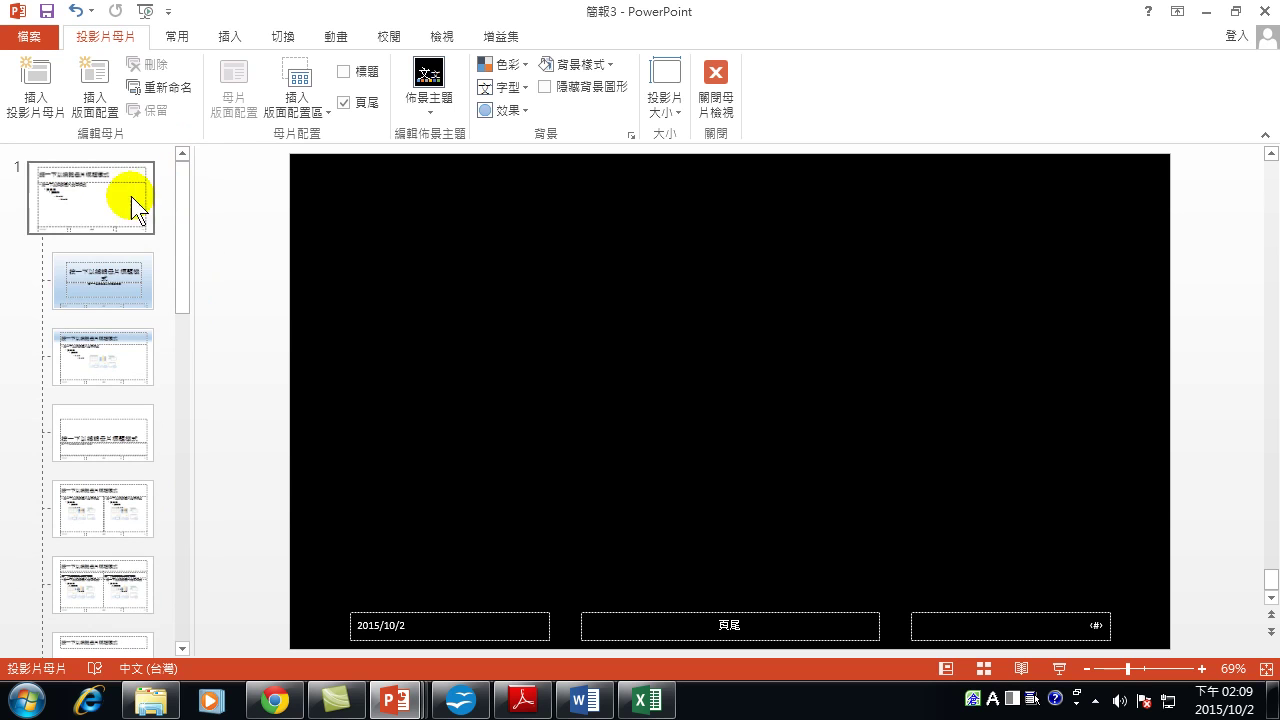
left_click(157, 185)
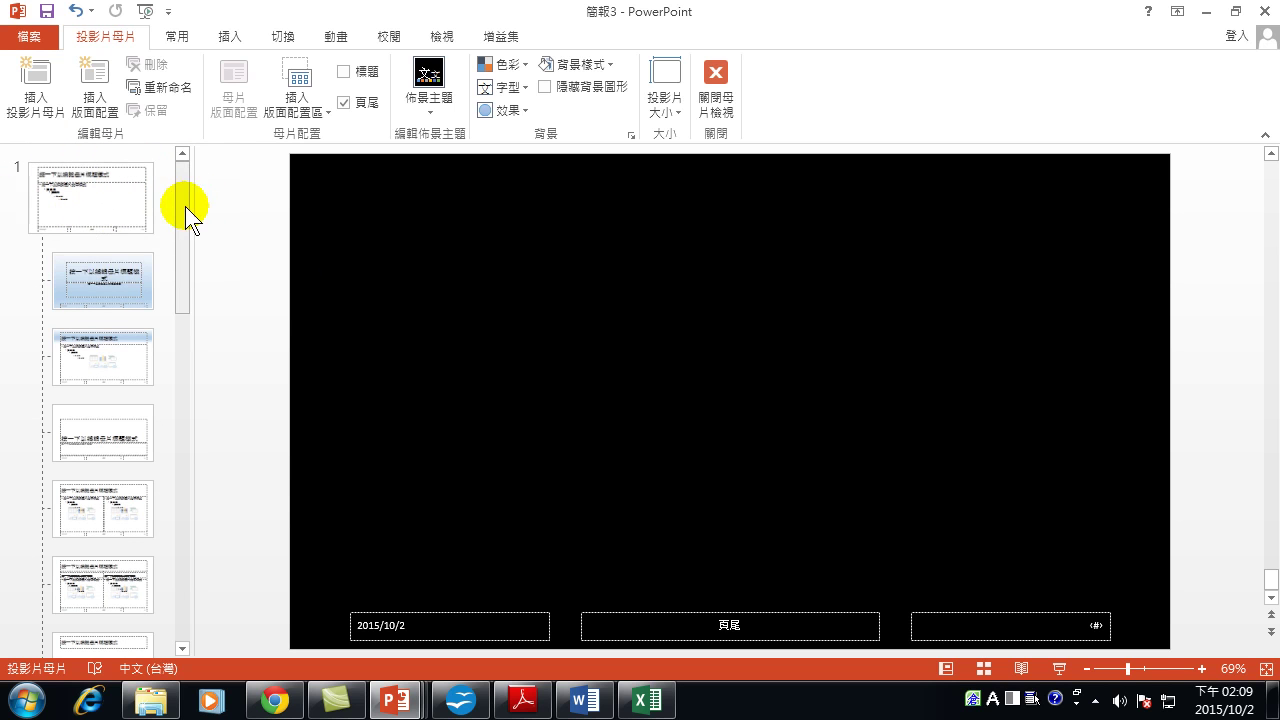
left_click_drag(185, 206, 192, 468)
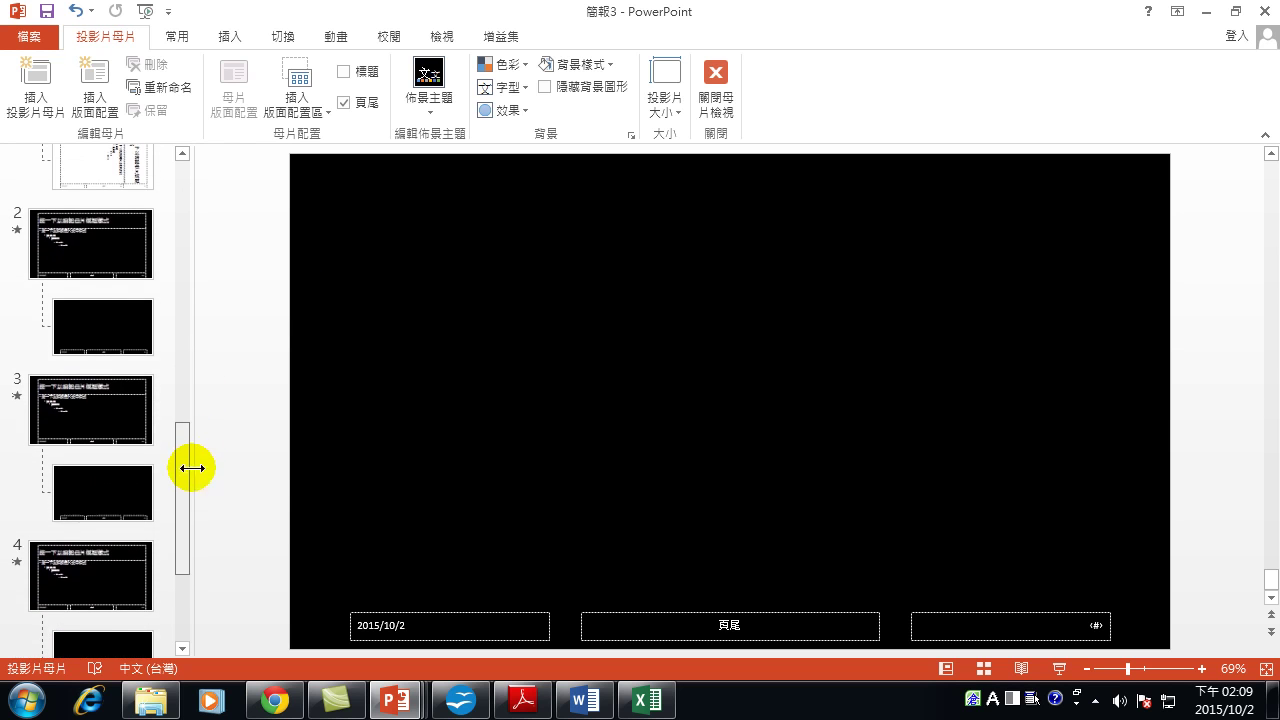
scroll(105, 380, "down", 5)
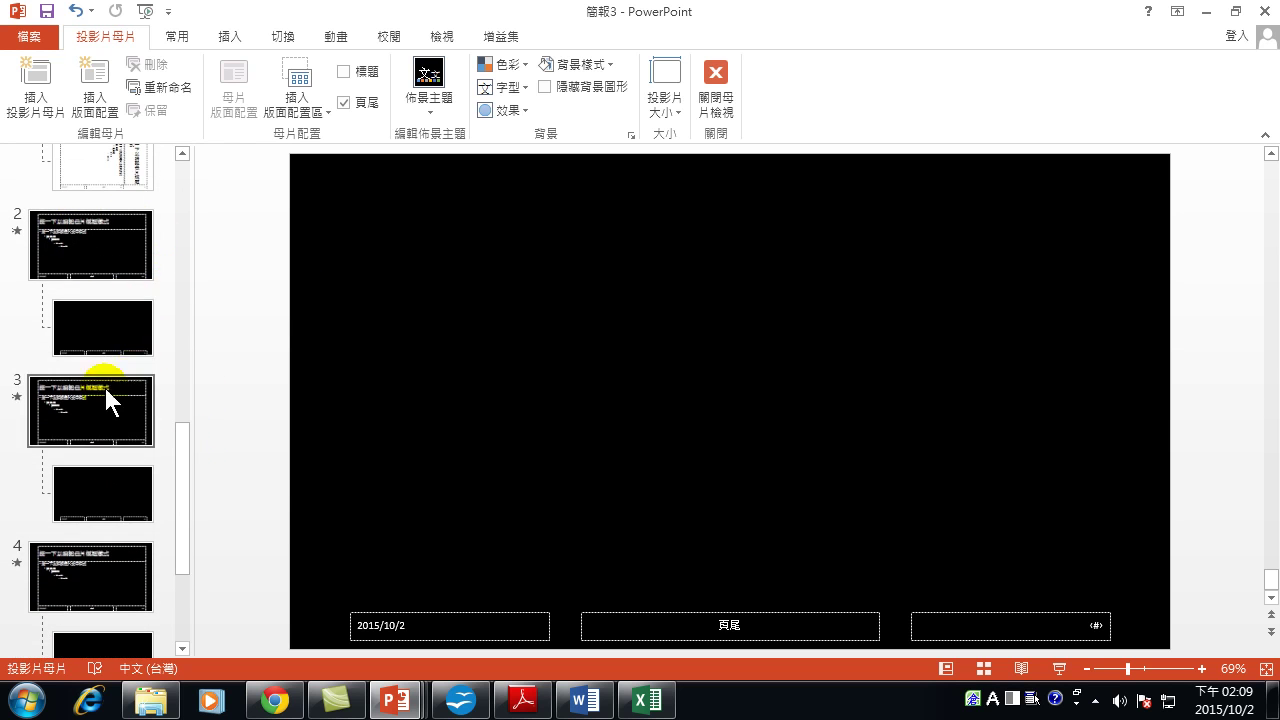
left_click(80, 556)
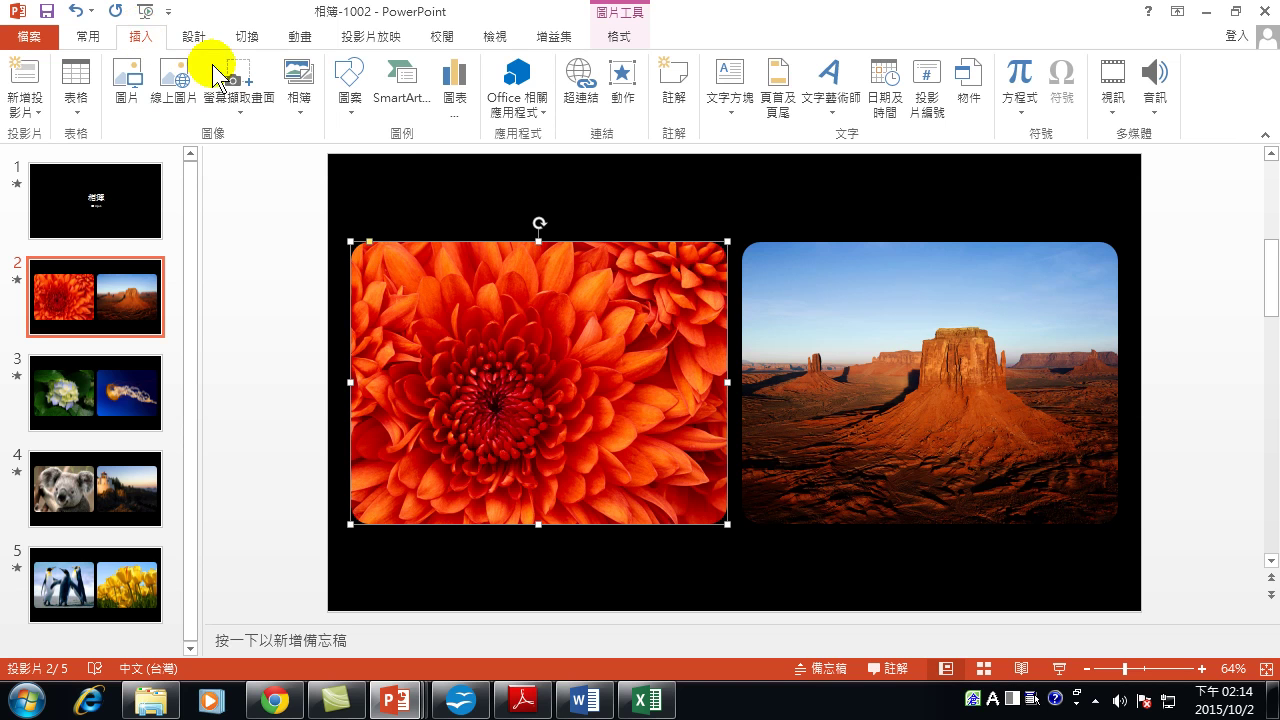
Open Edit Photo Album for the 相簿-1002 album from the Photo Album menu.
left_click(300, 110)
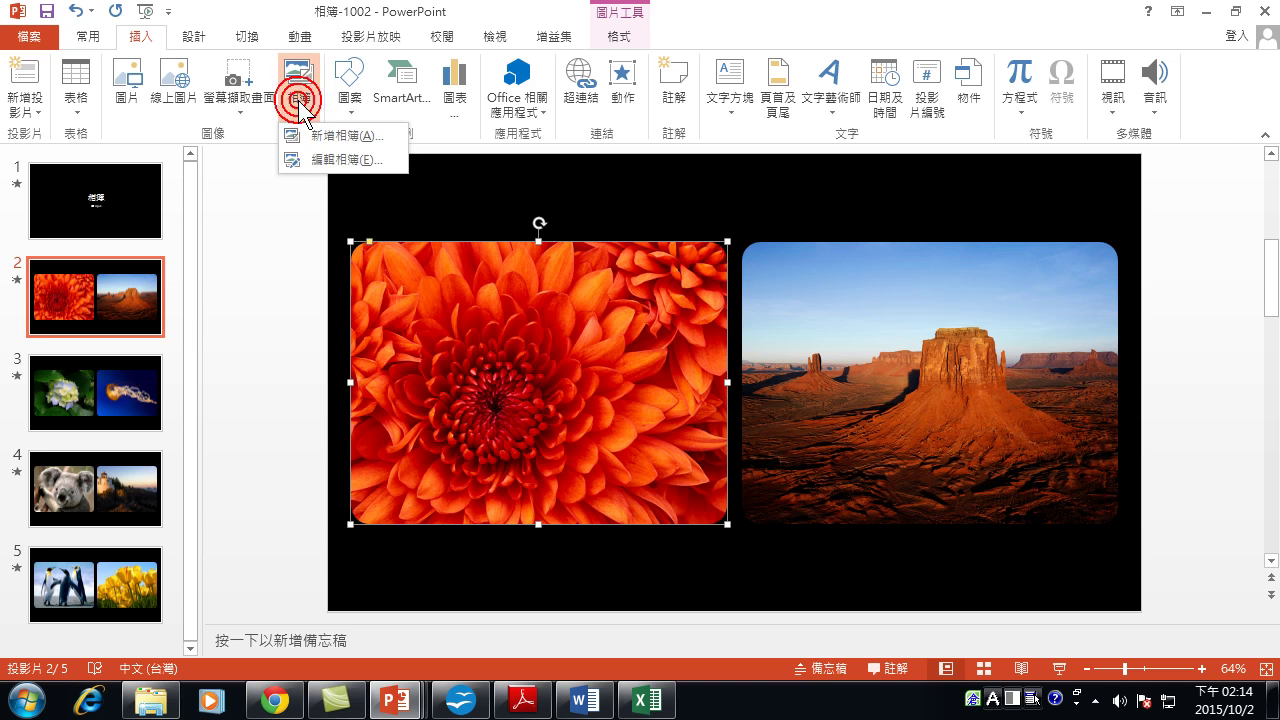
left_click(328, 157)
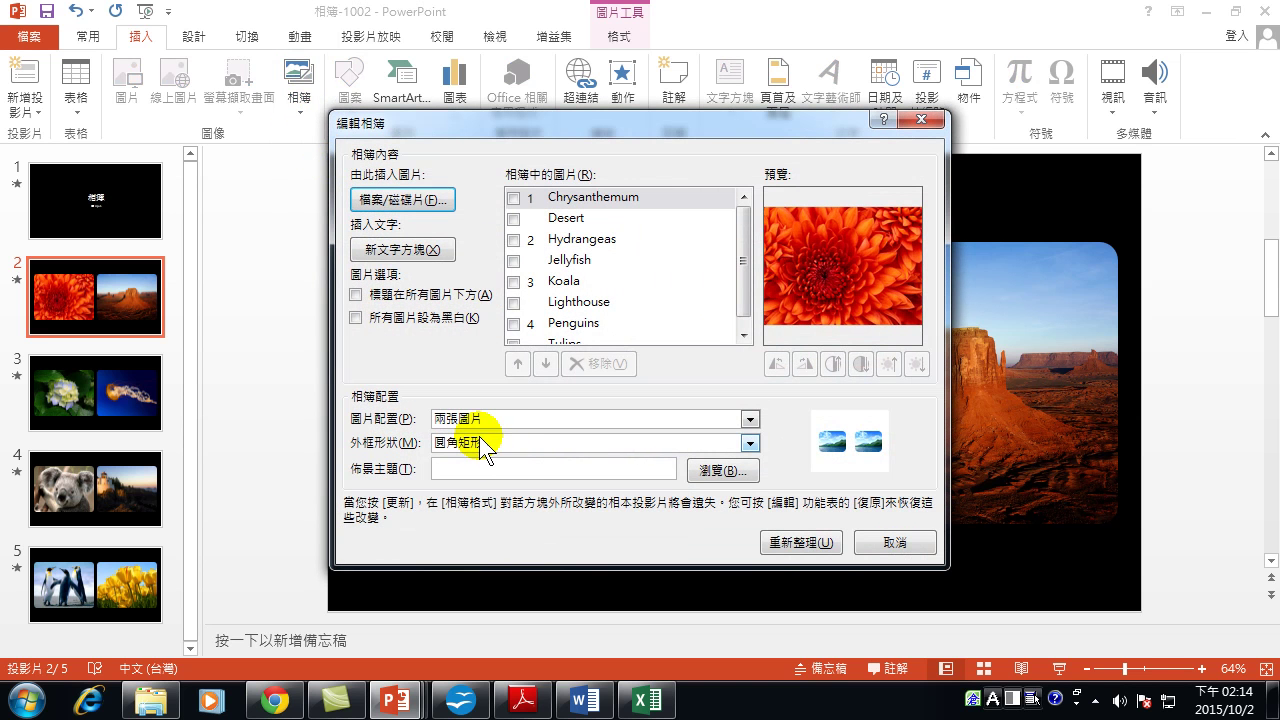
Change the album's picture layout to Fit to slide (調整至投影片大小).
left_click(490, 419)
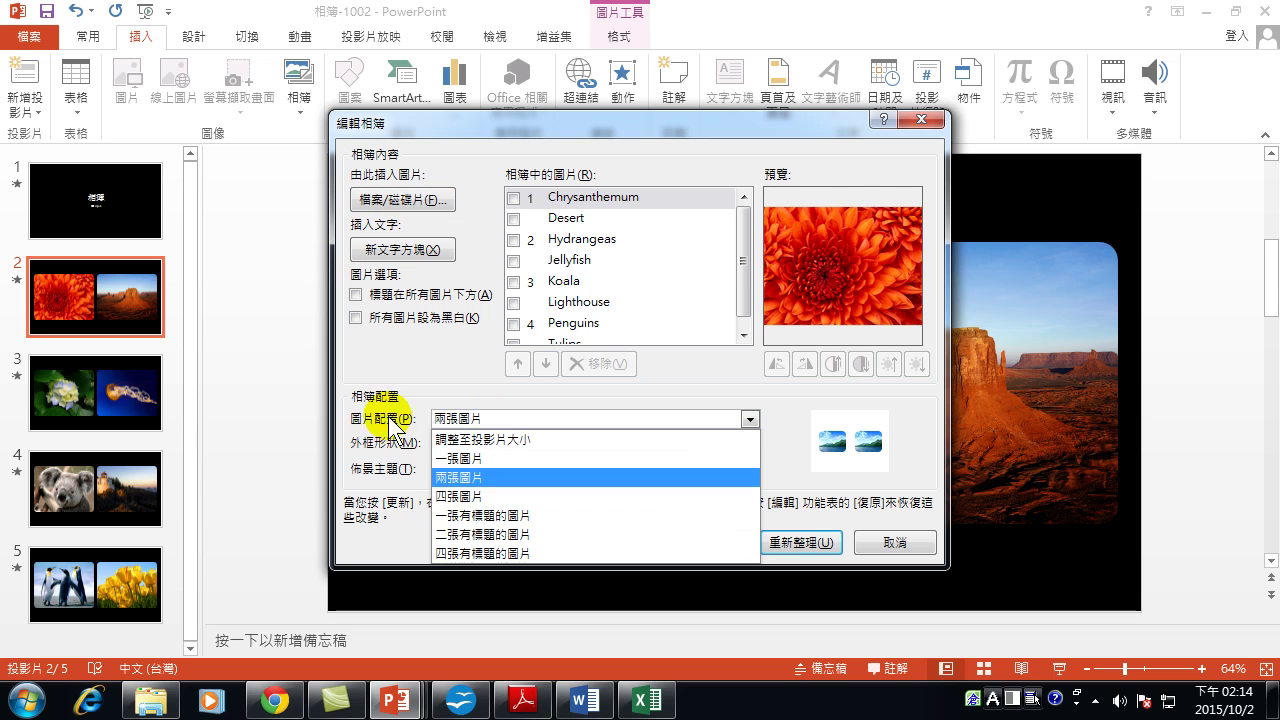
left_click(501, 441)
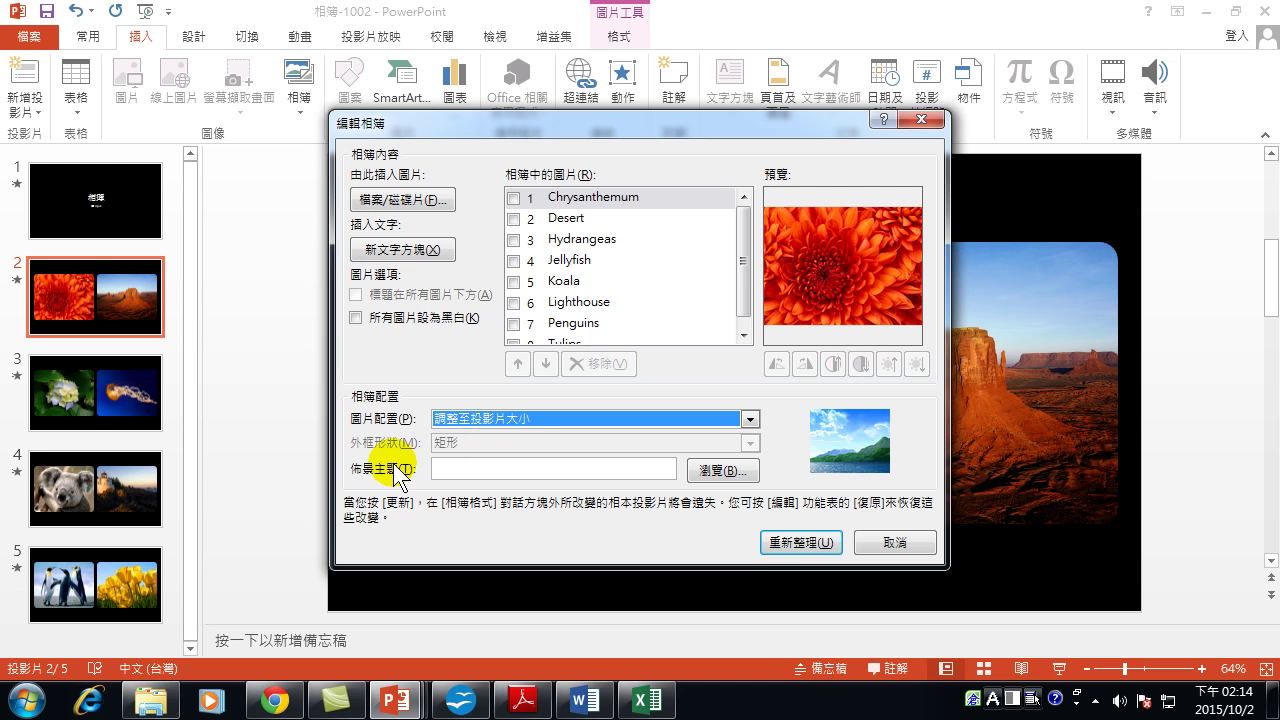
Apply the Fit-to-slide album update and select the chrysanthemum picture on slide 2.
left_click(815, 543)
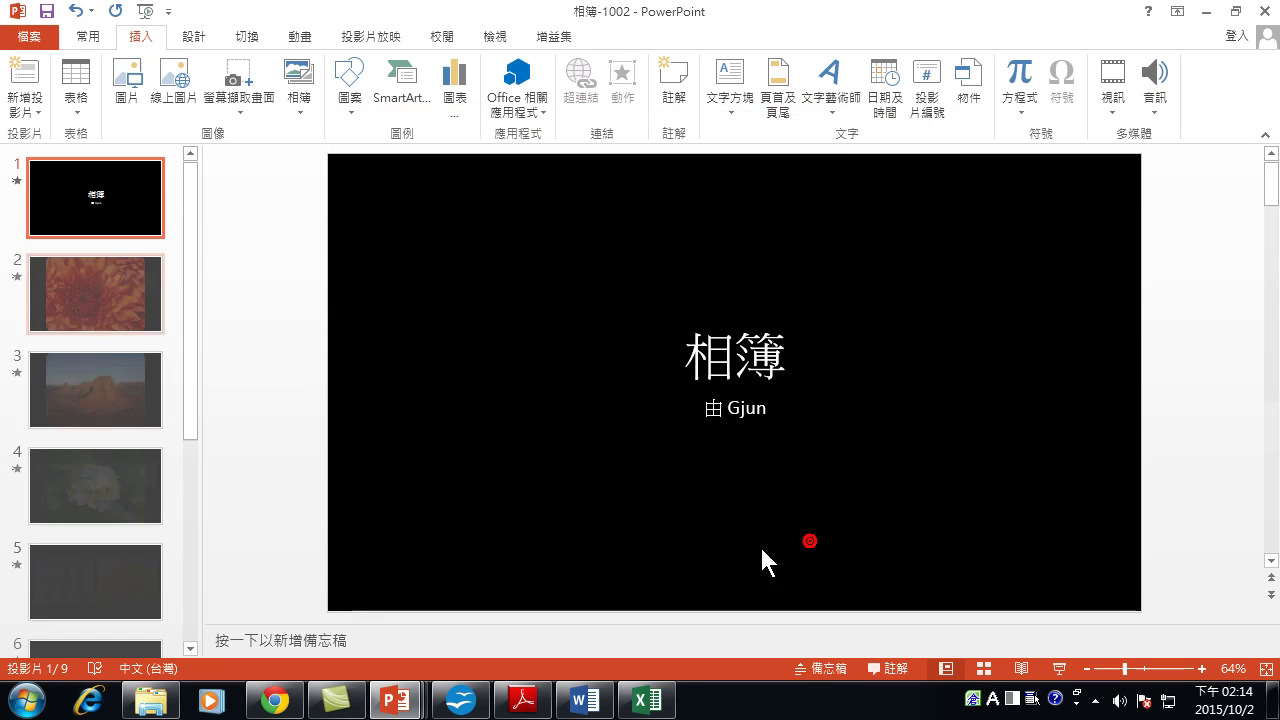
left_click(128, 278)
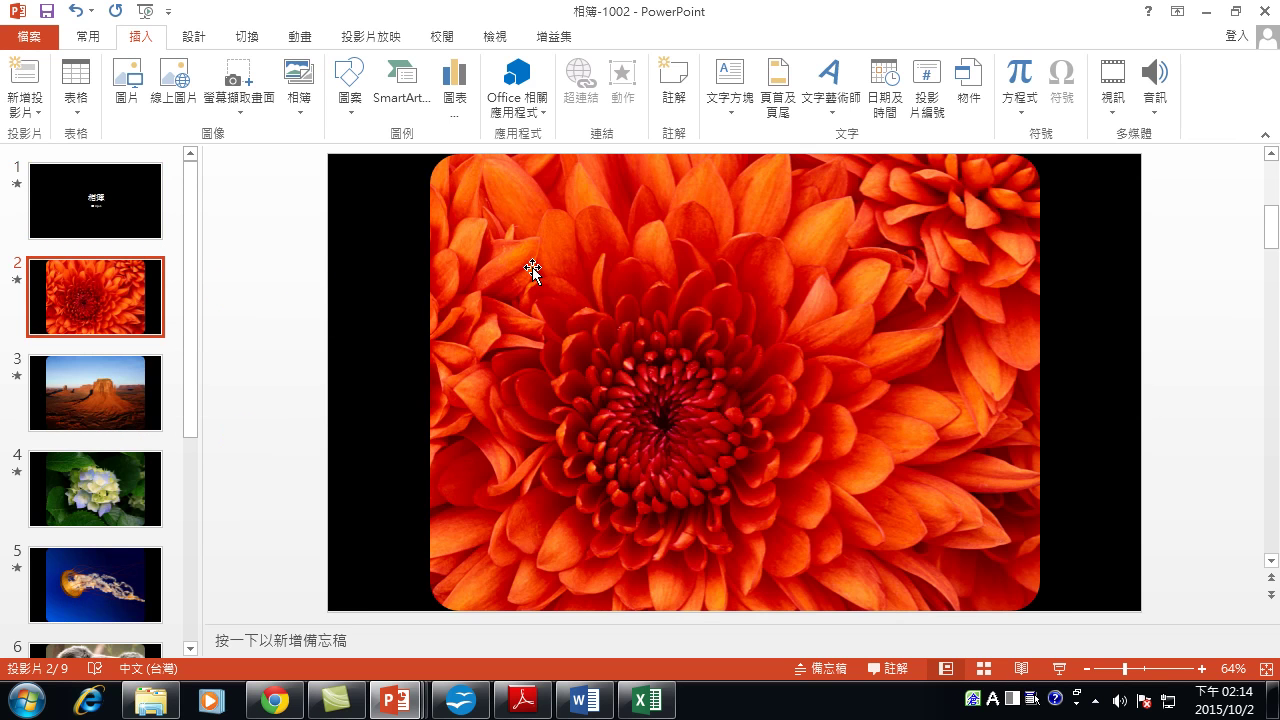
left_click(642, 265)
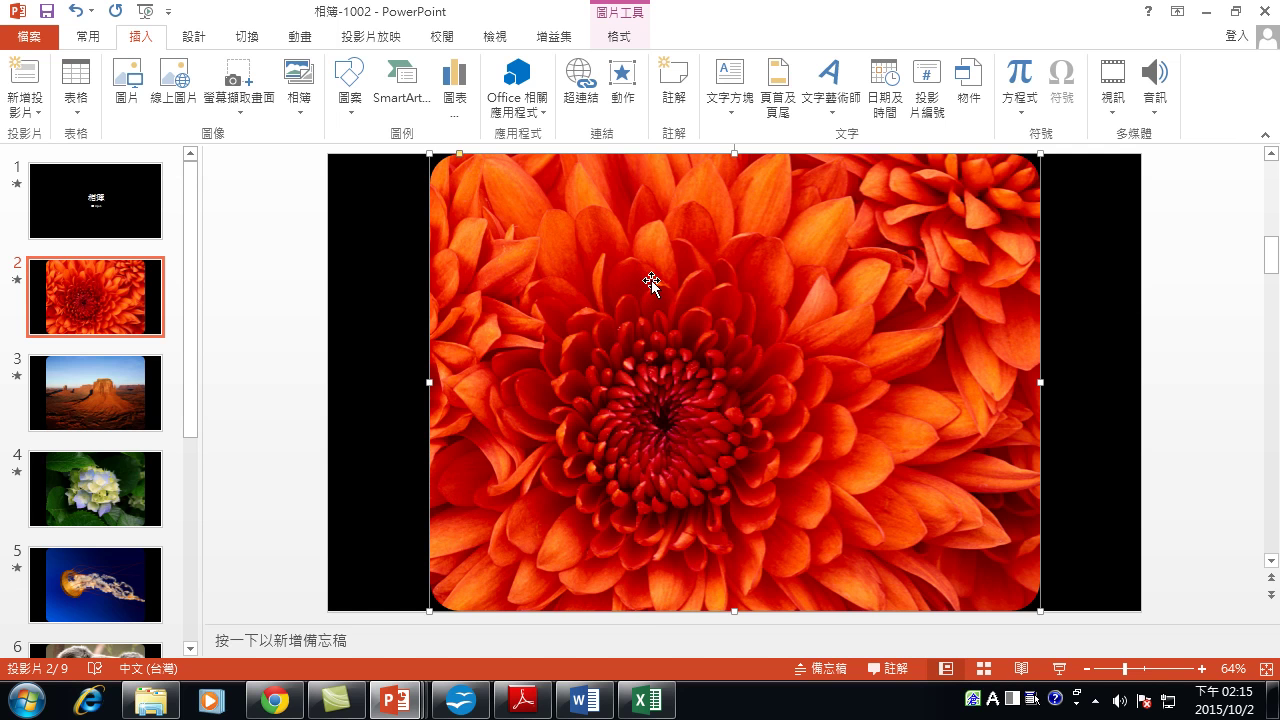
Copy the chrysanthemum, paste it as a picture, and offset the copy down and right.
right_click(651, 280)
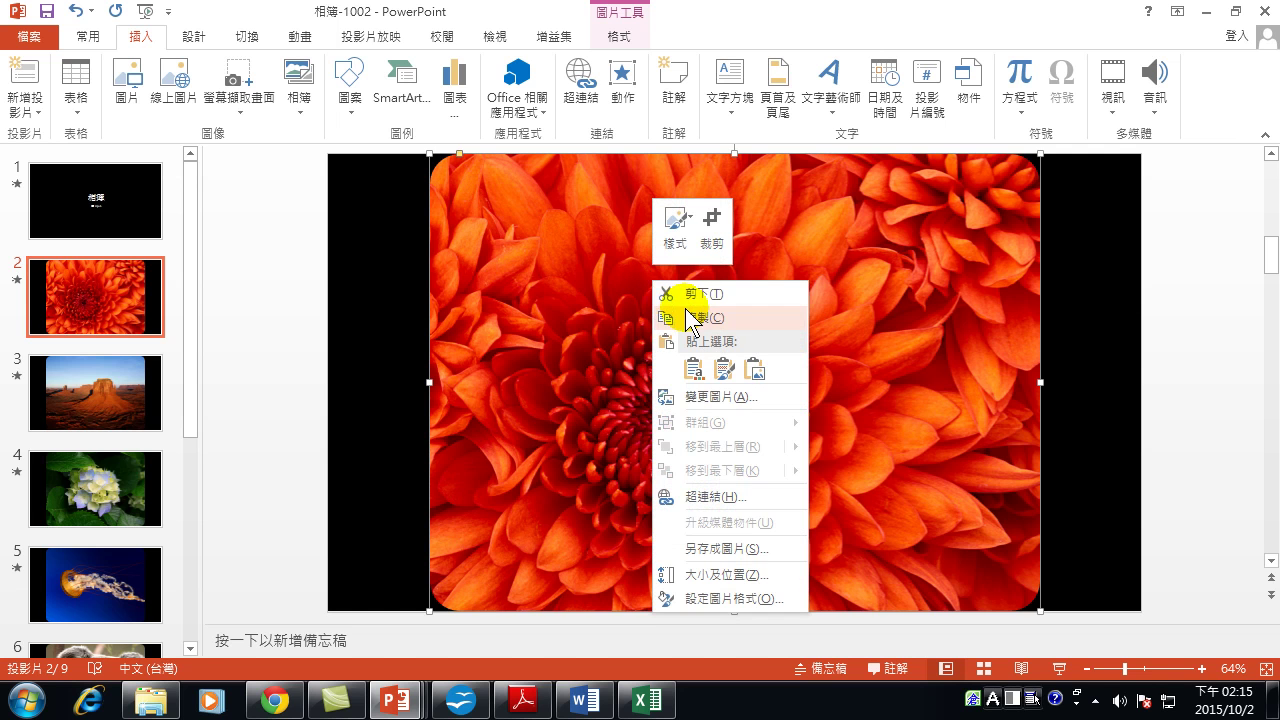
left_click(690, 318)
right_click(630, 251)
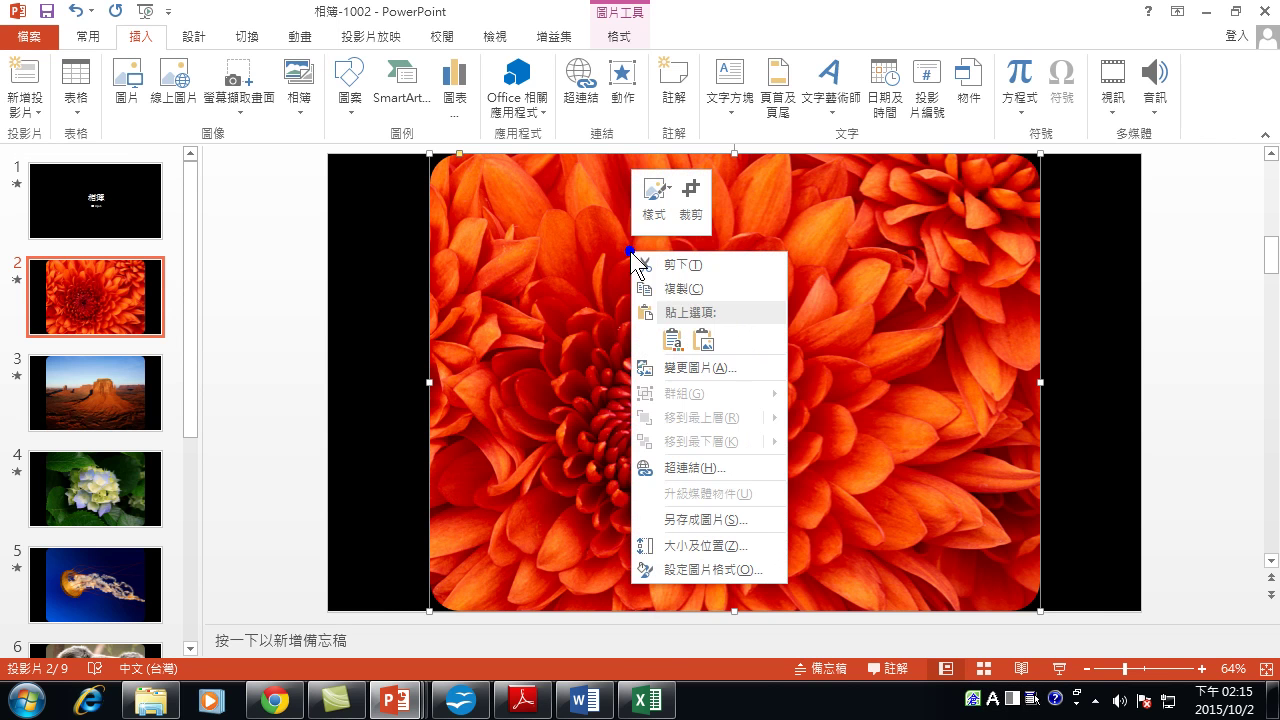
left_click(704, 340)
left_click_drag(706, 345, 760, 366)
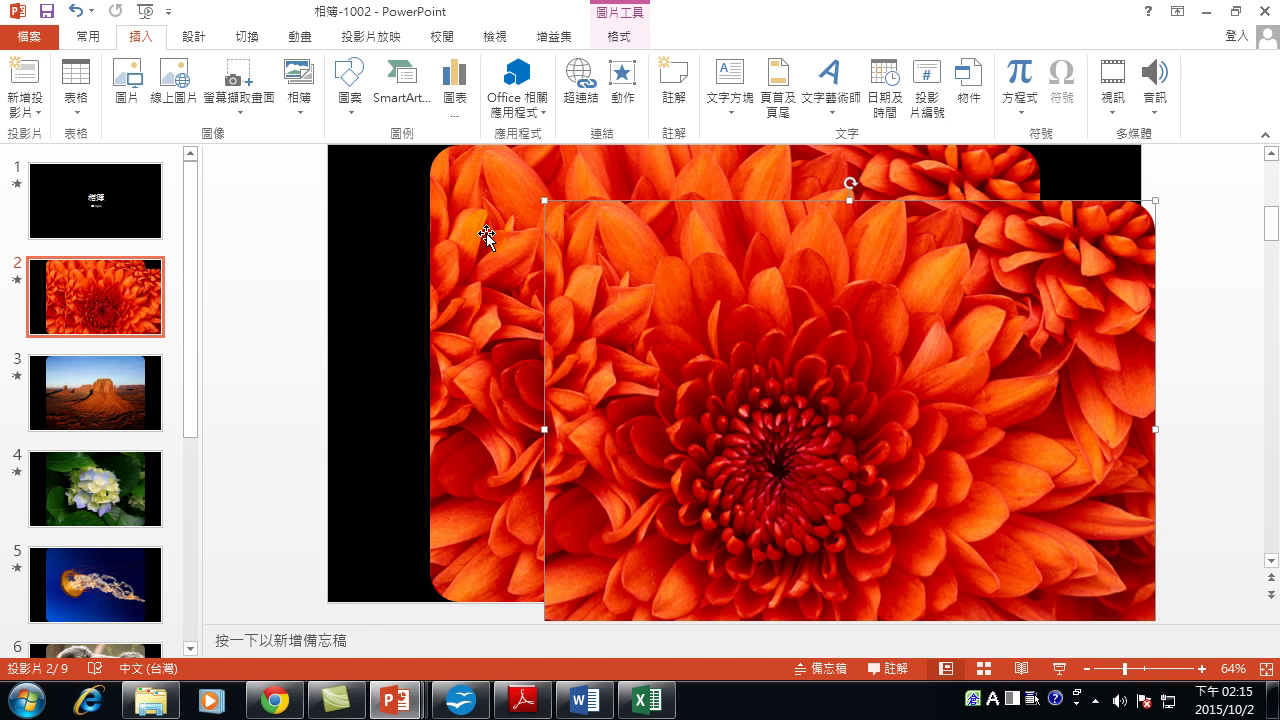
Set the rear chrysanthemum to 0% saturation and align the colour copy exactly over it.
left_click(509, 228)
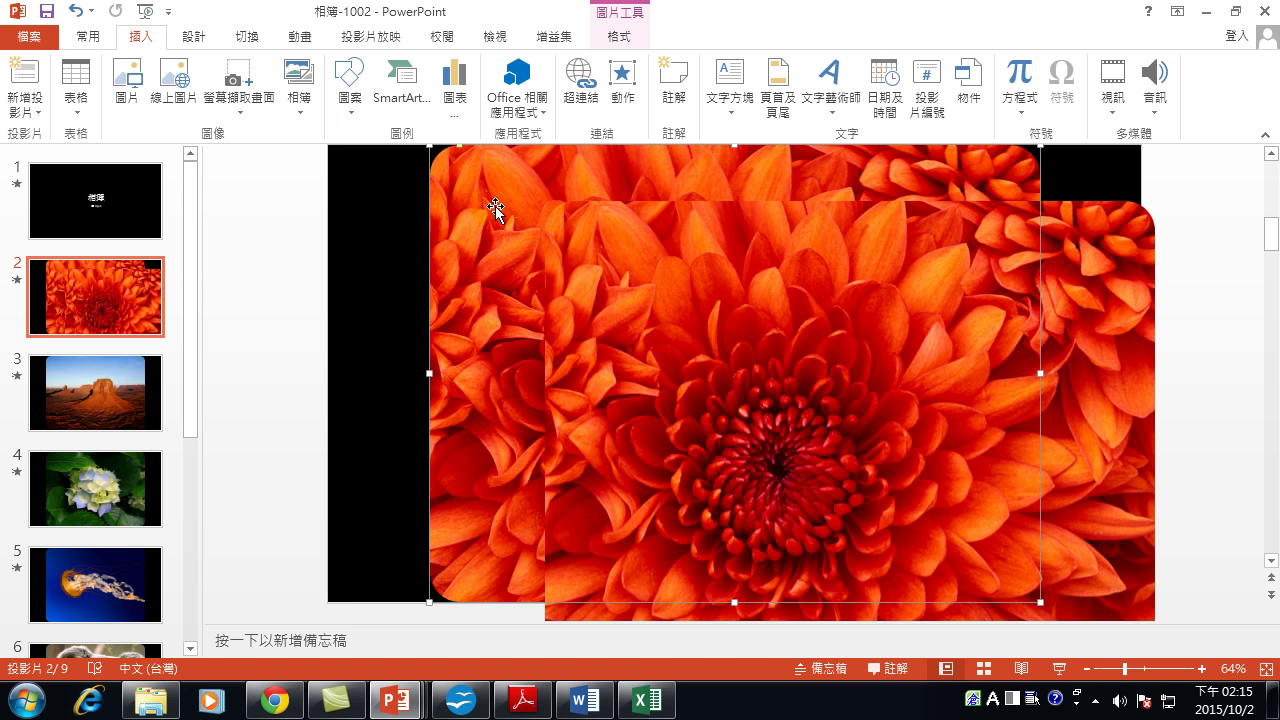
left_click(620, 44)
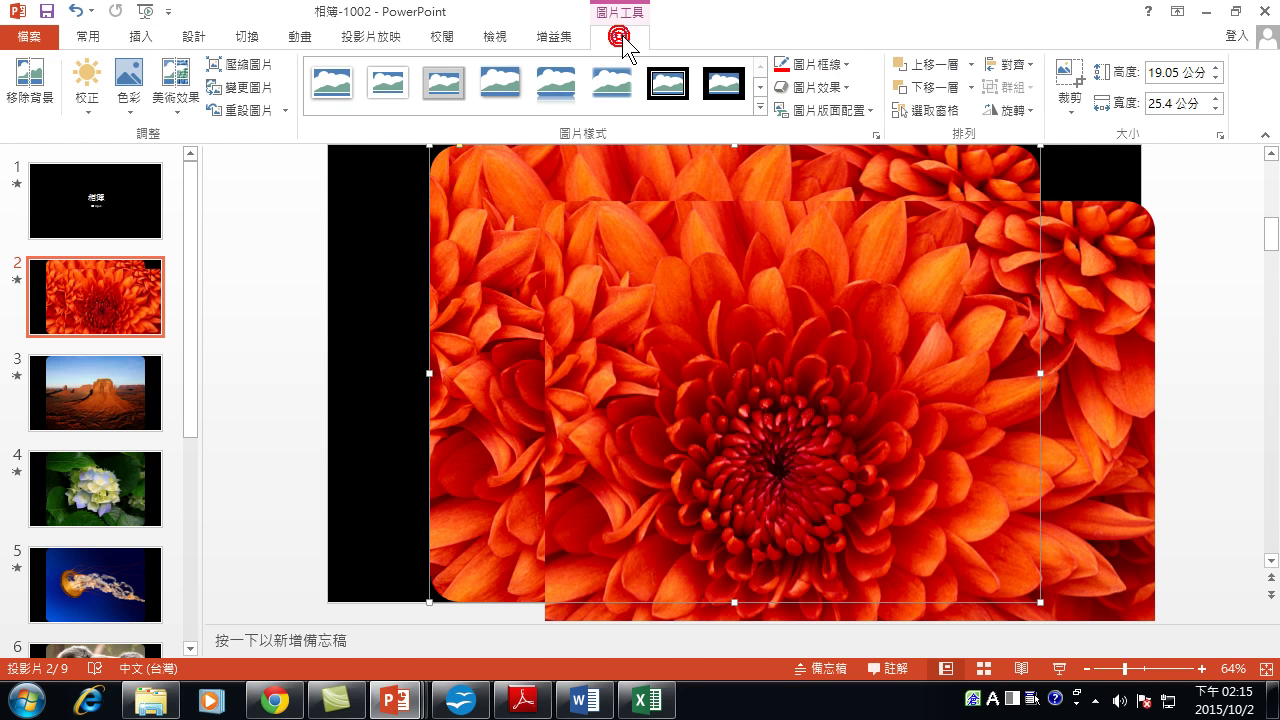
left_click(133, 104)
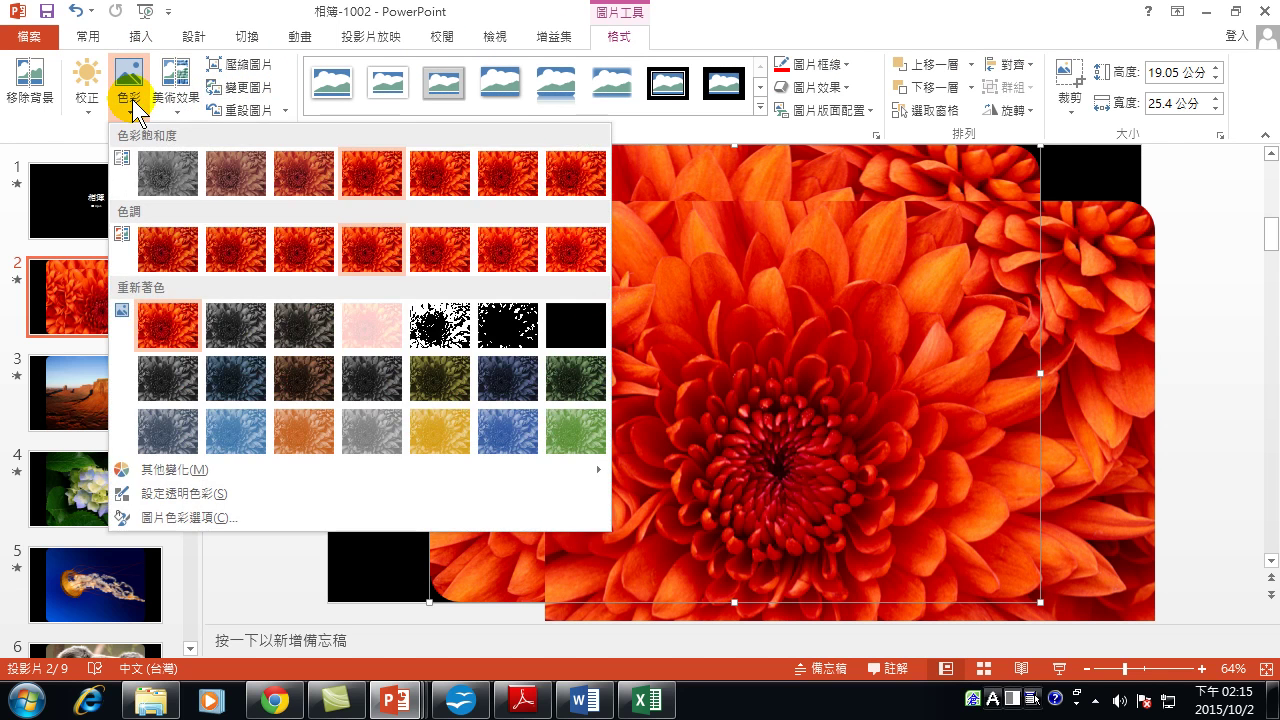
left_click(163, 168)
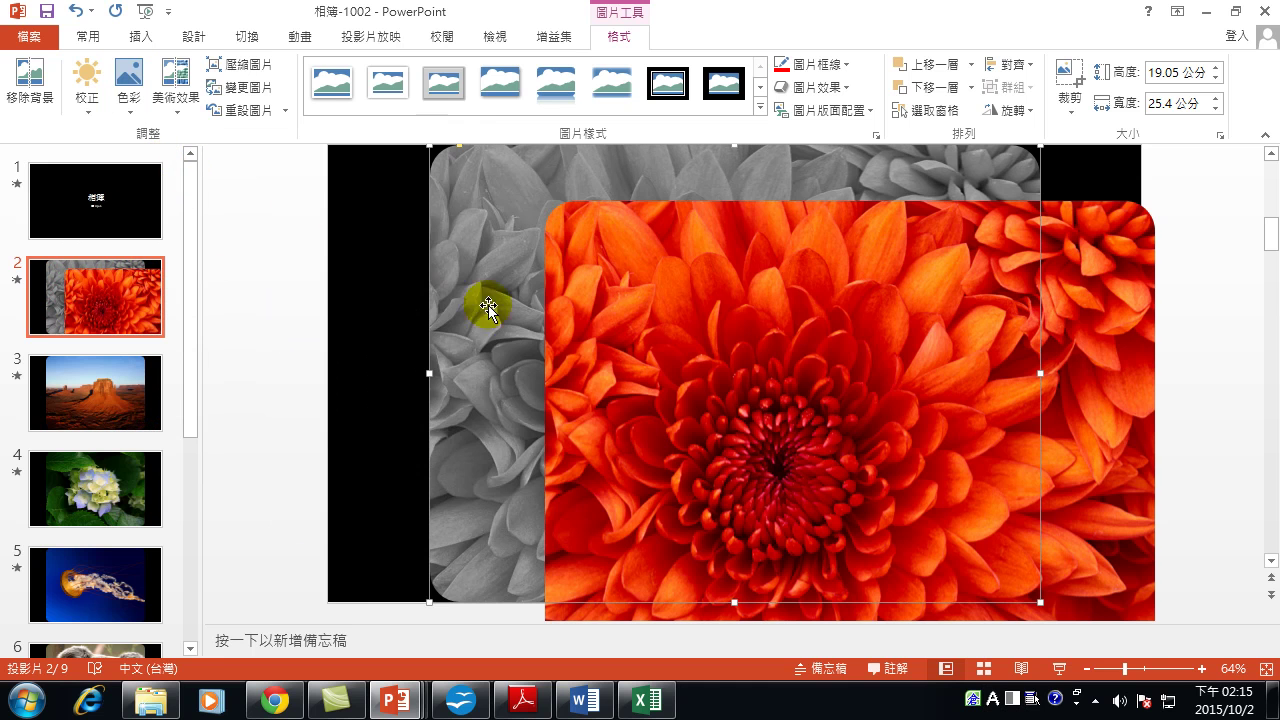
left_click_drag(788, 338, 676, 279)
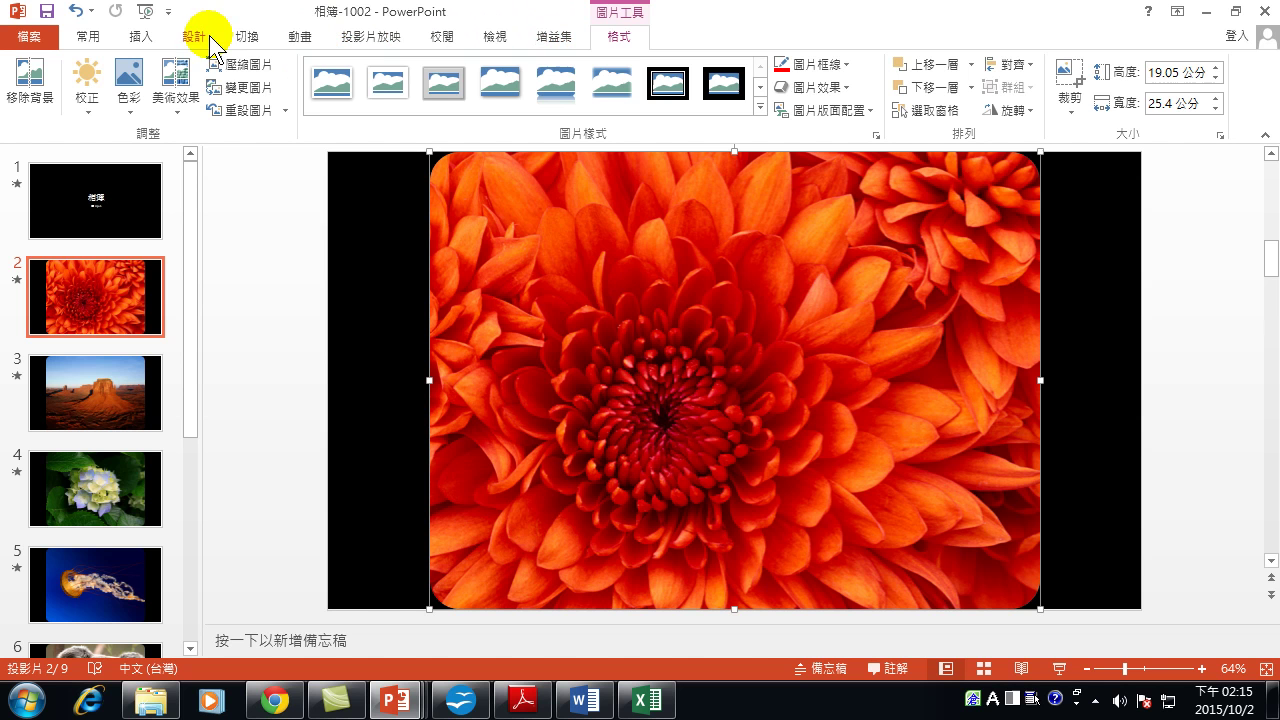
left_click(303, 38)
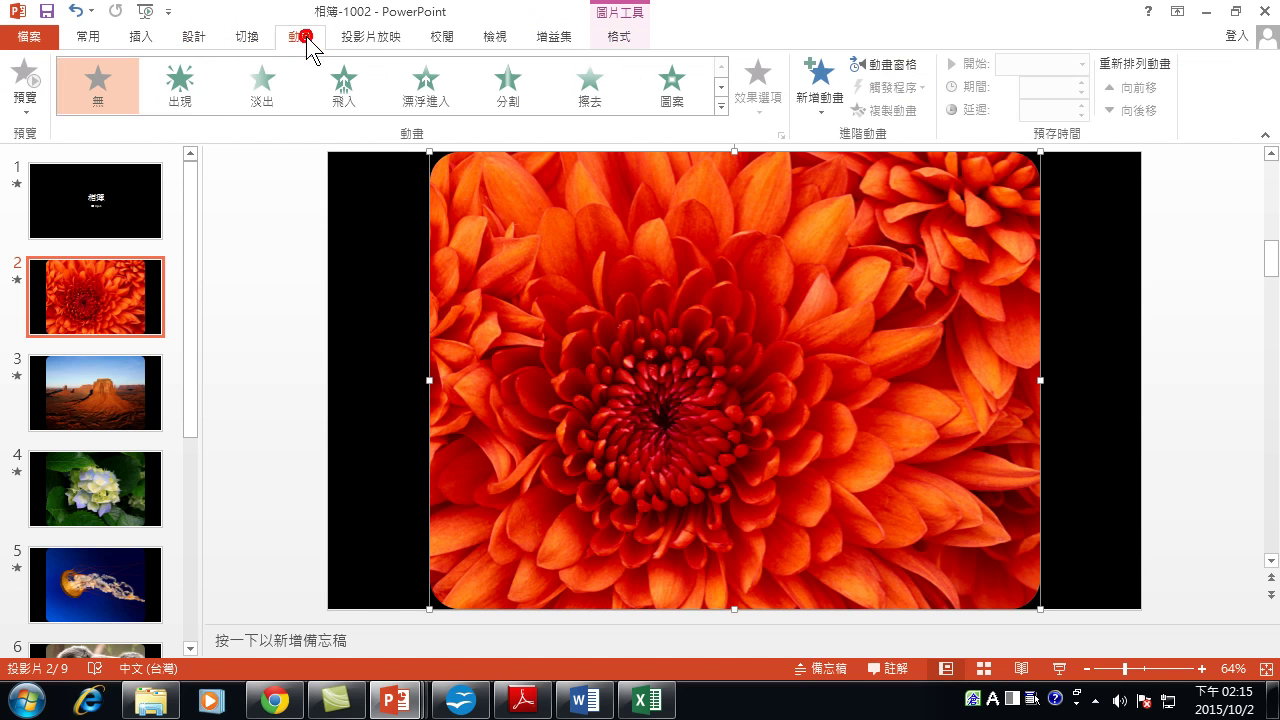
Give the colour chrysanthemum a Fade animation lasting 05.00 seconds.
left_click(266, 80)
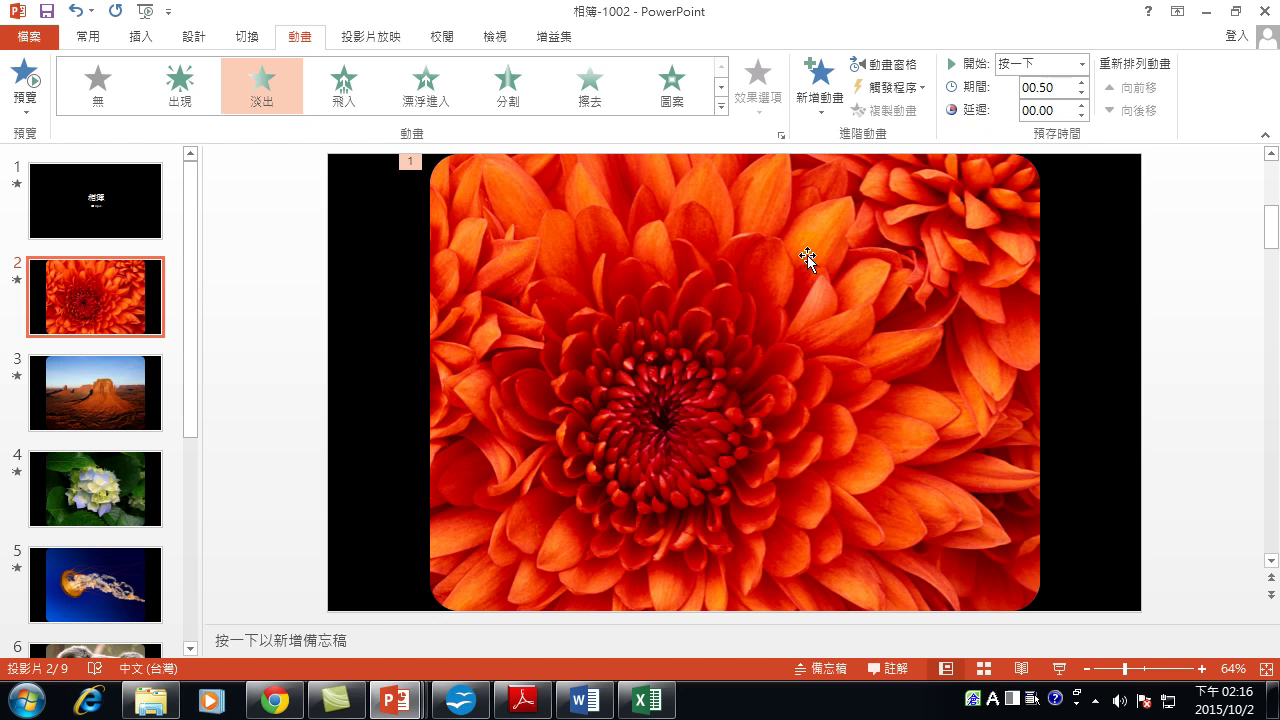
left_click(1081, 82)
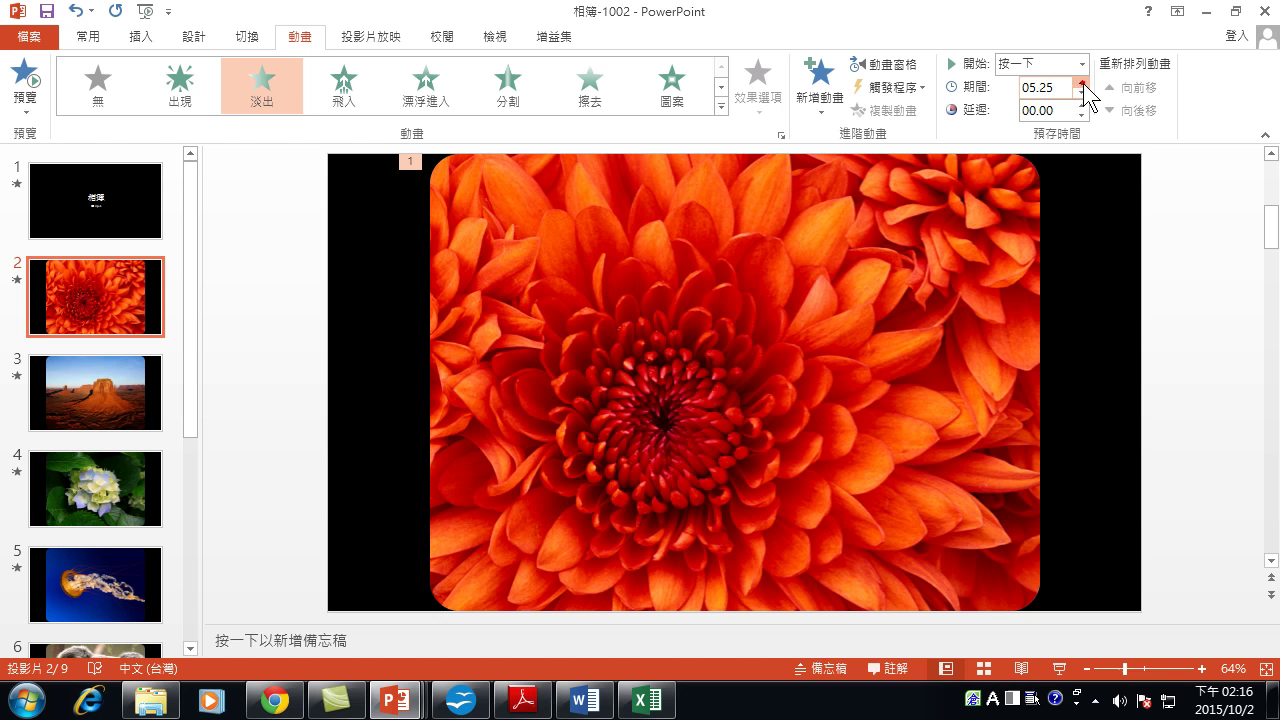
left_click(1082, 83)
left_click(1082, 93)
Preview the fade from the Animation Pane, then move to the desert slide 3.
left_click(888, 64)
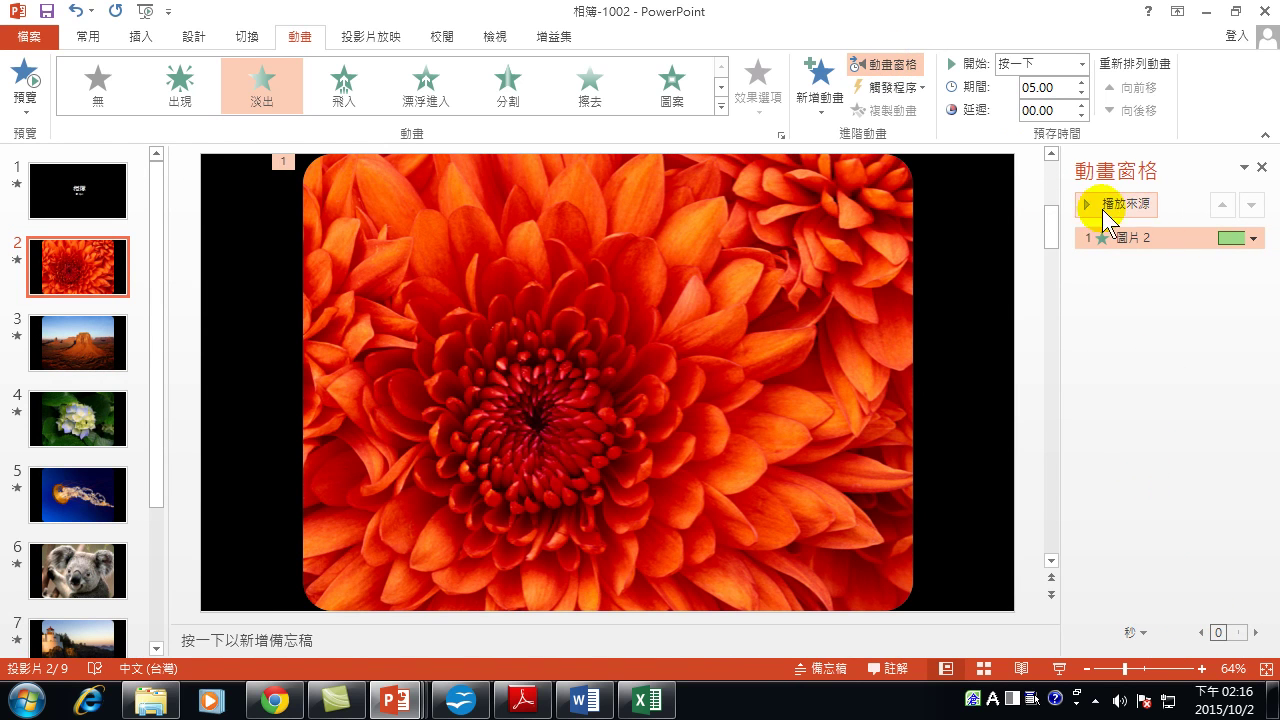
left_click(1095, 204)
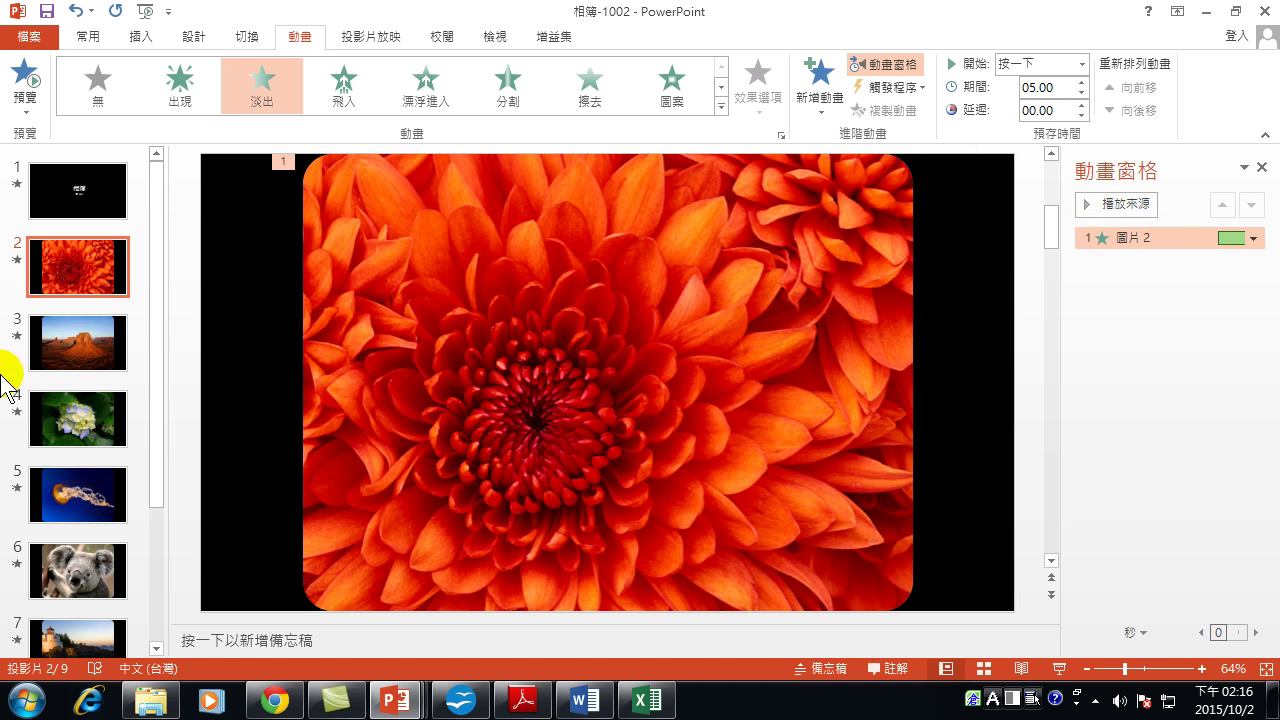
left_click(85, 334)
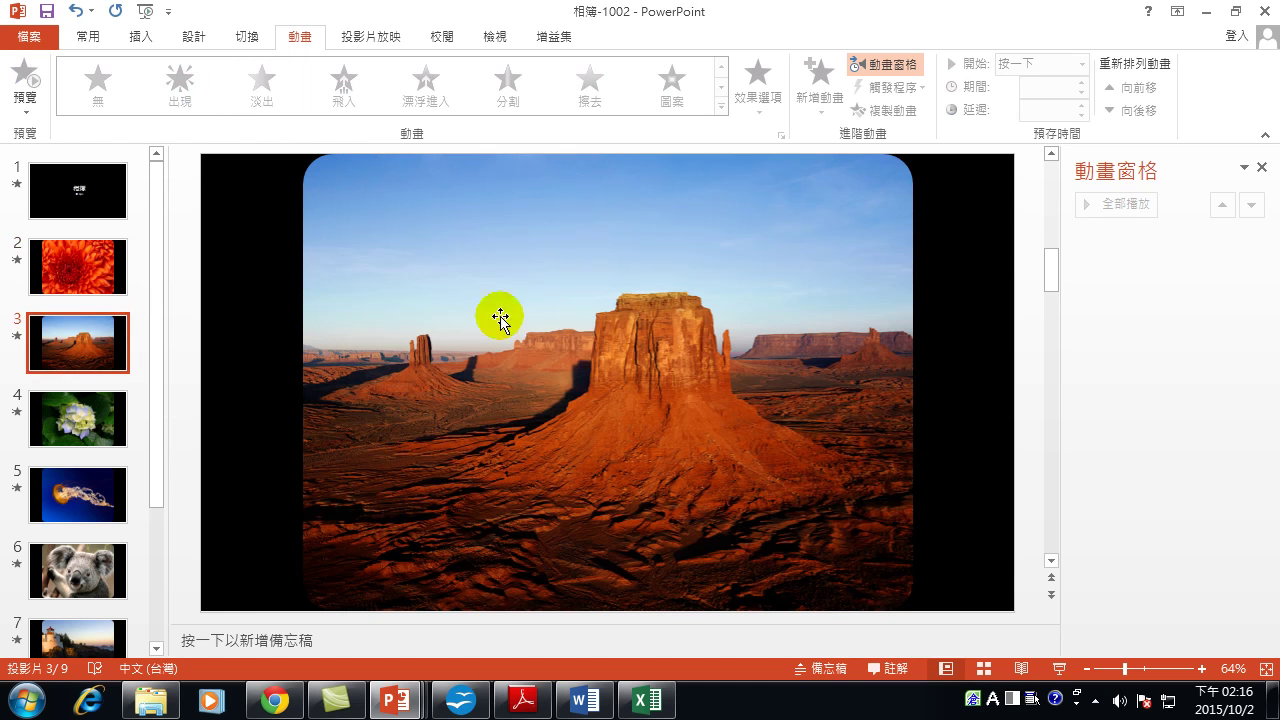
Copy the desert picture and paste a duplicate onto slide 3.
right_click(537, 261)
left_click(599, 300)
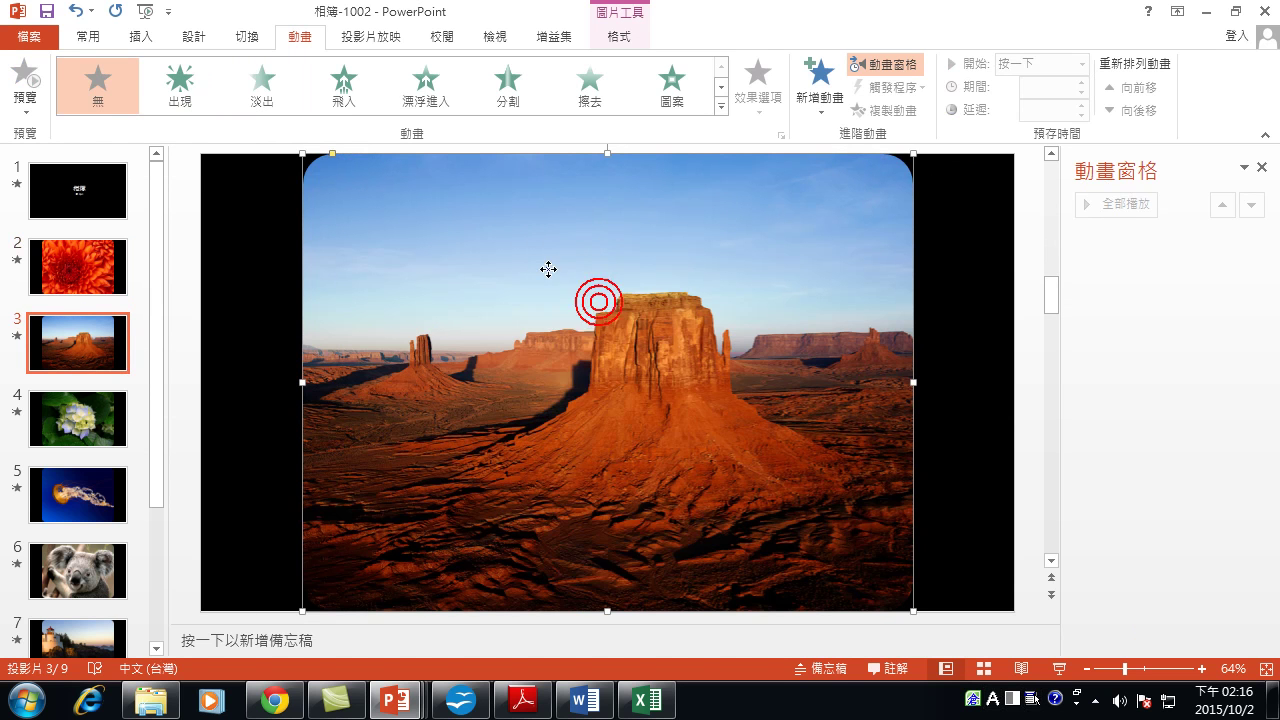
right_click(548, 268)
left_click(601, 363)
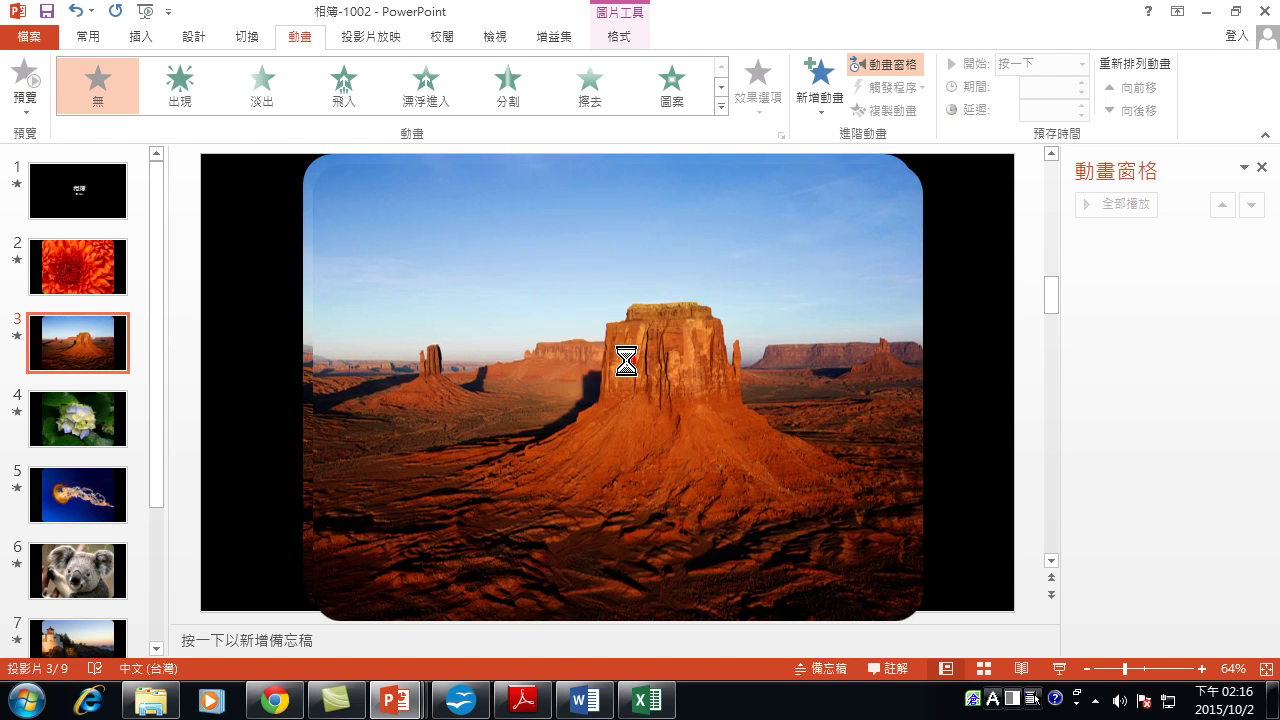
Set the back desert picture to 0% saturation and align the colour copy over it.
left_click(310, 210)
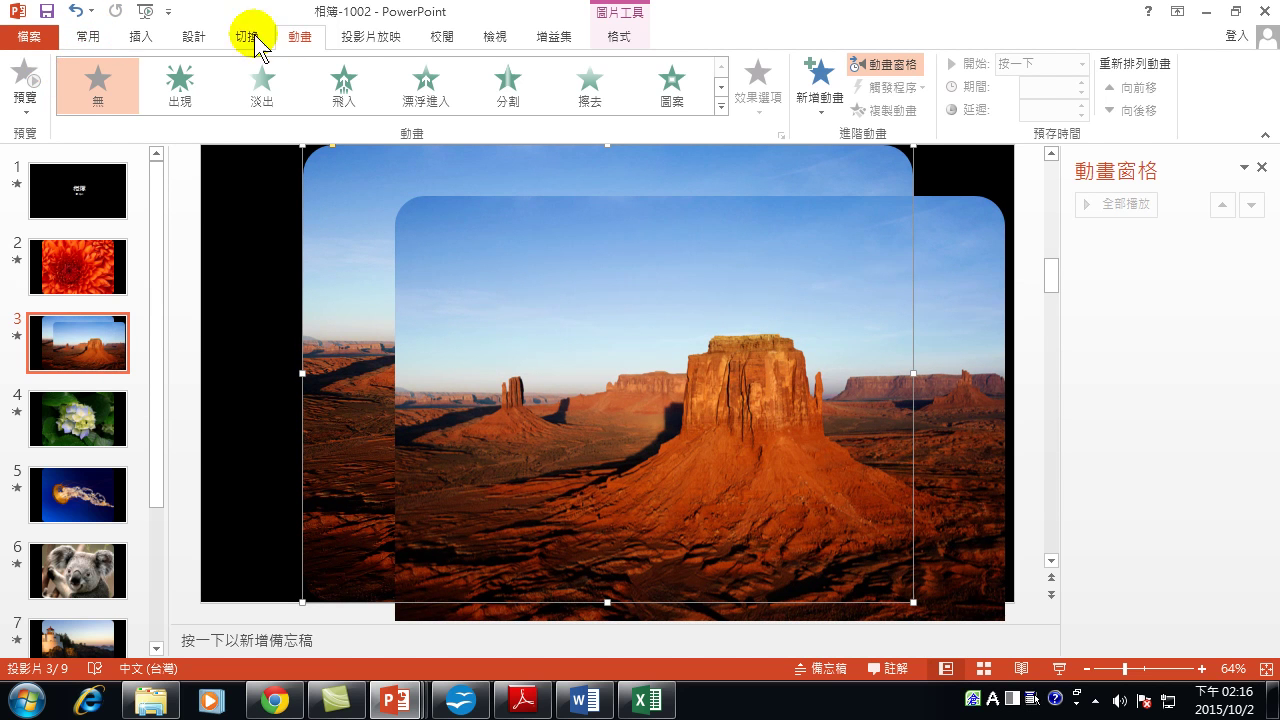
left_click(616, 36)
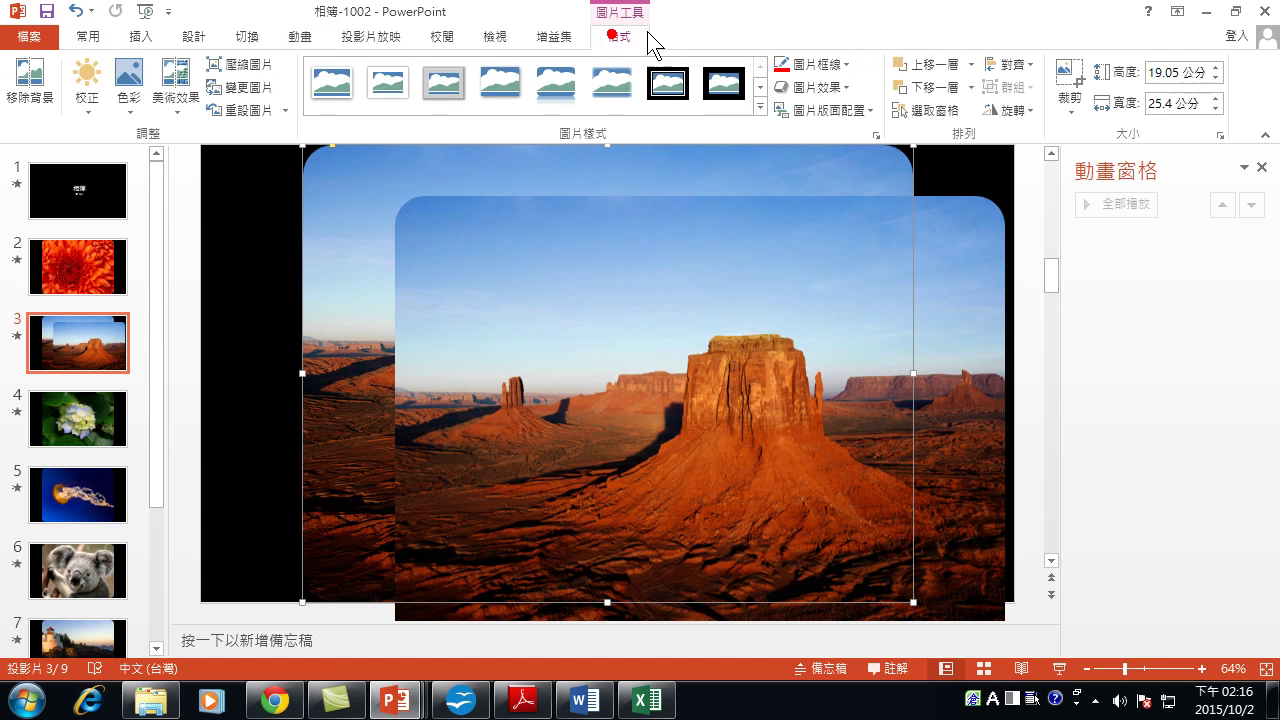
left_click(128, 80)
left_click(167, 171)
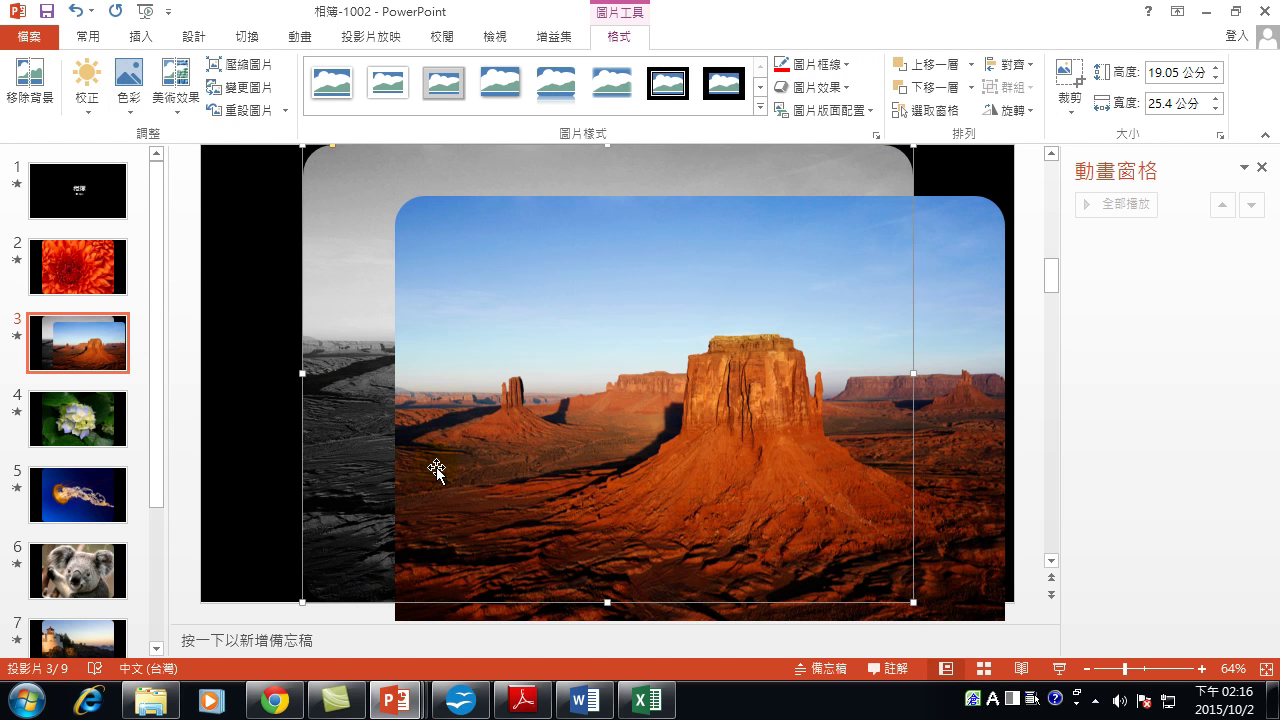
left_click_drag(948, 354, 857, 314)
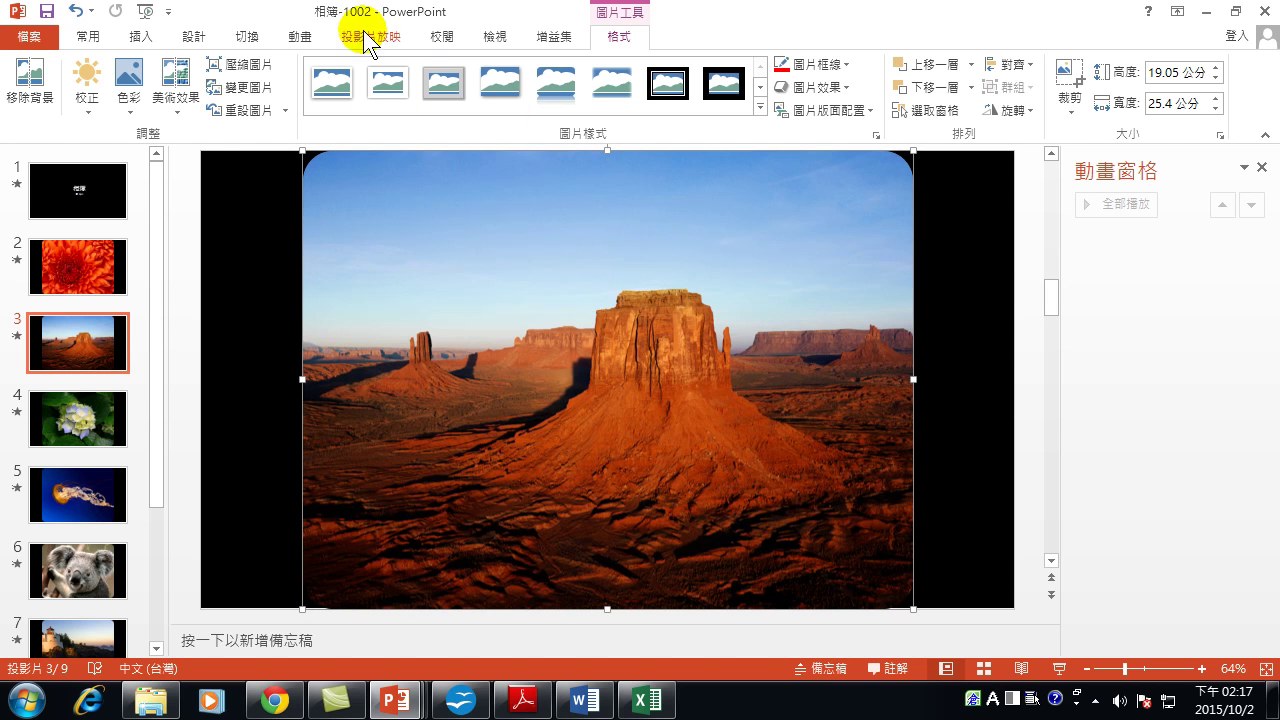
Give the colour desert photo a 10-second Fade, preview it, then return to slide 2.
left_click(300, 37)
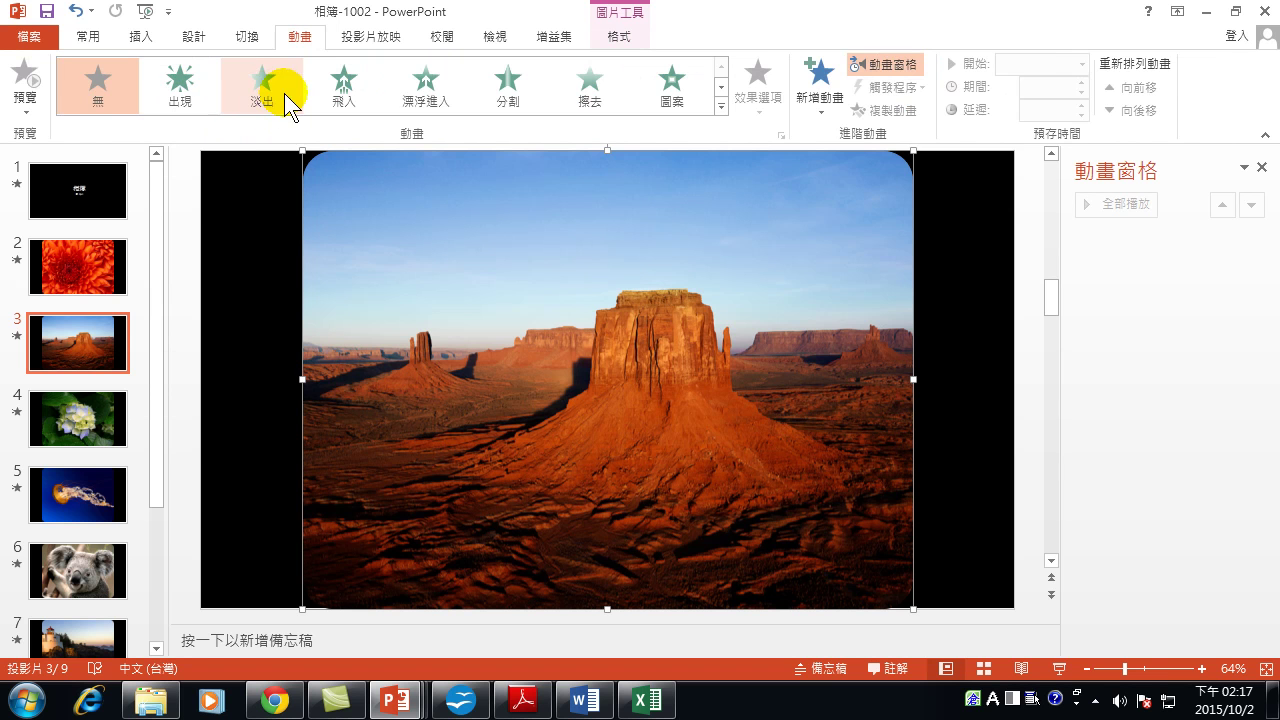
left_click(283, 97)
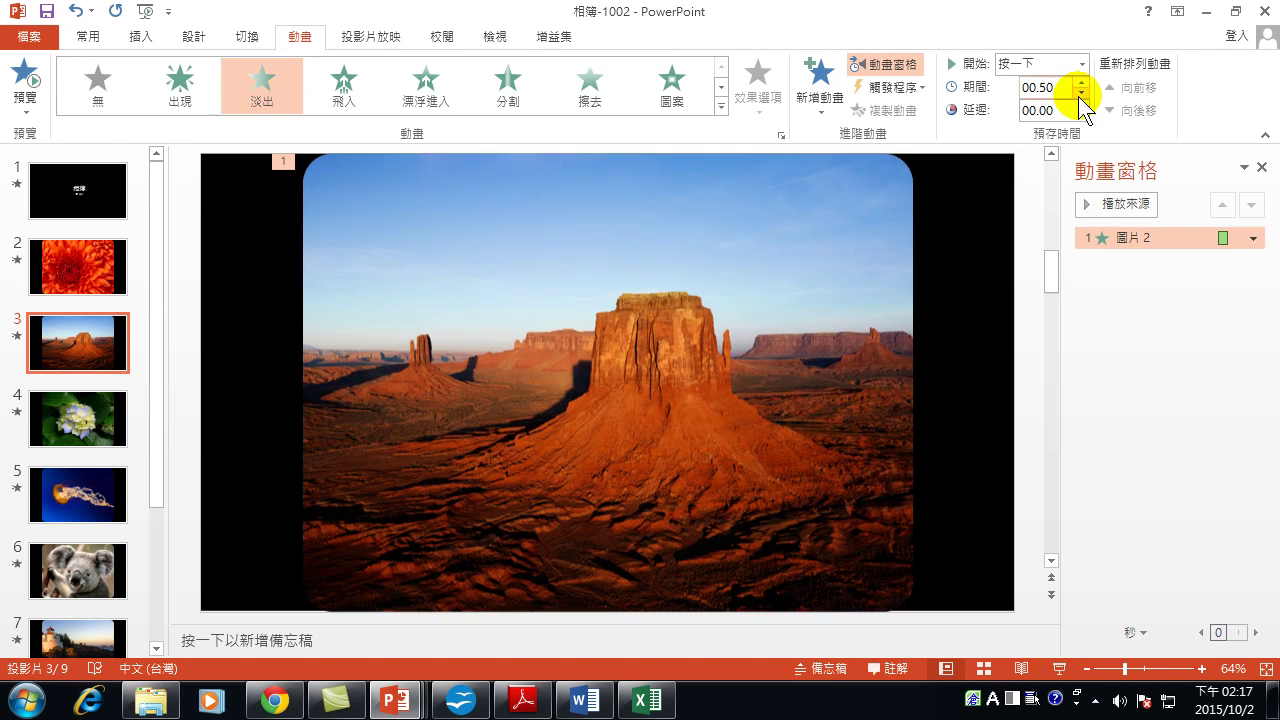
double_click(1057, 91)
left_click(1084, 90)
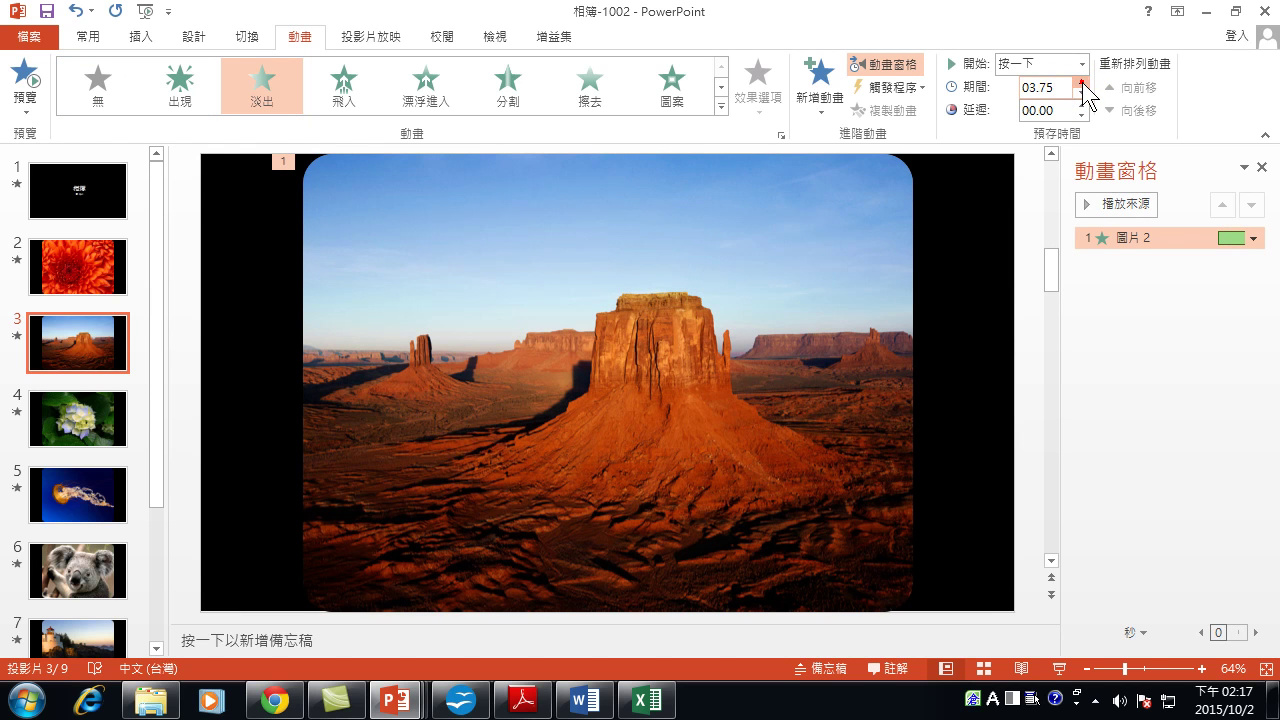
left_click_drag(1083, 85, 1083, 85)
left_click_drag(1082, 84, 1082, 84)
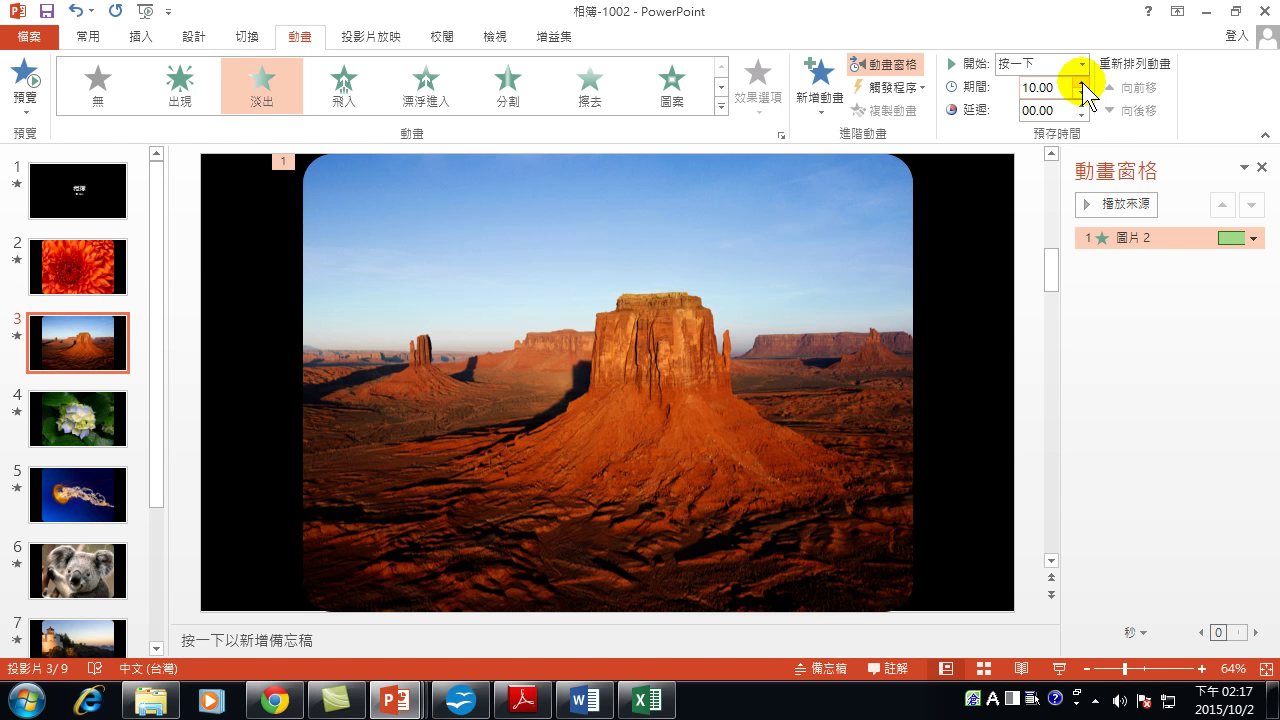
left_click(1106, 206)
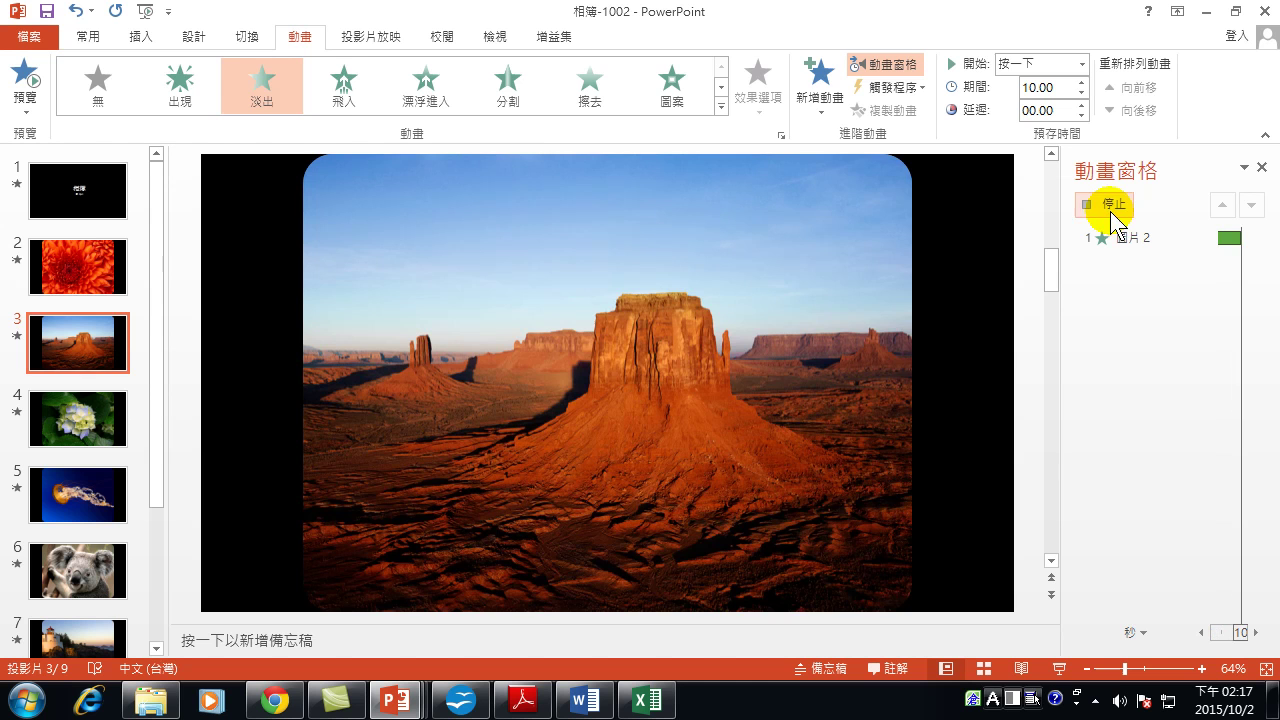
left_click(88, 265)
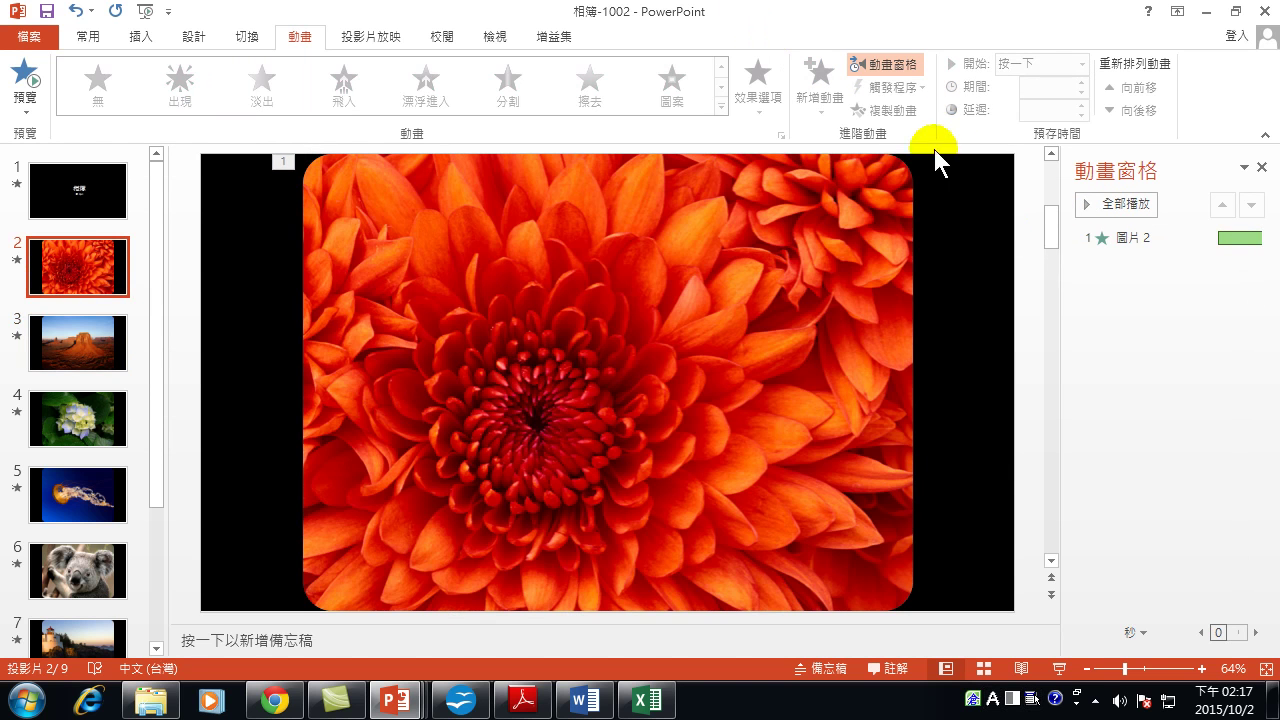
Raise the colour flower photo's fade duration to 10.00 seconds.
left_click(772, 197)
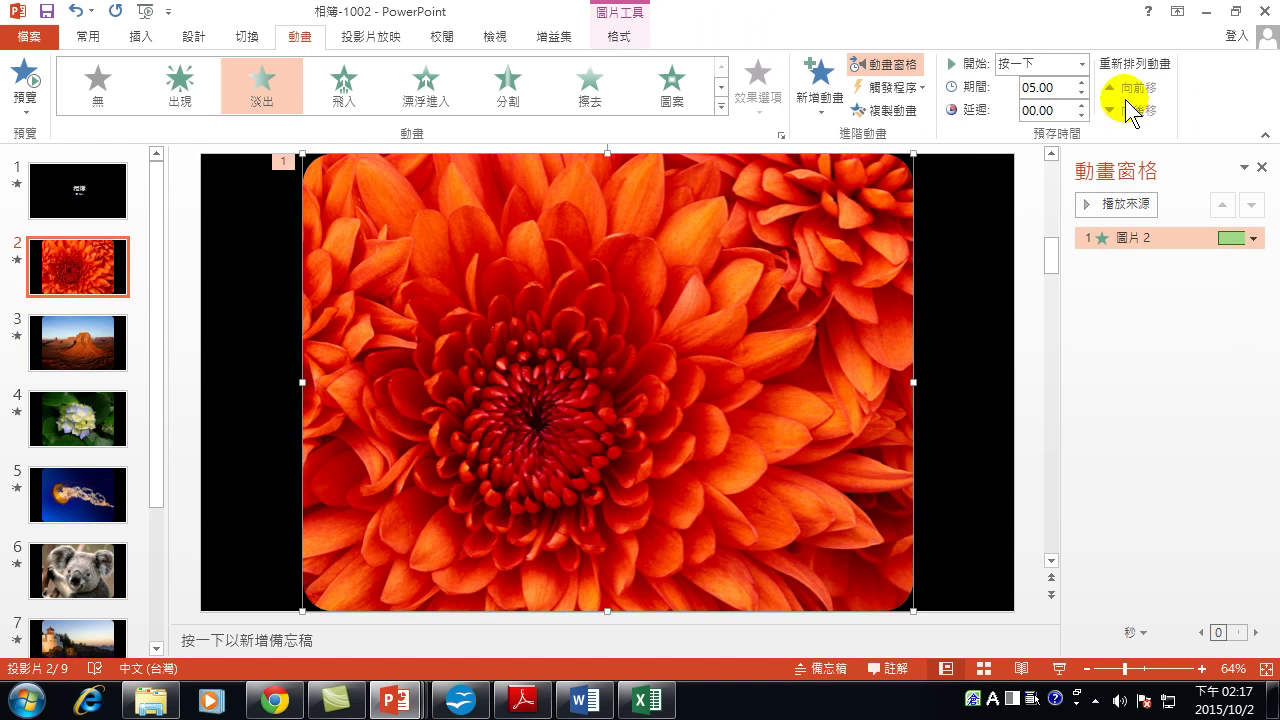
left_click(1081, 82)
left_click(1081, 82)
left_click(1081, 82)
left_click(1081, 82)
left_click(1081, 82)
left_click(1081, 82)
left_click(1081, 82)
left_click(1081, 82)
left_click(1081, 82)
left_click(1081, 82)
left_click(1081, 82)
left_click(1081, 82)
left_click(1081, 82)
left_click(1081, 82)
left_click(1081, 82)
left_click(1081, 82)
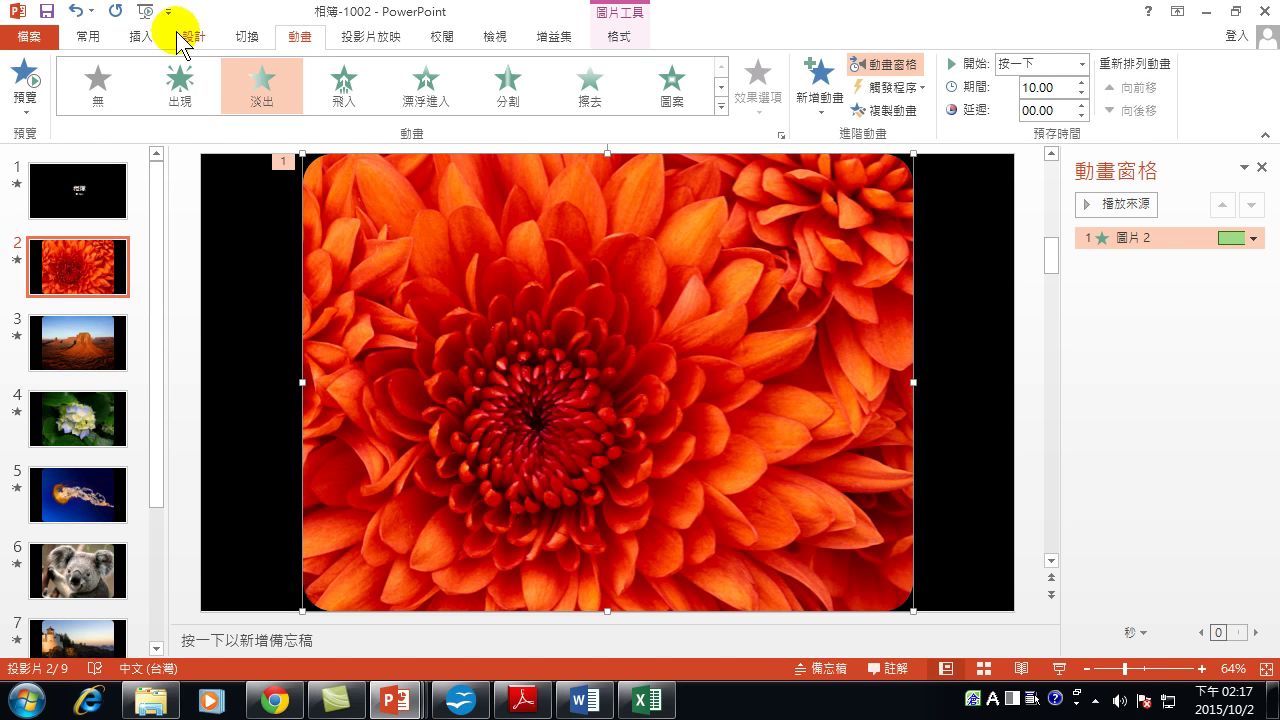
Set slides to advance automatically after 00:10.00 and apply that timing to all slides.
left_click(245, 38)
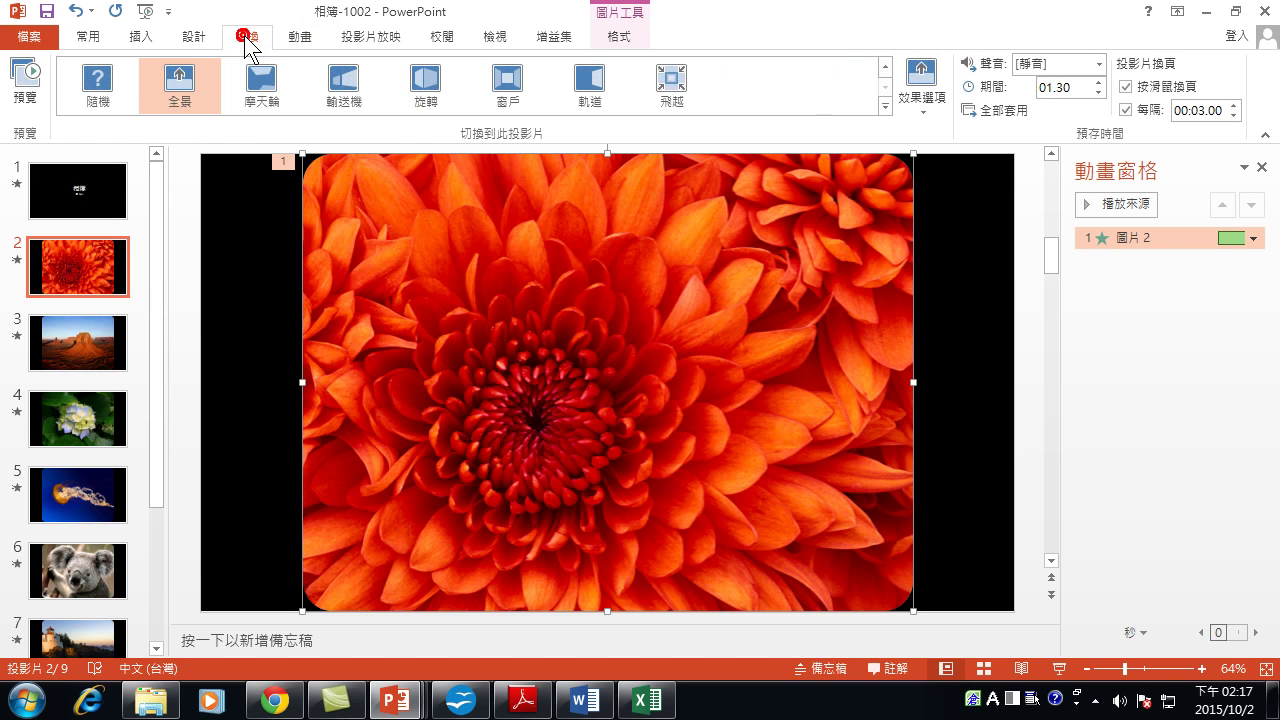
left_click(1235, 105)
left_click(1235, 105)
left_click(1235, 105)
left_click(1235, 105)
left_click(1235, 105)
left_click(1235, 105)
left_click(1235, 105)
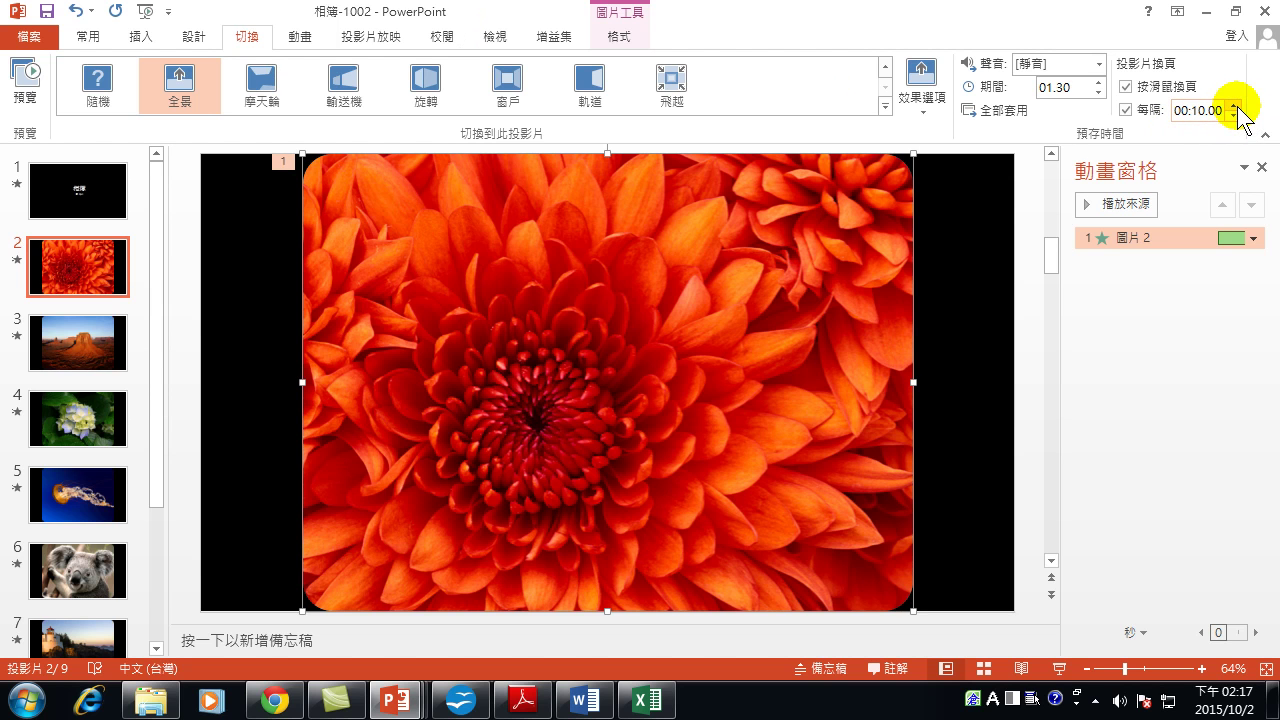
left_click(1010, 112)
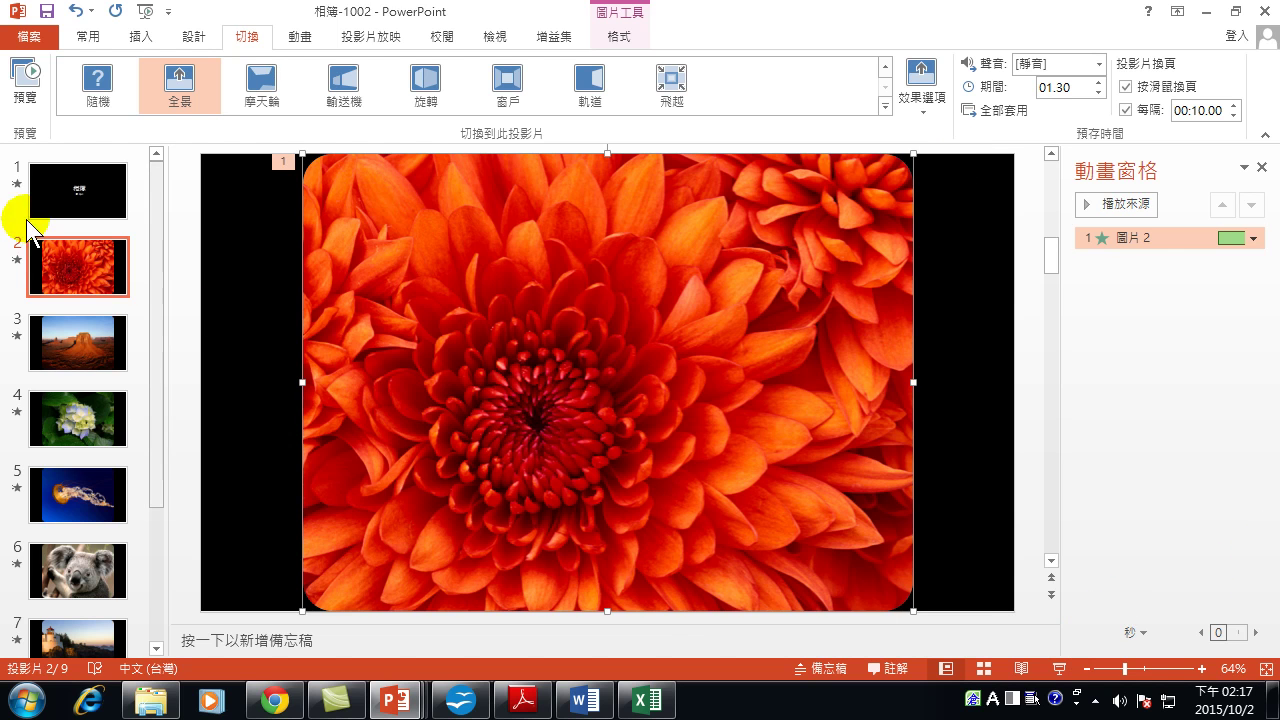
Switch between the title slide and flower slide, ending on slide 1.
left_click(55, 179)
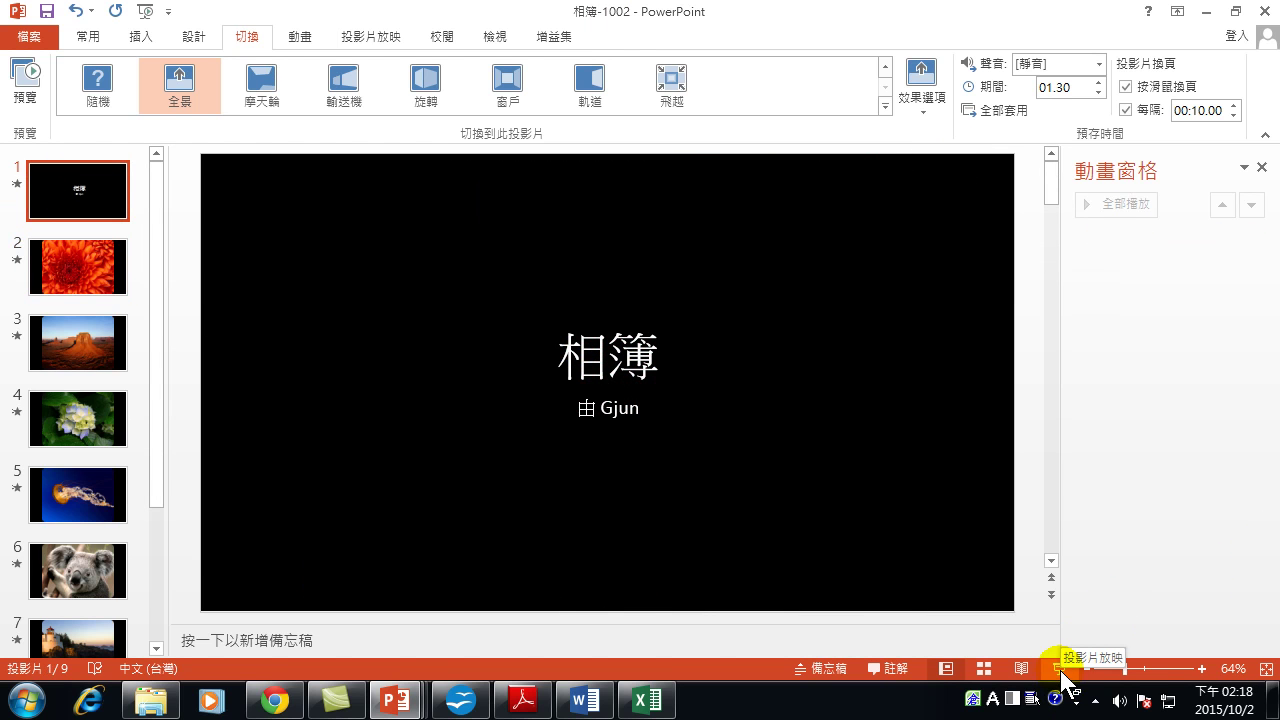
left_click(38, 252)
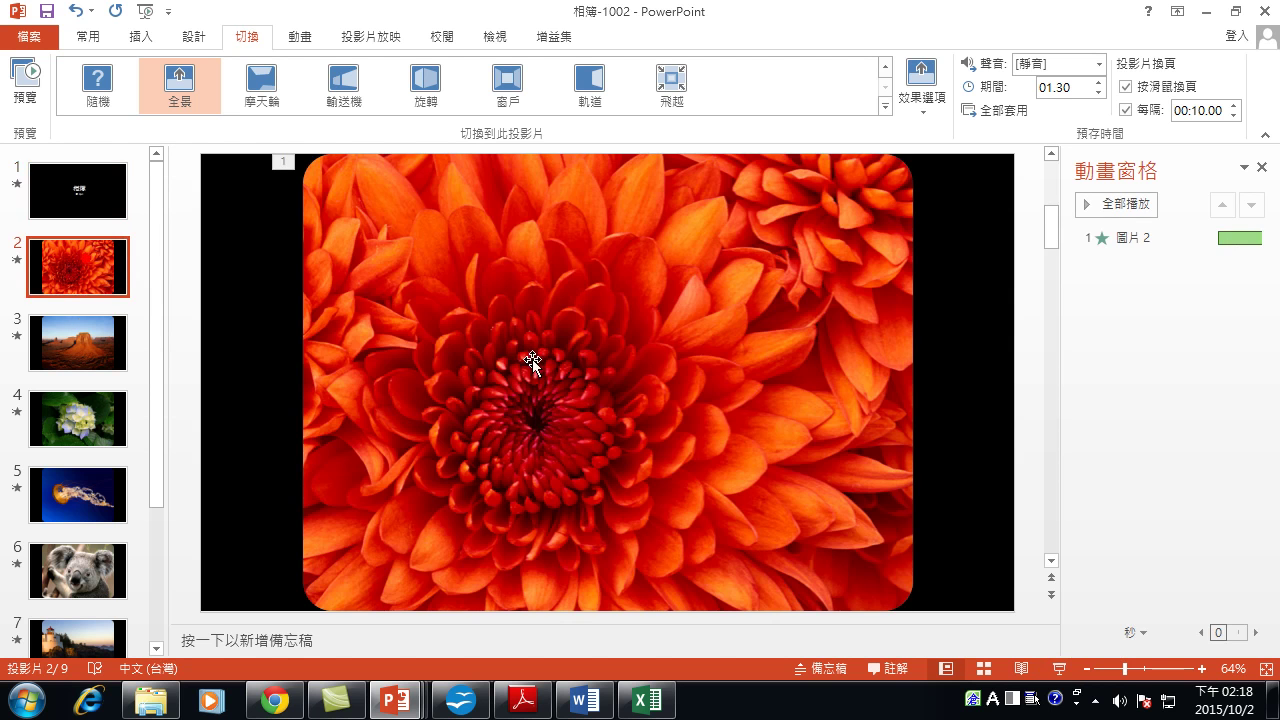
left_click(64, 178)
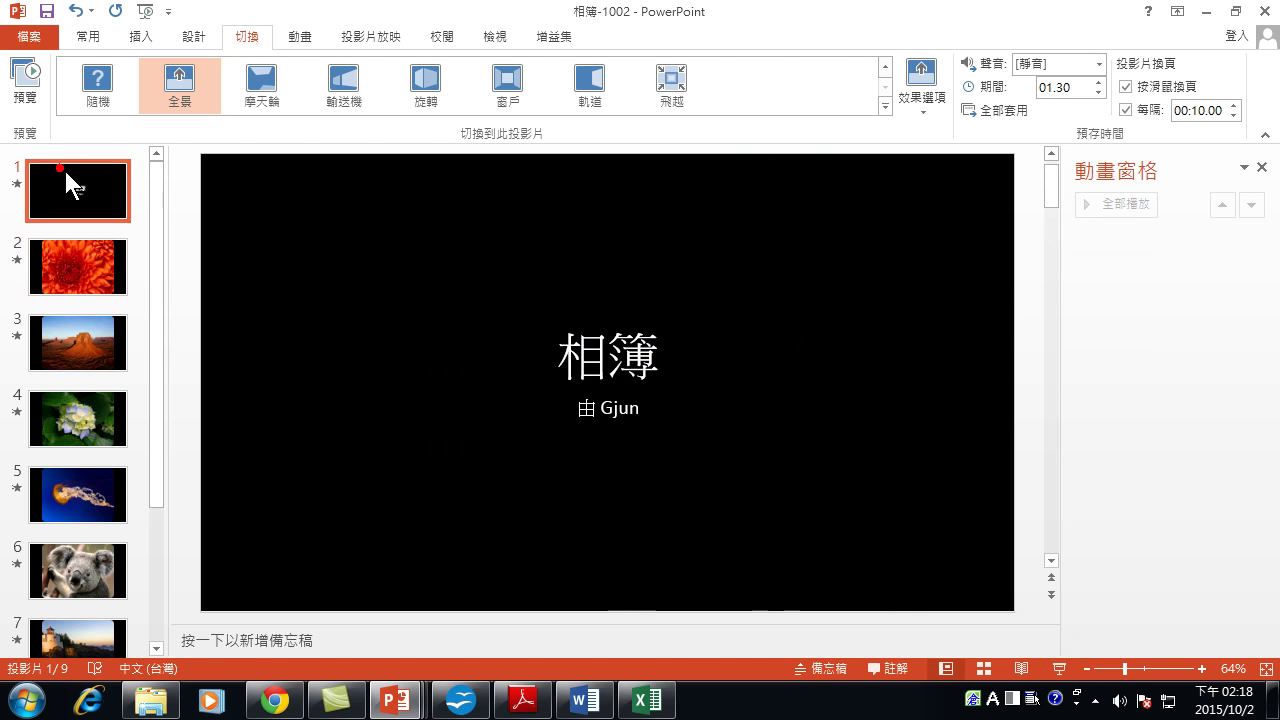
Start the slide show from the title slide and advance to the flower slide.
left_click(1058, 668)
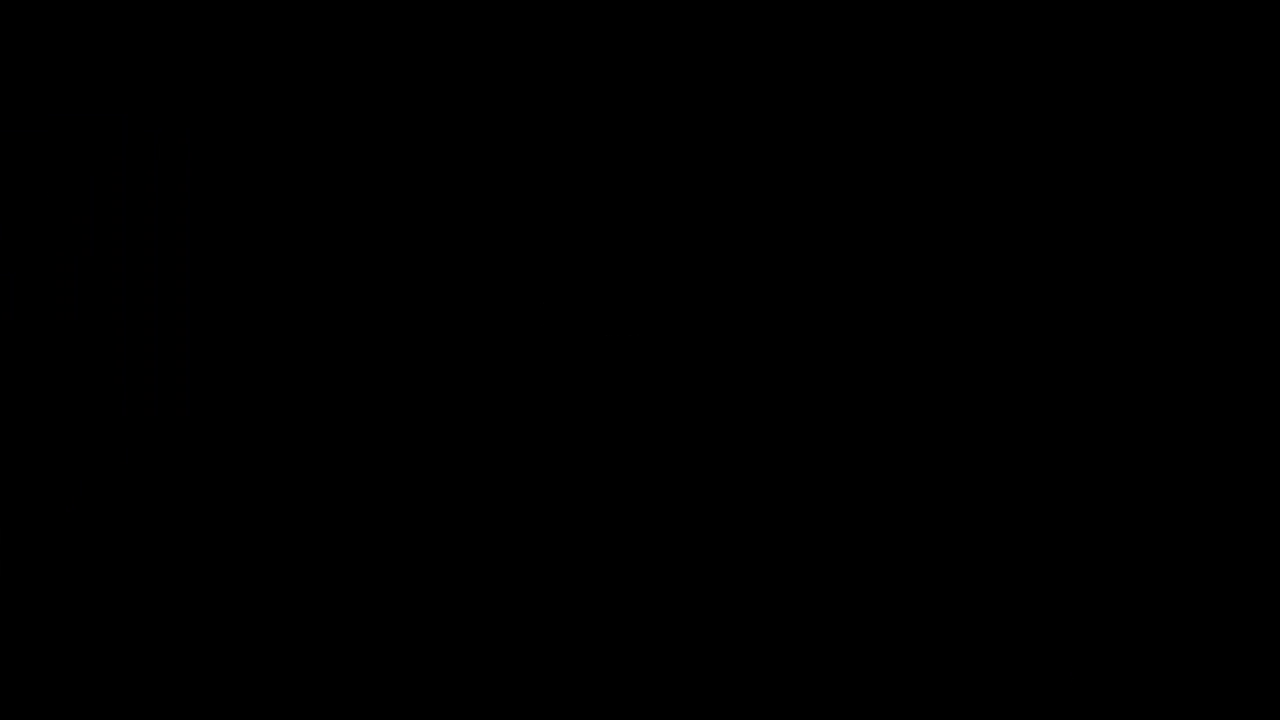
key("space")
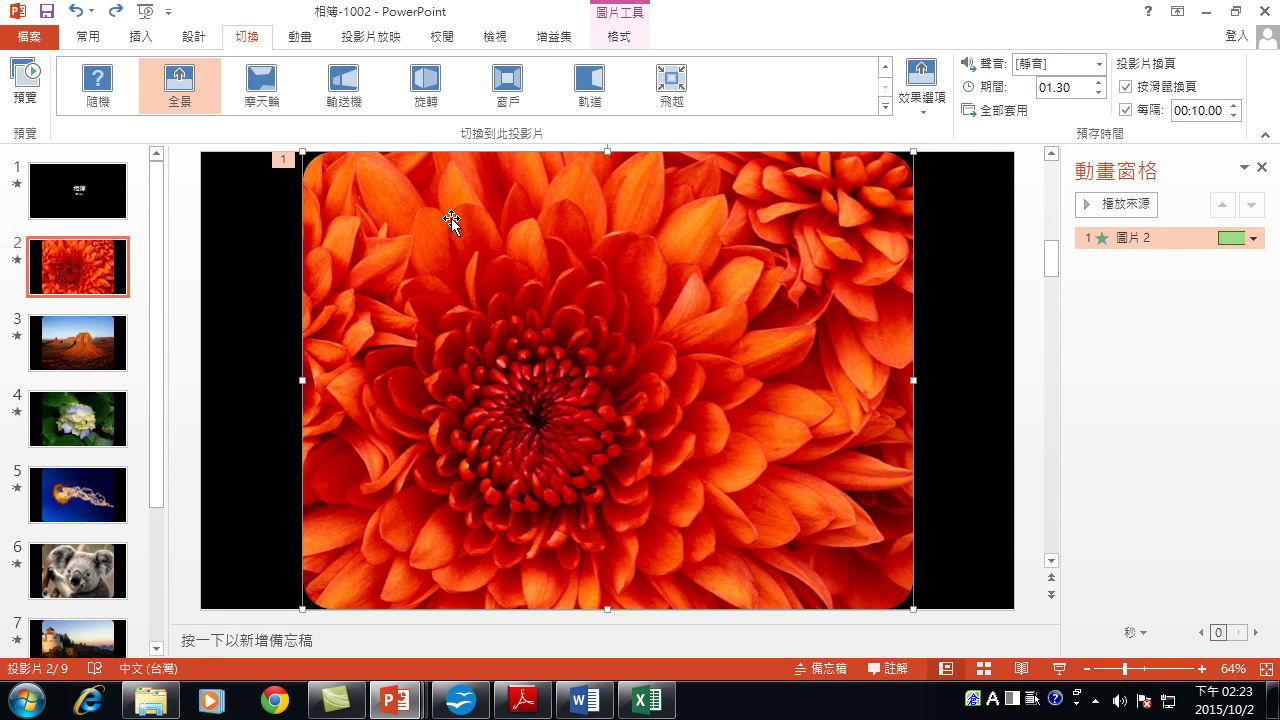
Drag the colour chrysanthemum down-right and nudge it further, exposing the grayscale original.
left_click_drag(451, 218, 516, 249)
left_click(330, 248)
left_click(327, 241)
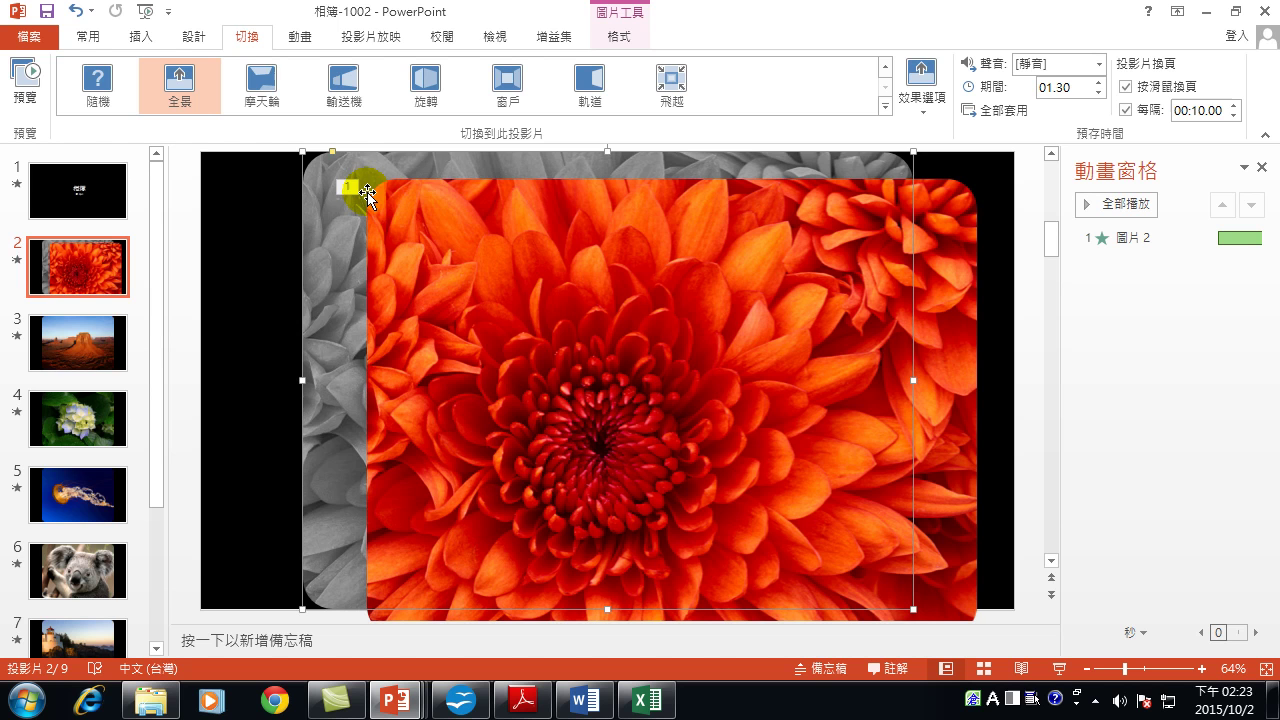
left_click(507, 245)
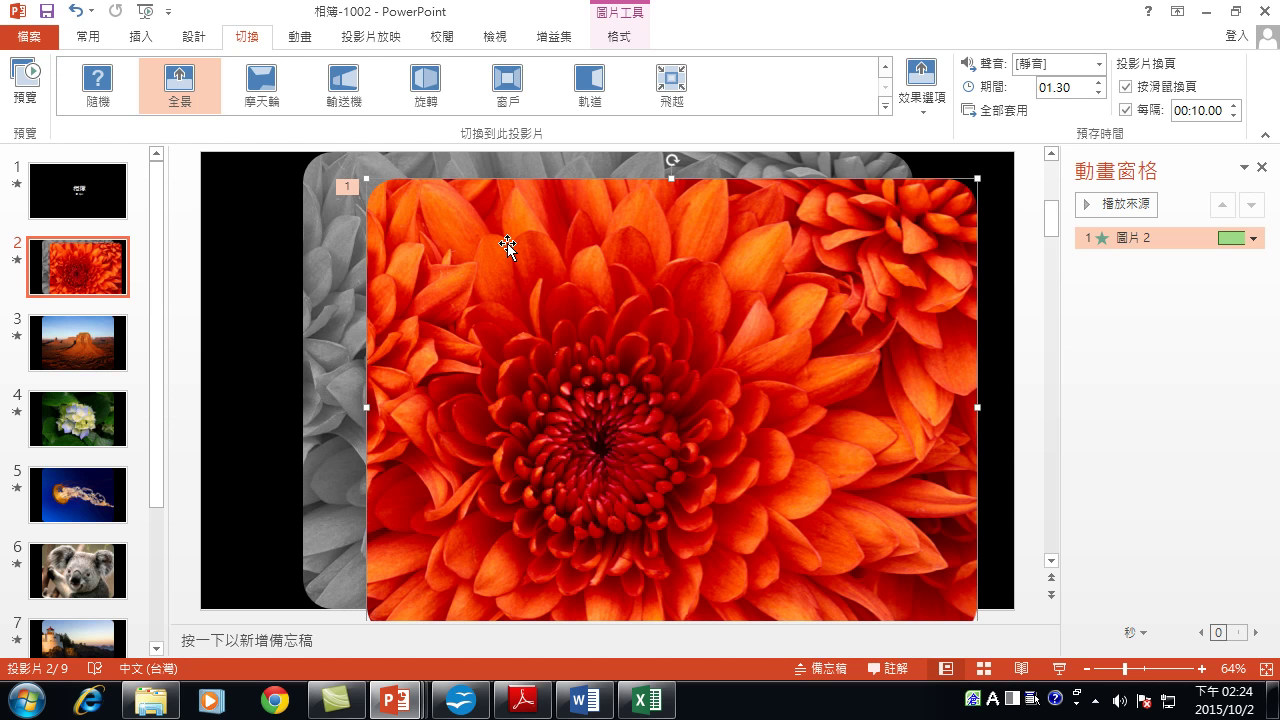
left_click_drag(403, 232, 357, 217)
Preview the chrysanthemum's 10-second 淡出 fade from the Animation Pane.
scroll(357, 217, "up", 2)
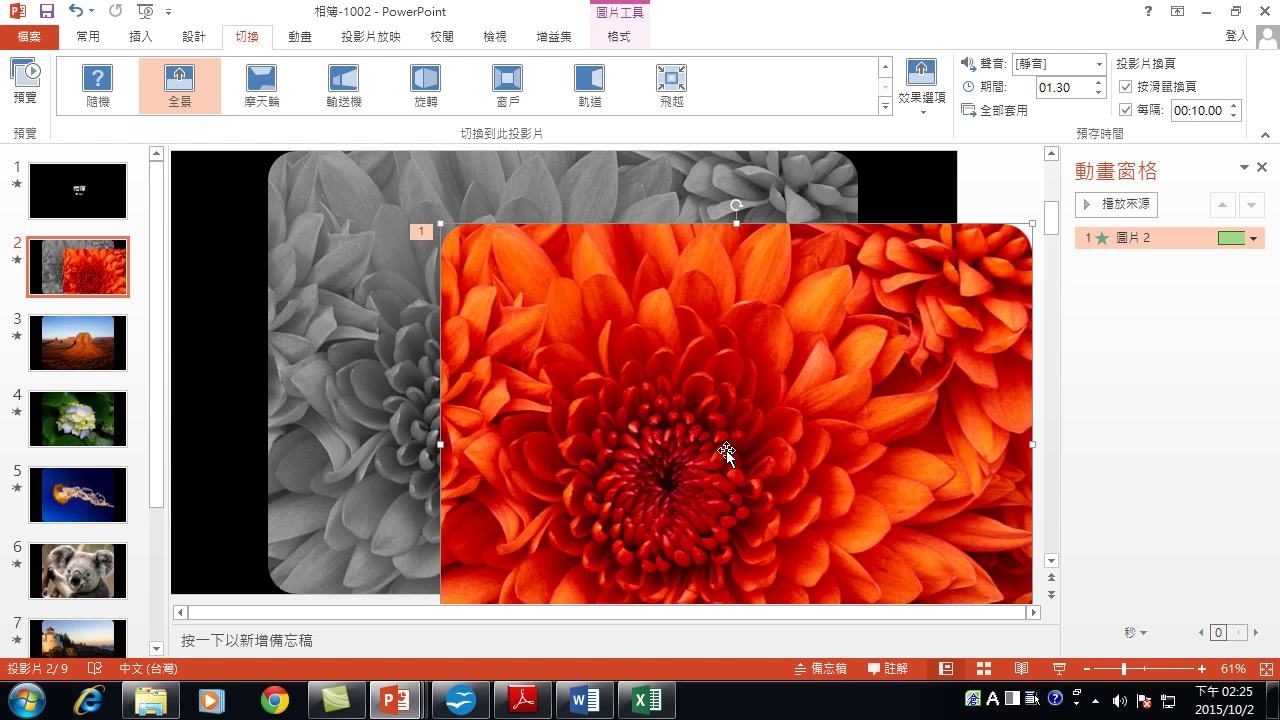
left_click(685, 416)
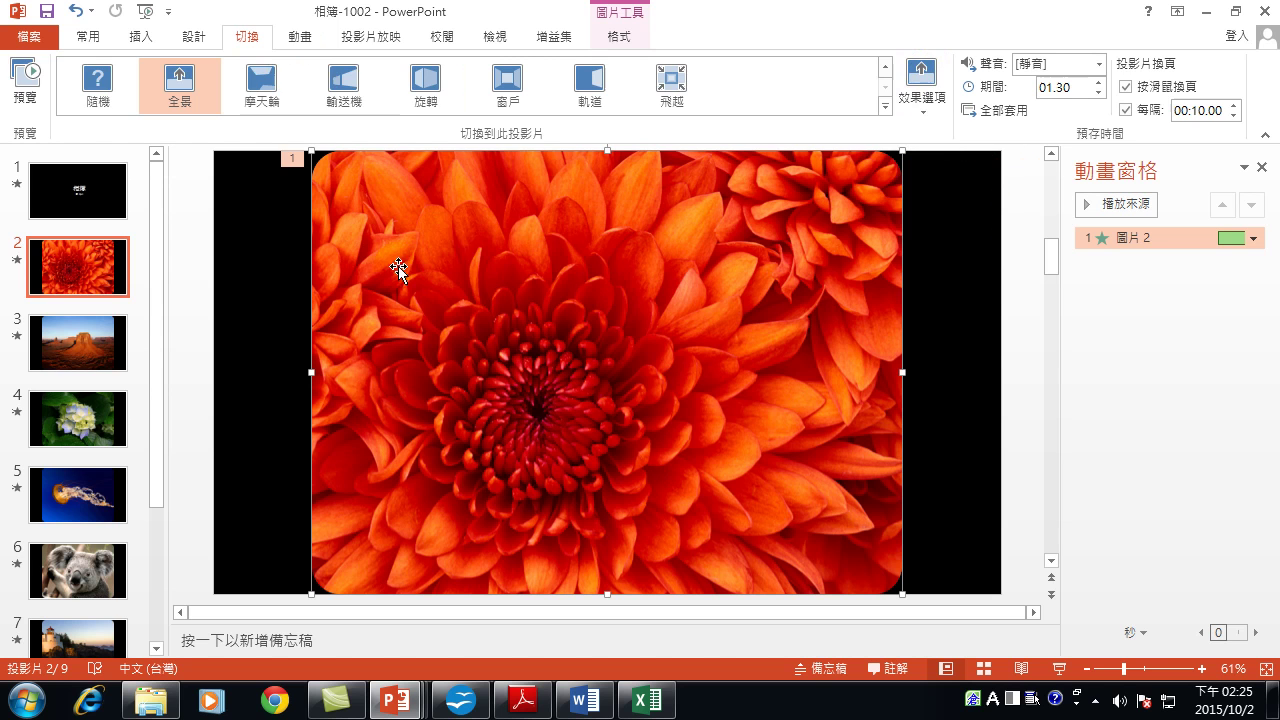
left_click(300, 40)
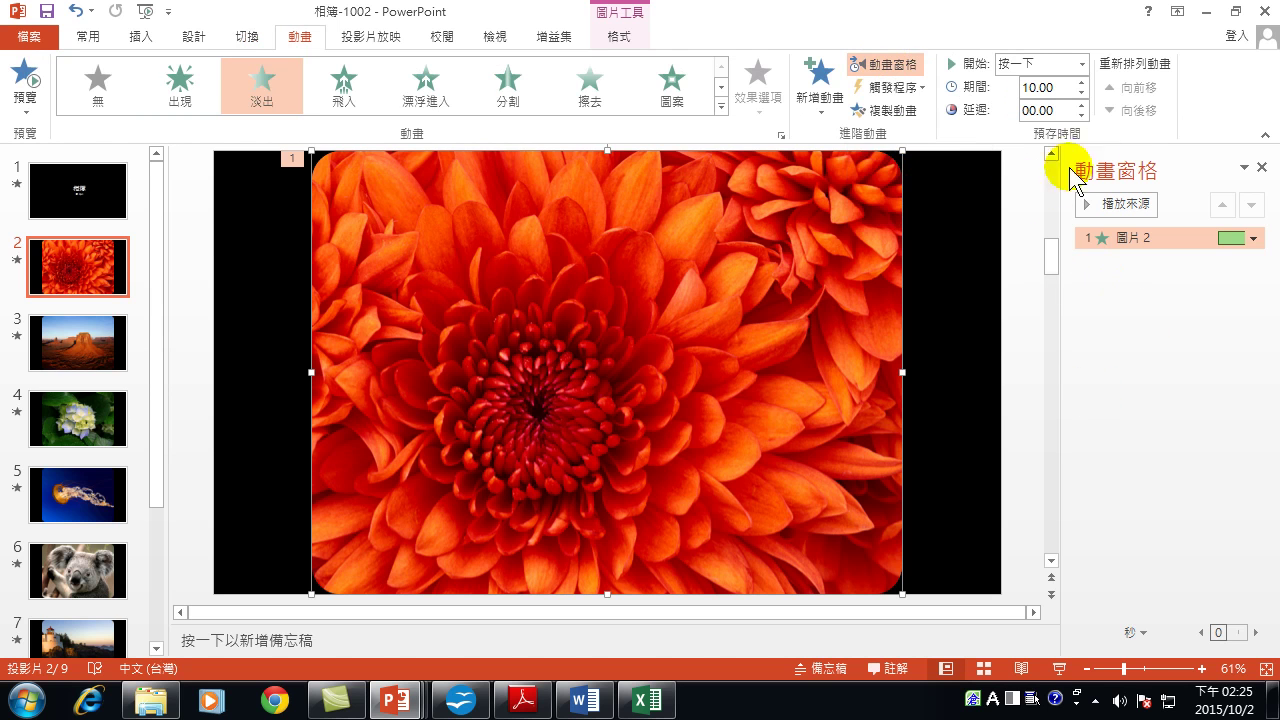
Drag the colour flower off its greyscale copy to compare, then align it back exactly.
left_click(1268, 166)
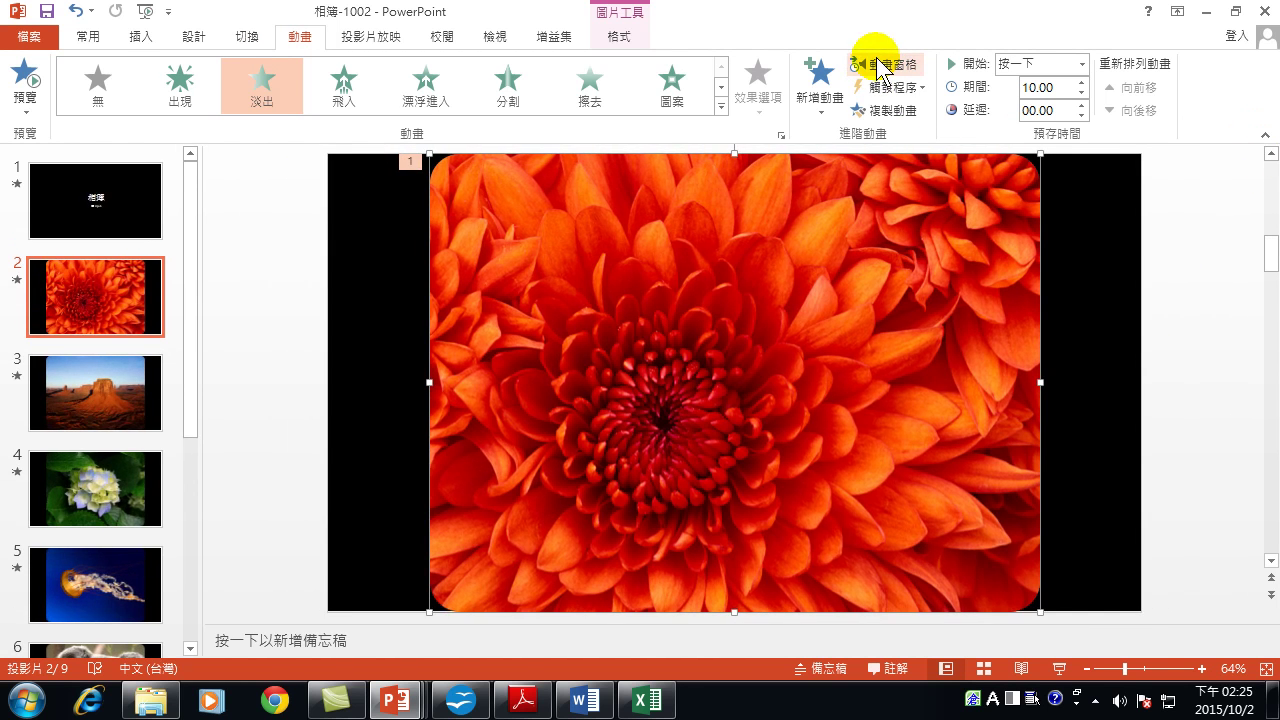
left_click(878, 66)
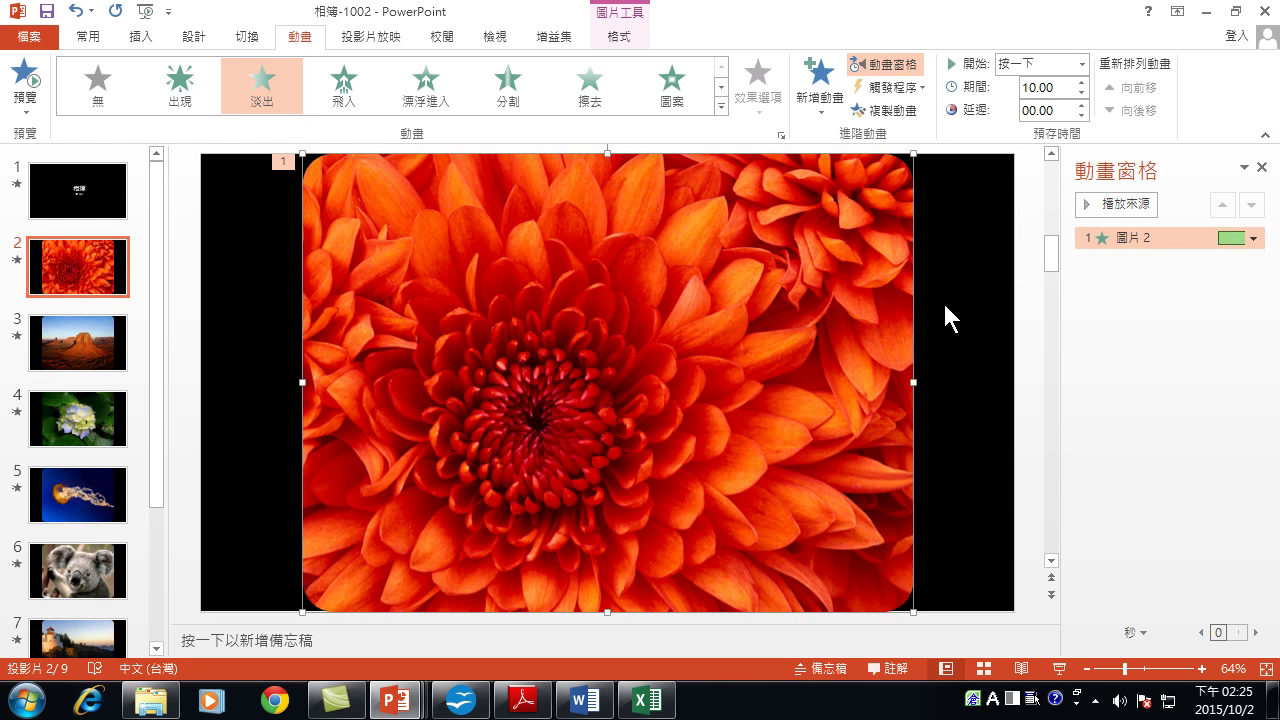
left_click_drag(478, 242, 527, 270)
left_click(327, 246)
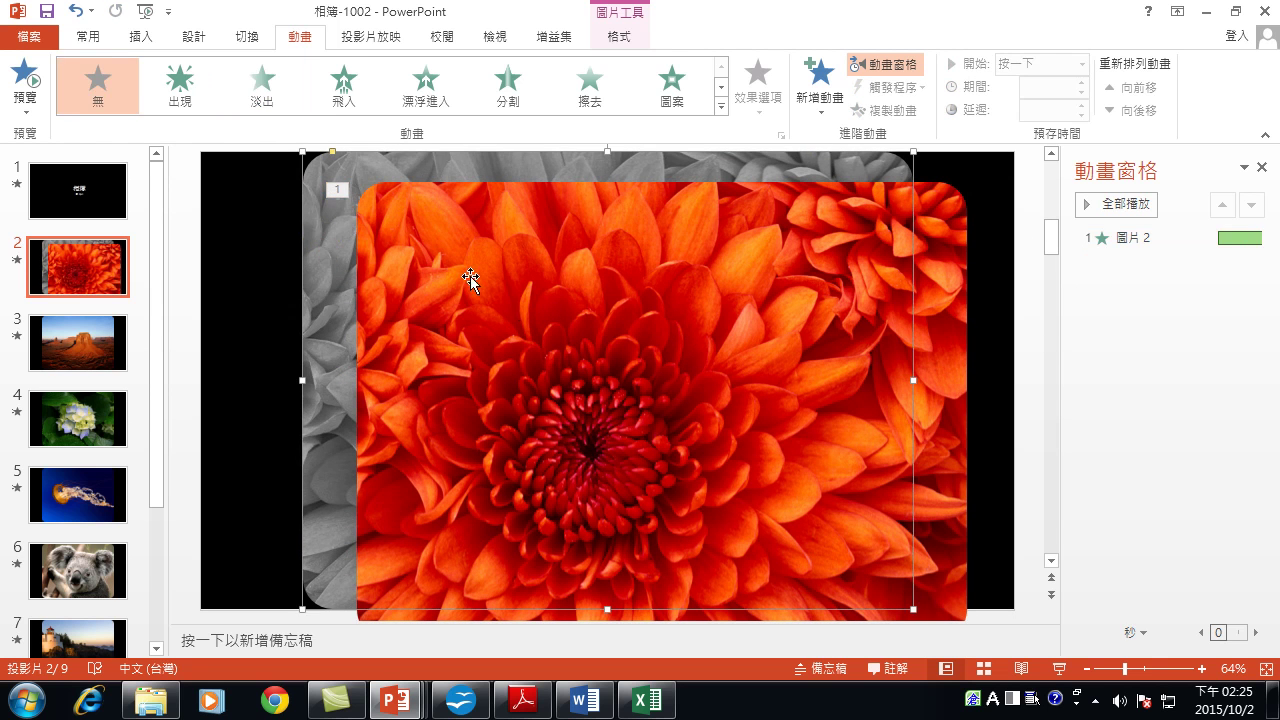
left_click(552, 293)
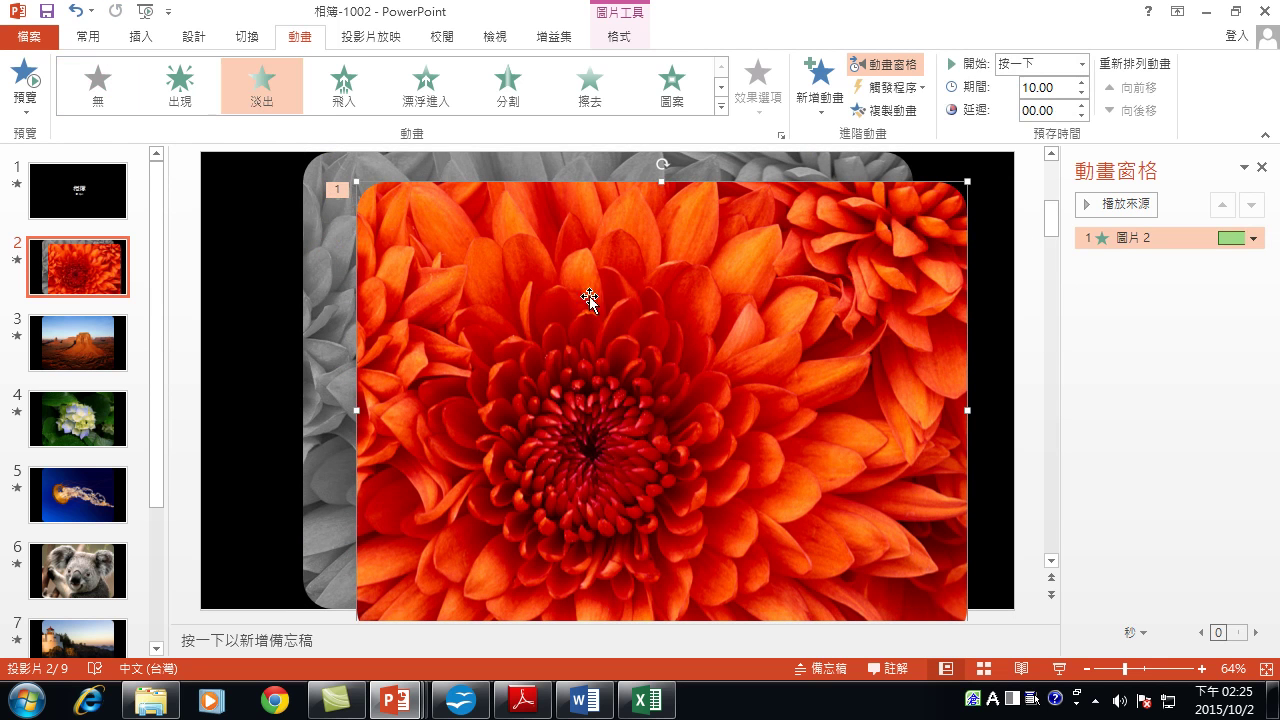
left_click_drag(662, 320, 607, 291)
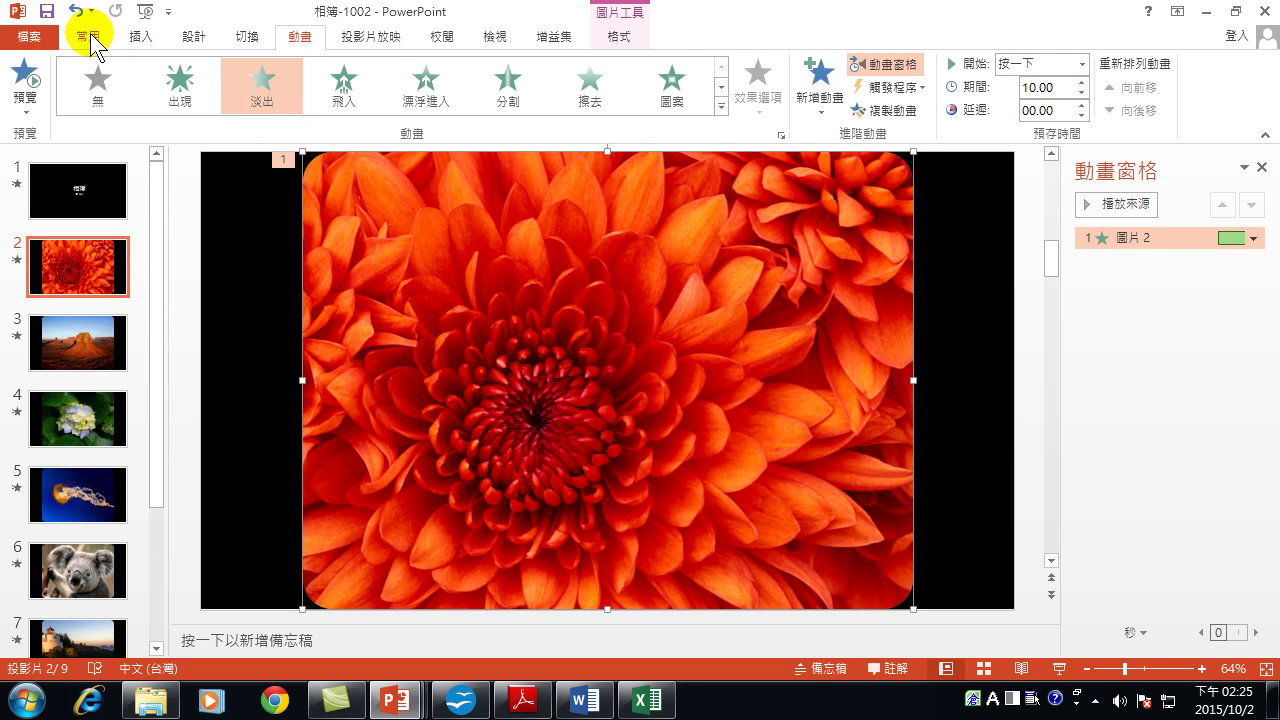
Open the Selection pane listing slide 2's pictures 圖片 2 and 圖片 1.
left_click(88, 36)
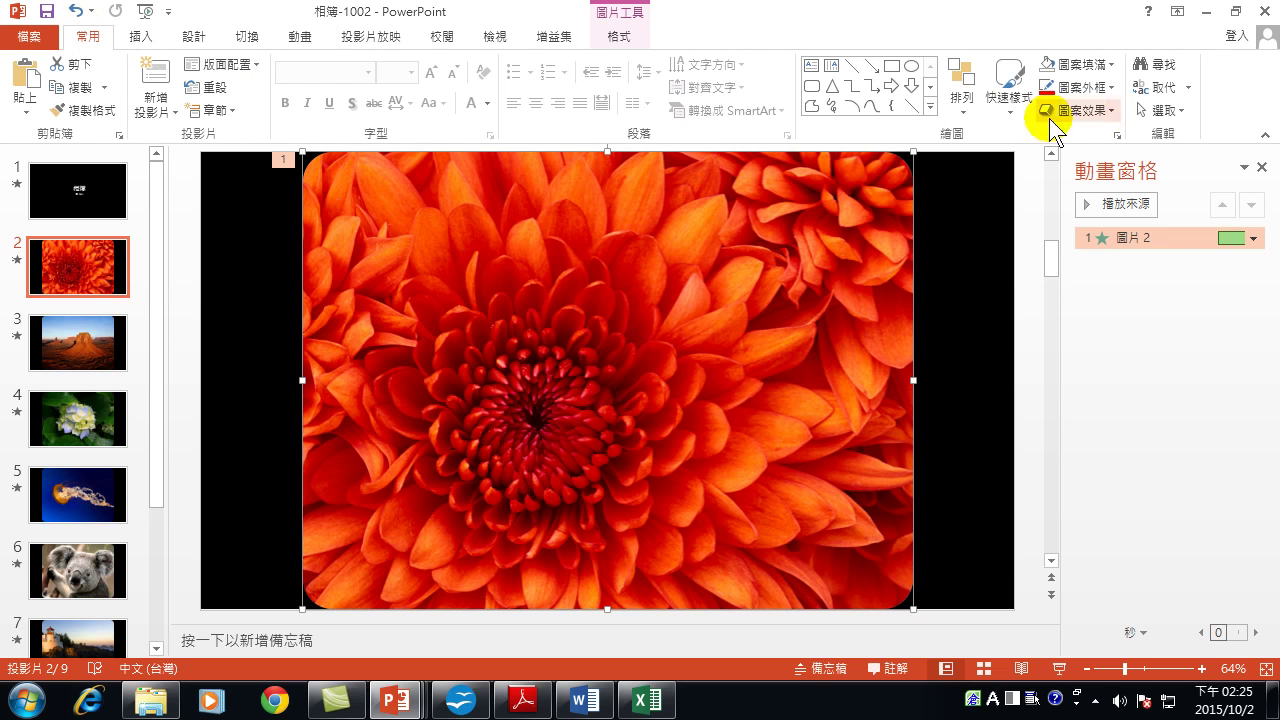
left_click(1166, 112)
left_click(1189, 186)
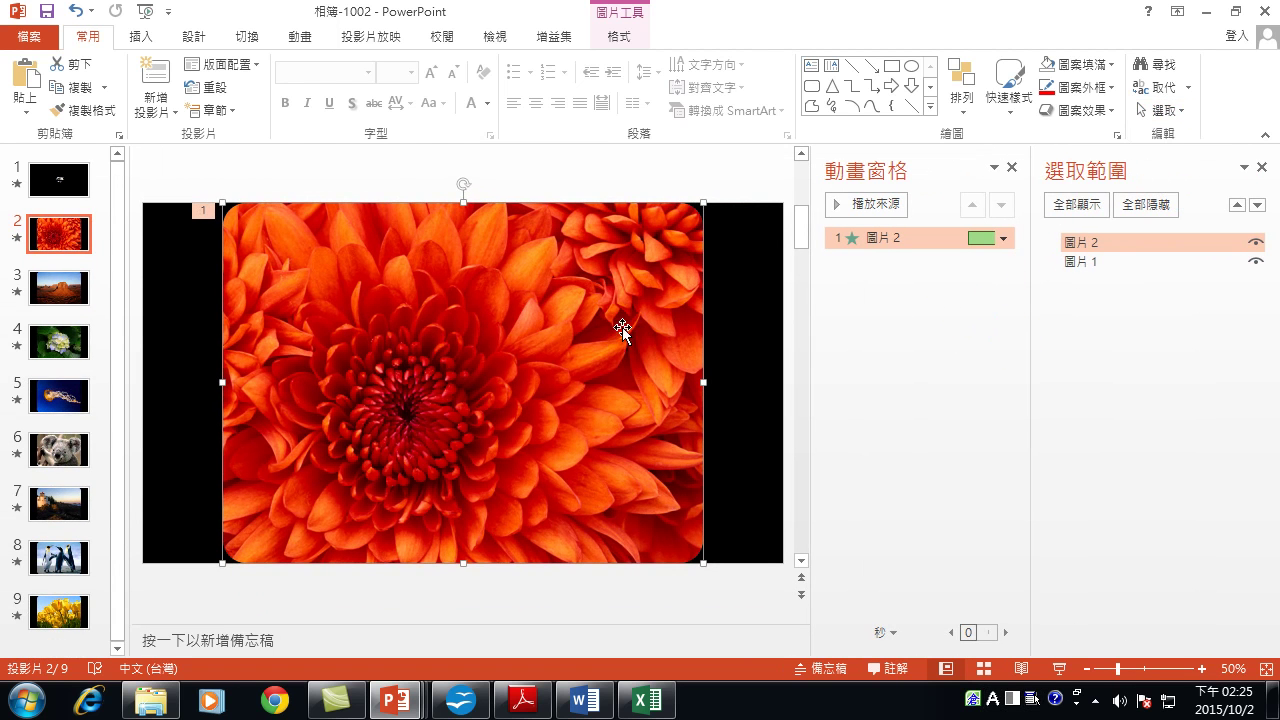
Offset 圖片 2 down-right to reveal 圖片 1, toggle 圖片 1's visibility, and close the Selection pane.
left_click_drag(381, 290, 422, 315)
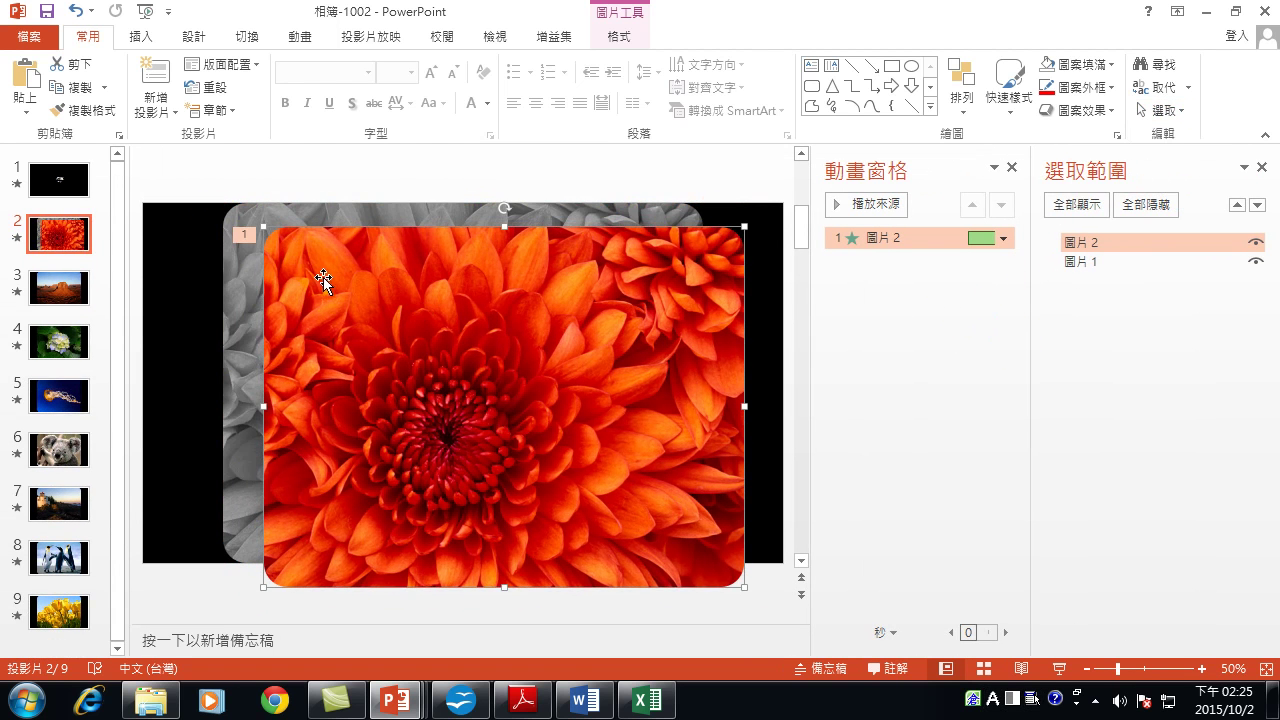
left_click(1075, 264)
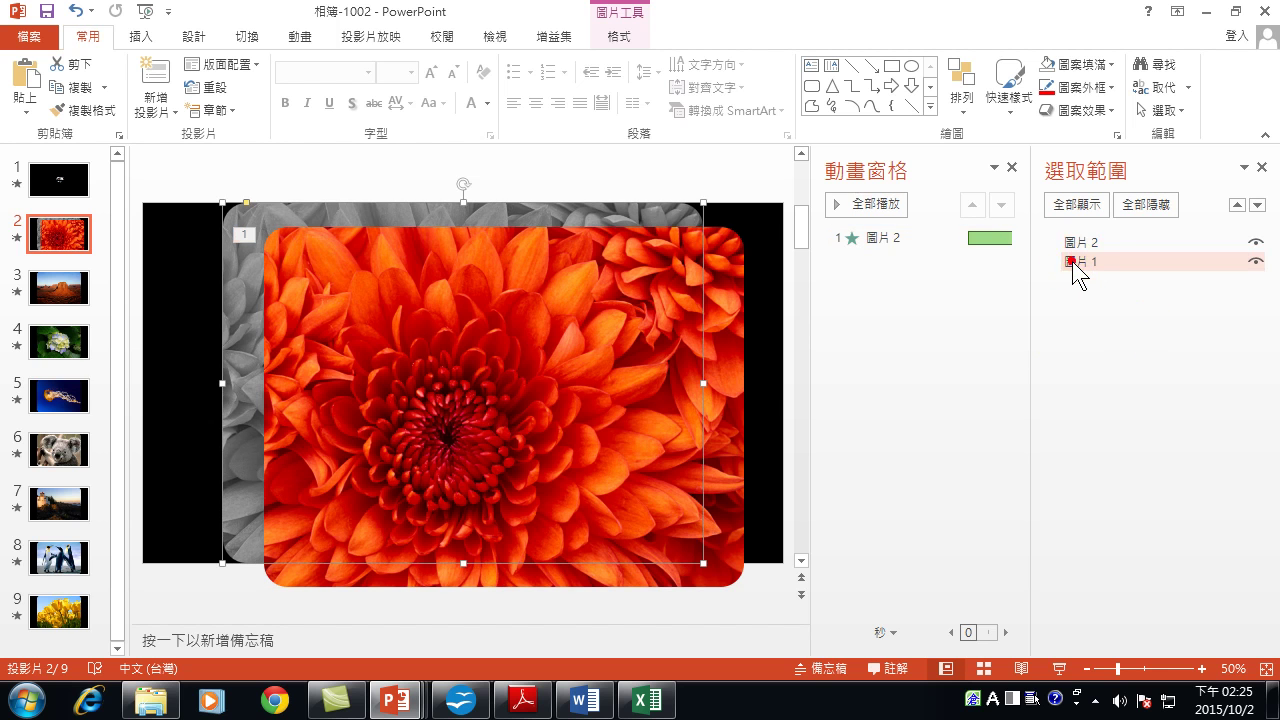
left_click(1088, 244)
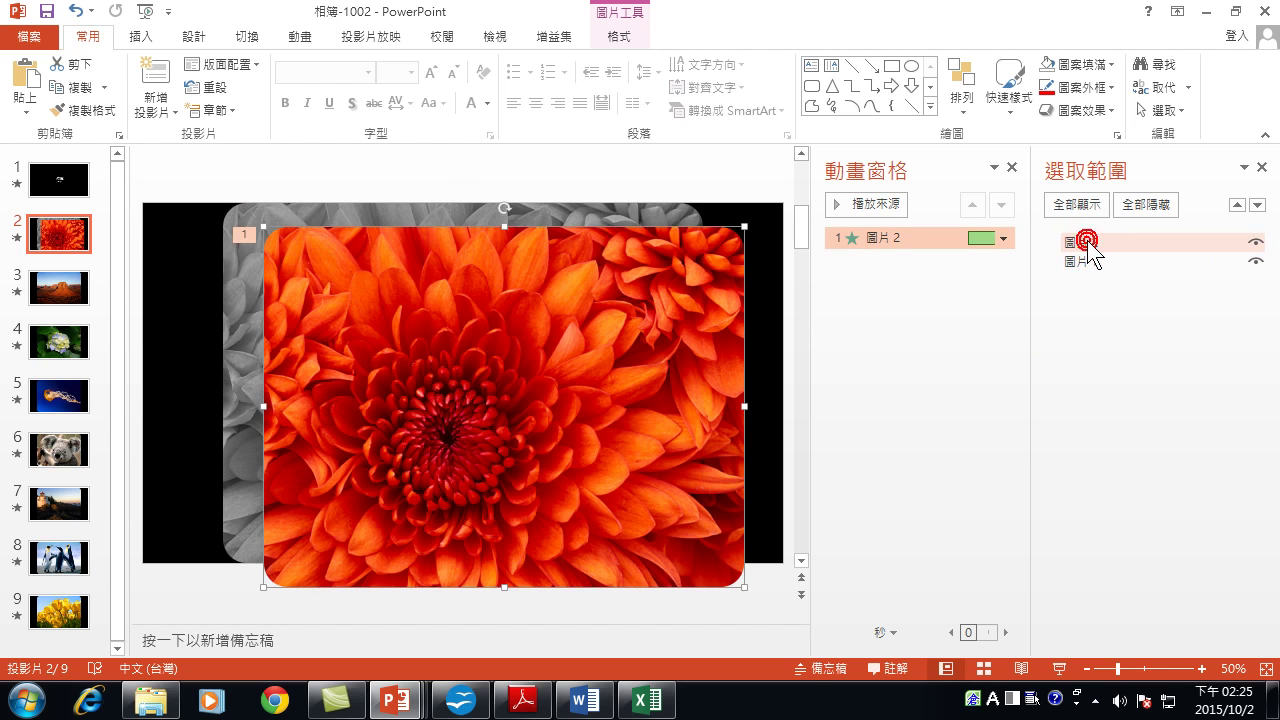
left_click(1093, 262)
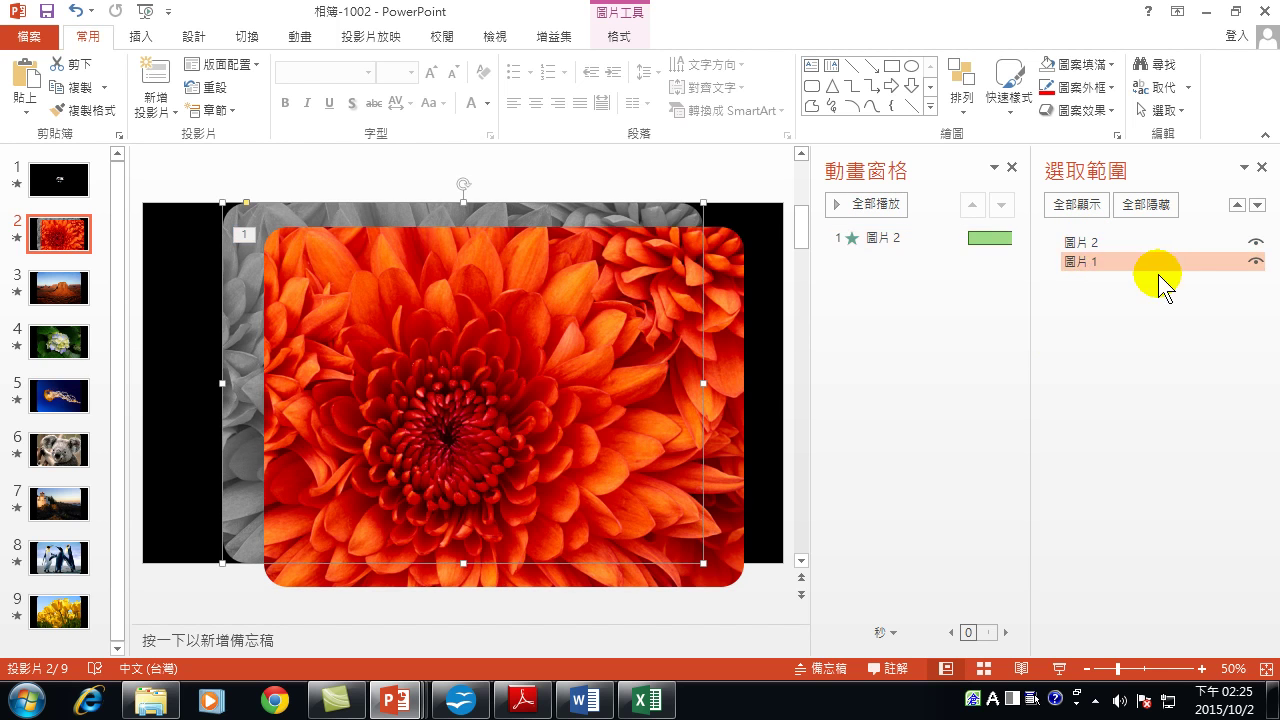
left_click(1255, 263)
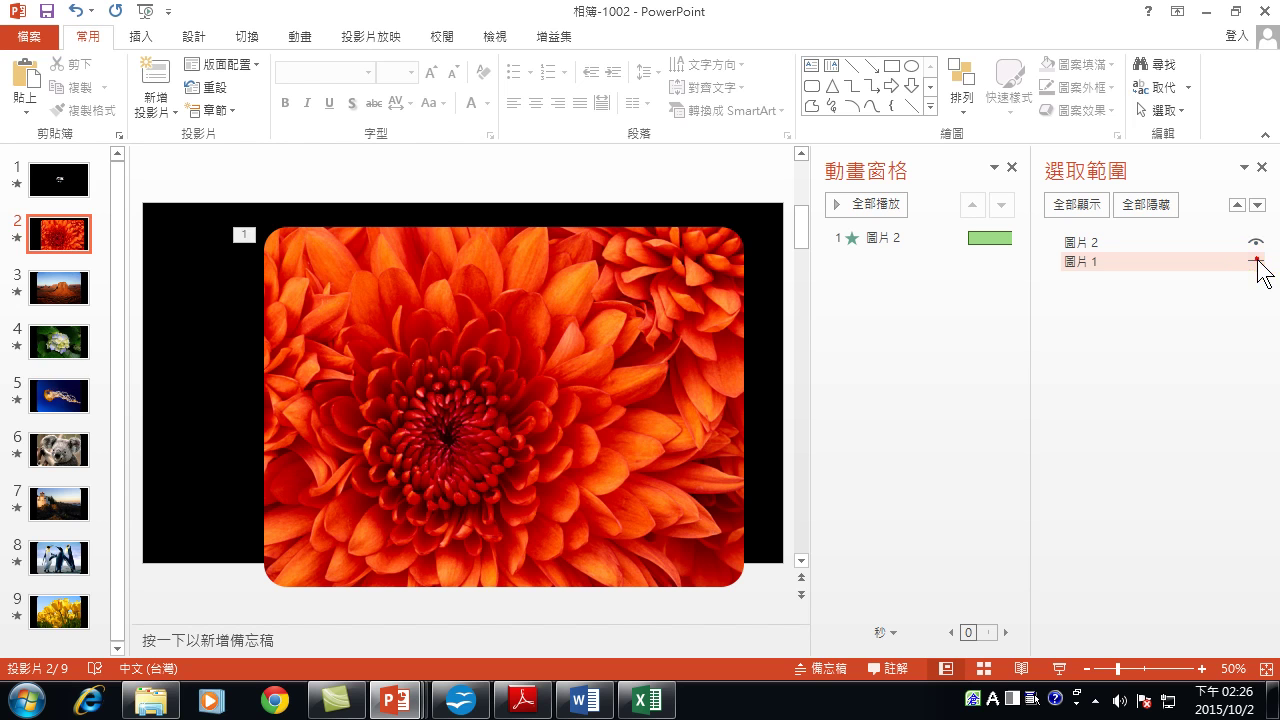
left_click(1256, 263)
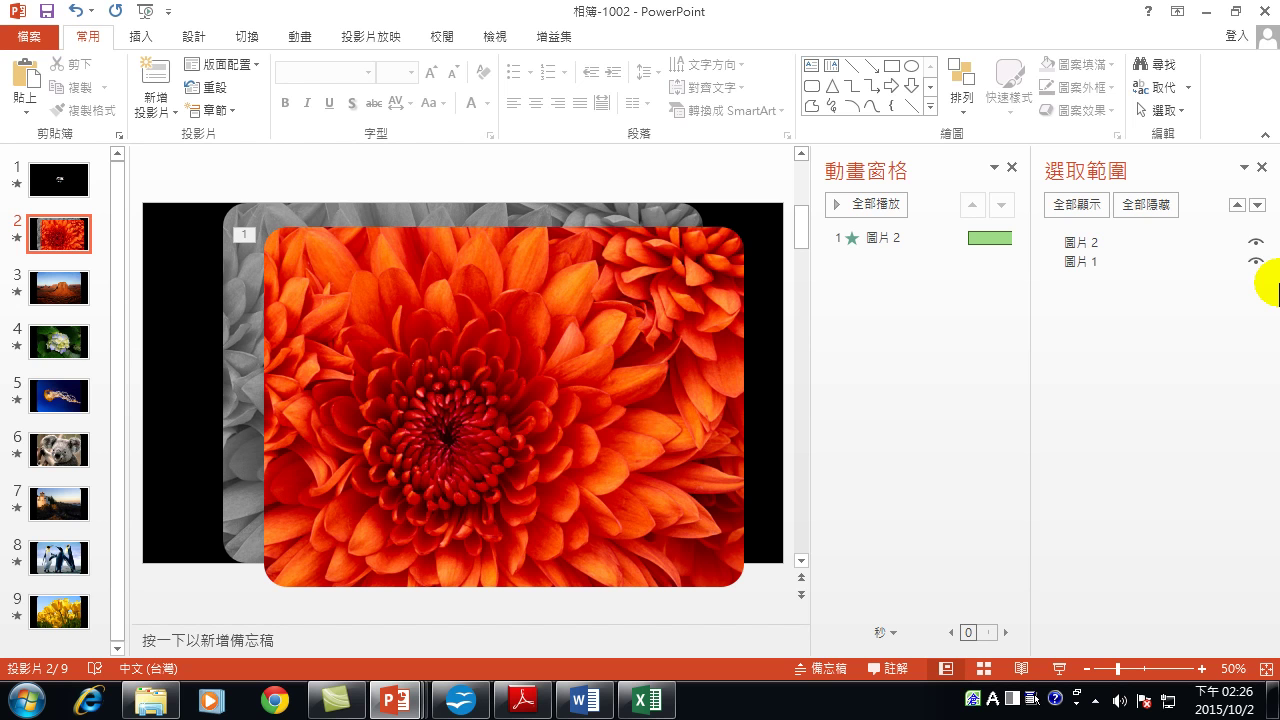
left_click(1262, 167)
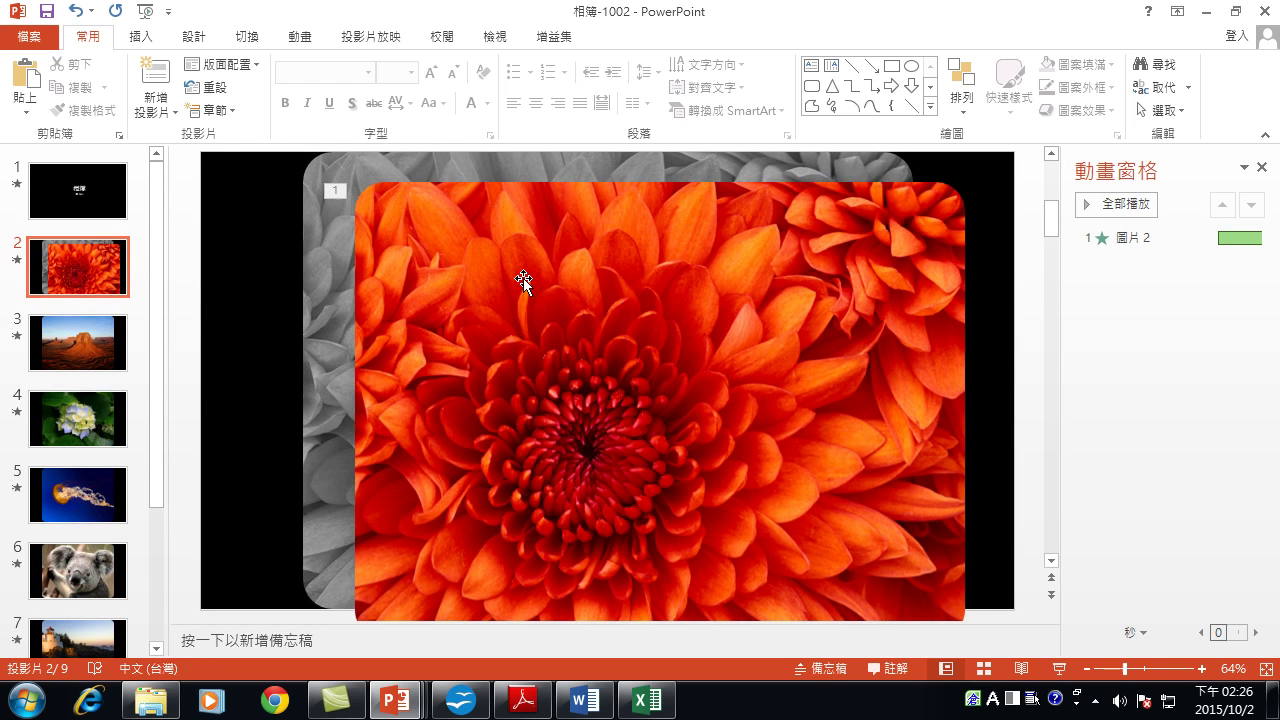
Select the red flower picture and open its 圖片 2 animation dropdown.
left_click(319, 233)
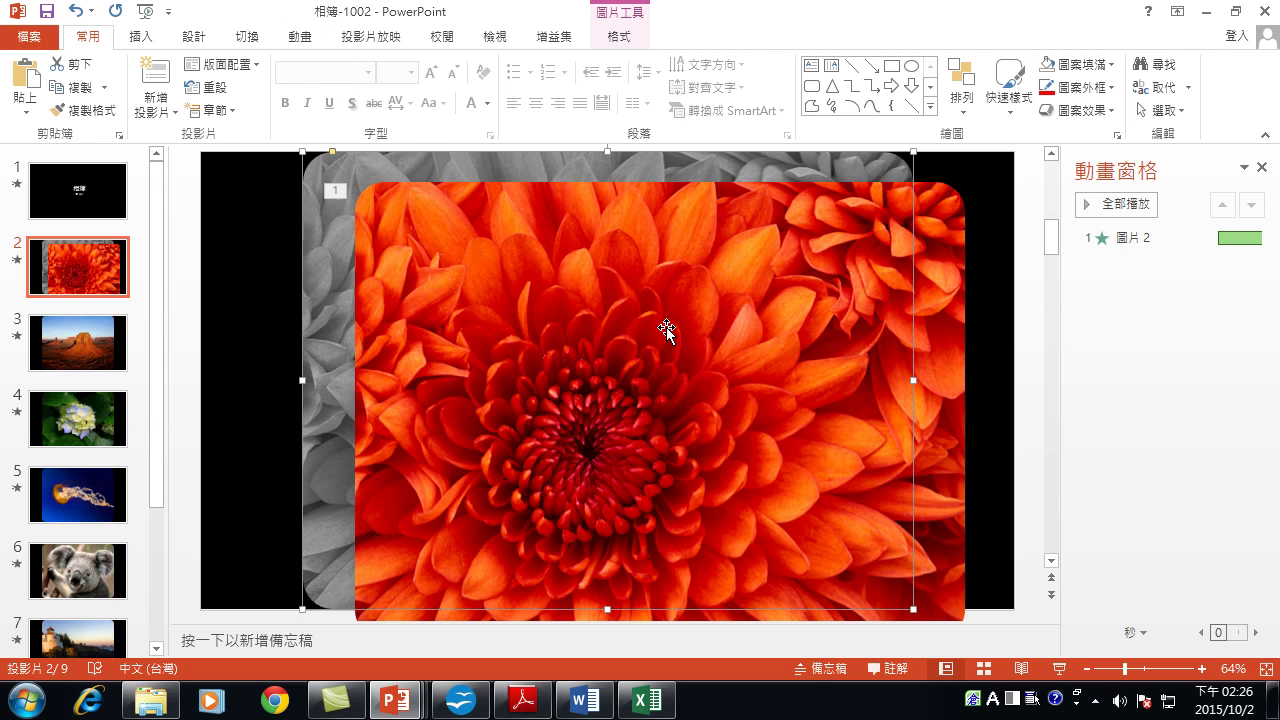
left_click(652, 290)
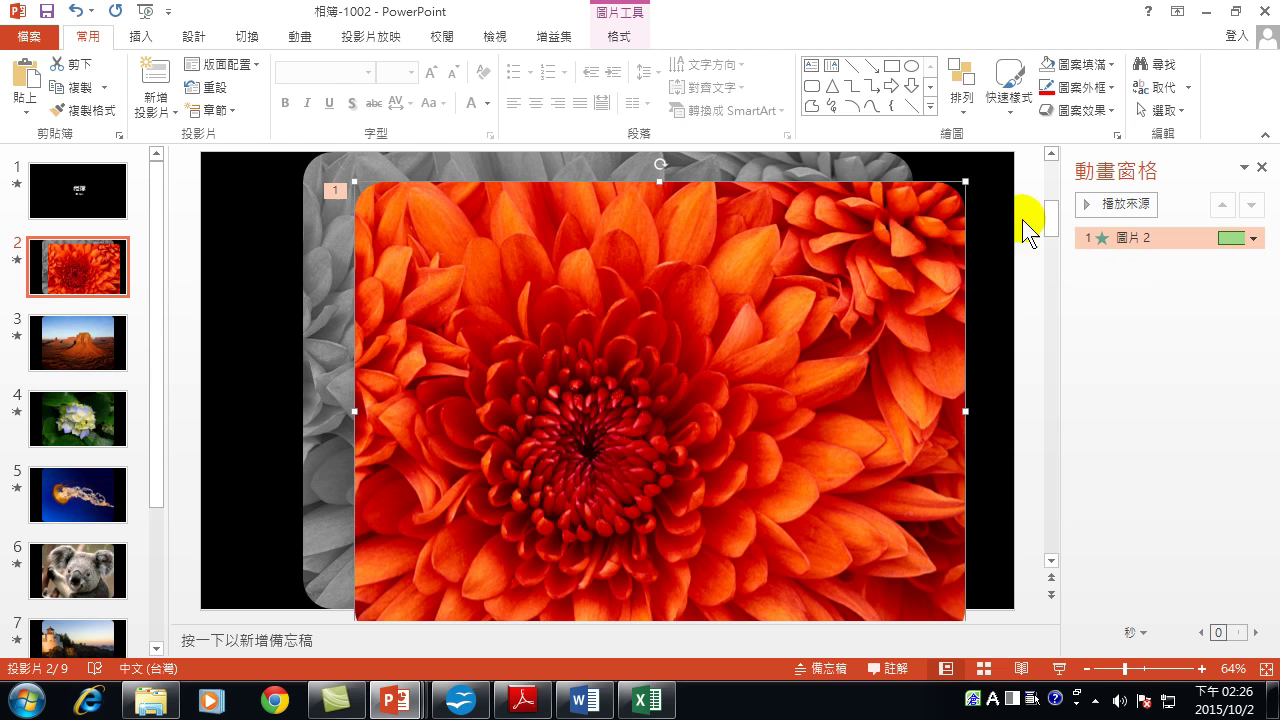
left_click(1254, 239)
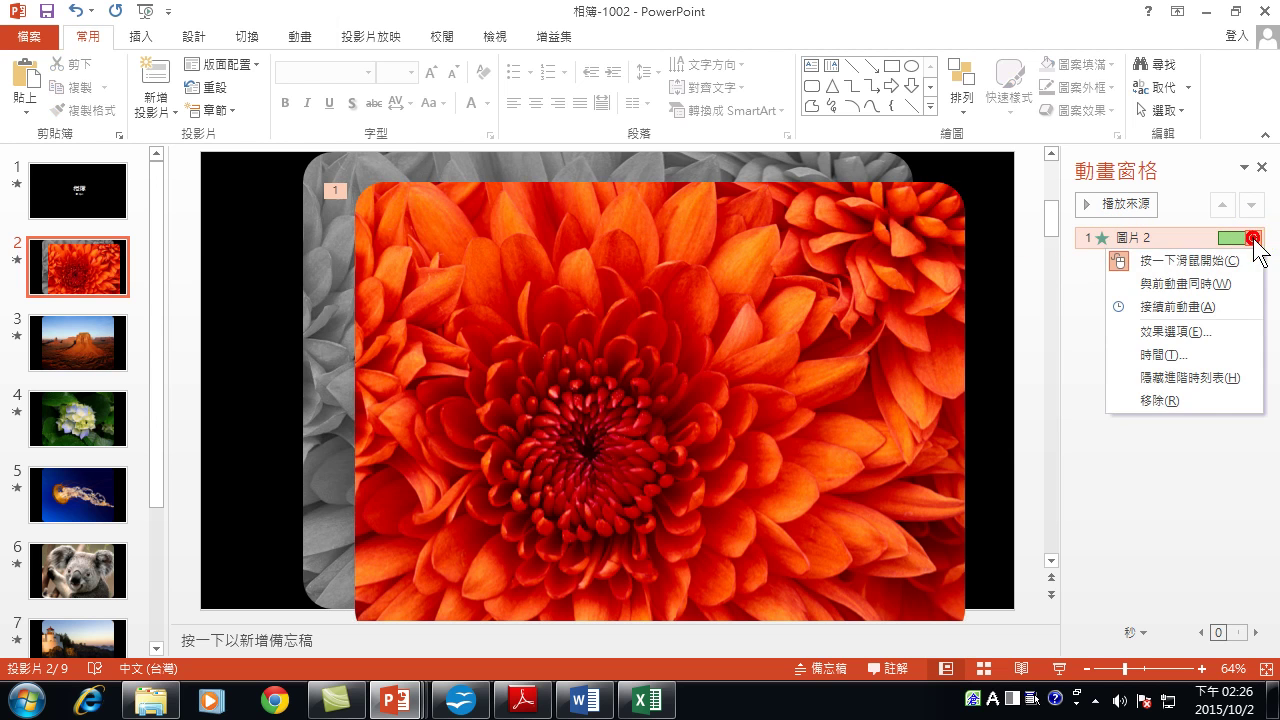
Open the 淡出 effect options for 圖片 2 and review 播放動畫後, leaving it at 不要變暗.
left_click(1163, 333)
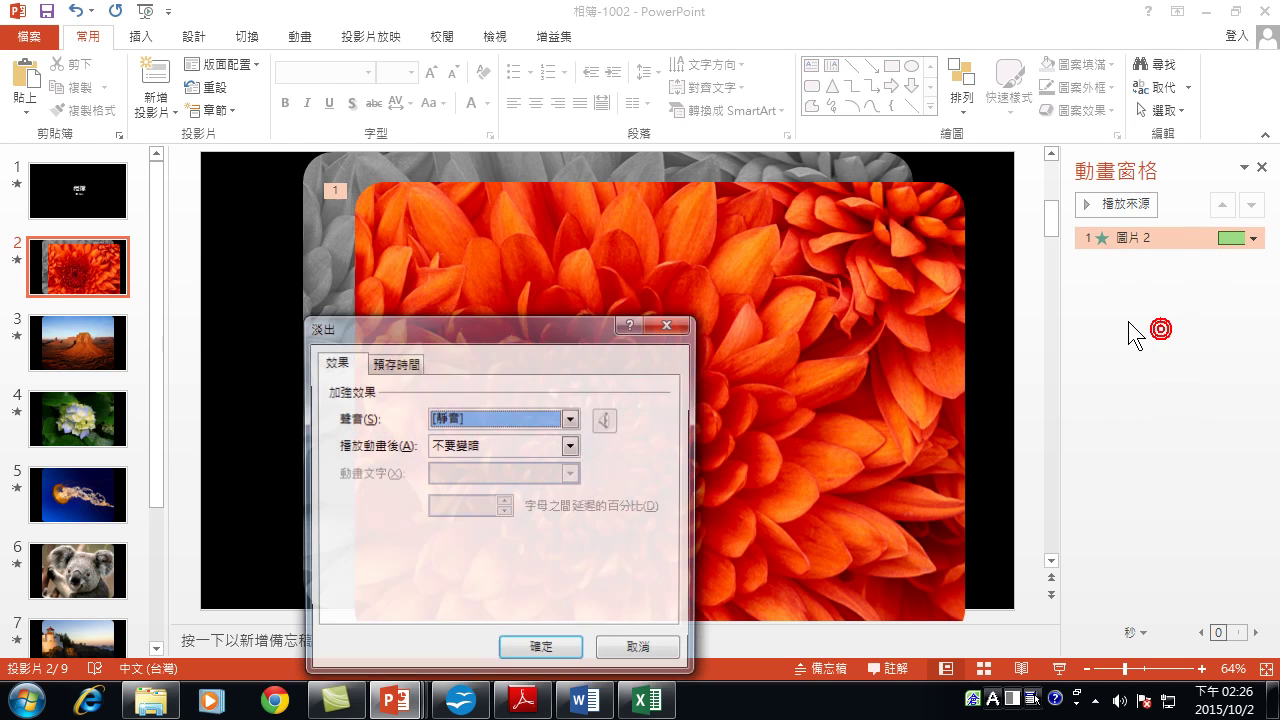
left_click_drag(551, 320, 1057, 290)
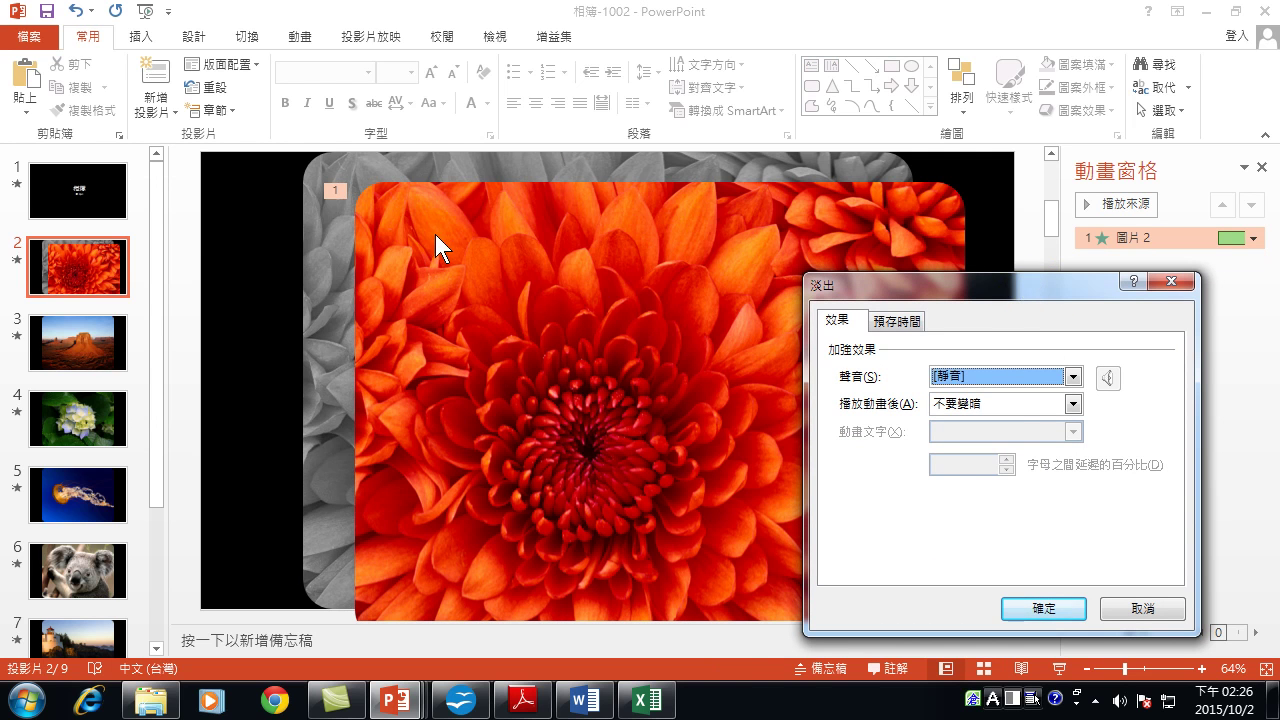
left_click(830, 288)
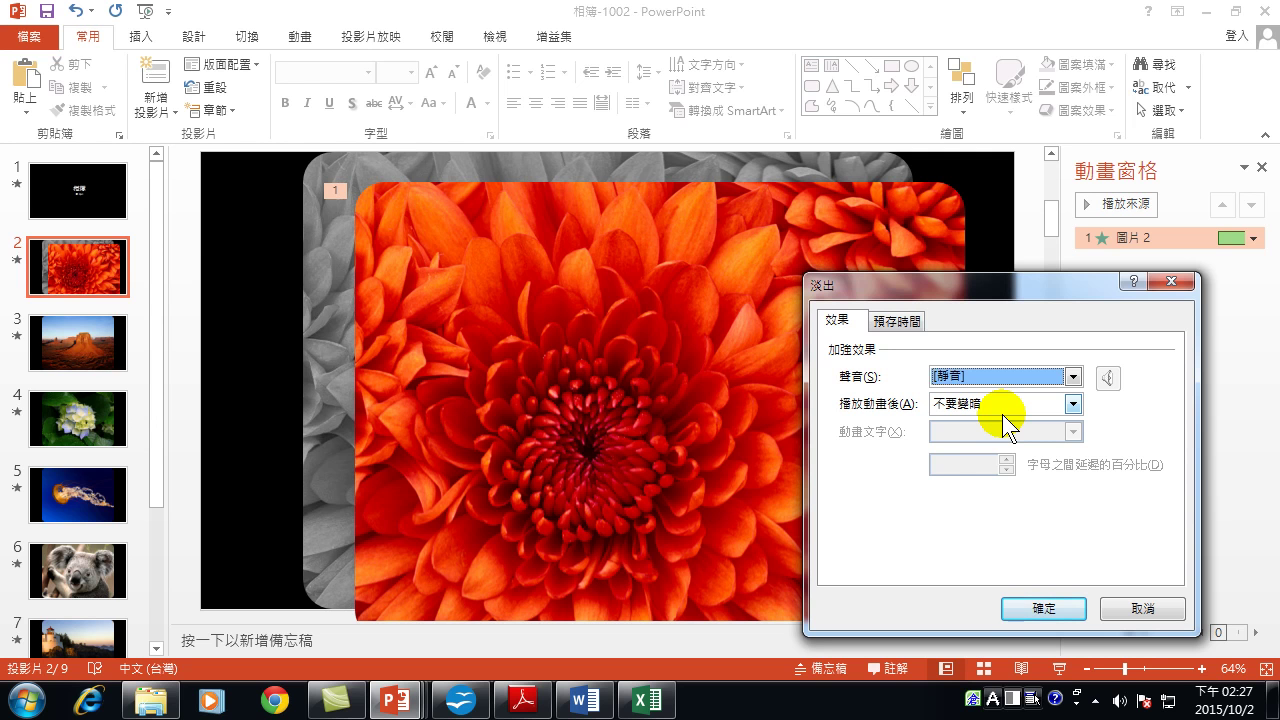
left_click(1015, 404)
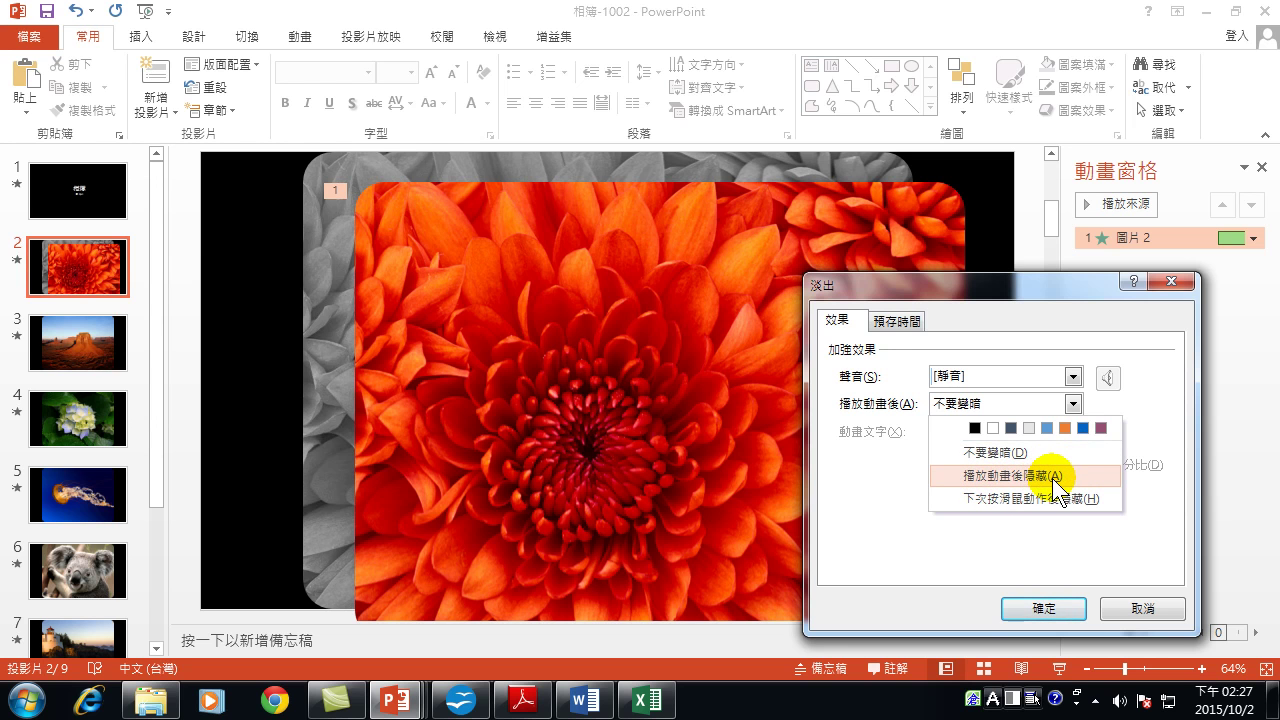
left_click(897, 534)
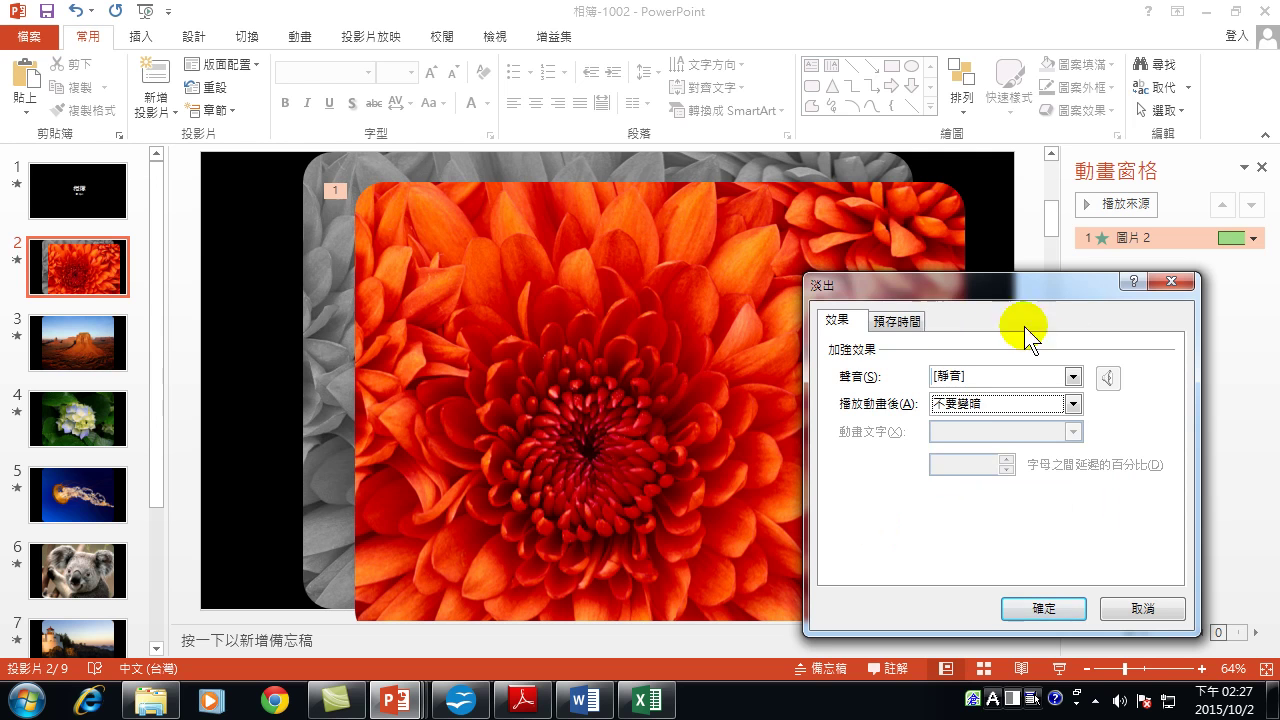
Check the fade's timing (start on click, 10-second duration) and apply with 確定.
left_click(902, 321)
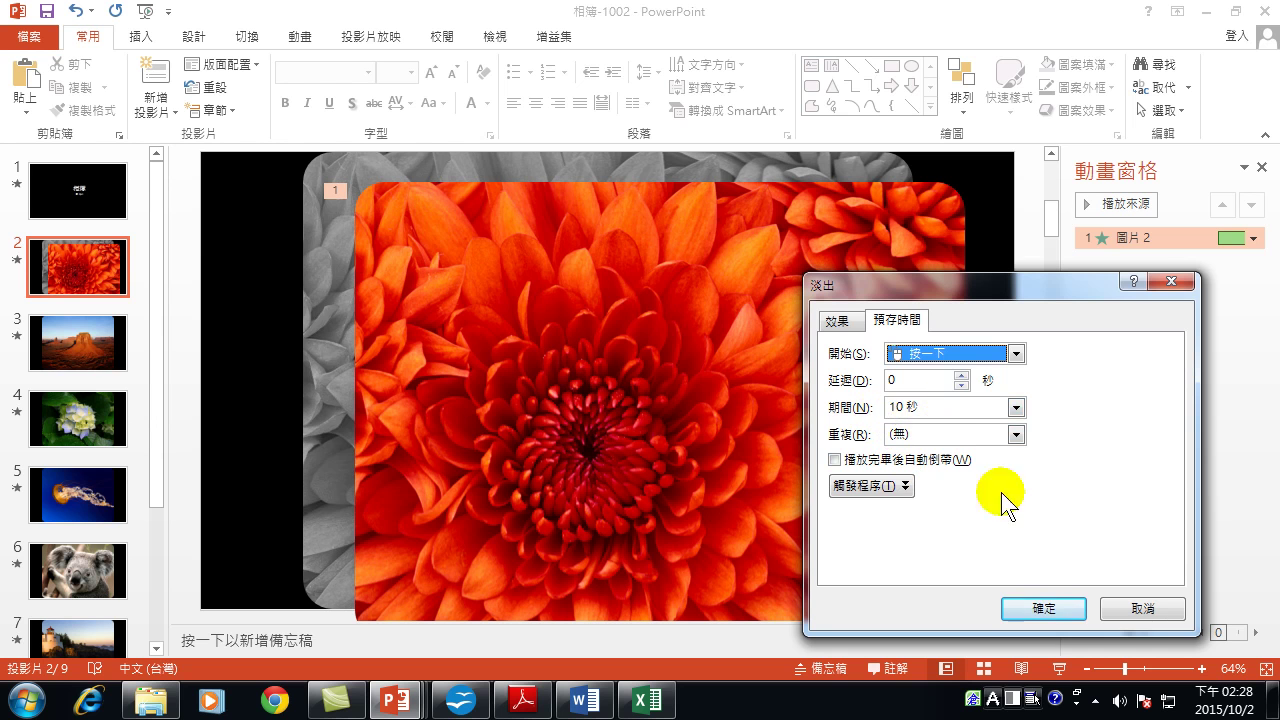
left_click(1045, 605)
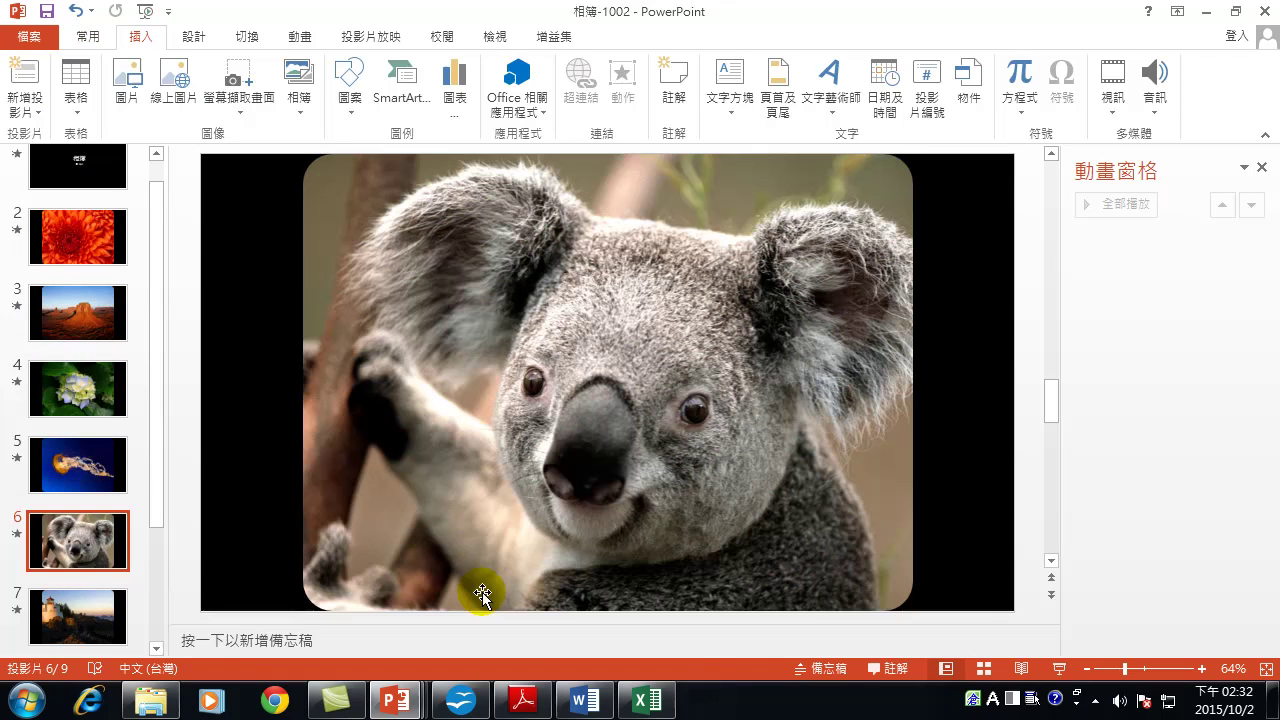
Go to slide 6, the koala photo.
left_click(725, 390)
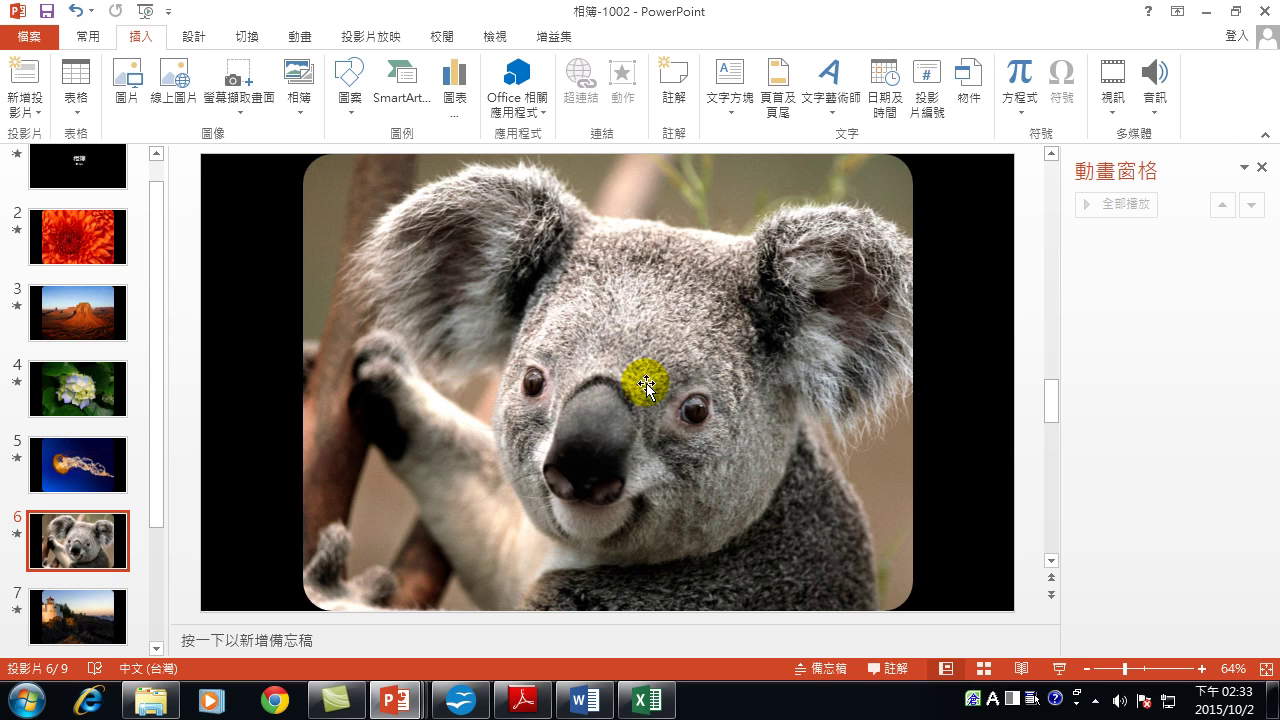
Draw a cloud callout shape above the koala's head.
left_click(136, 36)
left_click(349, 93)
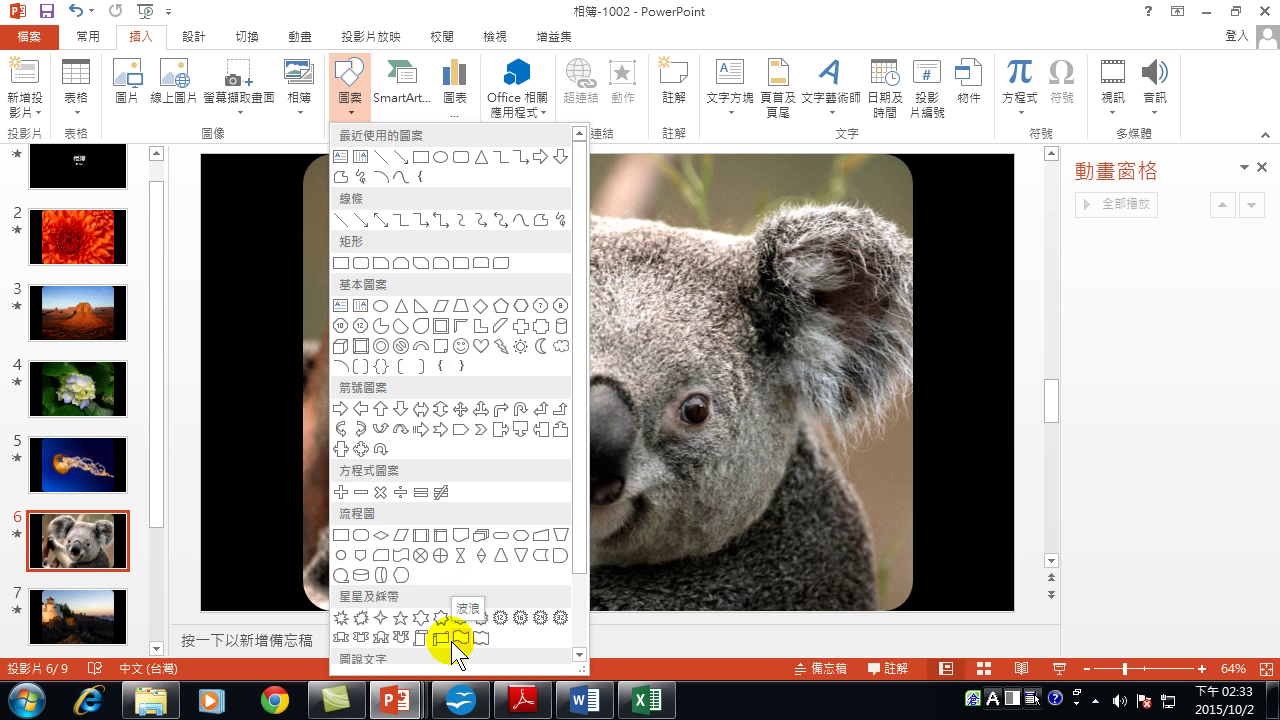
left_click_drag(580, 566, 580, 652)
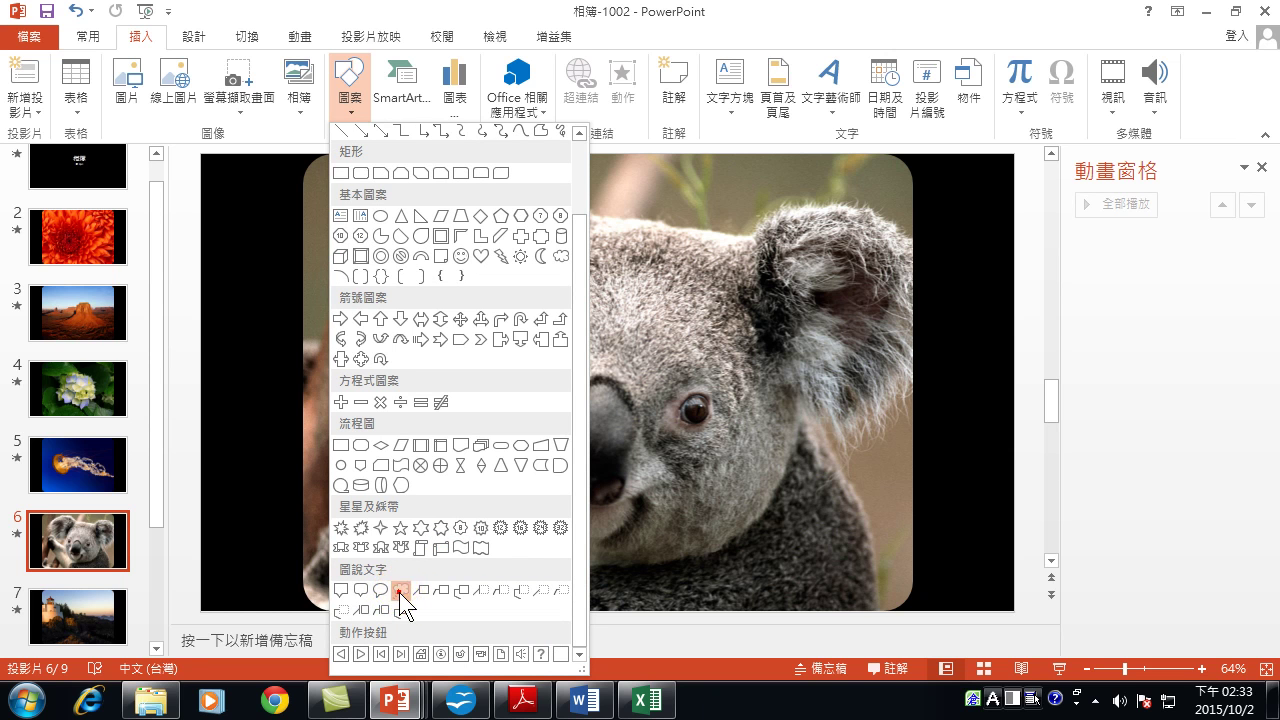
left_click(401, 590)
left_click_drag(600, 211, 843, 330)
left_click_drag(723, 286, 748, 226)
left_click(422, 86)
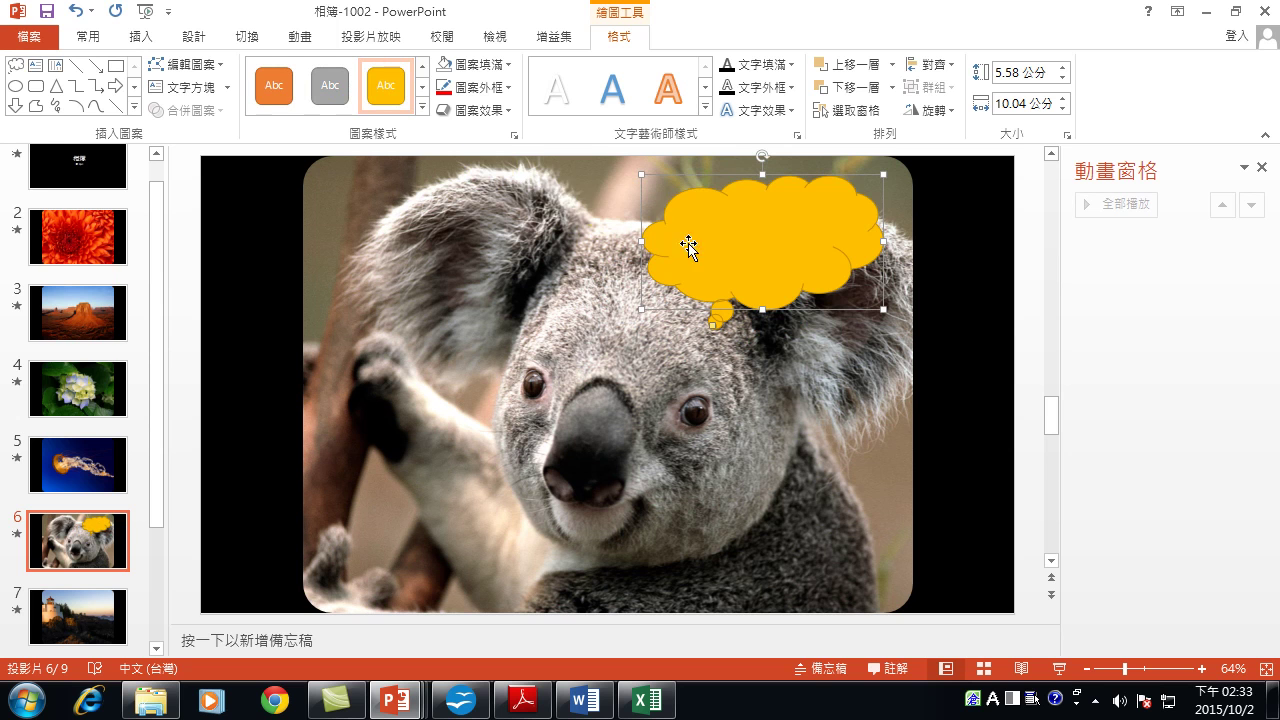
Write 你在看我嗎? inside the cloud callout and select the text.
right_click(780, 242)
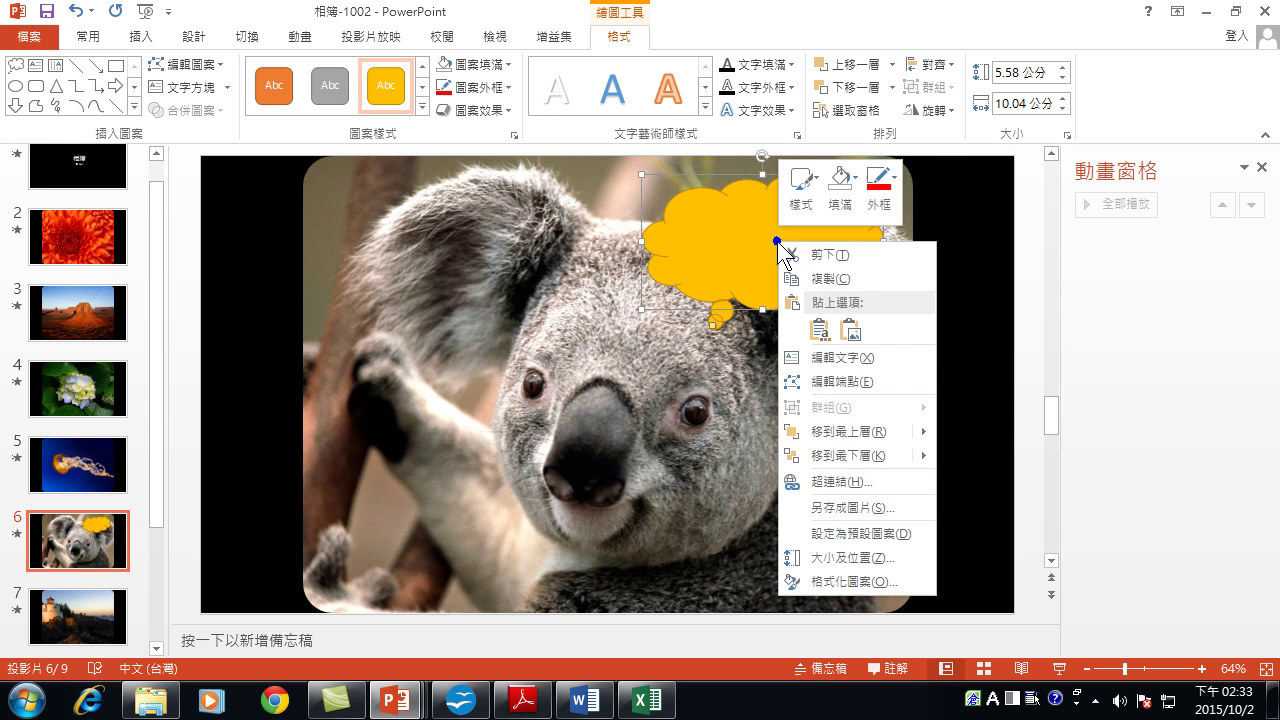
mouse_move(836, 437)
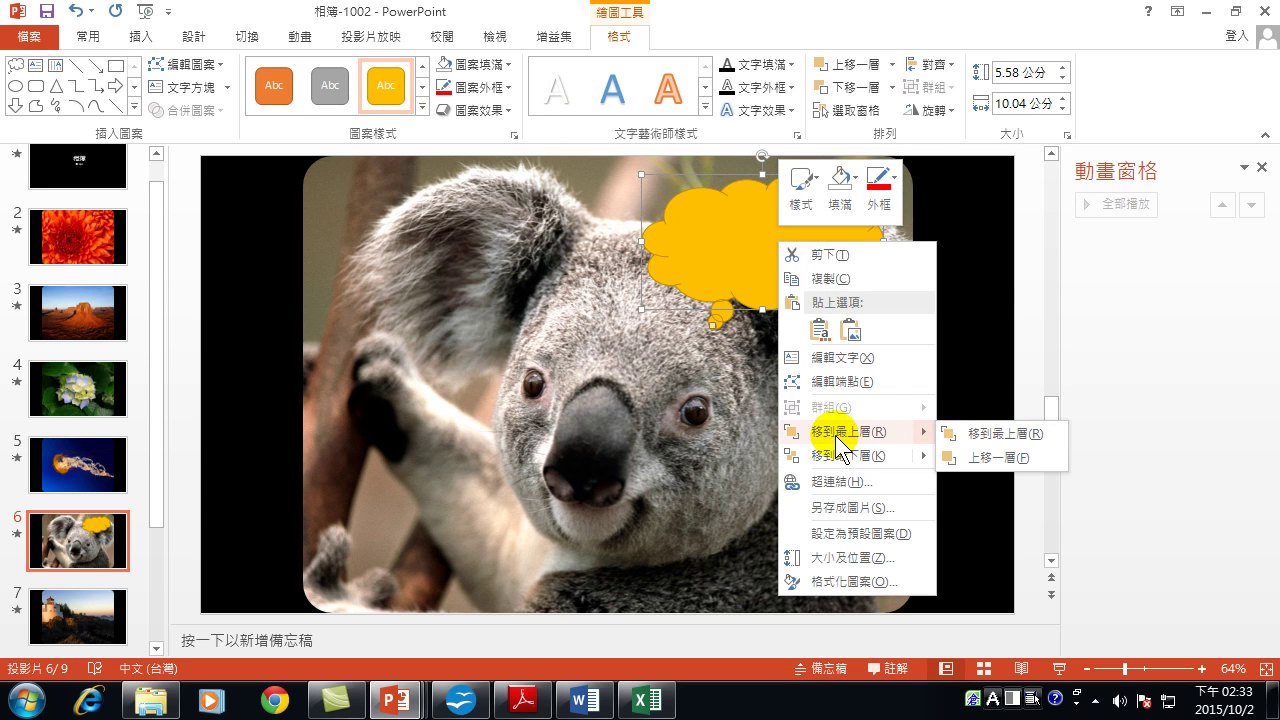
left_click(834, 357)
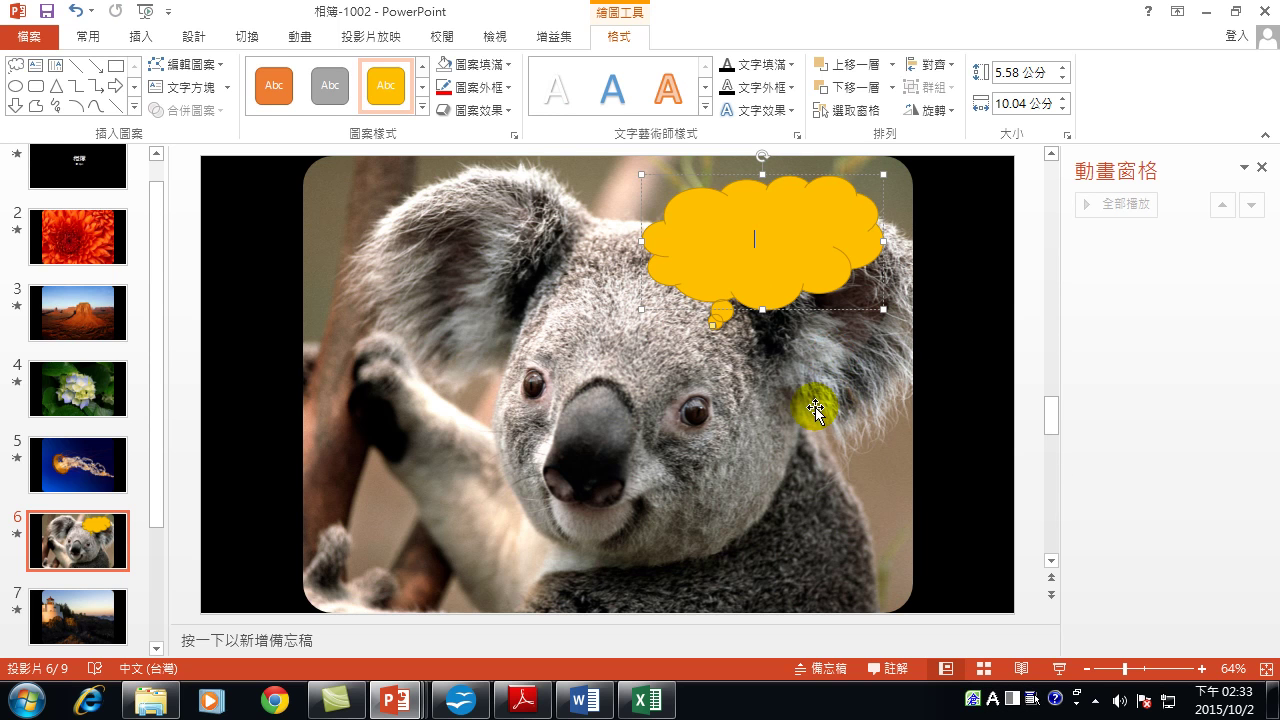
type("你在")
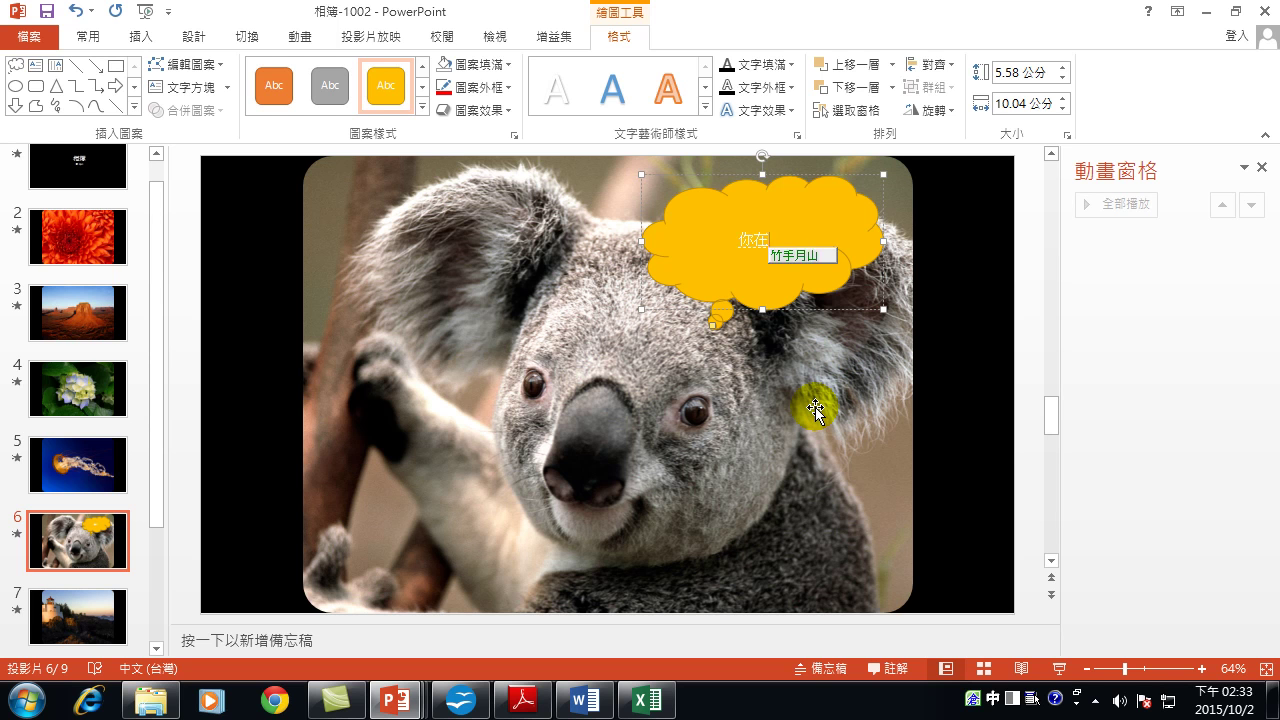
type("看我嗎?")
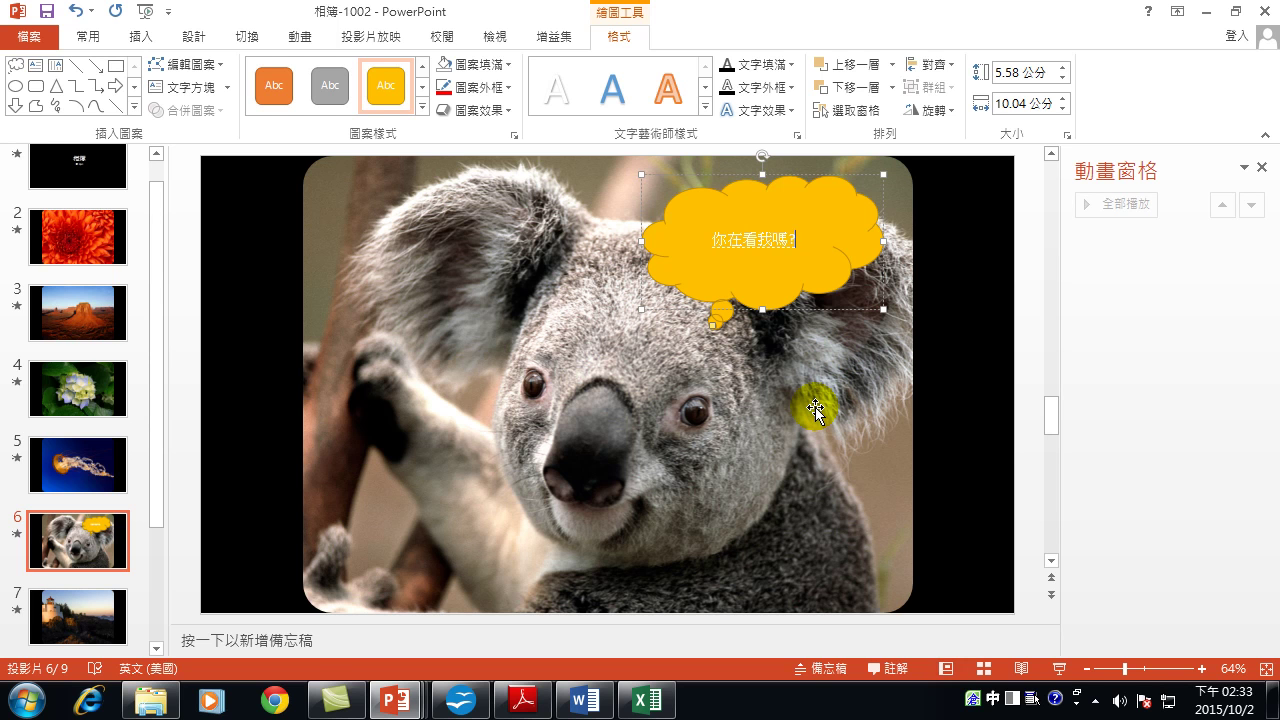
double_click(750, 243)
triple_click(750, 243)
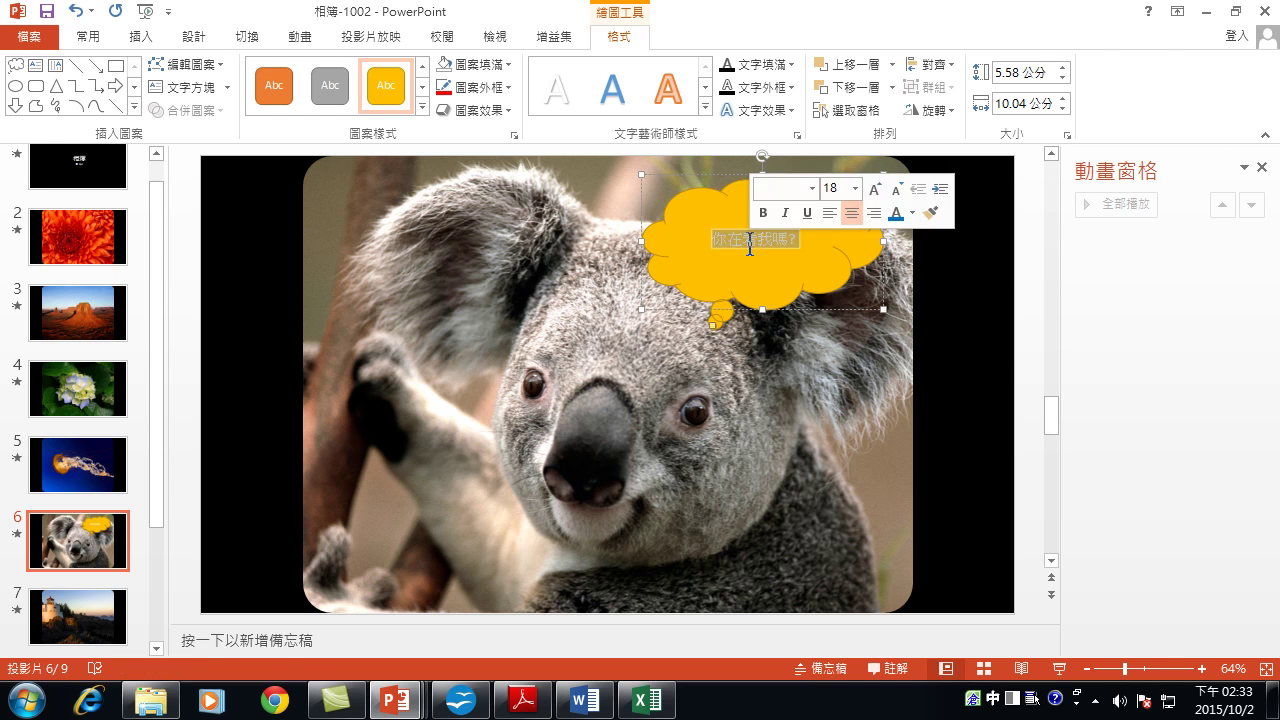
Enlarge the callout text to 40 pt.
left_click(80, 38)
left_click(430, 73)
left_click(430, 73)
left_click(430, 73)
left_click(430, 73)
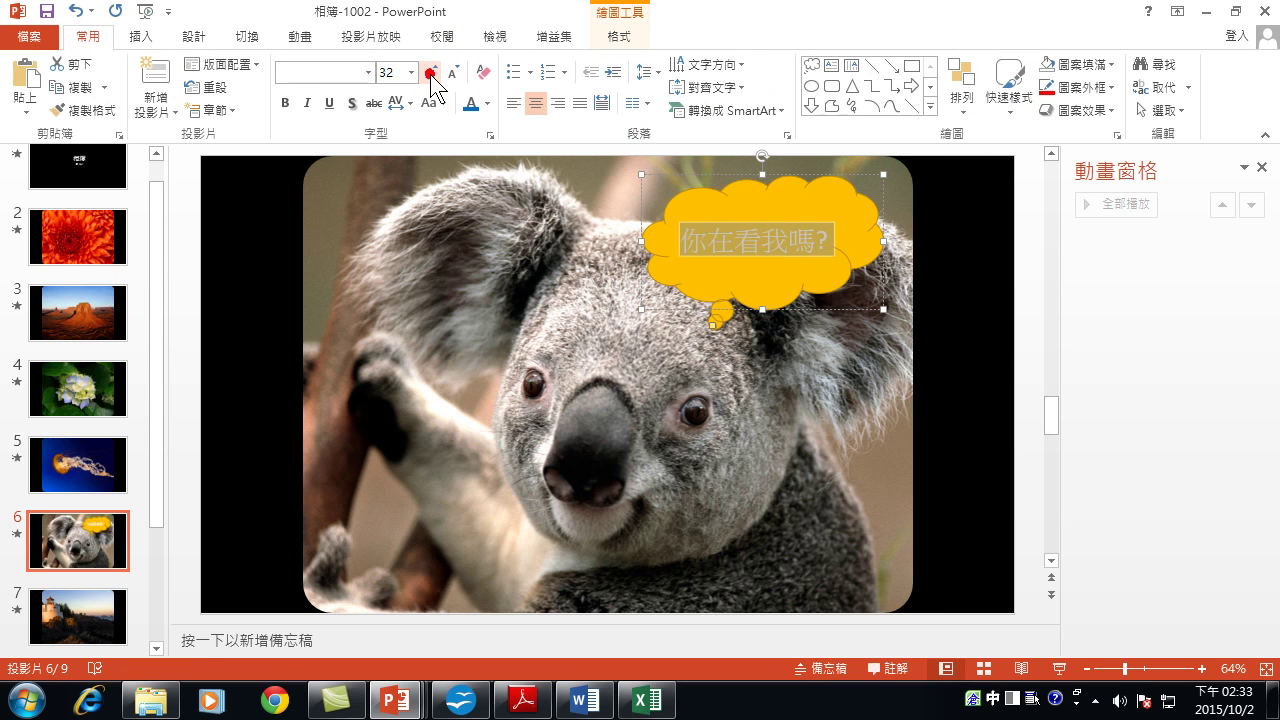
left_click(430, 73)
left_click(430, 73)
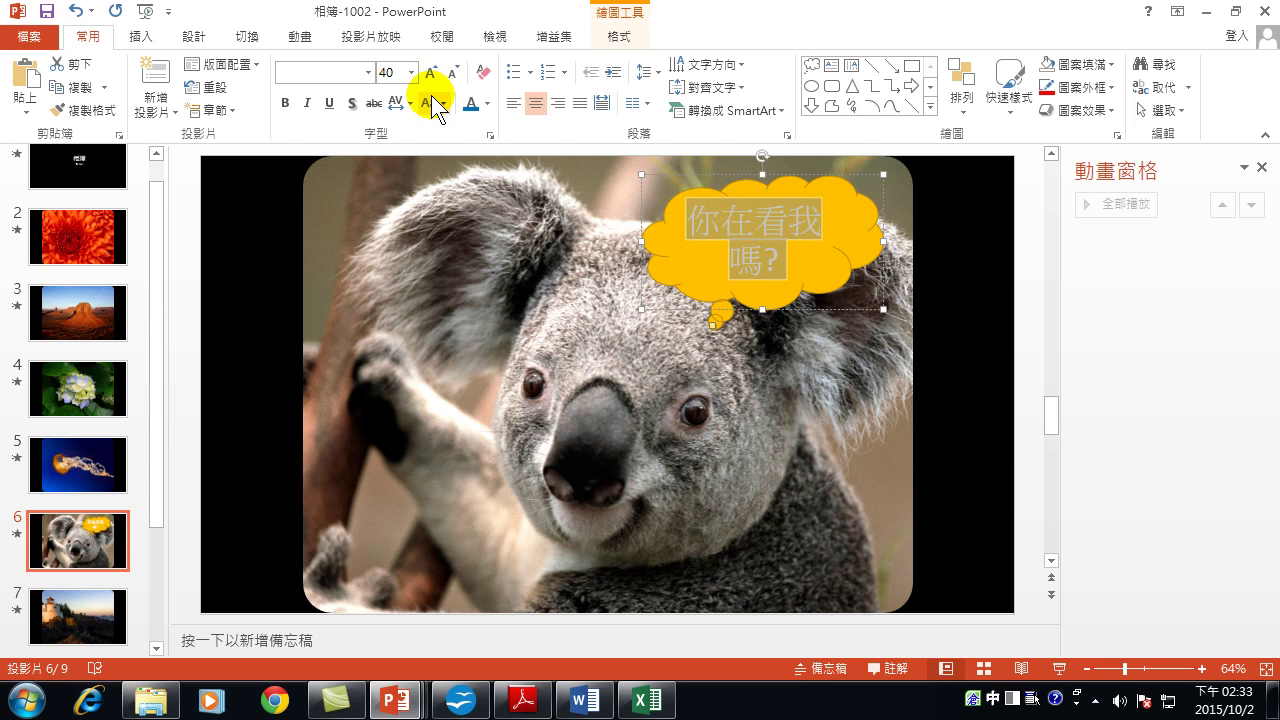
left_click(430, 73)
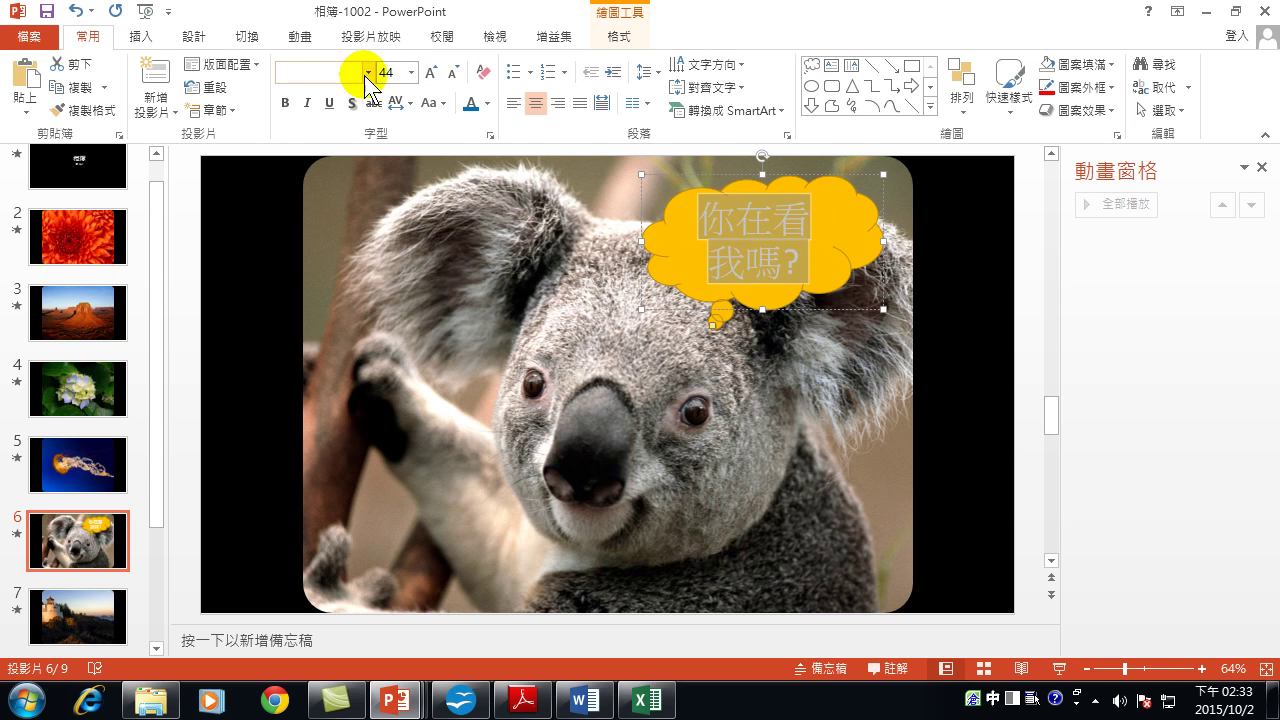
Set the callout text to 標楷體 in dark teal and select the whole callout.
left_click(368, 72)
scroll(380, 400, "down", 10)
scroll(371, 440, "up", 15)
scroll(371, 470, "down", 4)
scroll(360, 460, "up", 5)
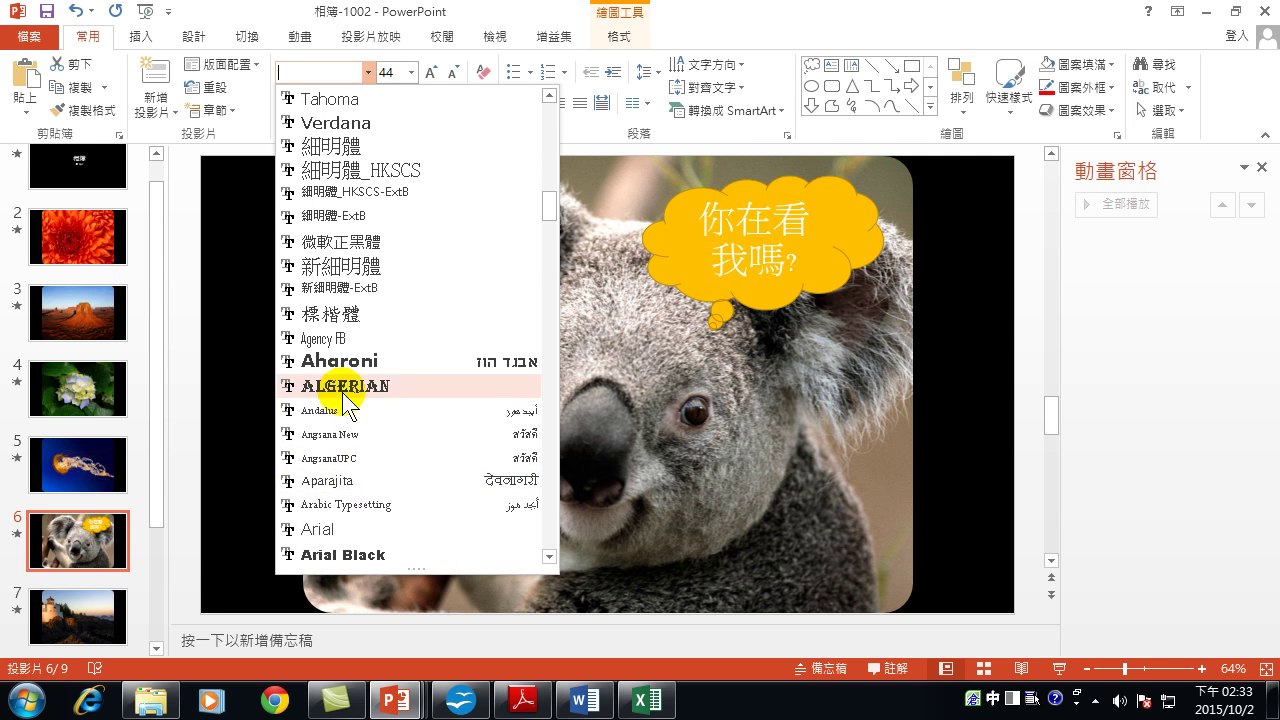
left_click(355, 310)
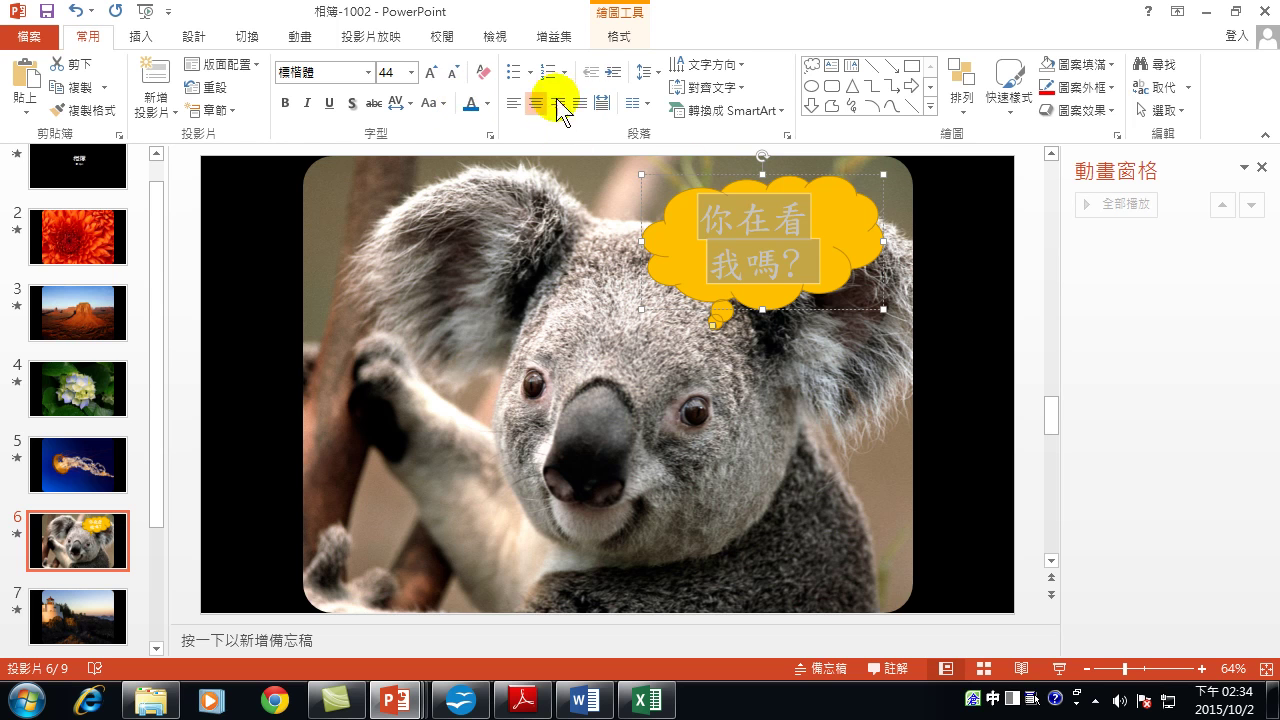
left_click(471, 103)
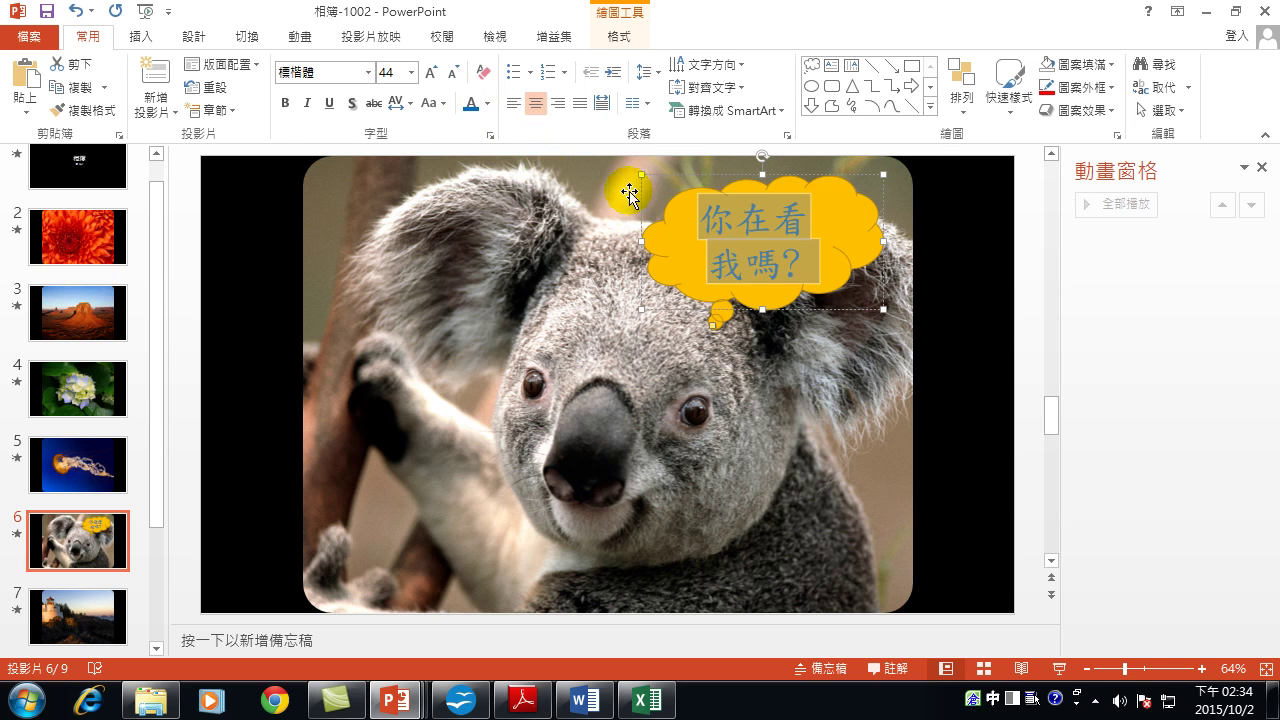
left_click(848, 305)
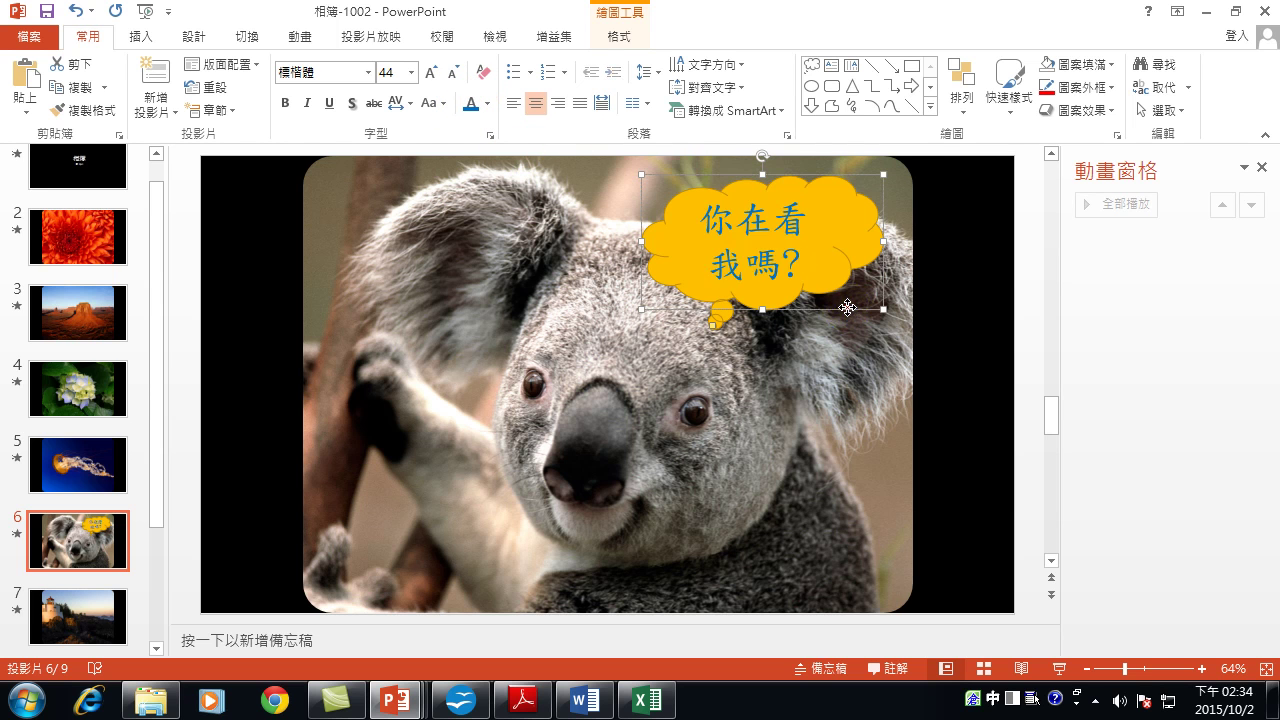
Apply the Fade entrance effect to the cloud callout and lengthen its delay.
left_click(302, 37)
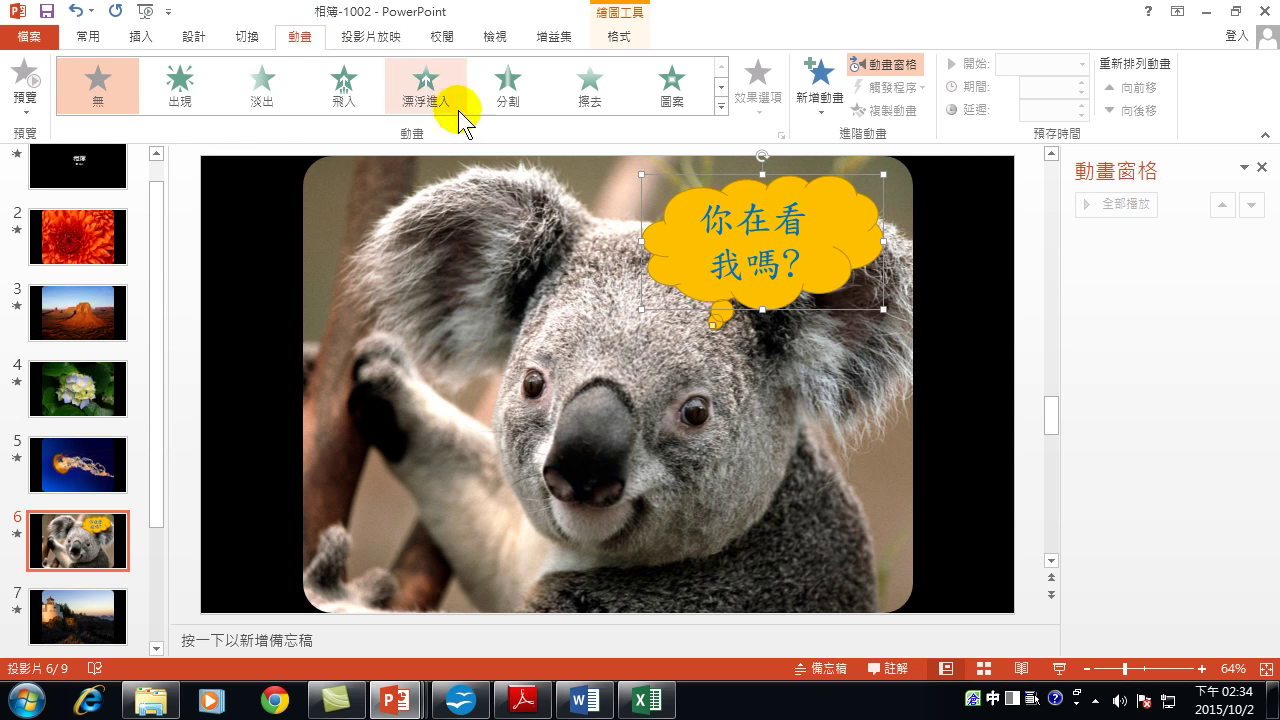
left_click(263, 90)
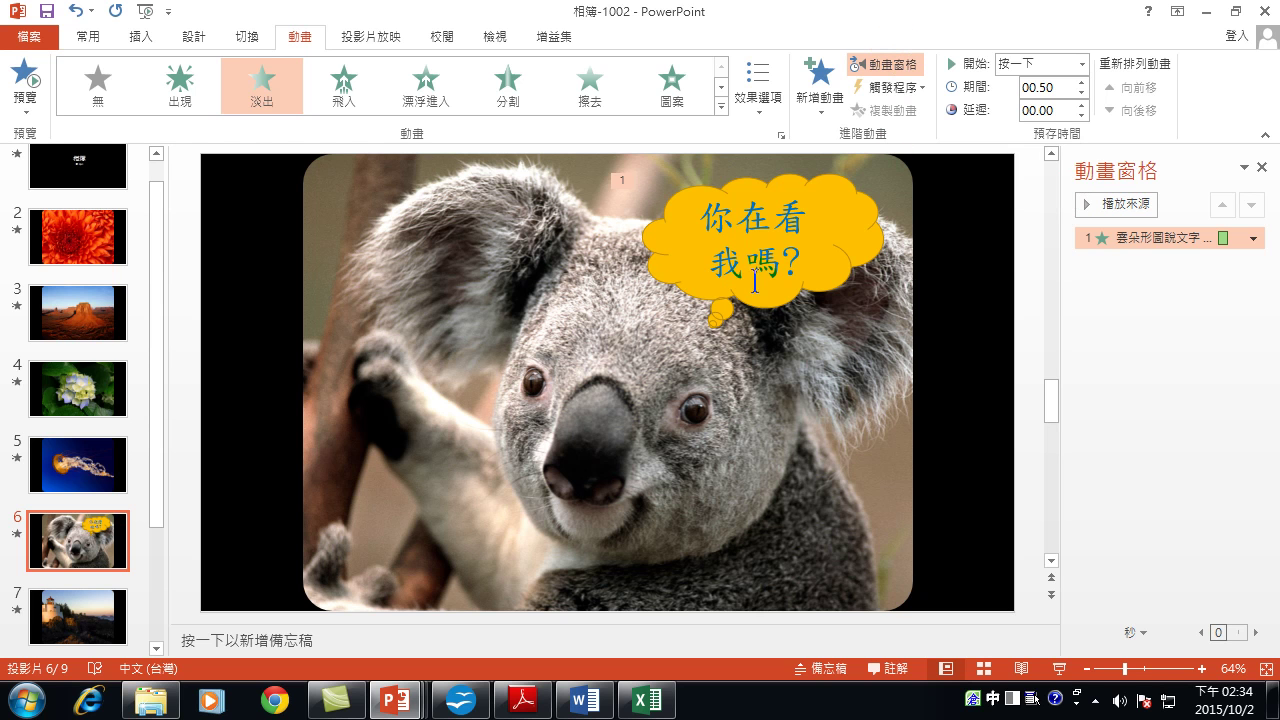
left_click(1081, 105)
left_click(1081, 105)
left_click(1081, 105)
left_click(1081, 105)
left_click(1081, 105)
left_click(1081, 105)
left_click(1081, 105)
left_click(1081, 105)
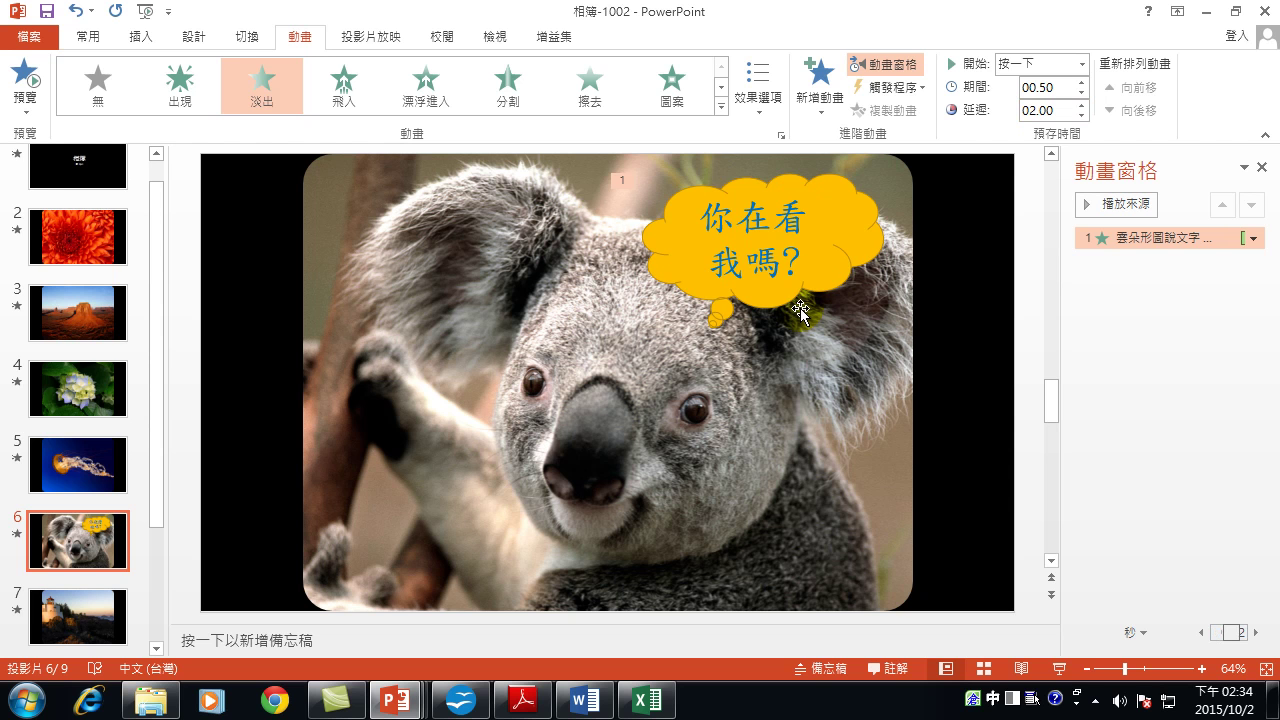
Make the fade start After Previous with a 02.00 delay.
left_click(1081, 63)
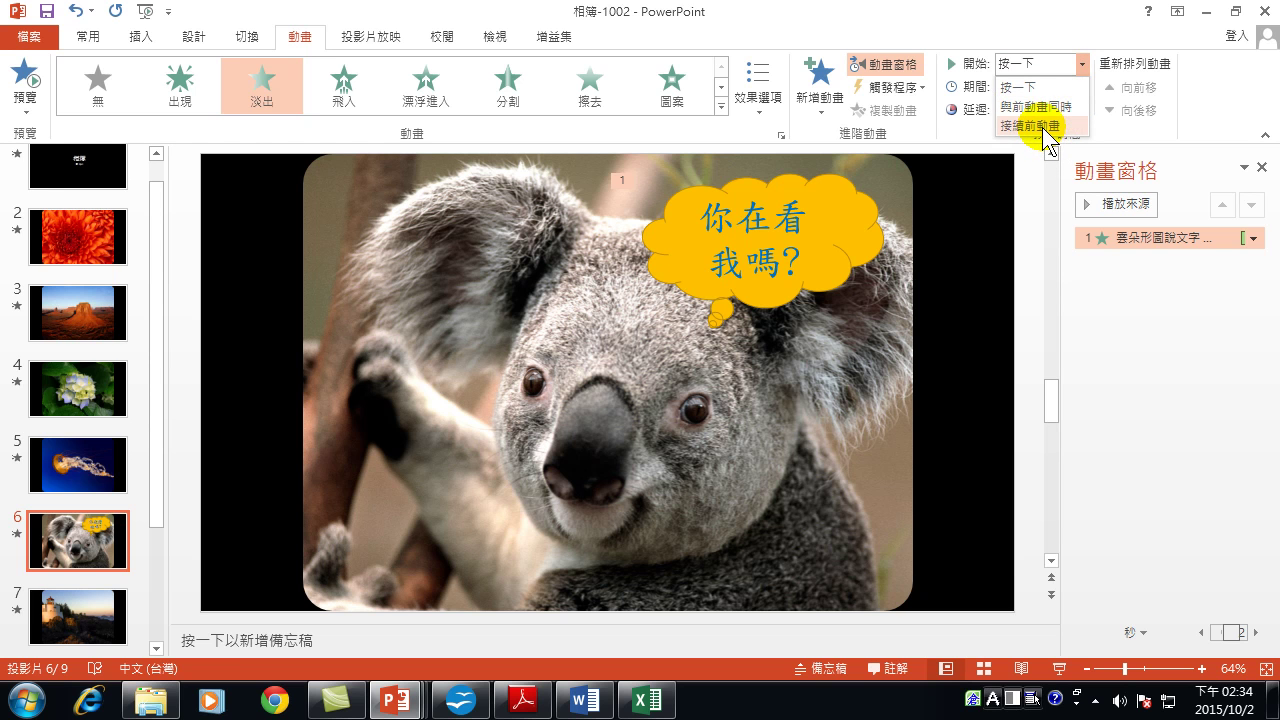
left_click(1041, 125)
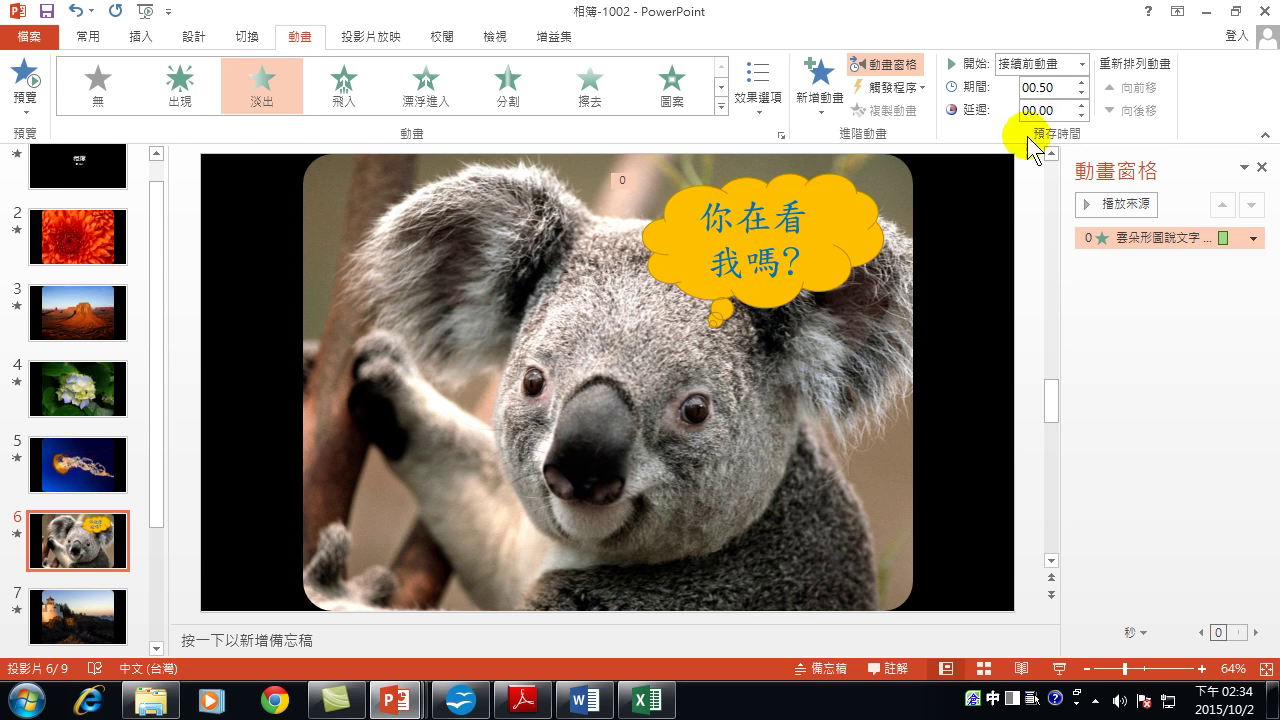
left_click(1080, 104)
left_click(1080, 104)
left_click(1080, 104)
left_click(1080, 104)
left_click(1080, 104)
left_click(1080, 104)
left_click(1080, 104)
left_click(1080, 104)
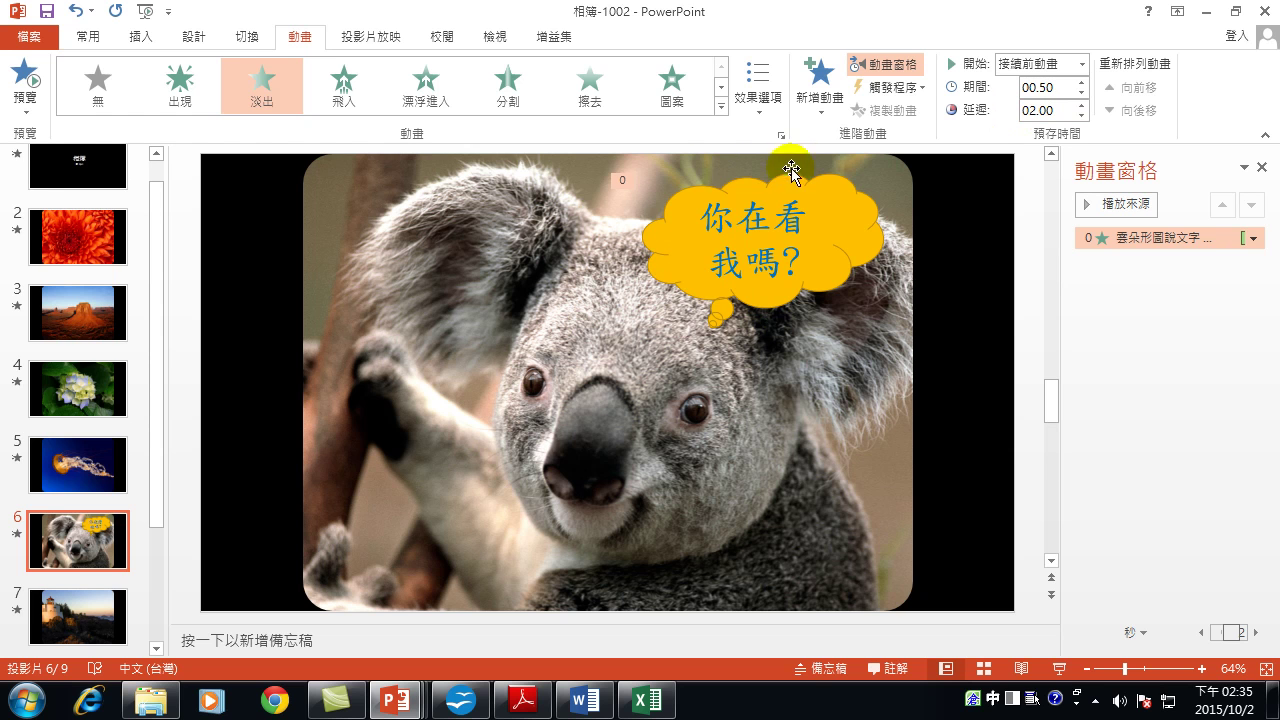
Set the callout fade's duration to 03.00.
left_click(1081, 82)
left_click(1081, 82)
left_click(1081, 82)
left_click(1081, 82)
left_click(1081, 82)
left_click(1081, 82)
left_click(1081, 82)
left_click(1081, 82)
left_click(1081, 82)
left_click(1081, 93)
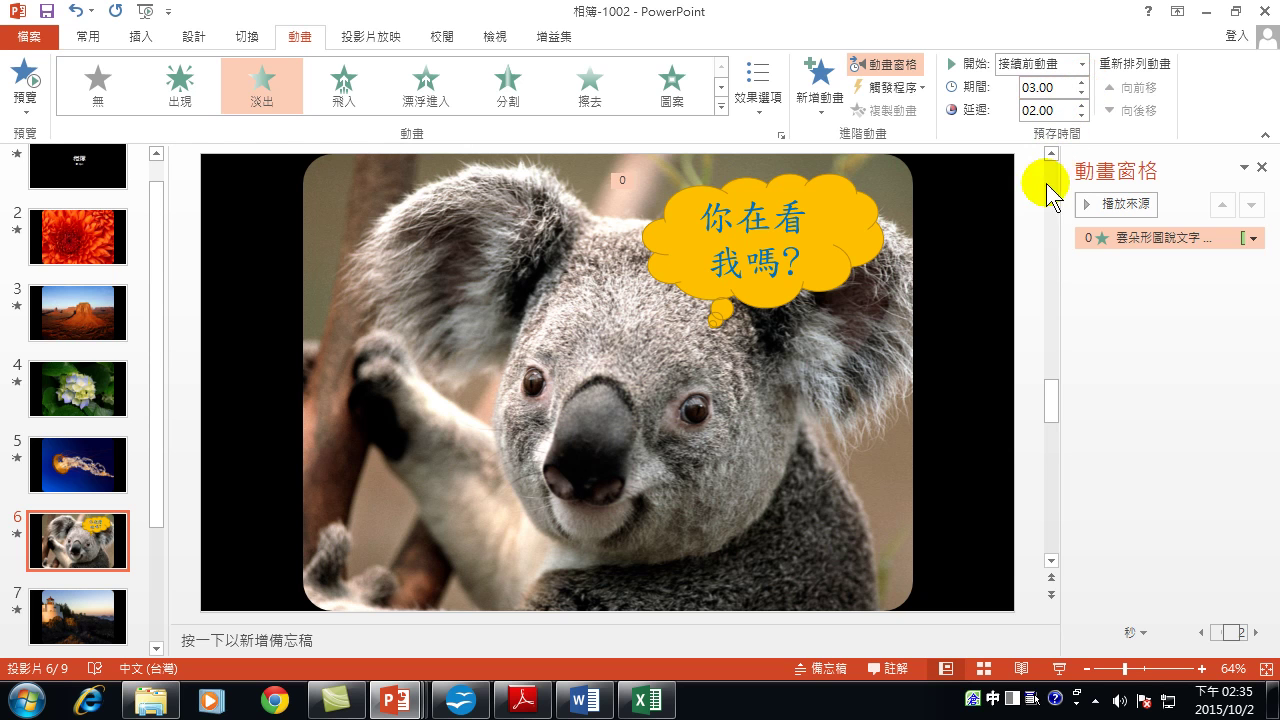
left_click(1252, 237)
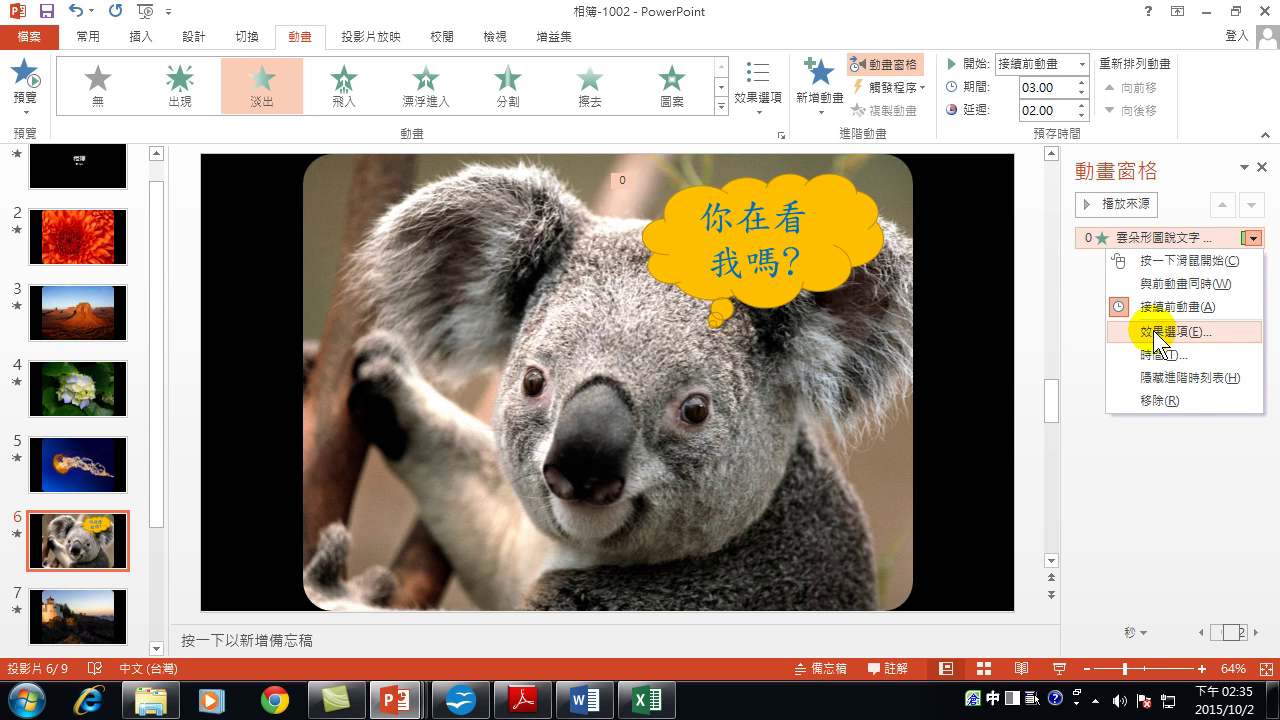
Set the cloud callout's fade to Hide After Animation in its Effect Options.
left_click(1158, 336)
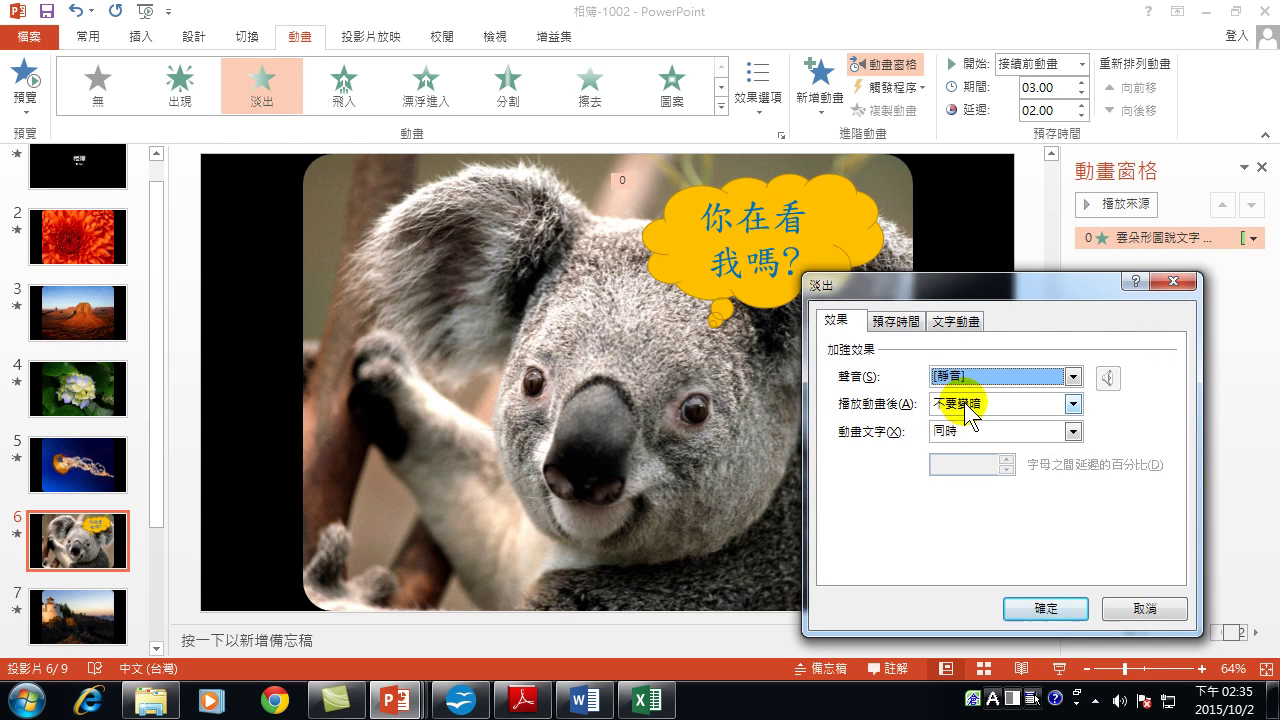
left_click(965, 410)
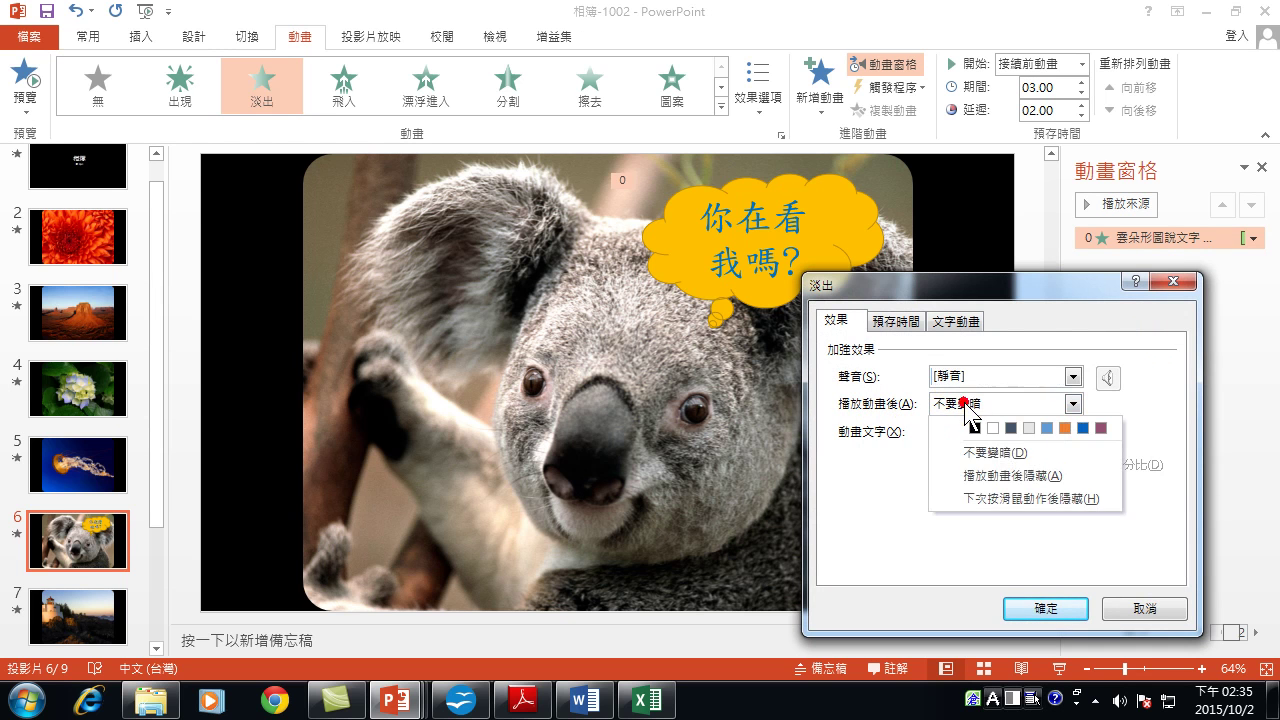
left_click(1034, 498)
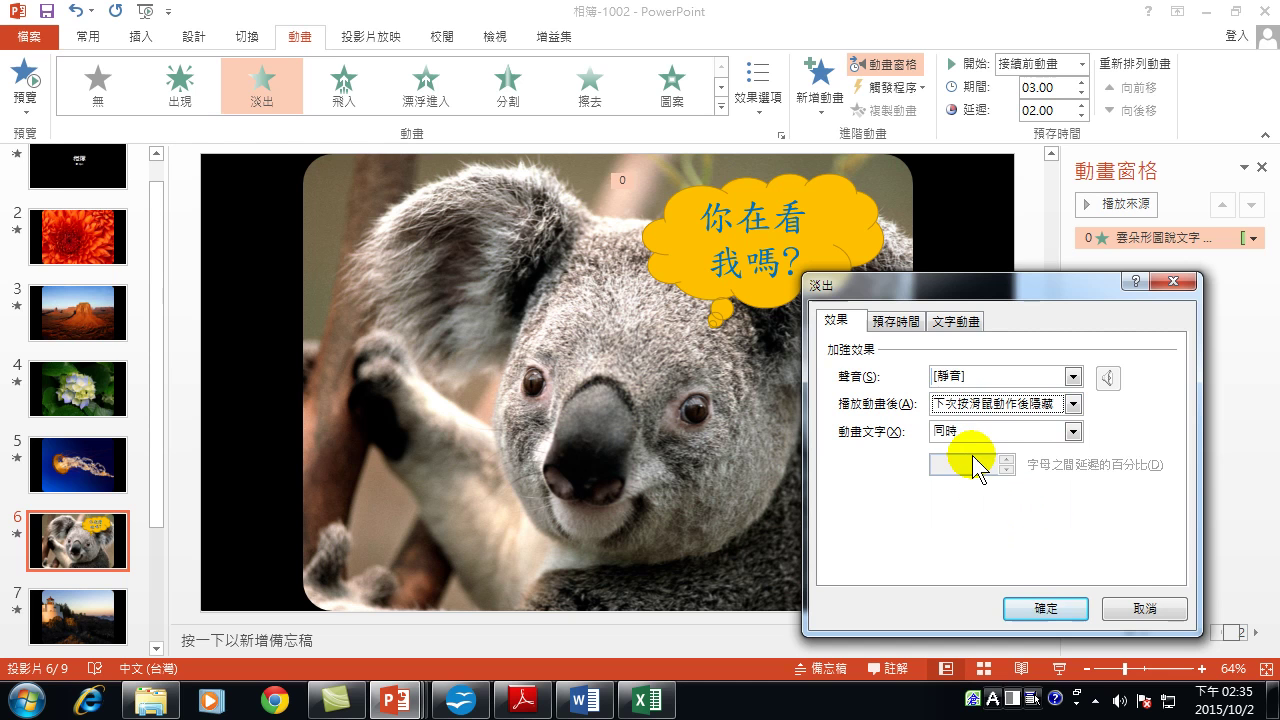
left_click(1022, 405)
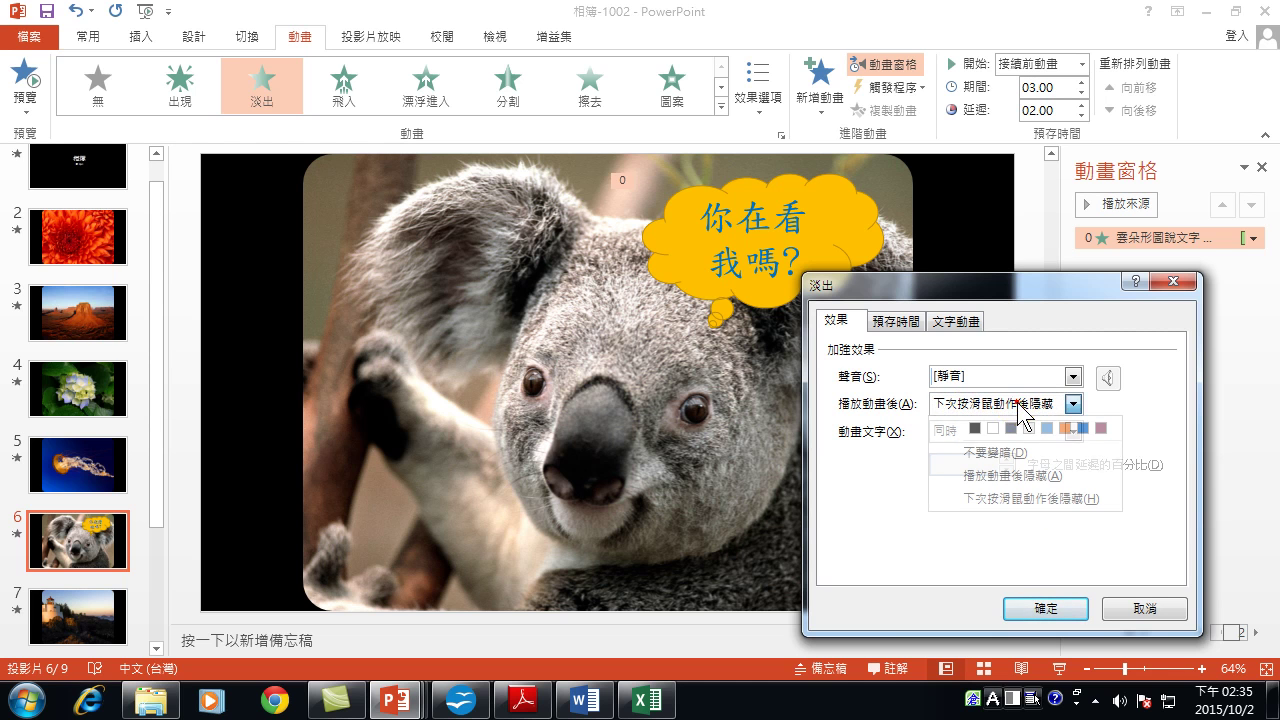
left_click(1020, 477)
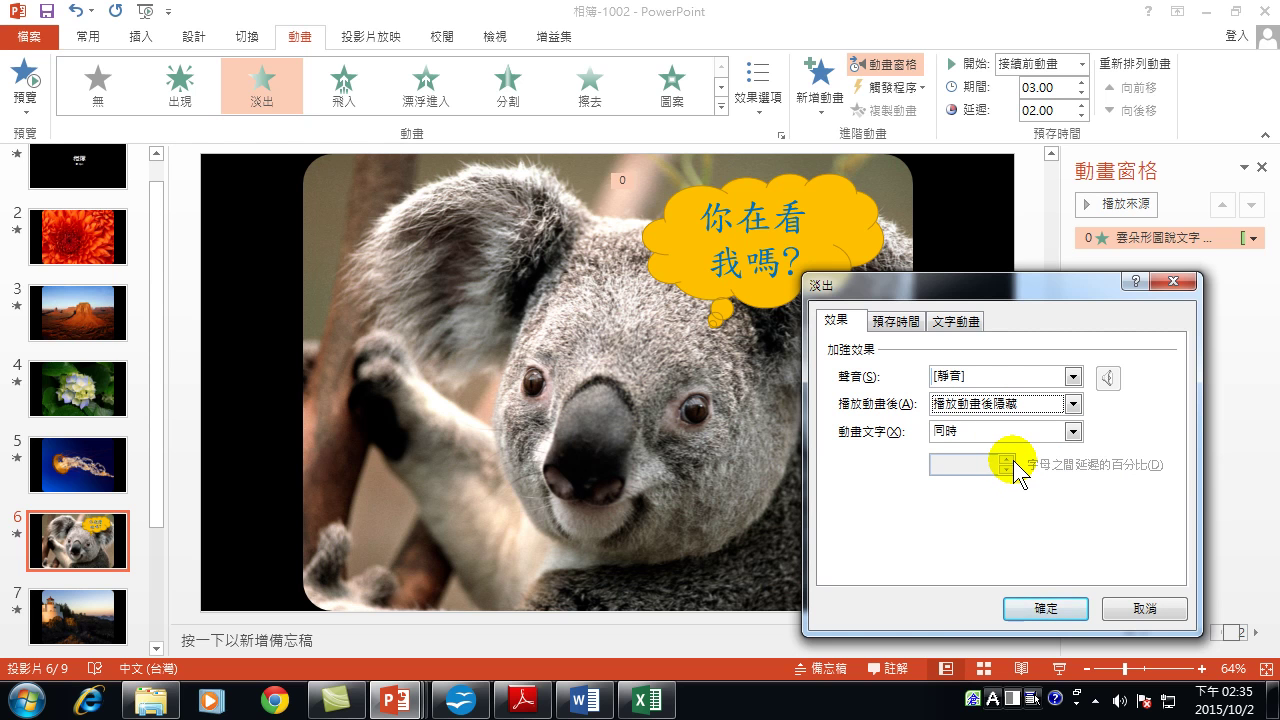
left_click(1046, 608)
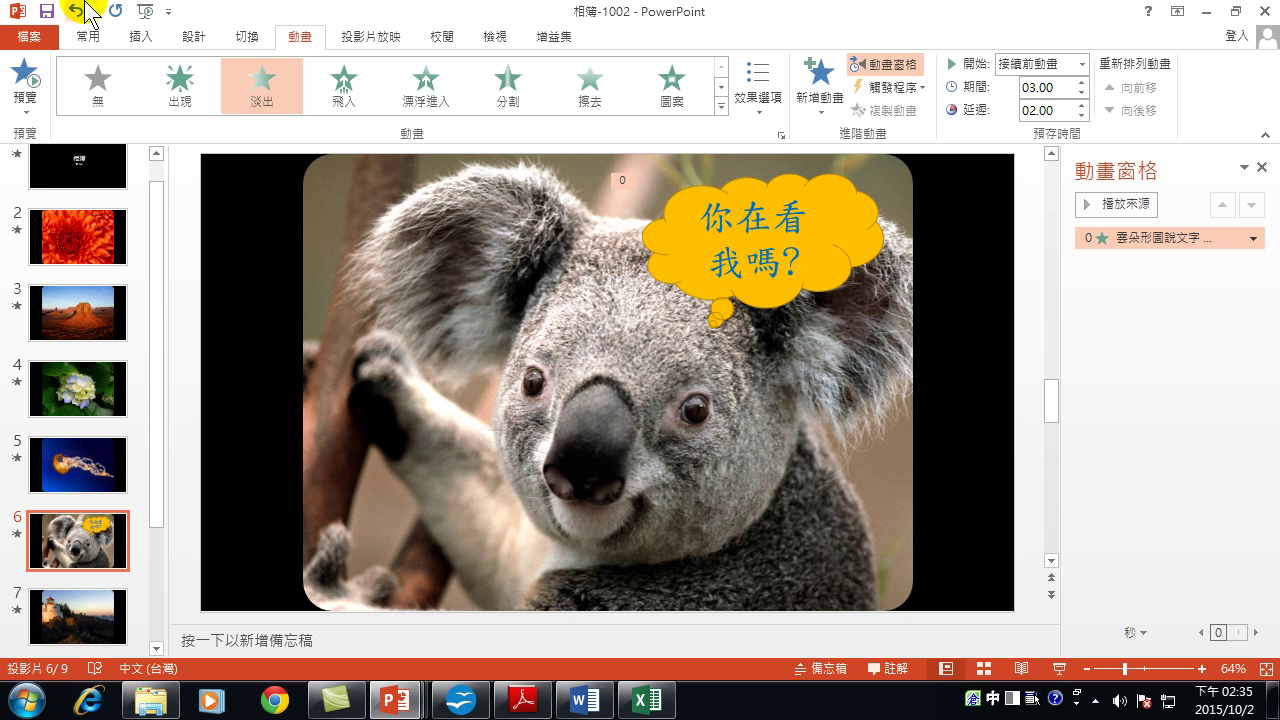
left_click(145, 36)
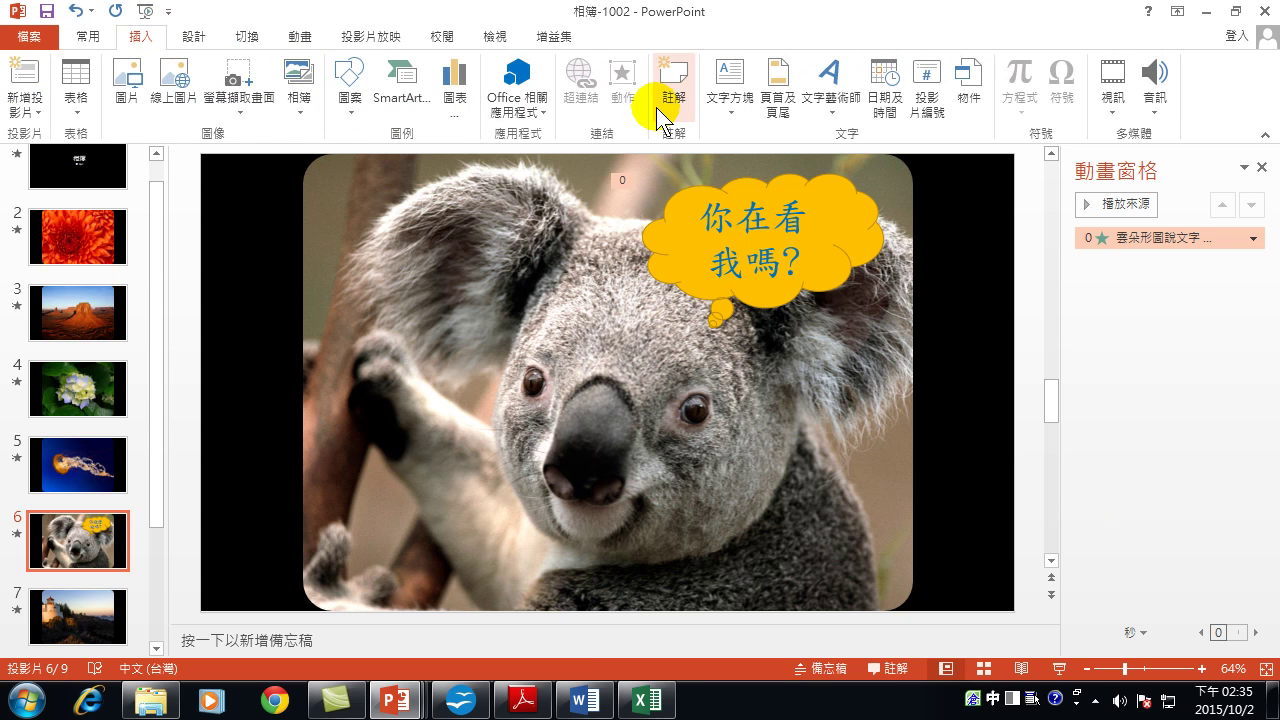
Draw an oval callout at the photo's lower left with its tail toward the koala's nose.
left_click(352, 92)
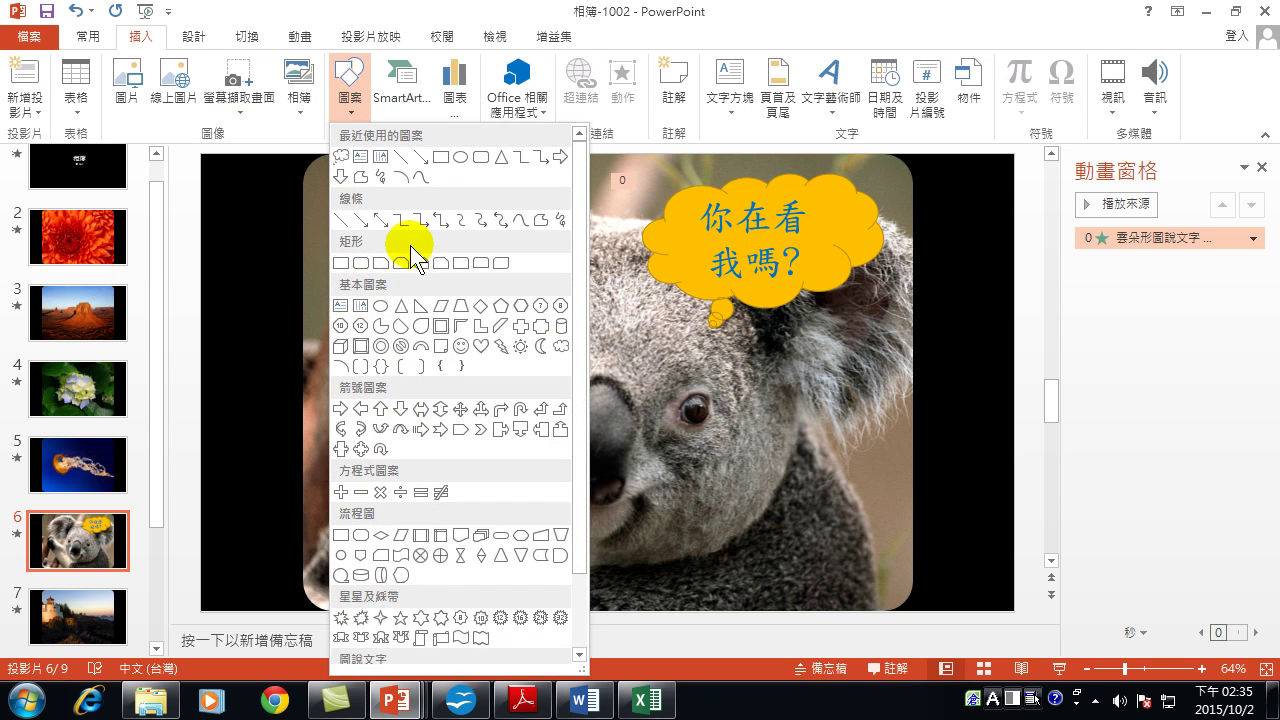
left_click_drag(580, 206, 587, 432)
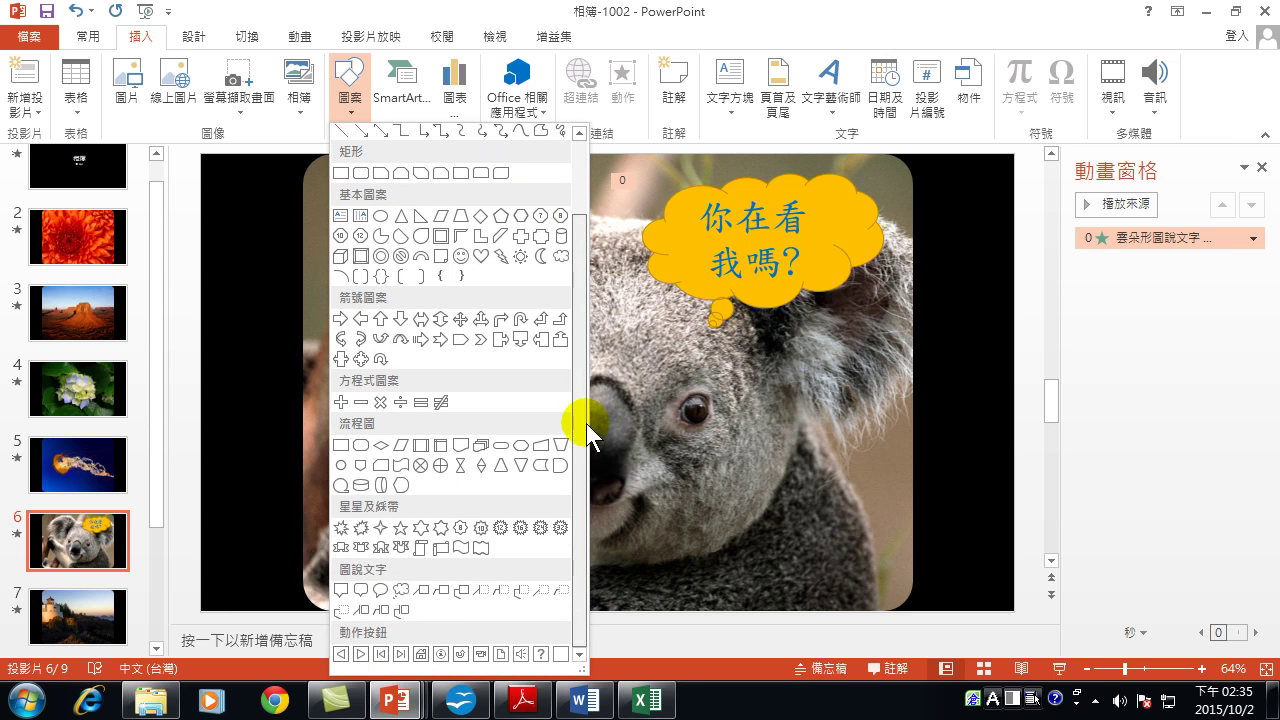
left_click(381, 590)
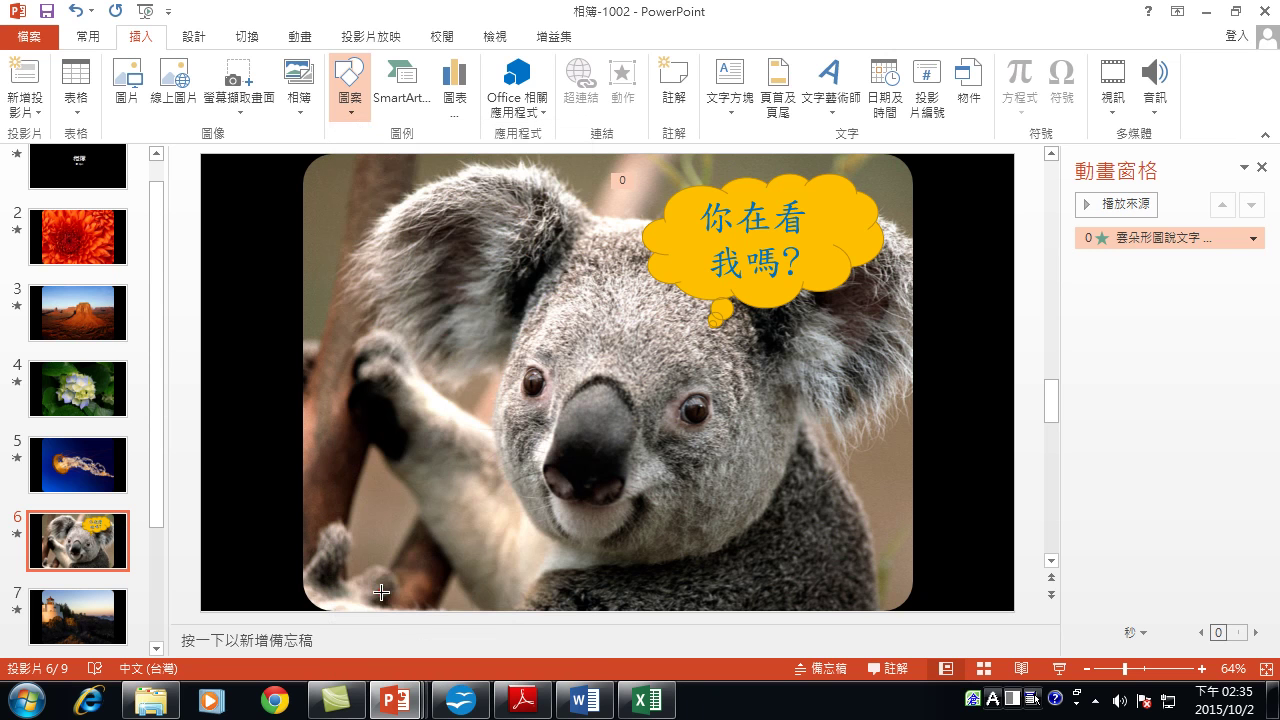
mouse_move(380, 450)
left_mouse_down()
mouse_move(526, 566)
mouse_move(614, 583)
mouse_move(618, 570)
mouse_move(587, 575)
left_mouse_up()
left_click_drag(443, 594, 573, 457)
left_click(509, 486)
left_click_drag(494, 494, 451, 514)
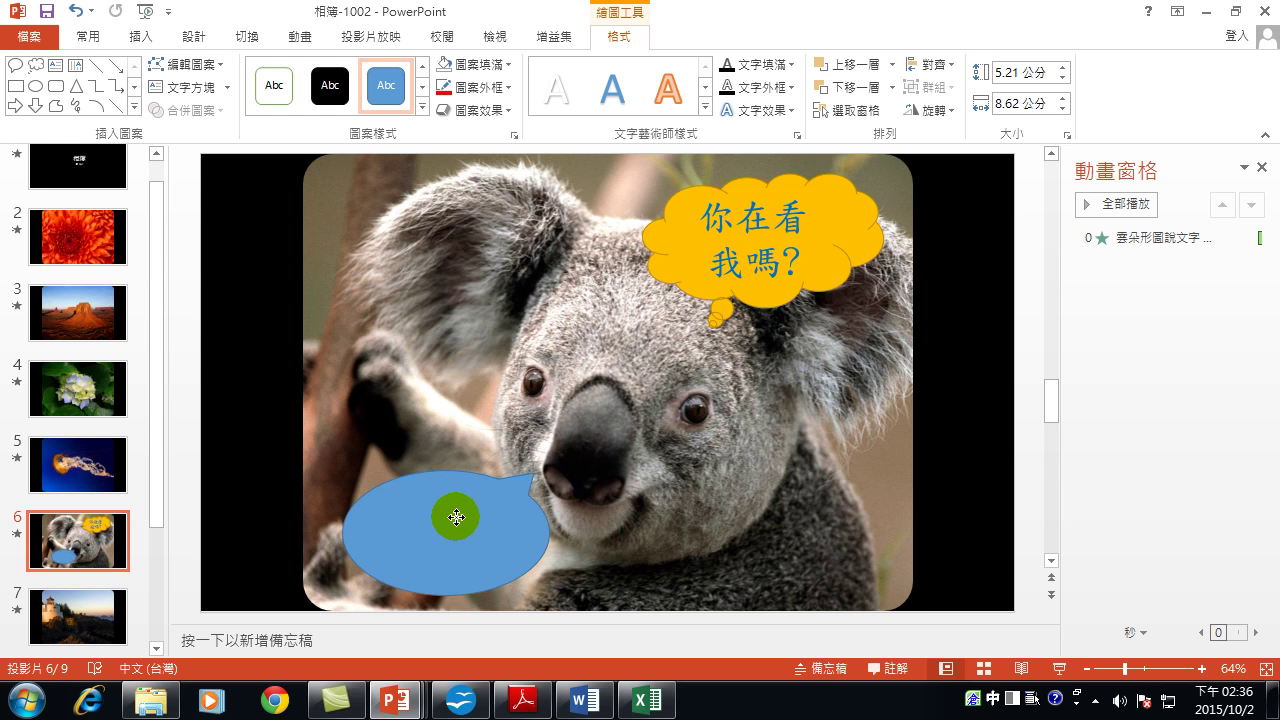
Give the callout a yellow shape style and start editing its text.
right_click(438, 548)
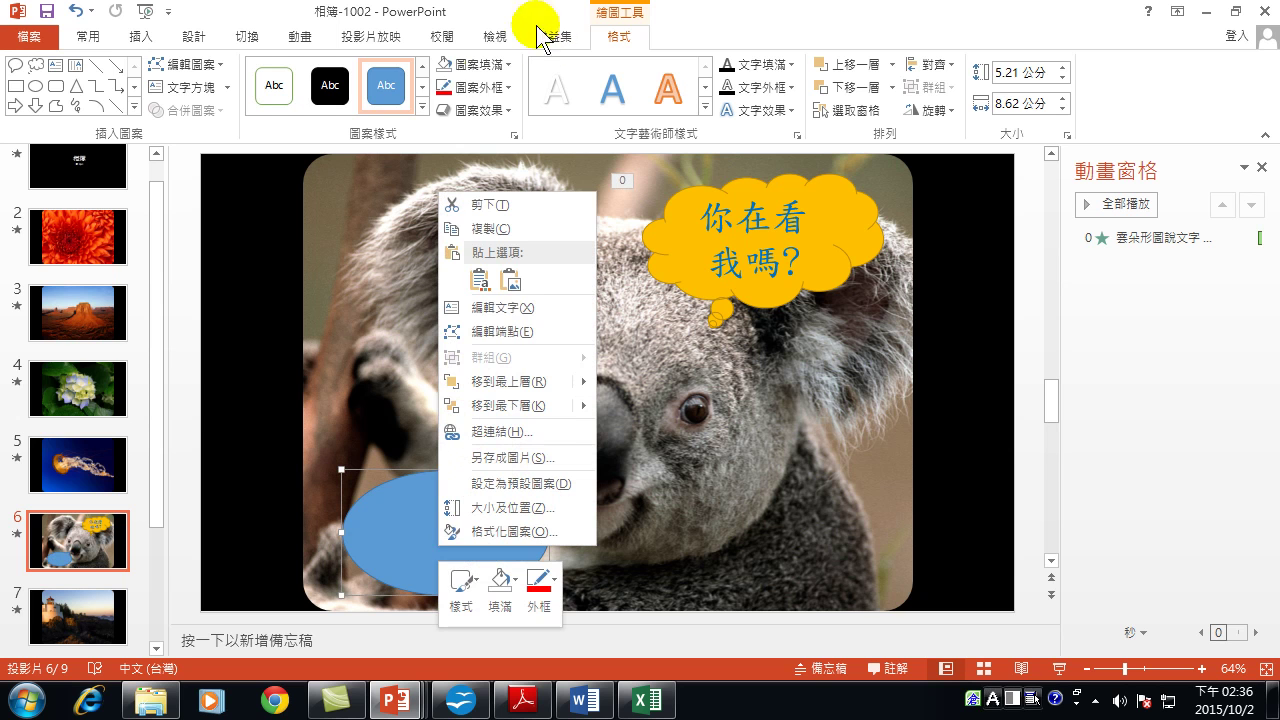
left_click(422, 90)
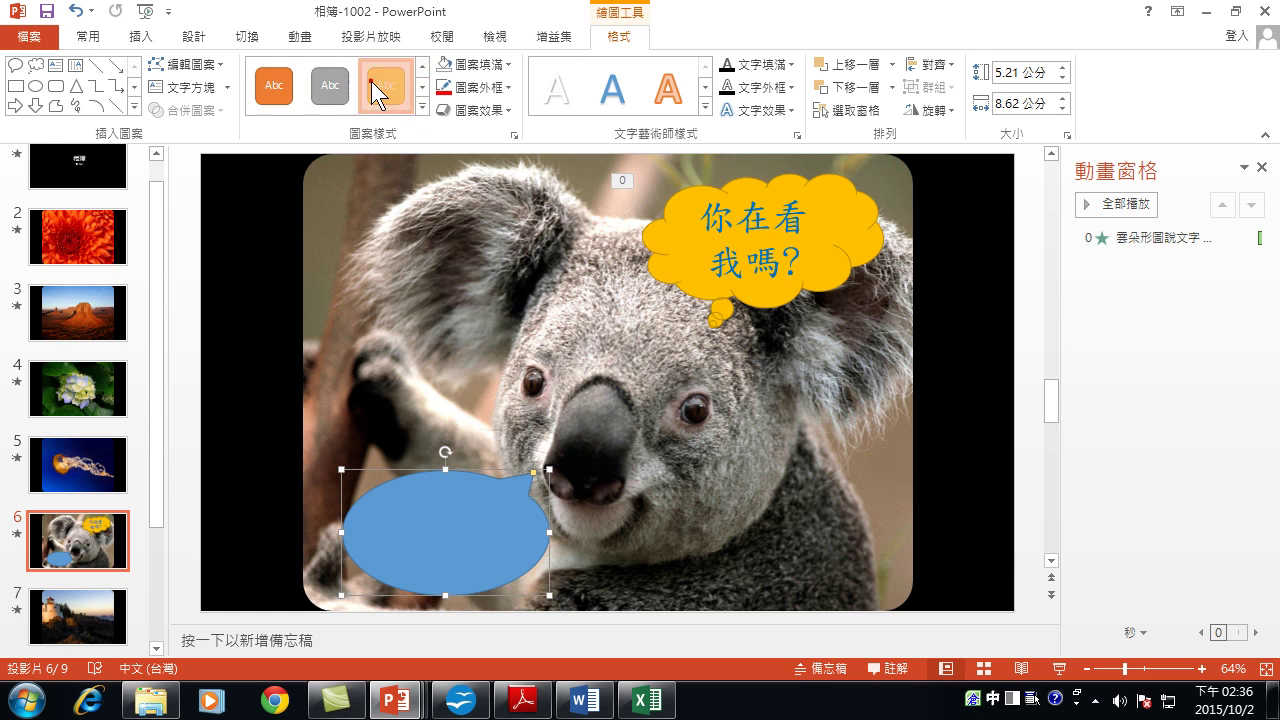
left_click(386, 85)
right_click(434, 549)
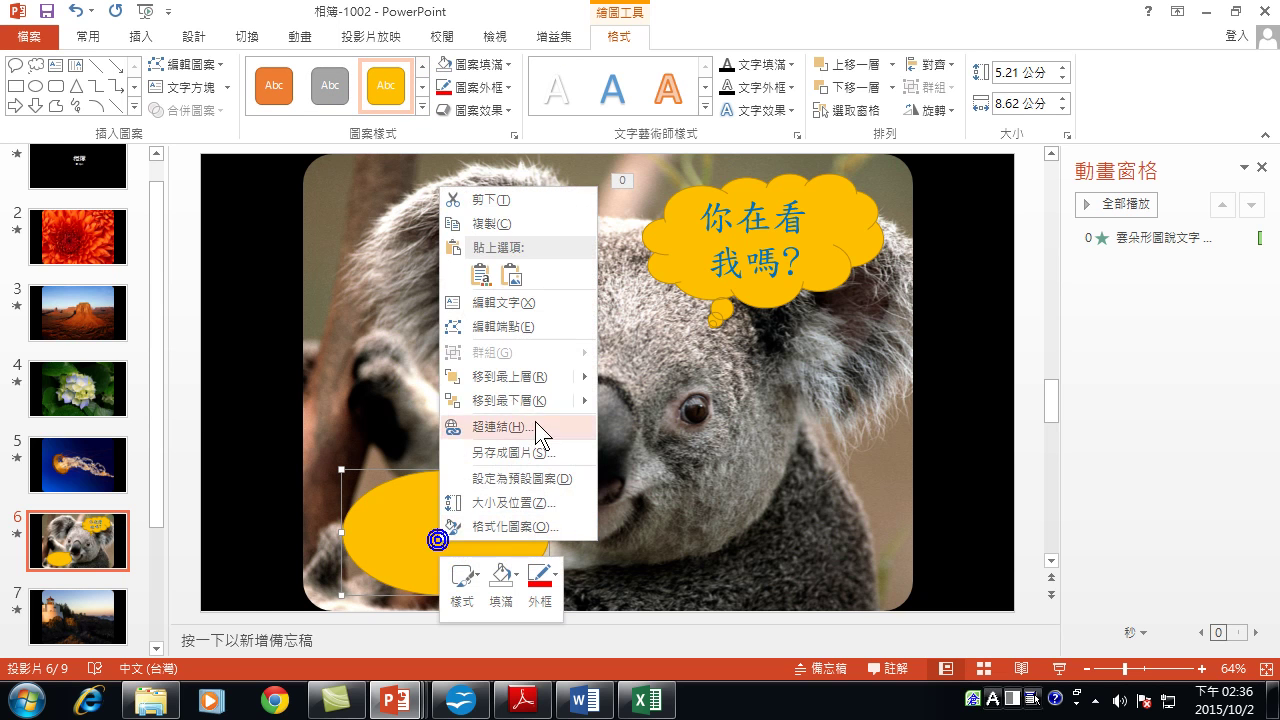
left_click(503, 302)
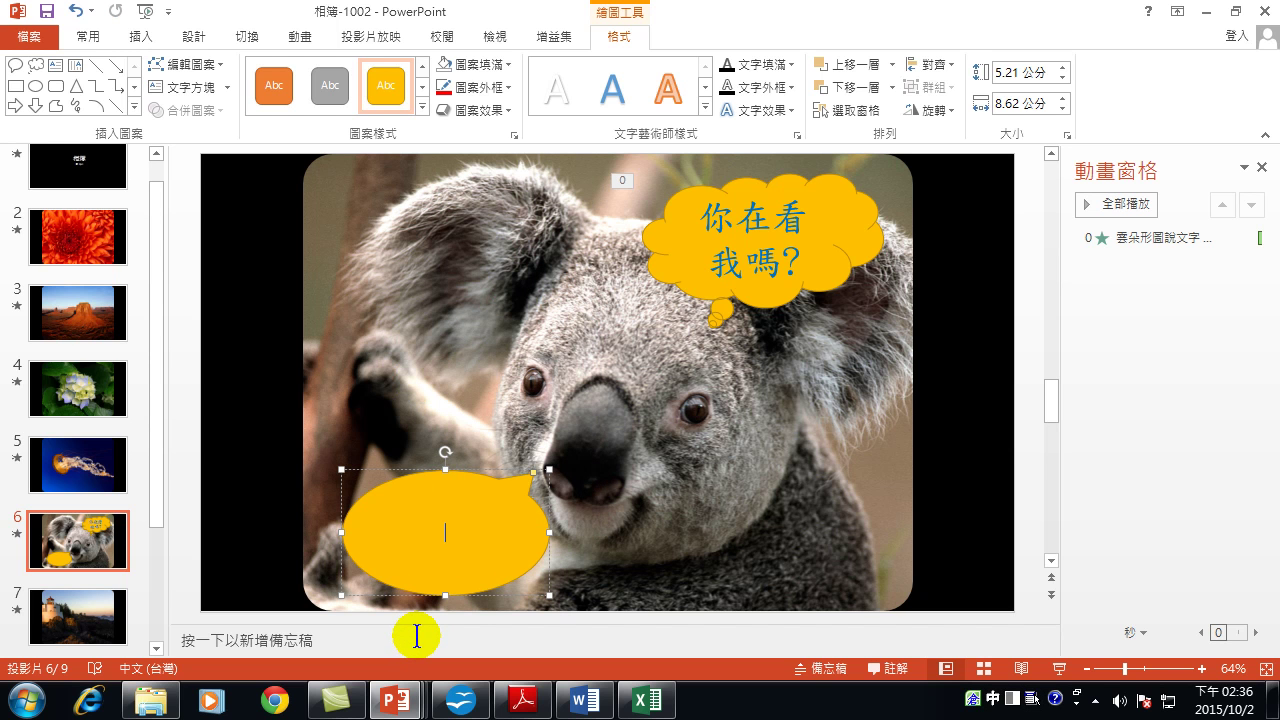
Enter '真希望拍一張彩色照!' in the callout at 36-point size.
type("真希")
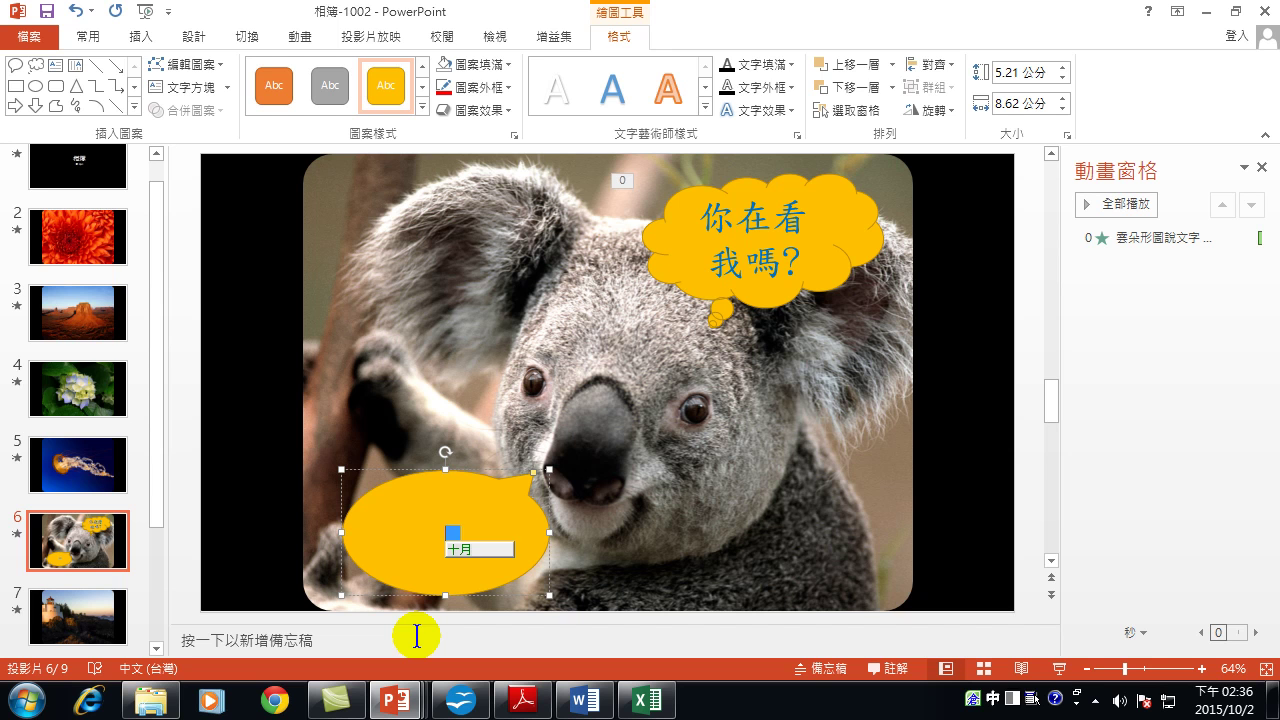
type("望")
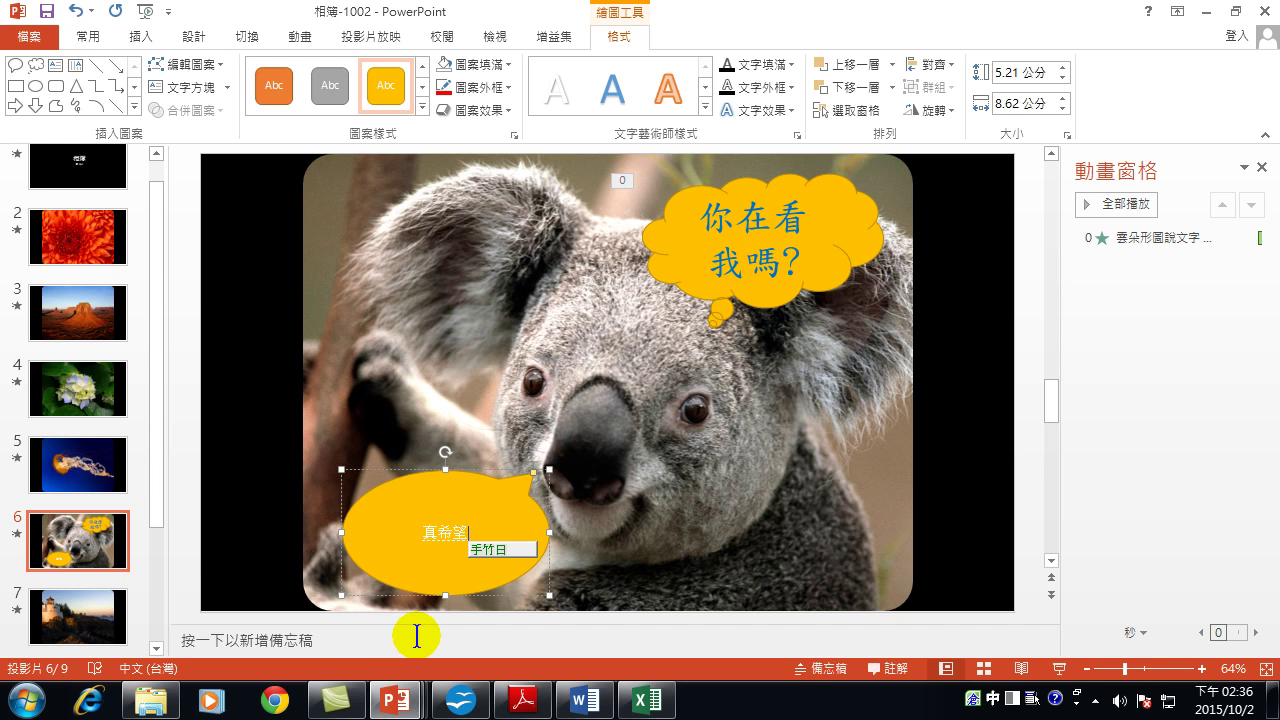
type("拍一張彩色照!")
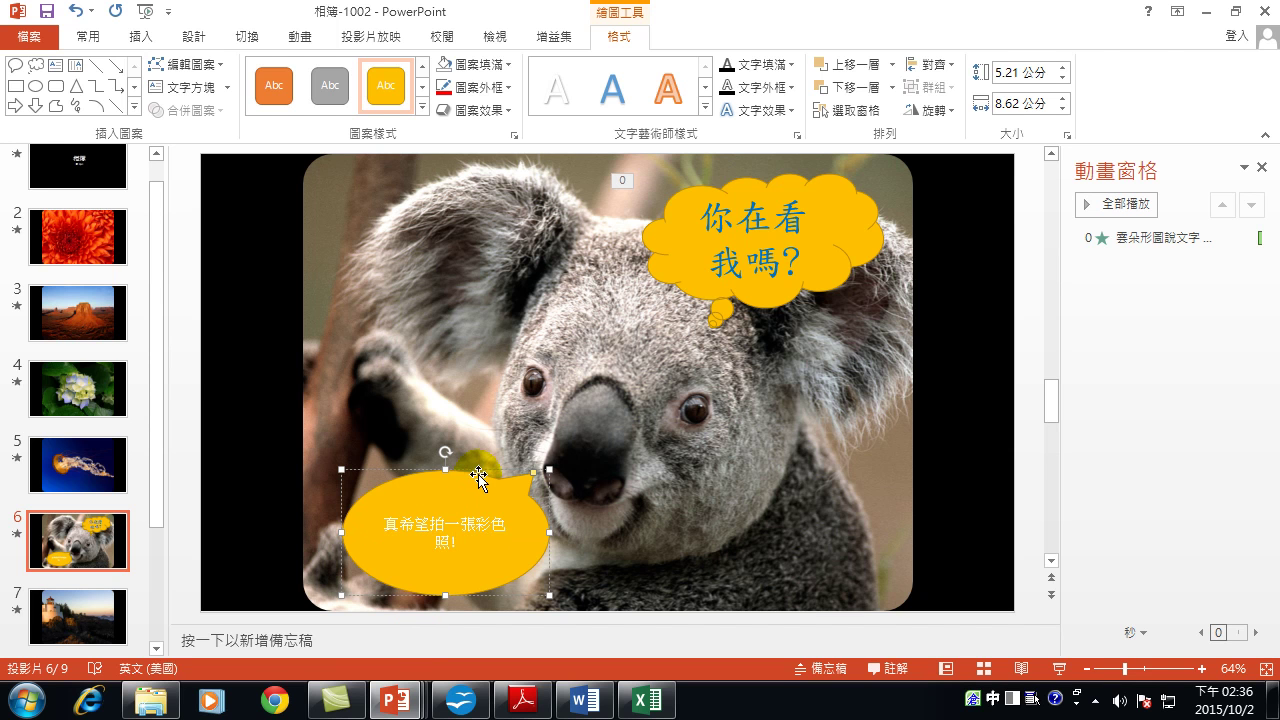
left_click(88, 38)
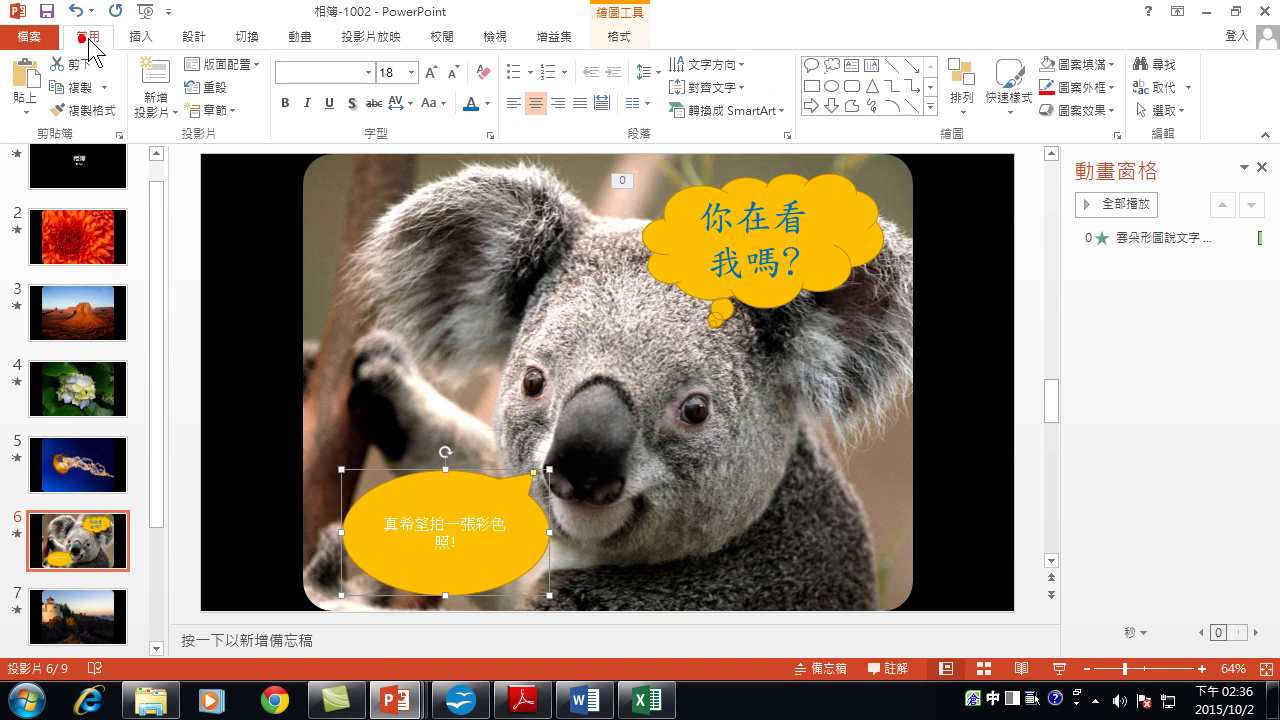
left_click(432, 73)
left_click(432, 73)
left_click(432, 73)
left_click(432, 73)
left_click(432, 73)
left_click(432, 73)
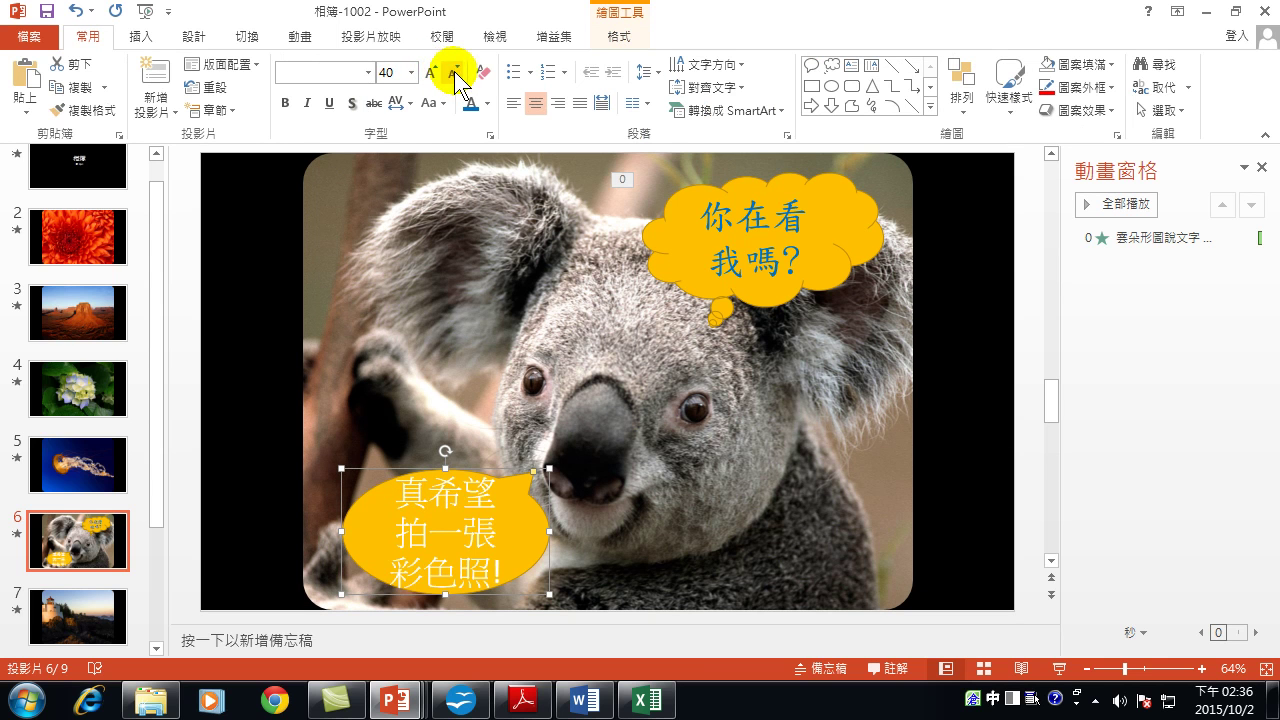
left_click(452, 74)
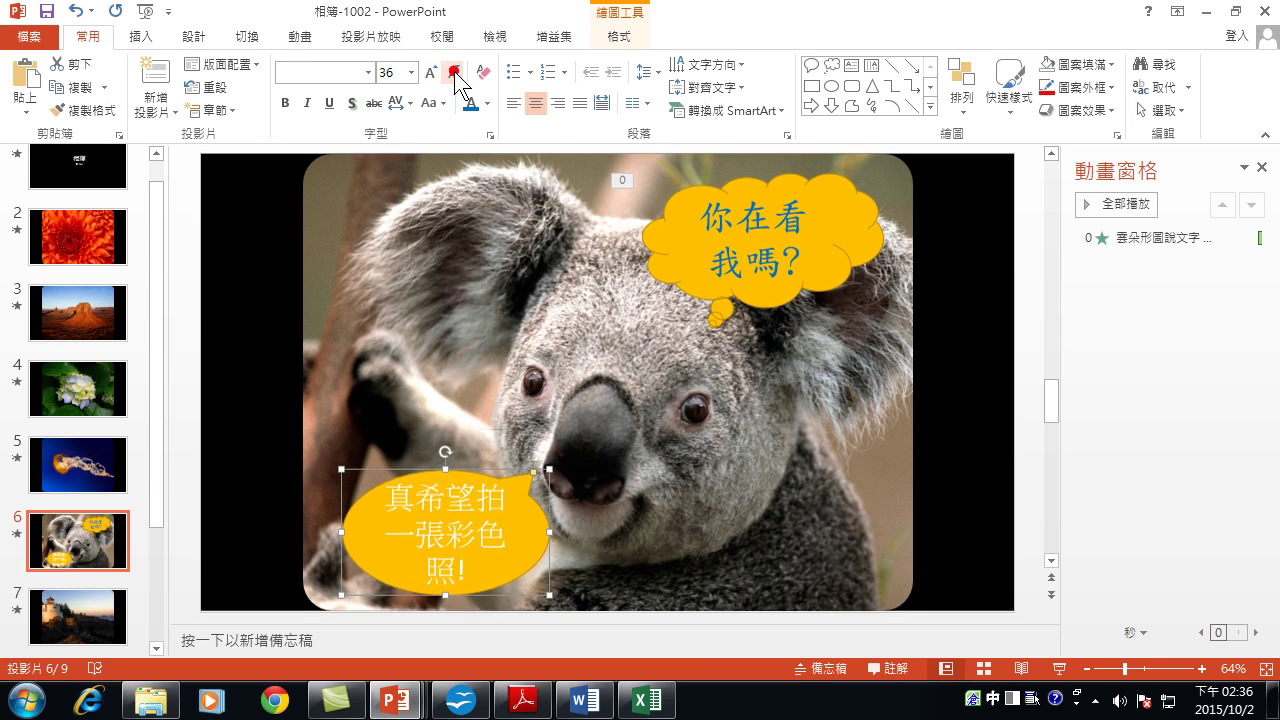
Set the callout text to the 標楷體 font in blue.
left_click(369, 73)
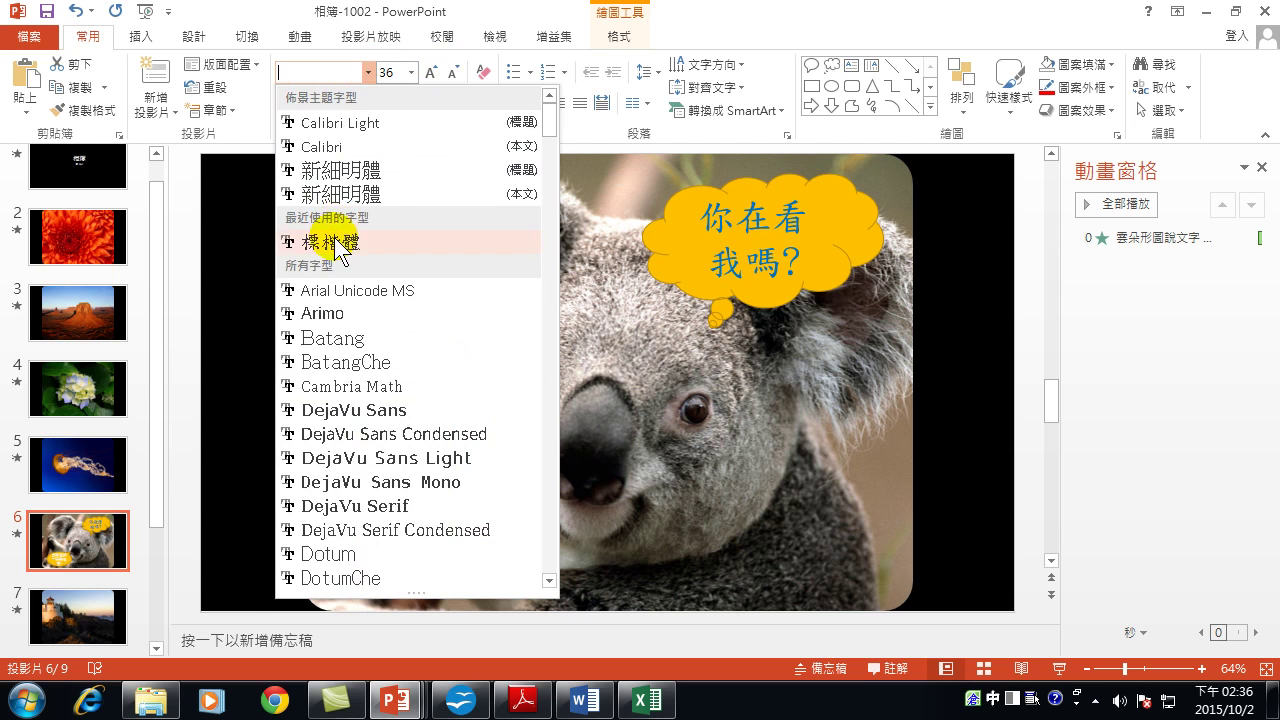
left_click(344, 242)
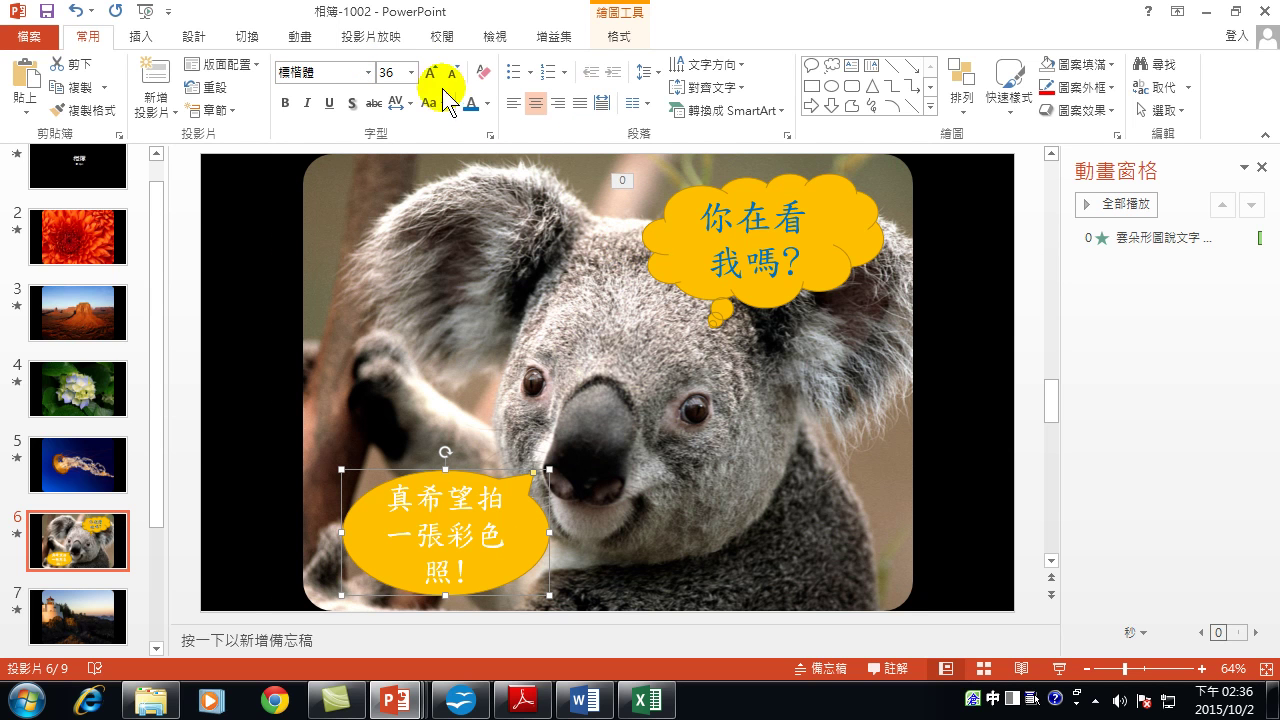
left_click(472, 103)
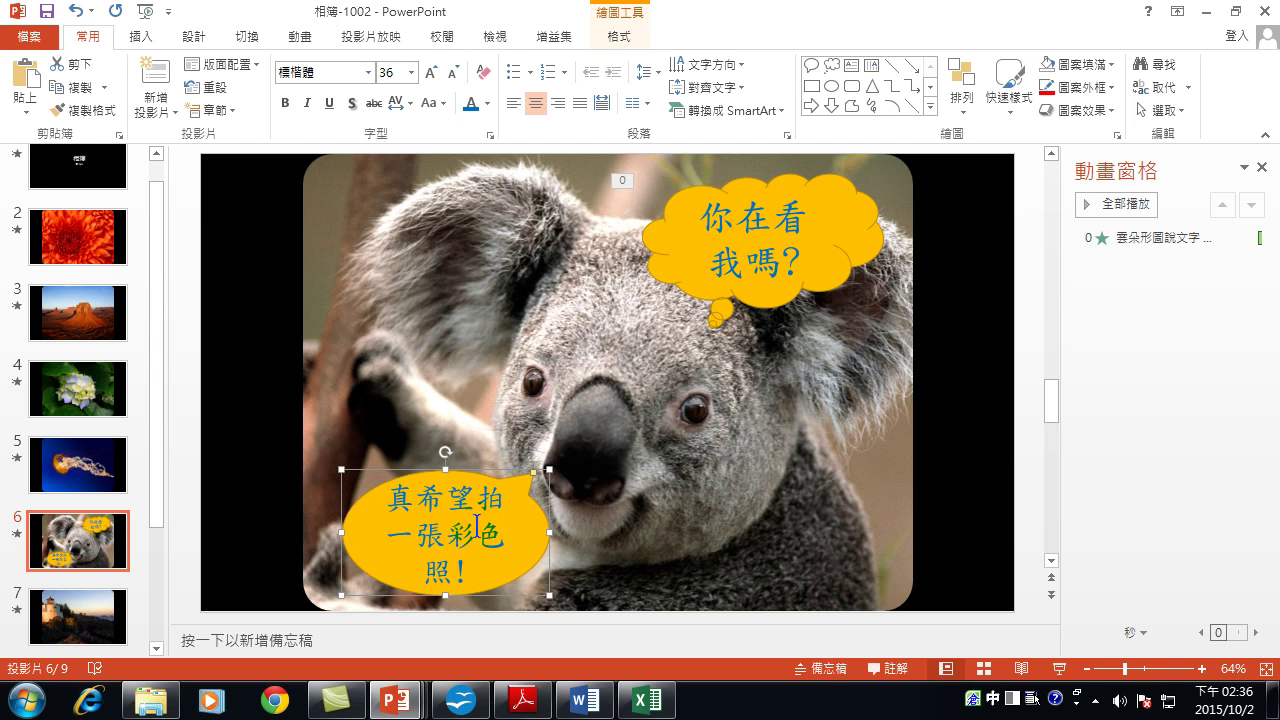
Apply a Fade animation to the lower callout, leaving its effect settings unchanged.
left_click(301, 40)
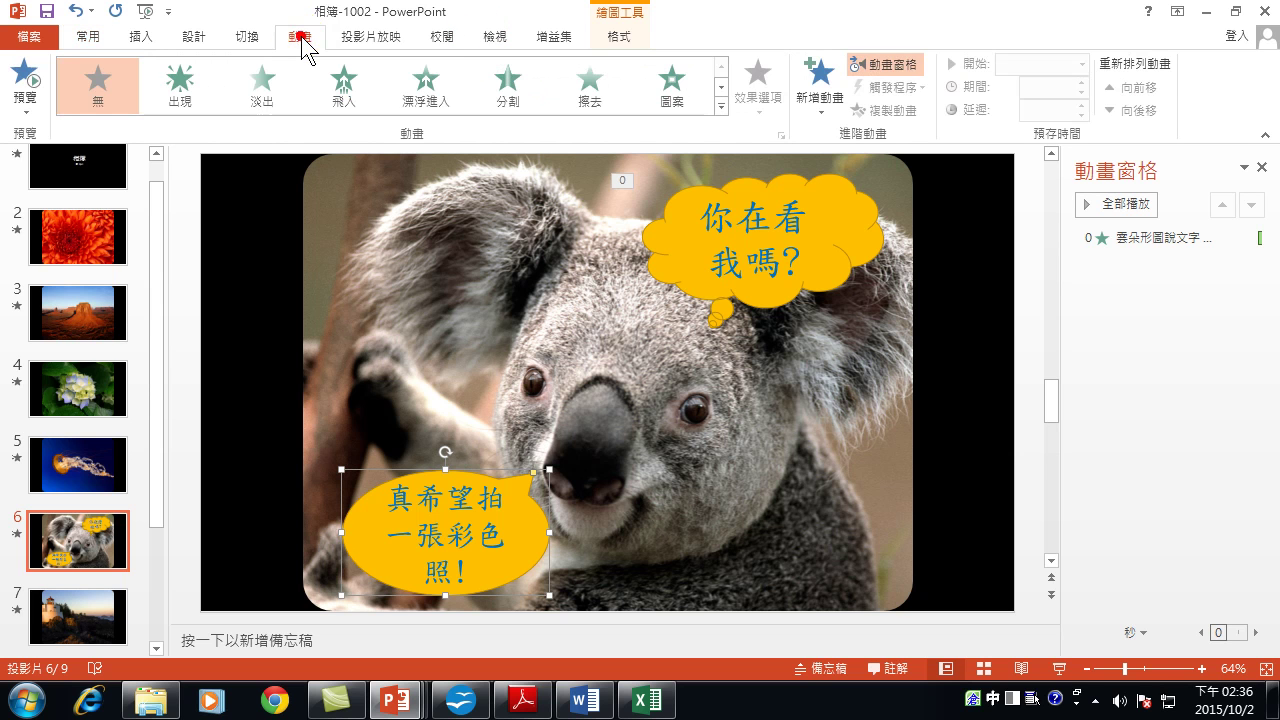
left_click(262, 83)
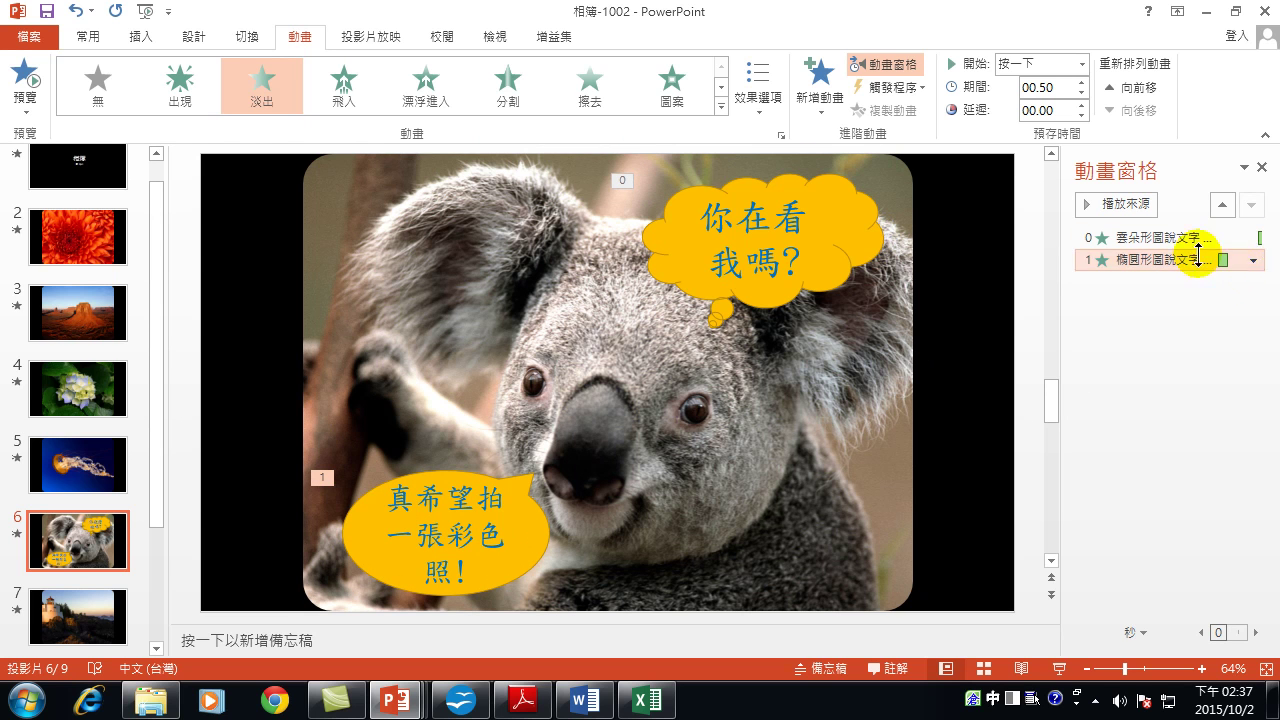
left_click(1253, 260)
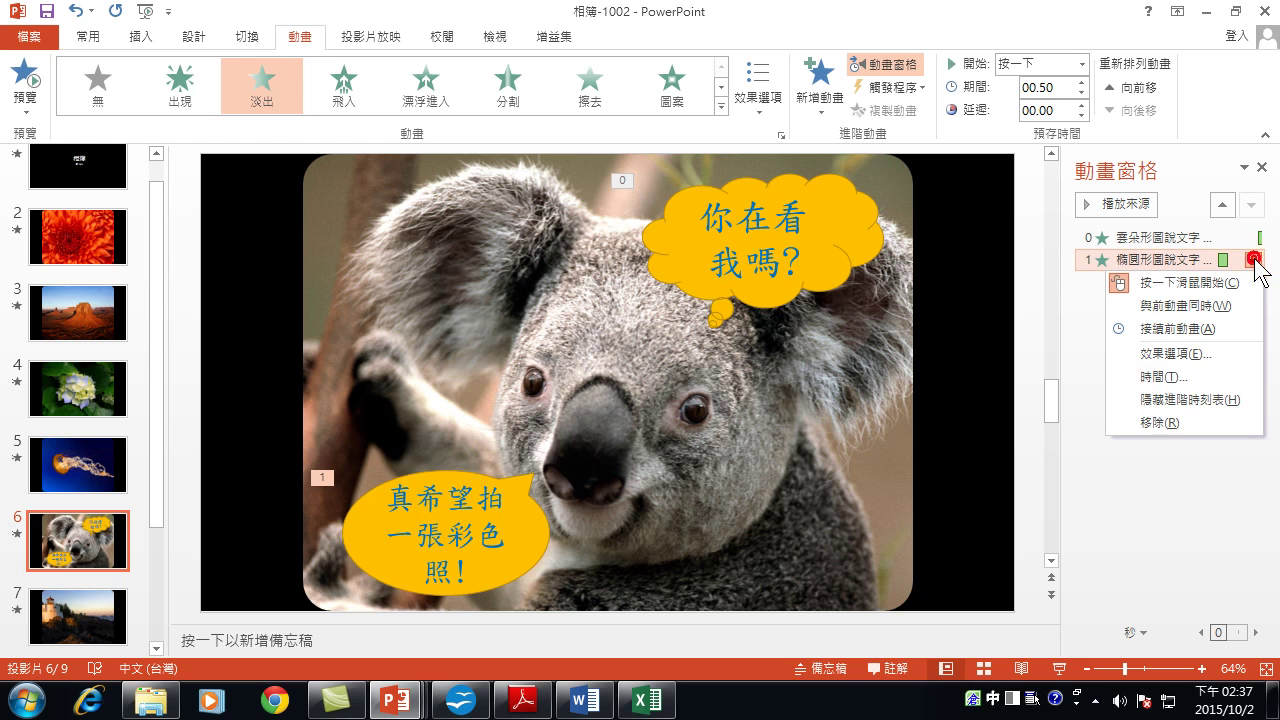
left_click(1184, 352)
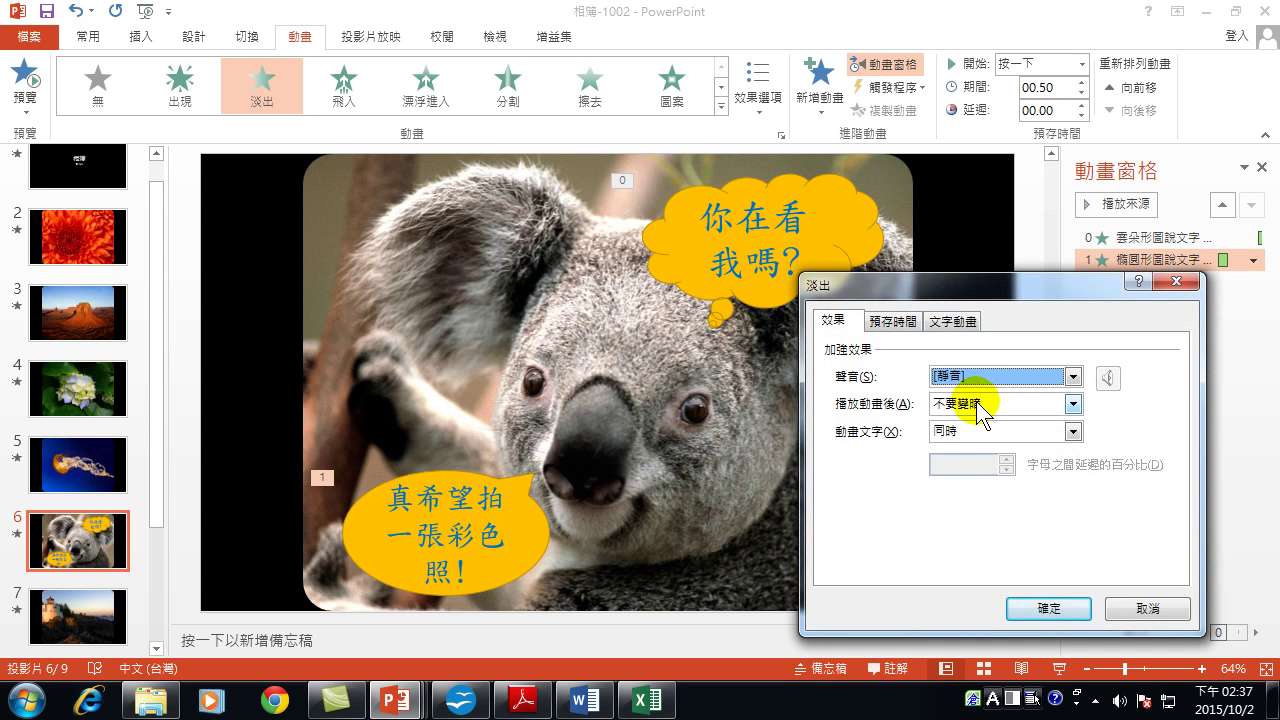
left_click(1146, 609)
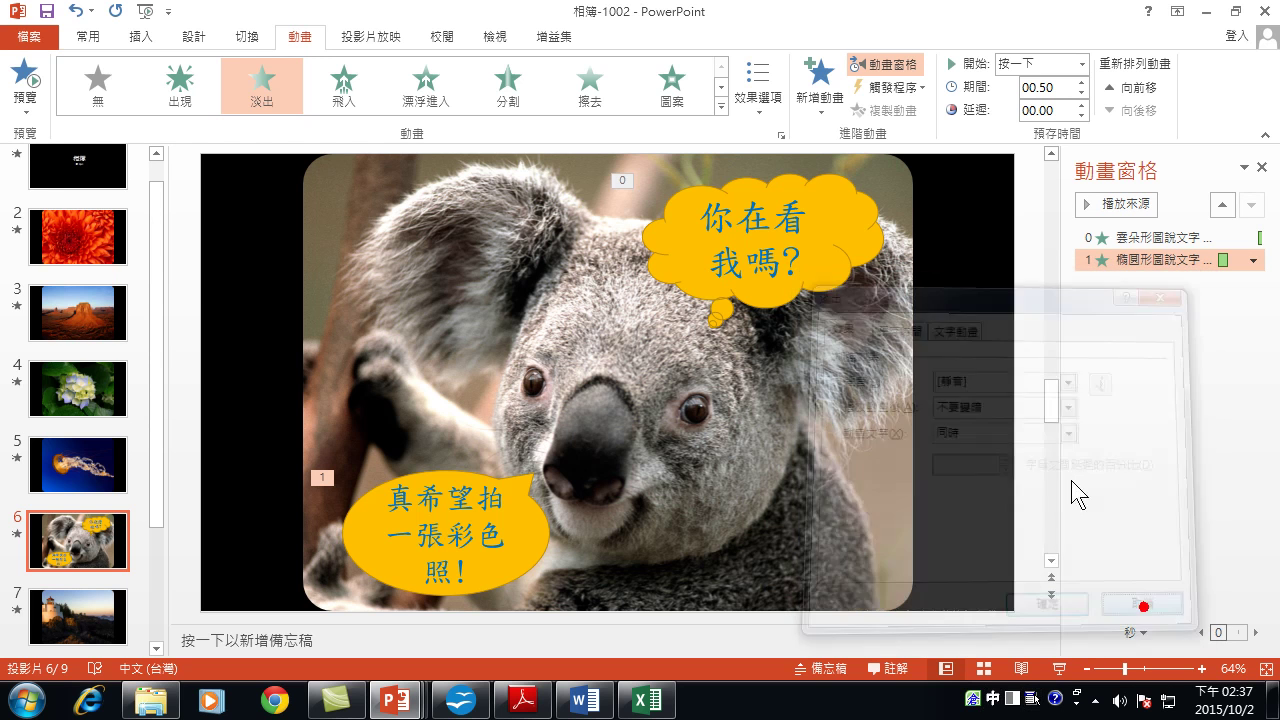
Make the fade start After Previous with a 03.00 duration.
left_click(1081, 64)
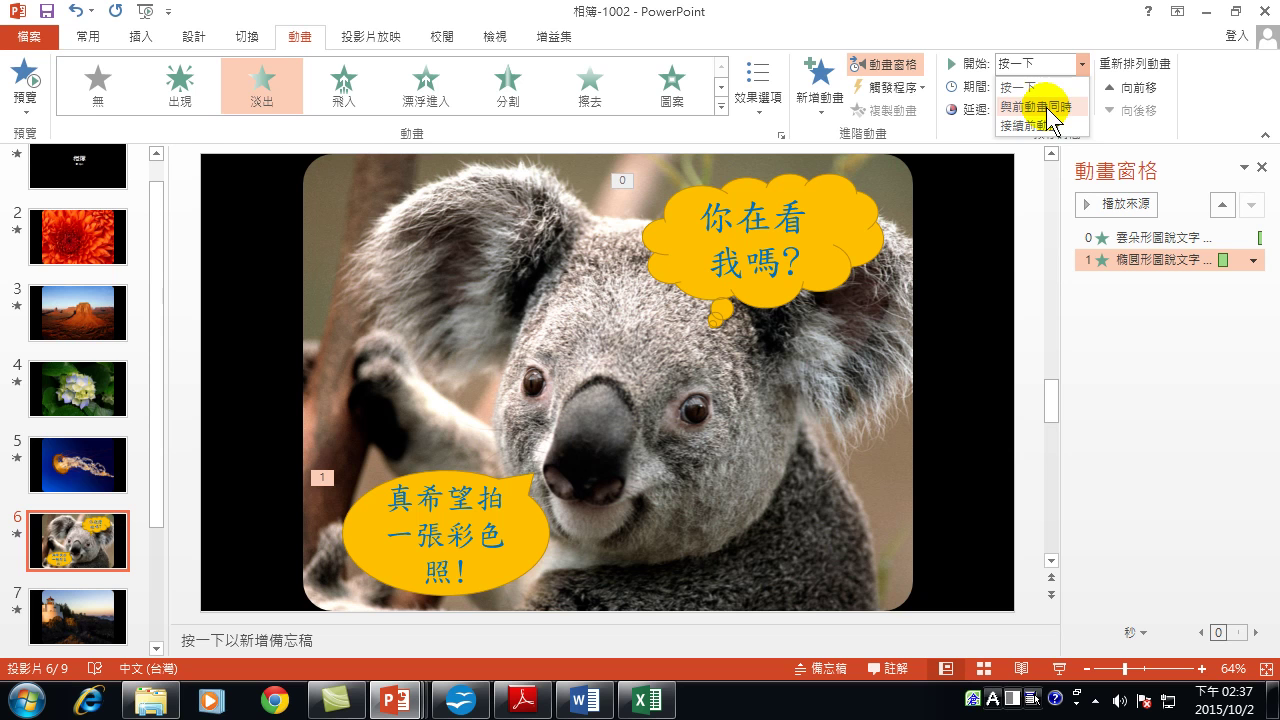
left_click(1010, 125)
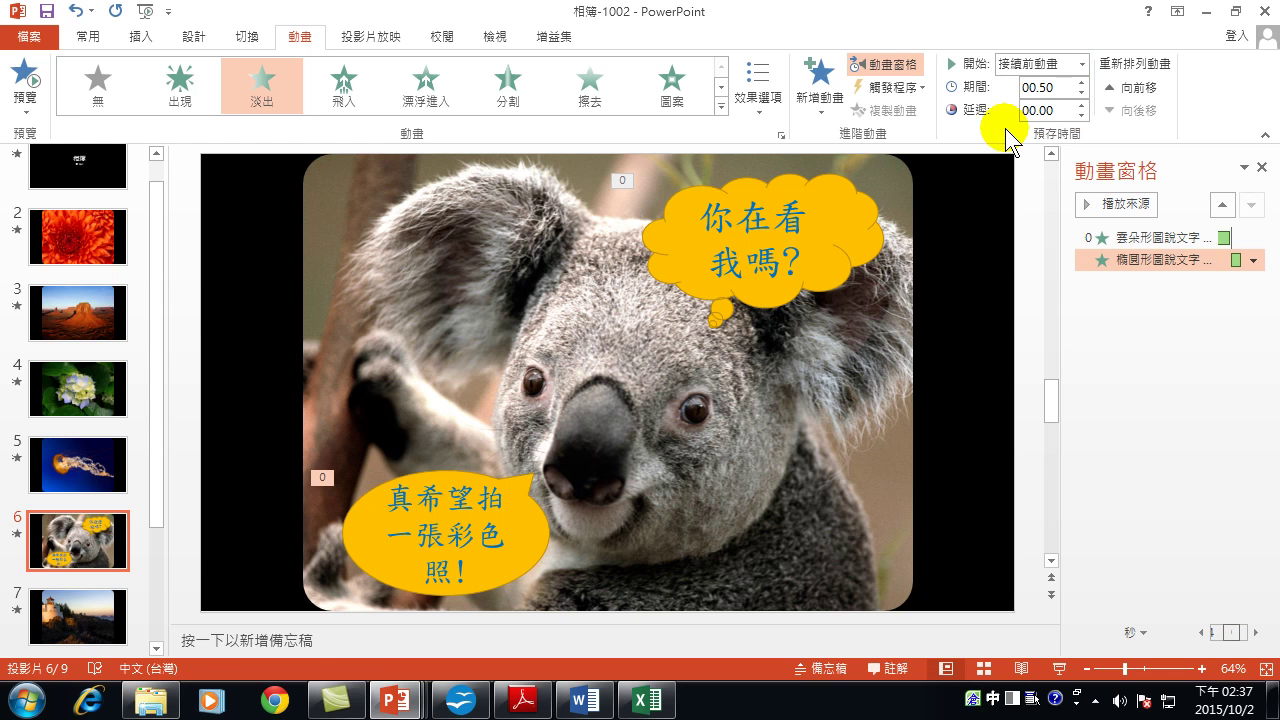
left_click(1082, 83)
left_click(1082, 83)
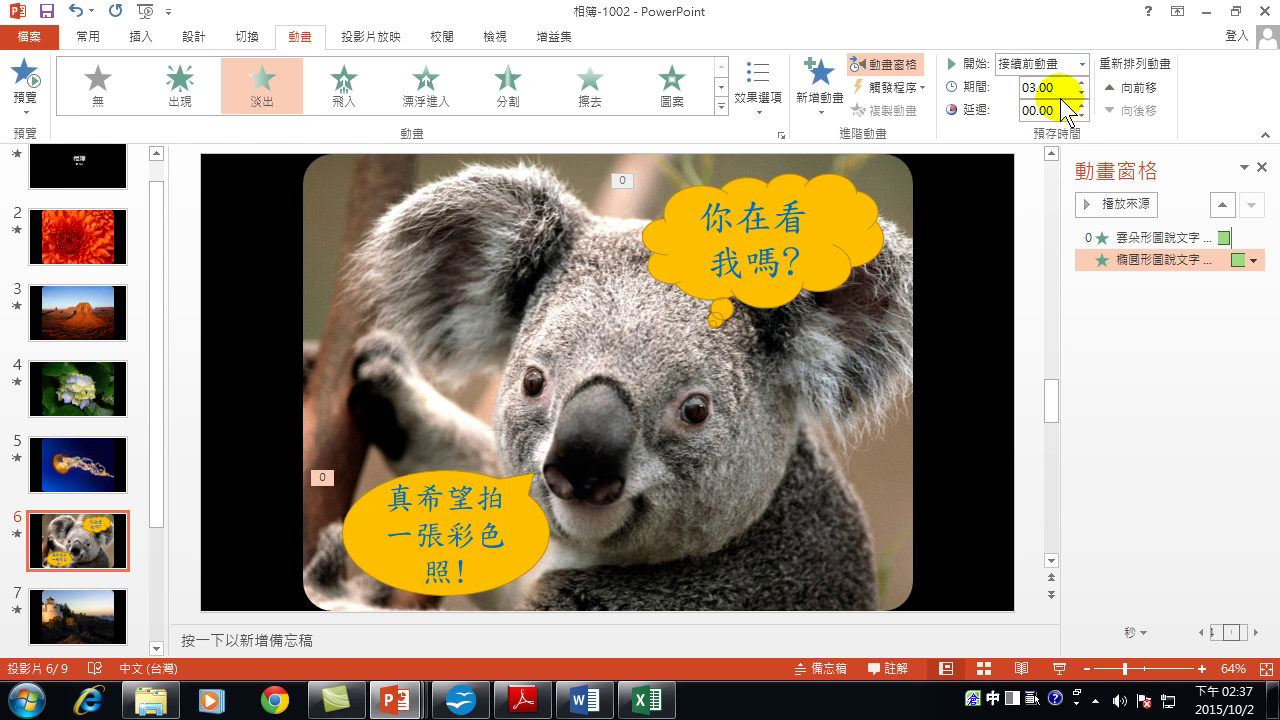
Set the lower callout's fade to 播放動畫後隱藏 (Hide After Animation) and confirm.
left_click(1254, 261)
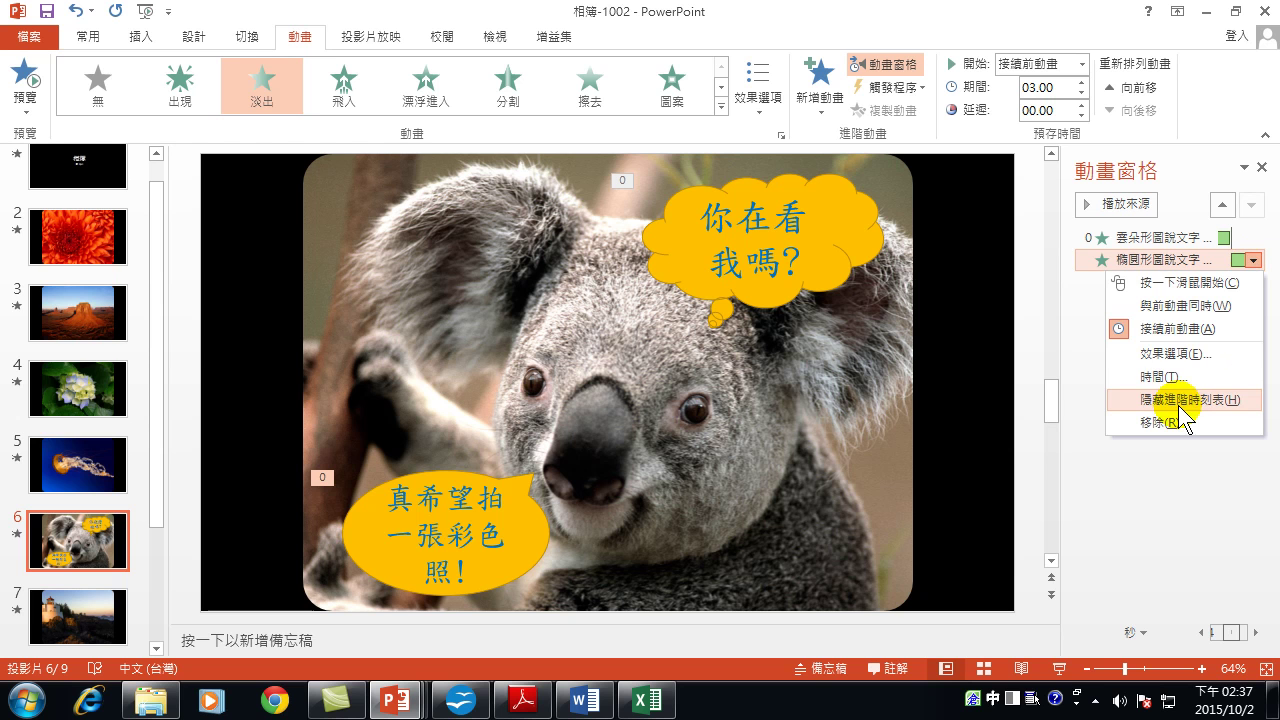
left_click(1176, 354)
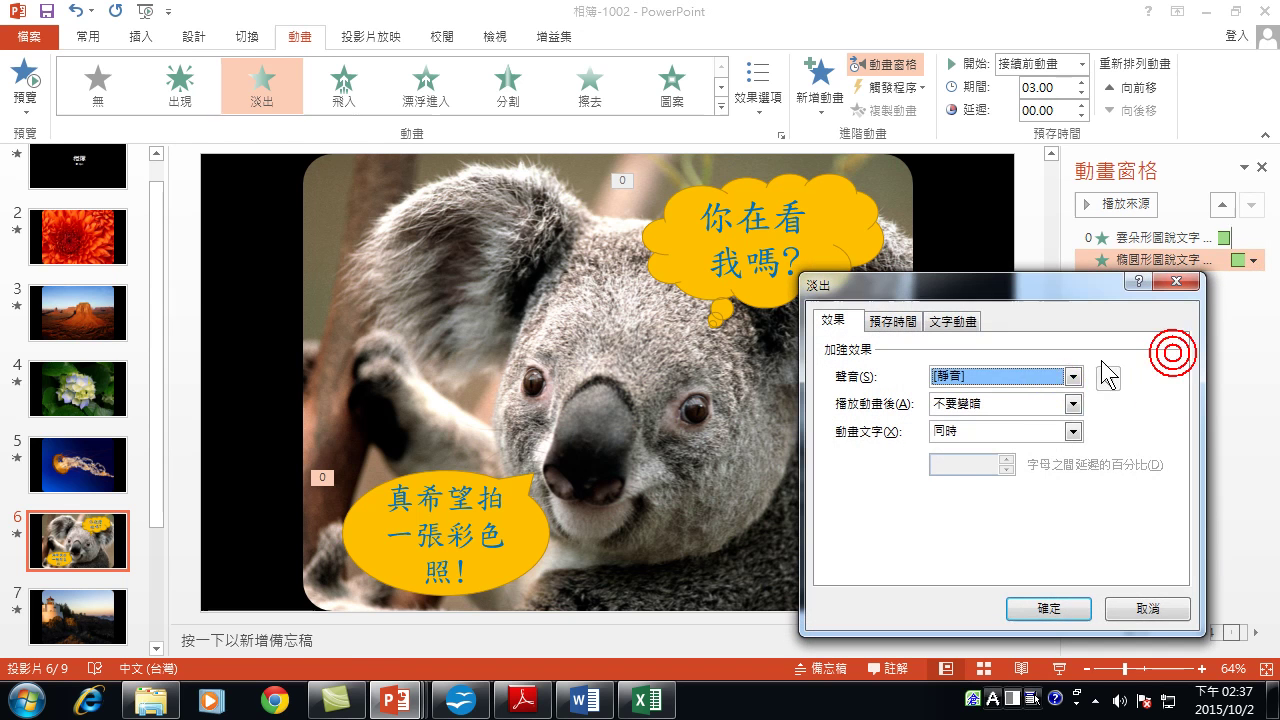
left_click(1073, 404)
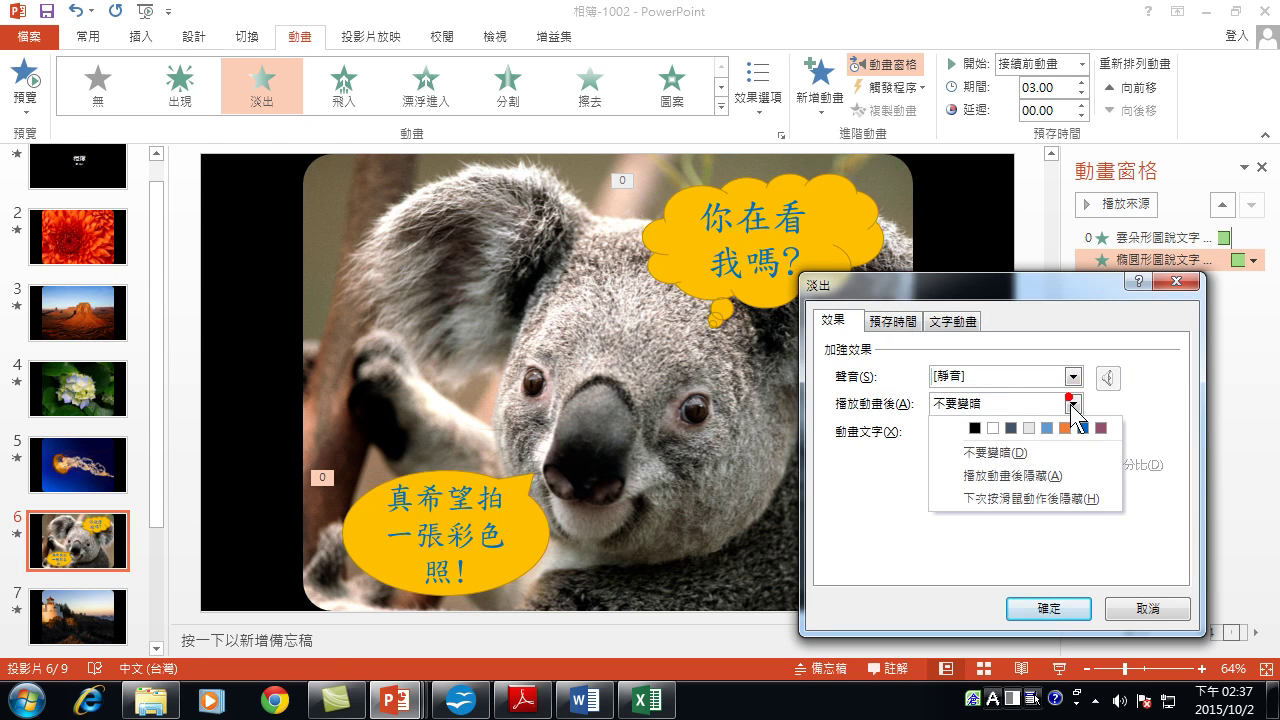
left_click(1022, 477)
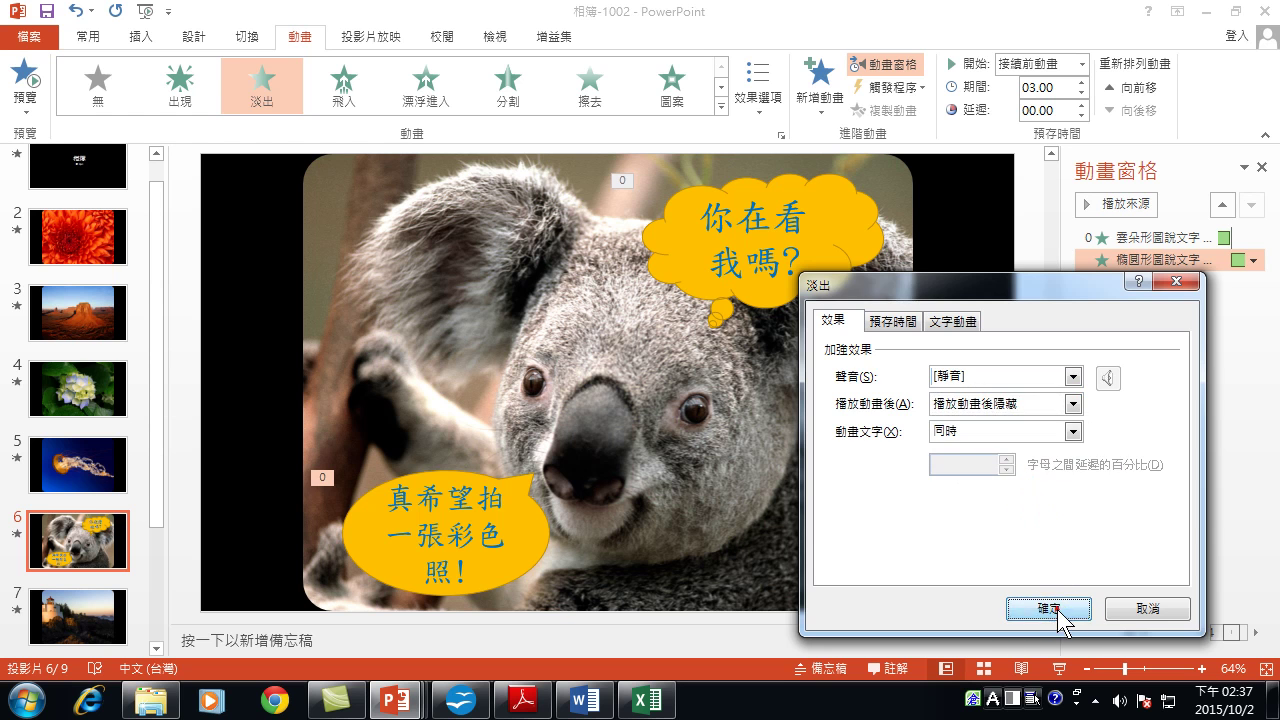
left_click(1050, 608)
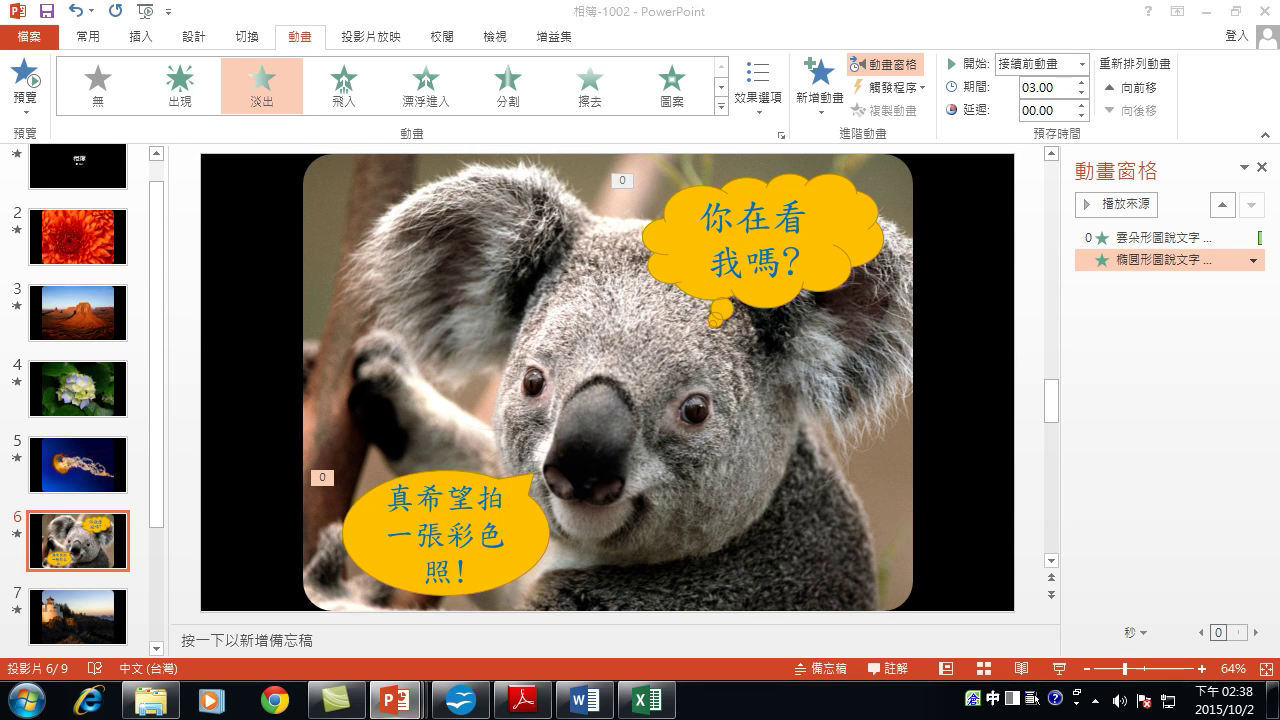
Run the slide show from the koala slide to the end-of-show screen and exit.
key("shift+F5")
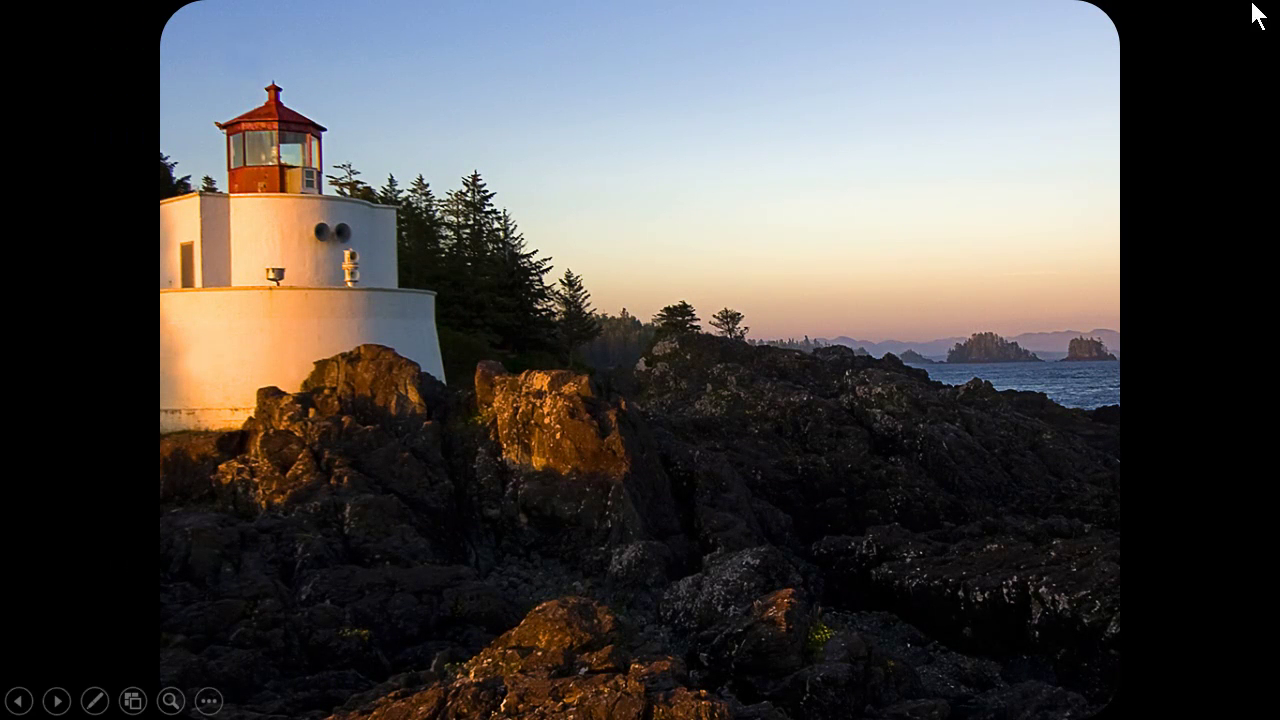
left_click(818, 109)
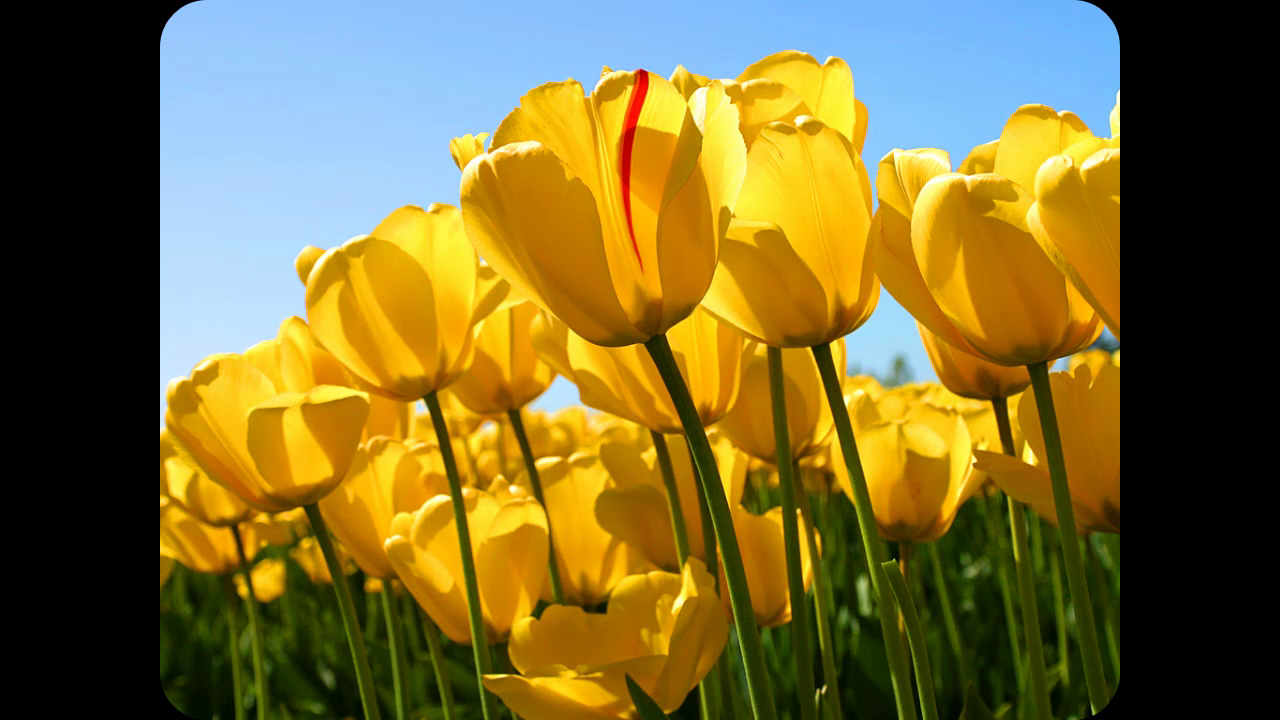
key("space")
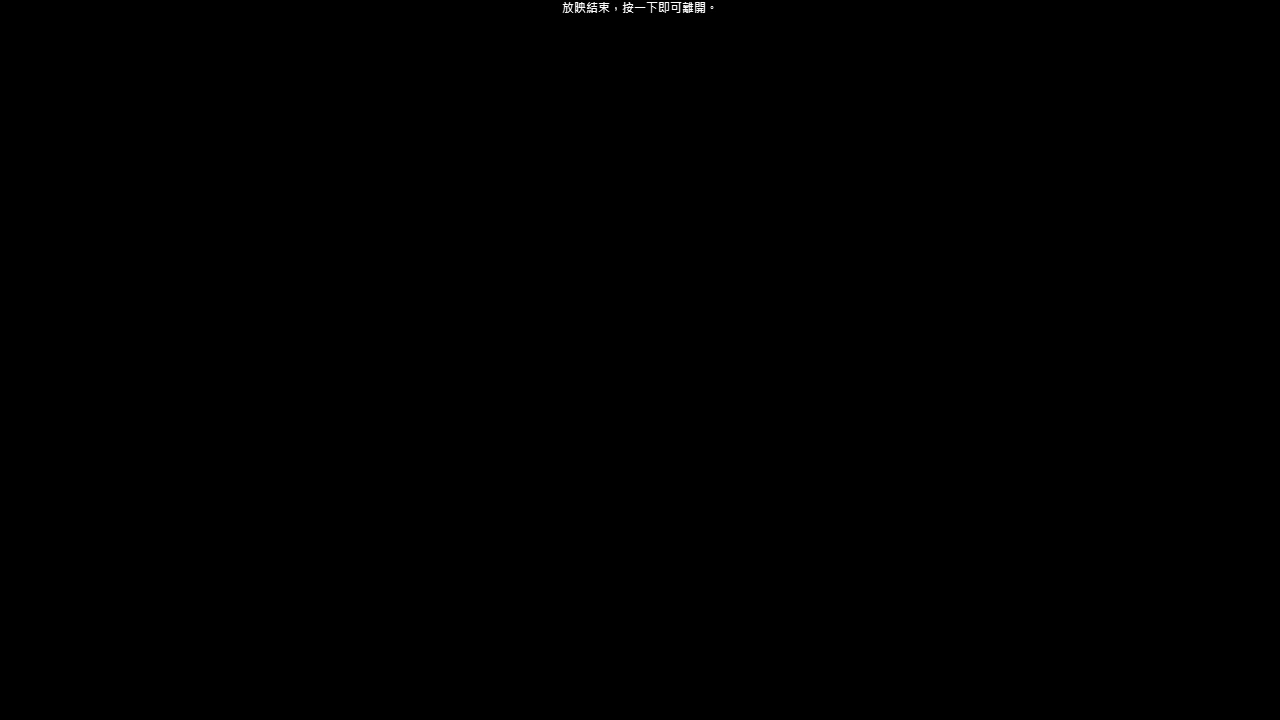
left_click(1199, 634)
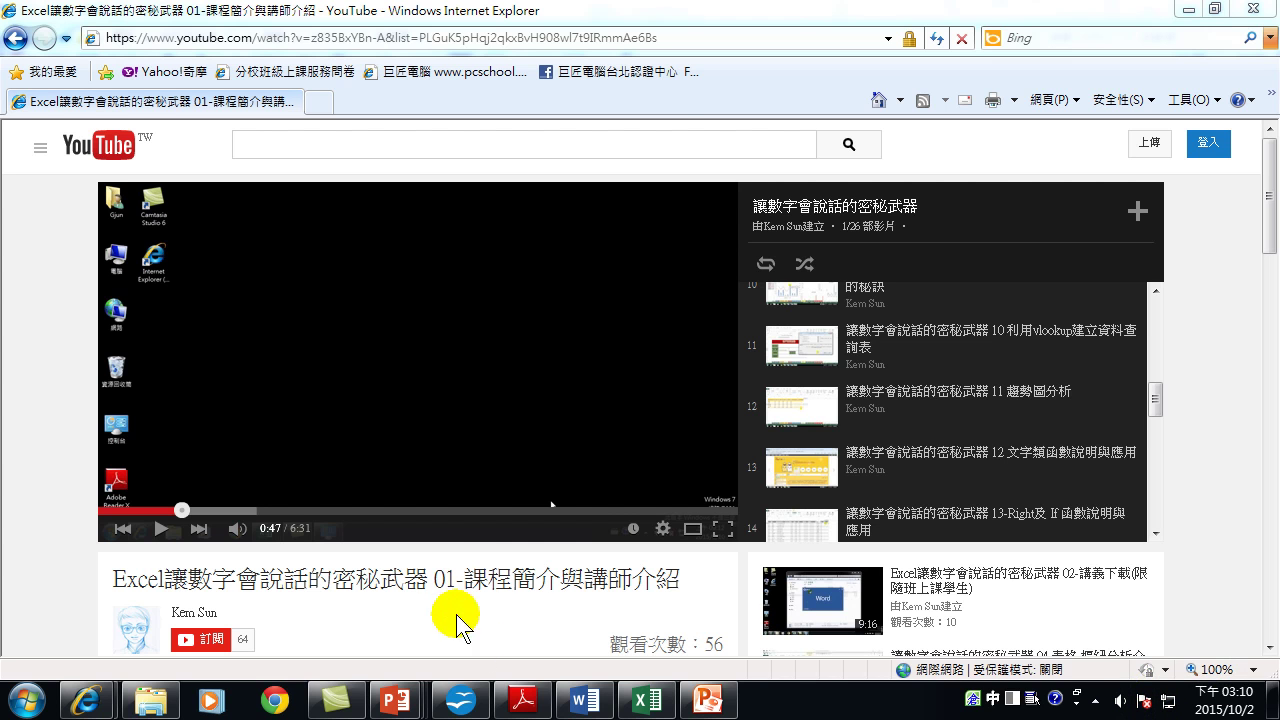
Review the 自我介紹 deck's Info, Export and Share pages, then switch to 相簿-1002.
mouse_move(415, 703)
left_click(1007, 604)
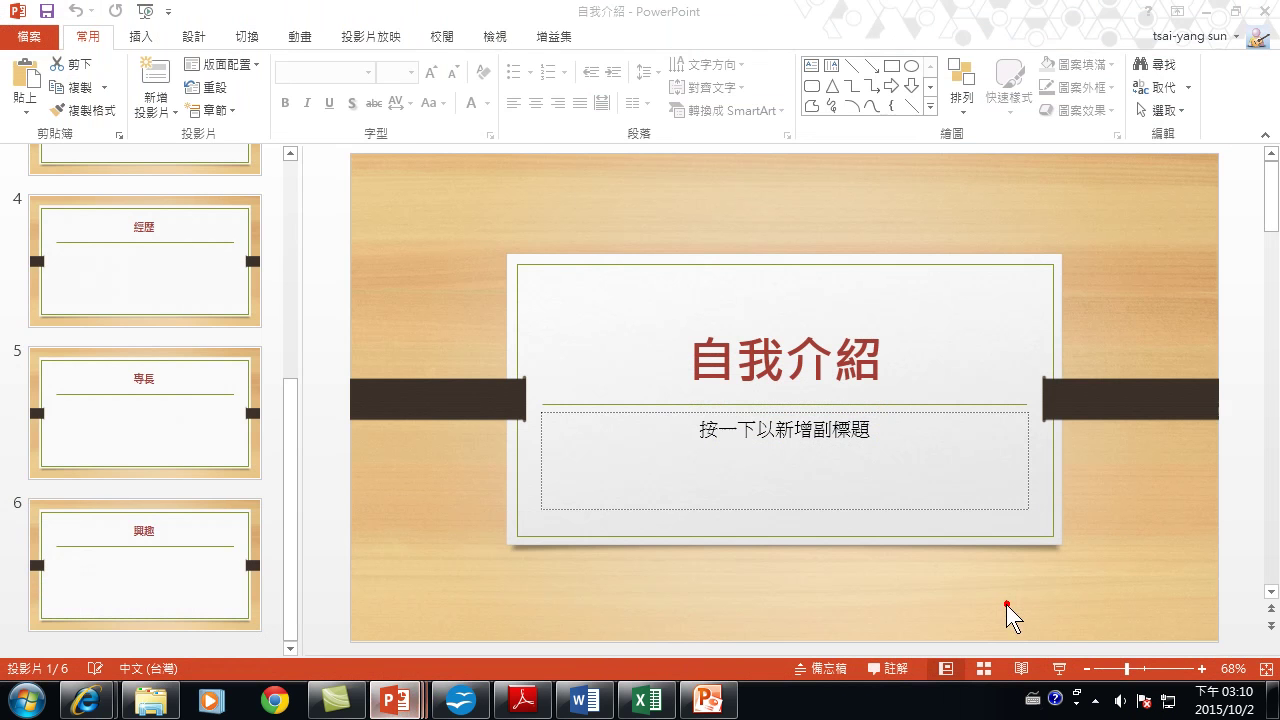
left_click(29, 36)
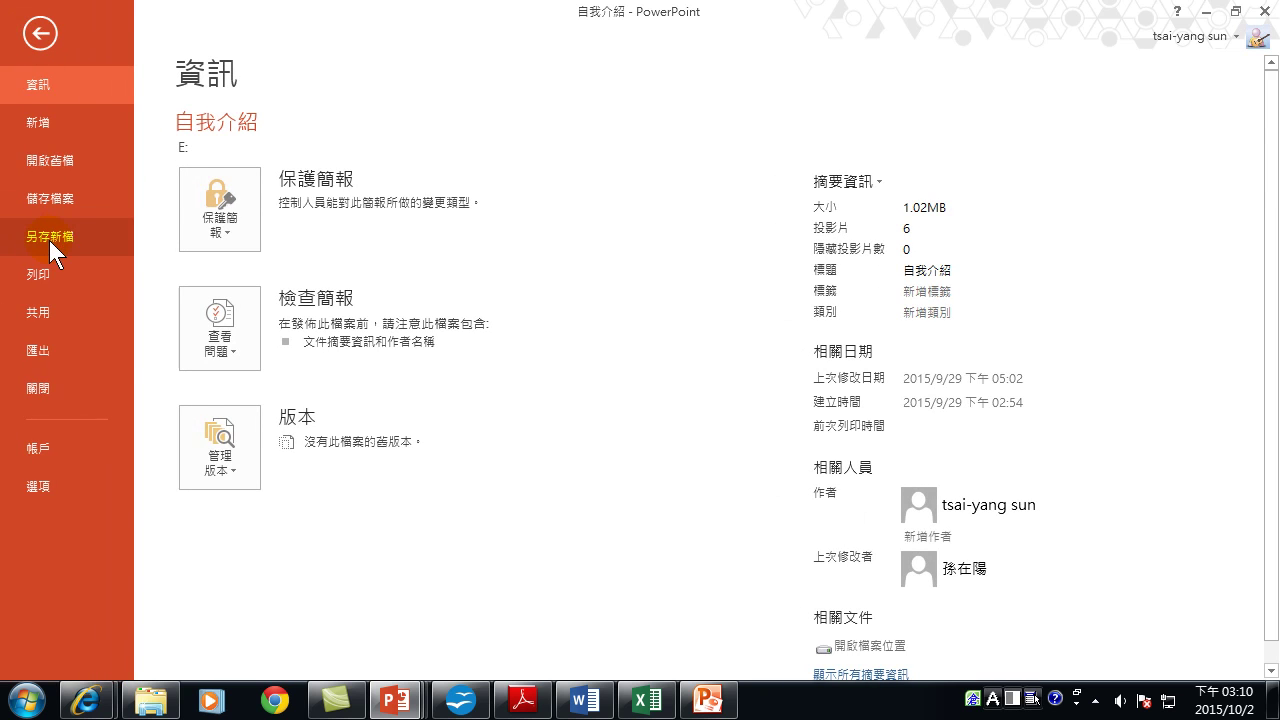
left_click(63, 352)
left_click(48, 323)
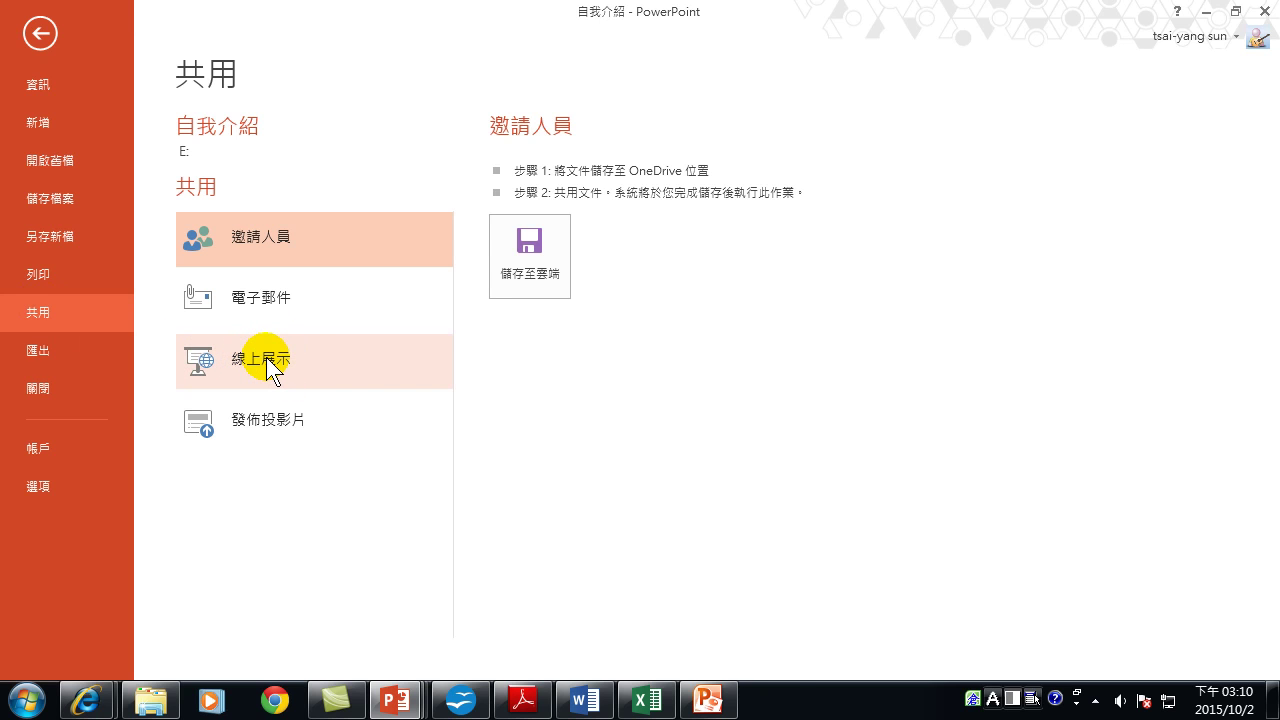
left_click(708, 702)
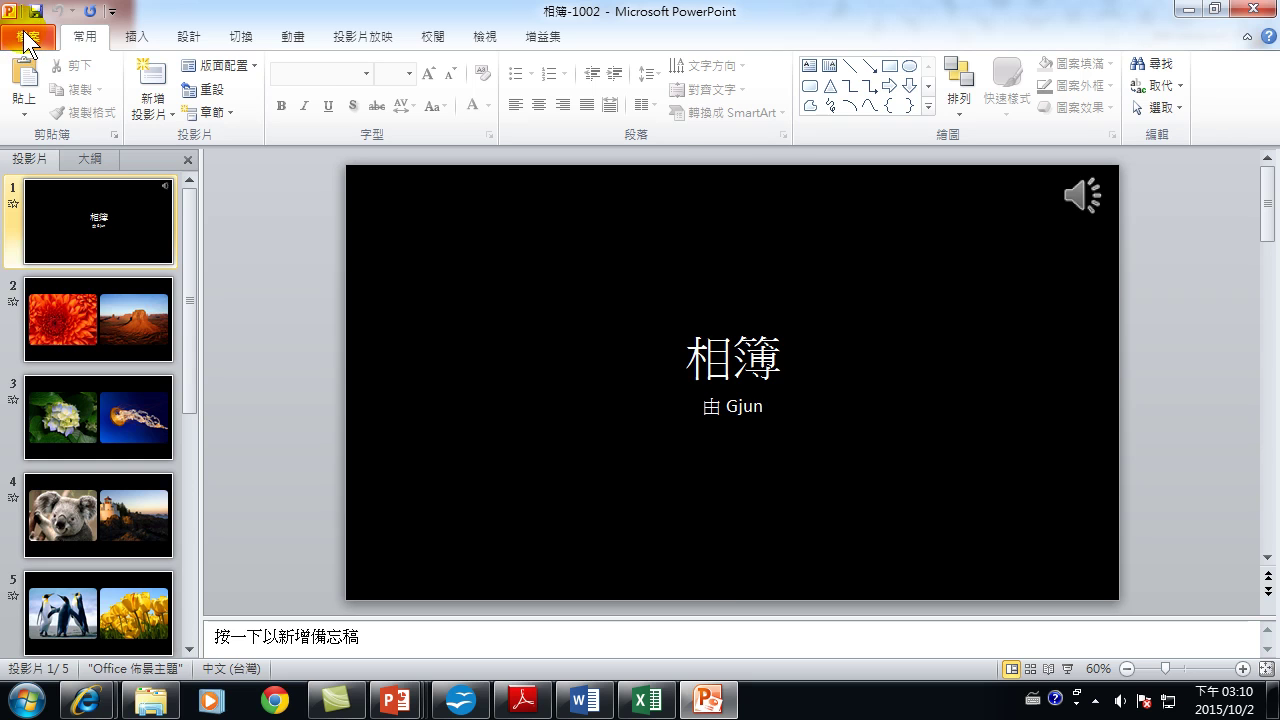
Open the 儲存並傳送 (Save & Send) page in the File menu for 相簿-1002.
left_click(22, 37)
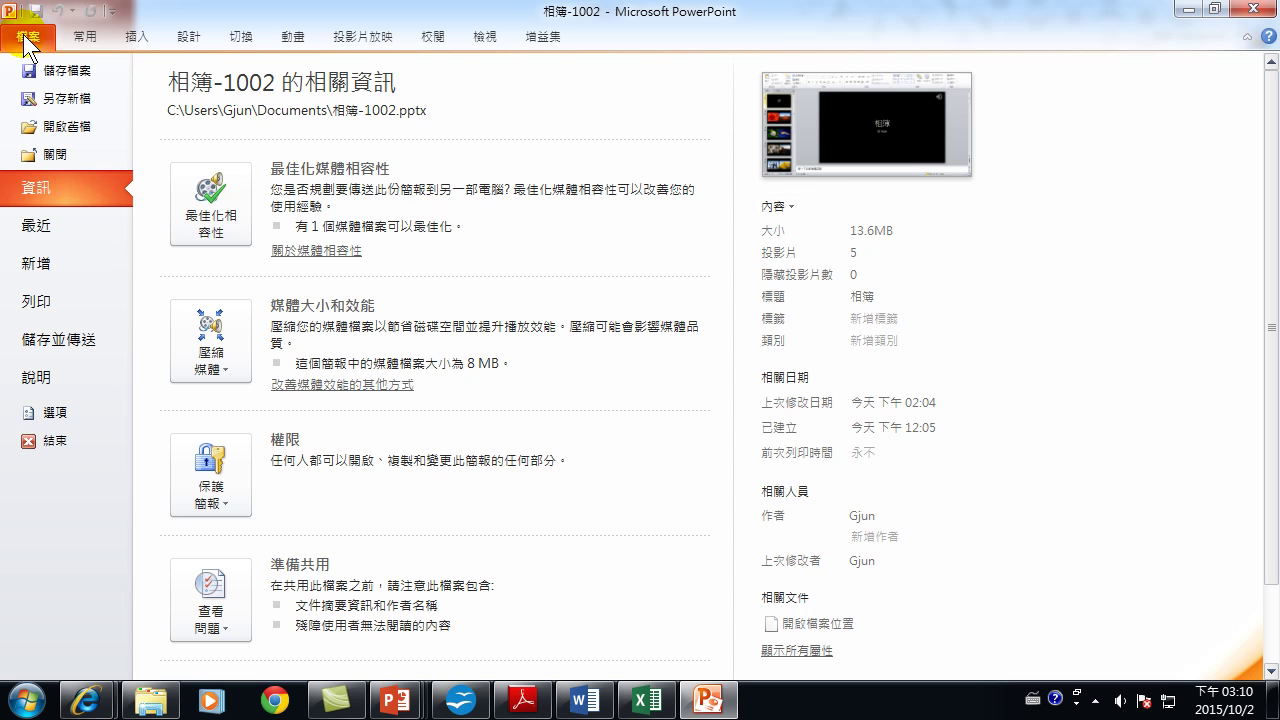
left_click(38, 344)
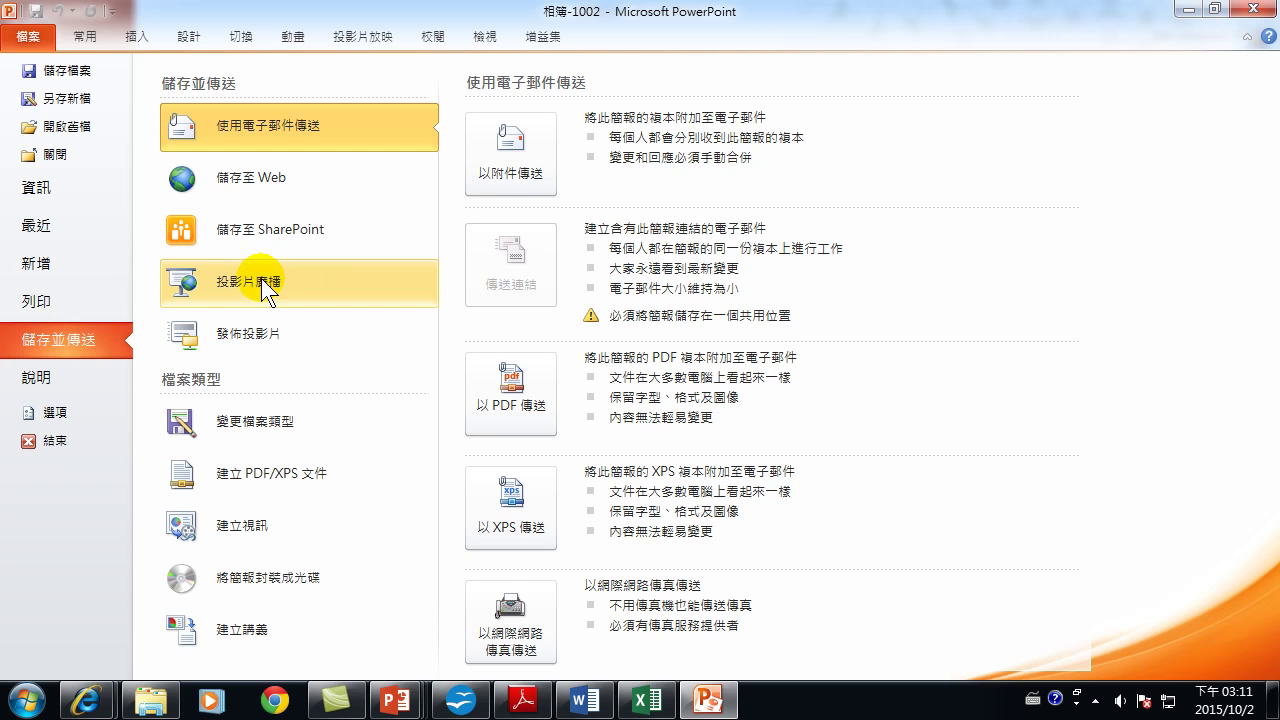
Return to editing, then choose Save & Send > Broadcast Slide Show for 相簿-1002.
left_click(85, 36)
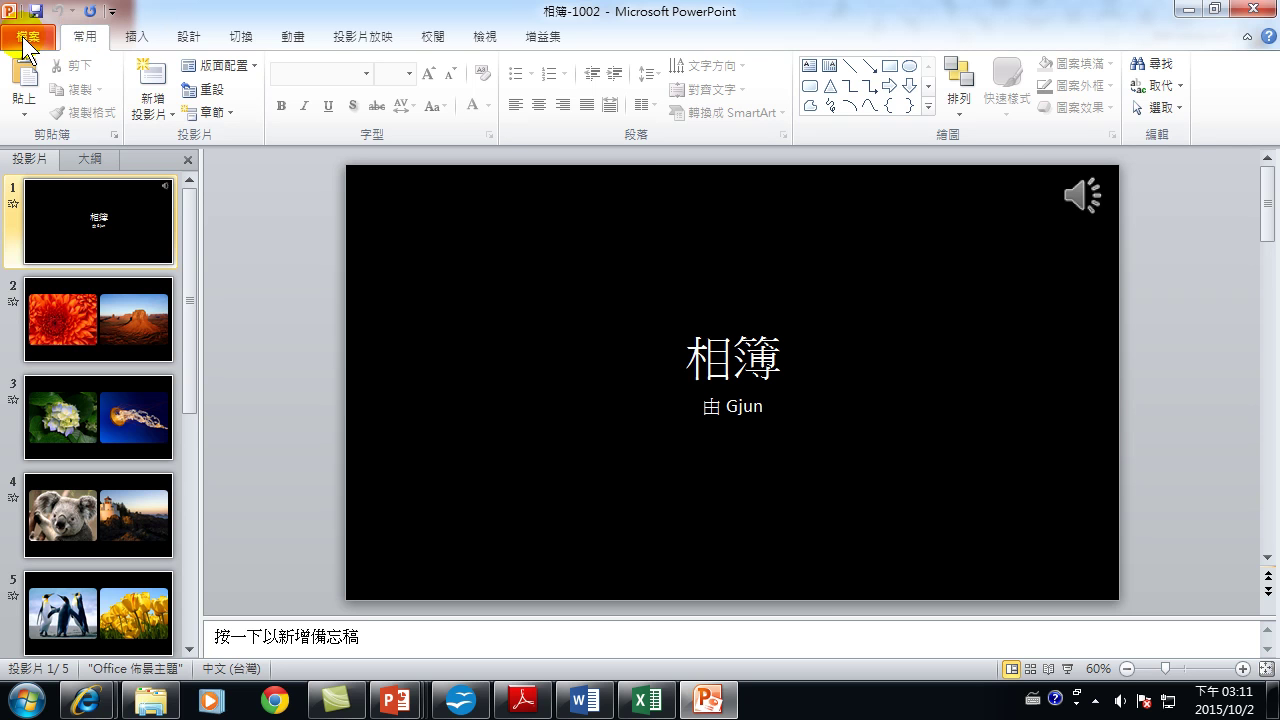
left_click(24, 38)
left_click(75, 338)
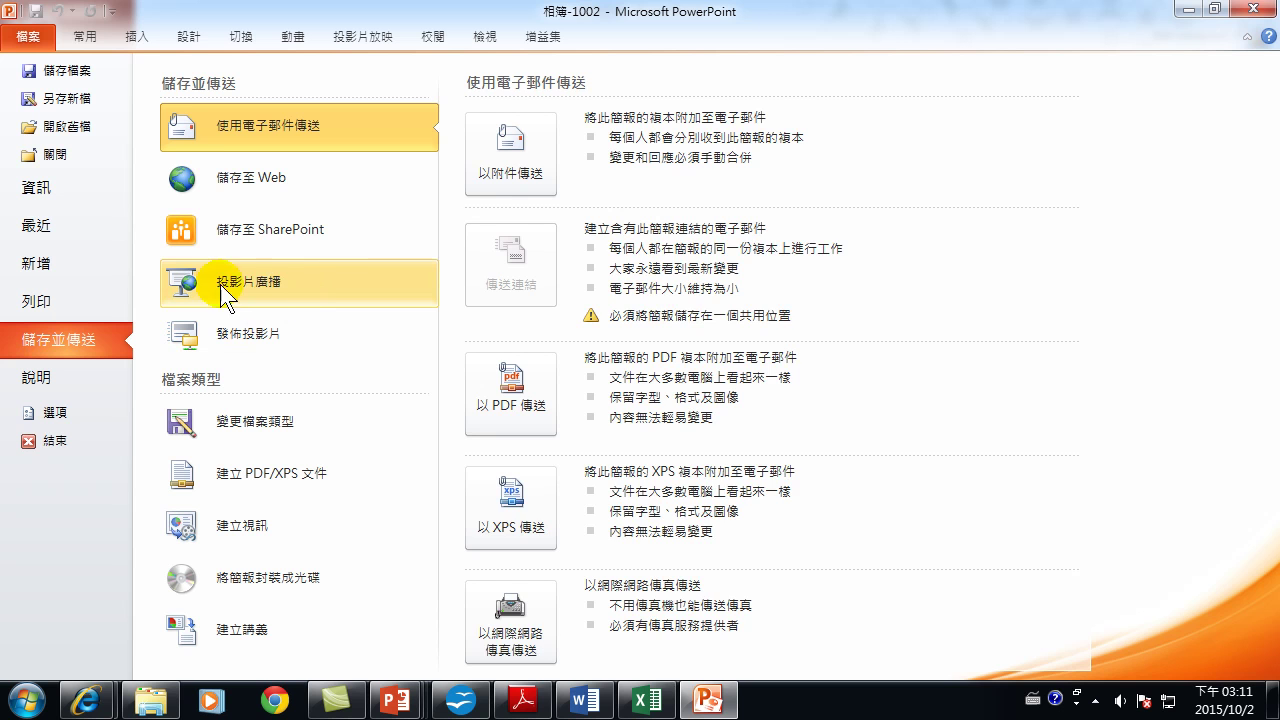
left_click(259, 282)
left_click(510, 245)
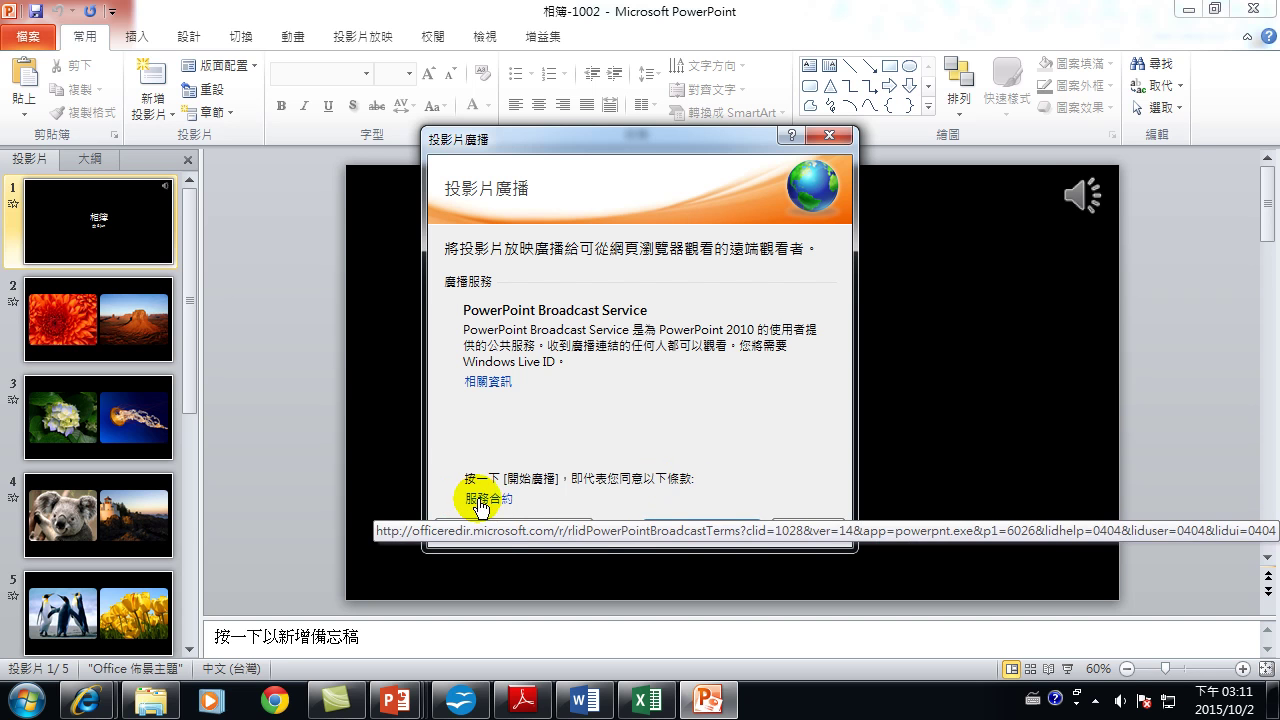
Start the broadcast, signing in with the Windows Live ID e-mail and account password.
left_click(700, 529)
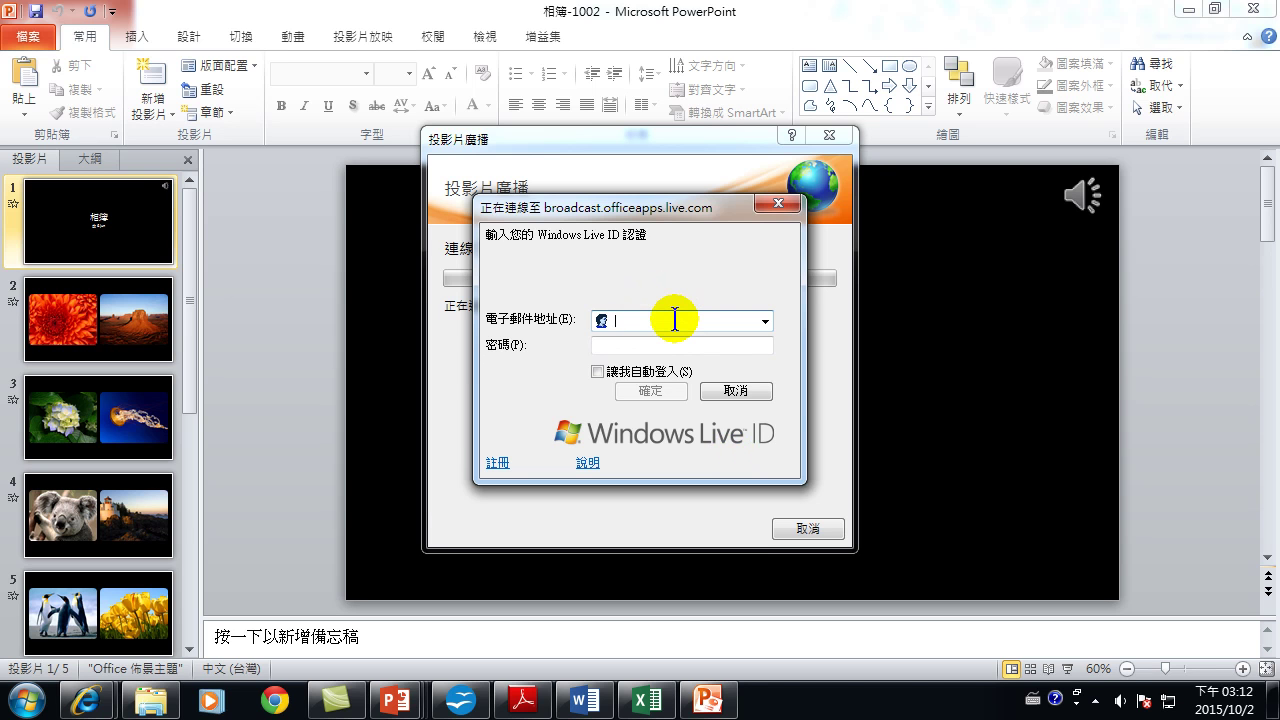
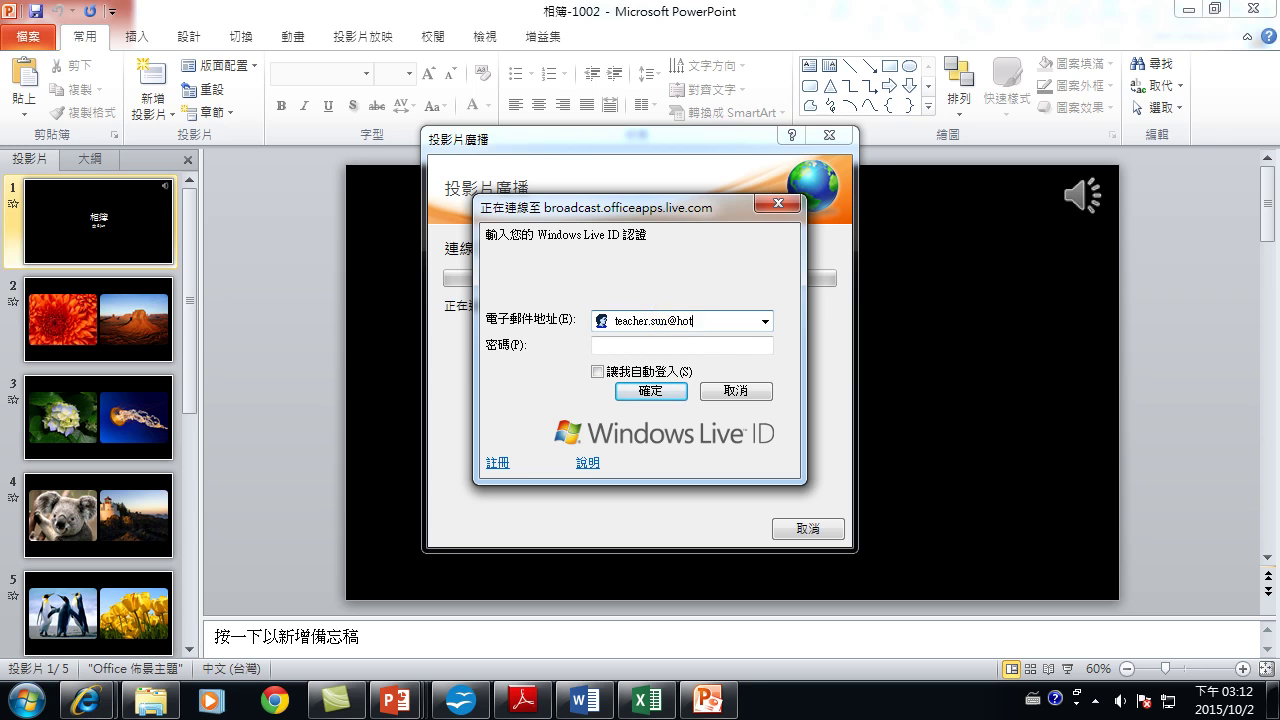
key("Tab")
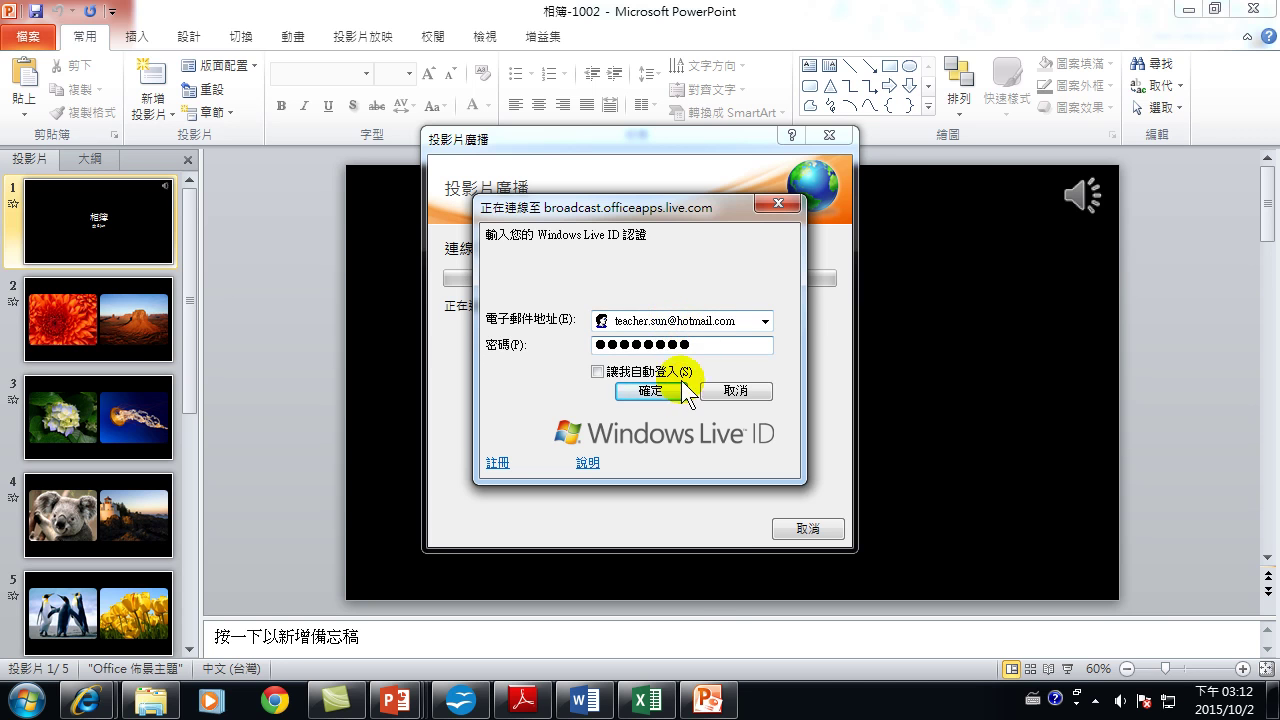
left_click(662, 390)
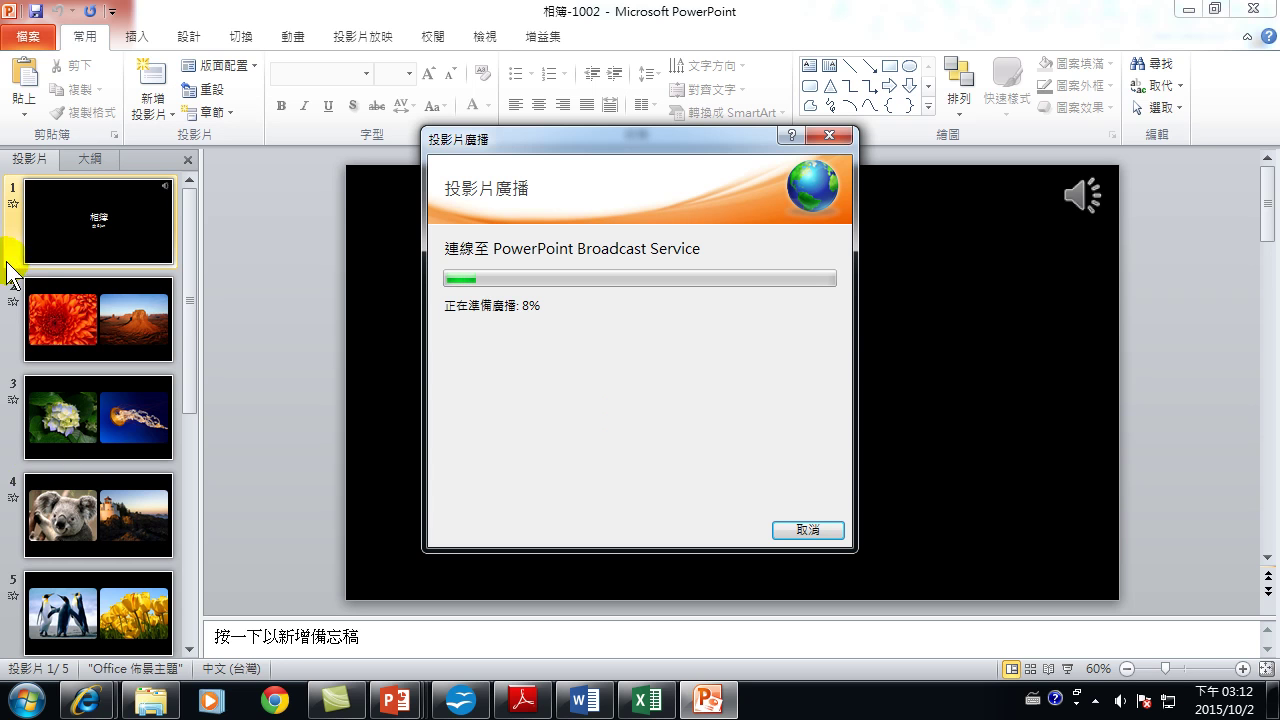
mouse_move(150, 700)
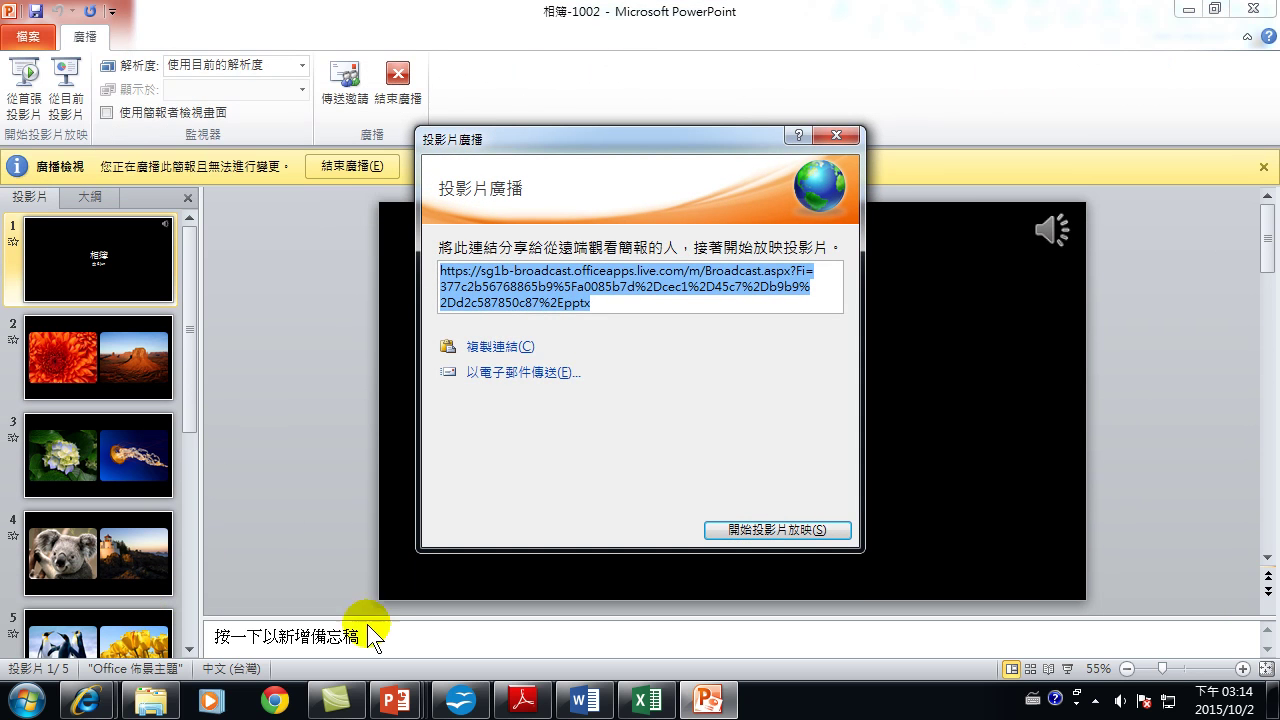
Copy the broadcast viewer link from the Broadcast dialog and bring the OFFICE T3 folder window forward.
right_click(550, 288)
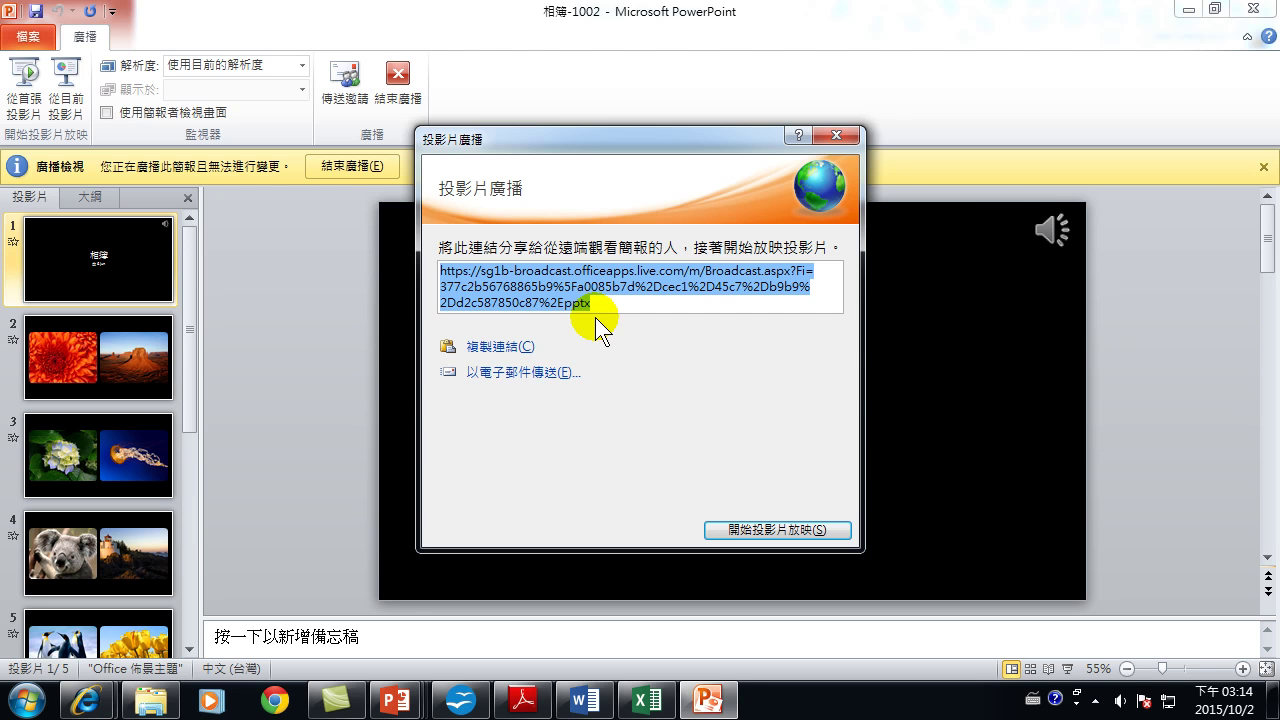
right_click(539, 295)
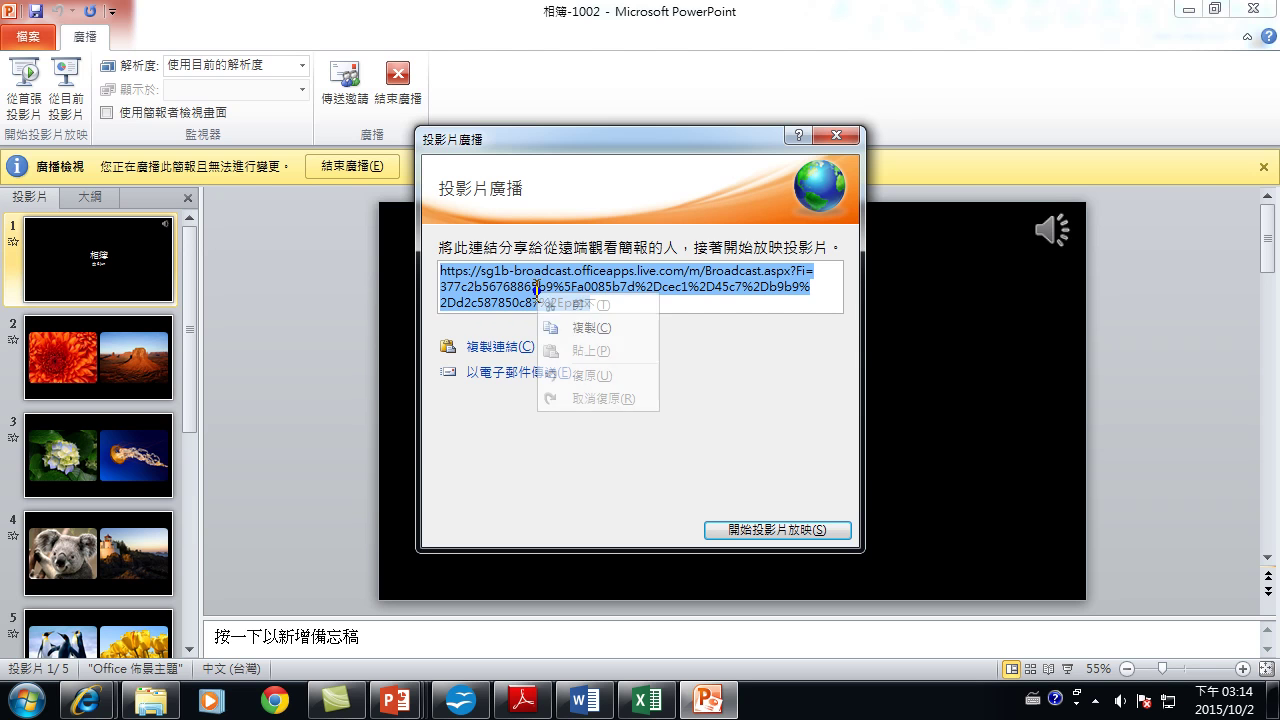
left_click(575, 328)
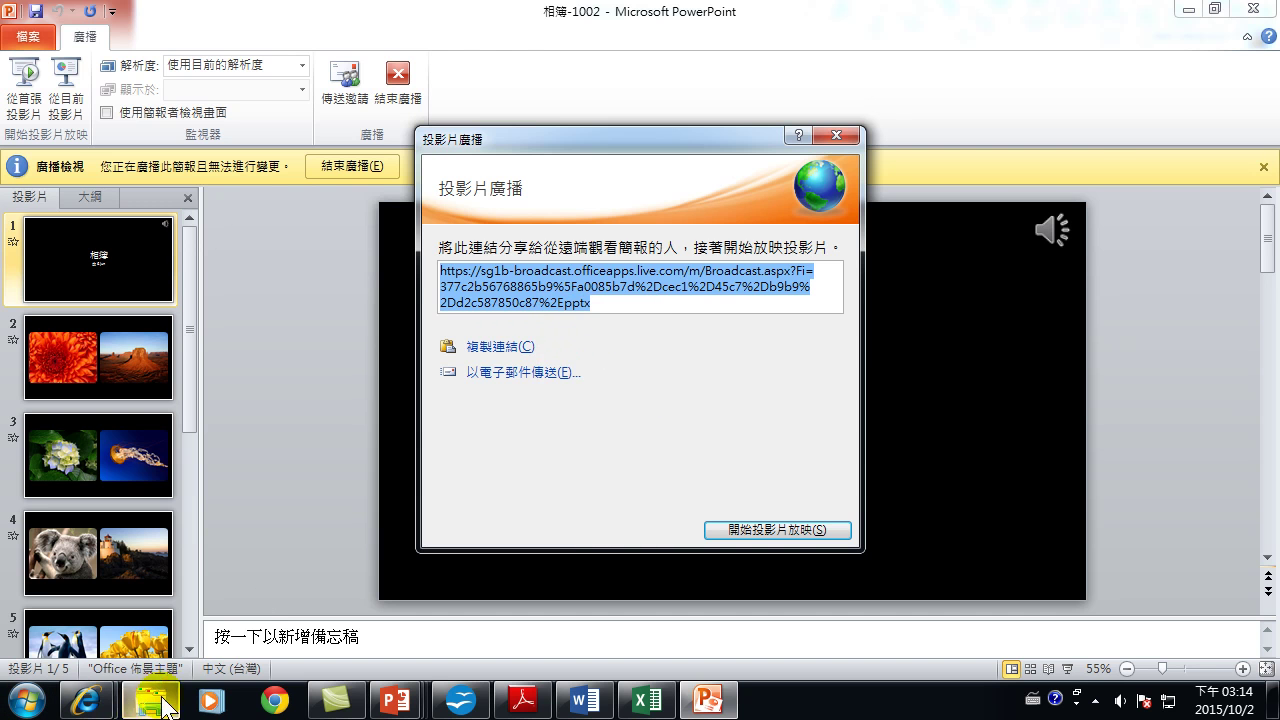
left_click(150, 700)
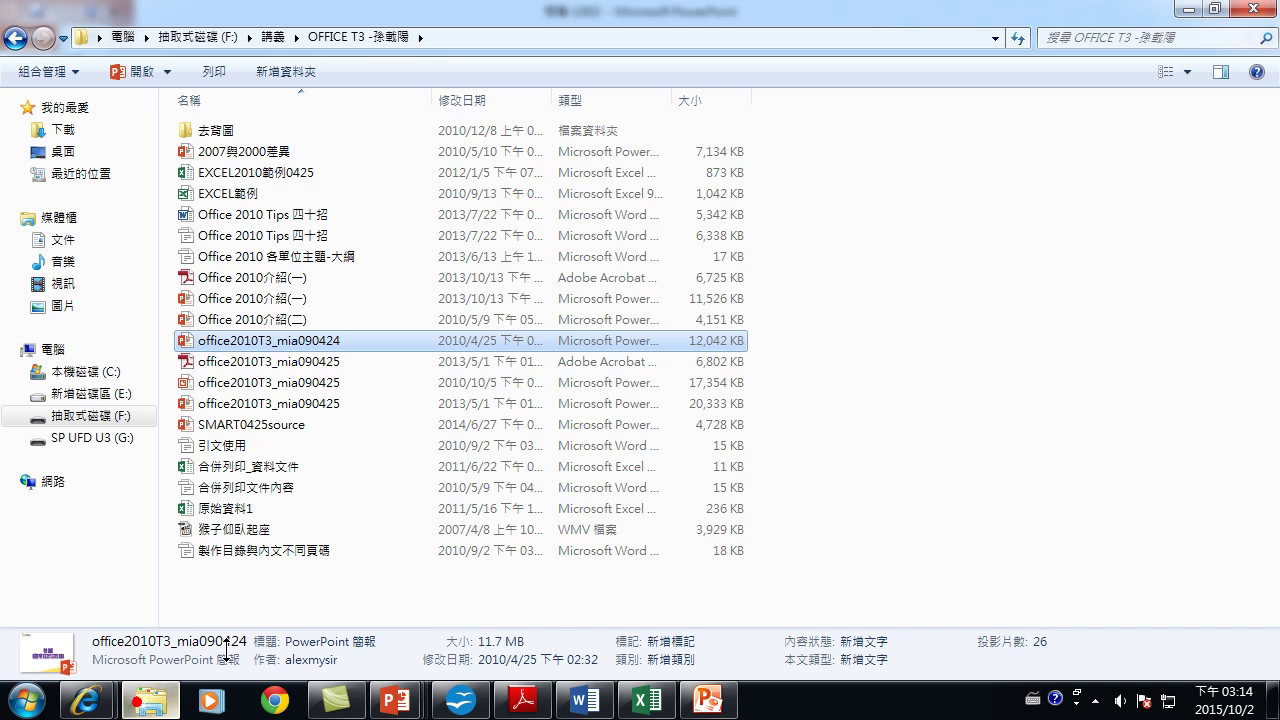
Create a new text document on drive E: named address.
right_click(253, 587)
left_click(90, 393)
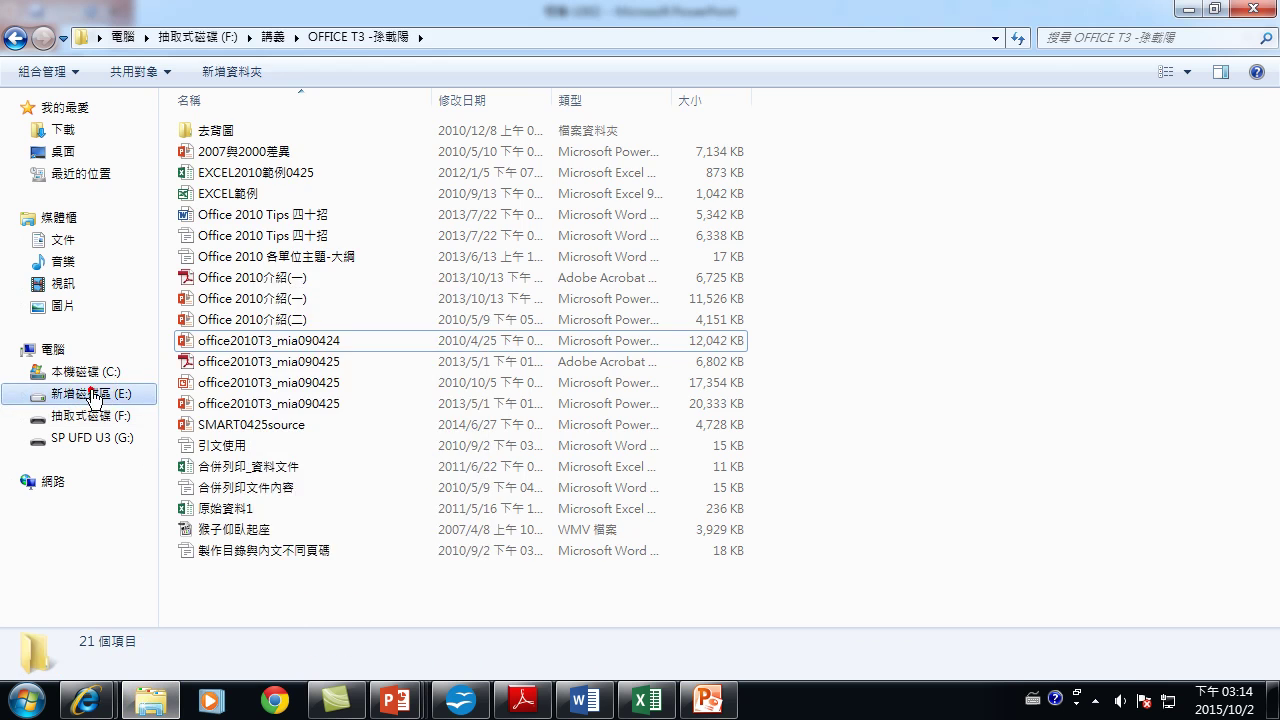
right_click(244, 450)
mouse_move(323, 405)
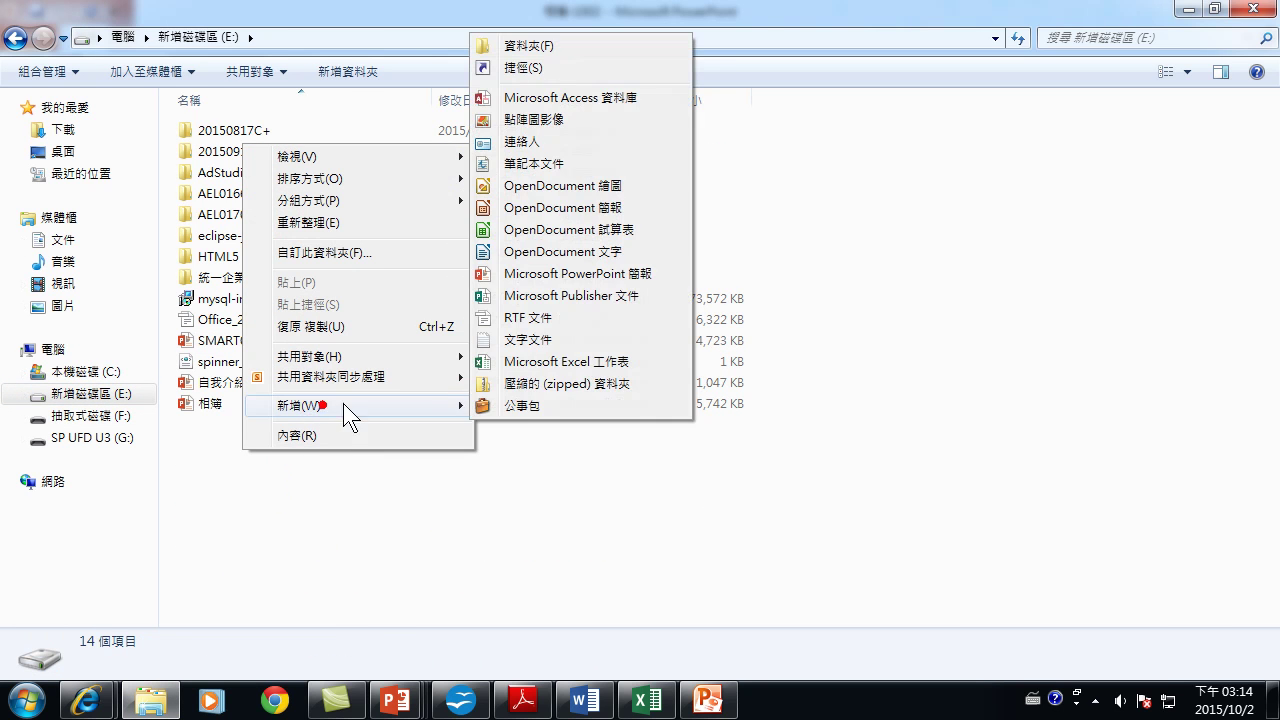
left_click(527, 339)
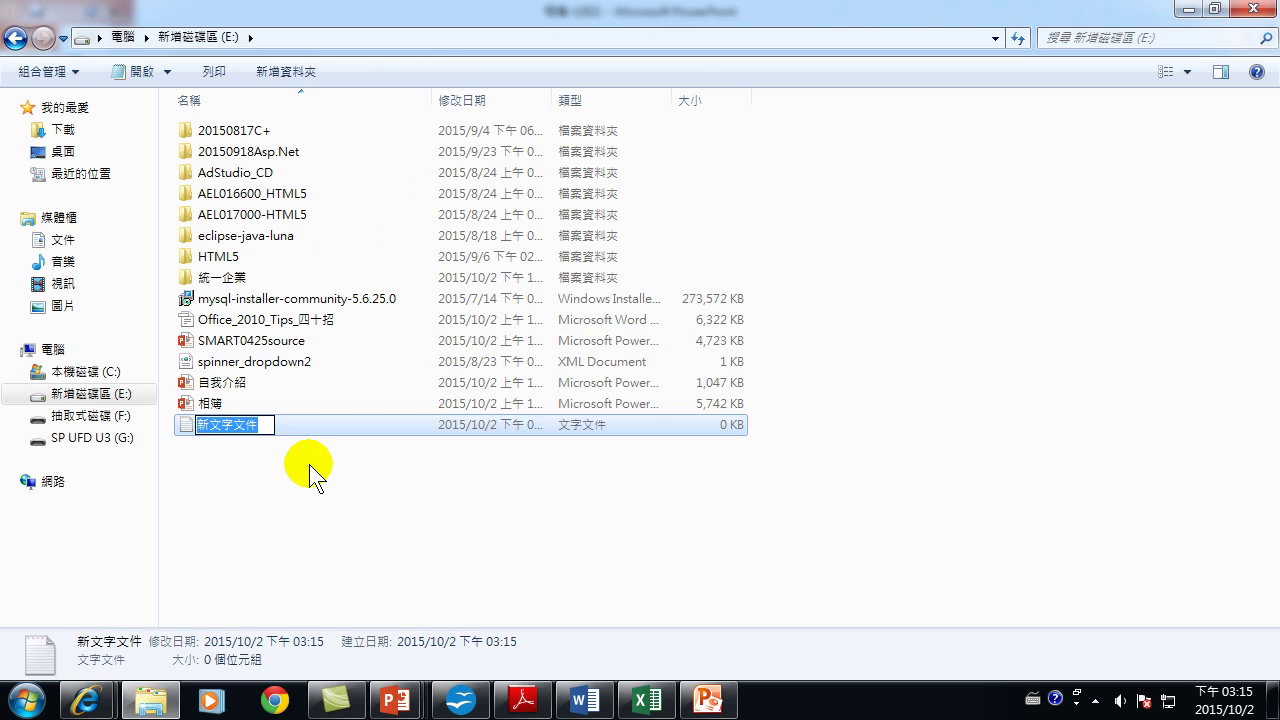
type("add")
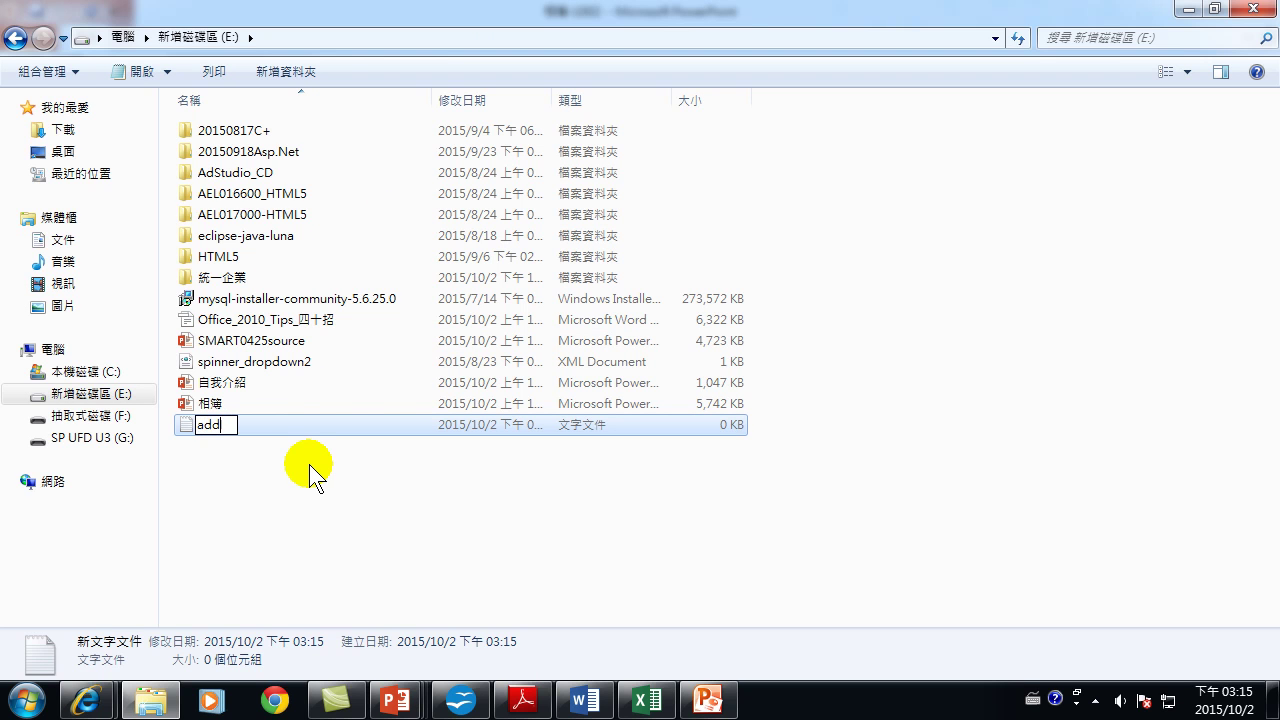
key("BackSpace")
type("address")
key("Return")
key("Return")
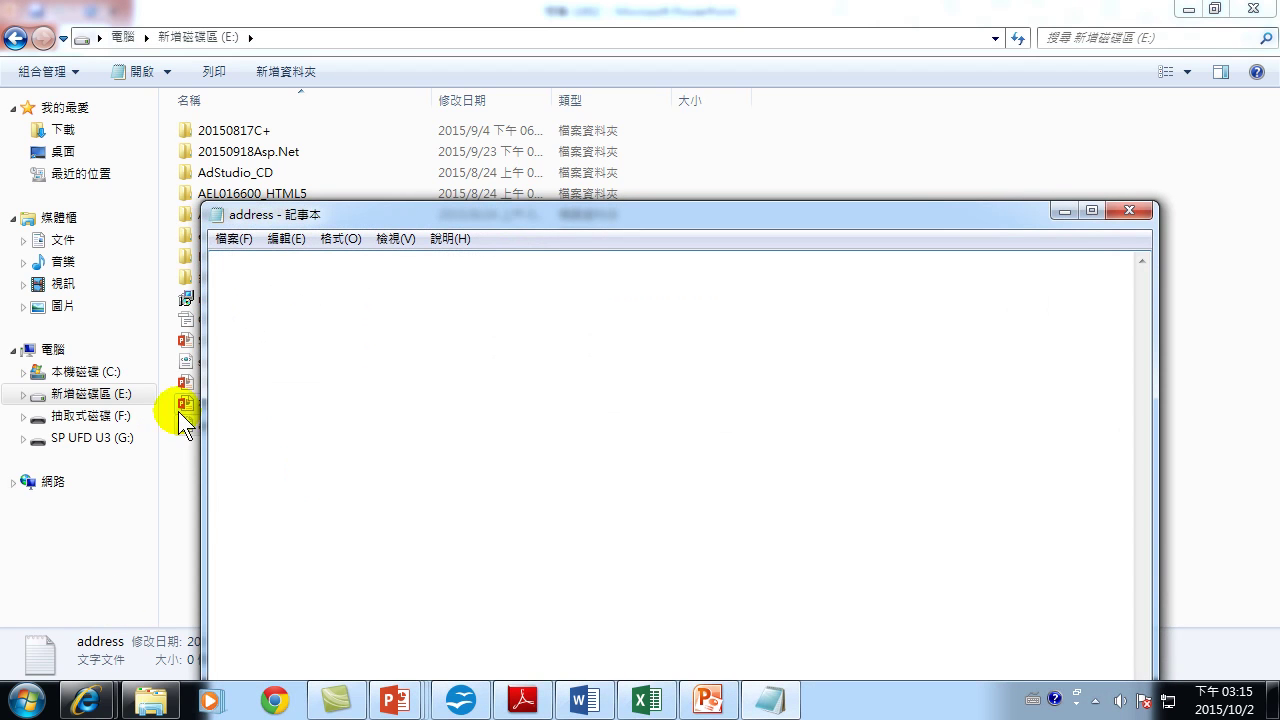
Paste the broadcast link into address.txt and save it when closing.
right_click(390, 348)
left_click(440, 437)
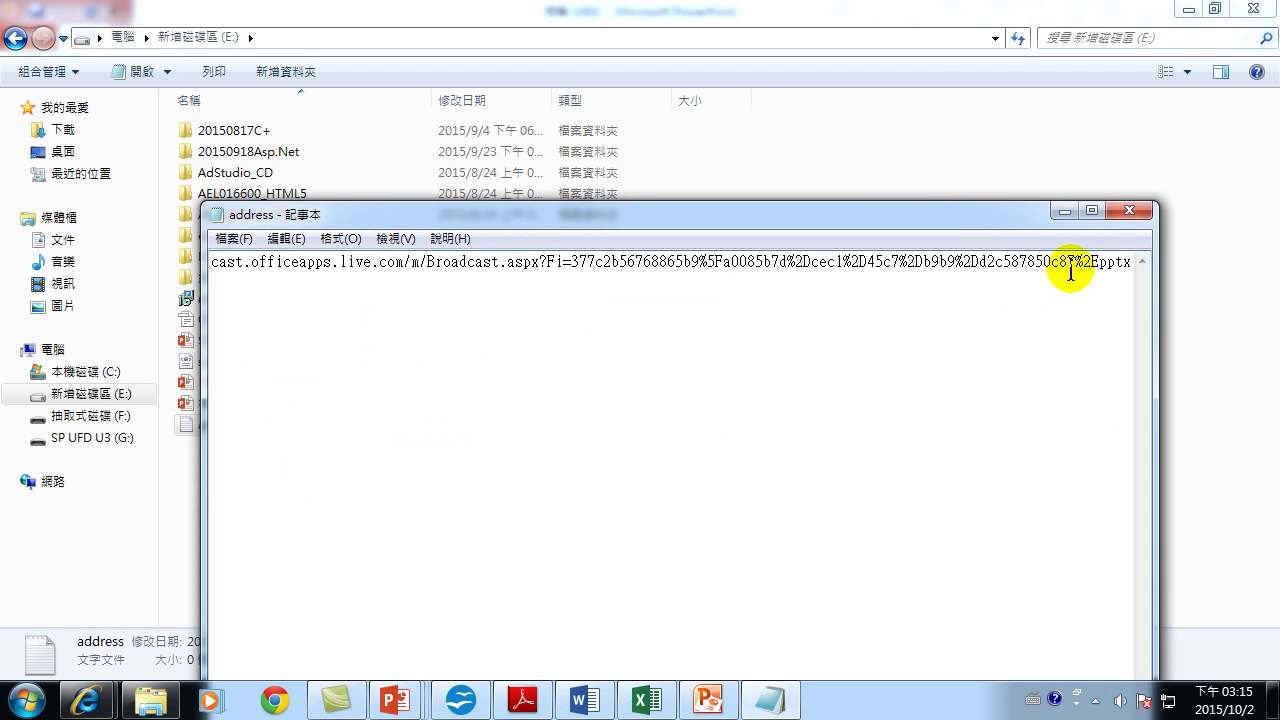
left_click(1132, 210)
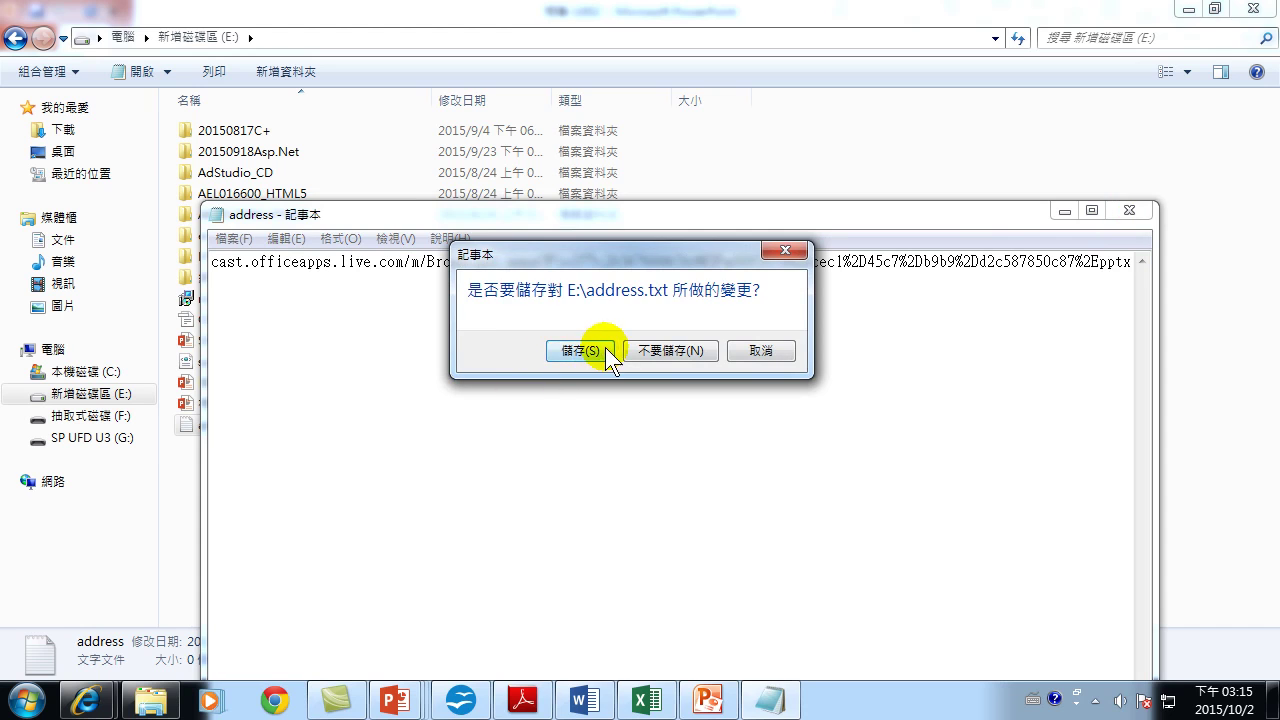
left_click(600, 350)
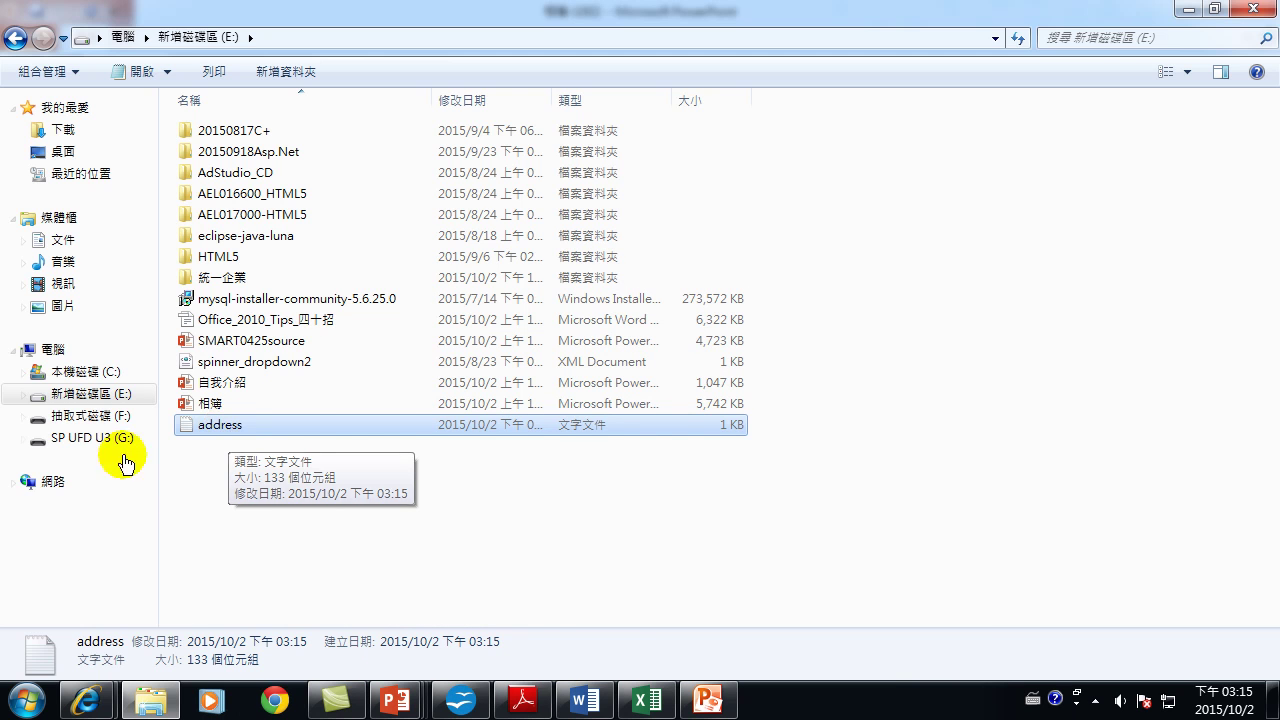
left_click(1098, 700)
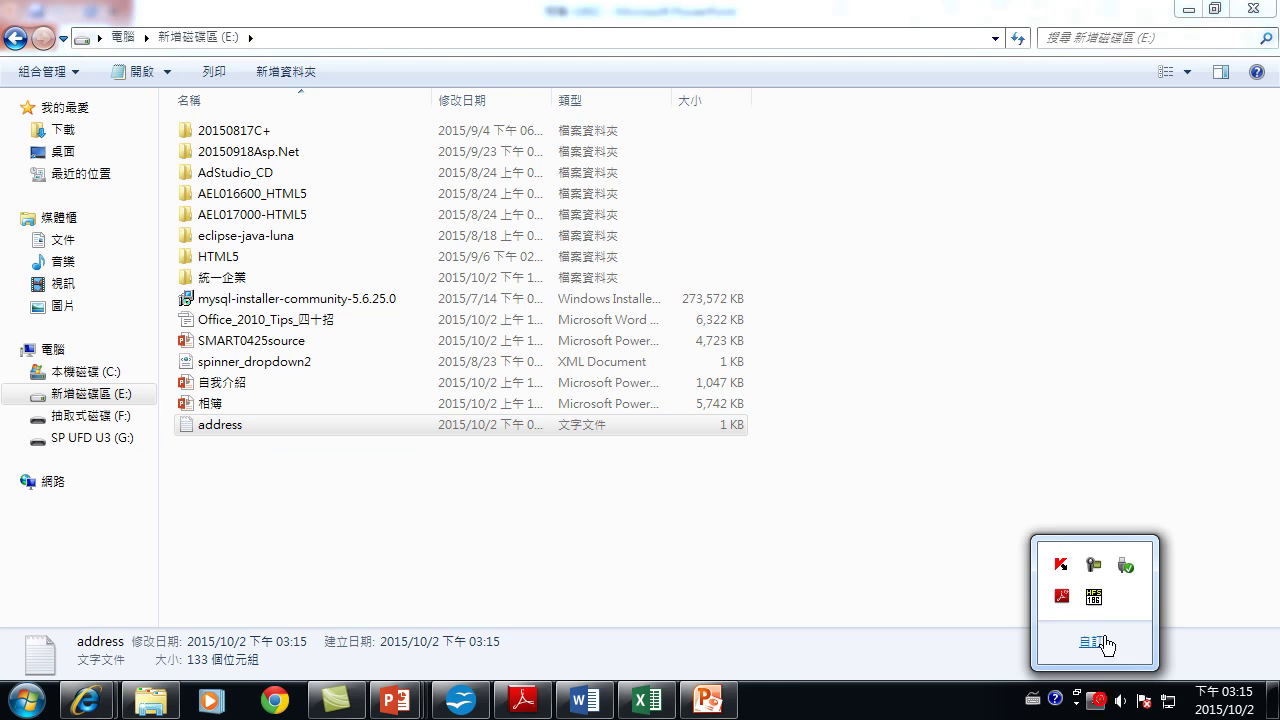
left_click(1094, 598)
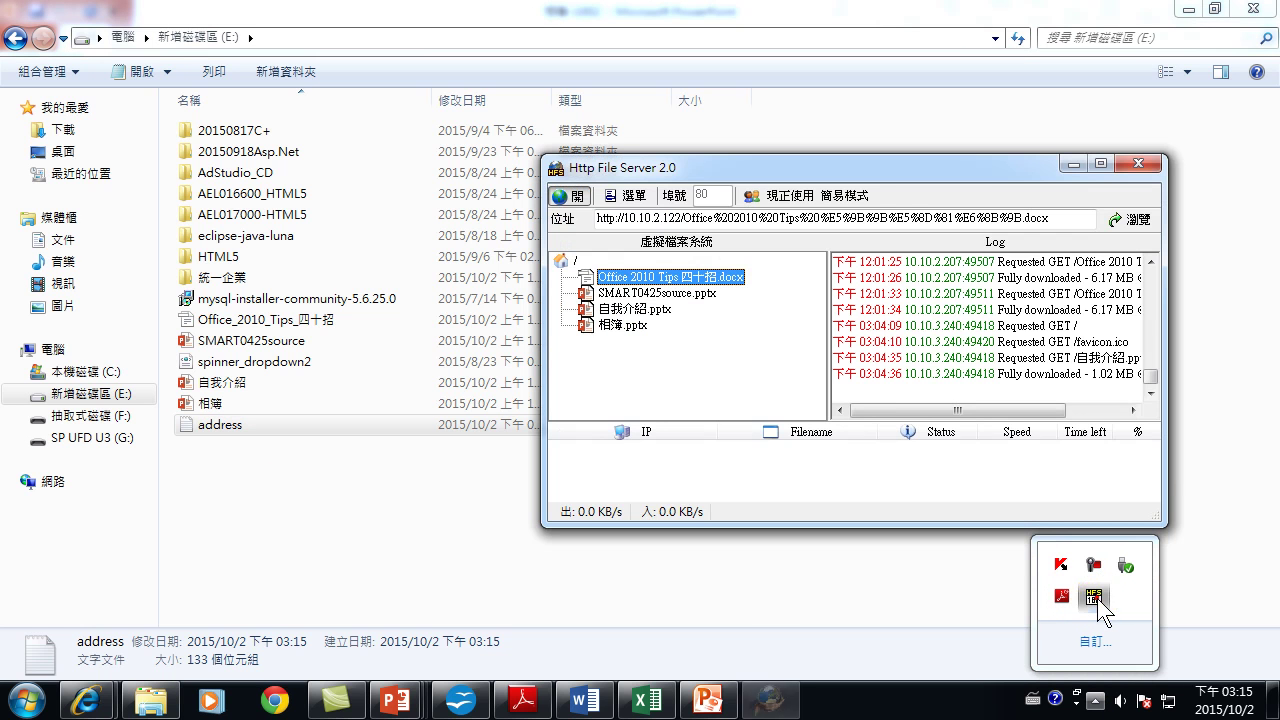
left_click_drag(217, 434, 671, 363)
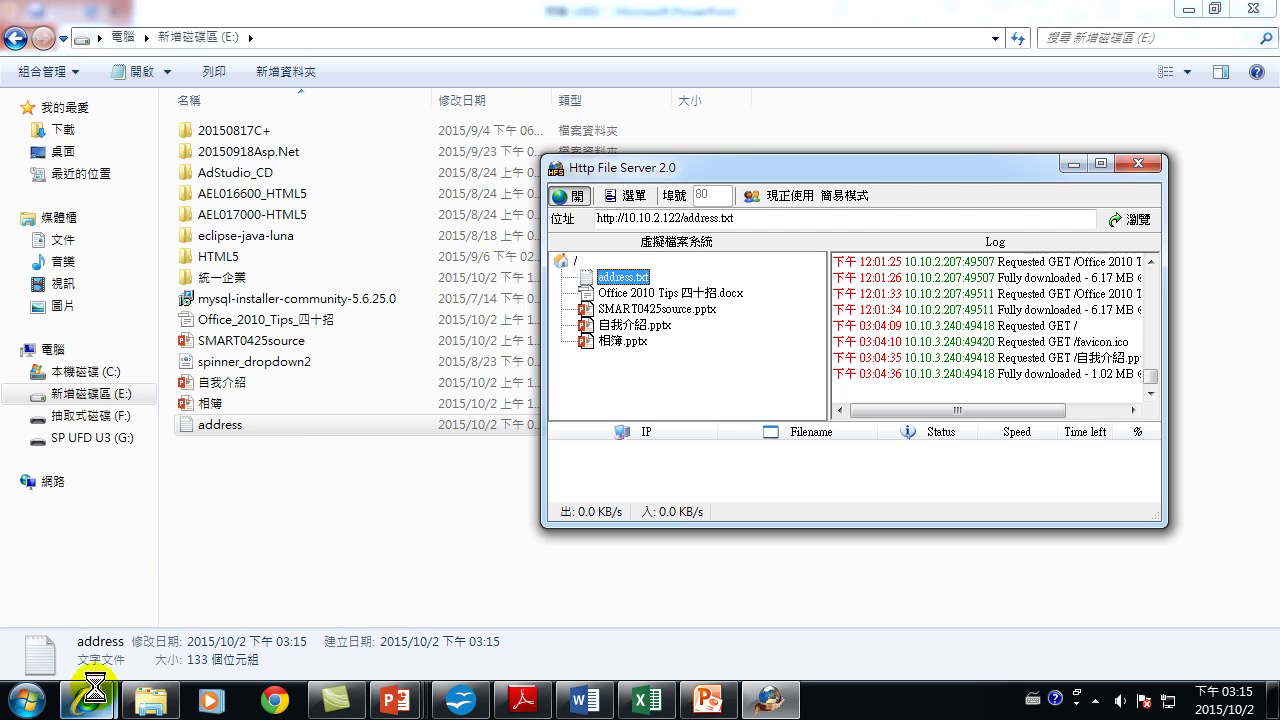
double_click(240, 426)
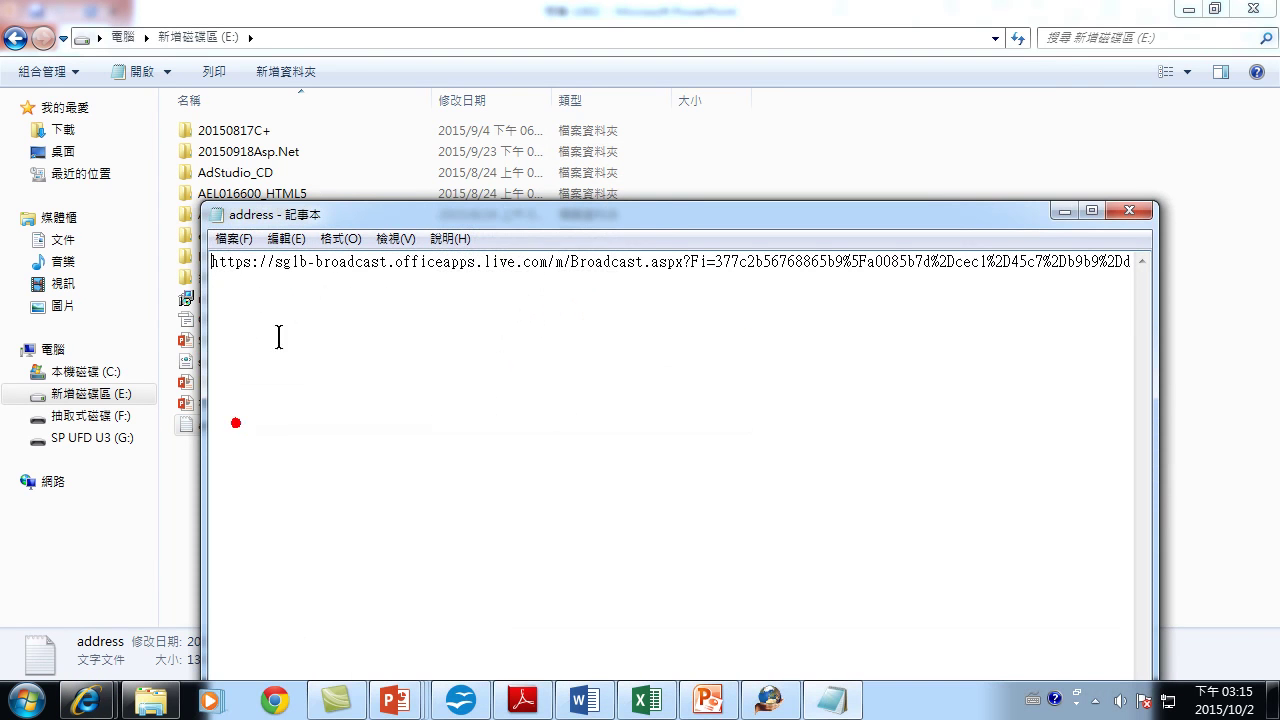
double_click(590, 270)
key("super+c")
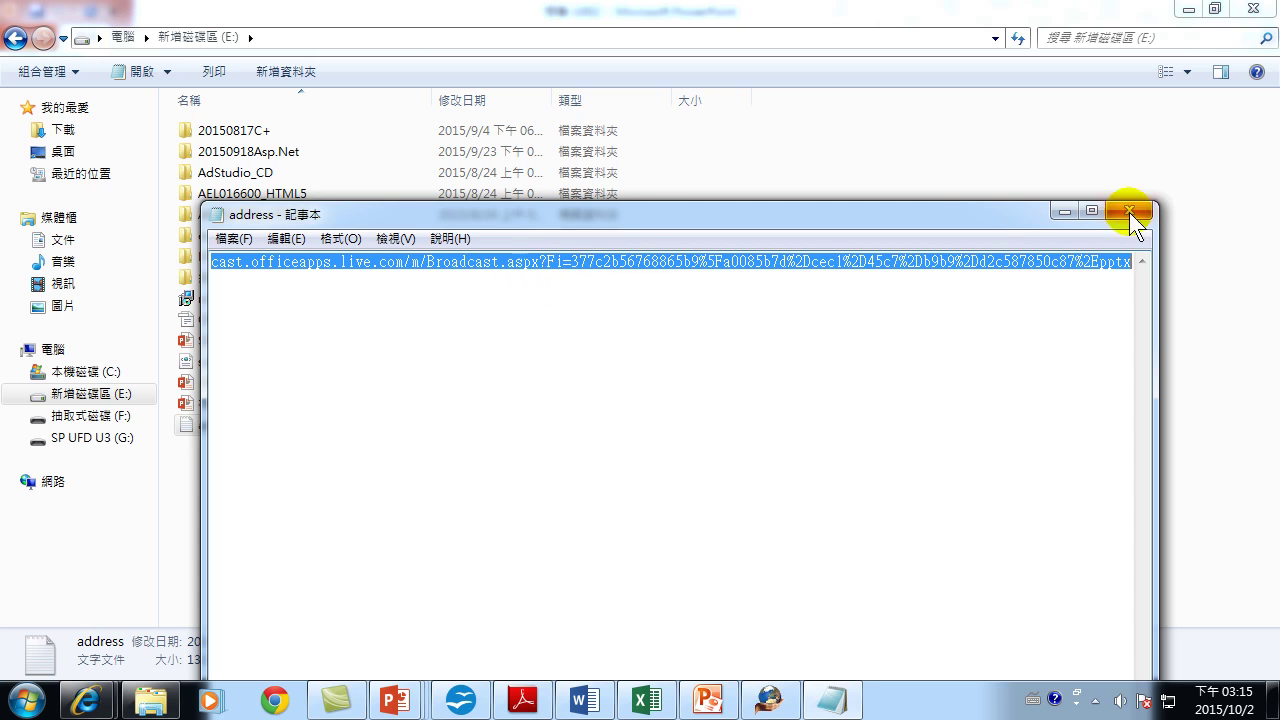
left_click(1066, 212)
Replace the YouTube address in Internet Explorer with the pasted broadcast link and load it.
mouse_move(88, 698)
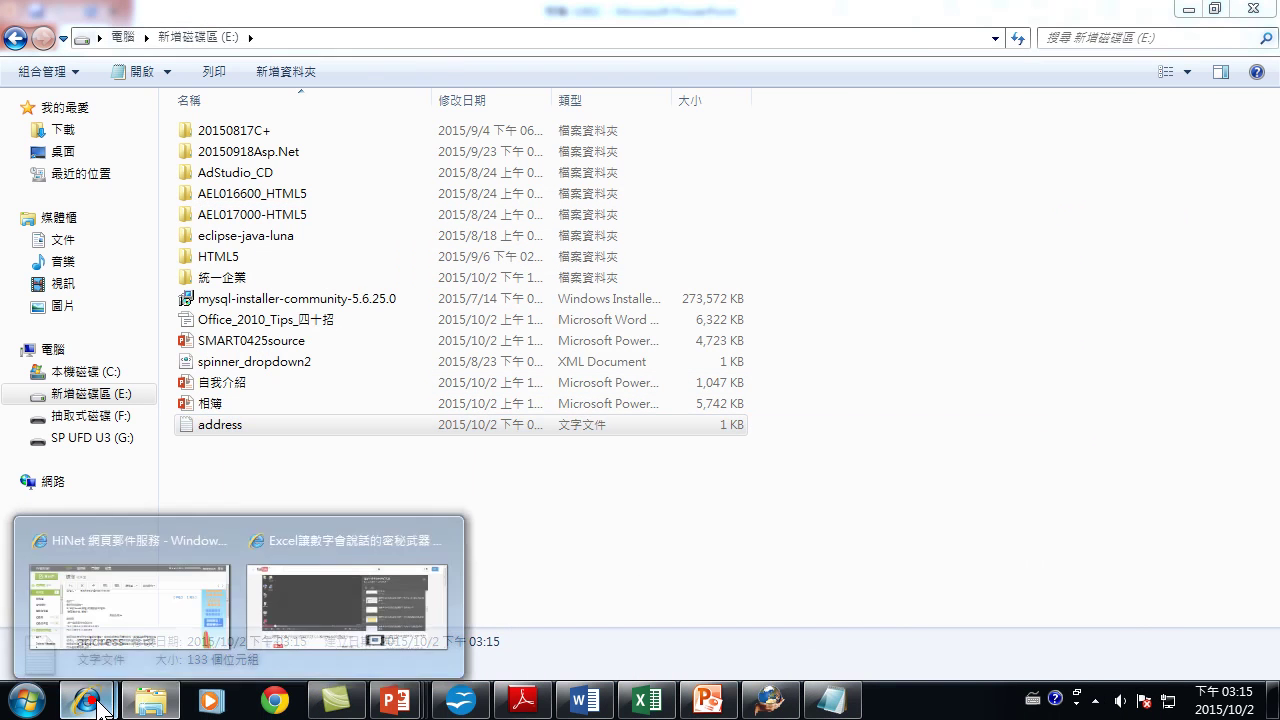
left_click(322, 582)
left_click(333, 38)
right_click(333, 38)
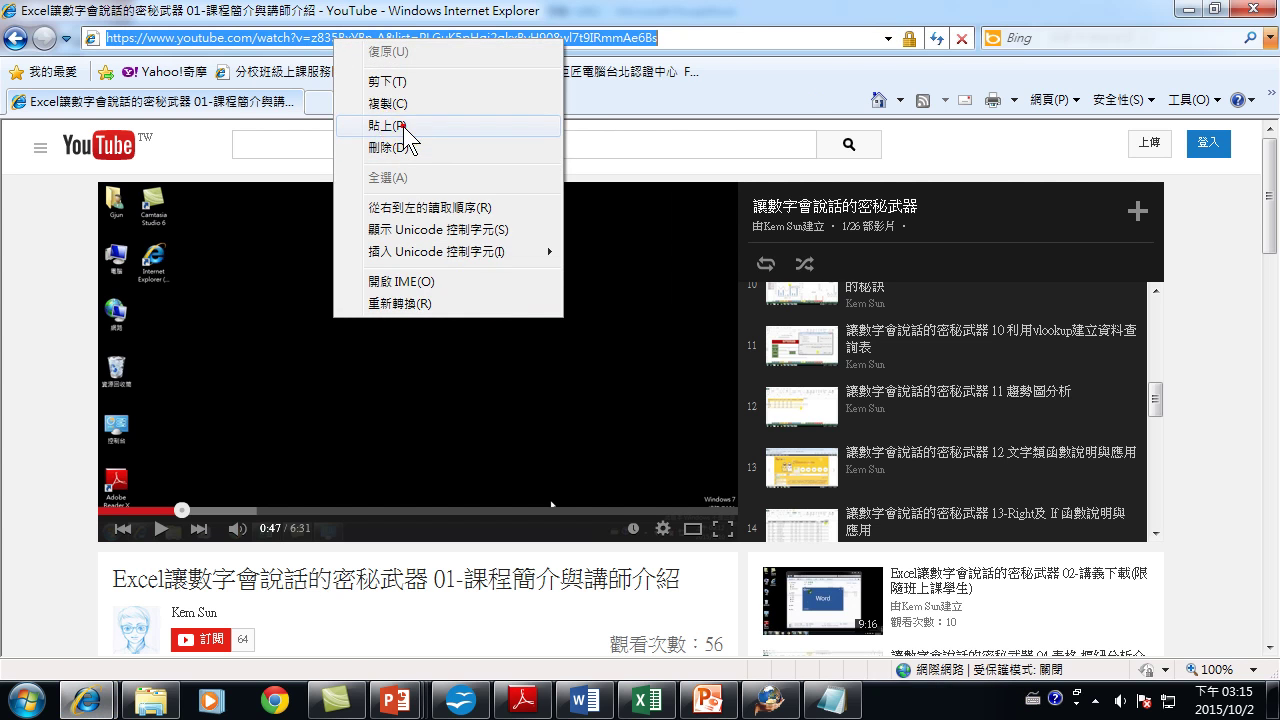
left_click(390, 125)
key("Return")
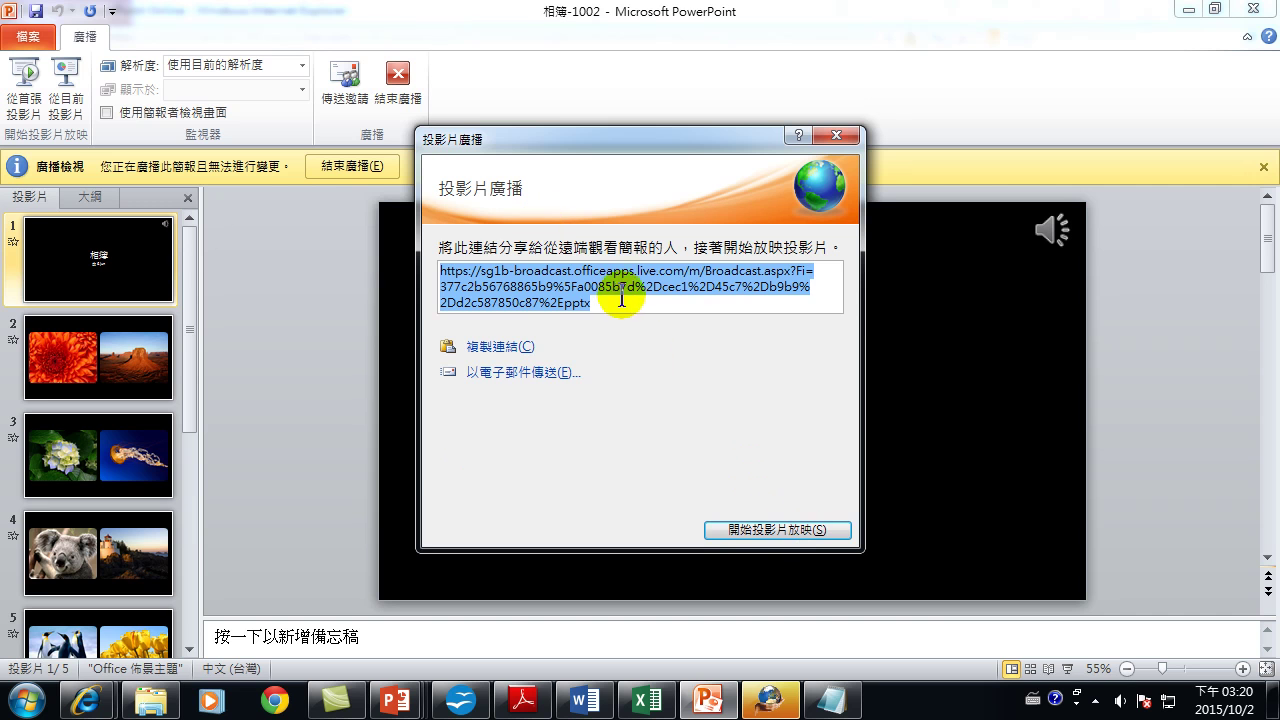
Start the broadcast show and advance through the flower, hydrangea, koala and penguin slides.
left_click(760, 529)
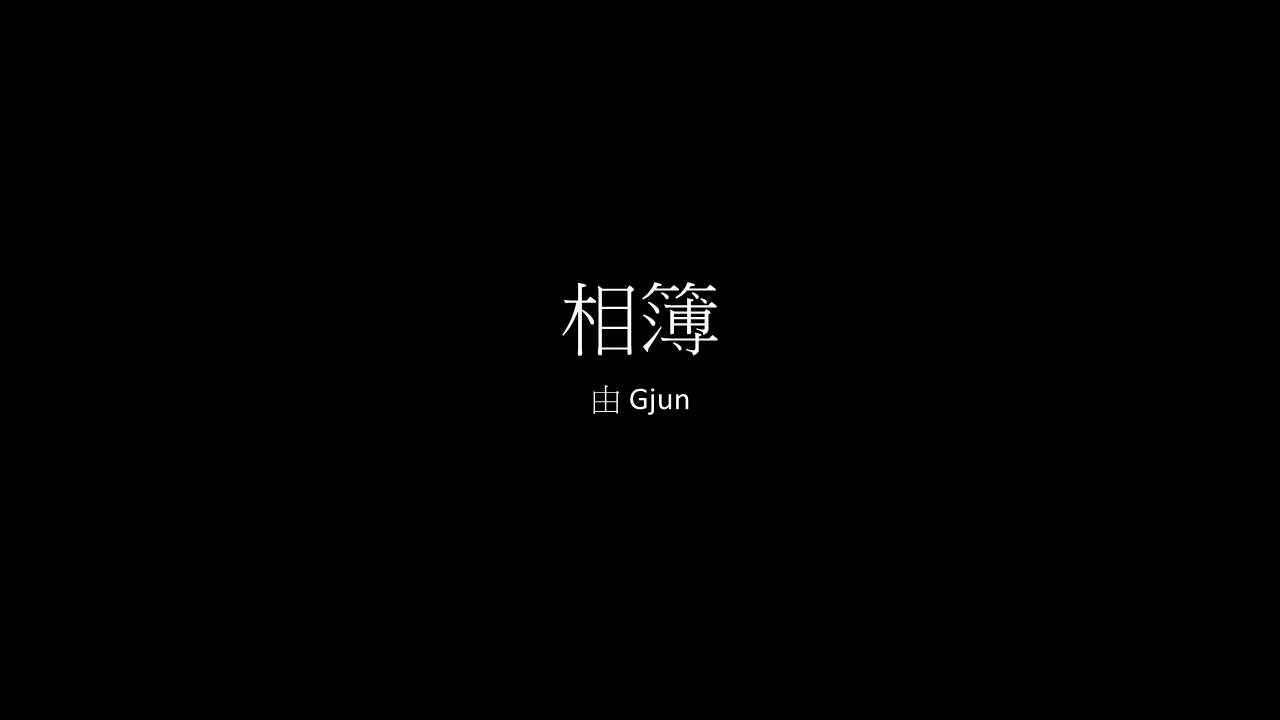
key("Right")
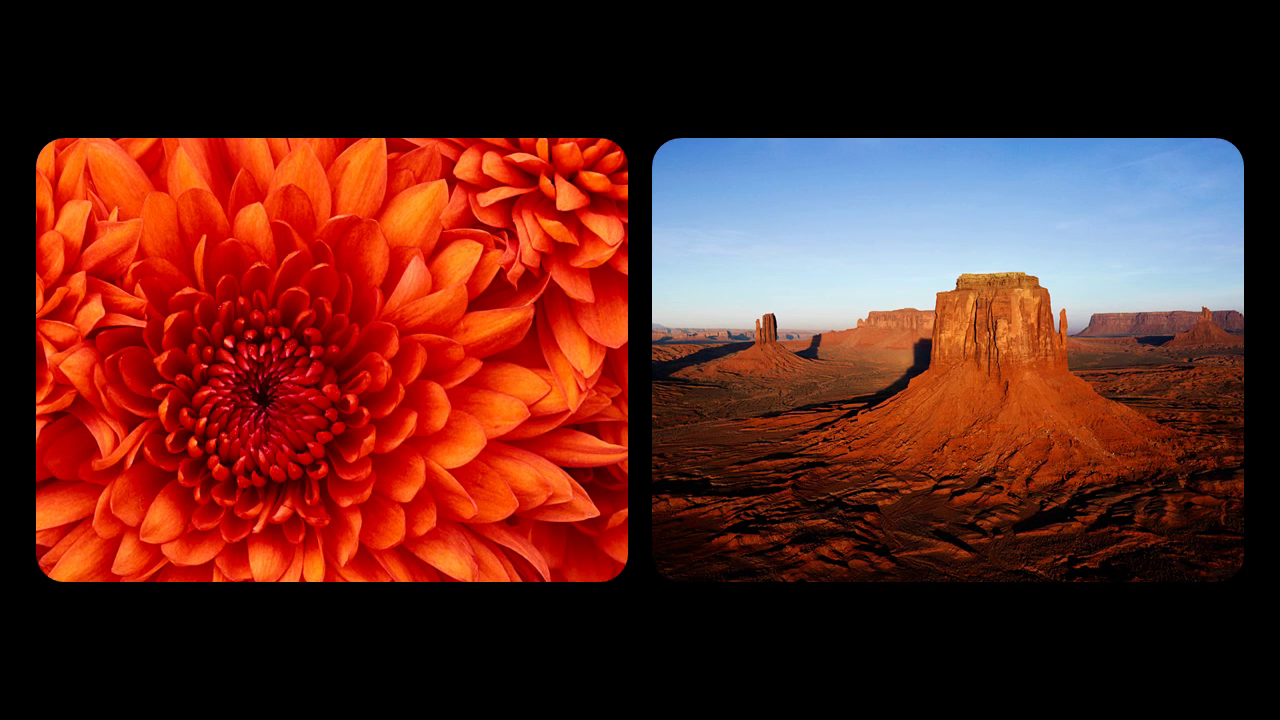
key("Right")
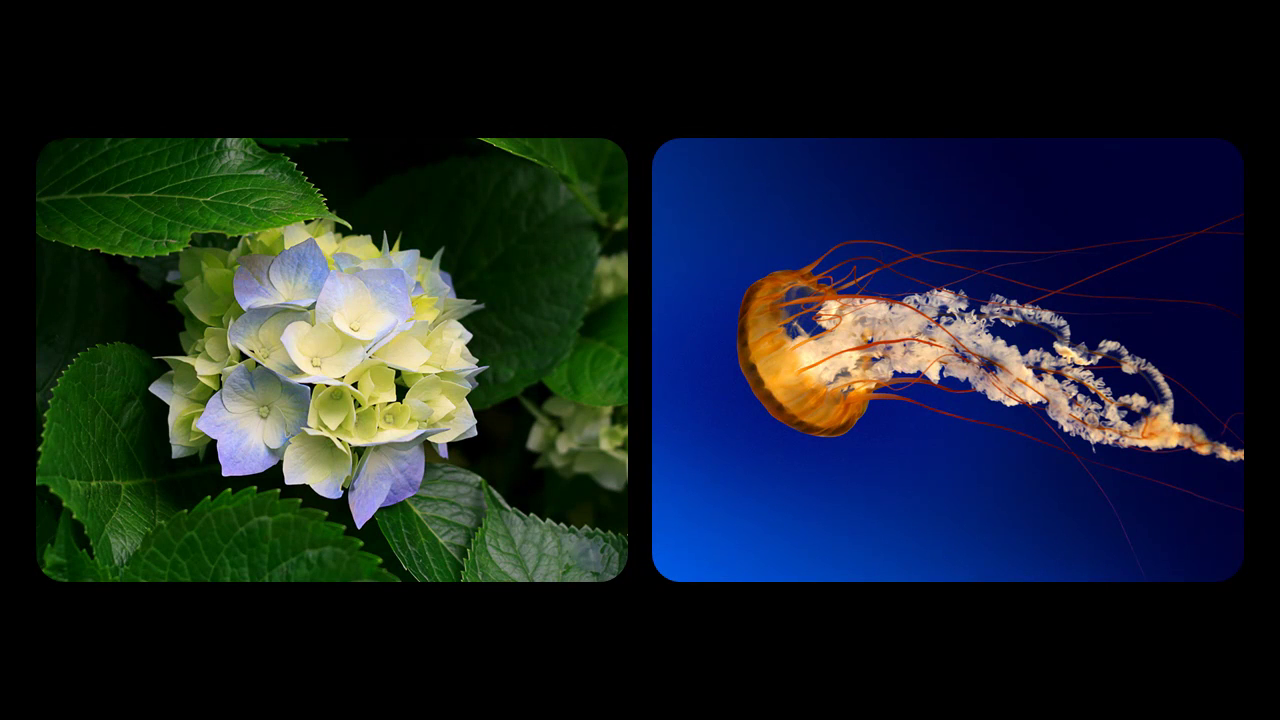
key("Right")
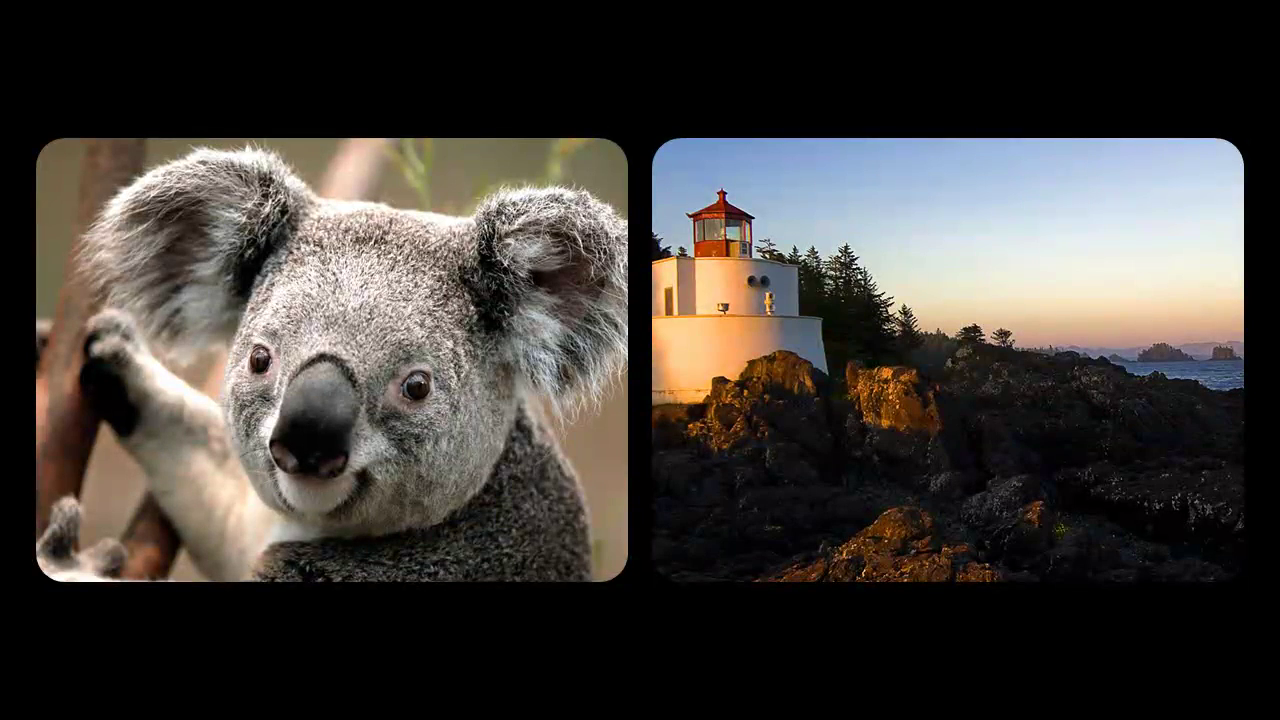
key("Right")
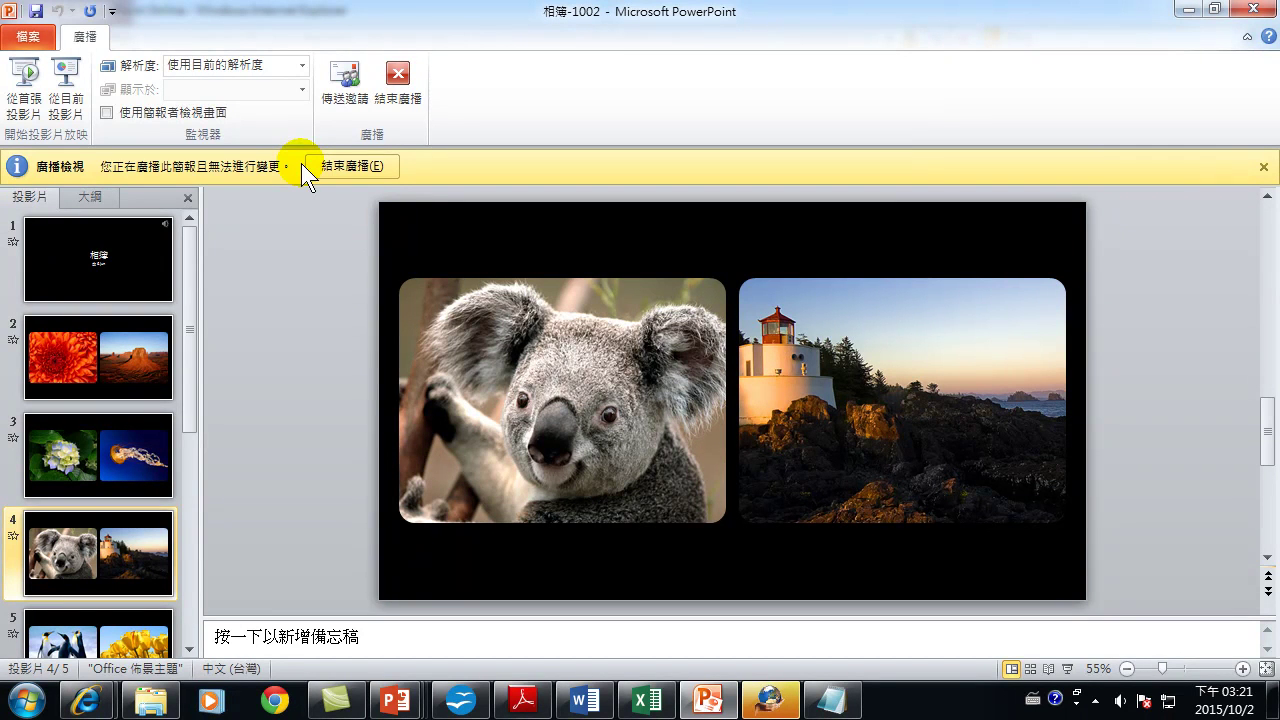
End the broadcast from the yellow message bar and confirm End Broadcast.
left_click(397, 83)
left_click(597, 396)
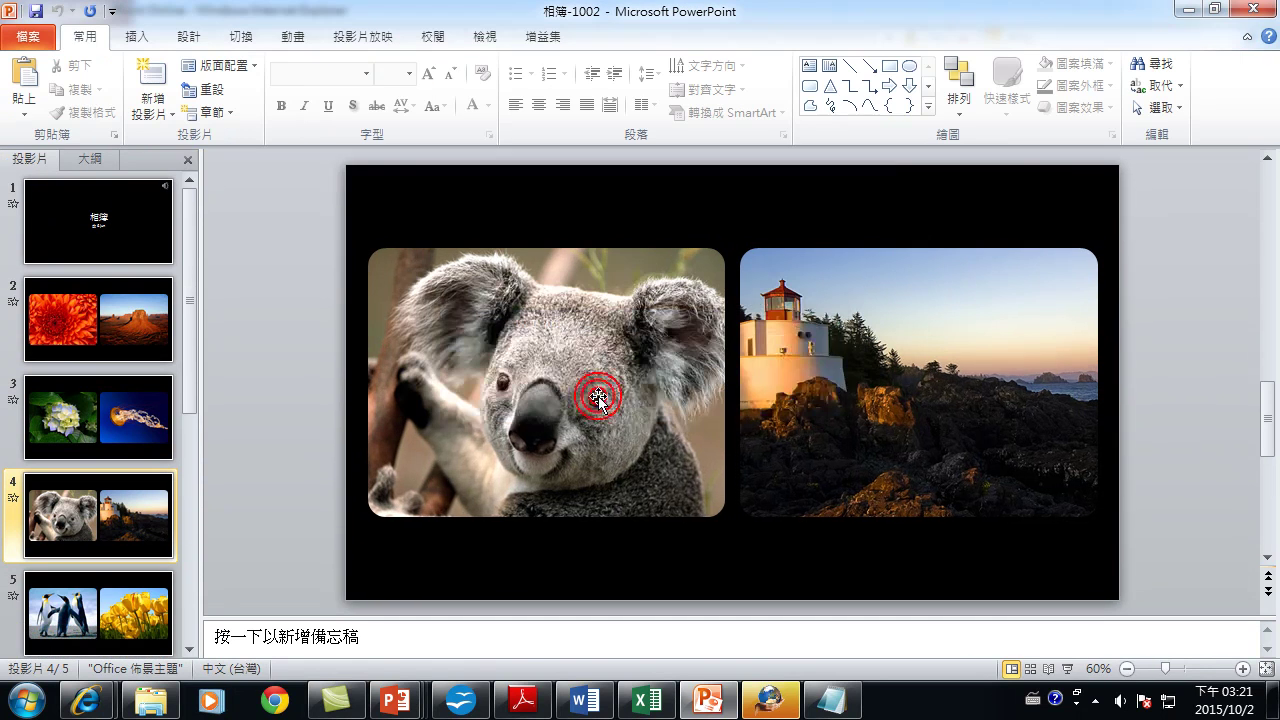
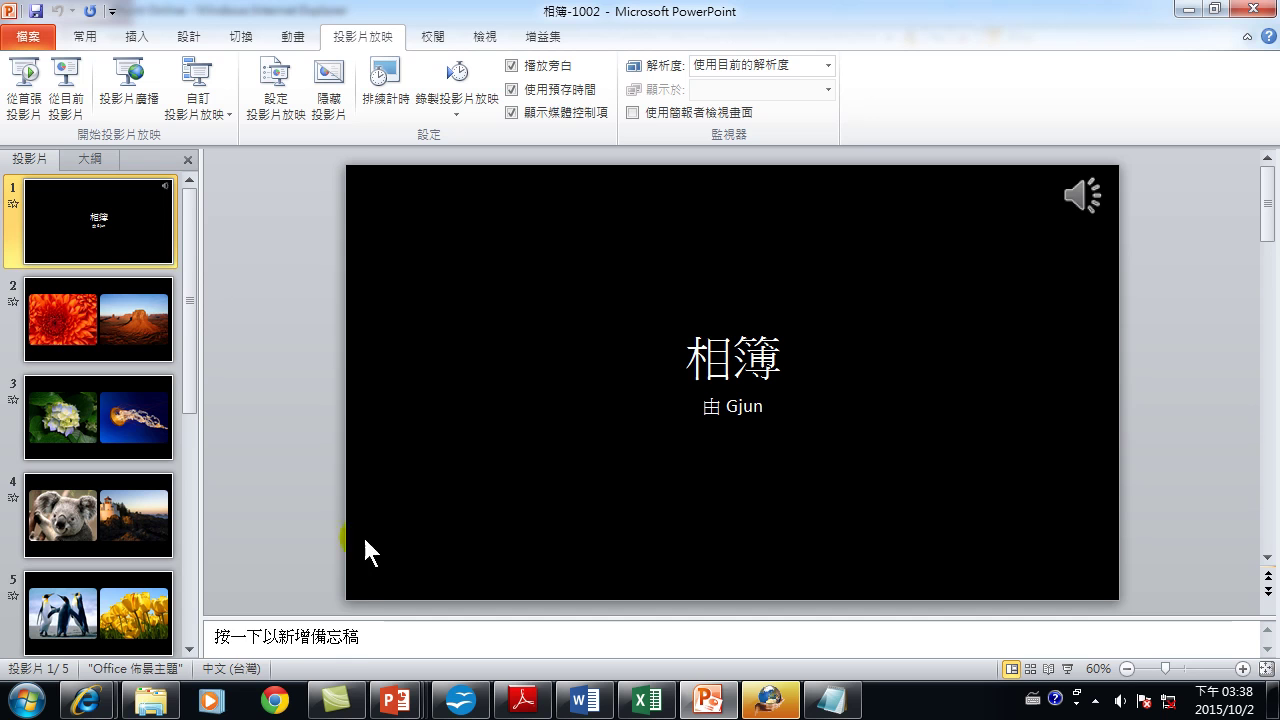
Add speaker note 'aaa' to slide 1 and 'bbb' to slide 2, then return to slide 1.
left_click(350, 634)
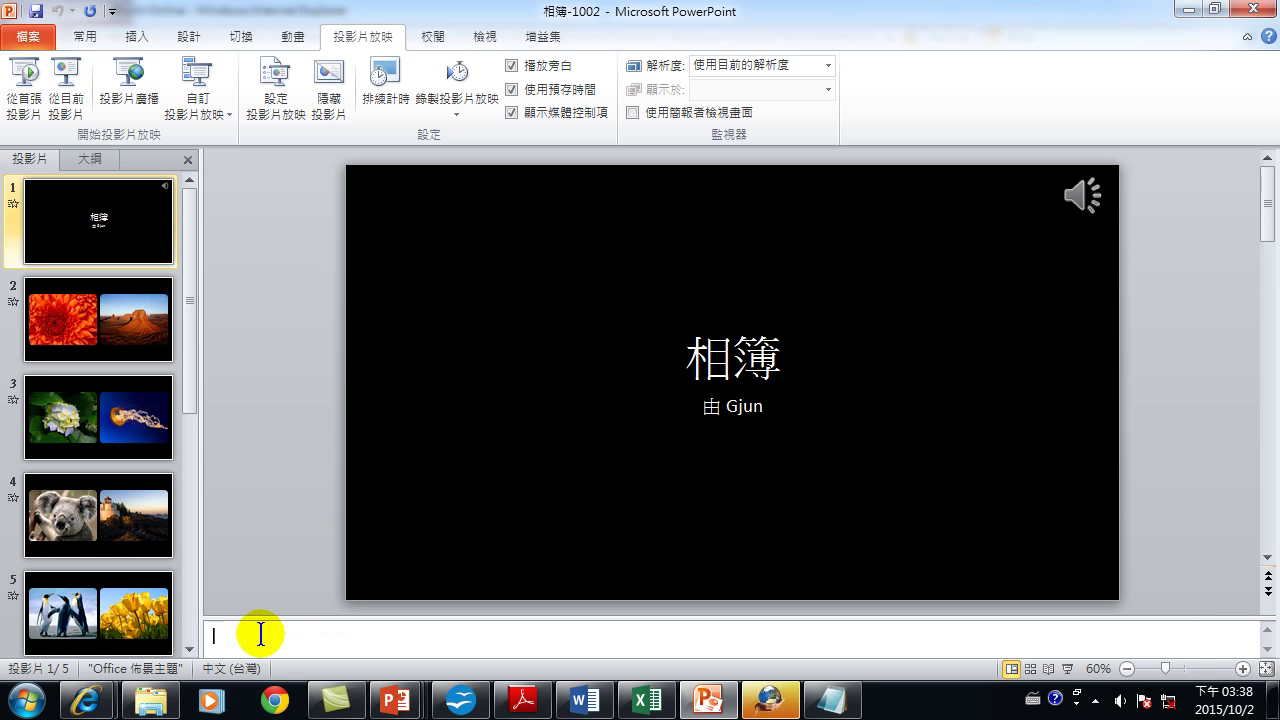
type("aaa")
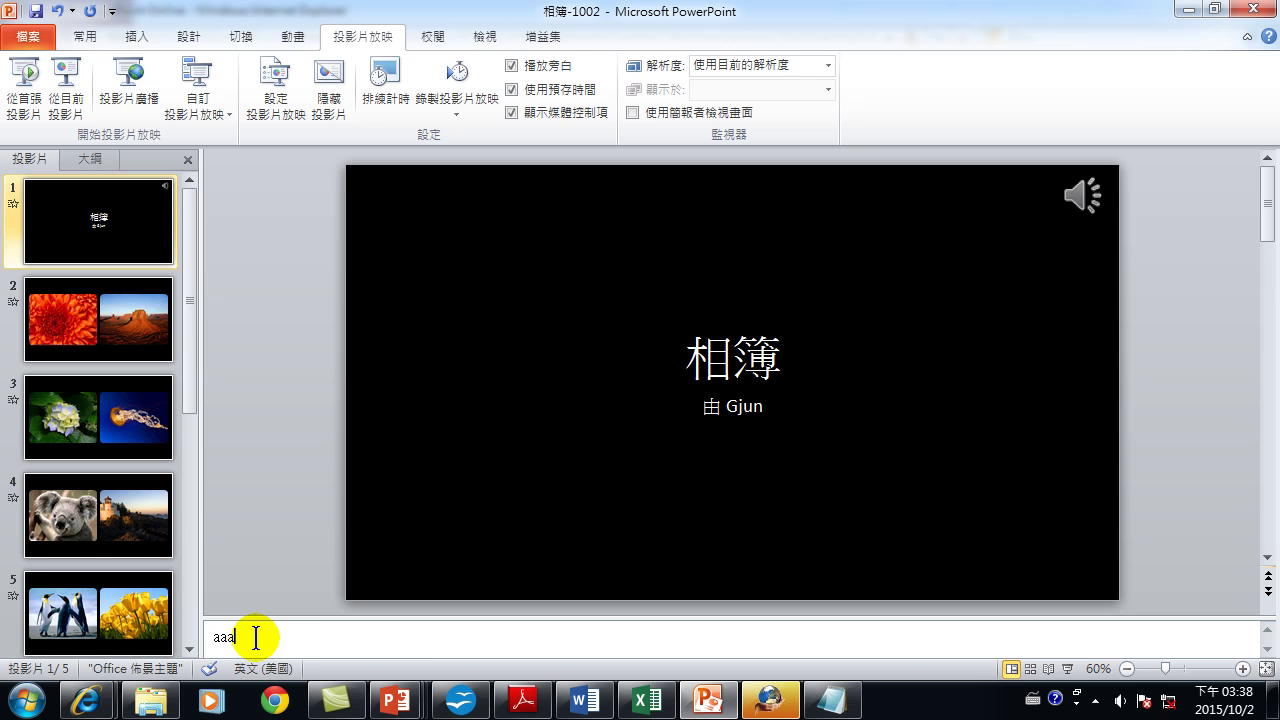
left_click(160, 325)
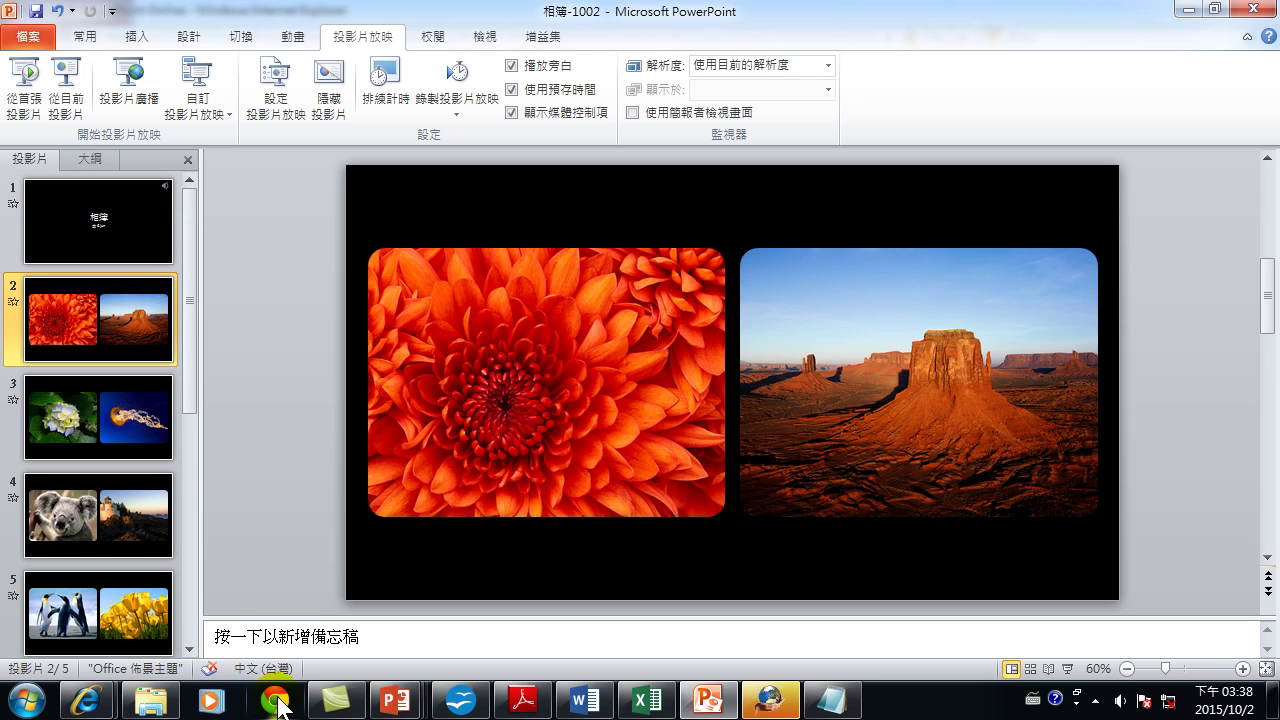
left_click(296, 642)
left_click(296, 642)
type("bbb")
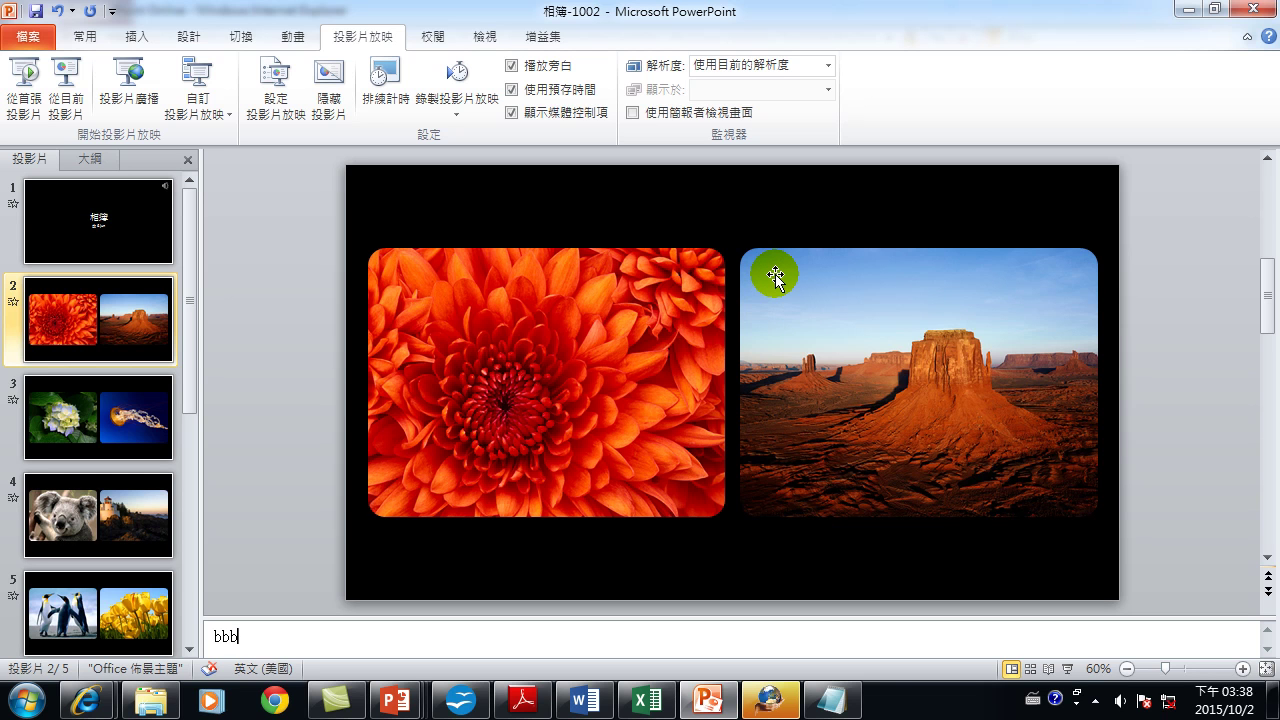
left_click(116, 220)
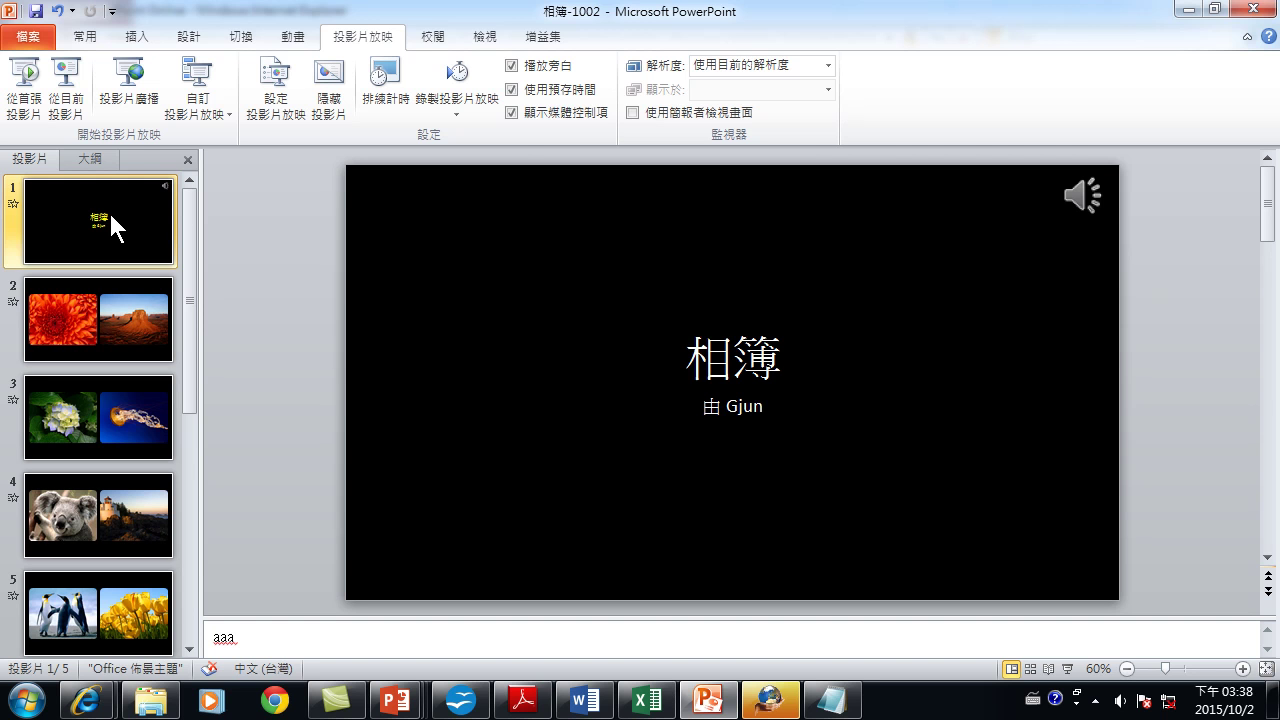
Switch the display mode to Extend (延伸) with Win+P.
key("super+p")
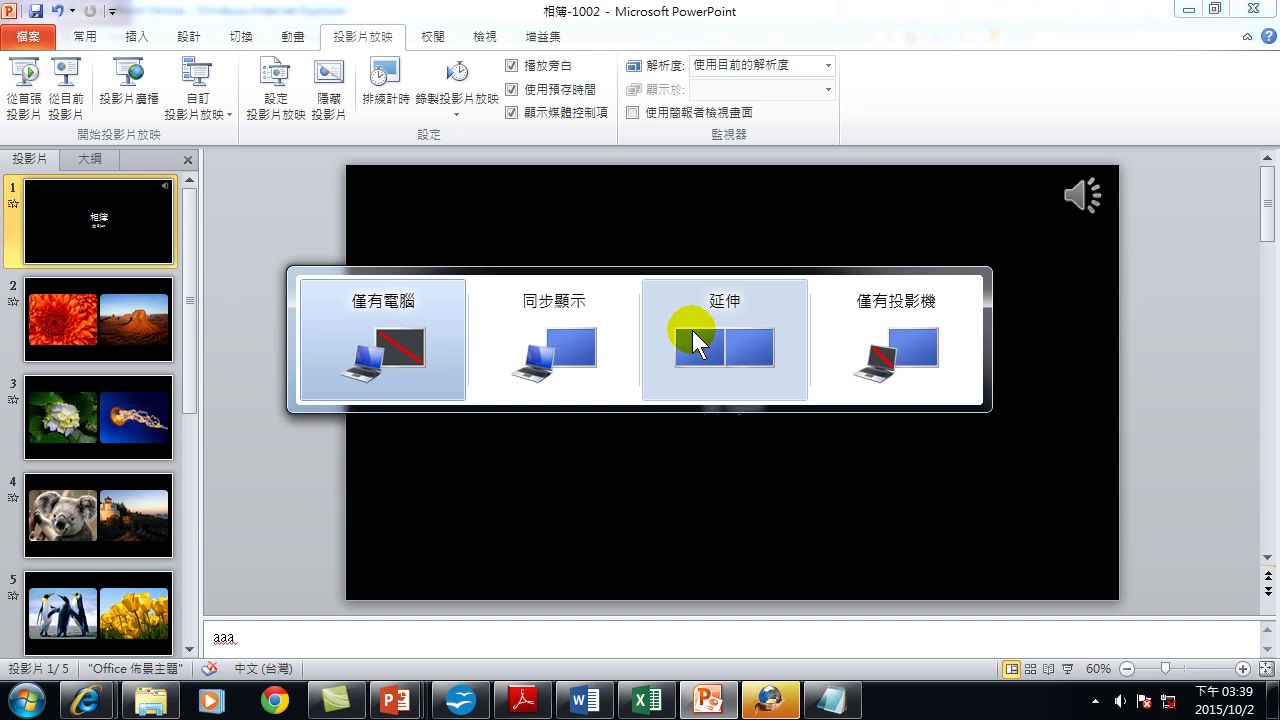
left_click(694, 333)
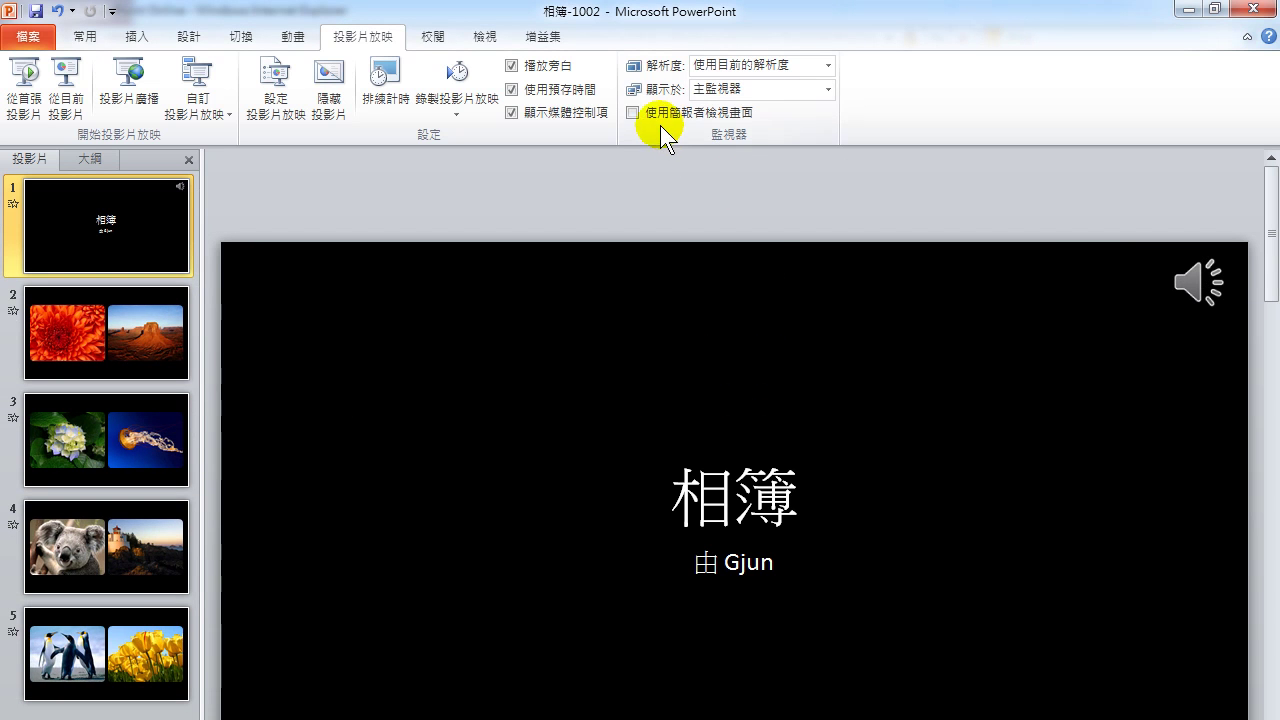
Turn on Presenter View and set the show's monitor to 監視器 2.
left_click(754, 91)
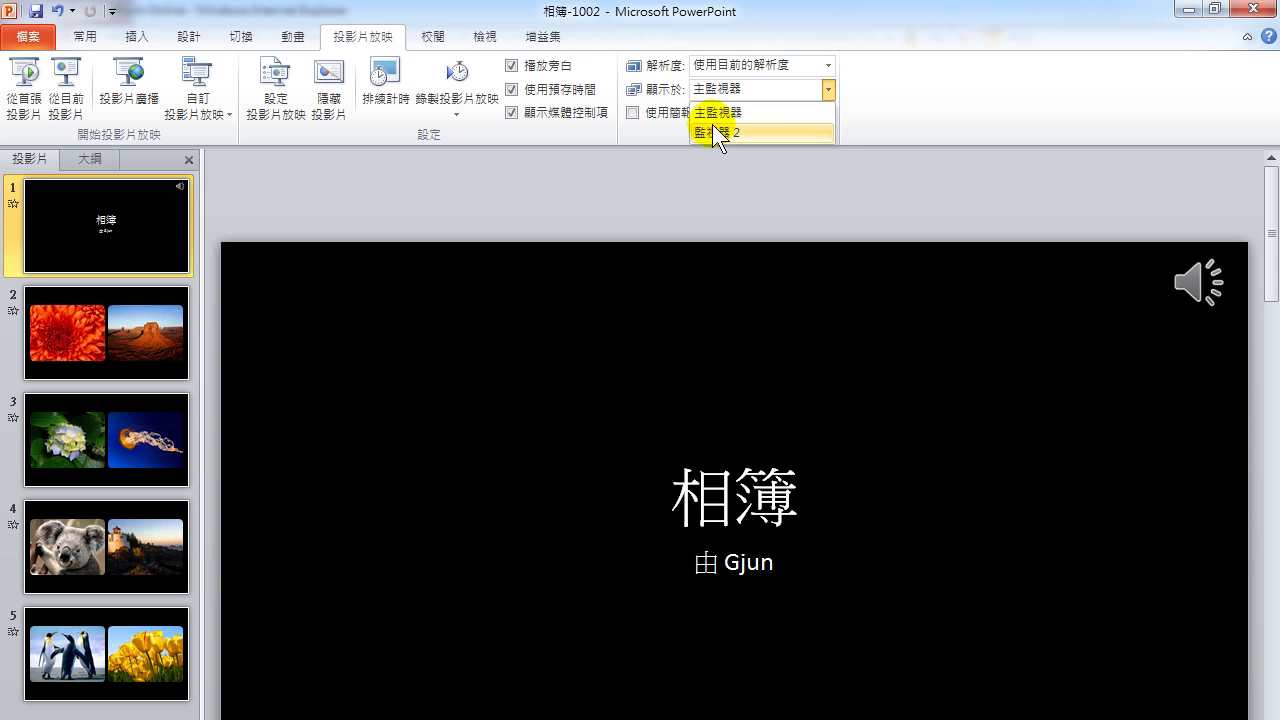
left_click(668, 127)
left_click(632, 113)
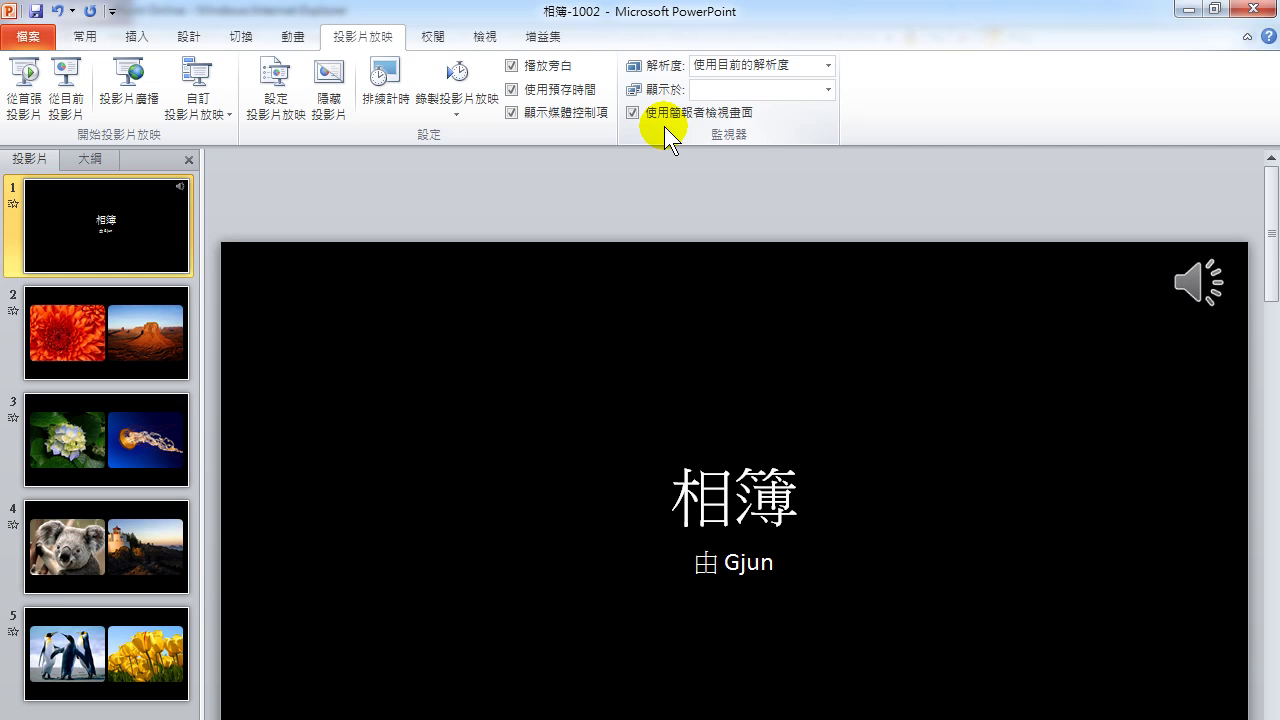
left_click(829, 91)
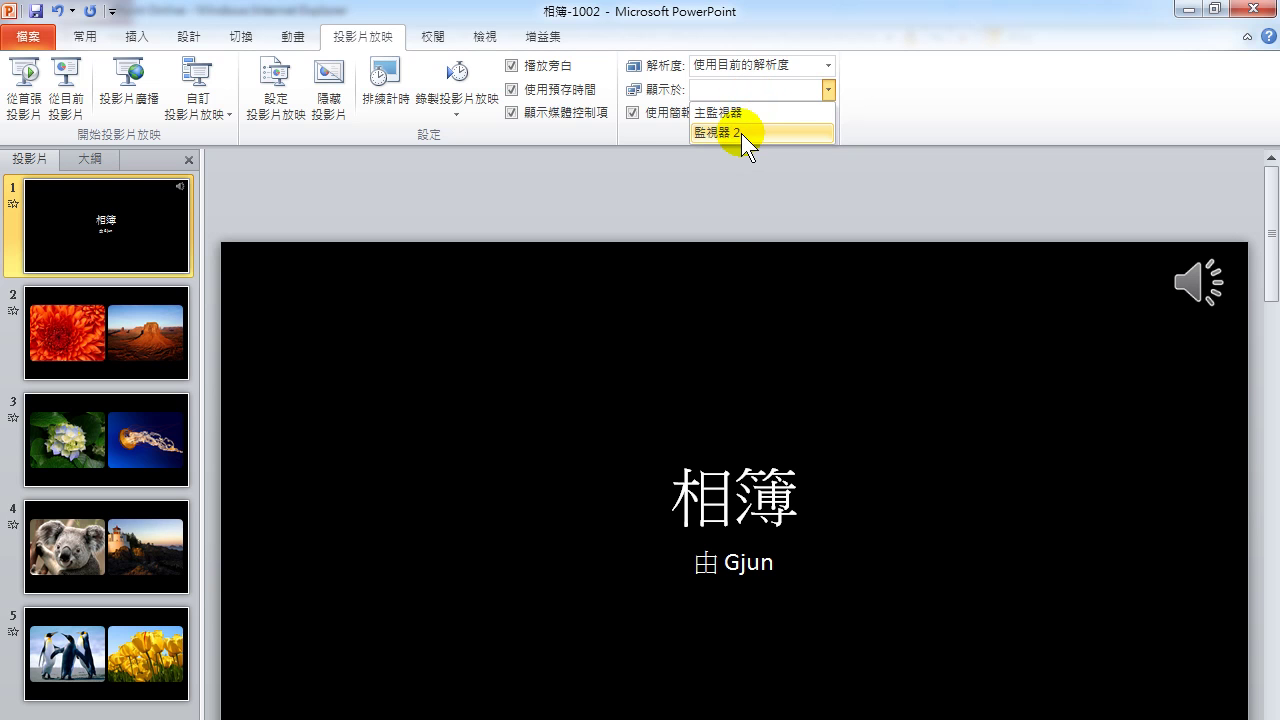
left_click(741, 133)
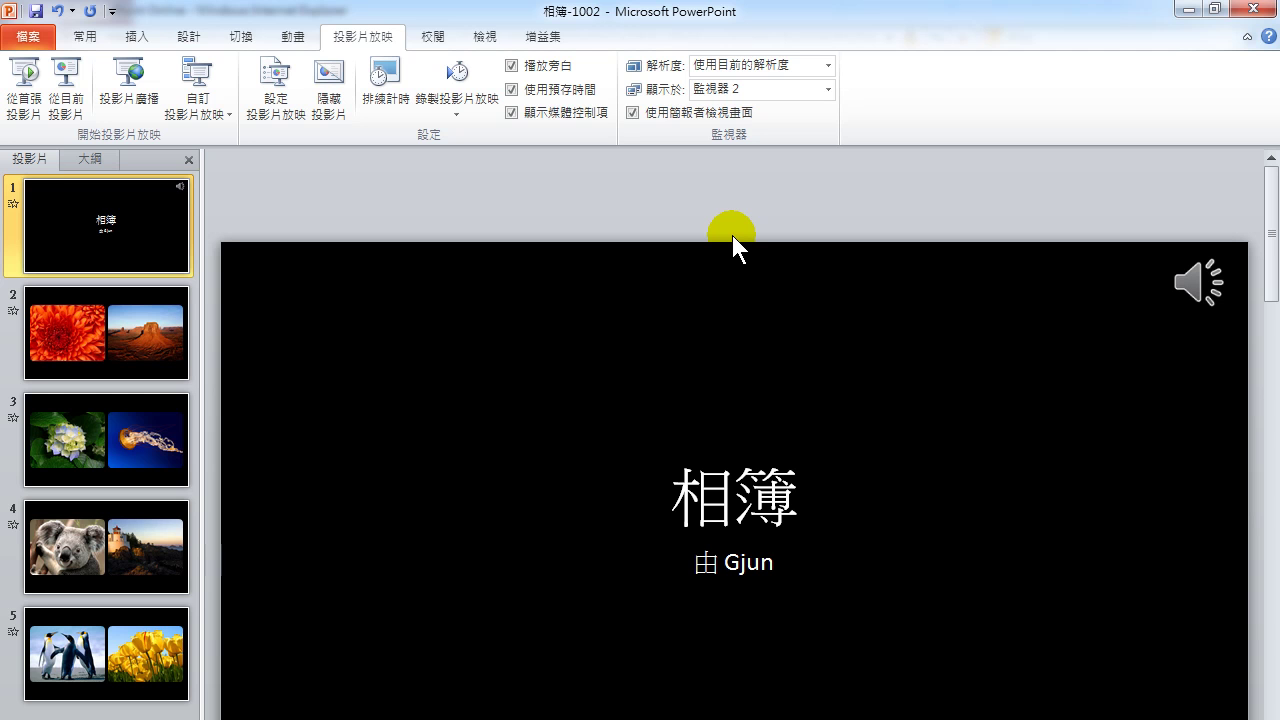
Start the show with F5 and advance through all five slides back to the title.
key("F5")
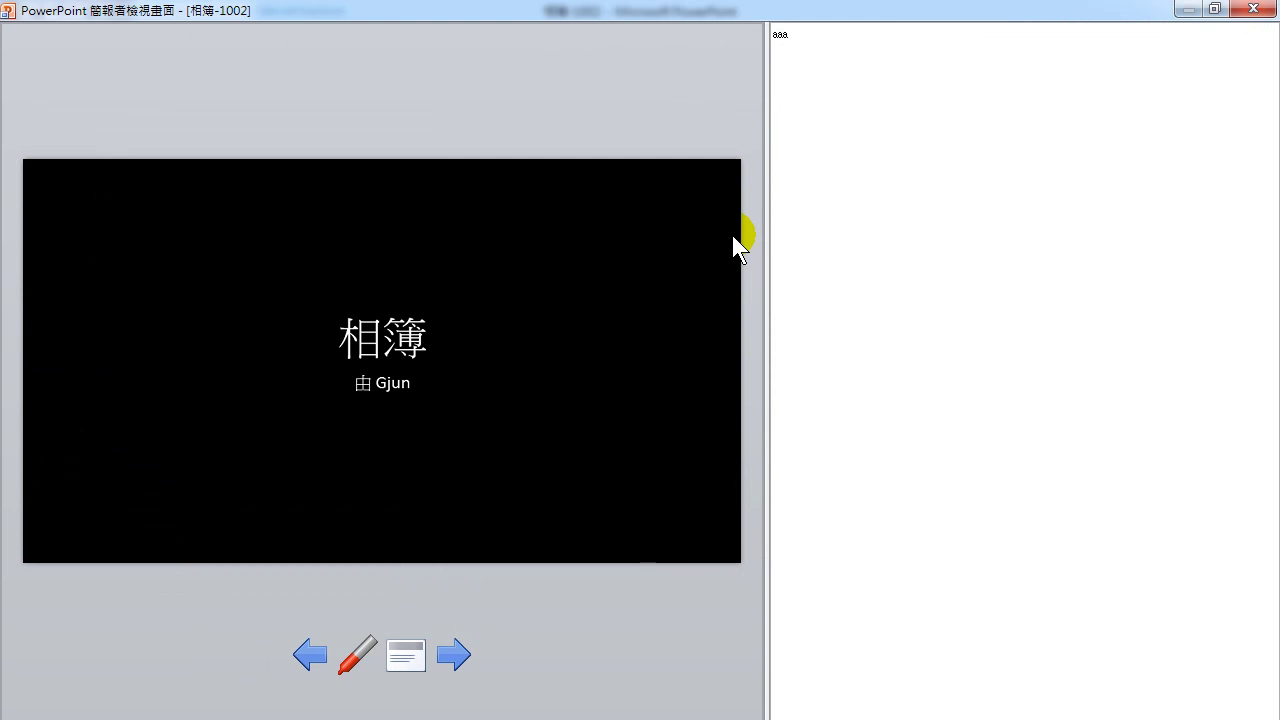
left_click(732, 235)
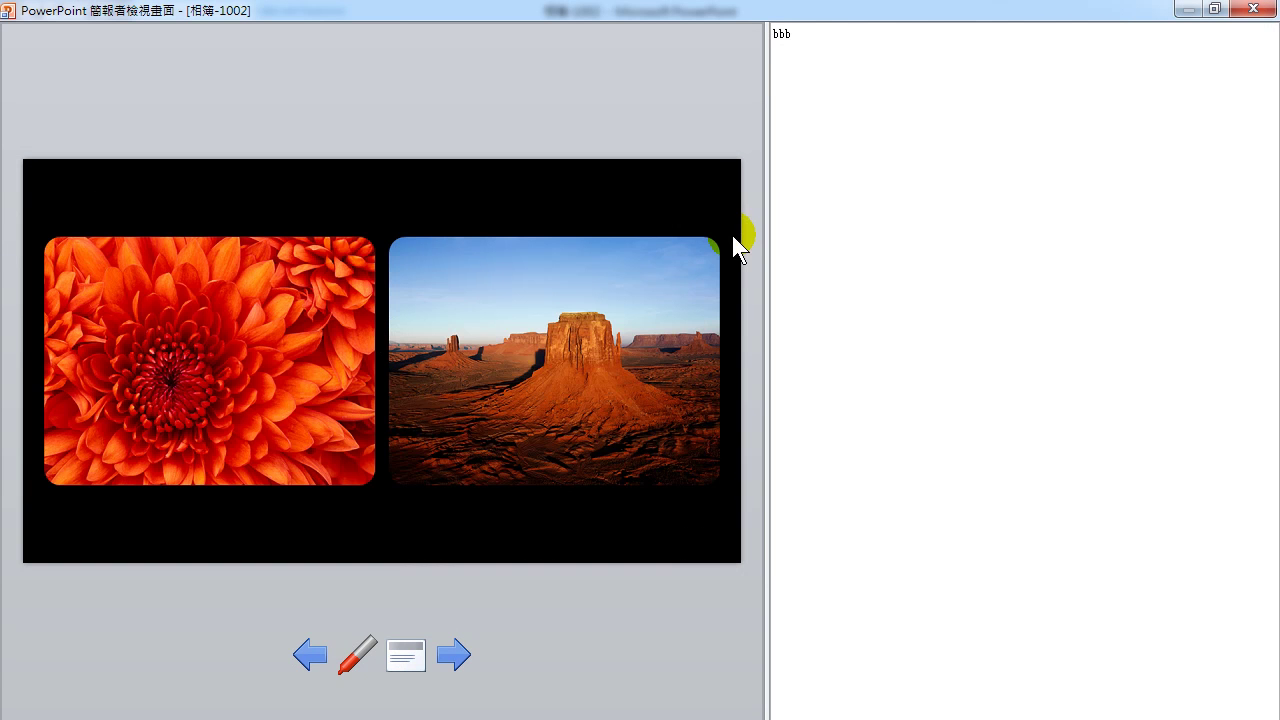
left_click(427, 381)
left_click(427, 425)
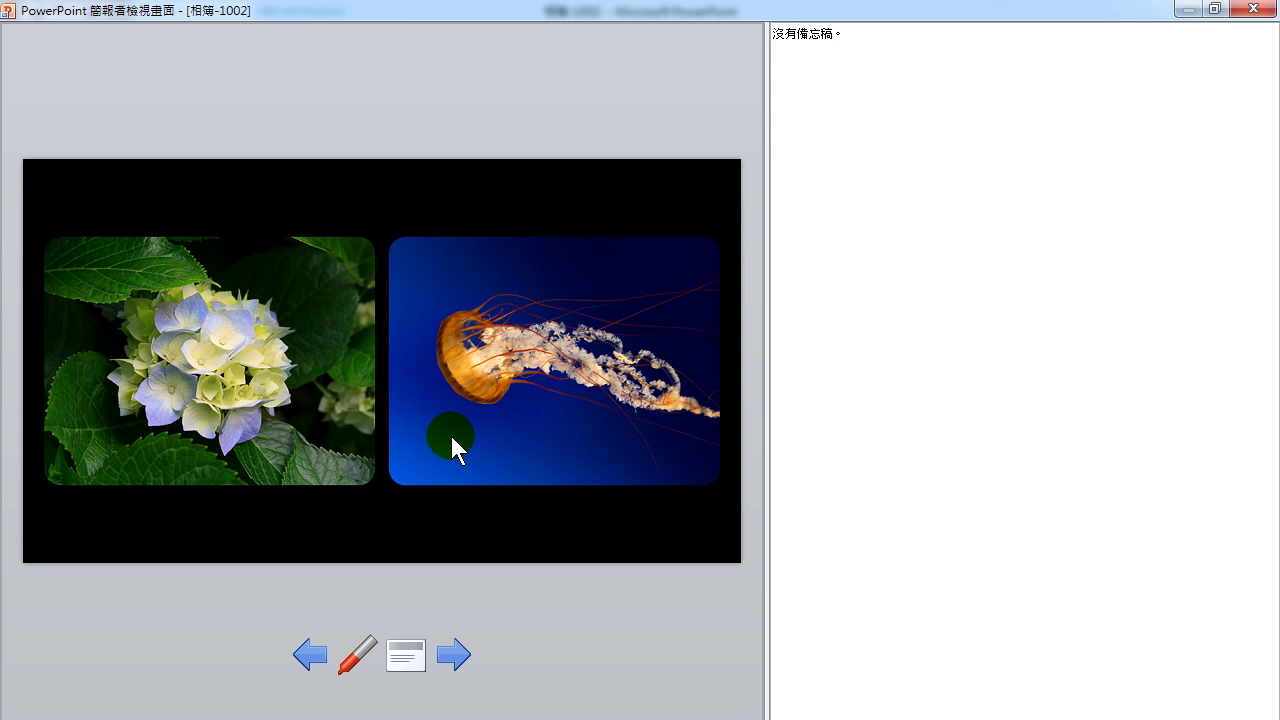
left_click(451, 436)
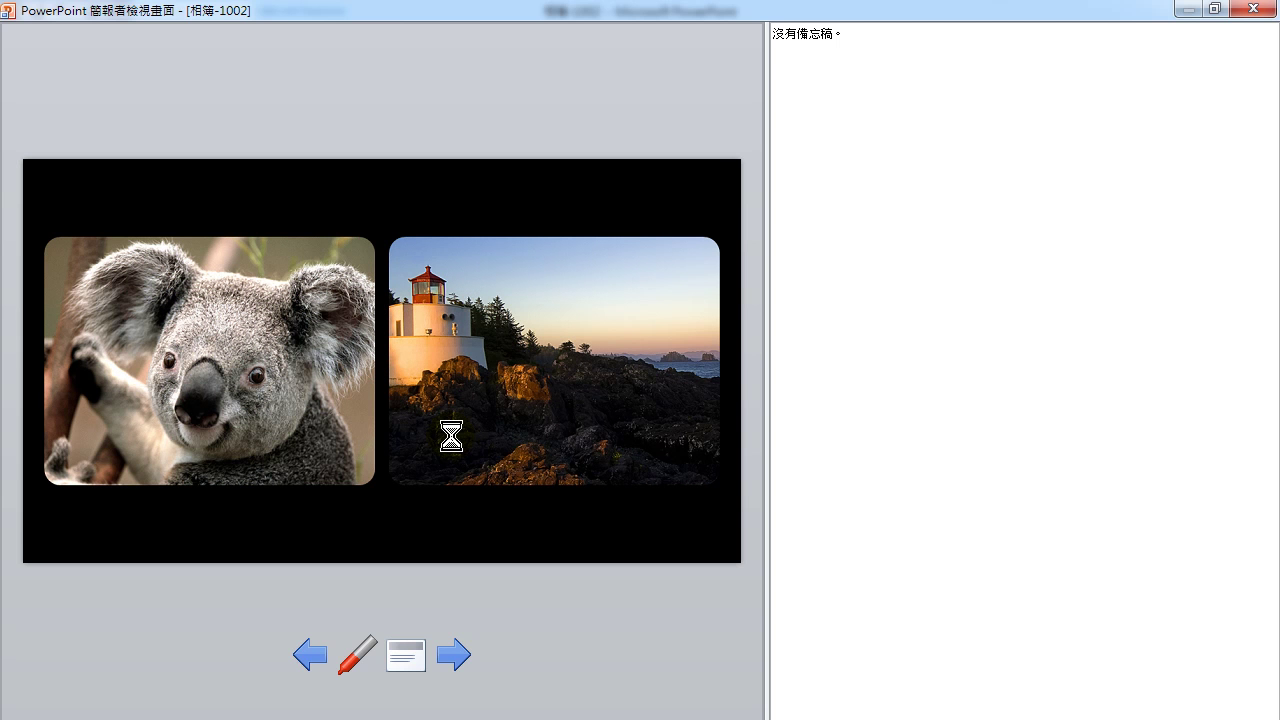
left_click(451, 436)
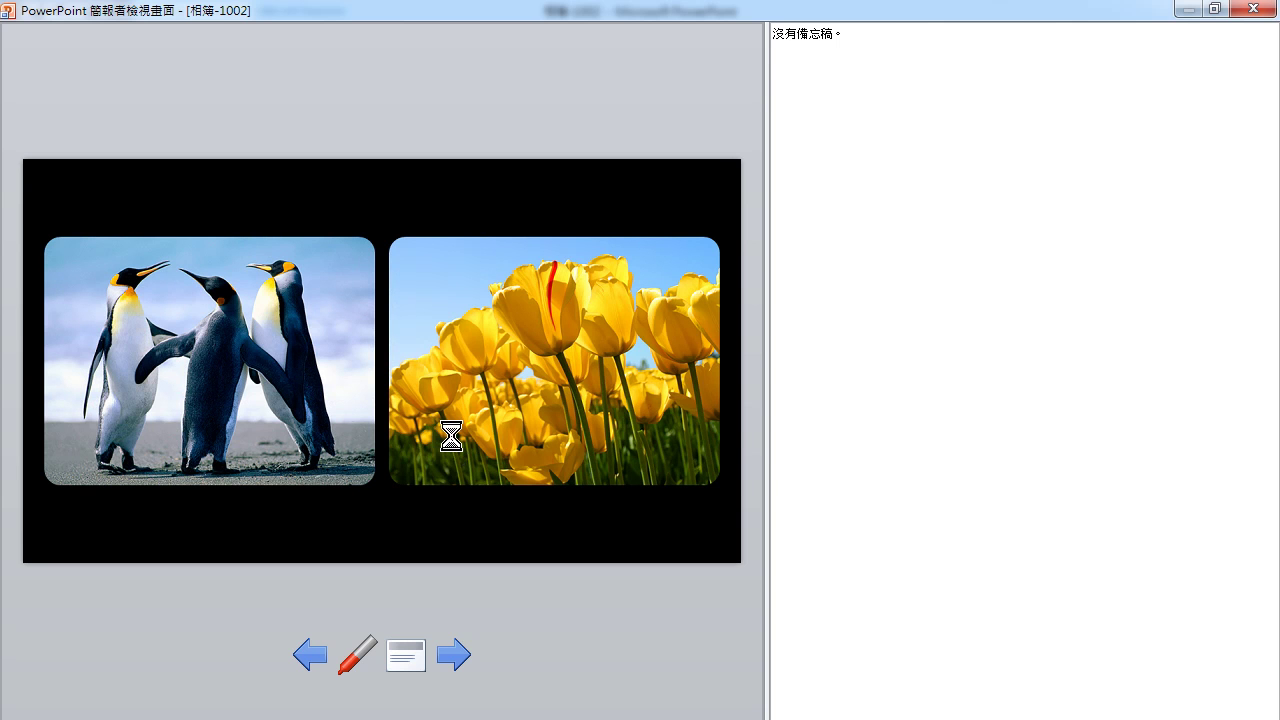
left_click(451, 436)
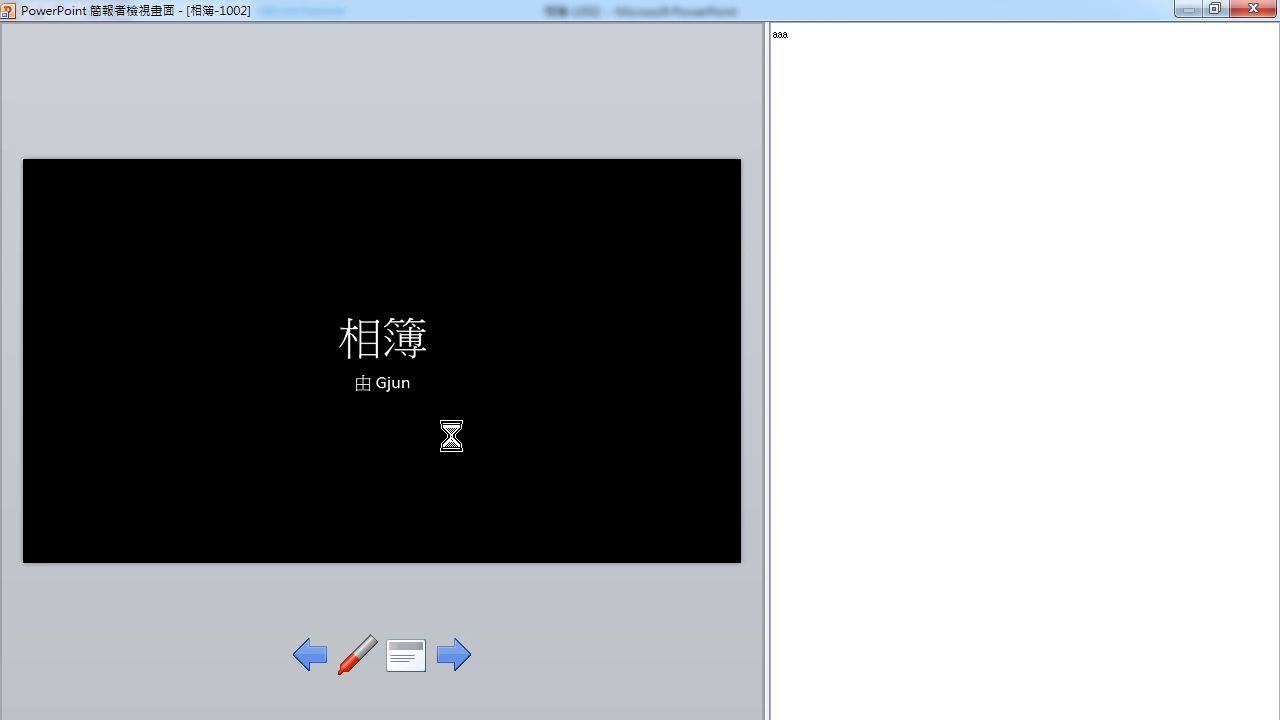
Advance again to the penguins and tulips slide, checking the pointer options menu.
left_click(451, 436)
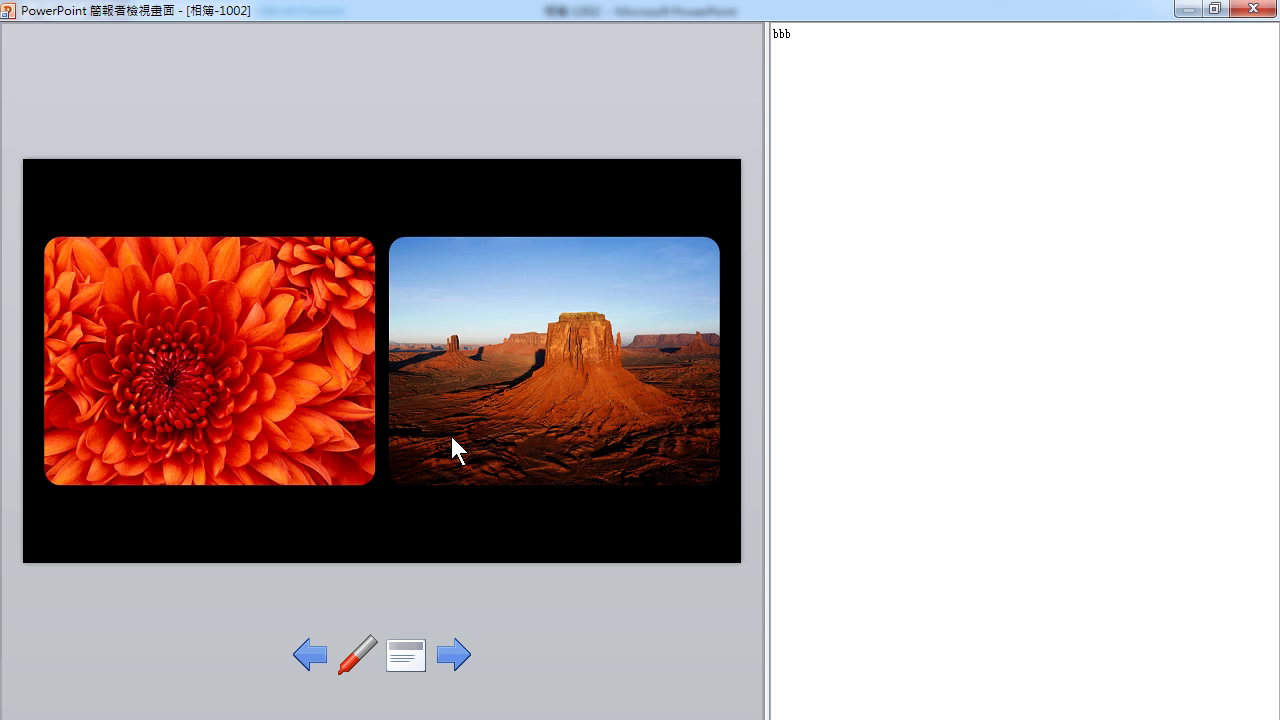
left_click(451, 436)
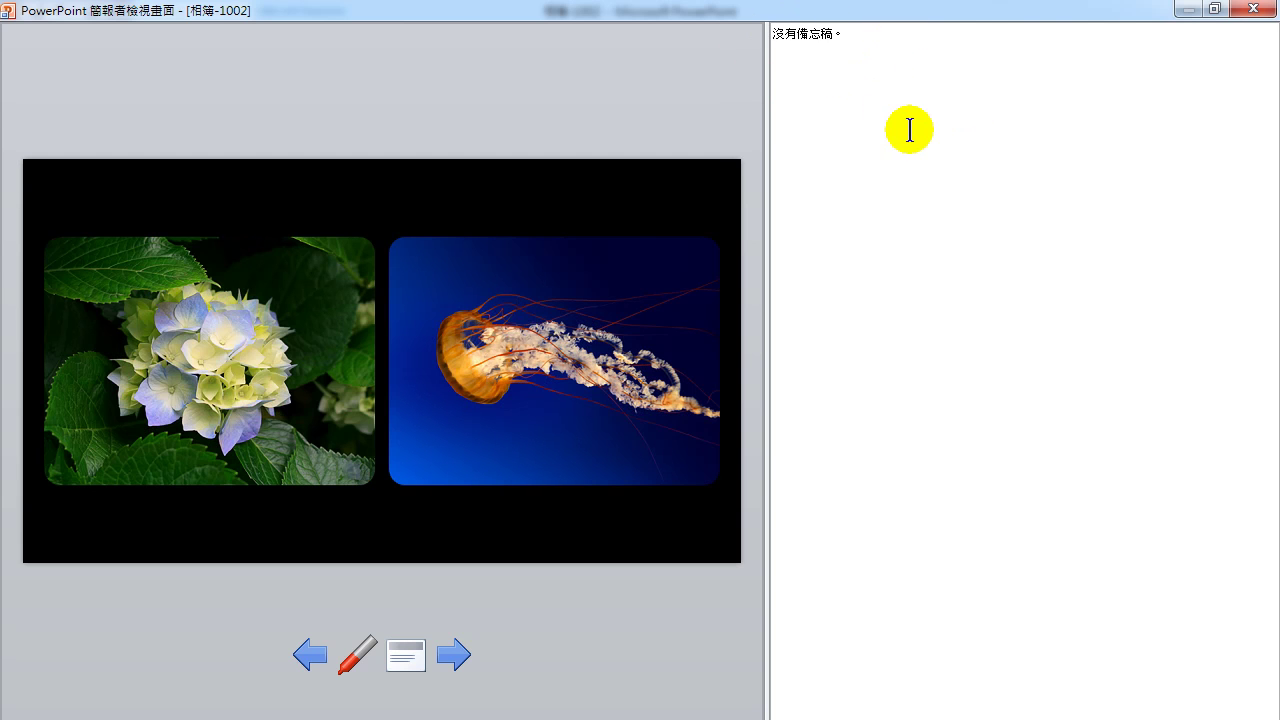
key("Right")
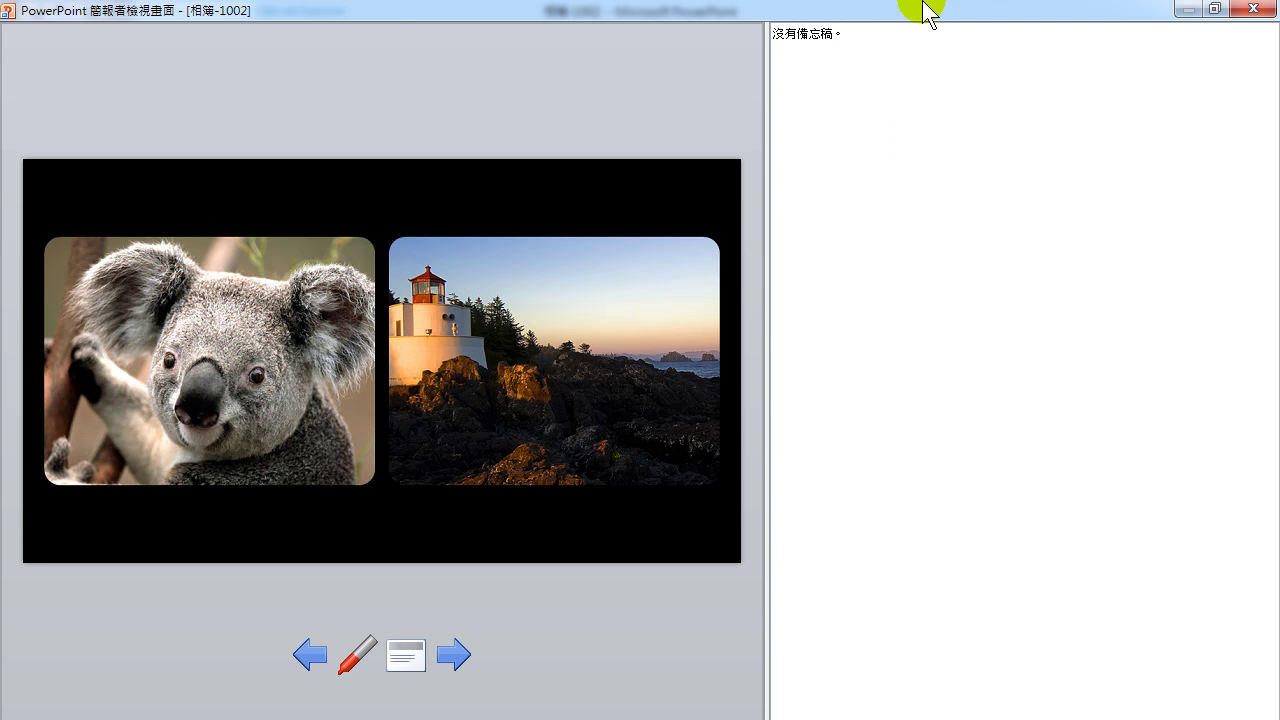
left_click(721, 281)
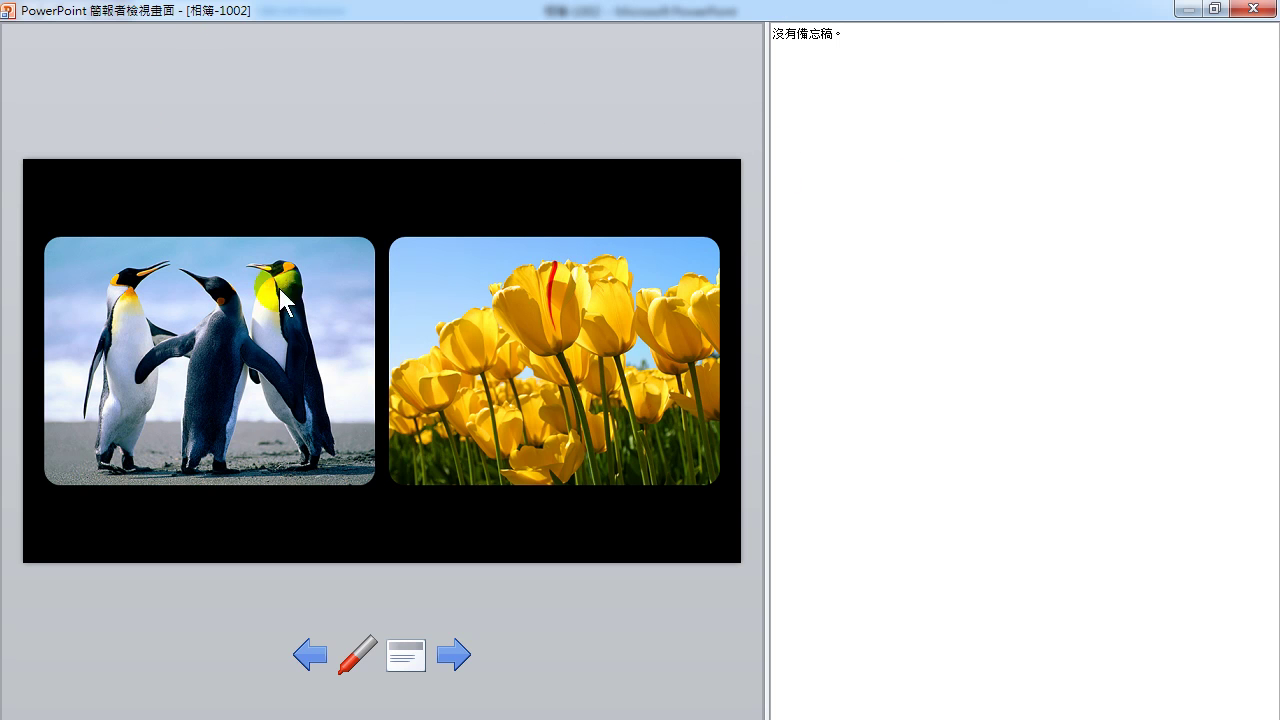
left_click(357, 655)
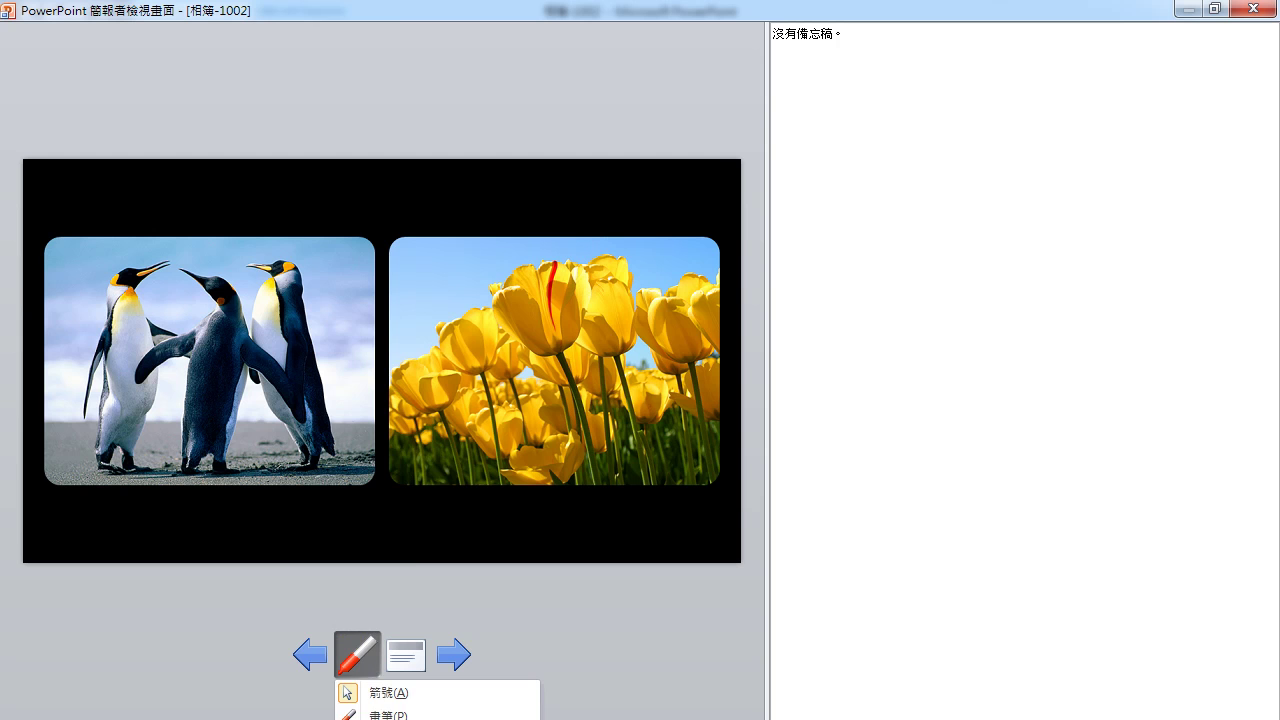
left_click(388, 715)
Back on slide 1, draw a pen loop around the subtitle, then advance to slide 2.
key("Left")
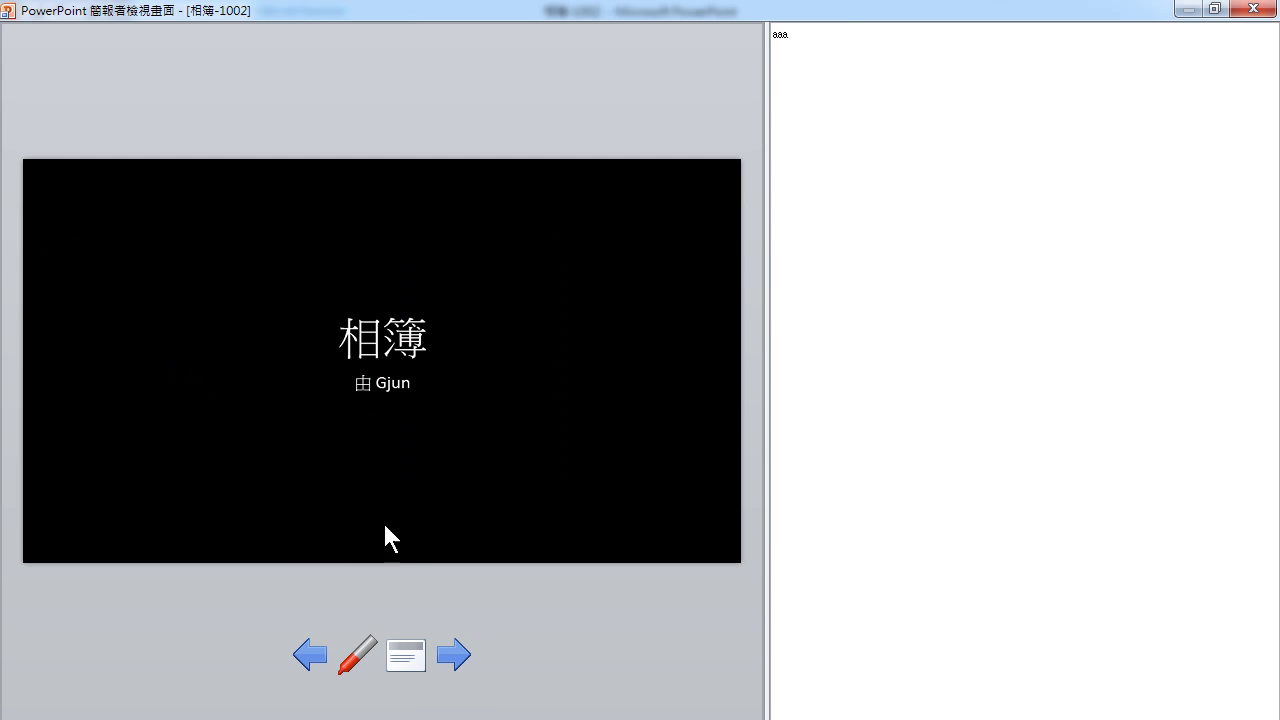
left_click(373, 647)
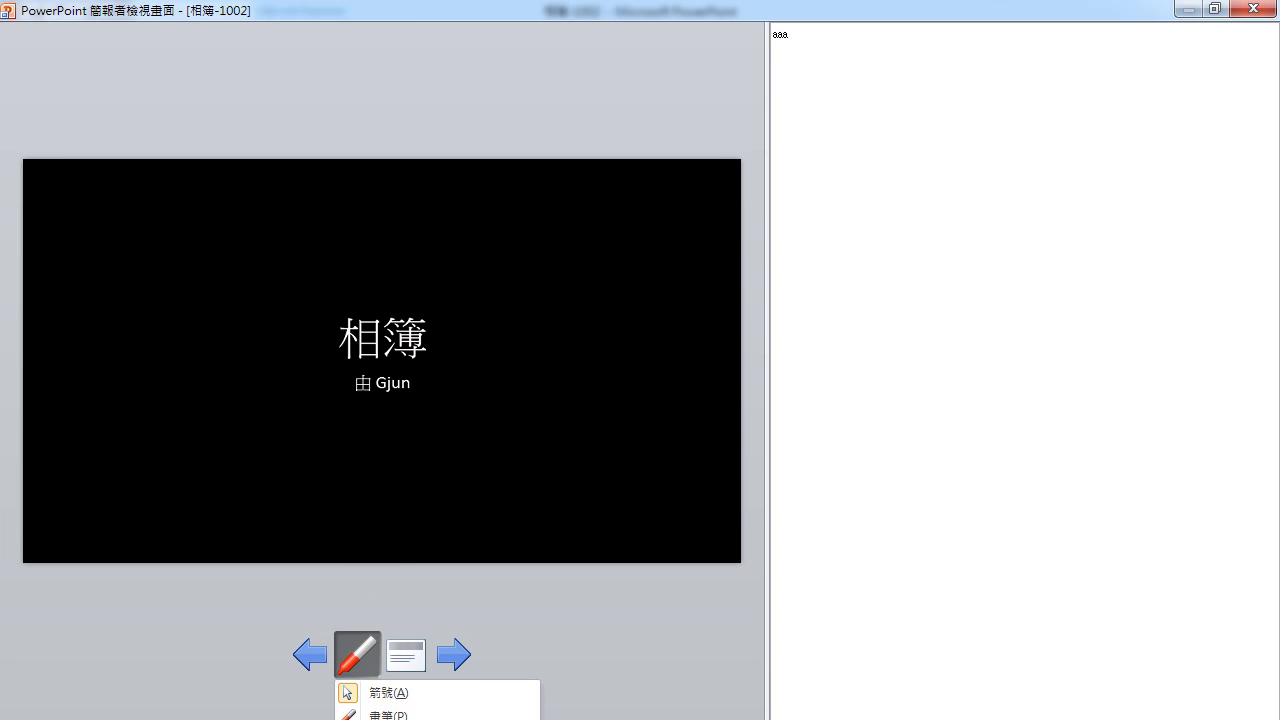
left_click(389, 715)
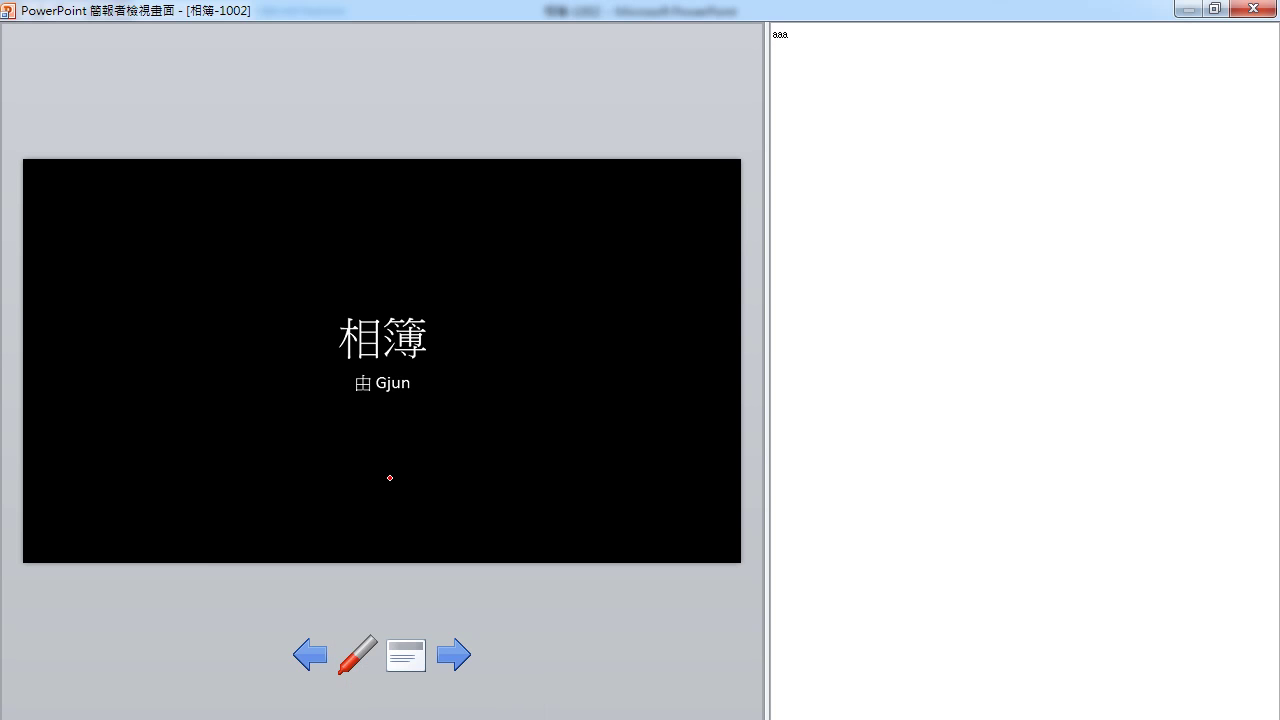
mouse_move(214, 370)
left_mouse_down()
mouse_move(323, 406)
mouse_move(429, 409)
mouse_move(440, 328)
mouse_move(530, 335)
left_mouse_up()
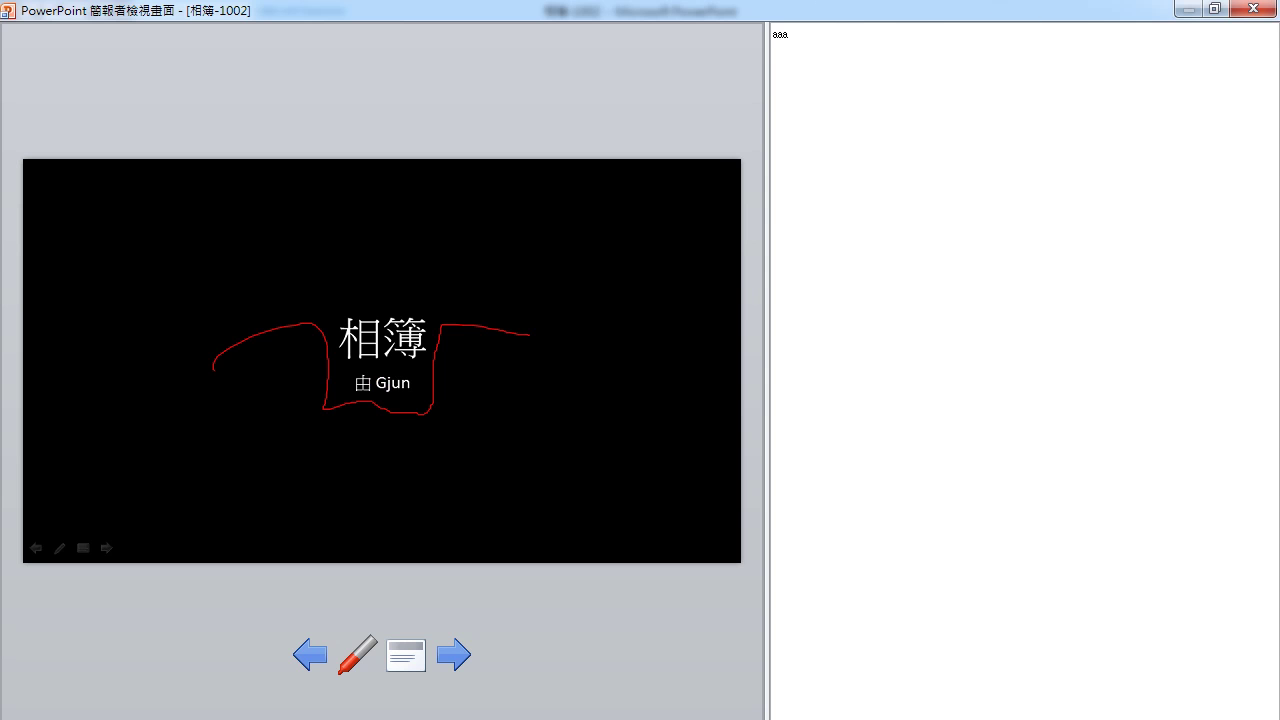
key("Right")
left_click(972, 634)
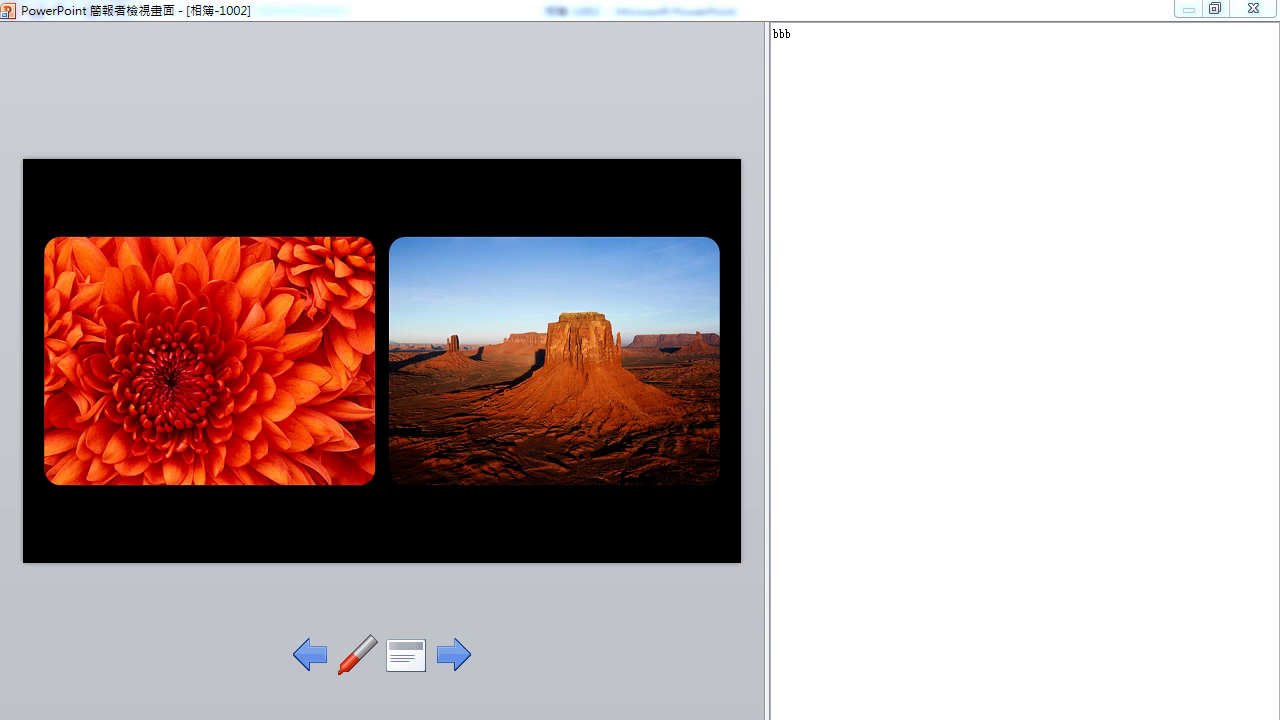
Switch displays to Duplicate (同步顯示), end the show with Esc, and discard the ink (放棄).
left_click(1145, 397)
key("super+p")
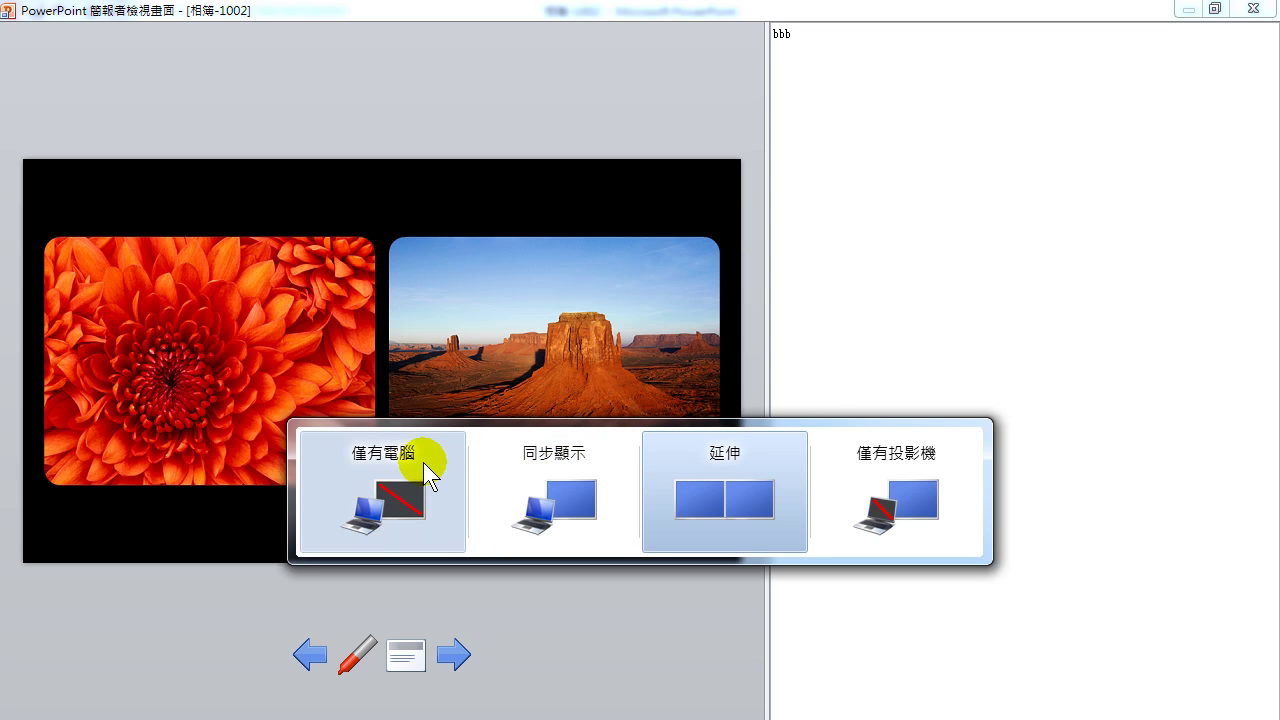
left_click(548, 479)
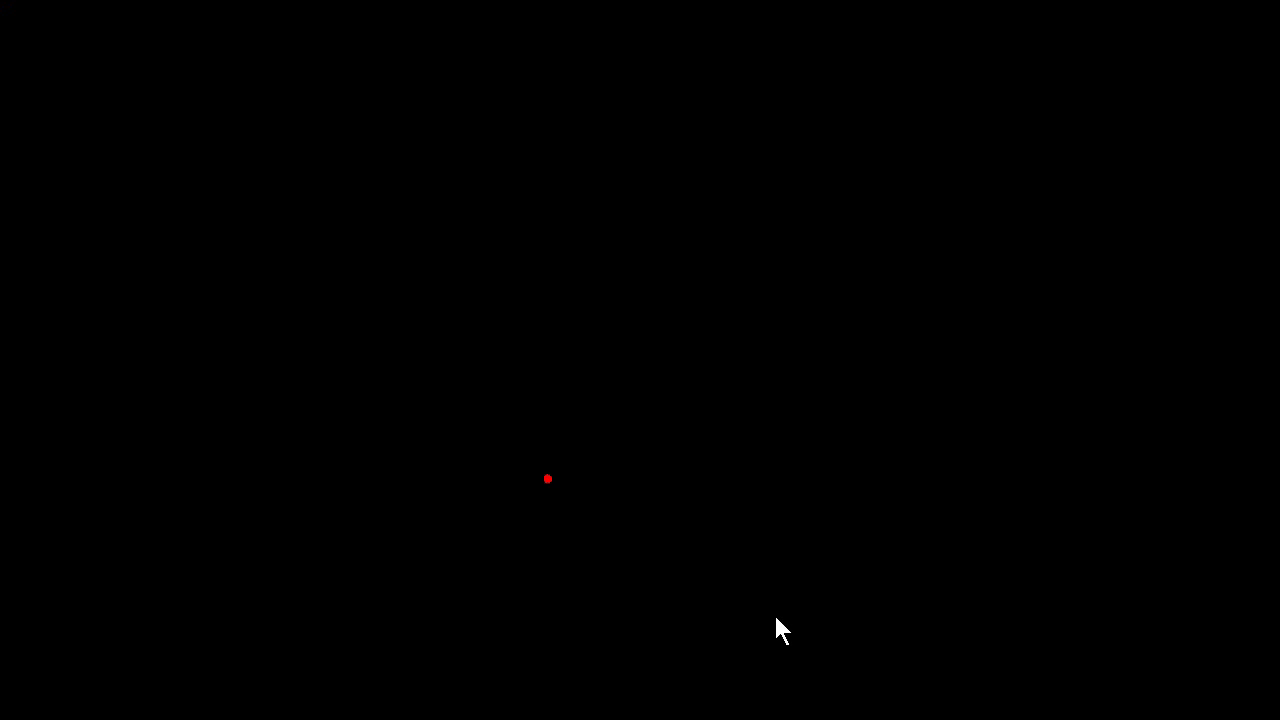
key("Escape")
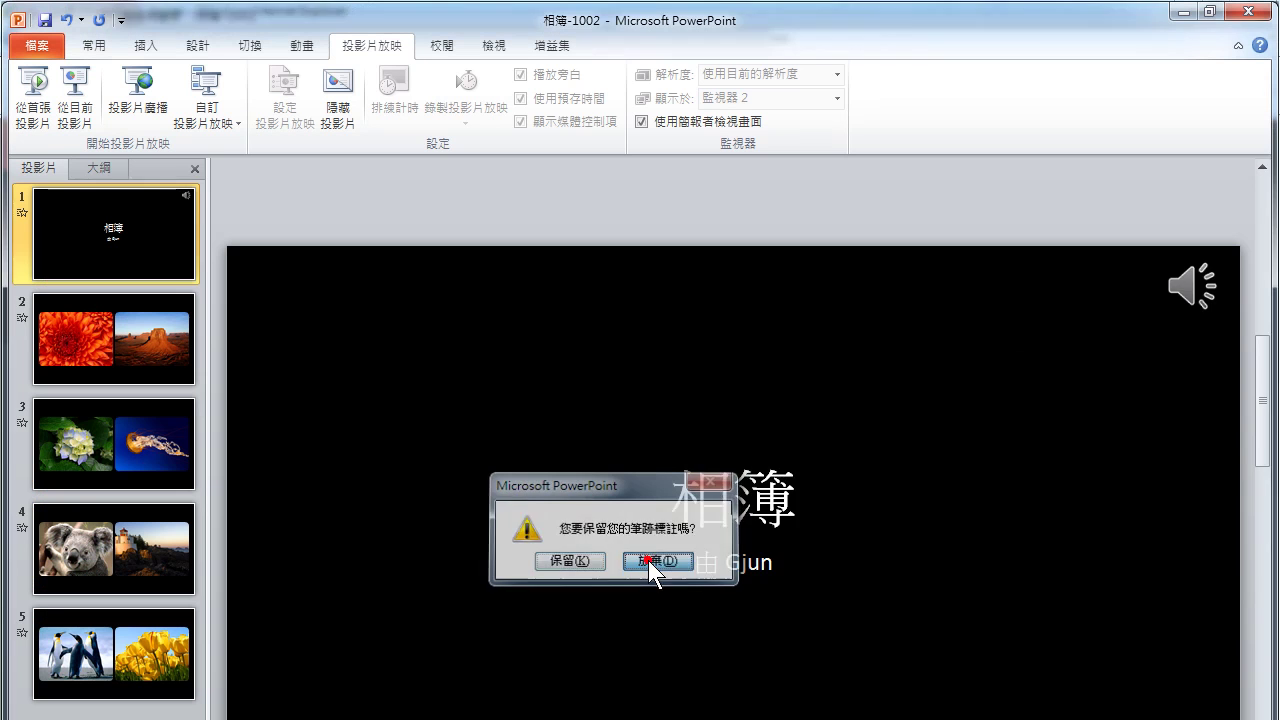
left_click(648, 560)
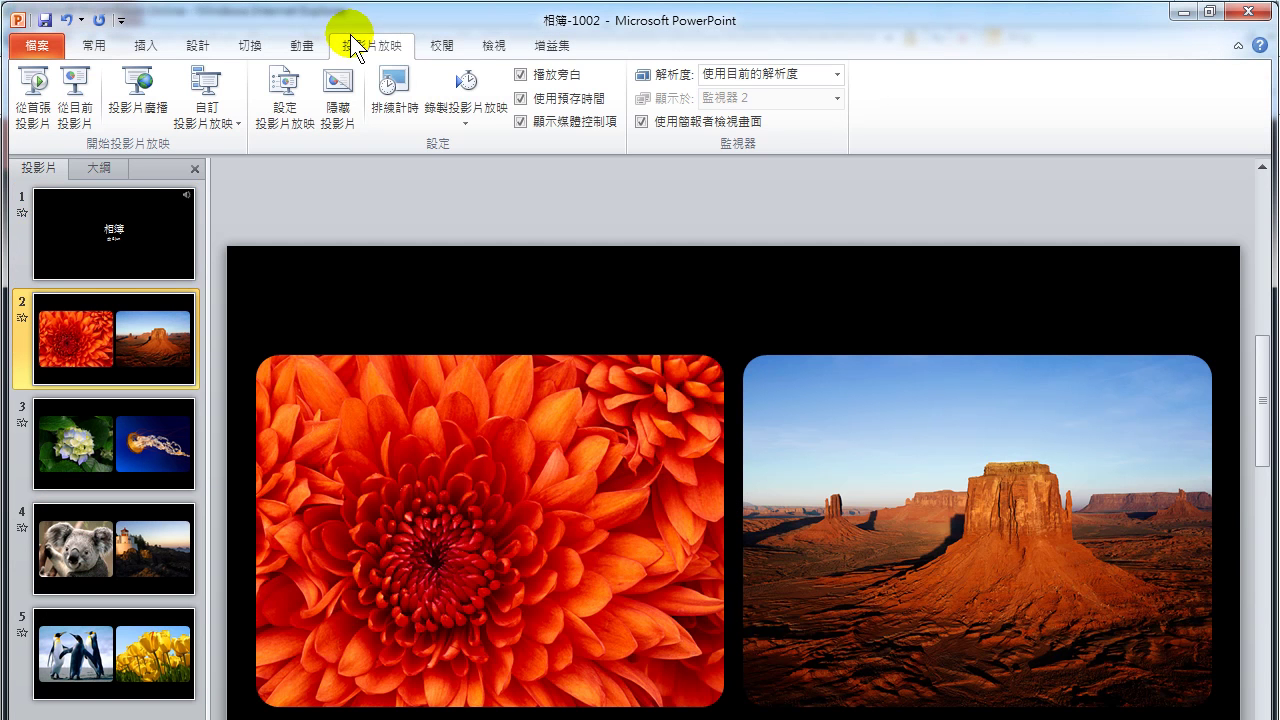
Switch displays to Extend and choose Monitor 2 in the slide show monitor list.
key("super+p")
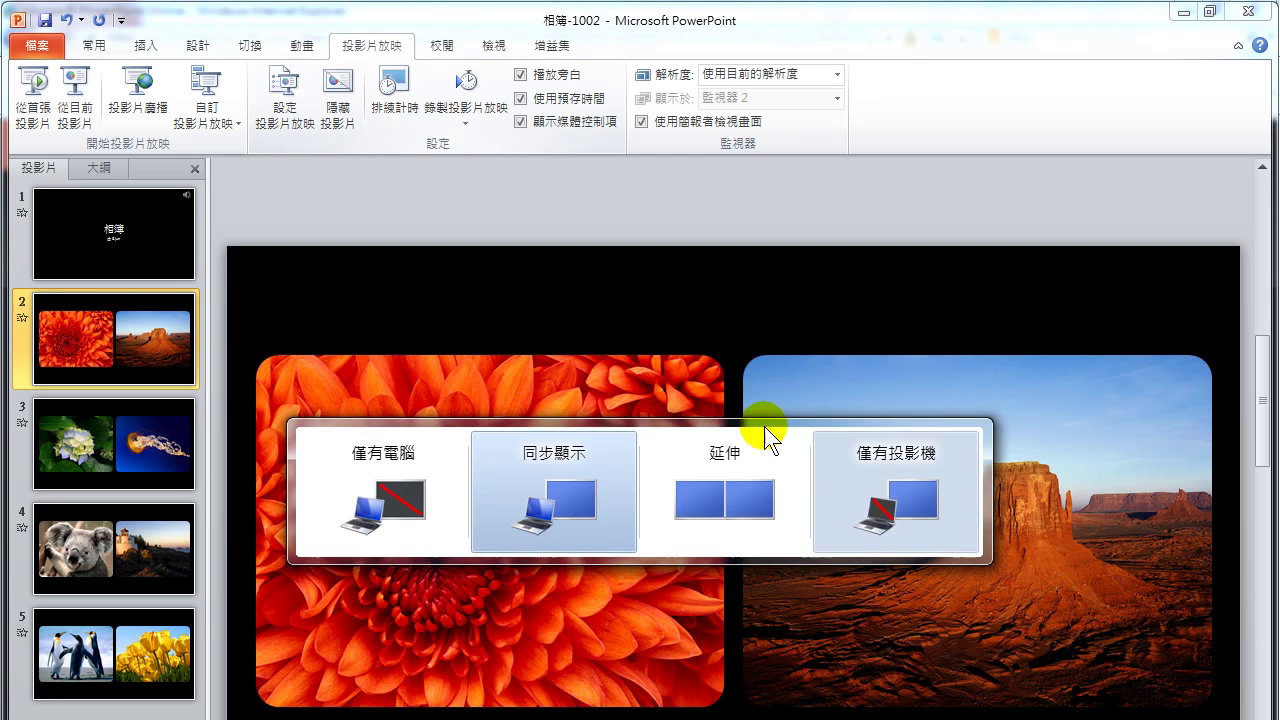
left_click(729, 468)
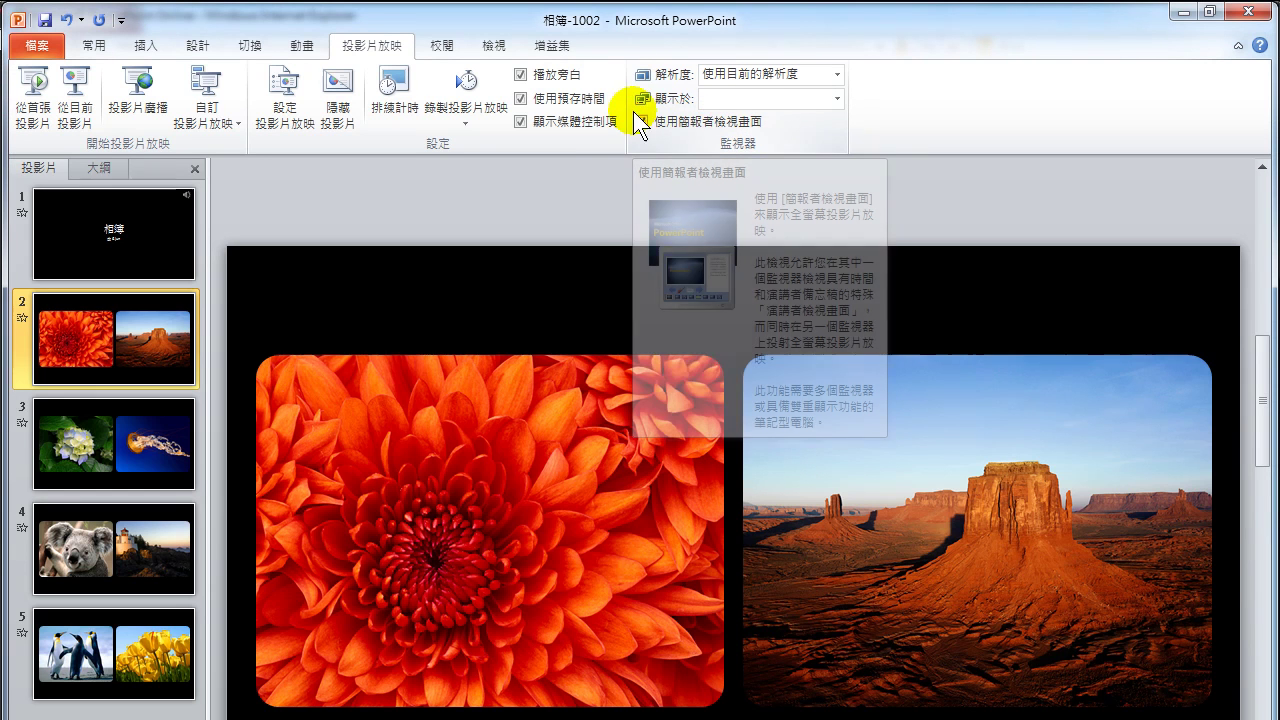
left_click(837, 98)
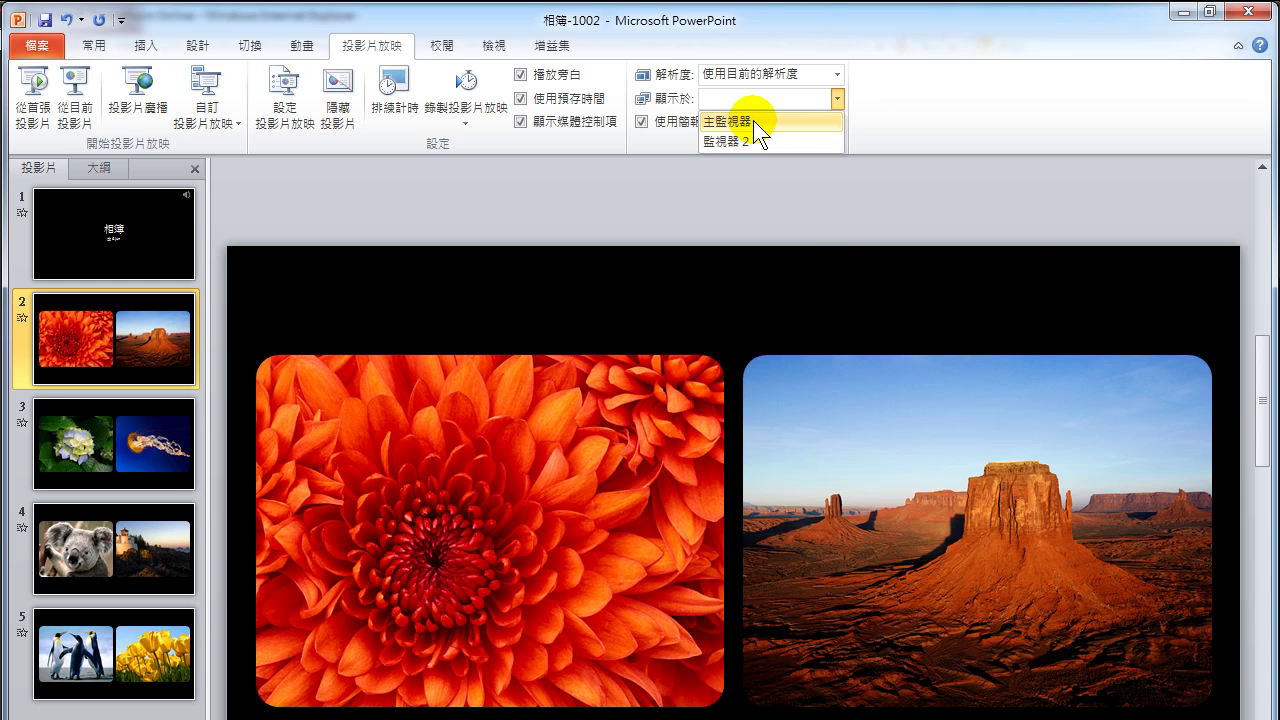
left_click(983, 156)
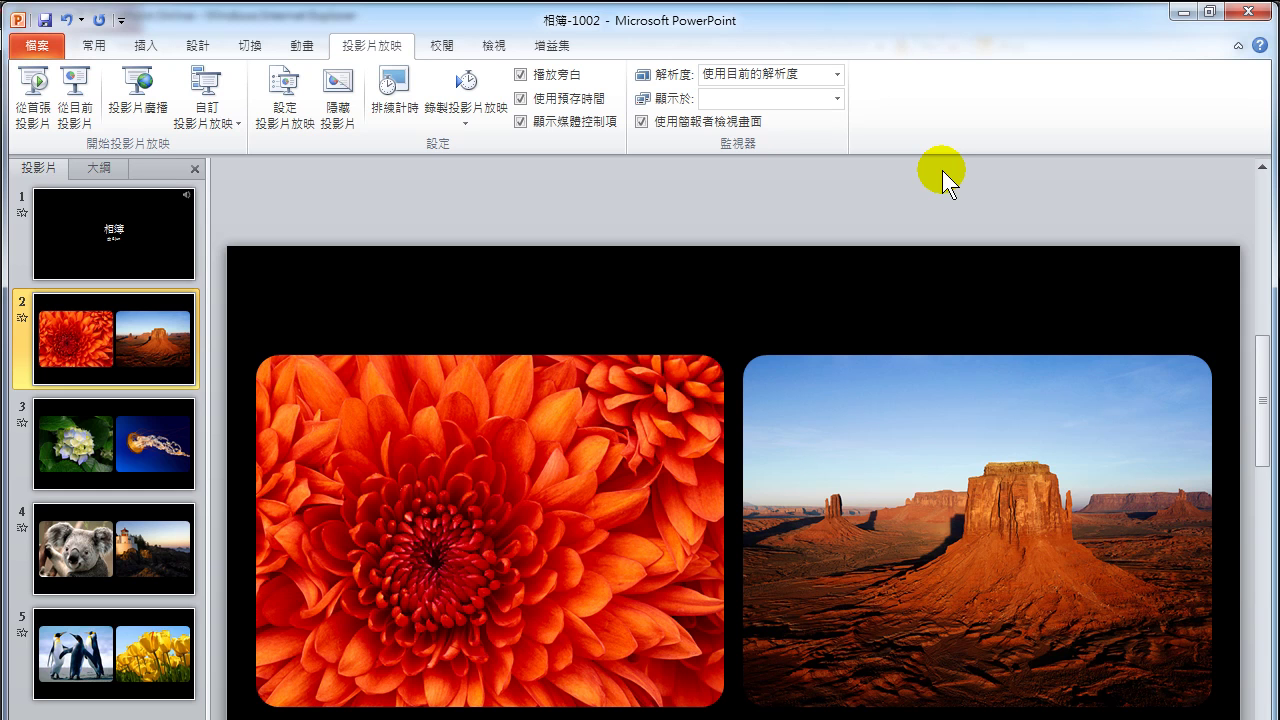
left_click(838, 99)
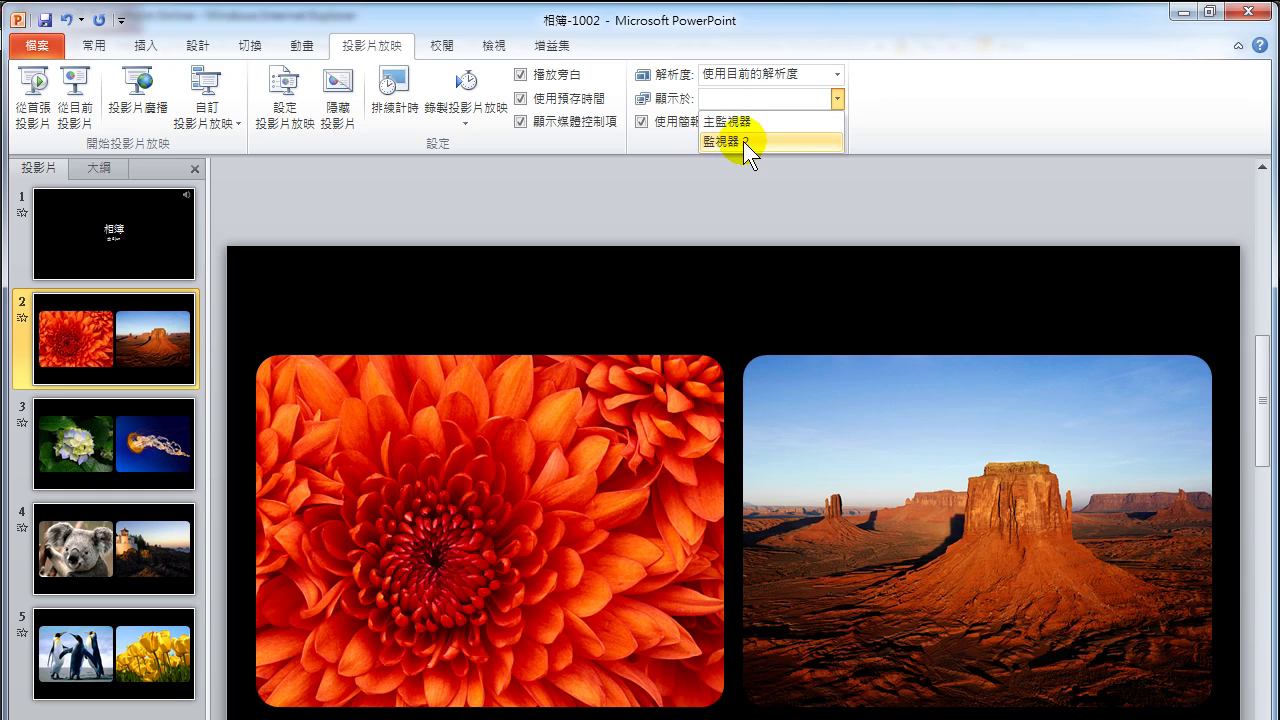
left_click(658, 154)
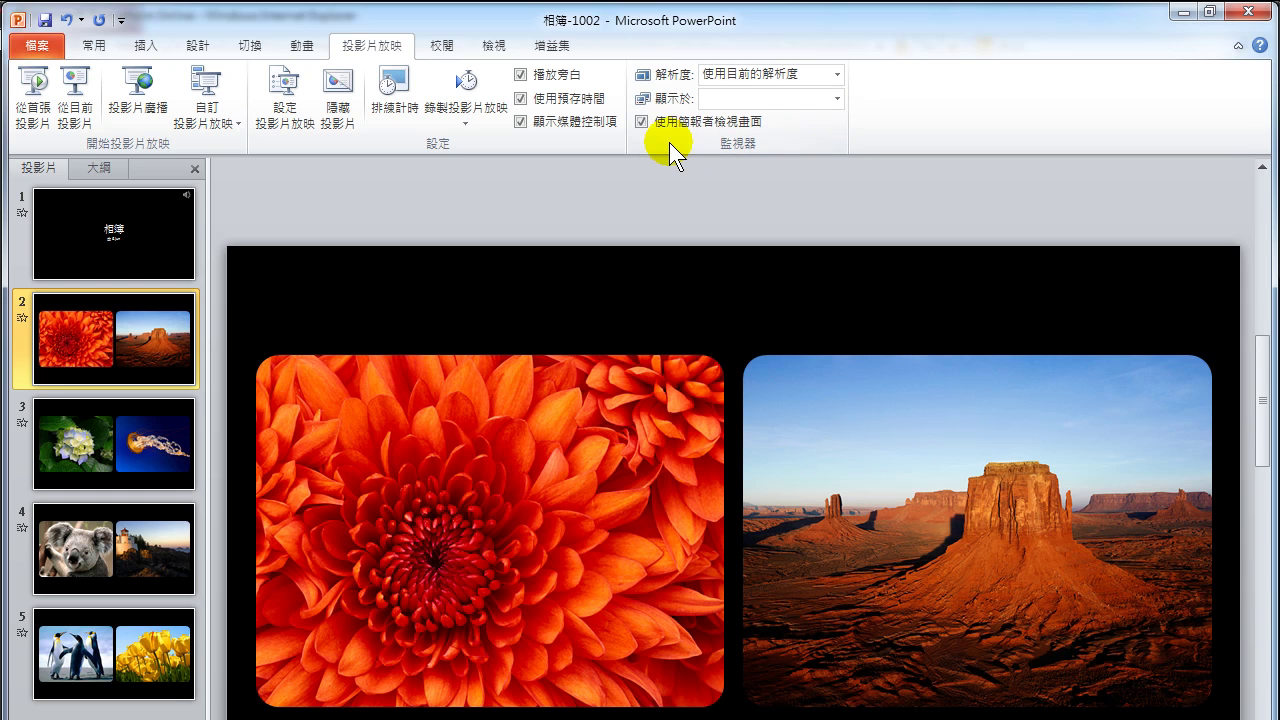
left_click(737, 99)
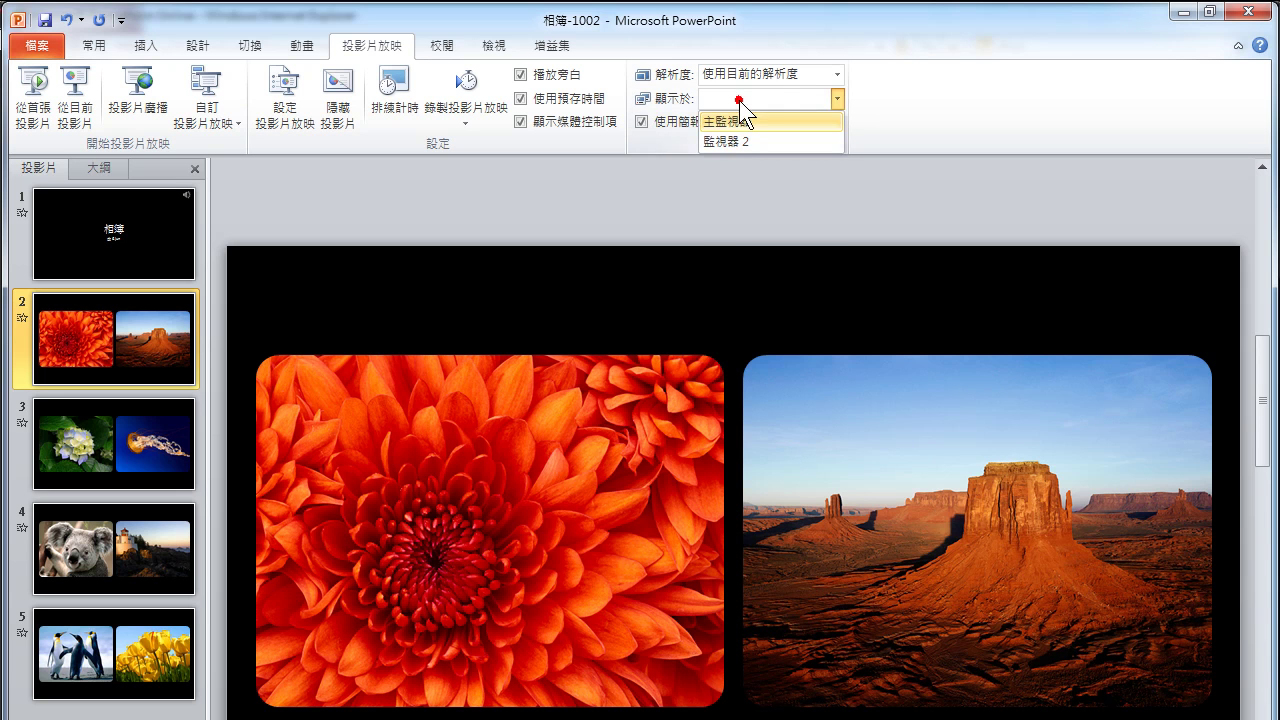
left_click(735, 141)
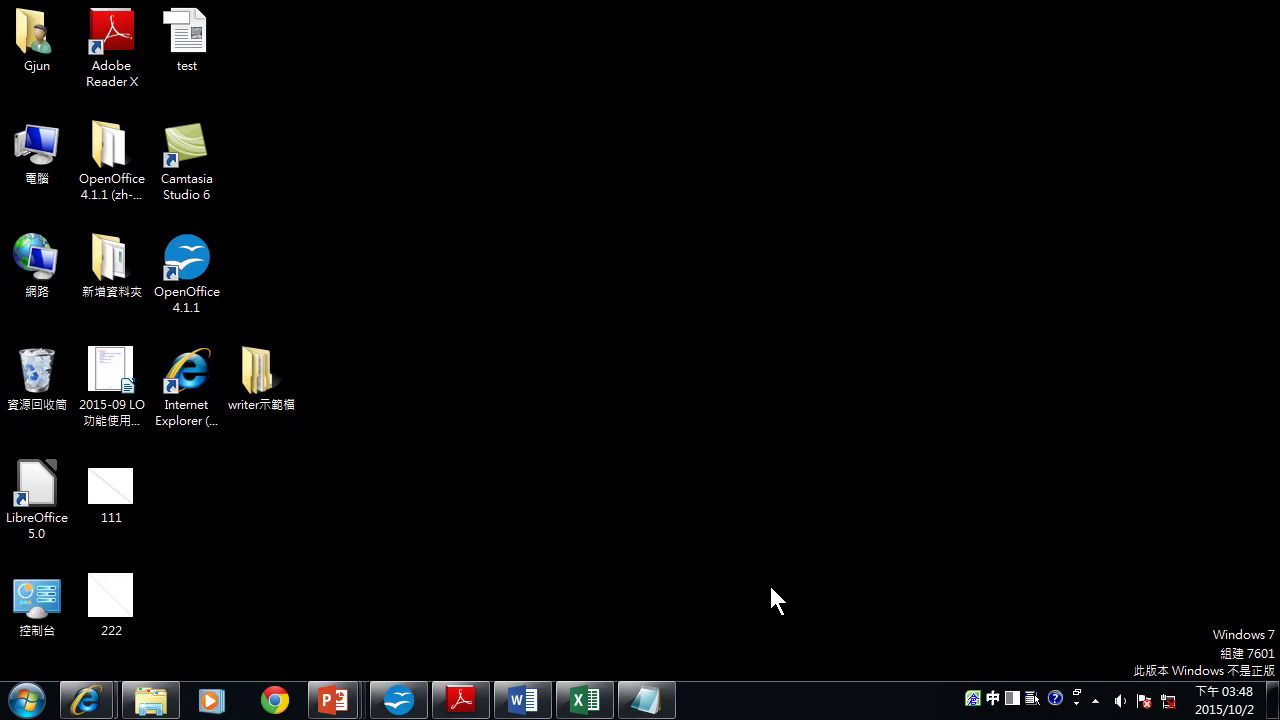
Preview the open PowerPoint windows from the taskbar to find SMART0425source.
left_click(348, 706)
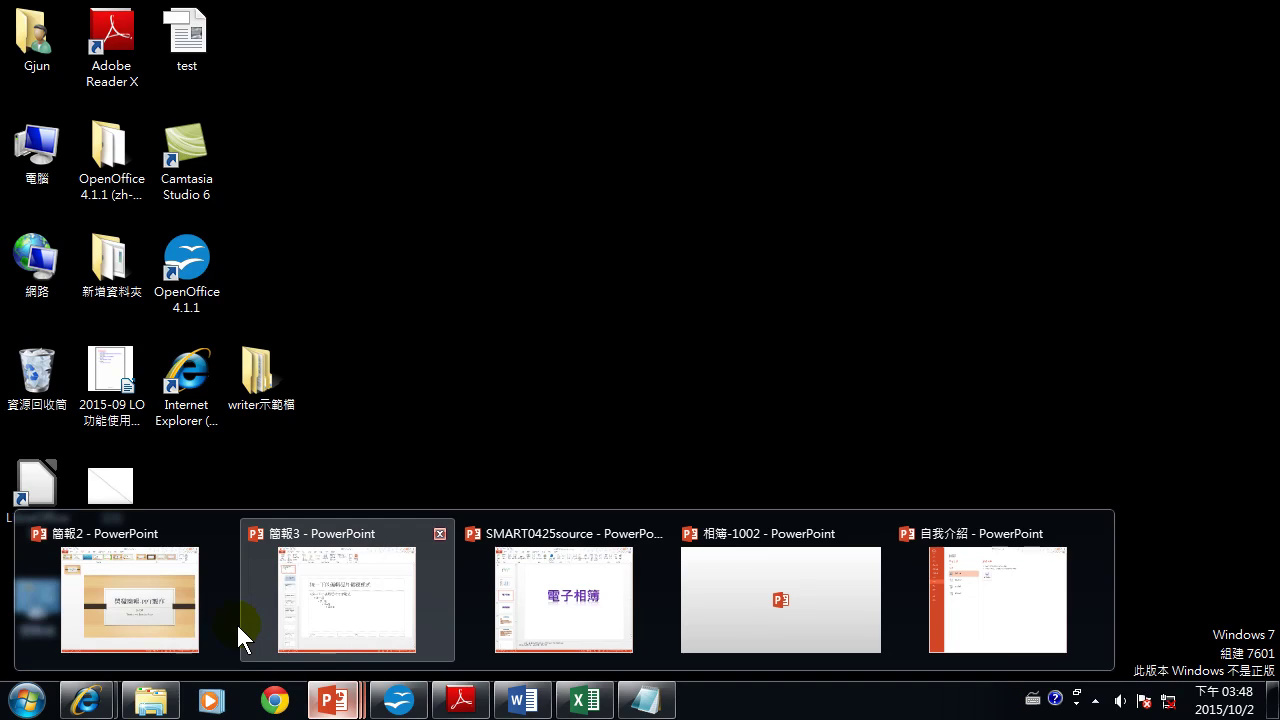
left_click(305, 614)
left_click(333, 700)
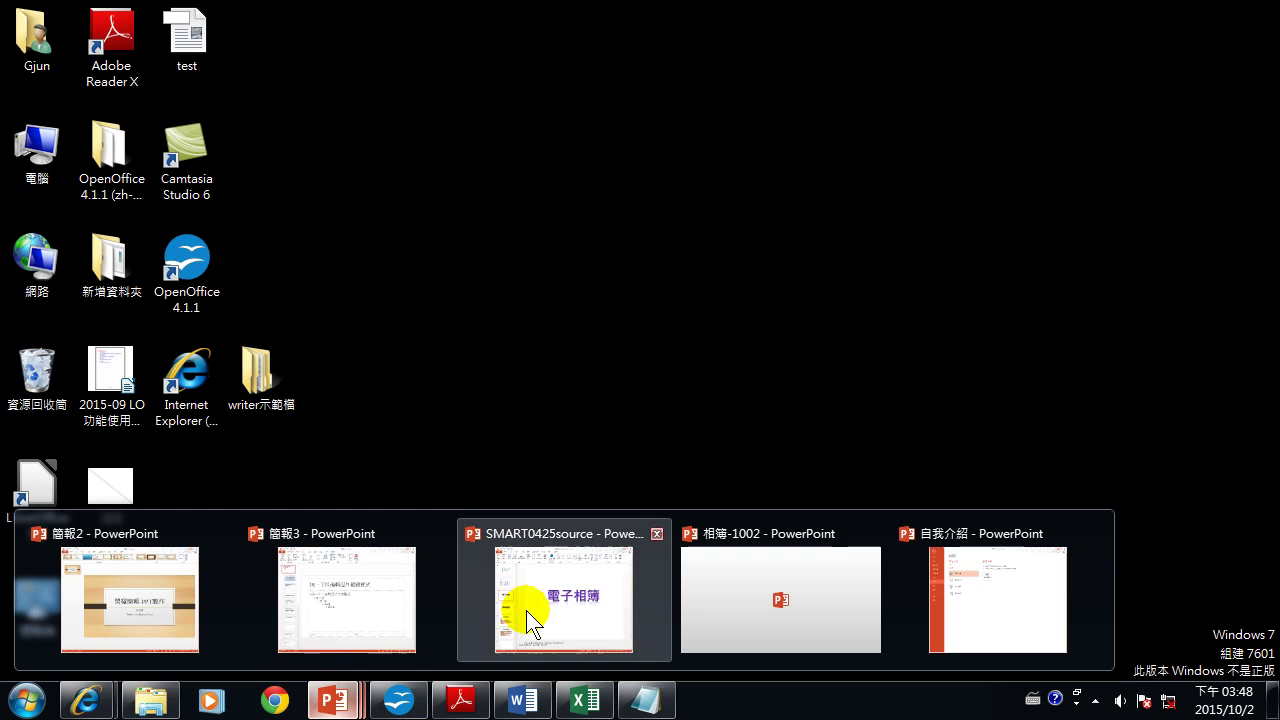
Bring SMART0425source to the front and go to slide 4 with the heart videos.
left_click(533, 609)
scroll(72, 447, "down", 3)
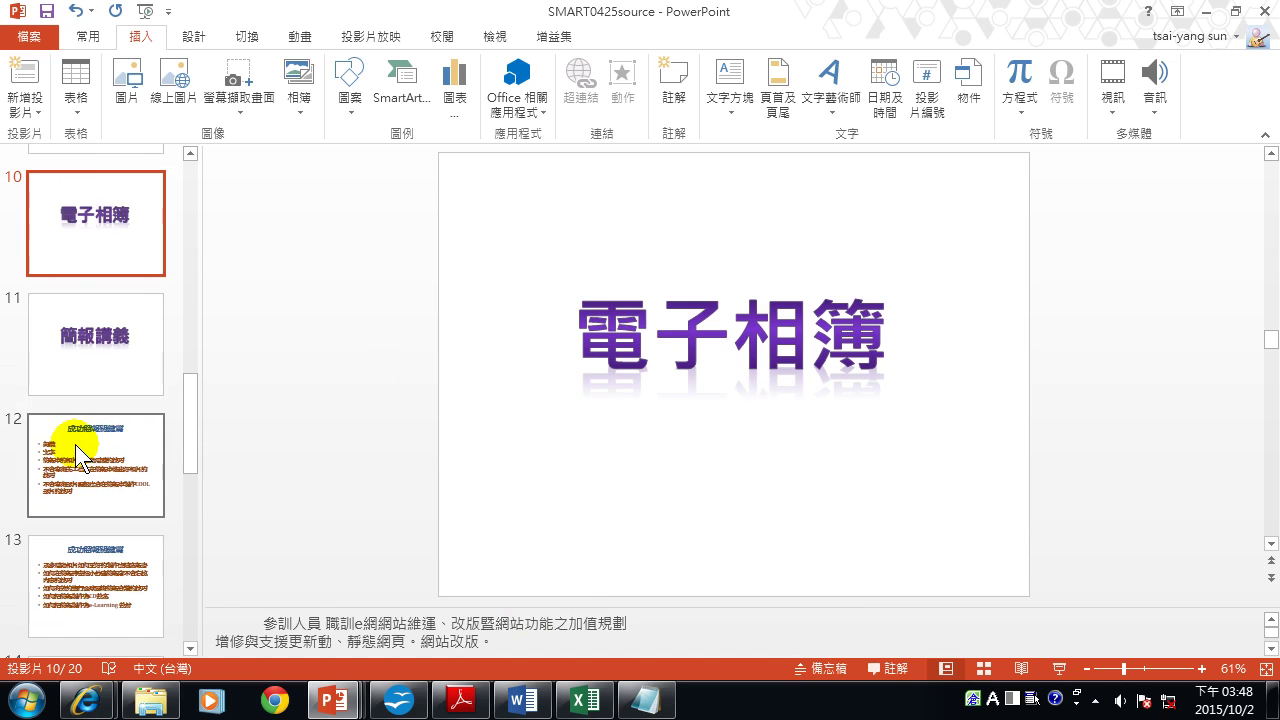
scroll(75, 445, "up", 3)
scroll(75, 444, "up", 5)
left_click(106, 394)
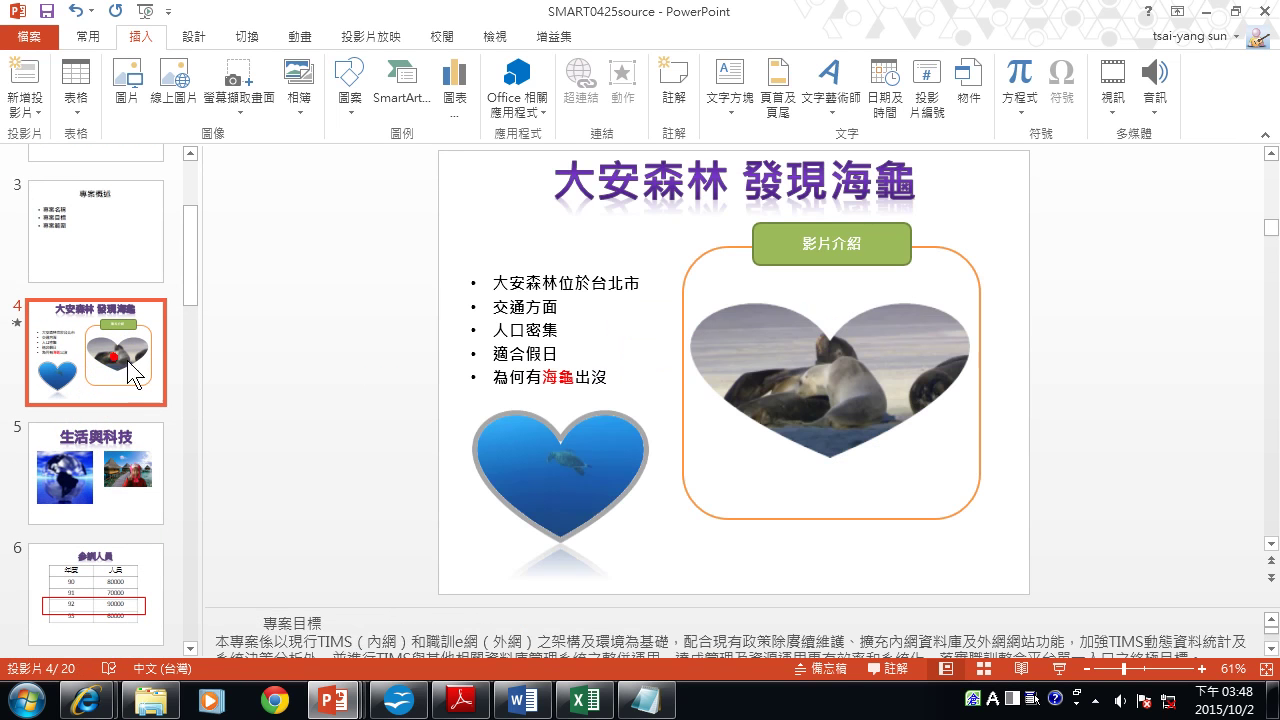
Apply Brightness +20% Contrast +20% to the seal video, then start the show from slide 4.
mouse_move(880, 413)
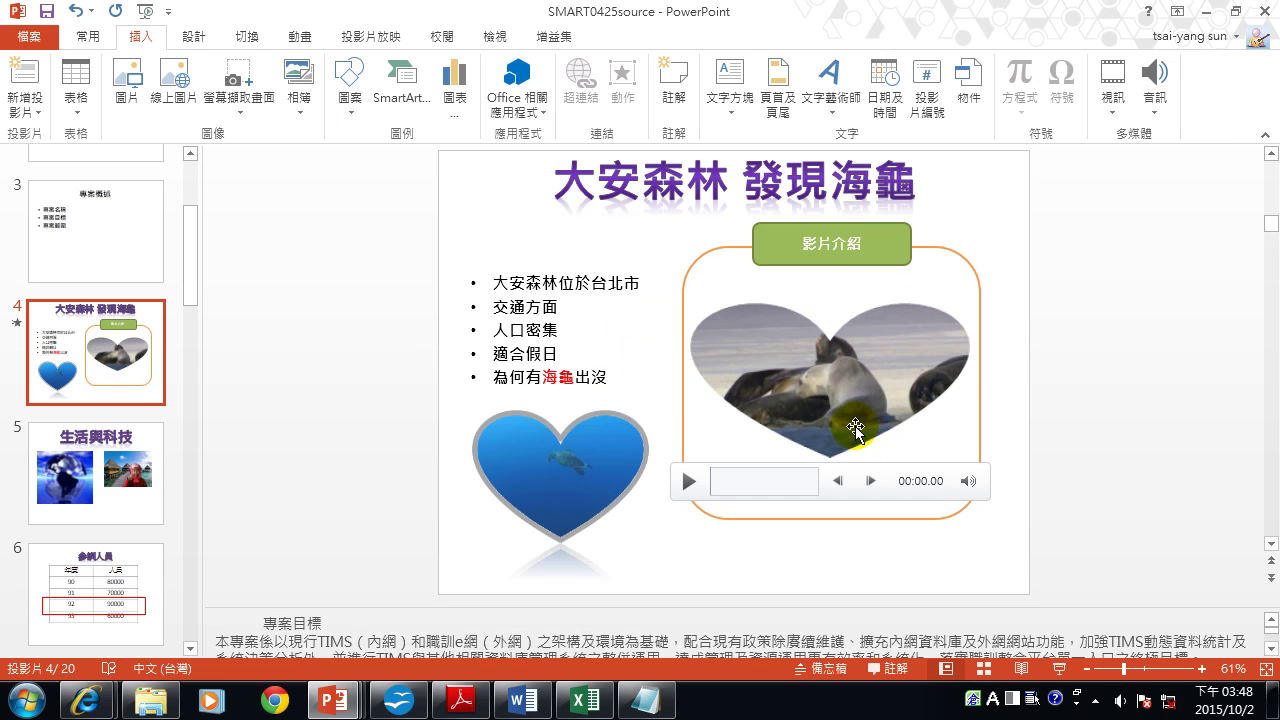
left_click(807, 367)
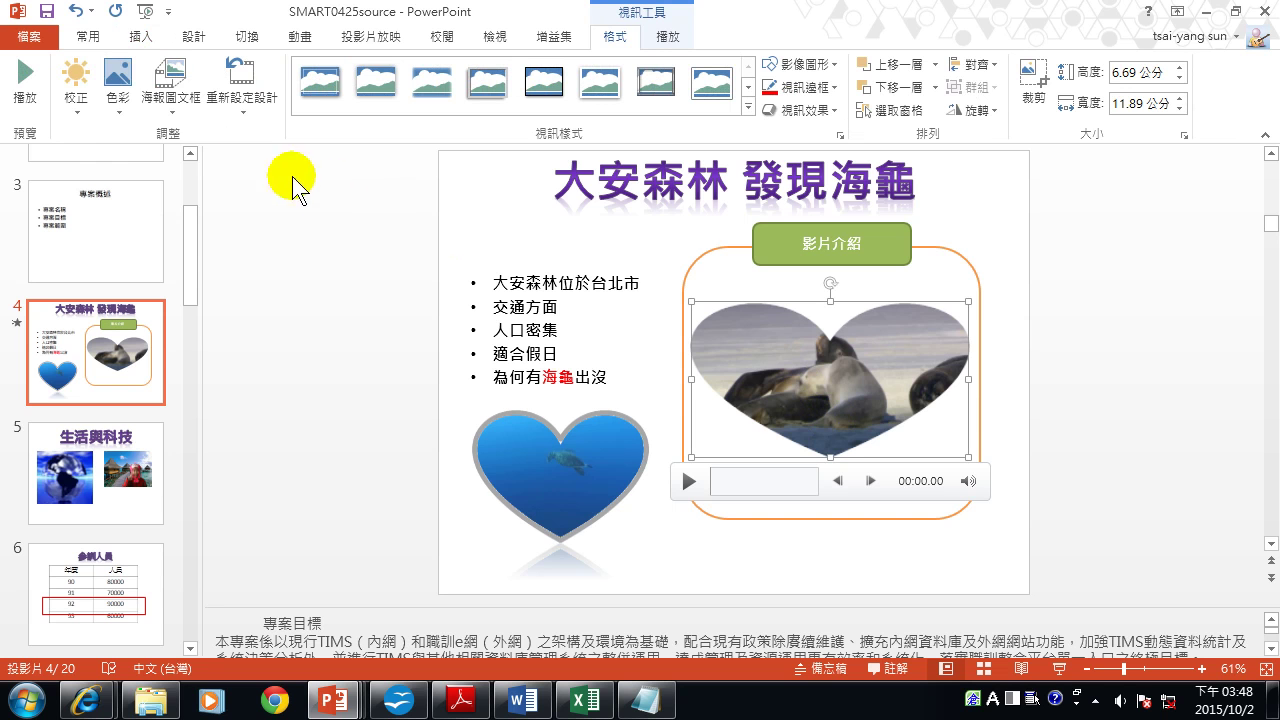
left_click(120, 110)
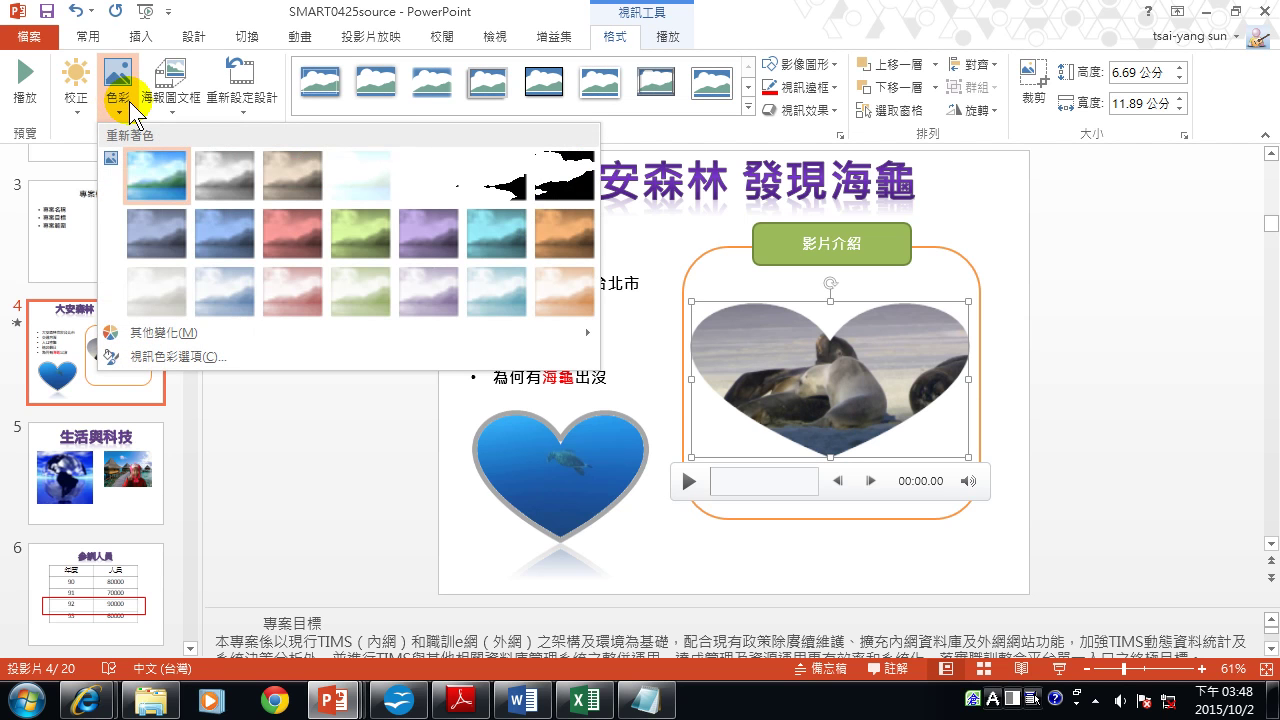
left_click(78, 108)
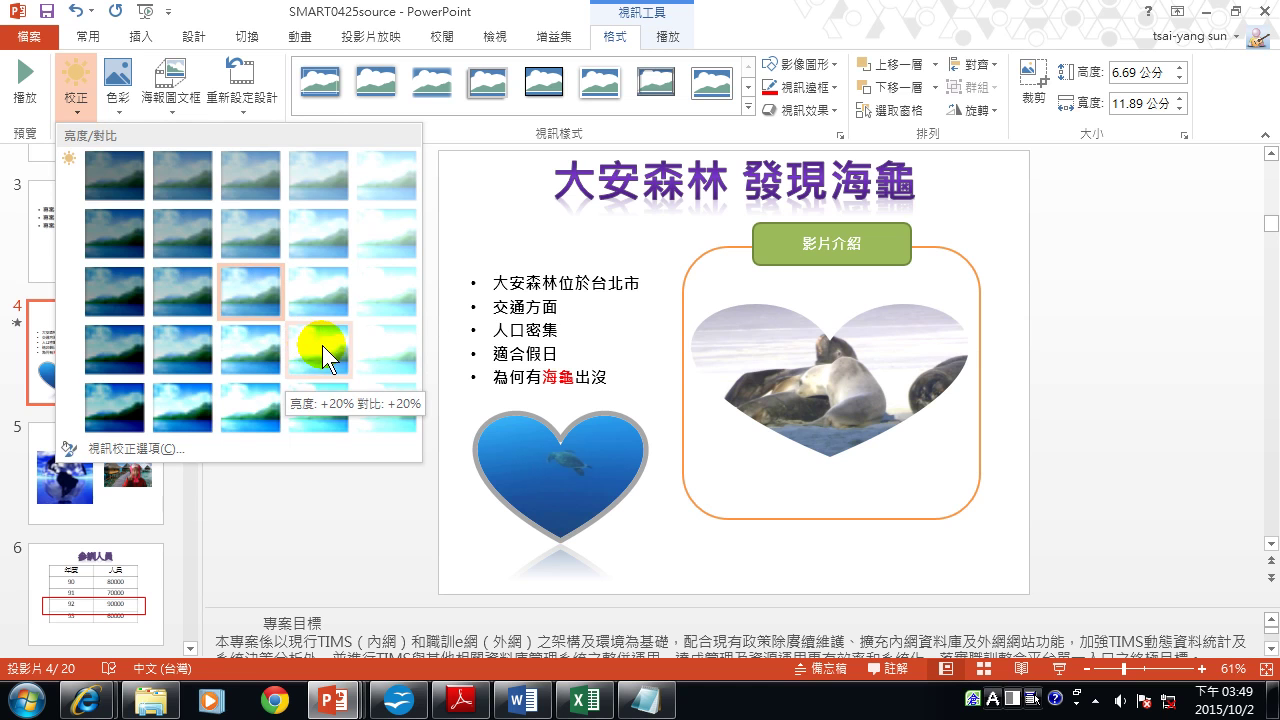
left_click(322, 345)
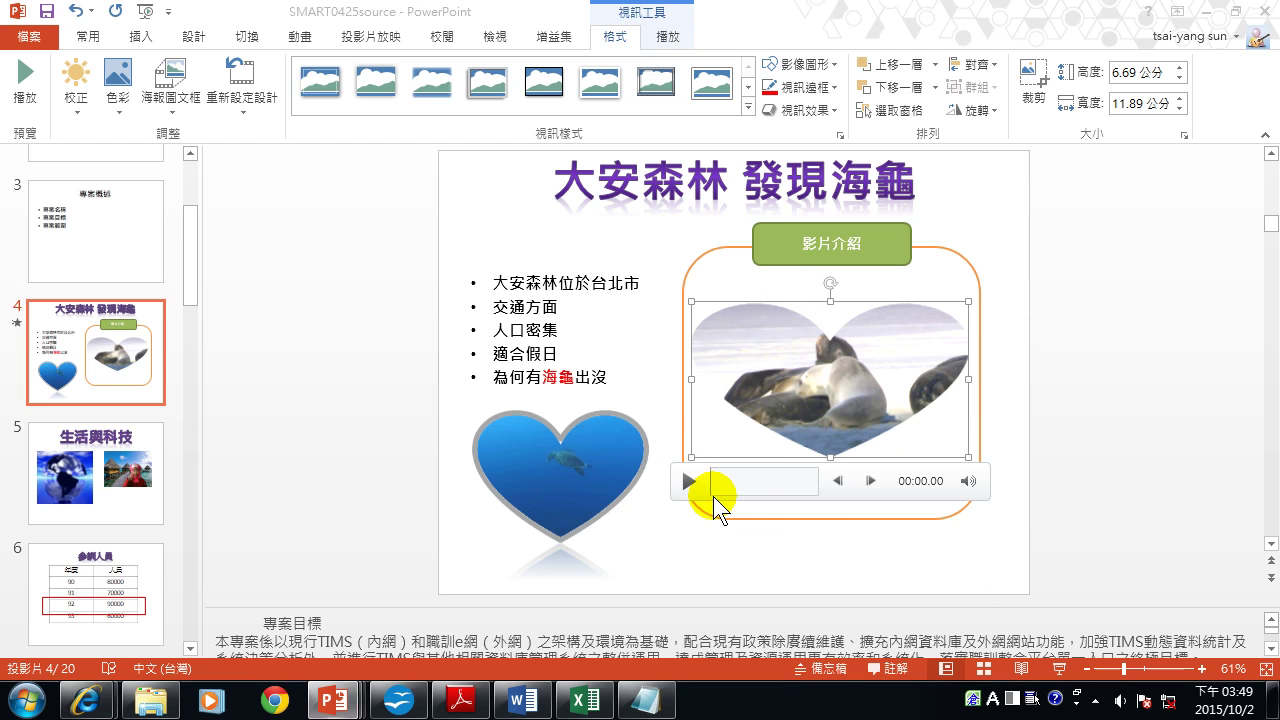
key("shift+F5")
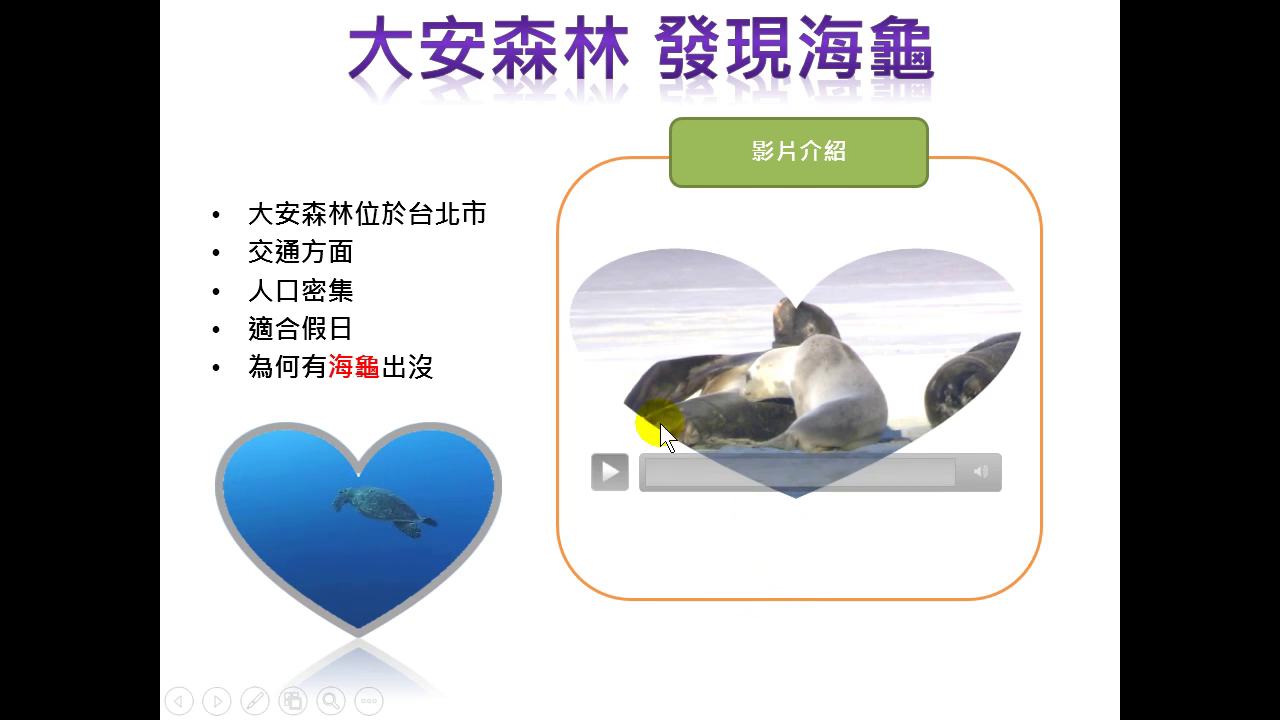
left_click(611, 466)
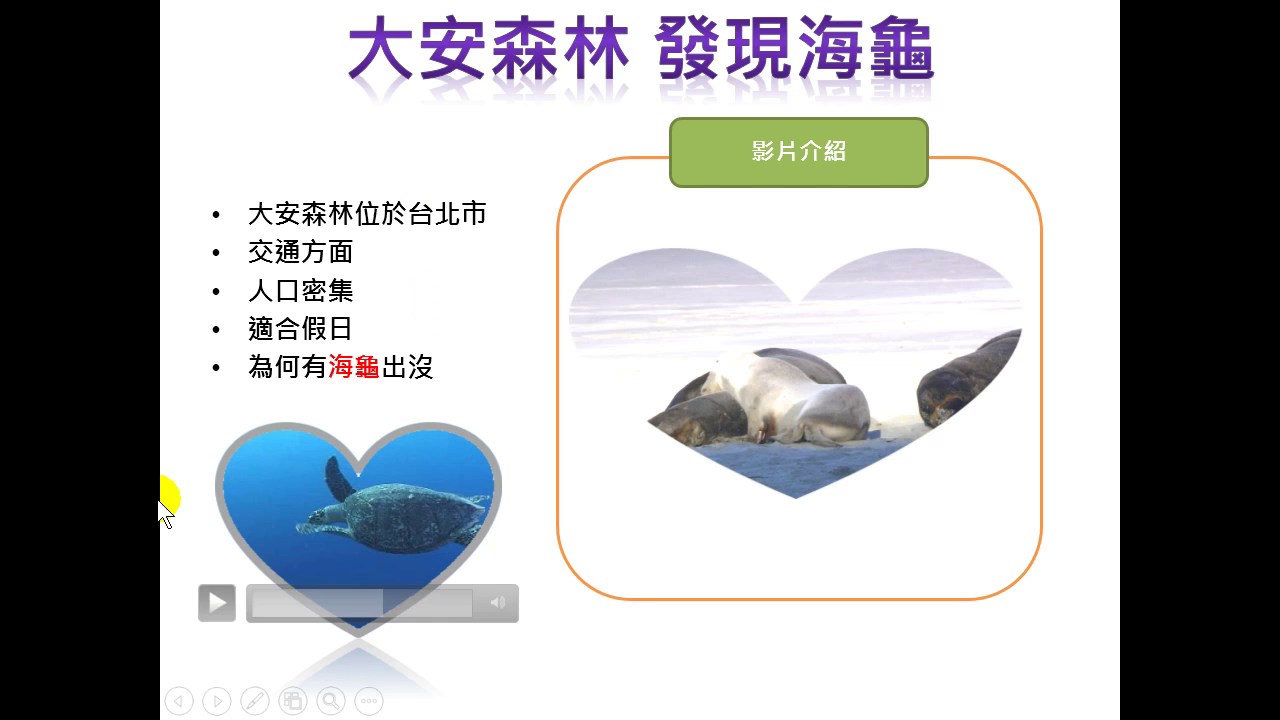
key("Escape")
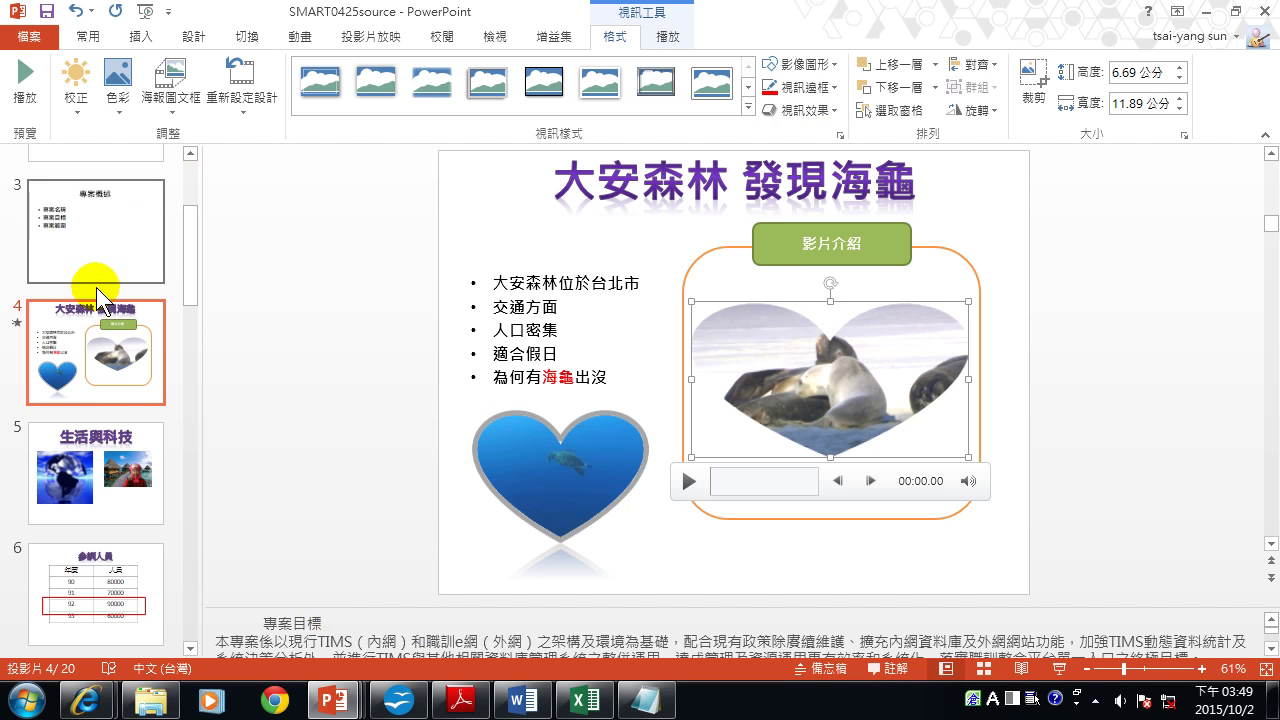
left_click(70, 478)
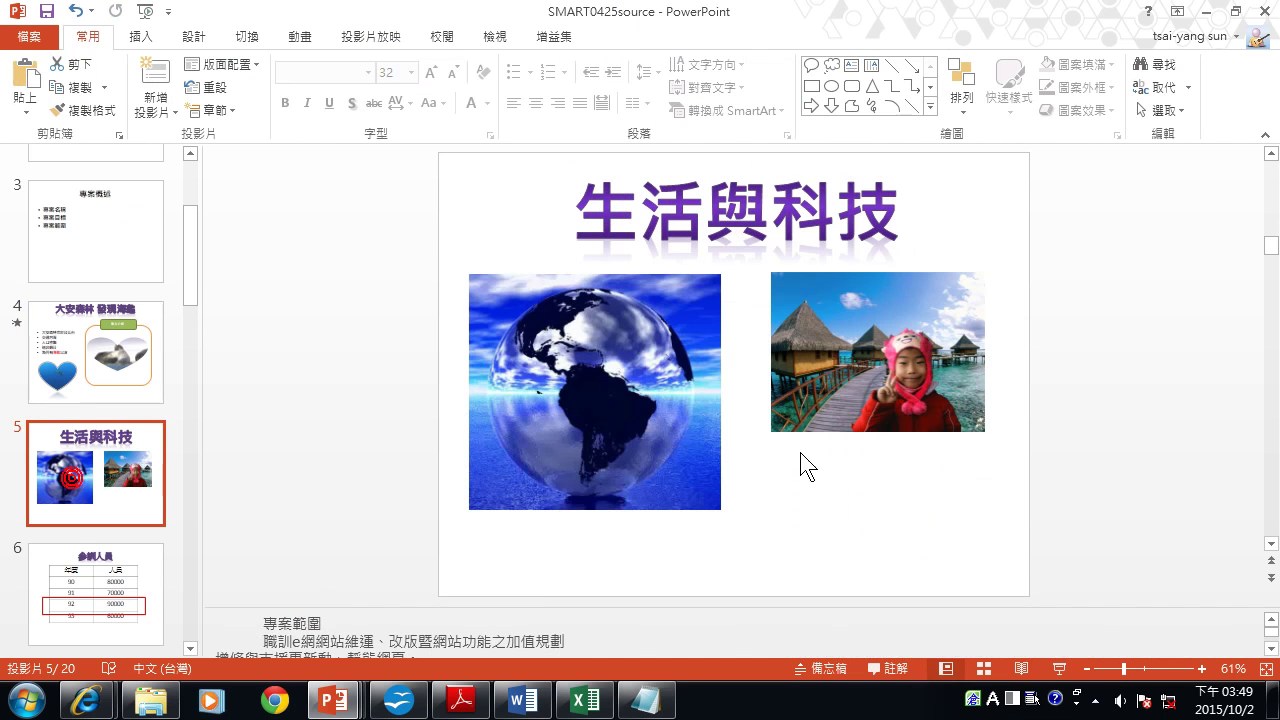
Select the child's photo on slide 5 and apply the Sharpen: 50% correction.
left_click(921, 413)
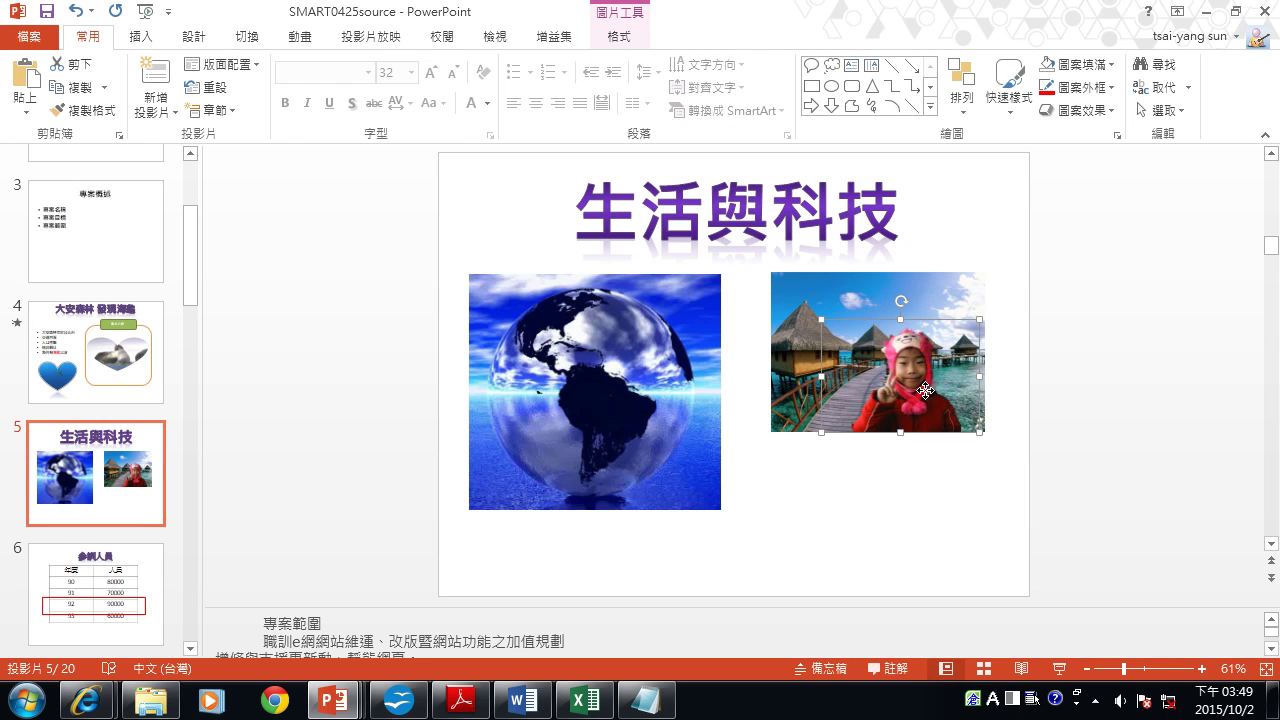
left_click(978, 290)
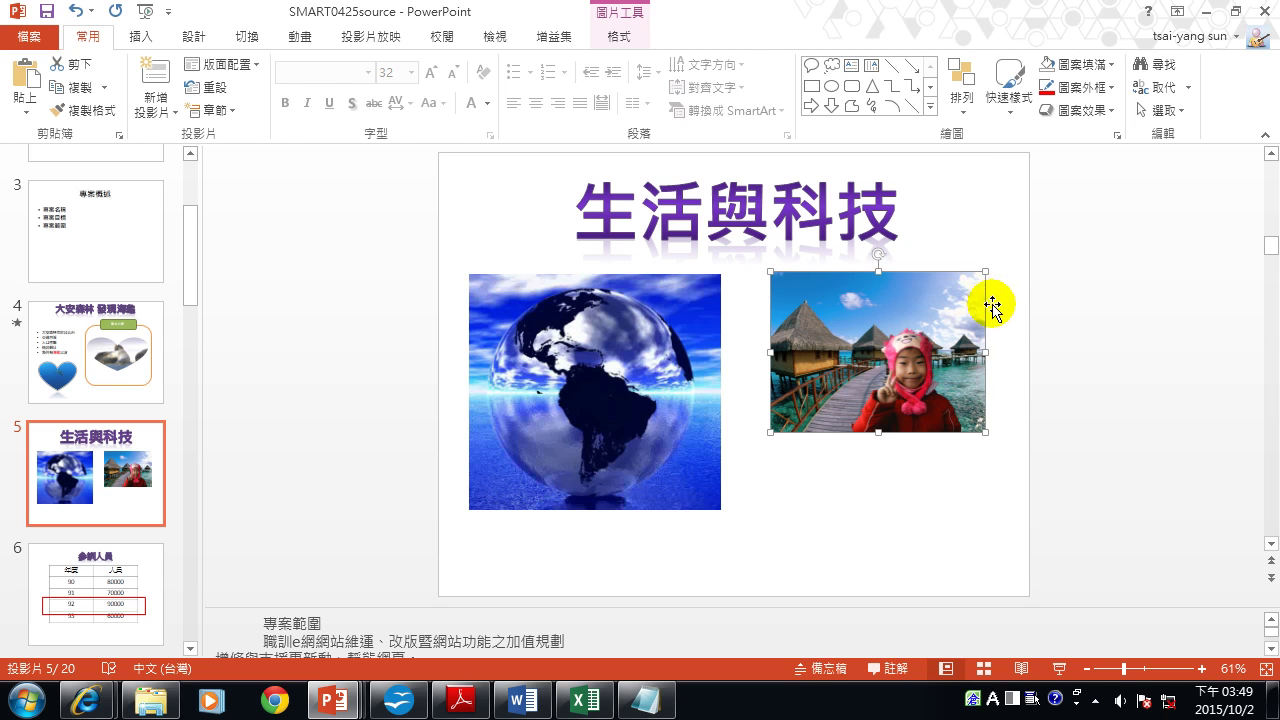
left_click(919, 395)
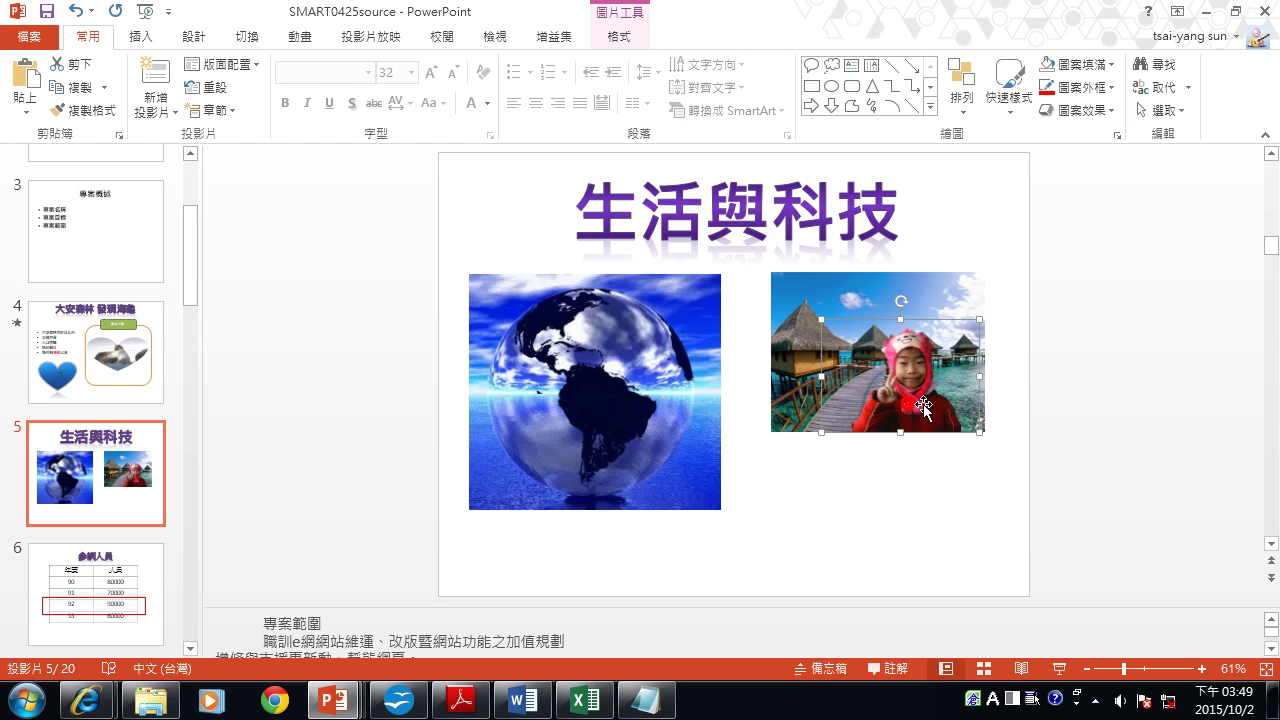
double_click(897, 390)
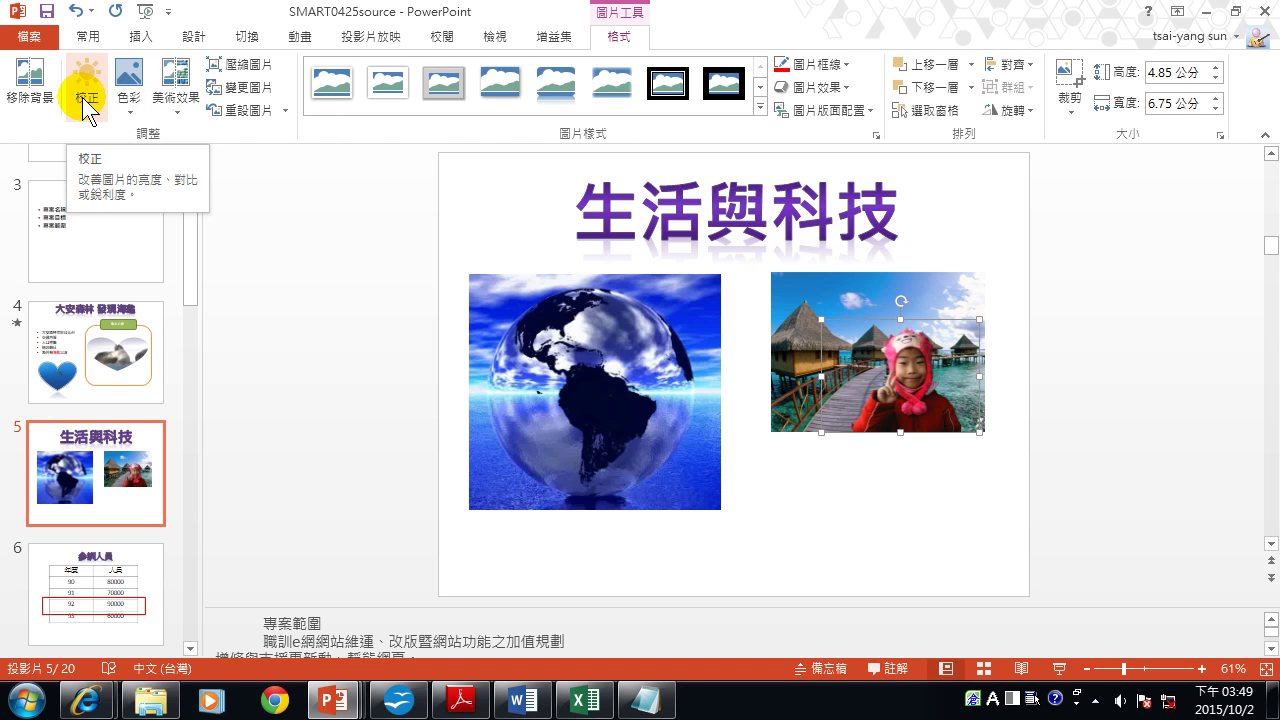
left_click(167, 104)
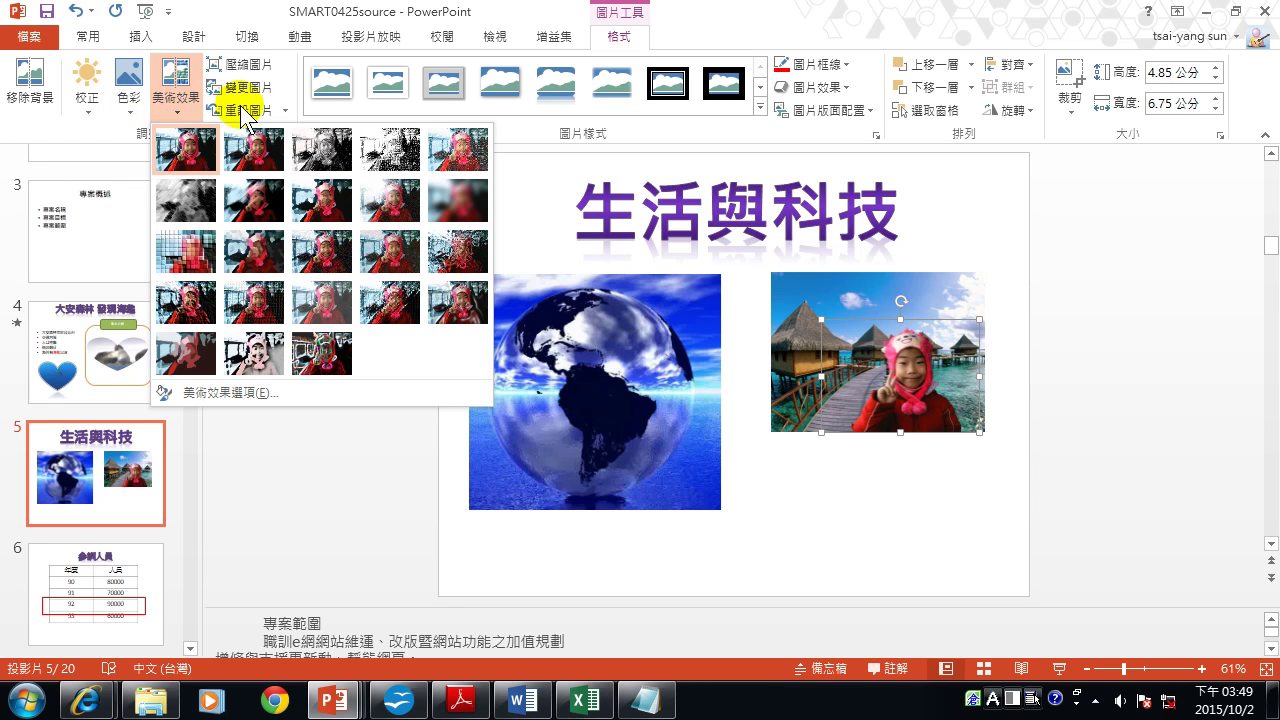
left_click(90, 104)
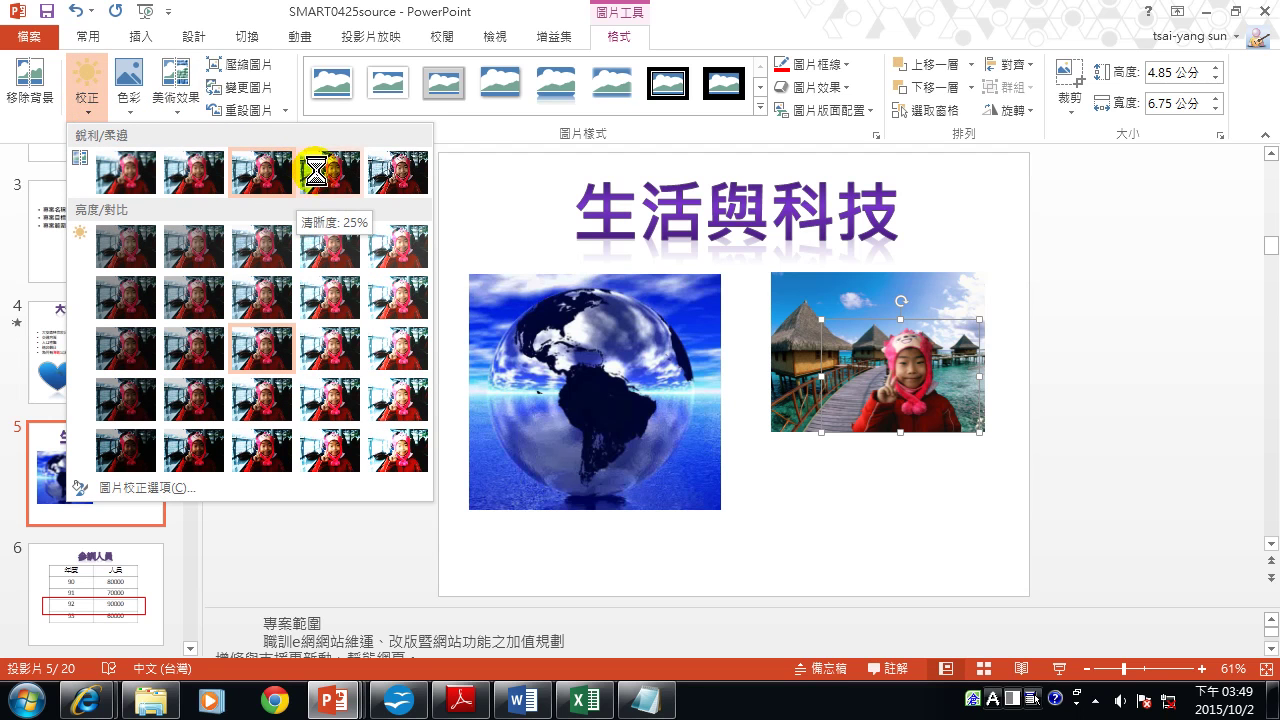
left_click(397, 183)
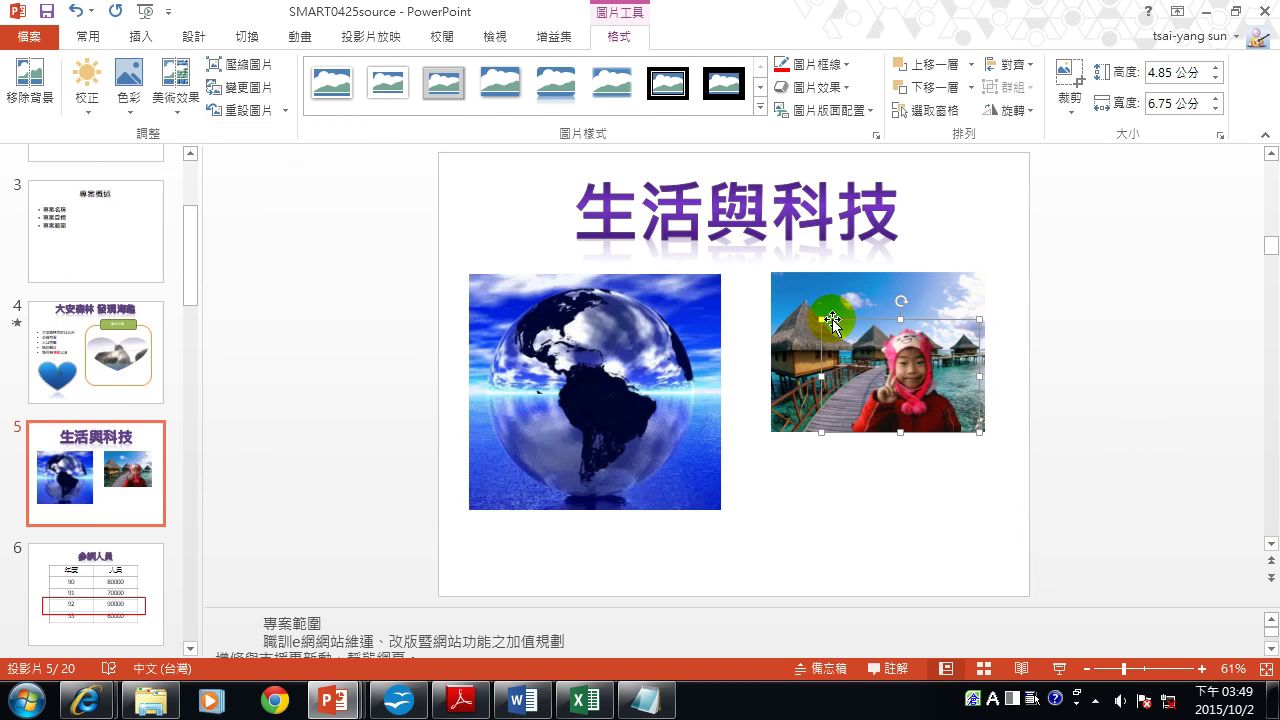
left_click(1199, 669)
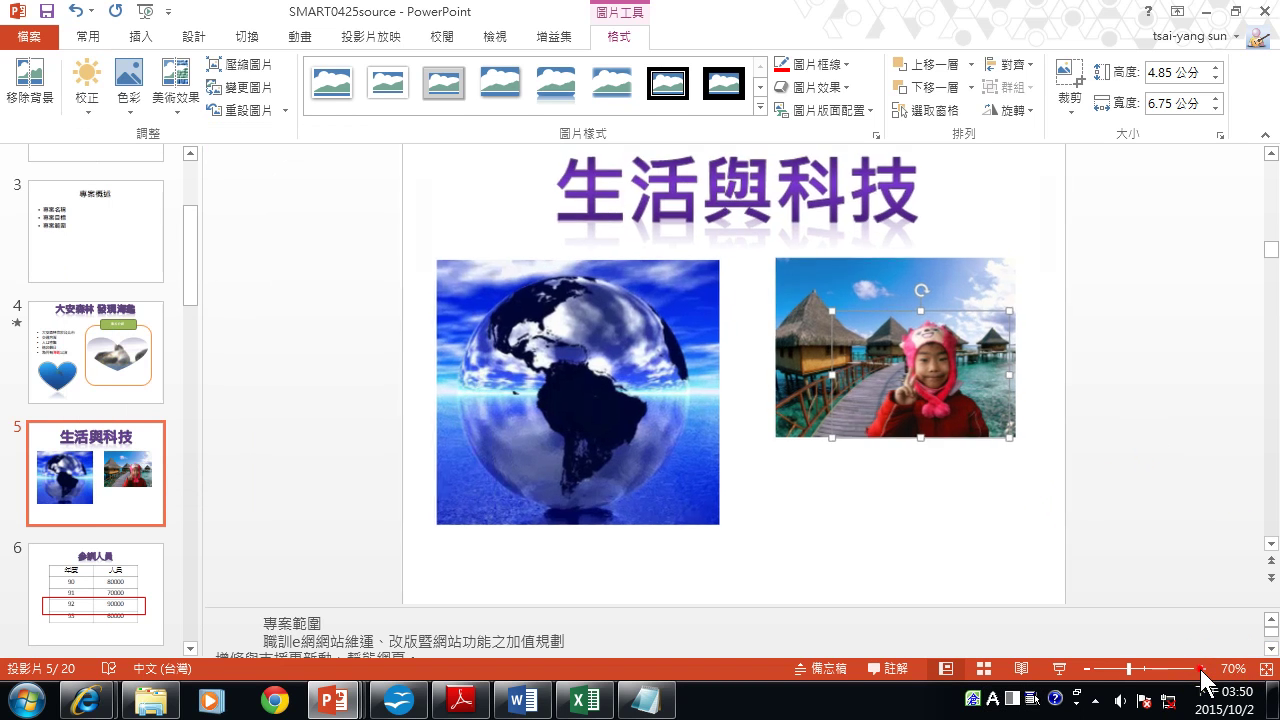
Zoom in and set the child cut-out's colour saturation to 200%.
left_click(1199, 669)
left_click(1199, 669)
left_click(1199, 669)
left_click(1199, 669)
left_click(1199, 669)
left_click(1199, 669)
left_click(1199, 669)
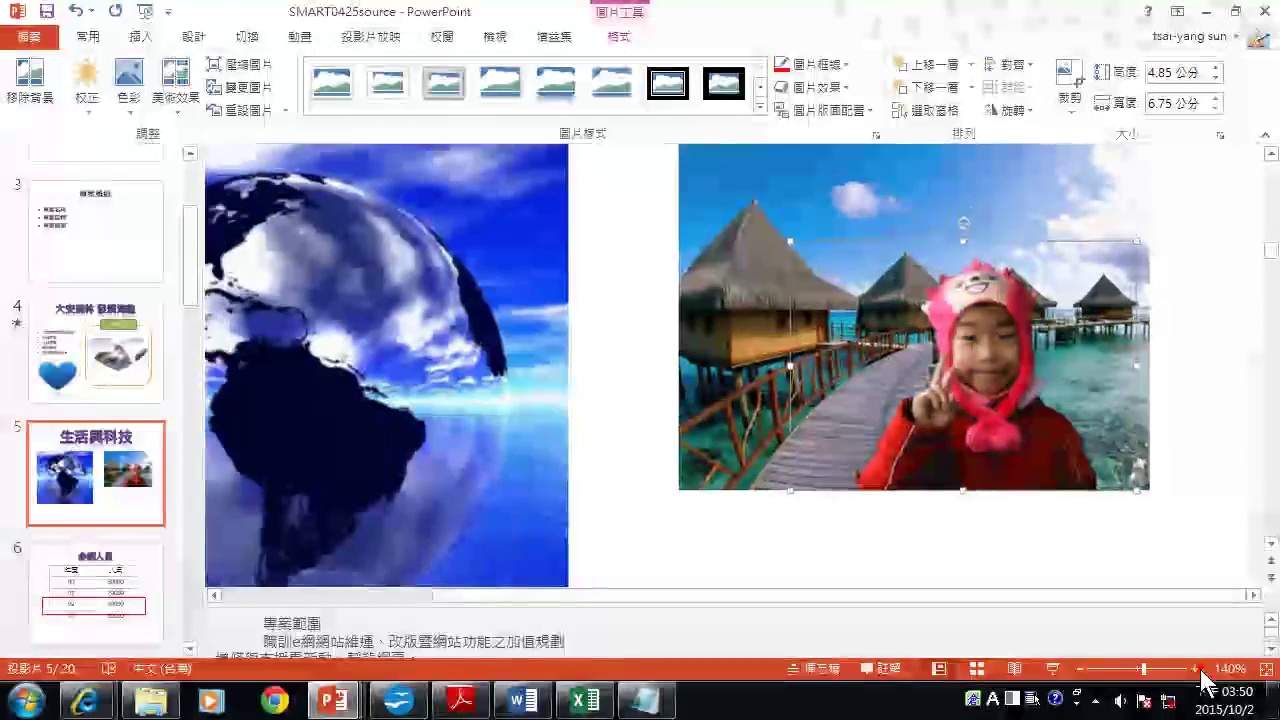
left_click(134, 108)
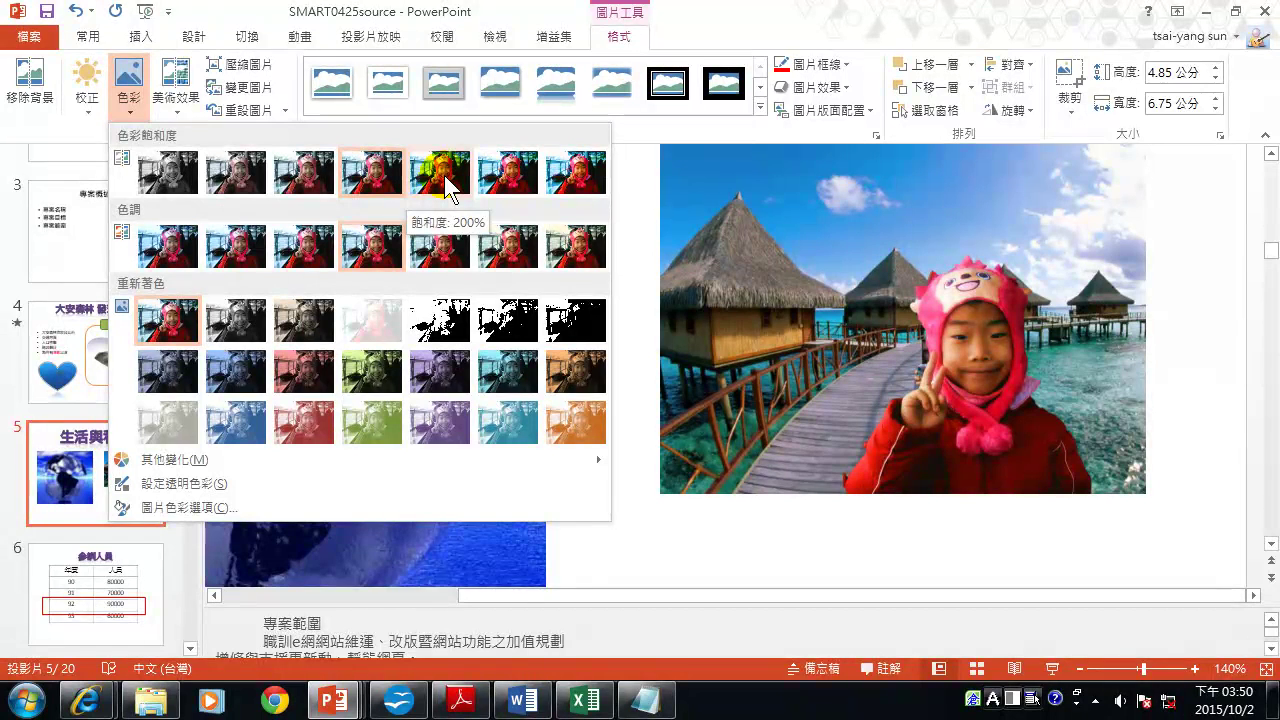
left_click(445, 187)
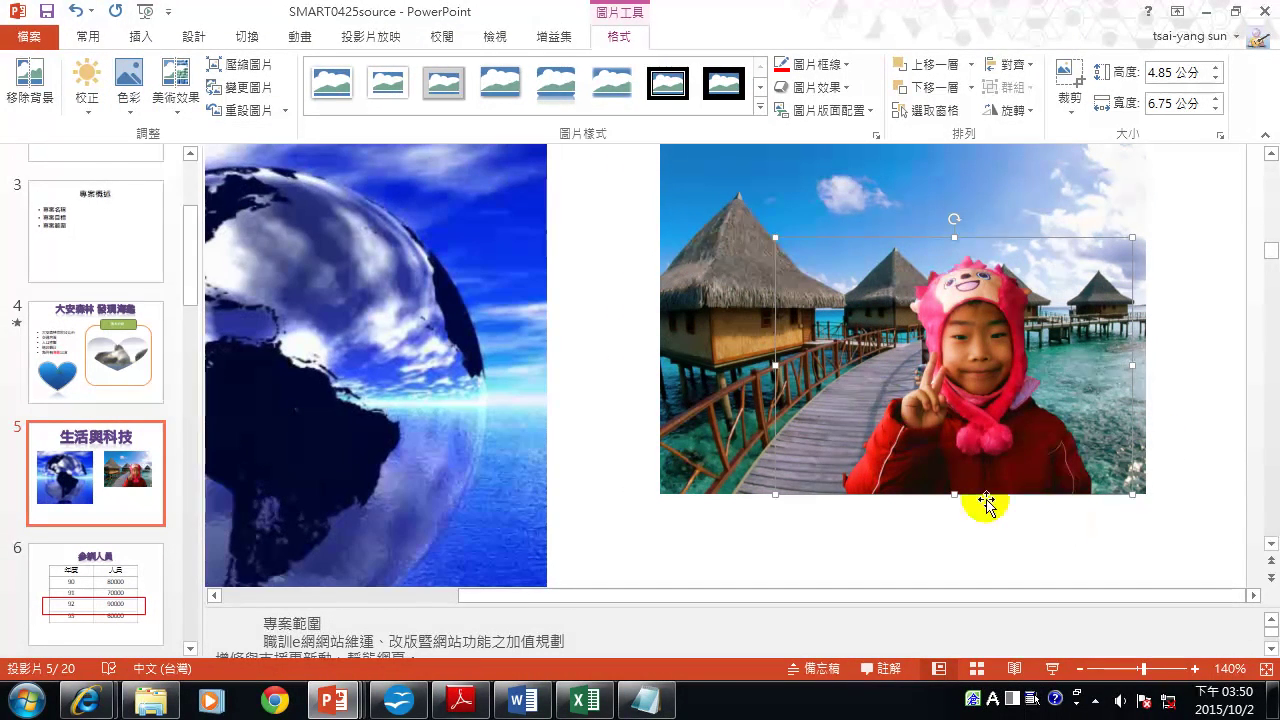
Select the beach photo and preview its Artistic Effects and Corrections options.
left_click(1060, 194)
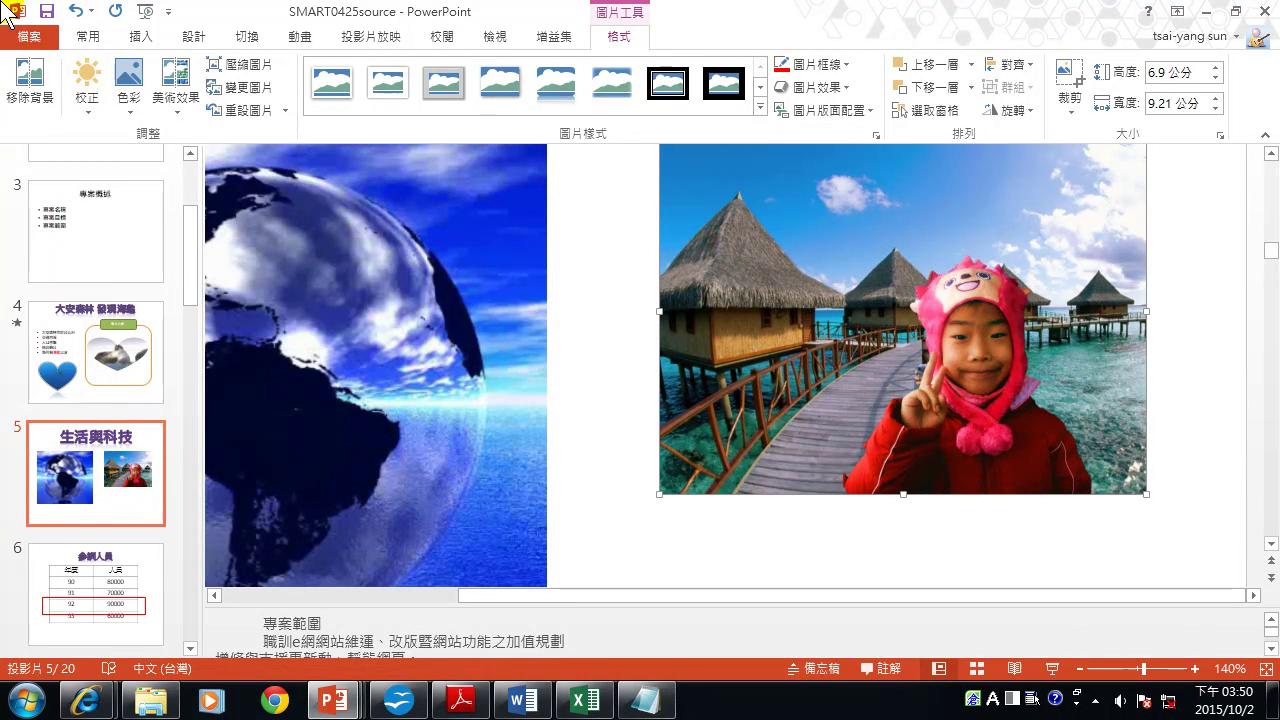
left_click(166, 98)
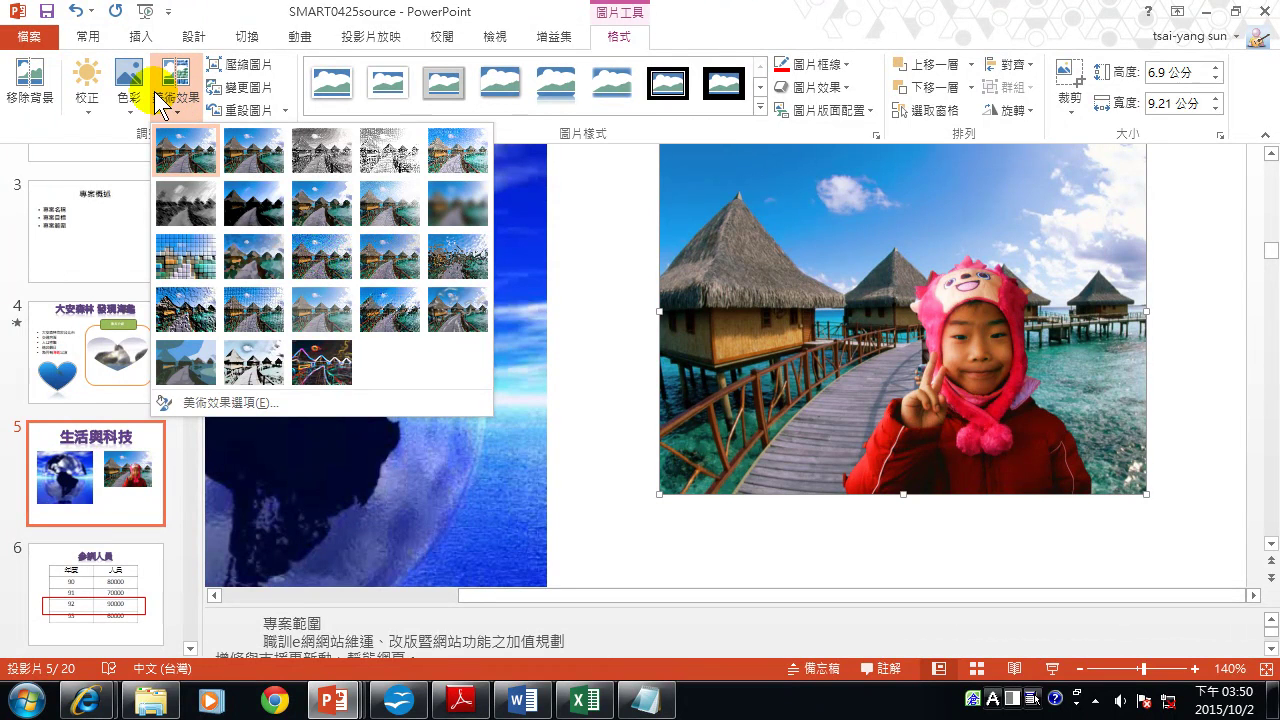
left_click(87, 88)
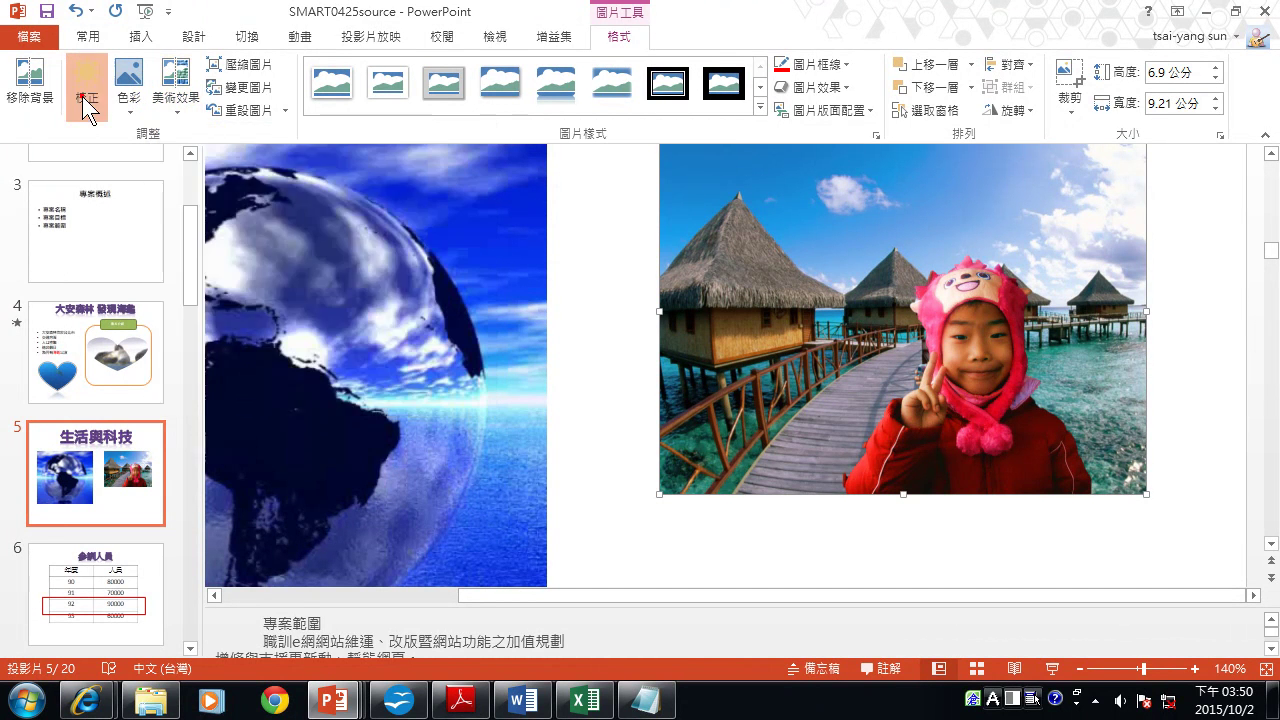
left_click(87, 88)
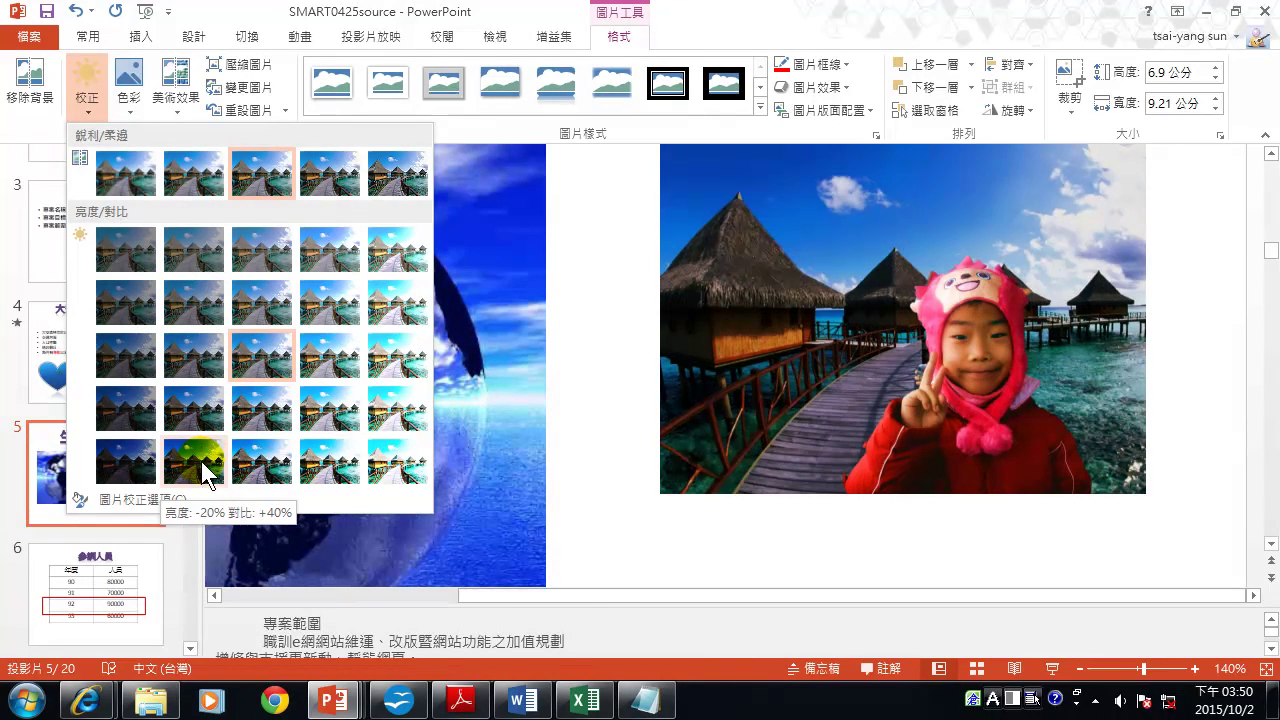
left_click(172, 100)
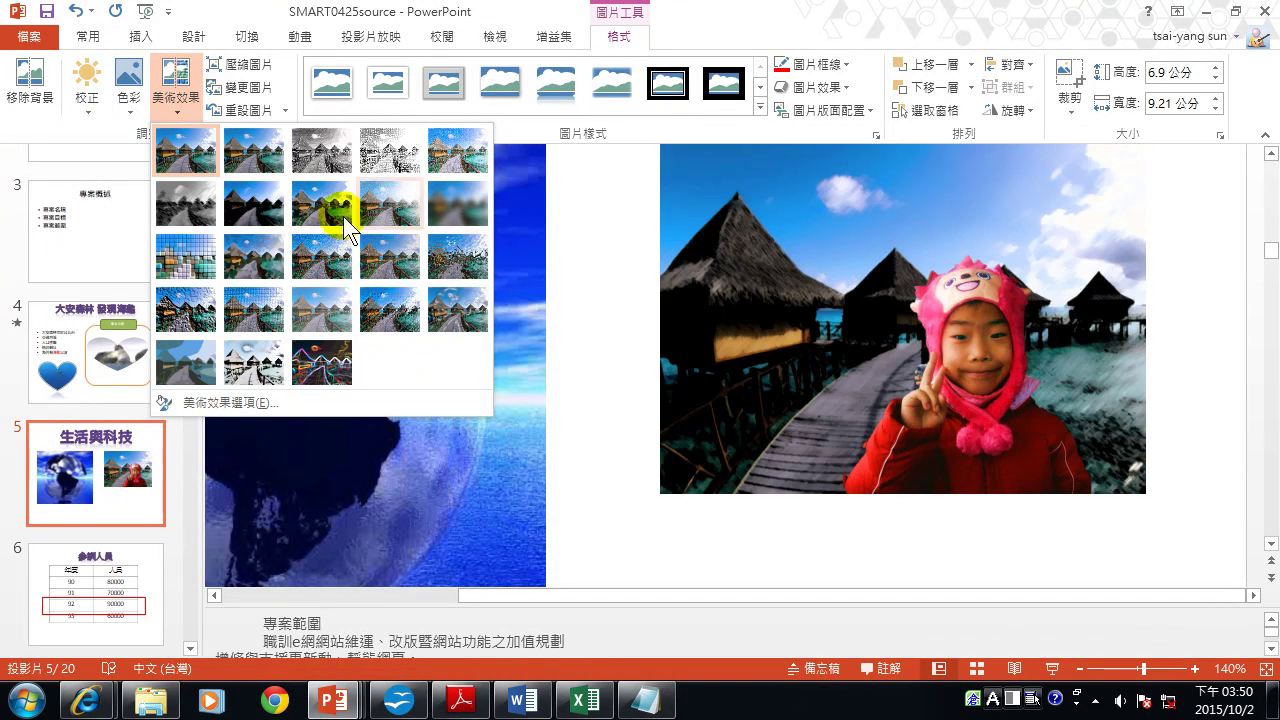
Apply the Blur artistic effect to the beach photo behind the child.
left_click(458, 213)
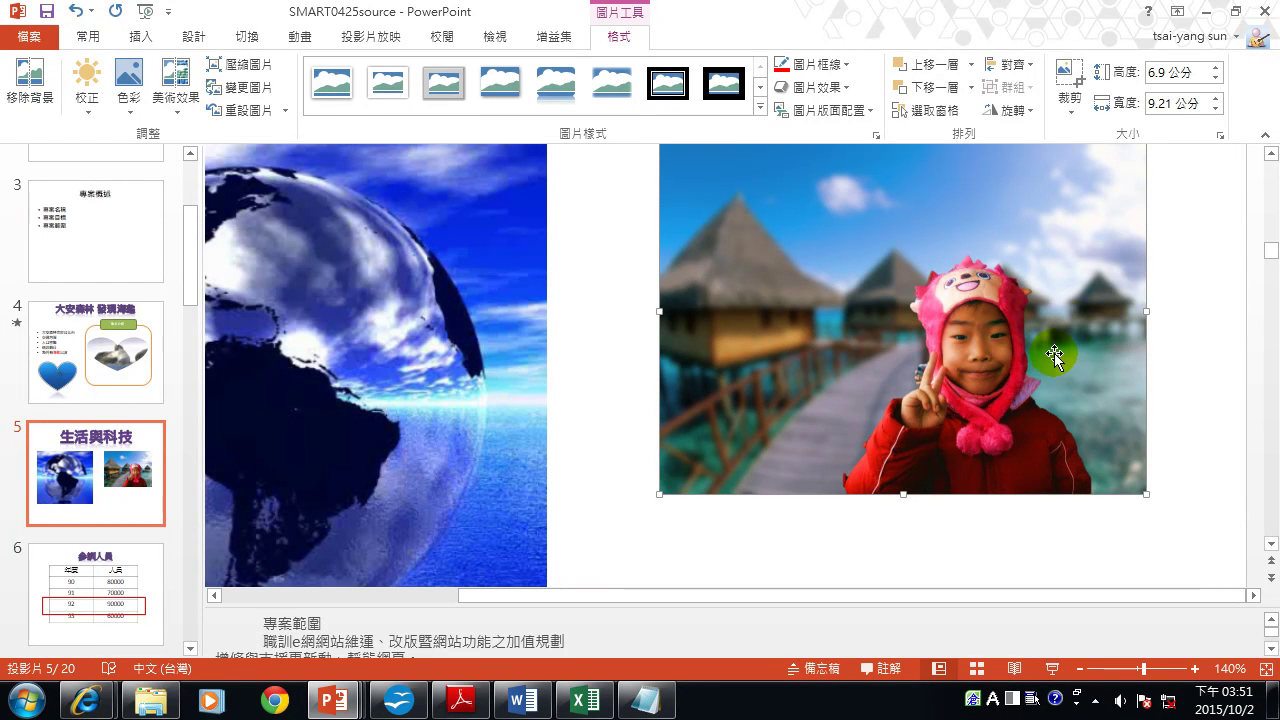
scroll(1038, 357, "up", 1)
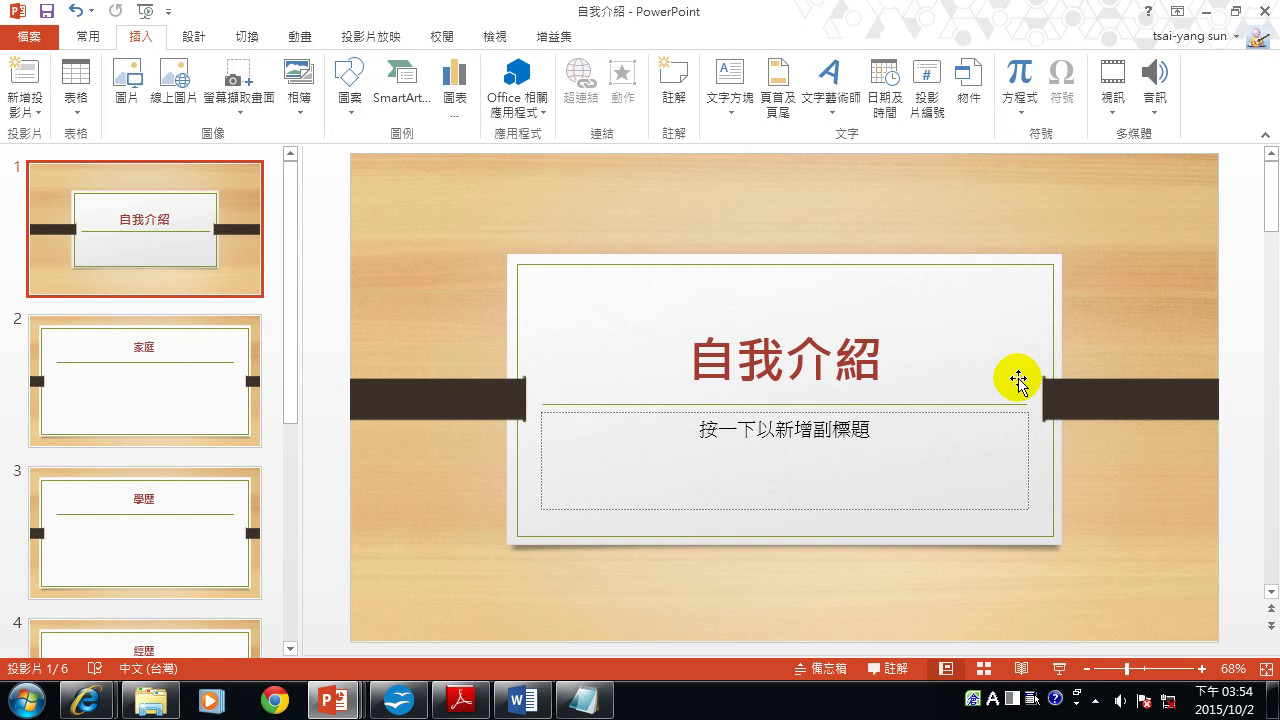
Go to slide 2 家庭, then slide 5 專長, and bring up the View options.
left_click(166, 362)
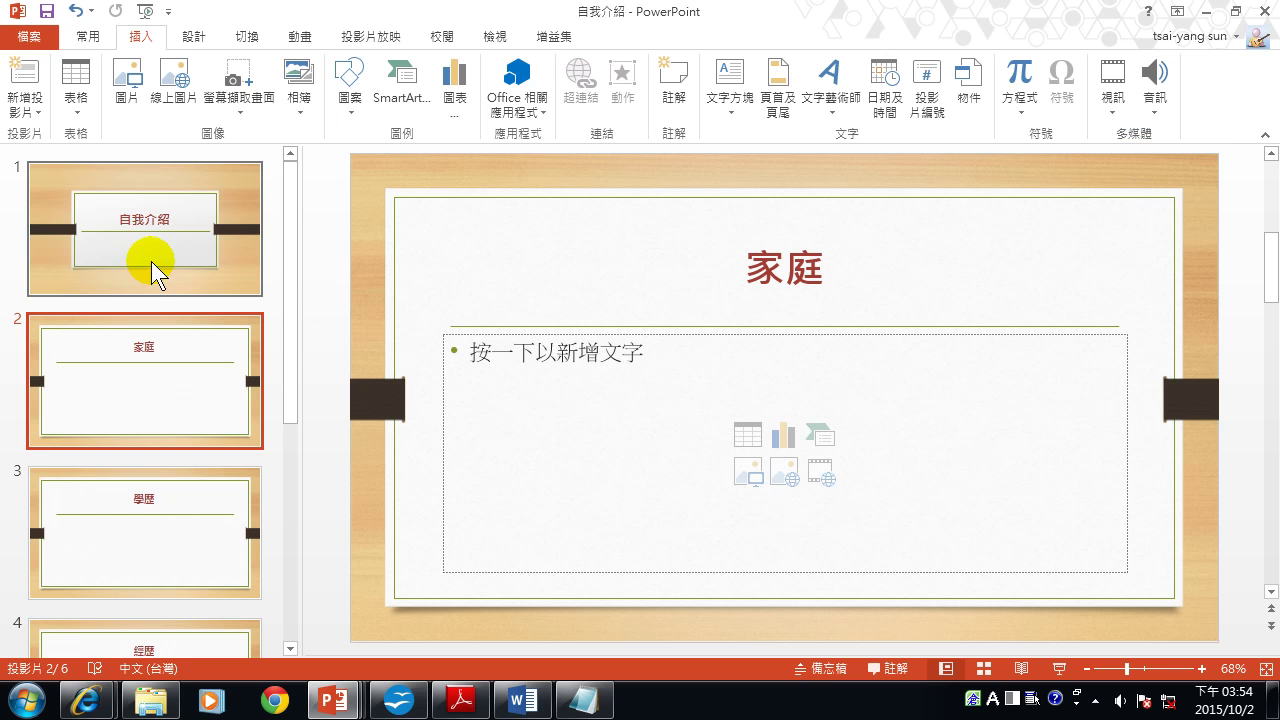
scroll(157, 480, "down", 4)
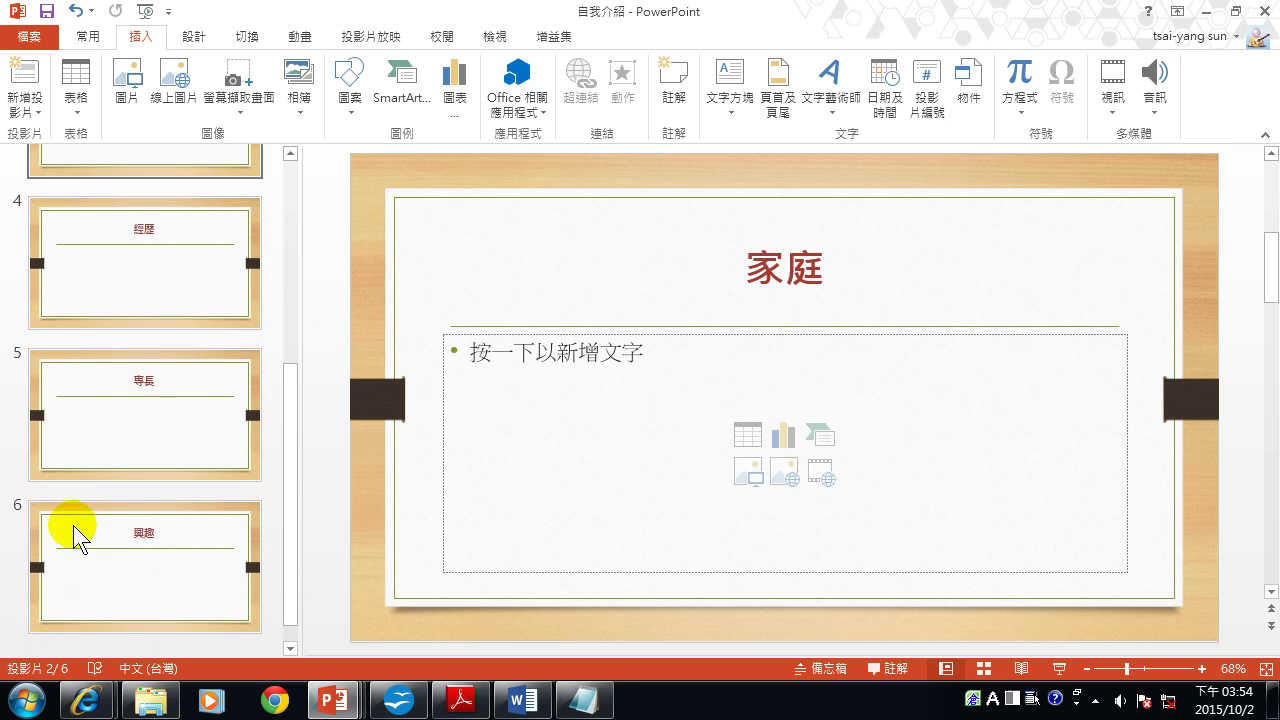
left_click(107, 414)
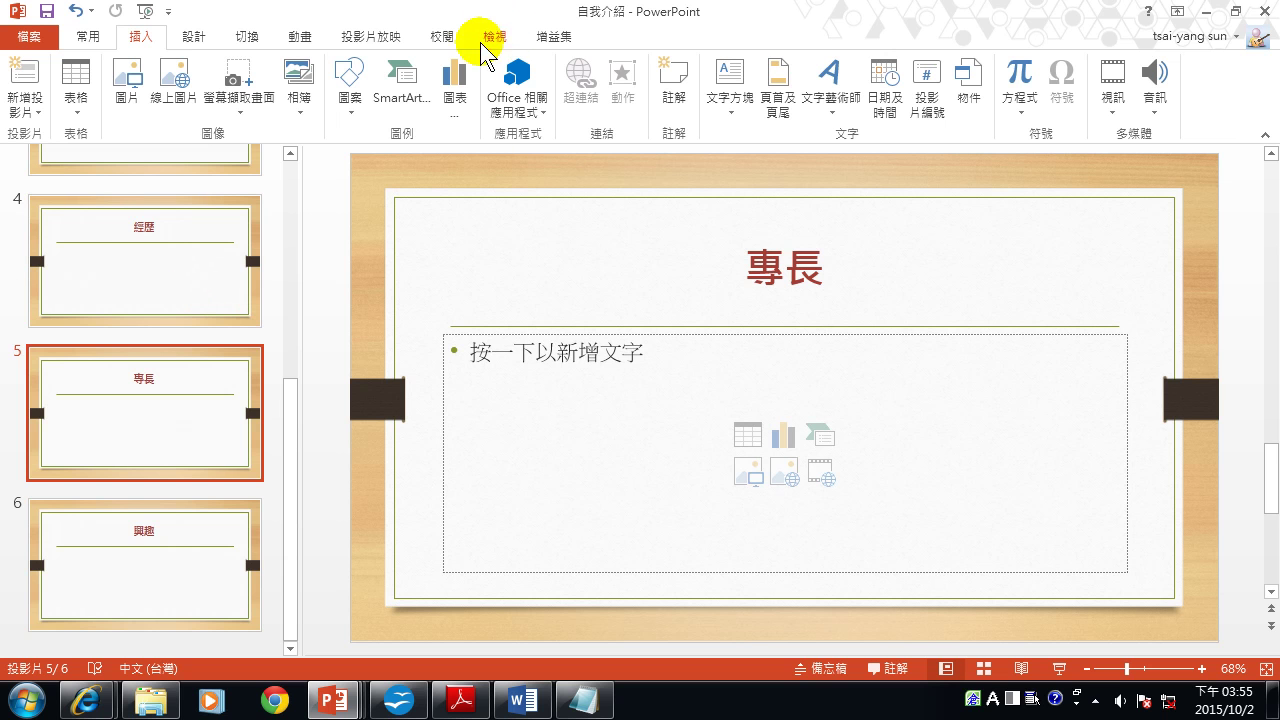
left_click(496, 40)
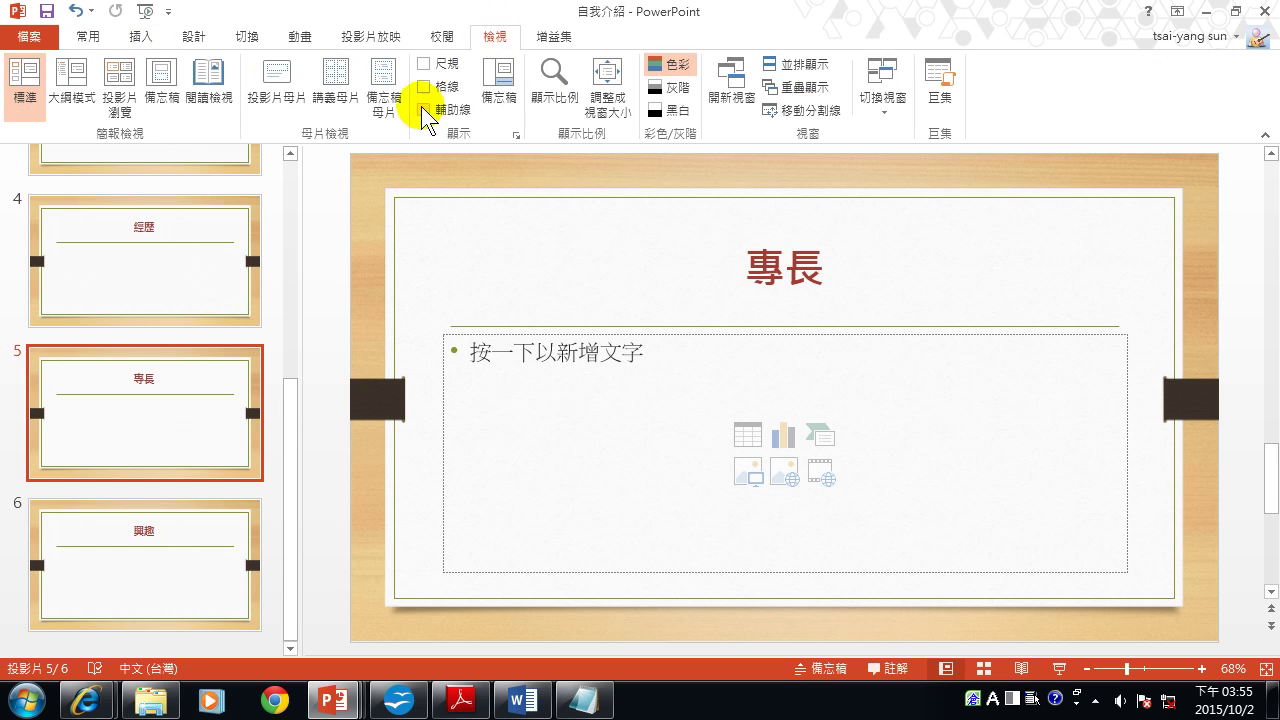
Enter Slide Master view and select the Title and Content layout used by slides 2–6.
left_click(278, 85)
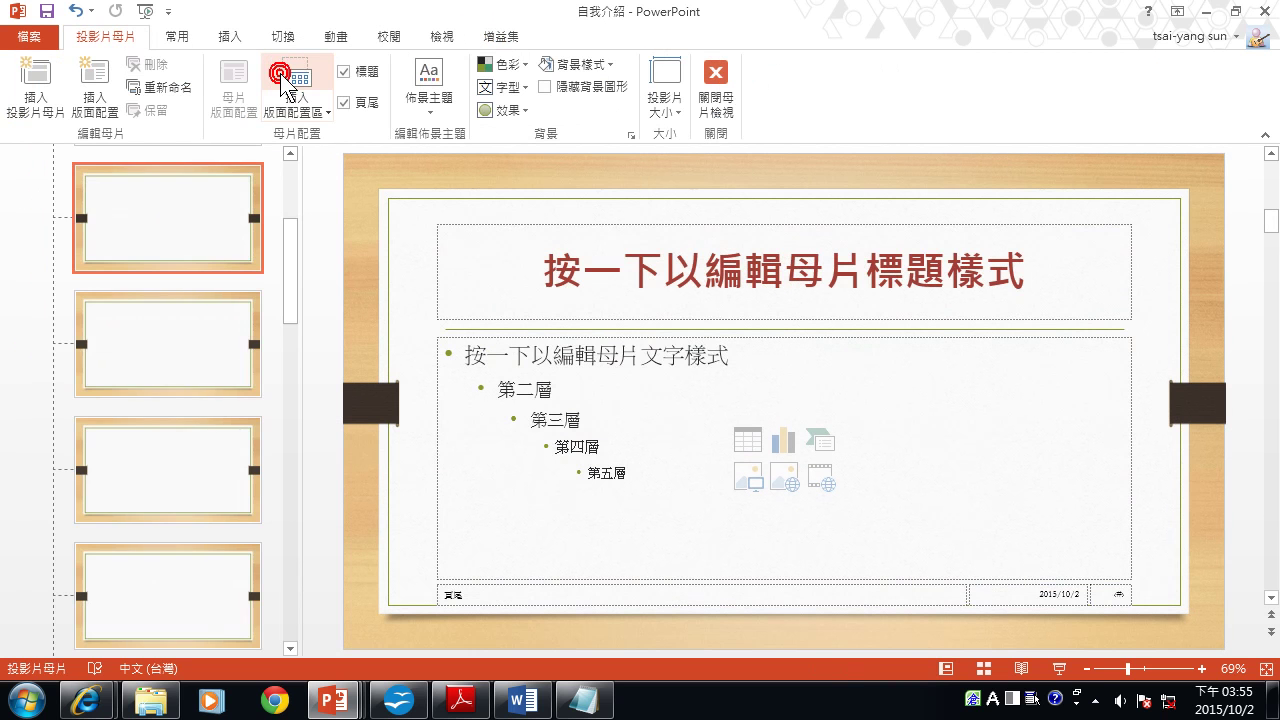
scroll(190, 238, "up", 3)
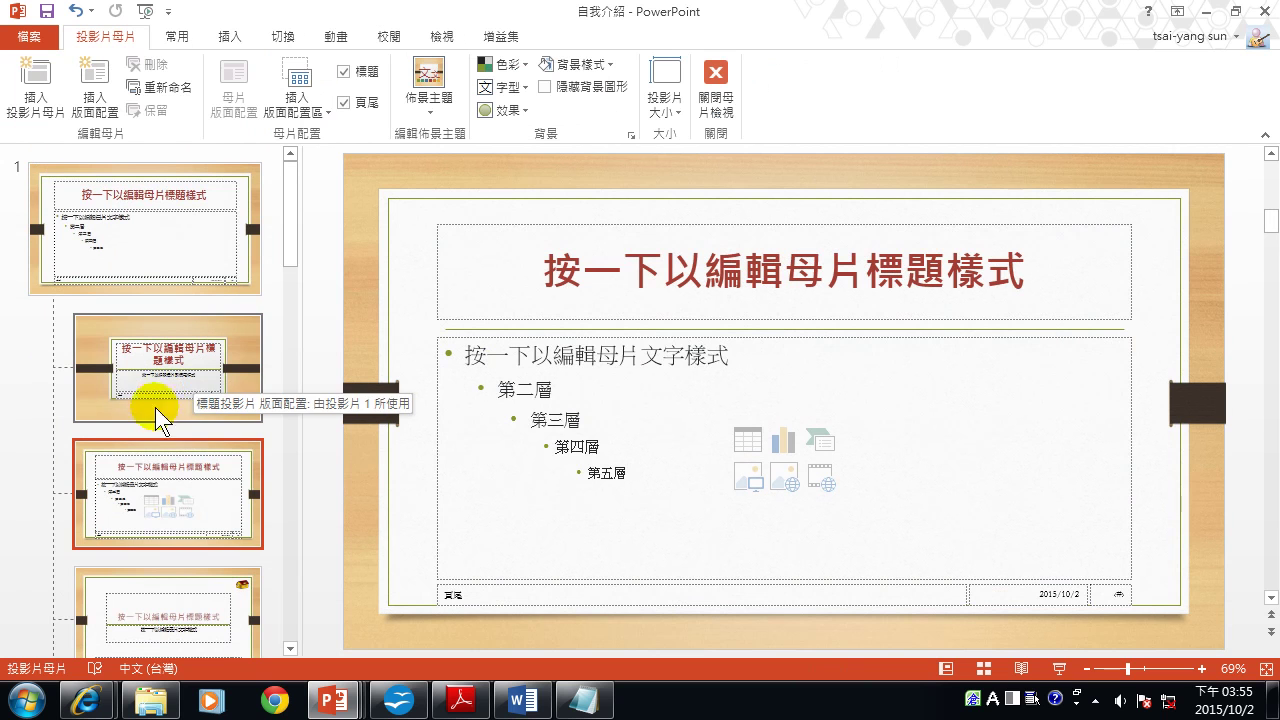
left_click(153, 472)
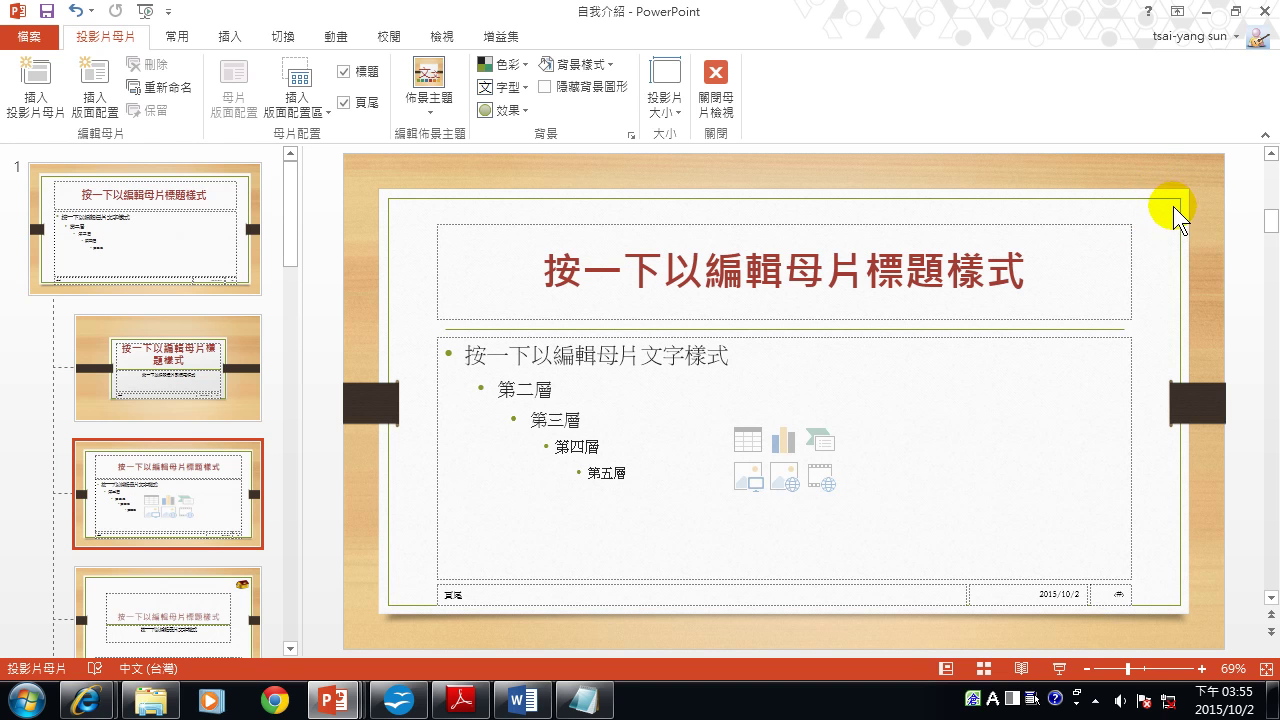
left_click(232, 42)
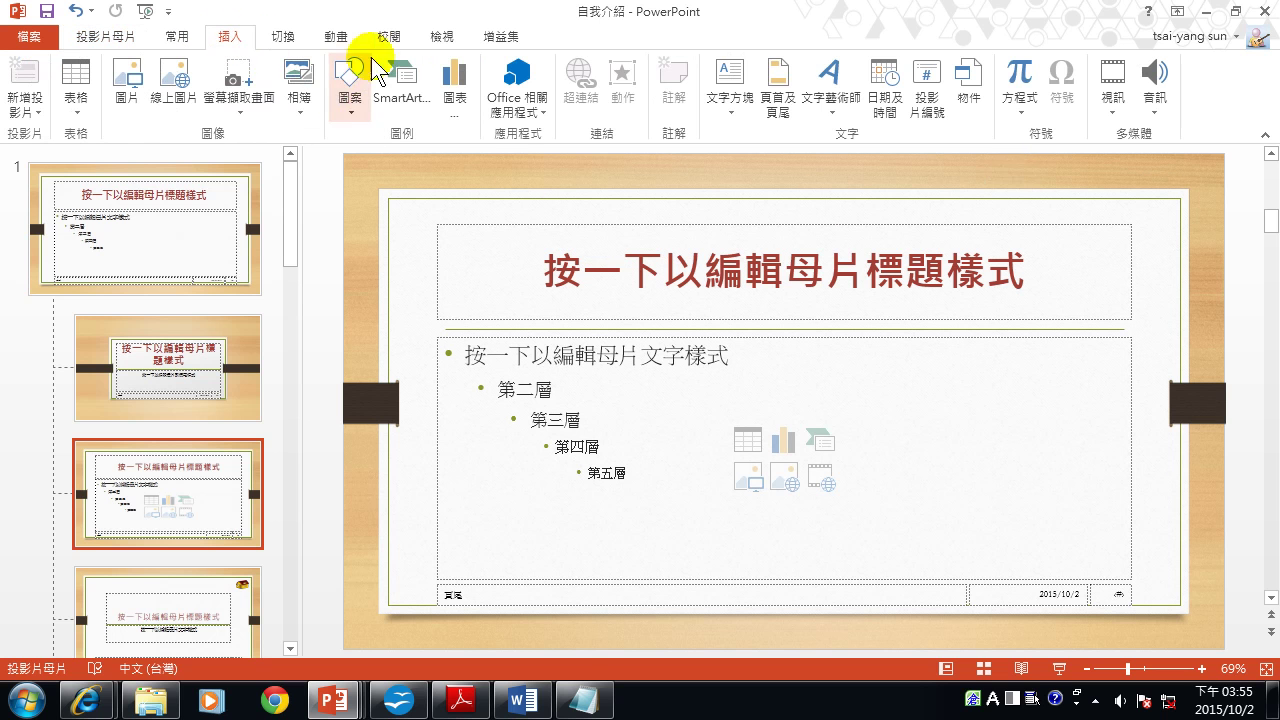
Draw a Home action button at the layout's top-right, hyperlinked to the First Slide.
left_click(349, 98)
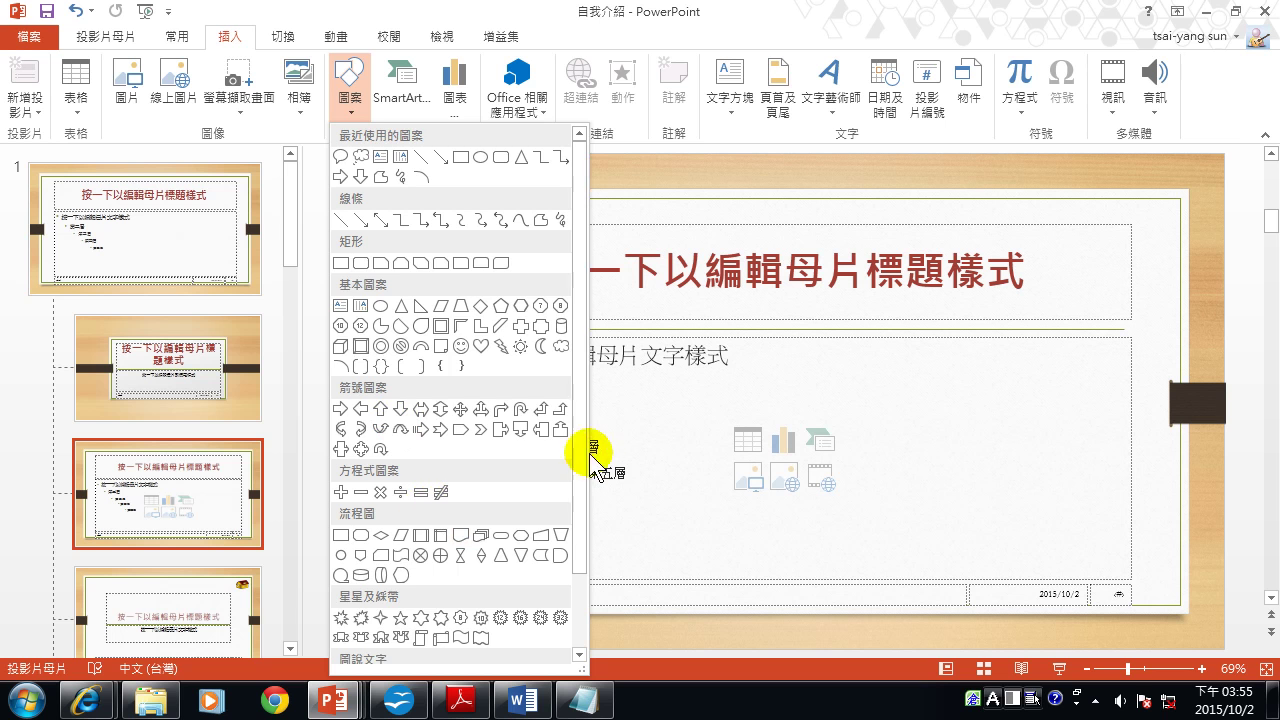
left_click_drag(580, 445, 596, 608)
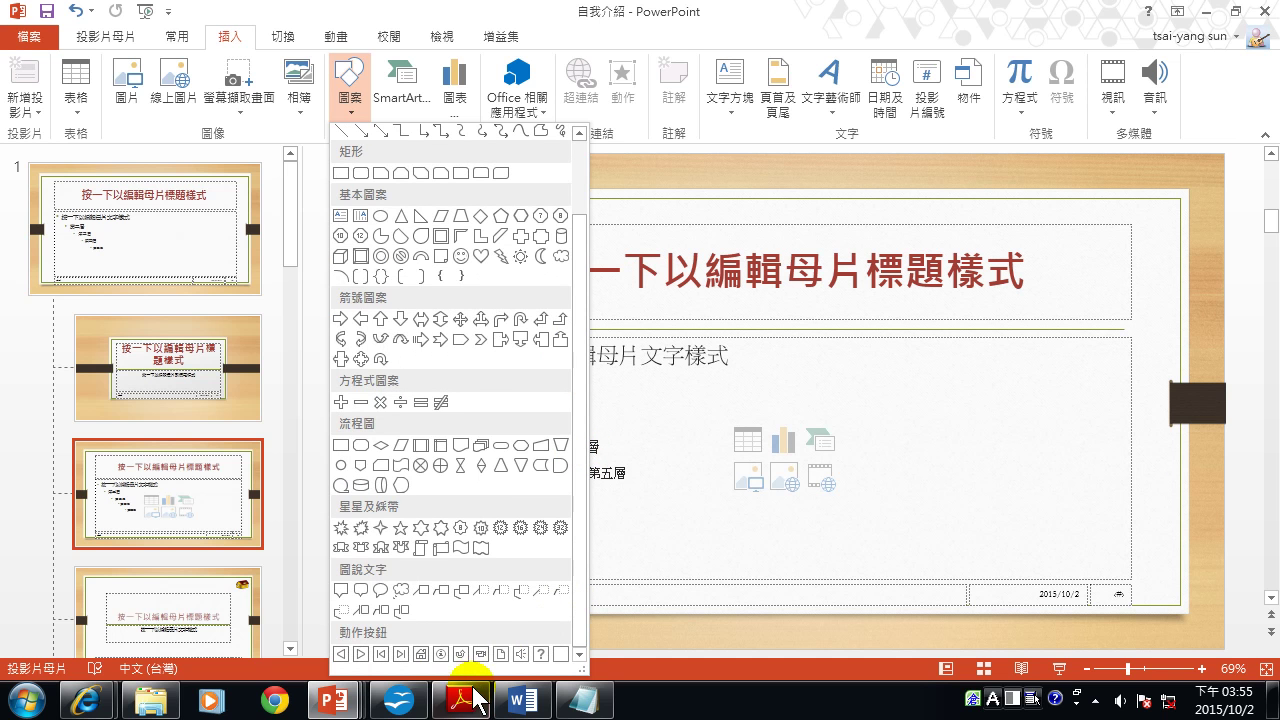
left_click(421, 654)
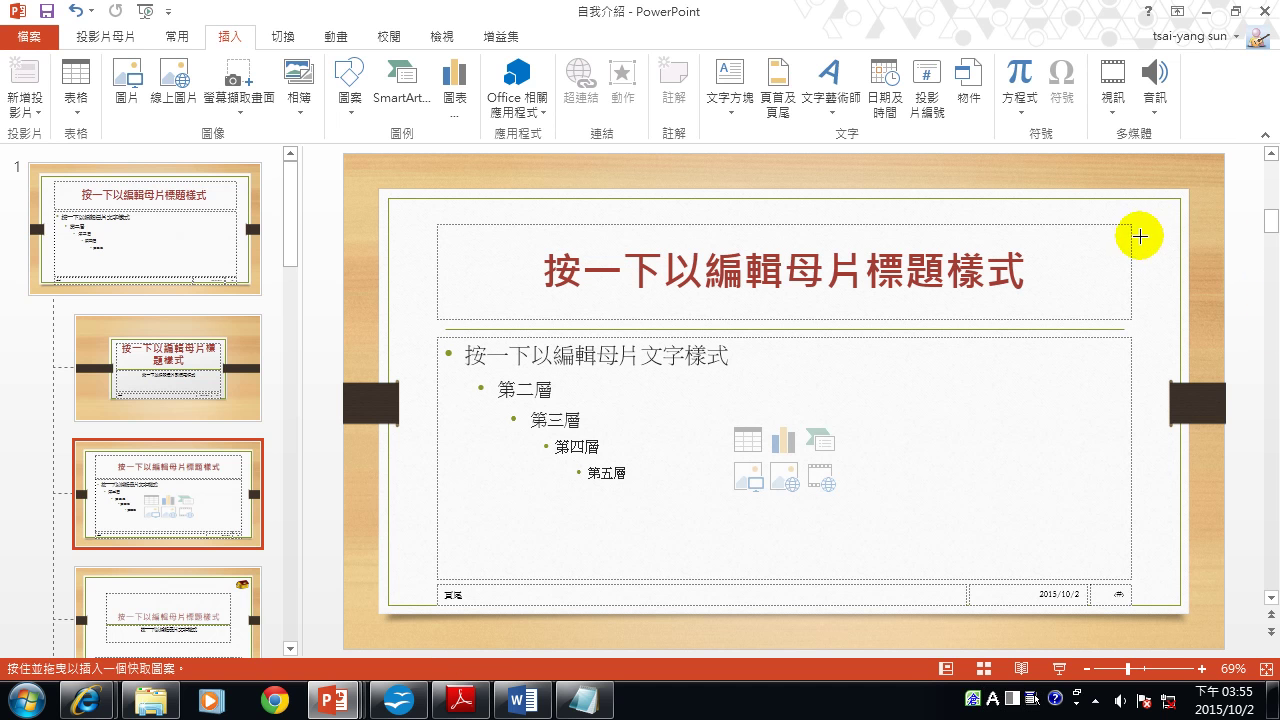
left_click_drag(1138, 224, 1197, 272)
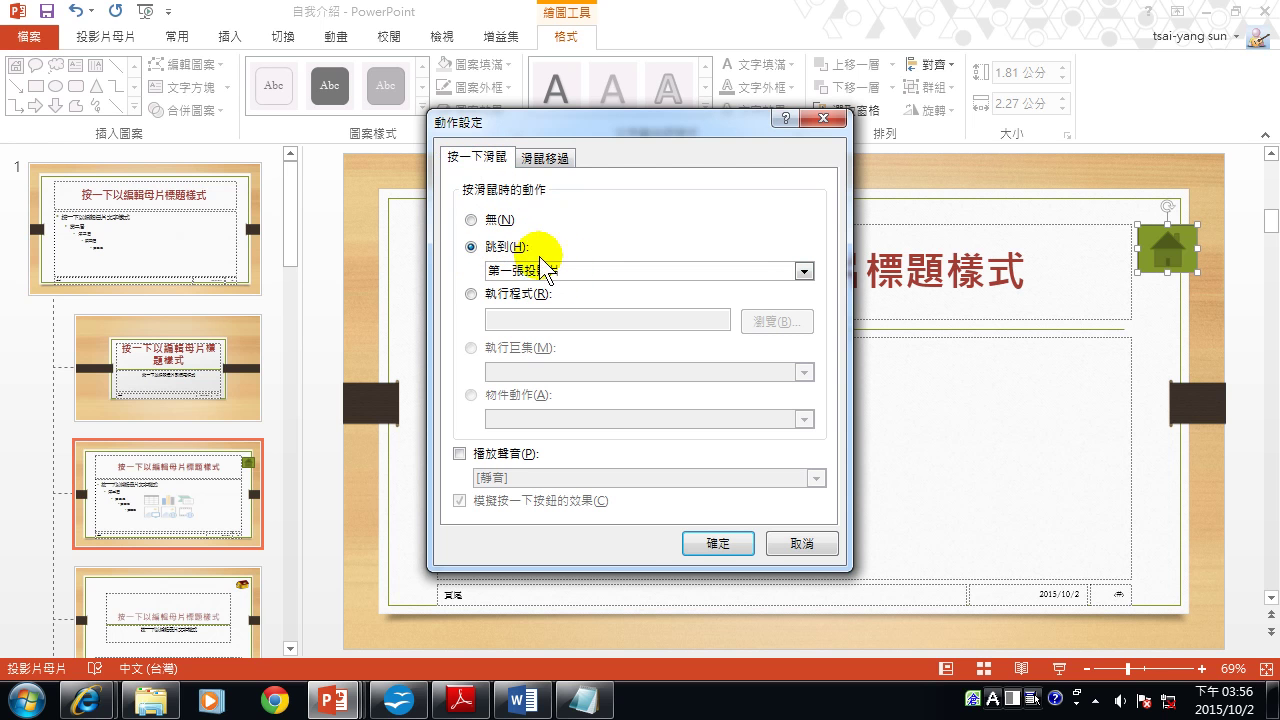
left_click(728, 545)
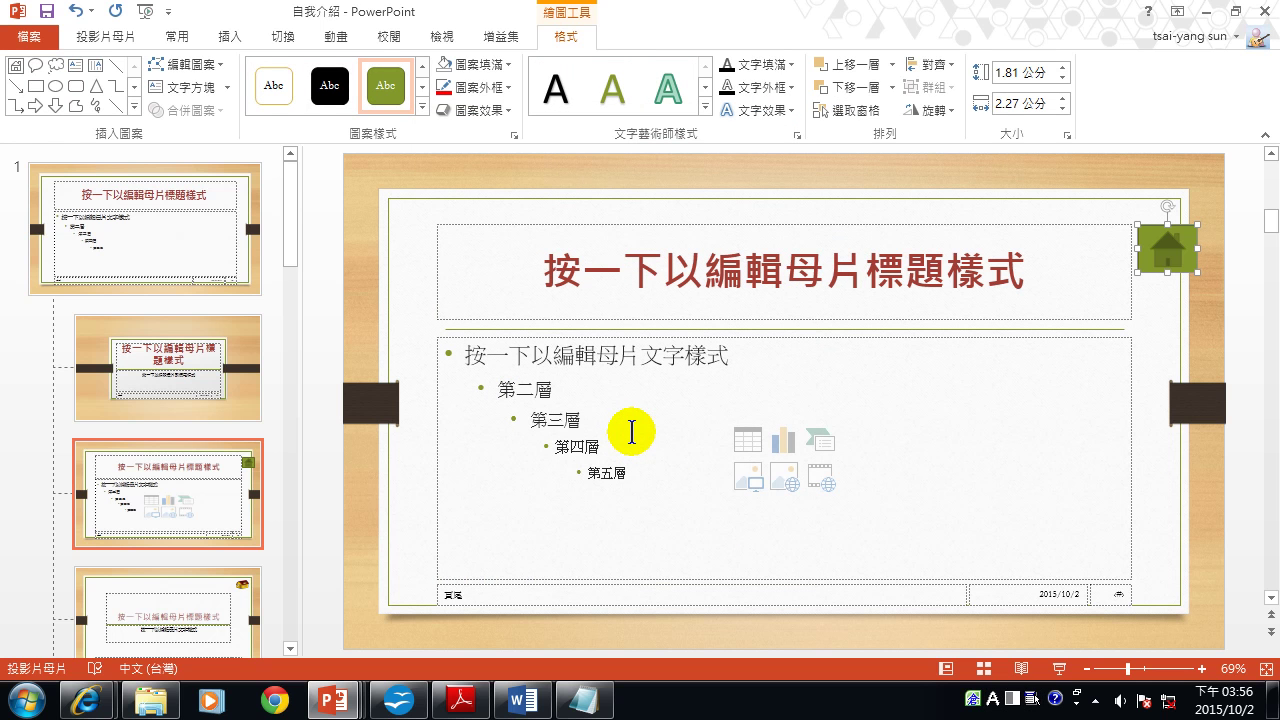
left_click(115, 36)
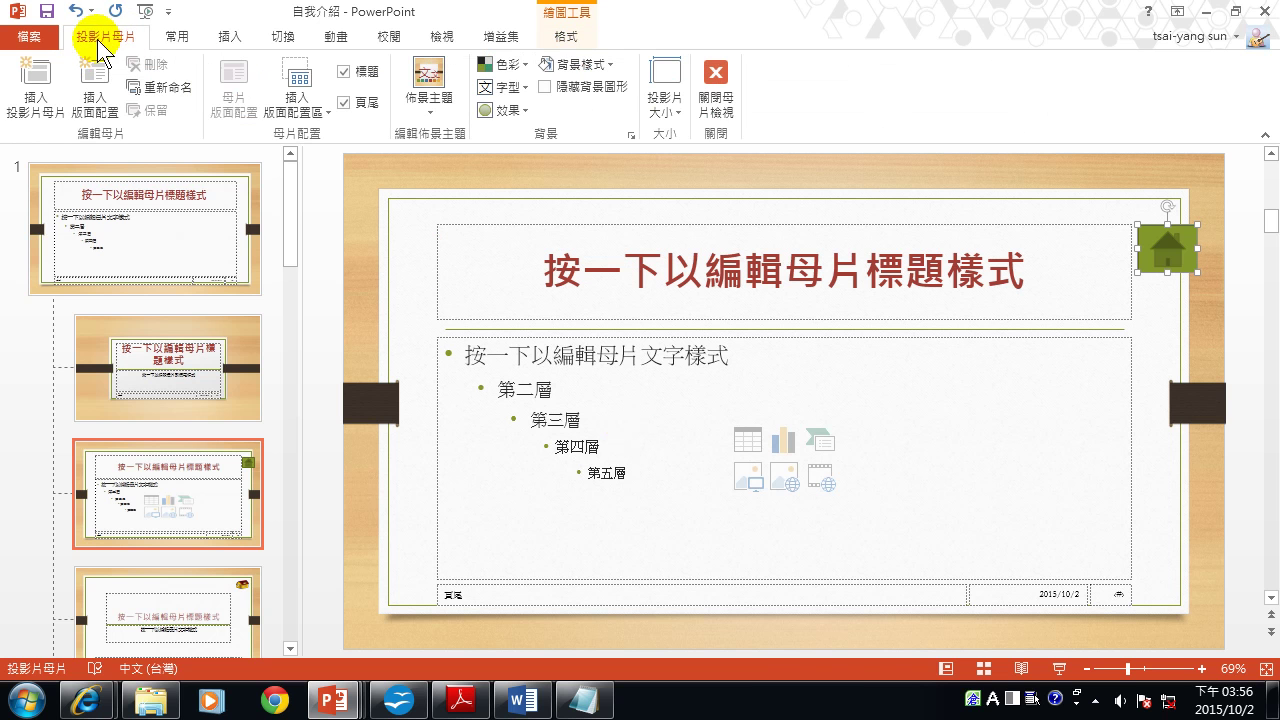
Close Master View and start the slideshow from the 專長 slide.
left_click(723, 82)
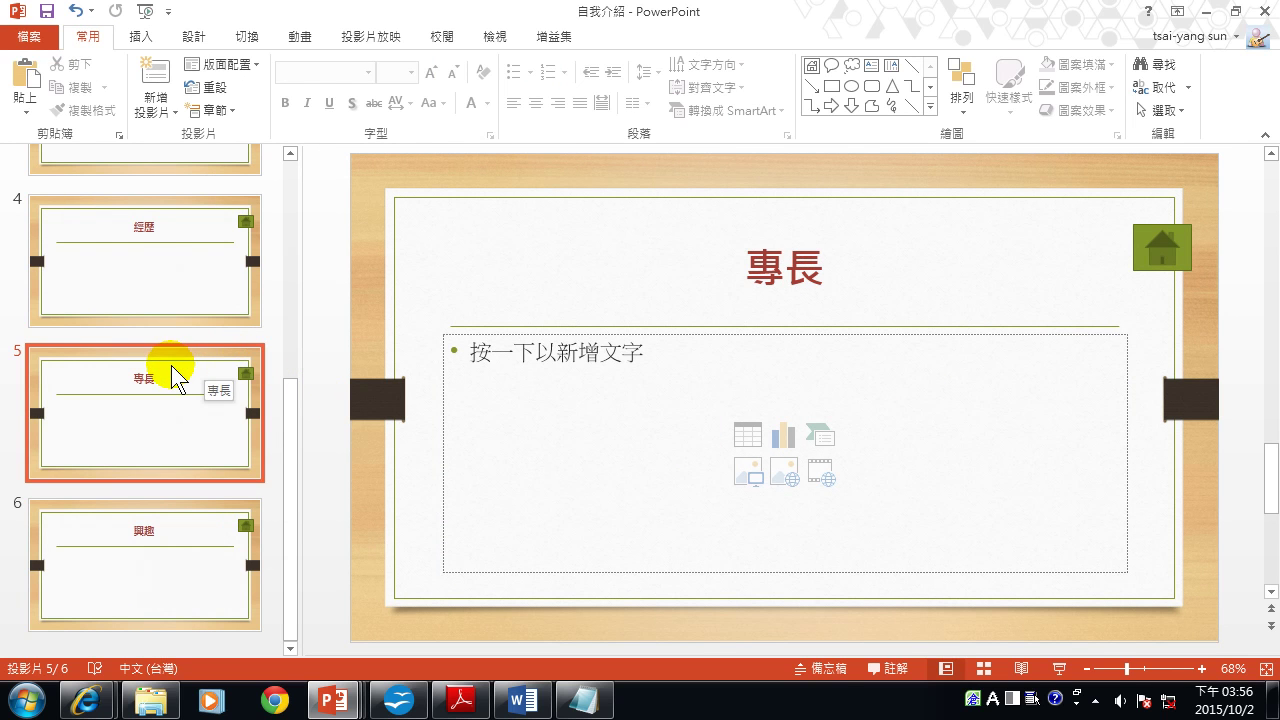
left_click(1058, 668)
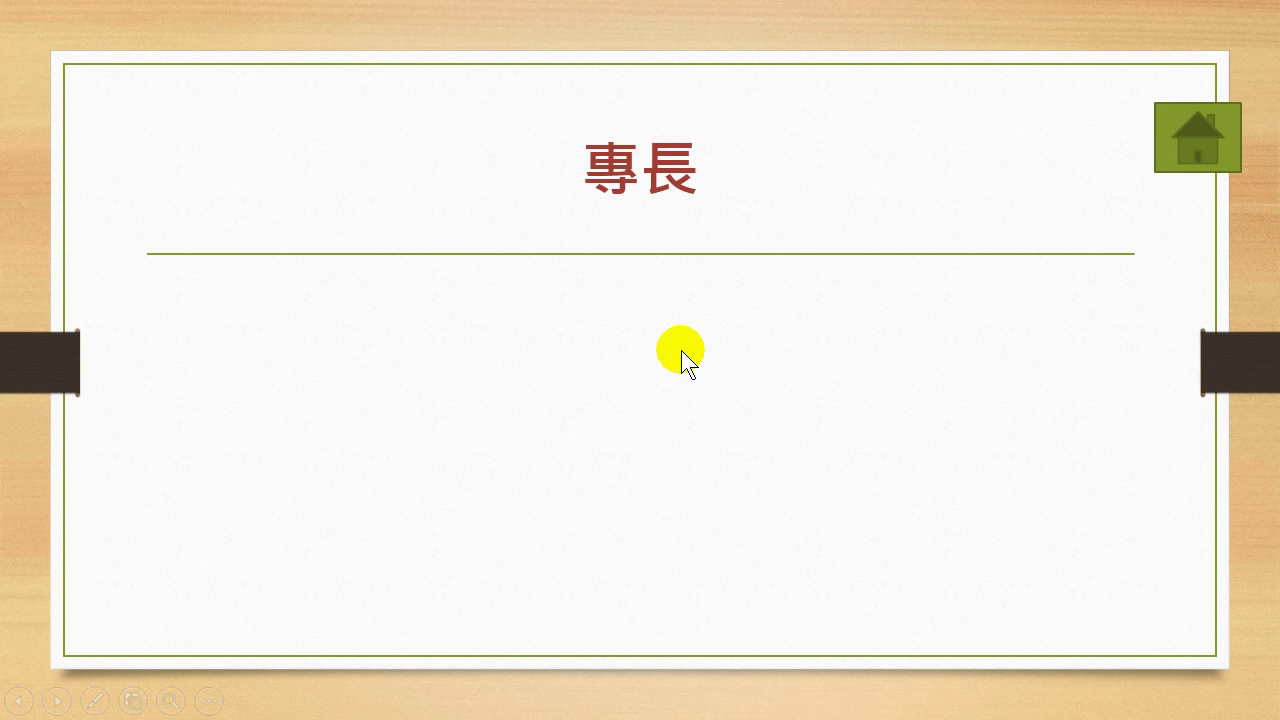
scroll(686, 374, "up", 2)
scroll(686, 374, "down", 3)
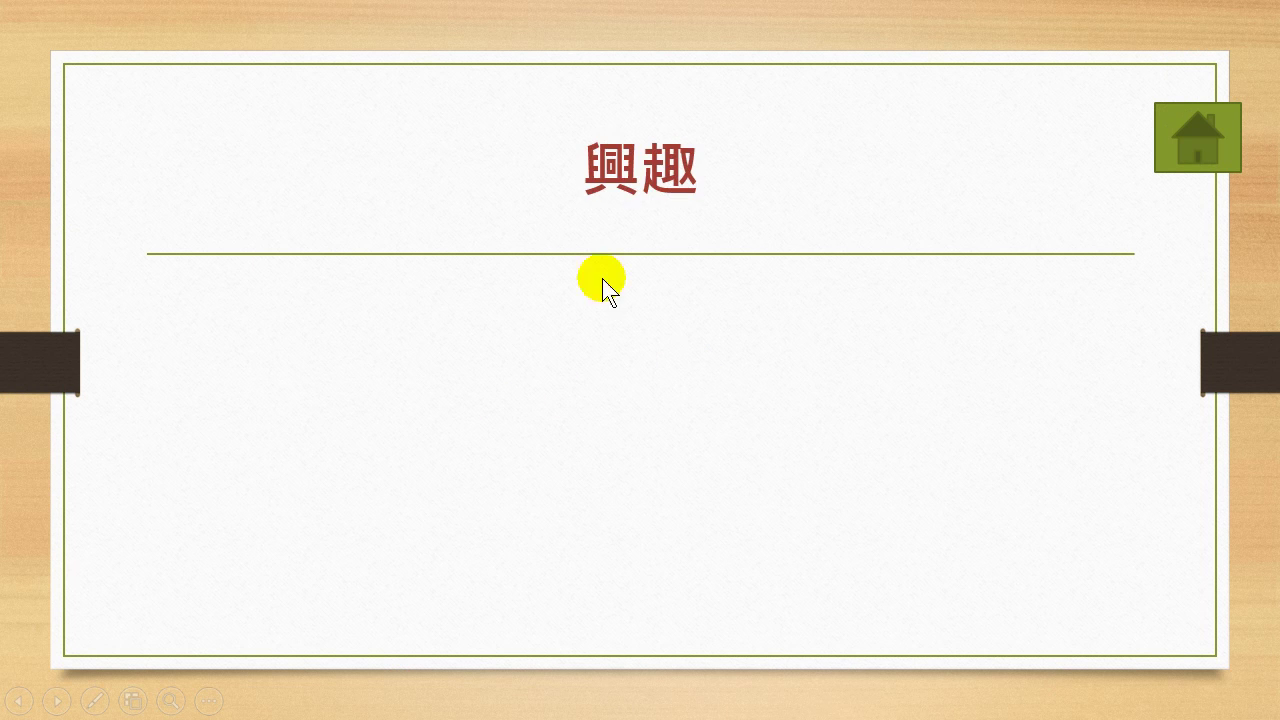
Test the home buttons, returning to the title slide from 經歷, then end the show.
left_click(1187, 134)
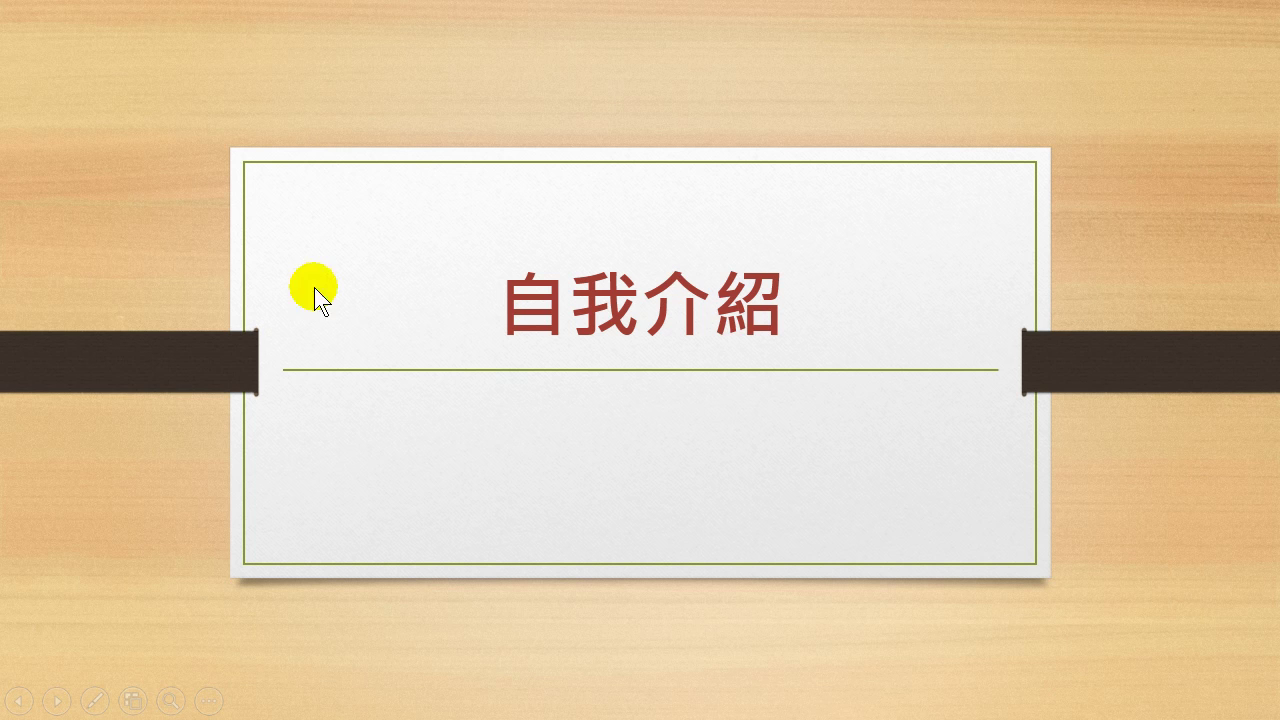
scroll(666, 486, "down", 1)
scroll(823, 511, "down", 1)
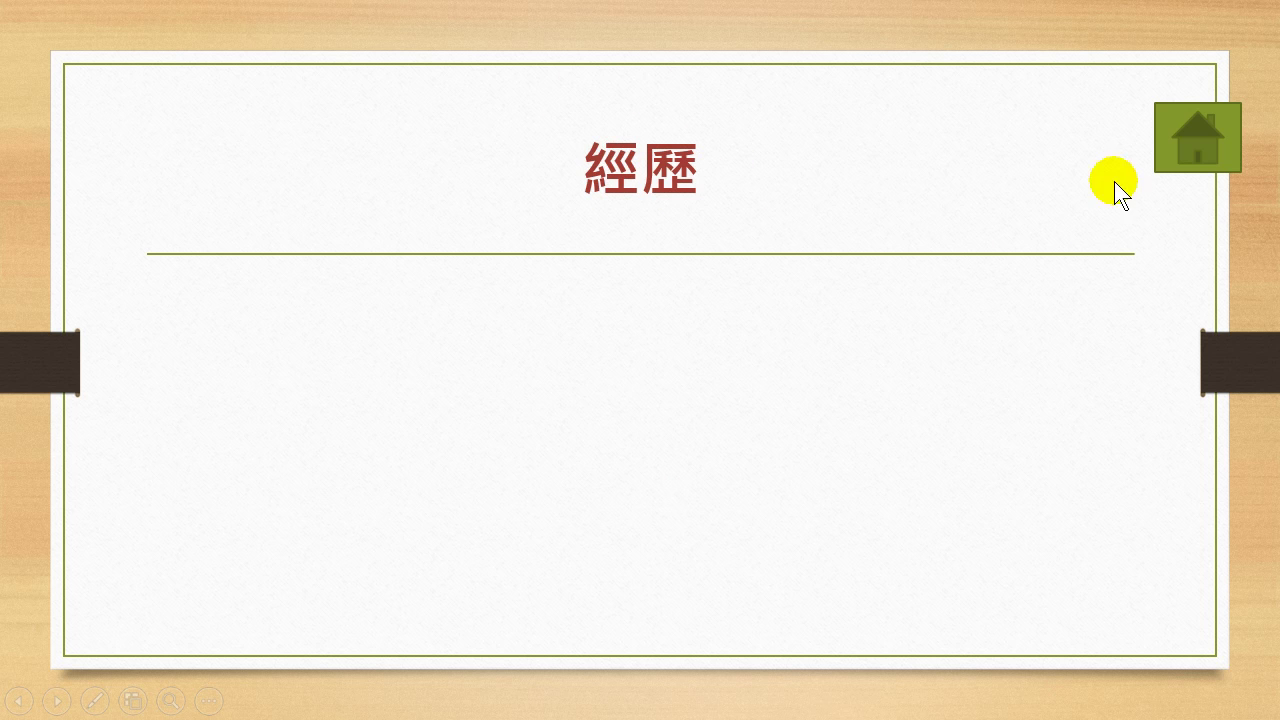
left_click(1203, 132)
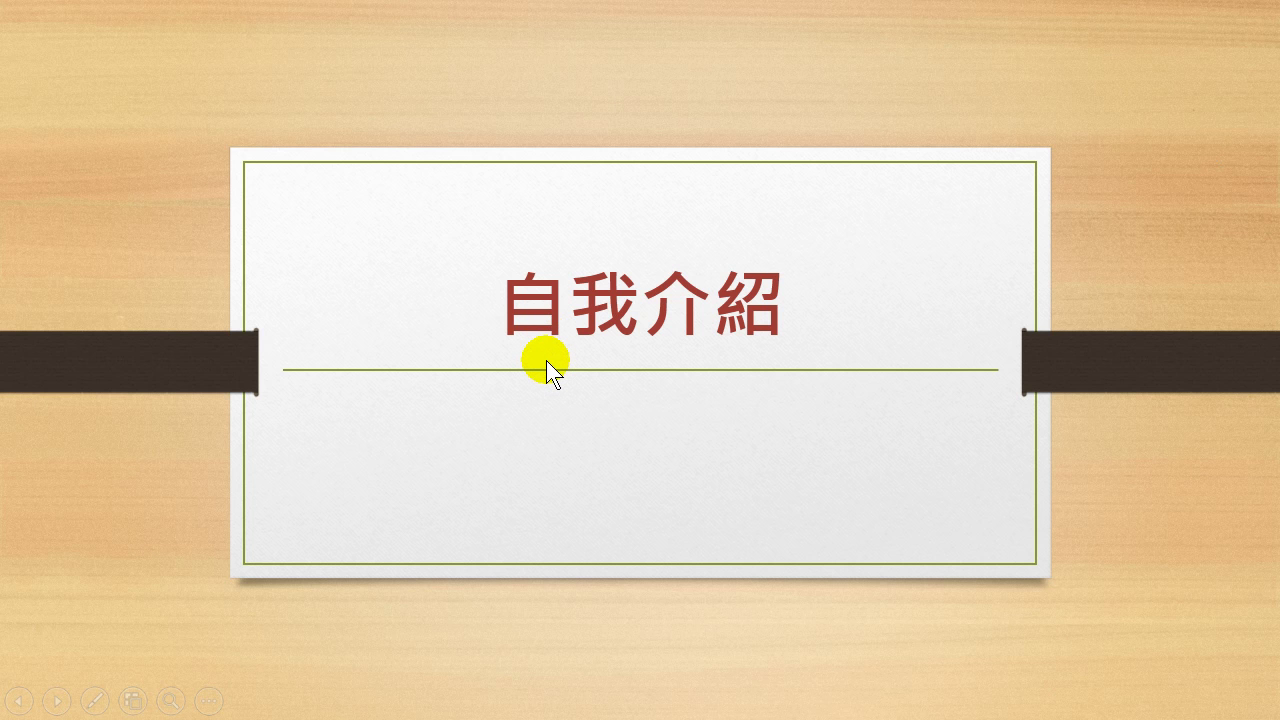
key("Escape")
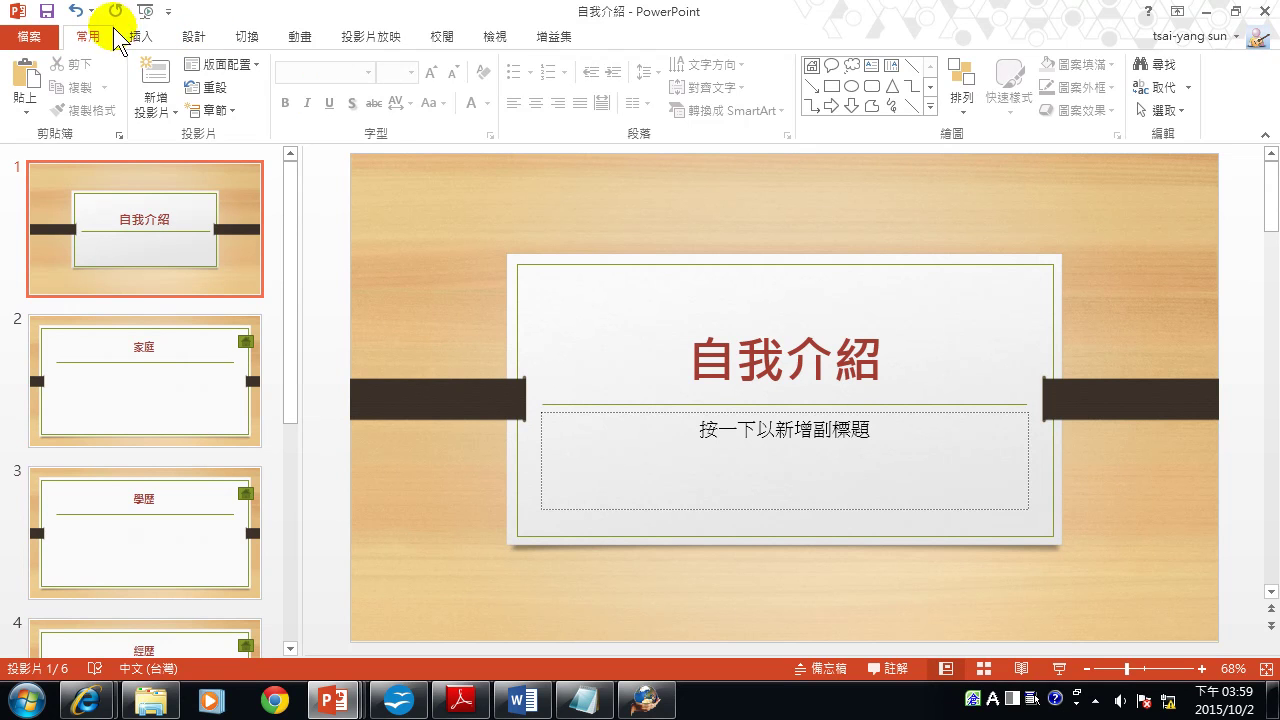
Dismiss the Shapes gallery without adding a shape and select slide 2.
left_click(148, 34)
left_click(350, 85)
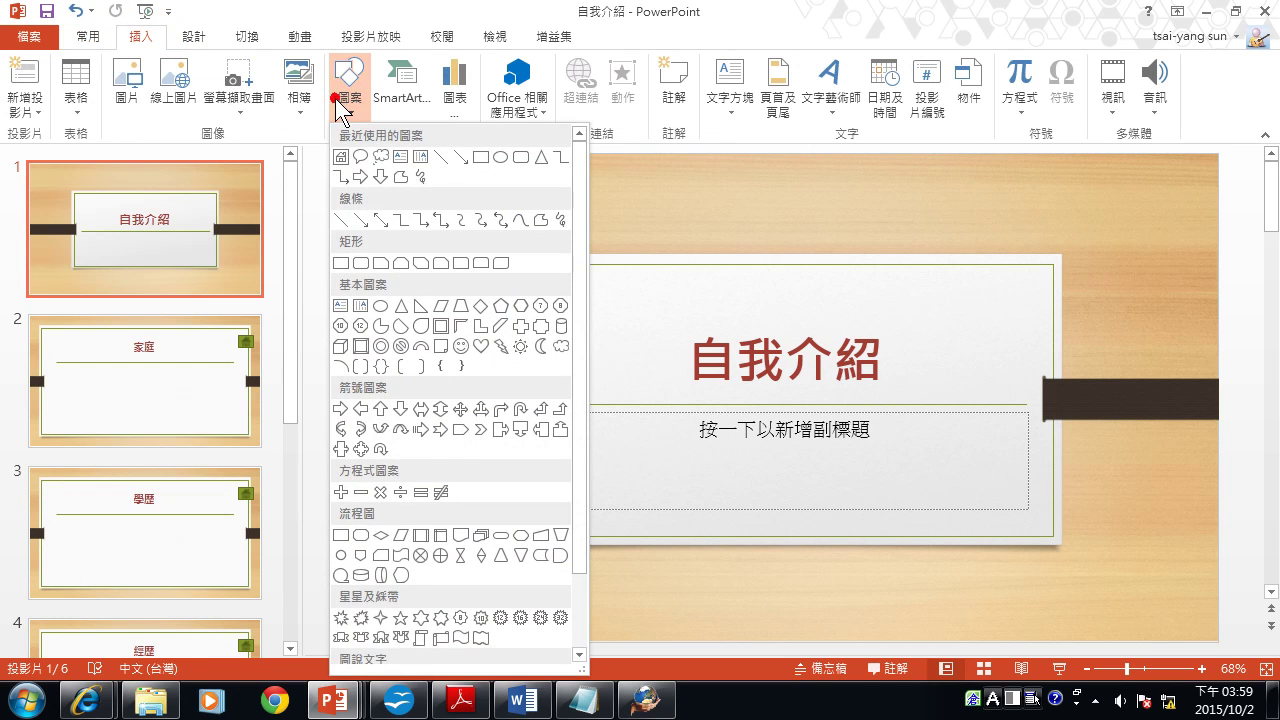
left_click_drag(584, 472, 582, 560)
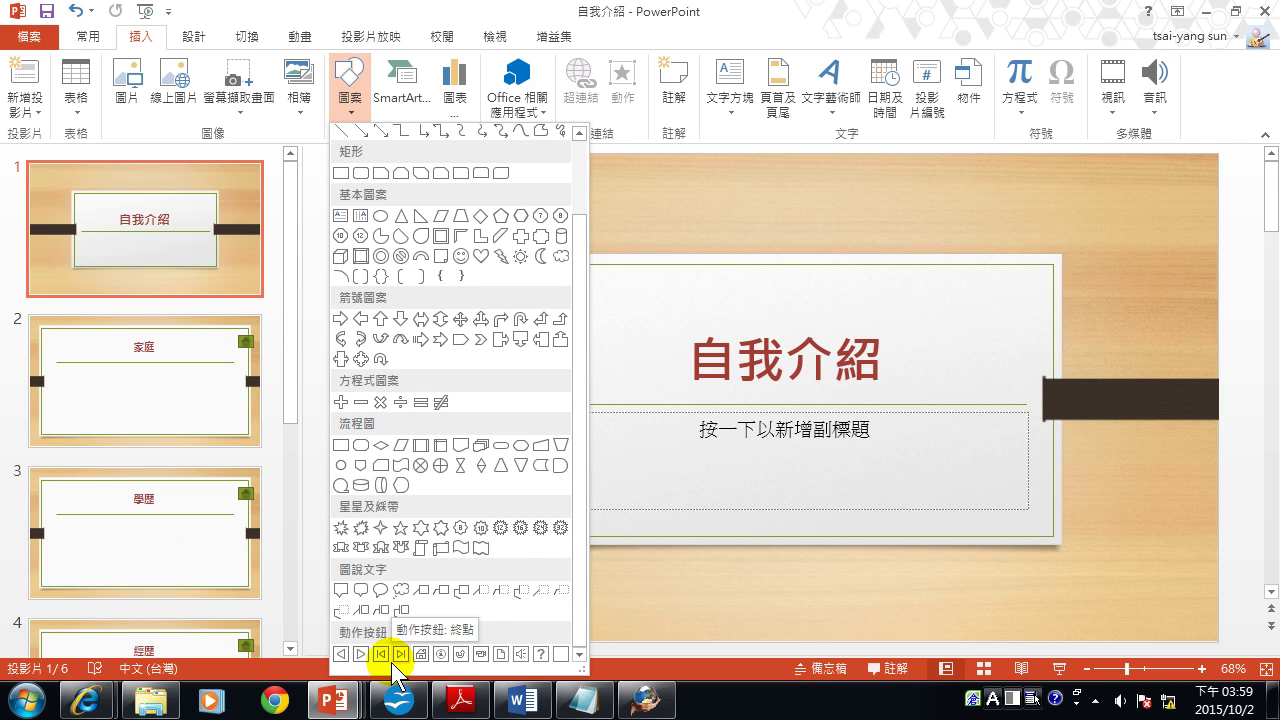
left_click(176, 222)
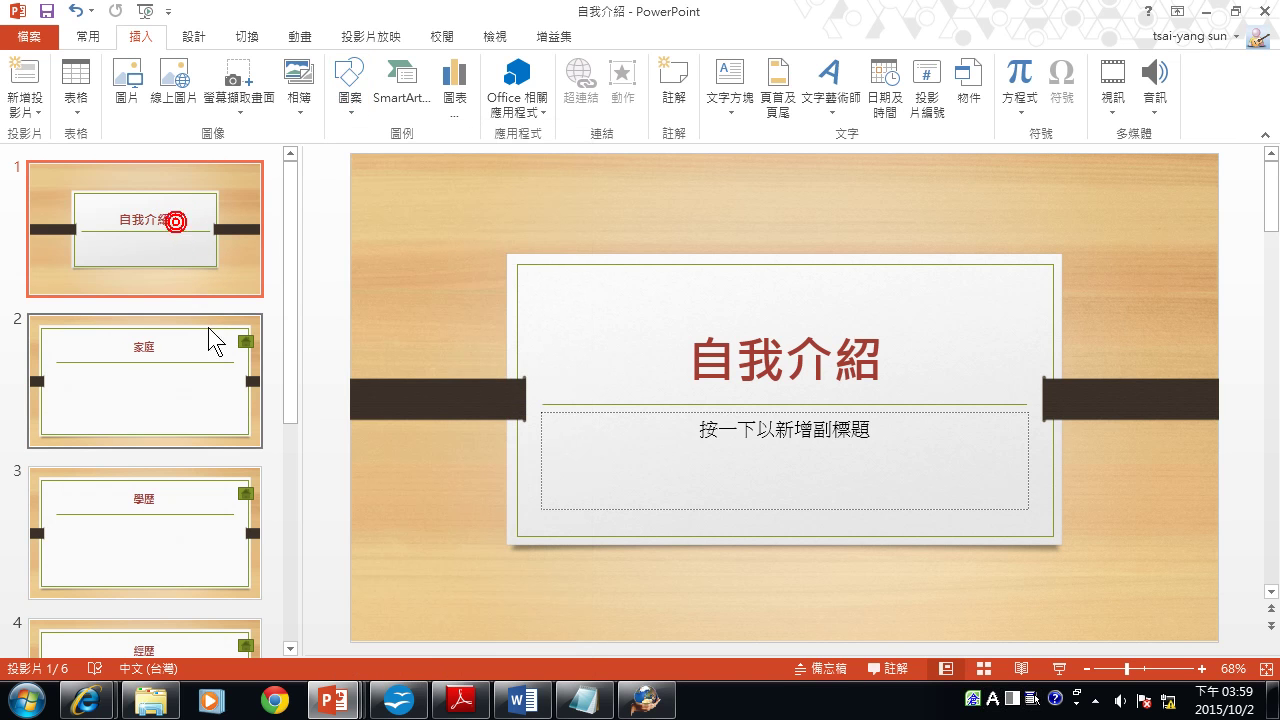
left_click(208, 341)
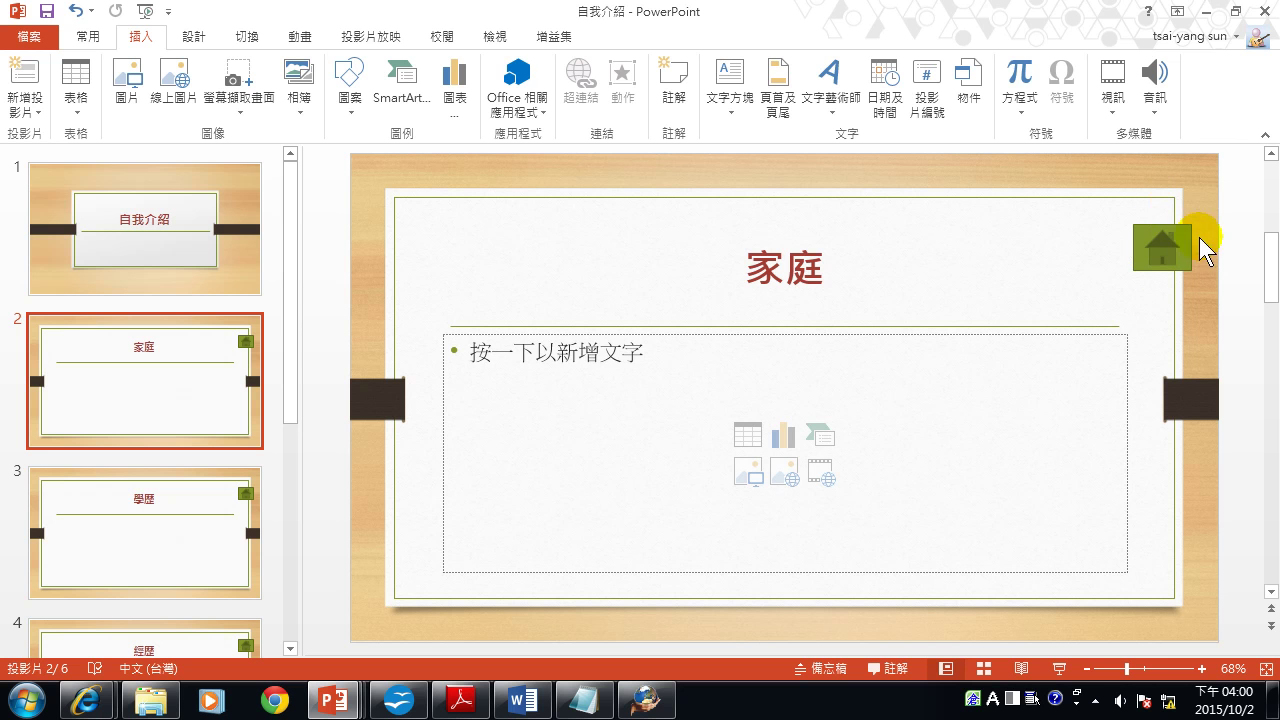
In Slide Master view, delete the green home button from the Title and Content layout.
left_click(496, 37)
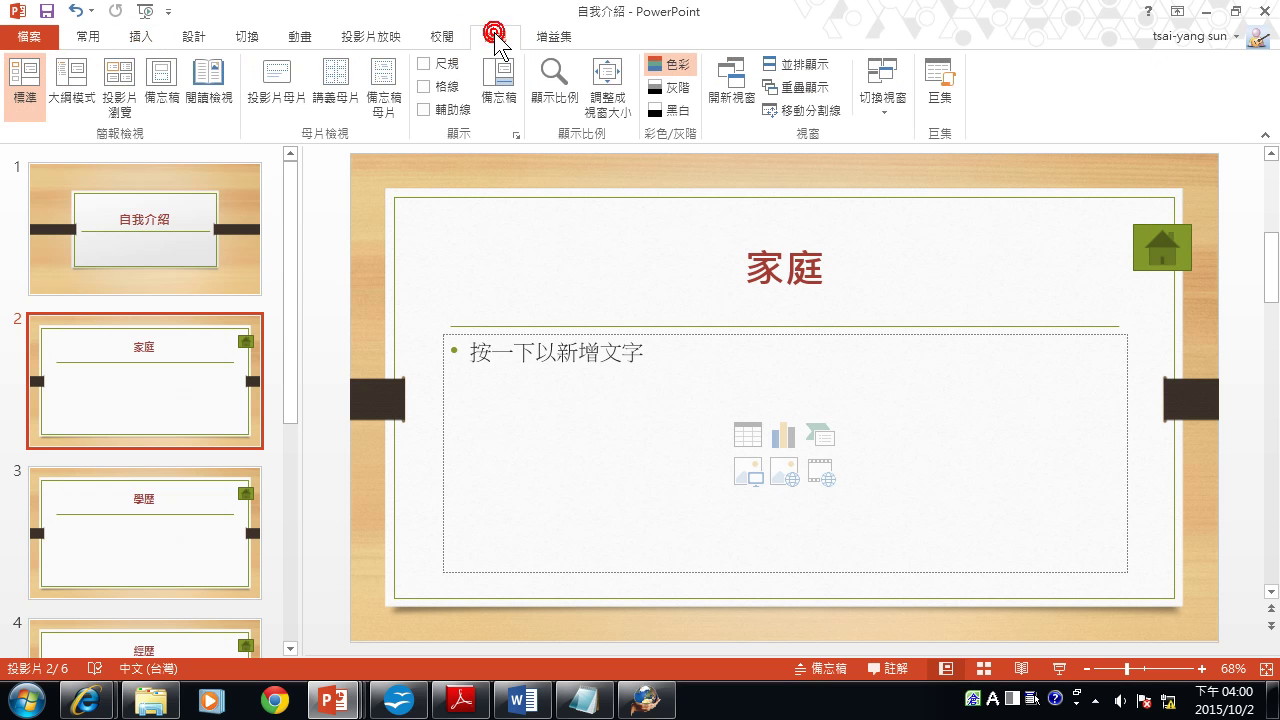
left_click(272, 90)
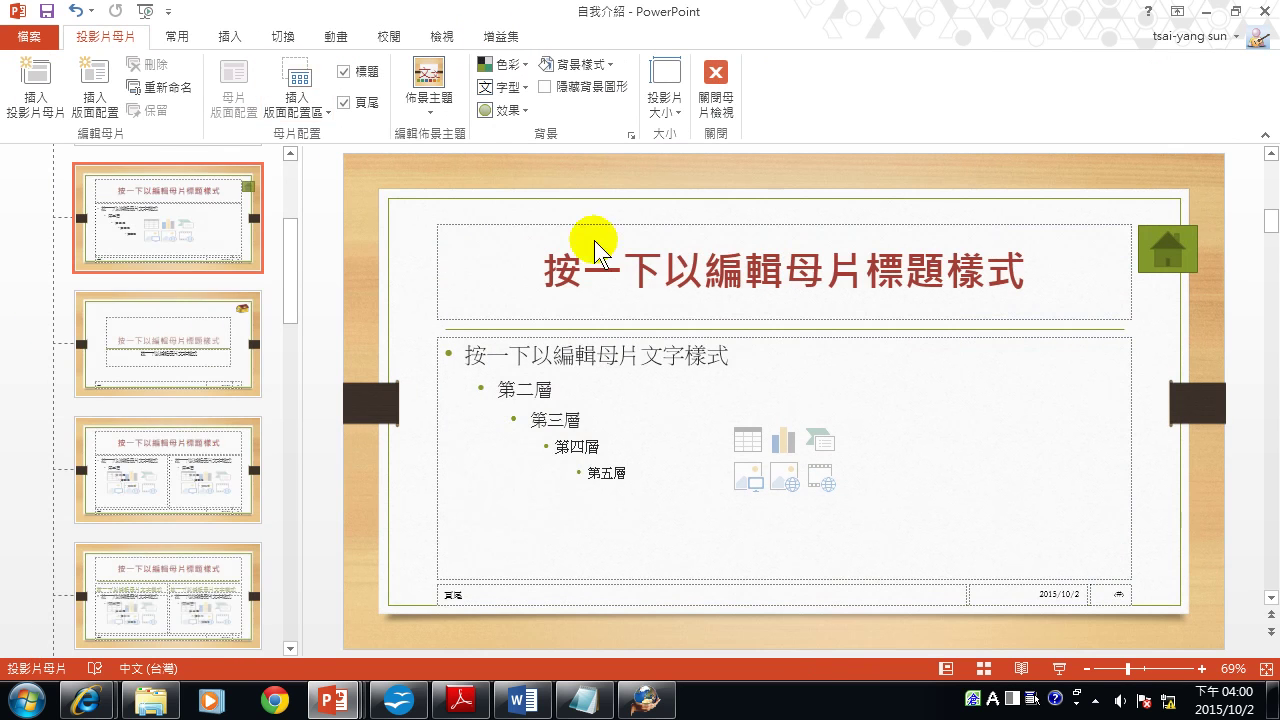
left_click(1165, 248)
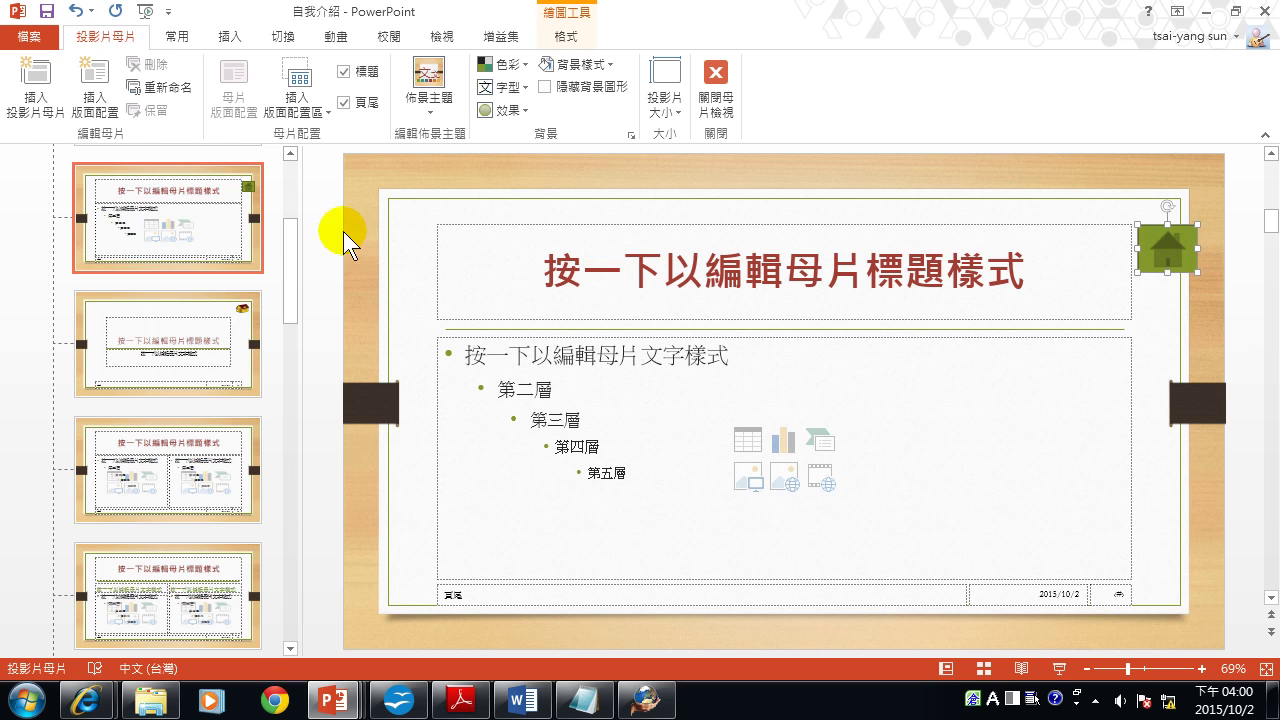
scroll(137, 286, "up", 3)
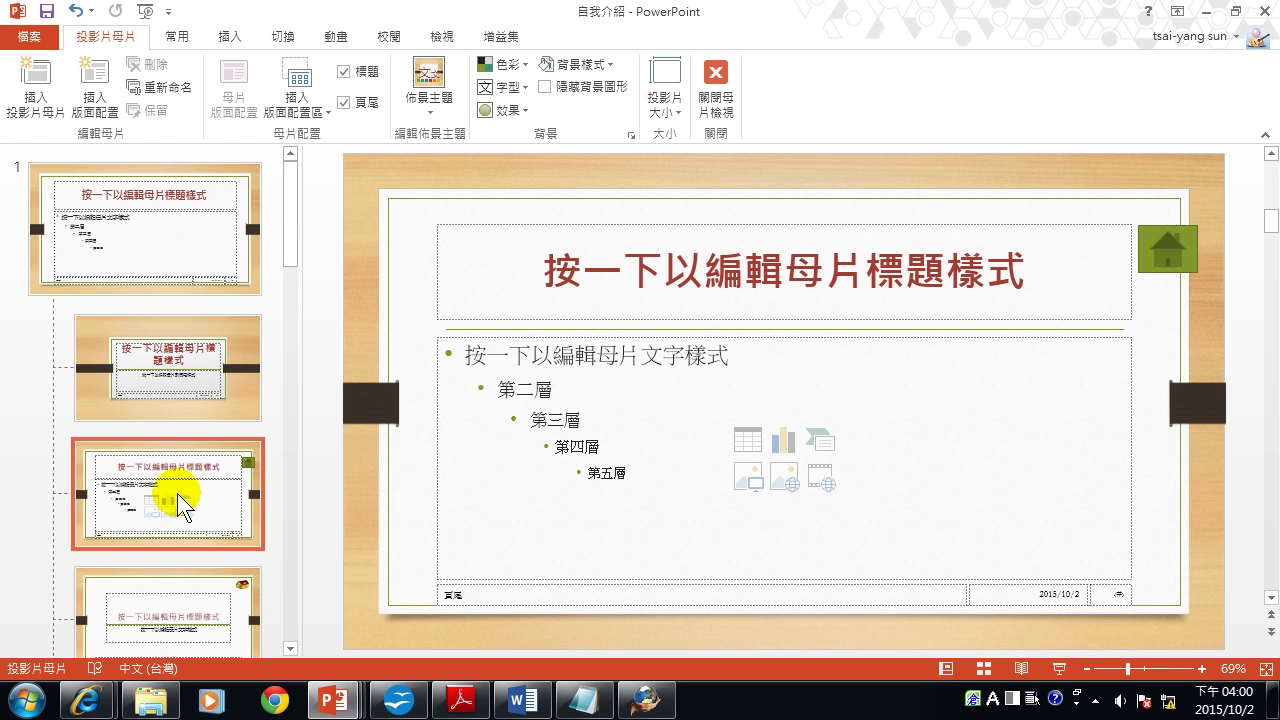
left_click(1166, 250)
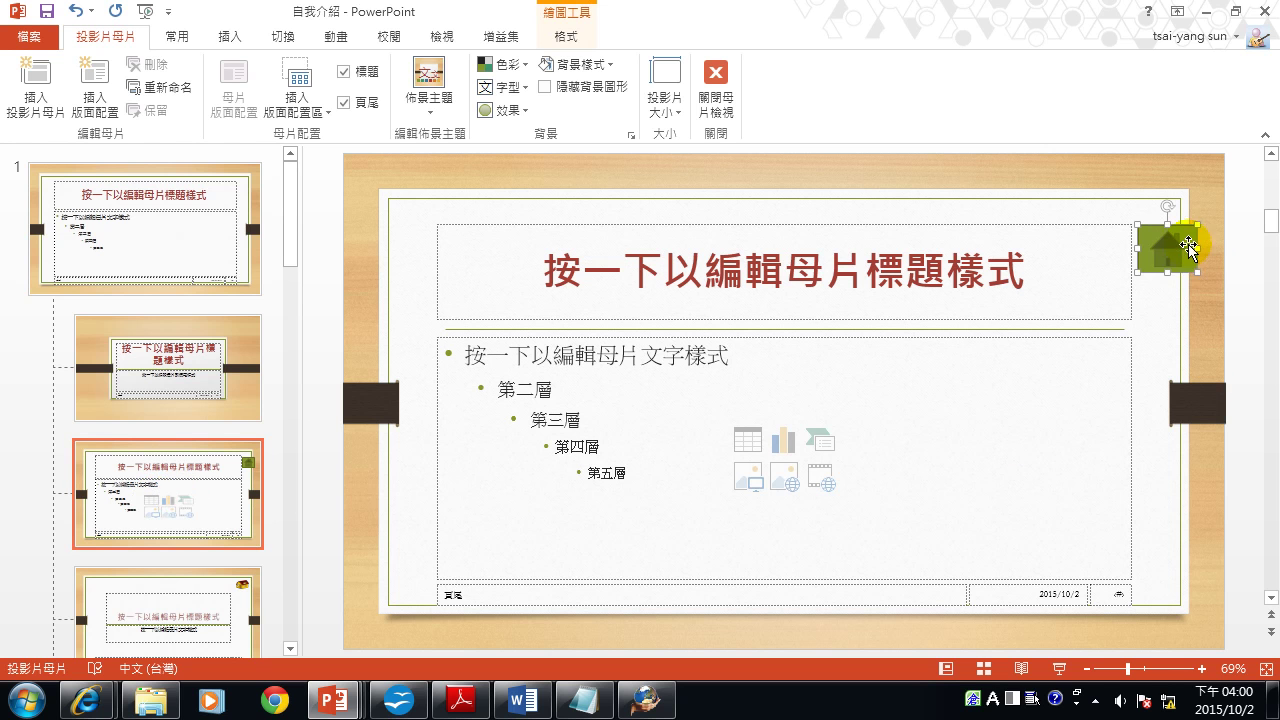
key("Delete")
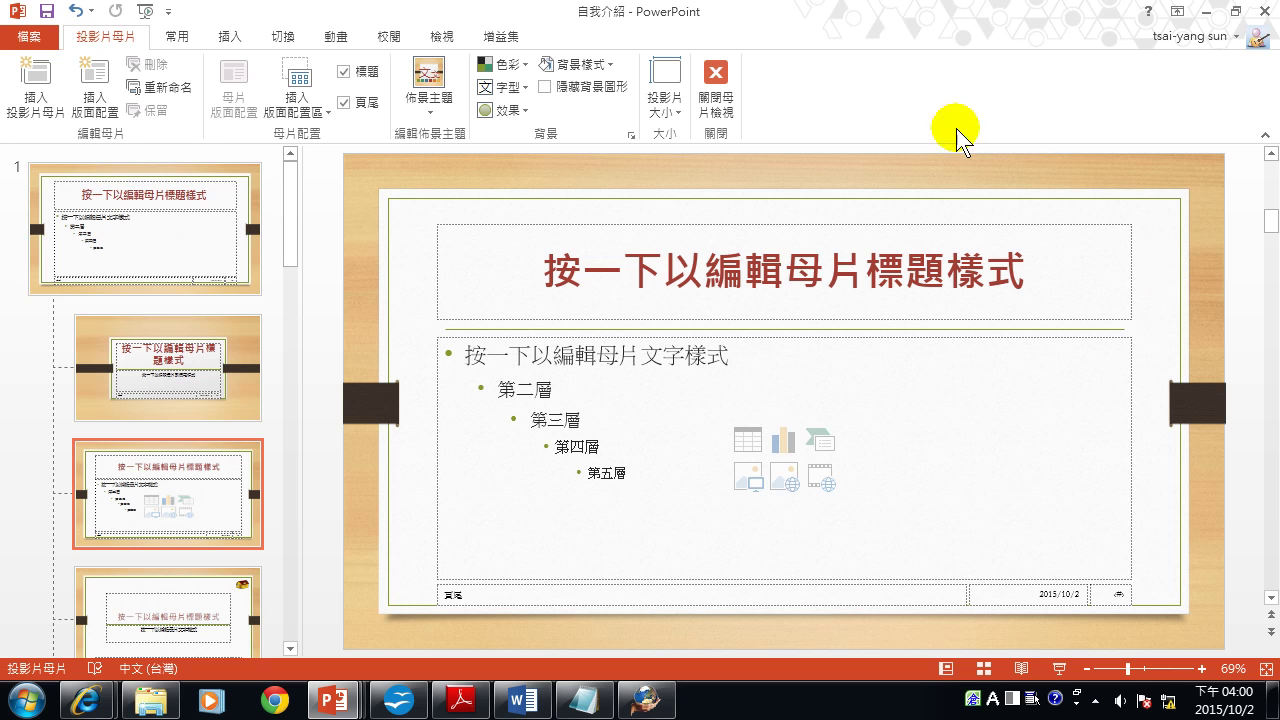
Insert the 'images' house picture from E:\統一企業 and move it to the layout's top-right.
left_click(233, 36)
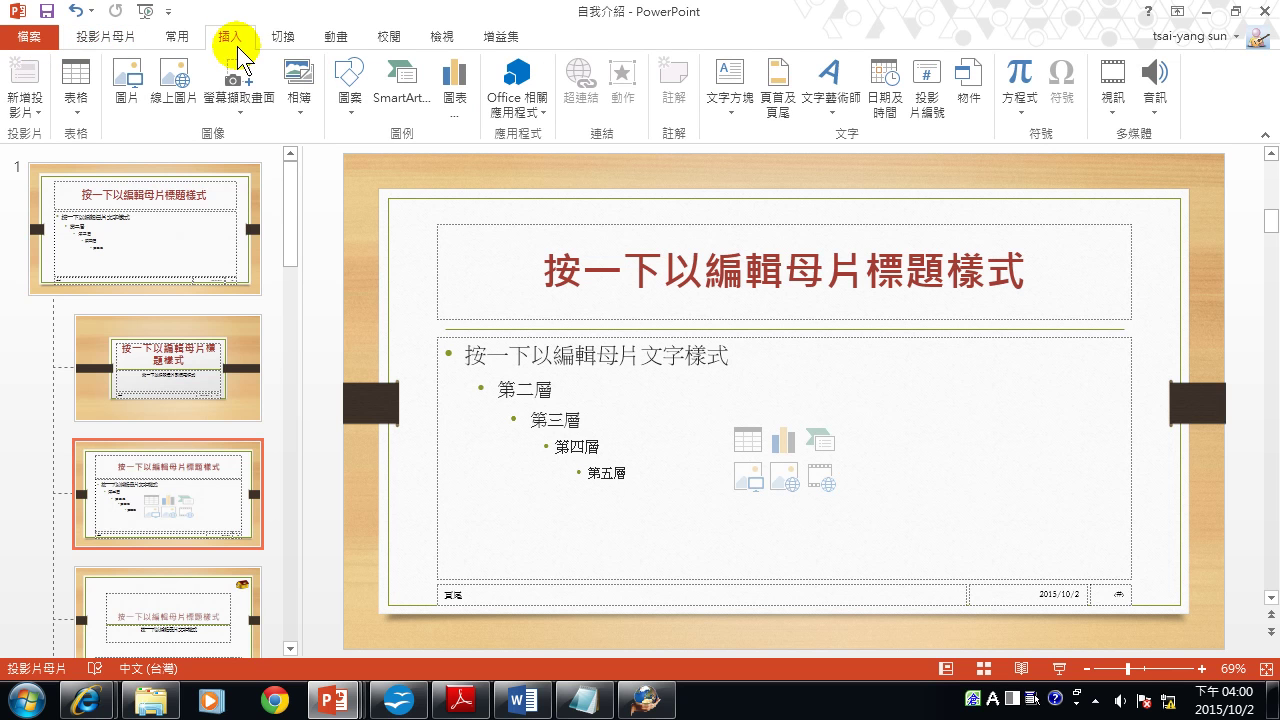
left_click(124, 85)
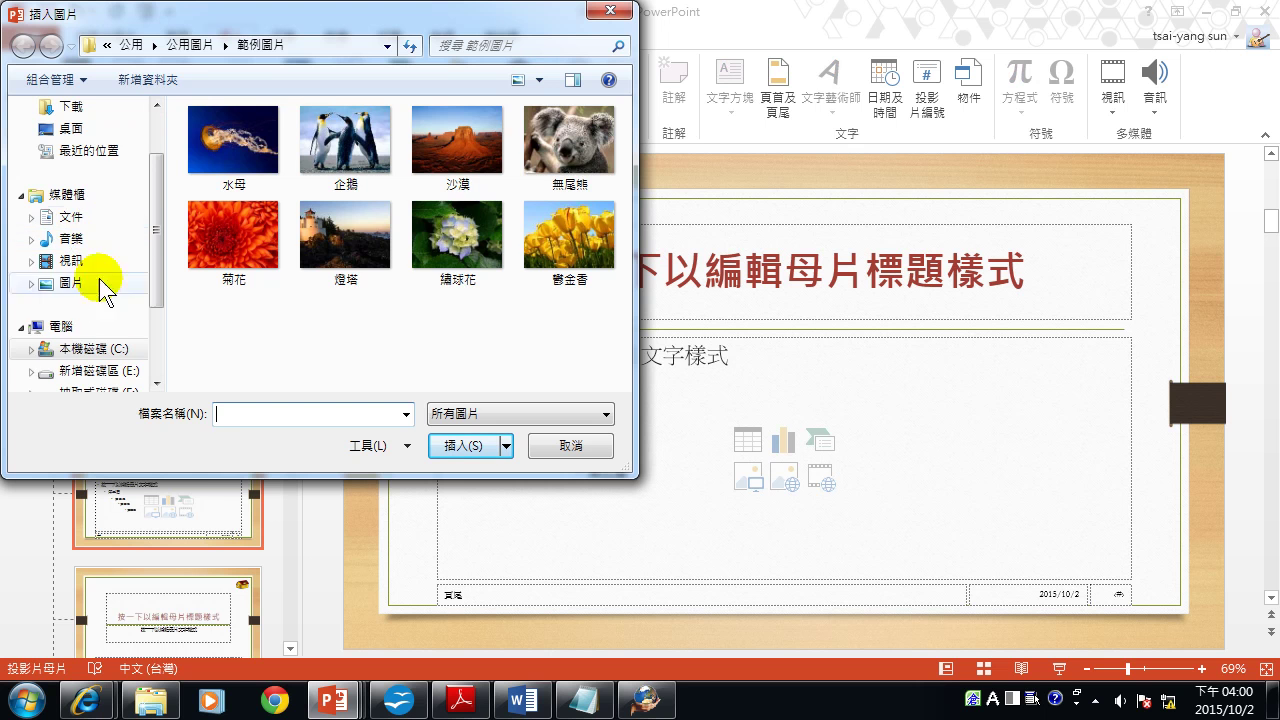
left_click(112, 371)
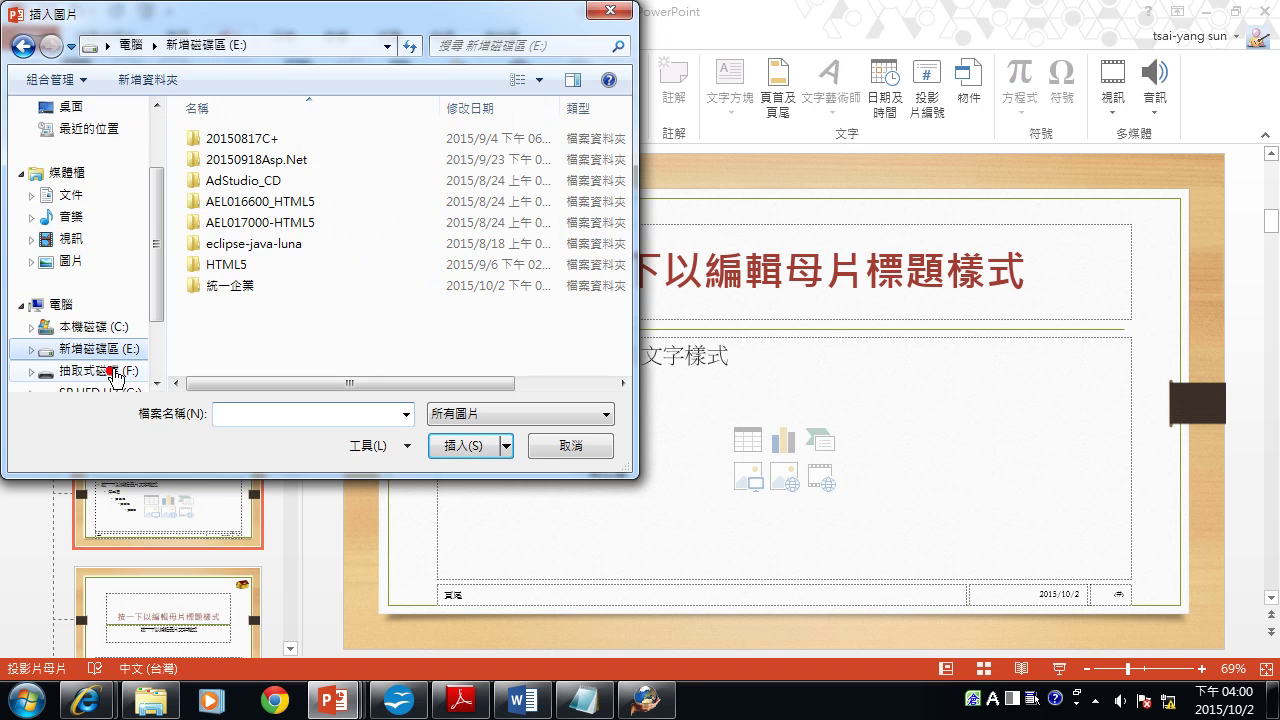
double_click(232, 285)
left_click(252, 152)
double_click(252, 152)
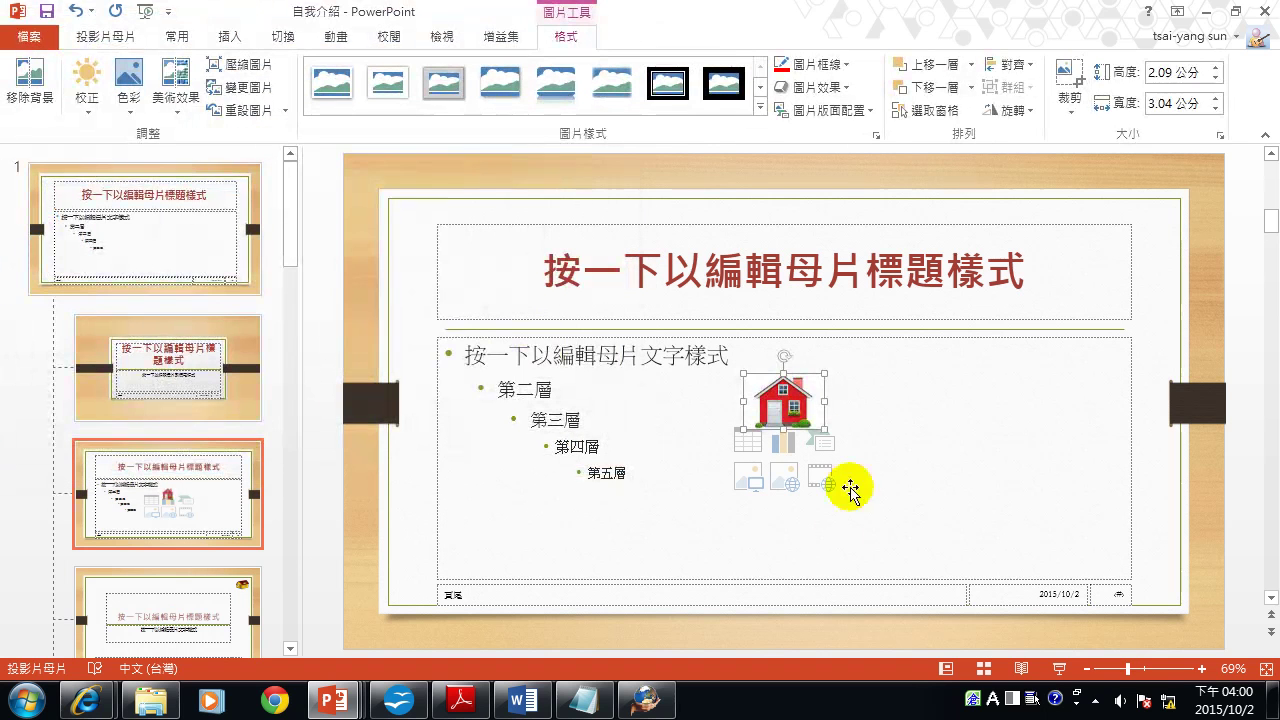
left_click_drag(790, 400, 1157, 257)
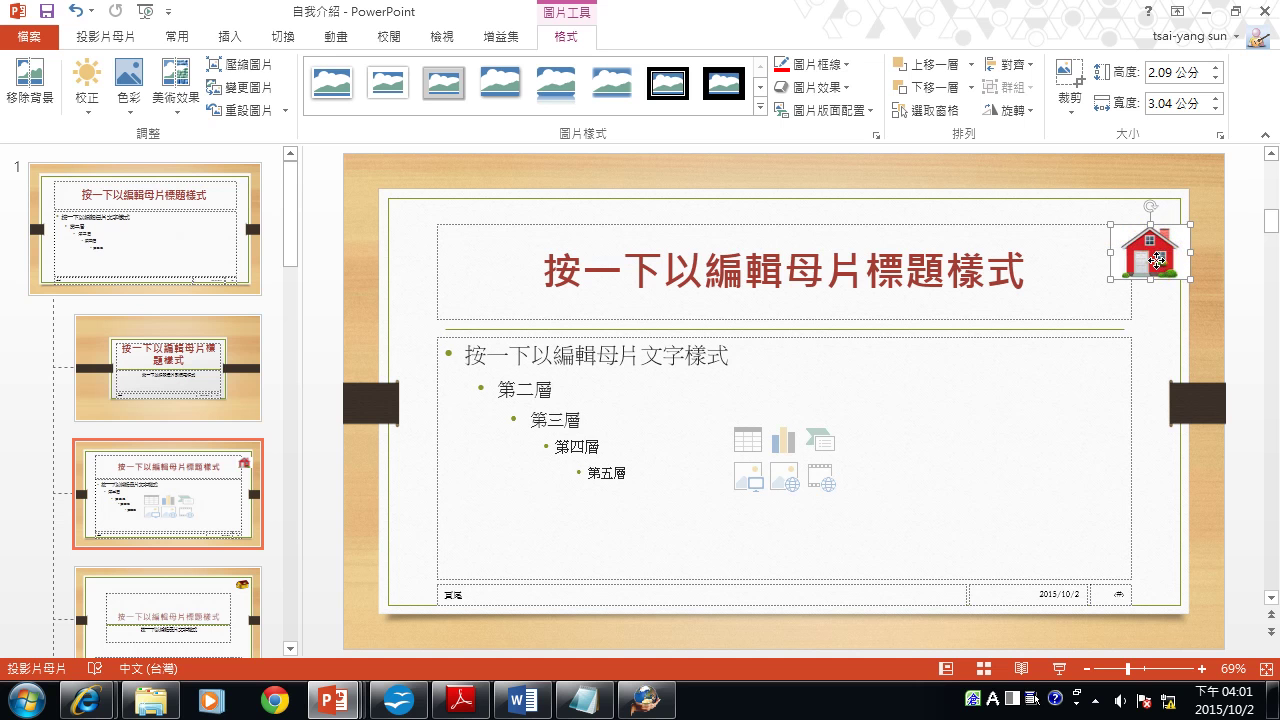
left_click(228, 36)
Open Action Settings for the house picture, choose Hyperlink to, and expand its destinations.
left_click(622, 80)
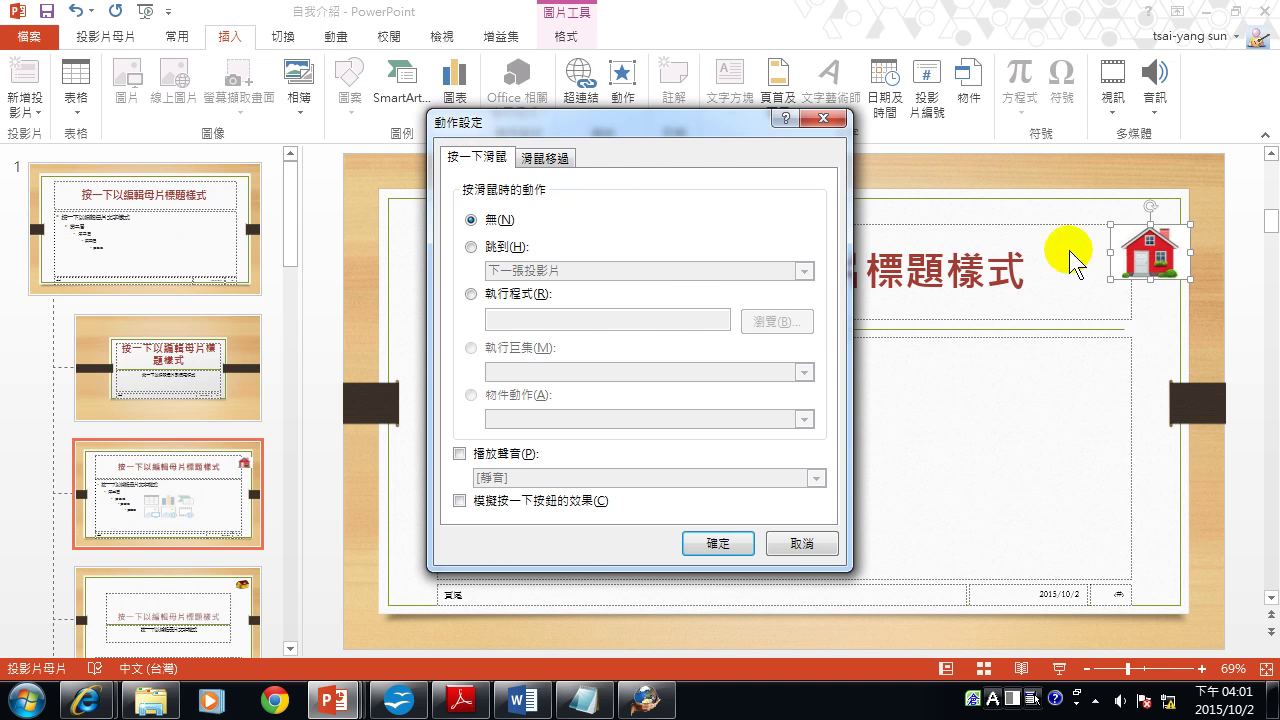
left_click(503, 250)
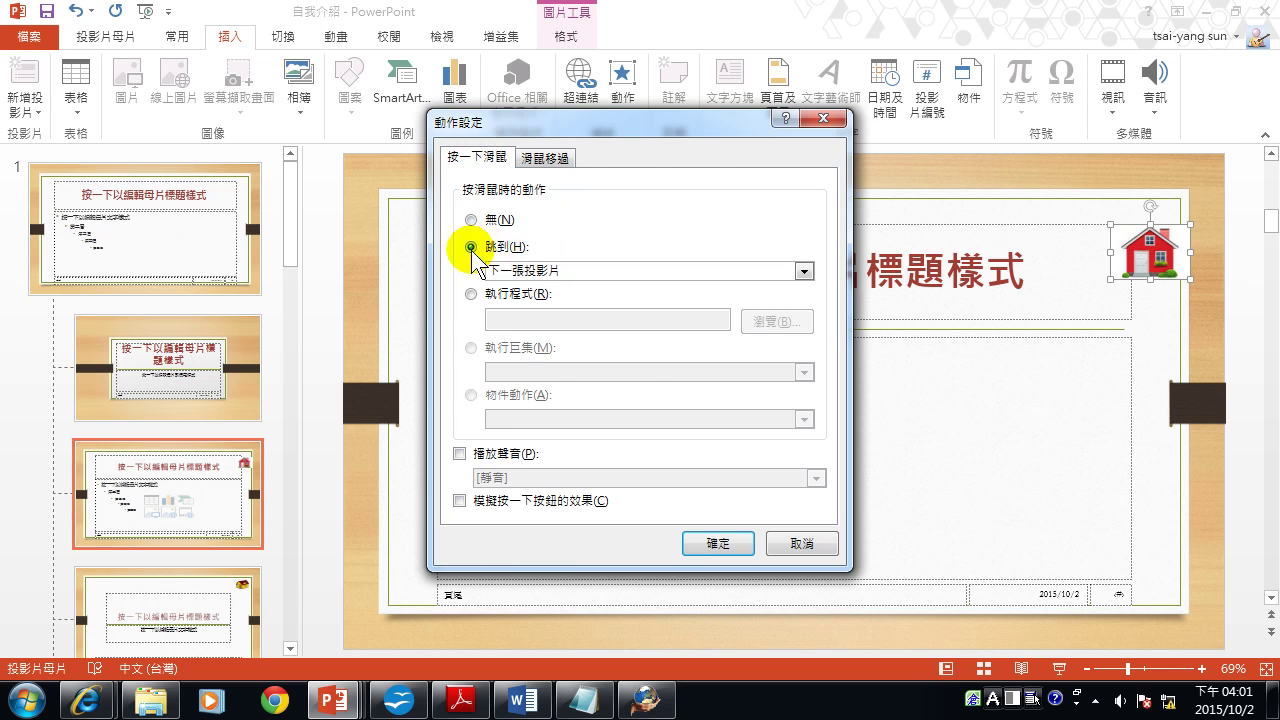
left_click(521, 272)
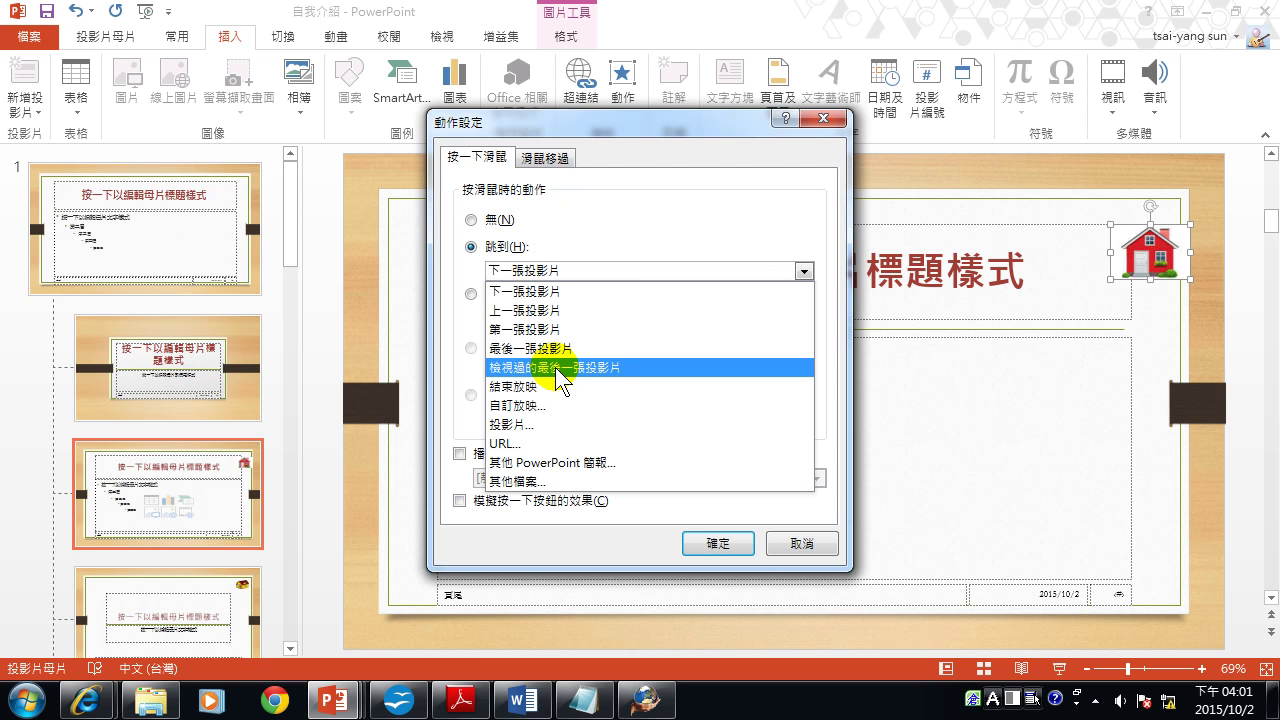
Set the house picture's hyperlink target to slide 1, 自我介紹, and confirm both dialogs.
left_click(522, 425)
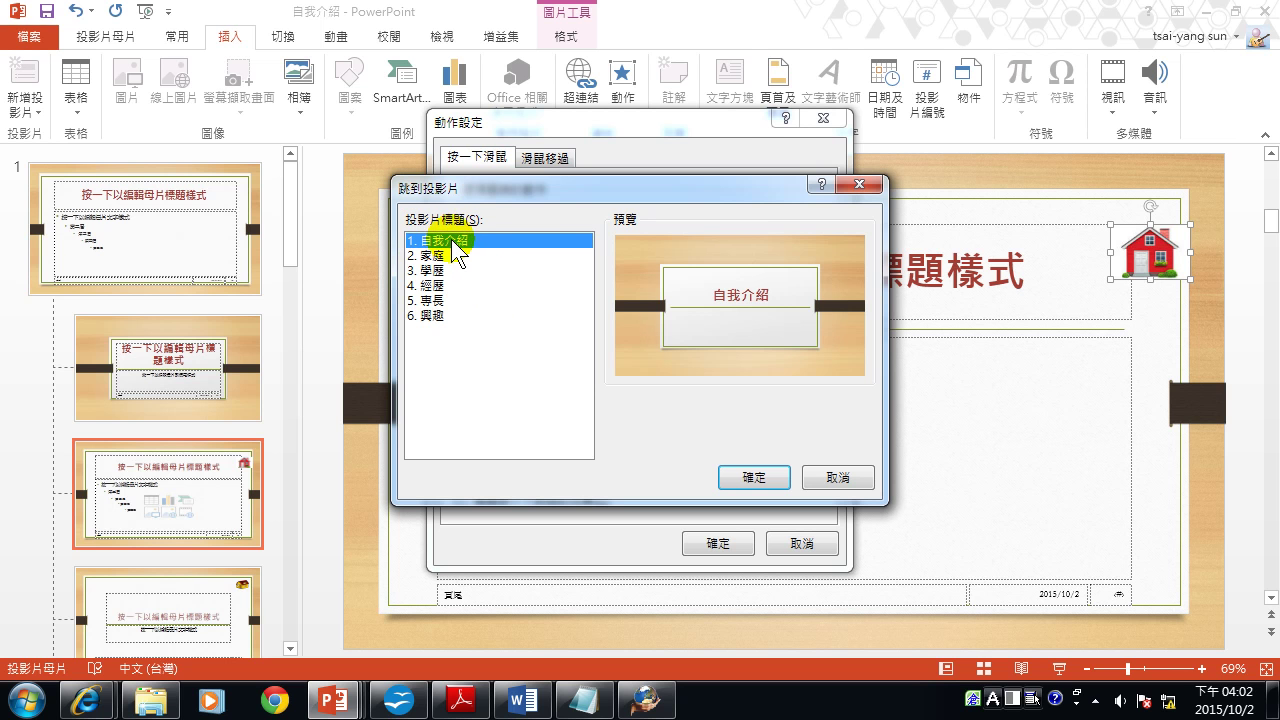
left_click(451, 240)
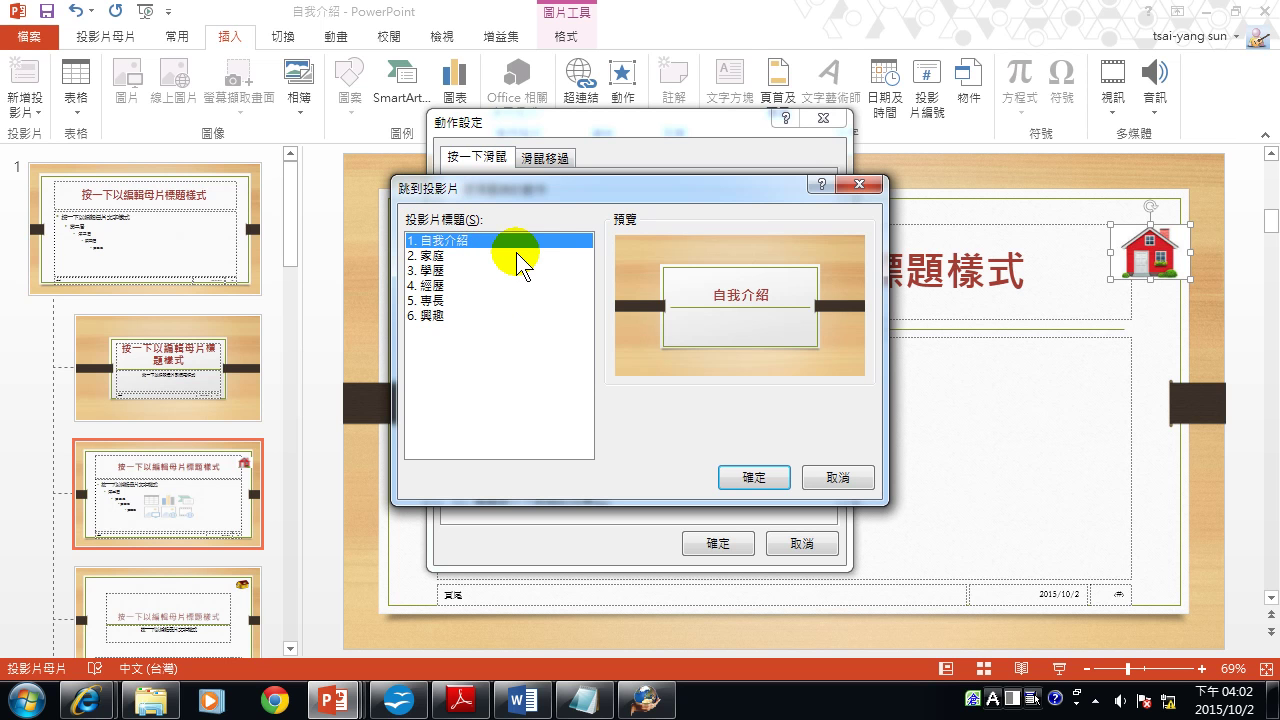
left_click(768, 479)
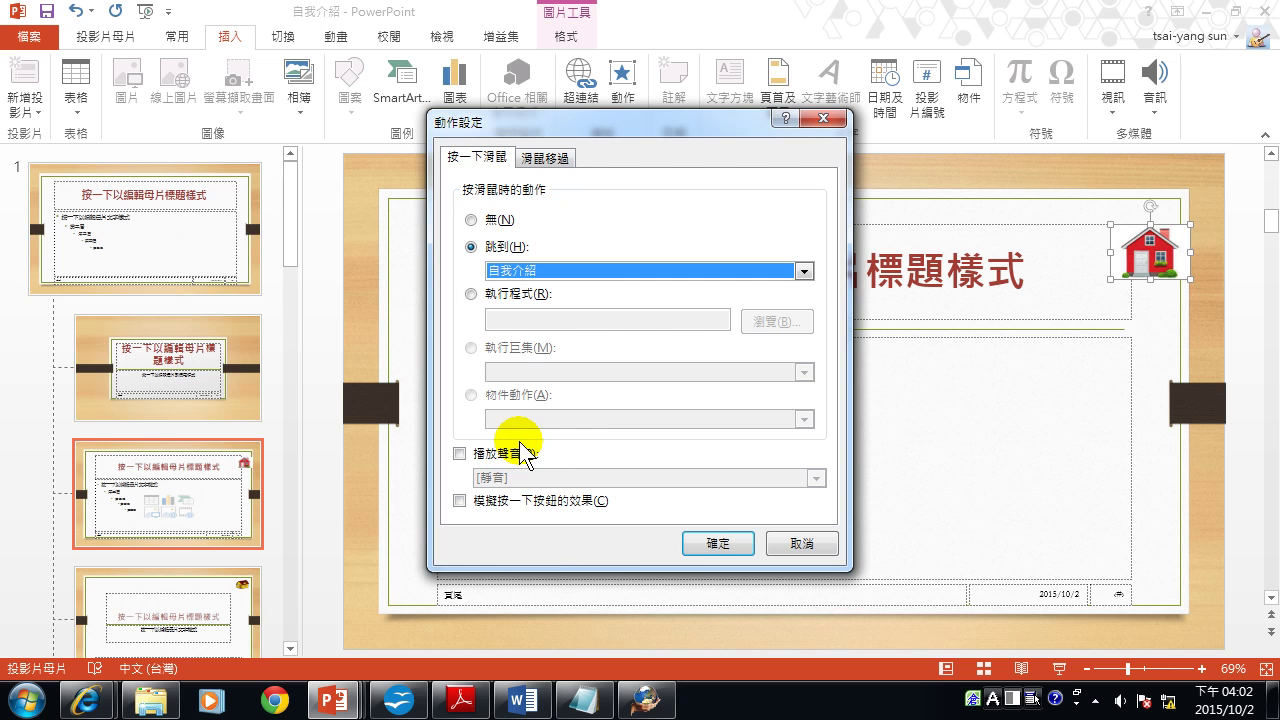
left_click(712, 546)
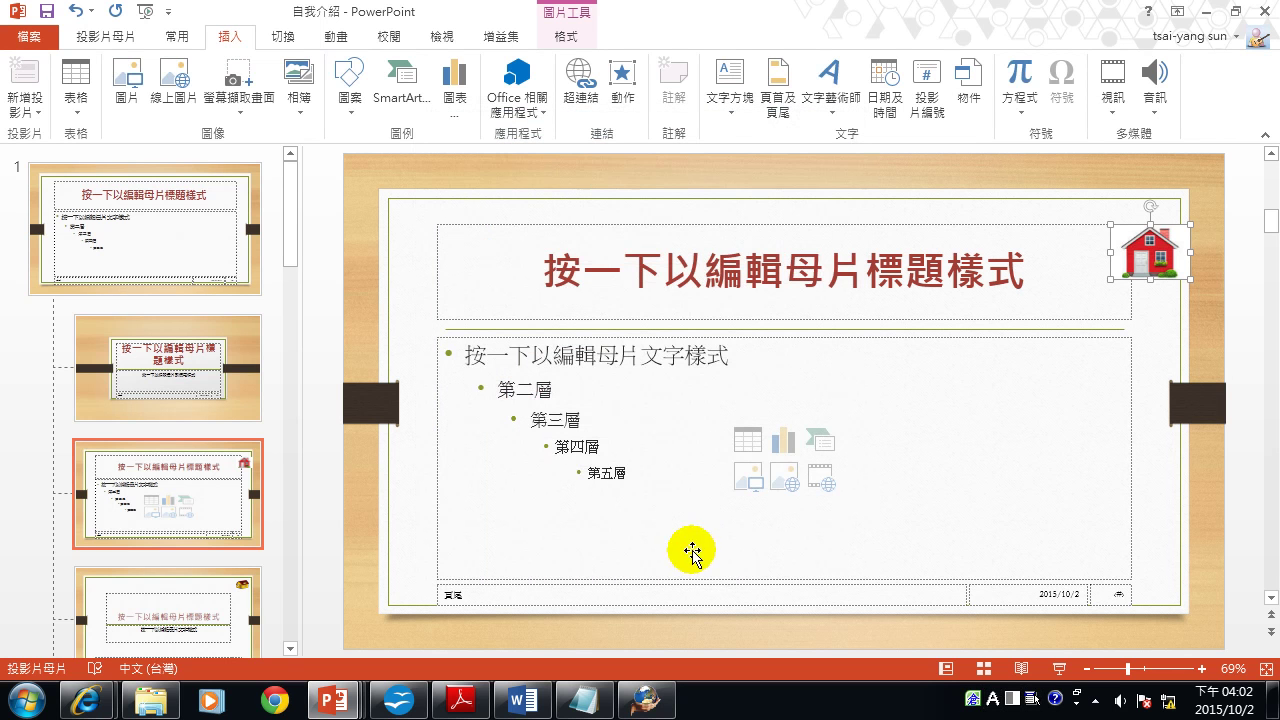
Close Master view and start the slide show on the 自我介紹 title slide.
left_click(105, 36)
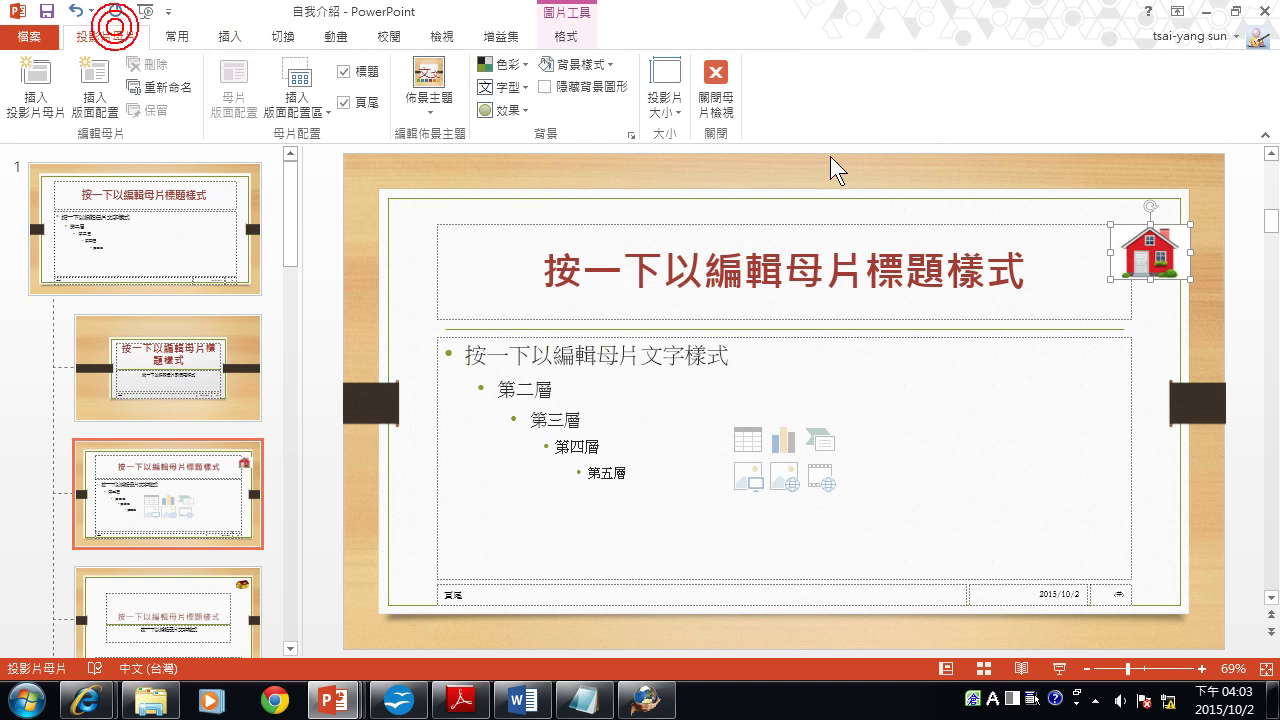
left_click(707, 80)
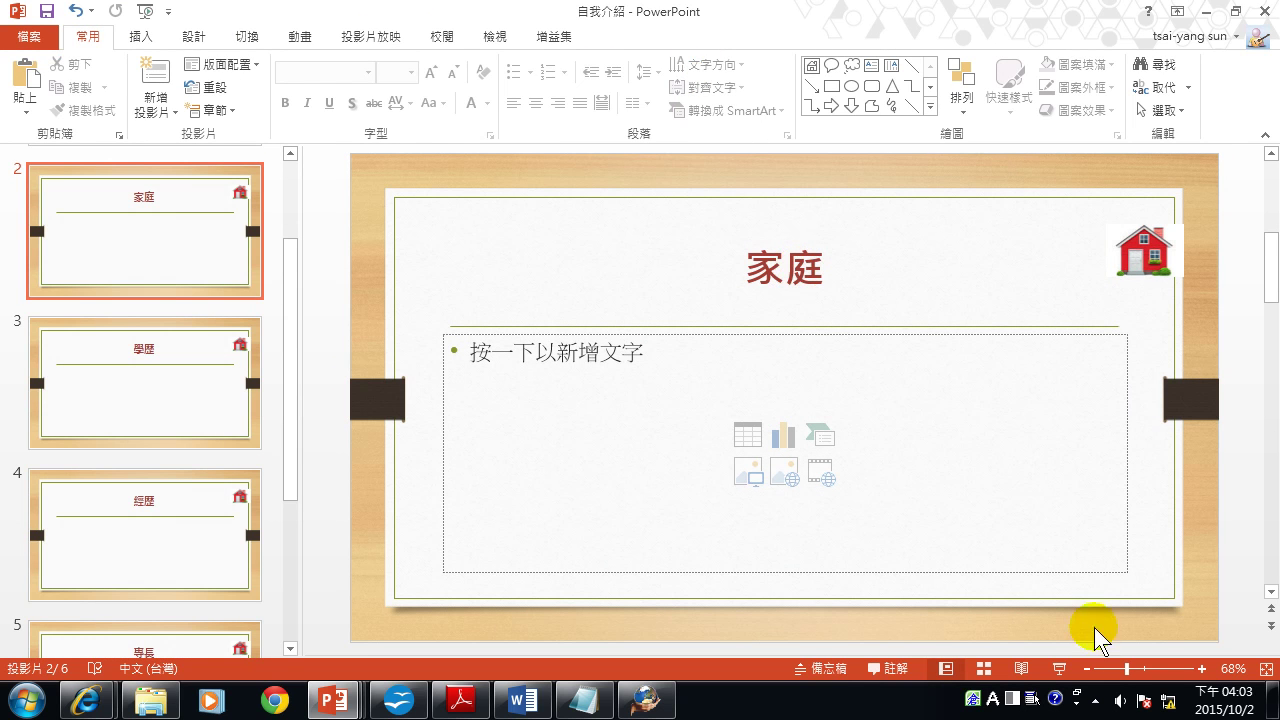
left_click(1059, 680)
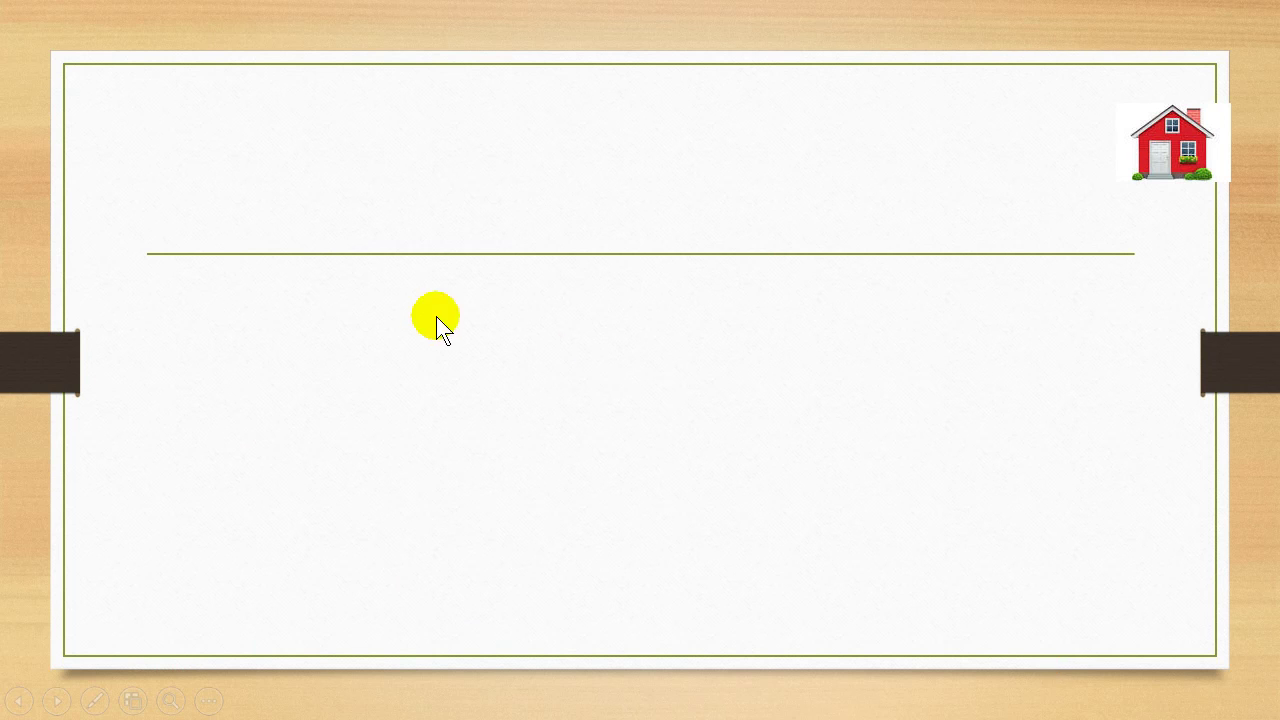
key("Left")
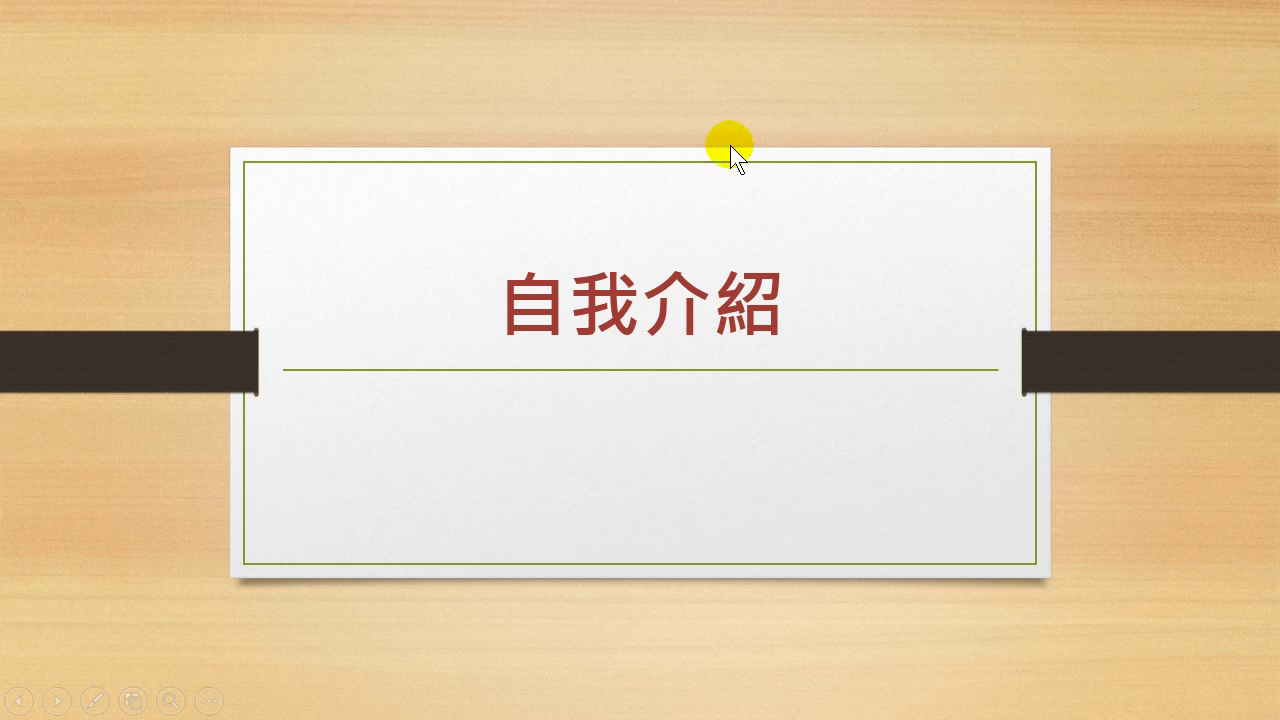
Advance through four slides, then jump back to the title slide with the house picture.
left_click(639, 236)
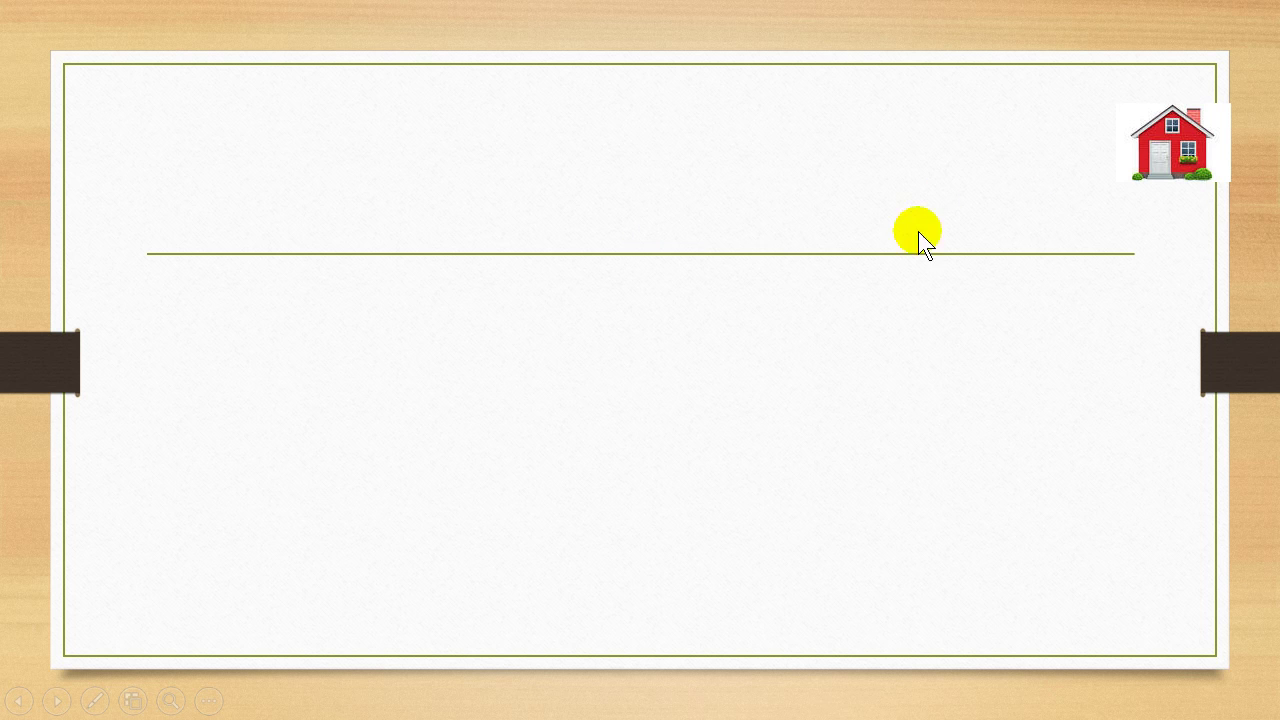
left_click(631, 234)
left_click(723, 496)
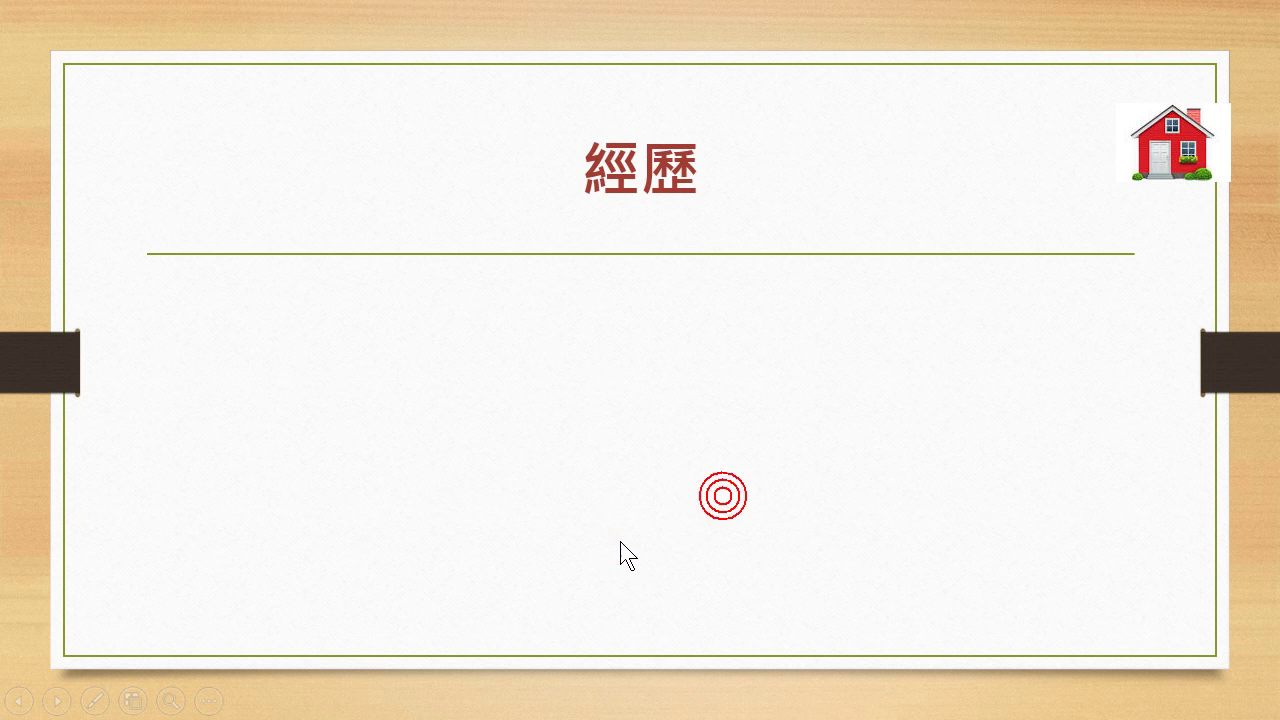
left_click(620, 541)
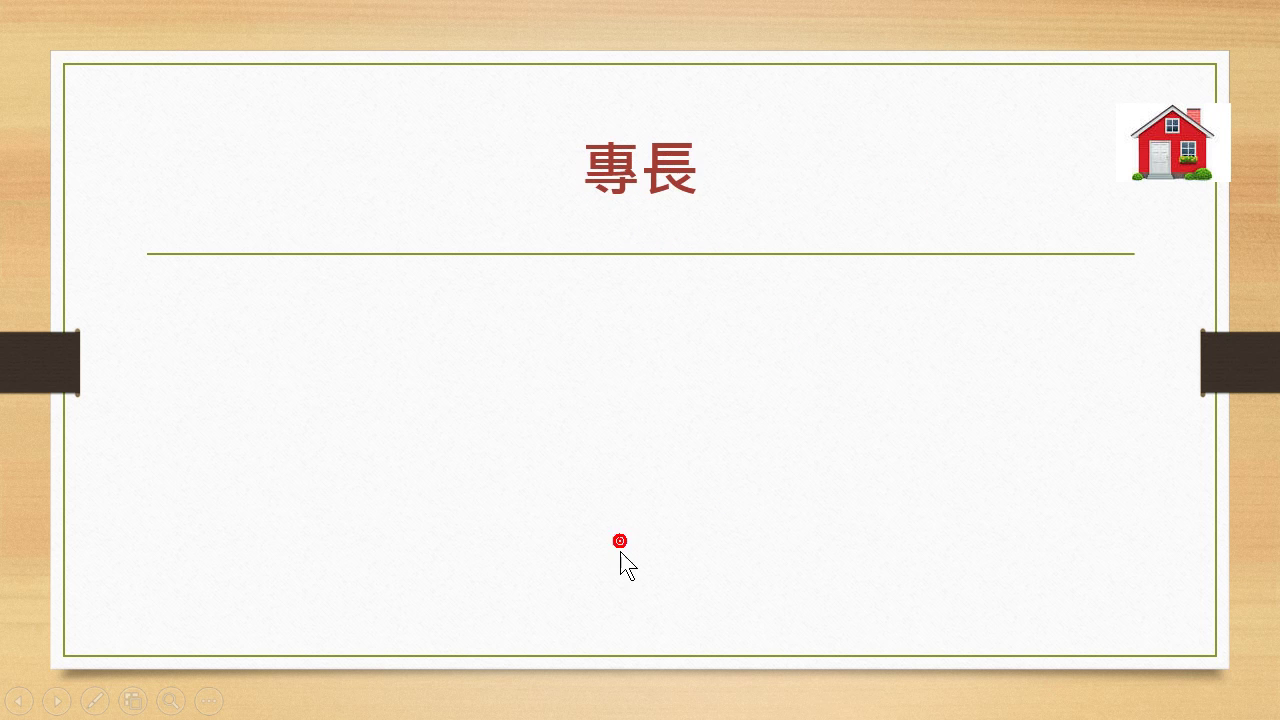
left_click(1158, 150)
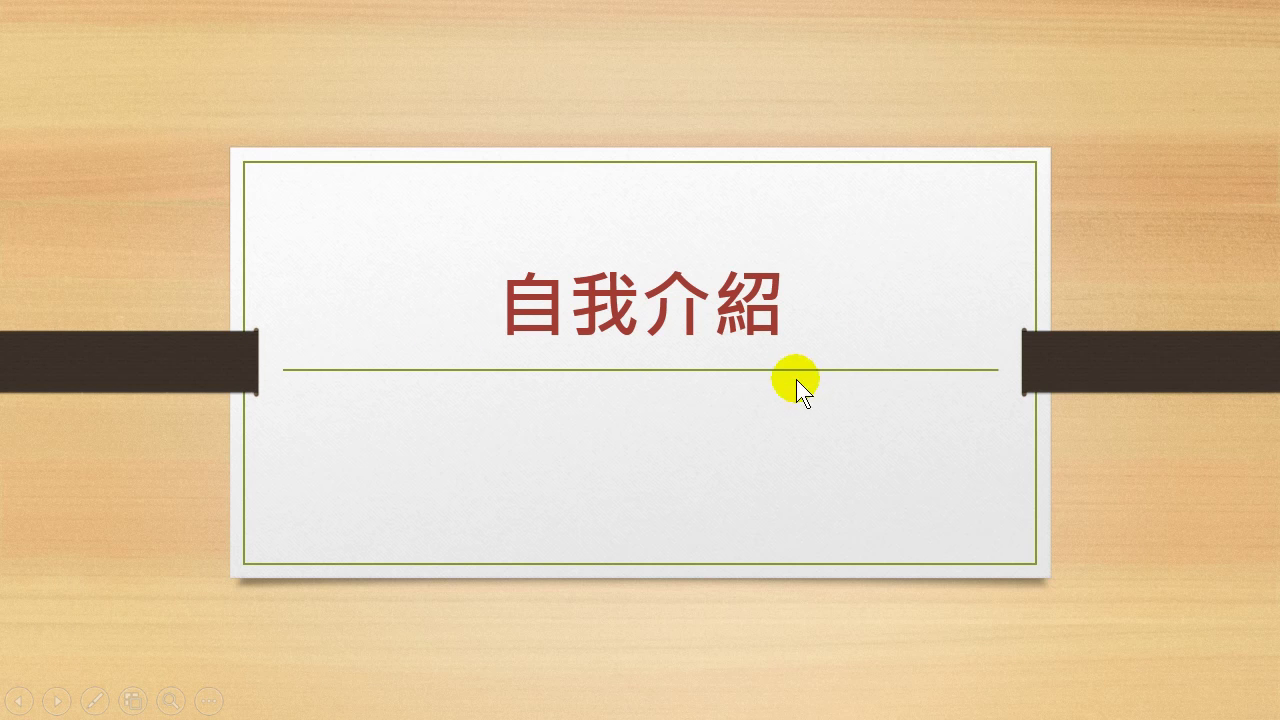
Advance through the slides again, return home via the house link, and exit the show.
left_click(706, 489)
left_click(704, 510)
left_click(731, 549)
left_click(732, 553)
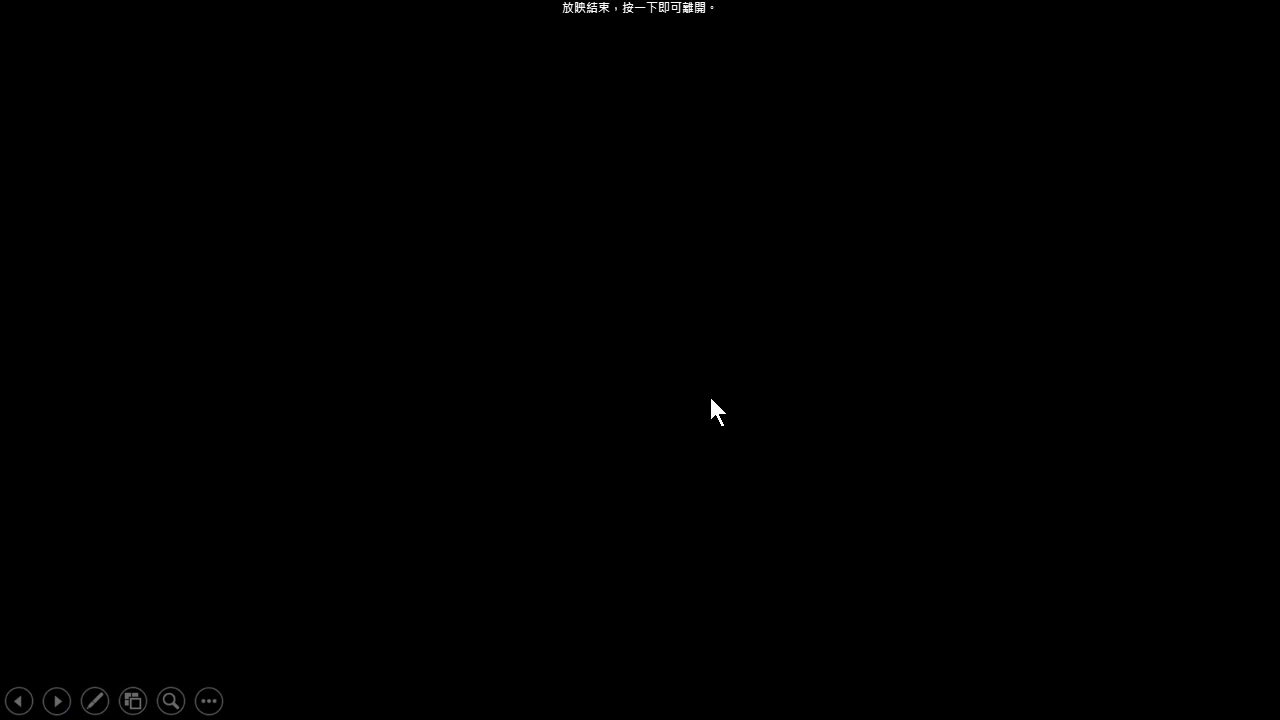
scroll(711, 380, "up", 1)
scroll(713, 384, "up", 1)
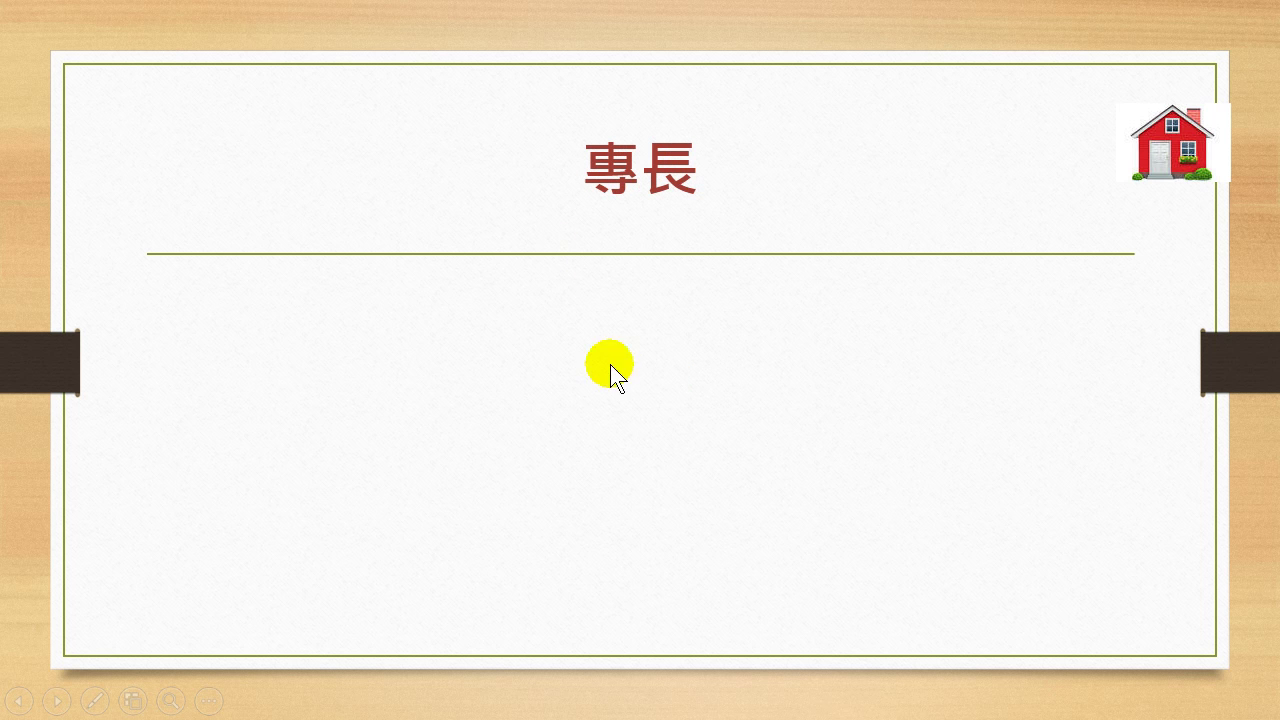
left_click(628, 390)
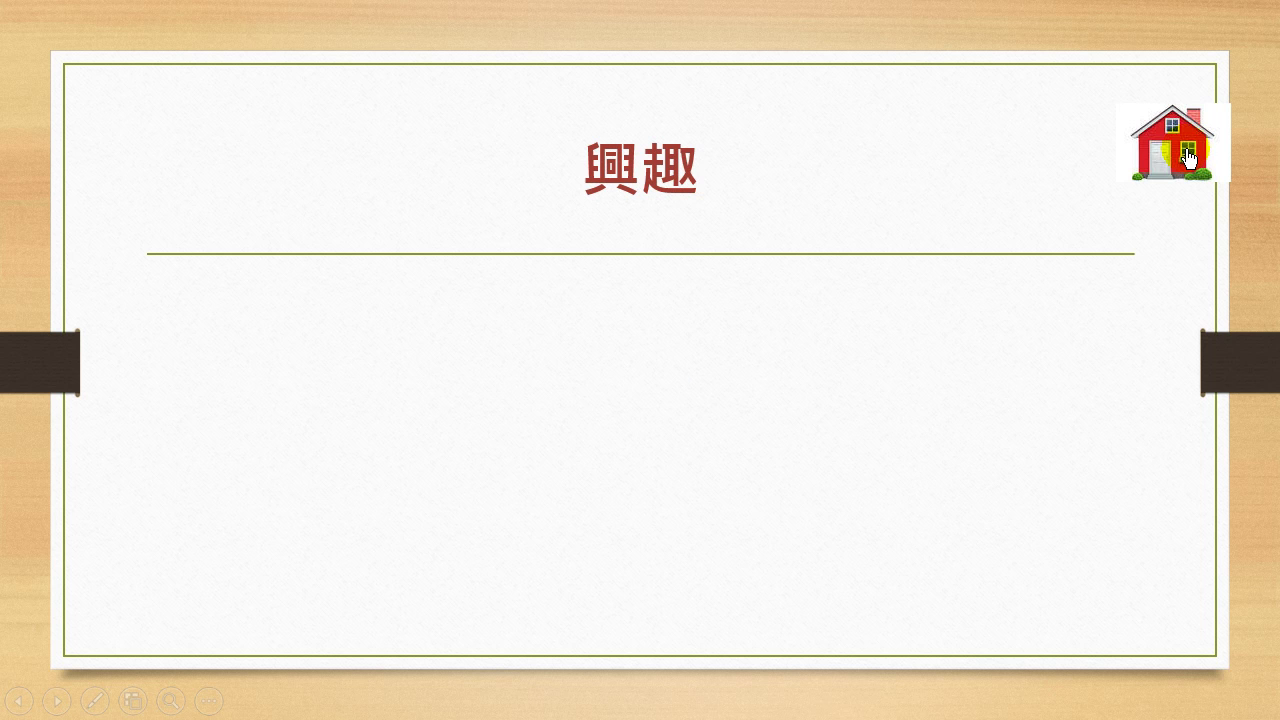
left_click(1186, 150)
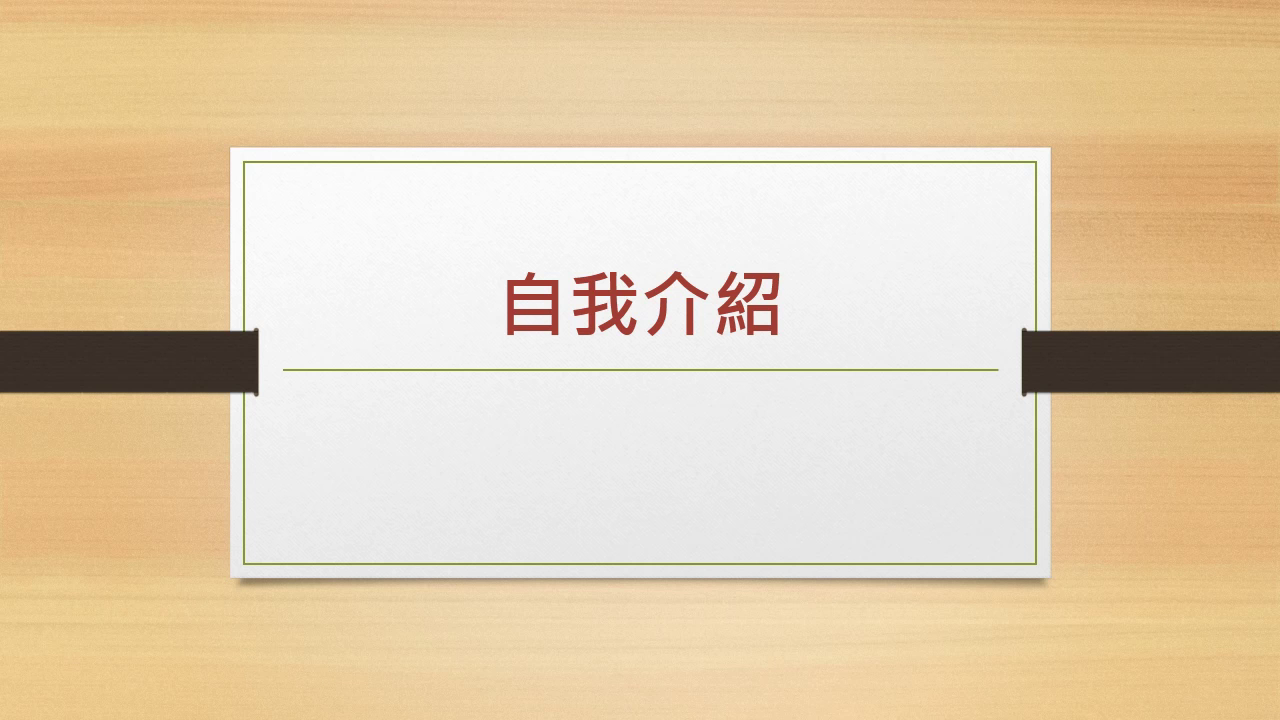
key("Escape")
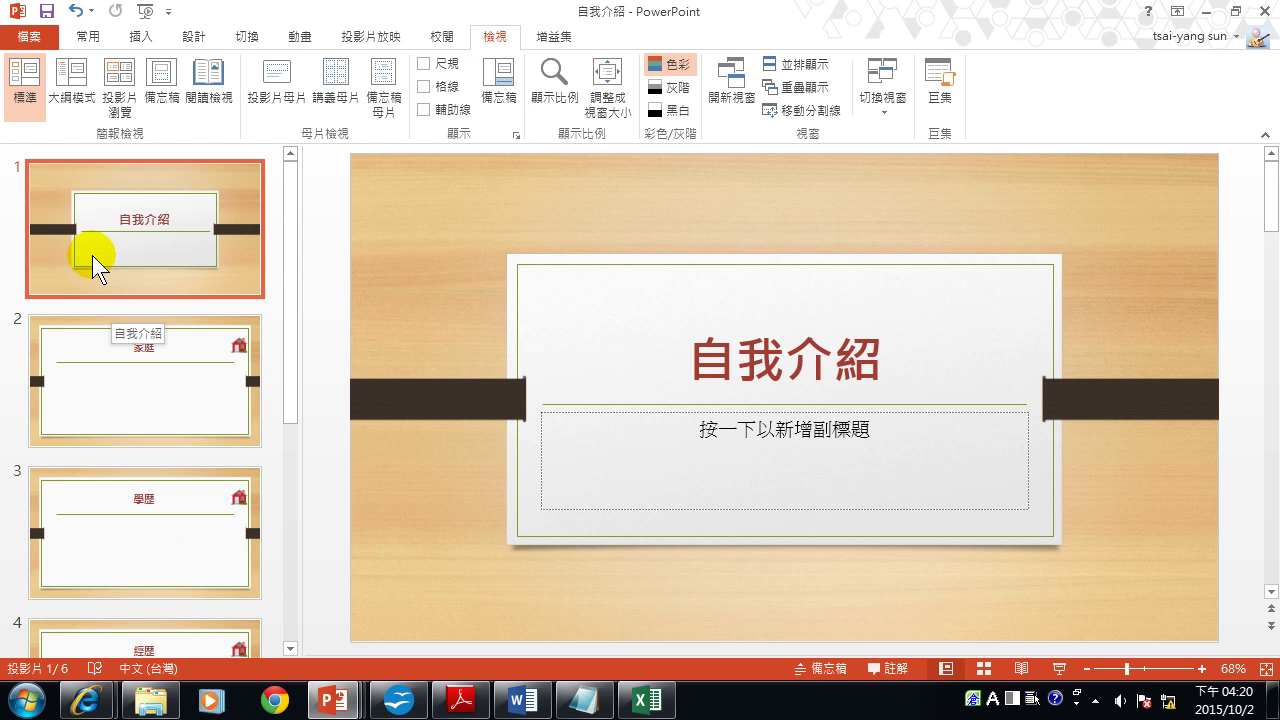
Open Save As with the Browse window and set the file type to JPEG.
left_click(16, 36)
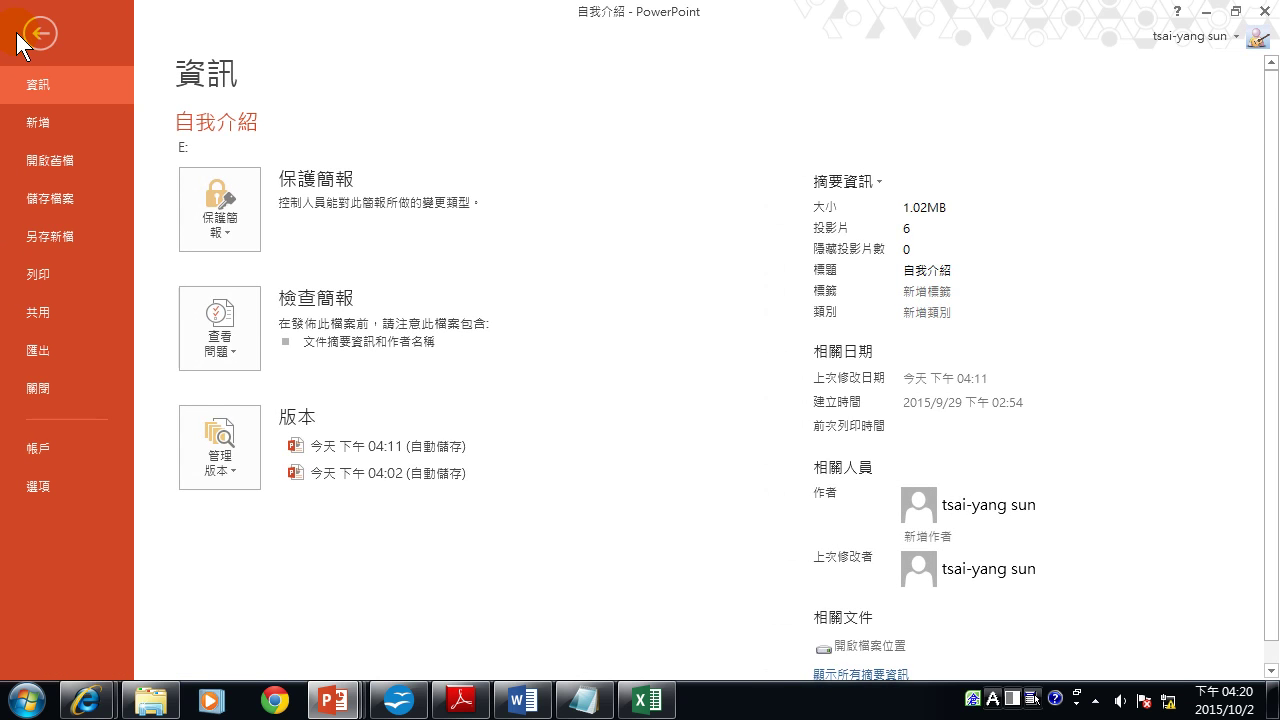
left_click(52, 238)
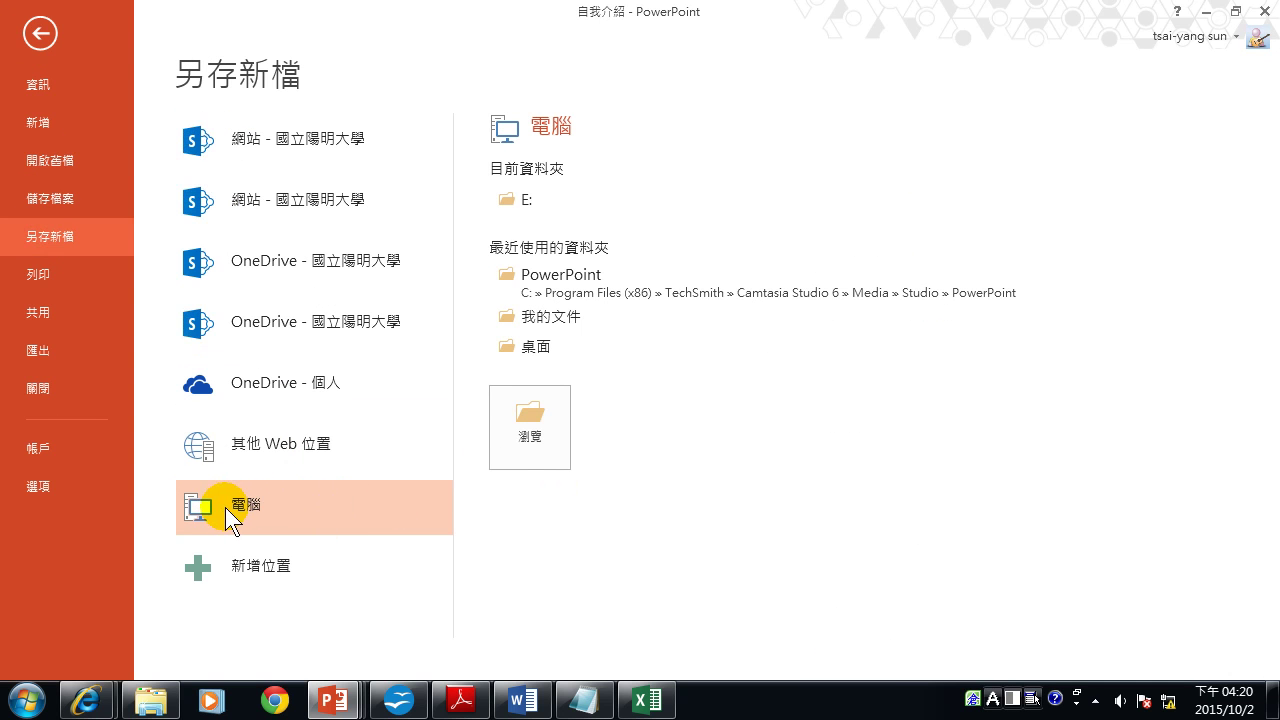
left_click(526, 432)
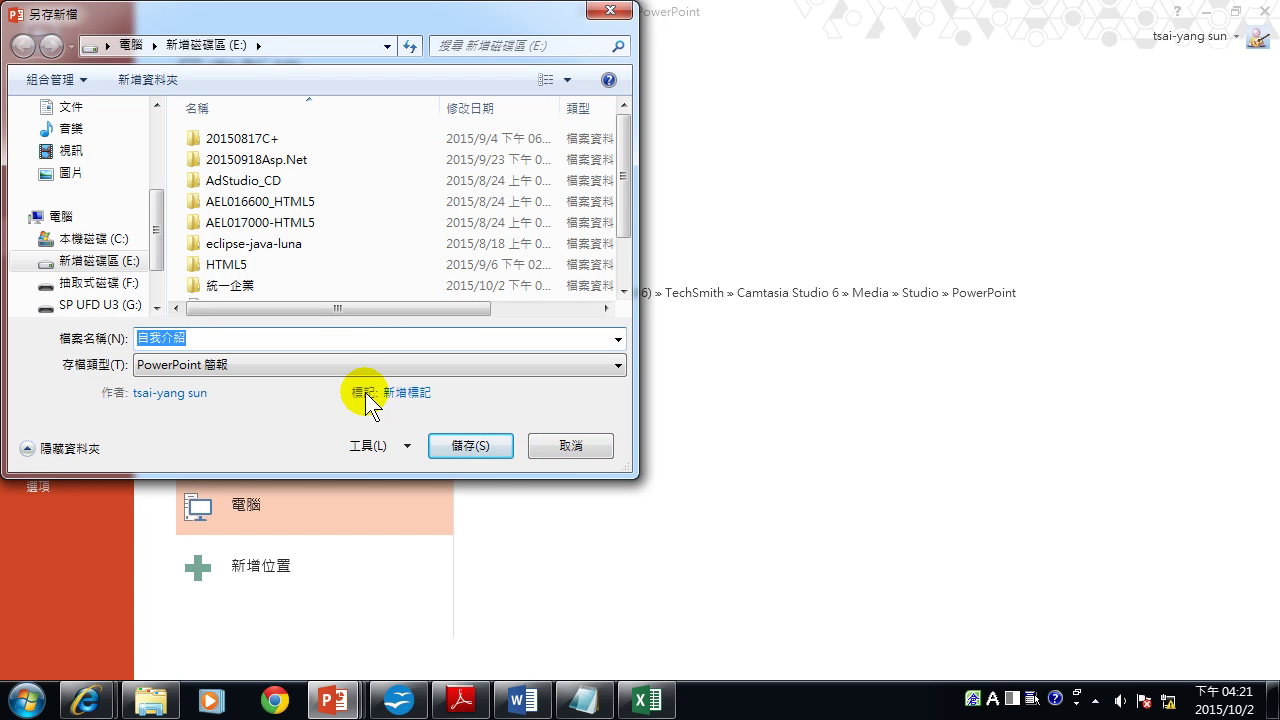
left_click(239, 366)
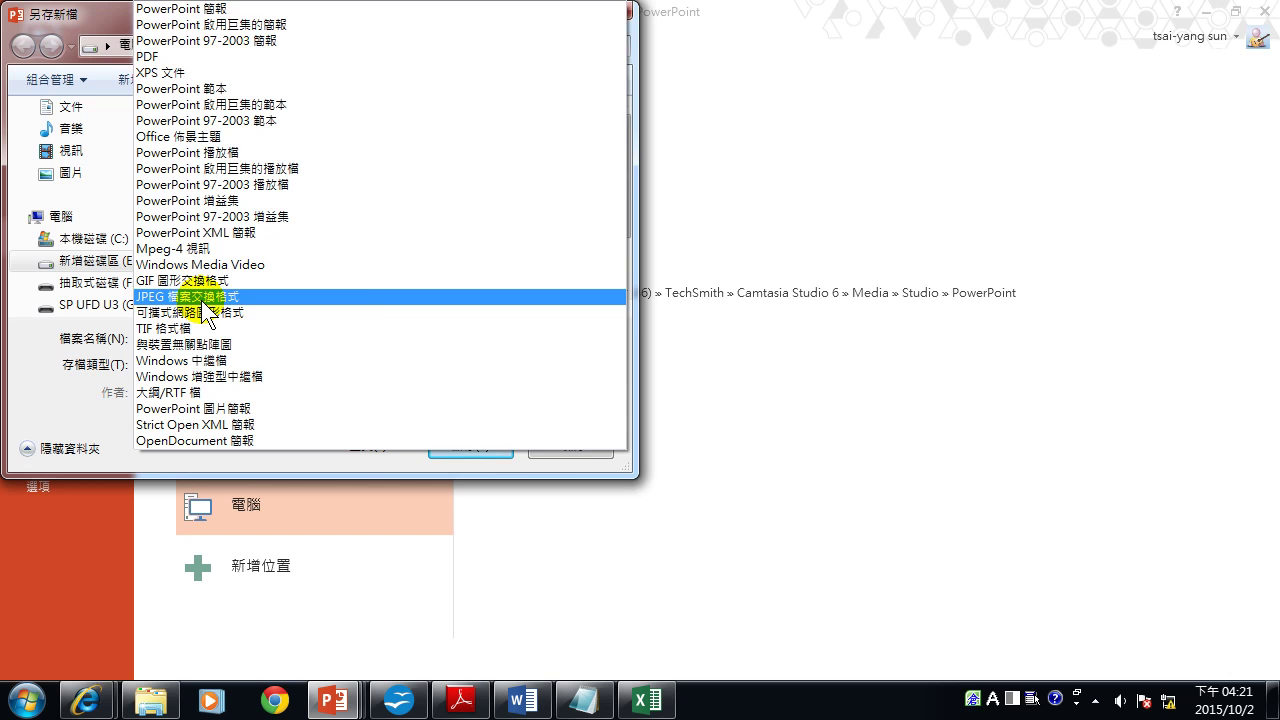
left_click(204, 300)
Save all slides as JPEGs into E:\統一企業 and bring up the Explorer window.
double_click(236, 283)
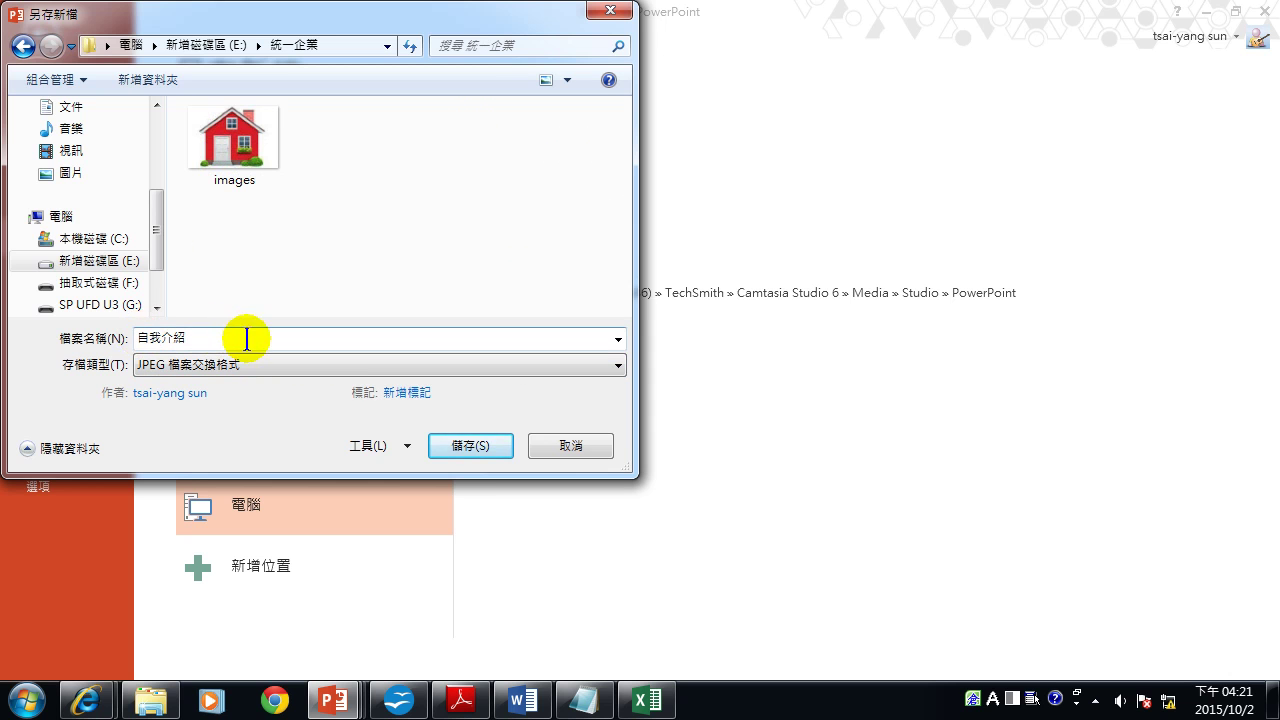
left_click(469, 444)
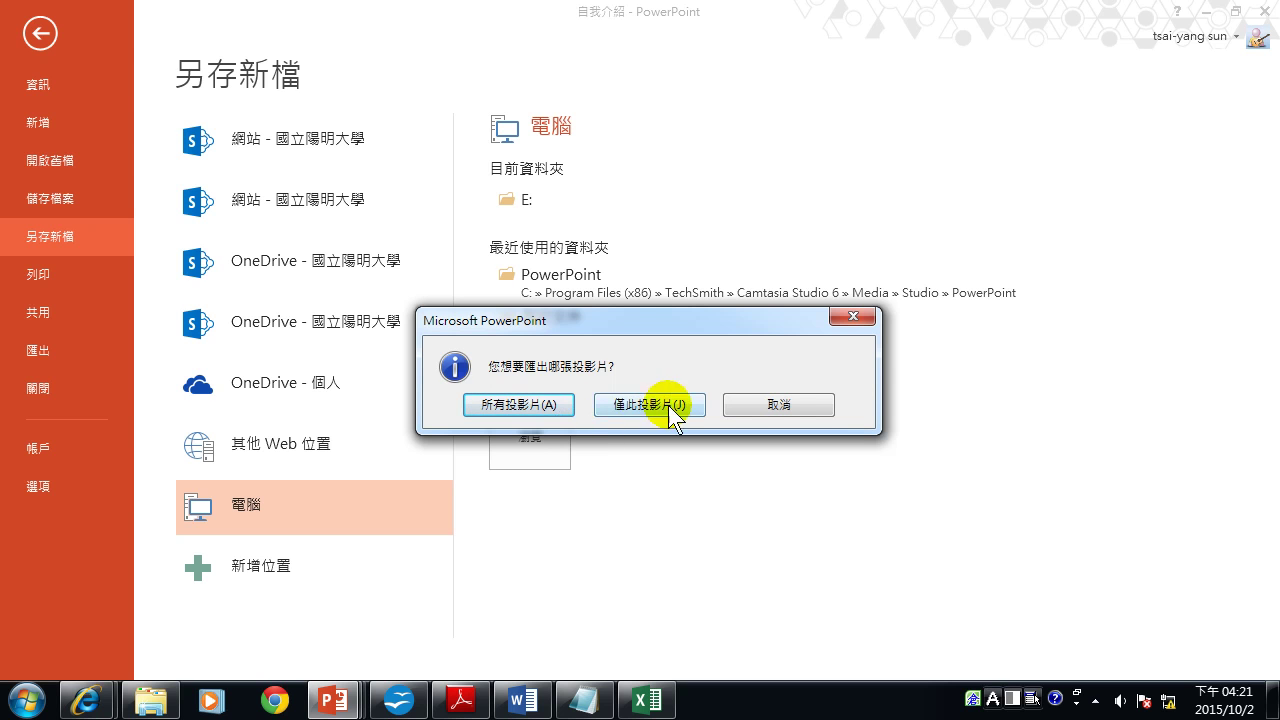
left_click(520, 405)
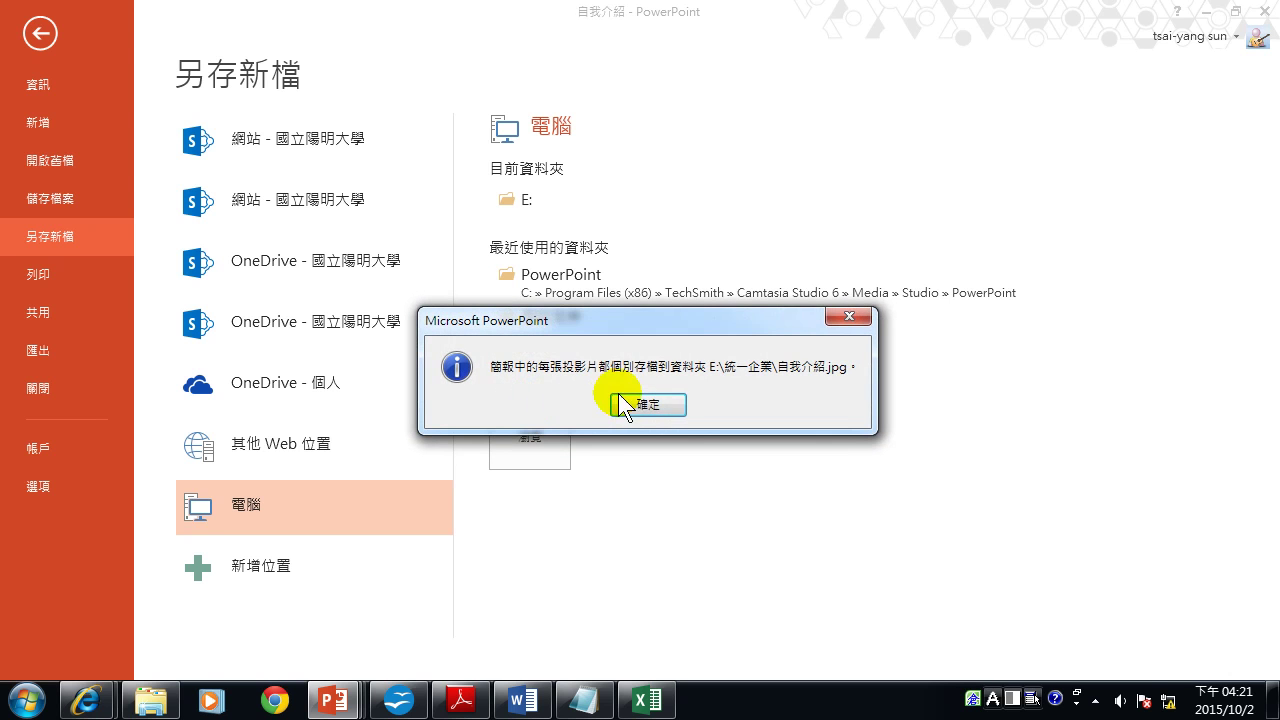
left_click(648, 405)
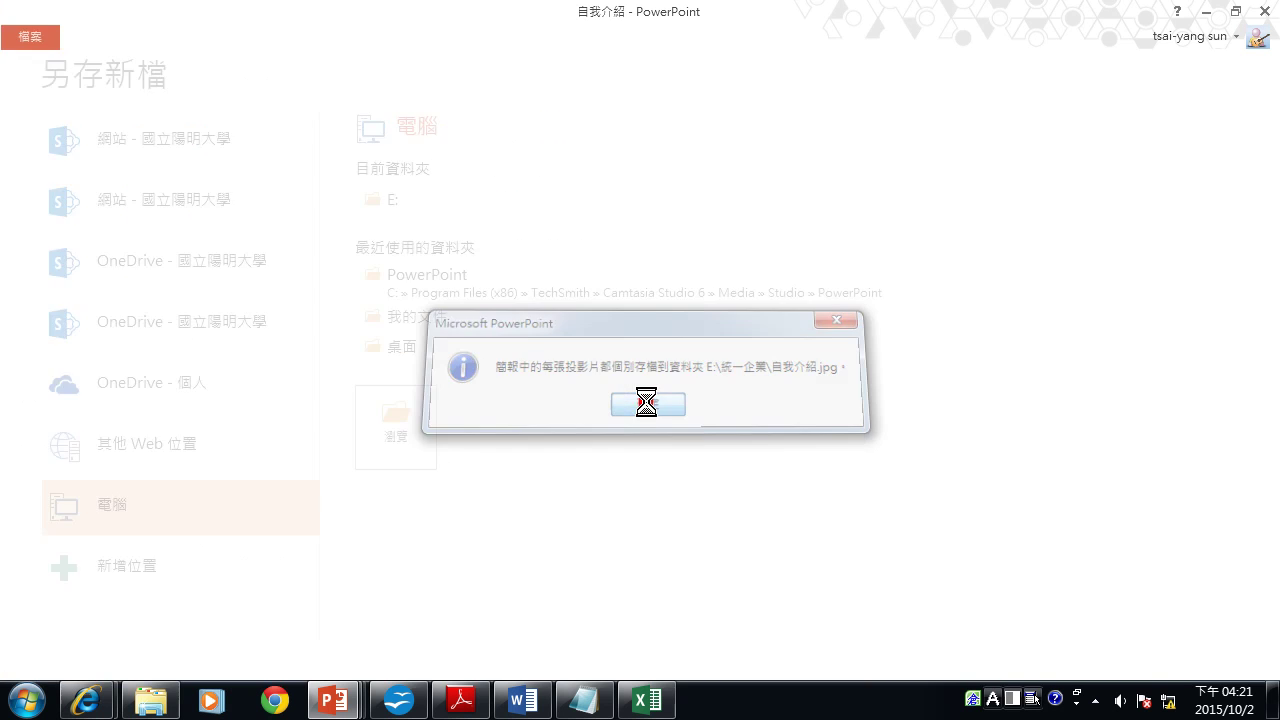
left_click(150, 705)
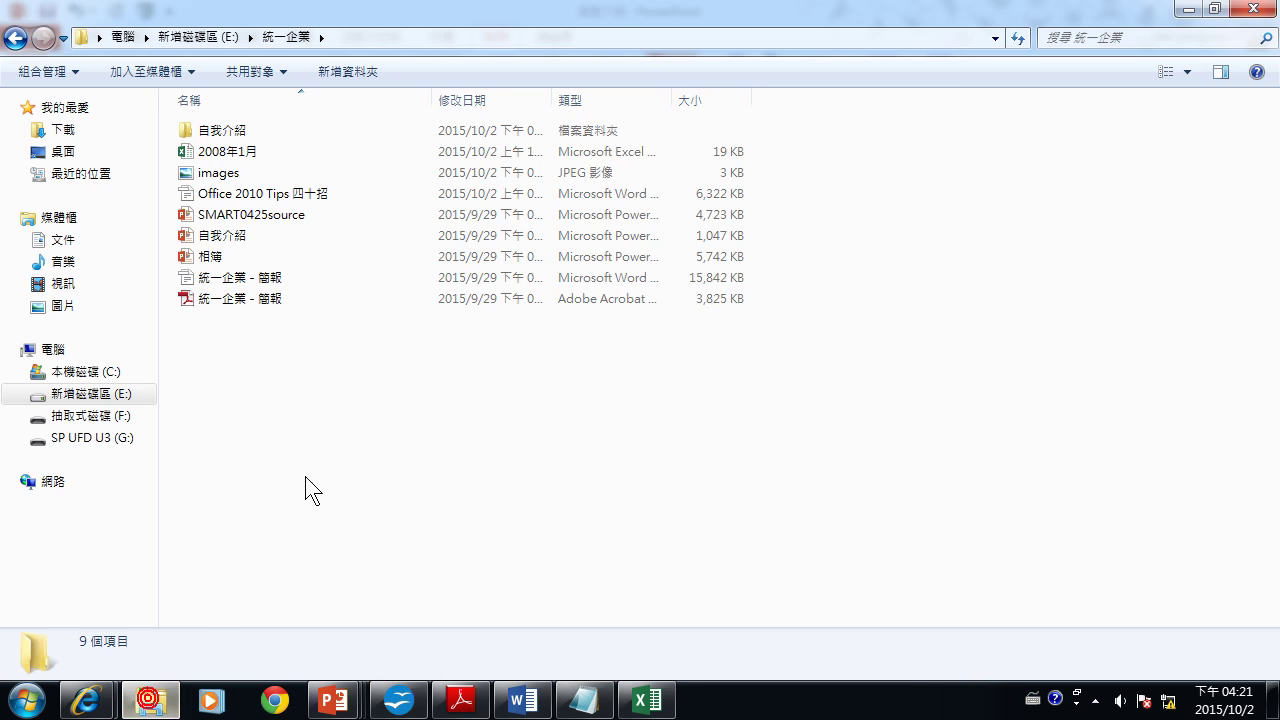
Open E:\統一企業\自我介紹, select all six slide images, and choose 列印 (Print) for them.
left_click(78, 395)
double_click(241, 277)
double_click(222, 131)
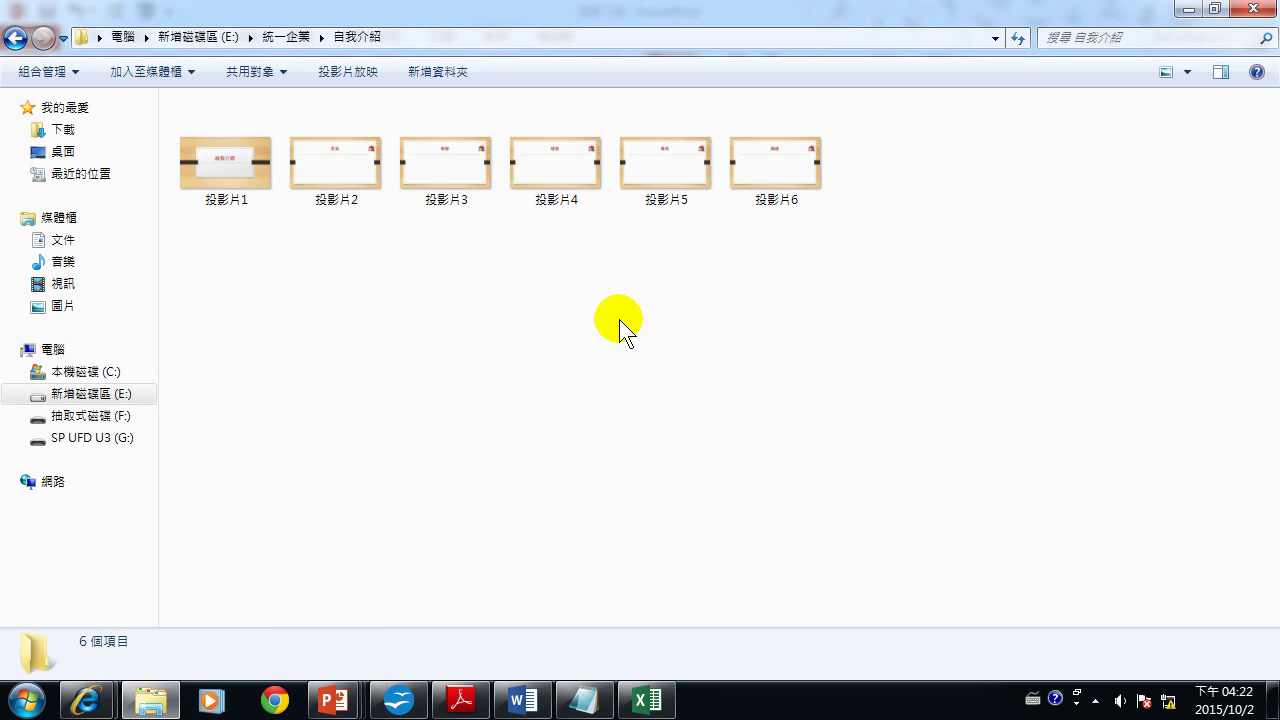
left_click_drag(834, 313, 8, 84)
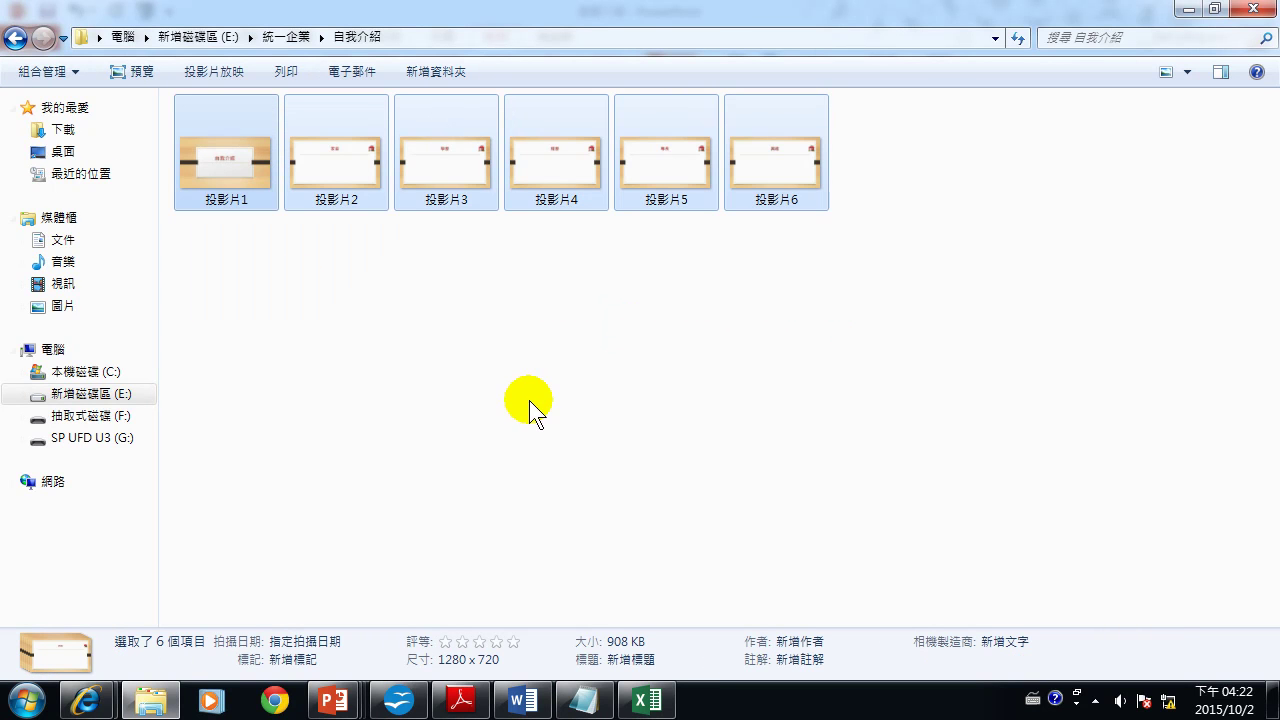
right_click(224, 162)
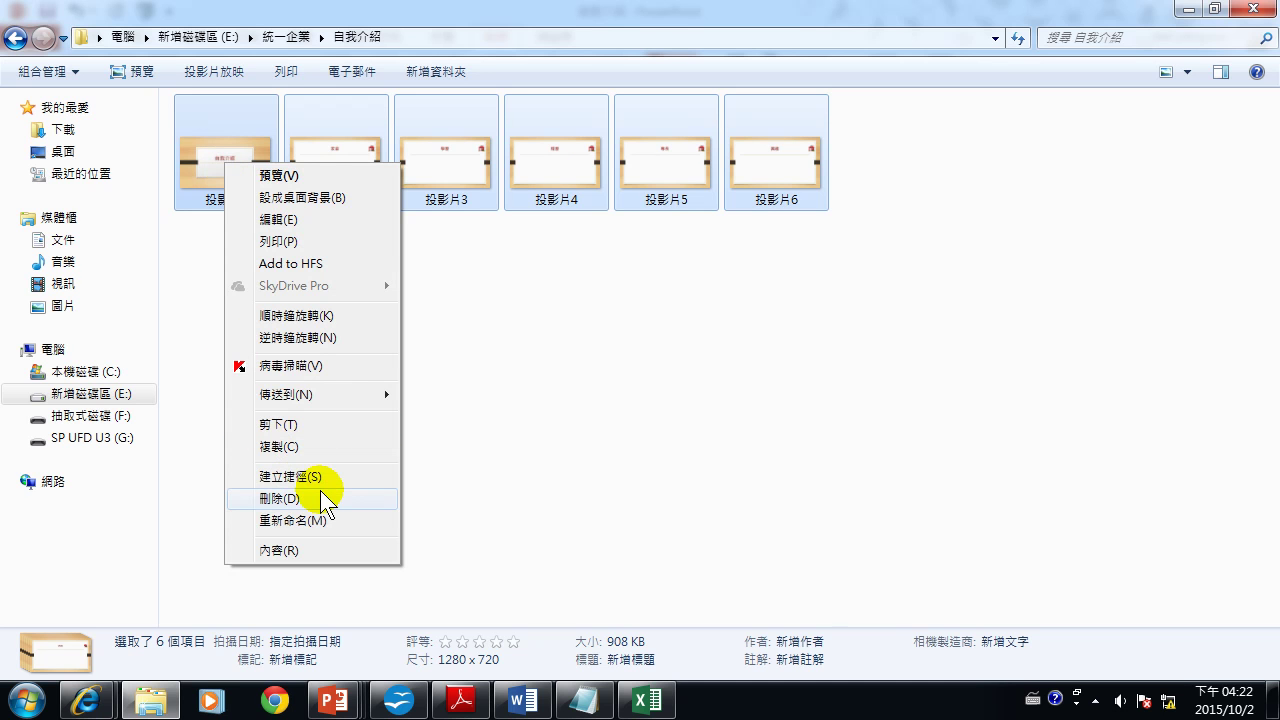
left_click(290, 243)
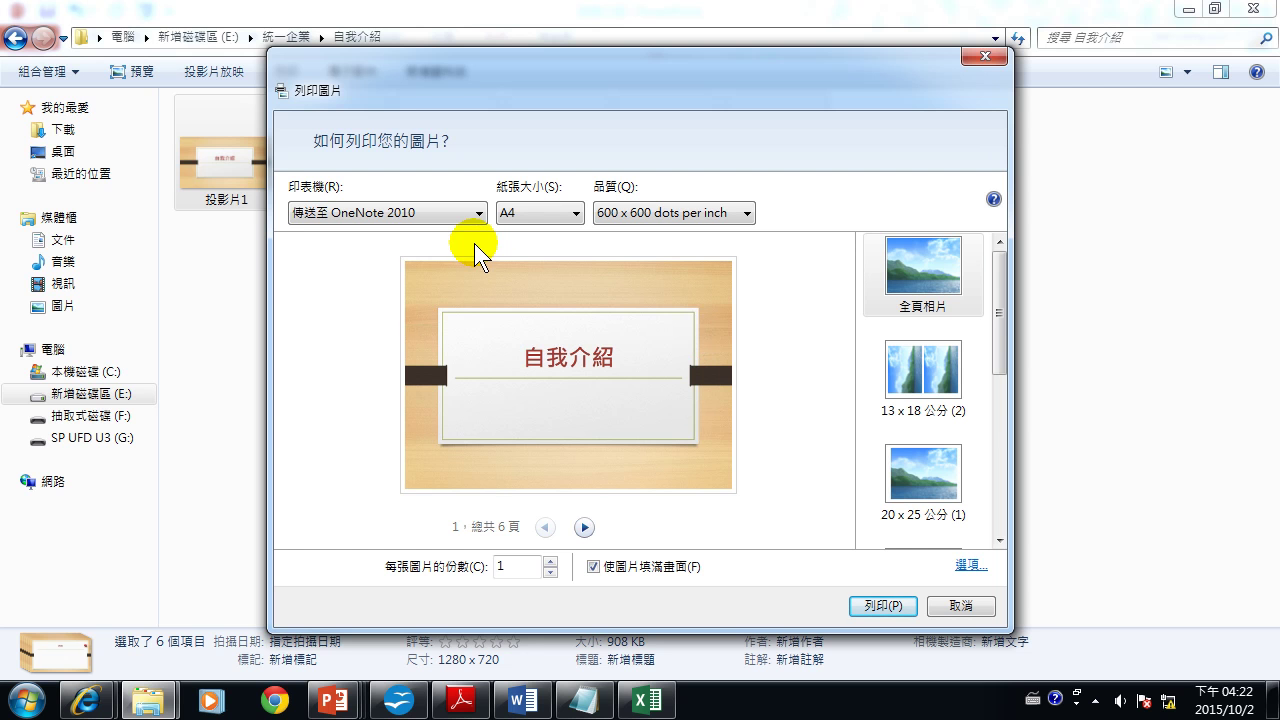
left_click(334, 703)
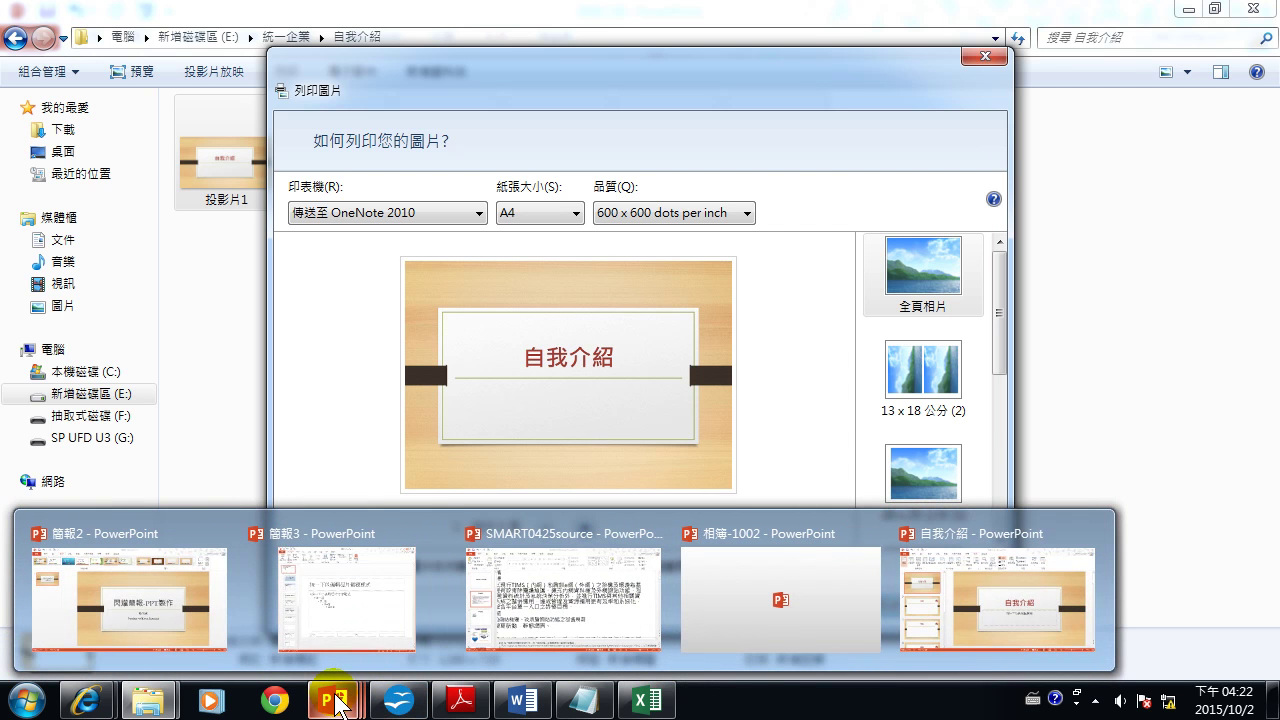
Bring the 自我介紹 presentation window to the front.
left_click(164, 591)
left_click(222, 100)
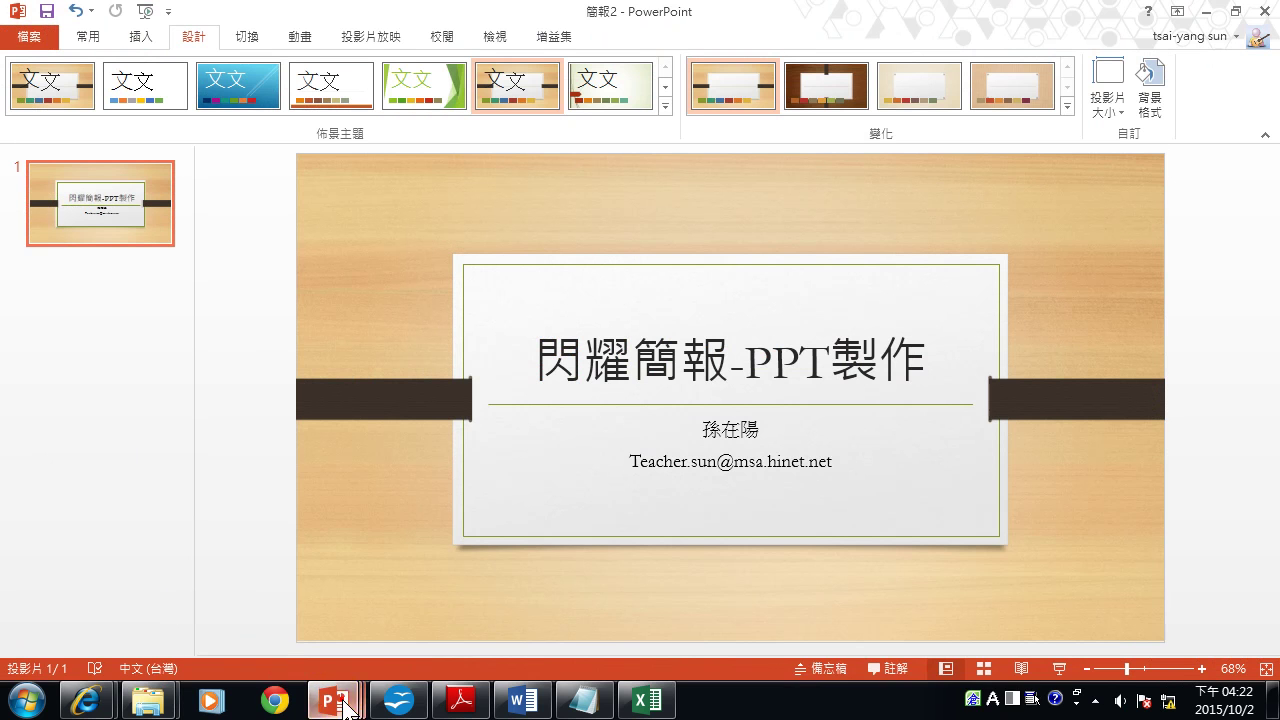
mouse_move(333, 700)
left_click(977, 587)
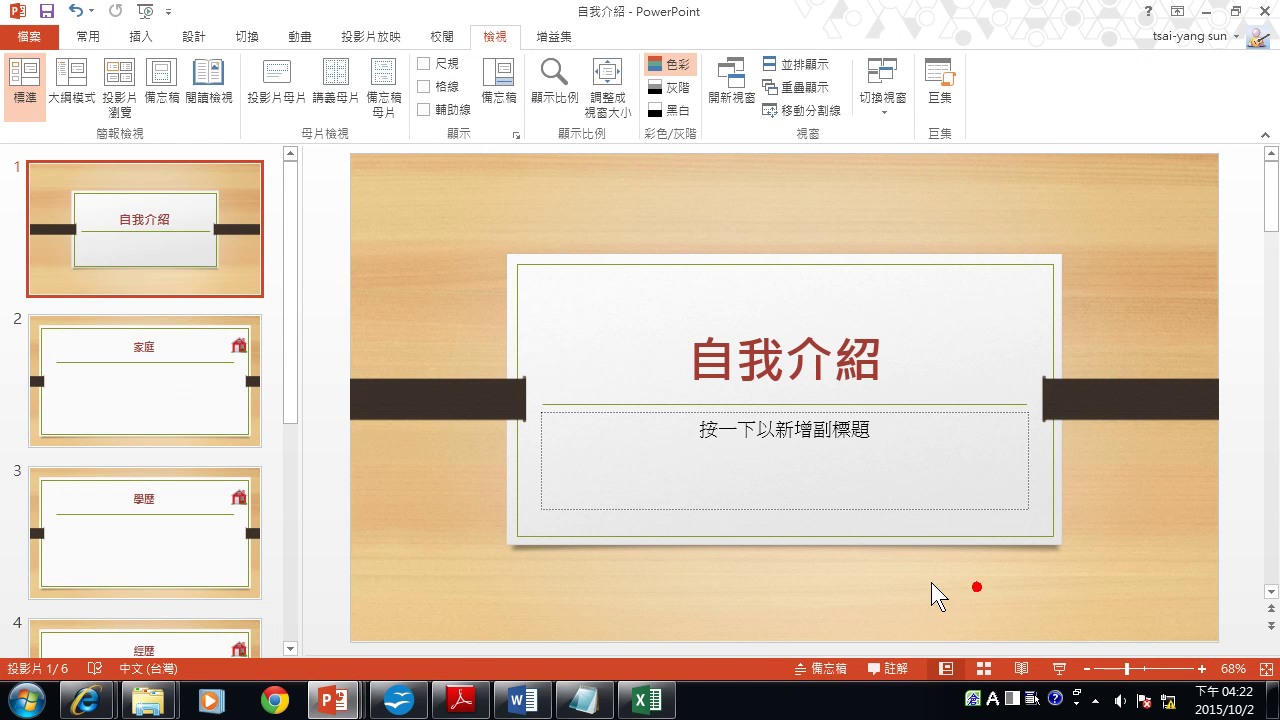
Preview handouts at 2 slides, then 4 Slides Horizontal per page, and return to editing.
left_click(28, 37)
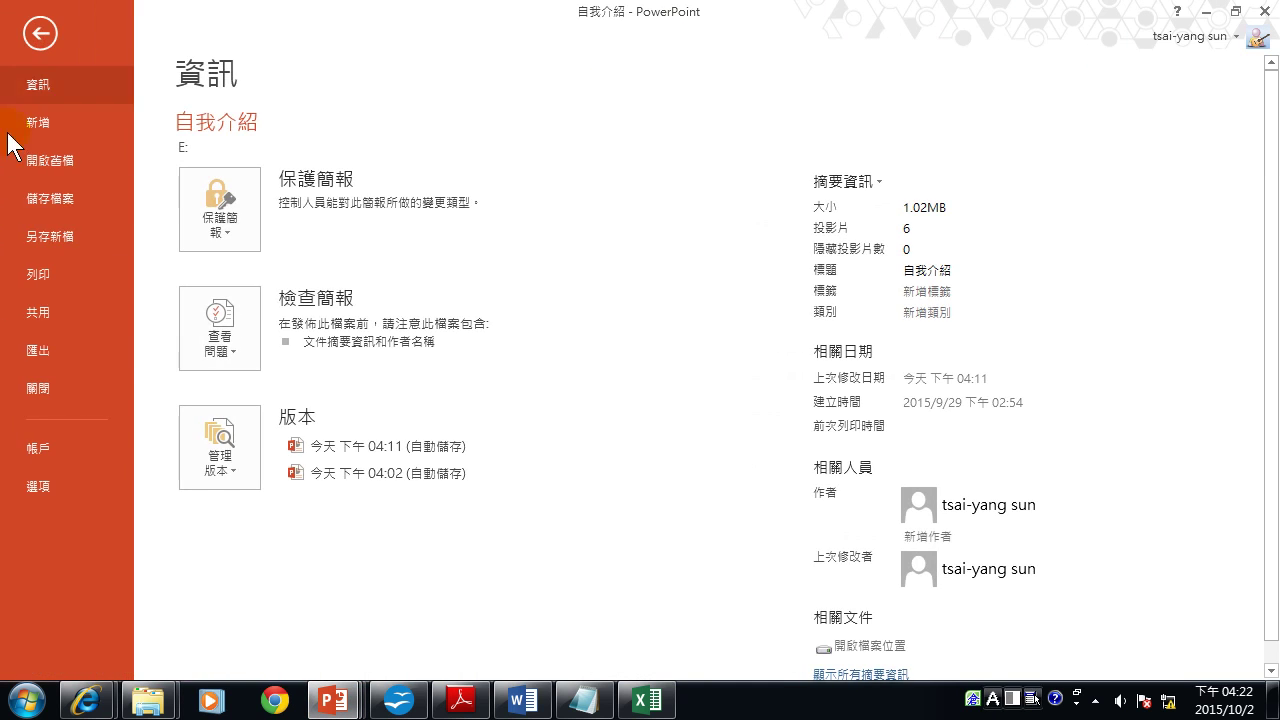
left_click(54, 281)
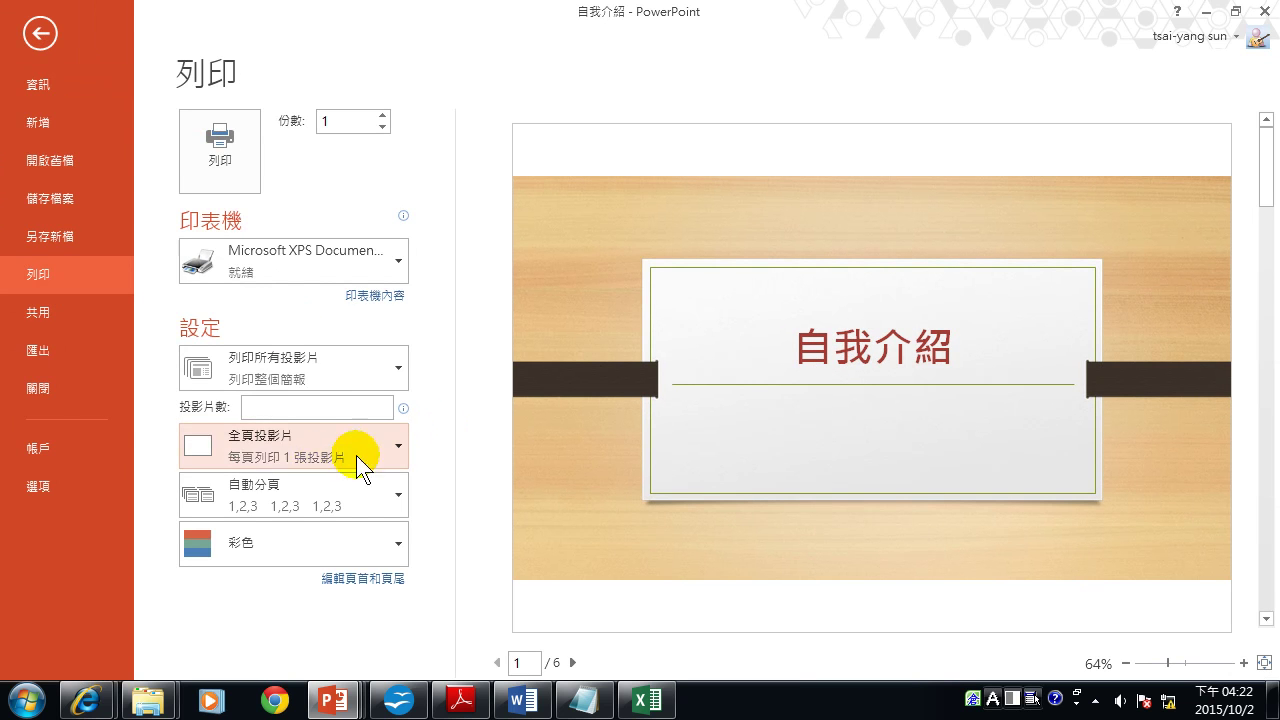
left_click(275, 451)
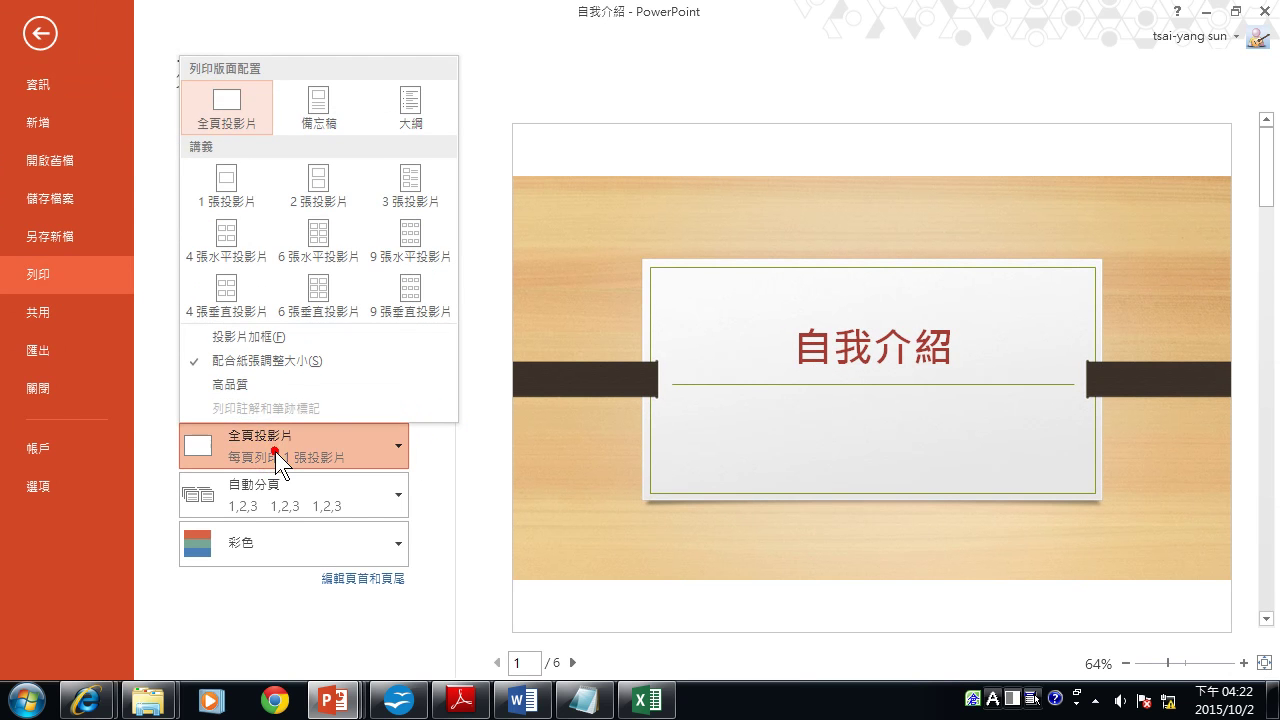
left_click(311, 188)
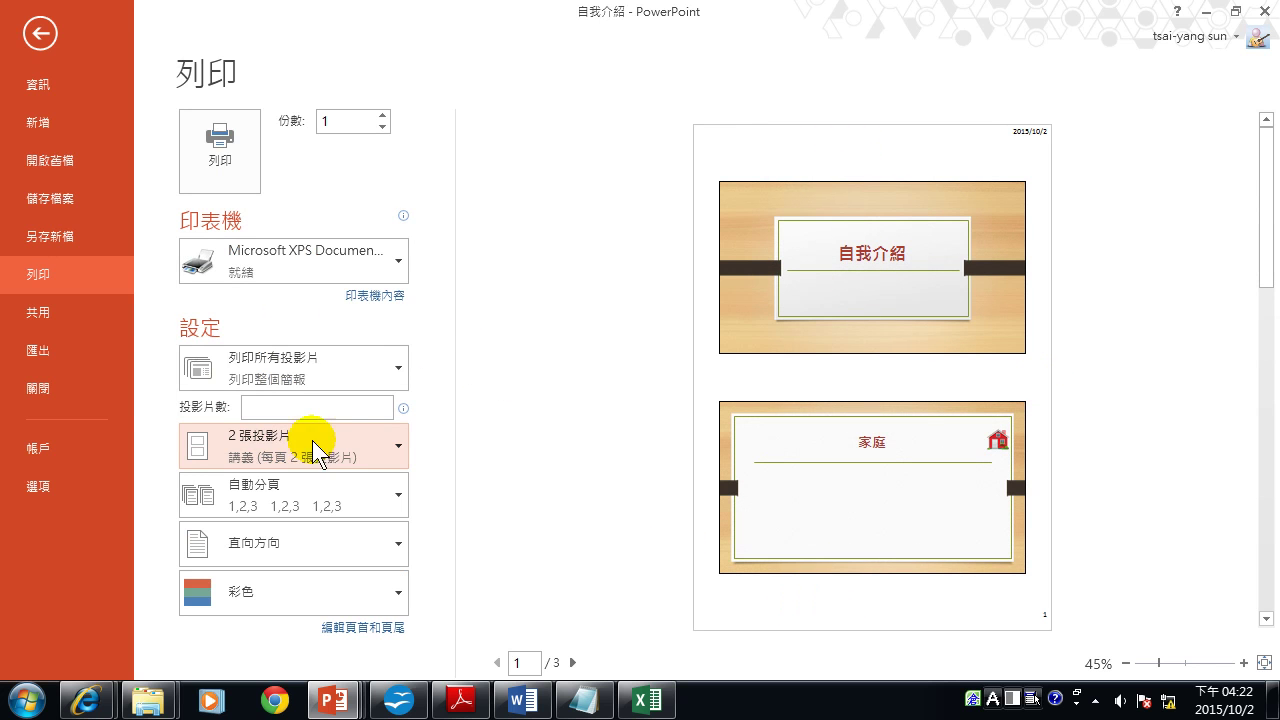
left_click(280, 451)
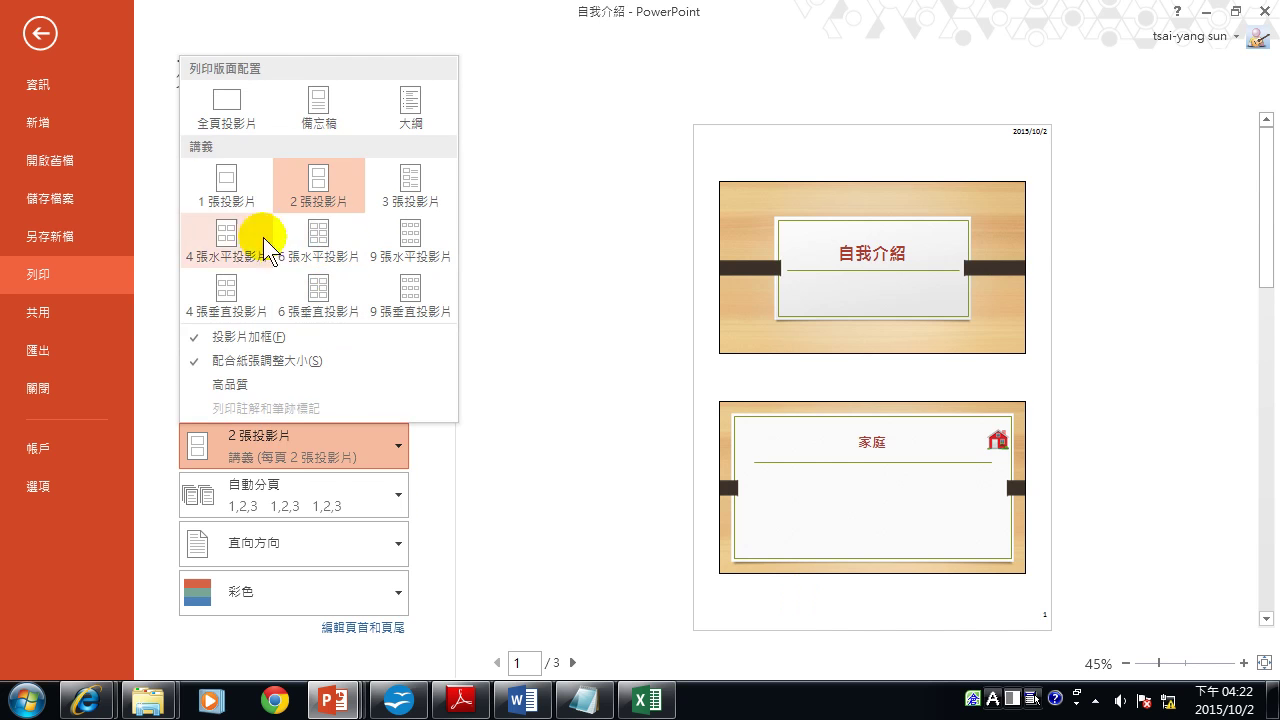
left_click(220, 248)
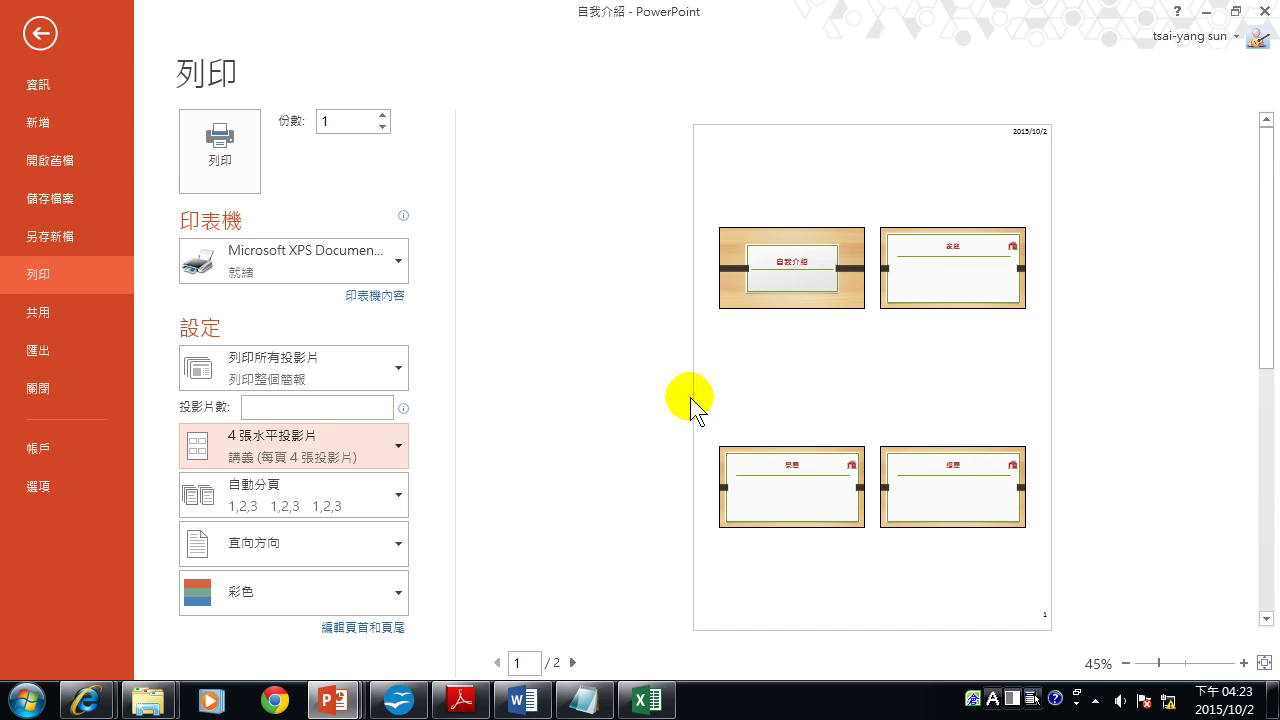
left_click(37, 32)
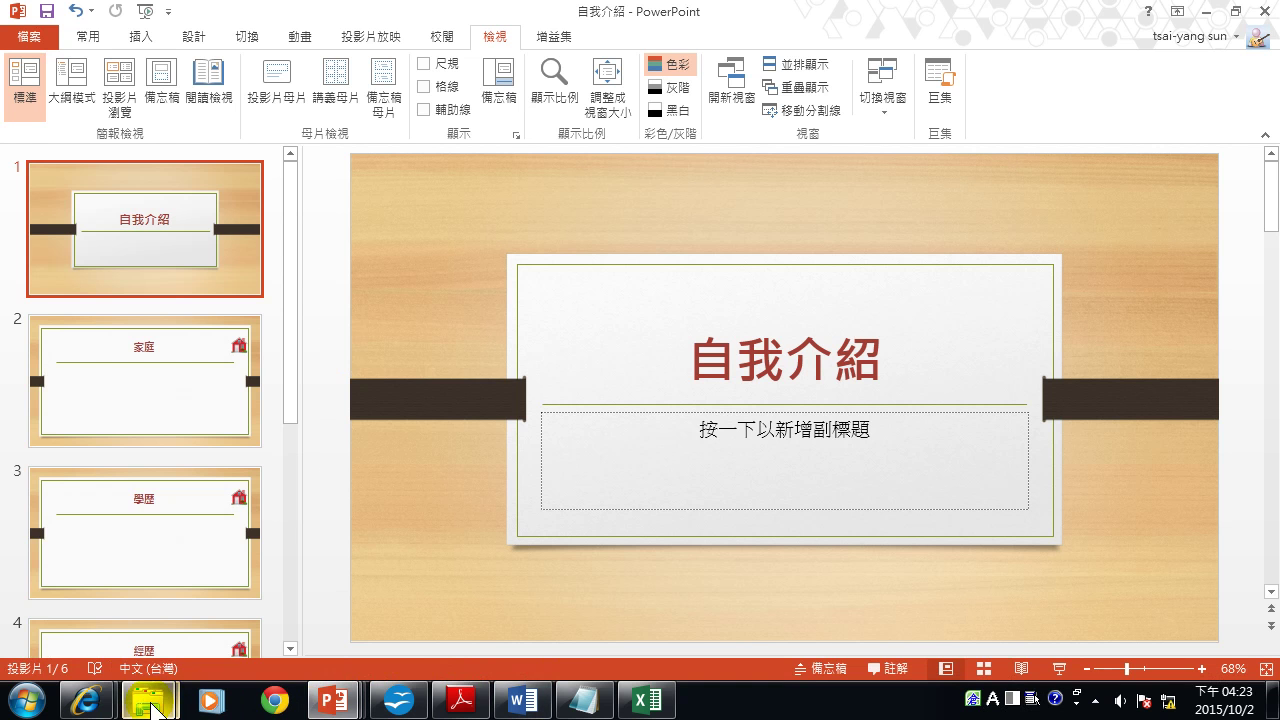
Reselect the six slide images for printing and pick the 9 x 13 cm four-per-page layout.
mouse_move(152, 708)
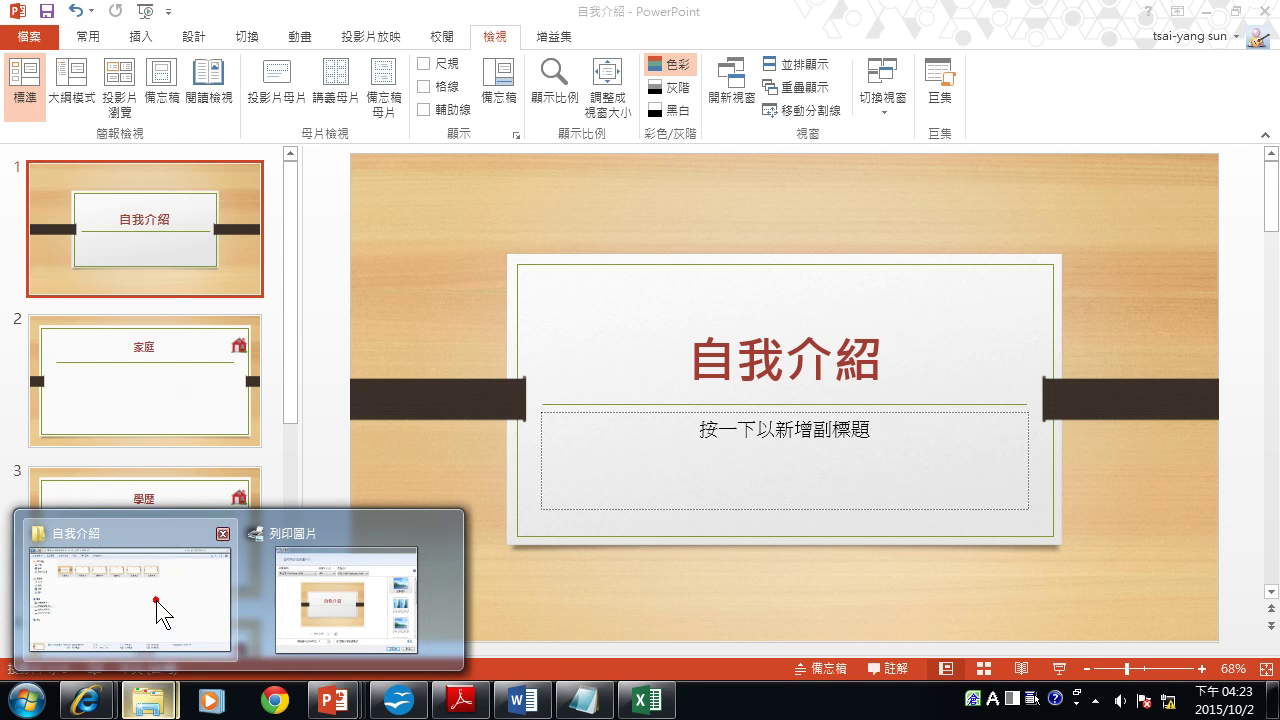
left_click(157, 604)
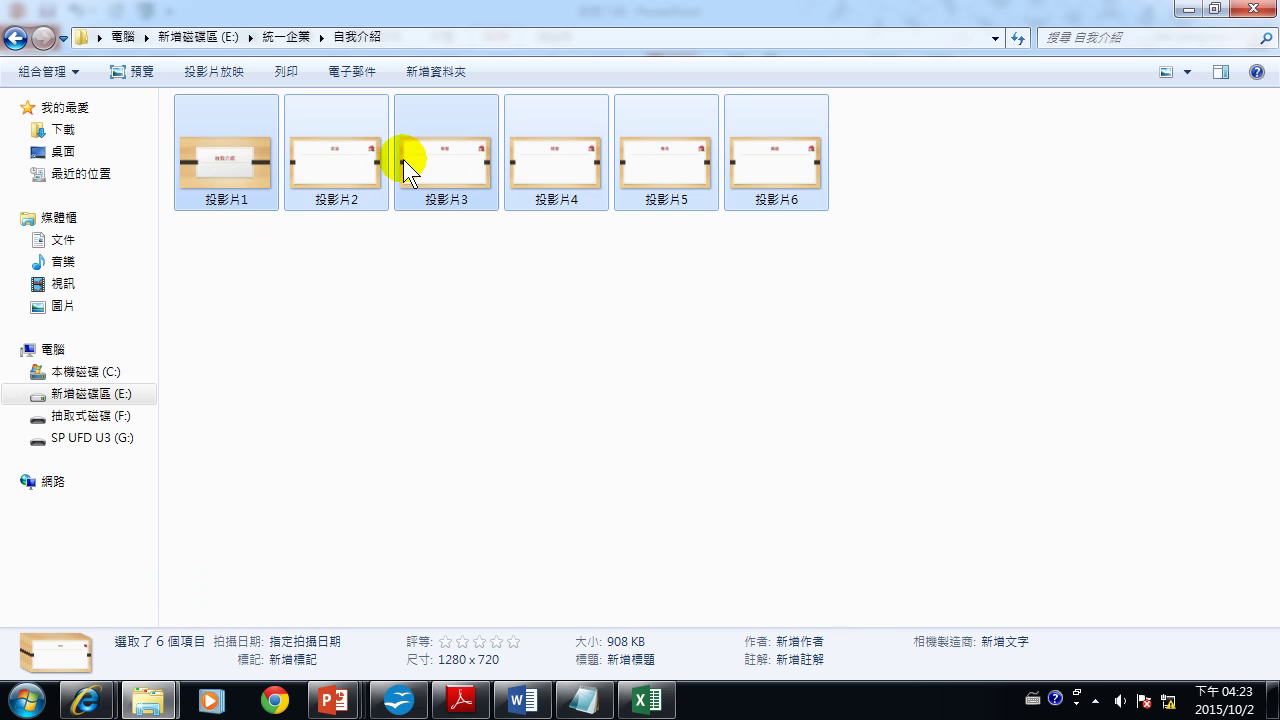
left_click_drag(886, 291, 151, 120)
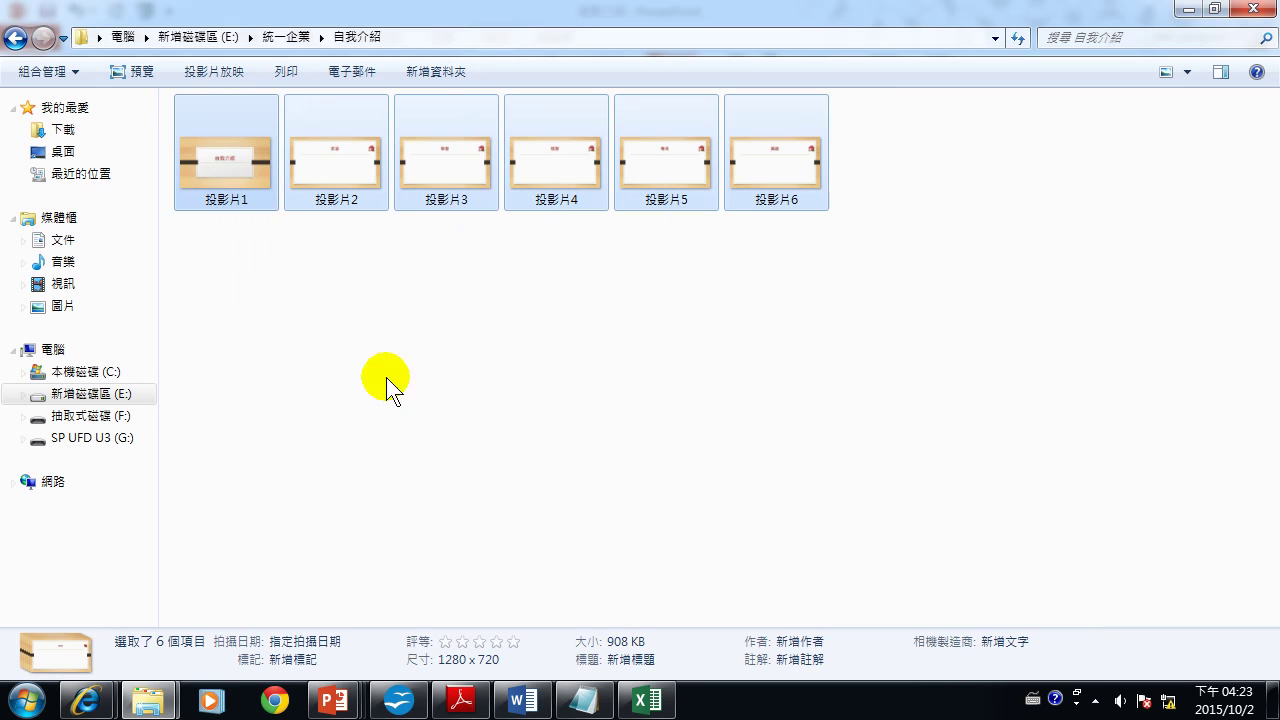
right_click(206, 138)
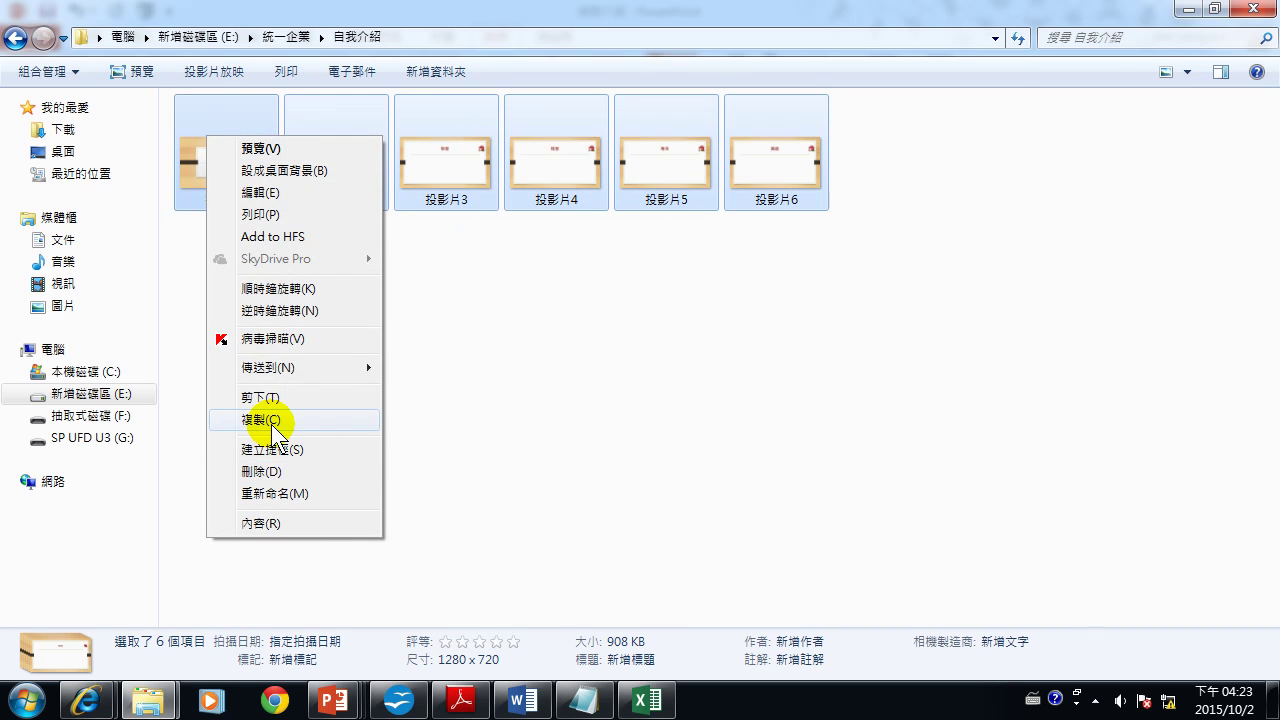
left_click(258, 213)
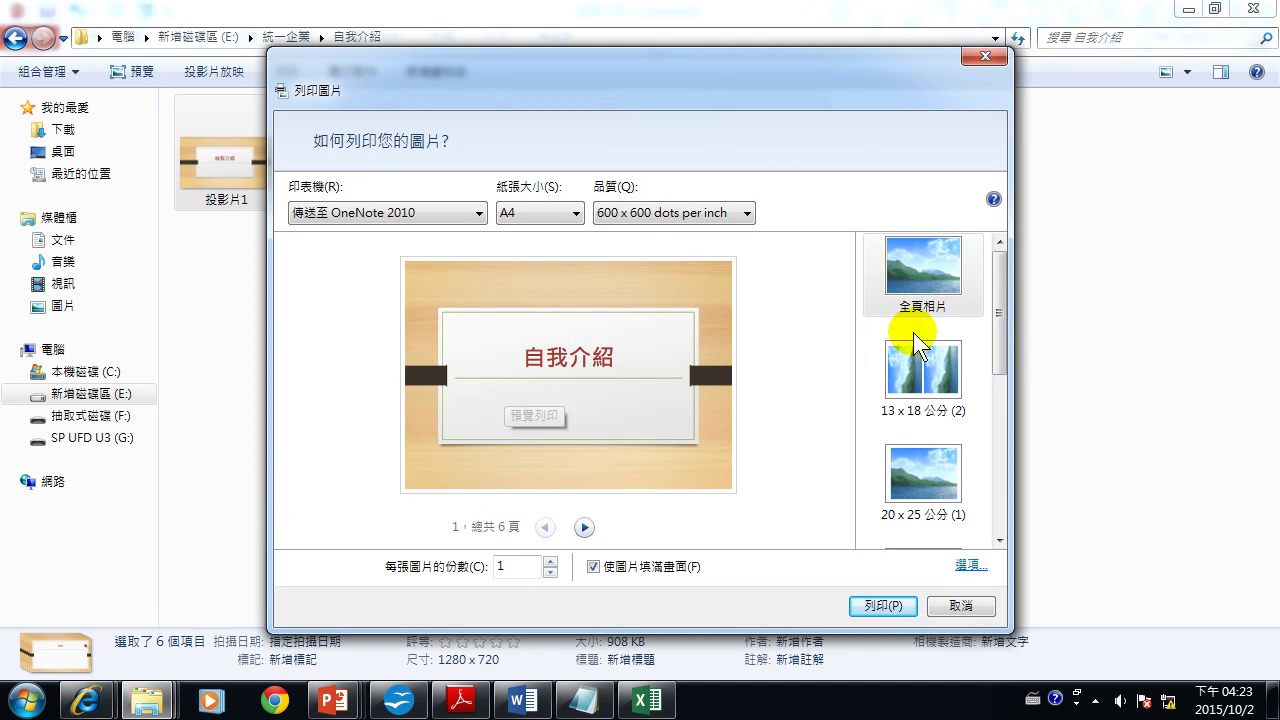
left_click(927, 371)
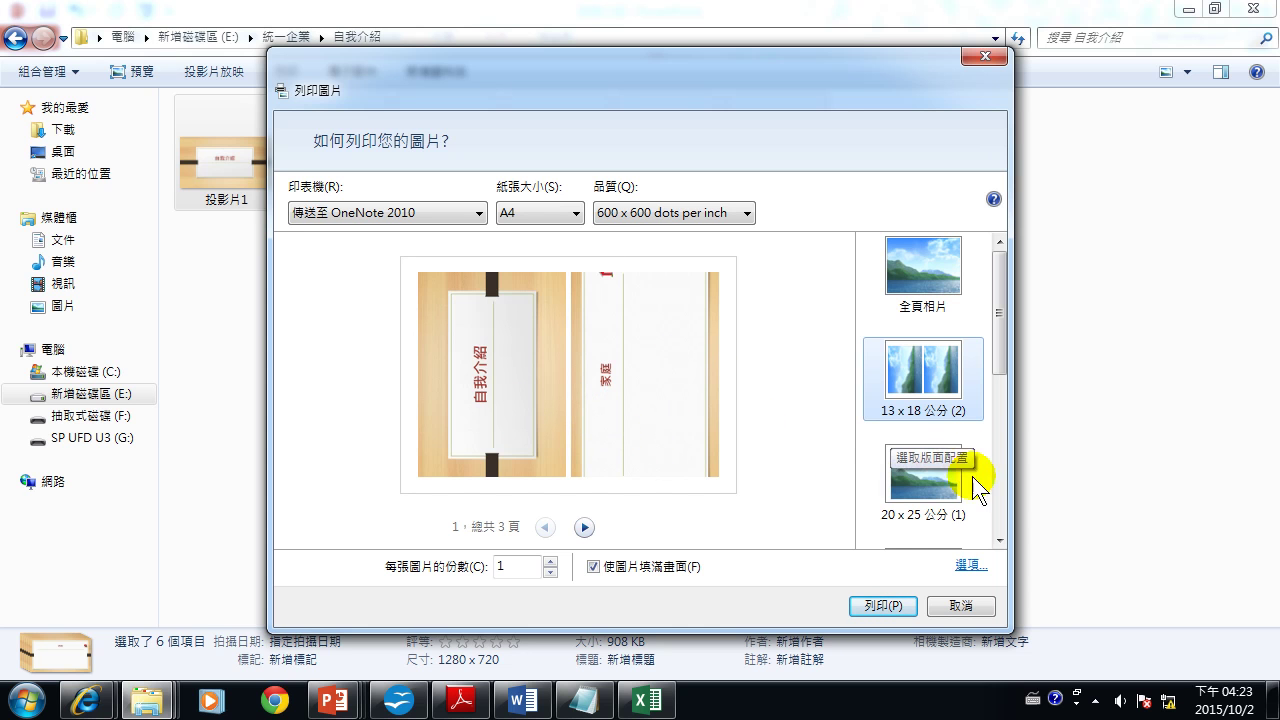
left_click_drag(997, 331, 1001, 428)
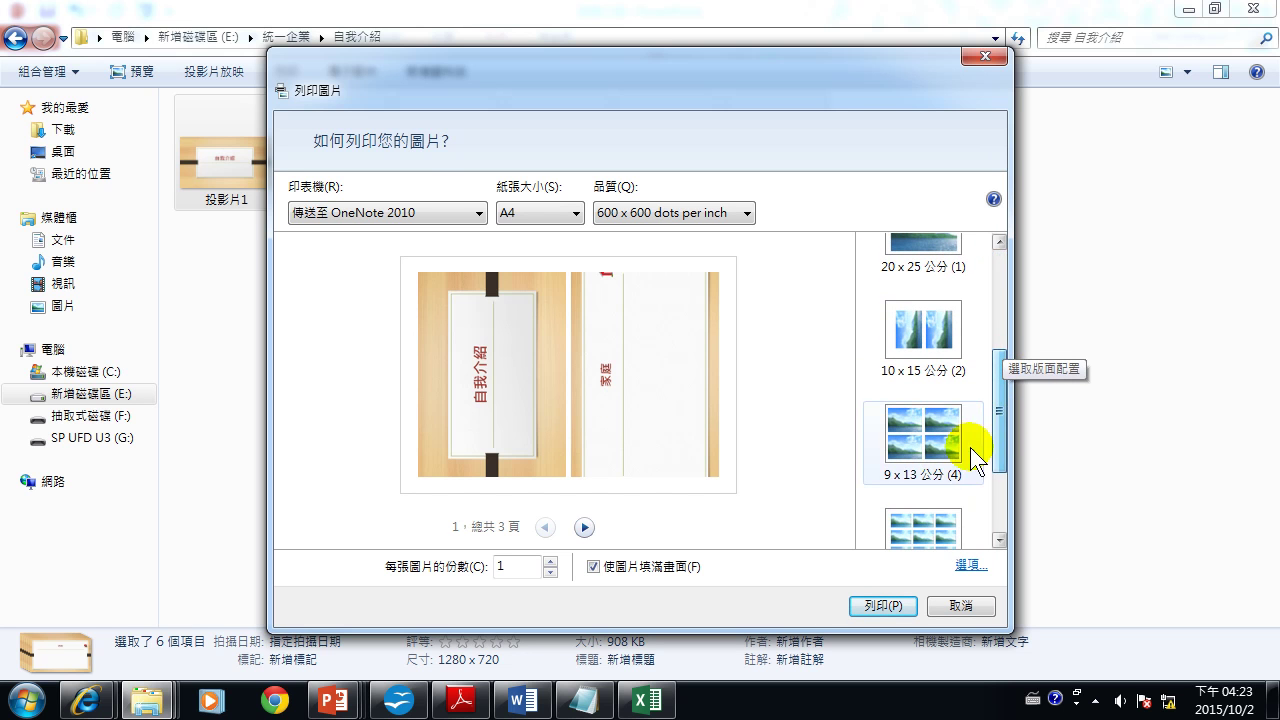
left_click(925, 445)
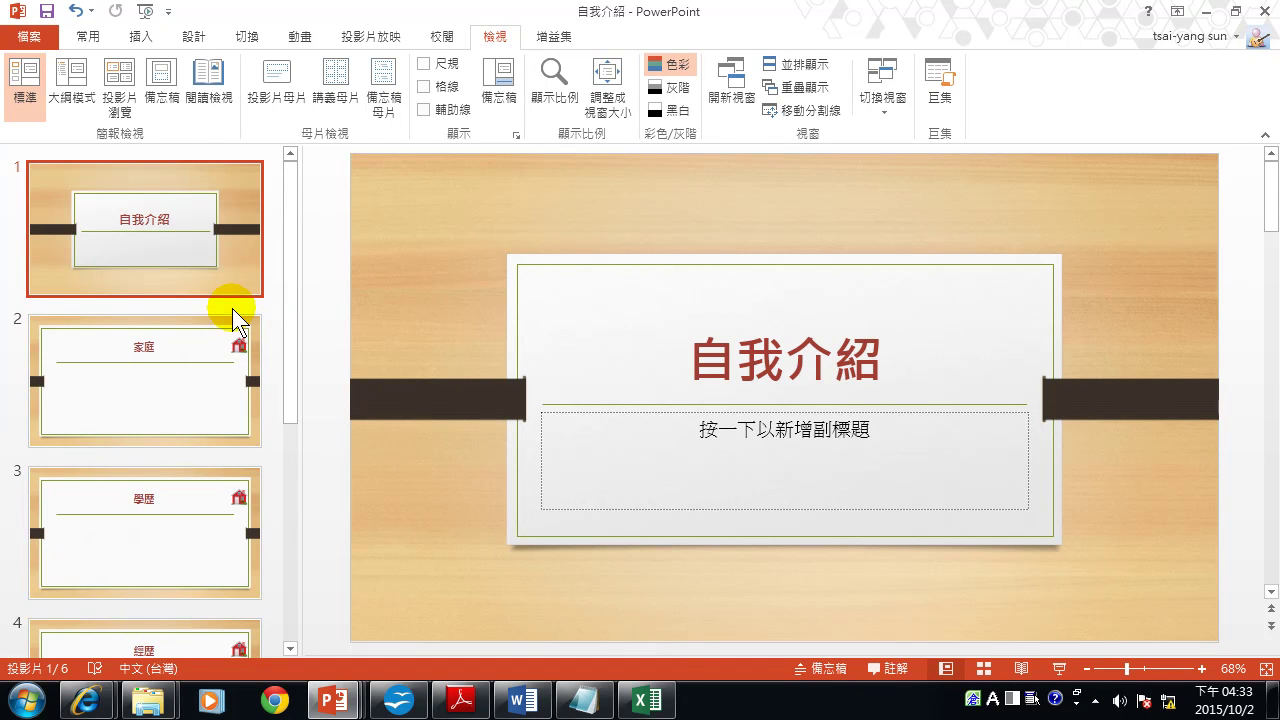
Start Package Presentation for CD from Export, select the CD name 簡報 CD, and open Options.
left_click(31, 45)
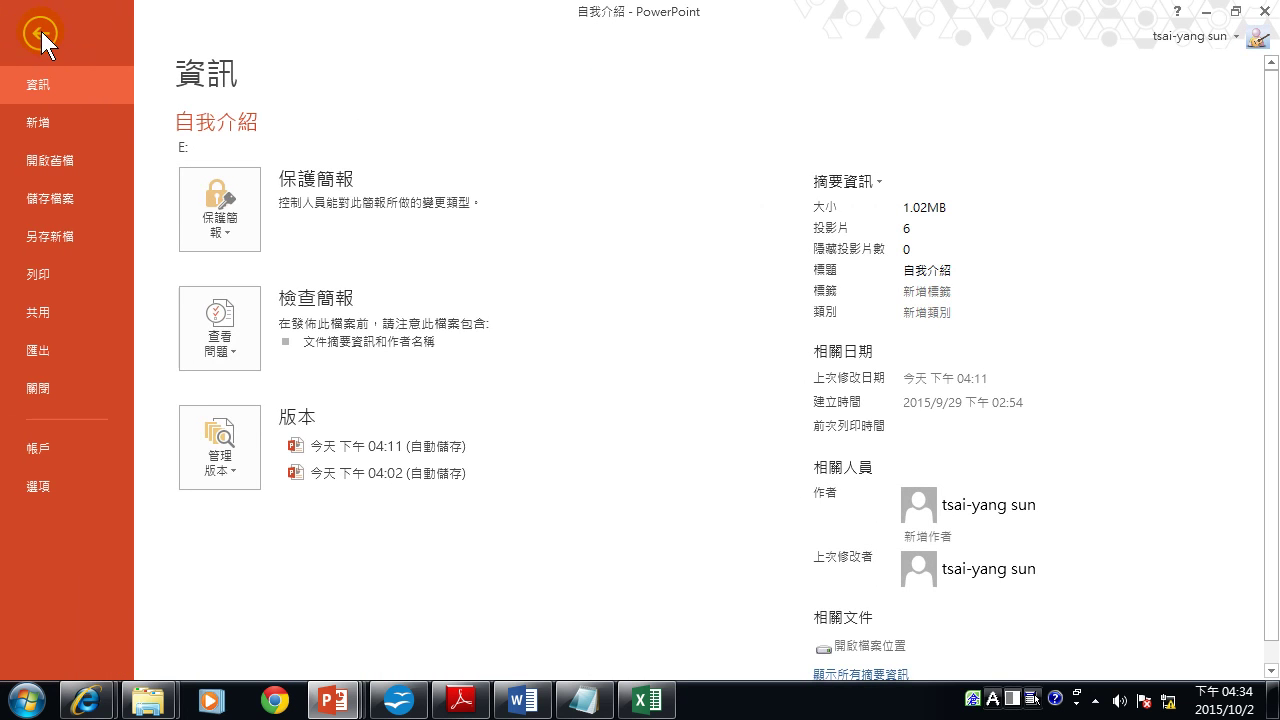
left_click(42, 356)
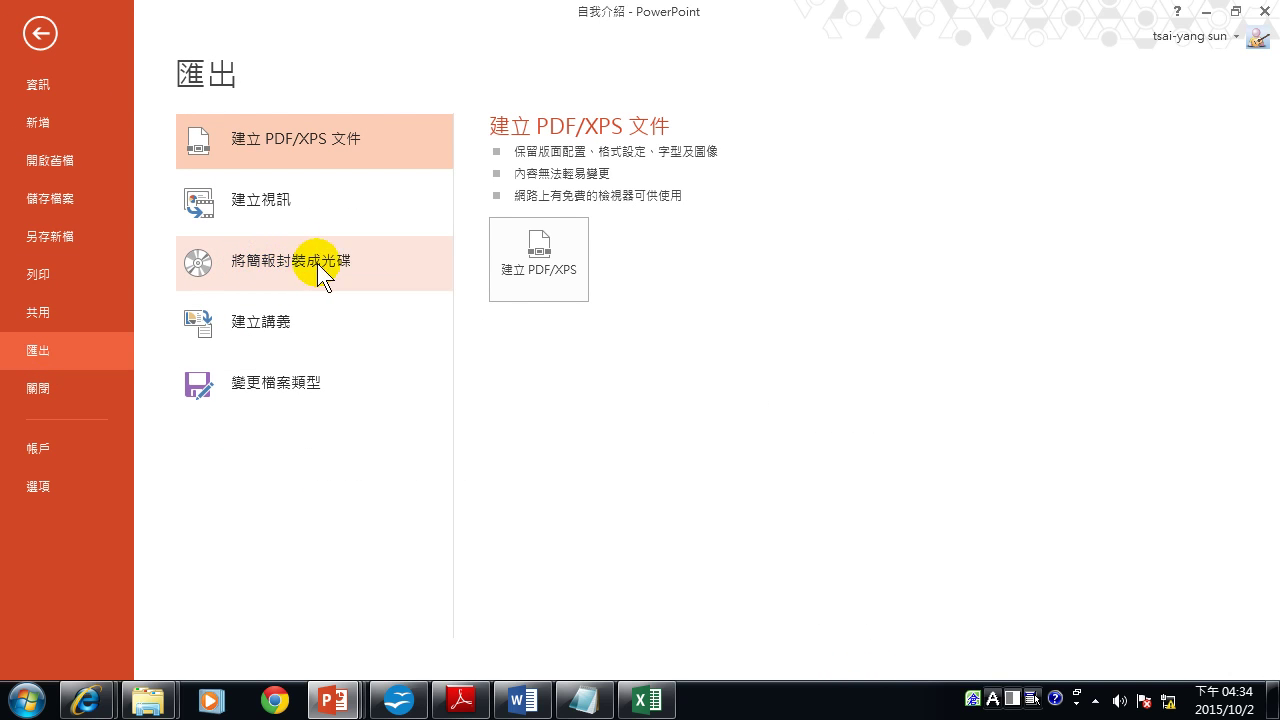
left_click(351, 269)
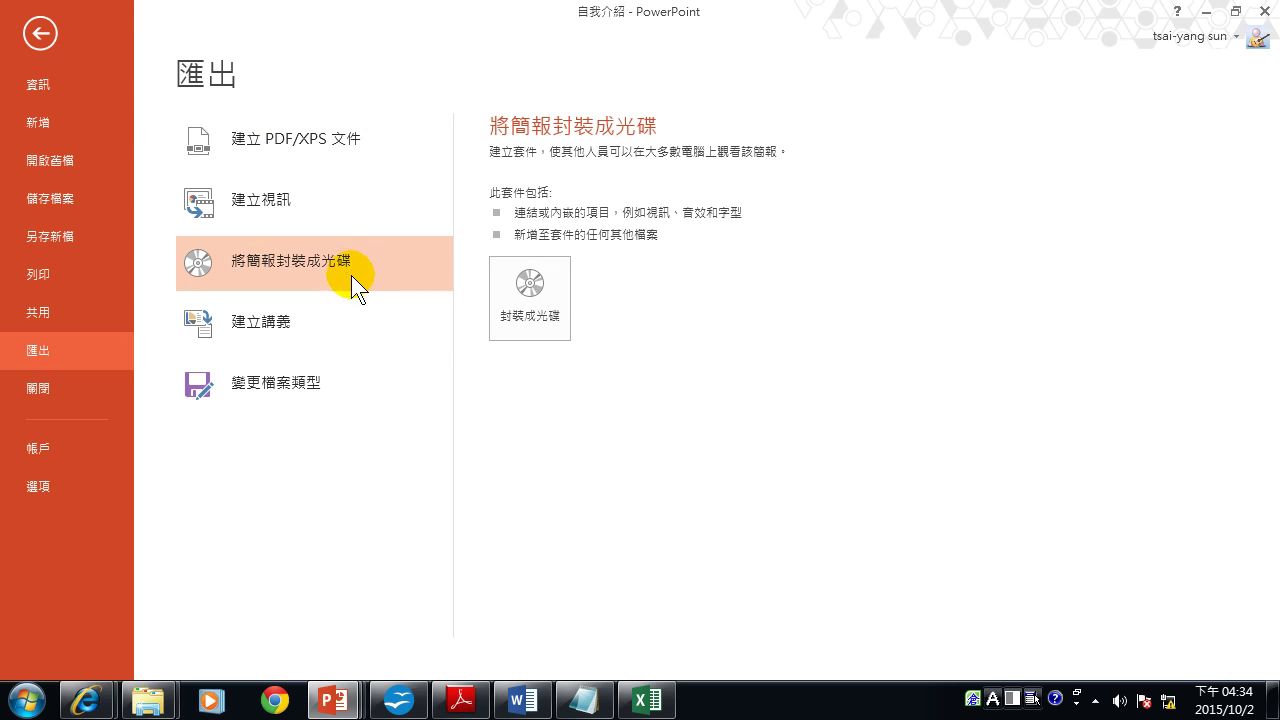
left_click(529, 303)
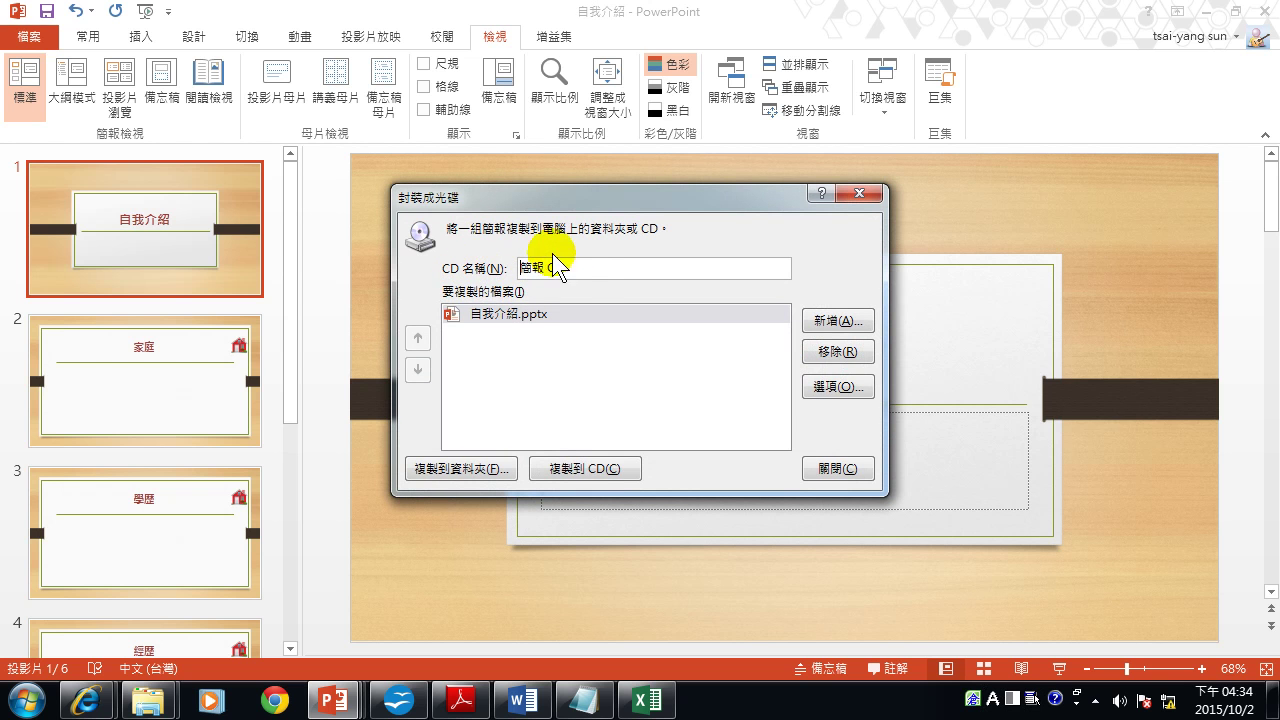
left_click_drag(618, 264, 493, 267)
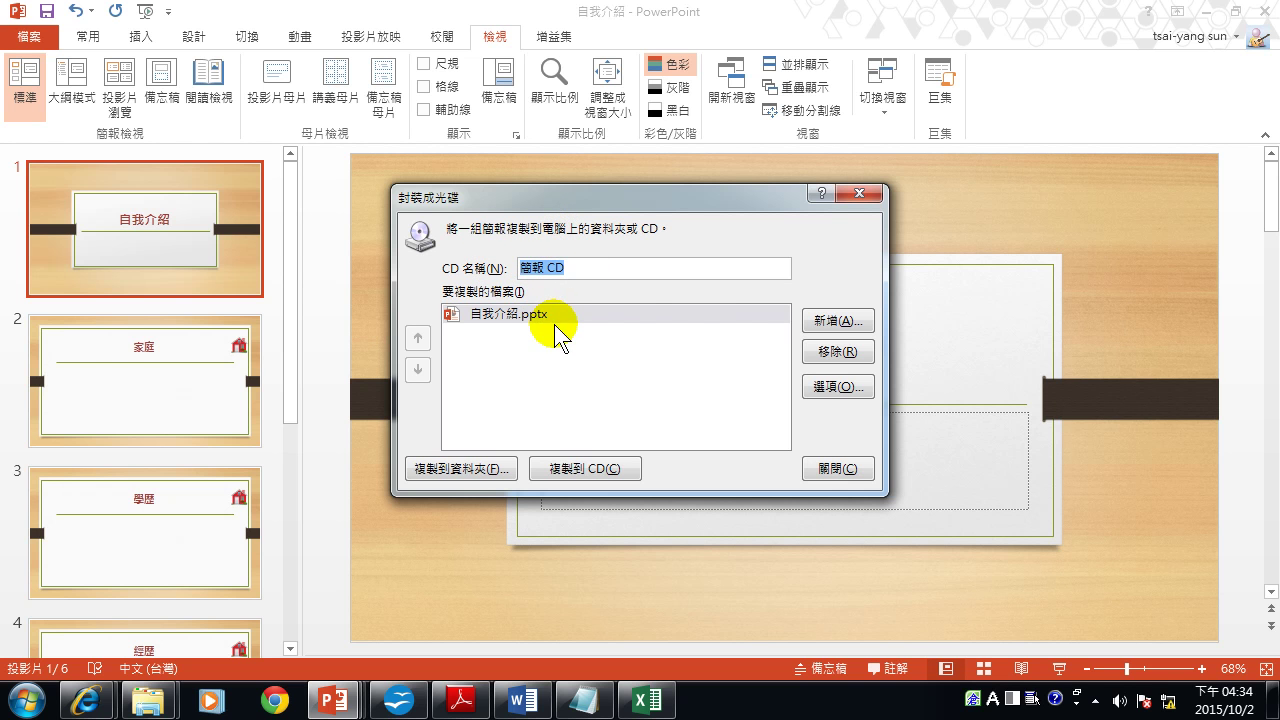
left_click(834, 389)
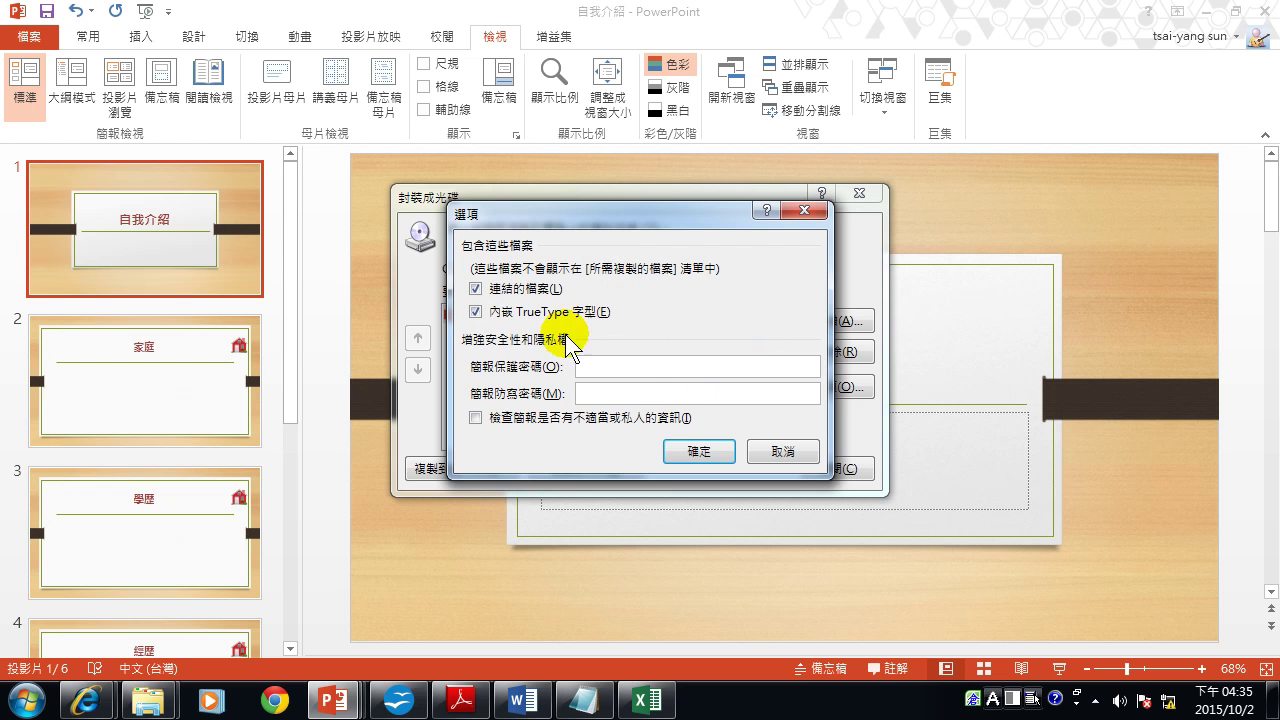
left_click(590, 366)
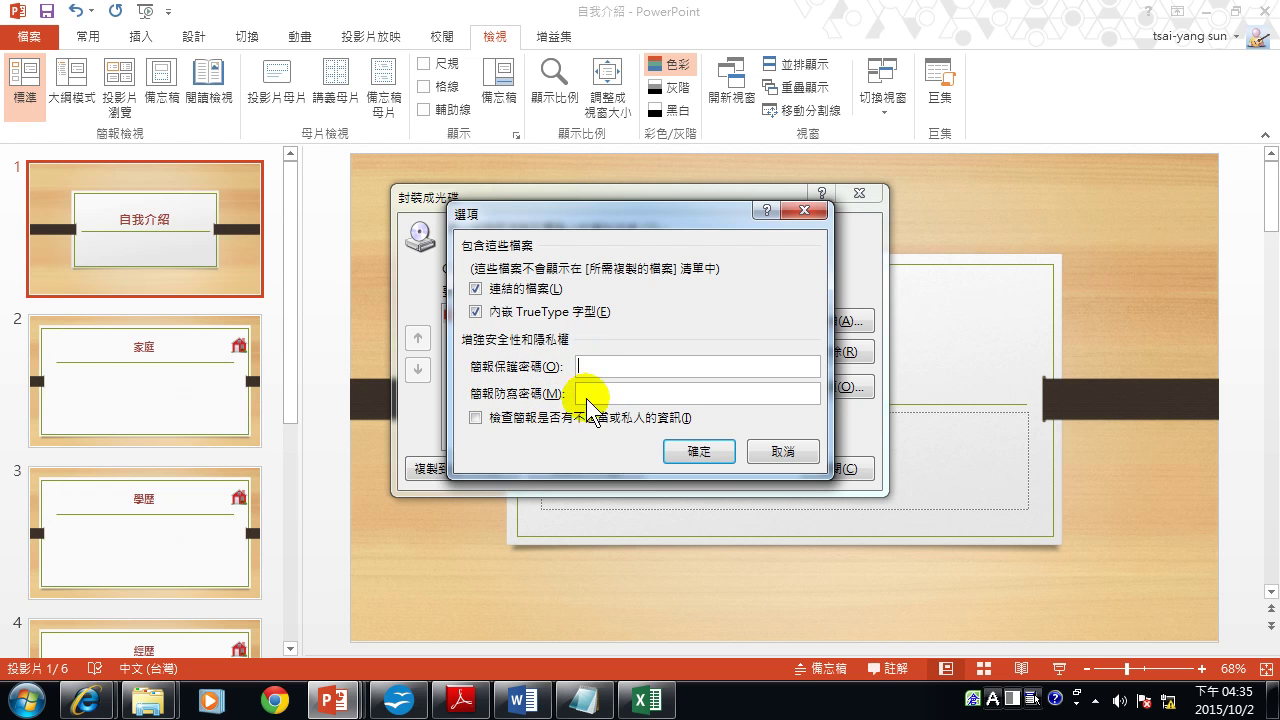
left_click(719, 452)
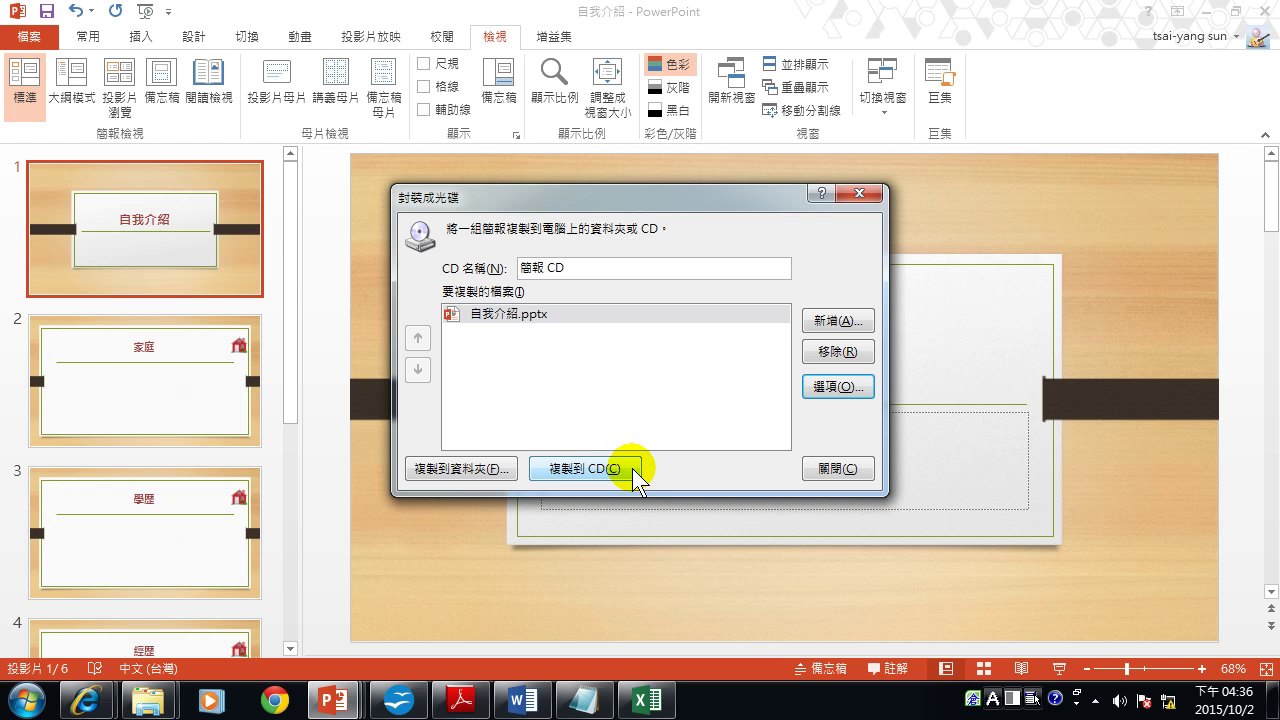
Choose Copy to Folder and set E:\統一企業 as the package location.
left_click(449, 467)
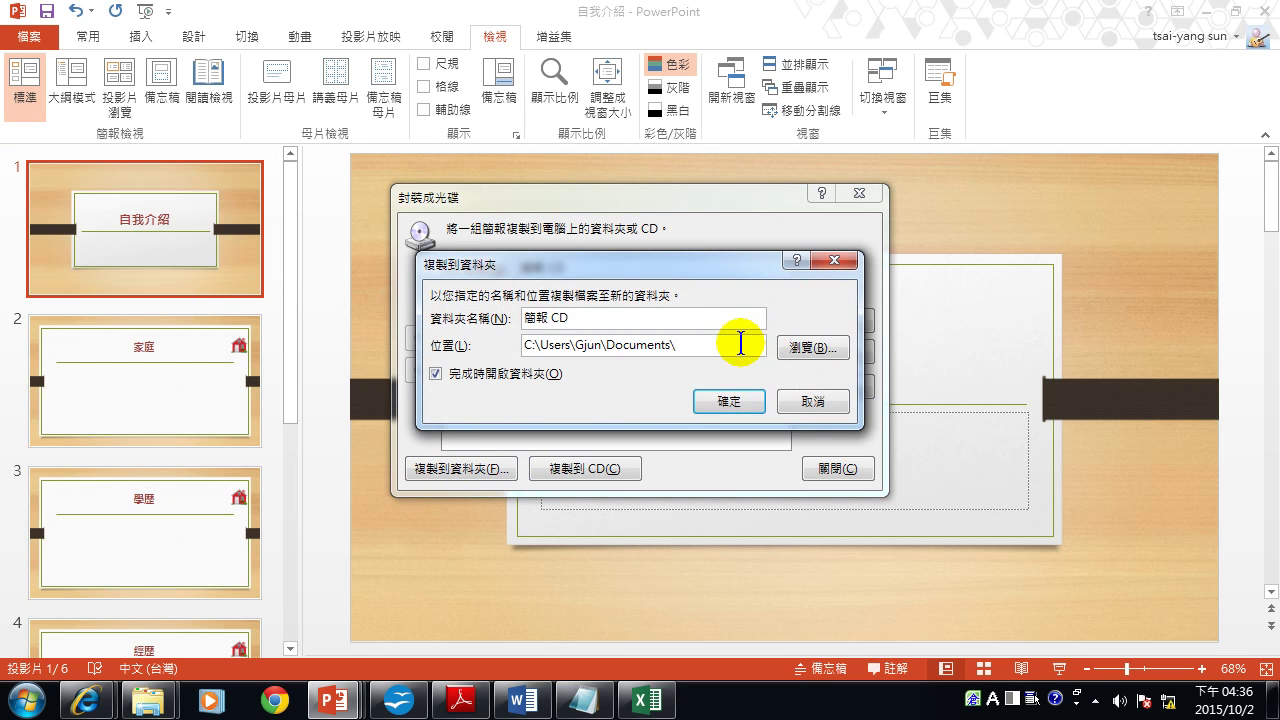
left_click(814, 350)
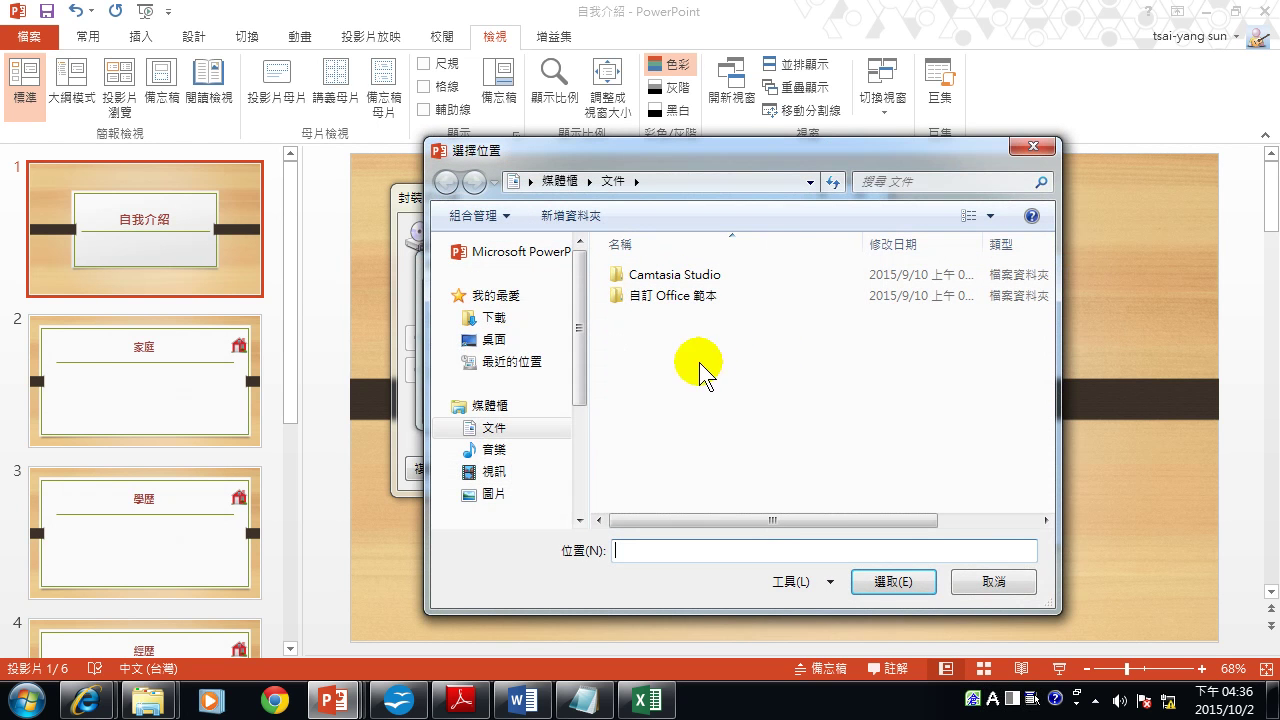
scroll(583, 367, "down", 3)
left_click_drag(590, 413, 591, 436)
left_click(518, 463)
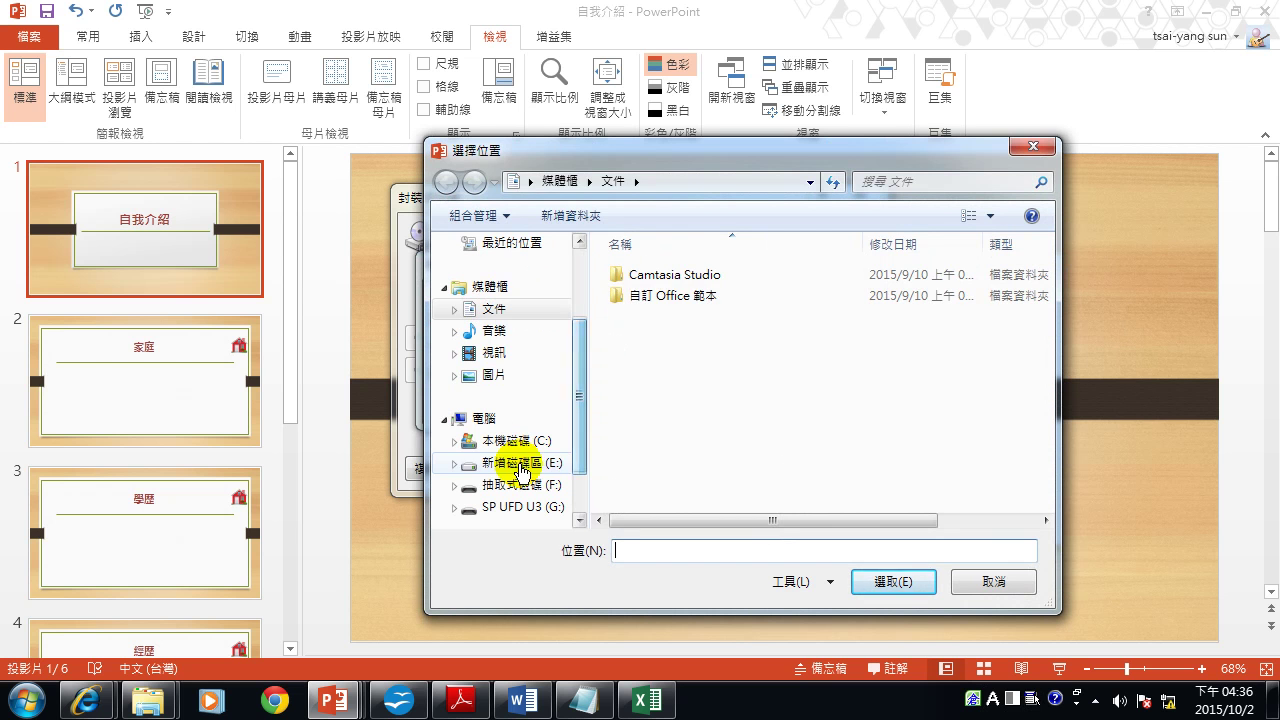
left_click(667, 545)
left_click(717, 555)
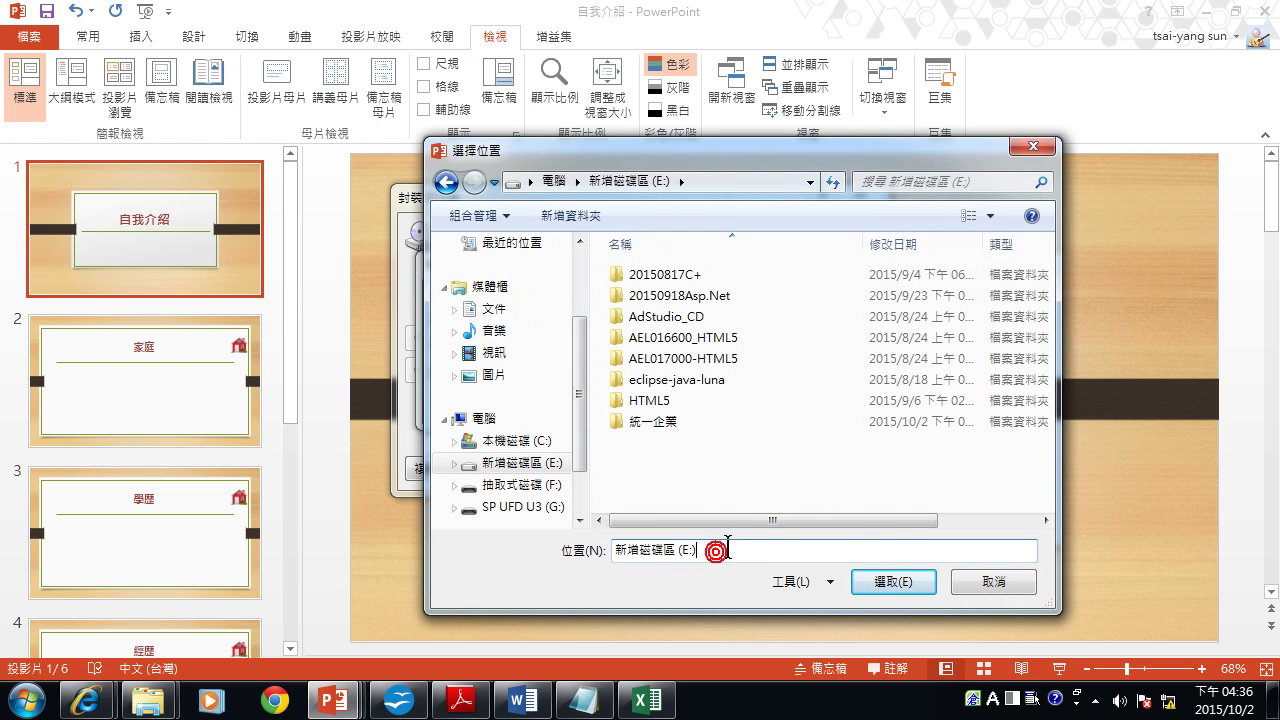
left_click(674, 423)
double_click(675, 422)
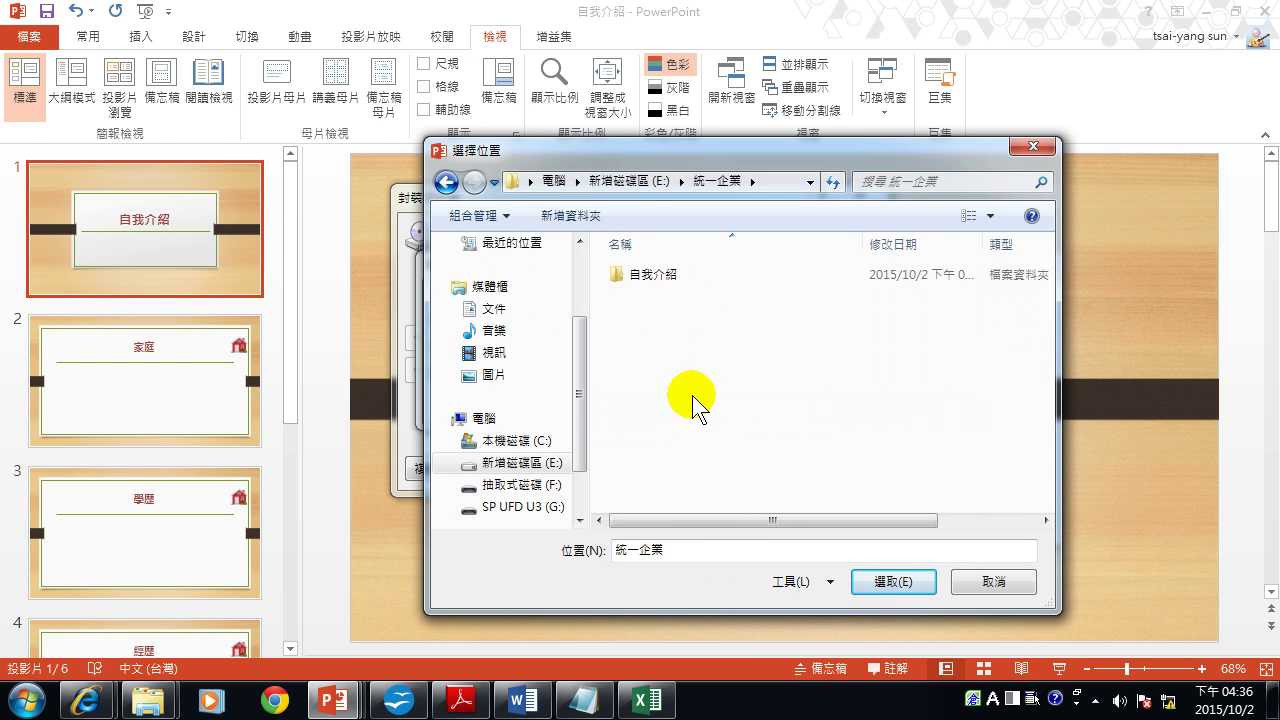
left_click(891, 582)
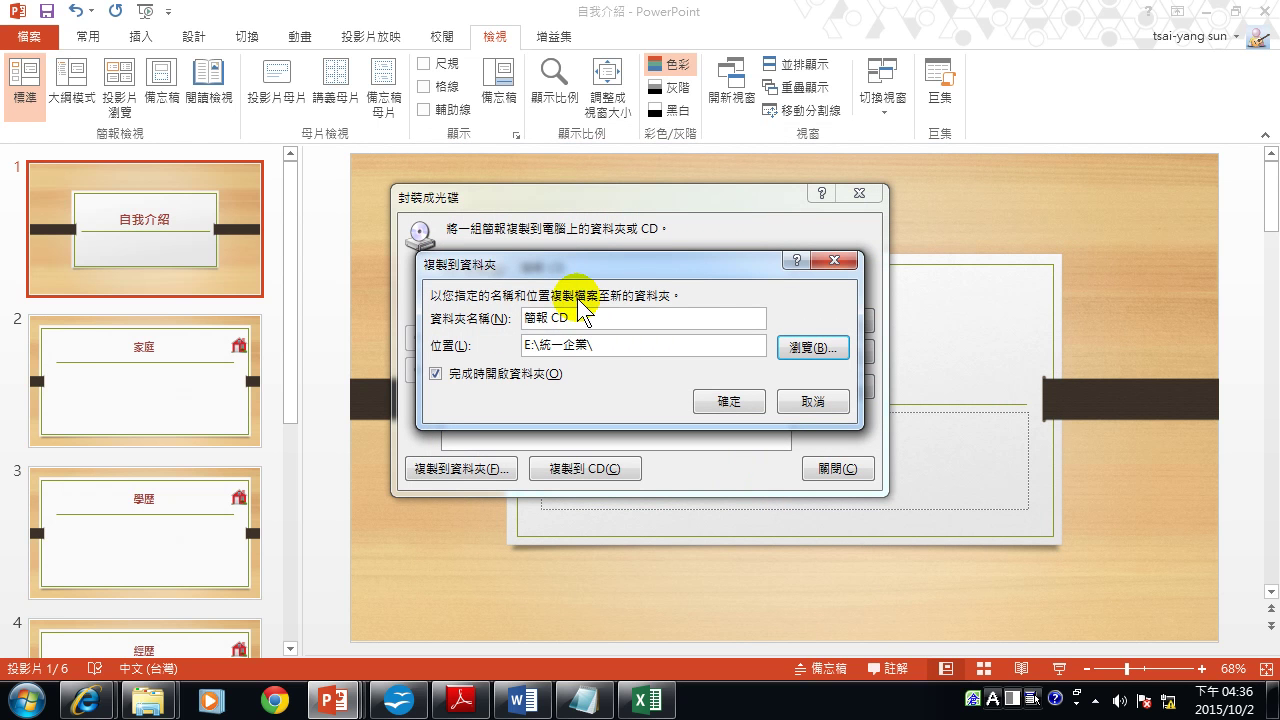
Replace the default package folder name with 自我介紹-1002.
left_click_drag(590, 316, 485, 318)
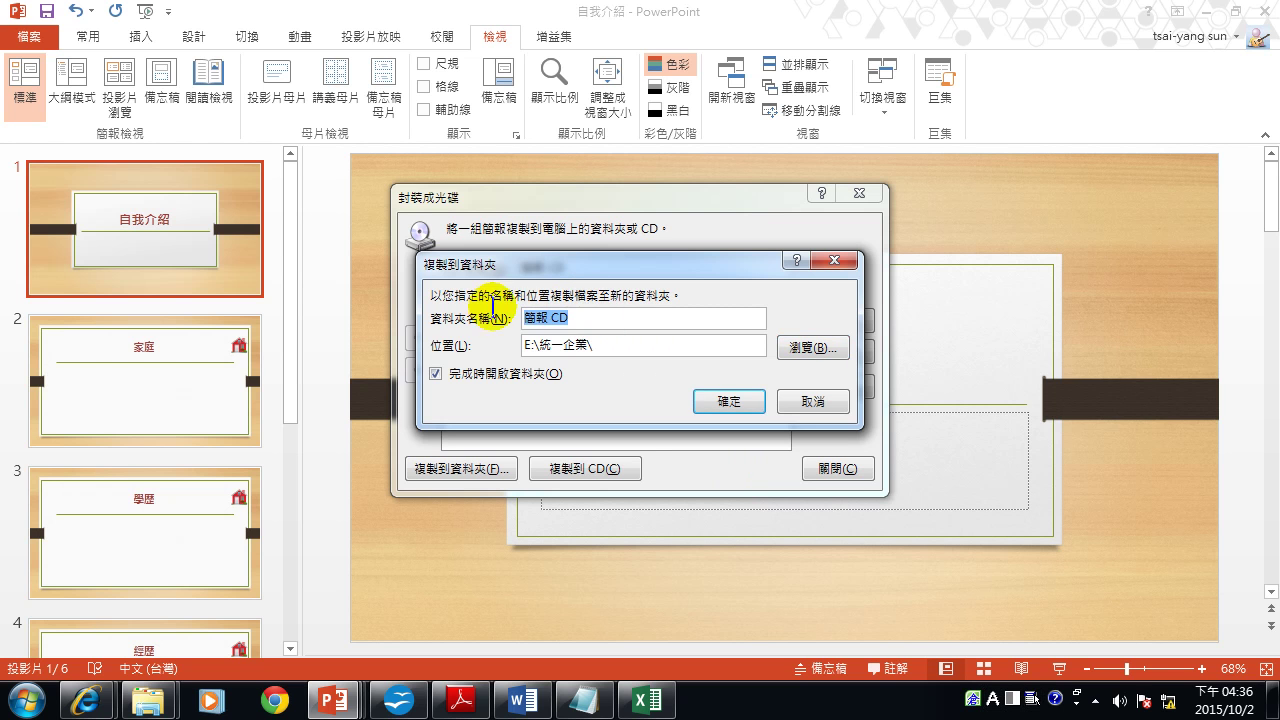
type("a")
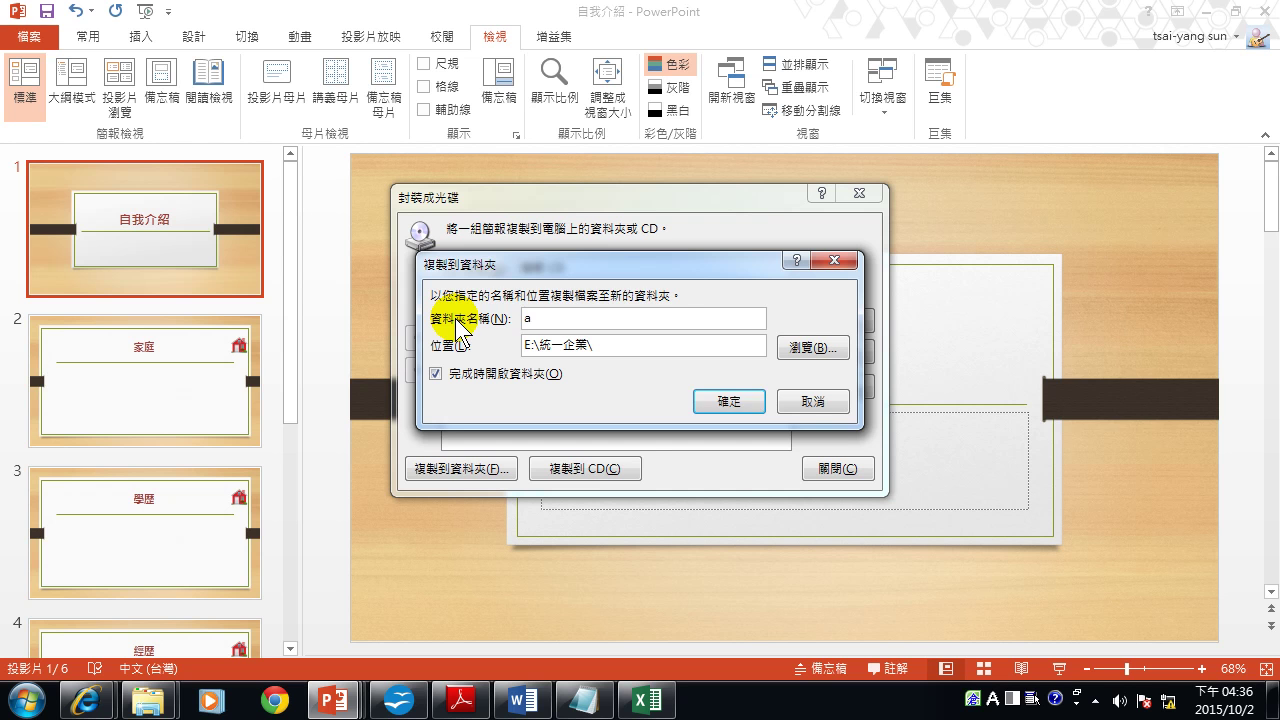
key("BackSpace")
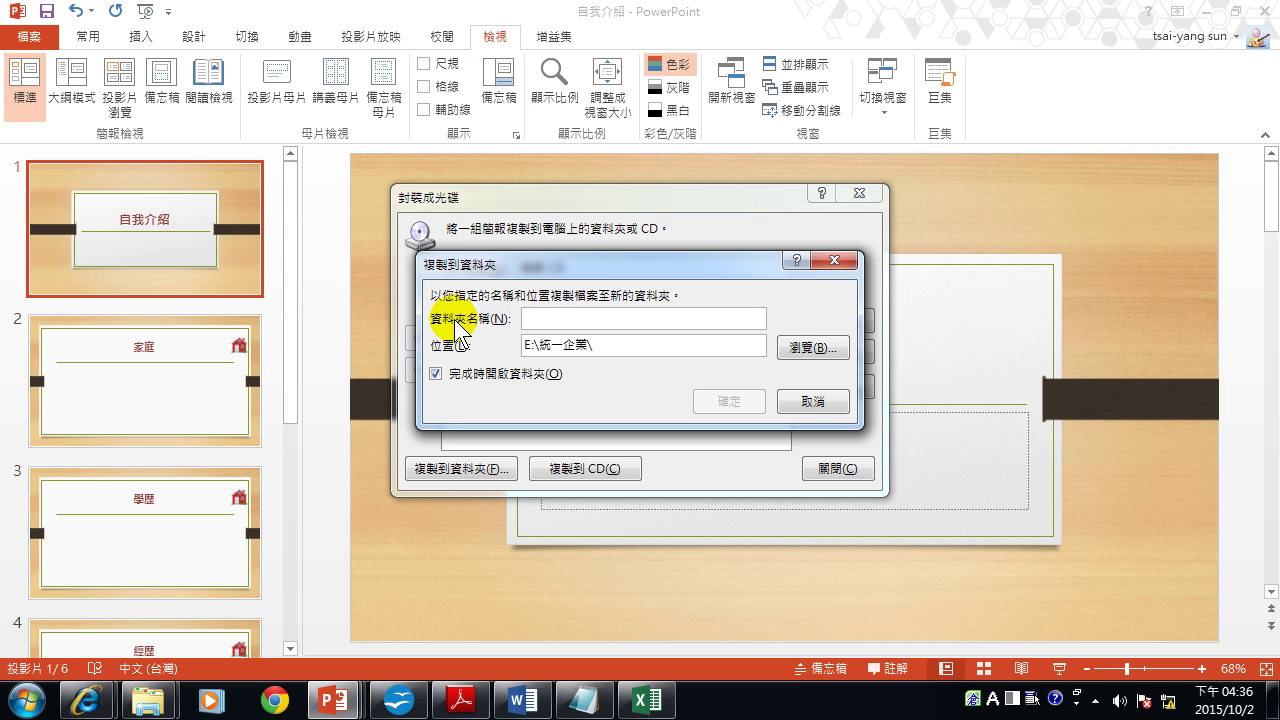
key("ctrl+space")
key("ctrl+shift")
type("自我介紹-0")
key("BackSpace")
type("1002")
key("Return")
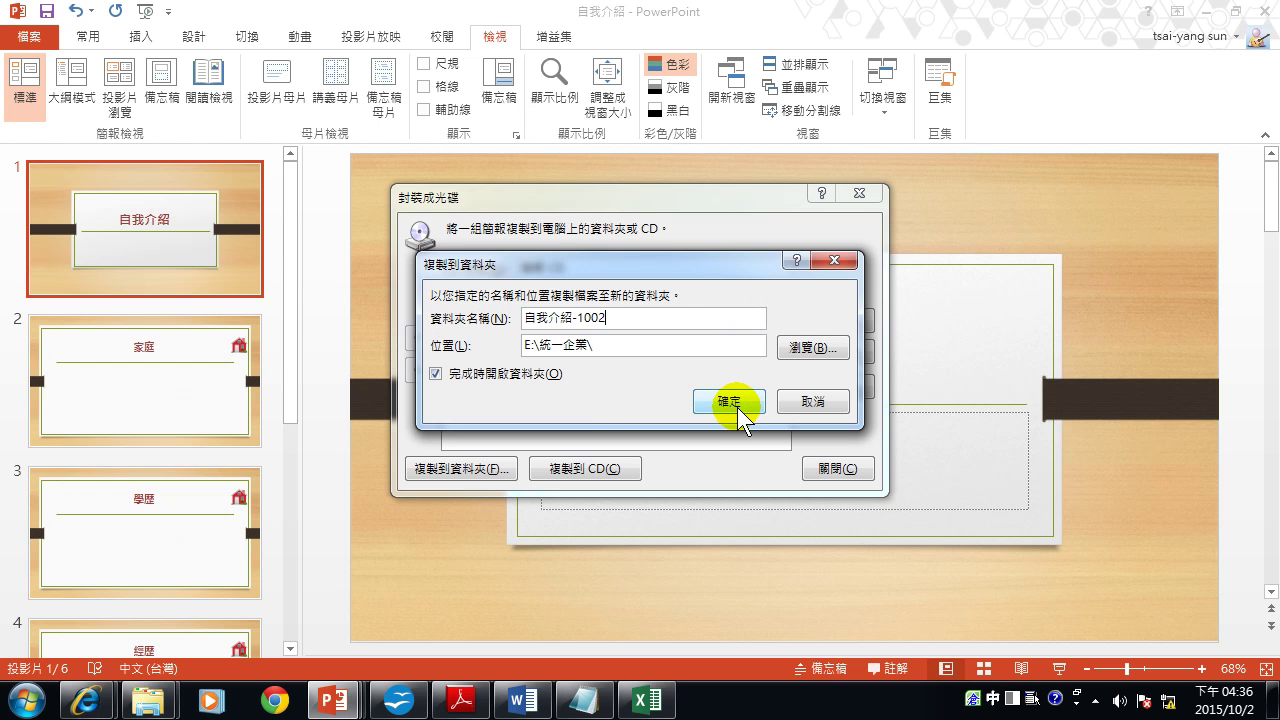
Confirm Copy to Folder and agree to include linked files in the package.
left_click(728, 400)
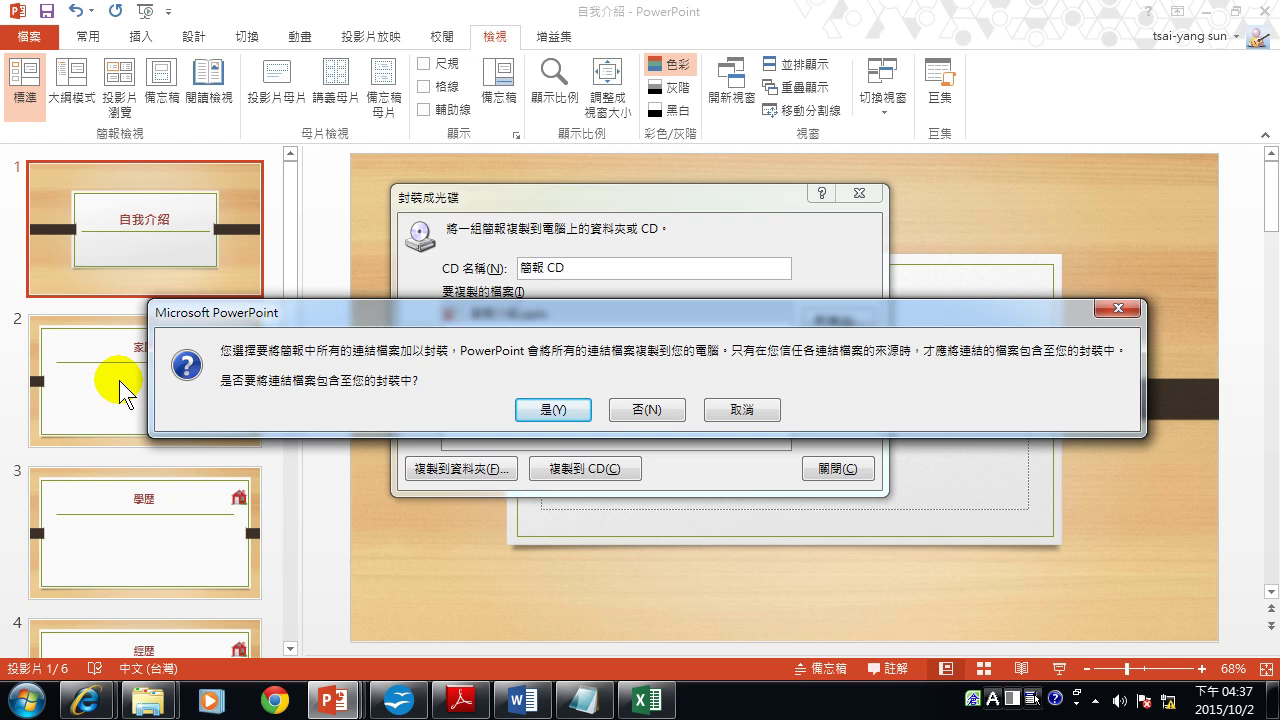
left_click(553, 410)
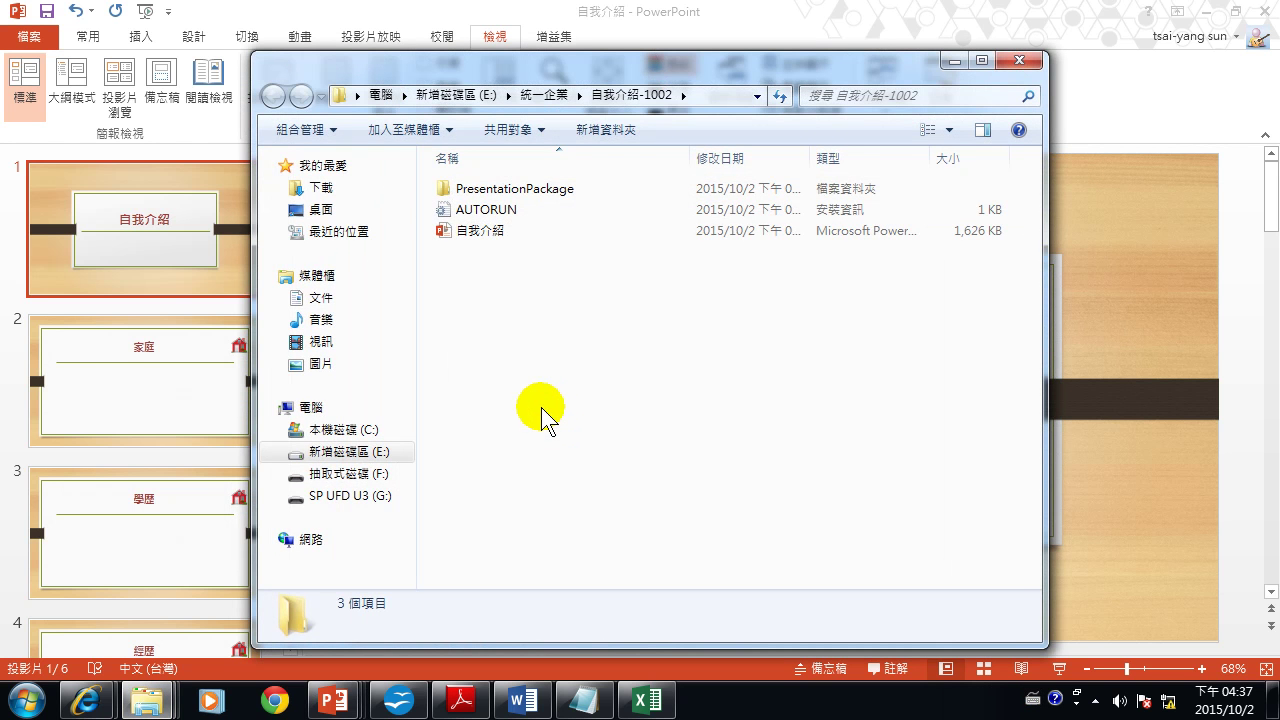
Reopen the 自我介紹-1002 folder, read its AUTORUN file in Notepad, then close it.
left_click_drag(563, 55, 485, 42)
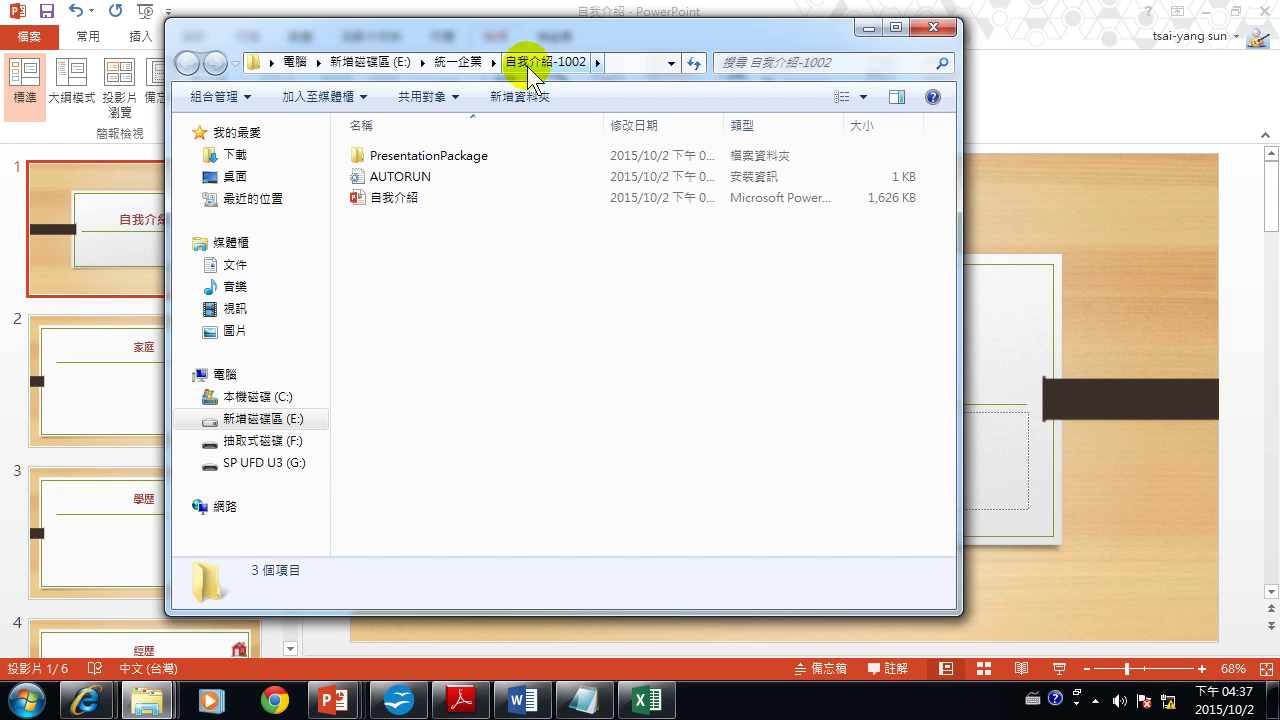
left_click(478, 64)
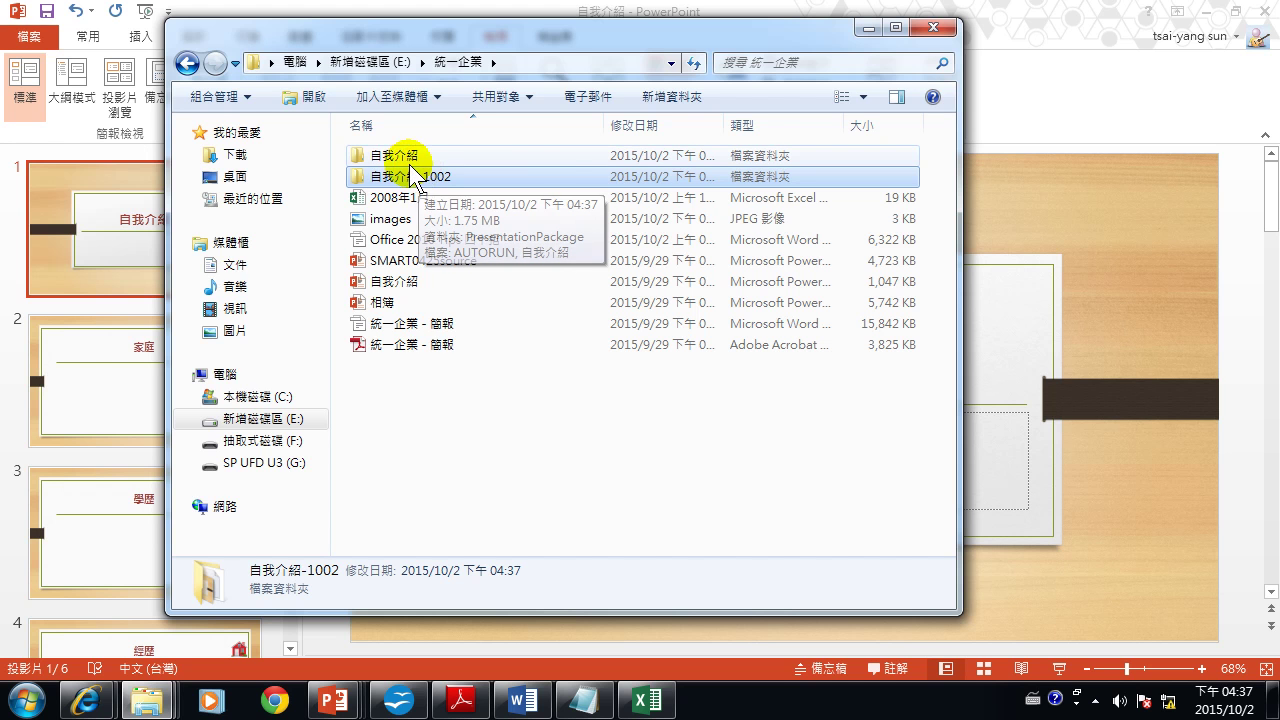
double_click(420, 178)
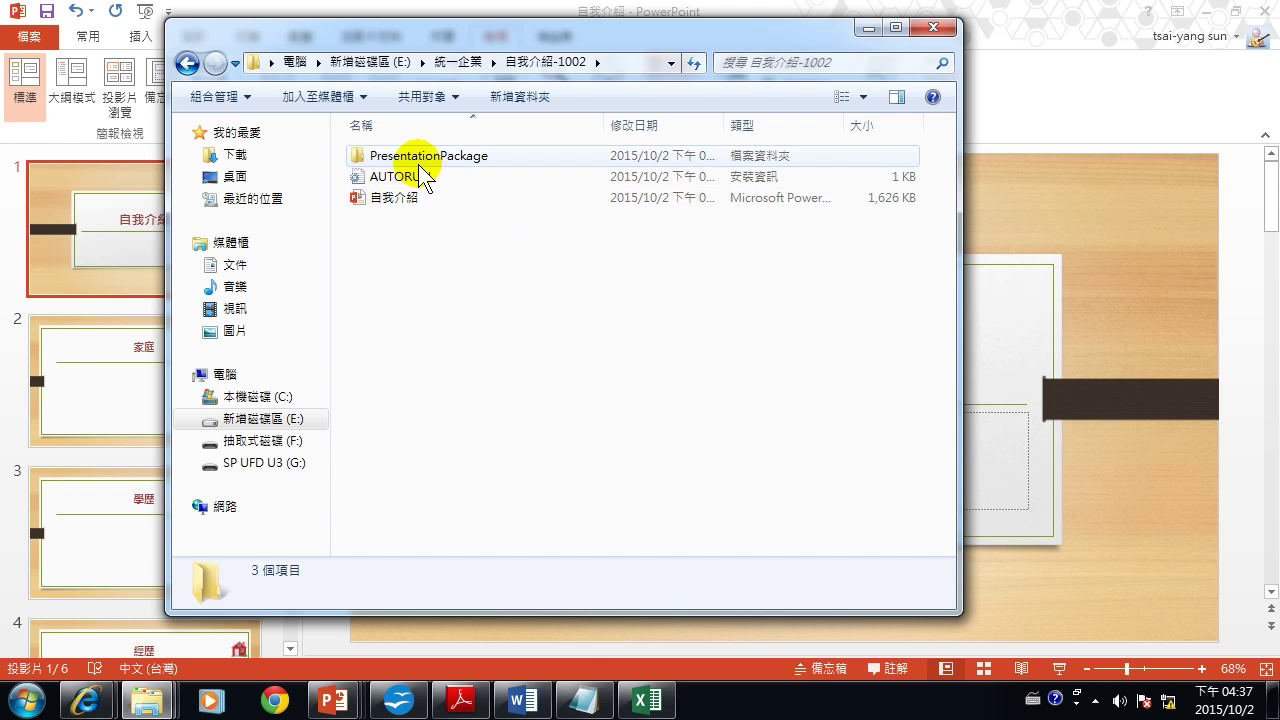
left_click(415, 160)
double_click(418, 178)
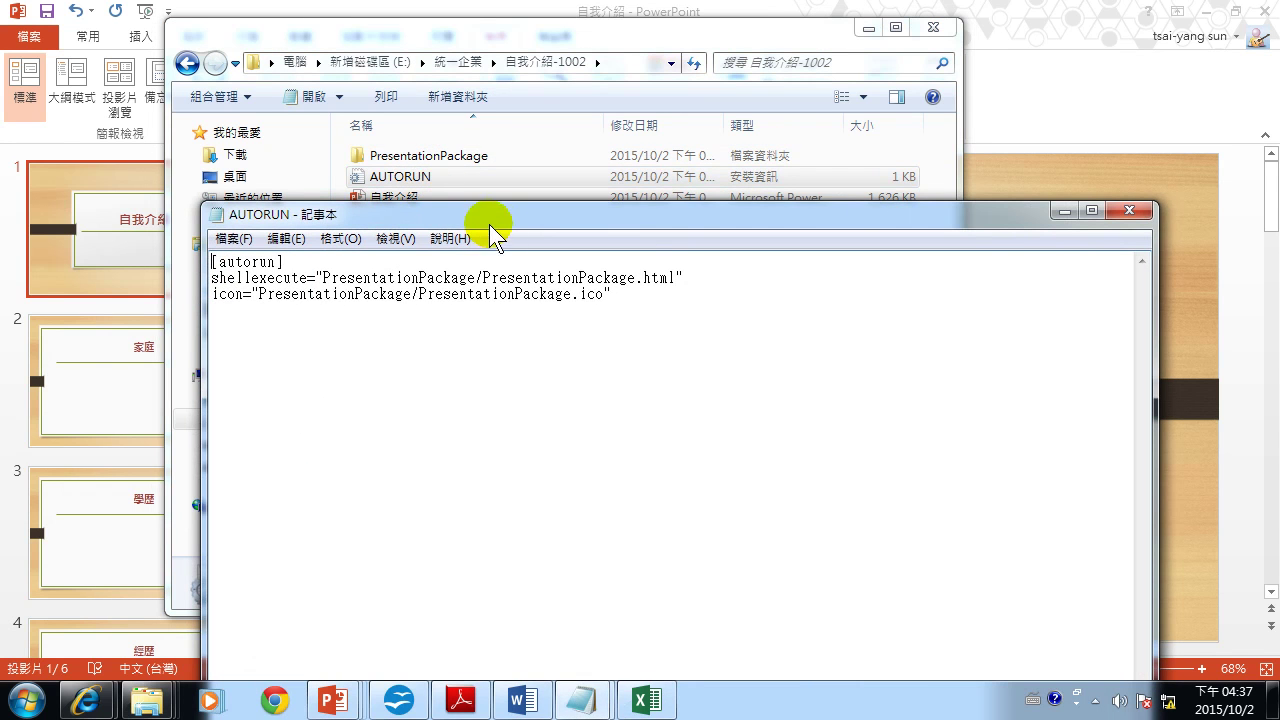
left_click(1129, 210)
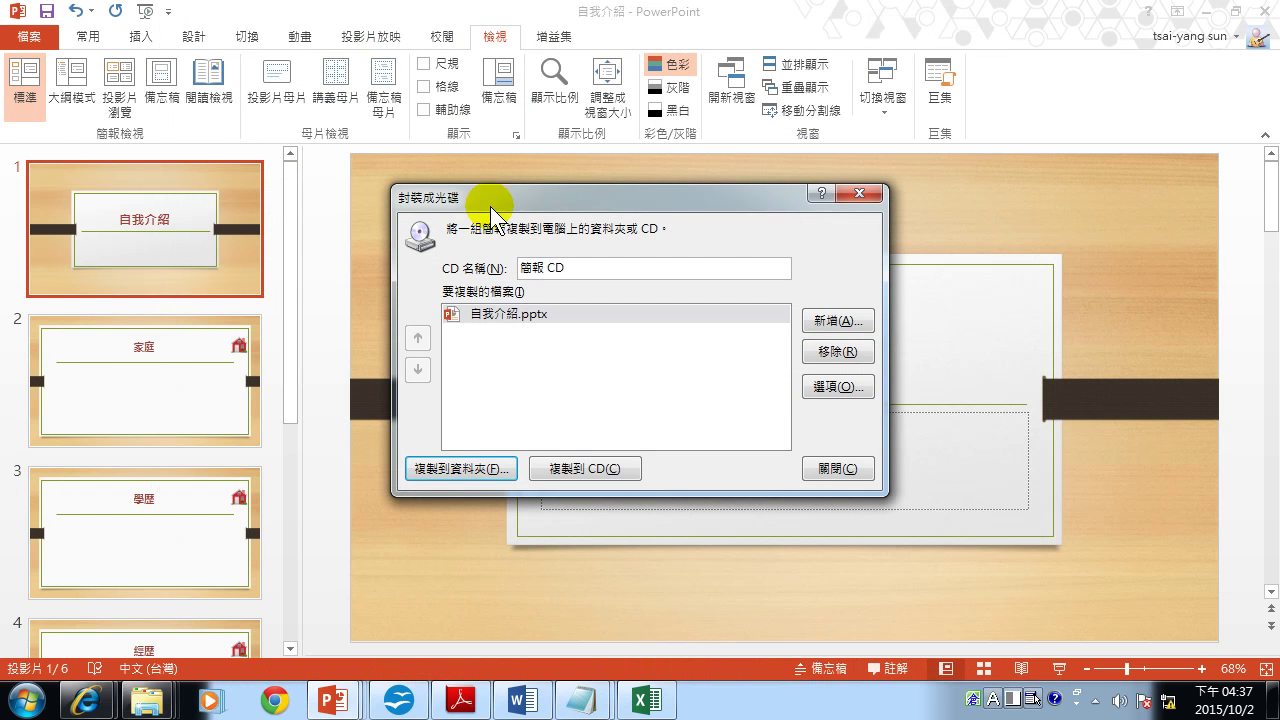
Close the Package for CD window and the AUTORUN text.
left_click(872, 191)
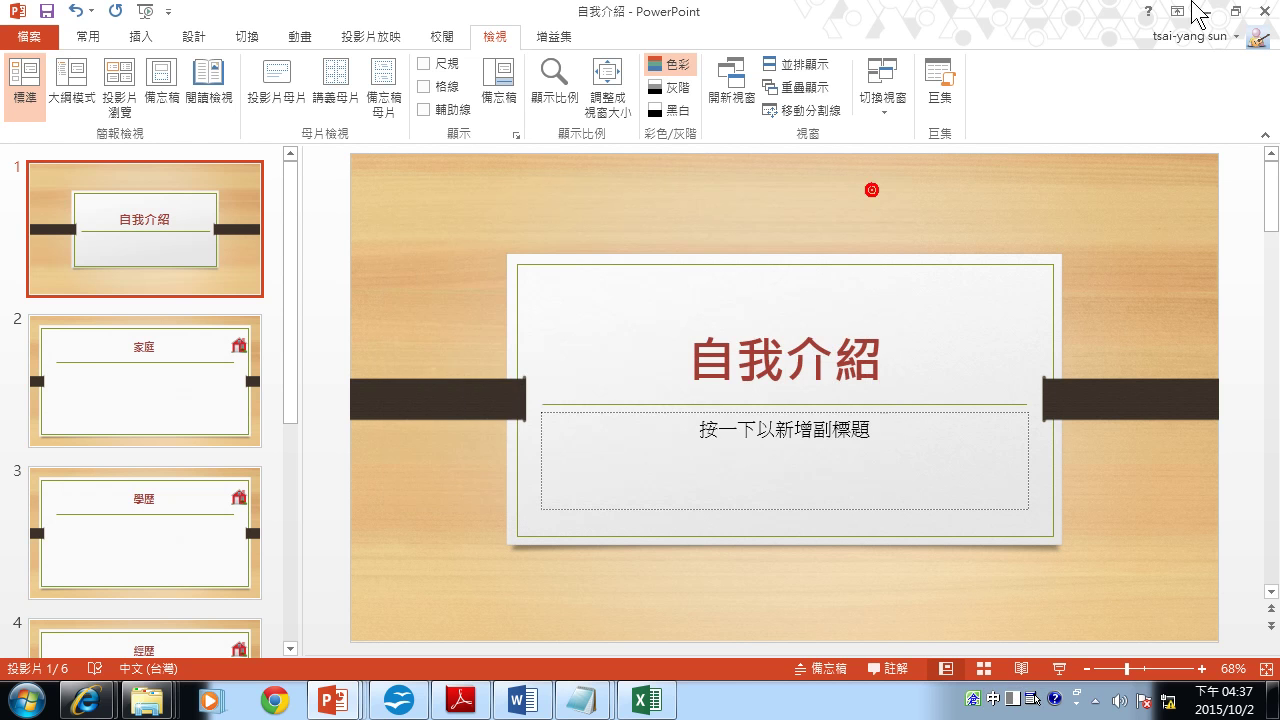
left_click(1208, 11)
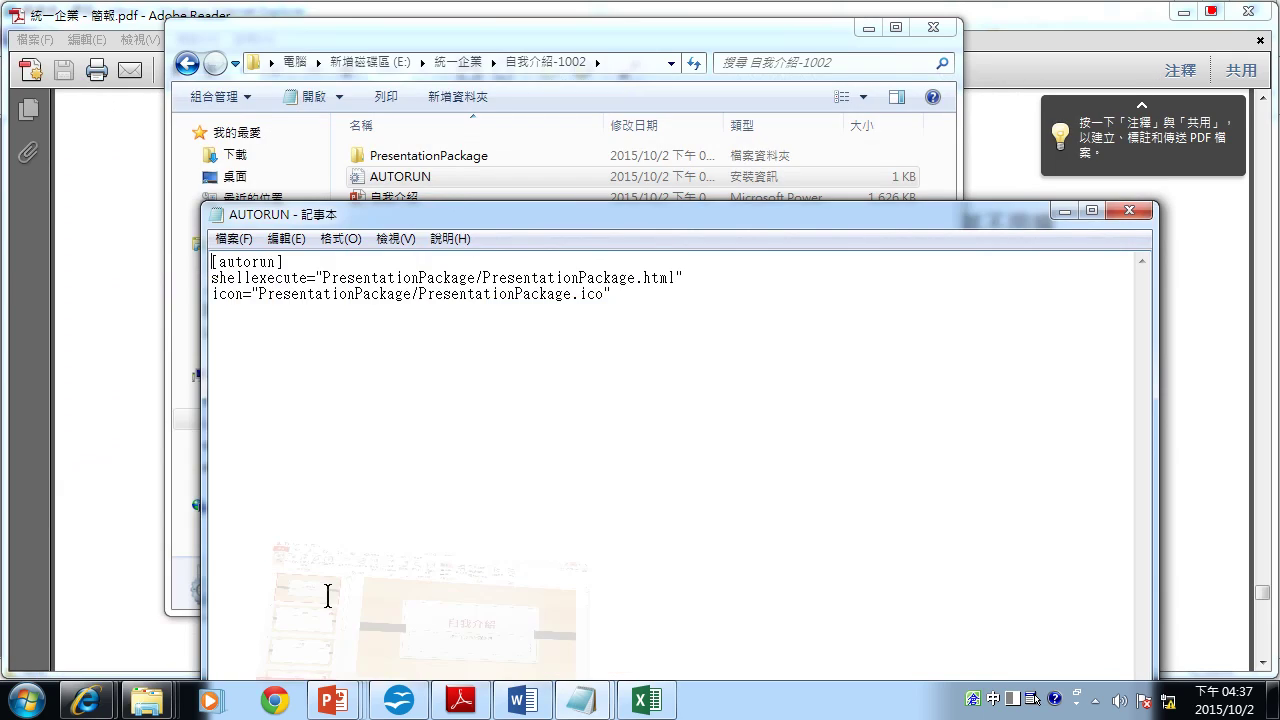
left_click(1129, 211)
Open the packaged 自我介紹 presentation, run its slide show from slide 1, and exit.
double_click(392, 199)
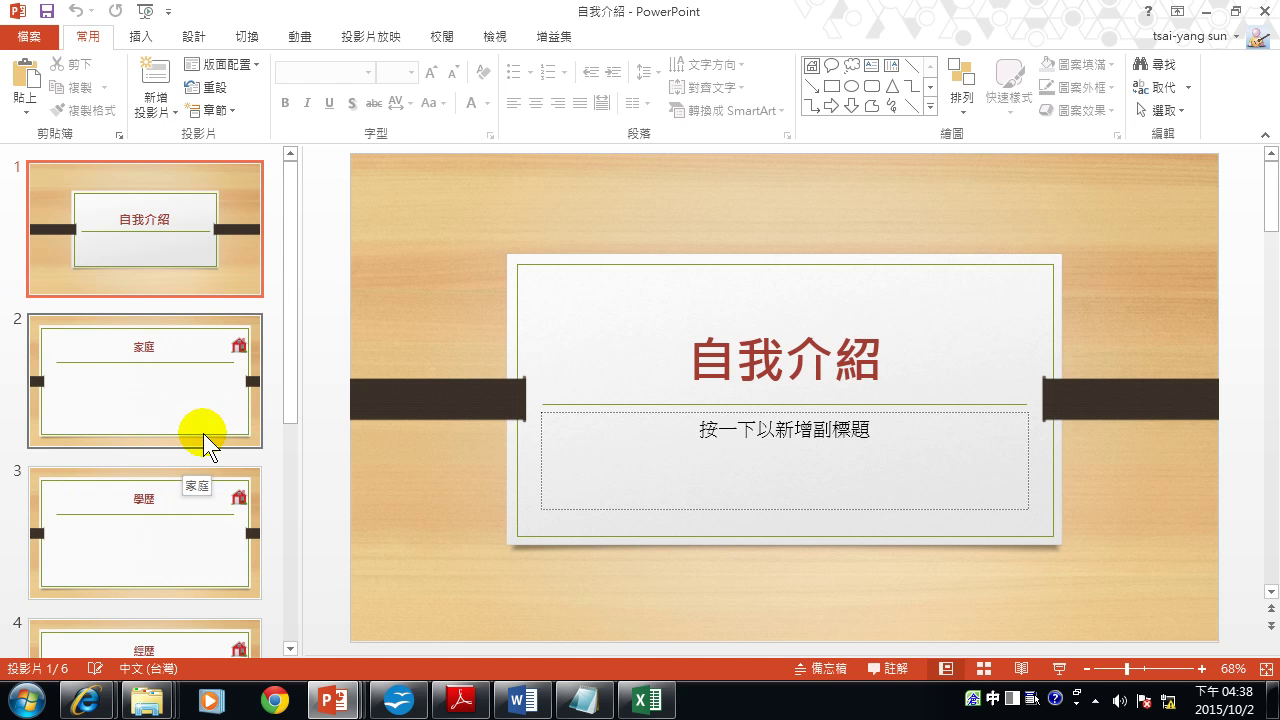
key("F5")
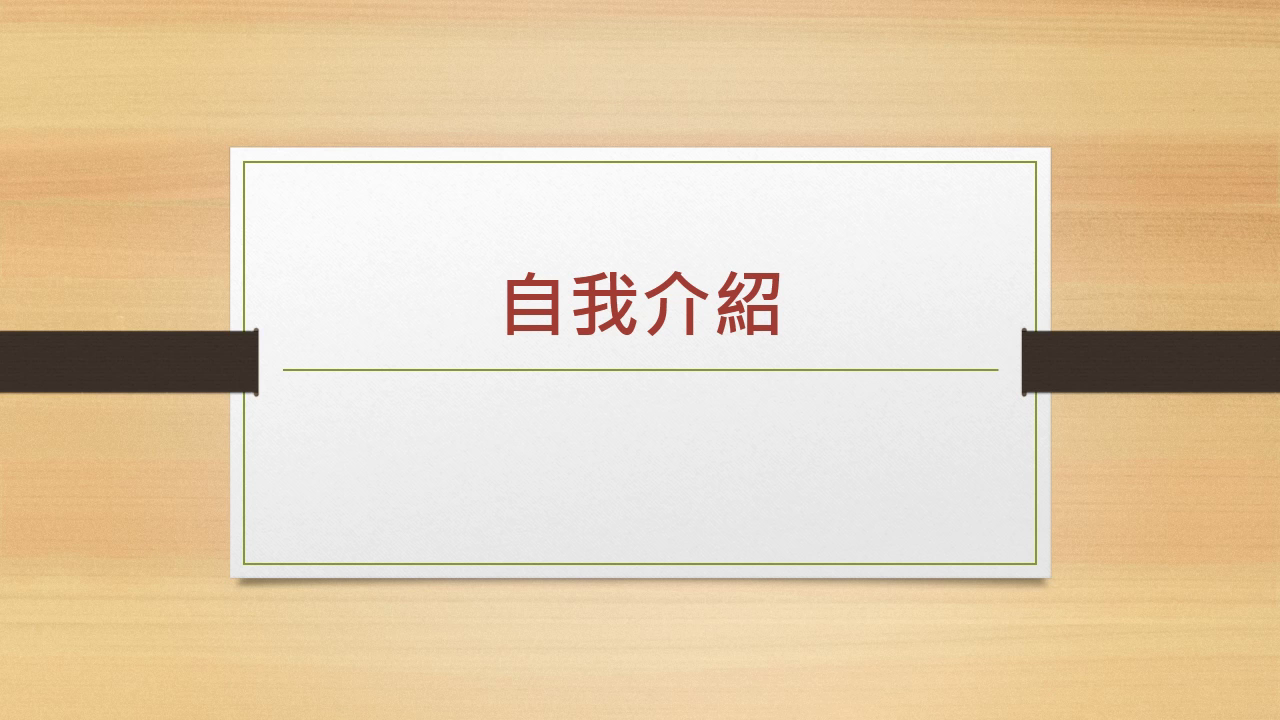
key("Escape")
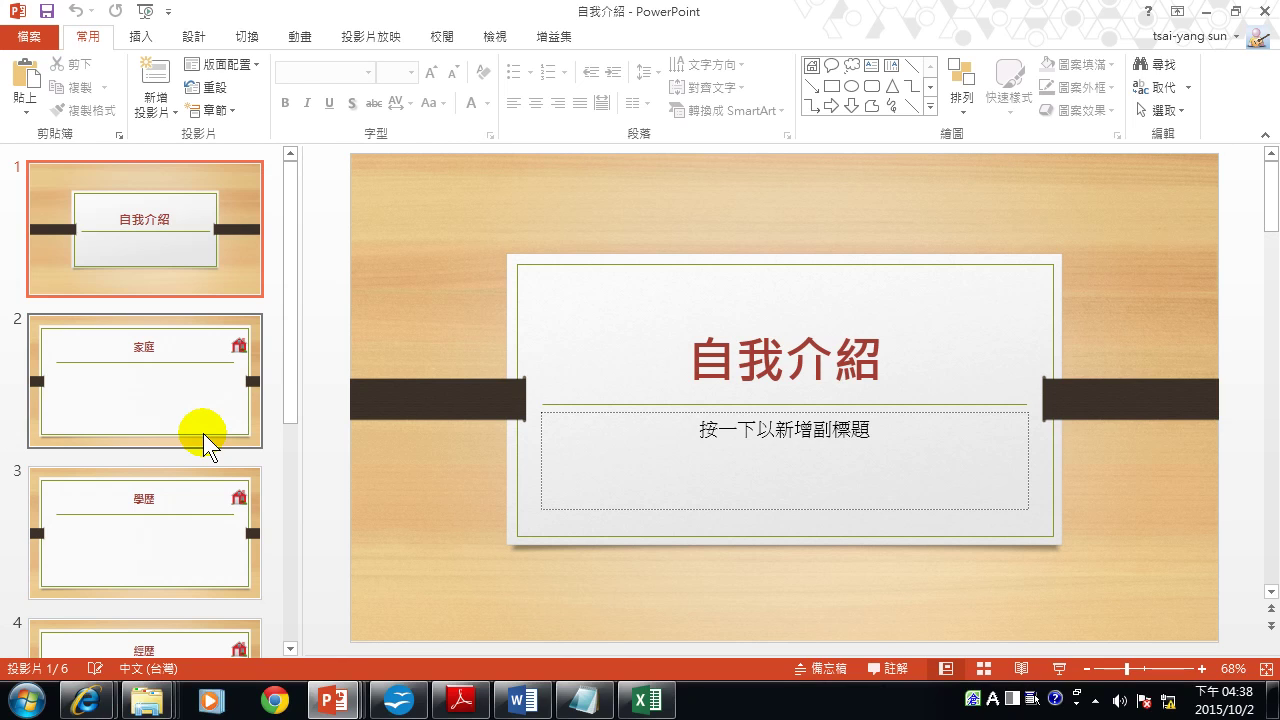
left_click(22, 25)
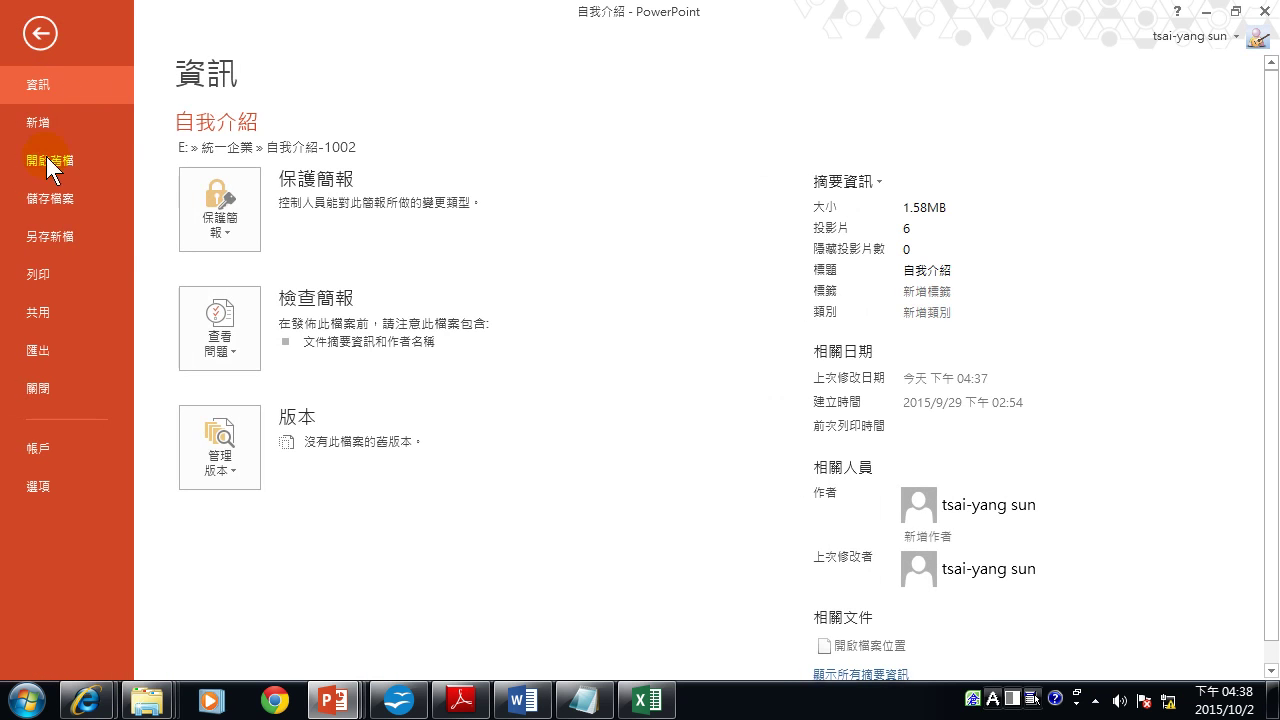
left_click(49, 349)
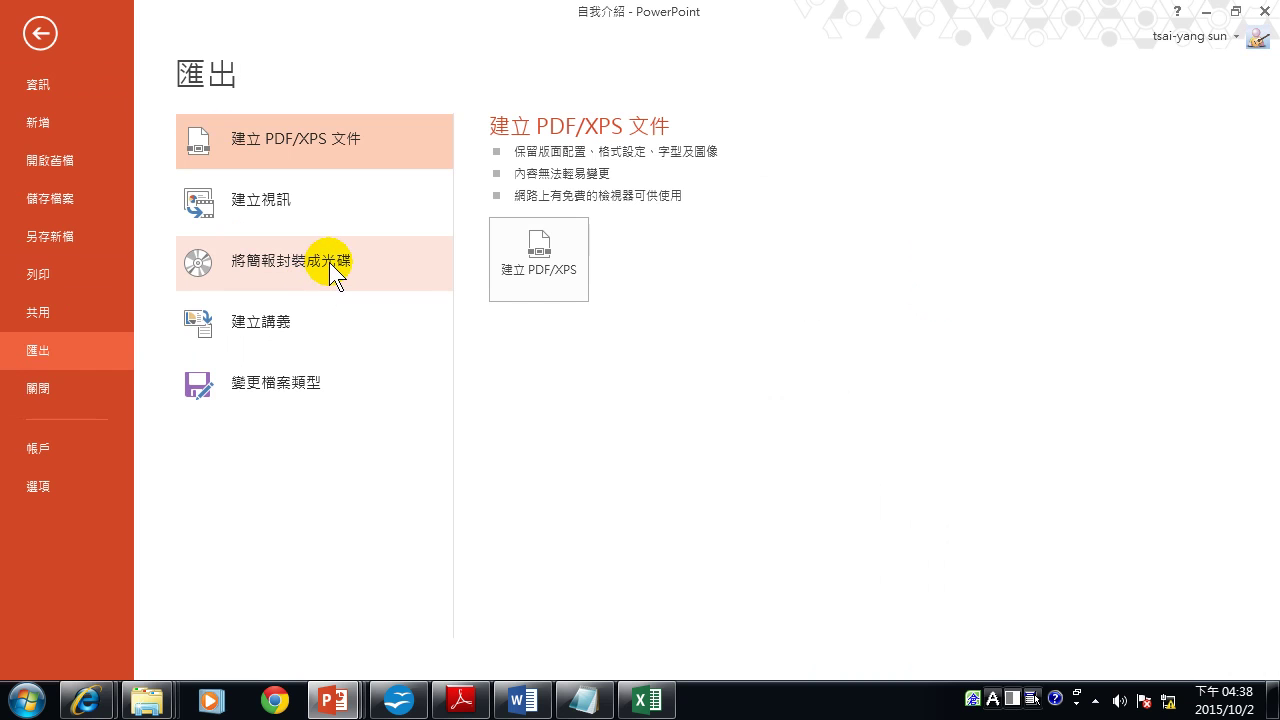
left_click(329, 262)
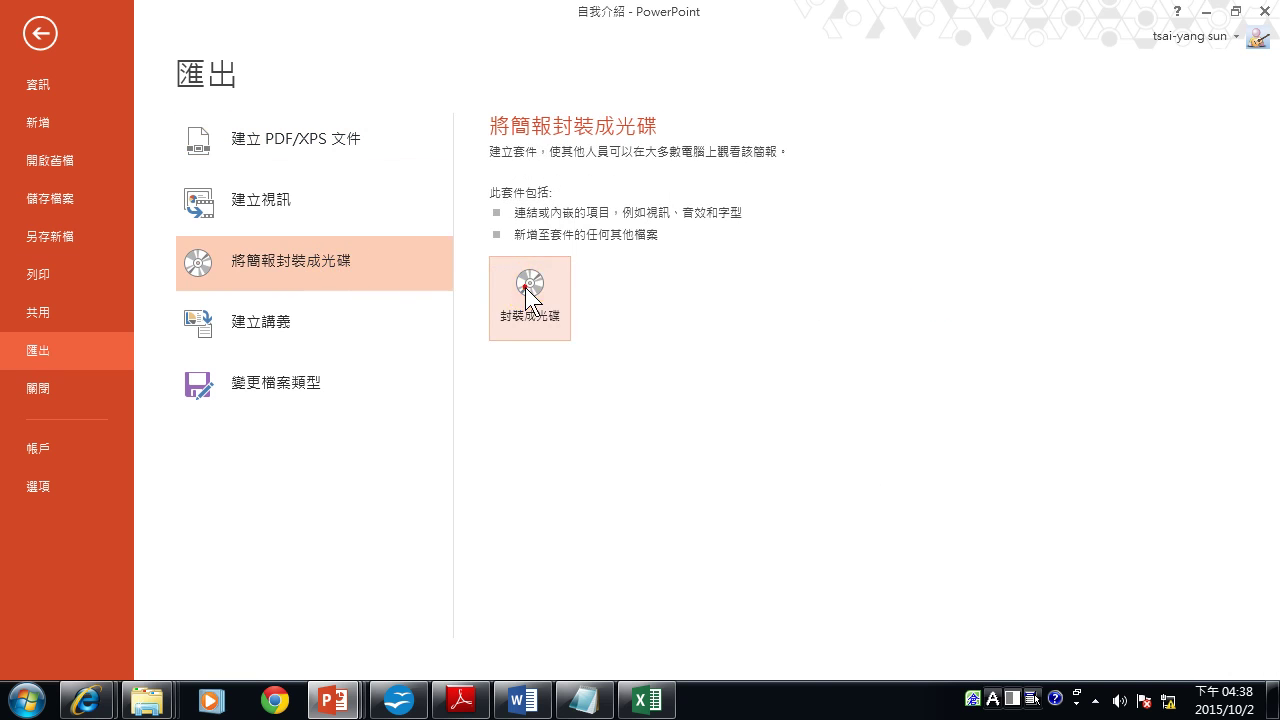
left_click(524, 287)
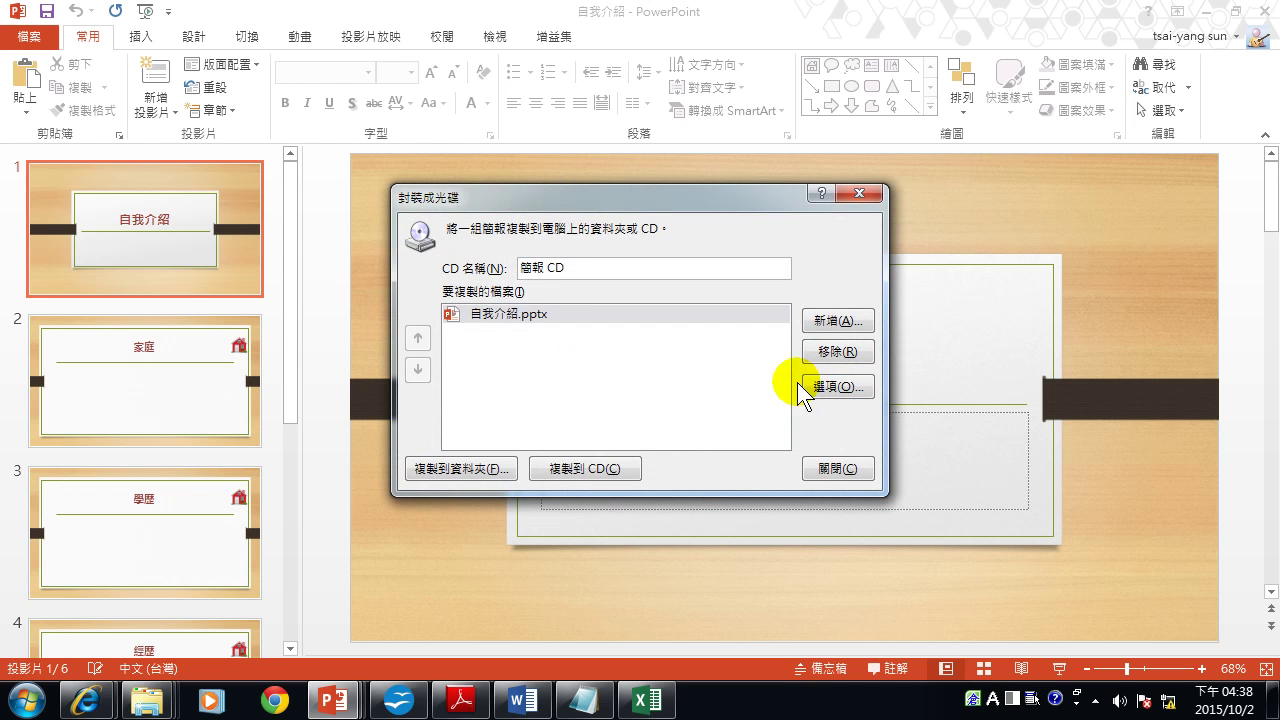
left_click(830, 390)
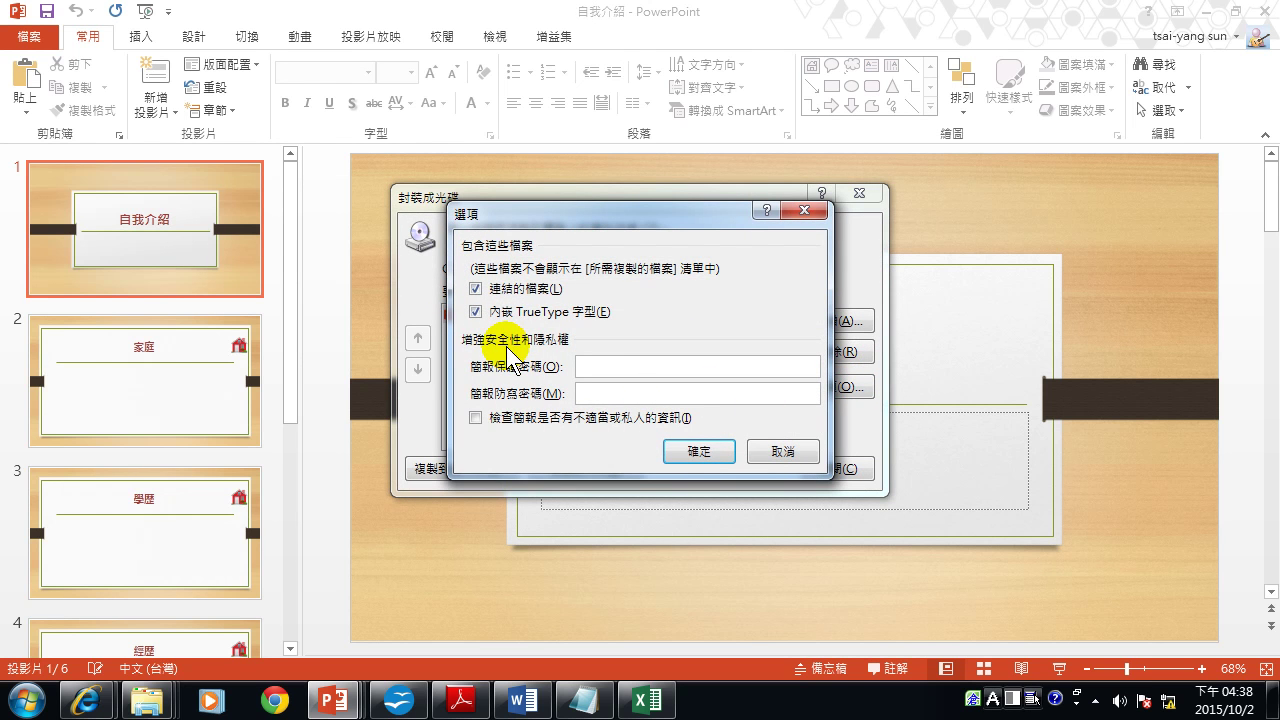
left_click(800, 452)
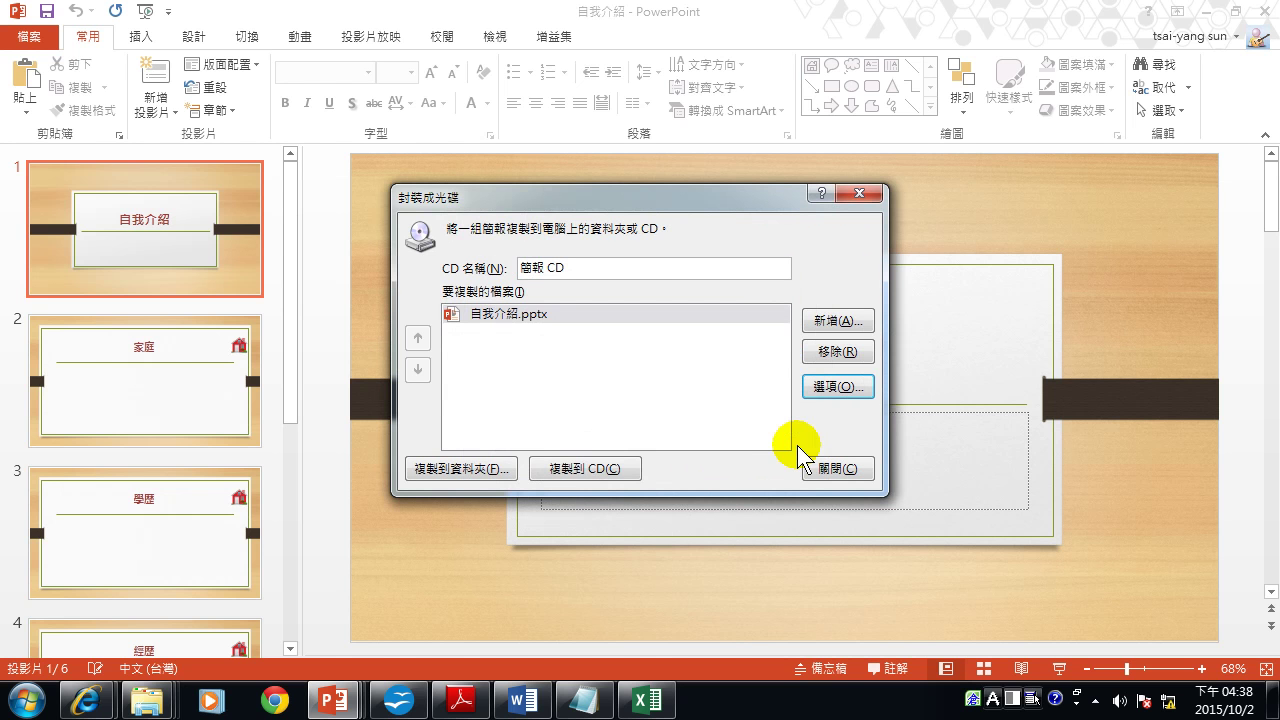
left_click(850, 472)
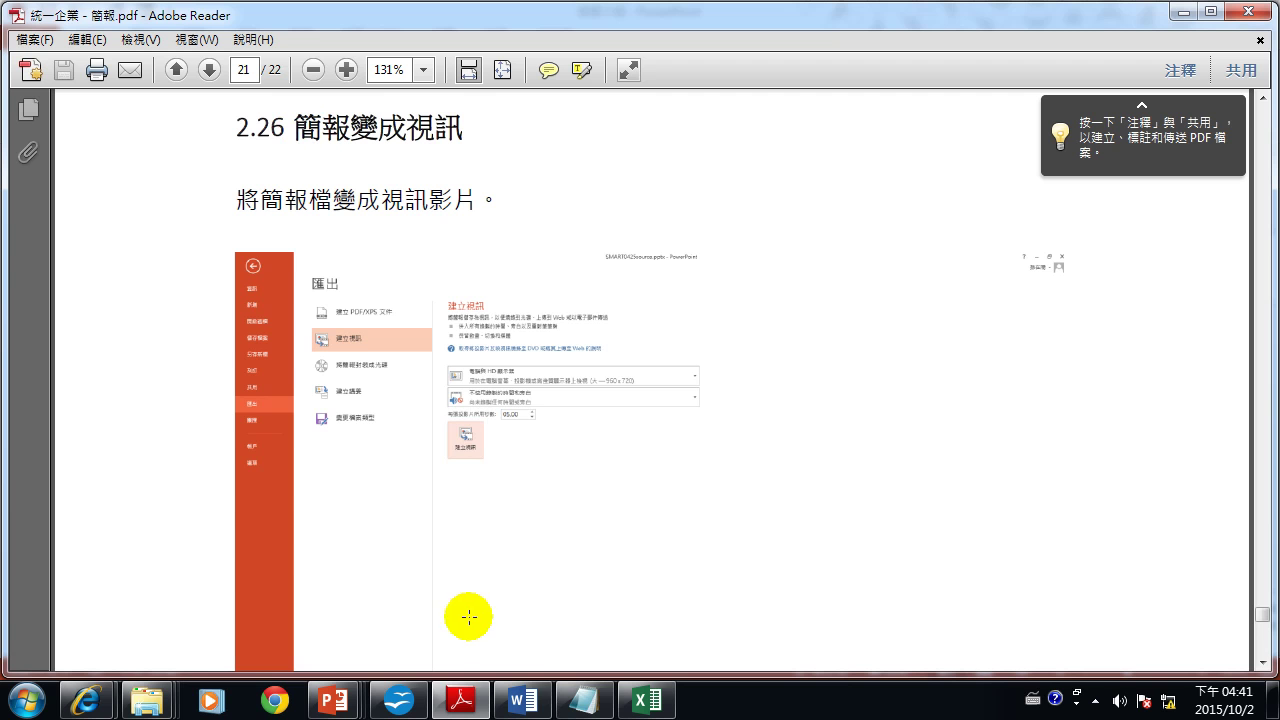
Leave the Adobe Reader video guide and bring the 自我介紹 PowerPoint window to the front.
mouse_move(475, 705)
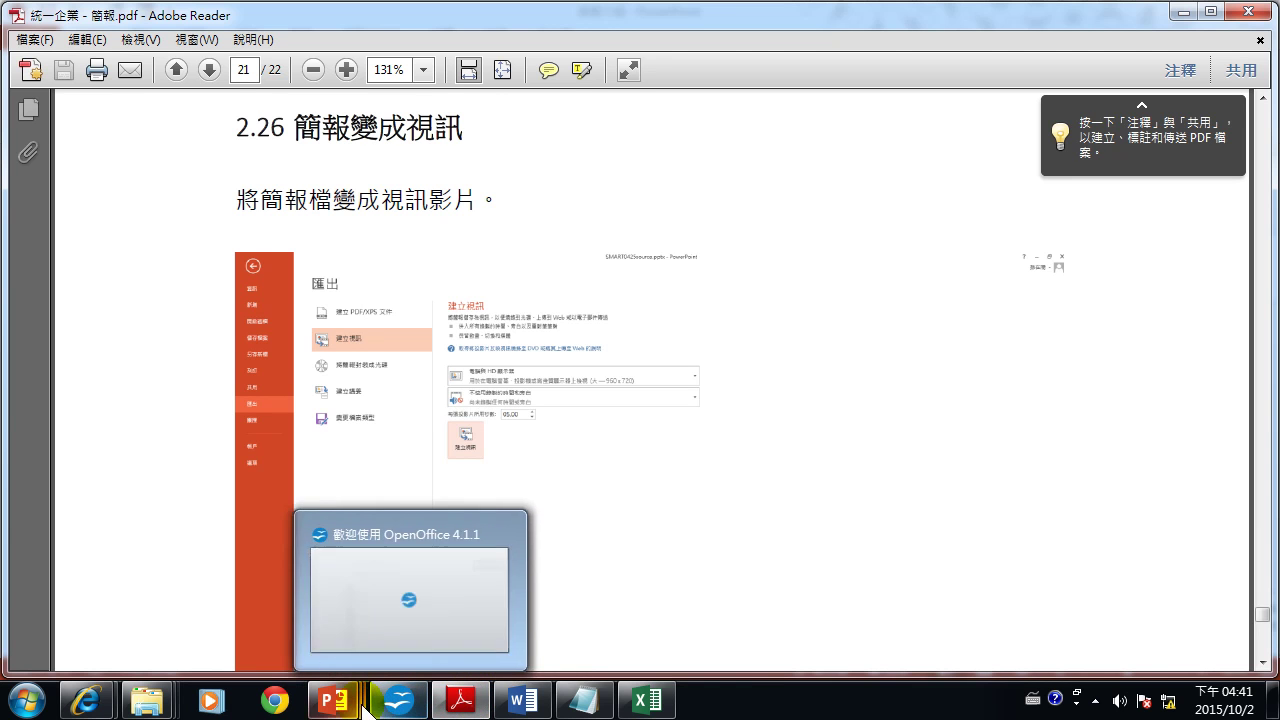
mouse_move(350, 706)
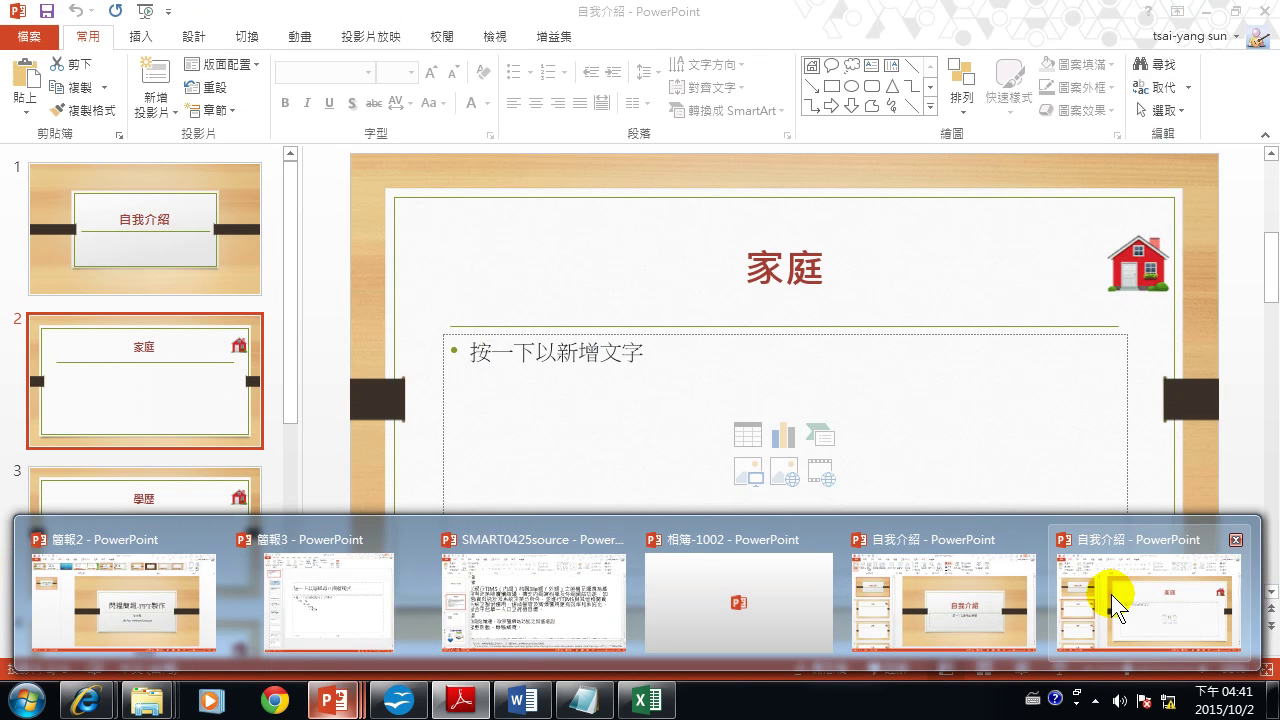
left_click(1111, 594)
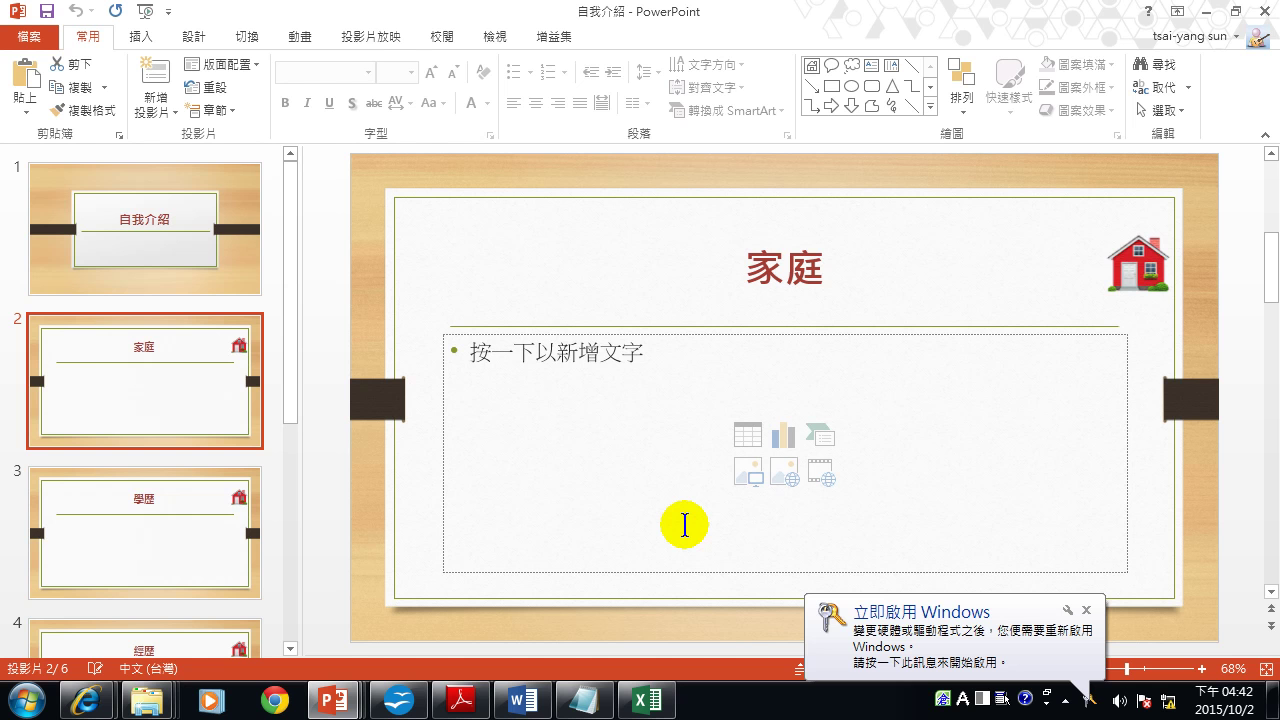
Starting from slide 1, begin exporting the deck as a 1280×720 video.
left_click(164, 224)
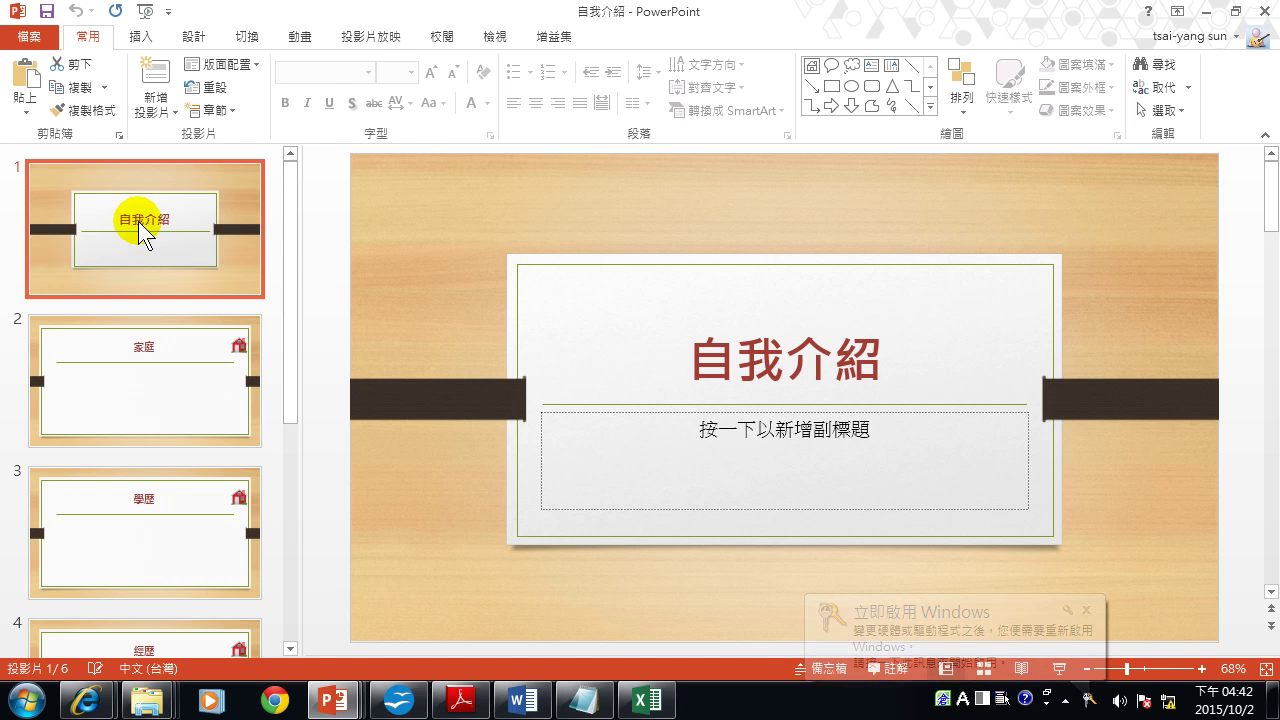
left_click(48, 44)
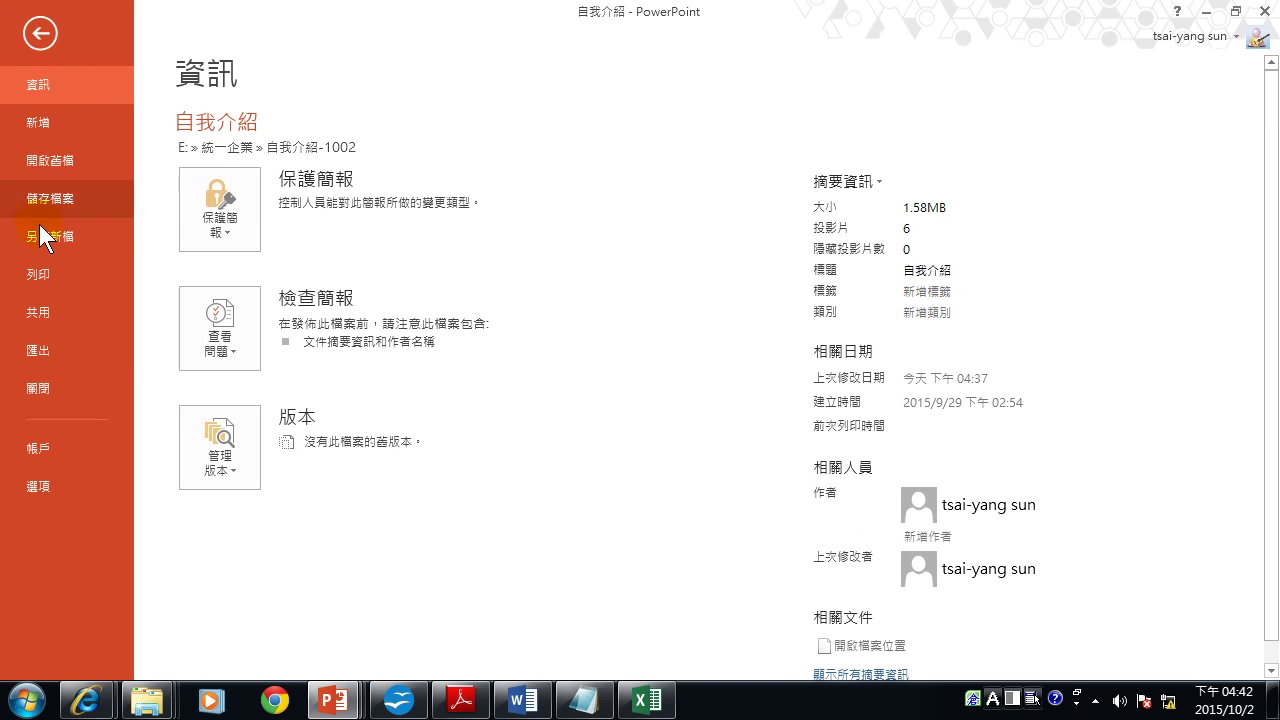
left_click(37, 348)
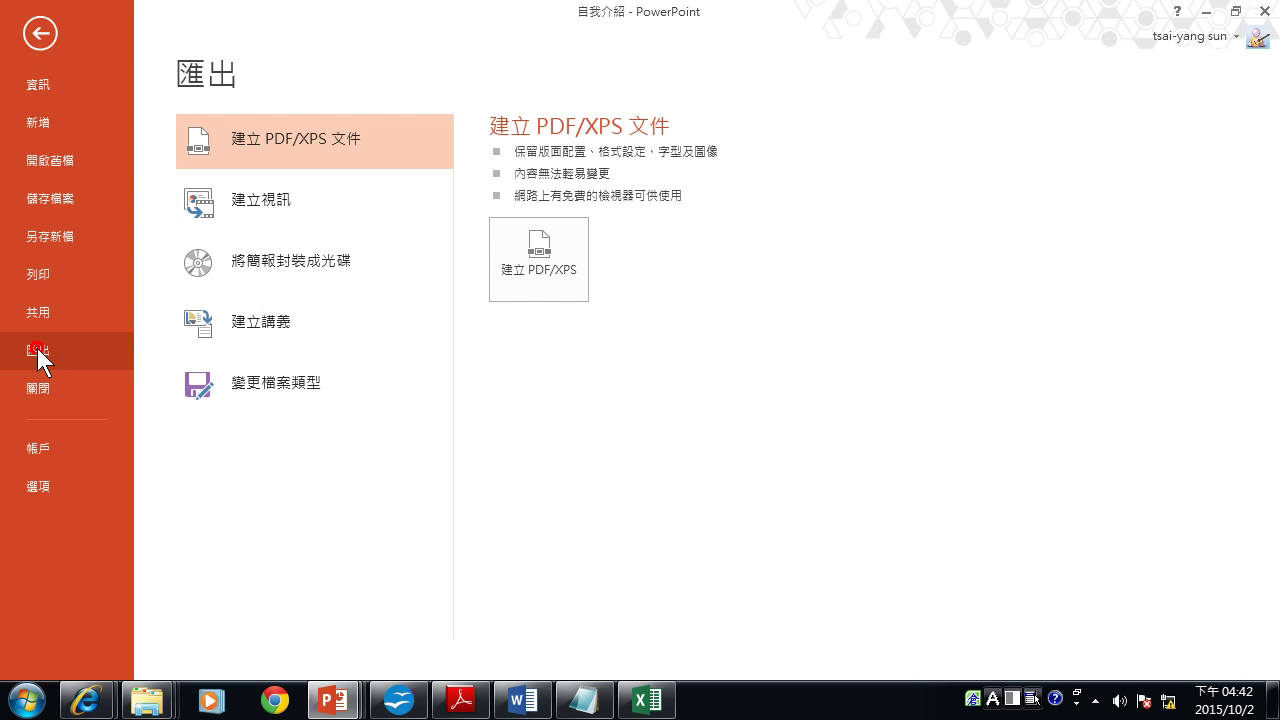
left_click(293, 199)
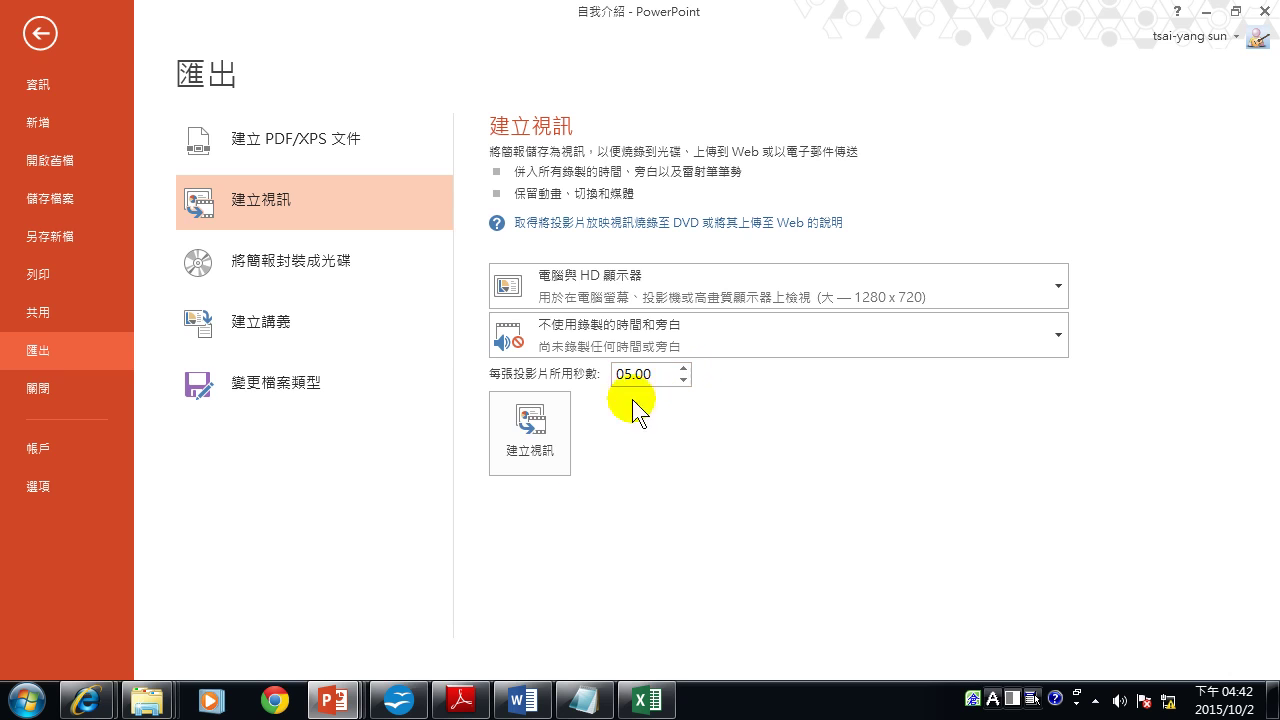
left_click(522, 437)
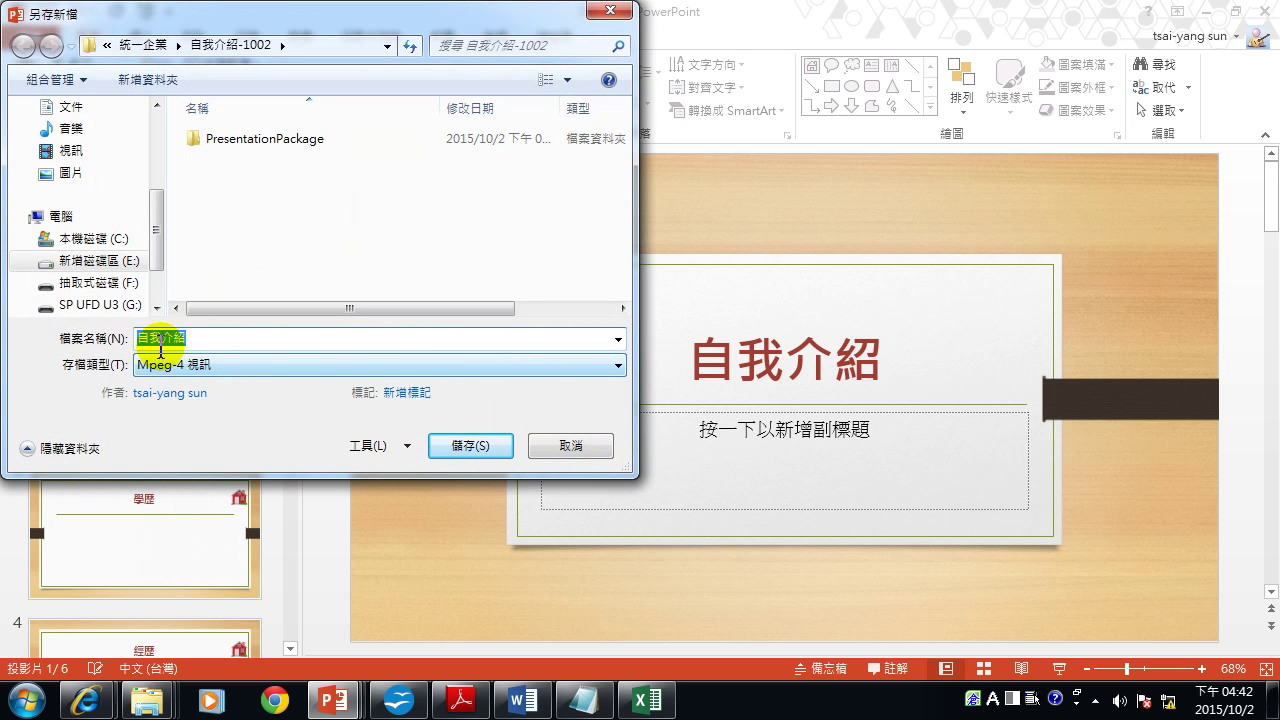
Save the video as MPEG-4 file 自我介紹 in E:\統一企業, then show the 自我介紹-1002 folder.
left_click(104, 265)
double_click(215, 284)
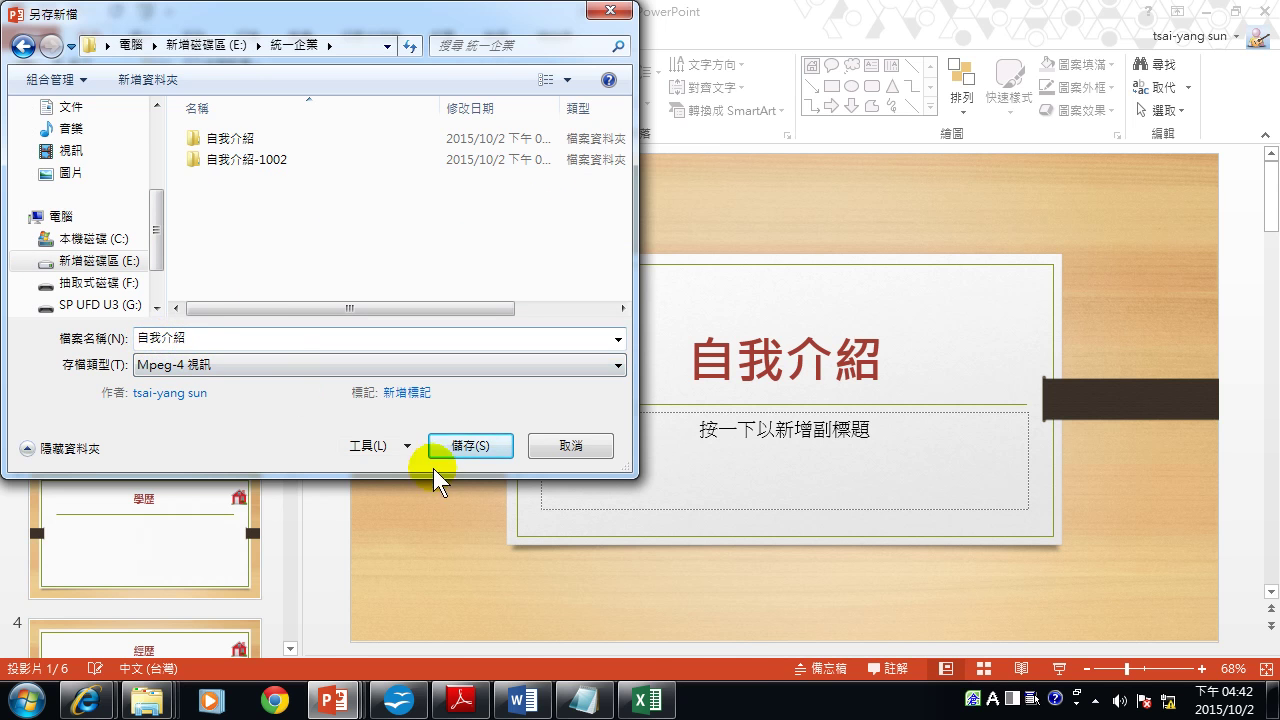
left_click(466, 446)
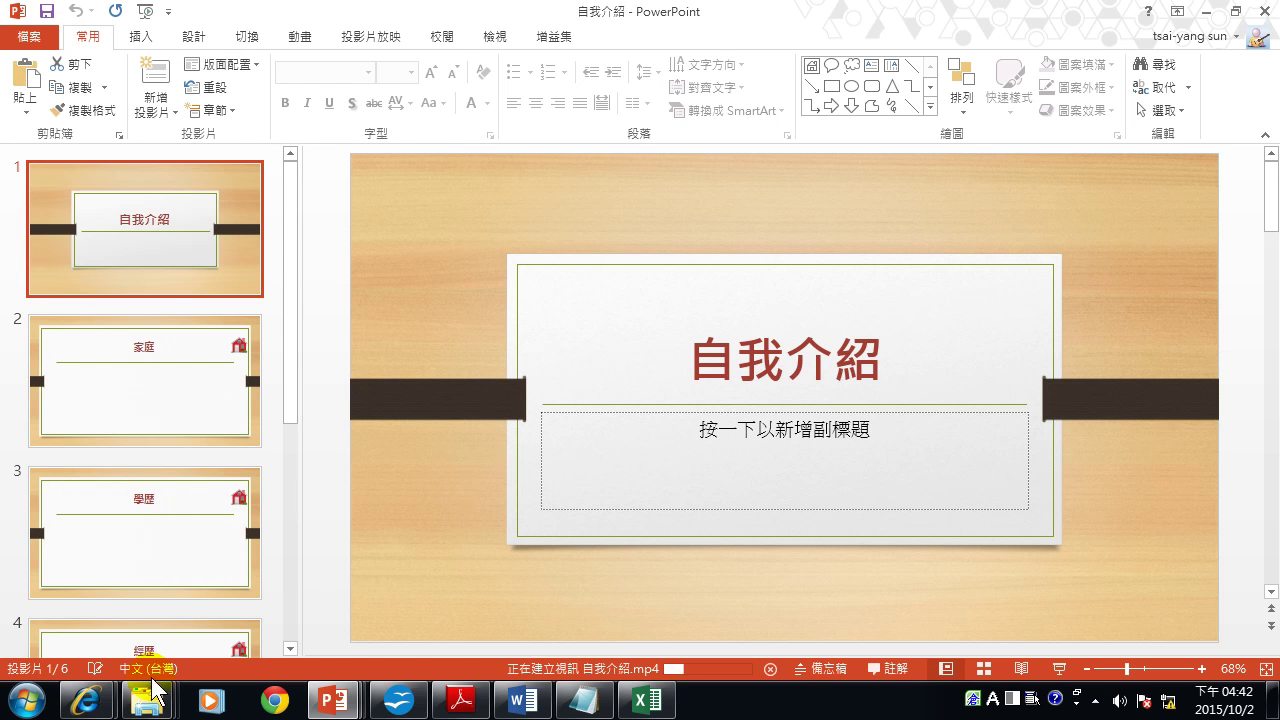
mouse_move(150, 695)
left_click(441, 604)
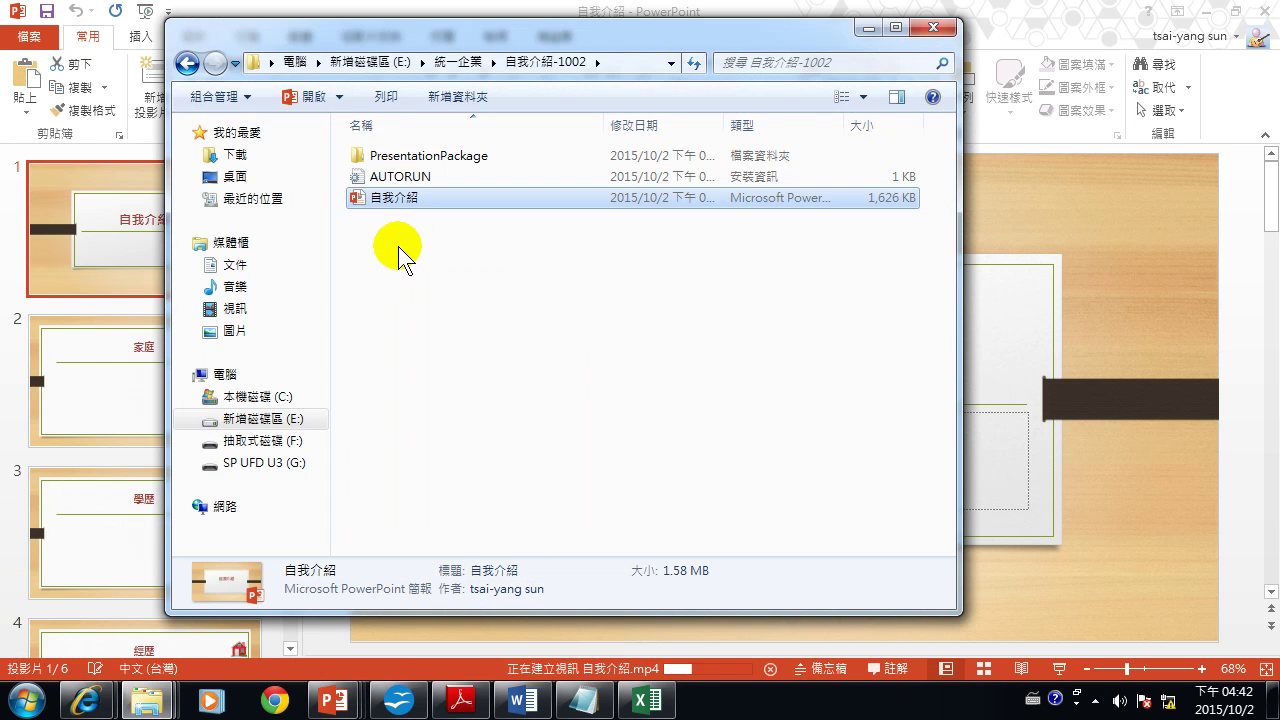
Open E:\統一企業, check 自我介紹.mp4 is 4.88 MB and 30 seconds long, and play it.
left_click(258, 419)
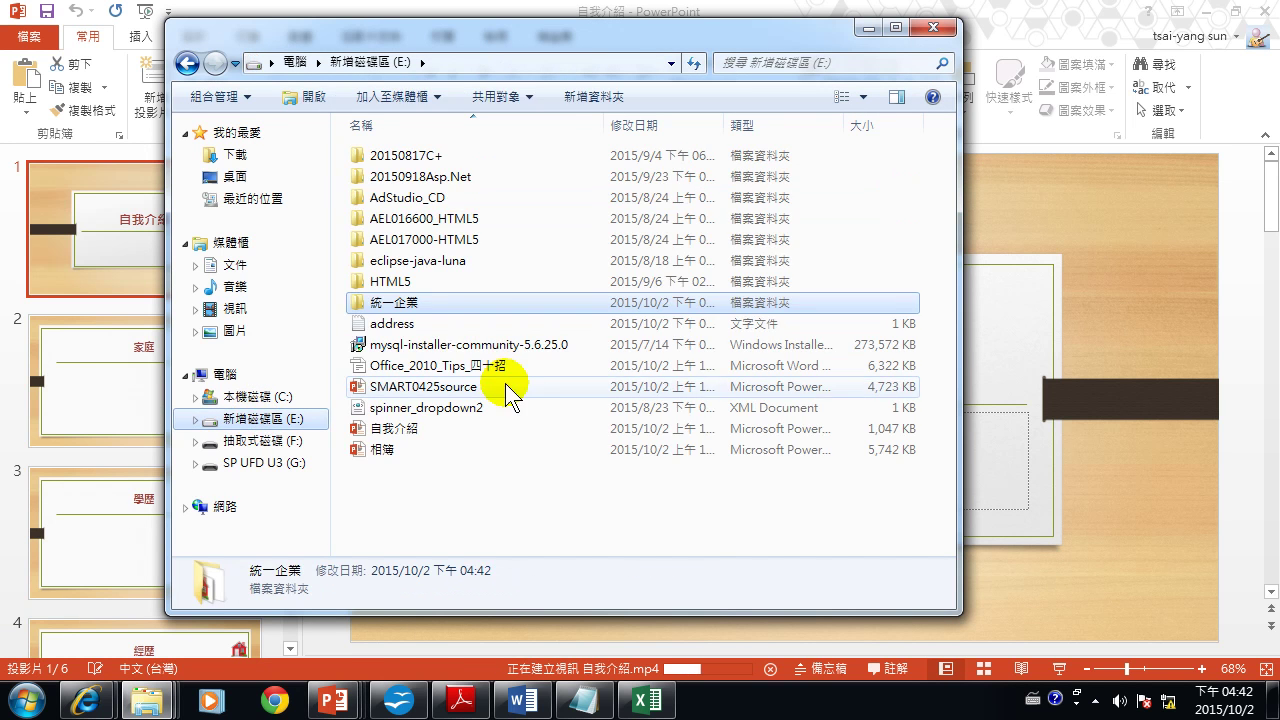
double_click(414, 302)
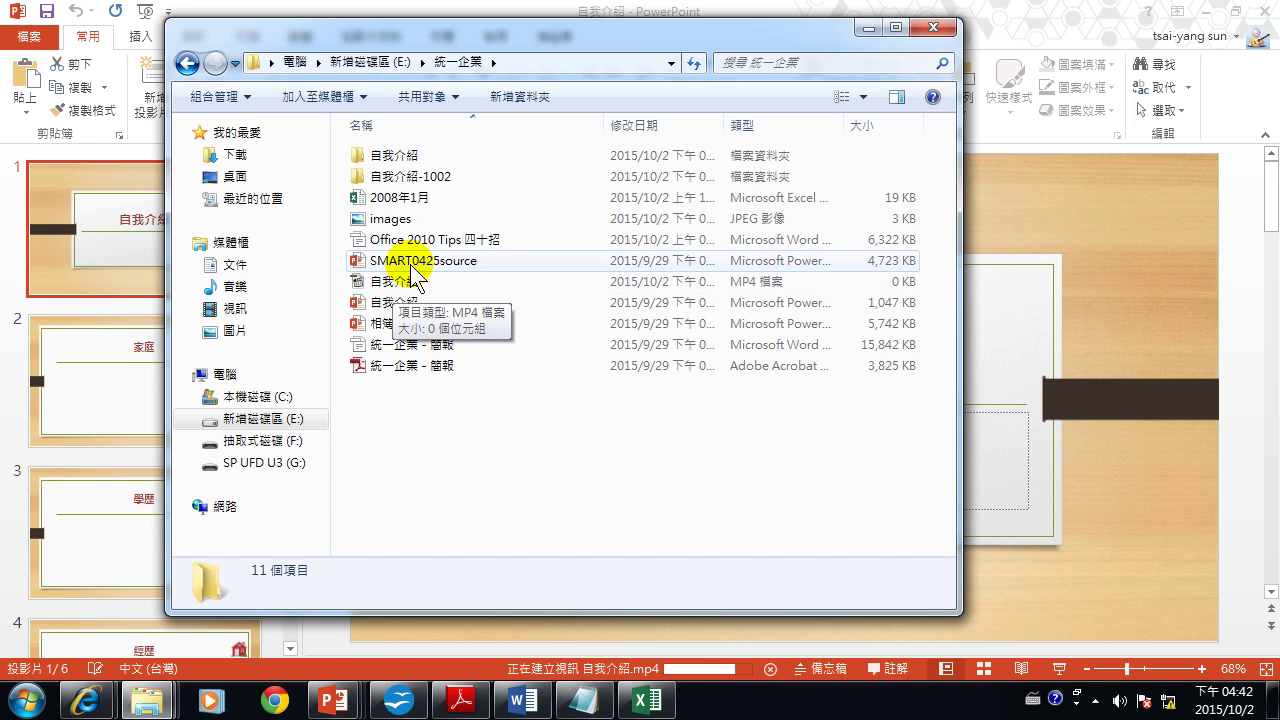
left_click(403, 286)
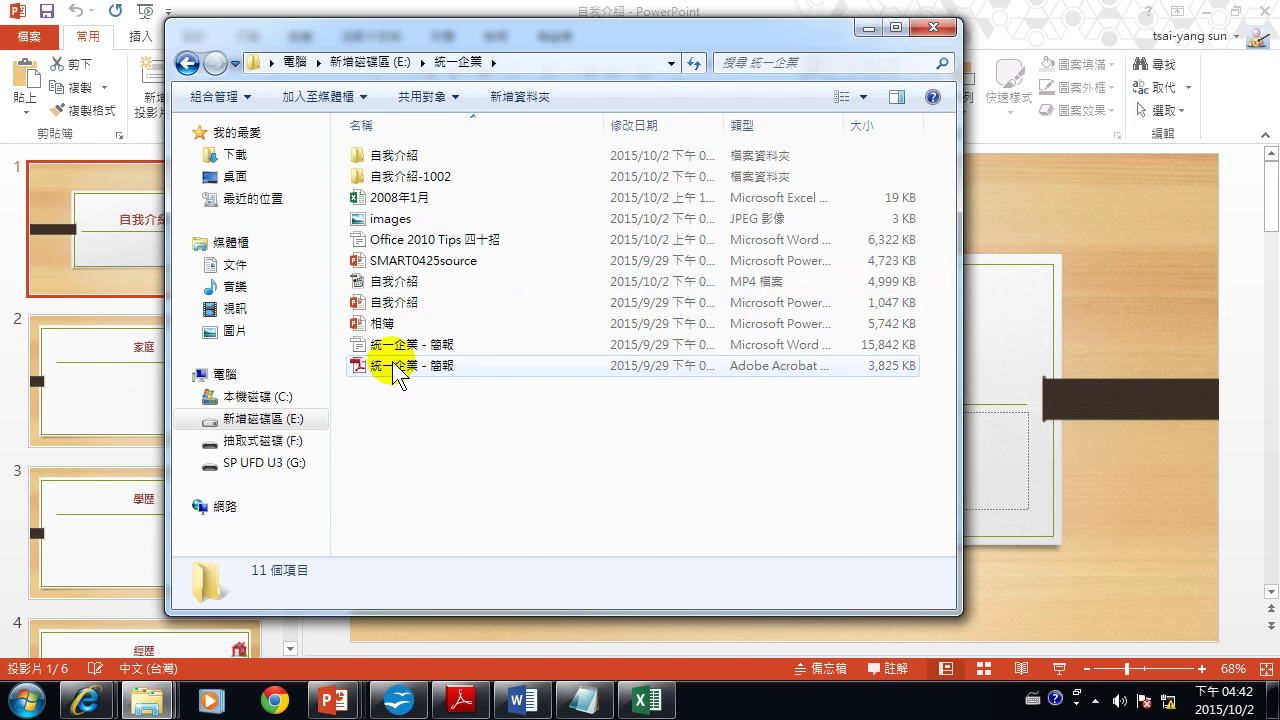
left_click(408, 281)
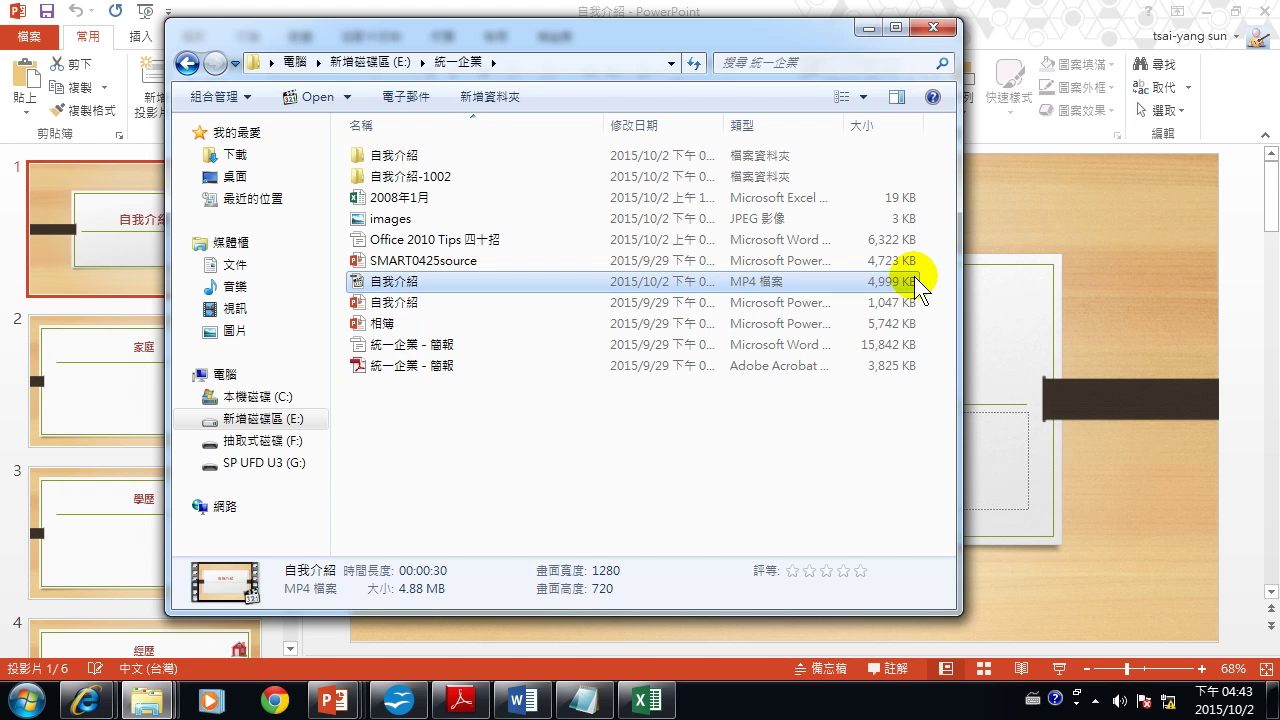
double_click(447, 282)
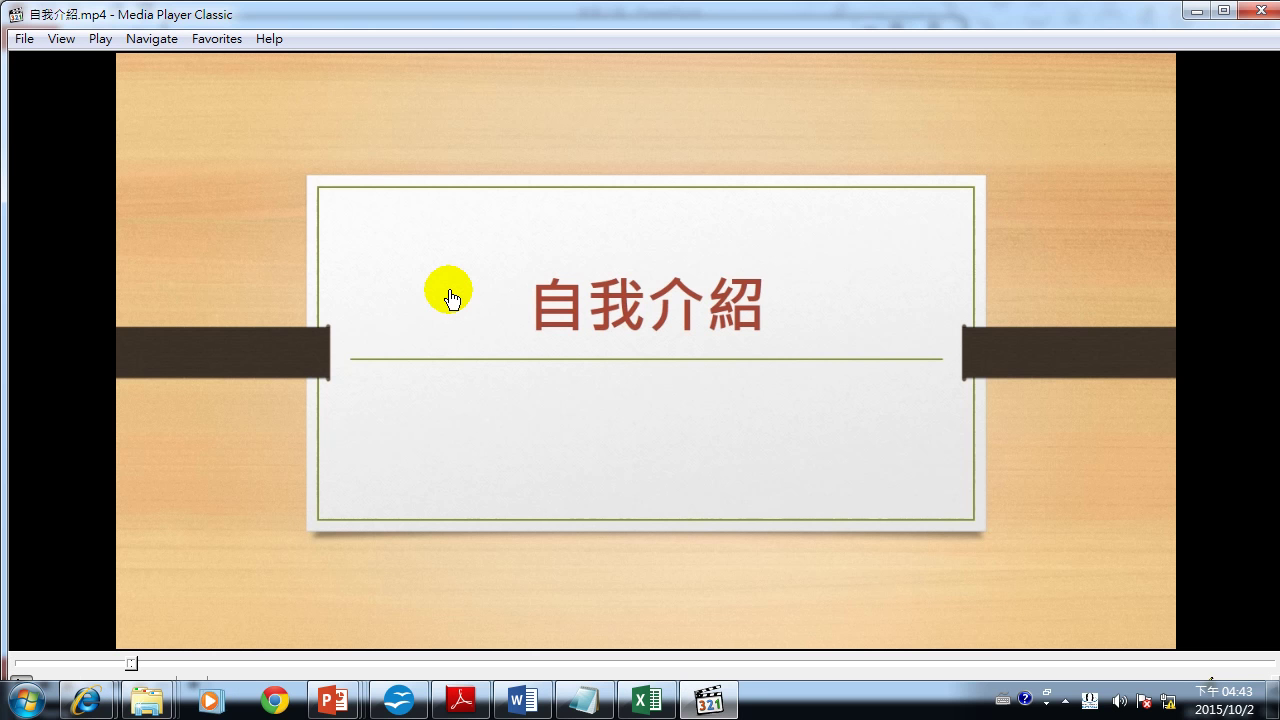
Skip ahead and near the end of the 自我介紹 video, then switch back to the PowerPoint deck.
left_click(250, 663)
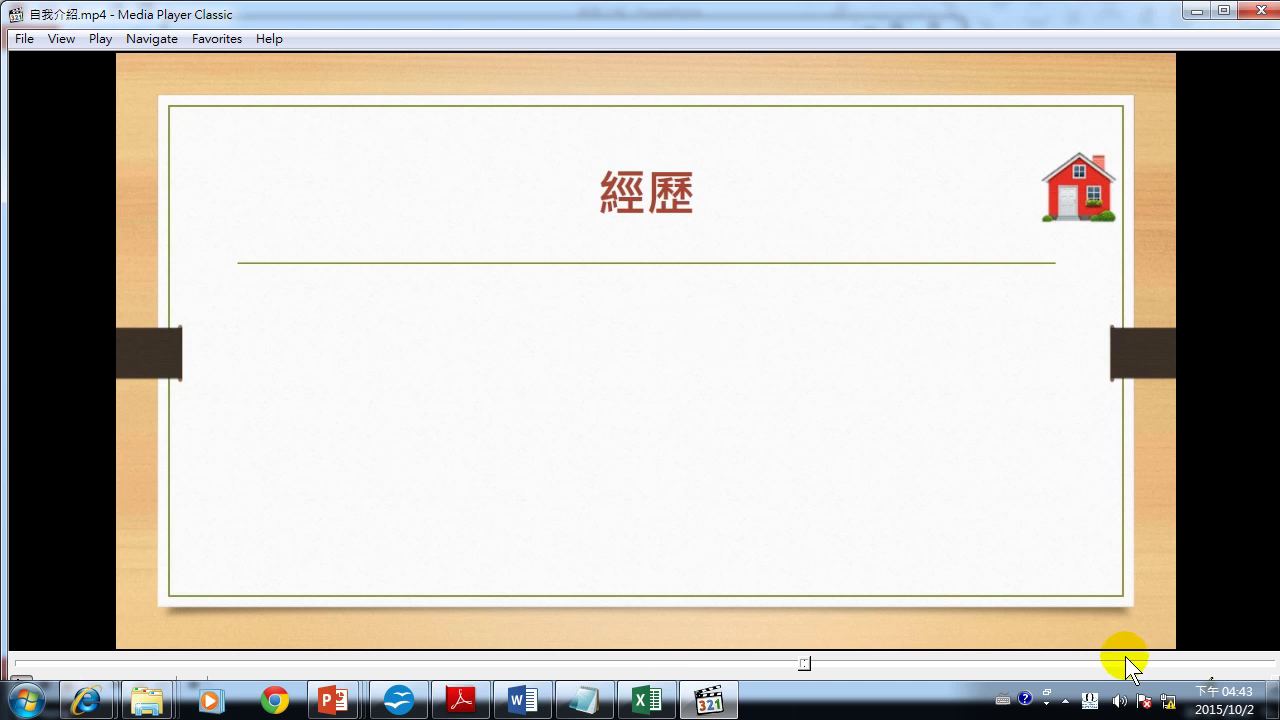
left_click(1184, 661)
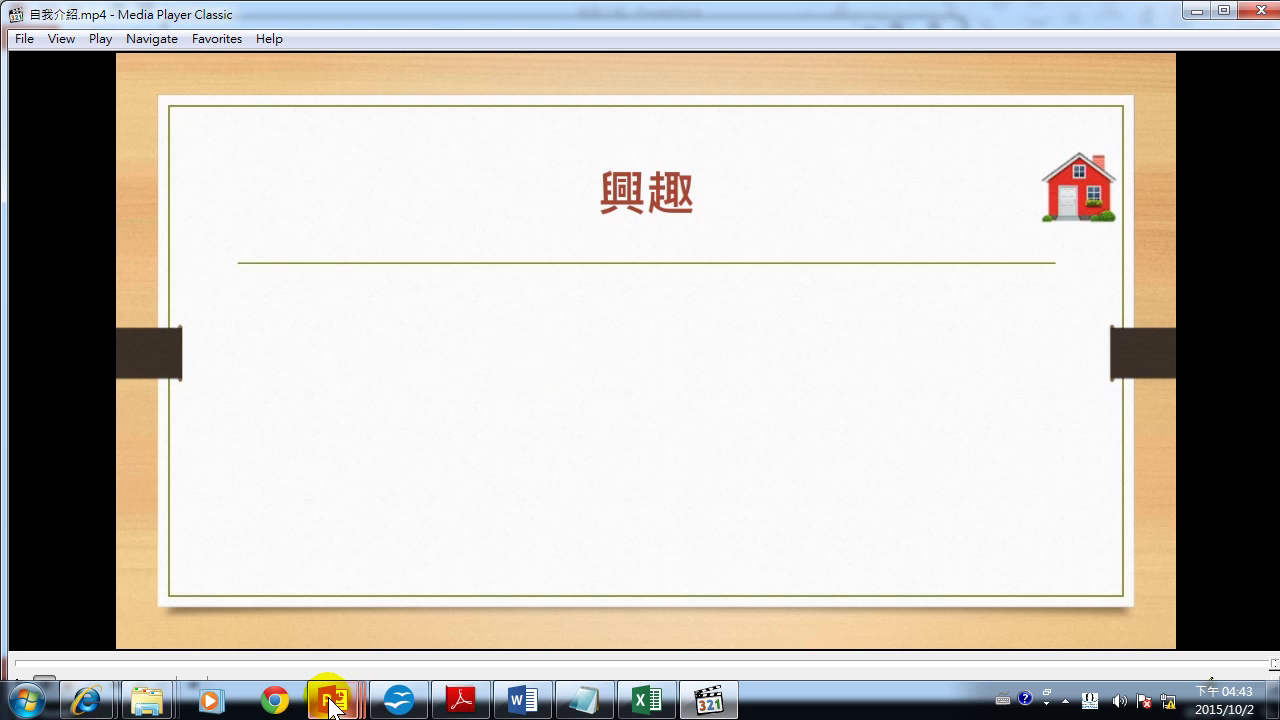
mouse_move(332, 706)
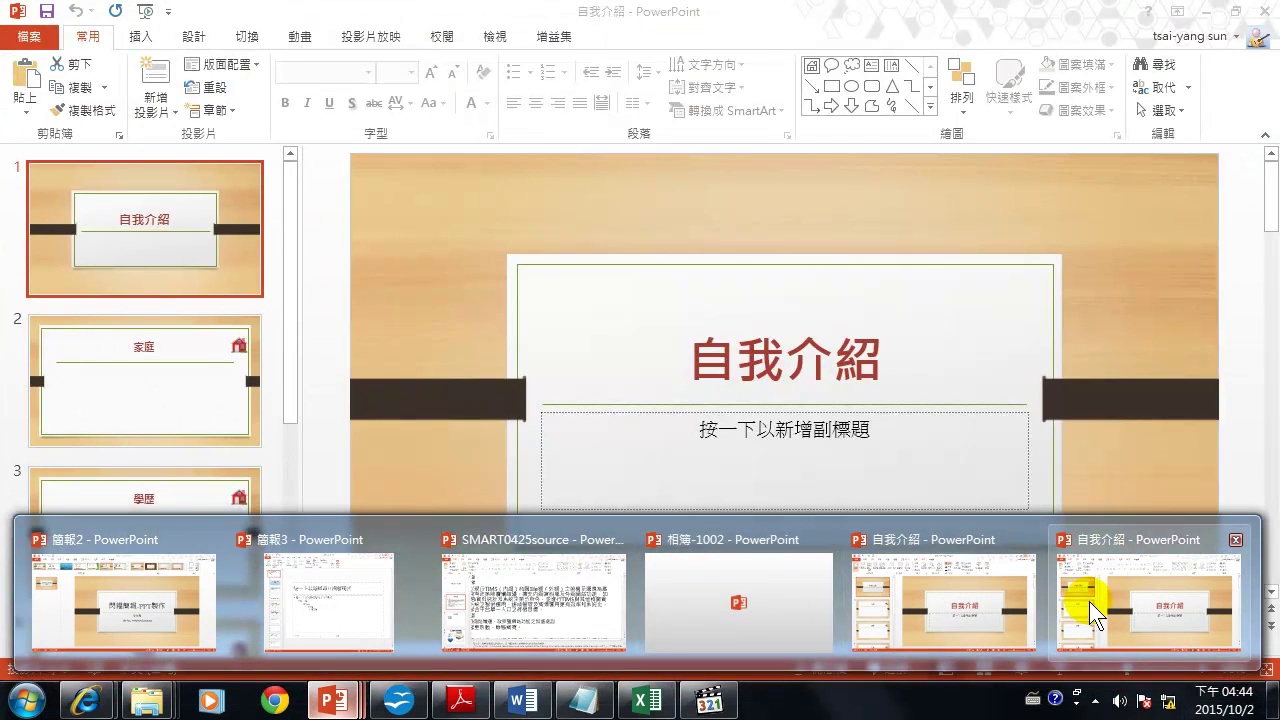
left_click(1089, 601)
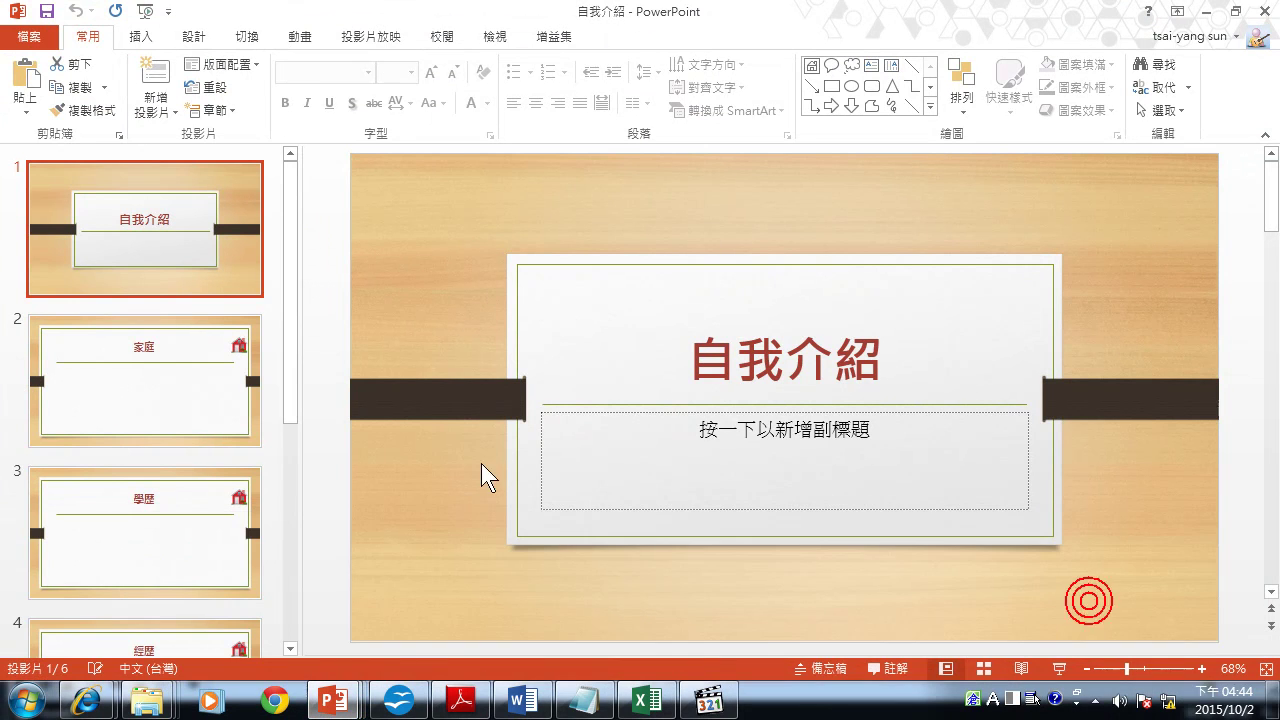
In the File backstage, glance at the Export options and return to the Info page.
left_click(30, 40)
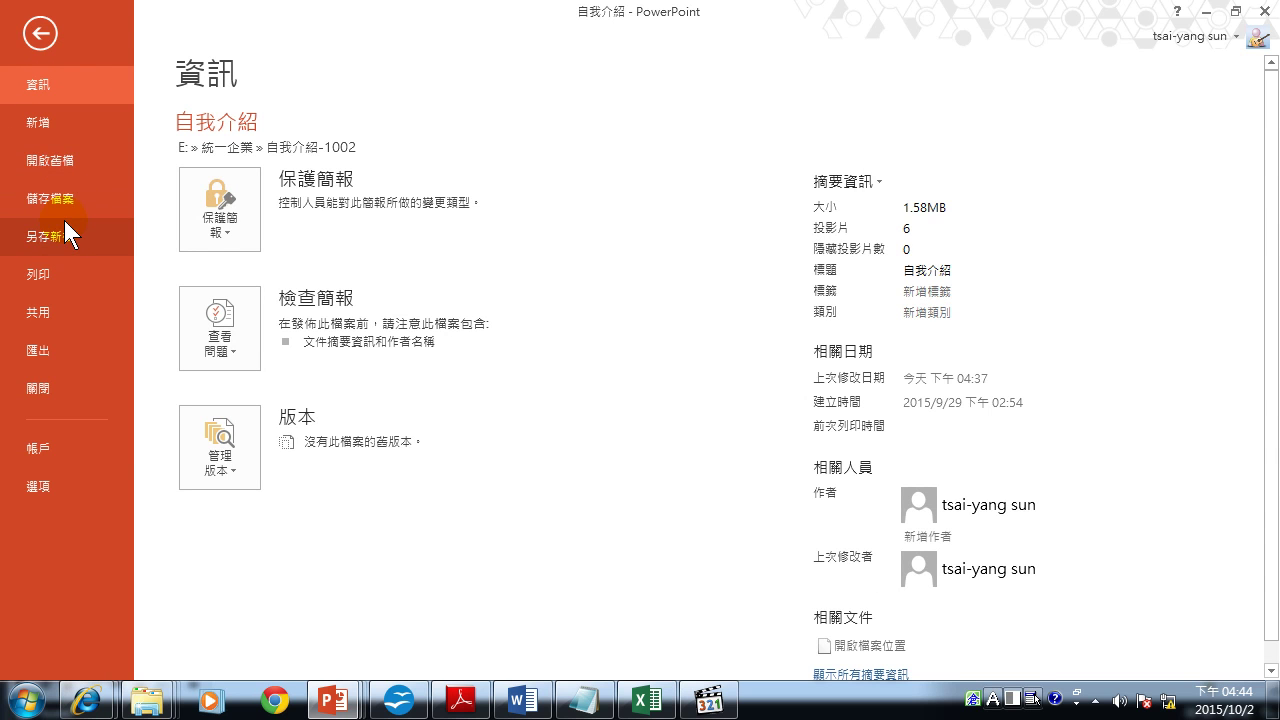
left_click(37, 349)
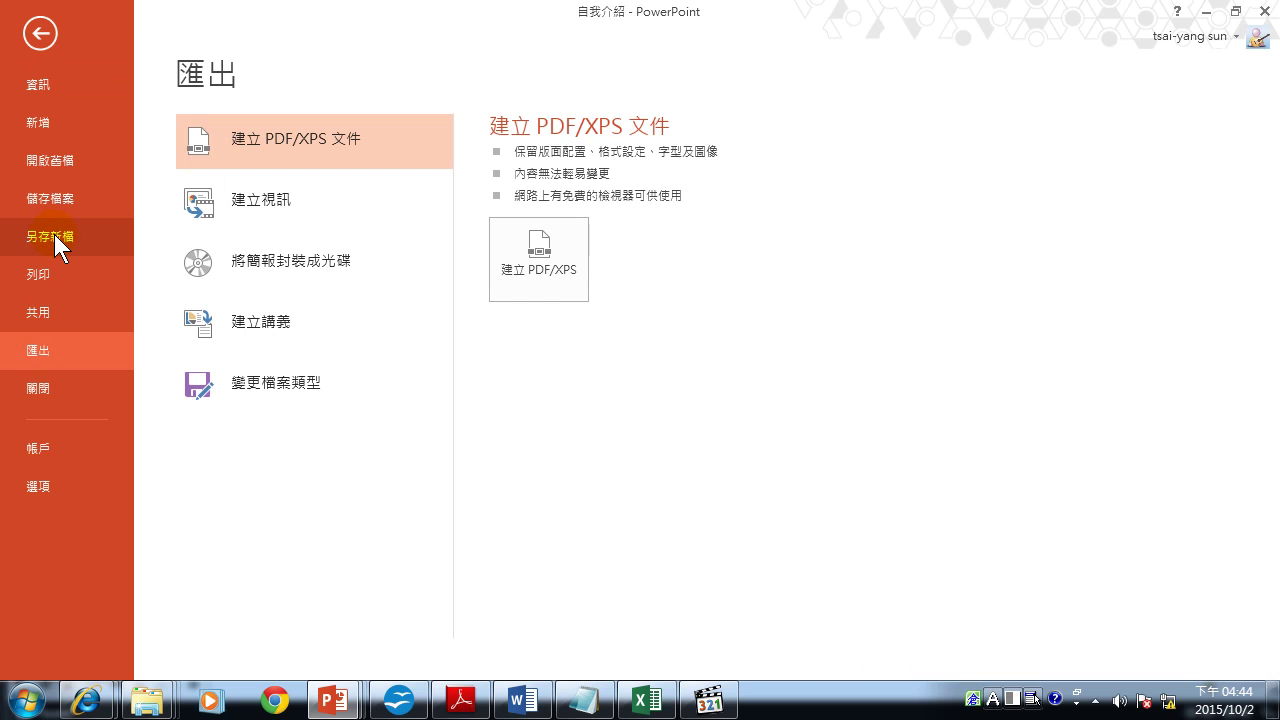
left_click(38, 90)
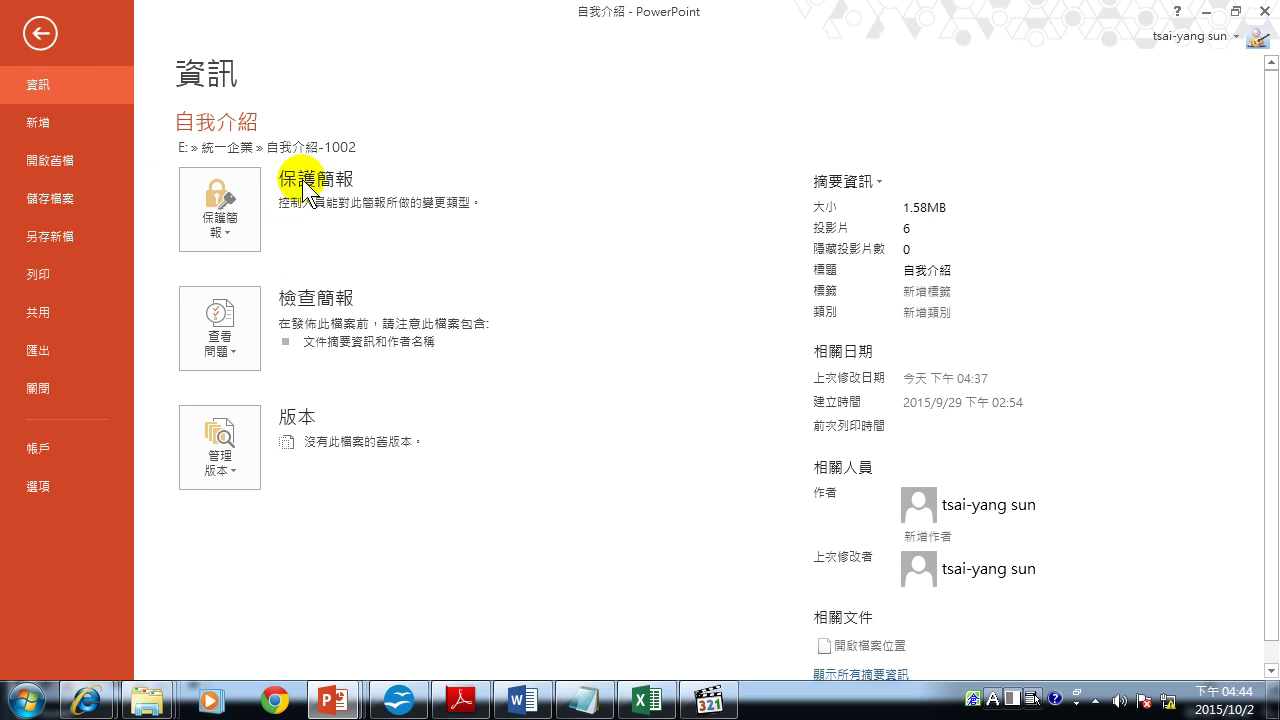
Encrypt the 自我介紹 deck with an open password entered twice, then reopen the Info page.
left_click(223, 219)
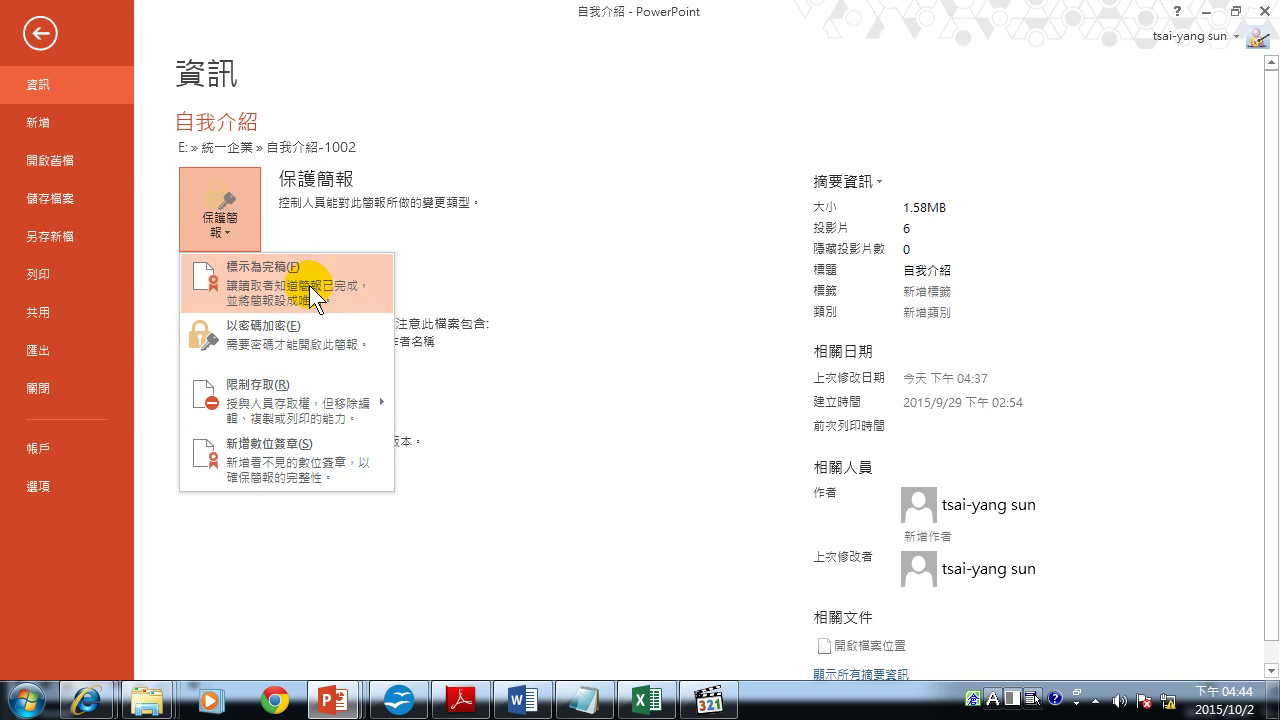
left_click(271, 340)
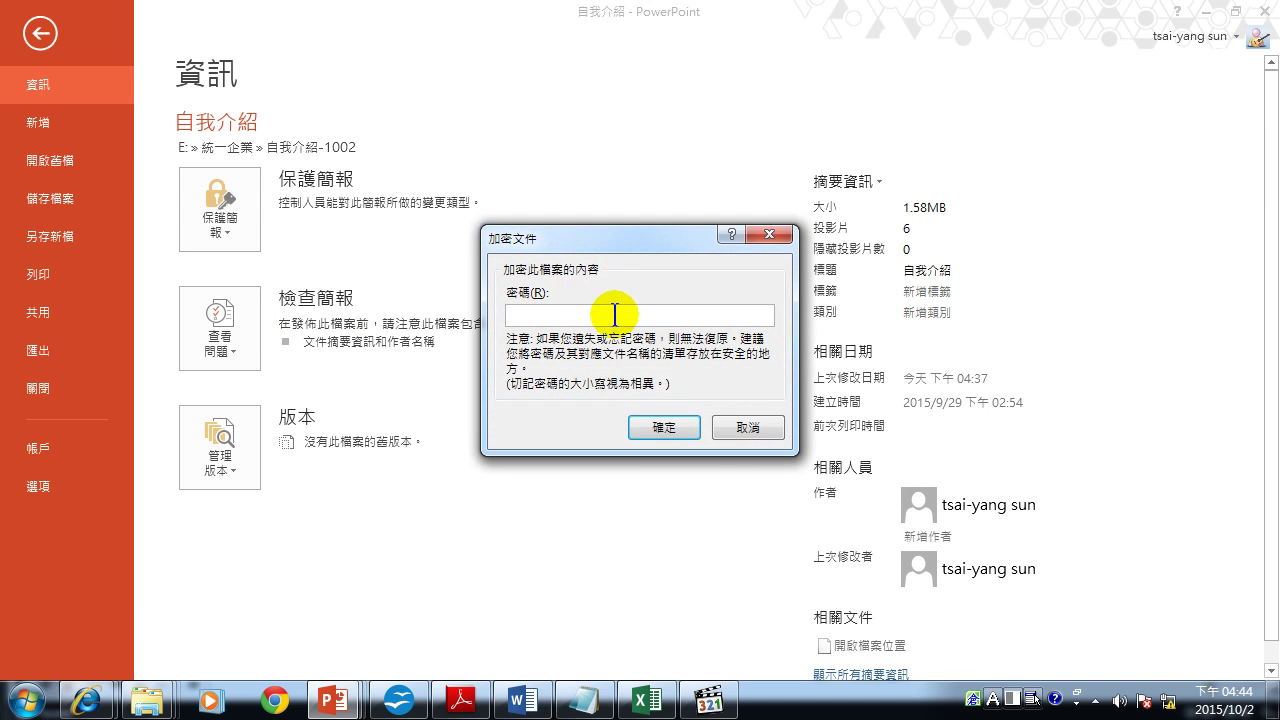
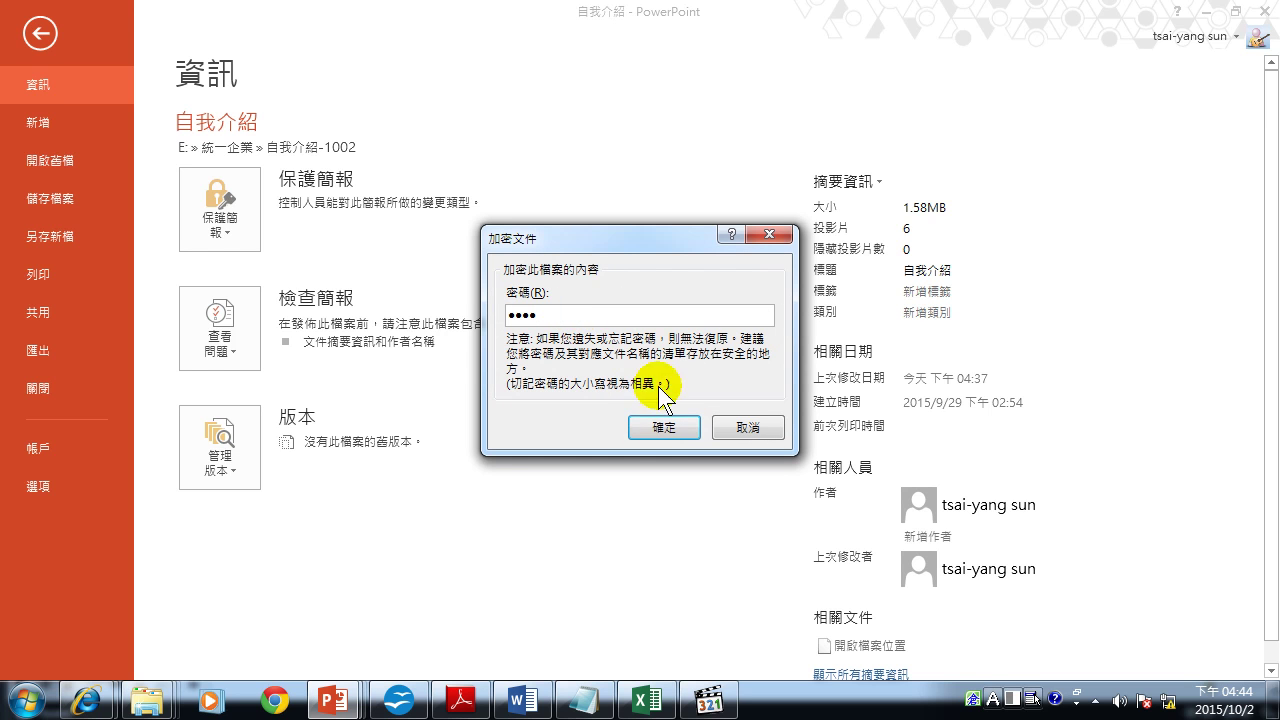
left_click(675, 425)
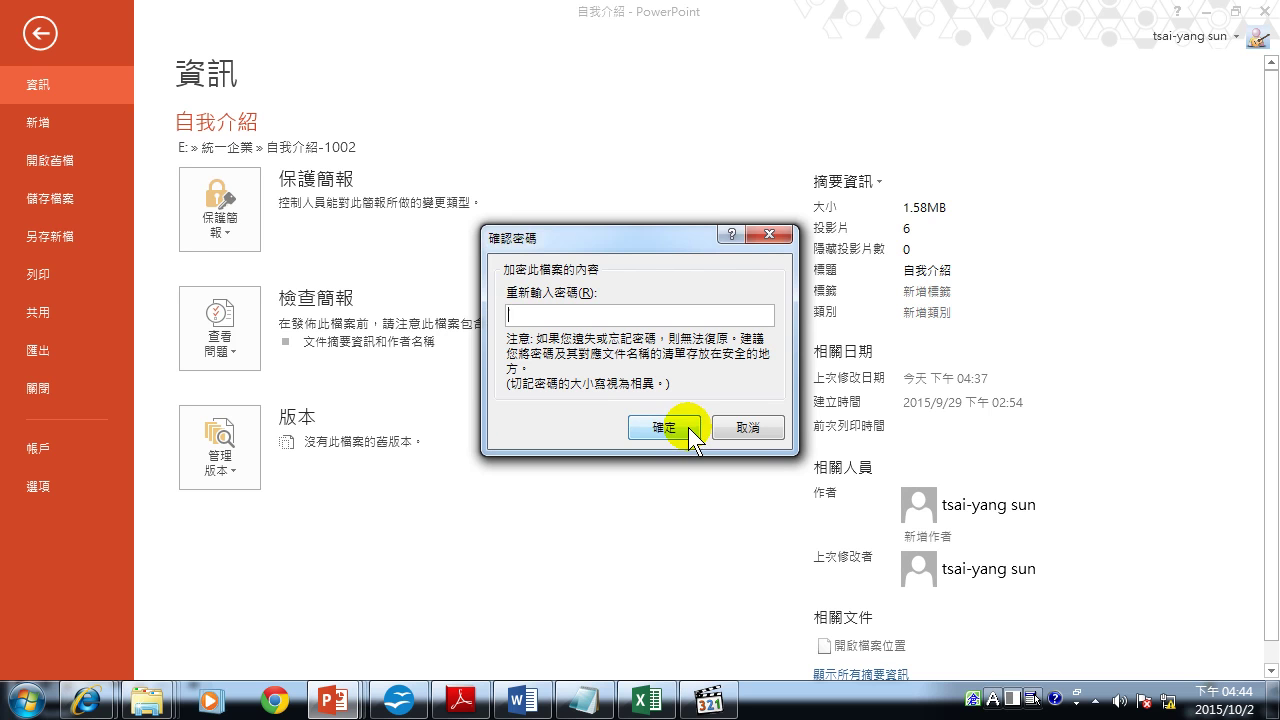
left_click(664, 425)
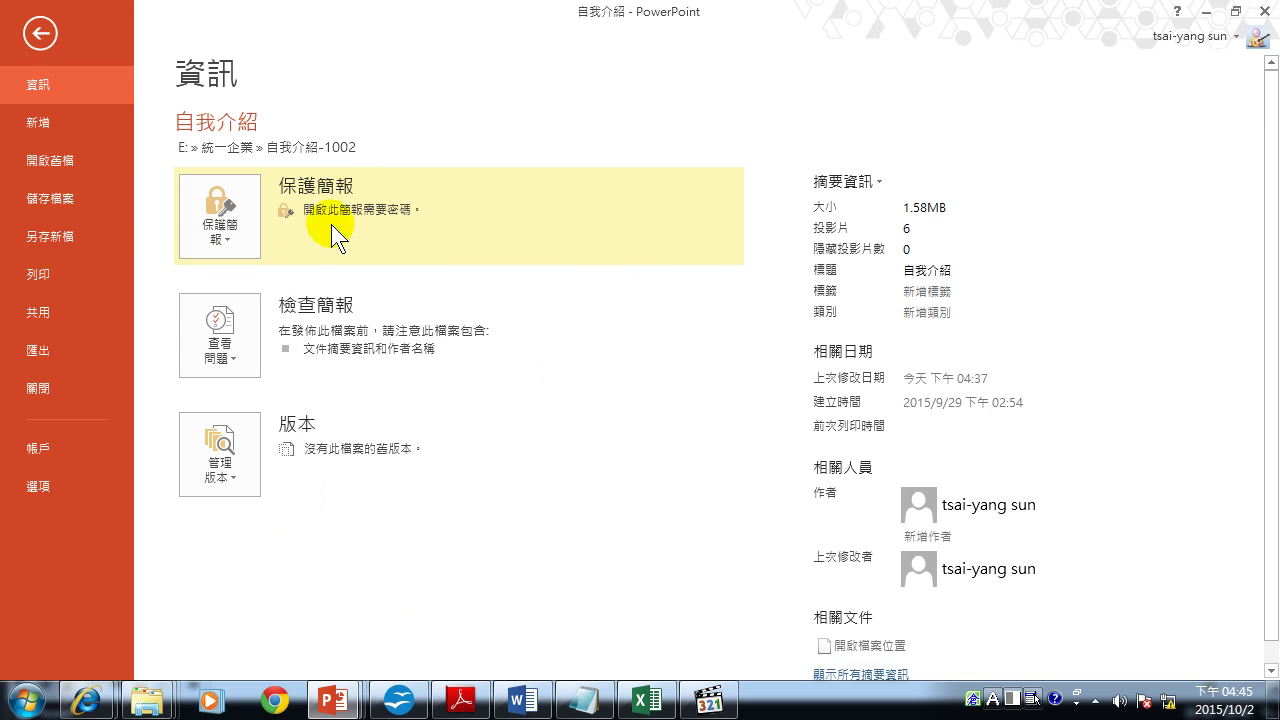
left_click(40, 33)
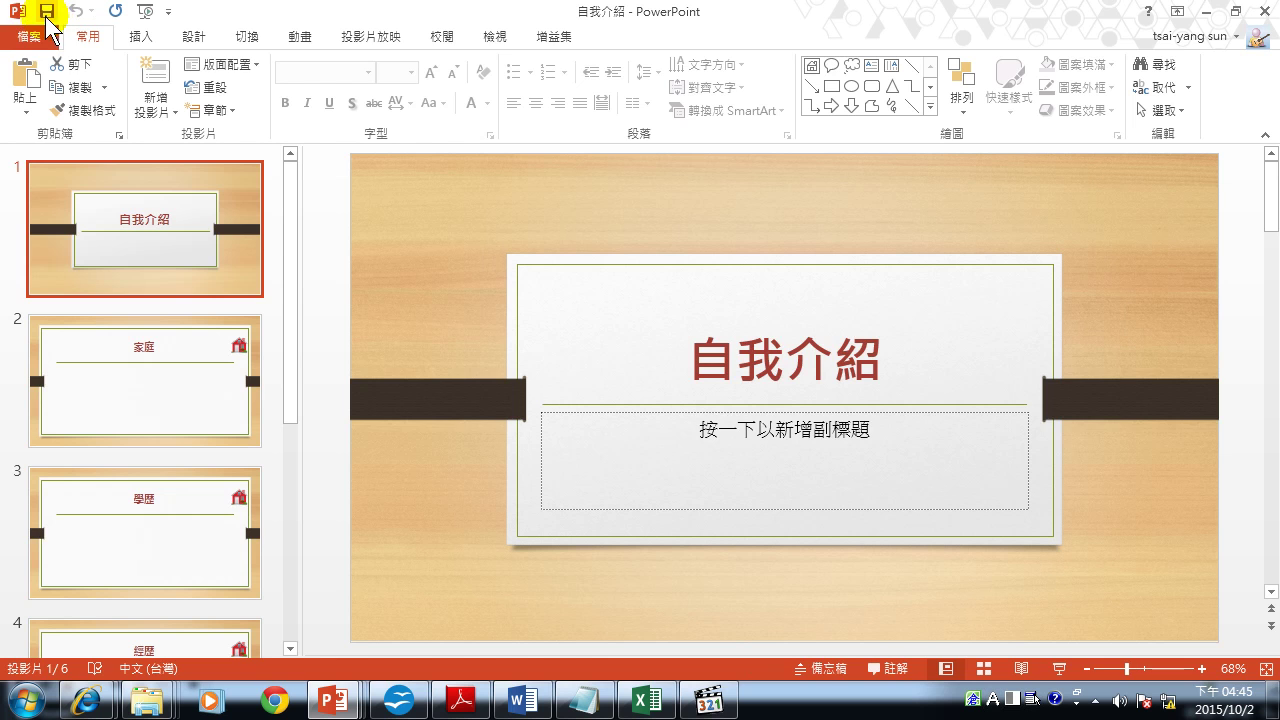
left_click(44, 40)
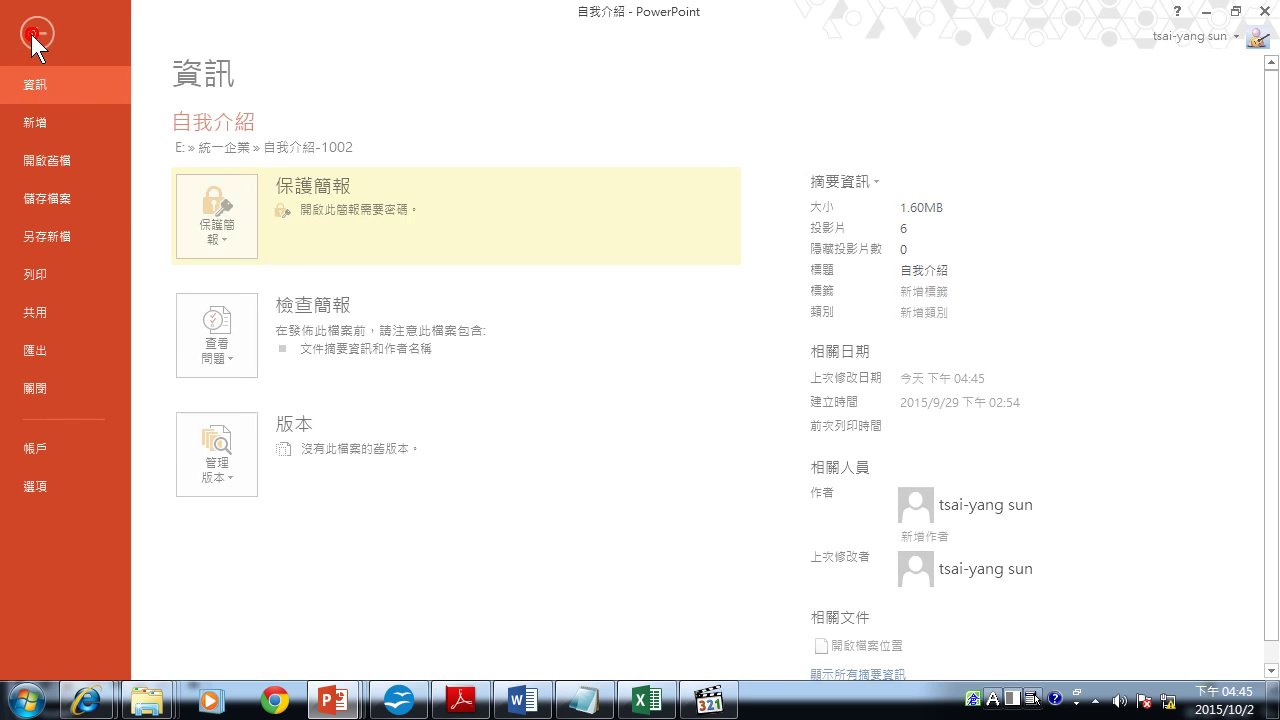
Save the protected deck over 自我介紹 in 統一企業\自我介紹-1002, replacing the old file, and close PowerPoint.
left_click(43, 226)
left_click(522, 479)
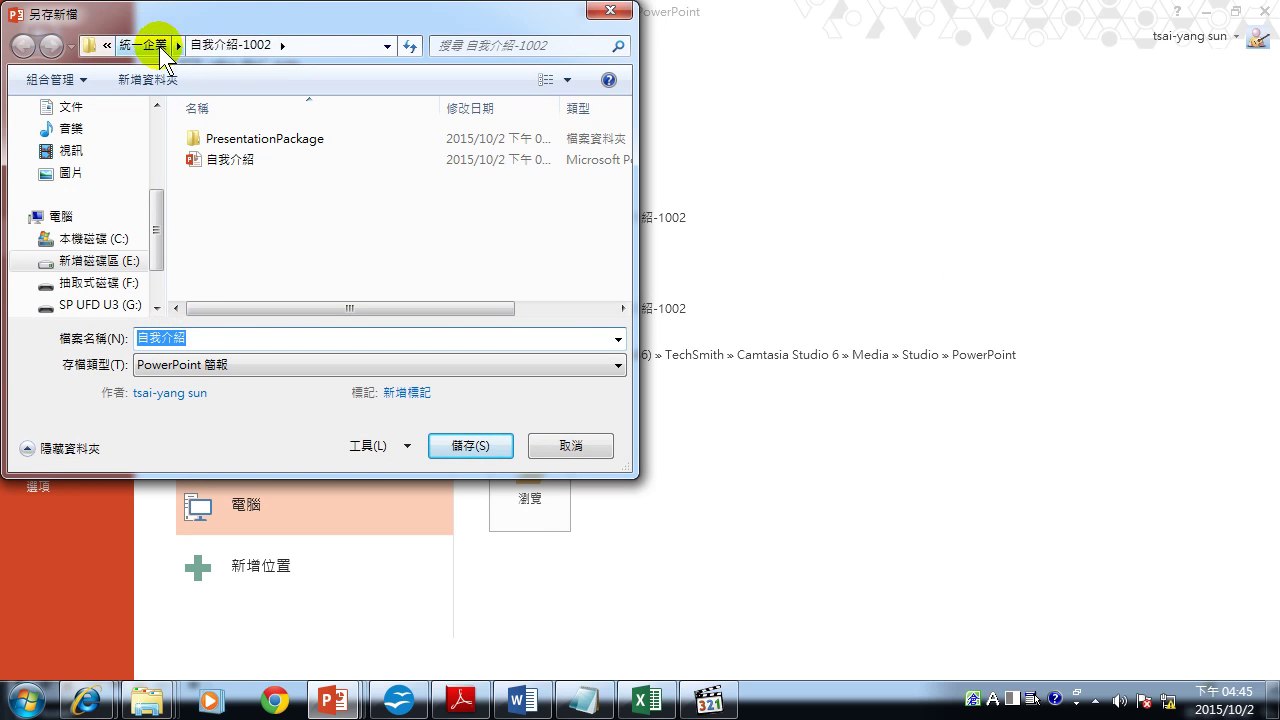
left_click(150, 45)
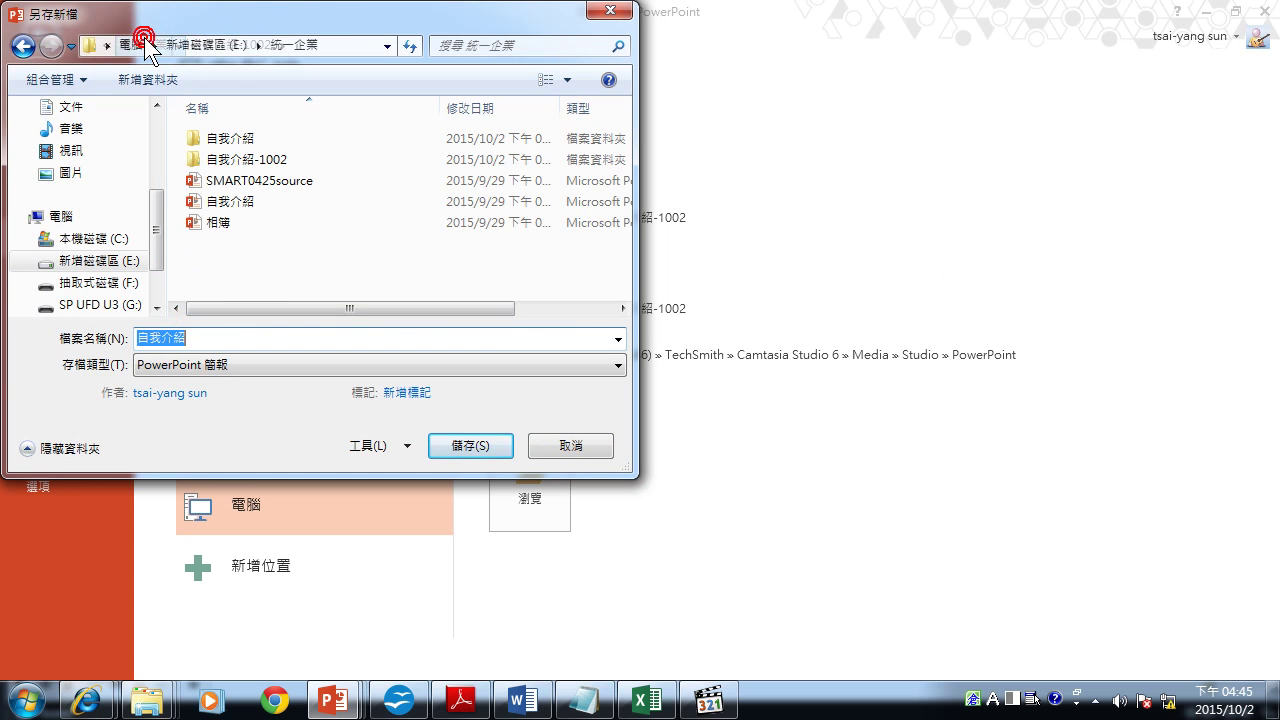
double_click(236, 139)
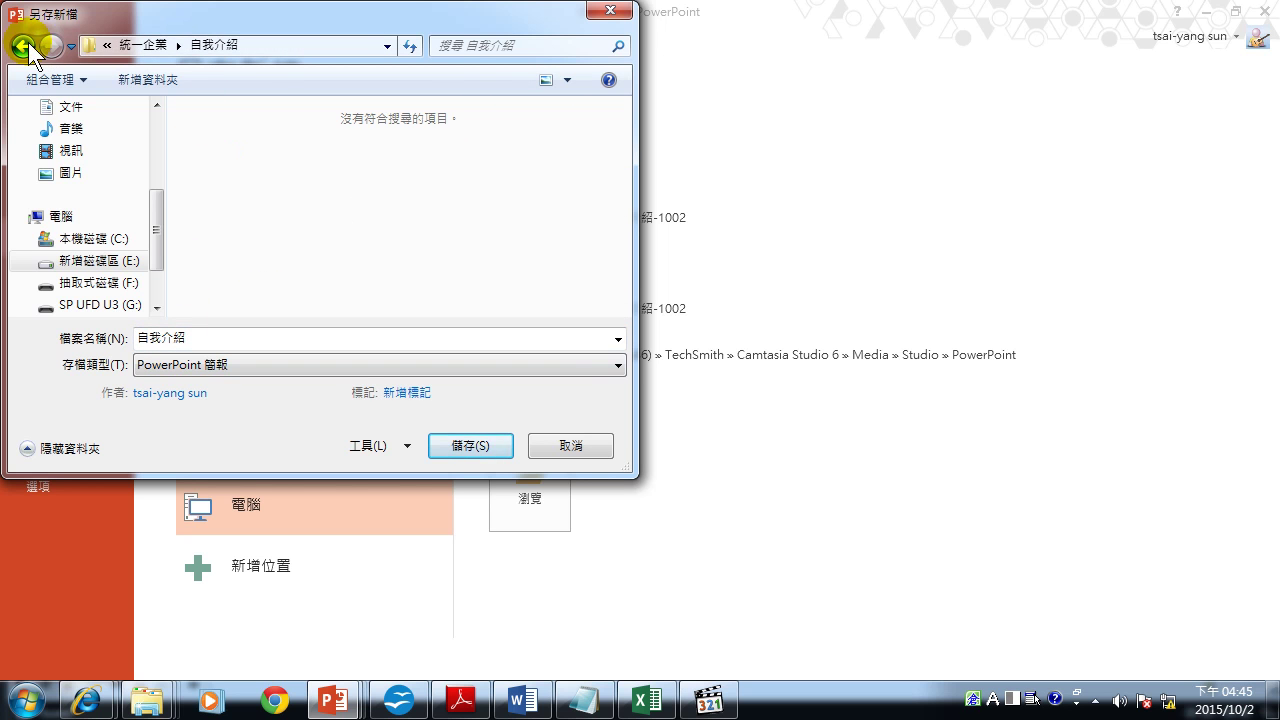
left_click(22, 46)
double_click(216, 157)
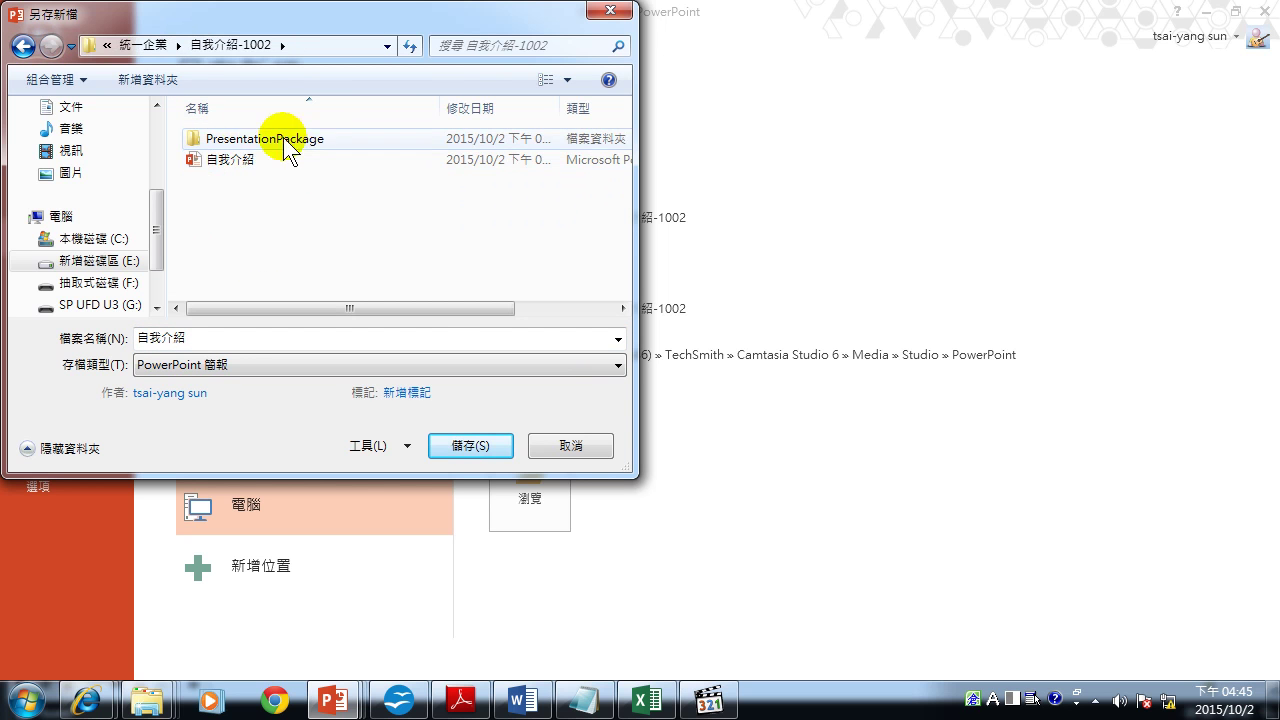
left_click(470, 445)
left_click(704, 353)
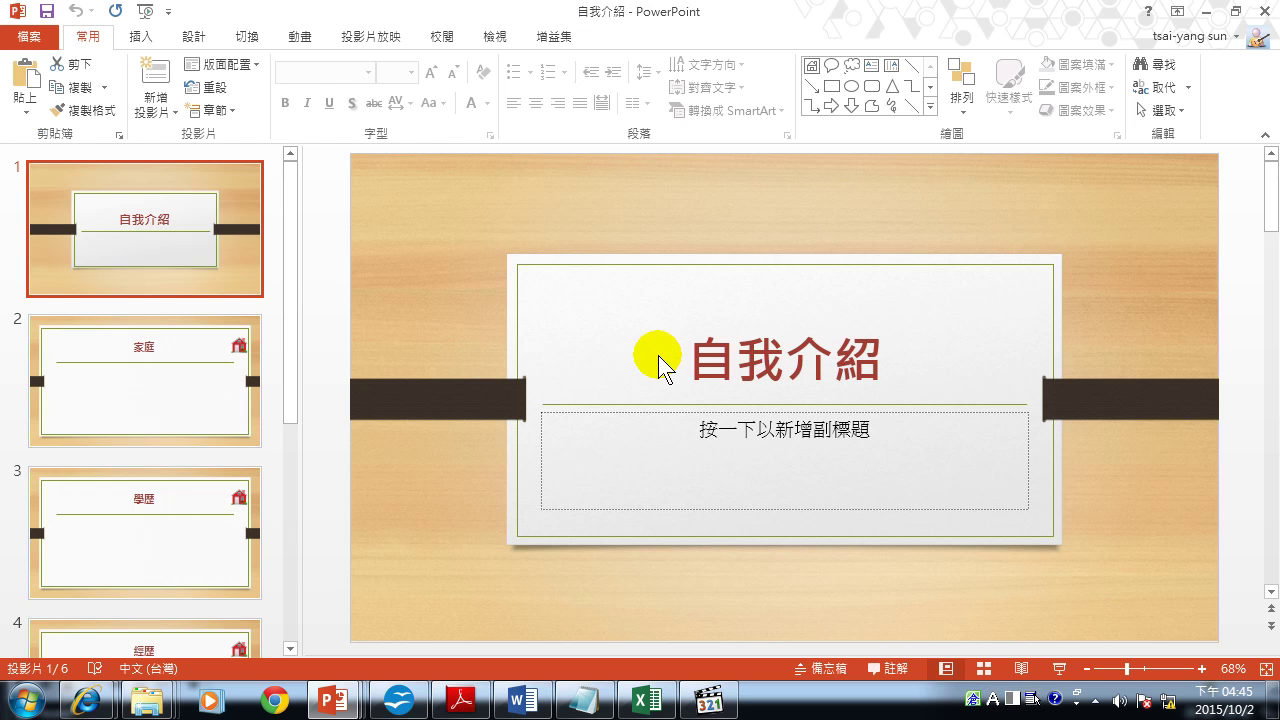
left_click(1262, 11)
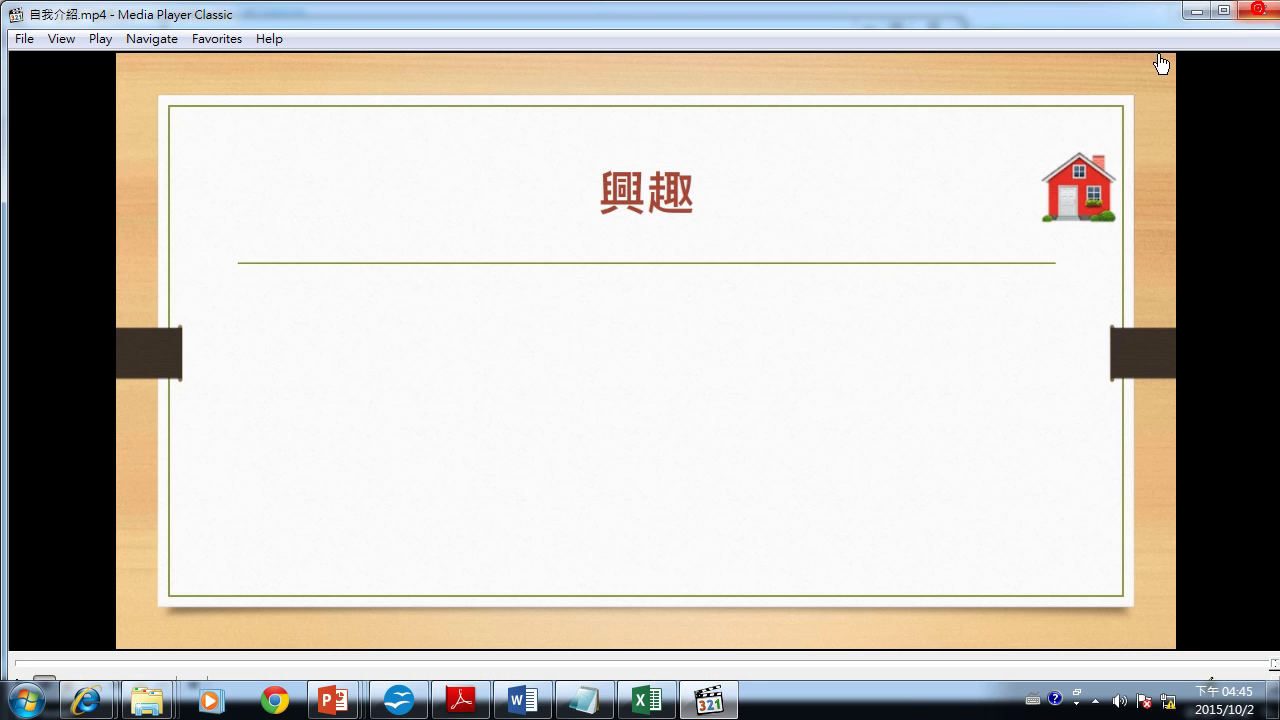
Close the video player and open 自我介紹.pptx from 自我介紹-1002, entering its password.
left_click(1262, 9)
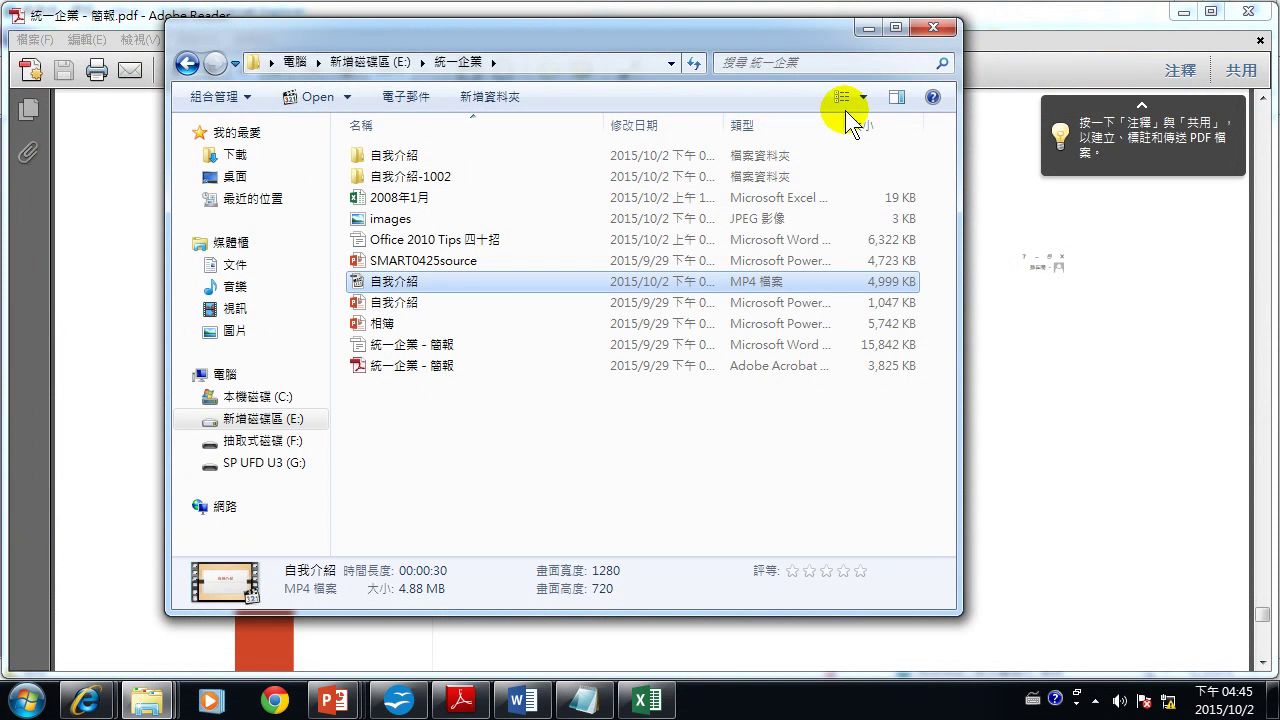
double_click(390, 176)
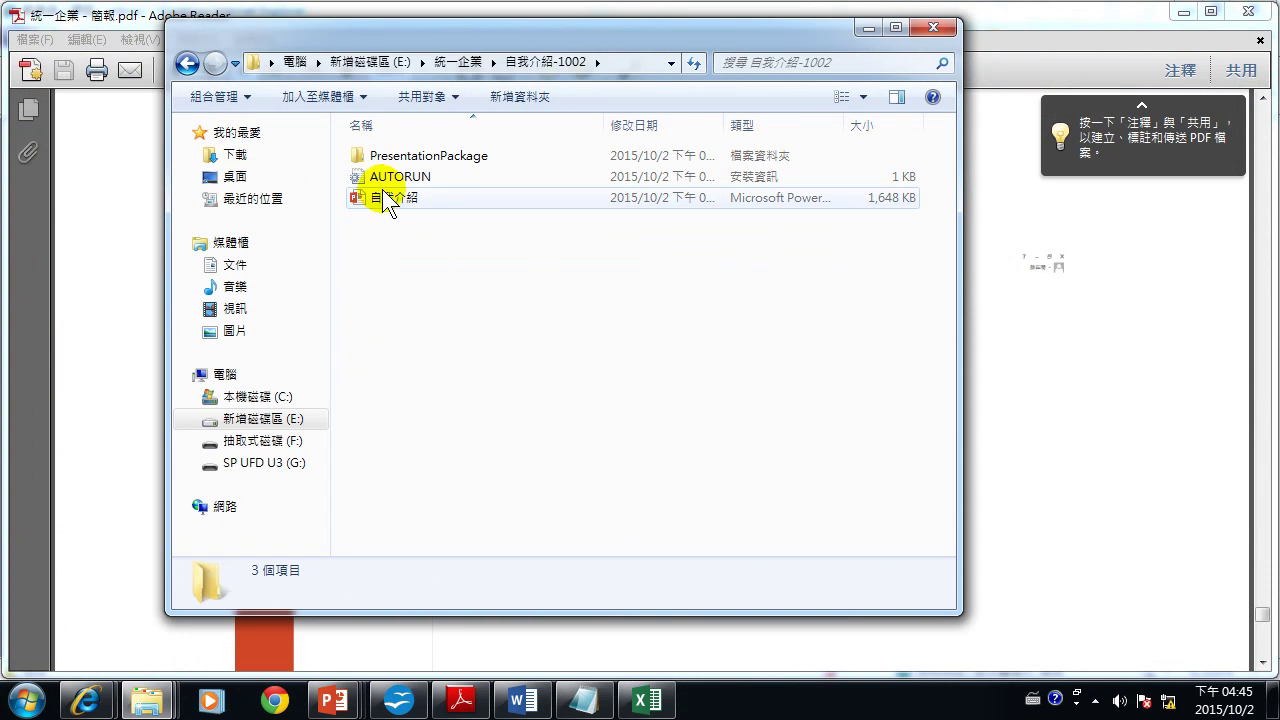
double_click(388, 201)
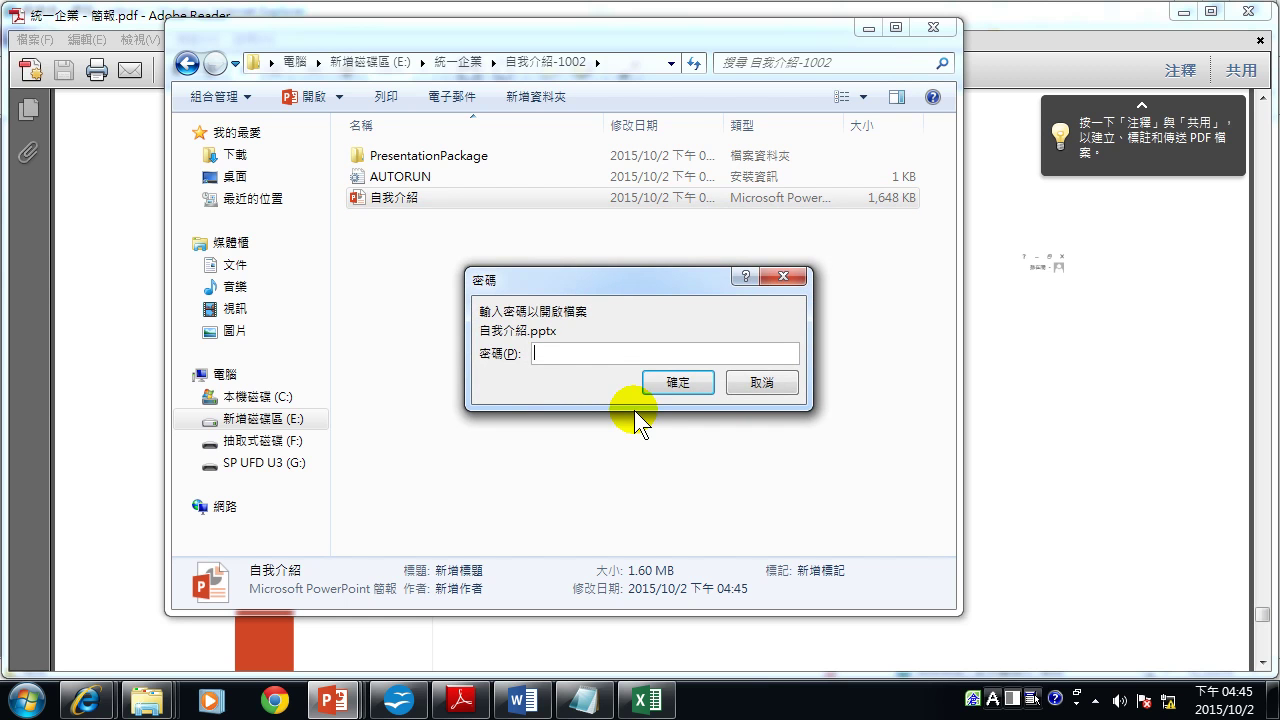
type("****")
left_click(703, 384)
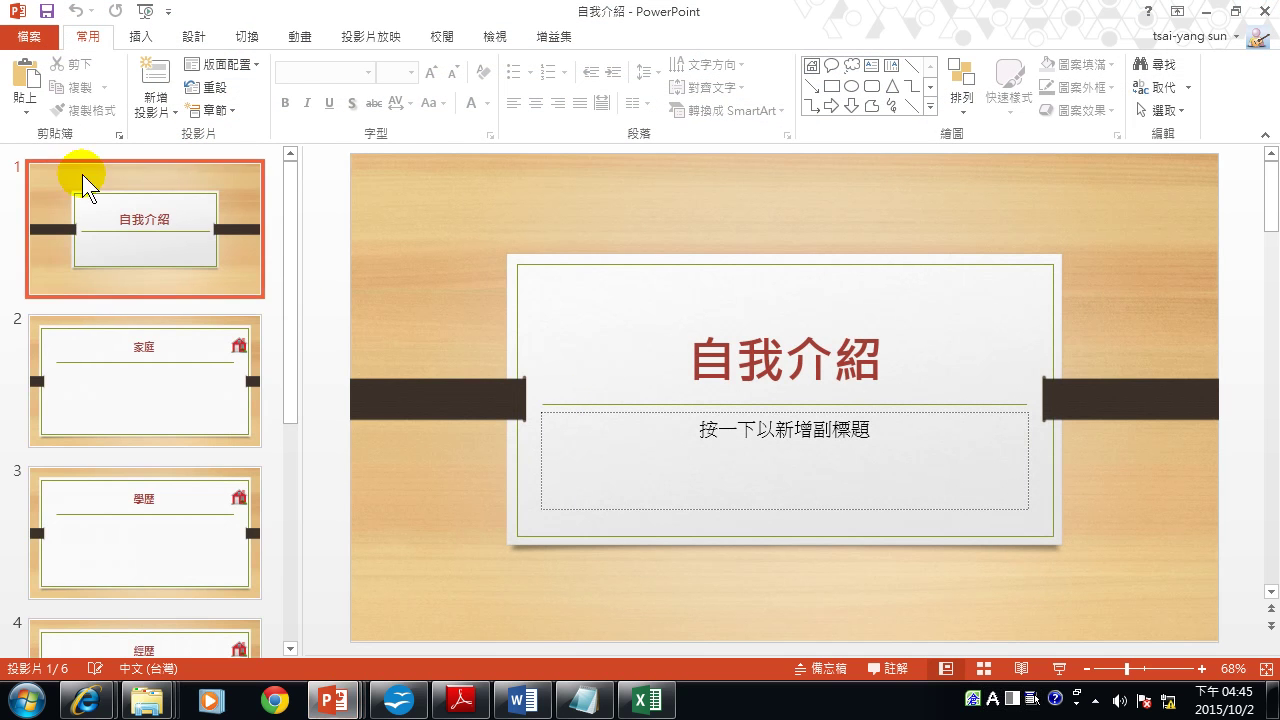
Delete the password in 以密碼加密 and confirm it empty, so 自我介紹 opens without one.
left_click(32, 37)
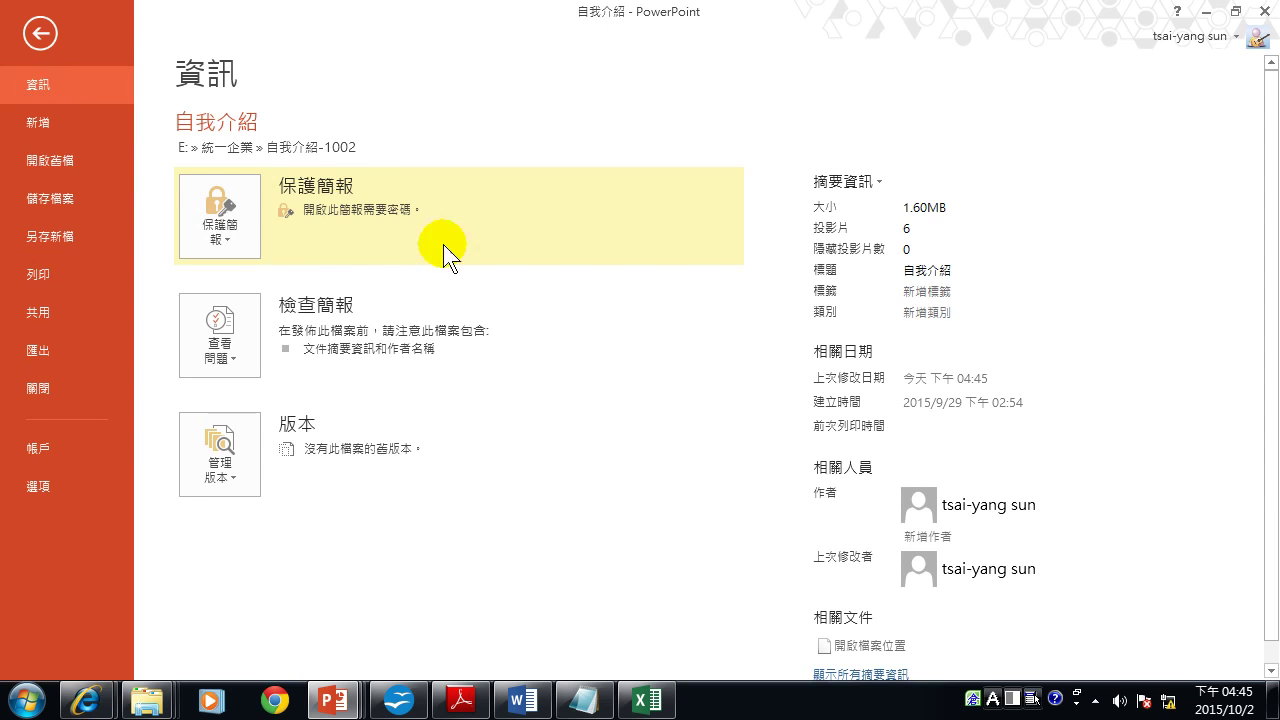
left_click(226, 234)
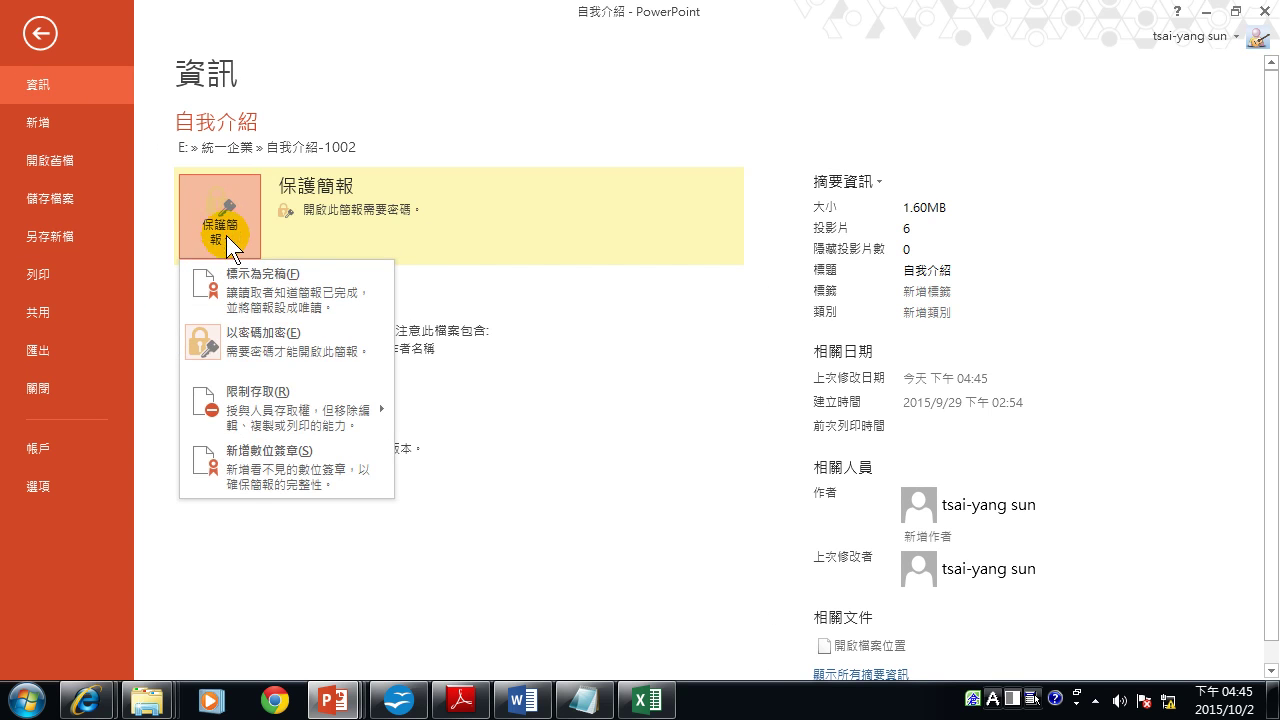
left_click(259, 343)
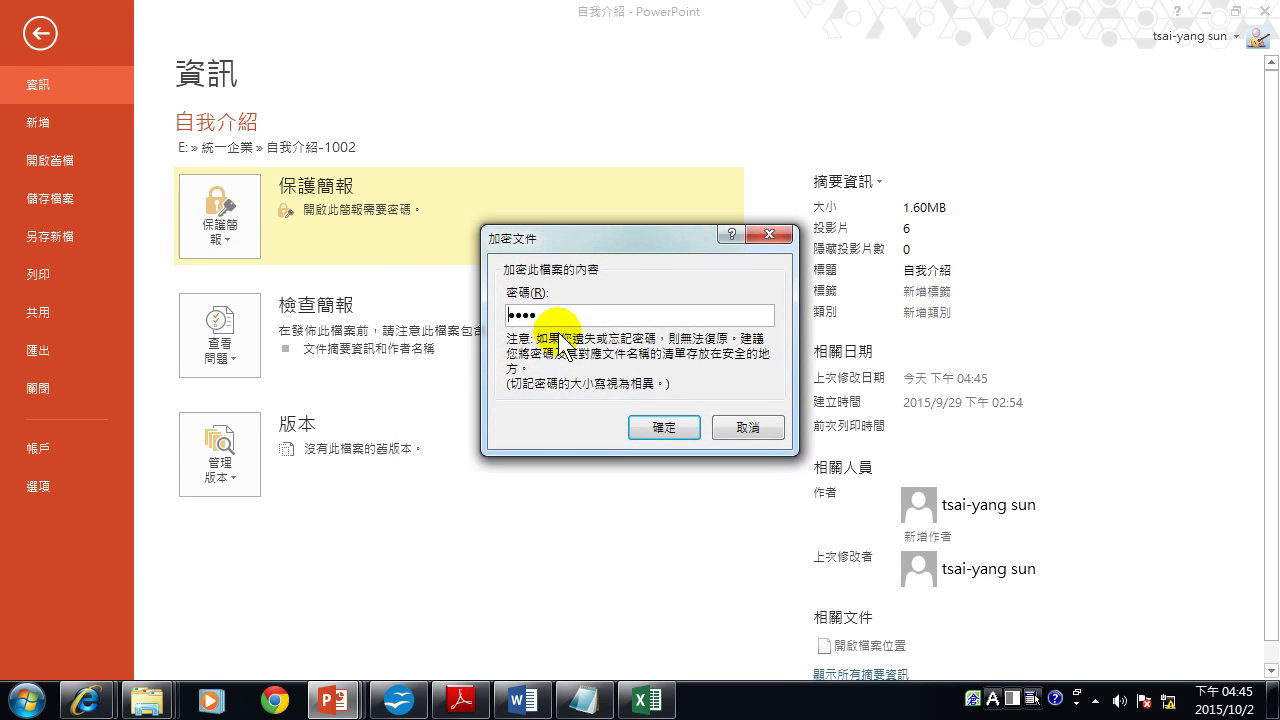
key("shift+Home")
key("BackSpace")
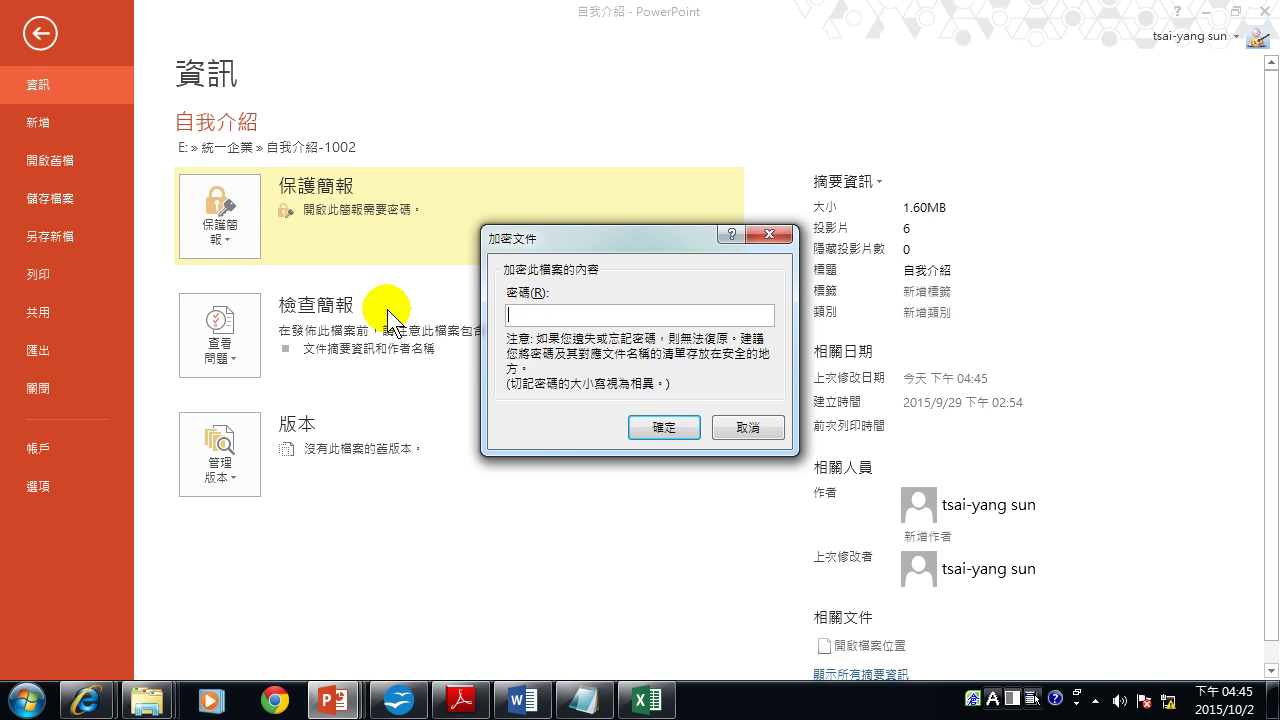
left_click(663, 428)
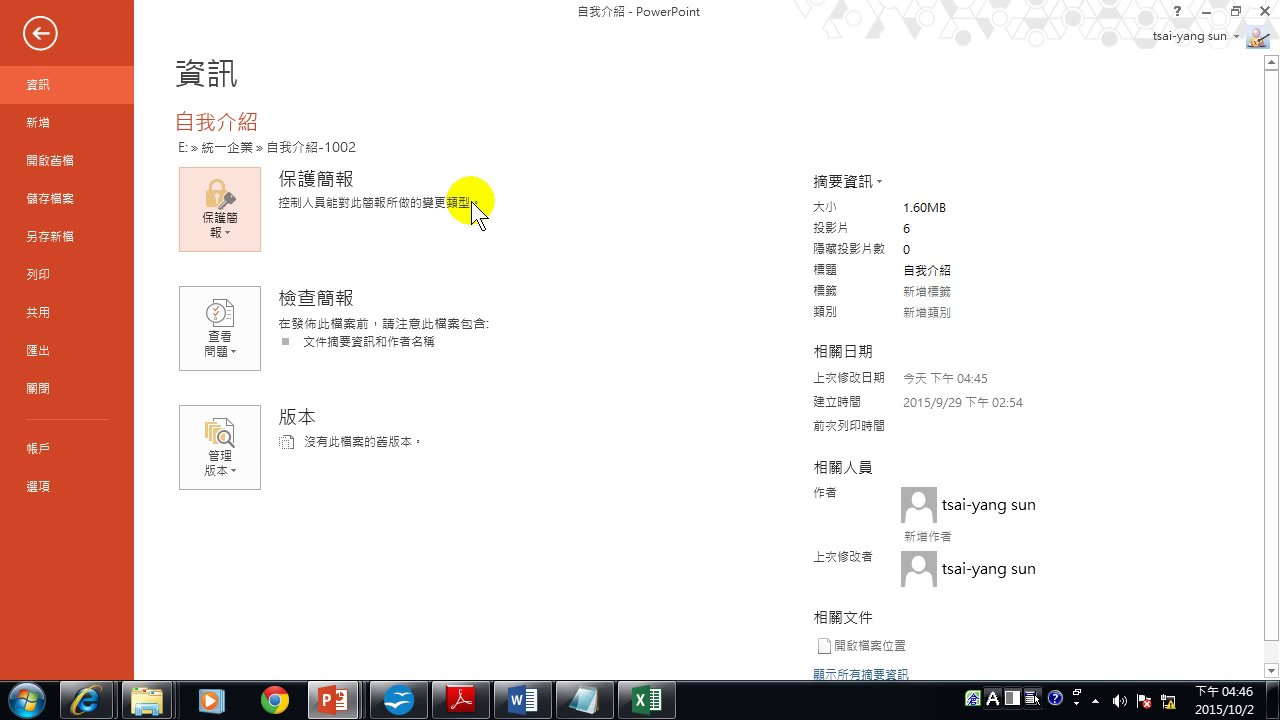
left_click(223, 218)
mouse_move(214, 410)
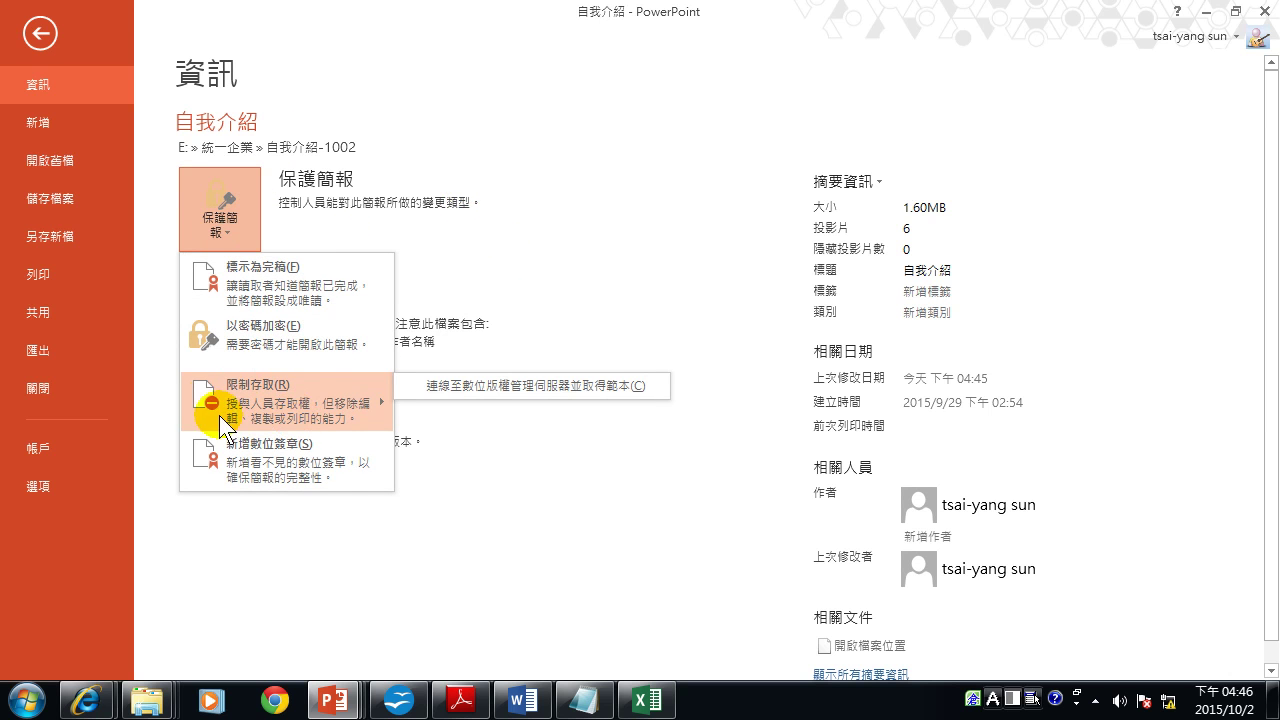
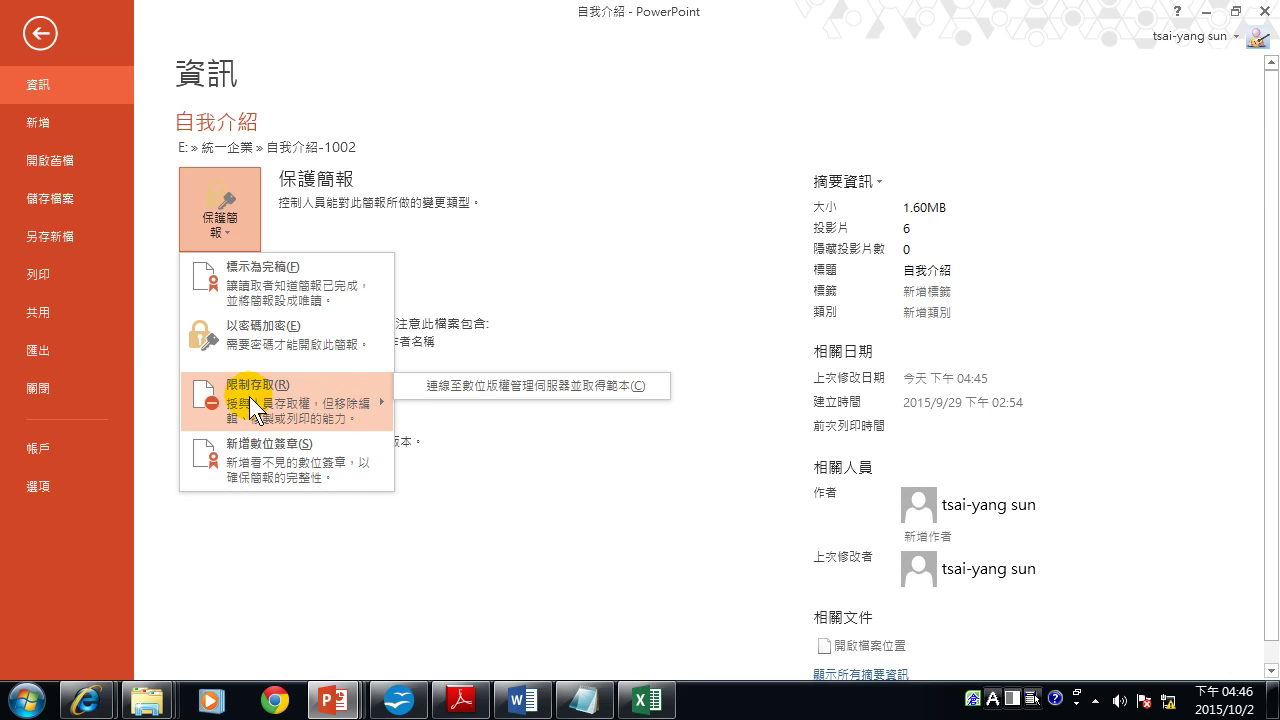
Try restricting access to 自我介紹 via the rights-management server, then dismiss the IRM error.
left_click(455, 386)
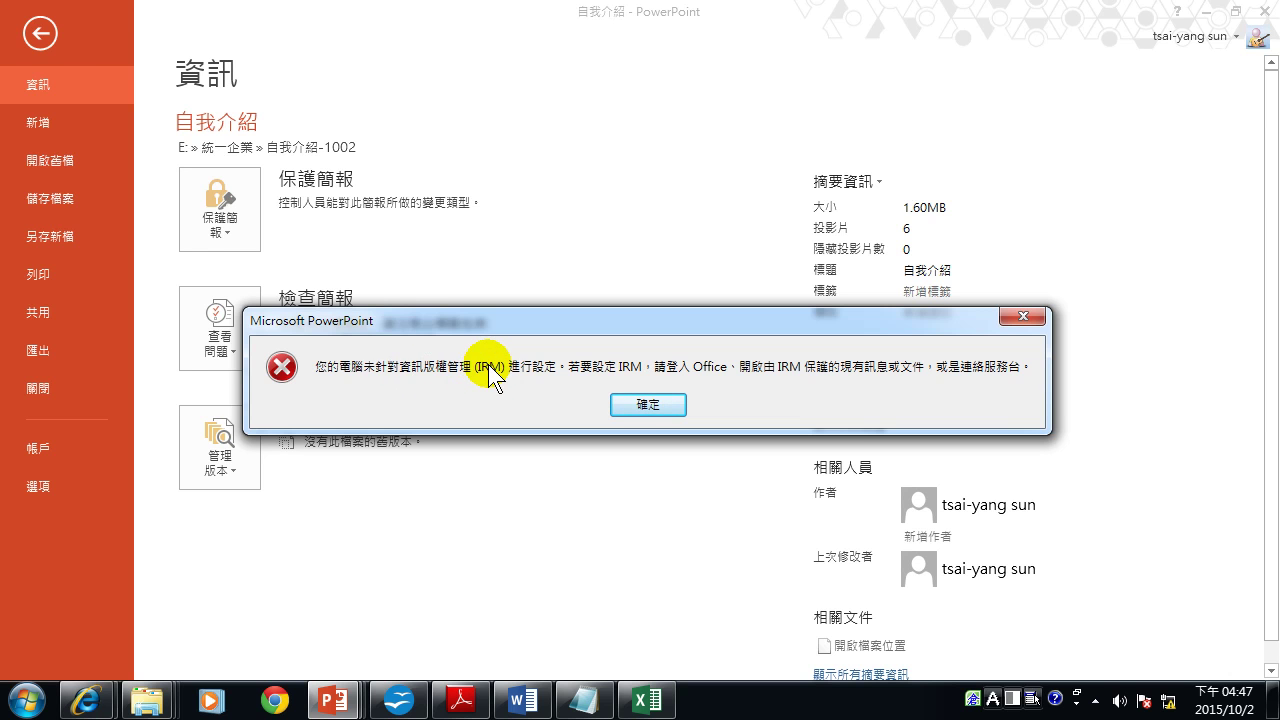
left_click_drag(429, 322, 405, 461)
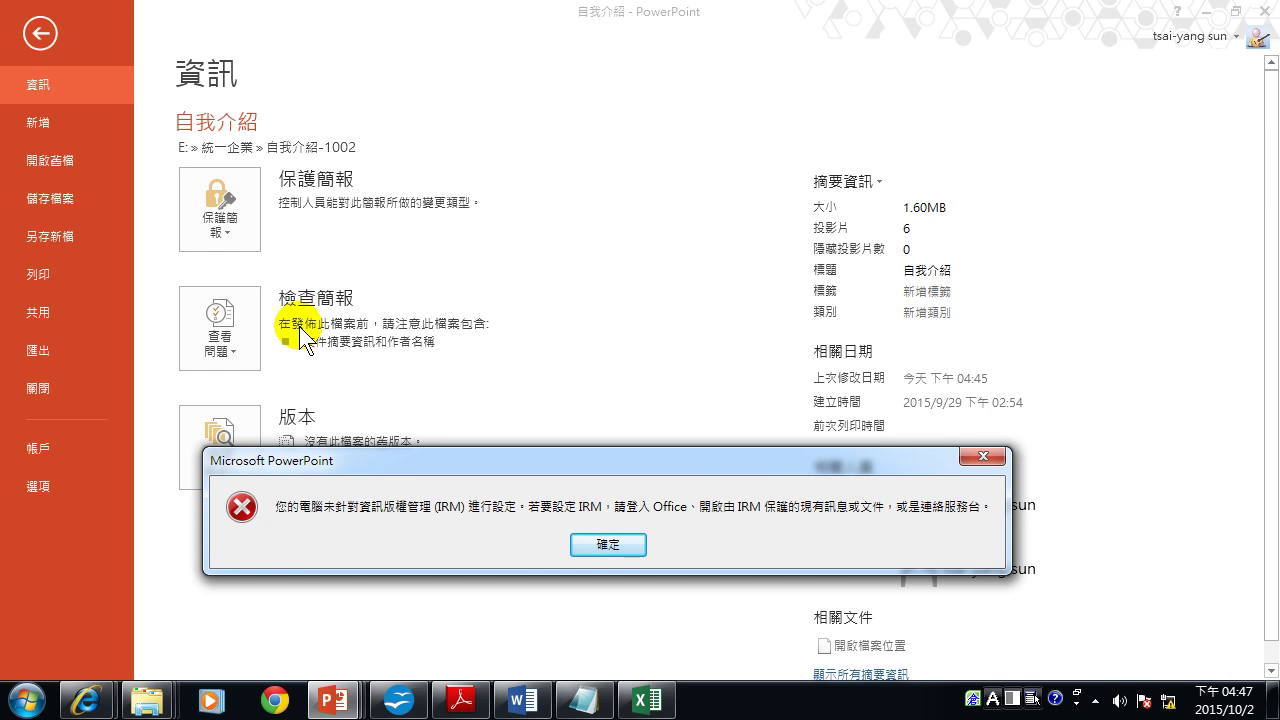
left_click(605, 545)
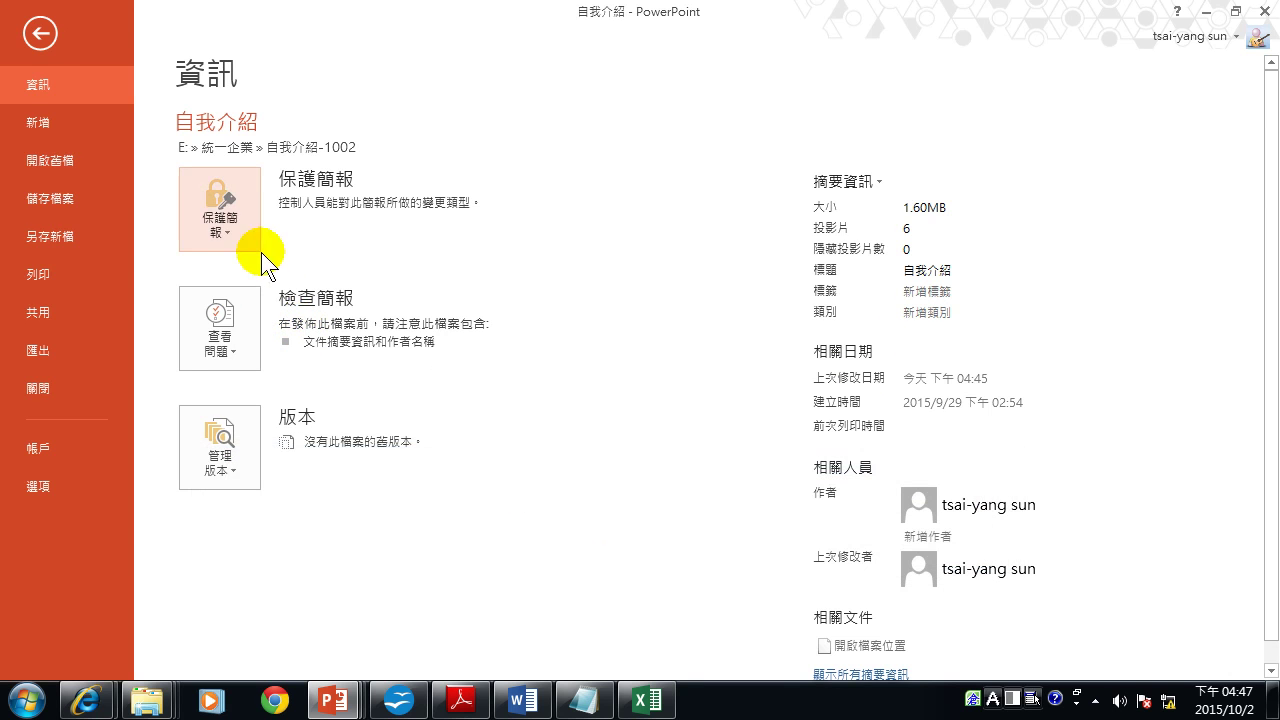
Reopen the Protect Presentation menu, close it without choosing anything, and leave the Info page.
left_click(237, 232)
mouse_move(262, 395)
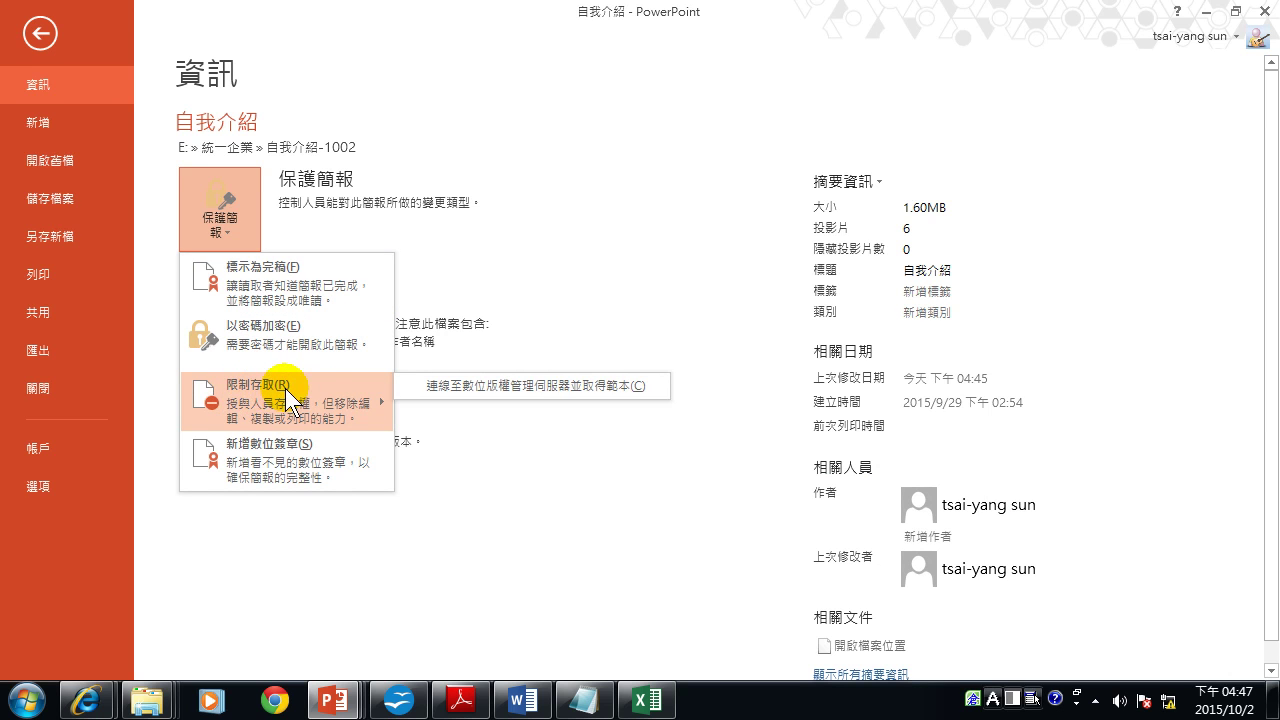
left_click(350, 491)
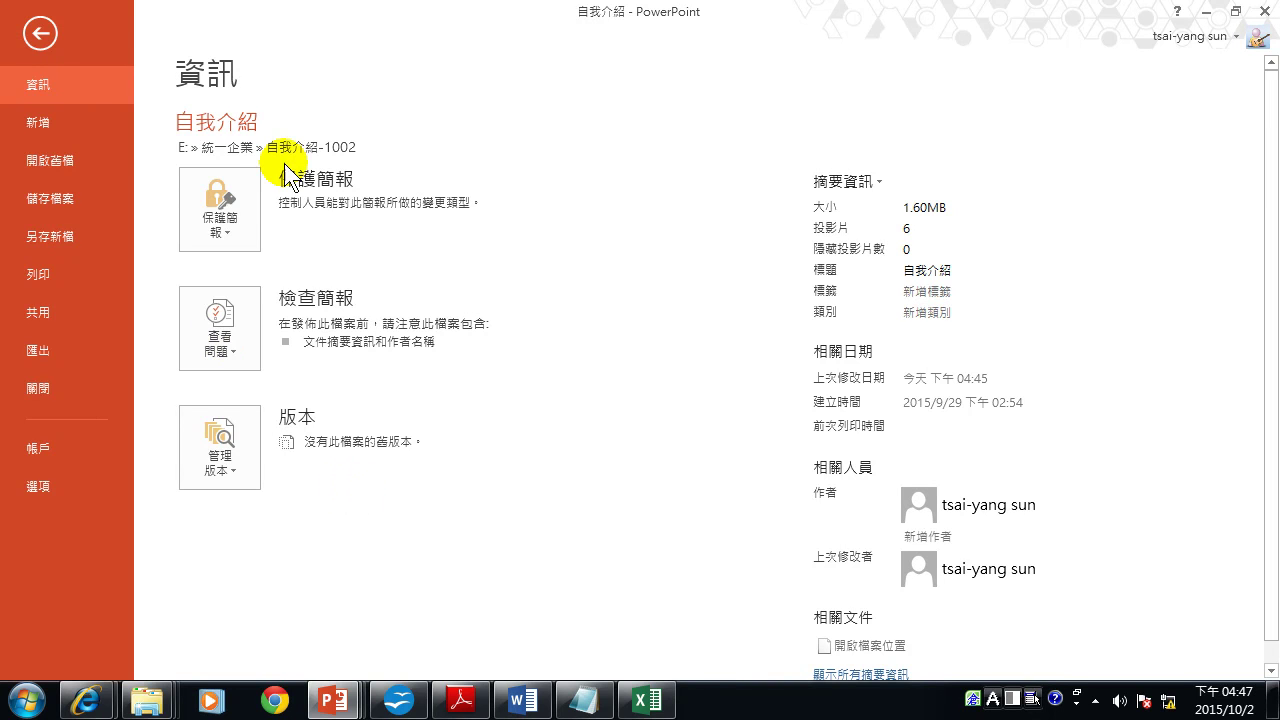
left_click(40, 40)
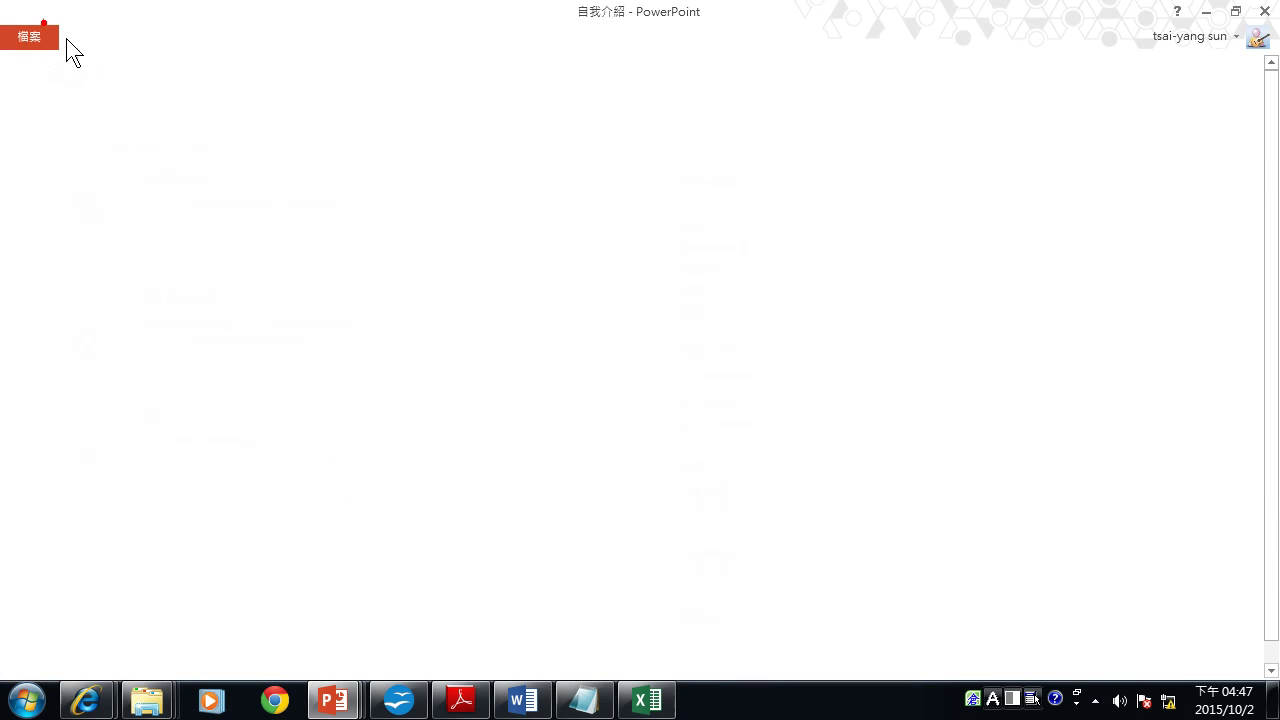
Bring the SMART0425source presentation to the front and place the cursor in its slide body text.
left_click(300, 703)
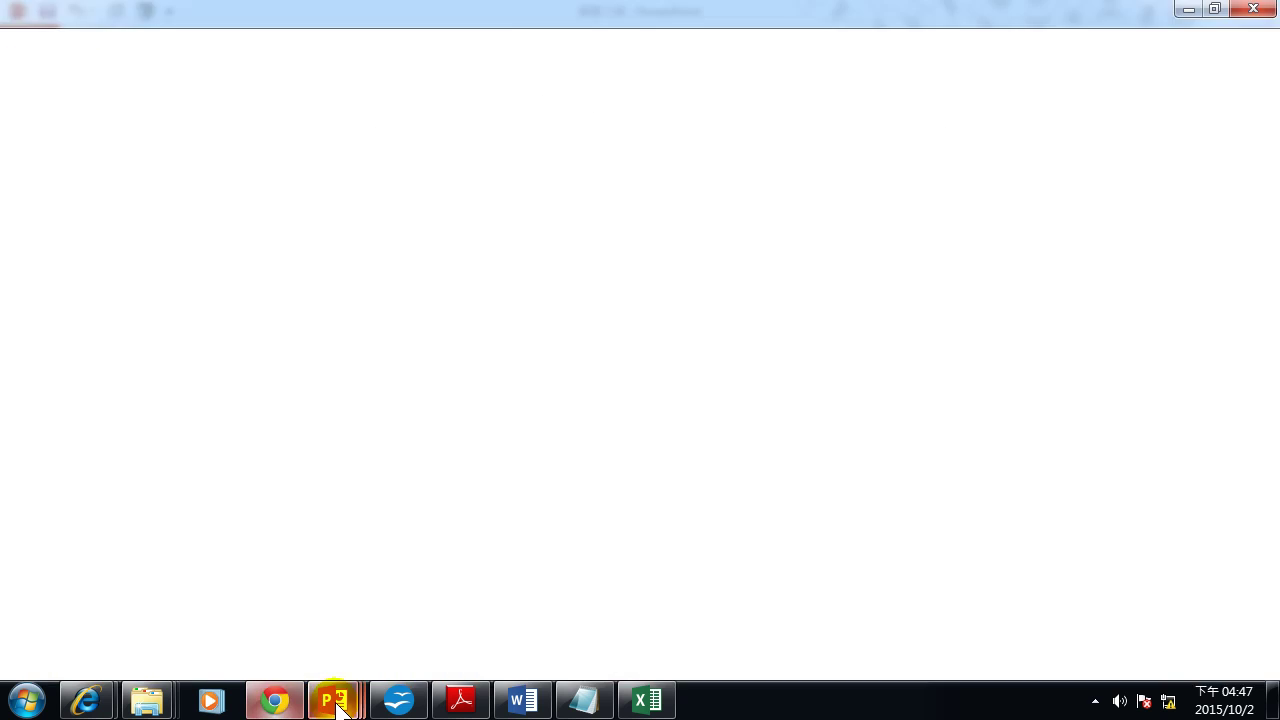
mouse_move(340, 700)
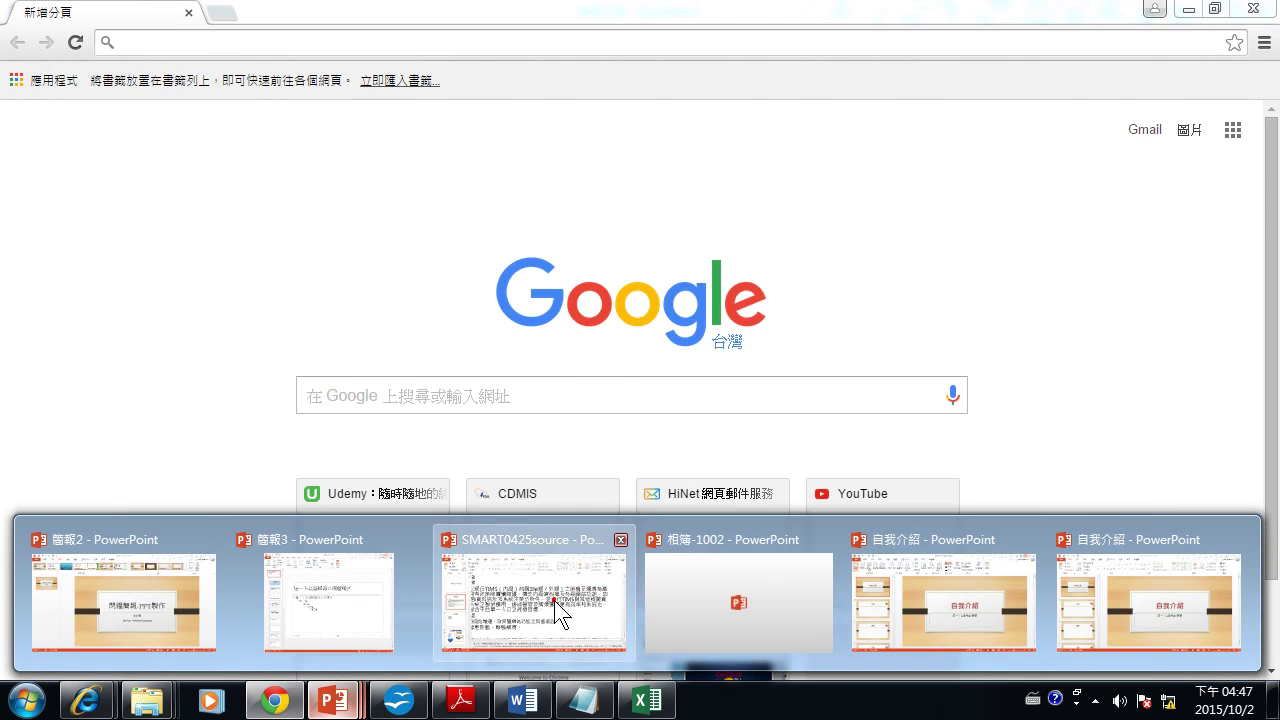
left_click(554, 600)
left_click(340, 320)
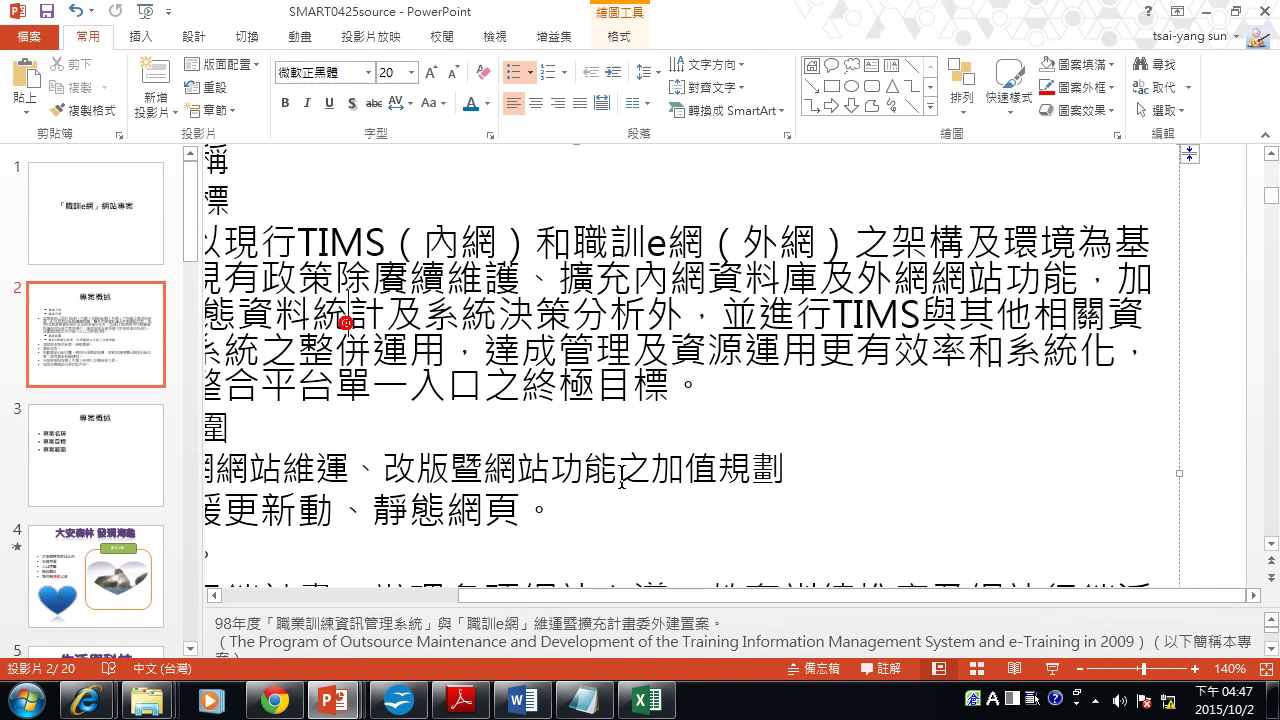
left_click(722, 478)
scroll(690, 470, "down", 3)
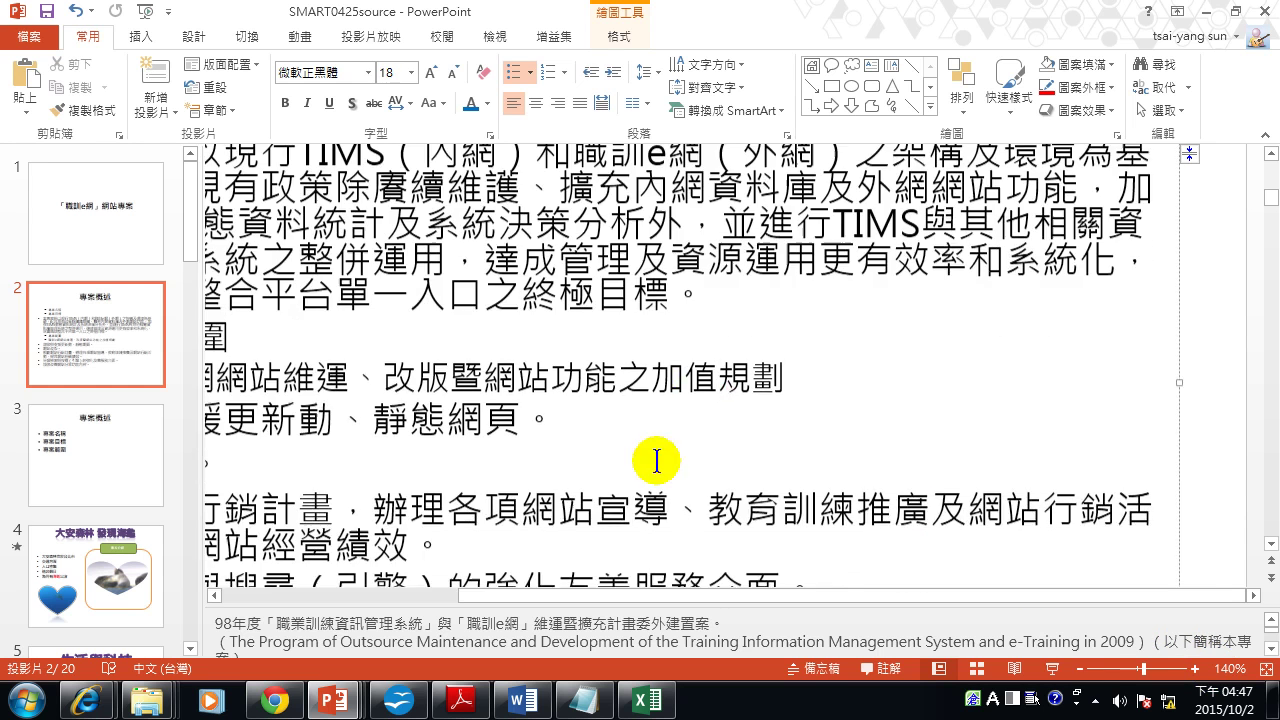
scroll(640, 491, "up", 4)
scroll(1100, 300, "down", 2)
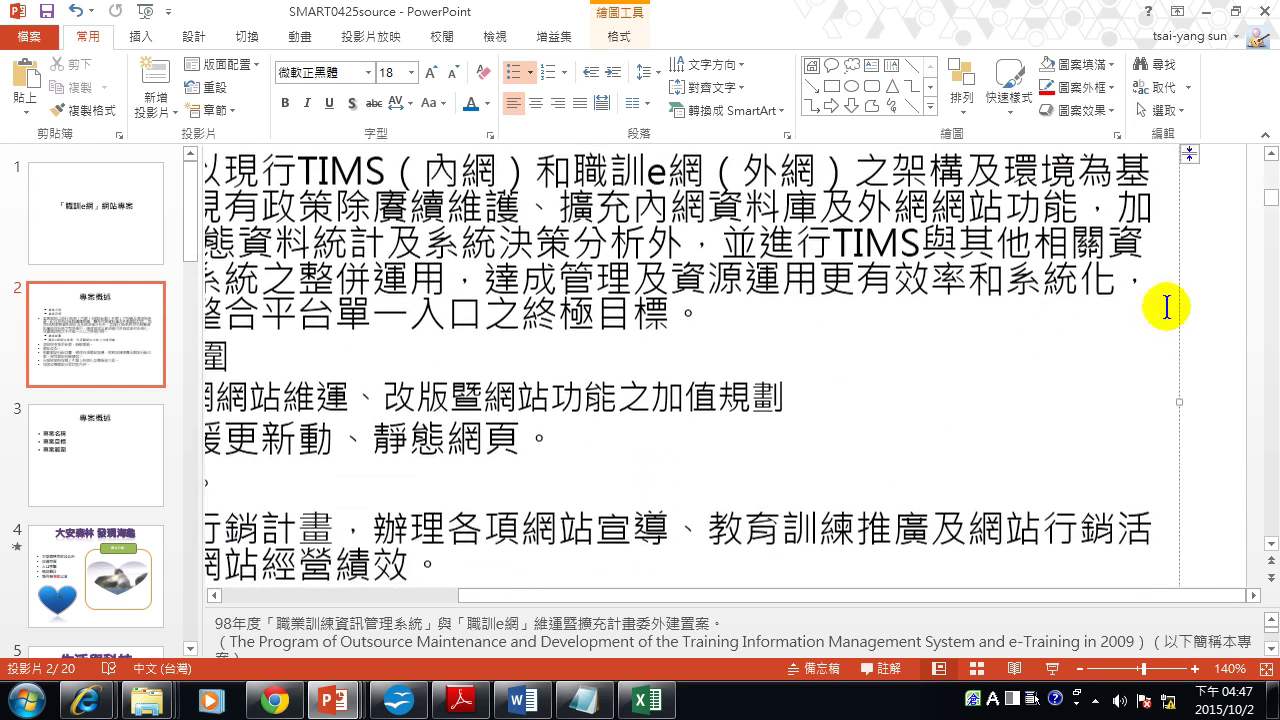
Fit the slide to the window and start the slide show from slide 2, 專案概述.
left_click(115, 203)
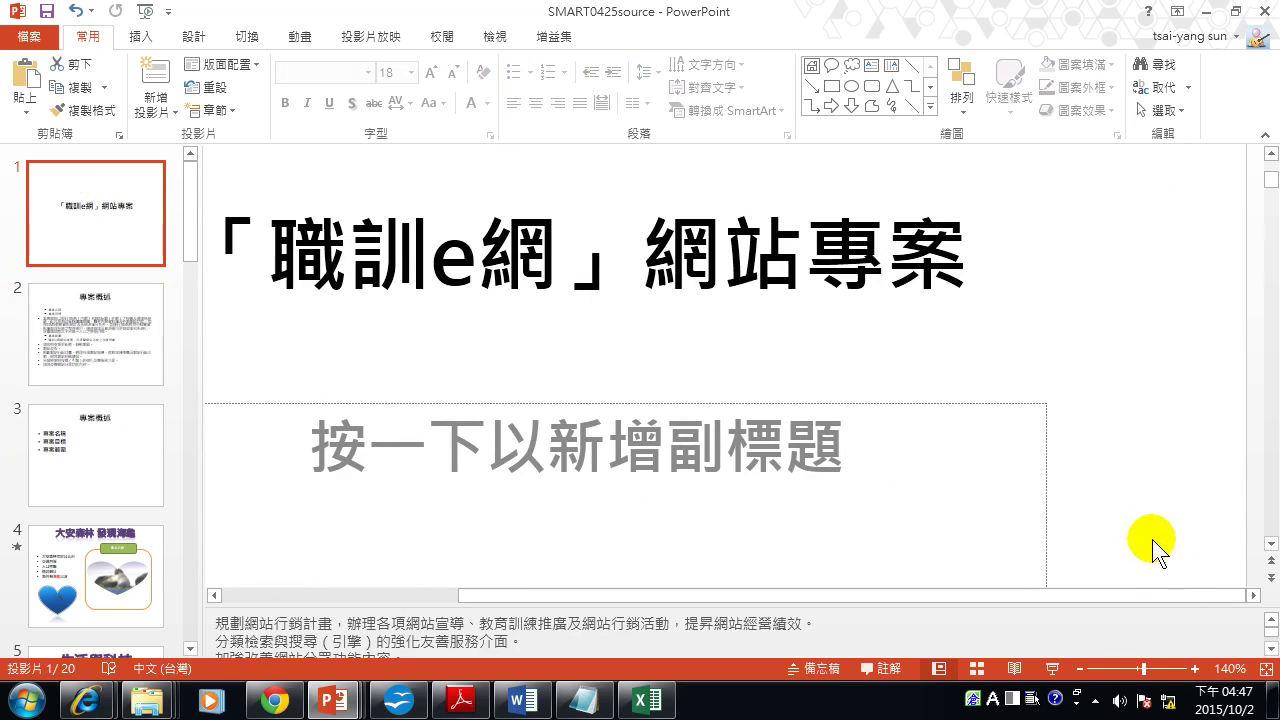
left_click(1265, 668)
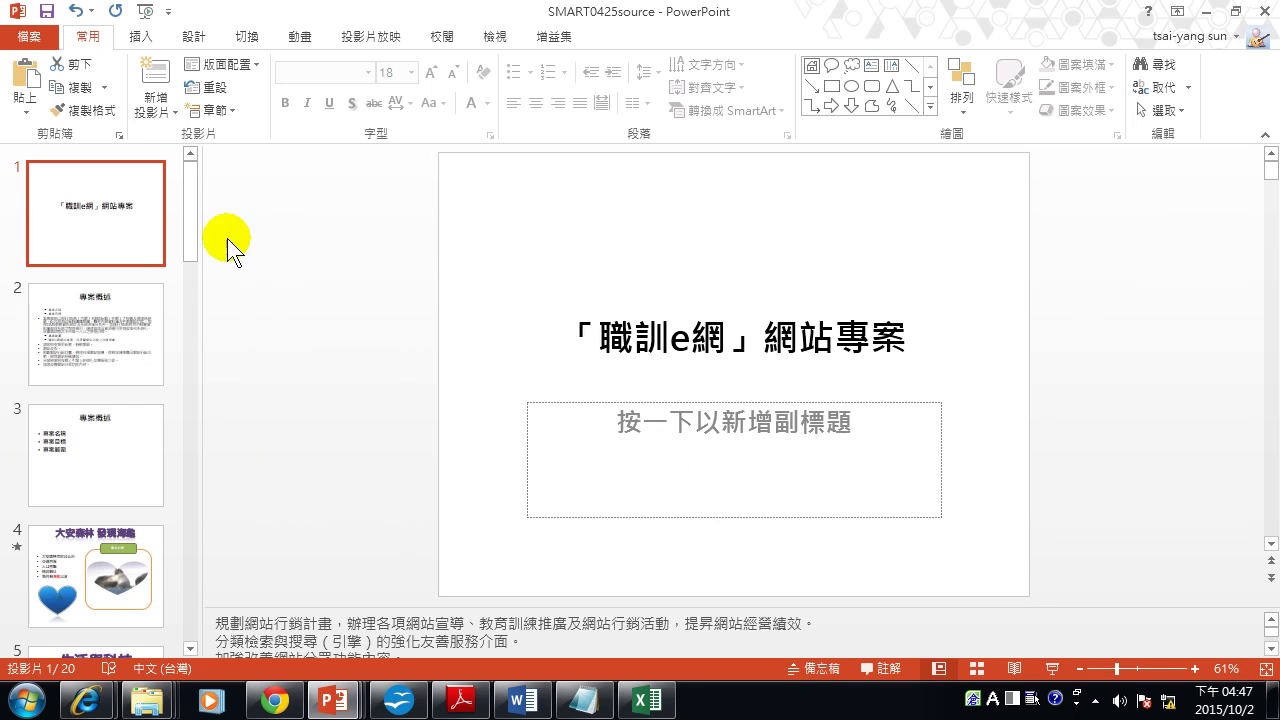
left_click(94, 350)
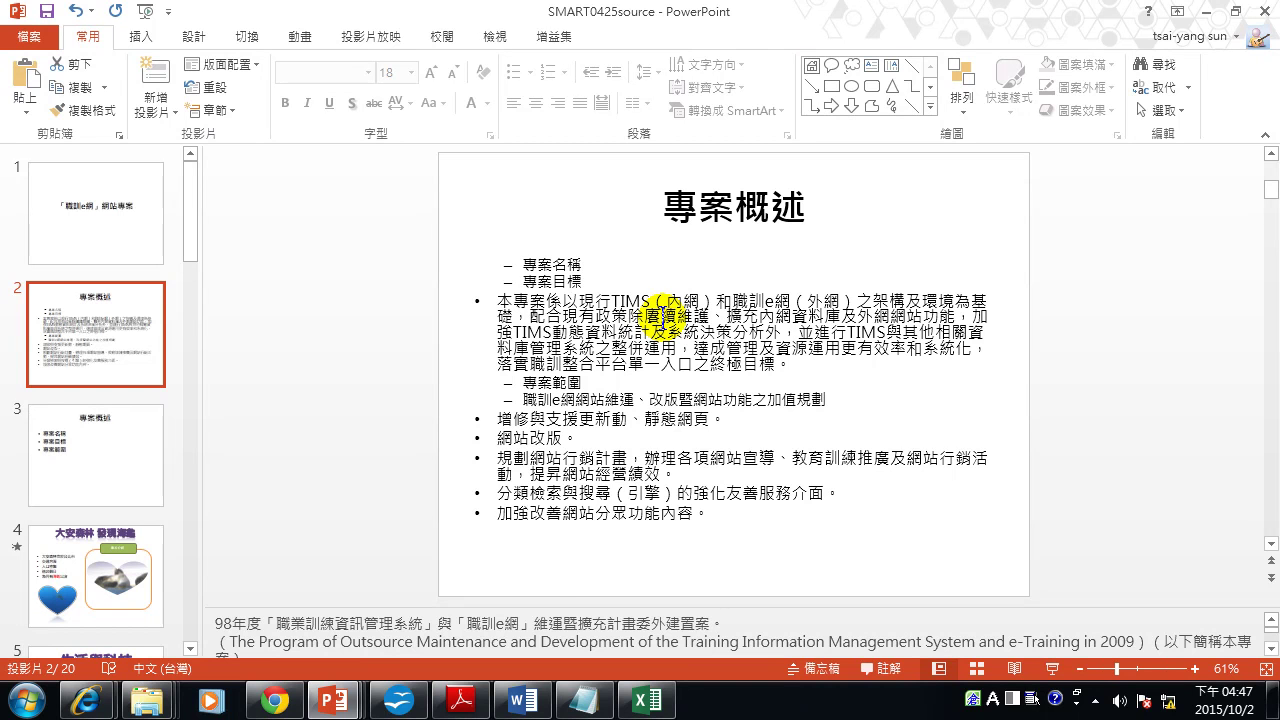
left_click(540, 490)
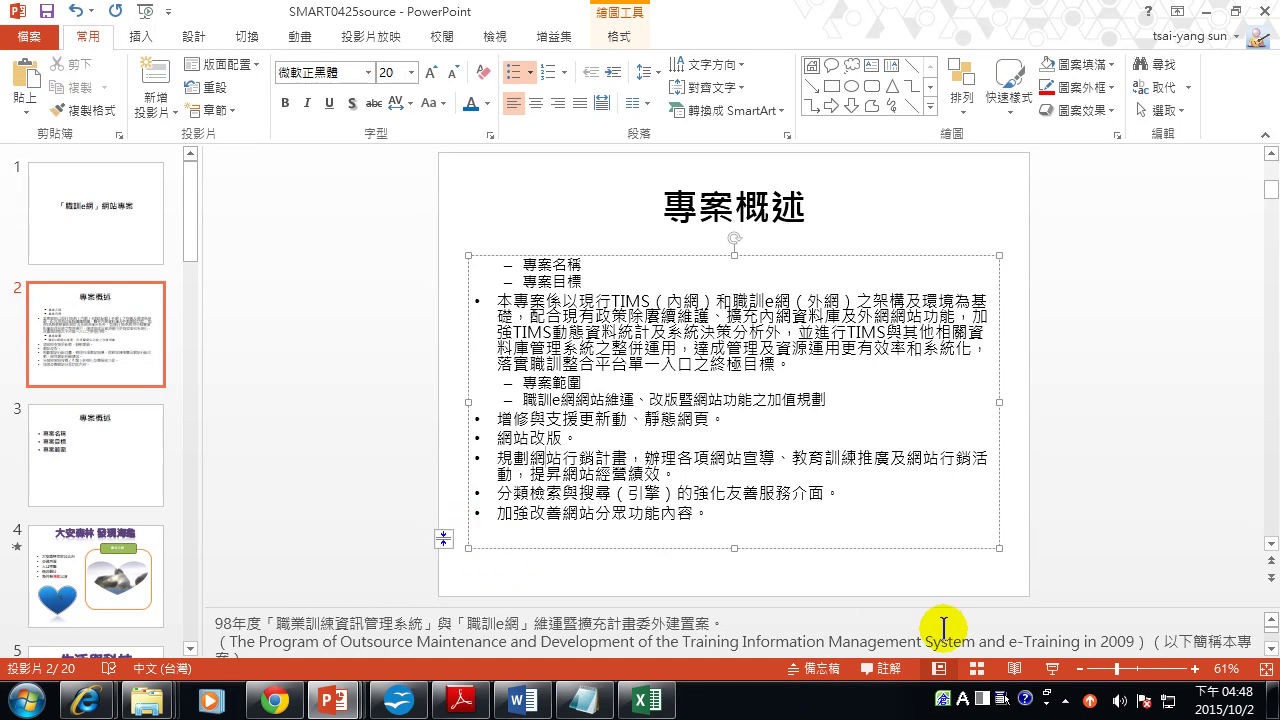
left_click(1052, 668)
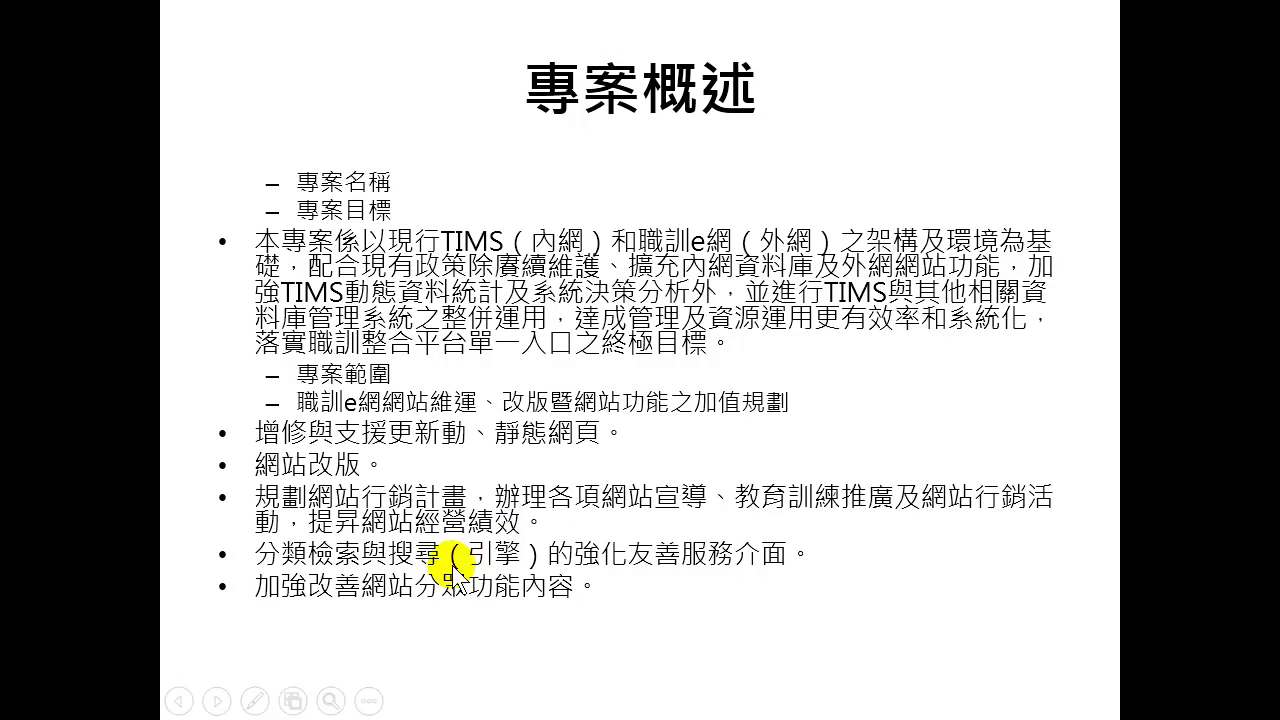
Magnify the upper text of the 專案概述 slide with the show's zoom tool.
left_click(331, 700)
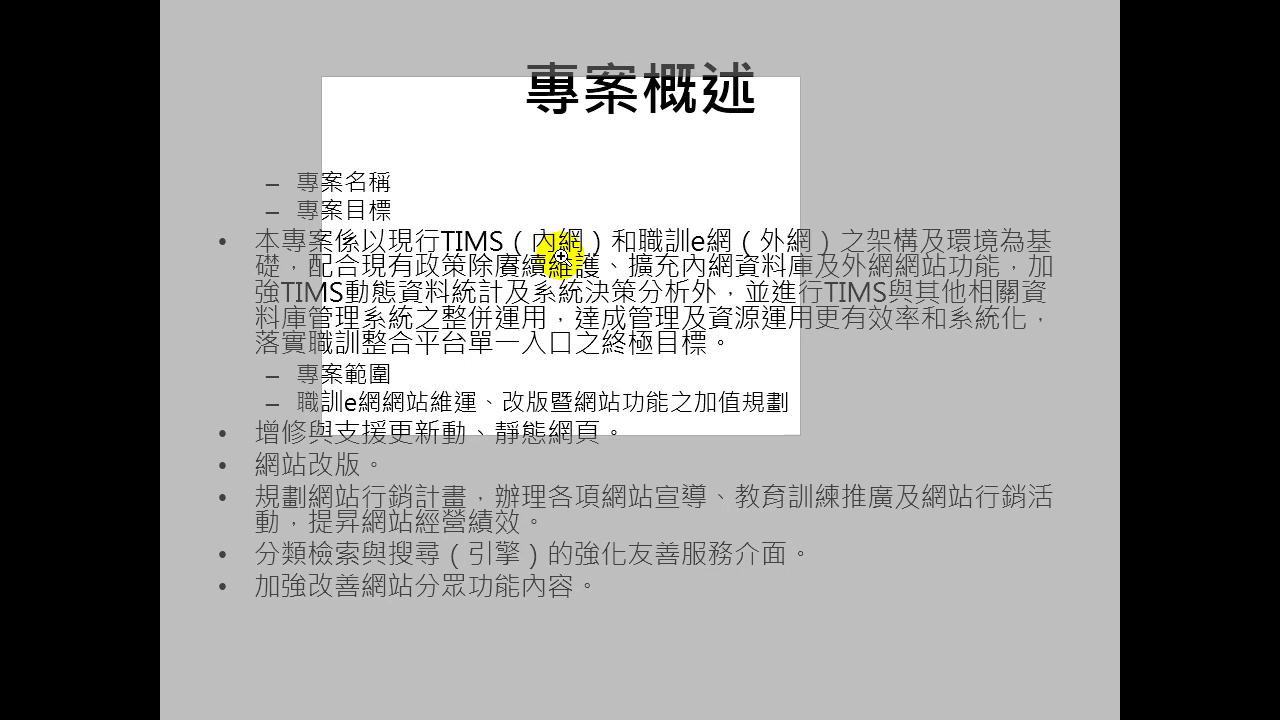
left_click(560, 255)
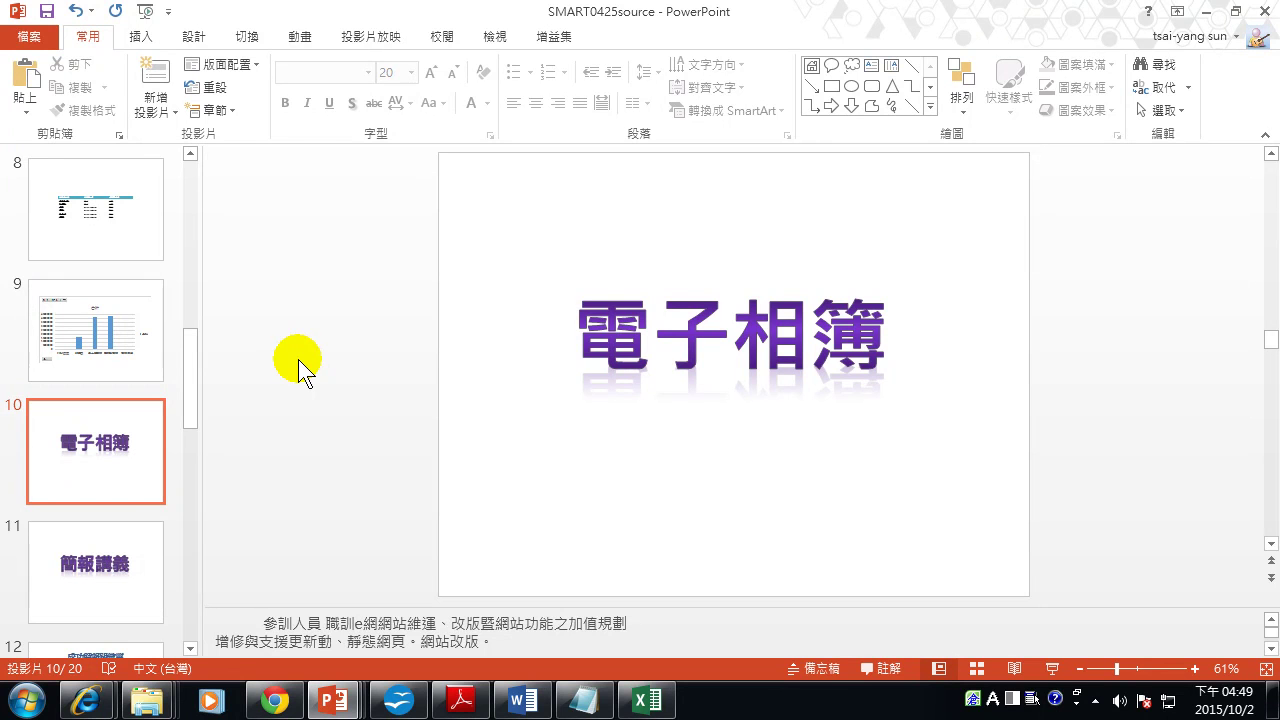
Run the show from slide 10, step to 專案概述 and the title slide, then show all slides.
left_click(1052, 668)
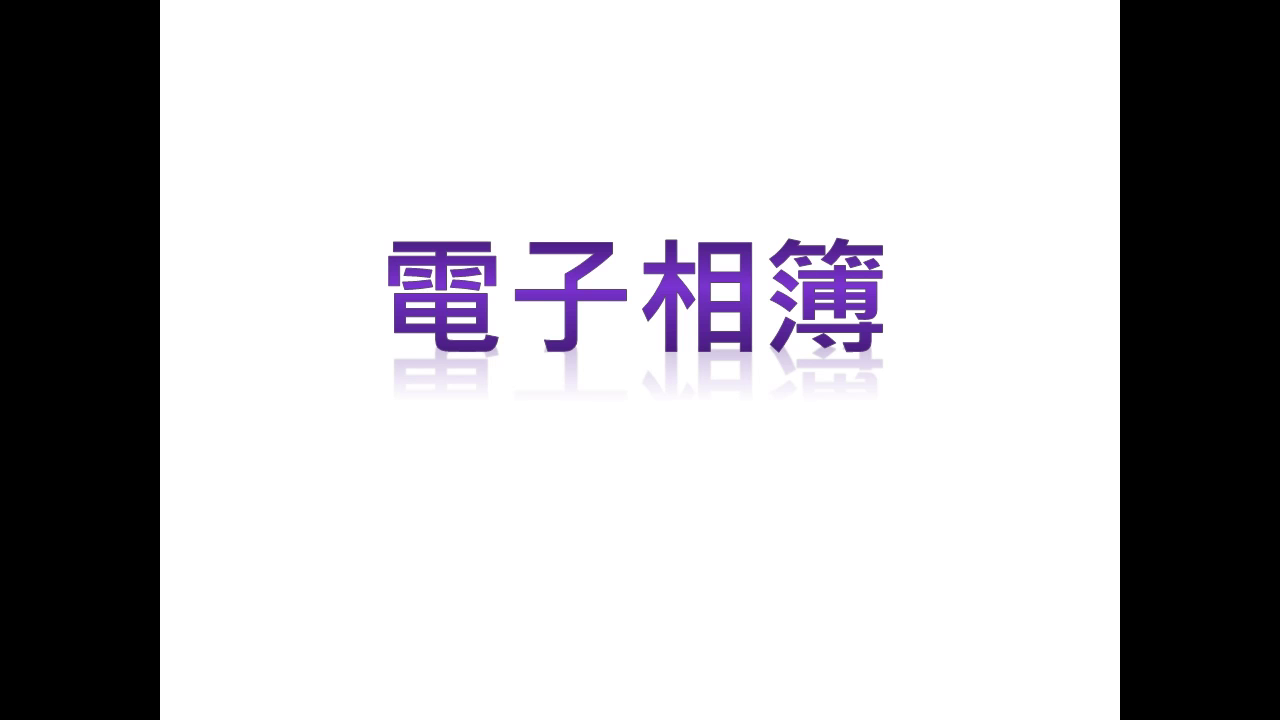
key("Right")
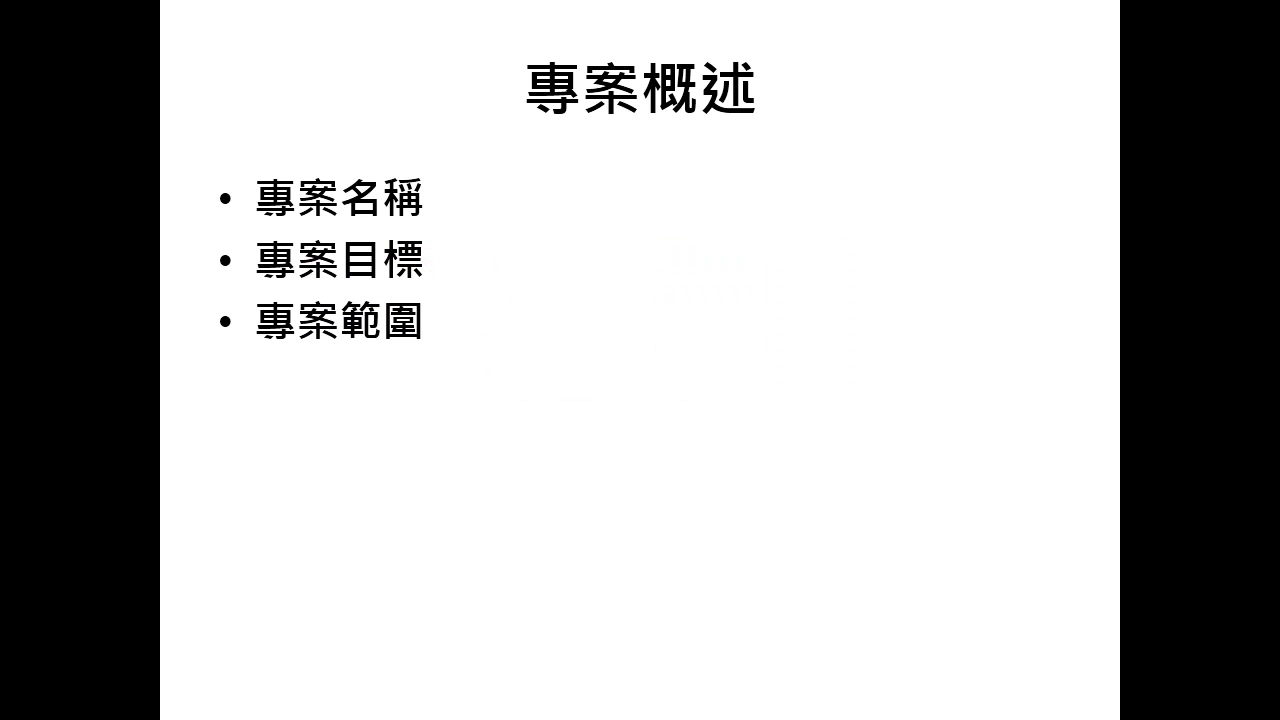
key("Right")
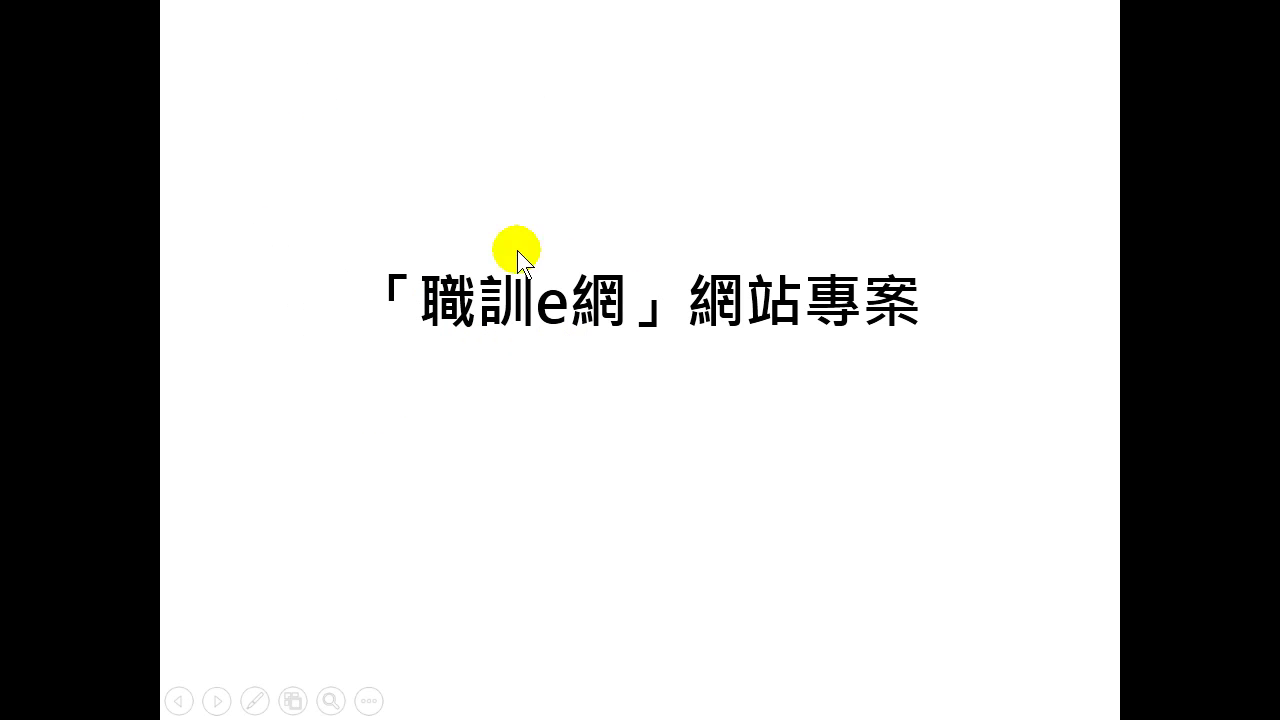
left_click(291, 702)
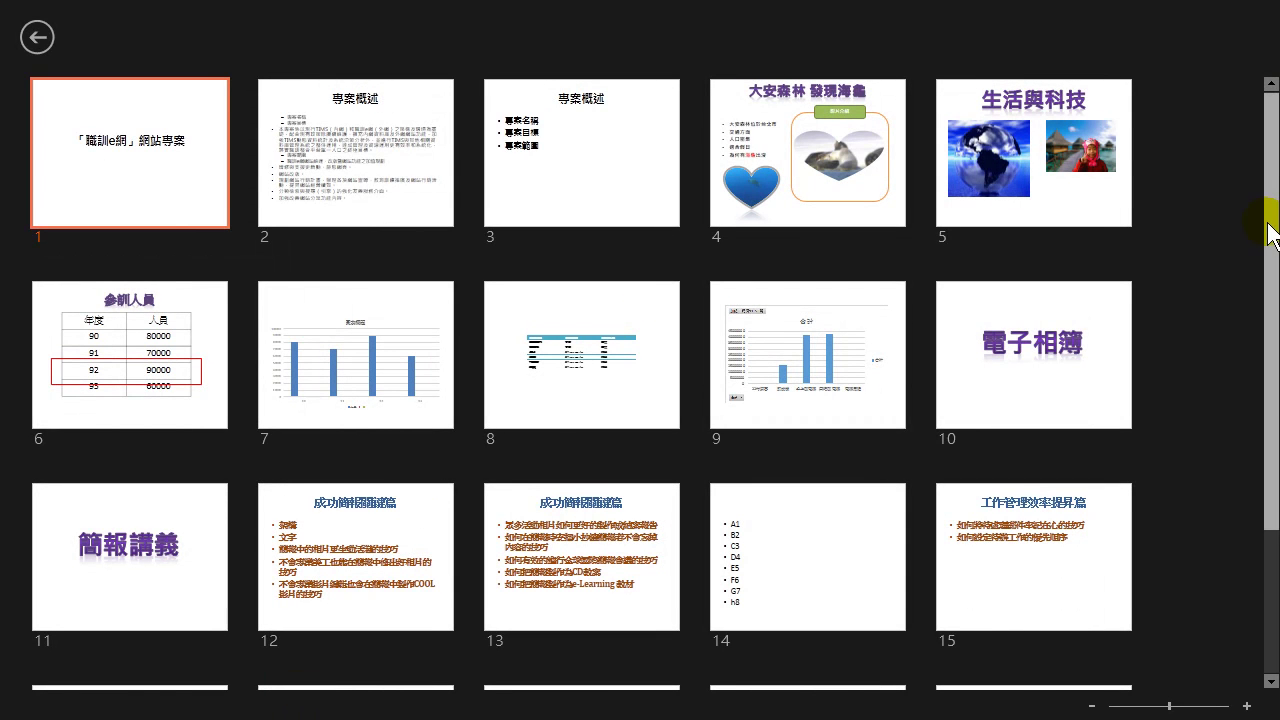
Jump from the slide grid to slide 12, 成功簡報關鍵篇, then via the grid to slide 6, 參訓人員.
left_click_drag(1268, 223, 1258, 386)
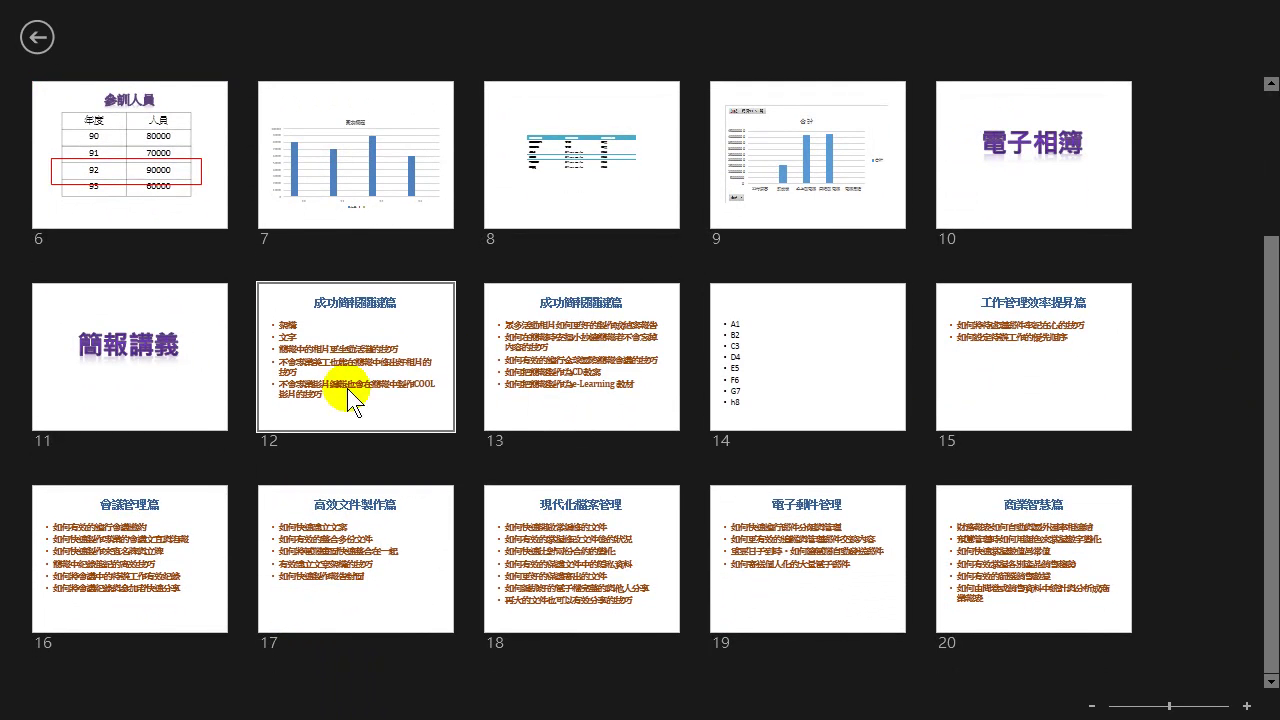
left_click(339, 331)
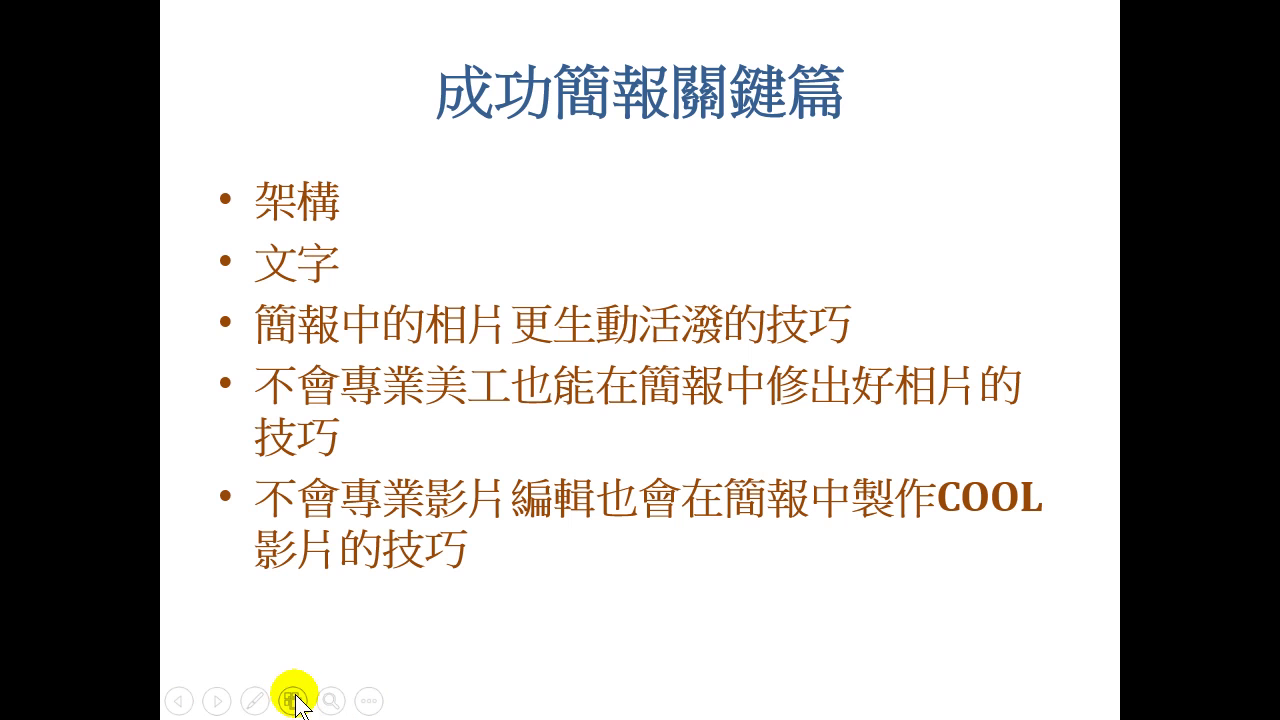
left_click(294, 700)
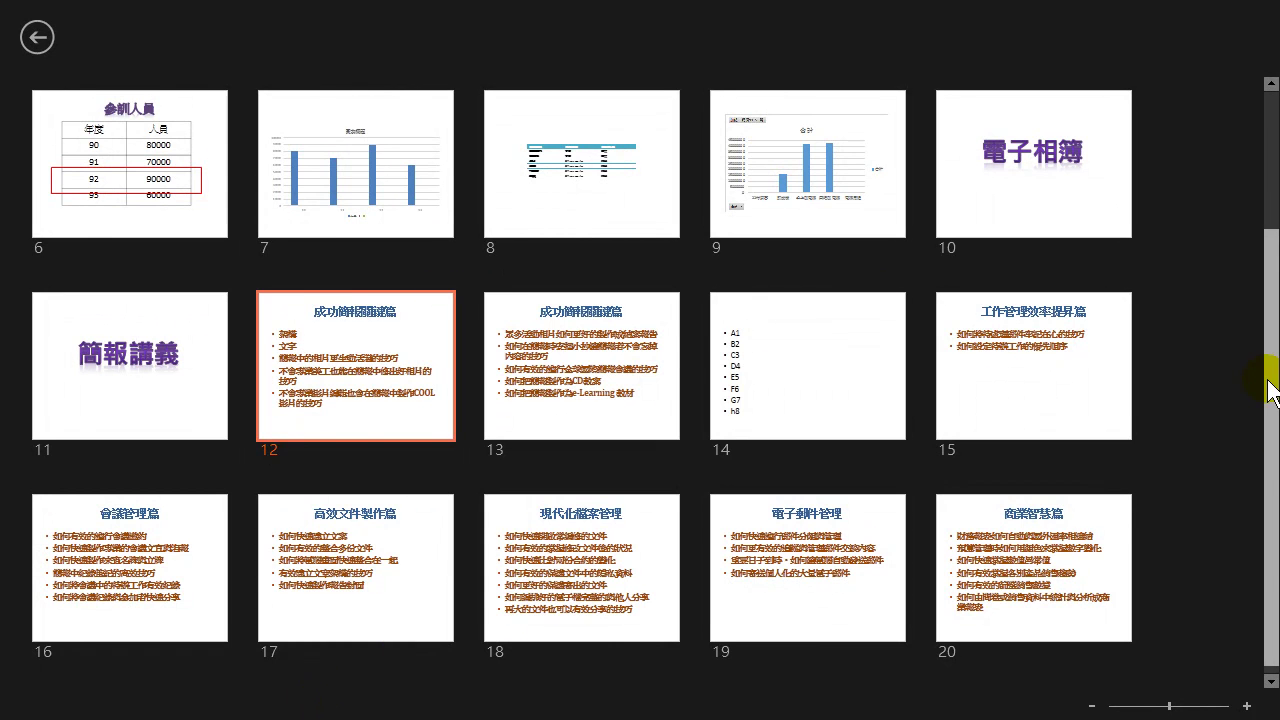
left_click_drag(1271, 391, 1263, 257)
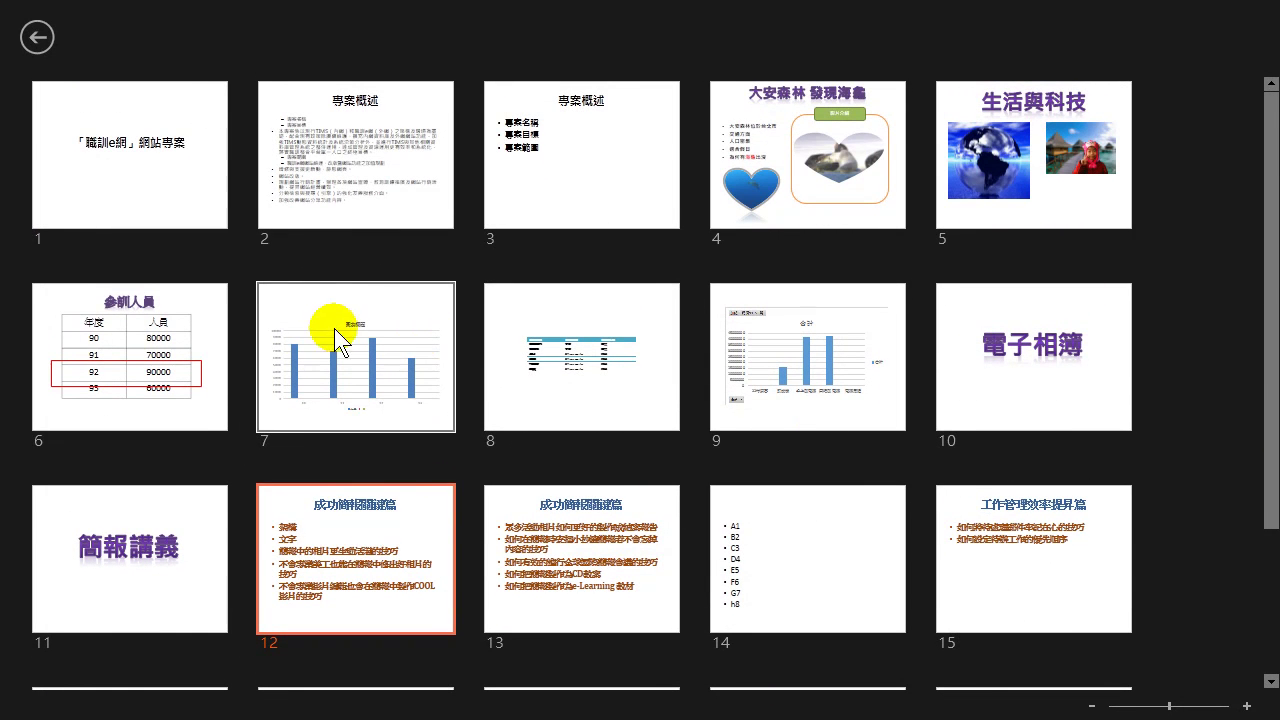
left_click(108, 332)
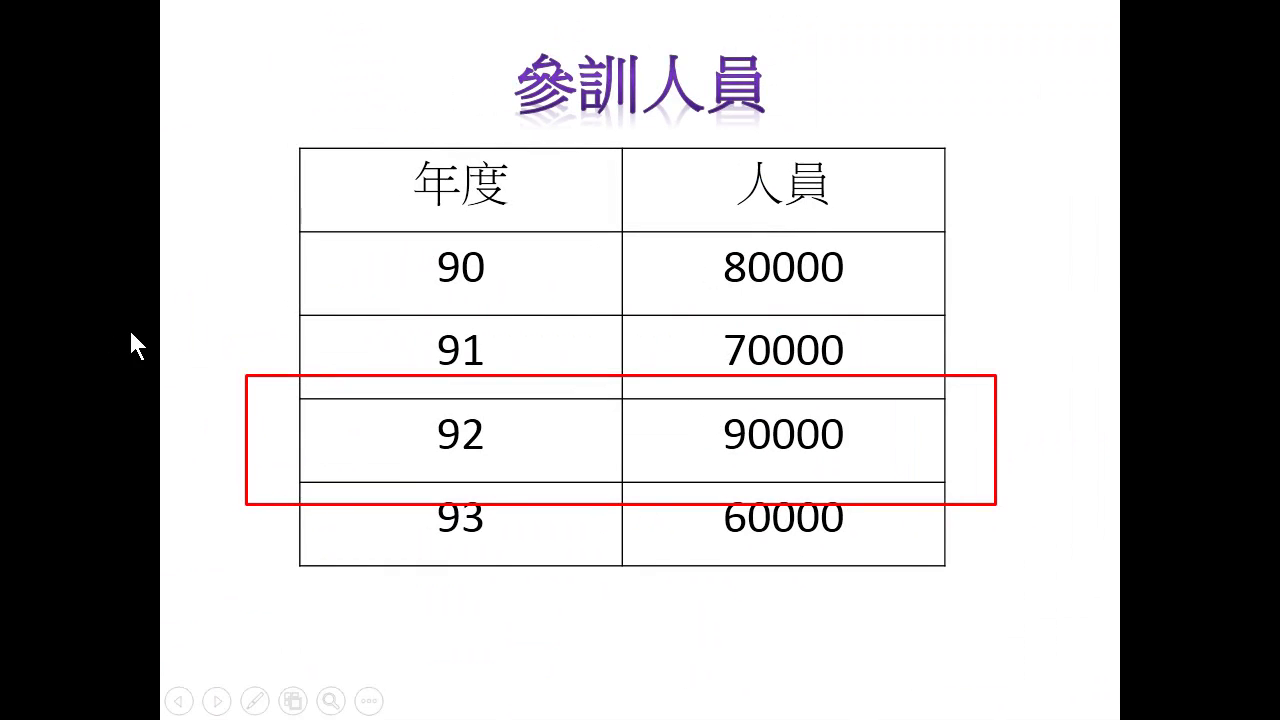